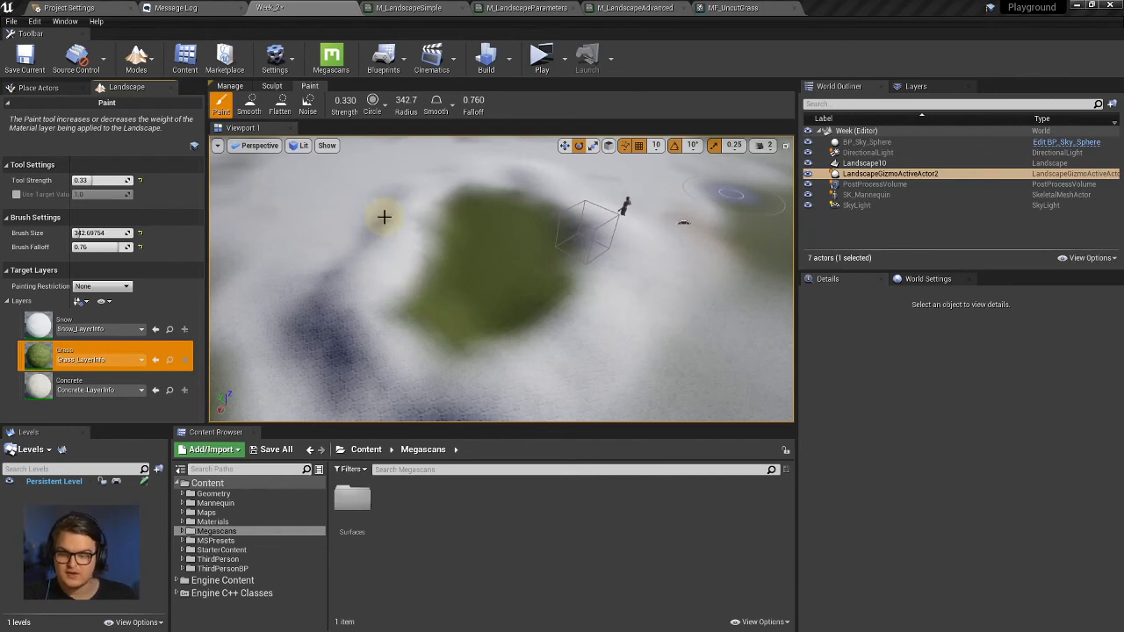
# Paint the Grass layer, and cover it again with the Snow layer, along the lower-left edge of the central grass patch.
pyautogui.click(39, 327)
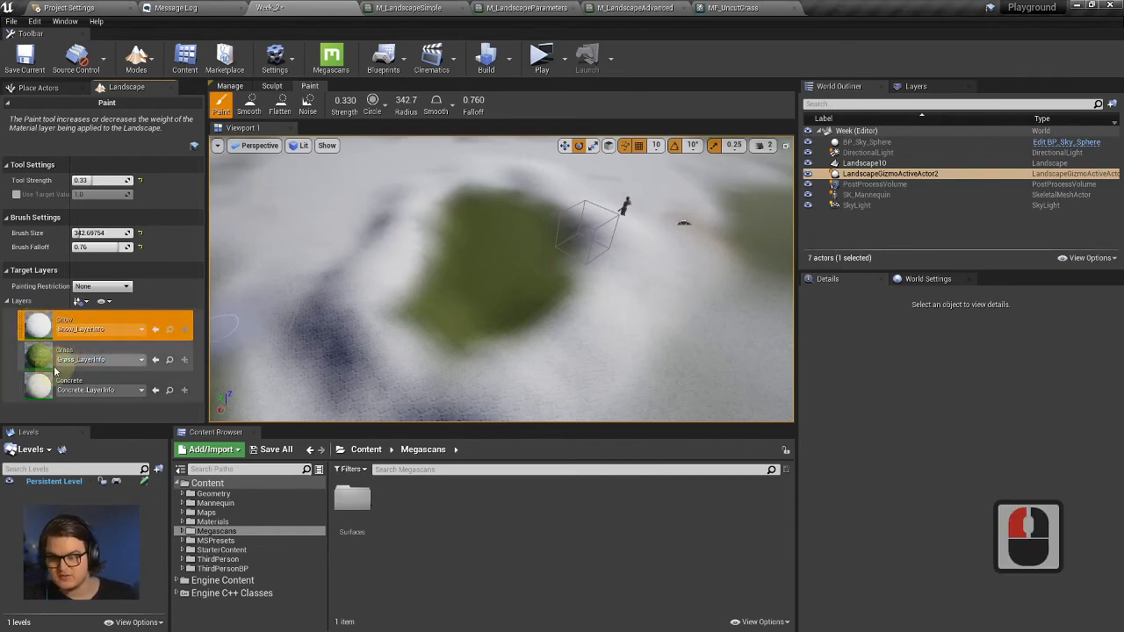
pyautogui.click(138, 59)
pyautogui.click(156, 113)
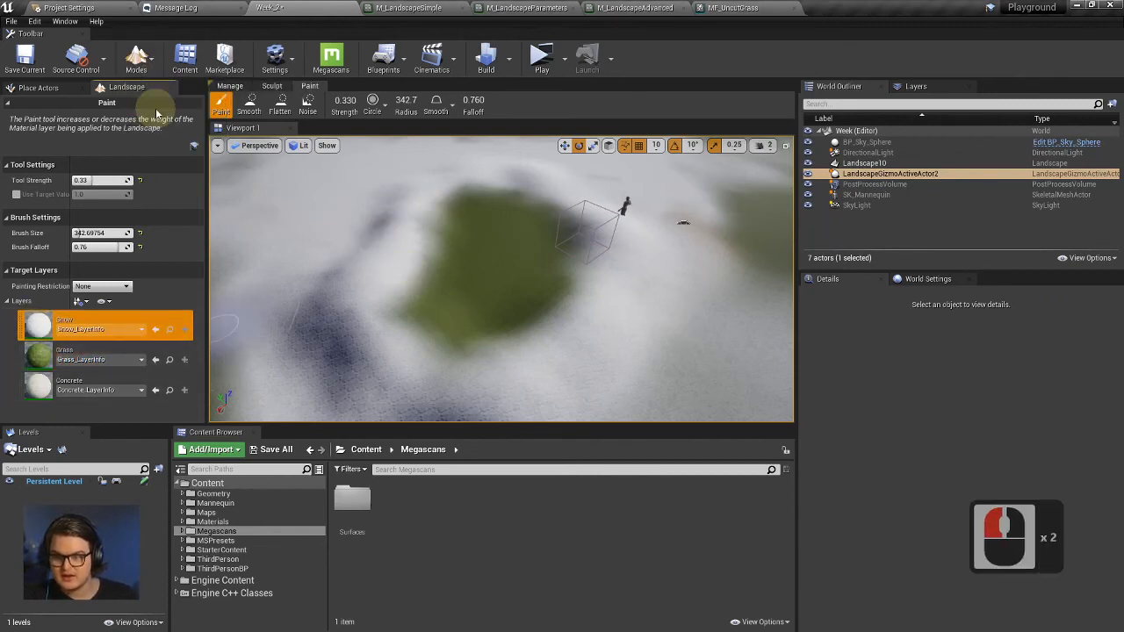
pyautogui.click(307, 88)
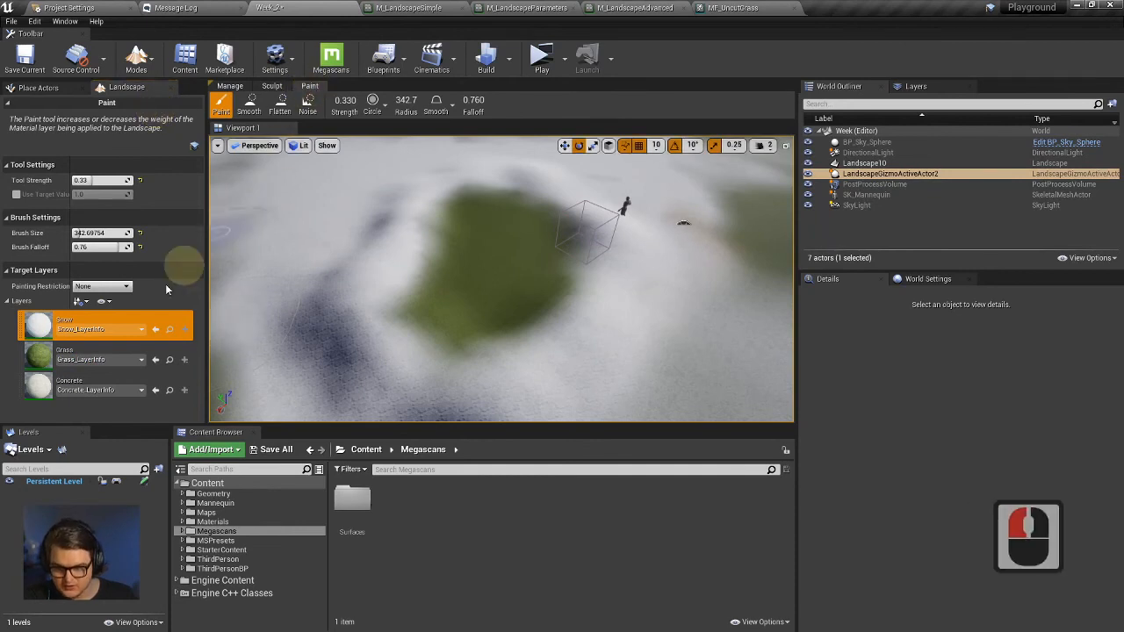
pyautogui.click(39, 356)
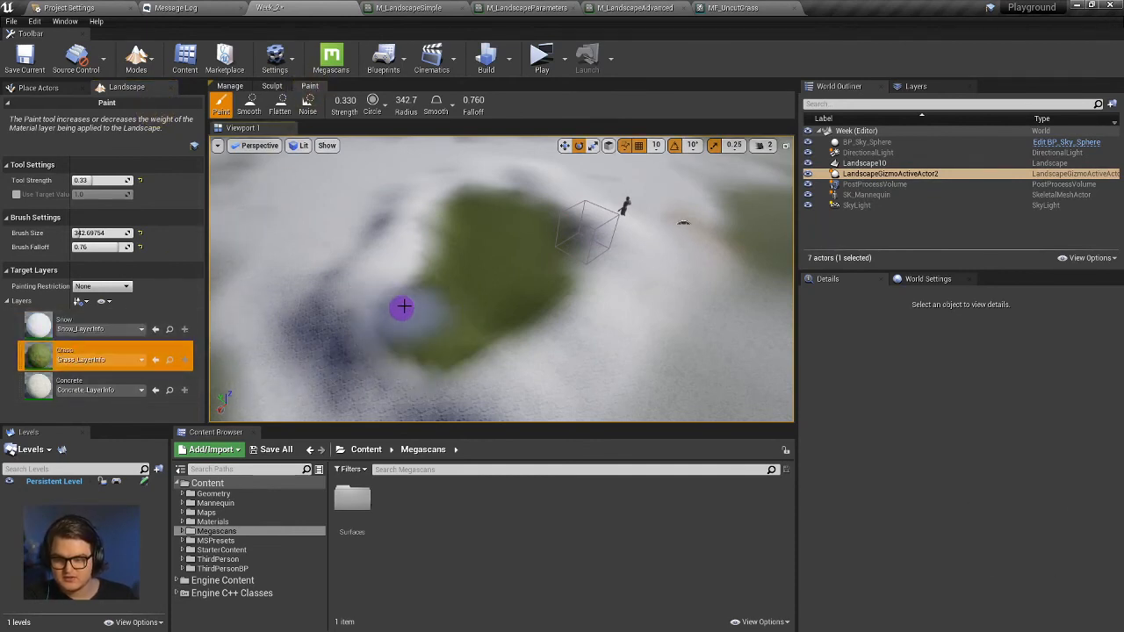
pyautogui.moveTo(404, 305)
pyautogui.mouseDown()
pyautogui.moveTo(401, 290)
pyautogui.moveTo(381, 356)
pyautogui.moveTo(404, 374)
pyautogui.moveTo(381, 322)
pyautogui.moveTo(386, 256)
pyautogui.moveTo(387, 301)
pyautogui.moveTo(395, 294)
pyautogui.mouseUp()
pyautogui.click(42, 326)
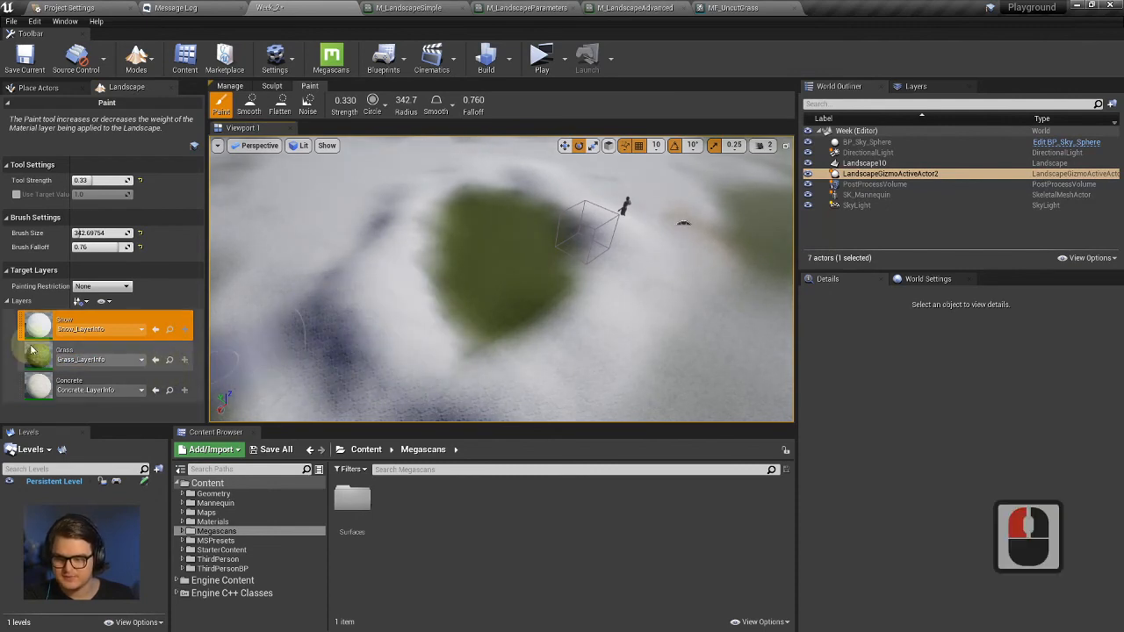
# Paint the Grass layer outward along the lower-left edge of the central grass patch.
pyautogui.click(31, 351)
pyautogui.click(39, 326)
pyautogui.click(39, 355)
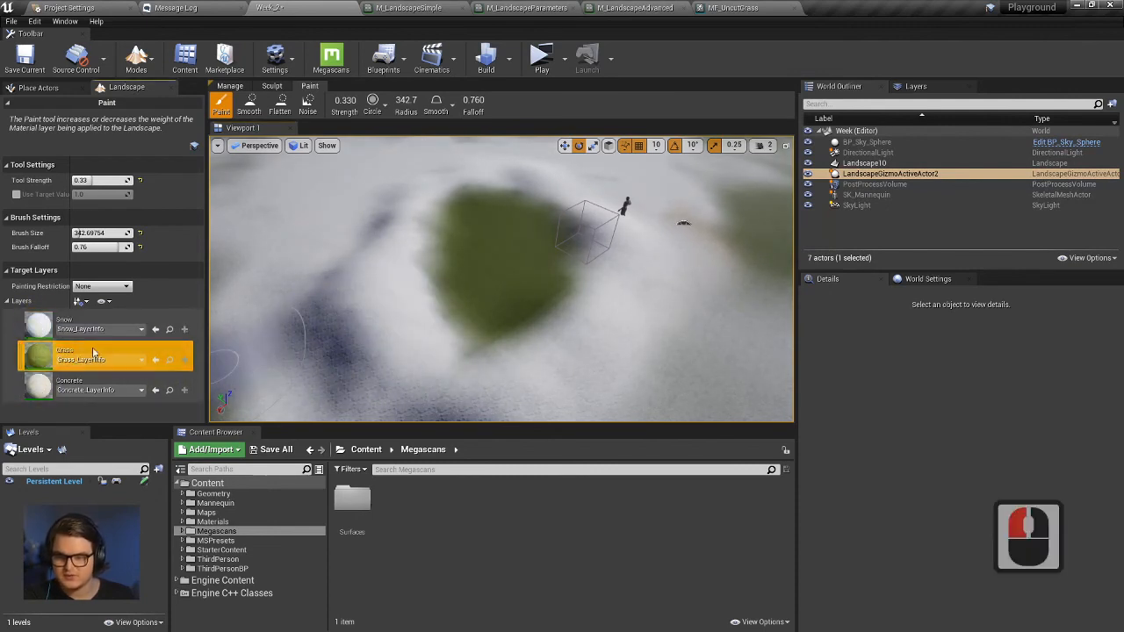
pyautogui.moveTo(470, 321)
pyautogui.mouseDown()
pyautogui.moveTo(460, 281)
pyautogui.moveTo(276, 386)
pyautogui.mouseUp()
# Paint a Concrete patch across the lower part of the central grass area and reselect the Snow layer.
pyautogui.click(38, 385)
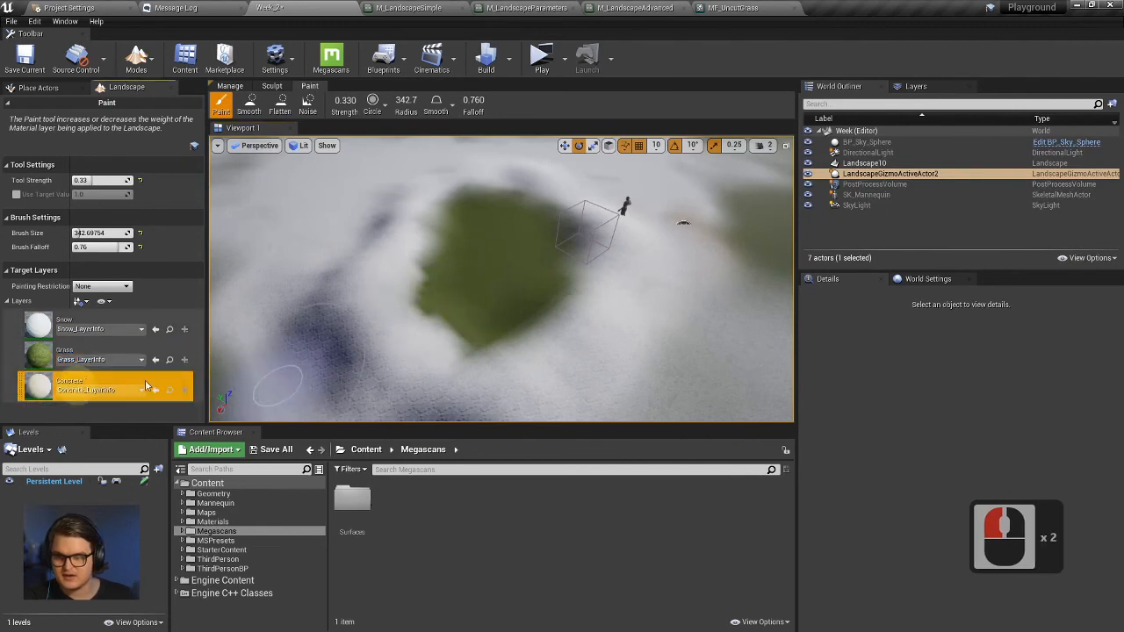
pyautogui.moveTo(452, 342)
pyautogui.mouseDown()
pyautogui.moveTo(474, 311)
pyautogui.moveTo(573, 275)
pyautogui.mouseUp()
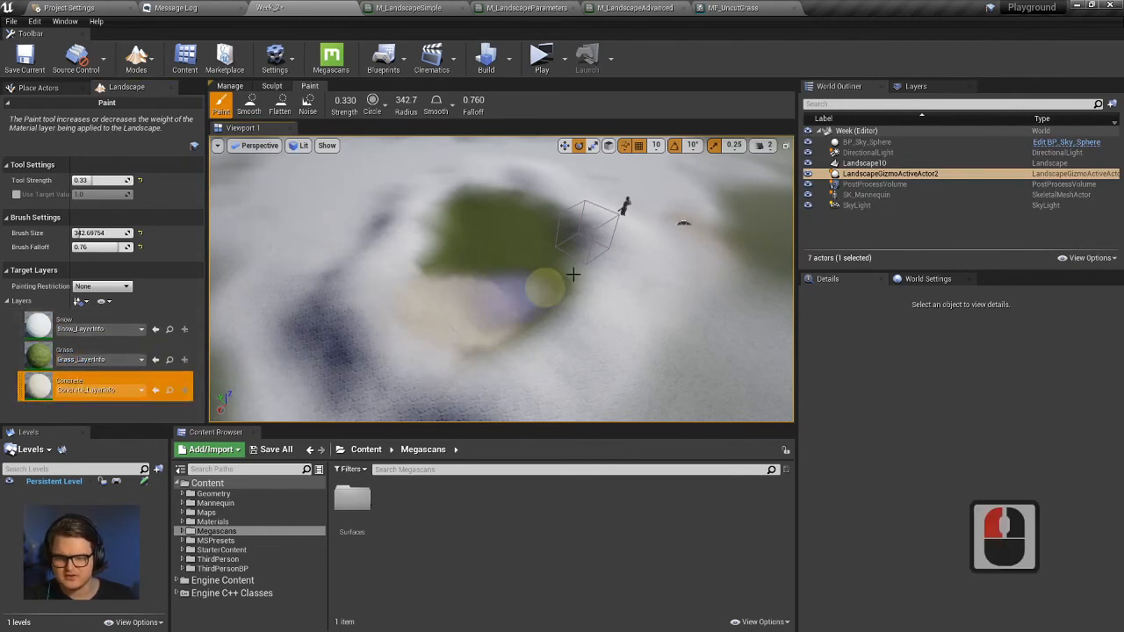
pyautogui.click(39, 326)
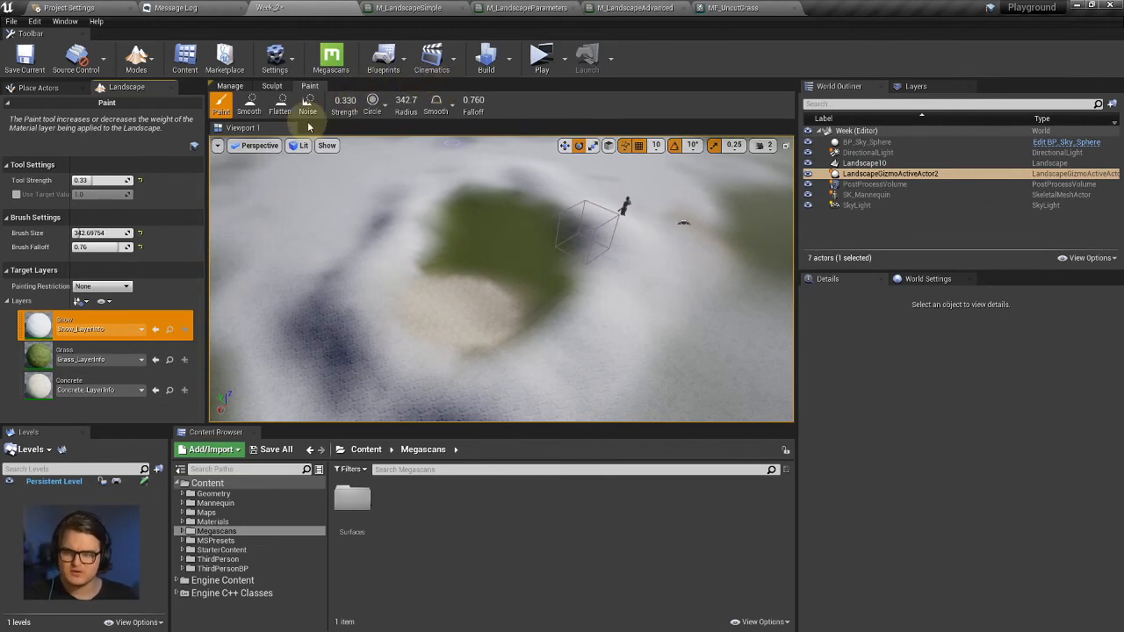
# Examine the three Texture Sample nodes, the Layer Blend and the output node in the M_LandscapeSimple material.
pyautogui.click(406, 8)
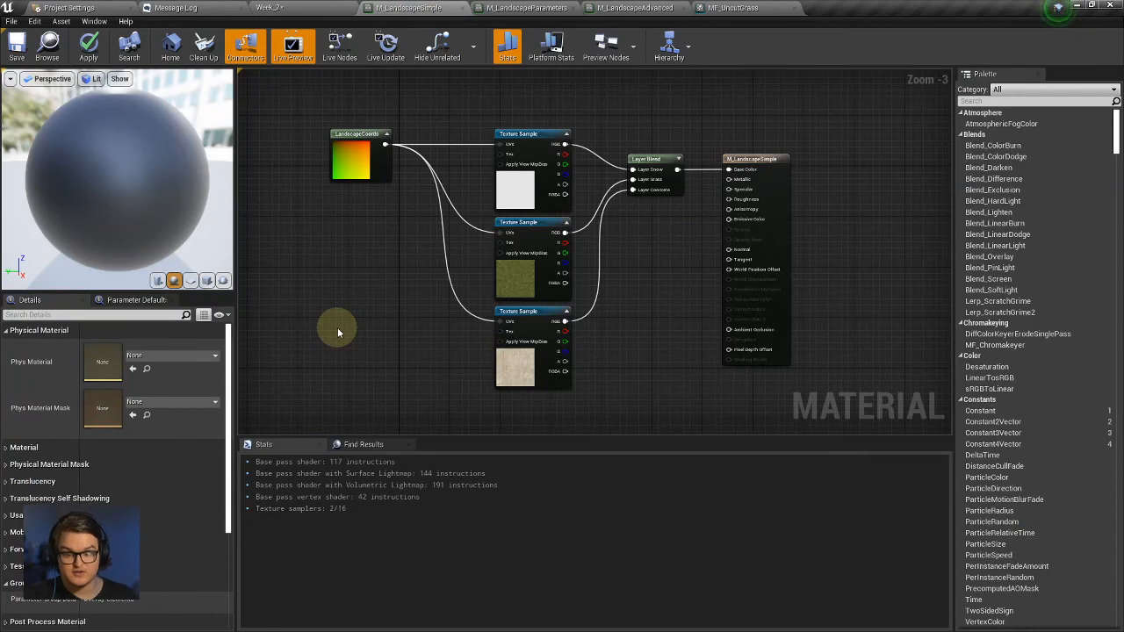
pyautogui.click(546, 197)
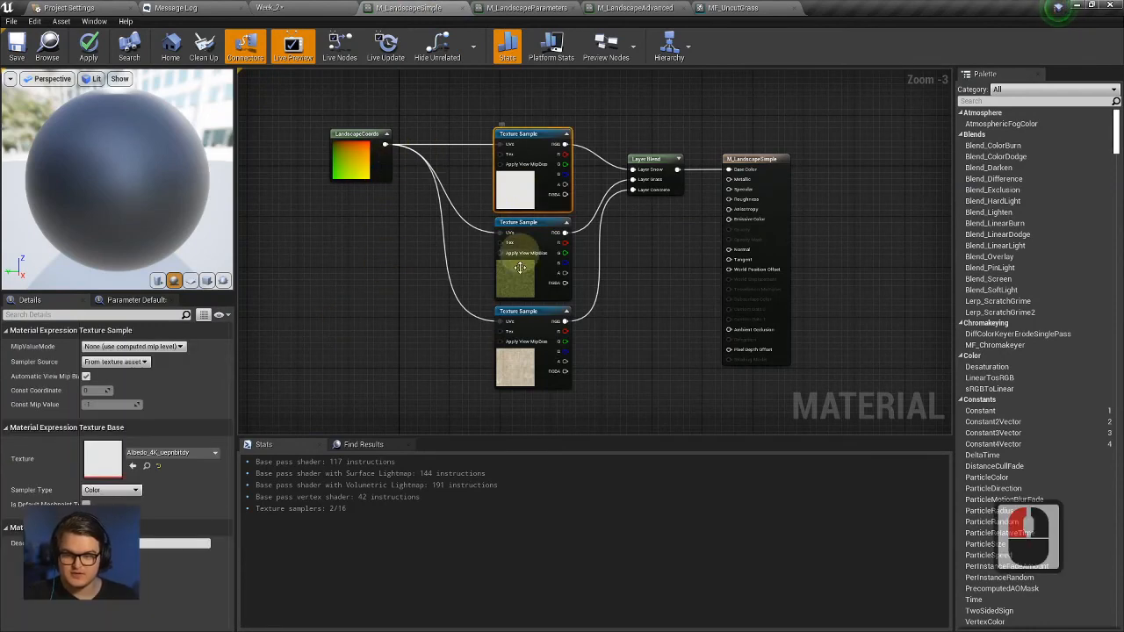
pyautogui.click(521, 270)
pyautogui.click(515, 373)
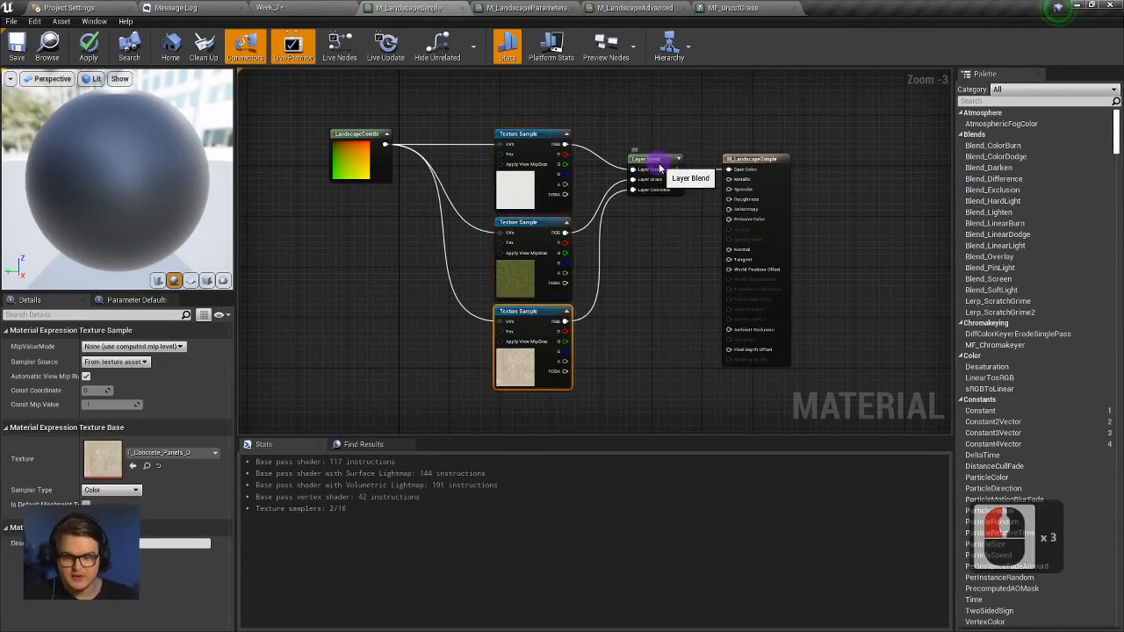
pyautogui.click(659, 168)
pyautogui.click(767, 163)
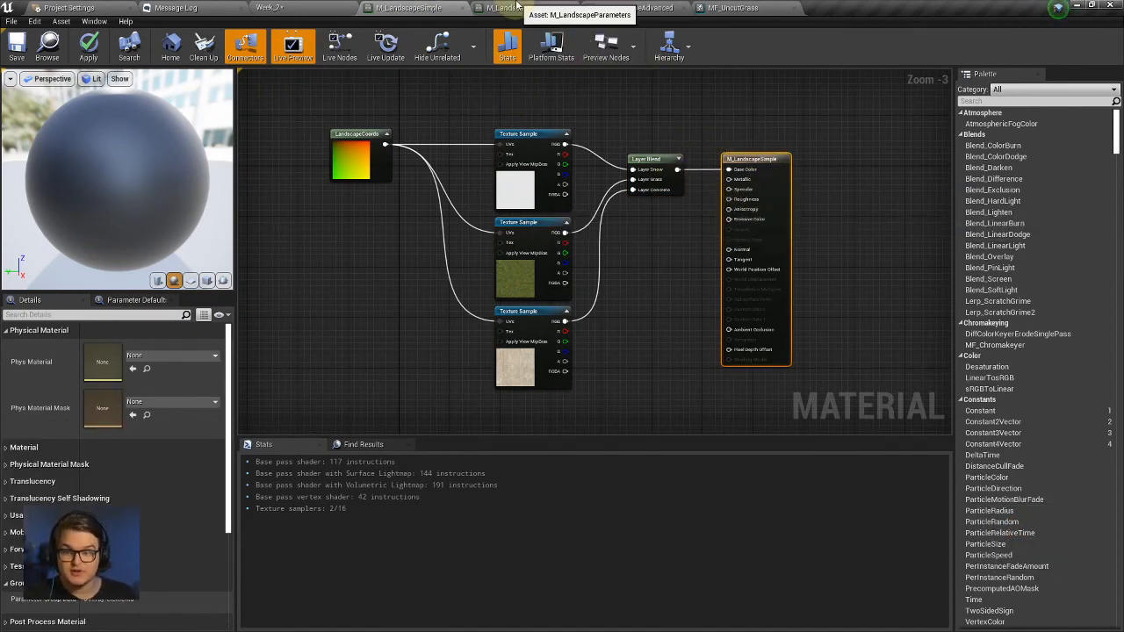
# Examine how the first layer's texture parameters feed MakeMaterialAttributes and the Layer Blend in the M_LandscapeParameters material.
pyautogui.click(520, 7)
pyautogui.moveTo(609, 331); pyautogui.dragTo(647, 366, button='right')
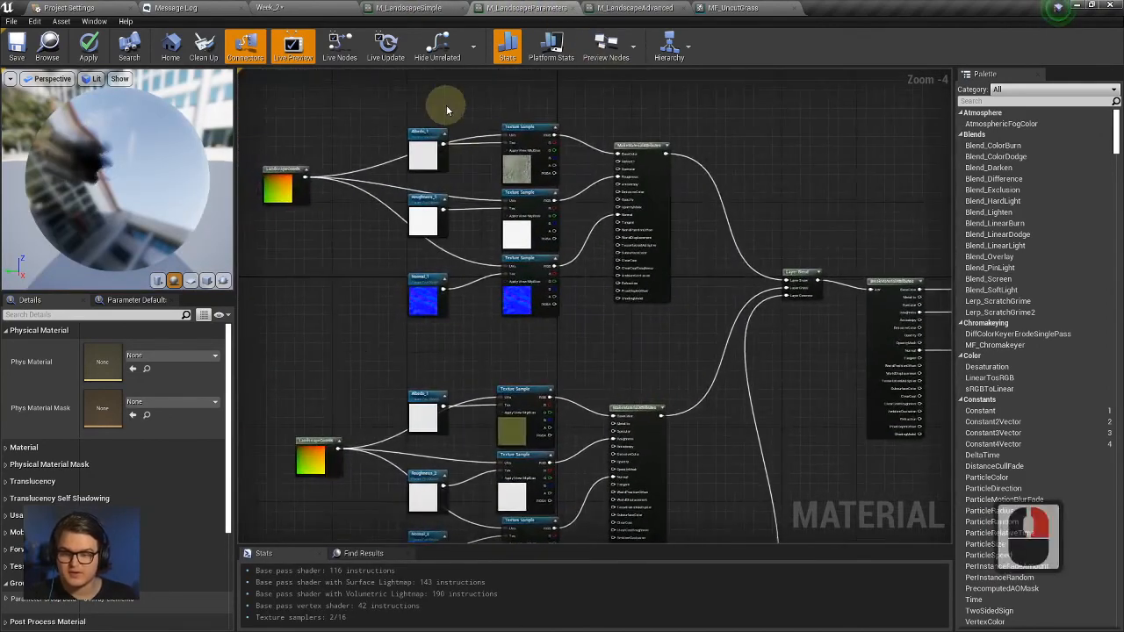
pyautogui.moveTo(446, 104); pyautogui.dragTo(476, 155, button='right')
pyautogui.scroll(2, 508, 213)
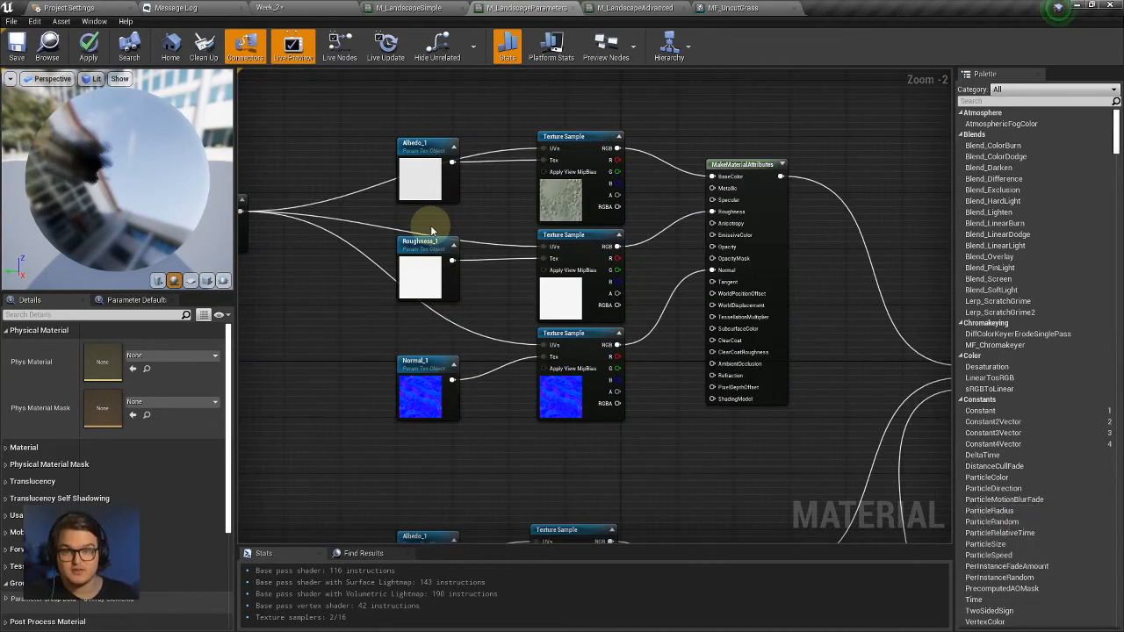
pyautogui.click(411, 390)
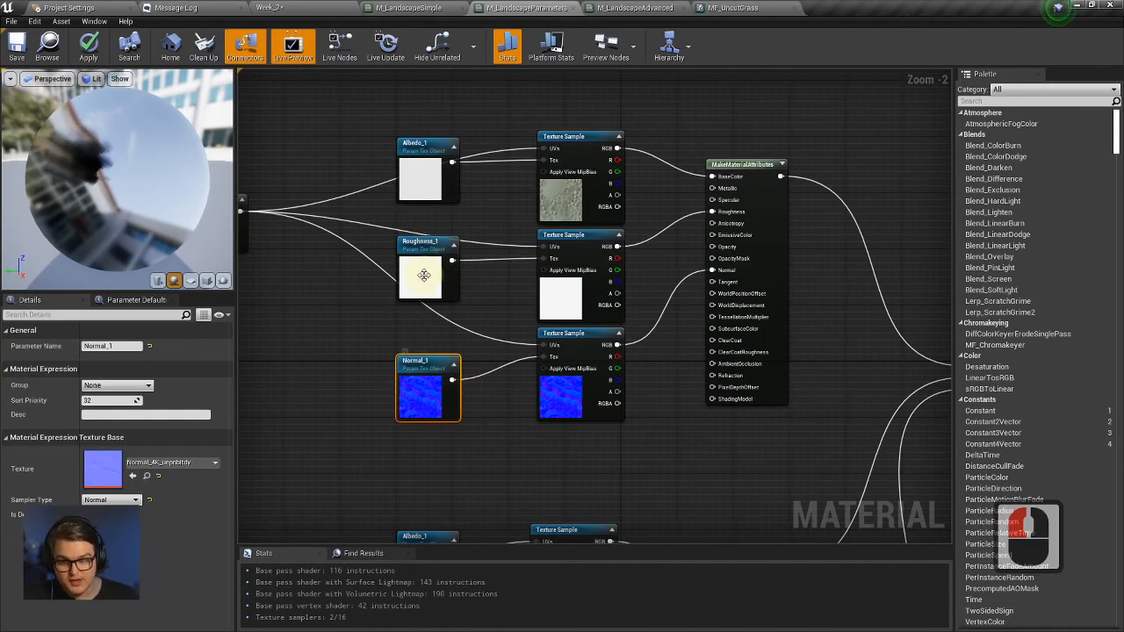
pyautogui.click(424, 268)
pyautogui.moveTo(729, 428); pyautogui.dragTo(708, 415, button='right')
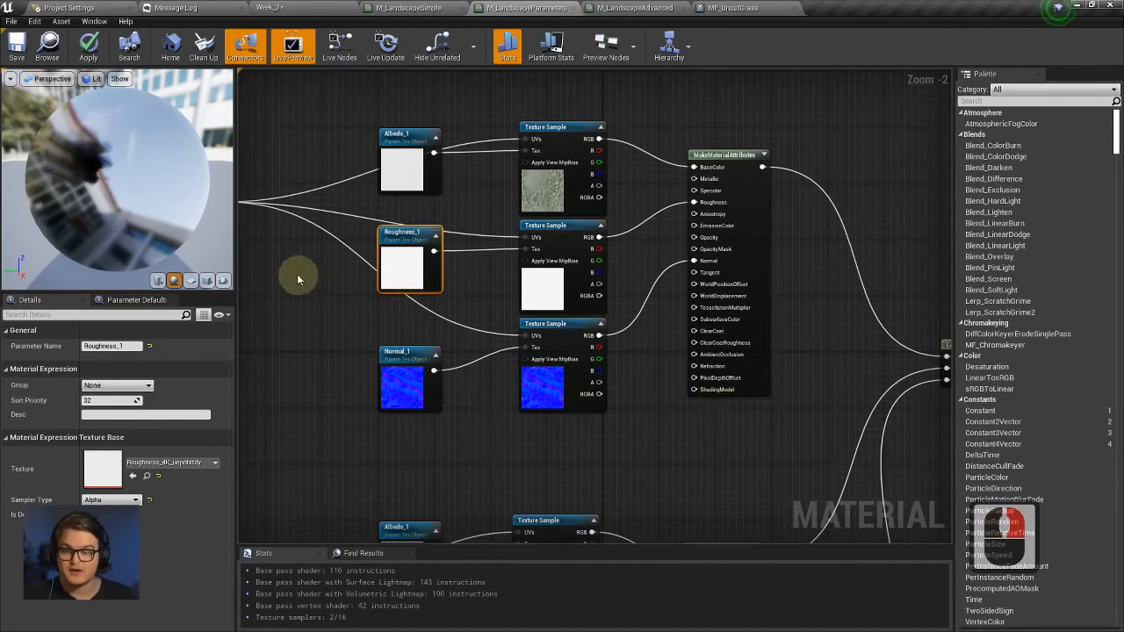
pyautogui.moveTo(814, 364); pyautogui.dragTo(790, 397, button='right')
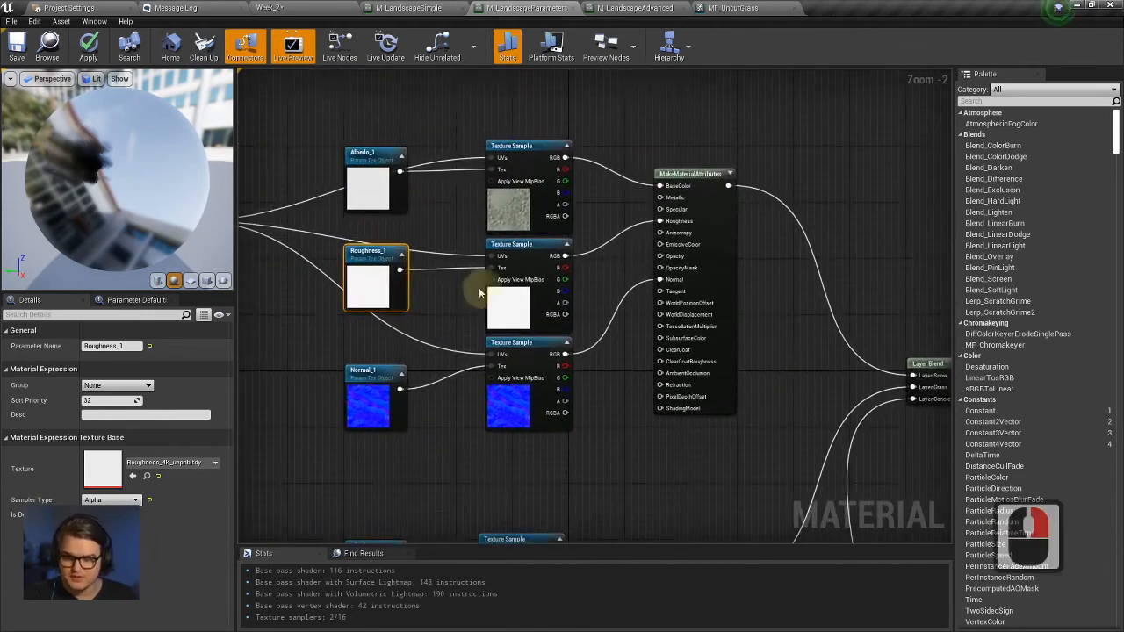
# Check the Albedo_1, Roughness_1 and Normal_1 parameters and move the Normal_1 node slightly upward.
pyautogui.click(367, 182)
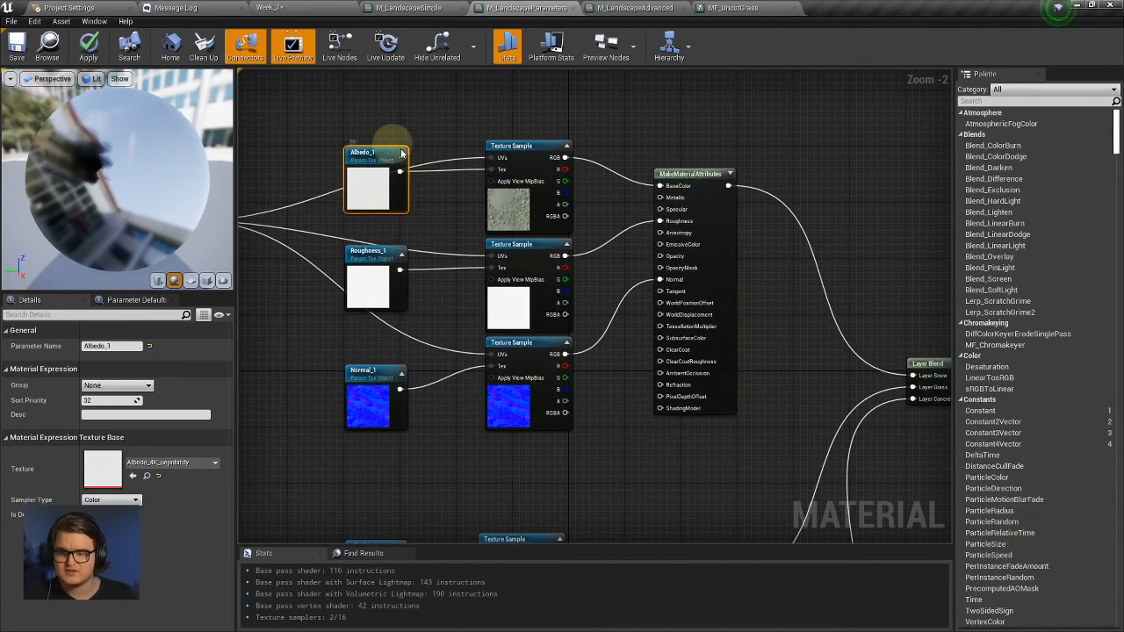
pyautogui.click(367, 296)
pyautogui.click(379, 422)
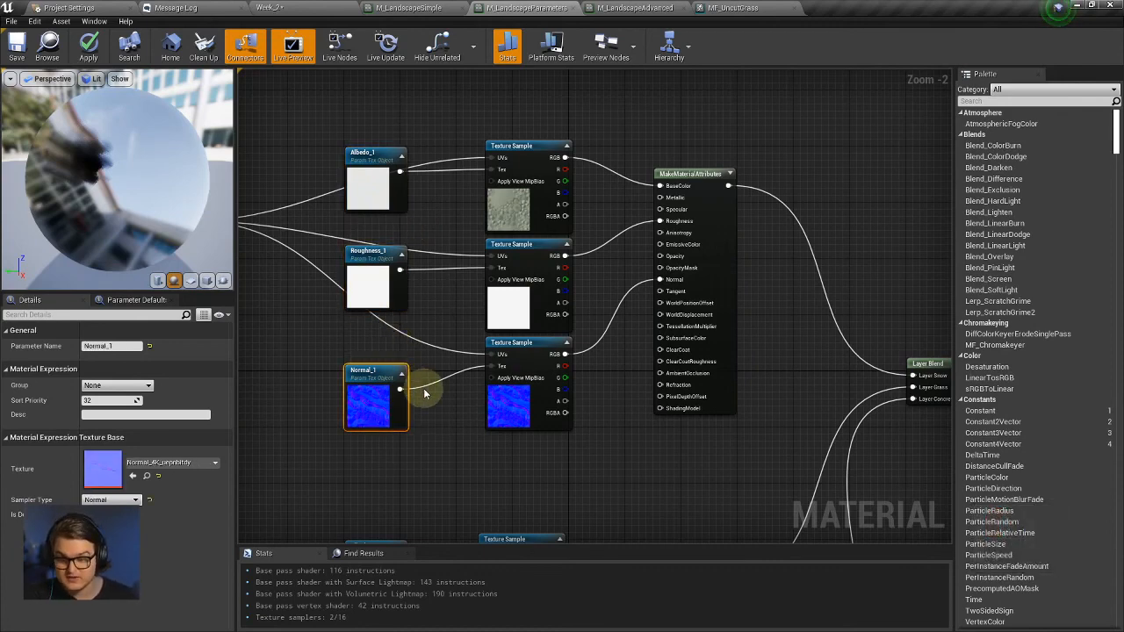
pyautogui.moveTo(378, 409); pyautogui.dragTo(376, 388)
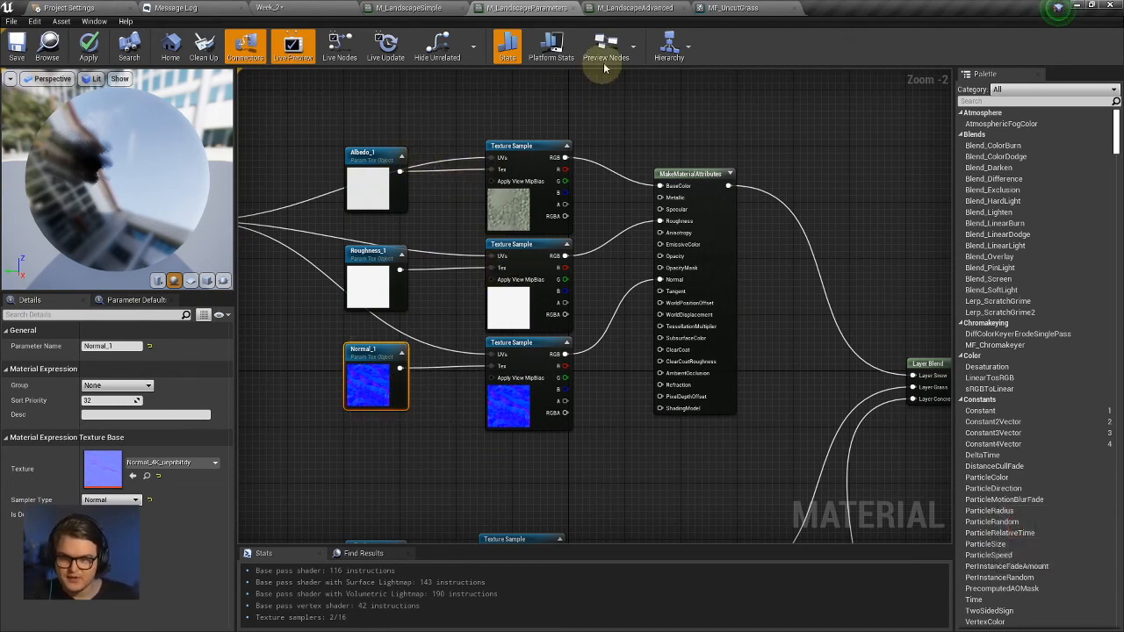
# Examine the MF_FreshSnow, MF_UncutGrass and MF_Concrete functions and the macro variation nodes in the M_LandscapeAdvanced material.
pyautogui.click(634, 7)
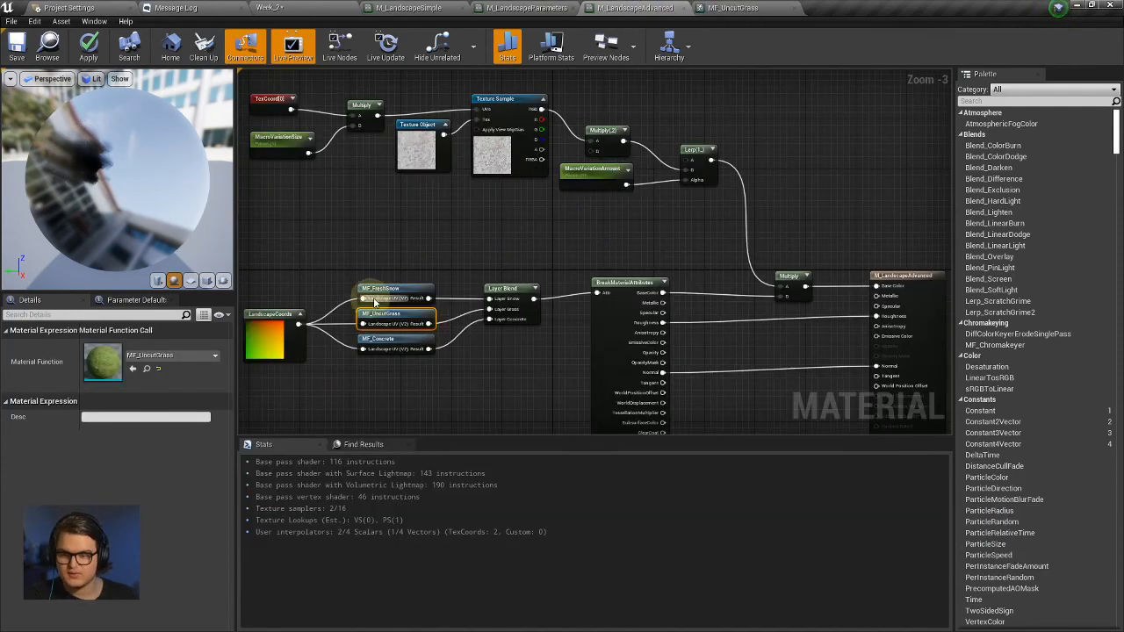
pyautogui.click(400, 287)
pyautogui.click(400, 314)
pyautogui.click(400, 342)
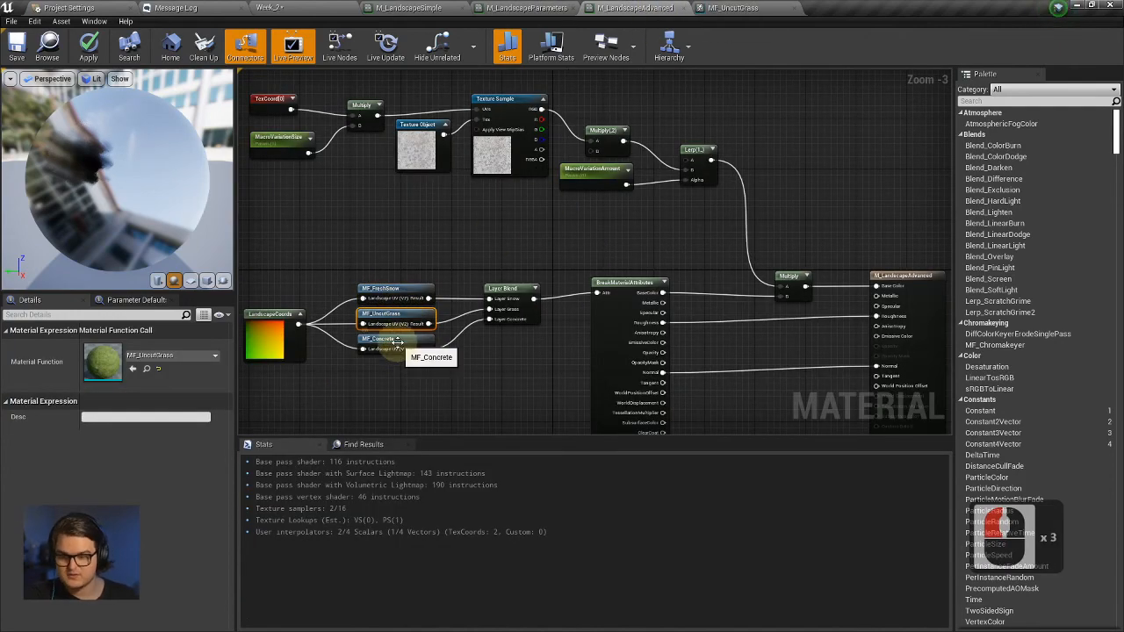
pyautogui.moveTo(502, 238); pyautogui.dragTo(524, 272, button='right')
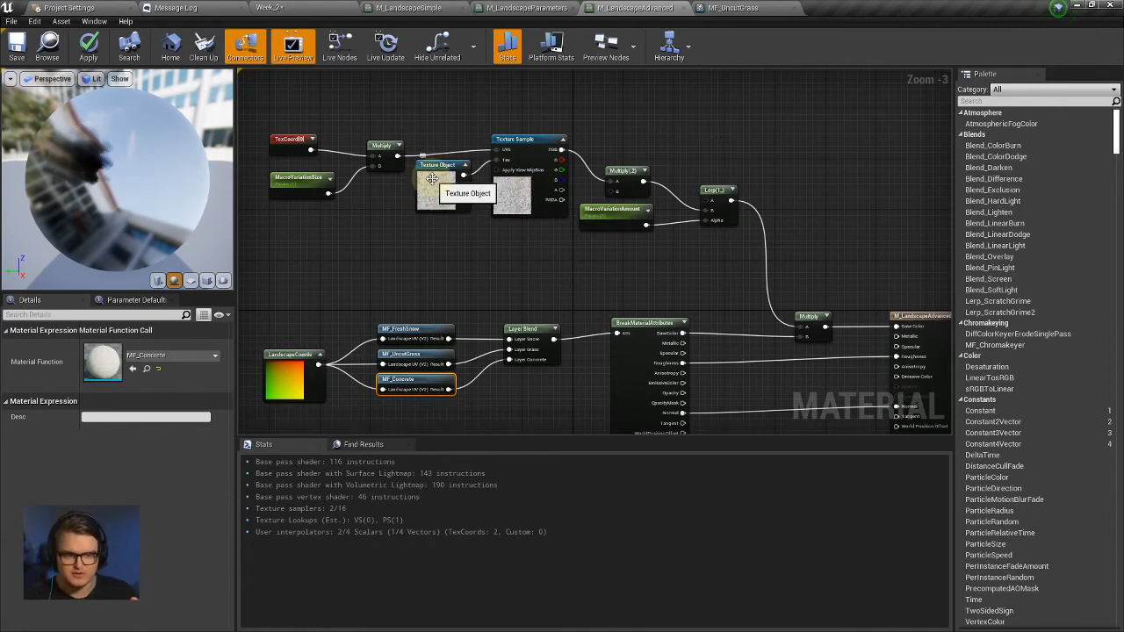
pyautogui.moveTo(763, 286); pyautogui.dragTo(714, 224, button='right')
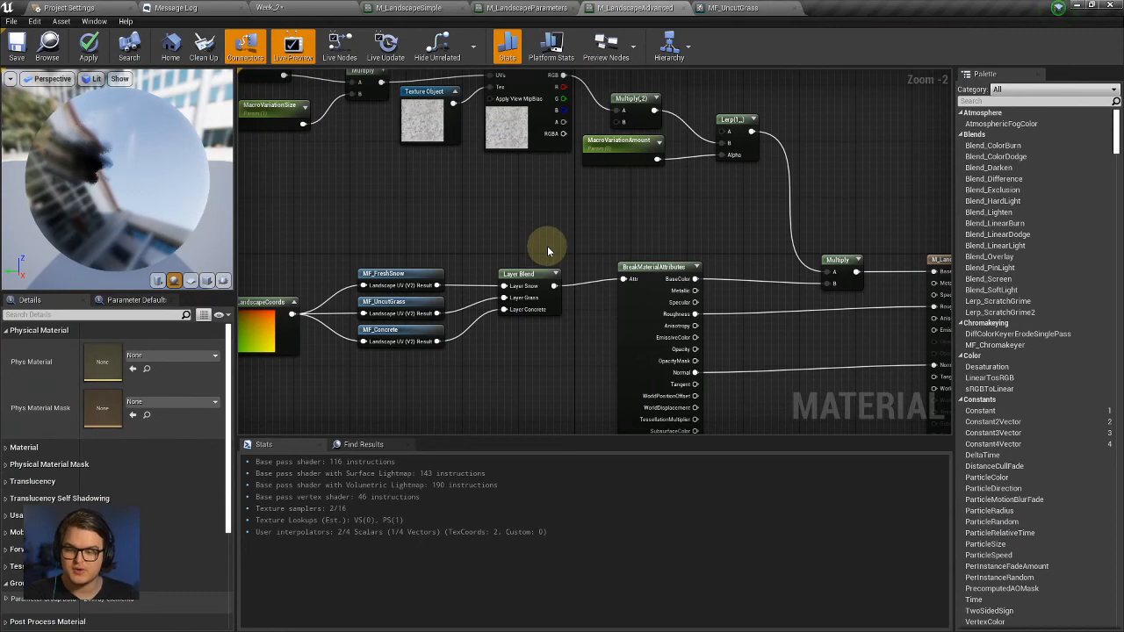
# Return to the landscape level and make Snow the active paint layer.
pyautogui.click(263, 8)
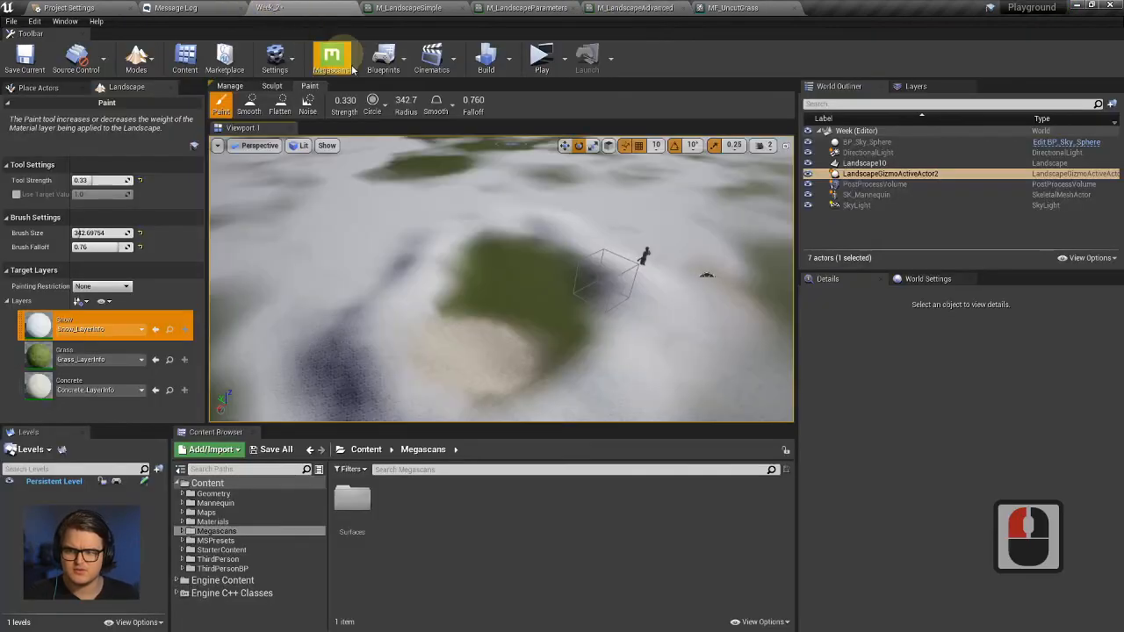
pyautogui.click(33, 361)
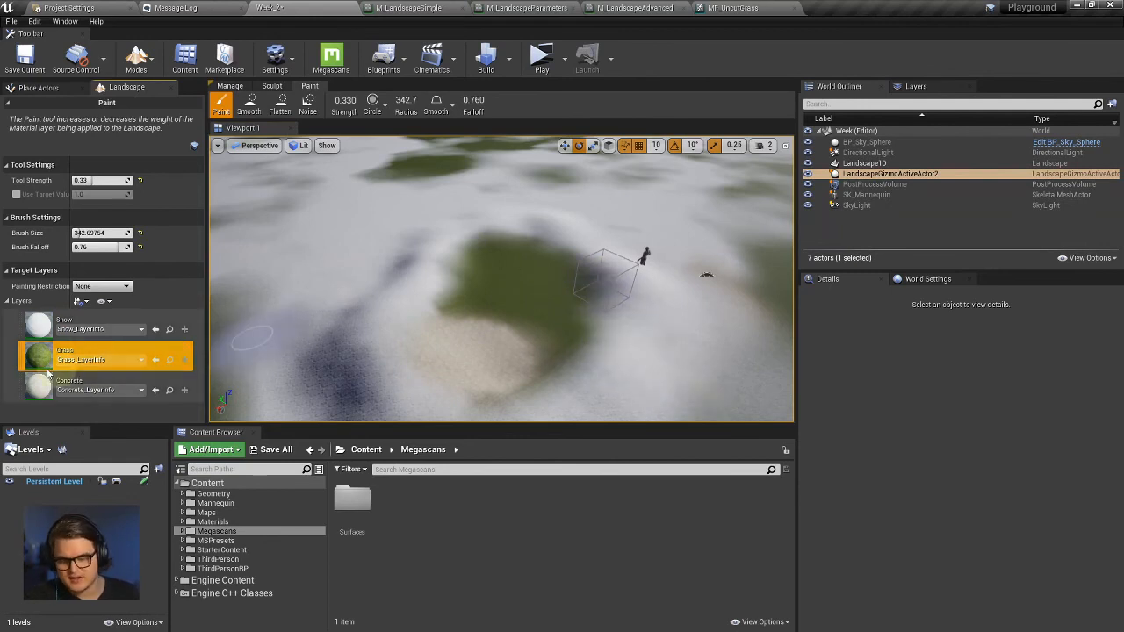
pyautogui.click(35, 323)
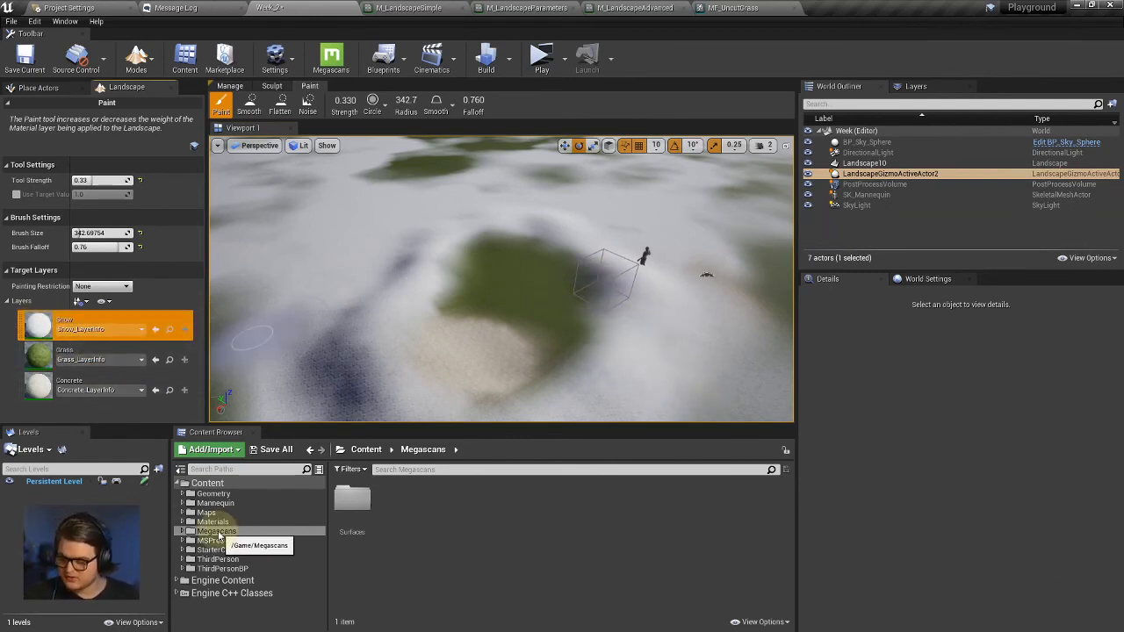
pyautogui.click(479, 490)
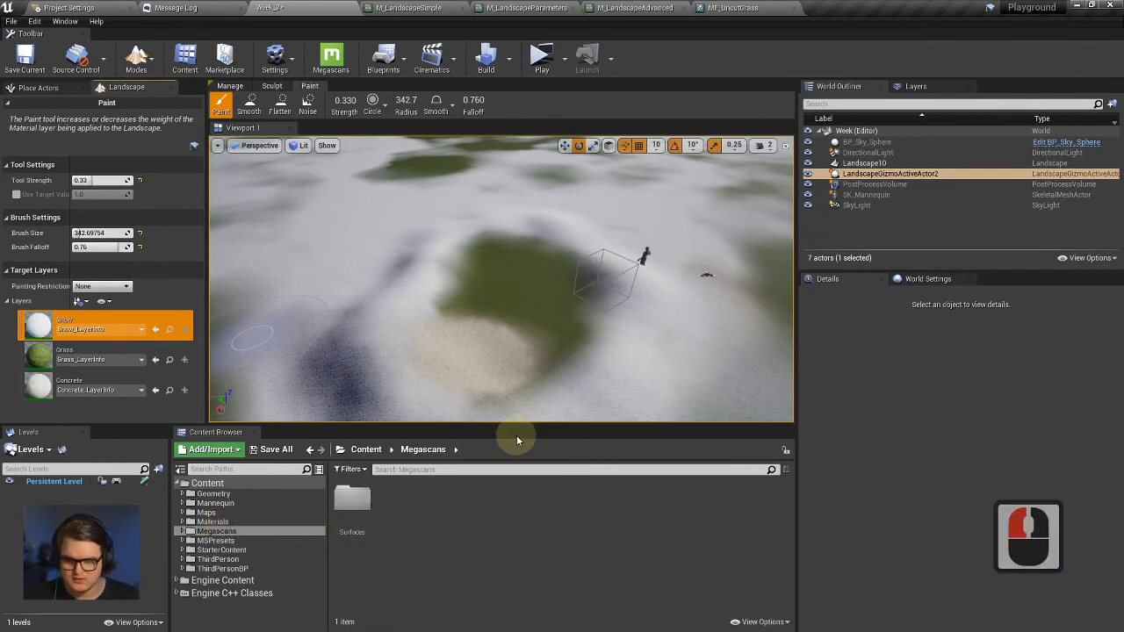
# Switch to Quixel Bridge, leave the export settings and select the Mossy Forest Floor 2x2 M surface.
pyautogui.hotkey('alt', 'Tab')
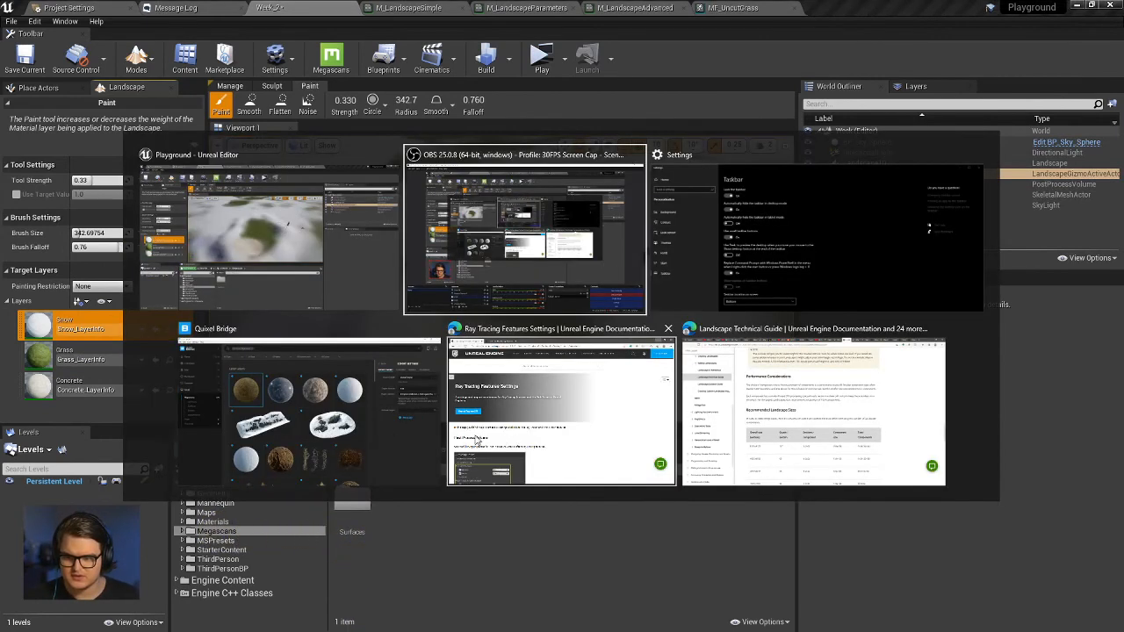
pyautogui.keyDown('alt'); pyautogui.click(334, 376); pyautogui.keyUp('alt')
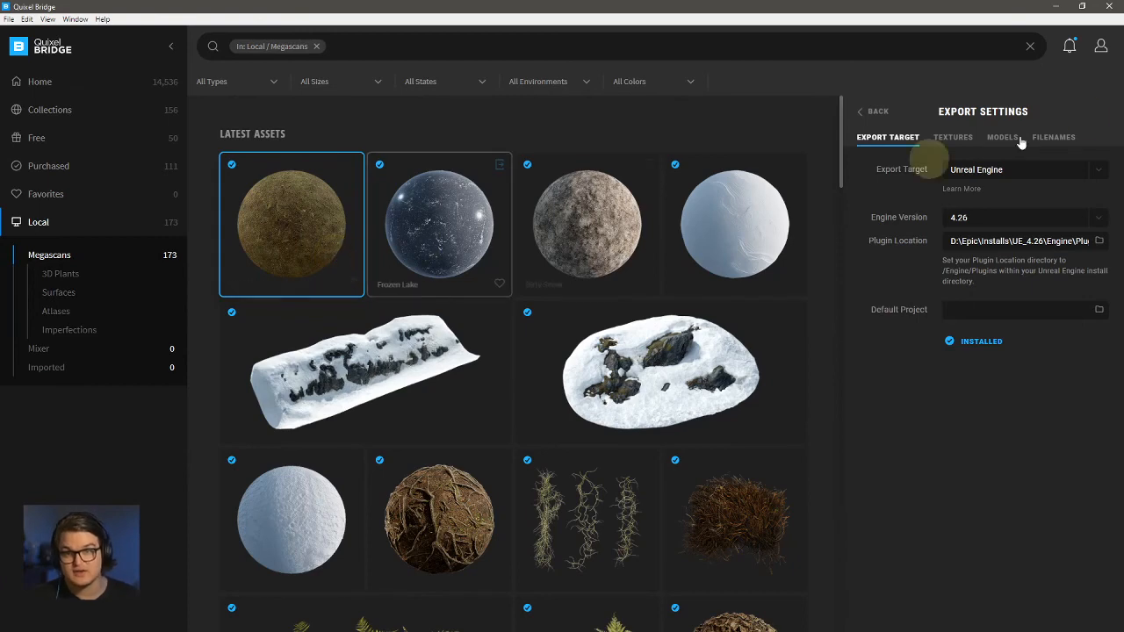
pyautogui.click(878, 111)
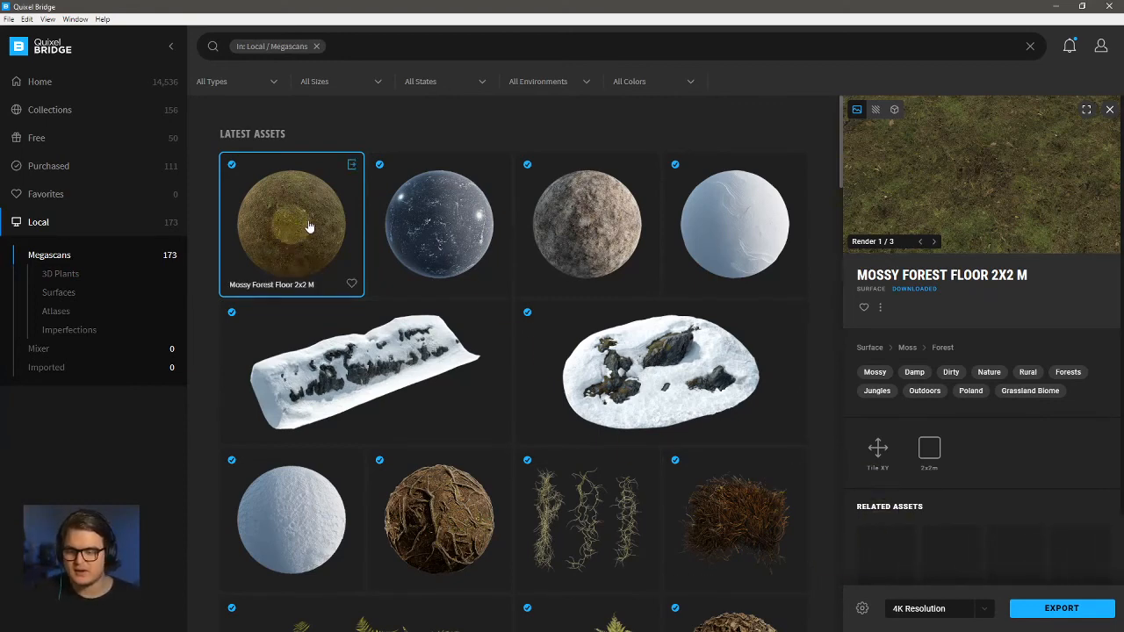
pyautogui.click(411, 231)
pyautogui.click(254, 246)
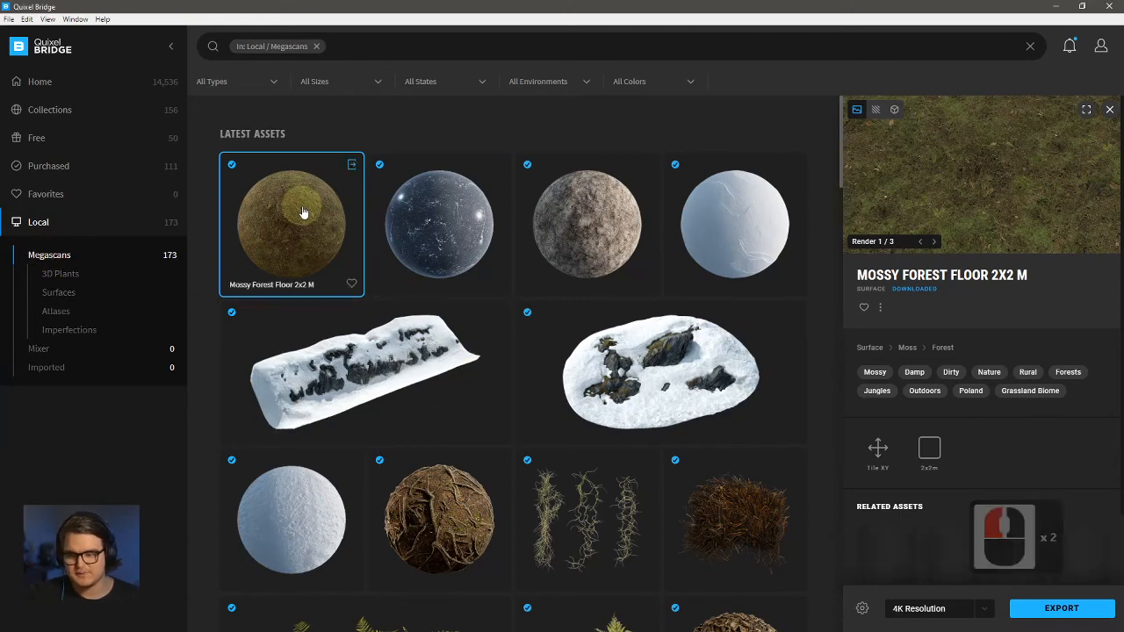
# Open the export settings for the Mossy Forest Floor surface to review its export target.
pyautogui.click(862, 609)
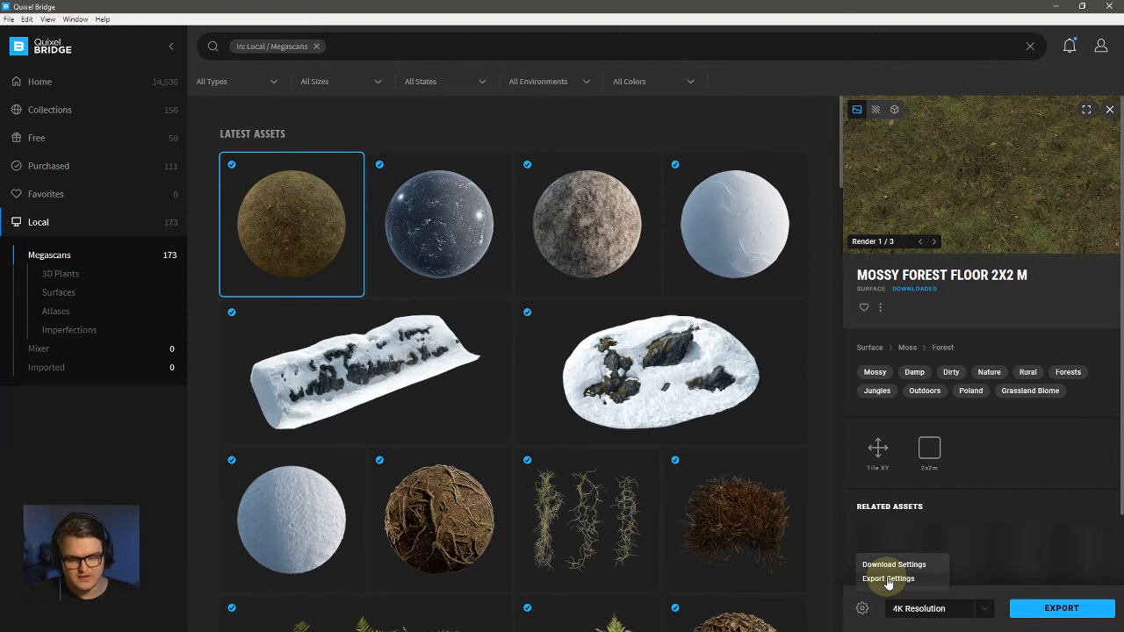
pyautogui.click(888, 580)
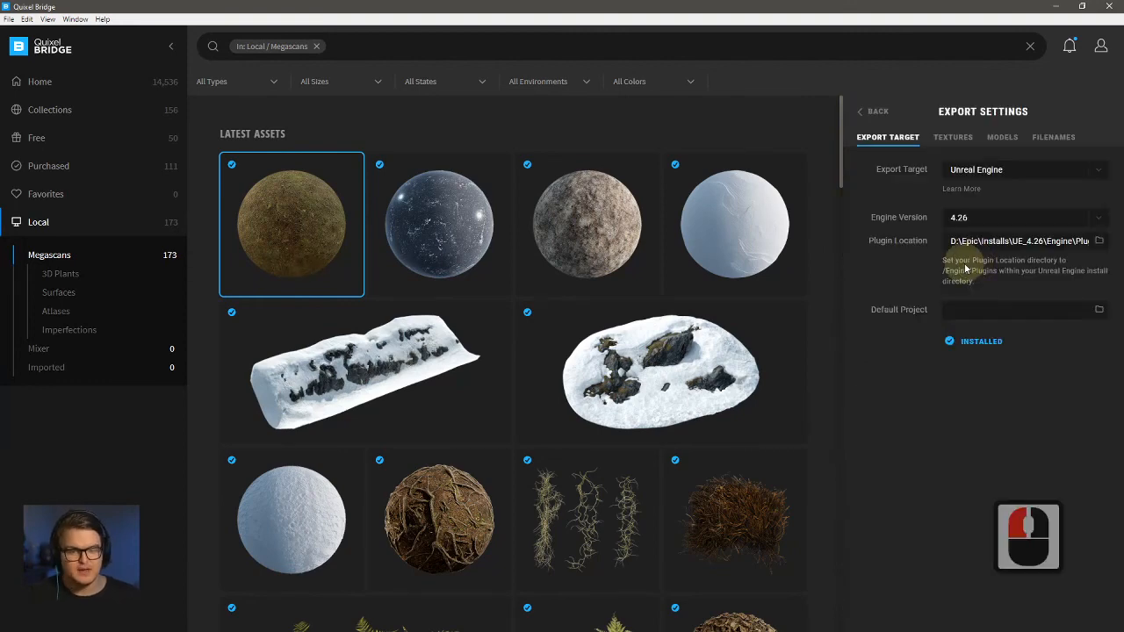
# Open the filename export settings and examine the map name, resolution, LOD and ID tokens in the texture naming pattern.
pyautogui.click(1058, 138)
pyautogui.doubleClick(931, 196)
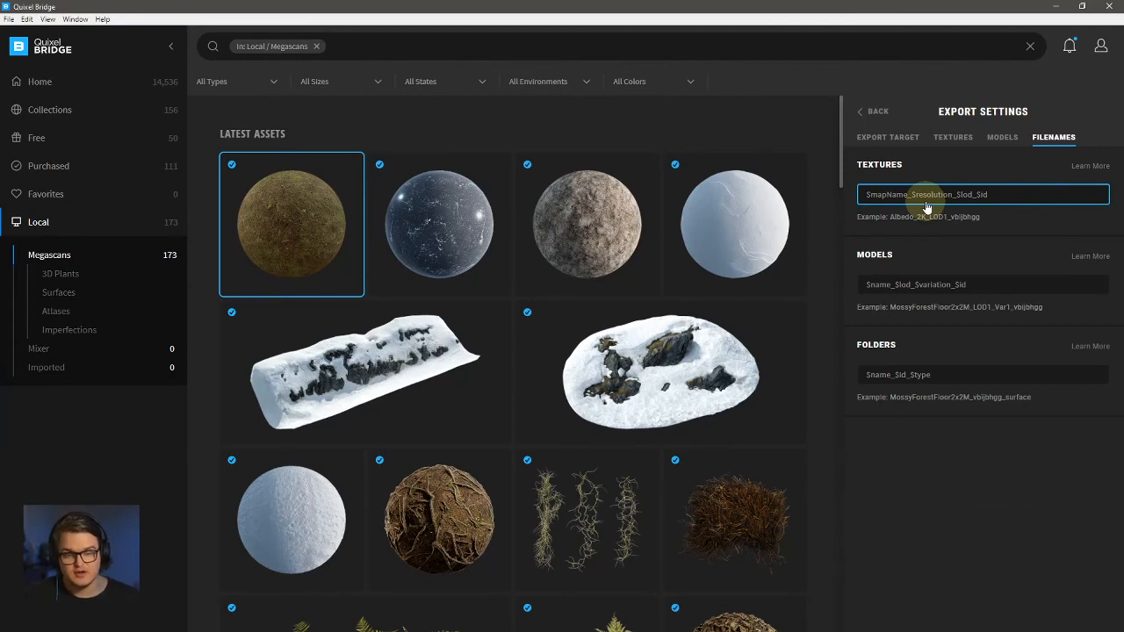
pyautogui.click(1017, 201)
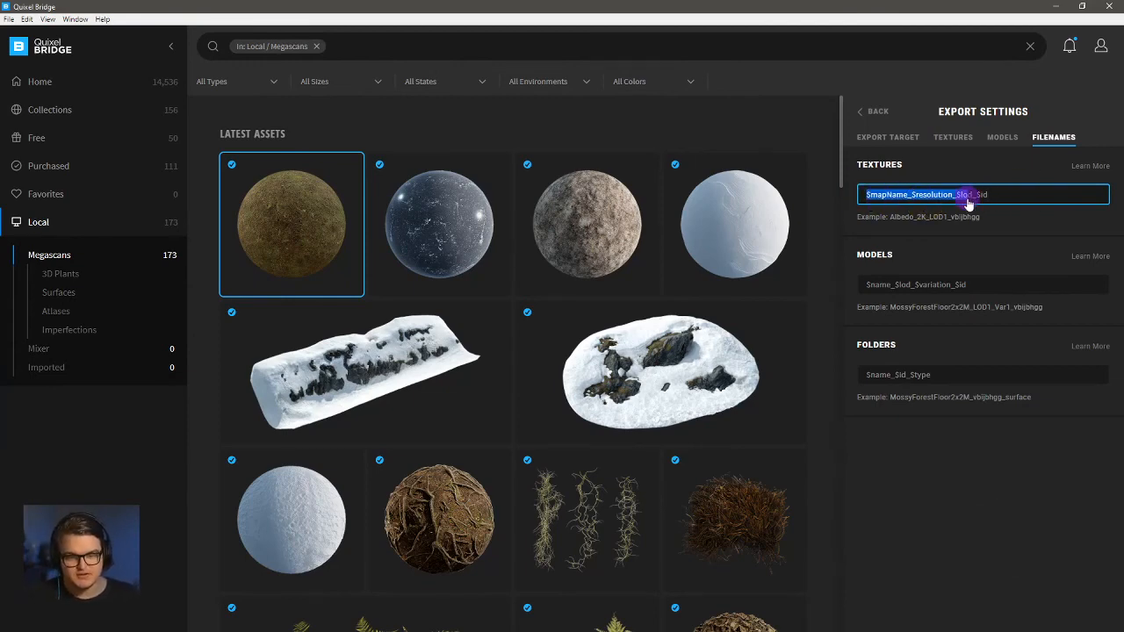
pyautogui.click(905, 201)
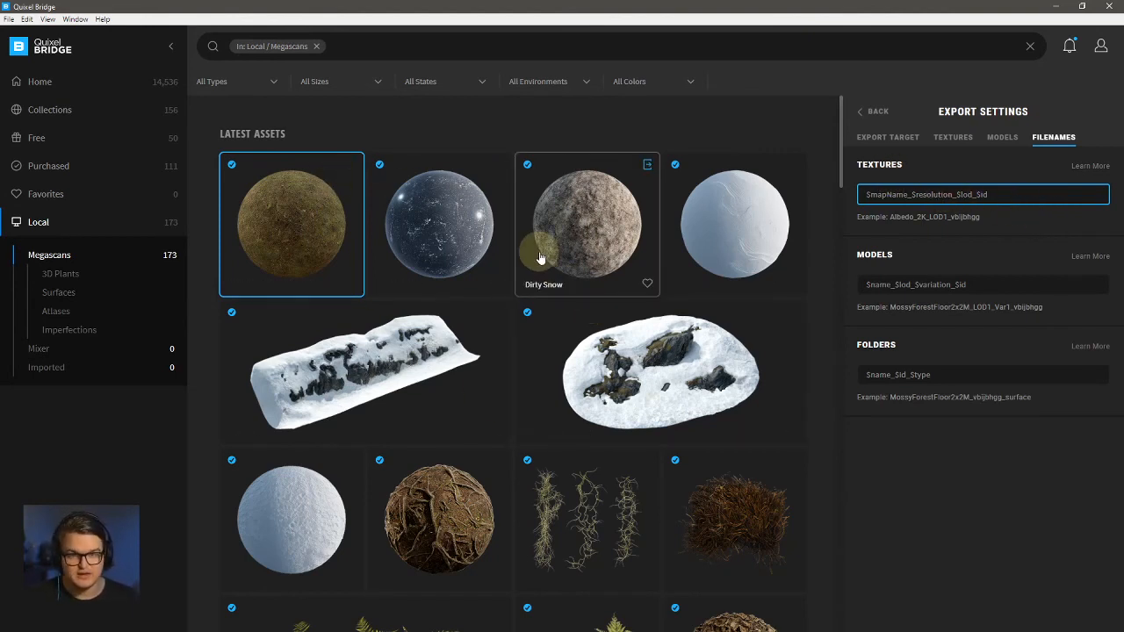
pyautogui.doubleClick(969, 196)
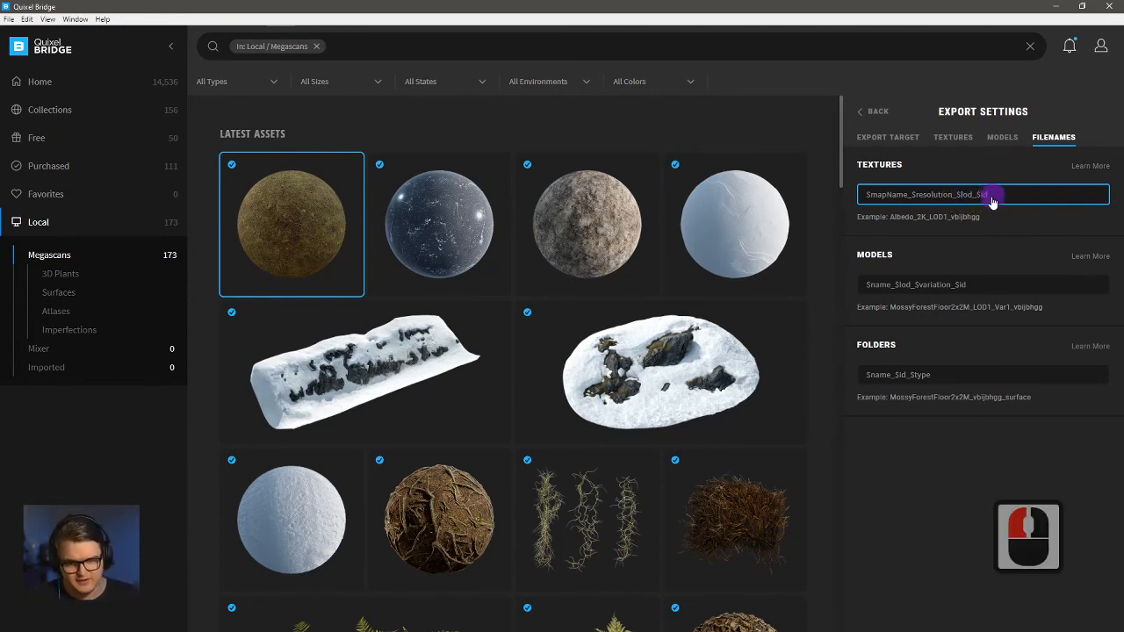
pyautogui.doubleClick(983, 196)
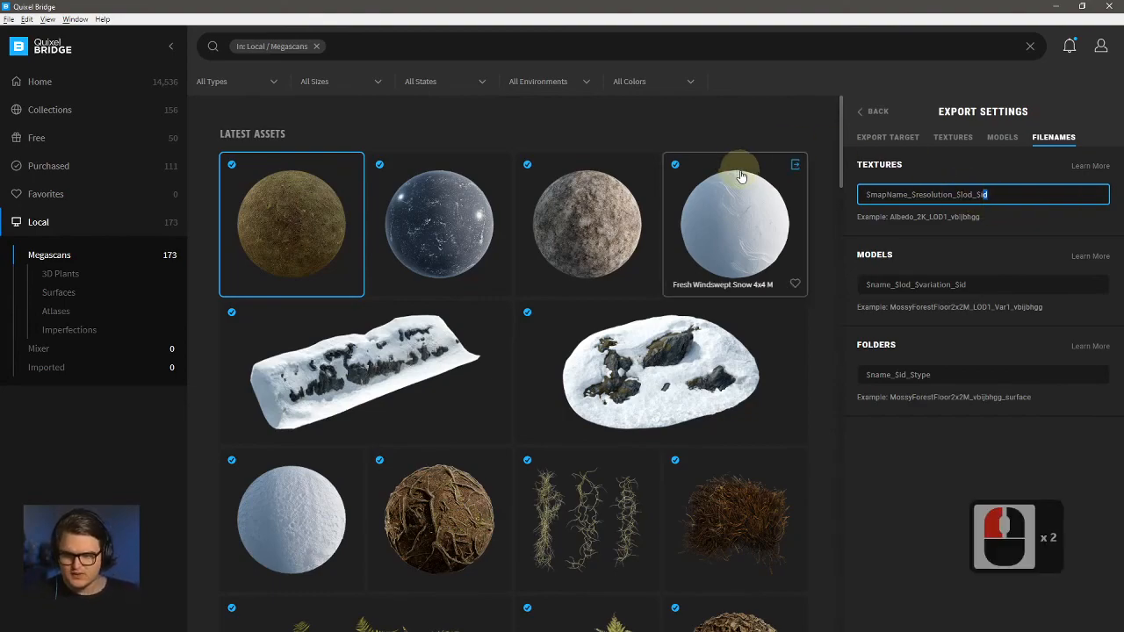
# Switch to Unreal Engine and open the Fresh_Windswept_Snow_4x4_M surface folder under Megascans/Surfaces.
pyautogui.hotkey('alt', 'Tab')
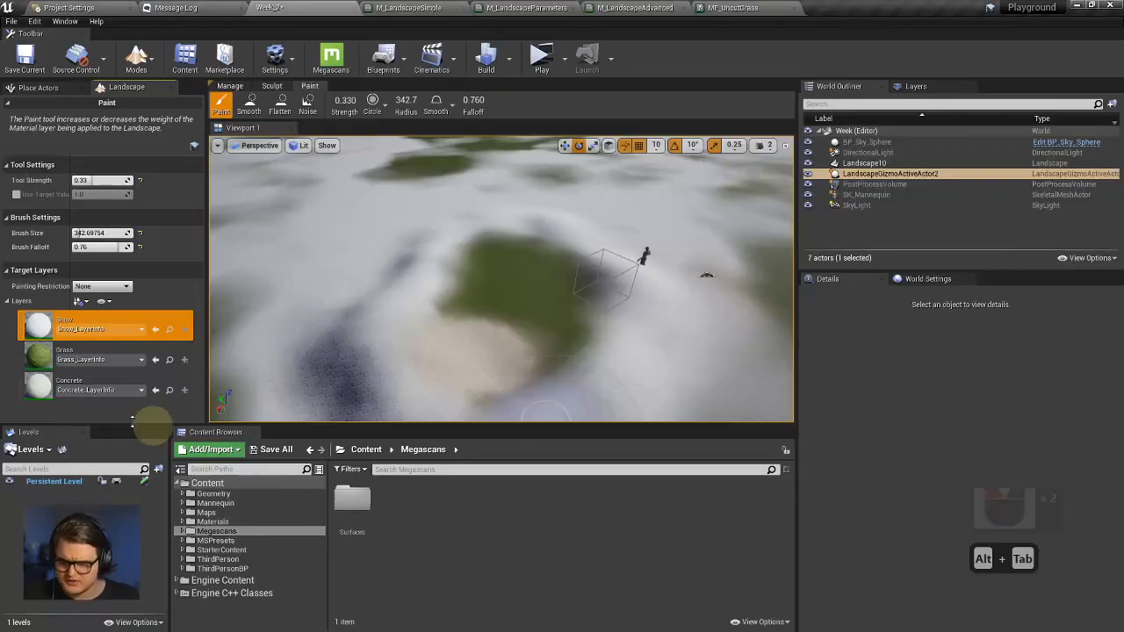
pyautogui.click(182, 532)
pyautogui.click(215, 540)
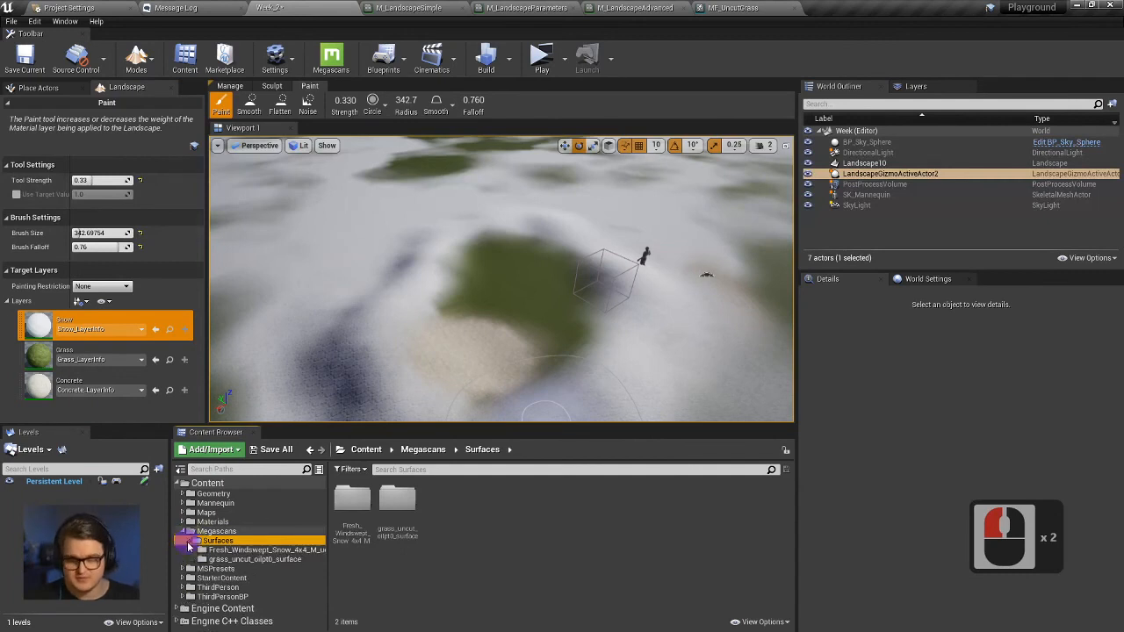
pyautogui.click(220, 550)
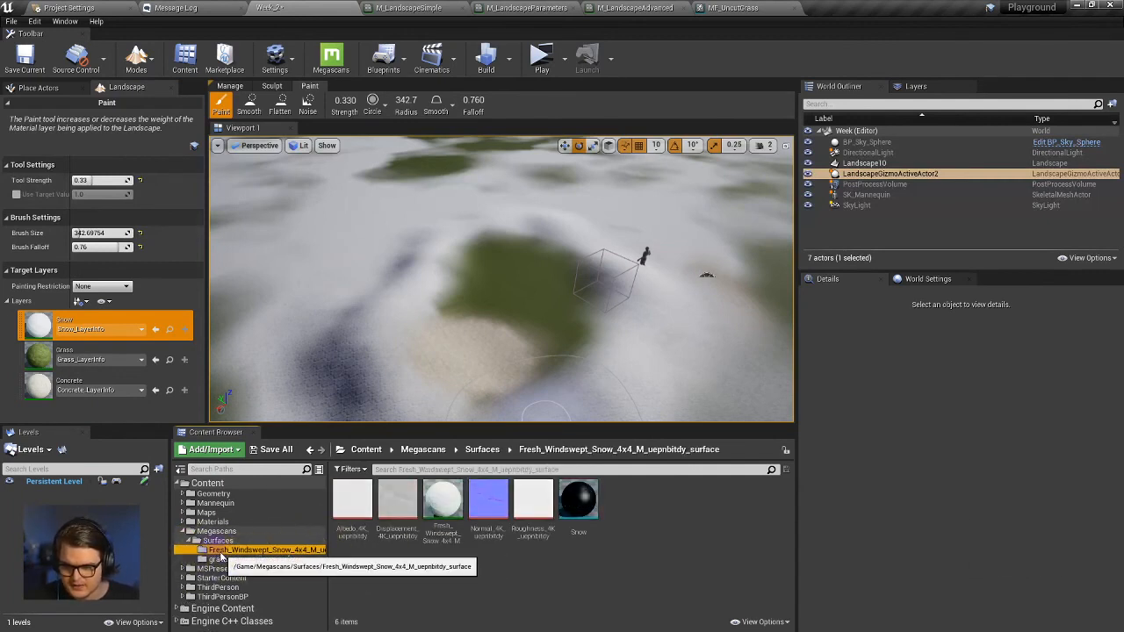
pyautogui.click(248, 555)
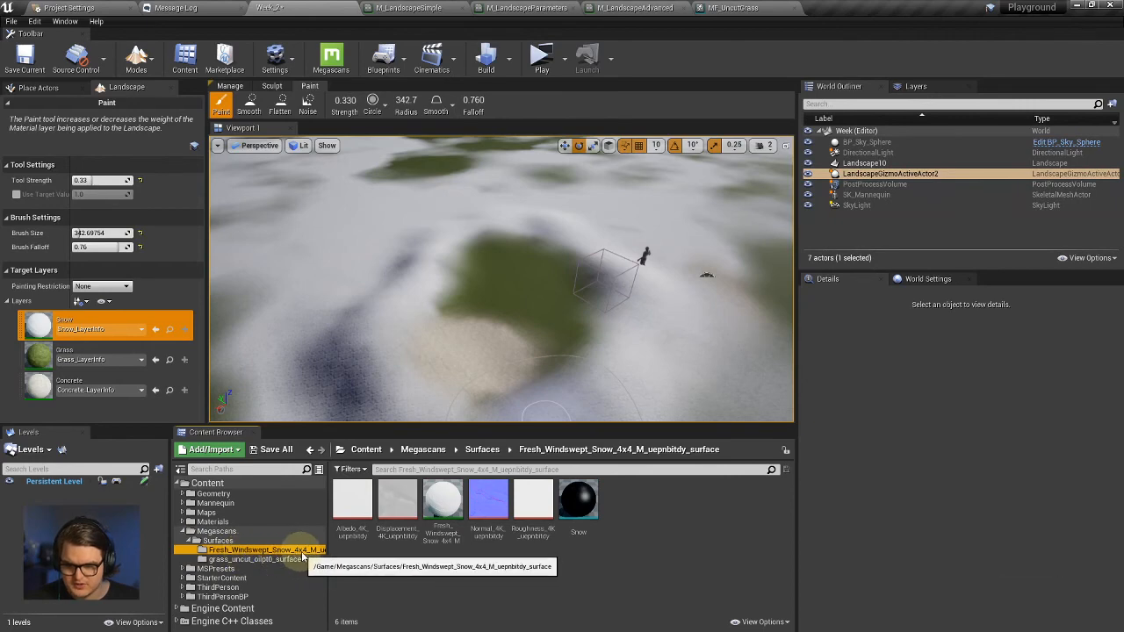
# Inspect the names of the albedo, displacement and roughness textures in the Fresh Windswept Snow folder.
pyautogui.click(397, 505)
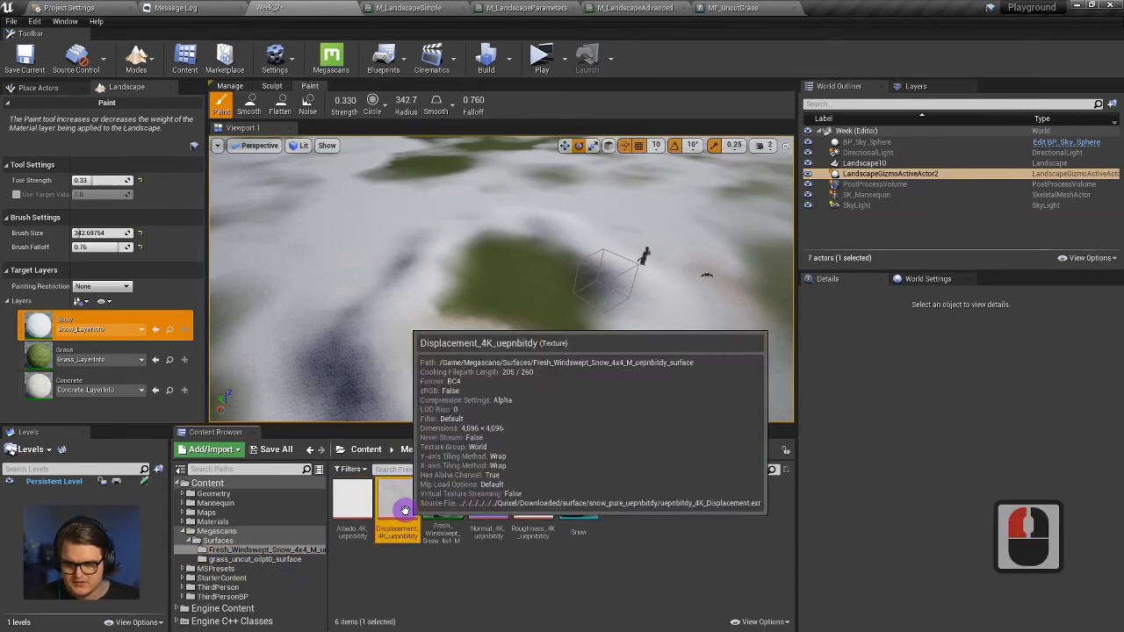
pyautogui.click(533, 509)
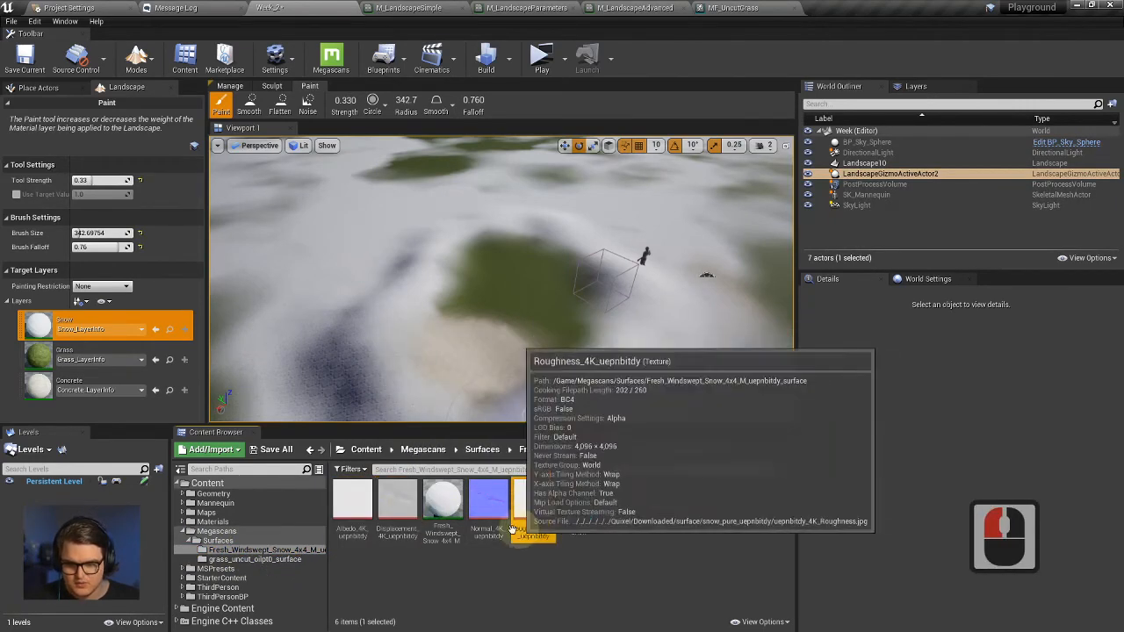
pyautogui.click(395, 527)
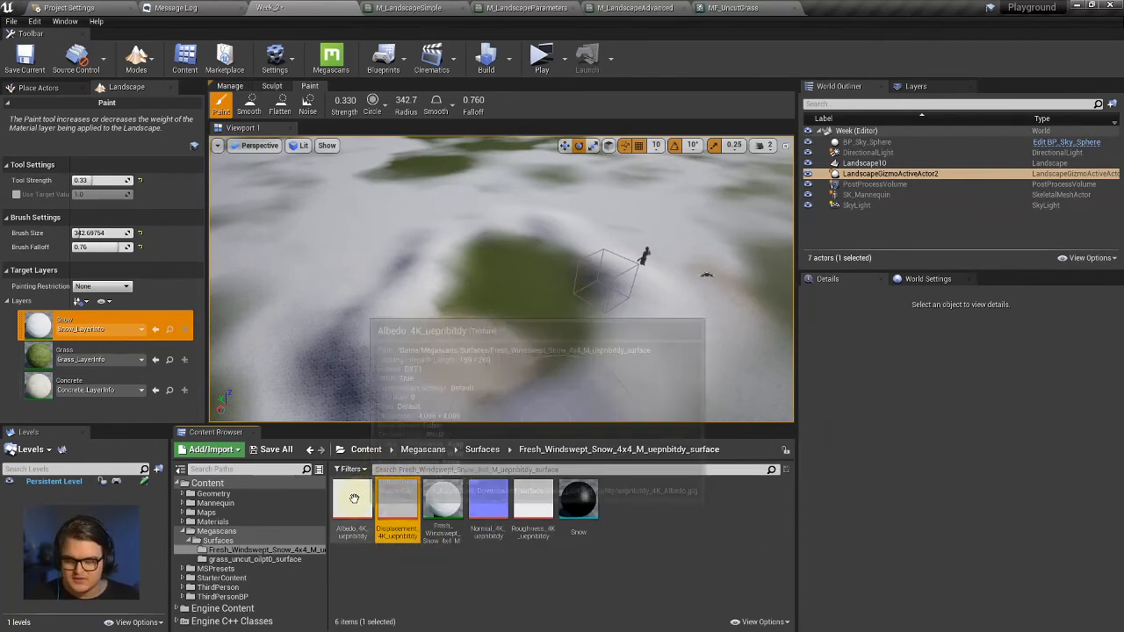
pyautogui.moveTo(352, 505); pyautogui.dragTo(418, 500)
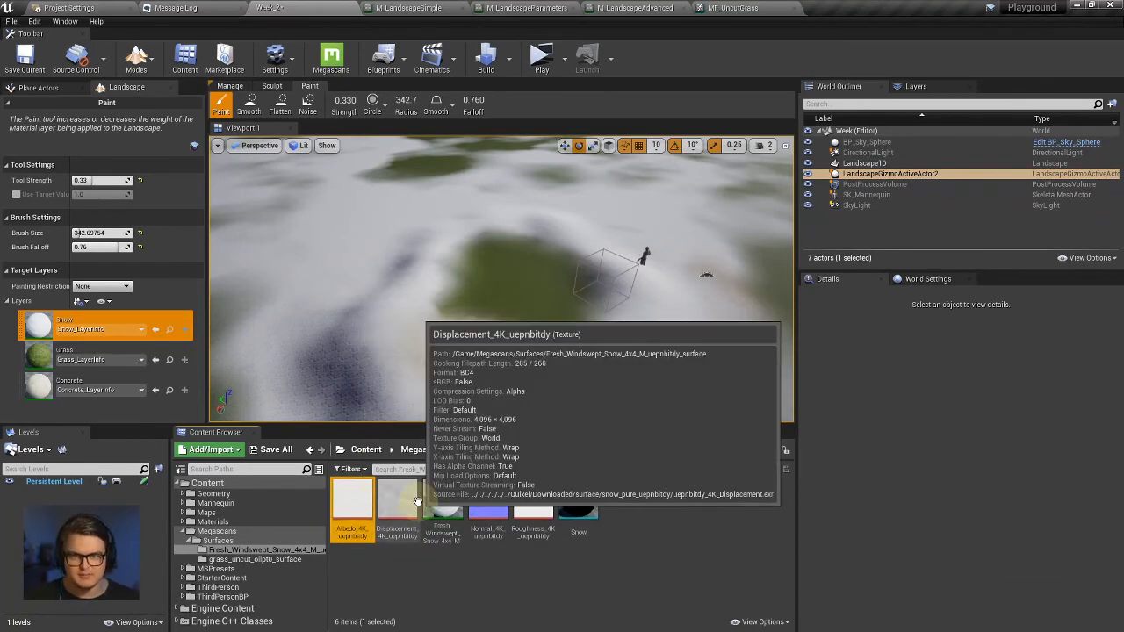
pyautogui.click(400, 502)
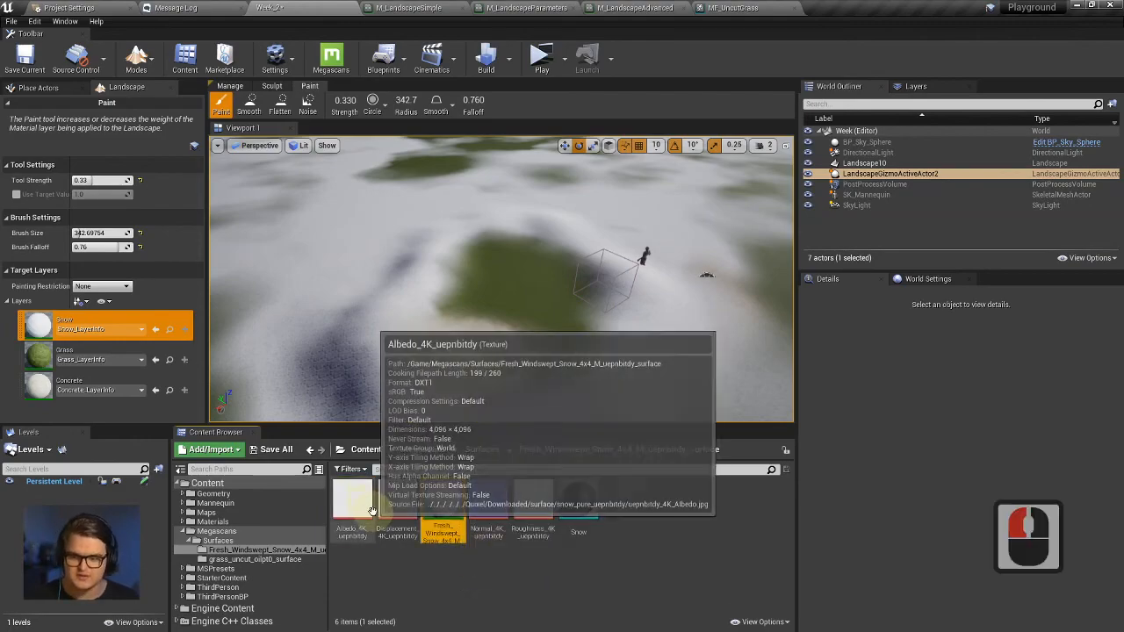
pyautogui.click(615, 537)
# Switch to Quixel Bridge and append _$name to the end of the texture filename pattern.
pyautogui.hotkey('alt', 'Tab')
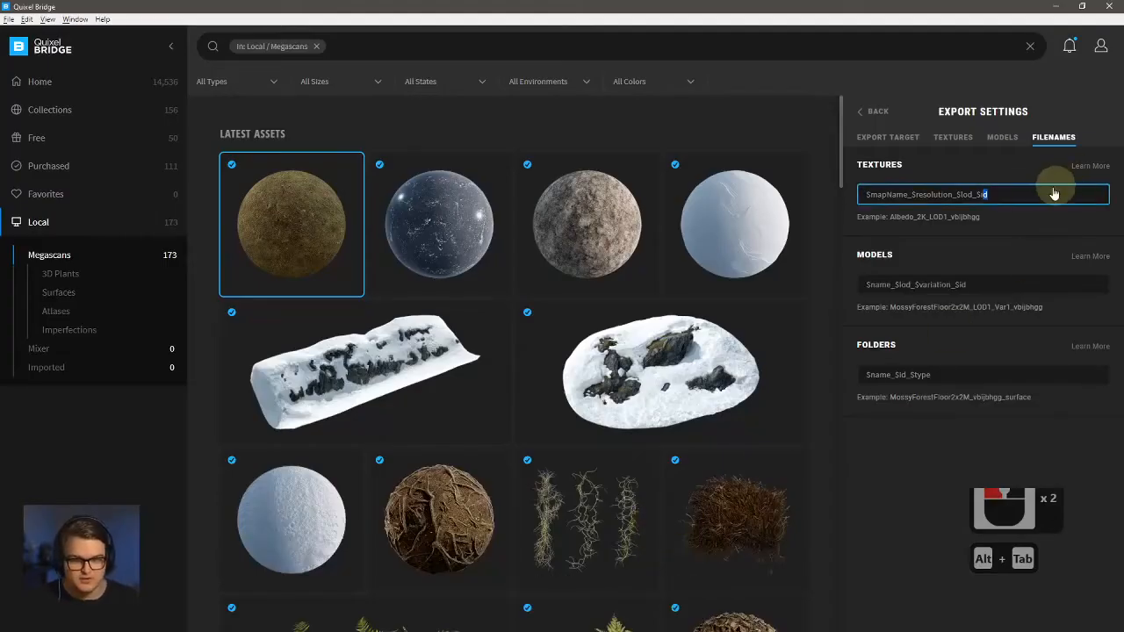
pyautogui.click(1025, 201)
pyautogui.write('_')
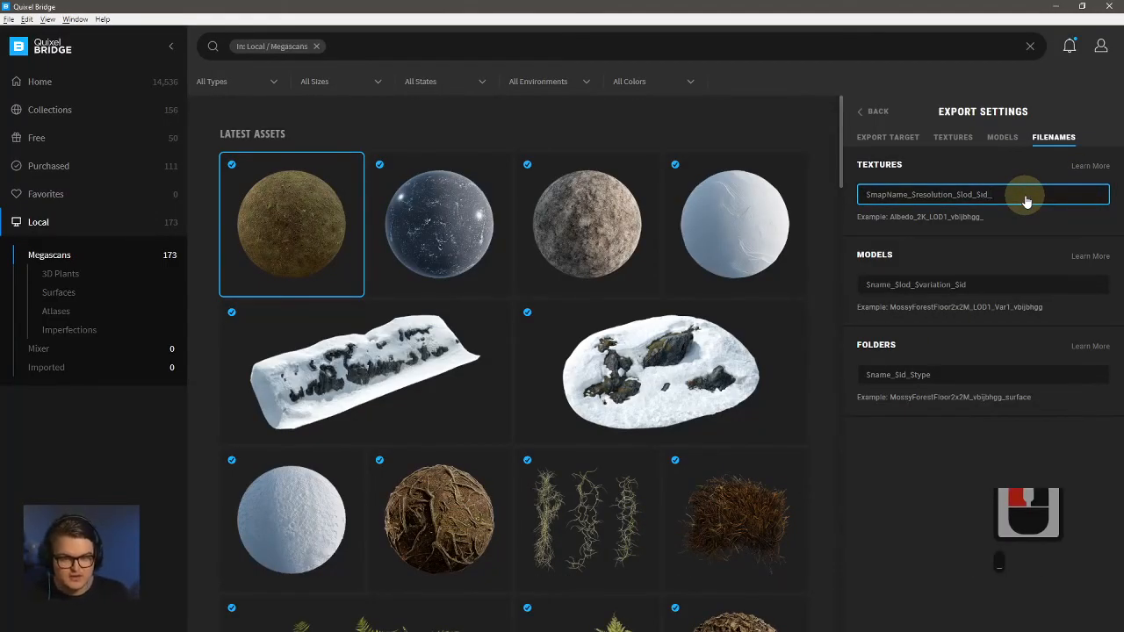
pyautogui.press('shift')
pyautogui.write('$')
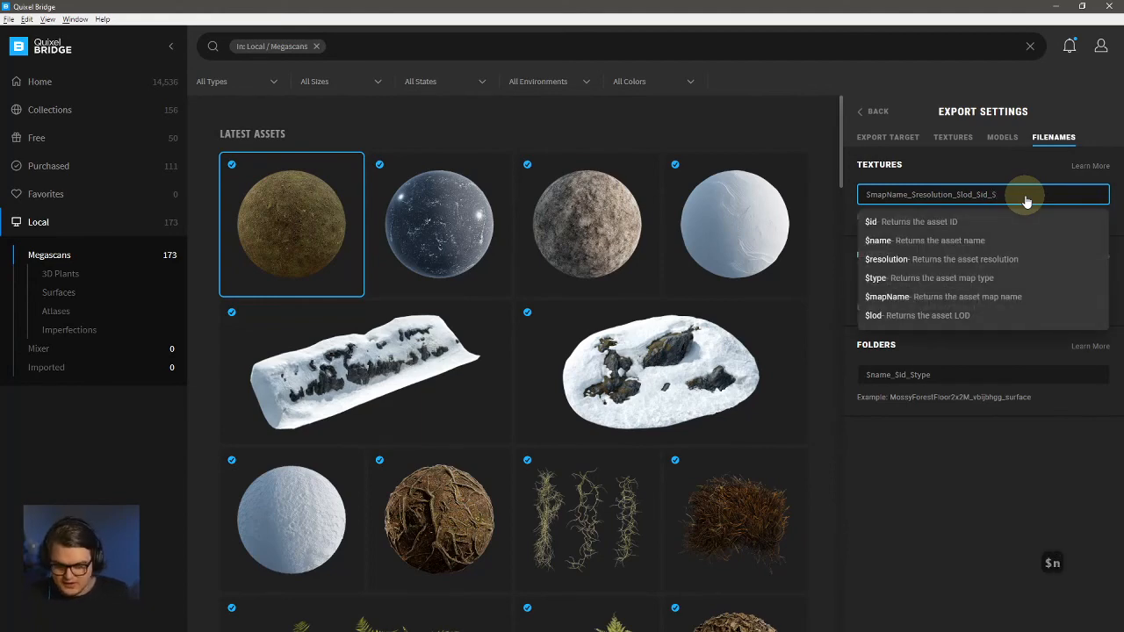
pyautogui.write('name')
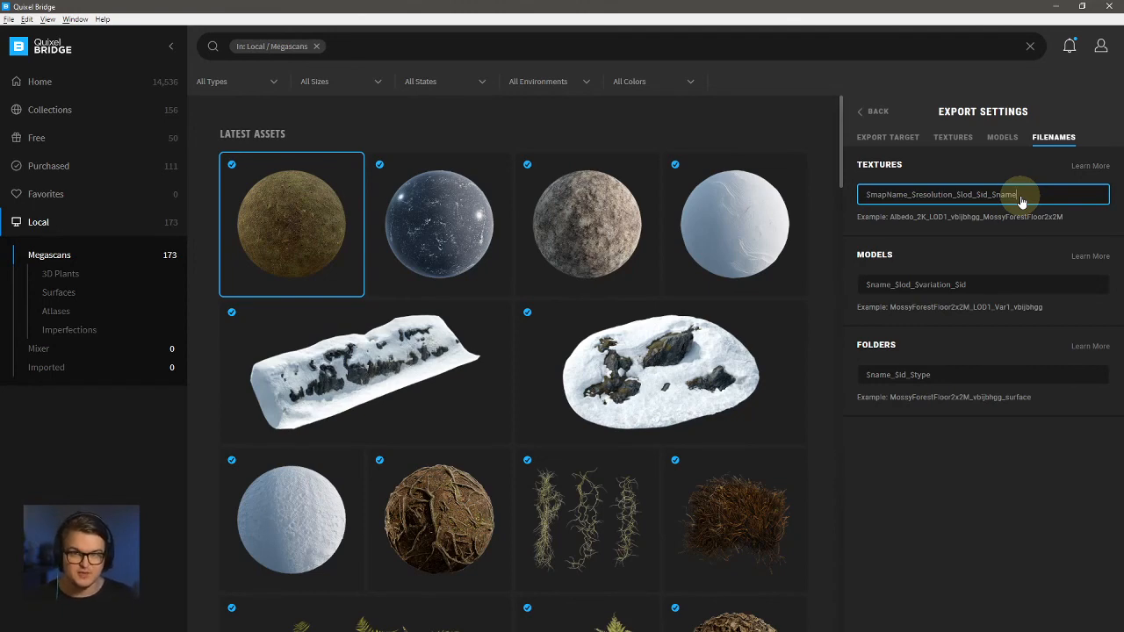
# Try removing the $lod token from the texture filename pattern, and put it back.
pyautogui.doubleClick(972, 197)
pyautogui.moveTo(922, 202); pyautogui.dragTo(911, 203)
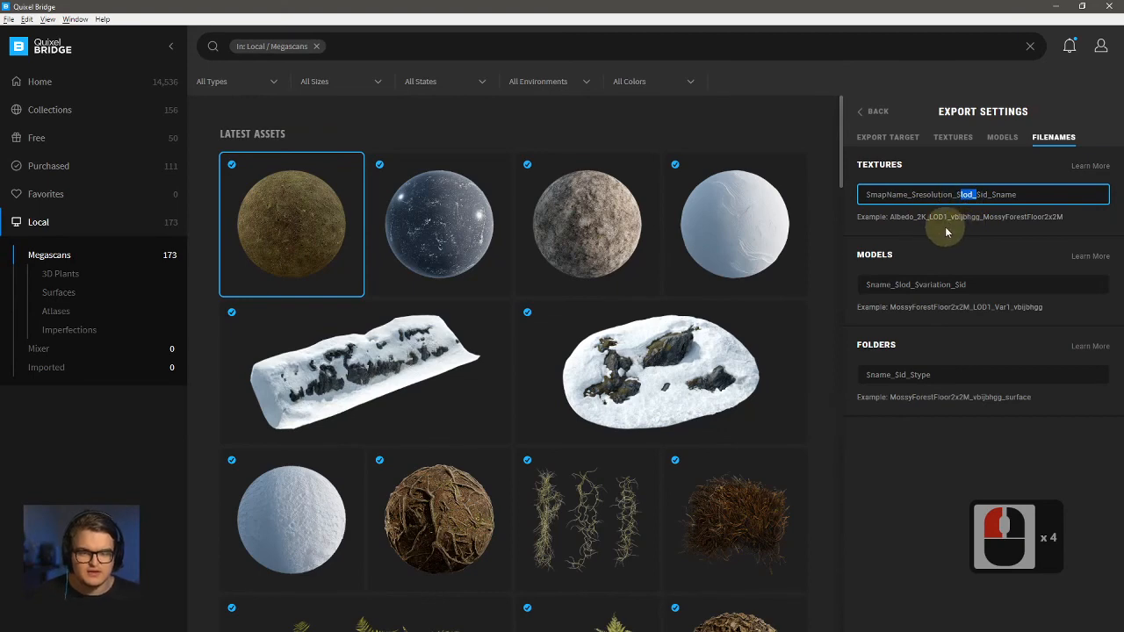
pyautogui.click(975, 200)
pyautogui.click(974, 200)
pyautogui.press('BackSpace')
pyautogui.press('BackSpace')
pyautogui.press('BackSpace')
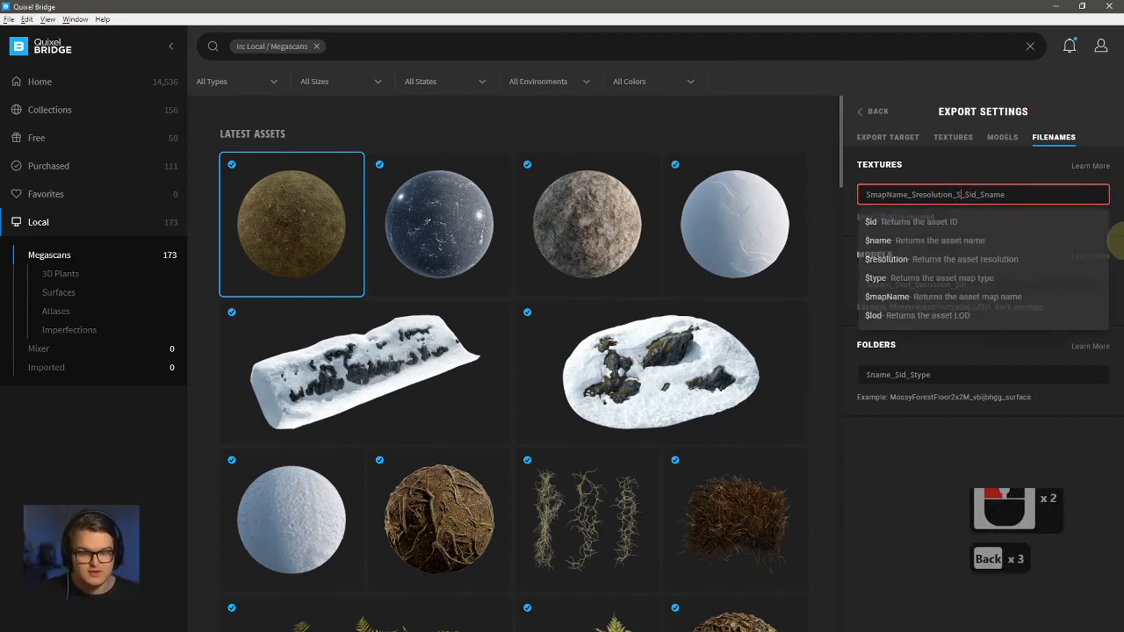
pyautogui.press('BackSpace')
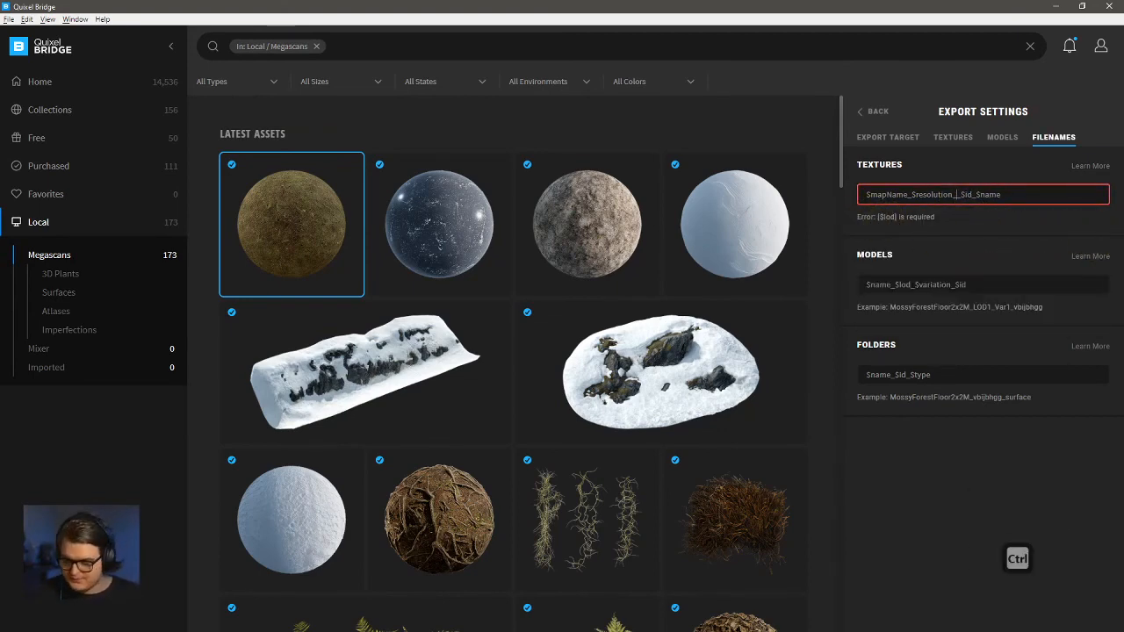
pyautogui.write('$')
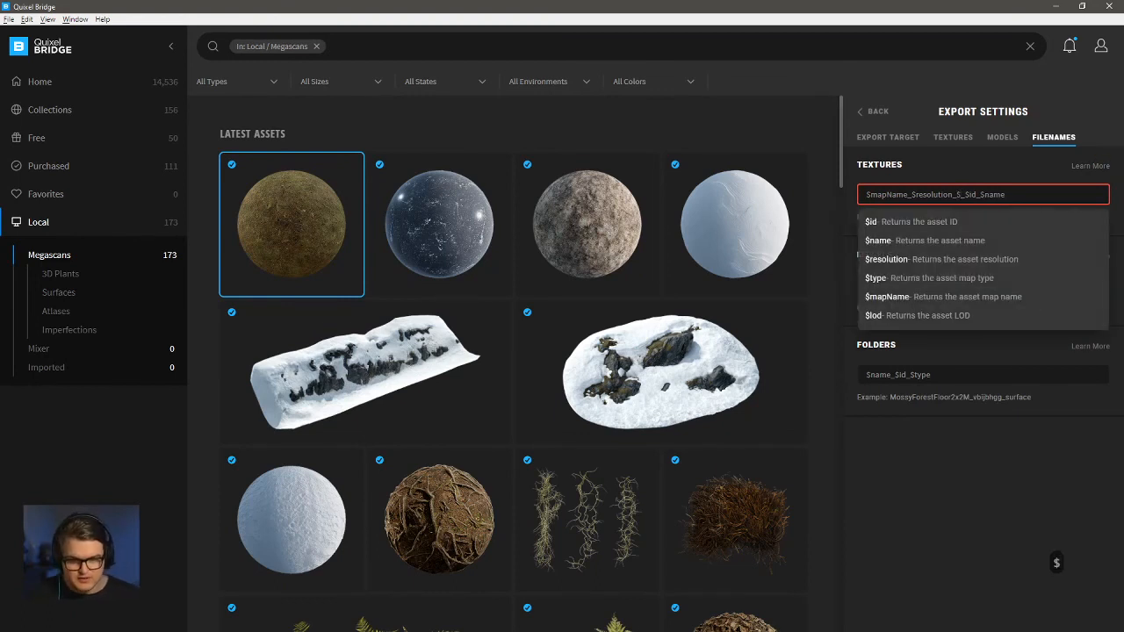
pyautogui.write('lod')
# Leave the export settings and export the Mossy Forest Floor 2x2 M surface to Unreal Engine at 4K resolution.
pyautogui.doubleClick(1005, 194)
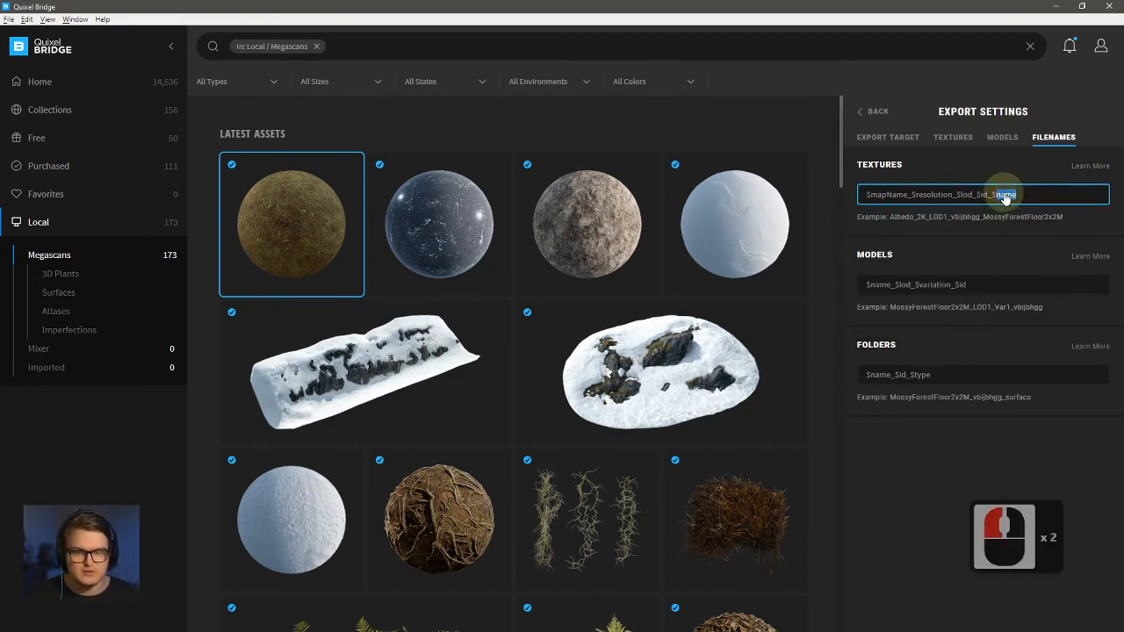
pyautogui.hotkey('ctrl', 's')
pyautogui.click(901, 424)
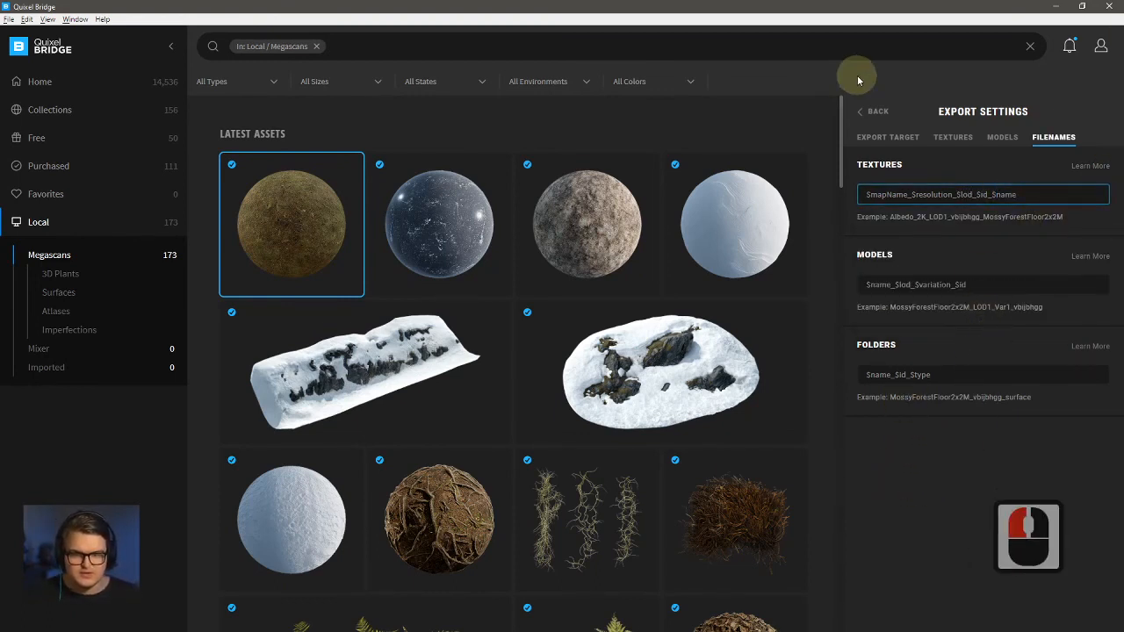
pyautogui.click(865, 115)
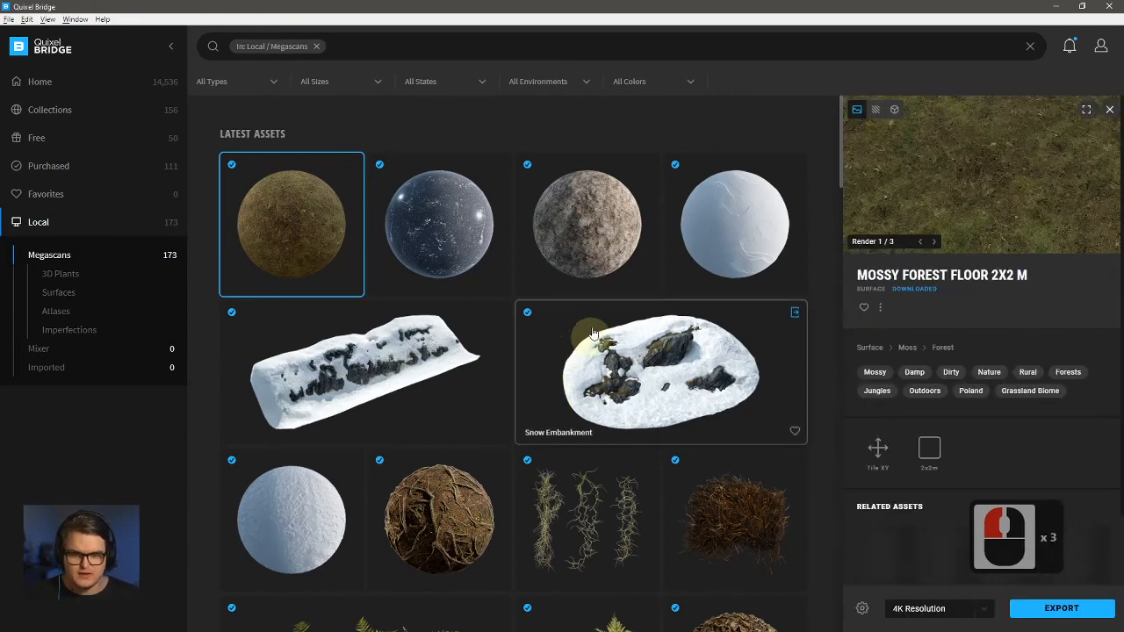
pyautogui.click(1040, 608)
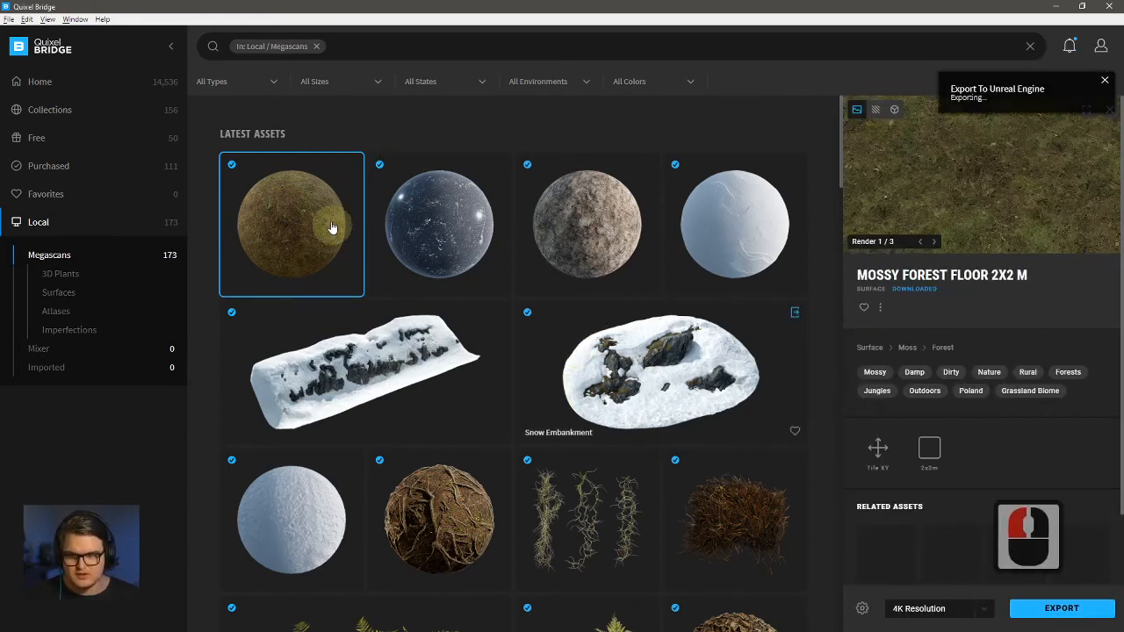
# Select the Dirty Snow surface and export it to Unreal Engine at 4K resolution.
pyautogui.click(441, 232)
pyautogui.click(602, 252)
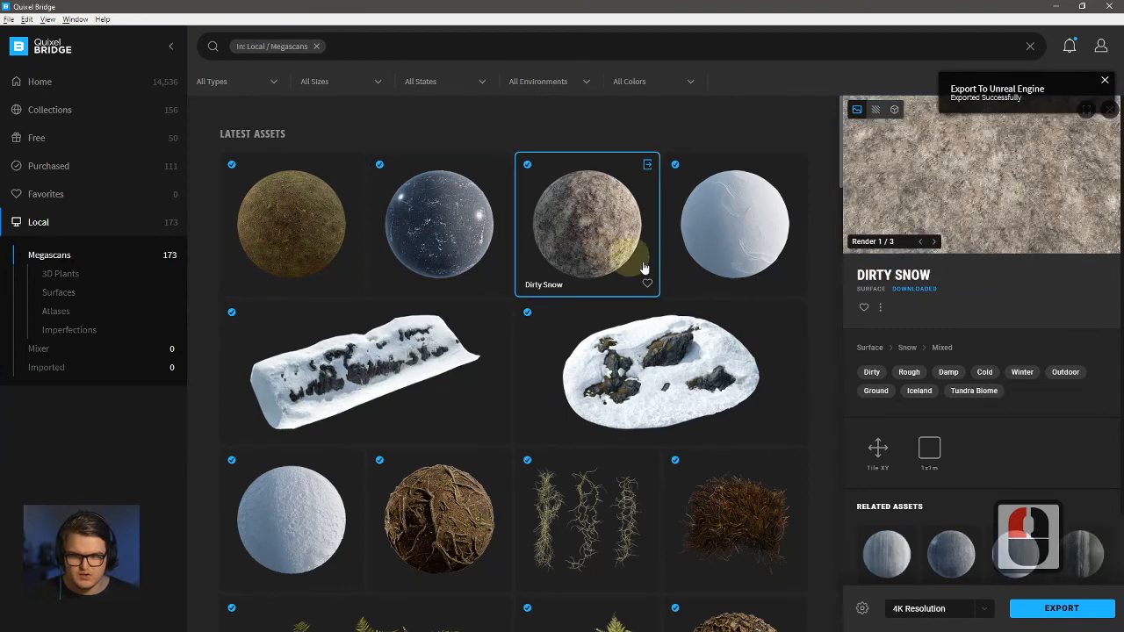
pyautogui.click(1068, 608)
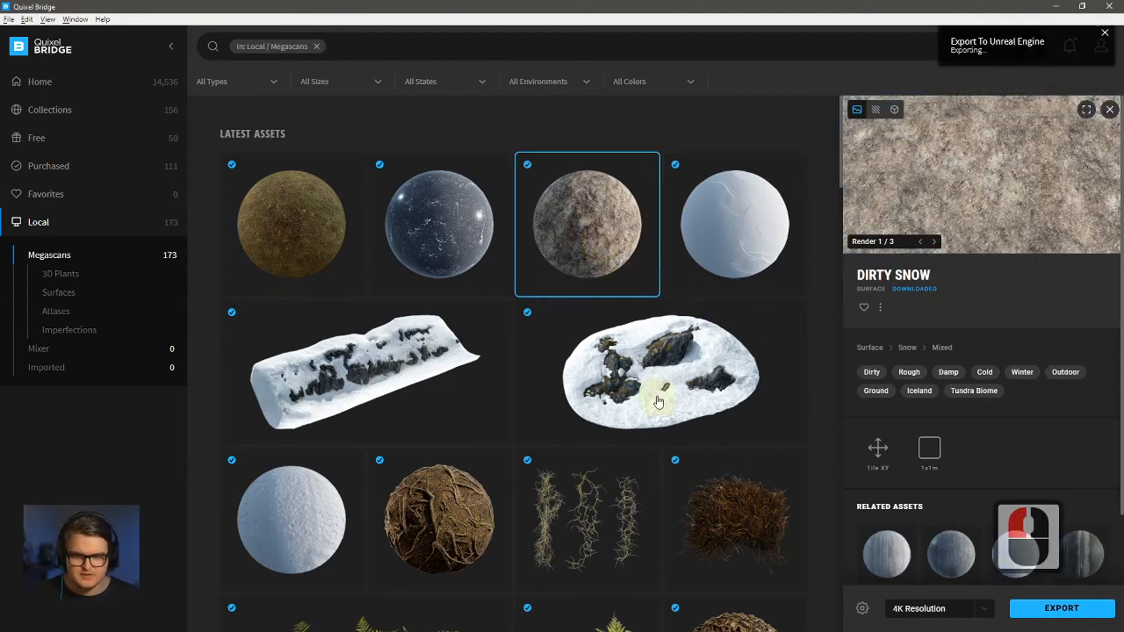
# Export the local Rock Cliff Layered 2x2 M surface at 4K resolution and select the Icelandic Sedimentary Rock surface.
pyautogui.scroll(-1, 651, 387)
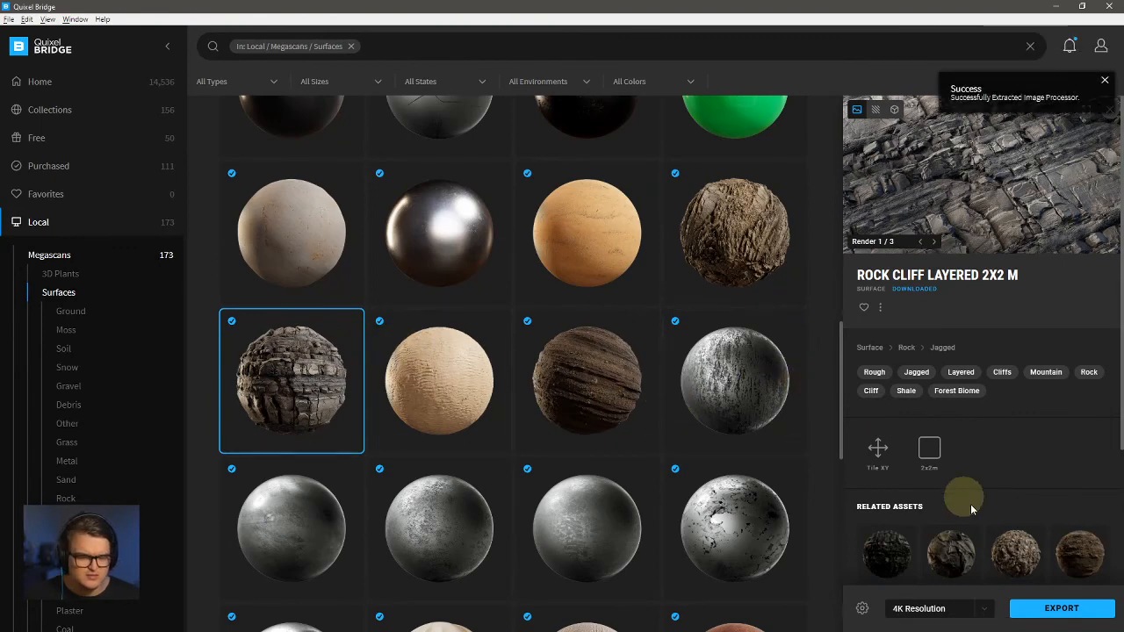
pyautogui.click(1037, 612)
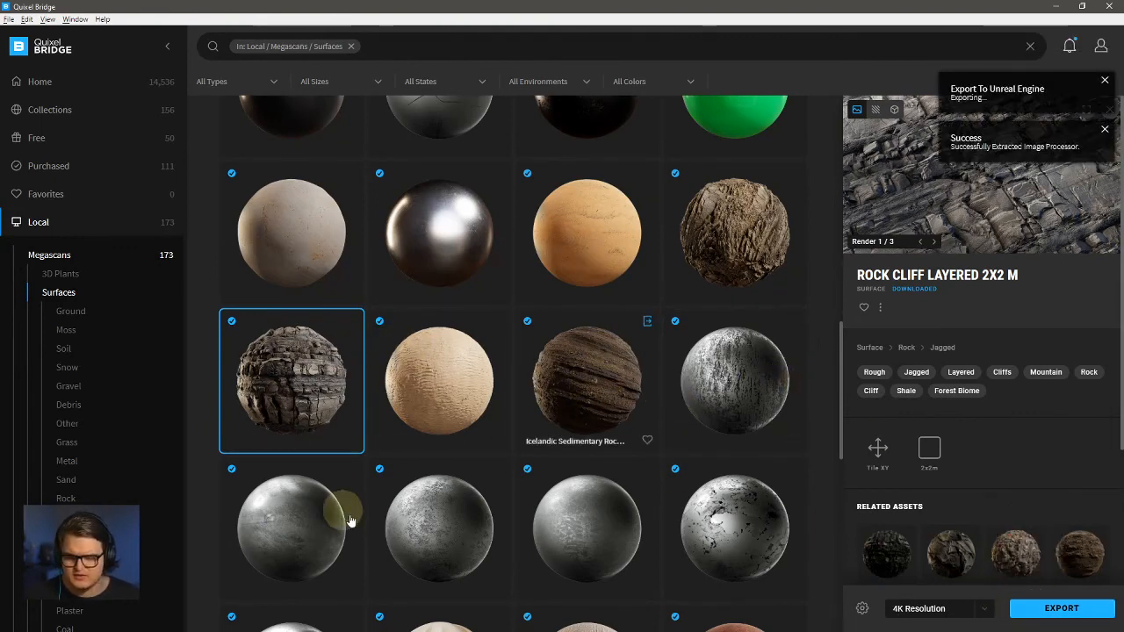
pyautogui.scroll(-1, 481, 478)
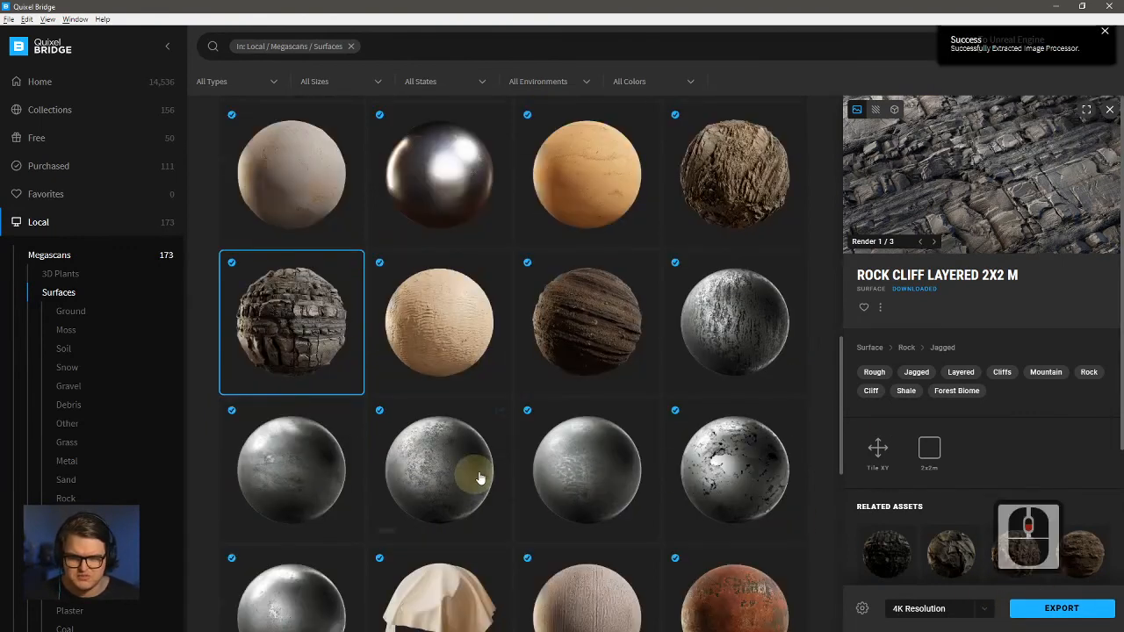
pyautogui.click(597, 325)
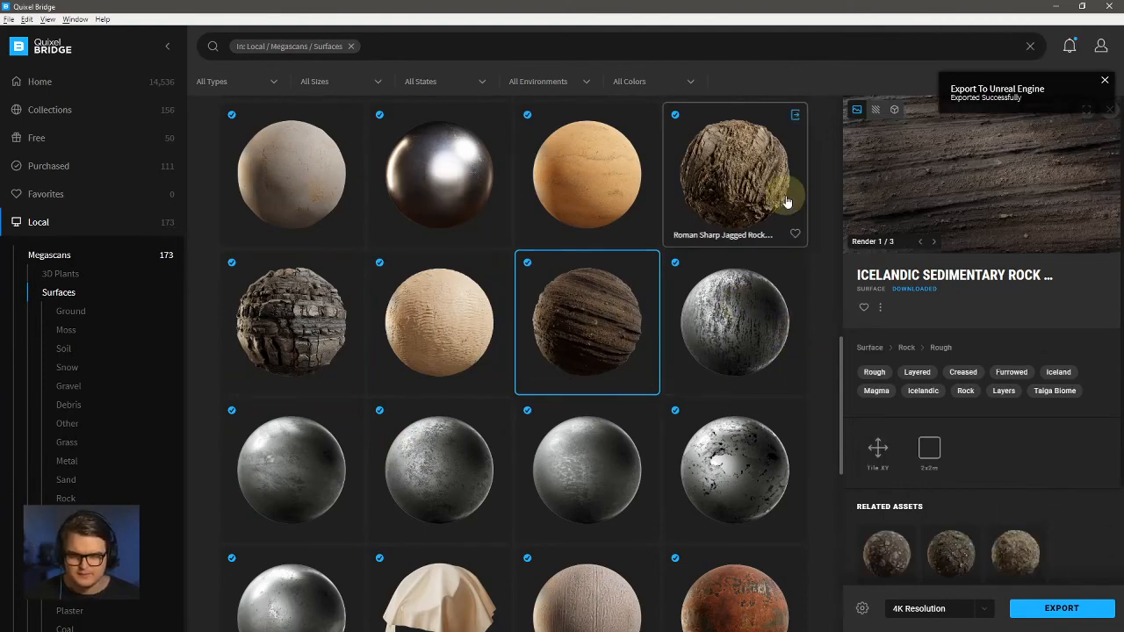
# Switch to Unreal Engine, look through the imported Megascans surface folders, and select the albedo texture of Rock Cliff Layered 2x2 M.
pyautogui.hotkey('alt', 'Tab')
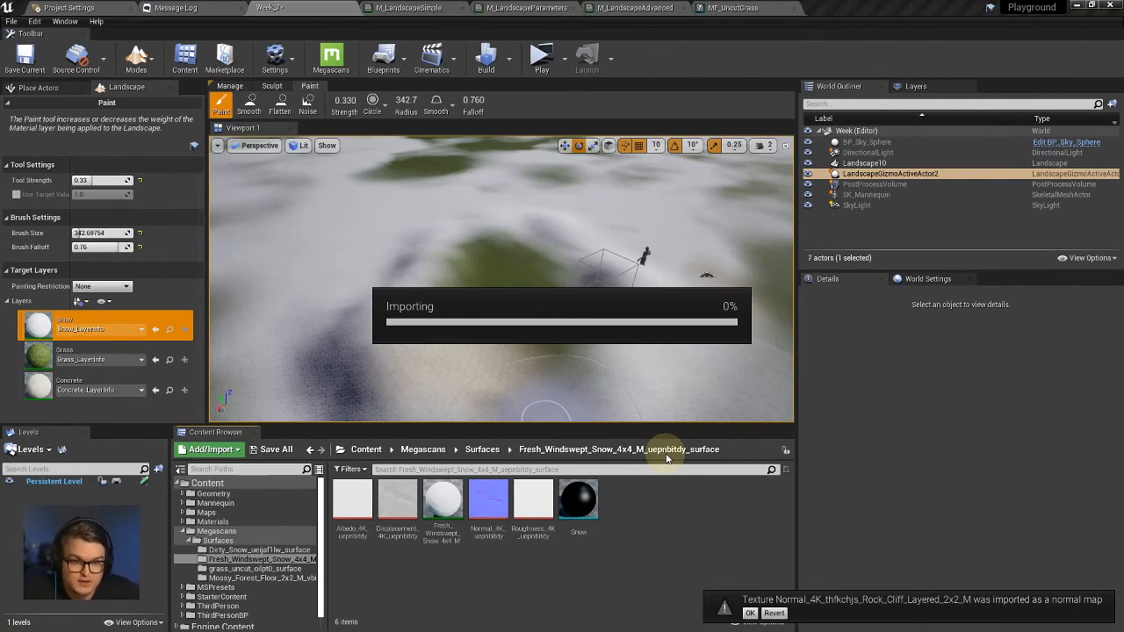
pyautogui.click(668, 450)
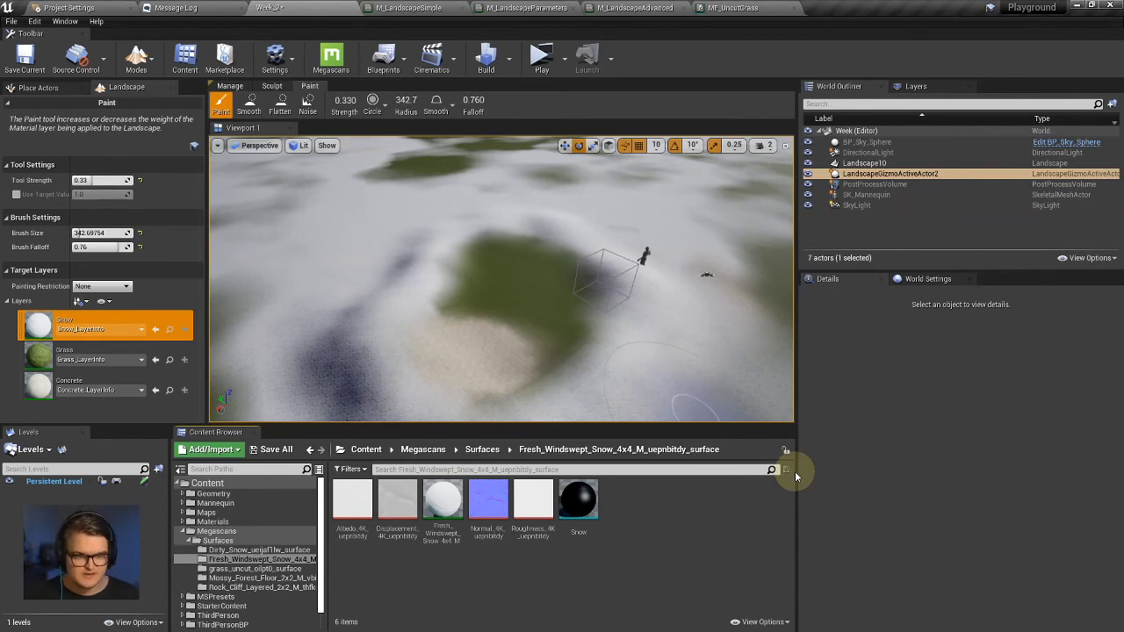
pyautogui.click(216, 551)
pyautogui.click(233, 561)
pyautogui.click(235, 571)
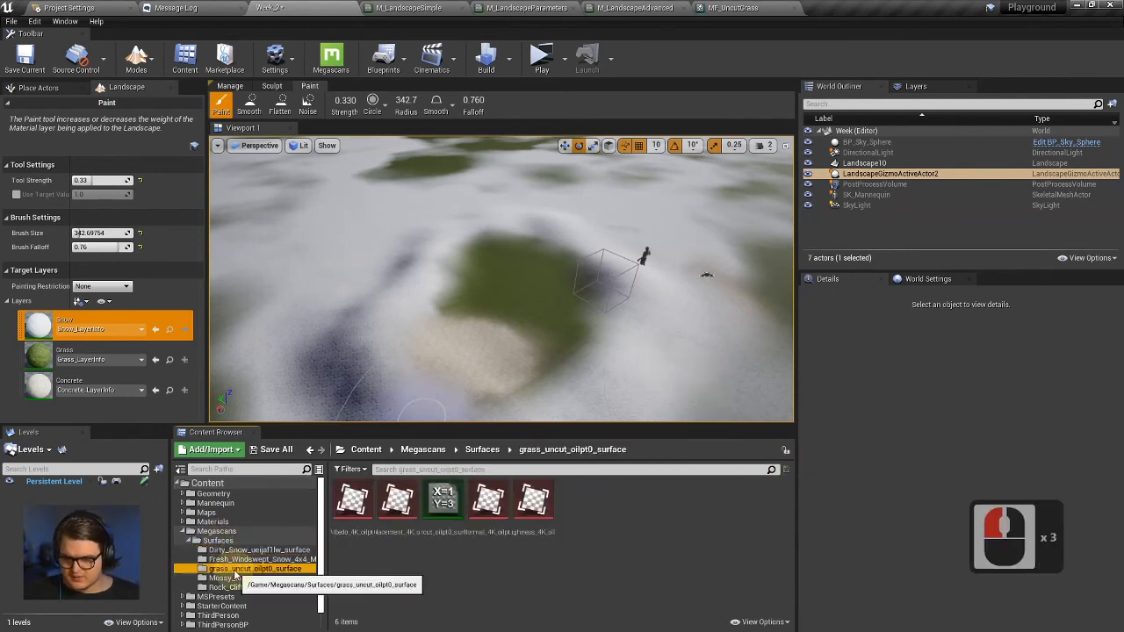
pyautogui.click(235, 578)
pyautogui.click(237, 588)
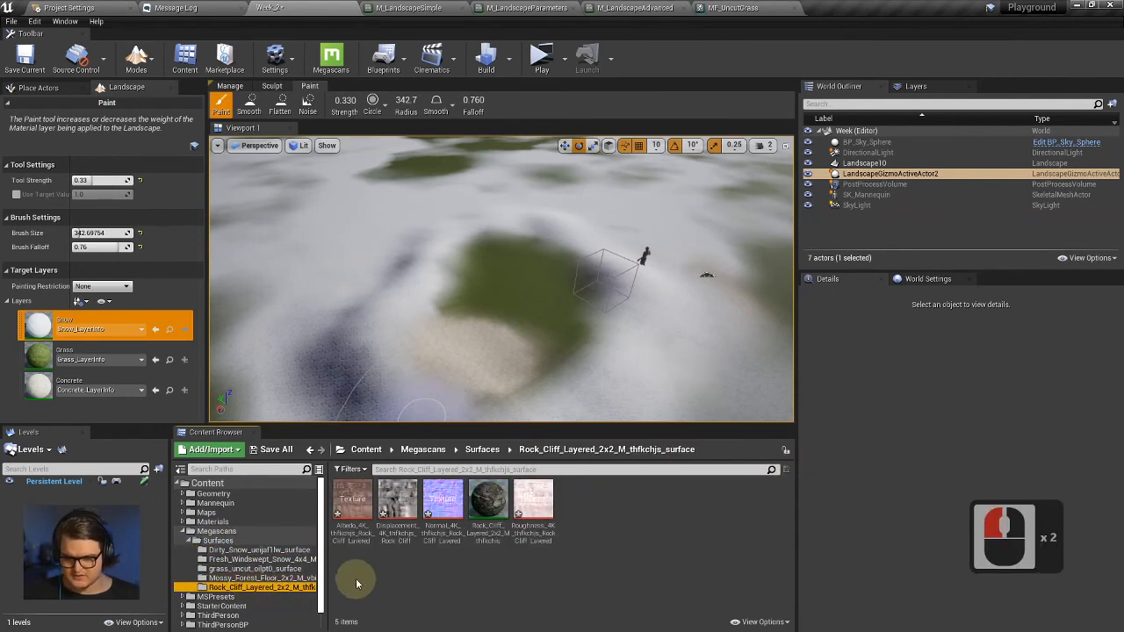
pyautogui.scroll(-1, 325, 555)
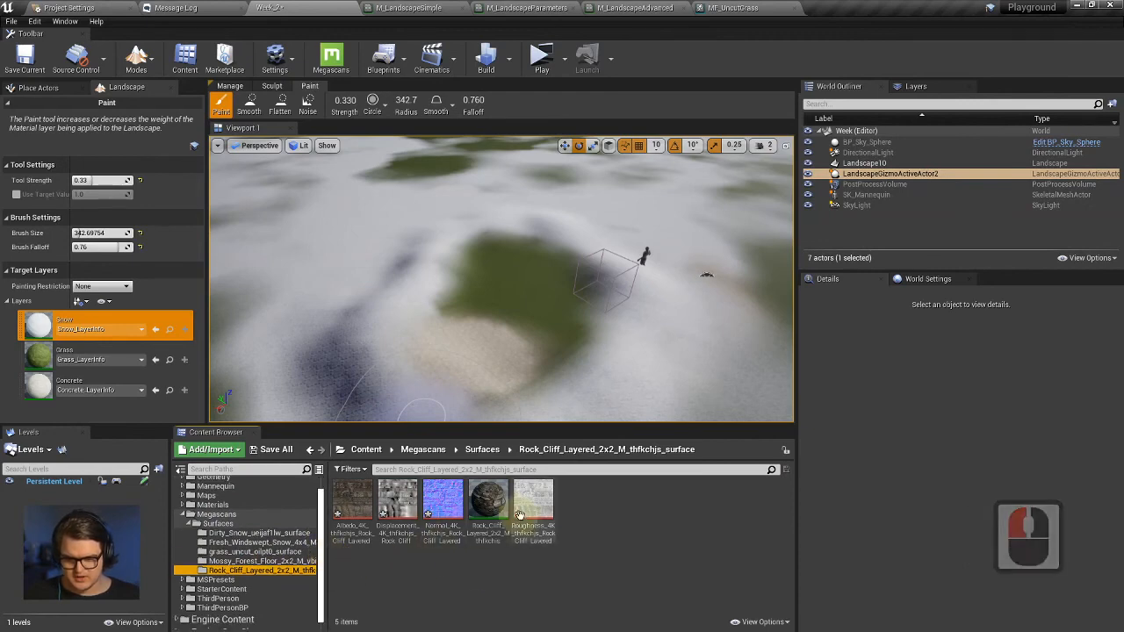
pyautogui.click(352, 509)
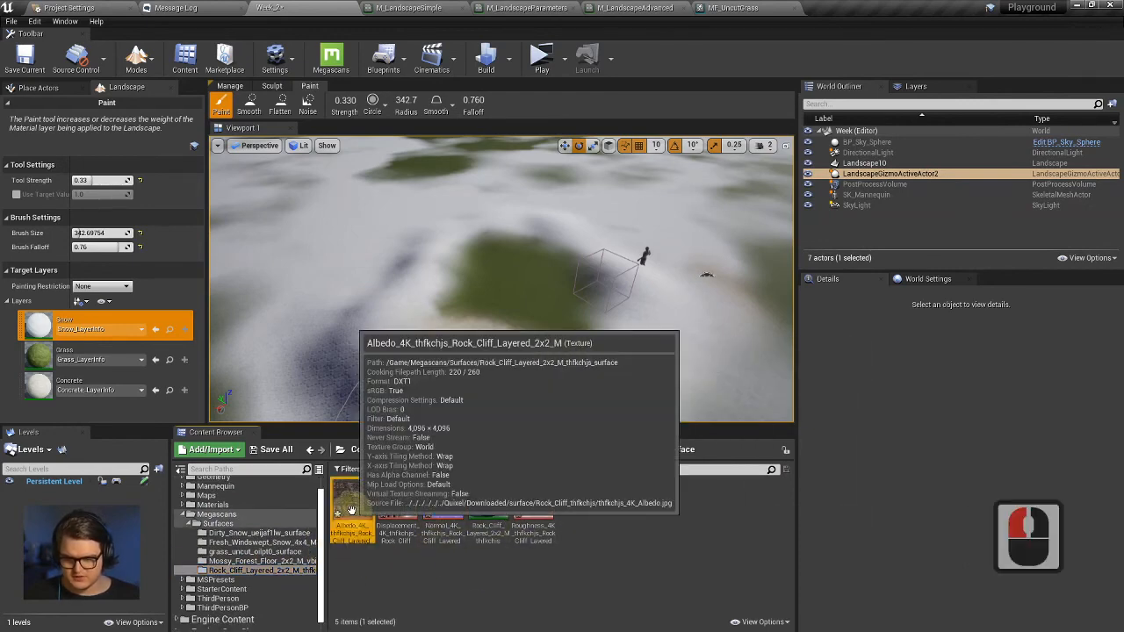
# Compare the texture names in the Mossy Forest Floor, grass uncut, Fresh Windswept Snow and Dirty Snow folders.
pyautogui.click(254, 561)
pyautogui.click(268, 551)
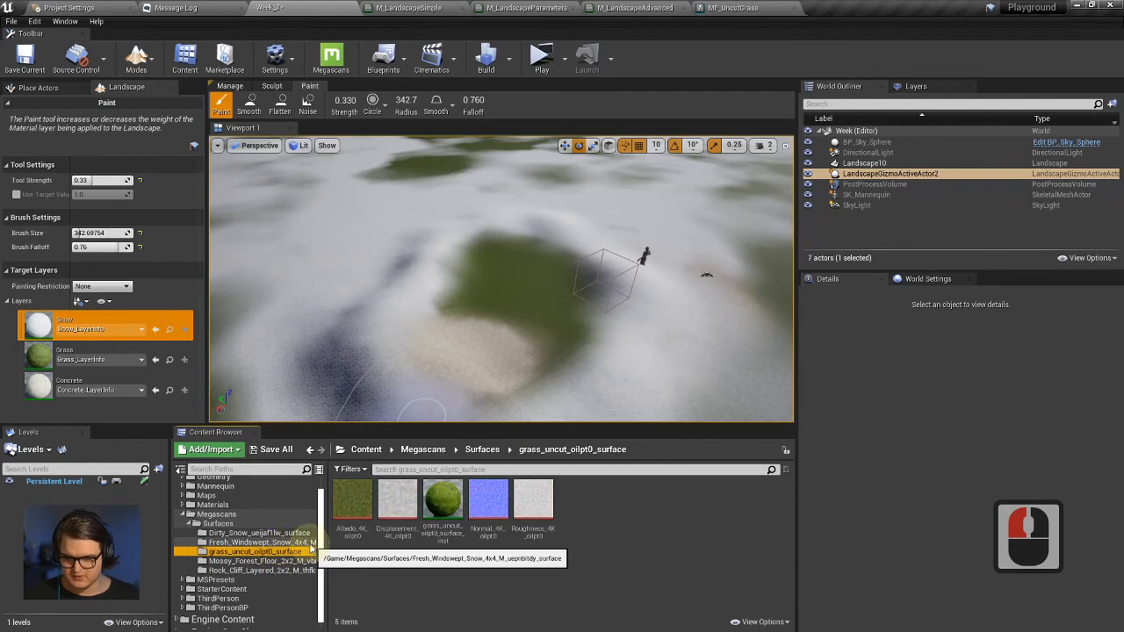
pyautogui.click(290, 542)
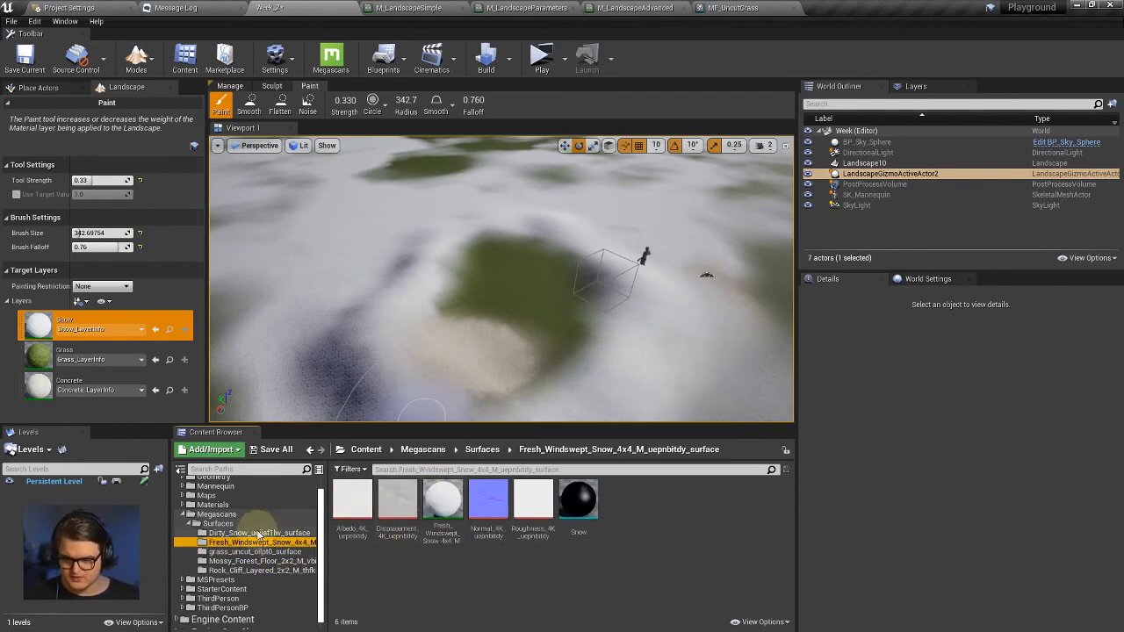
pyautogui.click(264, 533)
pyautogui.click(263, 542)
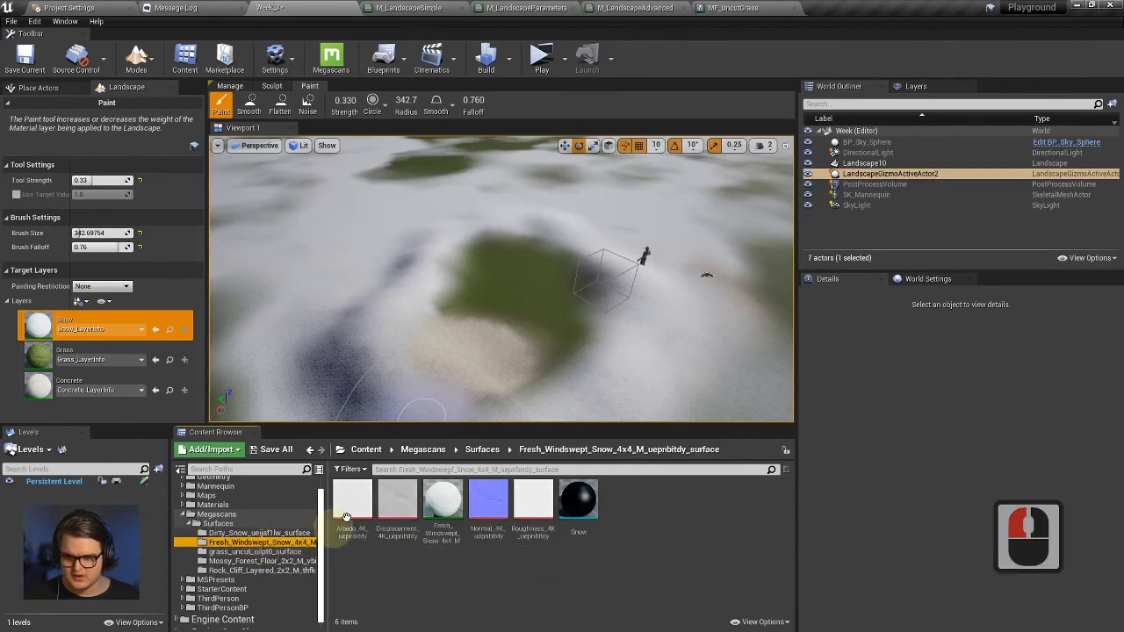
pyautogui.scroll(8, 299, 342)
pyautogui.scroll(-3, 418, 336)
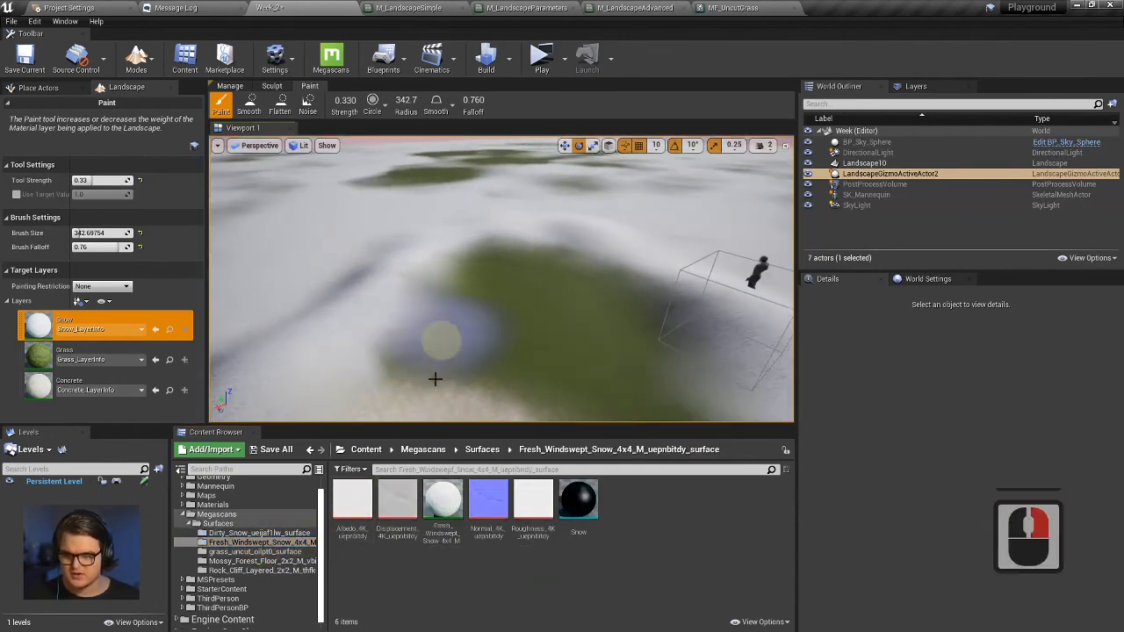
# Switch to Quixel Bridge and export the local Fresh Snow 2x2 M surface to Unreal Engine at 4K resolution.
pyautogui.hotkey('alt', 'Tab')
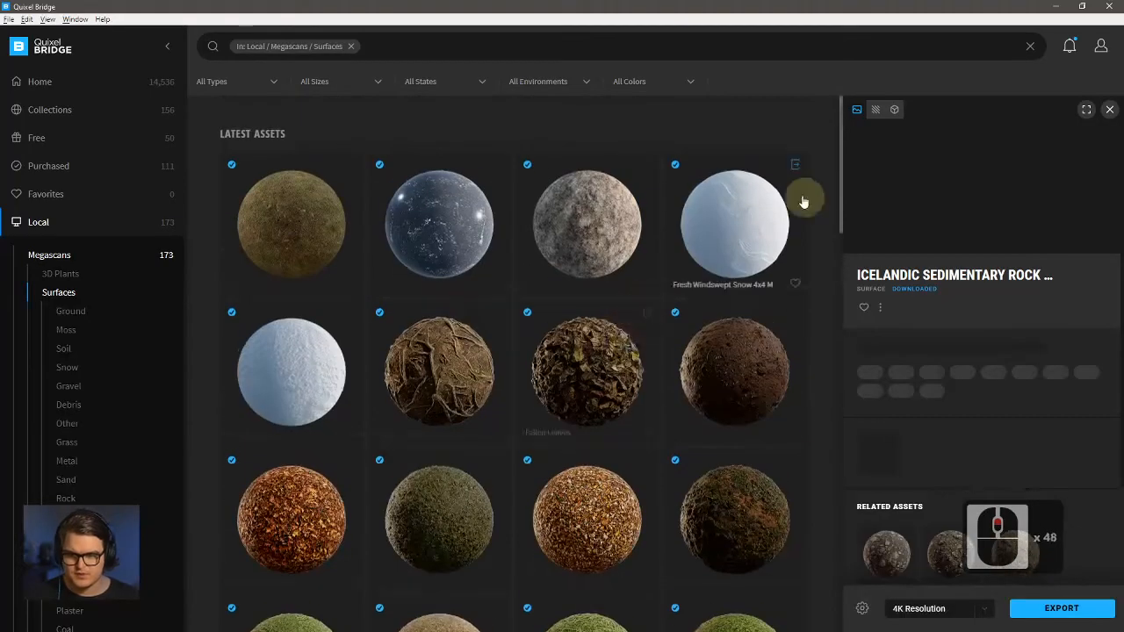
pyautogui.click(279, 380)
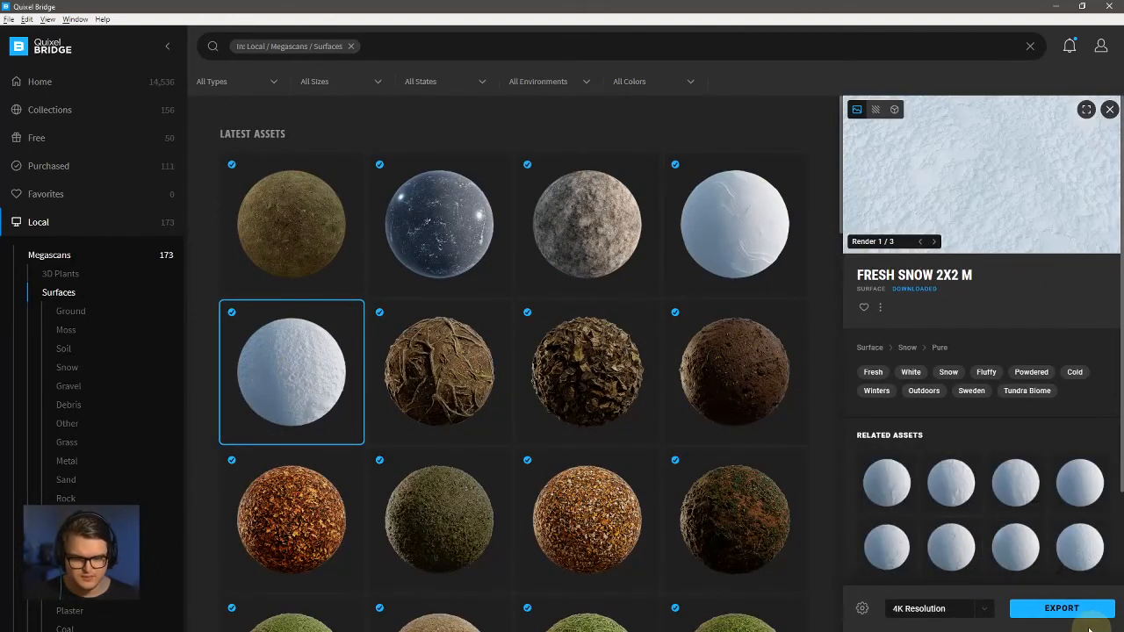
pyautogui.click(1062, 608)
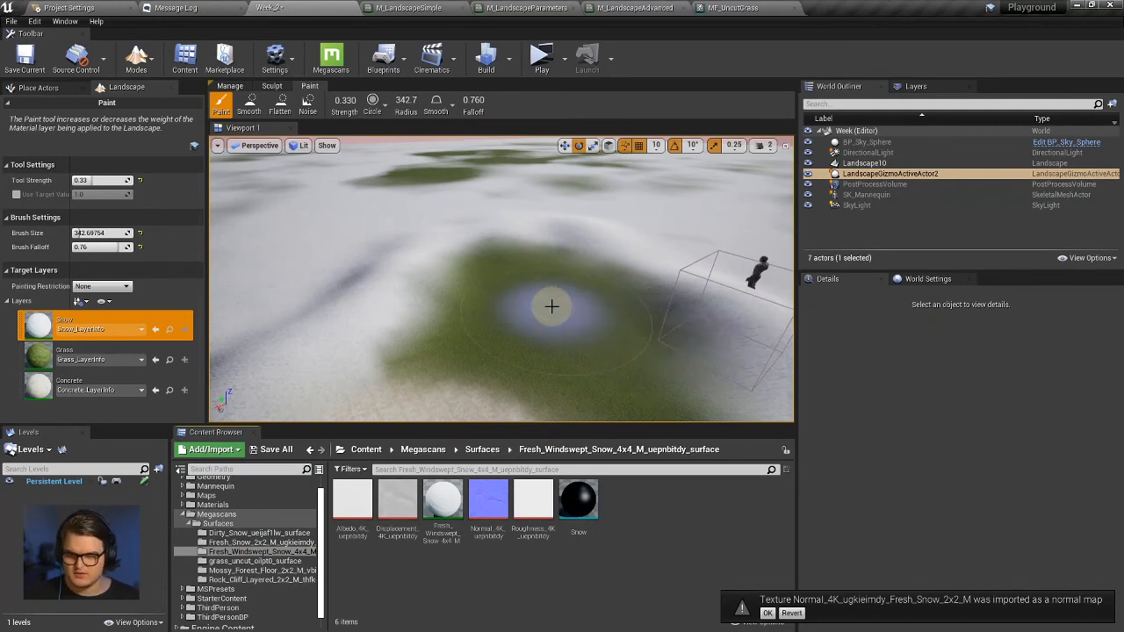
# In Unreal Engine, open the Dirty Snow surface folder, check the albedo texture's details and select the material instance.
pyautogui.moveTo(552, 306)
pyautogui.mouseDown(button='right')
pyautogui.moveTo(583, 318)
pyautogui.moveTo(551, 306)
pyautogui.mouseUp(button='right')
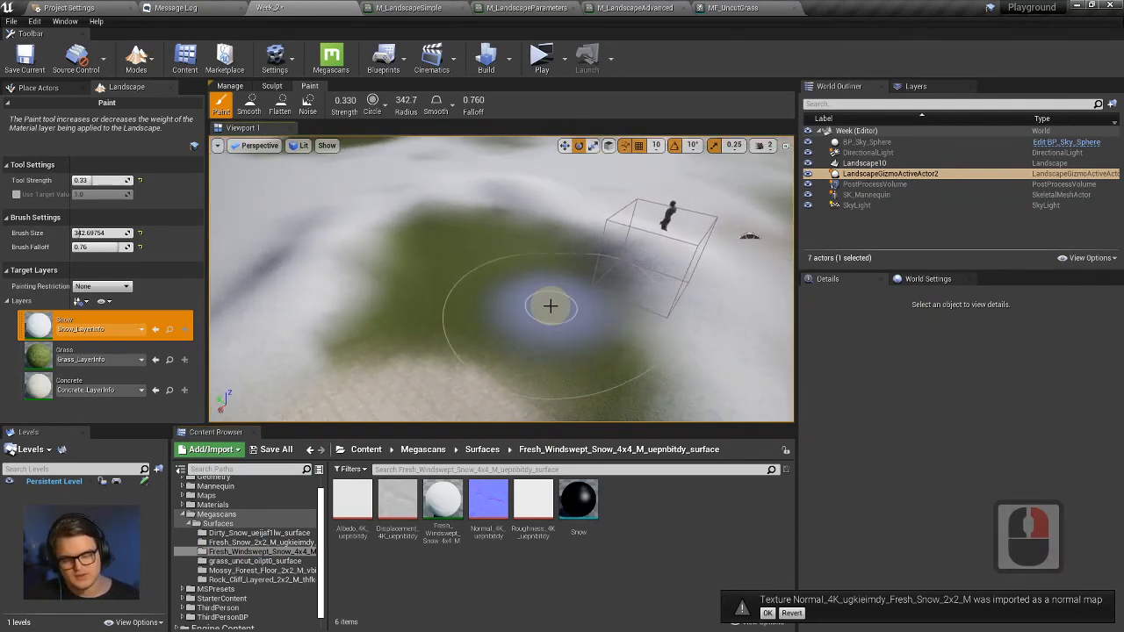
pyautogui.click(245, 533)
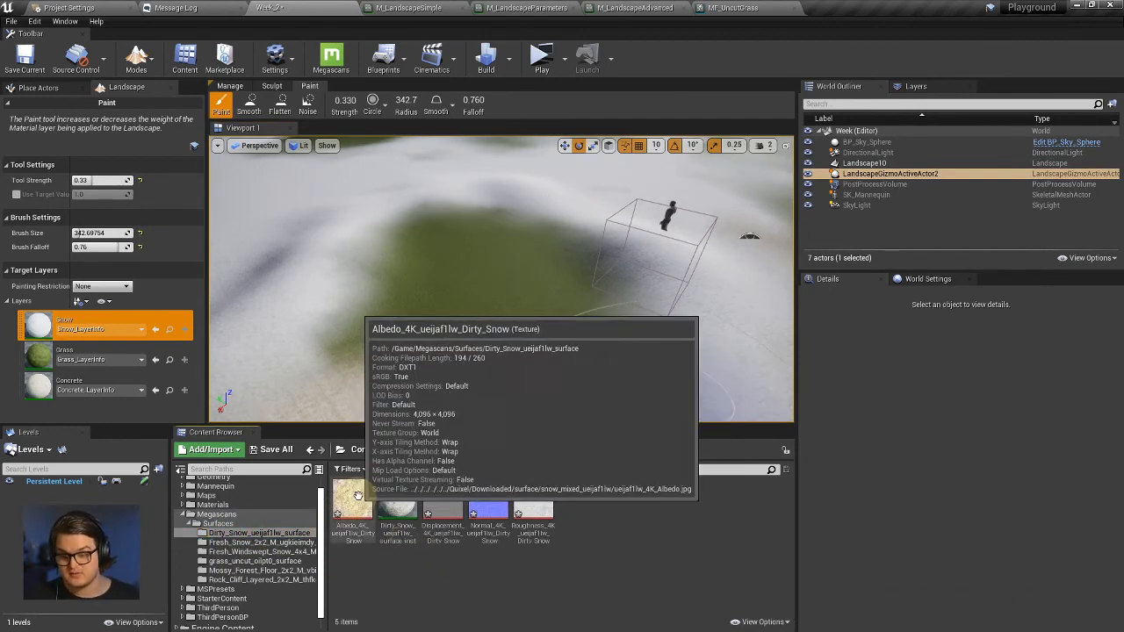
pyautogui.click(406, 525)
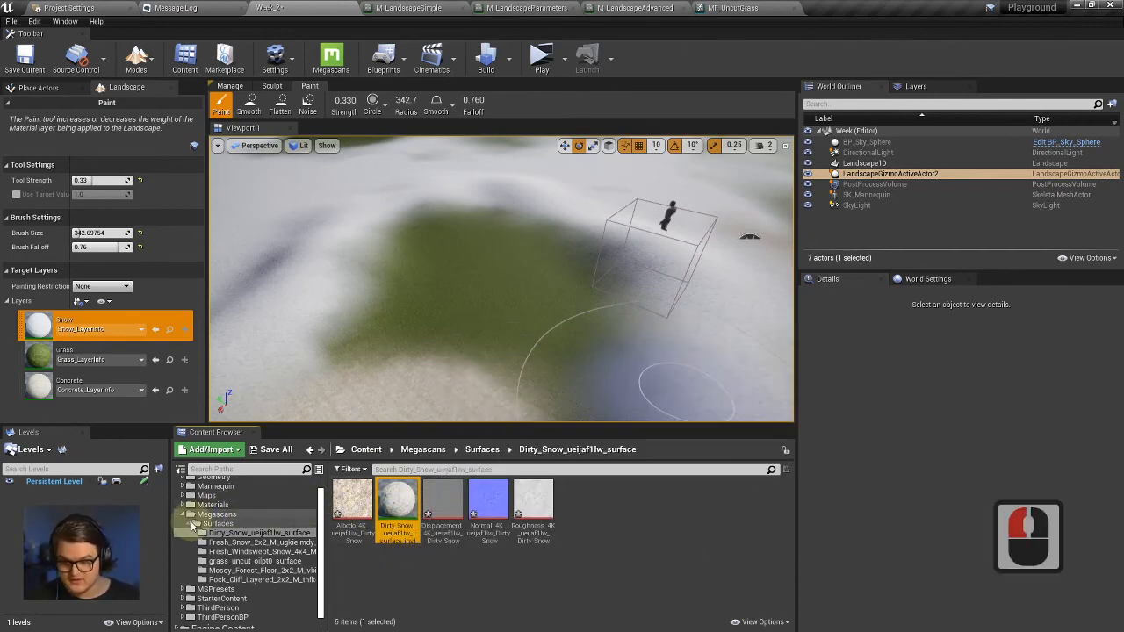
# Open the MS_DefaultMaterial folder inside MSPresets and select the default Megascans material.
pyautogui.click(218, 524)
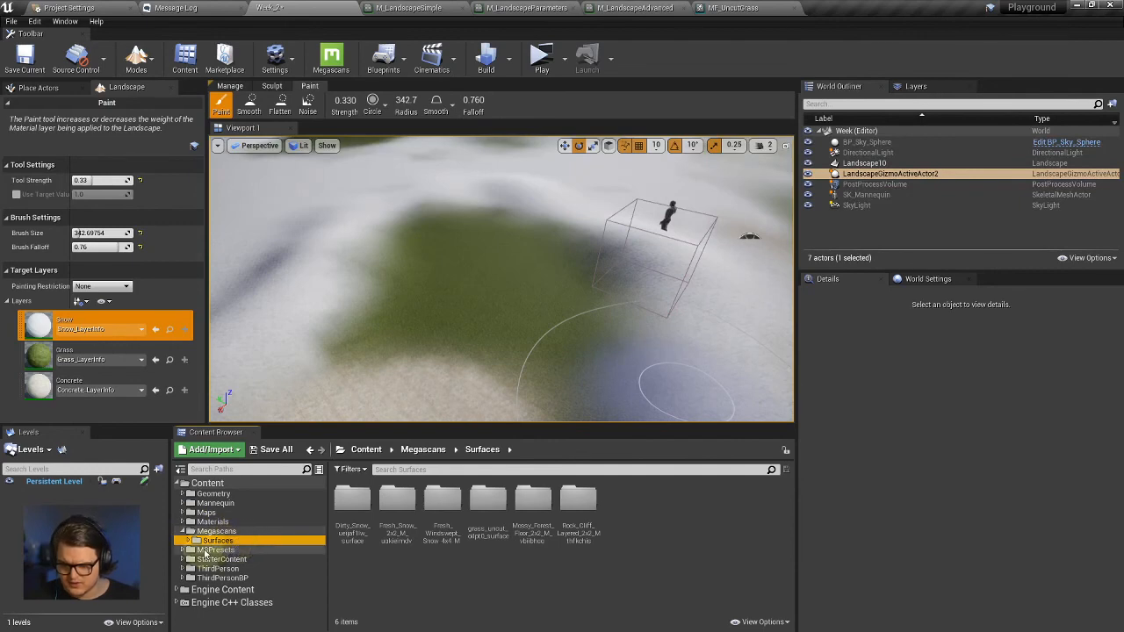
pyautogui.click(207, 550)
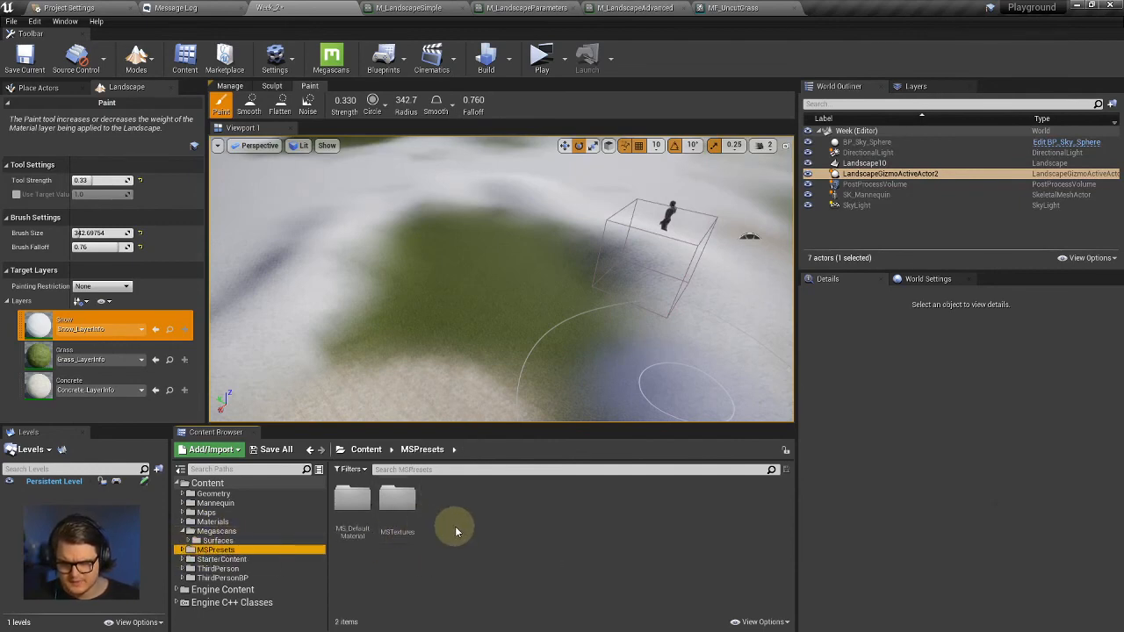
pyautogui.doubleClick(352, 503)
pyautogui.click(398, 502)
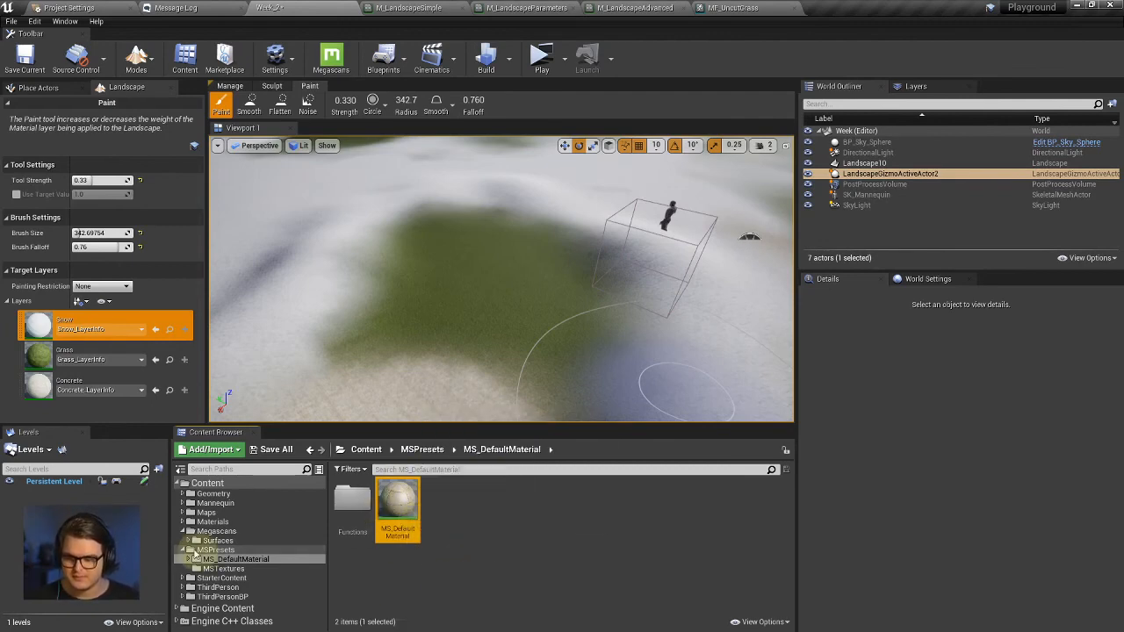
# Return to the Megascans Surfaces folder, open the Dirty Snow folder and examine its albedo and roughness textures.
pyautogui.click(207, 551)
pyautogui.click(220, 541)
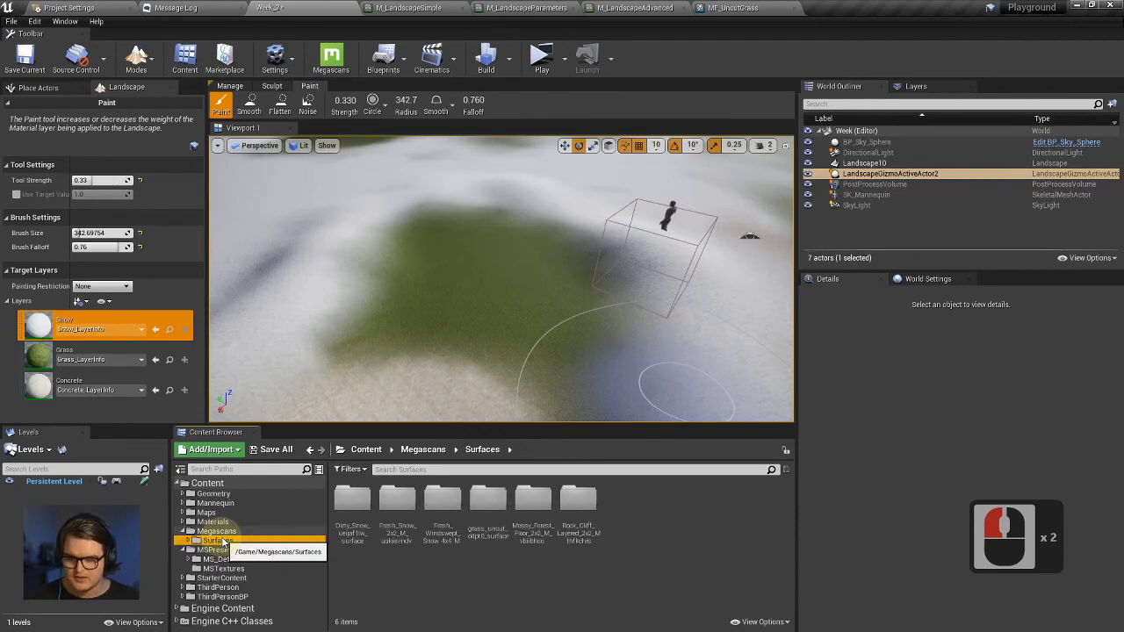
pyautogui.click(189, 541)
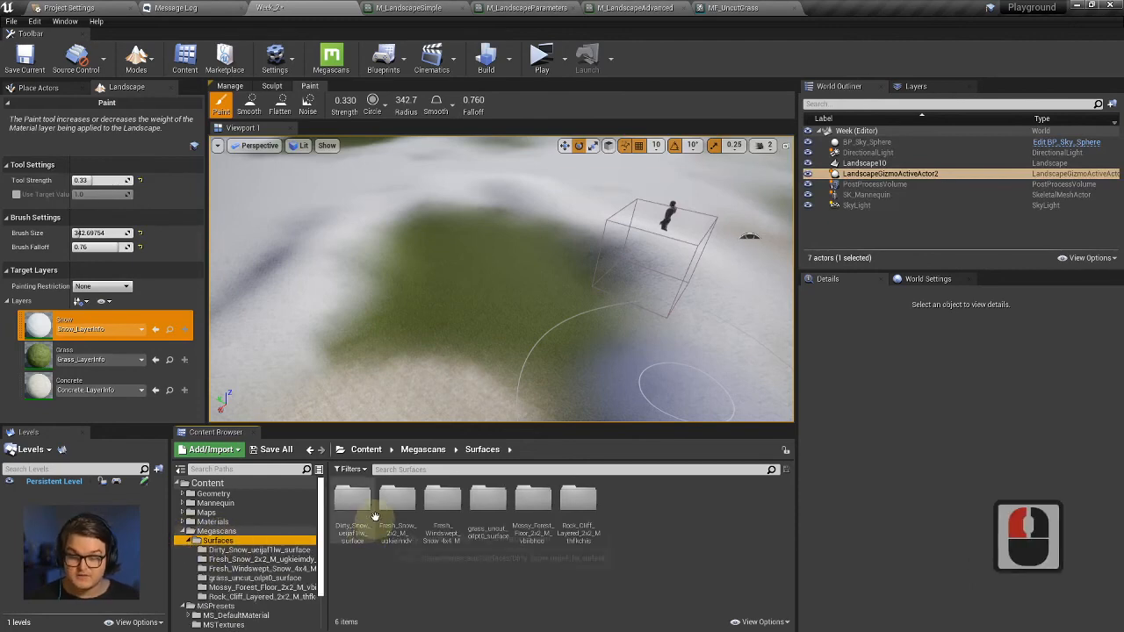
pyautogui.doubleClick(375, 516)
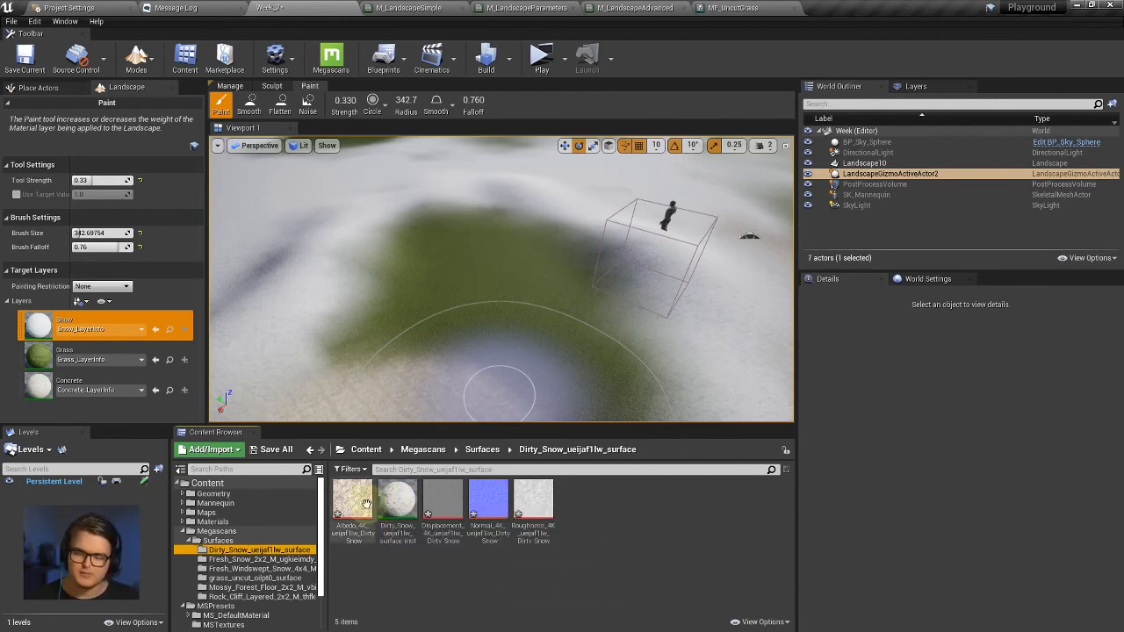
pyautogui.click(359, 509)
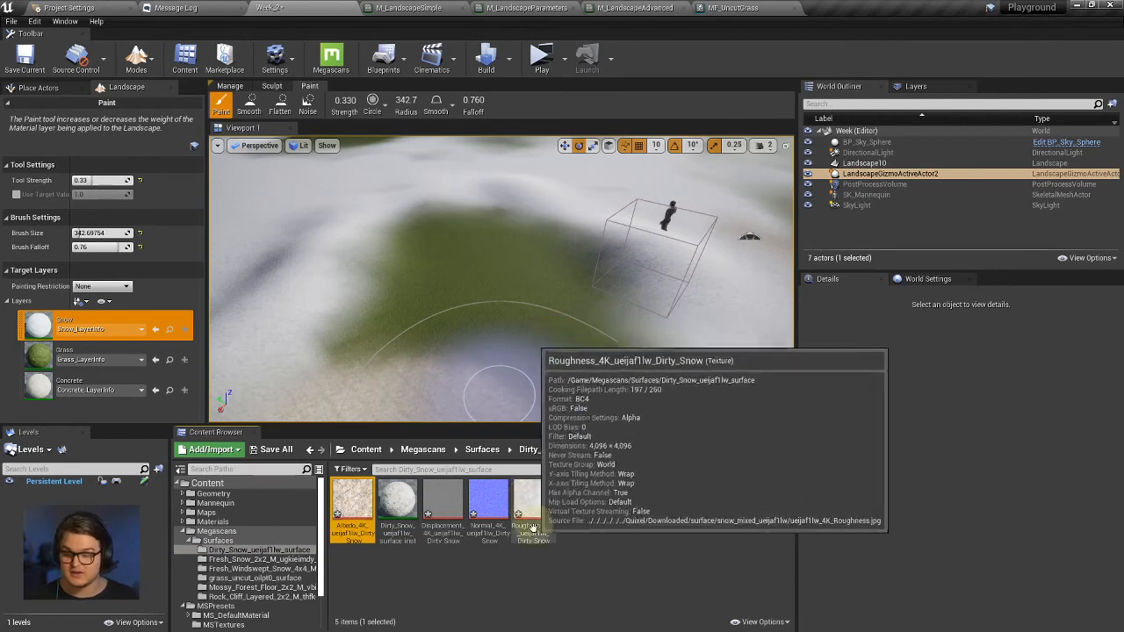
# Clear the asset selection and open the project's Maps folder.
pyautogui.click(503, 573)
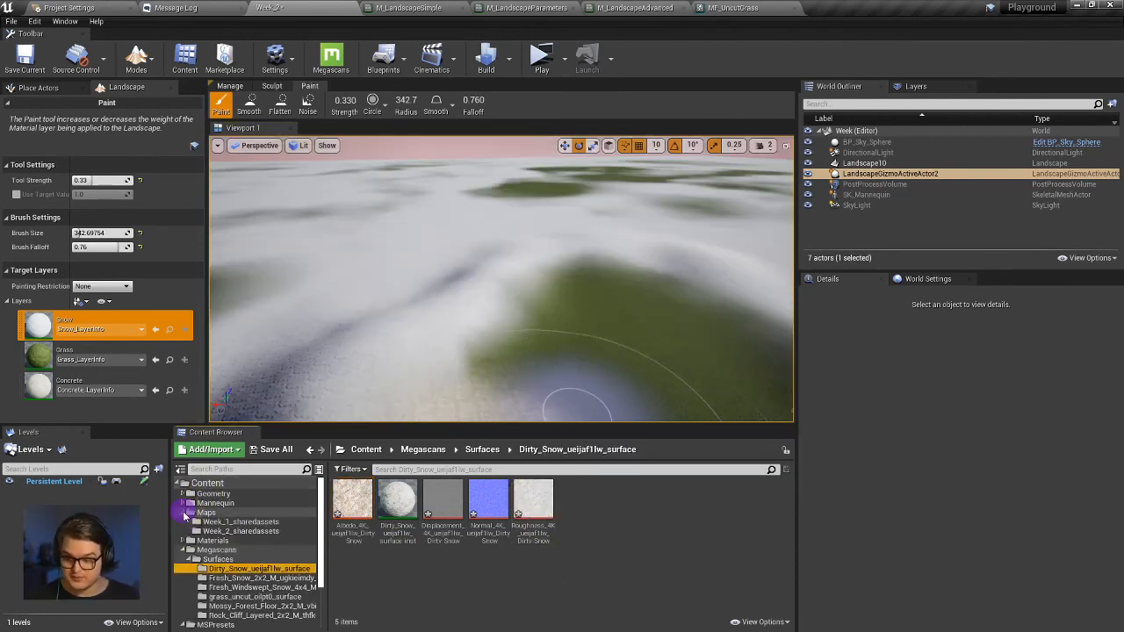
pyautogui.doubleClick(207, 512)
pyautogui.rightClick(503, 582)
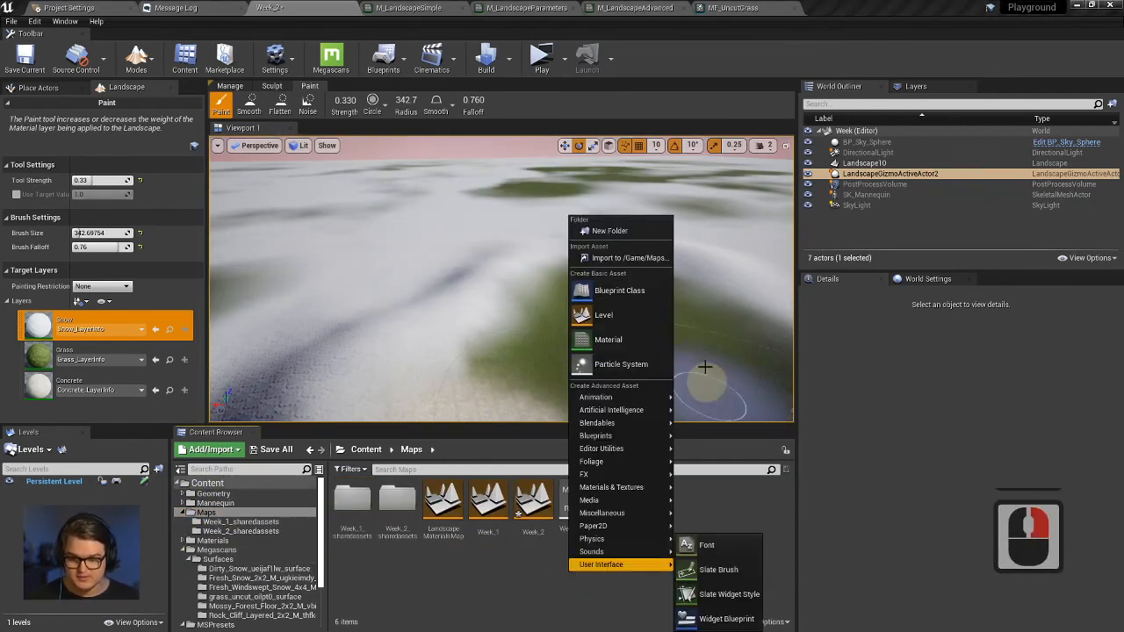
pyautogui.click(612, 316)
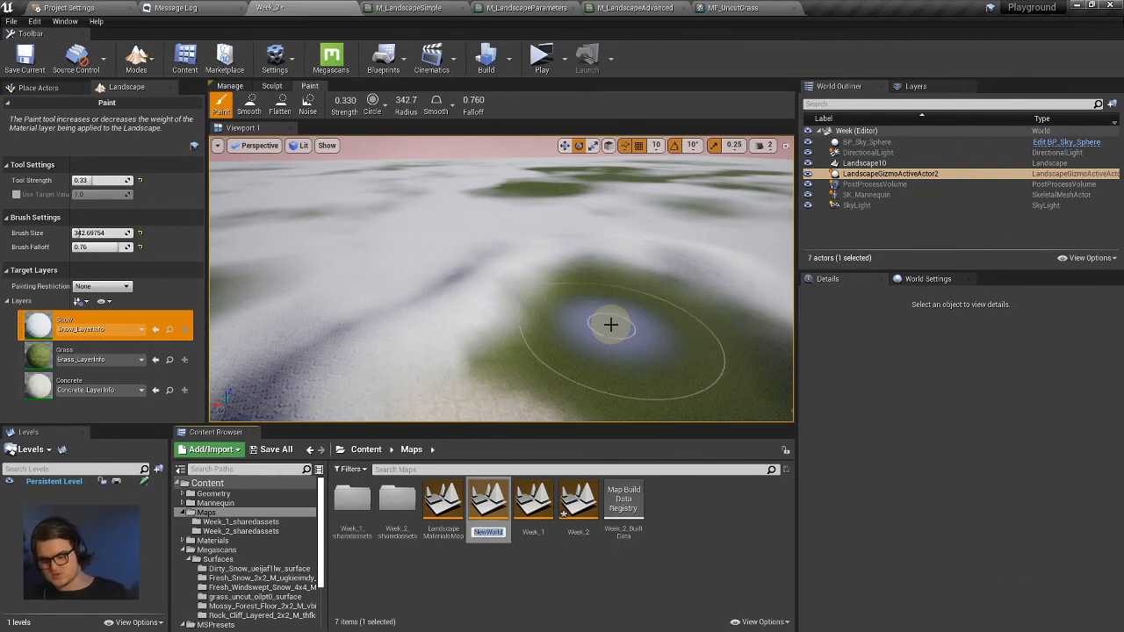
pyautogui.write('Li')
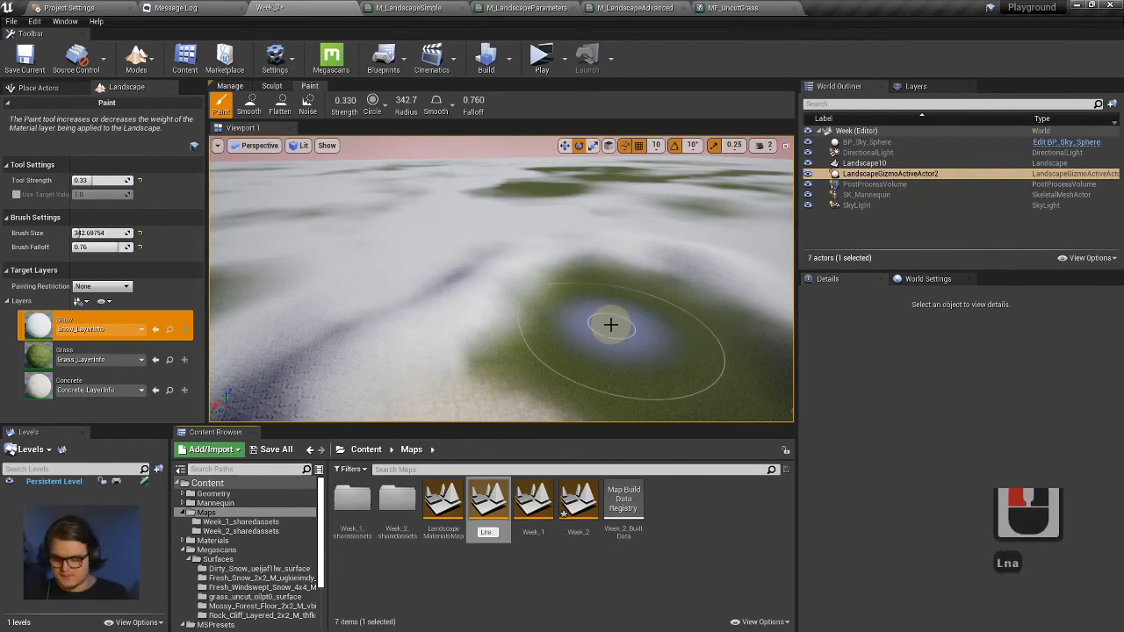
pyautogui.press('Escape')
# Delete the existing LandscapeMaterialsMap level from the Maps folder.
pyautogui.doubleClick(443, 495)
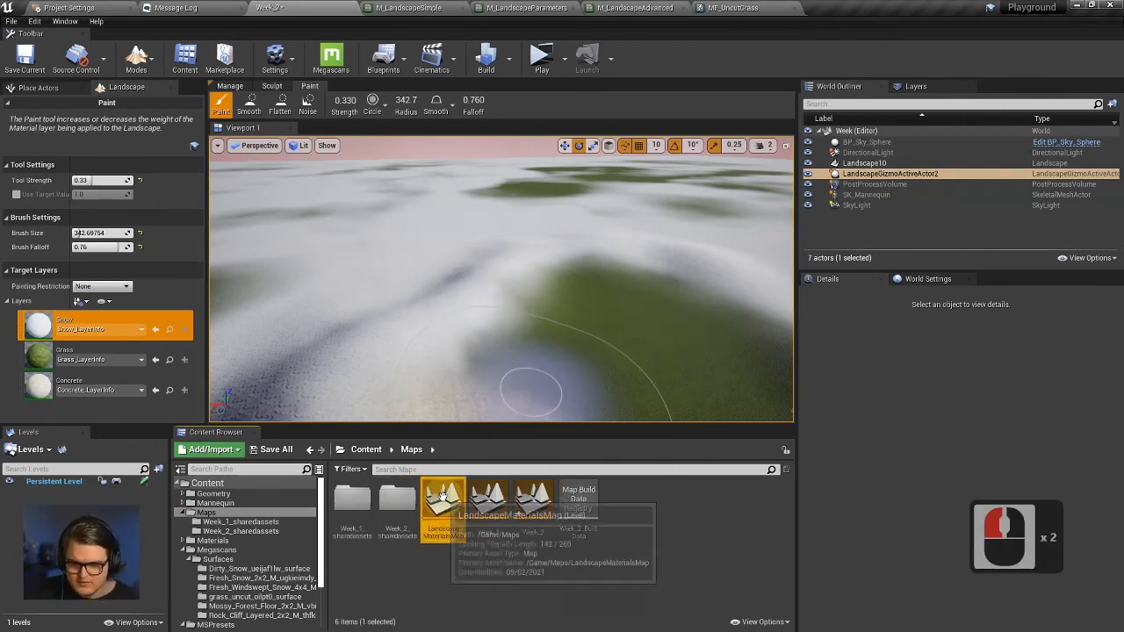
pyautogui.press('Delete')
pyautogui.click(515, 508)
# Create a new level in the Maps folder and name it LandscapeMaterialMap.
pyautogui.rightClick(610, 560)
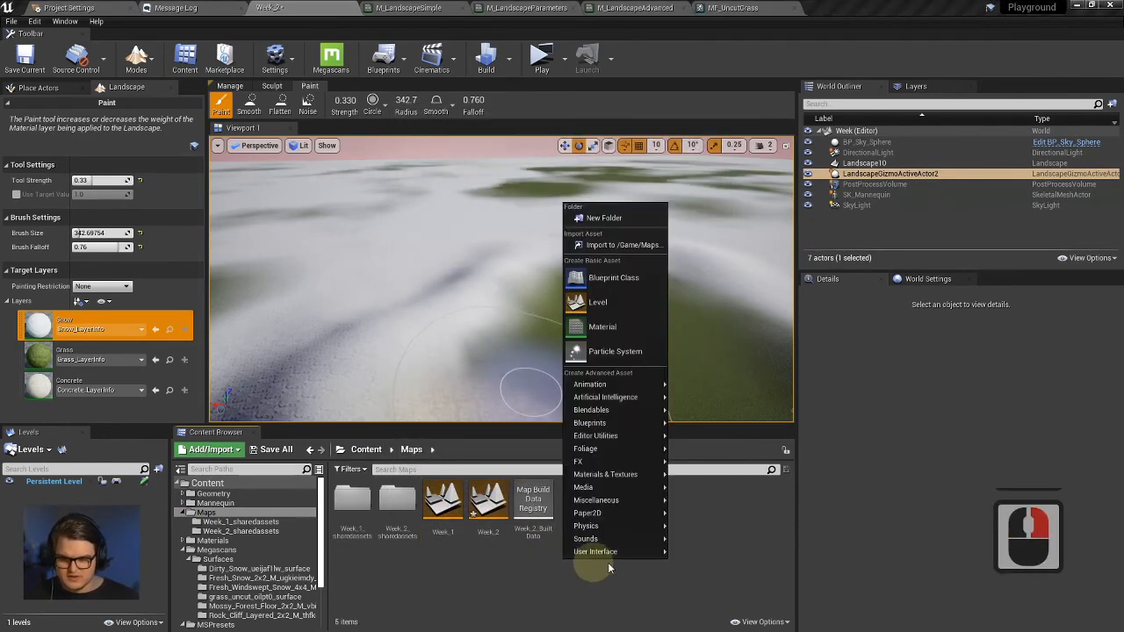
pyautogui.click(599, 302)
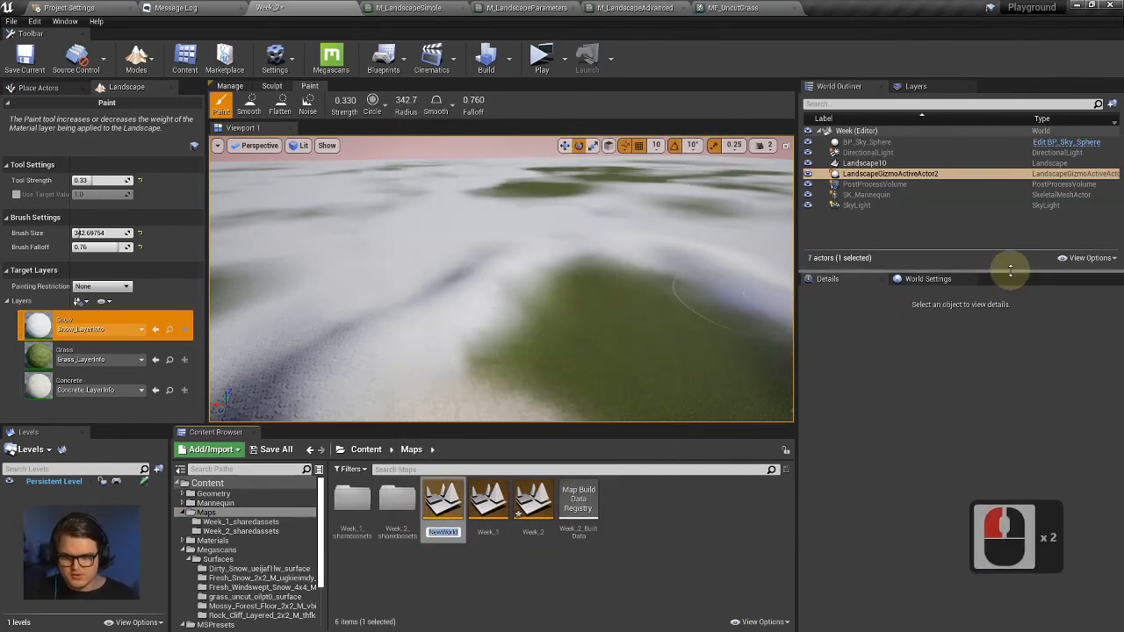
pyautogui.write('Landspa')
pyautogui.press('BackSpace')
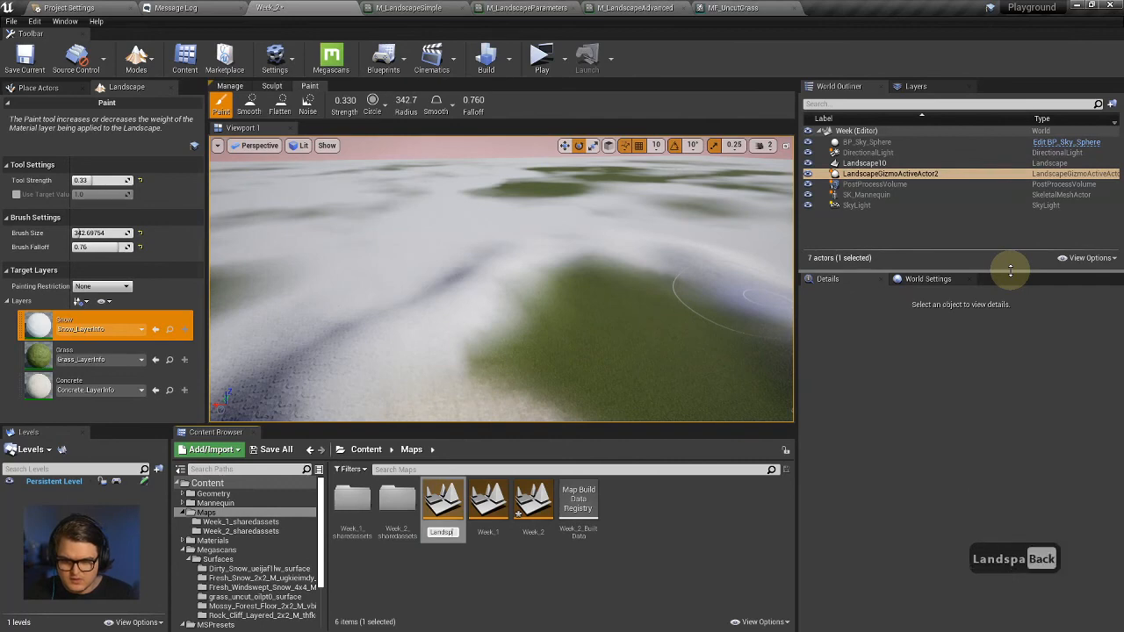
pyautogui.write('capeMateria')
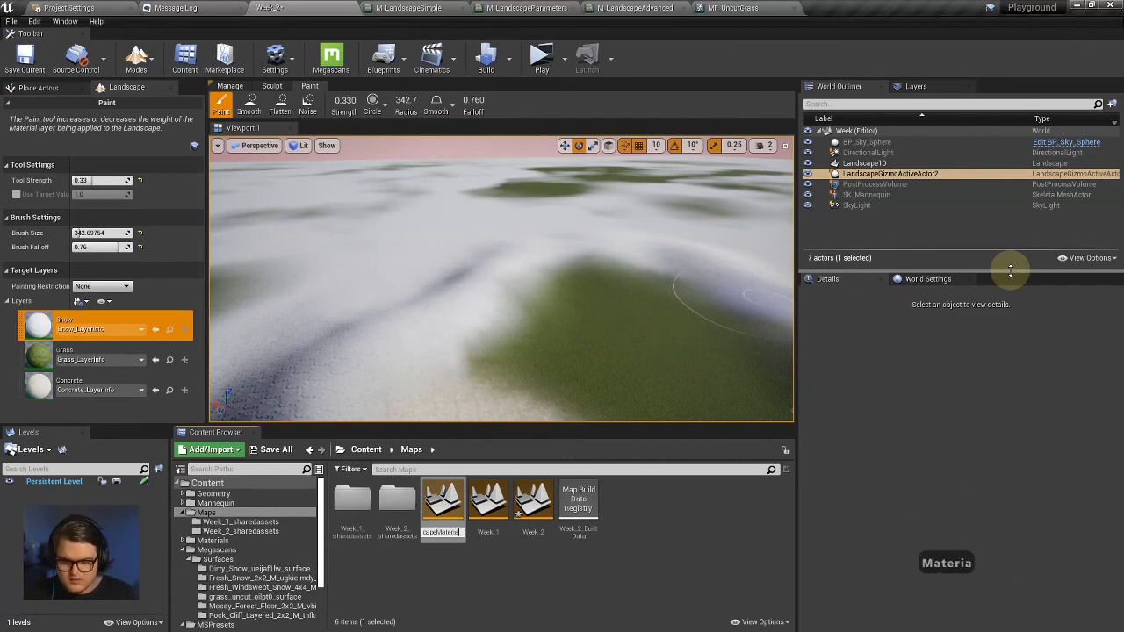
pyautogui.write('lMap')
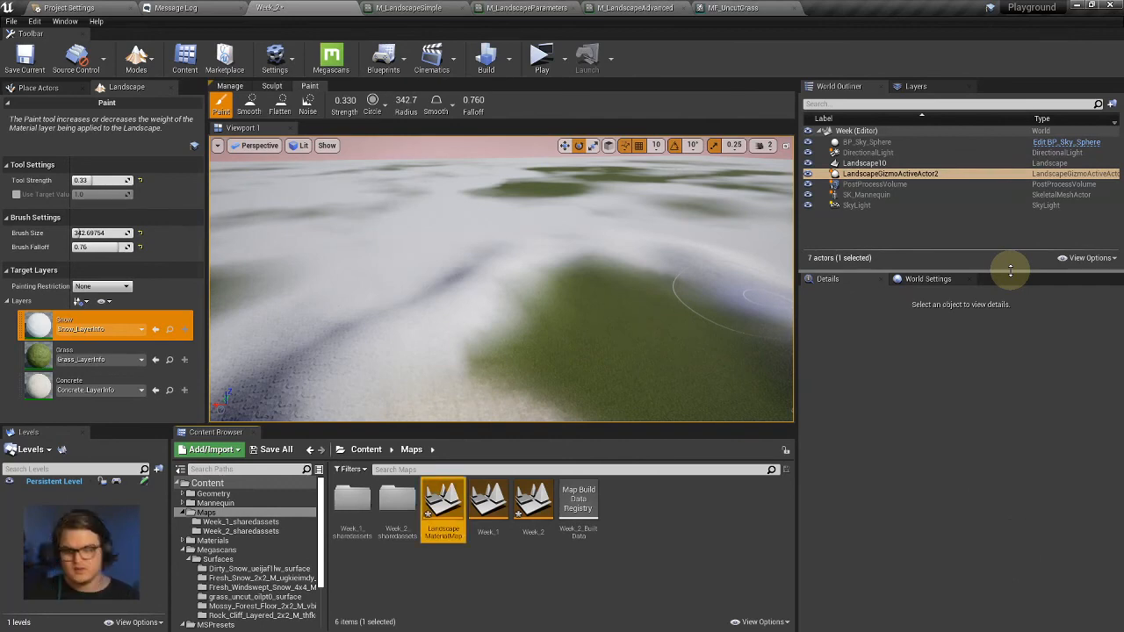
# Open the LandscapeMaterialMap level, saving all the listed unsaved textures and levels.
pyautogui.doubleClick(444, 500)
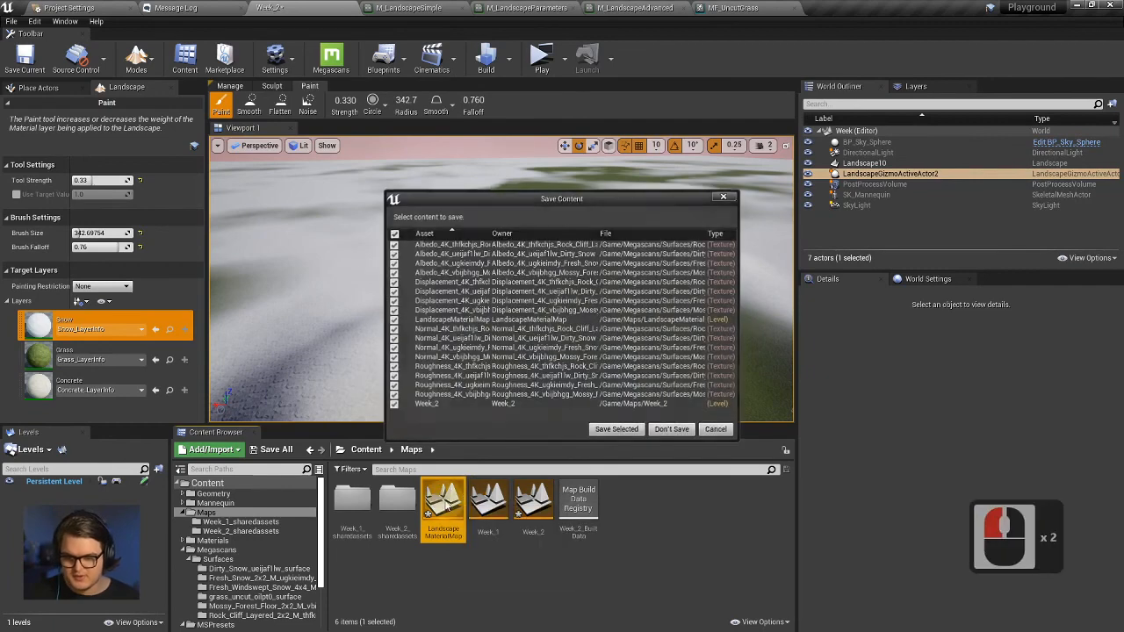
pyautogui.click(616, 430)
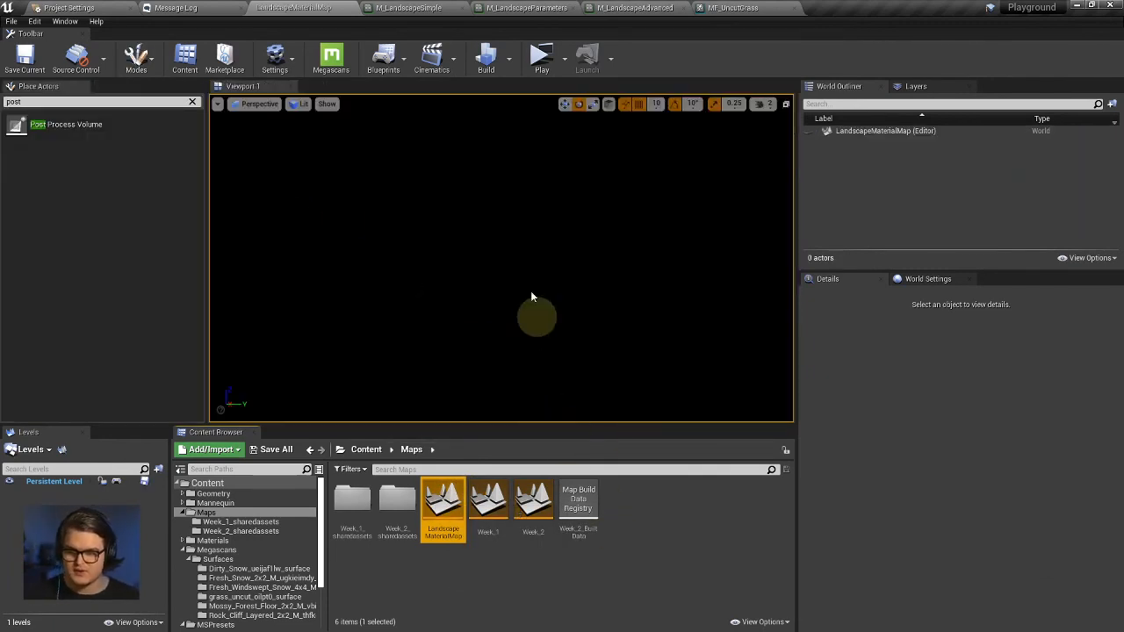
pyautogui.click(450, 505)
pyautogui.click(421, 275)
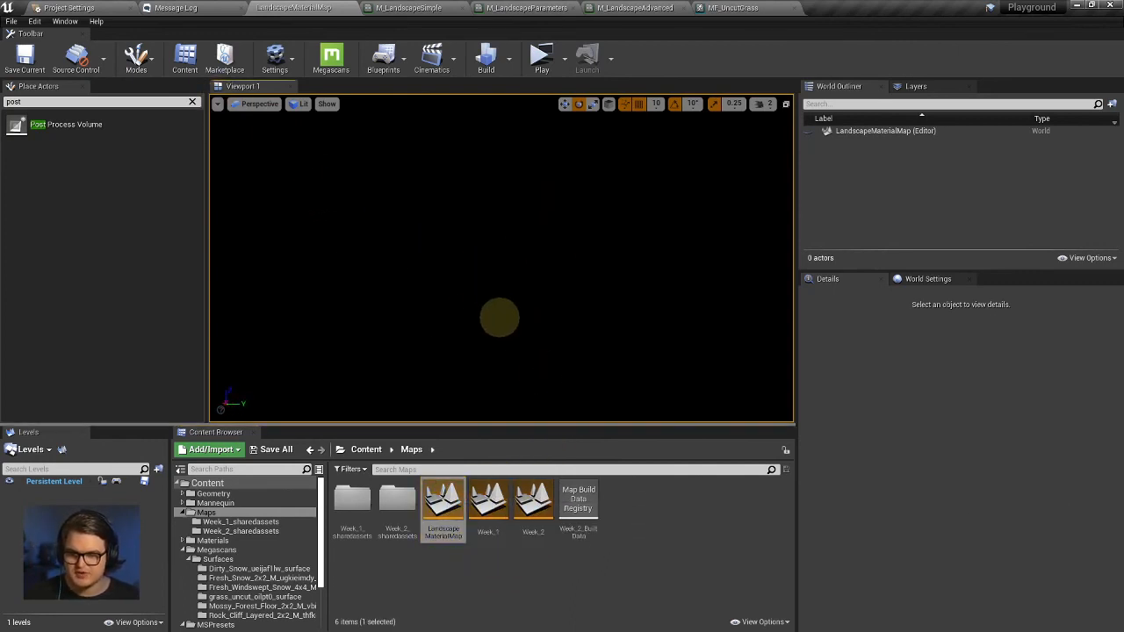
pyautogui.moveTo(499, 318); pyautogui.dragTo(404, 237, button='right')
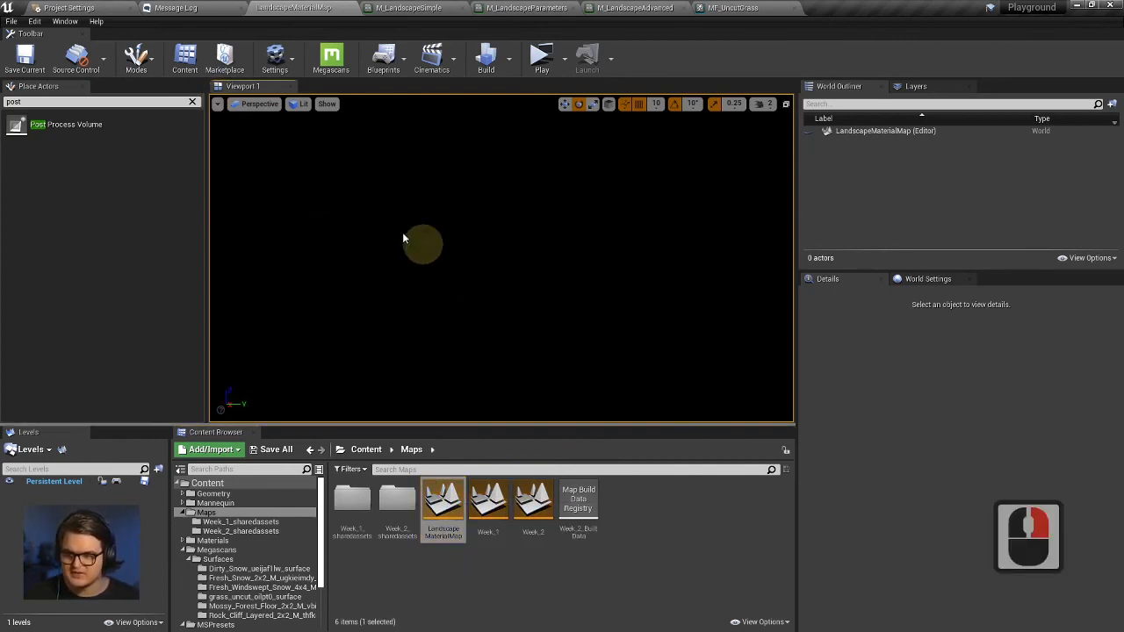
# Find the BP_Sky_Sphere actor by searching for "sky" and place it in the empty level.
pyautogui.click(192, 102)
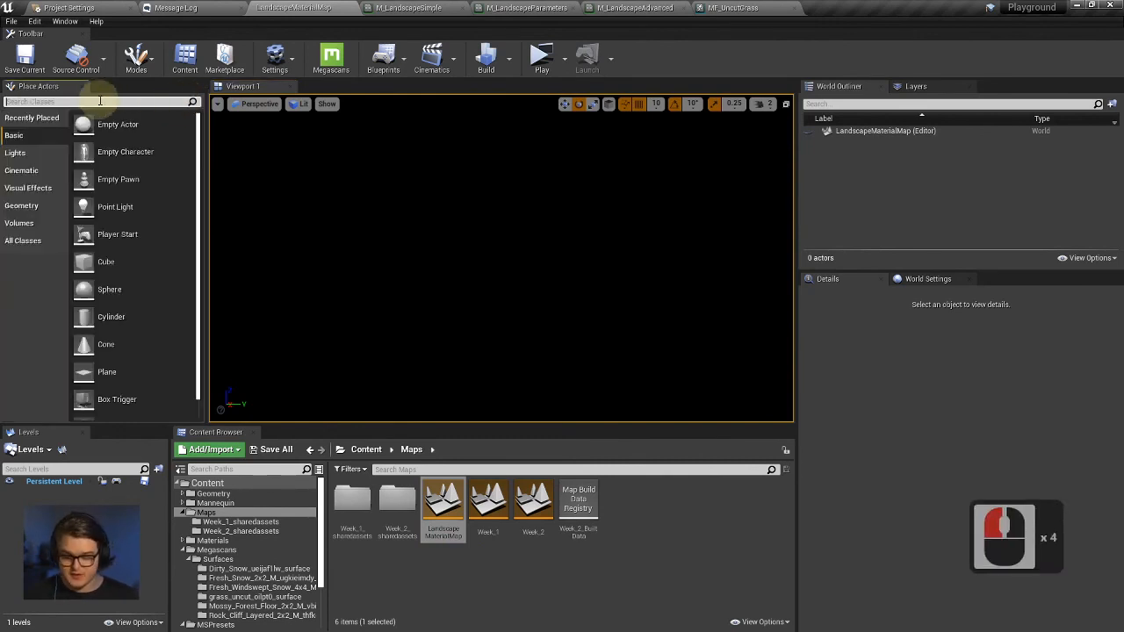
pyautogui.write('b')
pyautogui.press('BackSpace')
pyautogui.press('BackSpace')
pyautogui.write('sky')
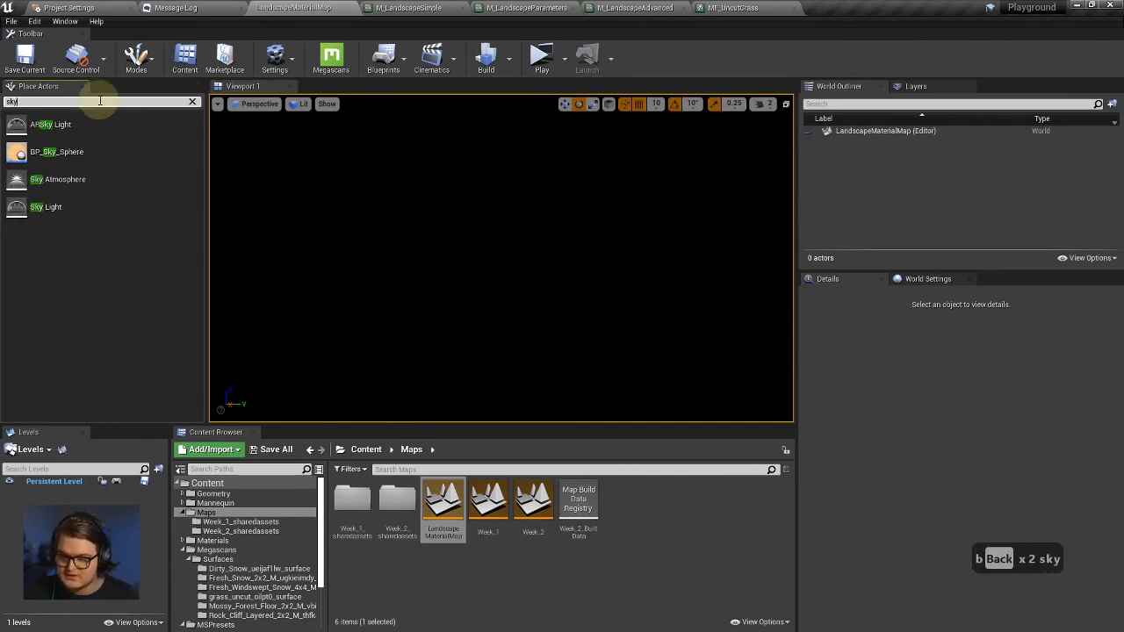
pyautogui.moveTo(53, 155); pyautogui.dragTo(481, 267)
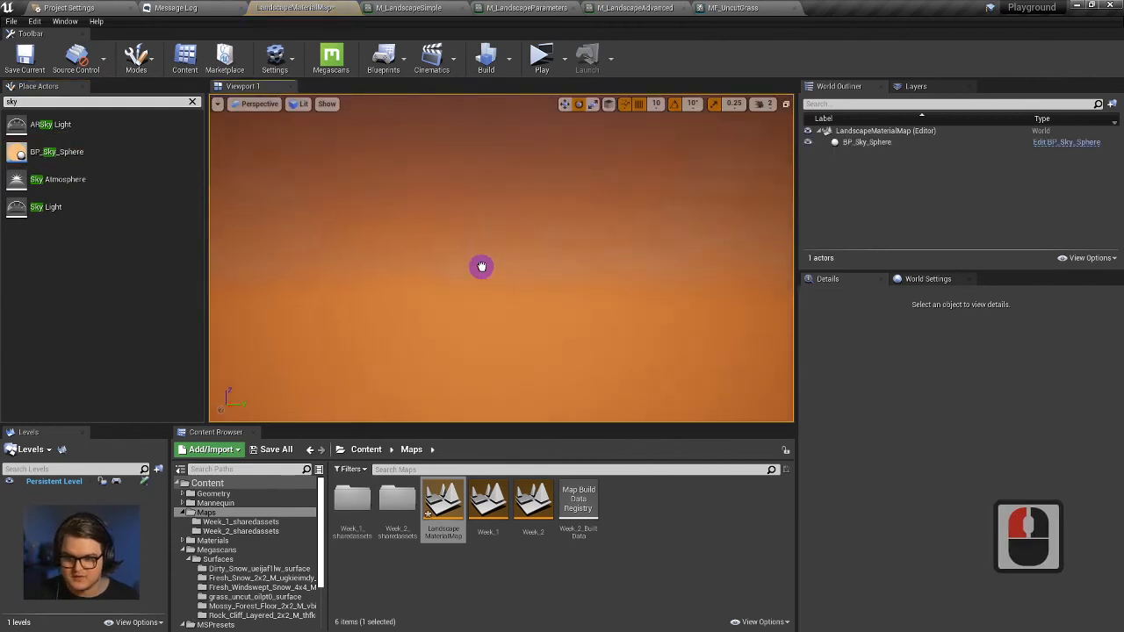
# Reset the BP_Sky_Sphere's location to its default so it sits at the world origin.
pyautogui.click(1075, 363)
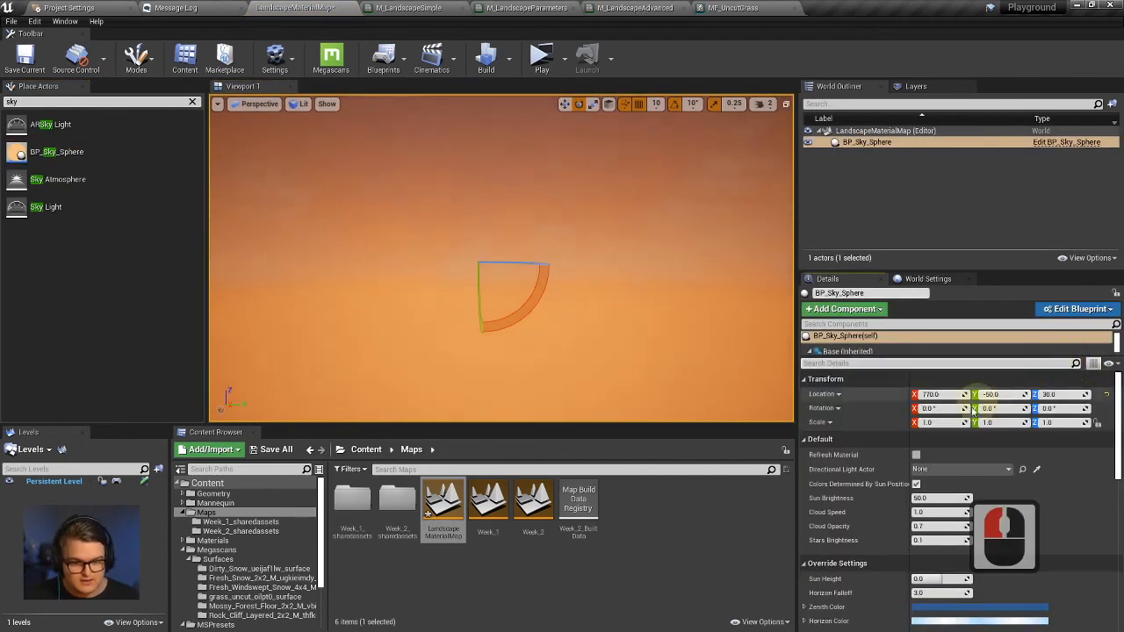
pyautogui.click(825, 379)
pyautogui.click(825, 379)
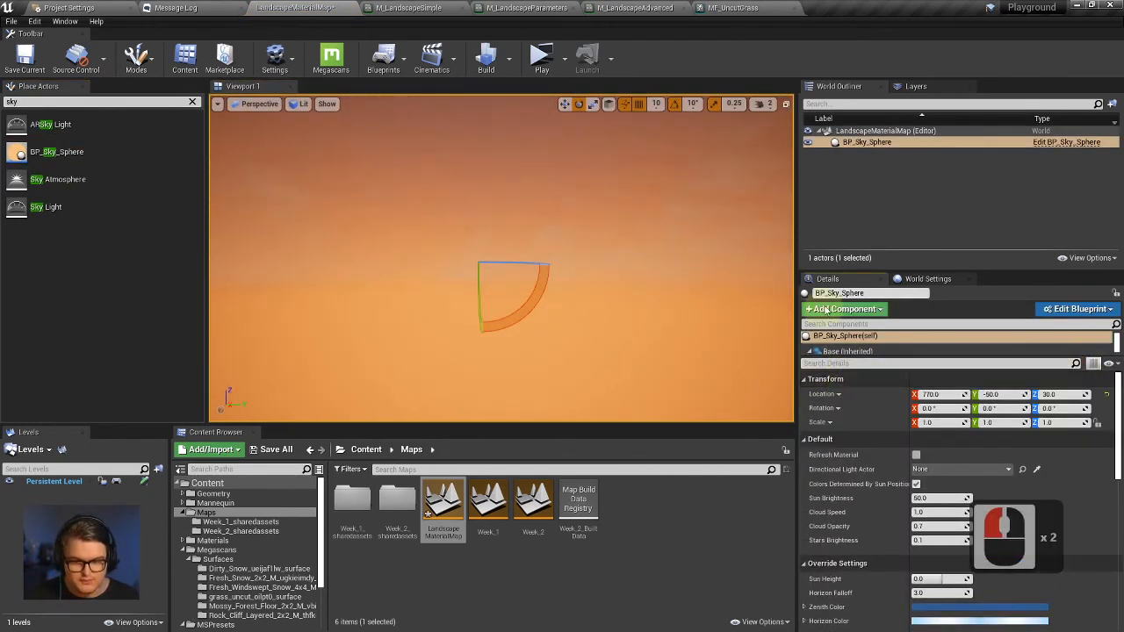
pyautogui.click(931, 158)
pyautogui.click(873, 143)
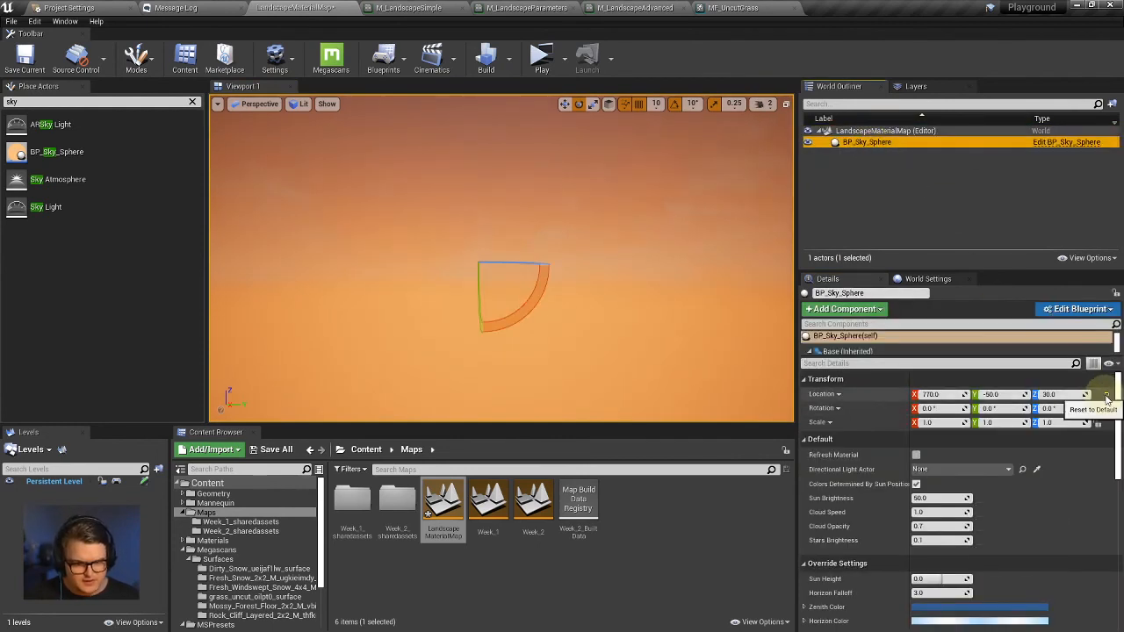
pyautogui.click(1109, 397)
pyautogui.doubleClick(992, 394)
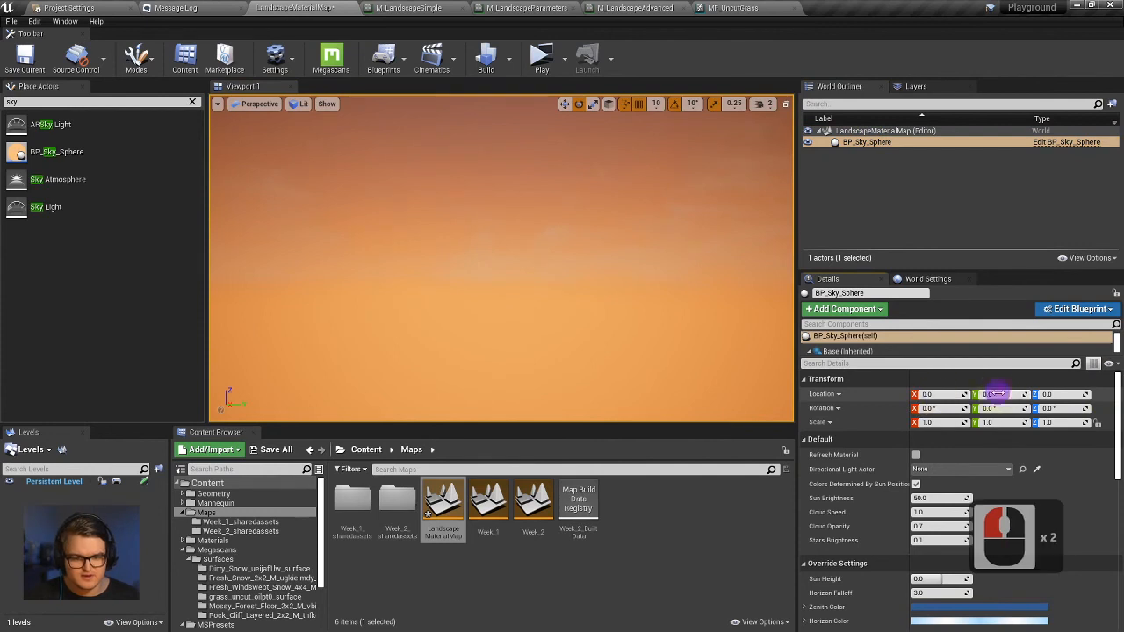
# Add a Directional Light to the level and reset its location to the default.
pyautogui.doubleClick(78, 102)
pyautogui.write('direc')
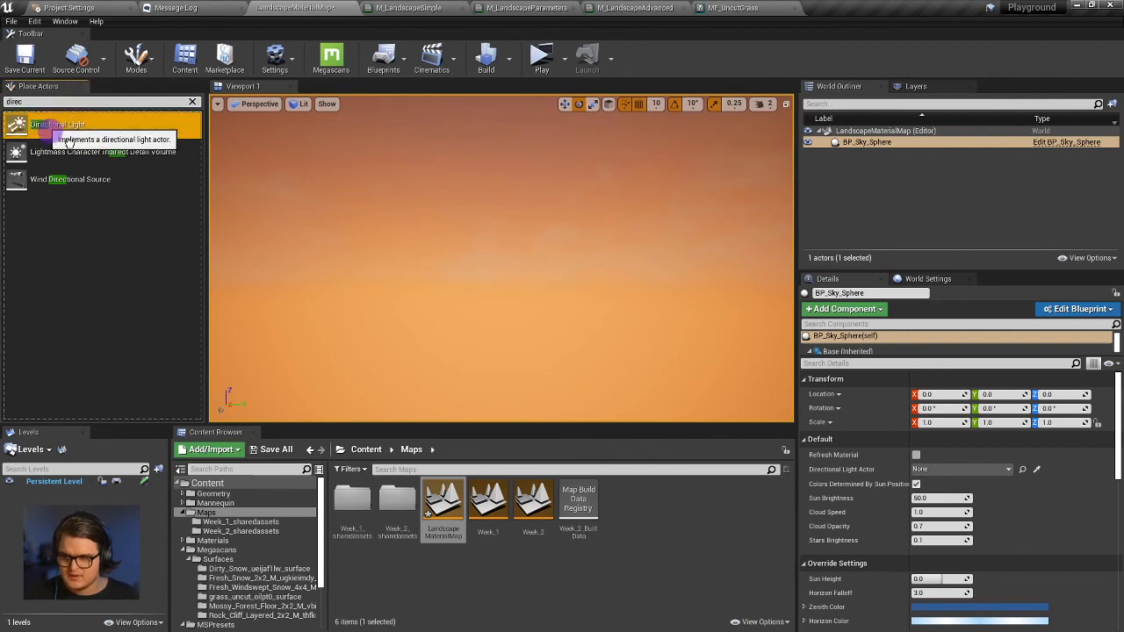
pyautogui.moveTo(54, 126); pyautogui.dragTo(490, 232)
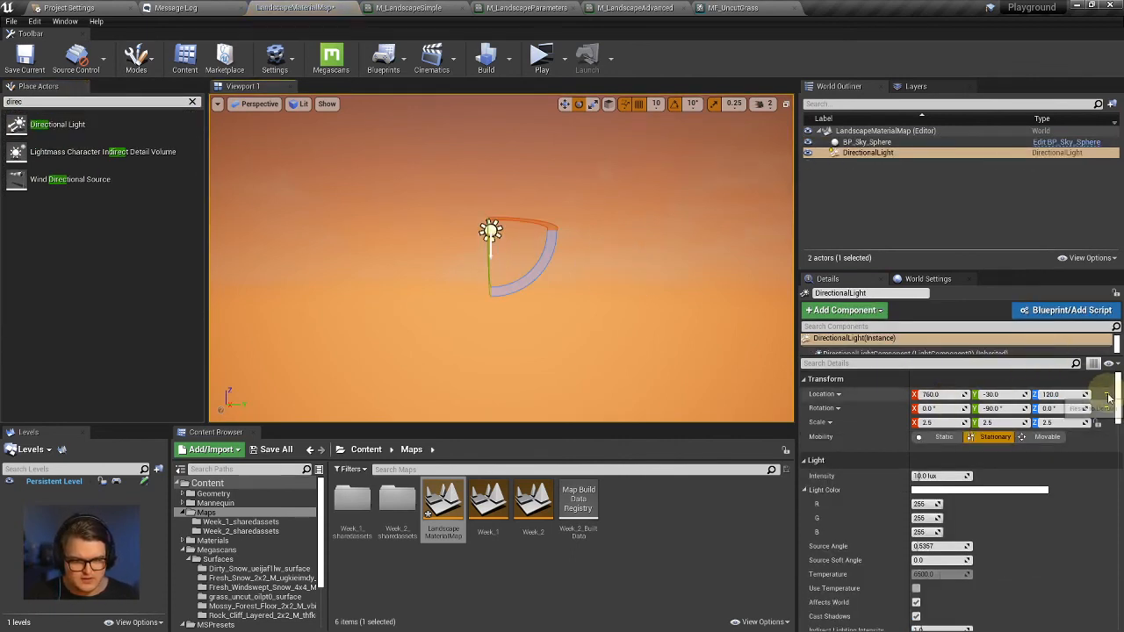
pyautogui.click(1106, 394)
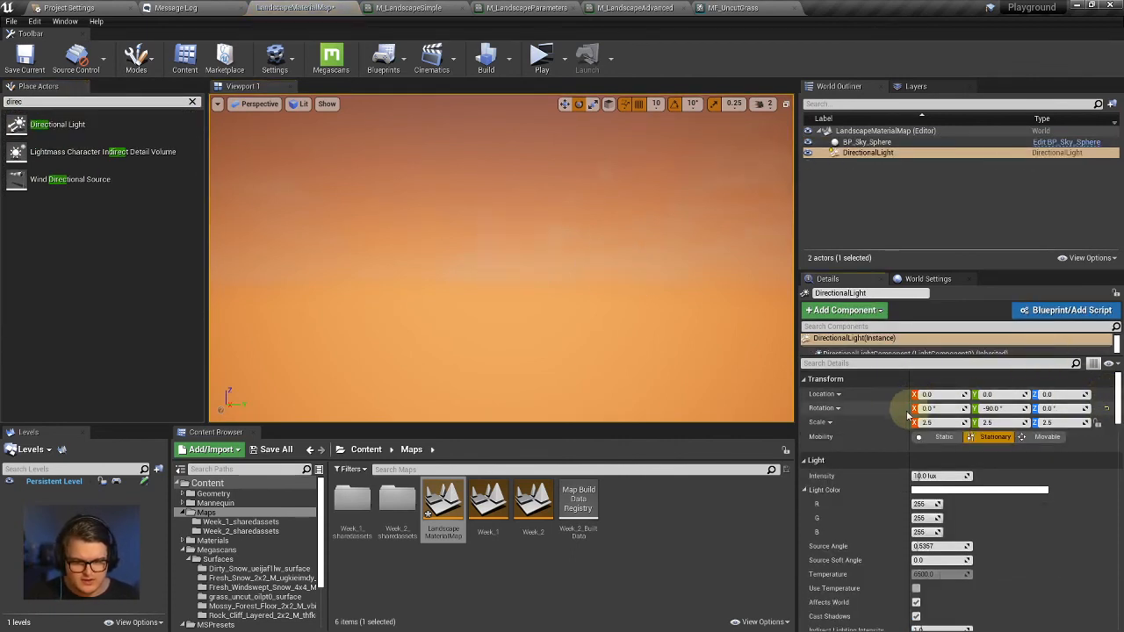
# Rotate the directional light about its Y axis to a Y rotation of about -40°.
pyautogui.moveTo(497, 326); pyautogui.dragTo(460, 278, button='right')
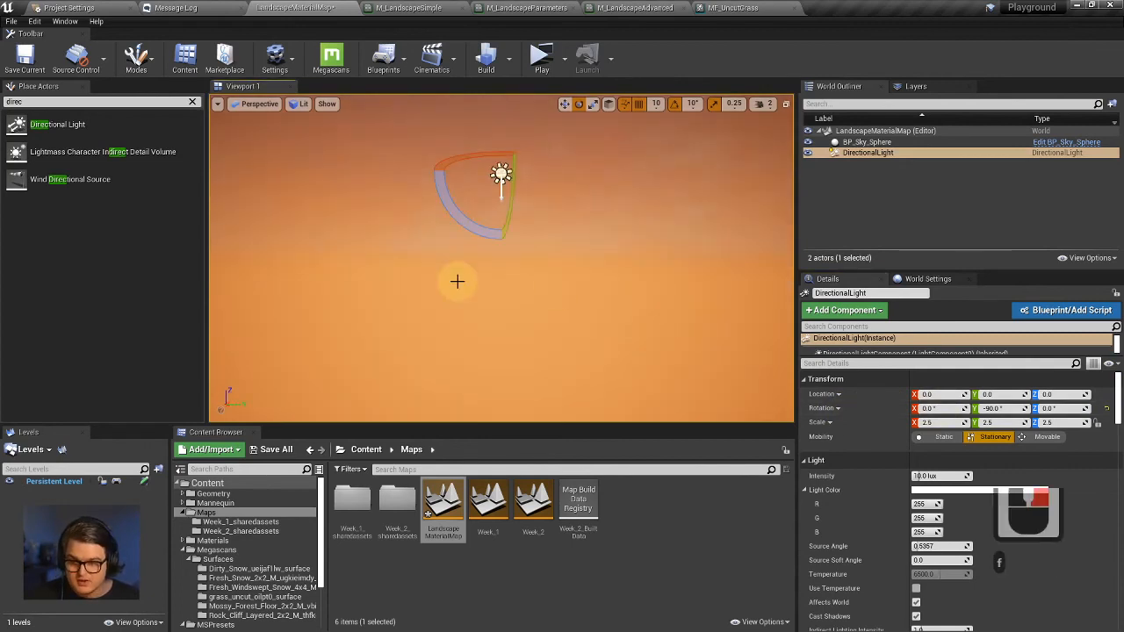
pyautogui.keyDown('alt'); pyautogui.moveTo(606, 198); pyautogui.dragTo(455, 147); pyautogui.keyUp('alt')
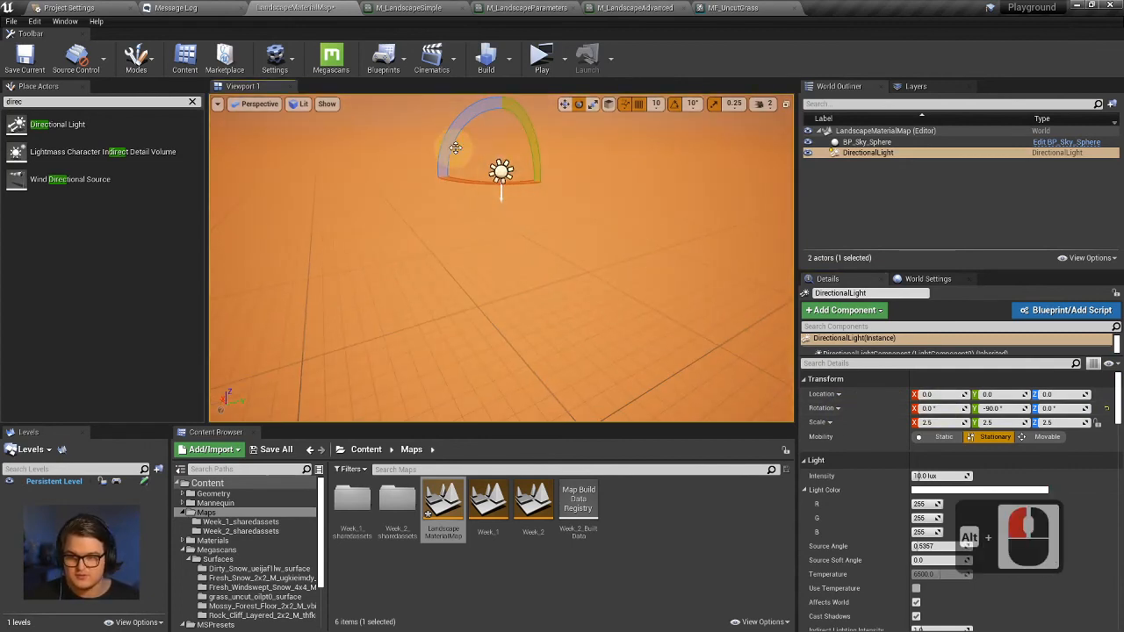
pyautogui.keyDown('alt'); pyautogui.moveTo(587, 184); pyautogui.dragTo(598, 8, button='right'); pyautogui.keyUp('alt')
pyautogui.scroll(-1, 584, 189)
pyautogui.press('w')
pyautogui.press('e')
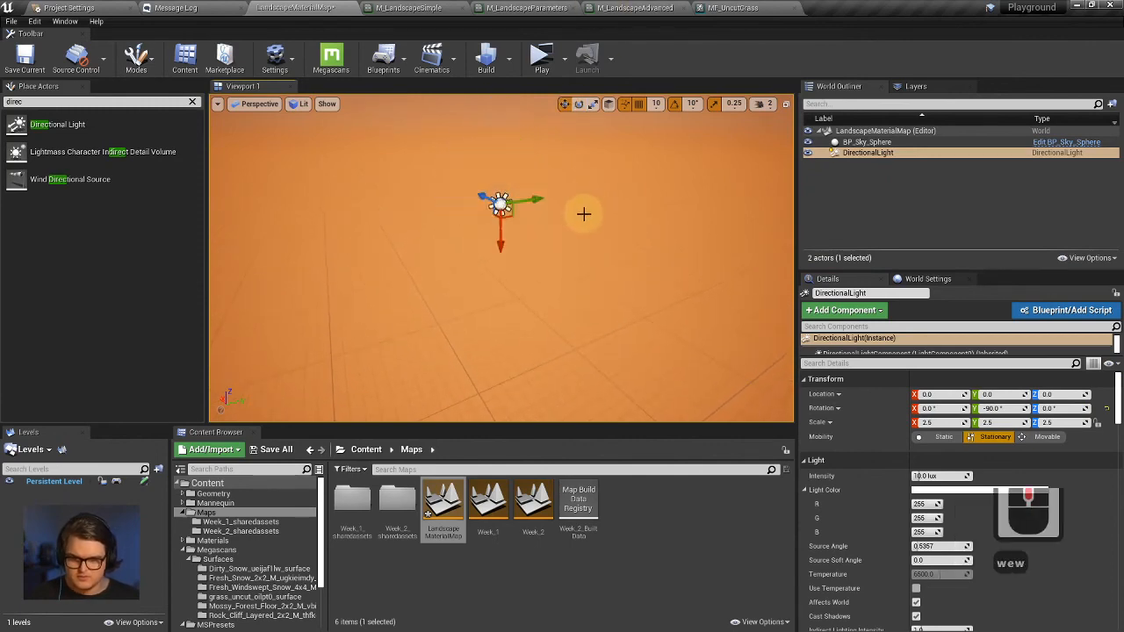
pyautogui.press('e')
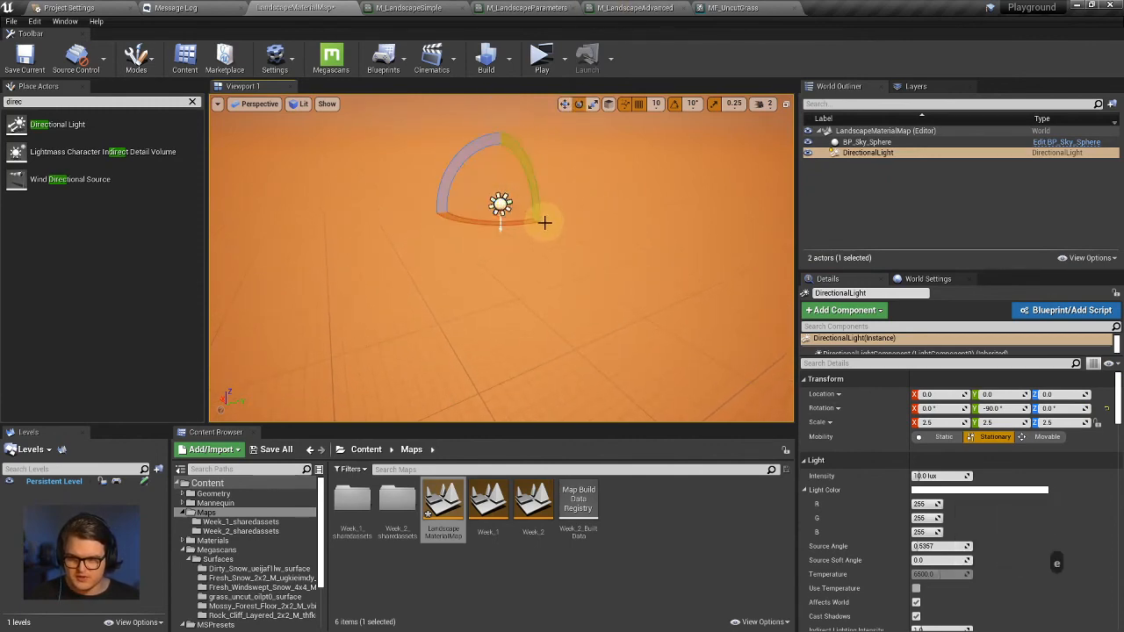
pyautogui.moveTo(539, 199); pyautogui.dragTo(518, 142)
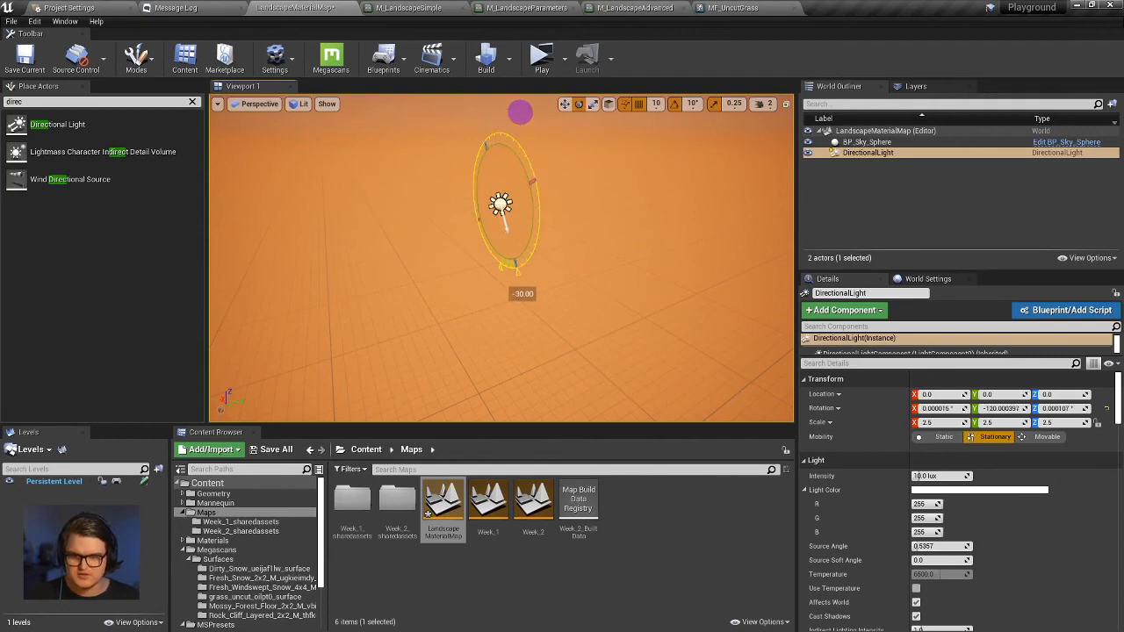
pyautogui.moveTo(521, 258); pyautogui.dragTo(528, 106)
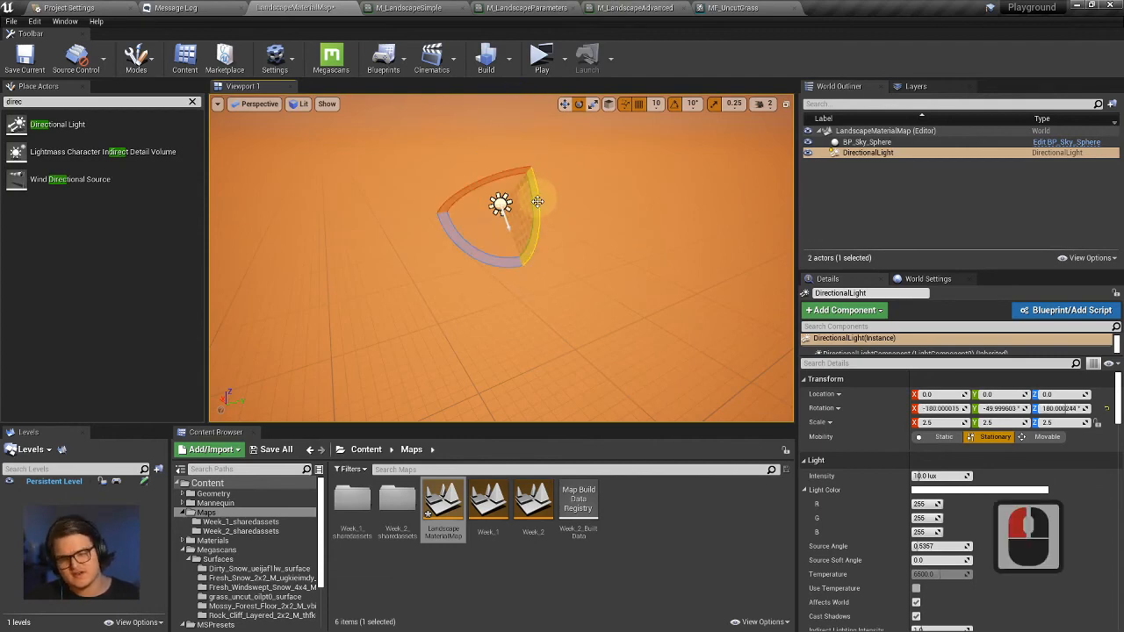
pyautogui.moveTo(532, 211); pyautogui.dragTo(535, 196)
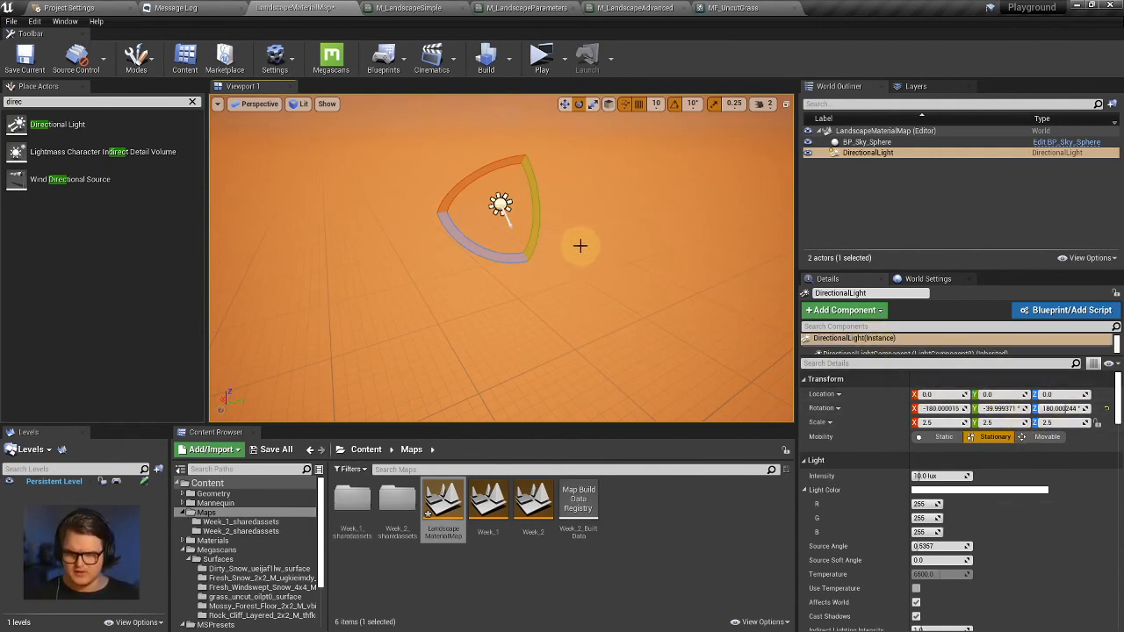
# Try out the translate, rotate and scale gizmos on the directional light.
pyautogui.press('w')
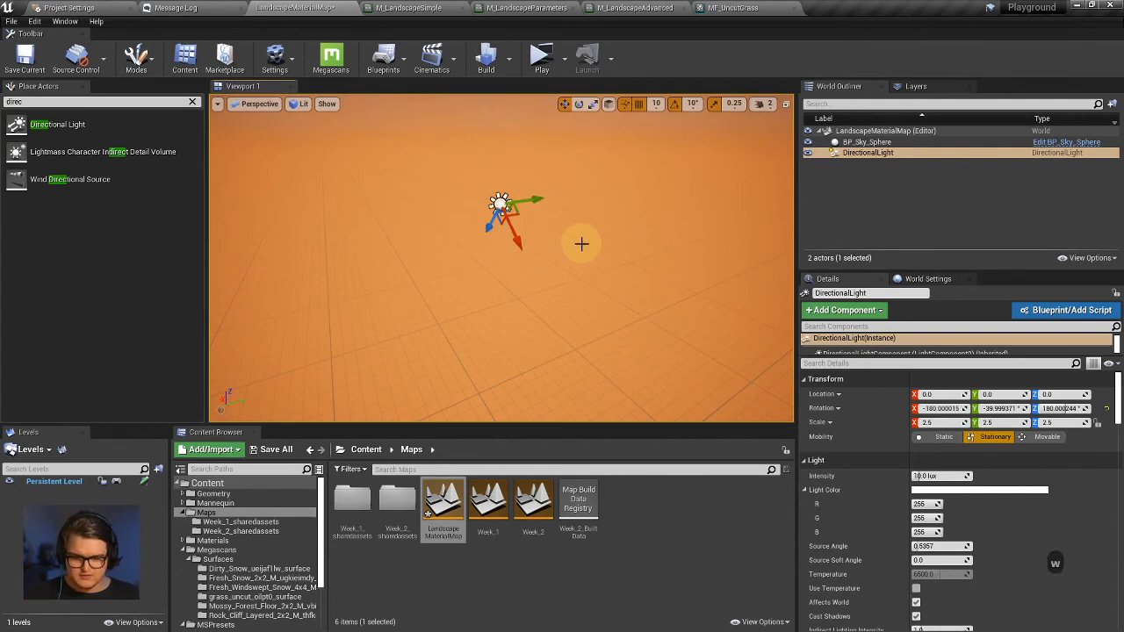
pyautogui.press('e')
pyautogui.press('r')
pyautogui.press('w')
pyautogui.press('e')
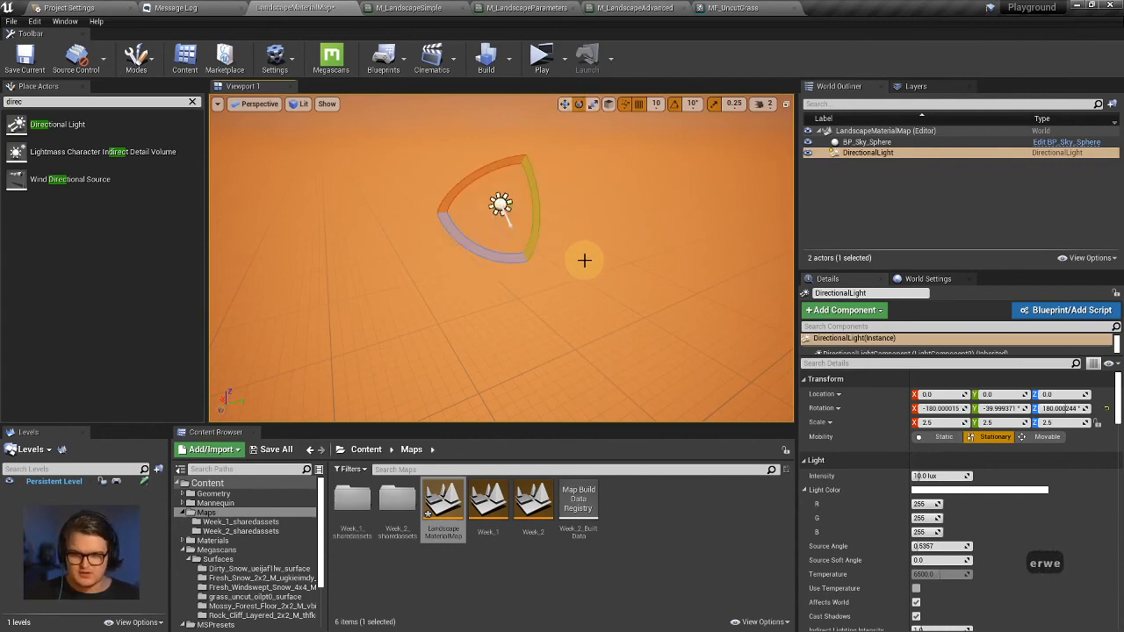
pyautogui.press('r')
pyautogui.press('w')
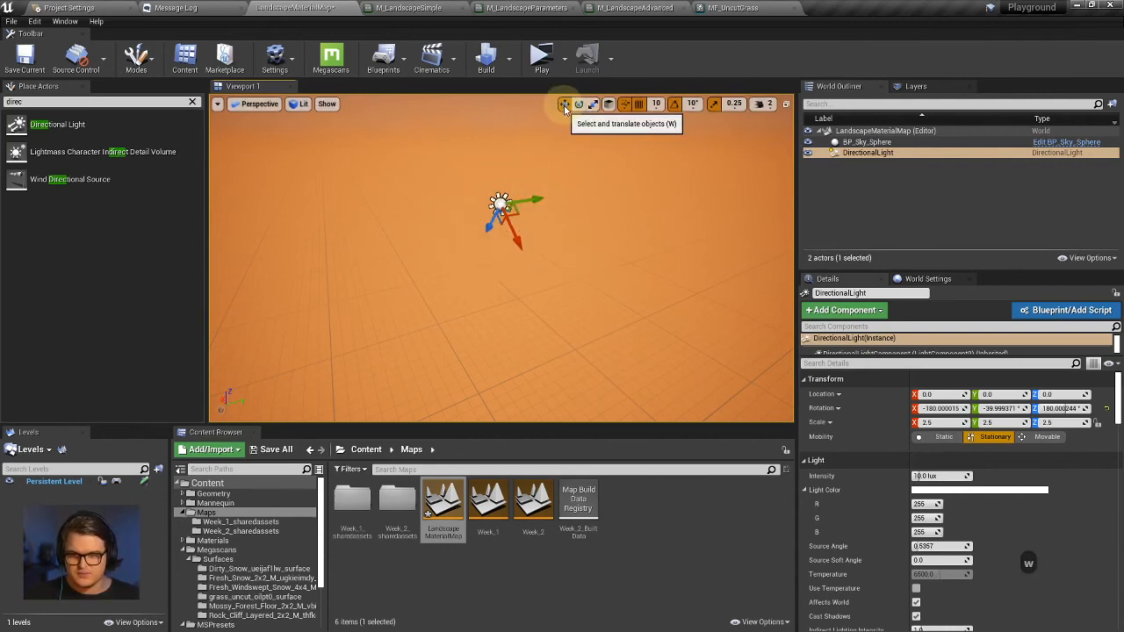
pyautogui.moveTo(512, 239); pyautogui.dragTo(537, 218)
pyautogui.press('e')
pyautogui.press('w')
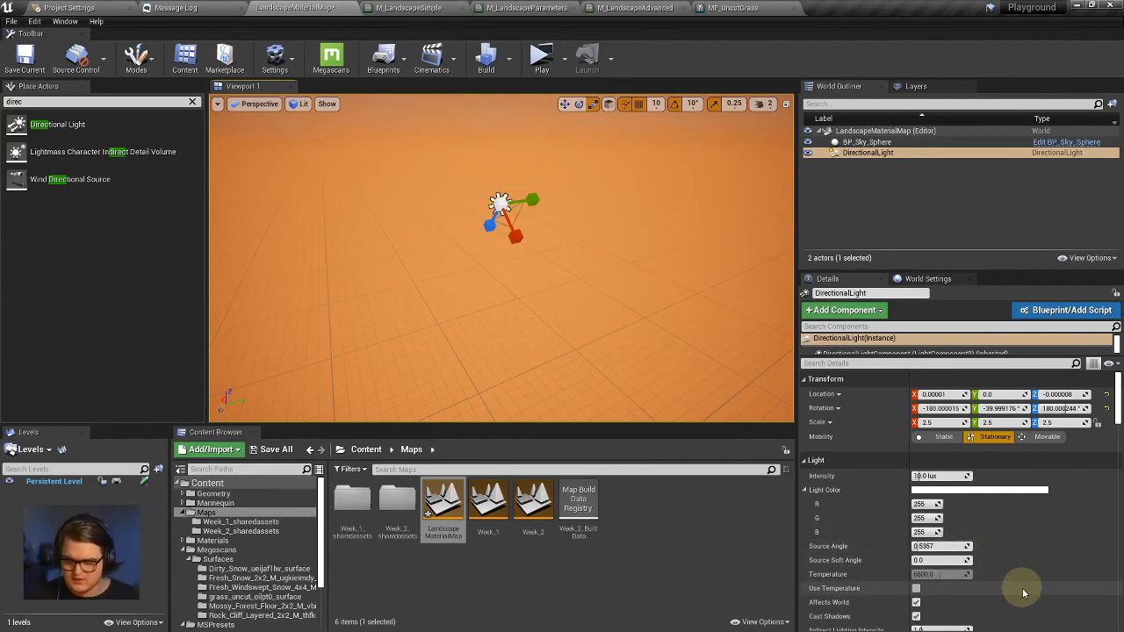
pyautogui.press('w')
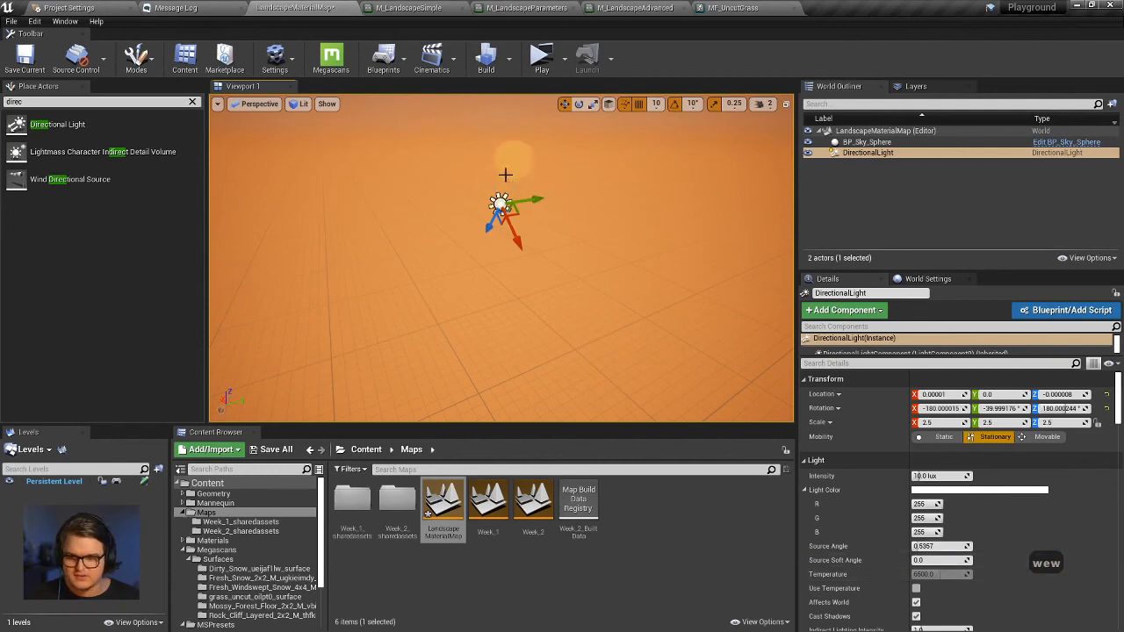
# Clear the actor search and assign DirectionalLight as the BP_Sky_Sphere's Directional Light Actor.
pyautogui.click(193, 101)
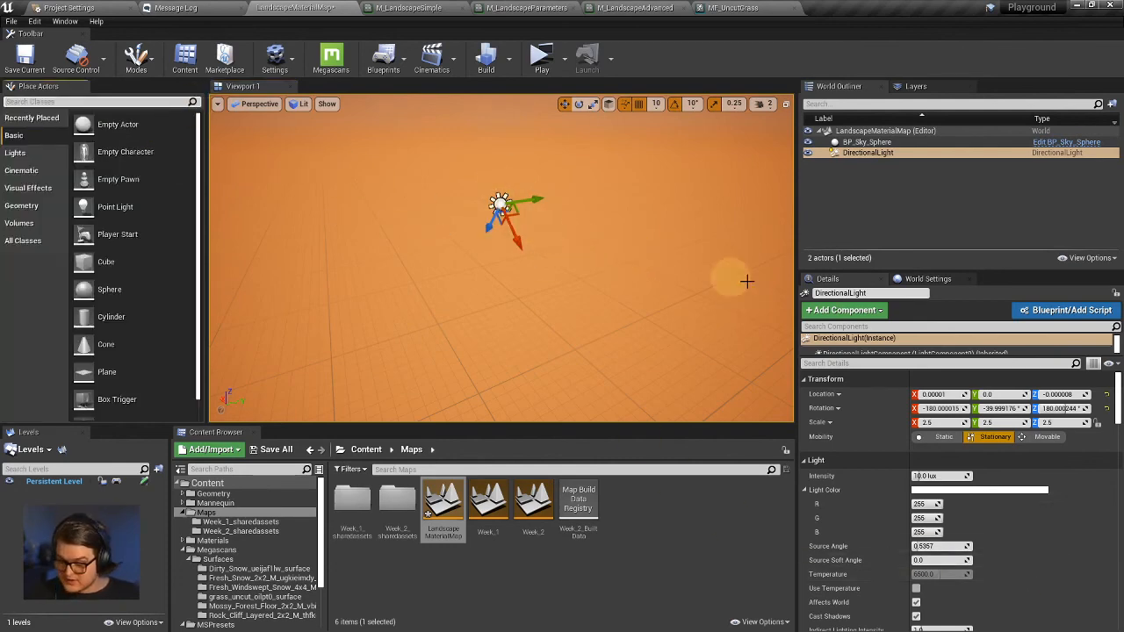
pyautogui.click(886, 144)
pyautogui.keyDown('alt'); pyautogui.moveTo(579, 286); pyautogui.dragTo(477, 288); pyautogui.keyUp('alt')
pyautogui.keyDown('alt'); pyautogui.moveTo(597, 183); pyautogui.dragTo(566, 256); pyautogui.keyUp('alt')
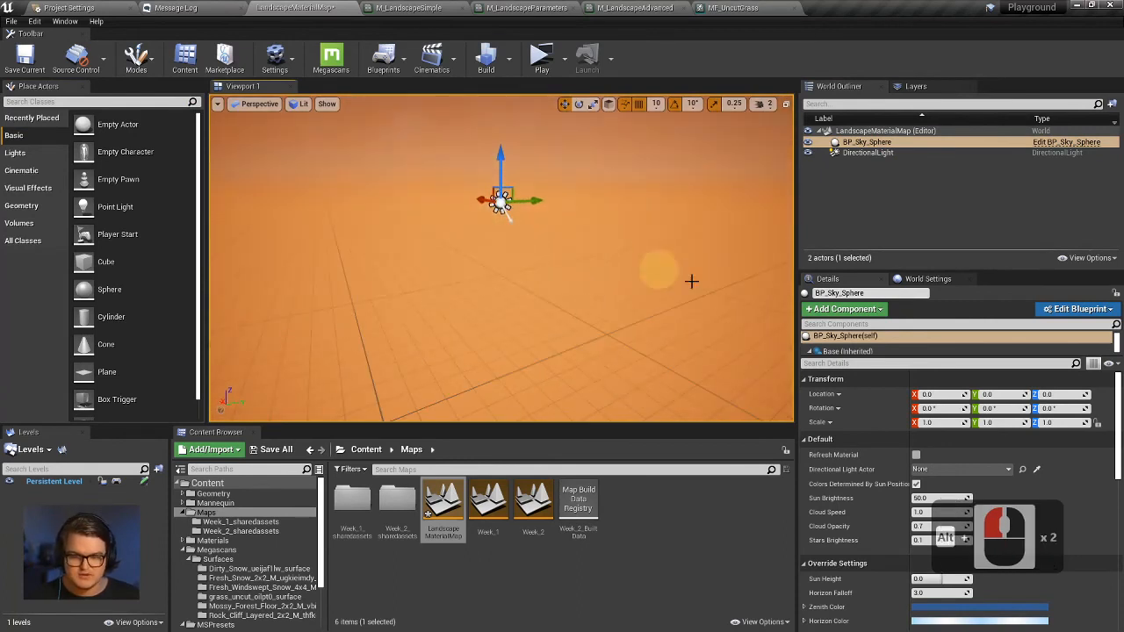
pyautogui.click(960, 479)
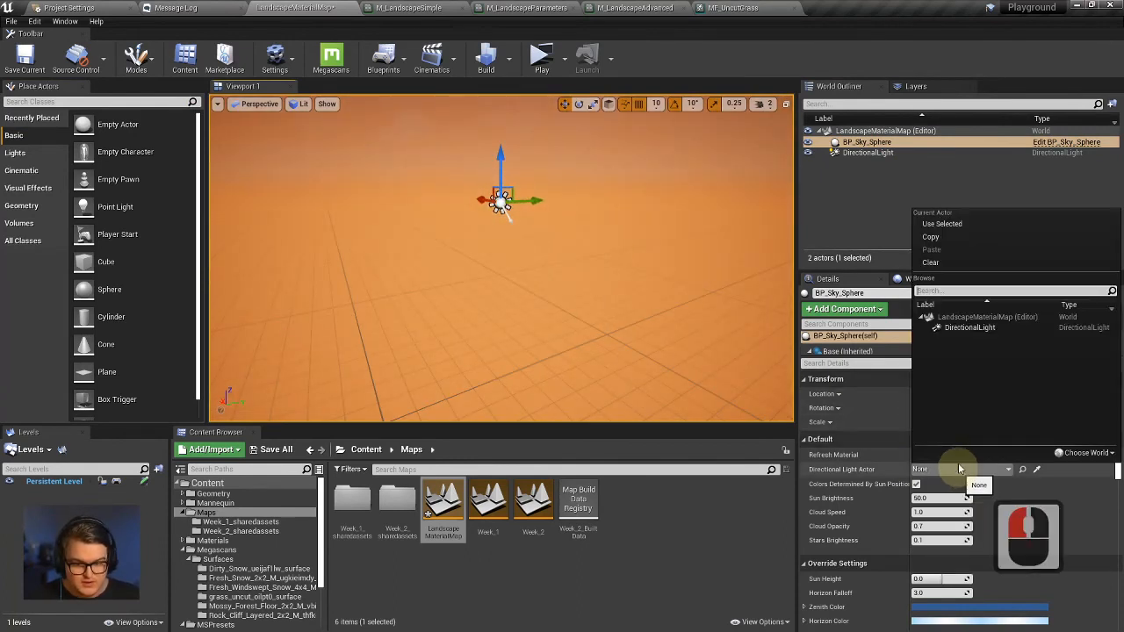
pyautogui.click(844, 472)
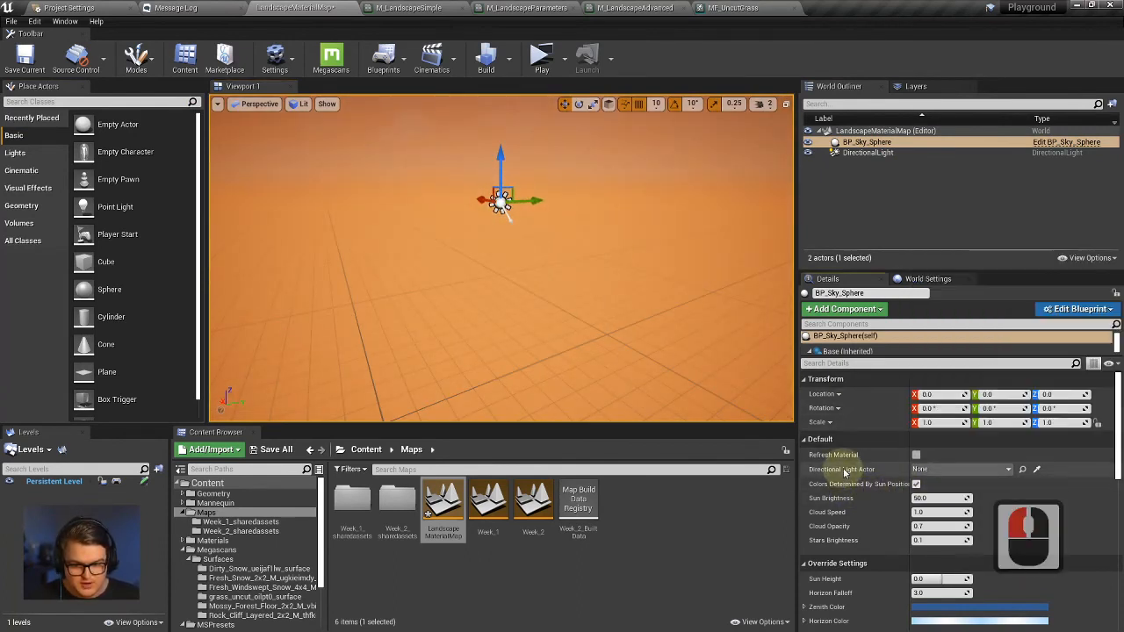
pyautogui.doubleClick(936, 470)
pyautogui.click(849, 140)
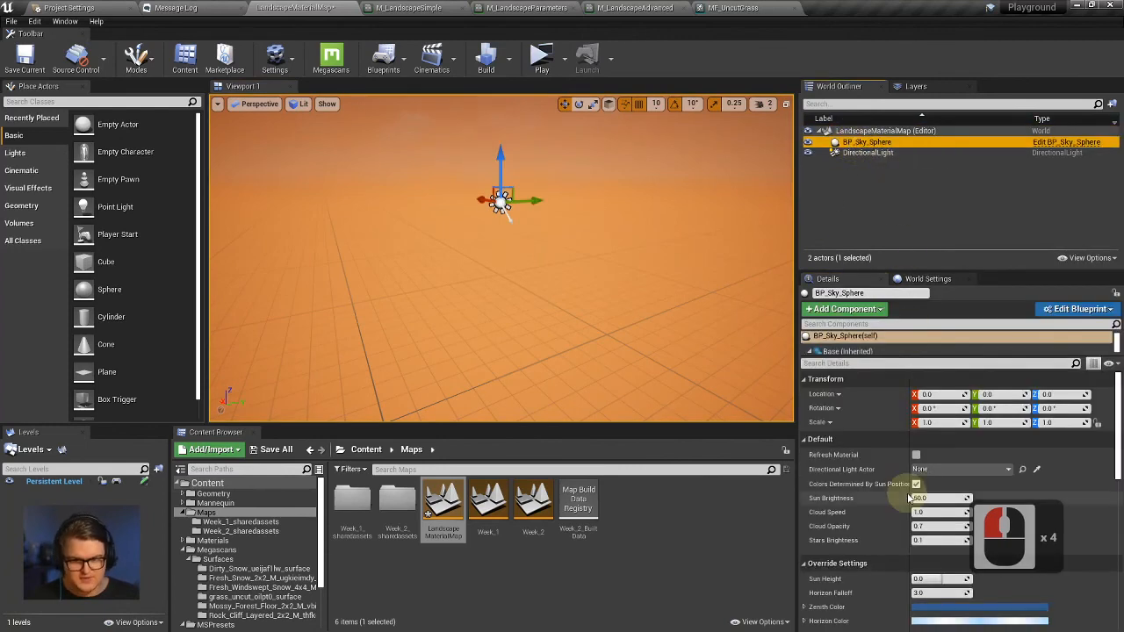
pyautogui.click(934, 473)
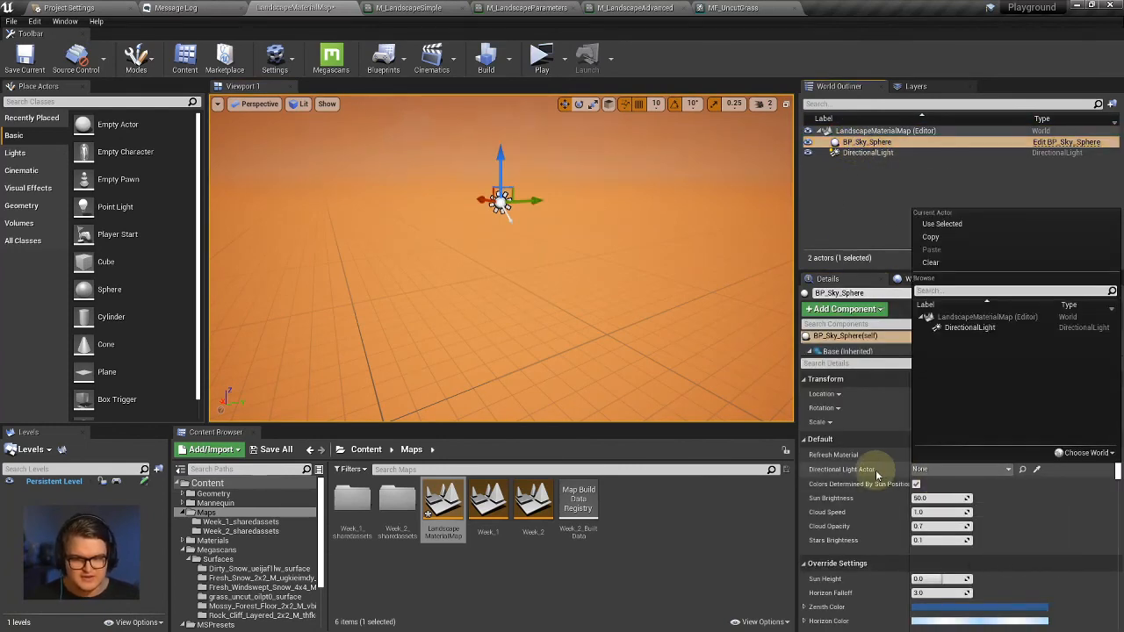
pyautogui.click(966, 329)
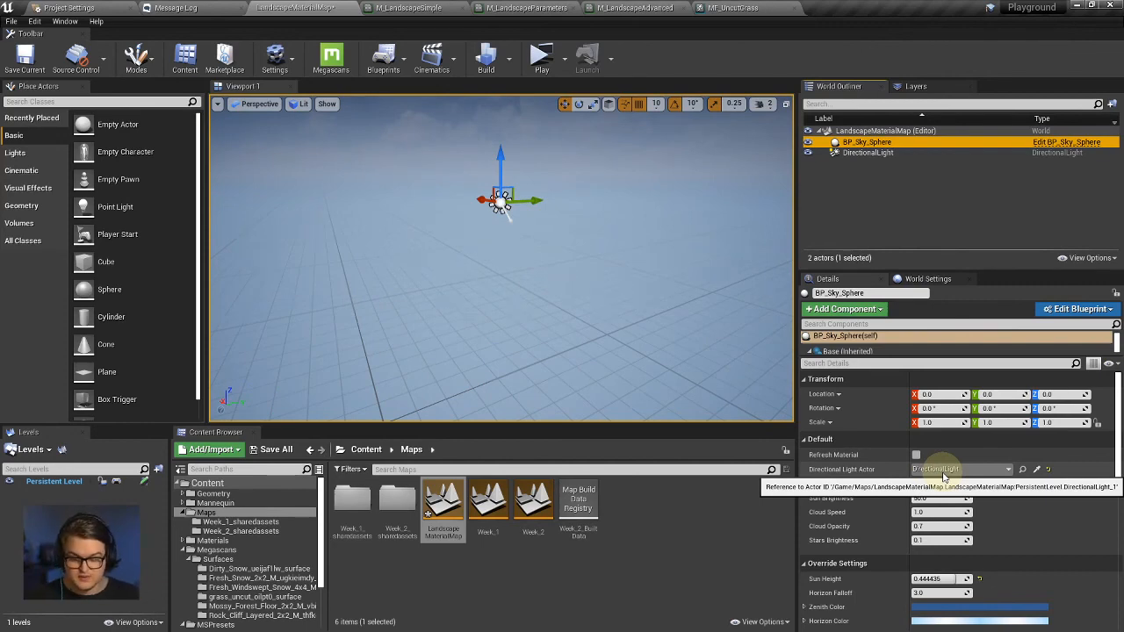
# Rotate the directional light about its Y axis to a Y rotation of about -10°.
pyautogui.click(866, 153)
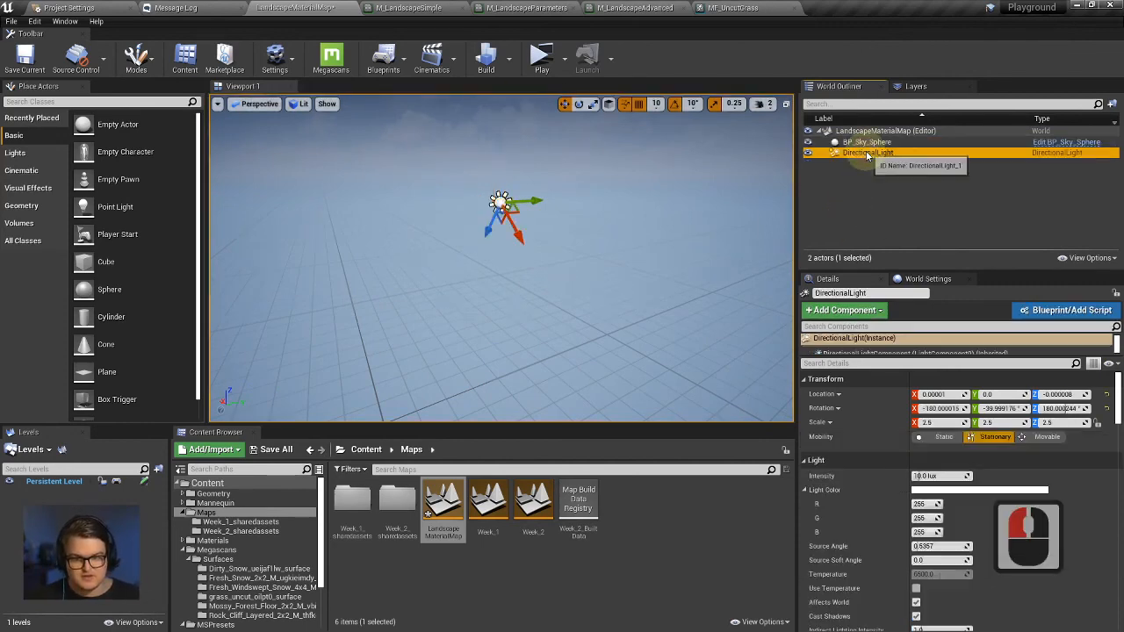
pyautogui.press('e')
pyautogui.press('r')
pyautogui.press('e')
pyautogui.click(538, 208)
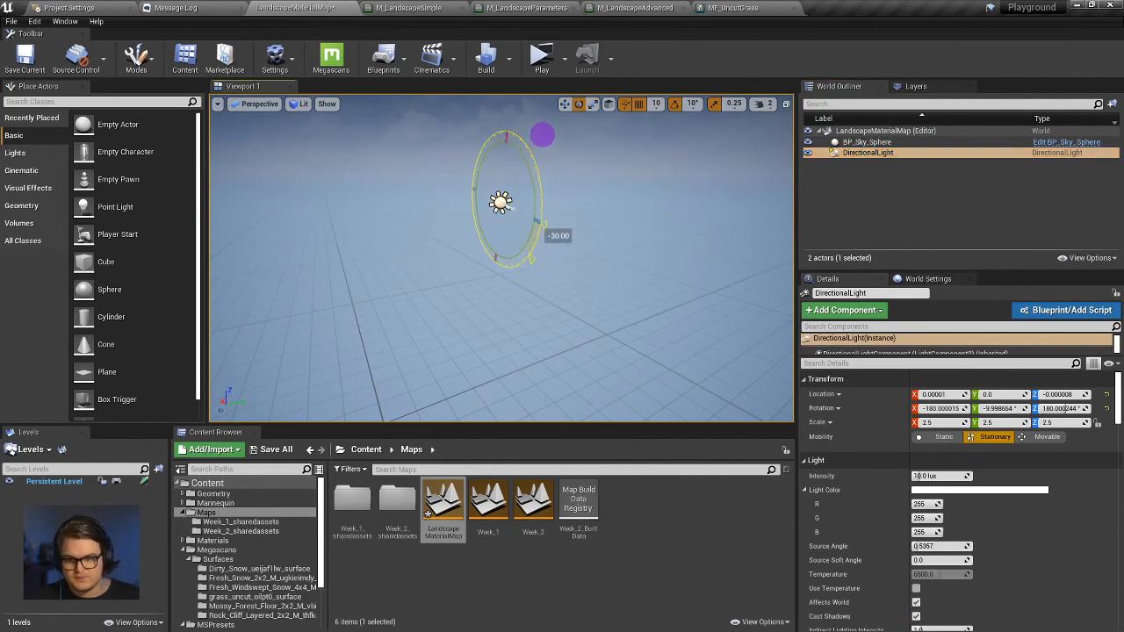
pyautogui.keyDown('alt'); pyautogui.moveTo(612, 257); pyautogui.dragTo(703, 245); pyautogui.keyUp('alt')
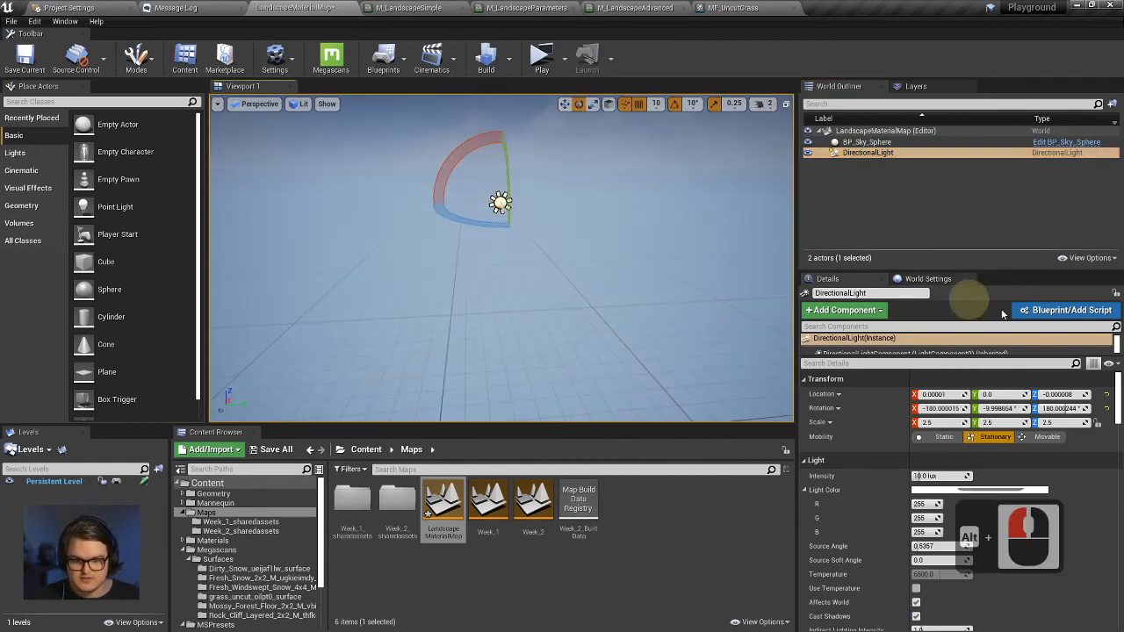
# Refresh the BP_Sky_Sphere's material for the directional light's low angle, undoing the stray actor rotation.
pyautogui.click(865, 143)
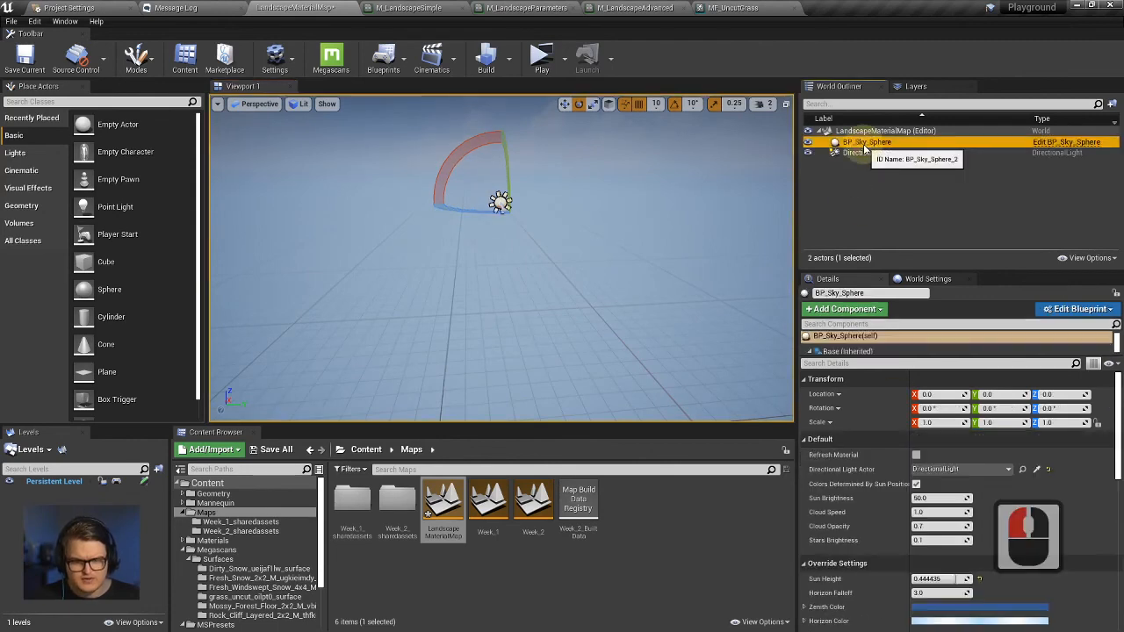
pyautogui.click(915, 455)
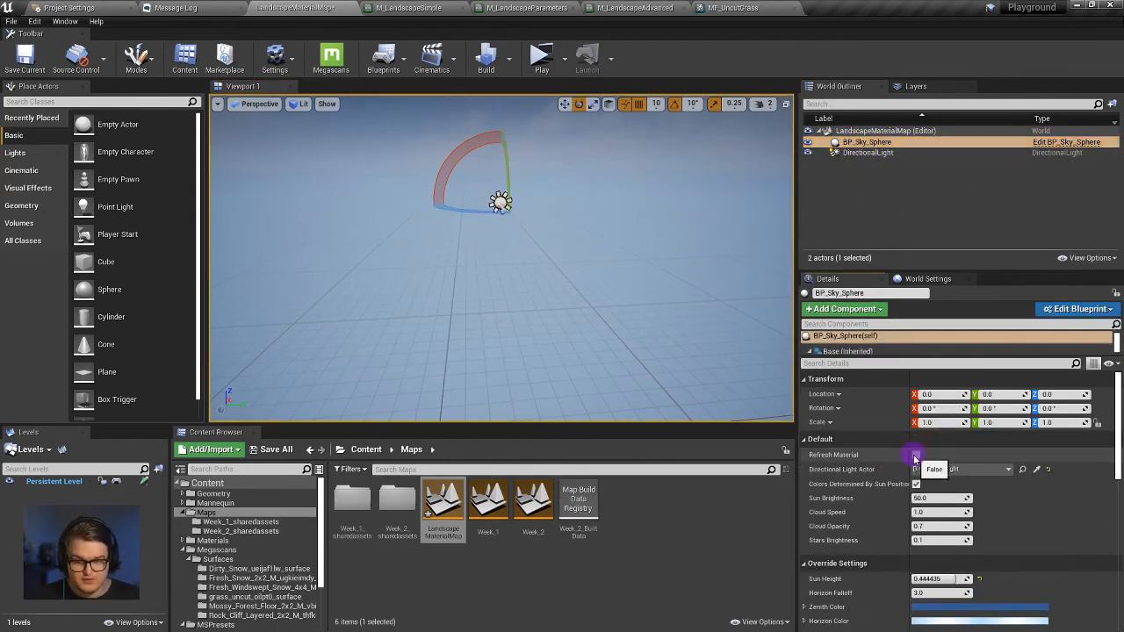
pyautogui.keyDown('alt'); pyautogui.moveTo(449, 173); pyautogui.dragTo(508, 202); pyautogui.keyUp('alt')
pyautogui.hotkey('ctrl', 'z')
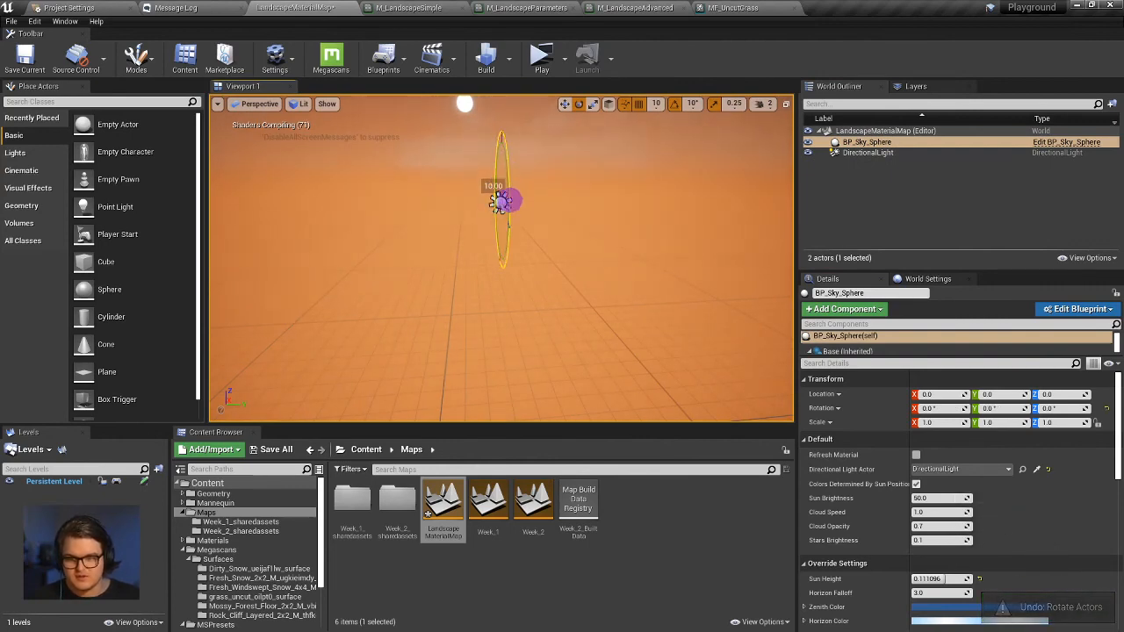
pyautogui.moveTo(514, 158); pyautogui.dragTo(510, 160)
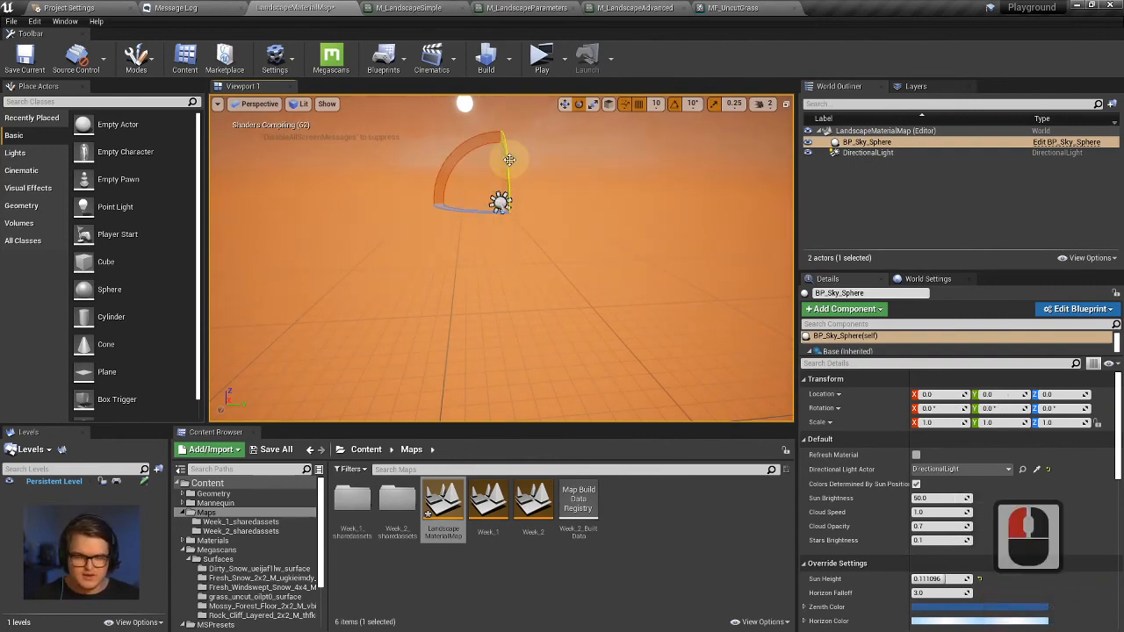
pyautogui.click(916, 455)
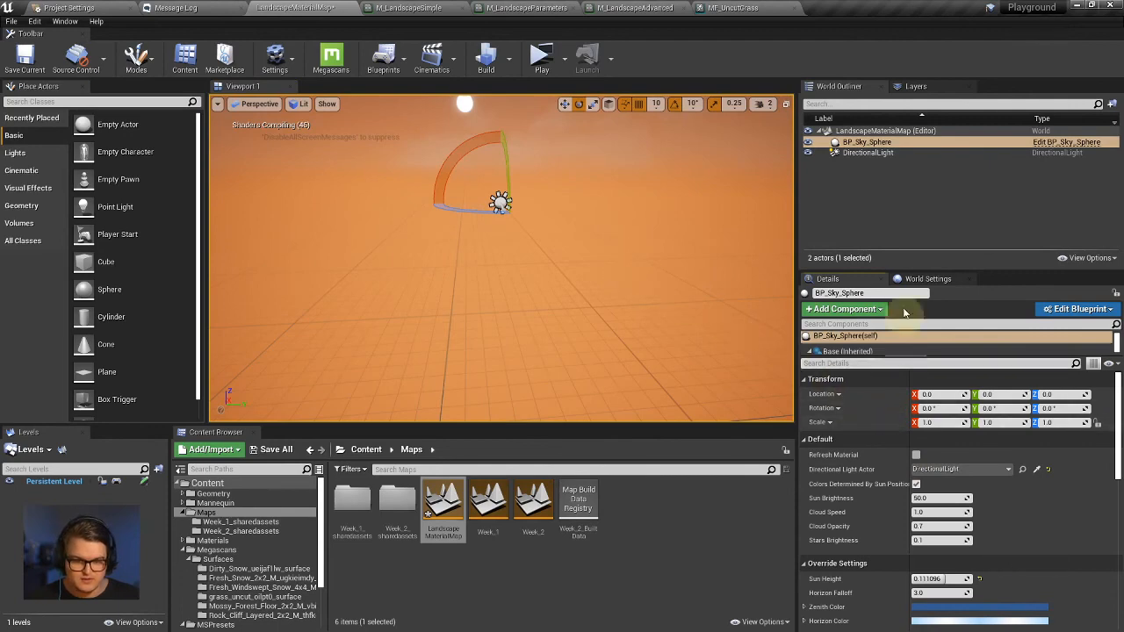
# Rotate the directional light about its Y axis to a Y rotation of about -70°.
pyautogui.click(821, 154)
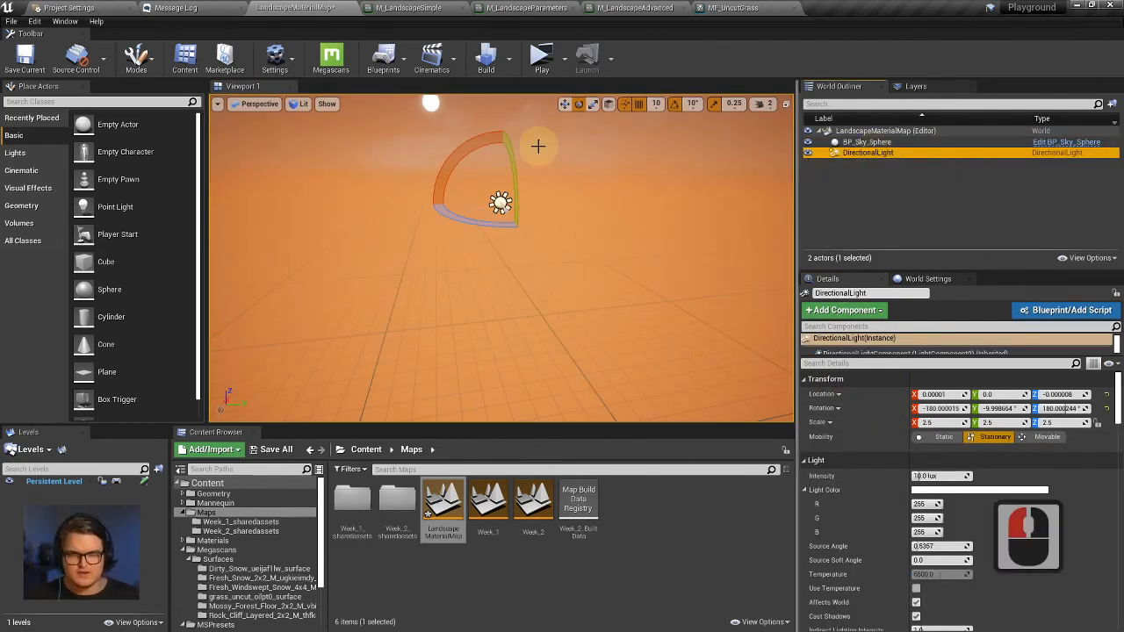
pyautogui.keyDown('alt'); pyautogui.moveTo(537, 146); pyautogui.dragTo(568, 346); pyautogui.keyUp('alt')
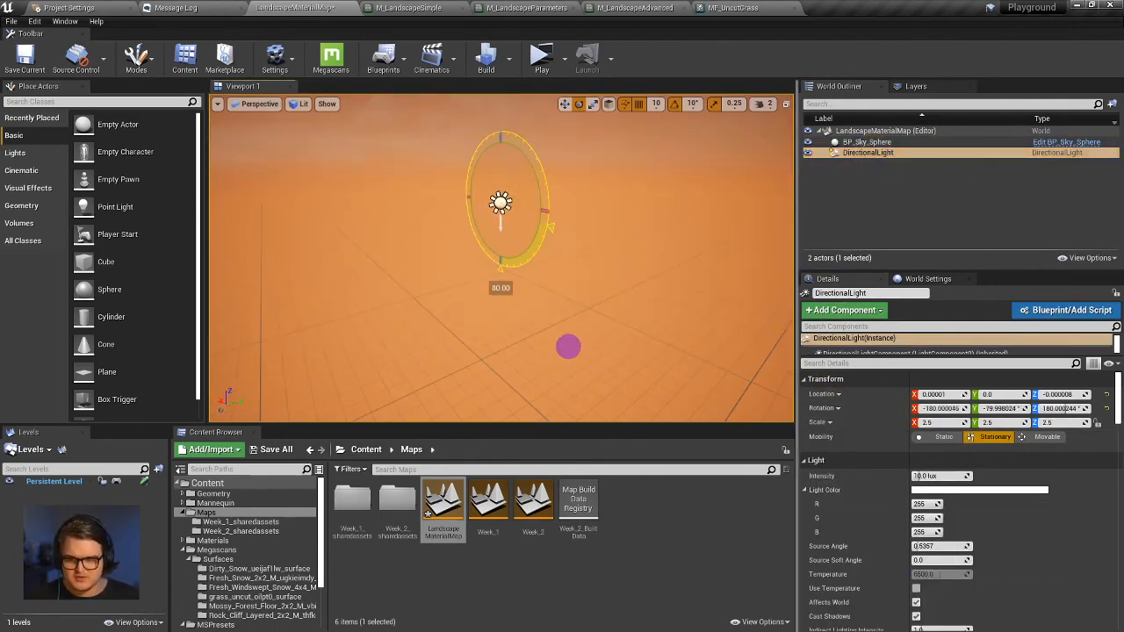
pyautogui.moveTo(589, 297); pyautogui.dragTo(589, 296)
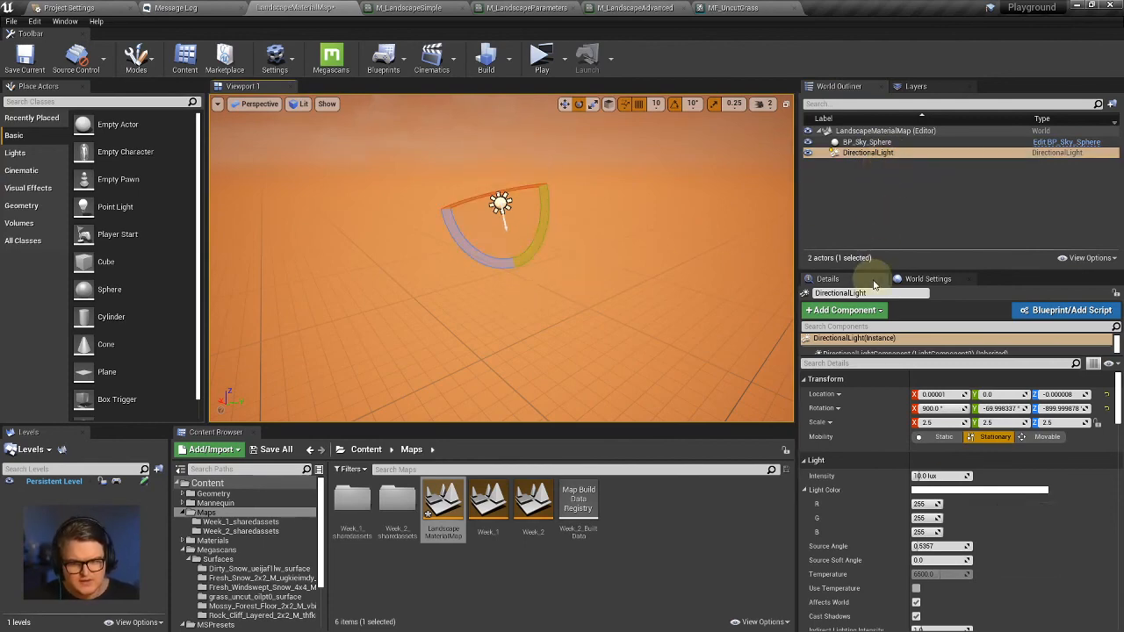
# Refresh the BP_Sky_Sphere's material to match the steeper light angle and check the sky.
pyautogui.click(874, 143)
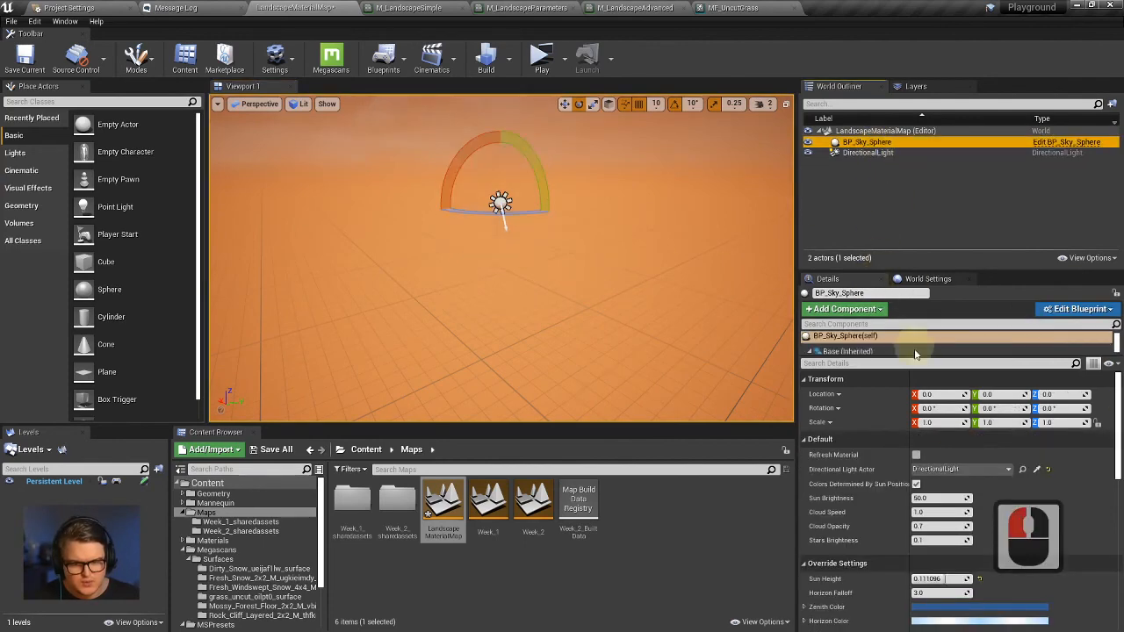
pyautogui.click(916, 455)
pyautogui.keyDown('alt'); pyautogui.moveTo(430, 40); pyautogui.dragTo(604, 143); pyautogui.keyUp('alt')
pyautogui.keyDown('alt'); pyautogui.moveTo(594, 242); pyautogui.dragTo(568, 213); pyautogui.keyUp('alt')
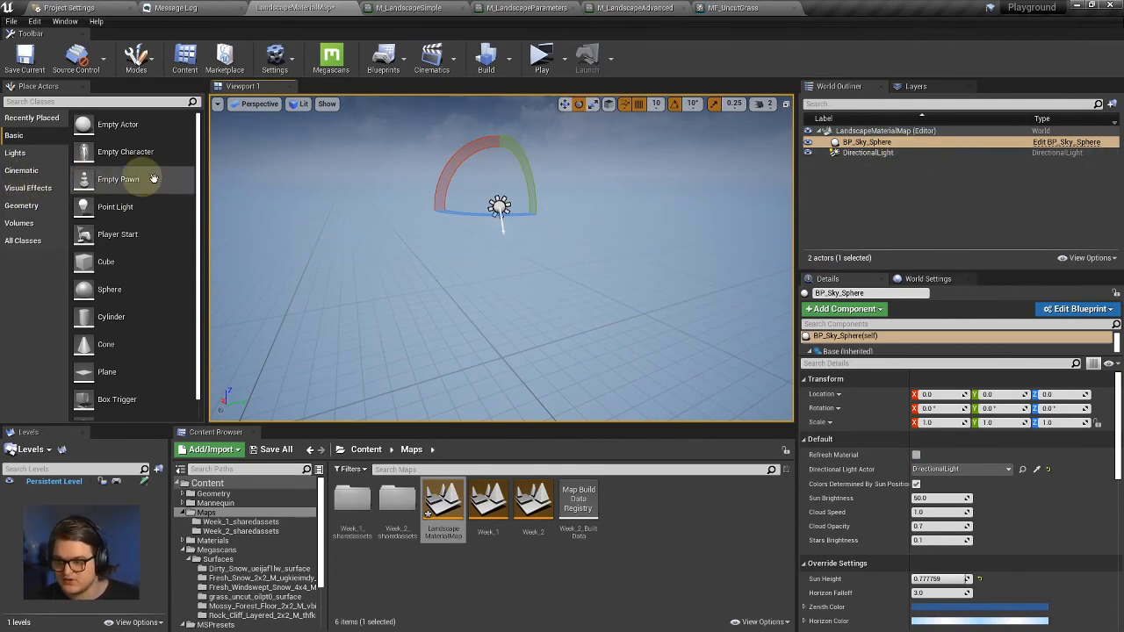
# Switch the editor to Landscape mode.
pyautogui.click(173, 103)
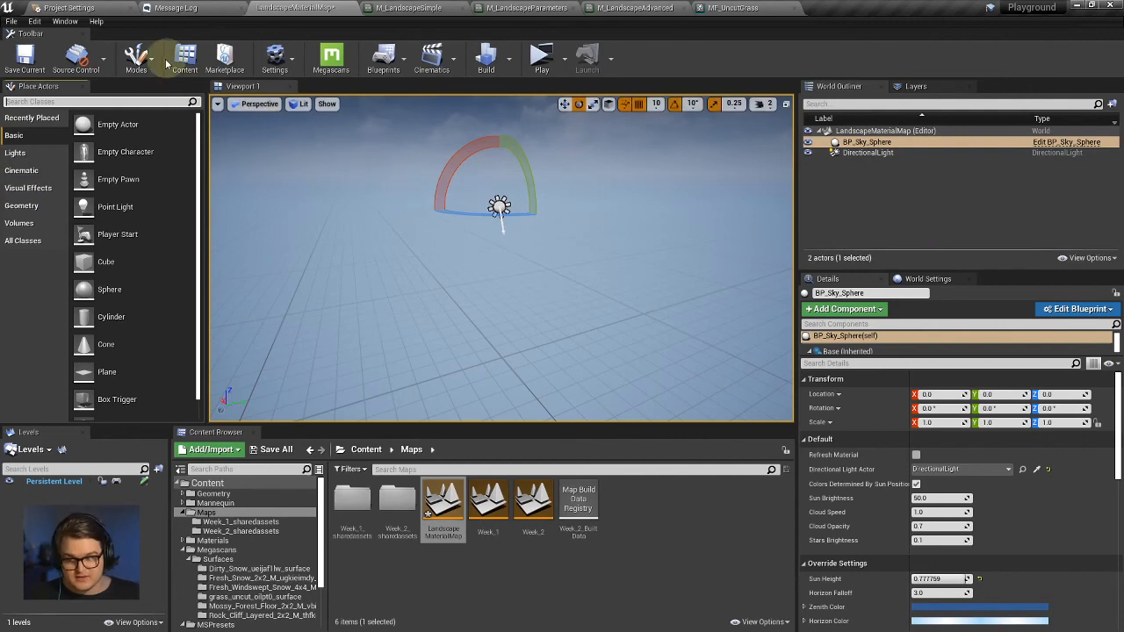
pyautogui.click(138, 55)
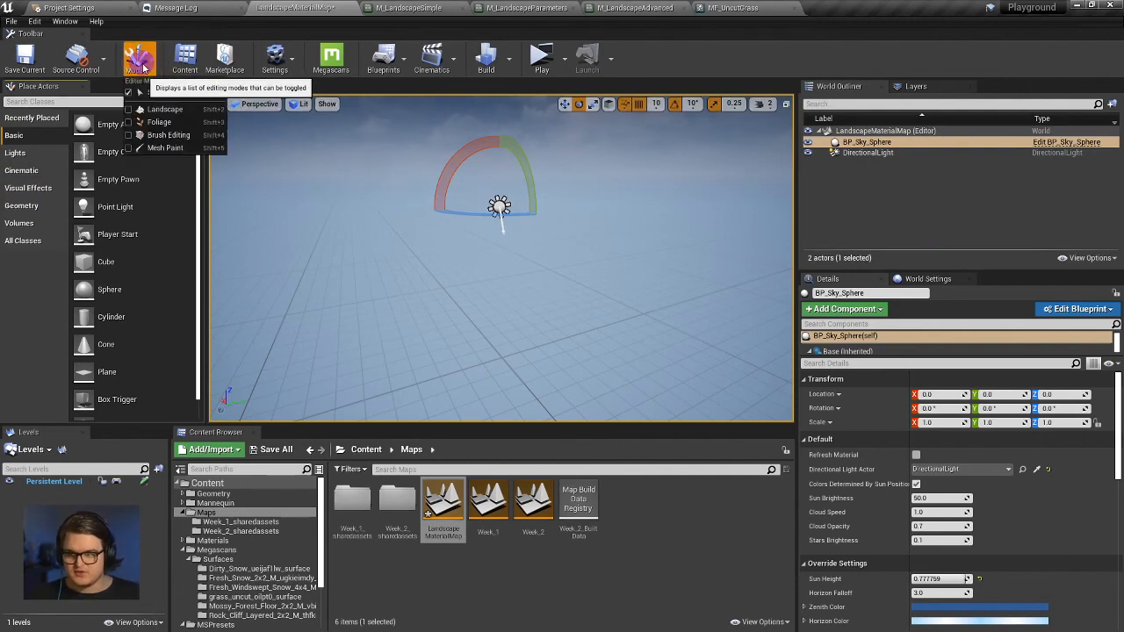
pyautogui.click(163, 109)
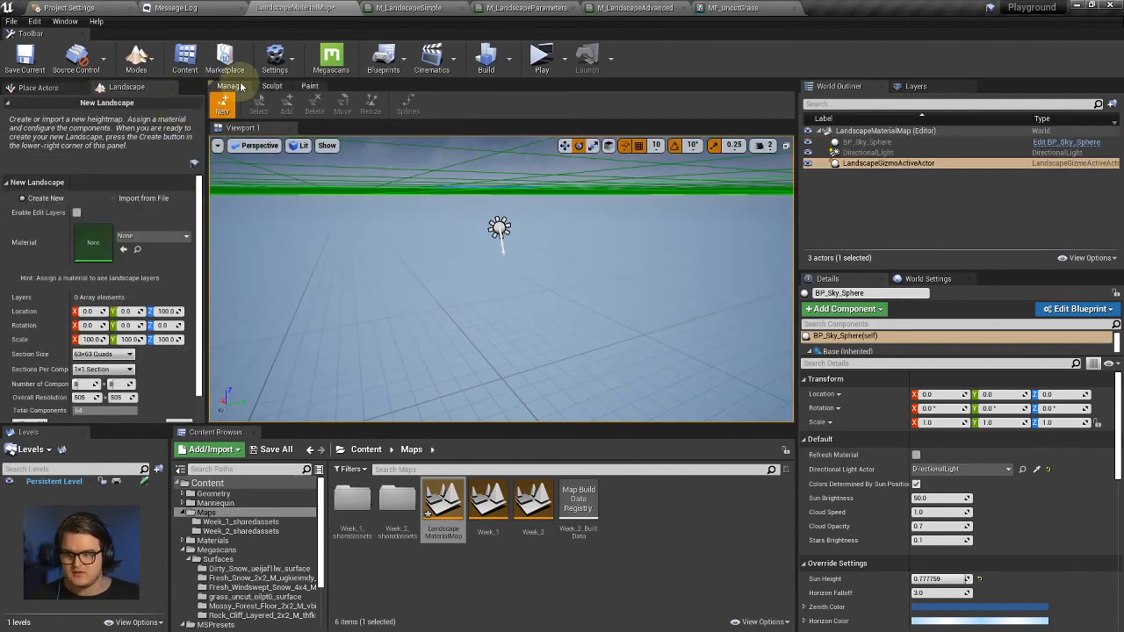
# Look through the Sculpt and Paint landscape toolsets and return to the Manage toolset.
pyautogui.click(230, 86)
pyautogui.click(273, 86)
pyautogui.click(311, 86)
pyautogui.click(273, 86)
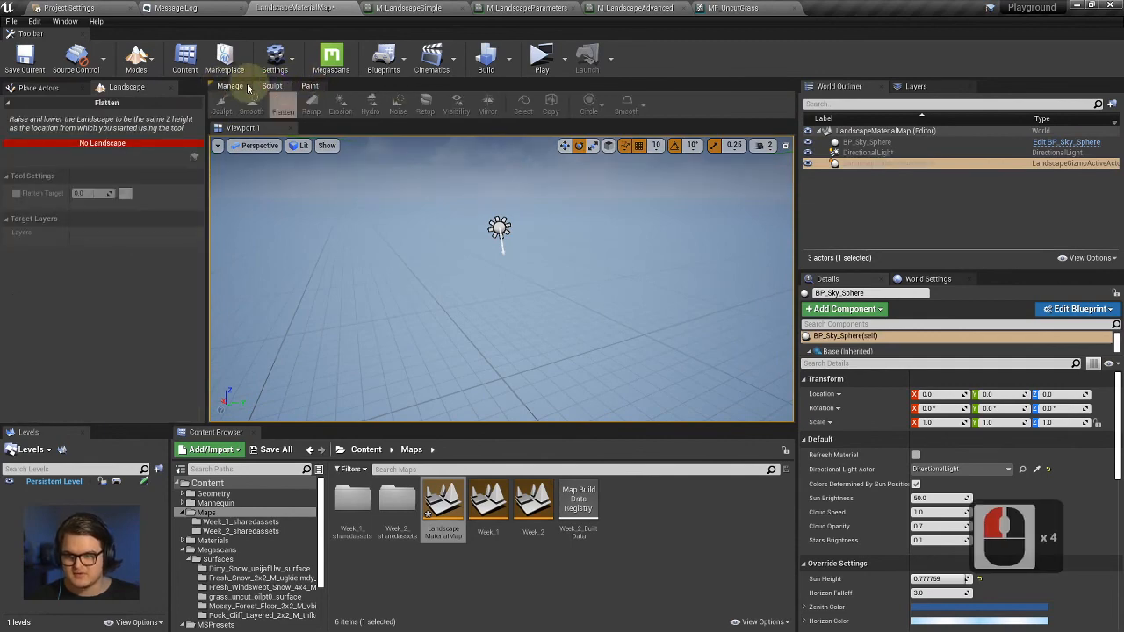
pyautogui.click(230, 86)
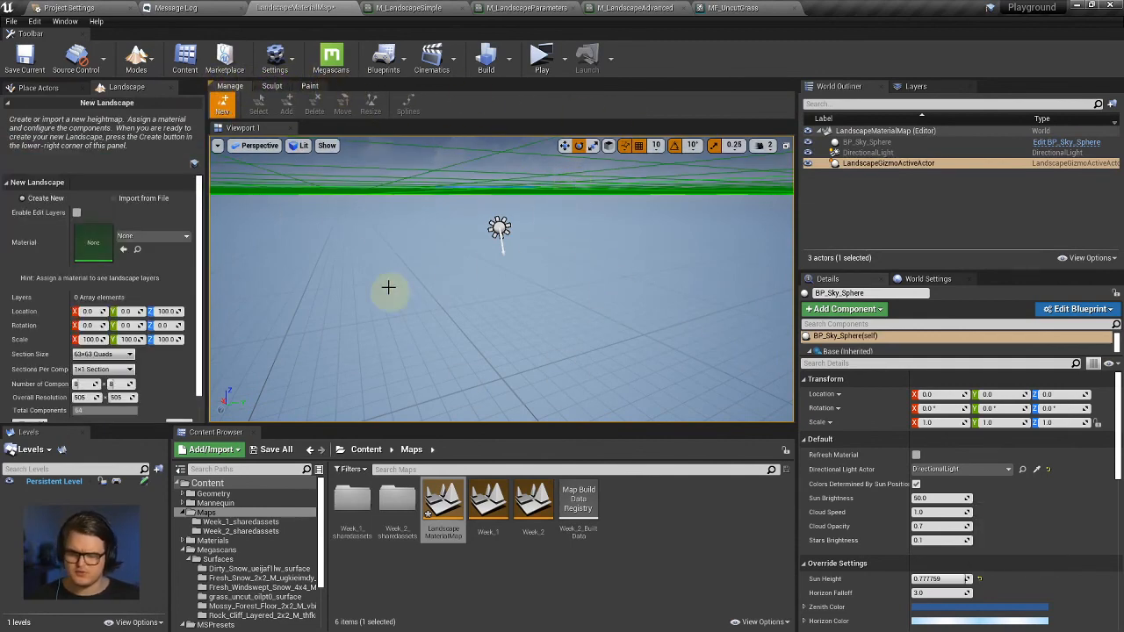
pyautogui.click(234, 87)
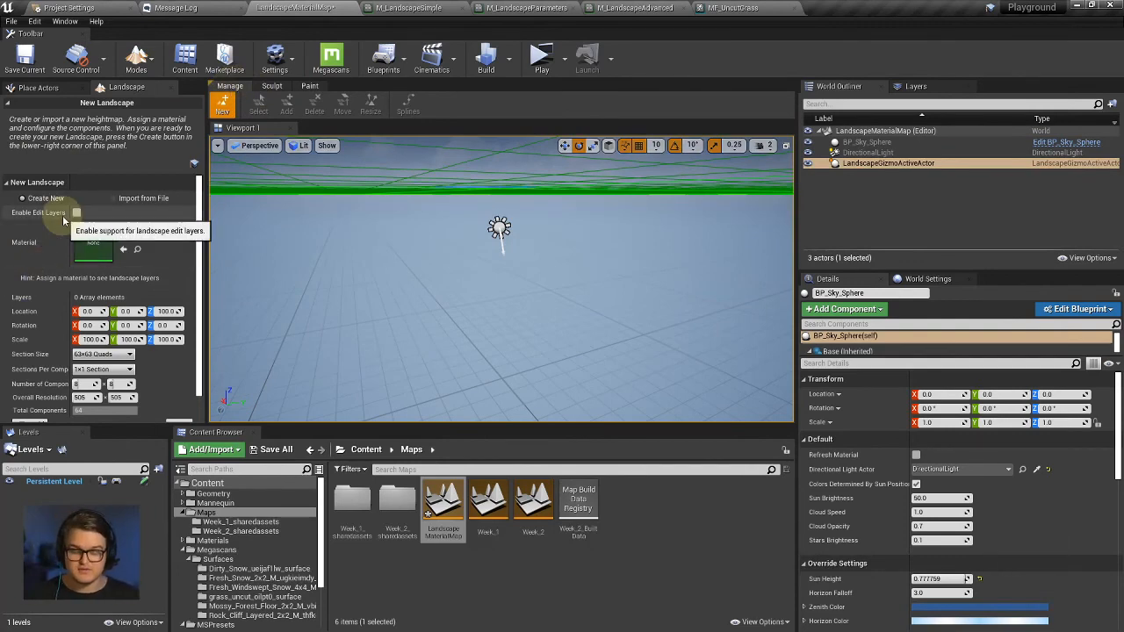
# Examine the New Landscape settings and the green preview grid from several viewpoints.
pyautogui.scroll(-1, 79, 229)
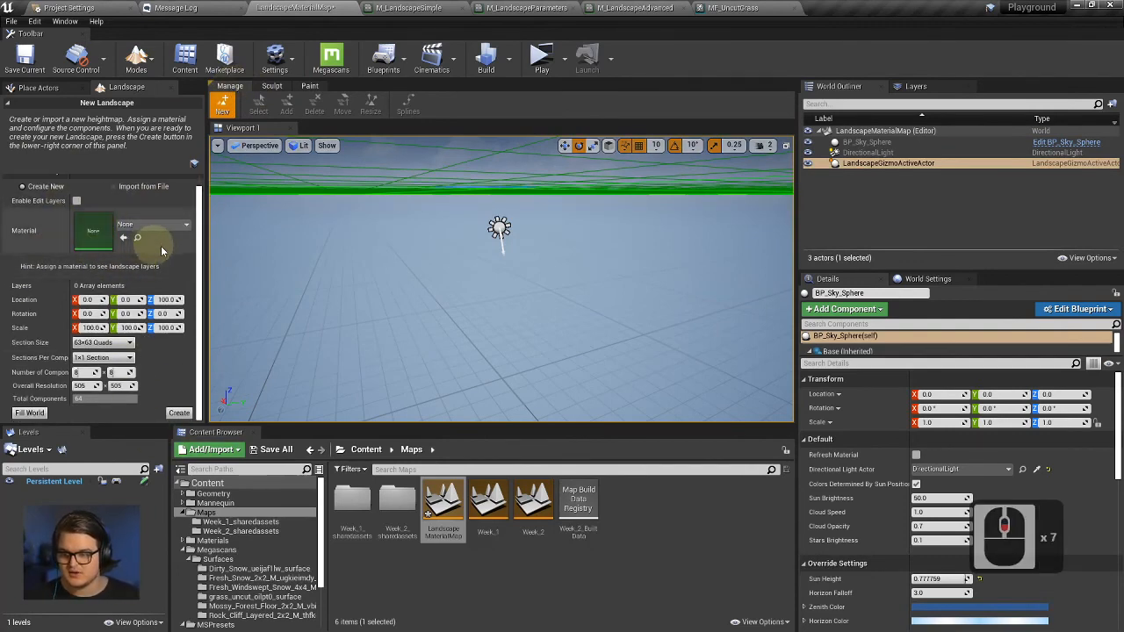
pyautogui.scroll(-7, 527, 201)
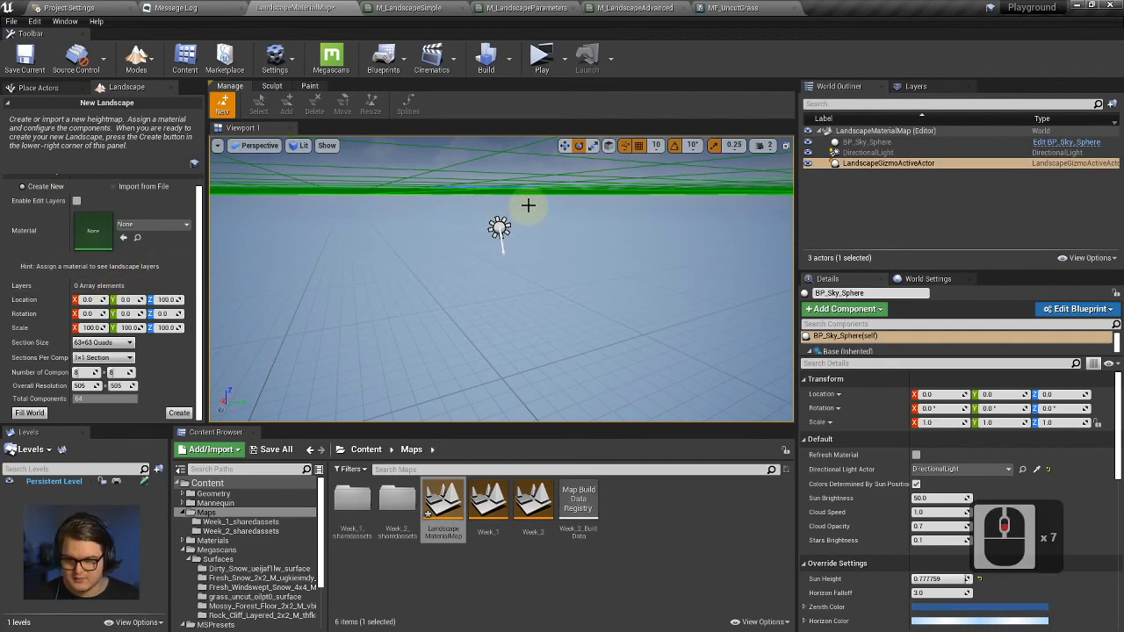
pyautogui.scroll(-20, 528, 214)
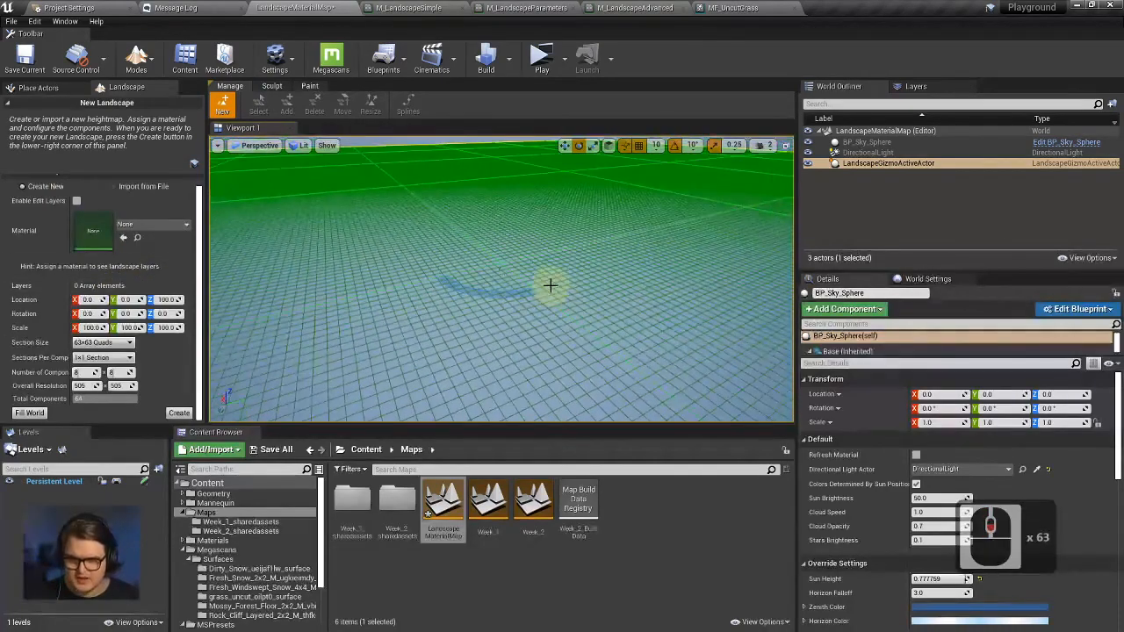
pyautogui.moveTo(681, 243); pyautogui.dragTo(539, 283, button='right')
pyautogui.press('w')
pyautogui.press('q')
pyautogui.press('e')
pyautogui.press('q')
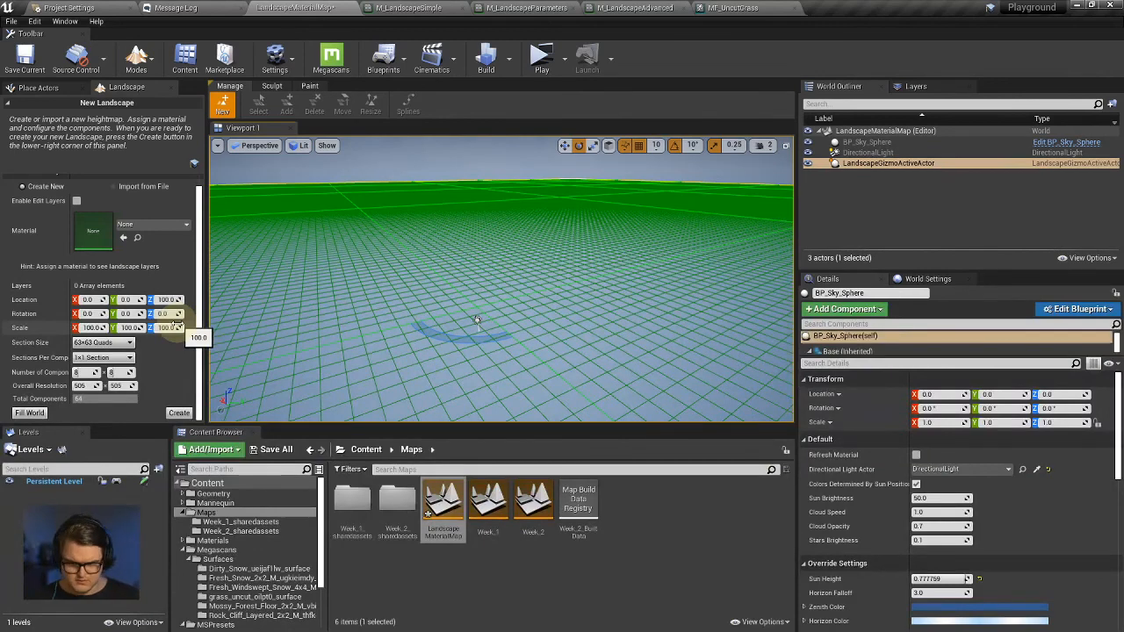
pyautogui.moveTo(558, 313); pyautogui.dragTo(541, 309, button='right')
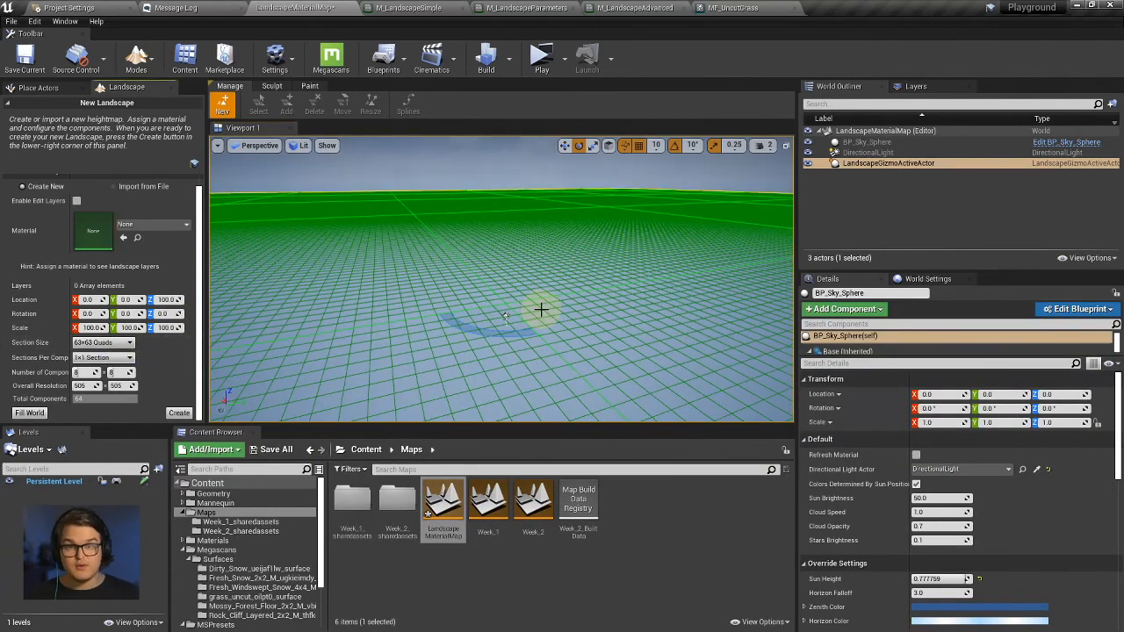
# Set the new landscape's Z location to 0.
pyautogui.click(167, 300)
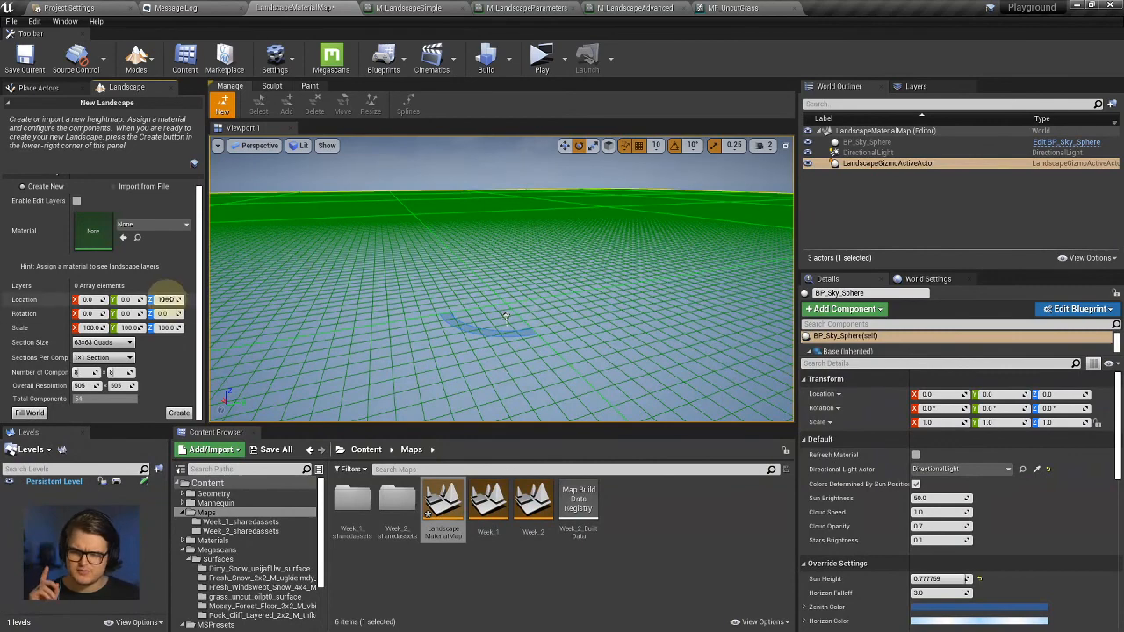
pyautogui.click(49, 302)
pyautogui.click(151, 302)
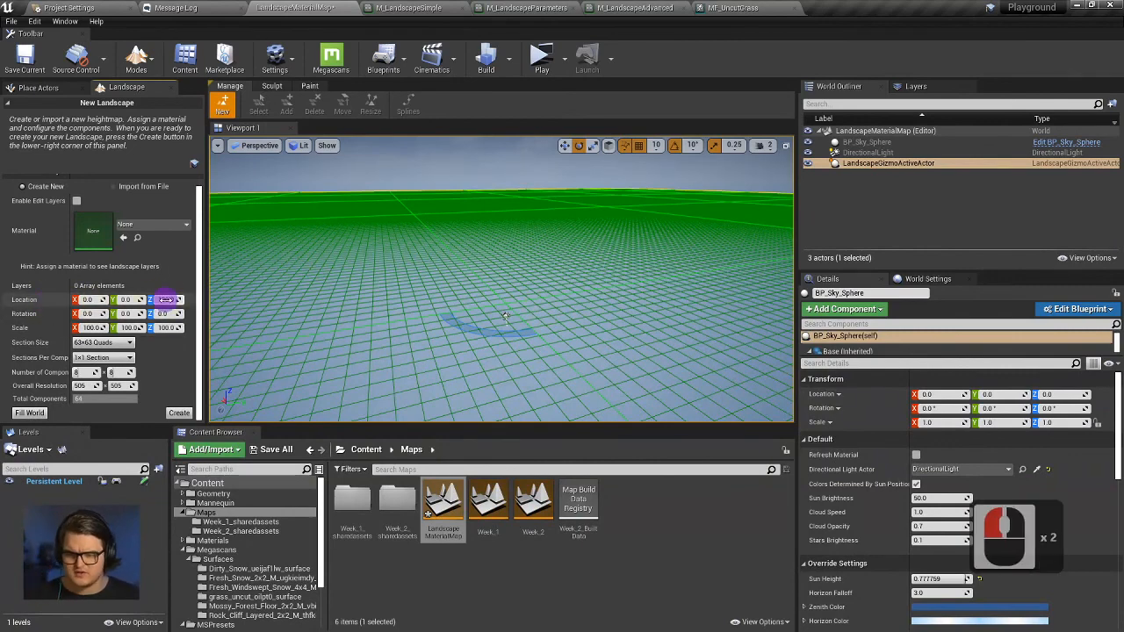
pyautogui.write('0')
pyautogui.press('Return')
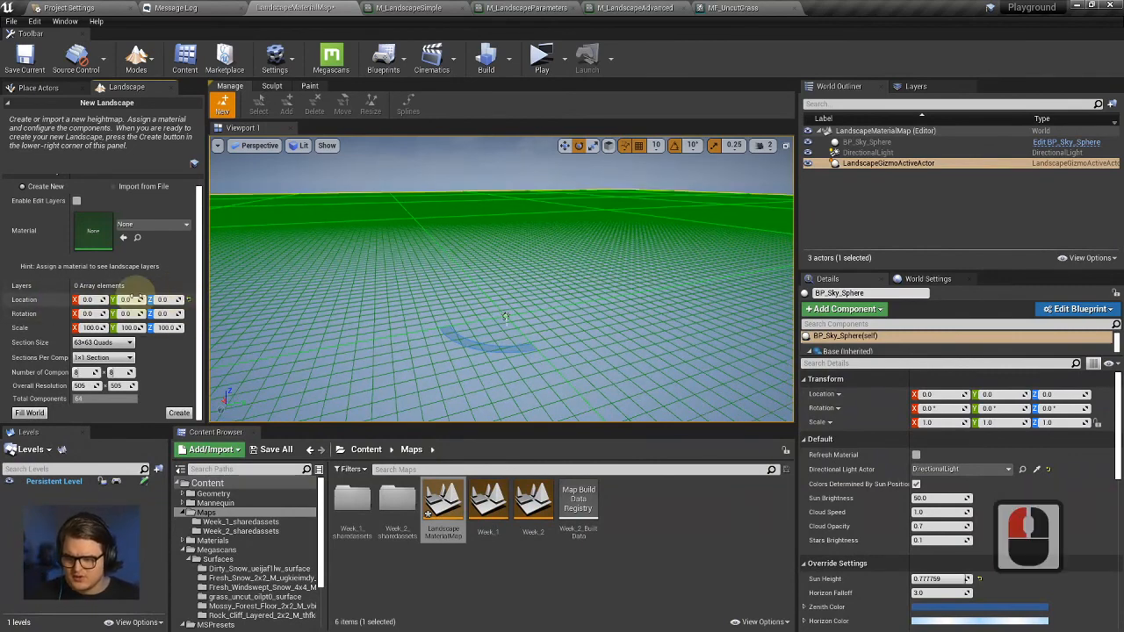
pyautogui.doubleClick(162, 299)
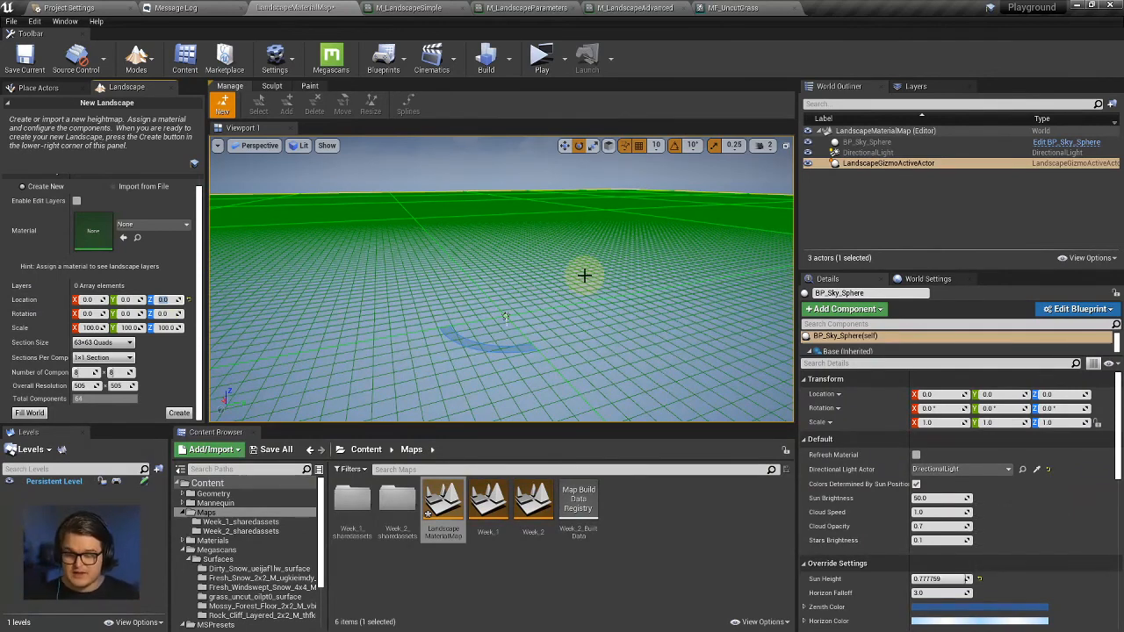
# Look at the Section Size setting and examine the section divisions on the landscape preview grid.
pyautogui.click(54, 335)
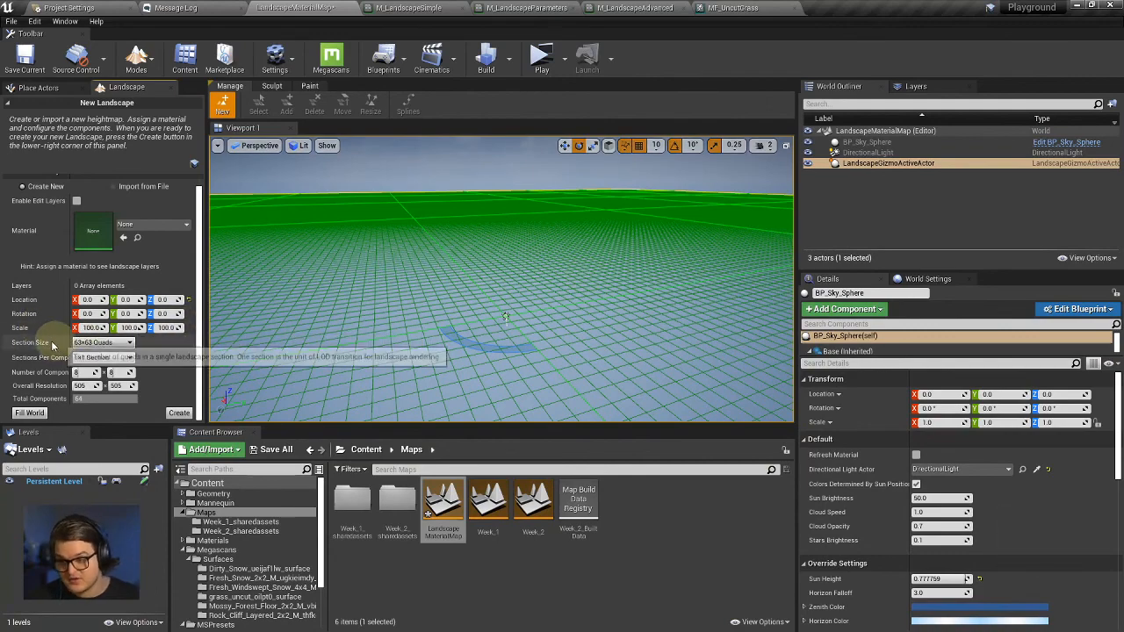
pyautogui.click(85, 348)
pyautogui.click(86, 349)
pyautogui.moveTo(562, 381); pyautogui.dragTo(681, 326)
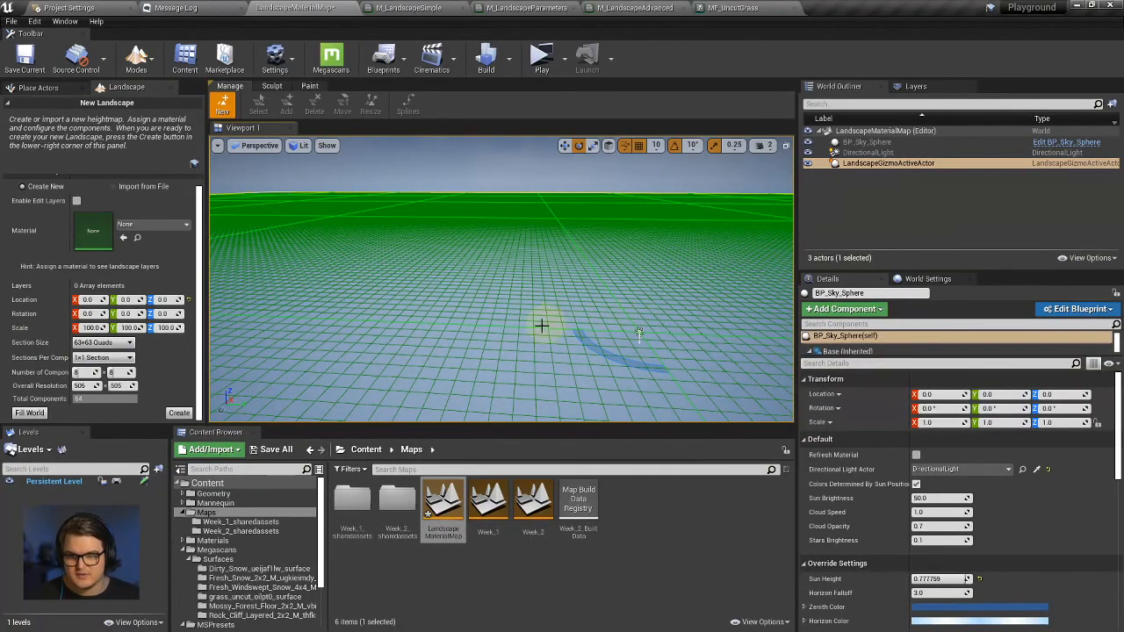
pyautogui.moveTo(740, 299); pyautogui.dragTo(553, 230)
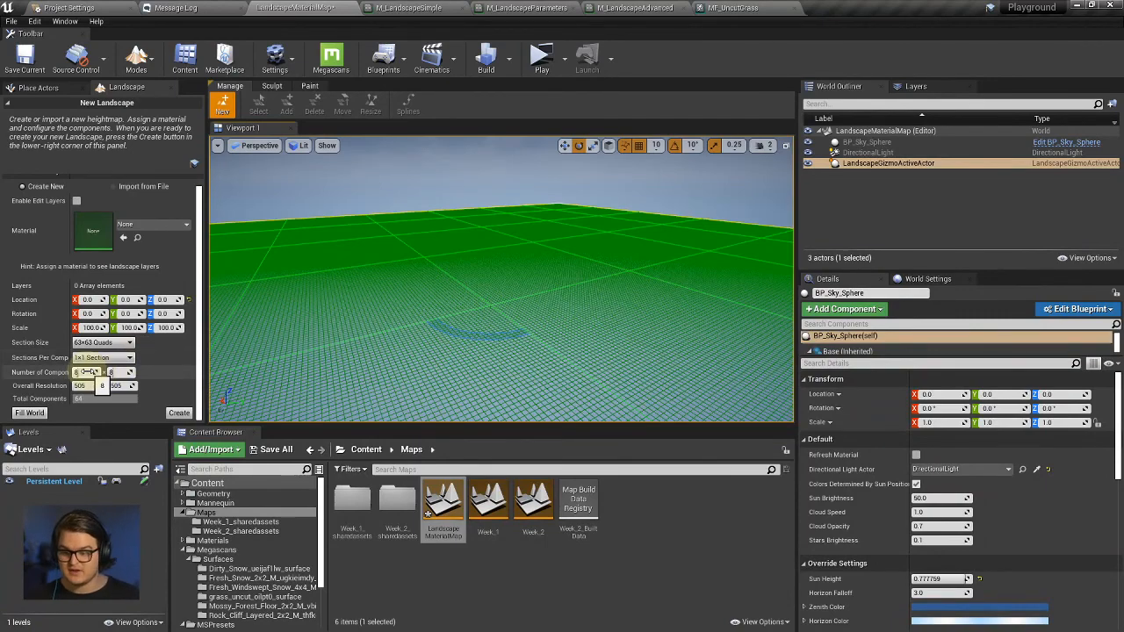
# Try the new landscape at 12 x 8 components, inspect its preview, and restore the count to 8 x 8.
pyautogui.moveTo(92, 372); pyautogui.dragTo(167, 370)
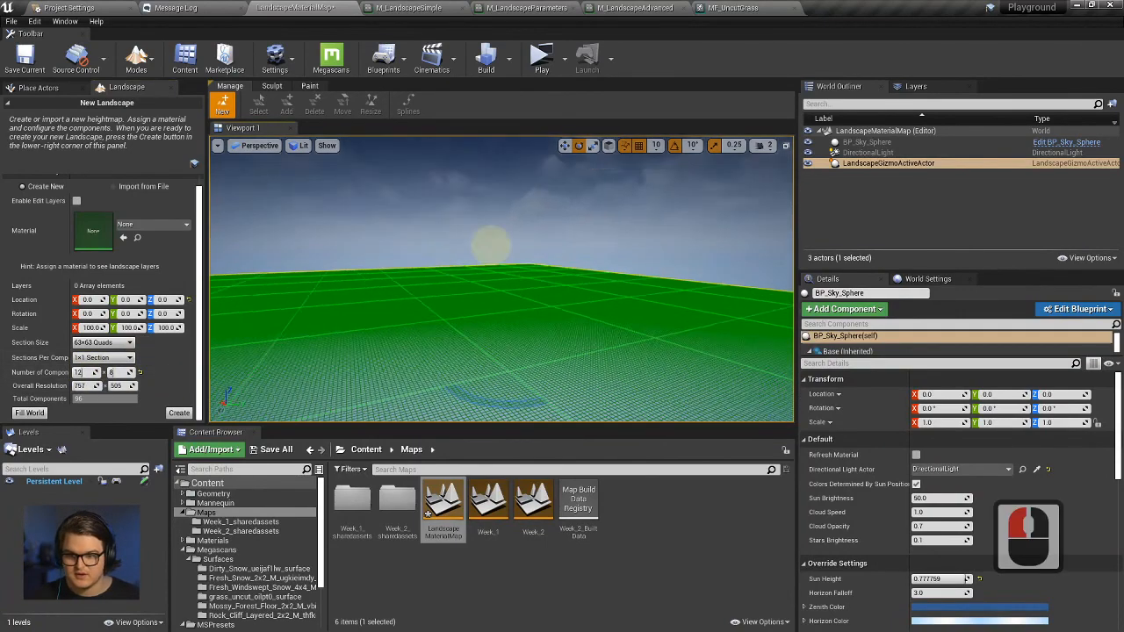
pyautogui.moveTo(501, 281); pyautogui.dragTo(527, 281, button='right')
pyautogui.click(85, 373)
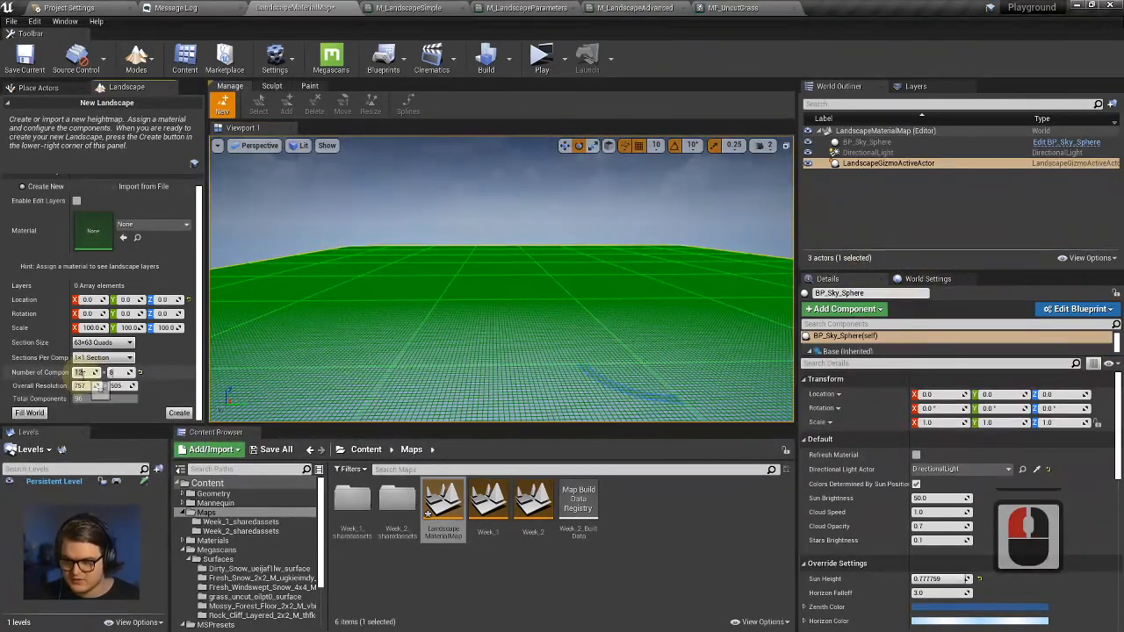
pyautogui.moveTo(326, 343); pyautogui.dragTo(580, 325, button='right')
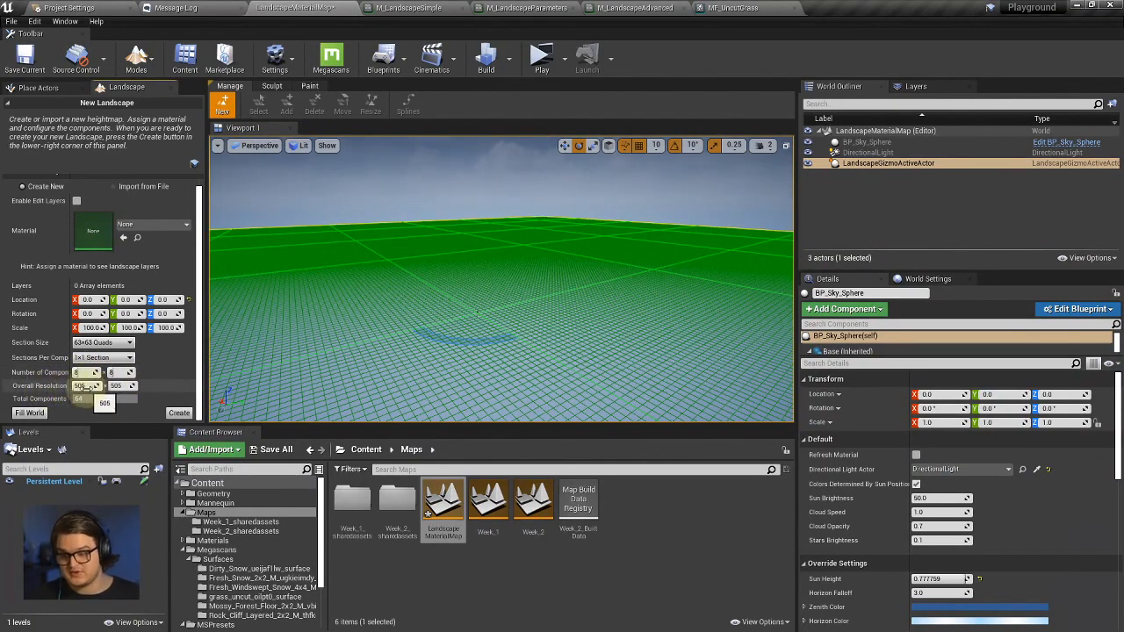
pyautogui.moveTo(84, 372)
pyautogui.mouseDown()
pyautogui.moveTo(110, 373)
pyautogui.moveTo(83, 373)
pyautogui.mouseUp()
pyautogui.moveTo(78, 387); pyautogui.dragTo(178, 371)
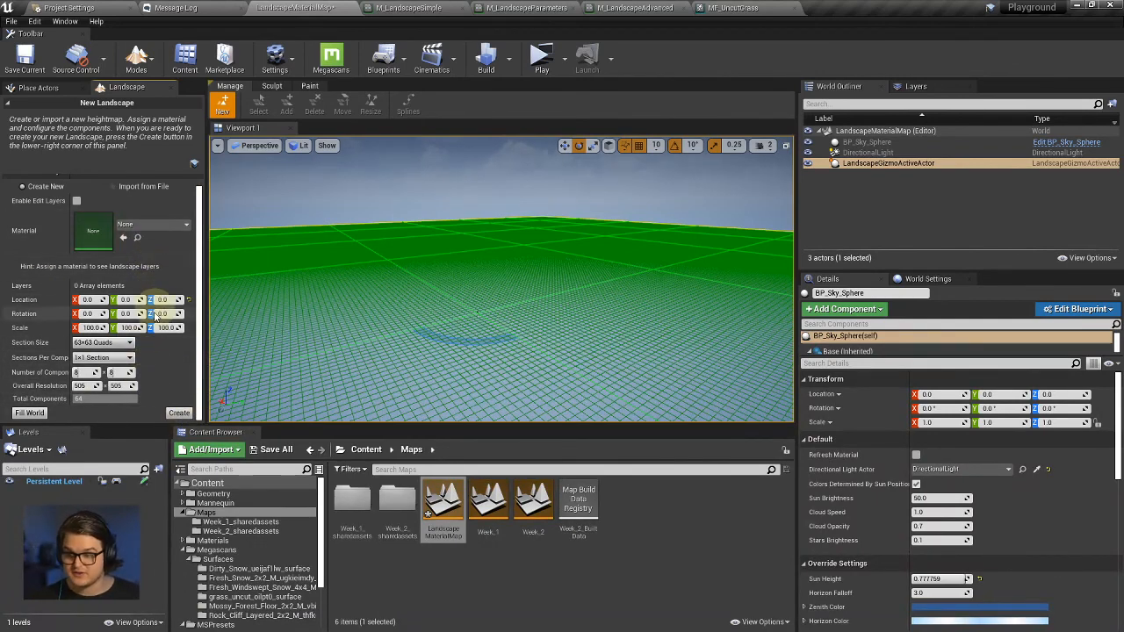
# Create the landscape with the configured settings and return the editor to Select mode.
pyautogui.click(180, 412)
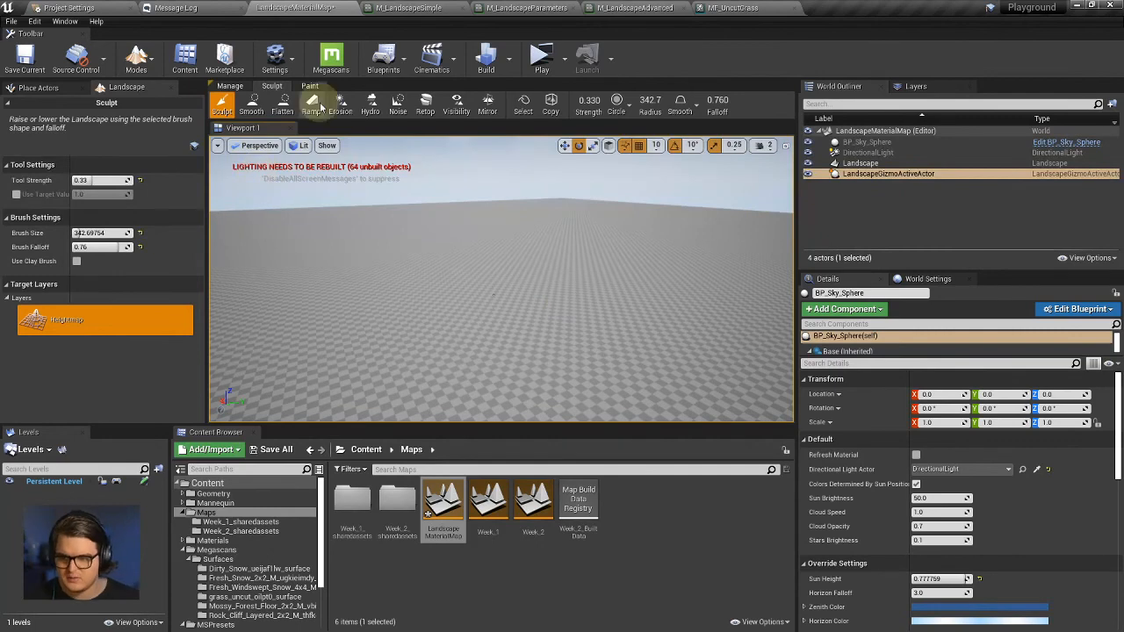
pyautogui.click(154, 62)
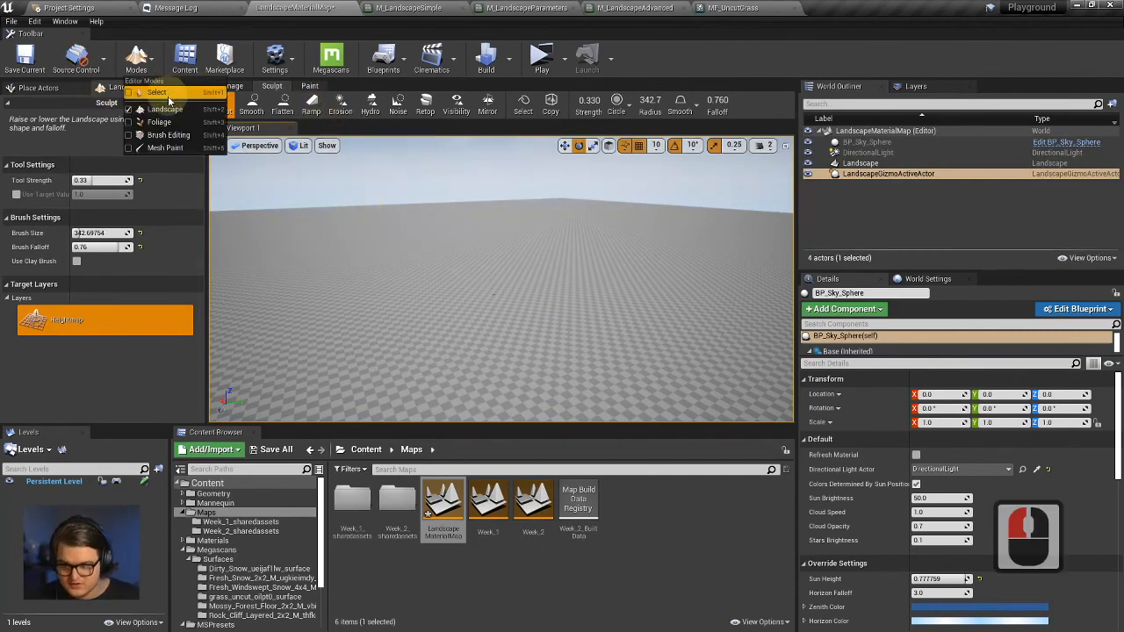
pyautogui.click(159, 95)
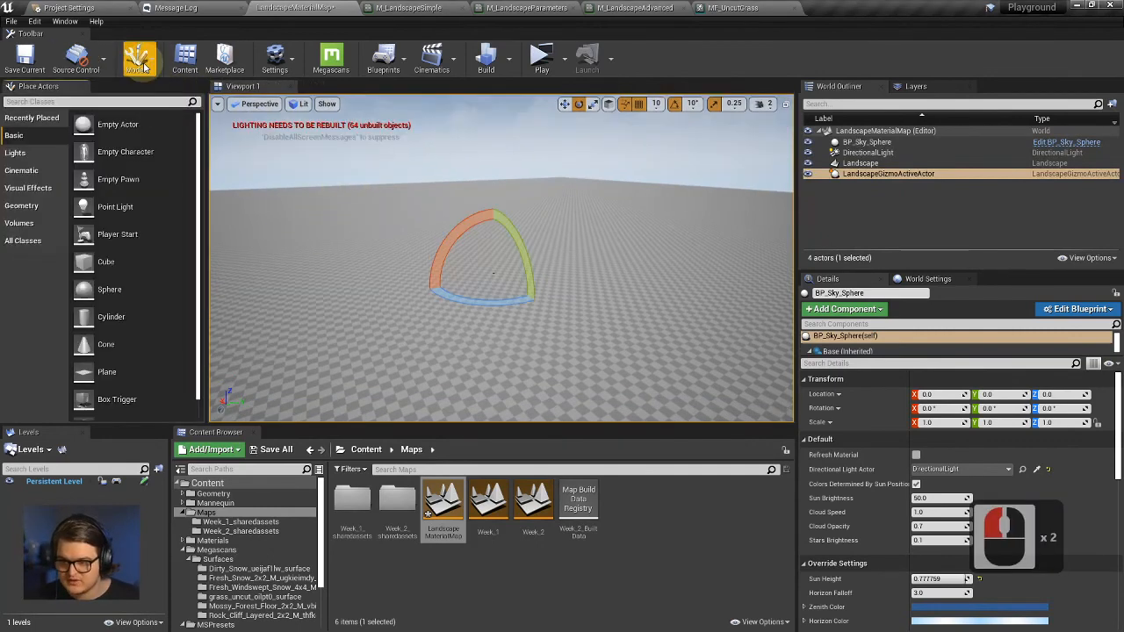
# Set the directional light's mobility to Movable.
pyautogui.click(868, 152)
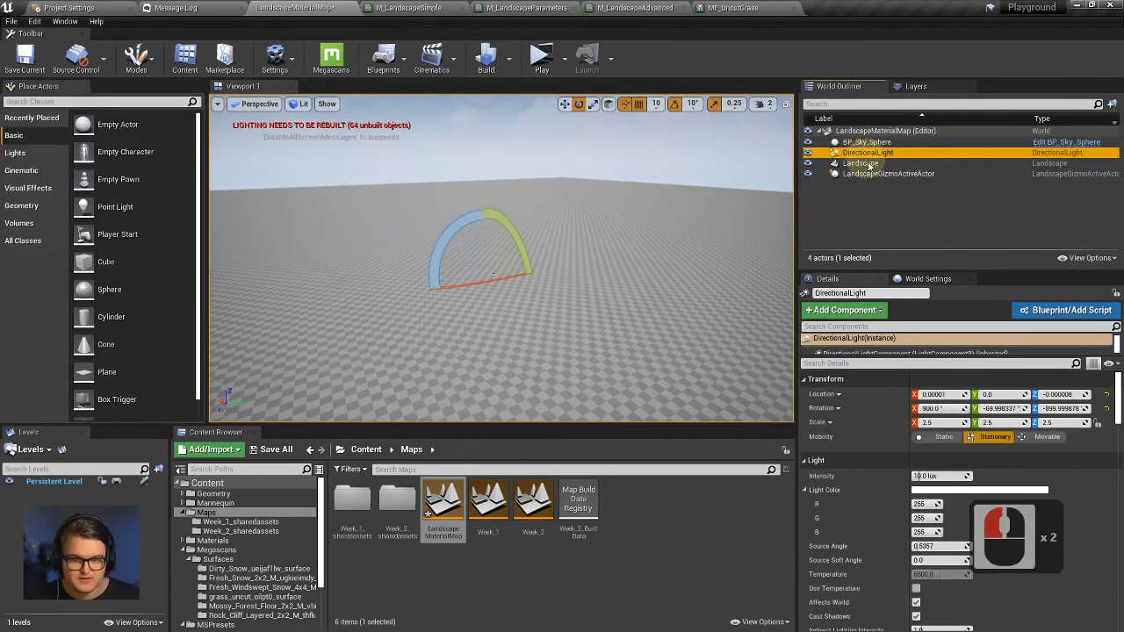
pyautogui.click(1045, 436)
pyautogui.moveTo(579, 235); pyautogui.dragTo(427, 189, button='right')
pyautogui.press('w')
# Switch the editor to Landscape mode, select the Landscape actor and bring its Landscape Material setting into view.
pyautogui.click(136, 57)
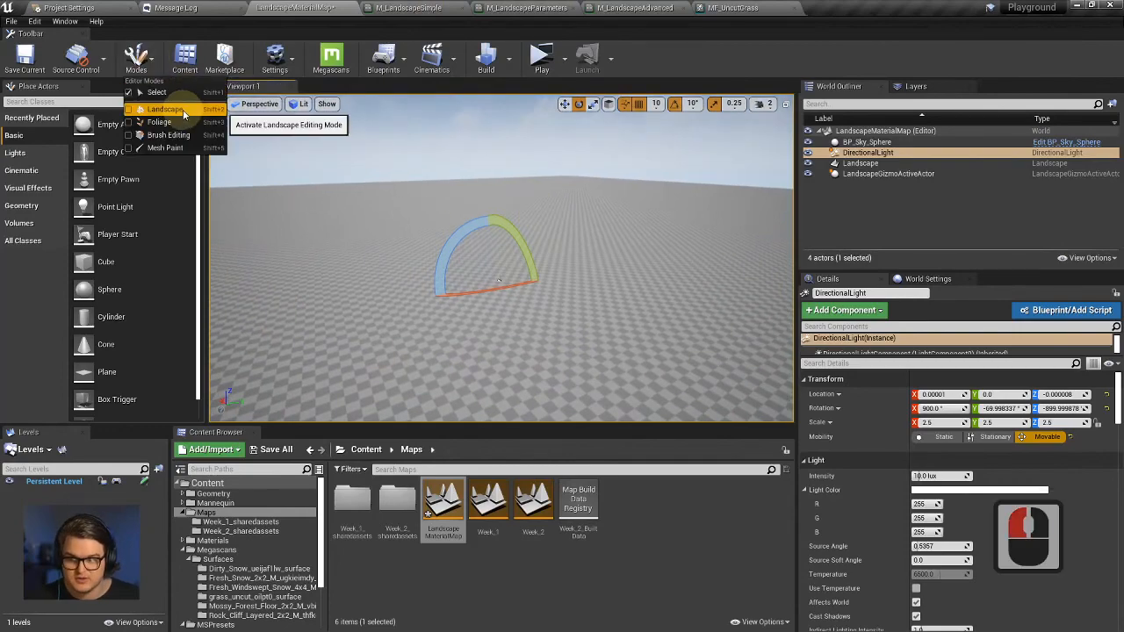
pyautogui.click(180, 110)
pyautogui.moveTo(472, 253); pyautogui.dragTo(497, 235, button='right')
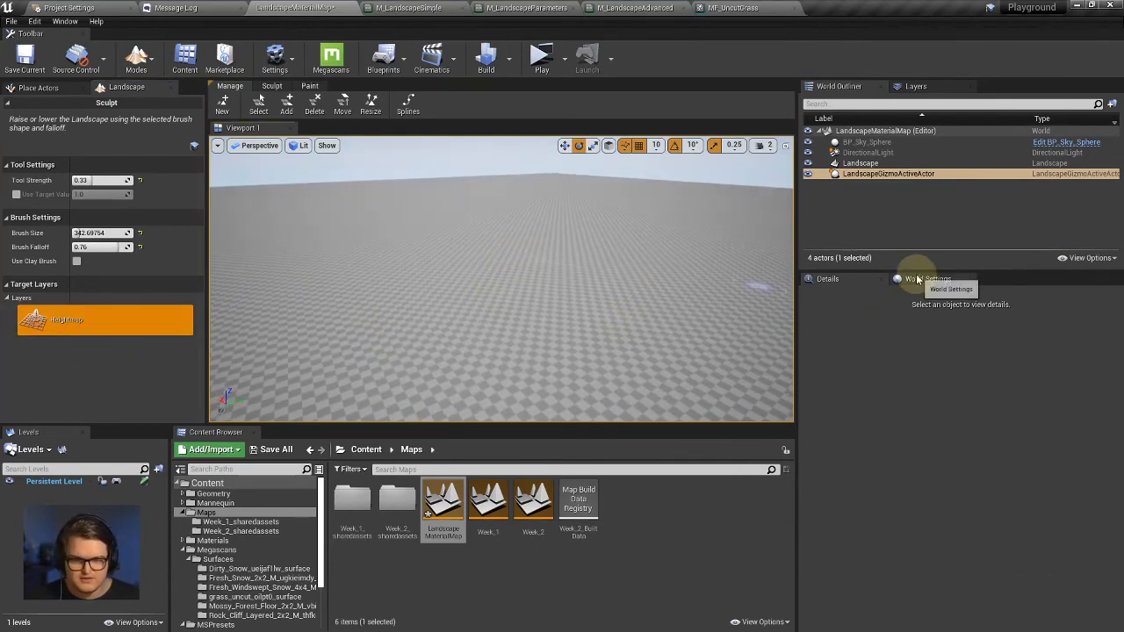
pyautogui.click(861, 163)
pyautogui.scroll(-12, 940, 391)
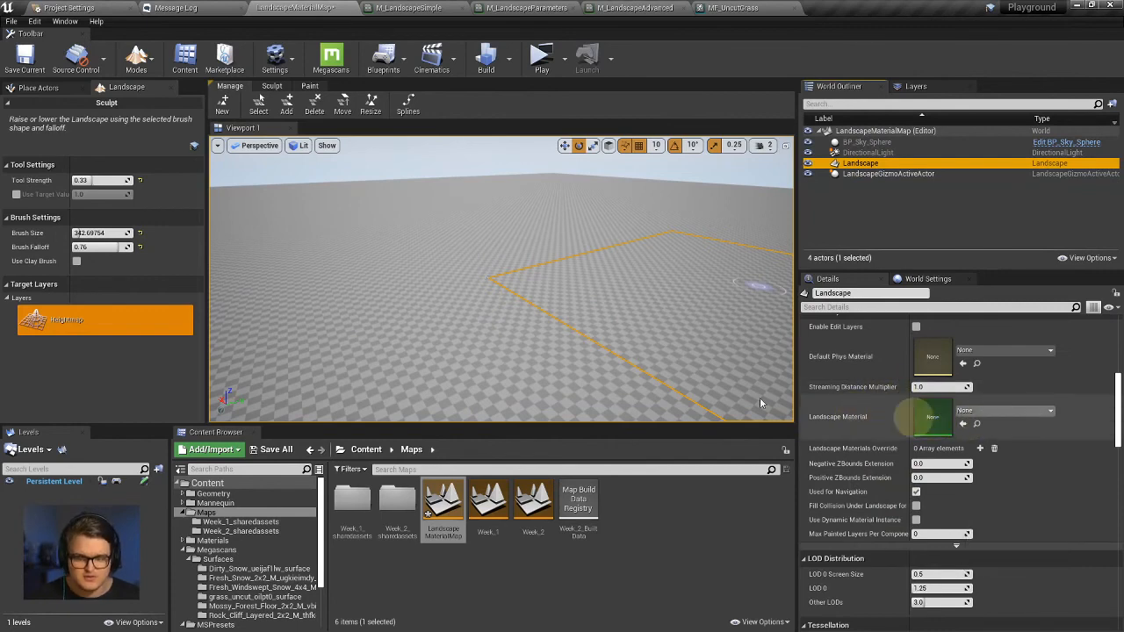
pyautogui.moveTo(760, 397); pyautogui.dragTo(531, 303, button='right')
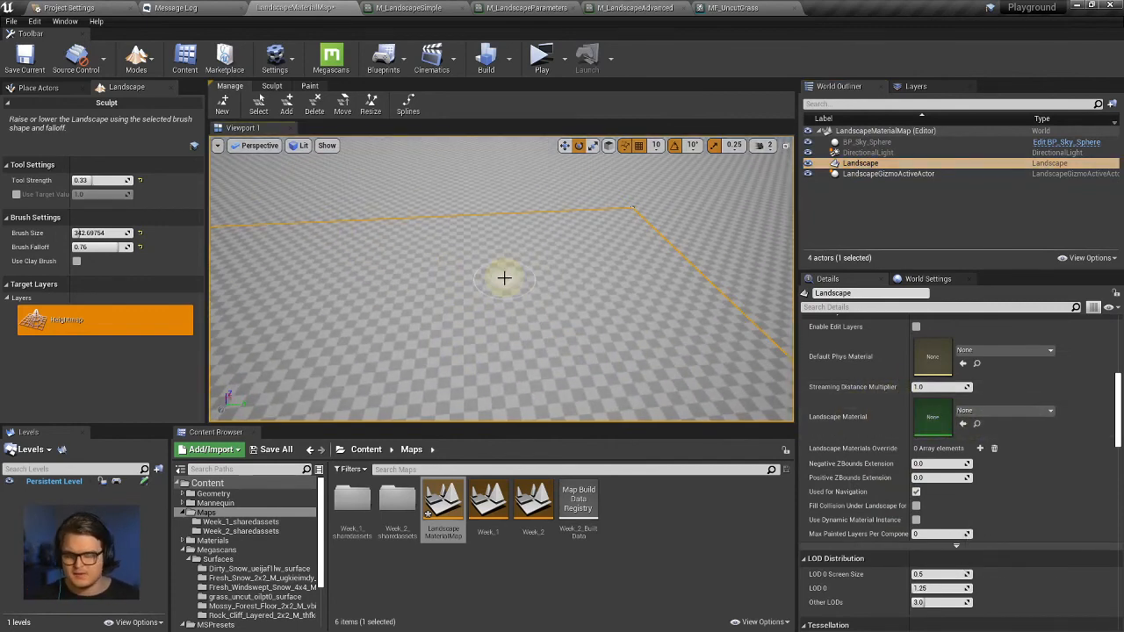
pyautogui.moveTo(455, 286); pyautogui.dragTo(481, 257, button='right')
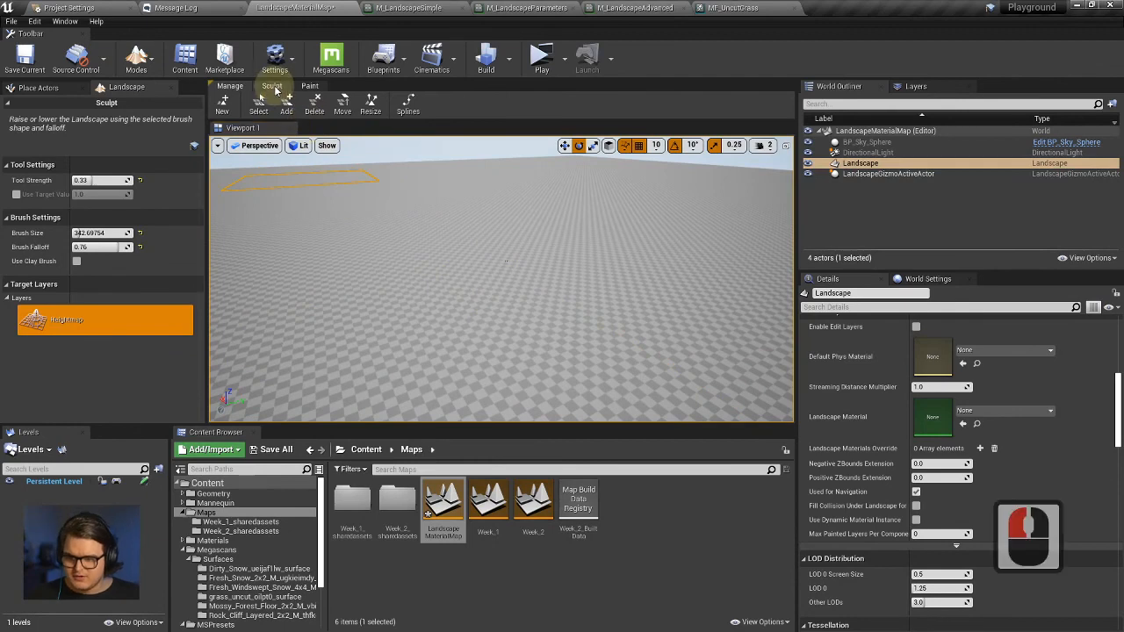
# Sculpt several broad, gentle hills across the landscape with a brush radius of about 3173.
pyautogui.click(274, 86)
pyautogui.moveTo(510, 382); pyautogui.dragTo(437, 266, button='right')
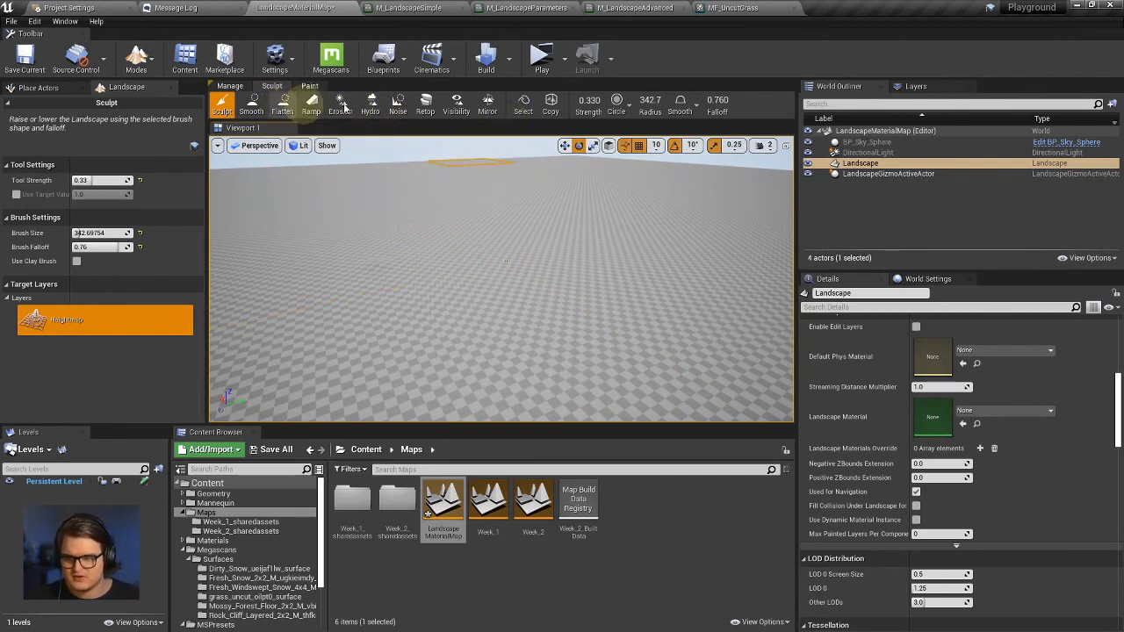
pyautogui.moveTo(650, 100); pyautogui.dragTo(660, 101)
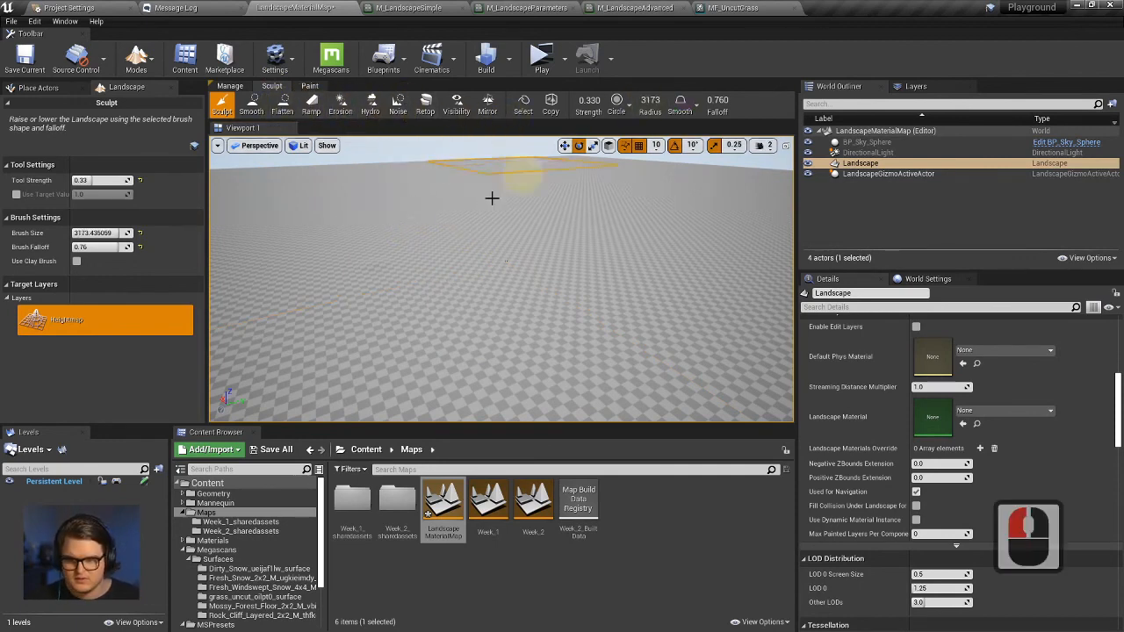
pyautogui.click(437, 216)
pyautogui.click(565, 206)
pyautogui.click(355, 219)
pyautogui.moveTo(502, 254); pyautogui.dragTo(378, 251, button='right')
pyautogui.click(613, 232)
pyautogui.click(615, 231)
pyautogui.click(429, 267)
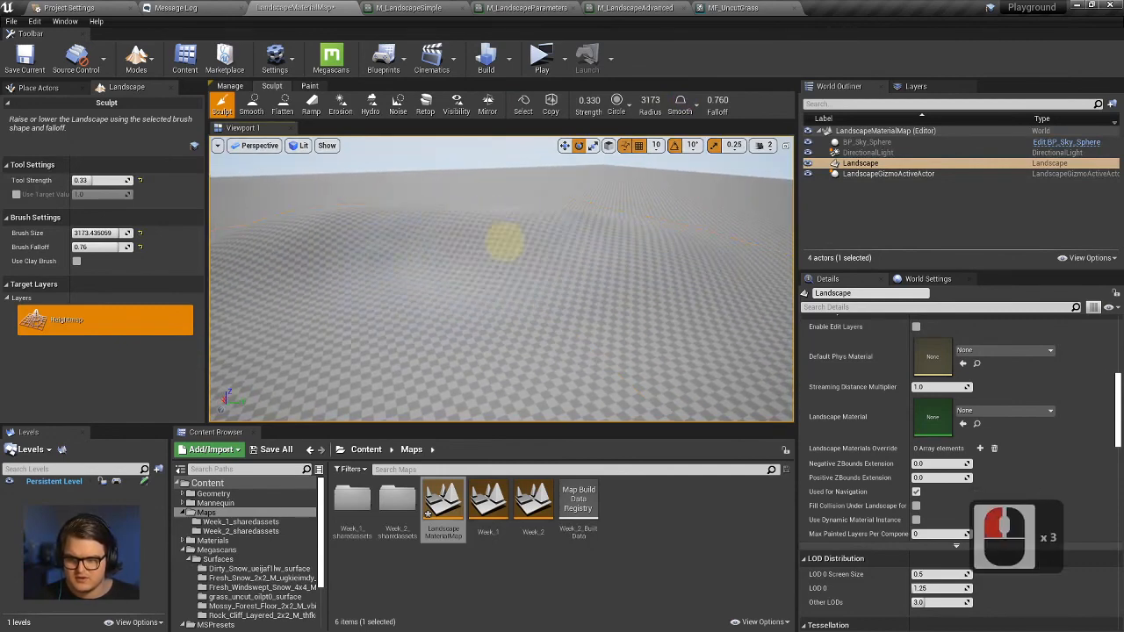
pyautogui.moveTo(504, 240); pyautogui.dragTo(606, 235, button='right')
pyautogui.click(532, 254)
pyautogui.click(357, 236)
pyautogui.click(417, 228)
pyautogui.moveTo(505, 263); pyautogui.dragTo(333, 145, button='right')
# Set the Noise tool to strength 0.05 and noise scale about 18.09, then test a stroke and undo it.
pyautogui.click(348, 108)
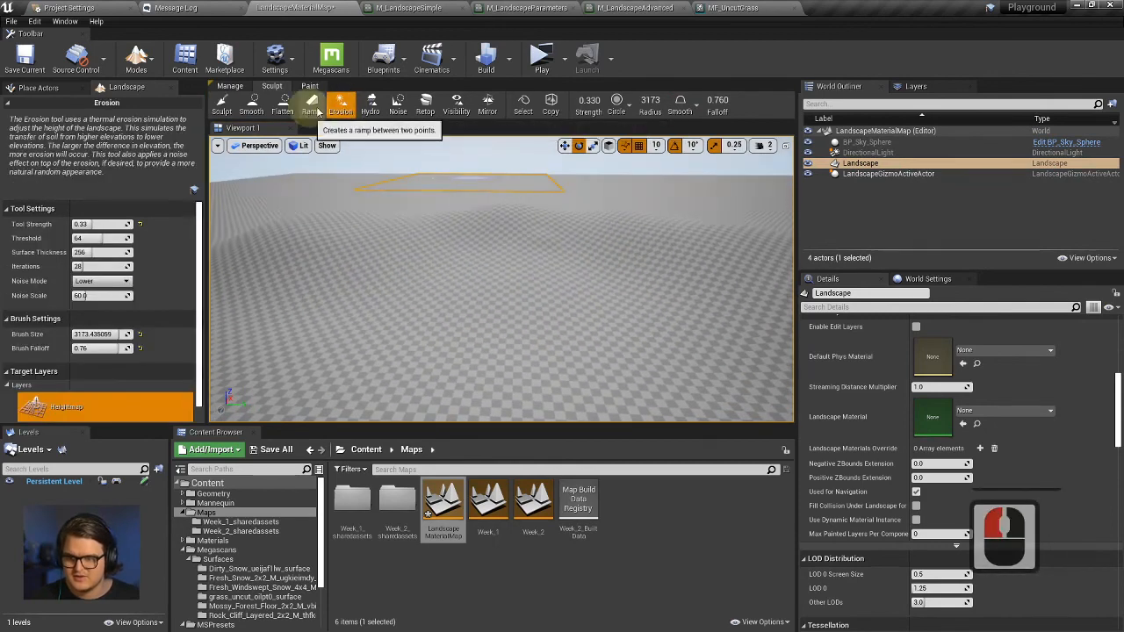
pyautogui.click(398, 105)
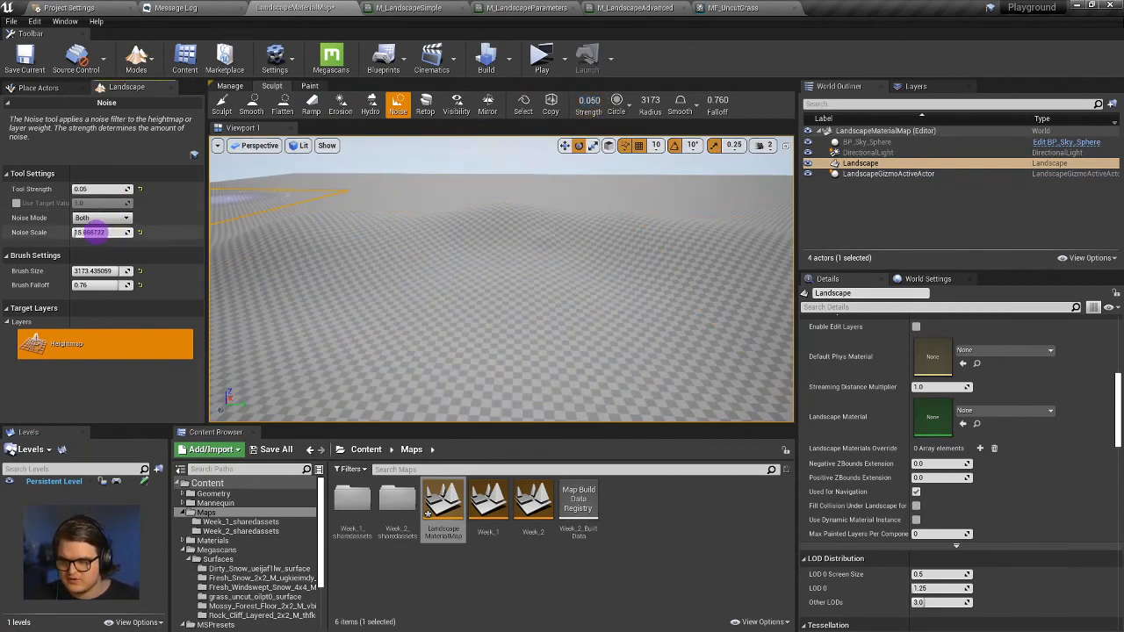
pyautogui.moveTo(96, 232); pyautogui.dragTo(98, 232)
pyautogui.moveTo(267, 266)
pyautogui.mouseDown()
pyautogui.moveTo(447, 236)
pyautogui.moveTo(695, 254)
pyautogui.mouseUp()
pyautogui.hotkey('ctrl', 'z')
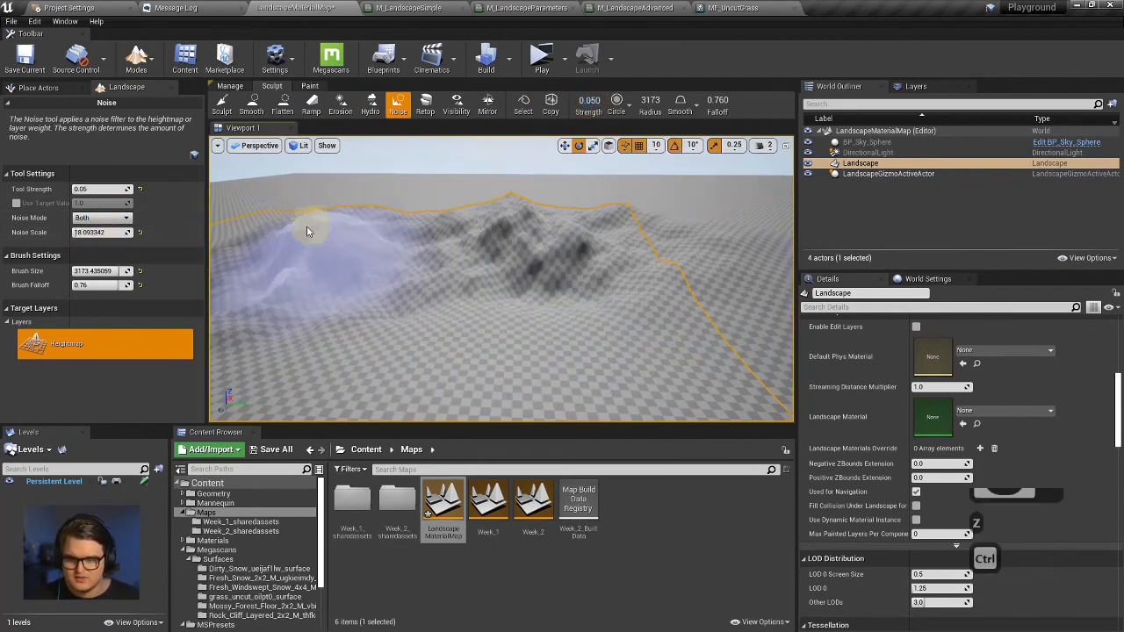
# Roughen the hills across the landscape with long Noise strokes at strength 0.05 in Both mode.
pyautogui.moveTo(294, 246)
pyautogui.mouseDown()
pyautogui.moveTo(495, 229)
pyautogui.moveTo(723, 254)
pyautogui.moveTo(619, 255)
pyautogui.mouseUp()
pyautogui.moveTo(619, 255); pyautogui.dragTo(708, 254, button='right')
pyautogui.moveTo(708, 254); pyautogui.dragTo(654, 255)
pyautogui.moveTo(655, 255)
pyautogui.mouseDown()
pyautogui.moveTo(722, 253)
pyautogui.moveTo(442, 284)
pyautogui.mouseUp()
pyautogui.moveTo(488, 257); pyautogui.dragTo(544, 256, button='right')
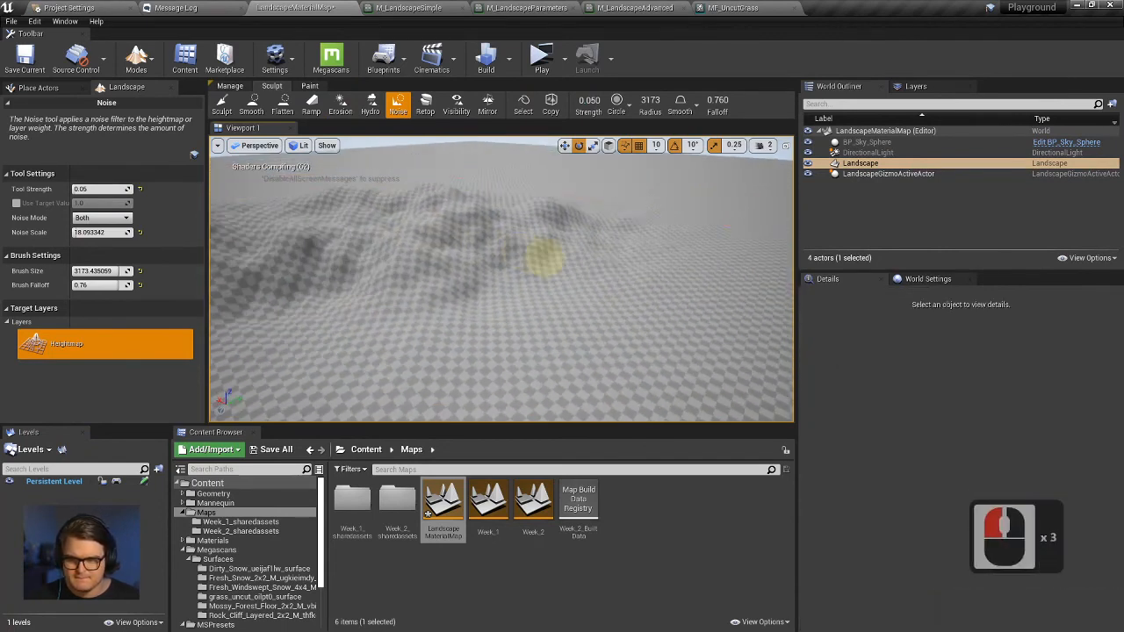
pyautogui.press('s')
pyautogui.moveTo(432, 291); pyautogui.dragTo(434, 254, button='right')
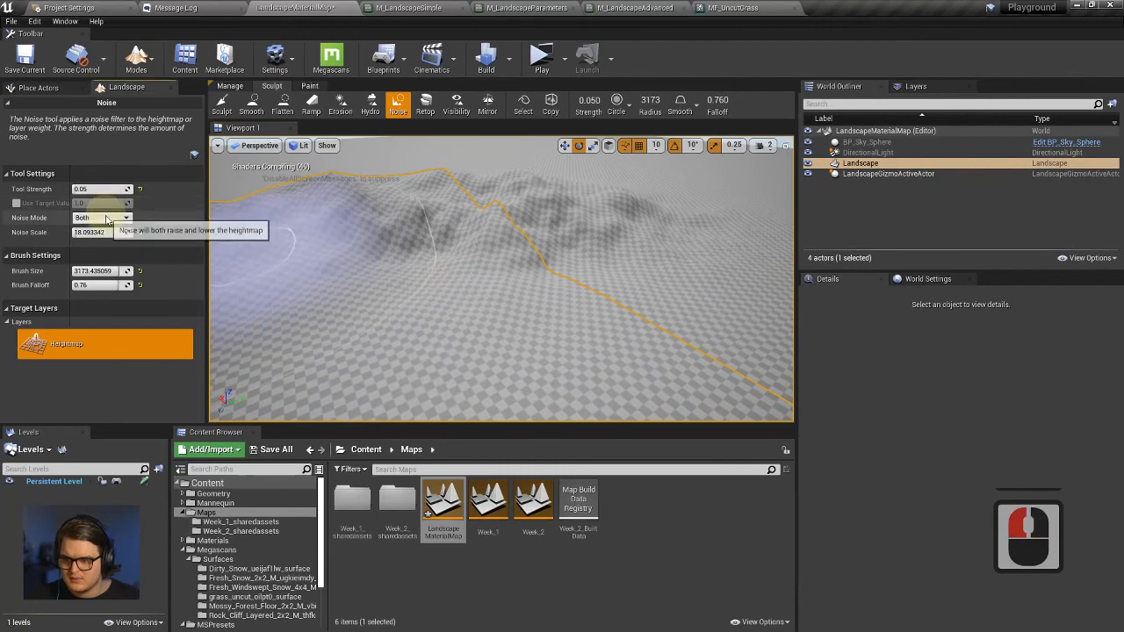
# Change the noise mode to Add and raise further bumpy terrain beside the existing hills.
pyautogui.click(107, 218)
pyautogui.click(113, 239)
pyautogui.moveTo(544, 299); pyautogui.dragTo(492, 325, button='right')
pyautogui.moveTo(357, 269)
pyautogui.mouseDown()
pyautogui.moveTo(463, 368)
pyautogui.moveTo(730, 311)
pyautogui.moveTo(691, 281)
pyautogui.mouseUp()
pyautogui.moveTo(690, 281)
pyautogui.mouseDown(button='right')
pyautogui.moveTo(509, 264)
pyautogui.moveTo(475, 230)
pyautogui.mouseUp(button='right')
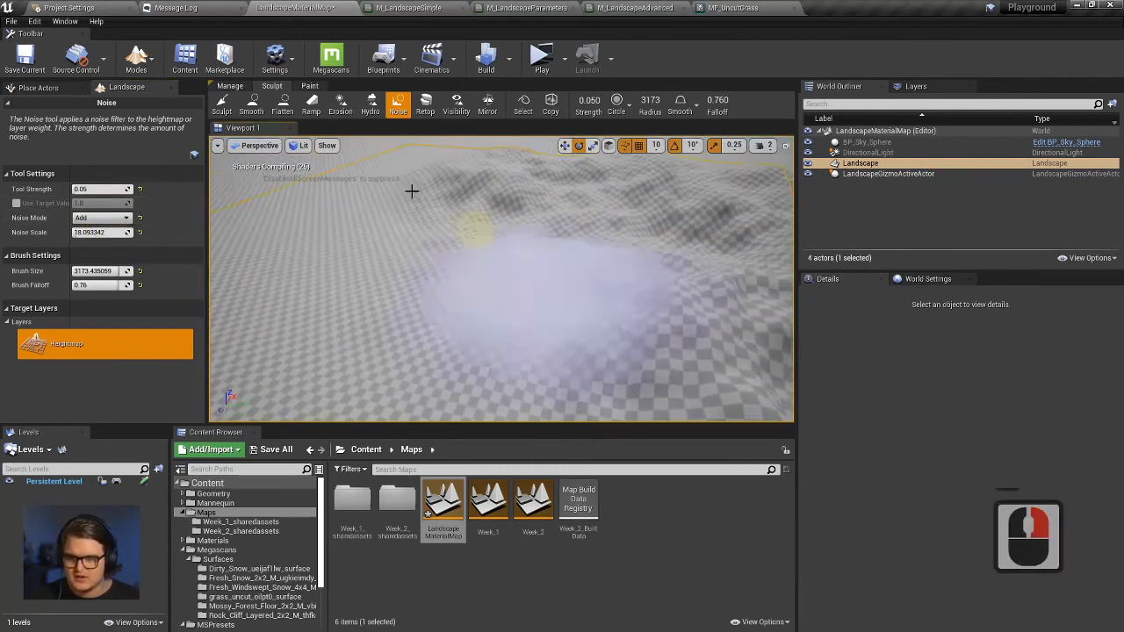
# Flatten the ground in front of the hills with the Flatten tool at strength 0.85.
pyautogui.click(282, 104)
pyautogui.moveTo(457, 182)
pyautogui.mouseDown(button='right')
pyautogui.moveTo(472, 206)
pyautogui.moveTo(458, 171)
pyautogui.mouseUp(button='right')
pyautogui.press('s')
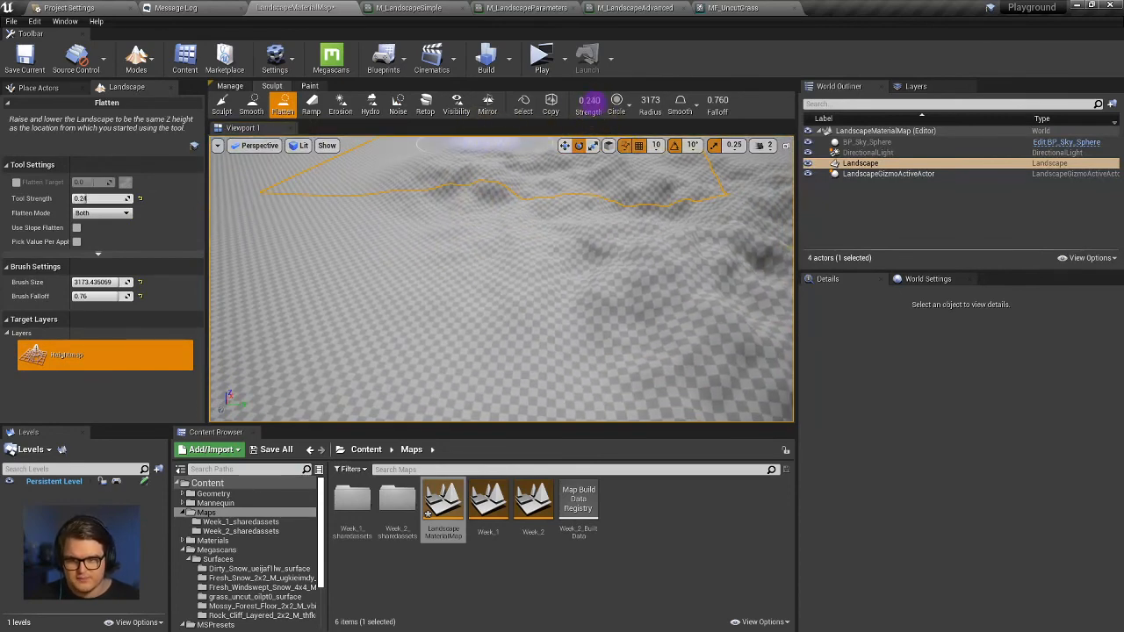
pyautogui.moveTo(622, 104); pyautogui.dragTo(625, 104)
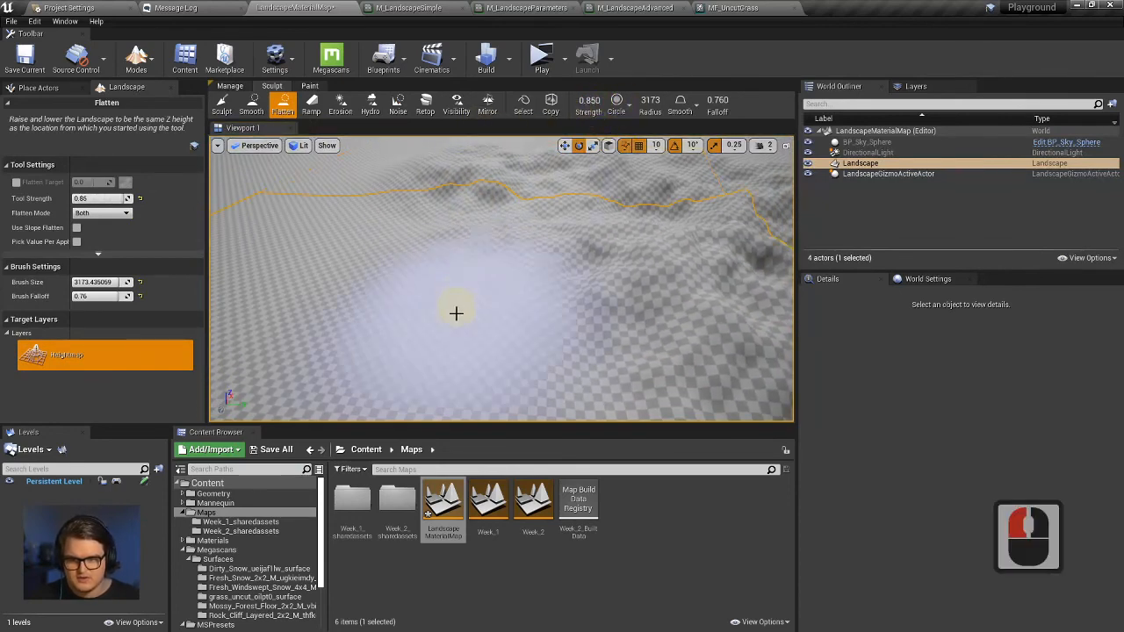
pyautogui.moveTo(457, 313)
pyautogui.mouseDown()
pyautogui.moveTo(447, 292)
pyautogui.moveTo(665, 234)
pyautogui.moveTo(607, 261)
pyautogui.mouseUp()
pyautogui.moveTo(608, 261)
pyautogui.mouseDown(button='right')
pyautogui.moveTo(661, 262)
pyautogui.moveTo(708, 244)
pyautogui.mouseUp(button='right')
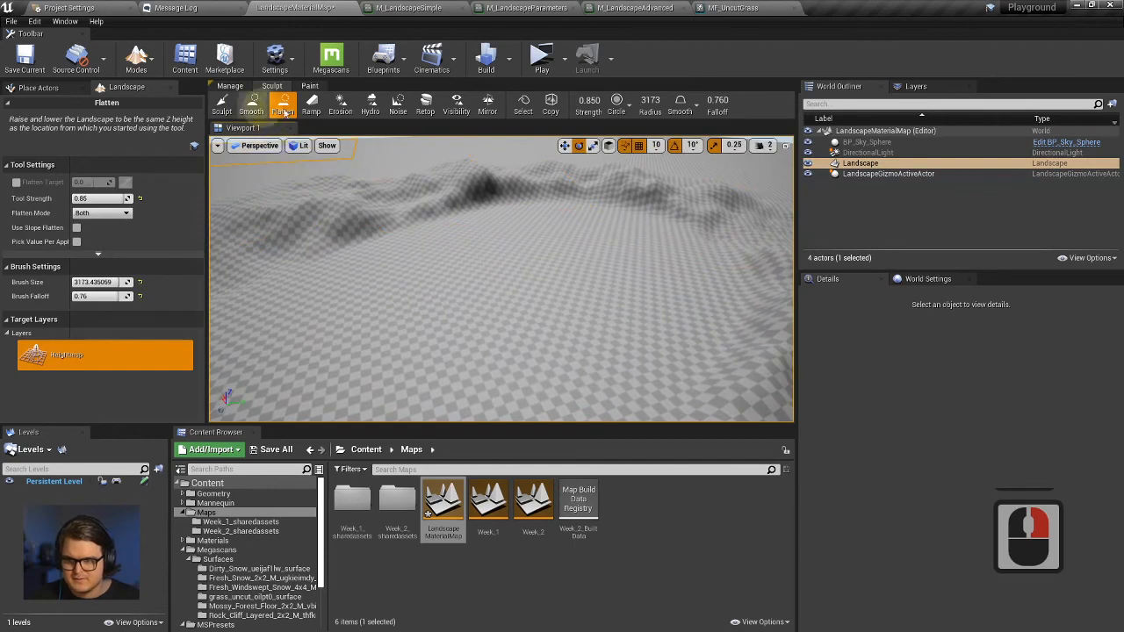
# Apply Noise in Add mode to the flattened ground at strength 0.001.
pyautogui.click(398, 104)
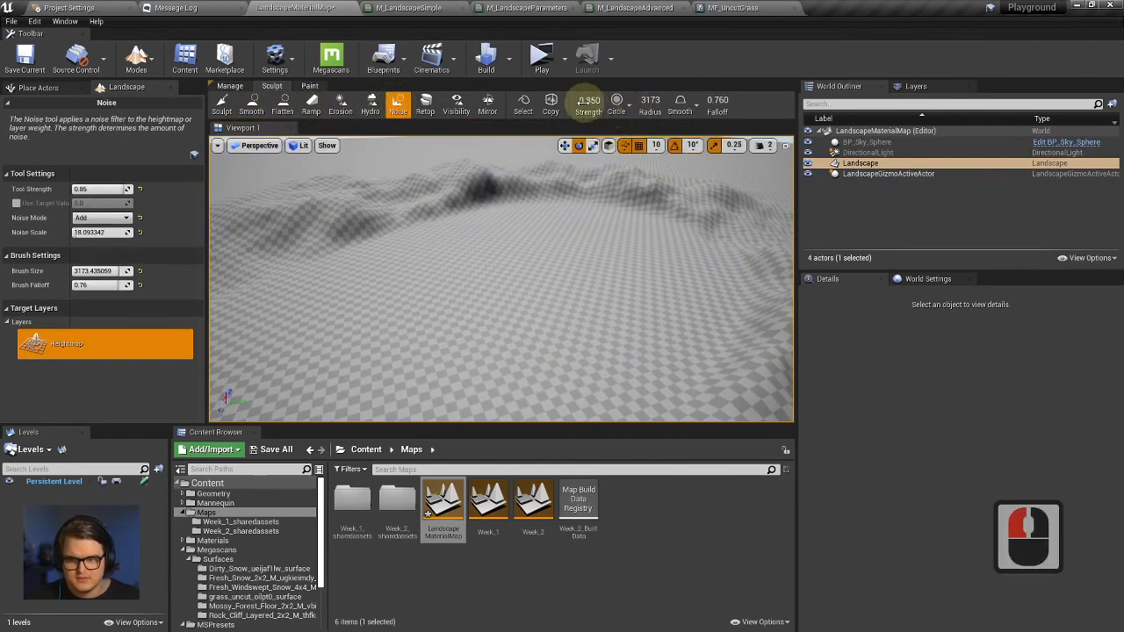
pyautogui.click(592, 99)
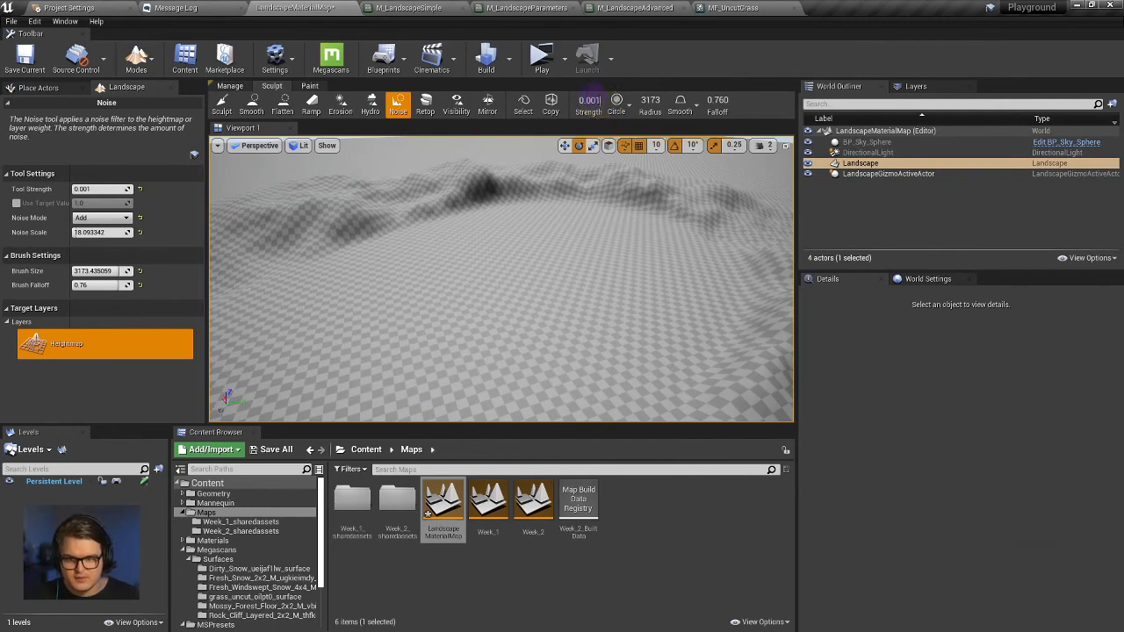
pyautogui.doubleClick(593, 99)
pyautogui.moveTo(598, 315)
pyautogui.mouseDown()
pyautogui.moveTo(454, 314)
pyautogui.moveTo(541, 274)
pyautogui.mouseUp()
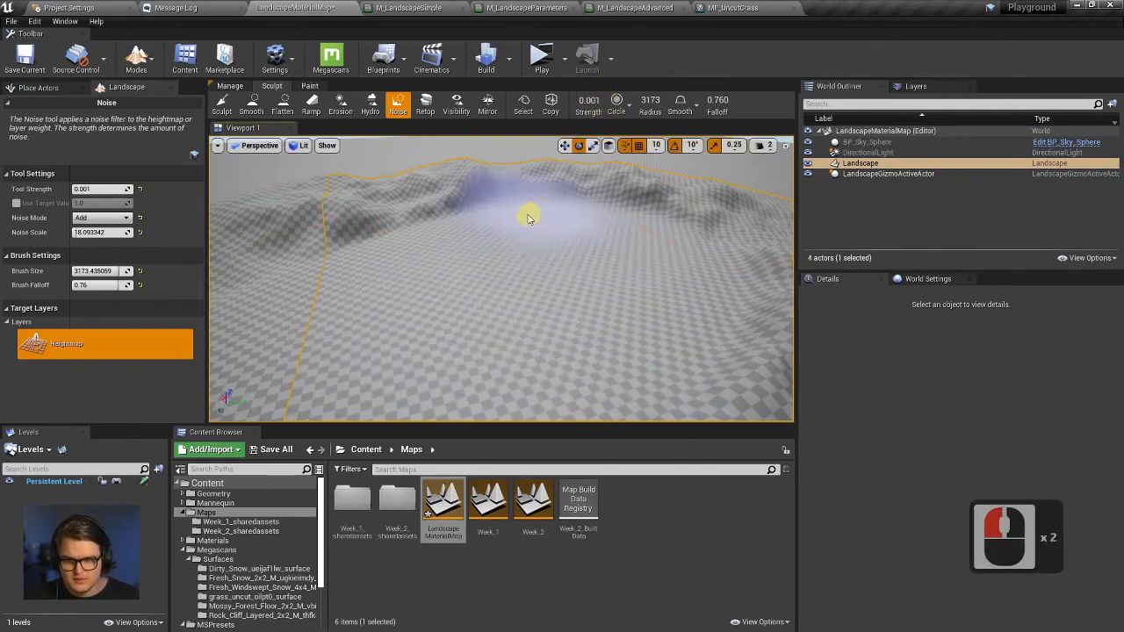
pyautogui.click(528, 218)
pyautogui.click(454, 286)
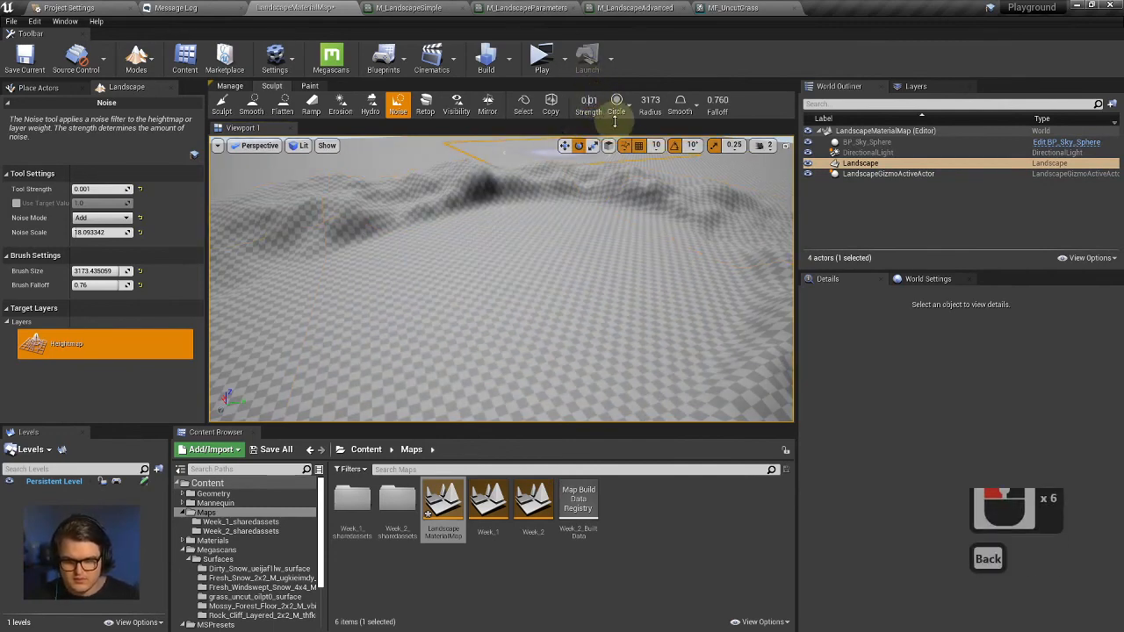
# Increase the Noise strength to 0.01 and add noise to the flattened ground.
pyautogui.click(481, 264)
pyautogui.click(584, 266)
pyautogui.click(593, 222)
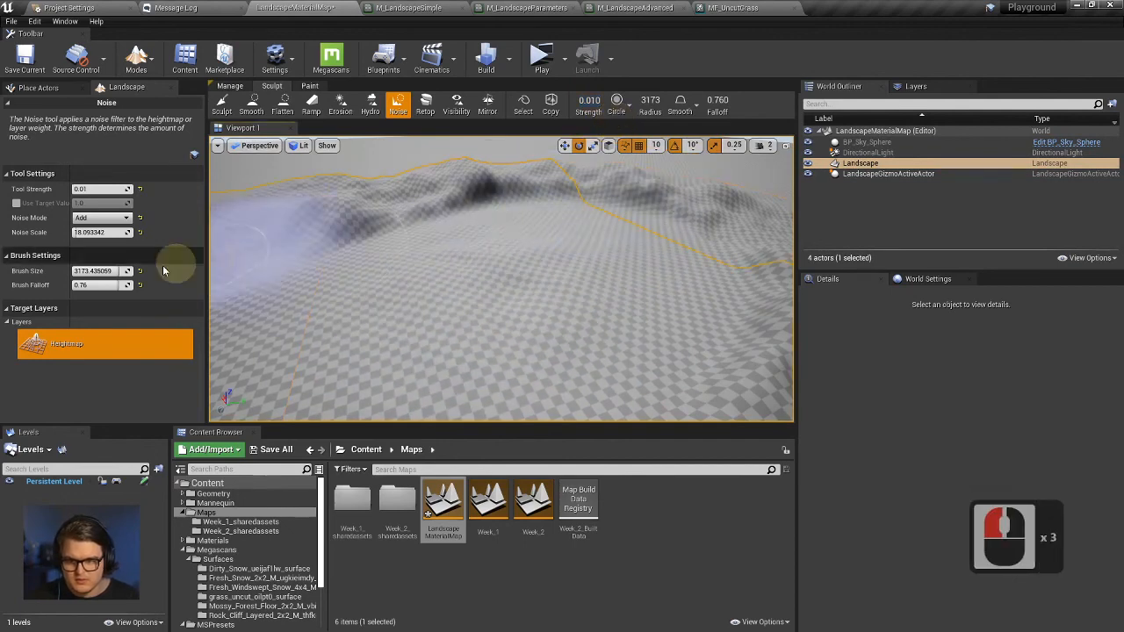
# Set the noise mode to Both and spread subtle unevenness over the flattened ground with repeated Noise dabs.
pyautogui.click(116, 218)
pyautogui.click(106, 227)
pyautogui.click(383, 340)
pyautogui.click(452, 268)
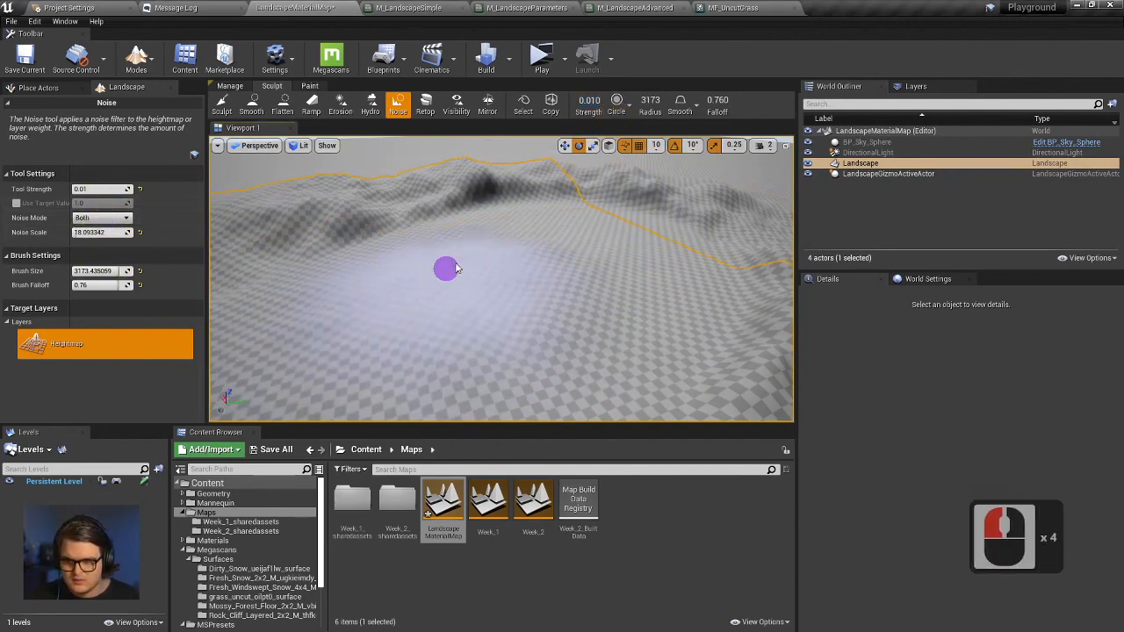
pyautogui.click(481, 222)
pyautogui.click(527, 216)
pyautogui.click(591, 250)
pyautogui.click(548, 228)
pyautogui.click(439, 242)
pyautogui.click(352, 254)
pyautogui.click(303, 287)
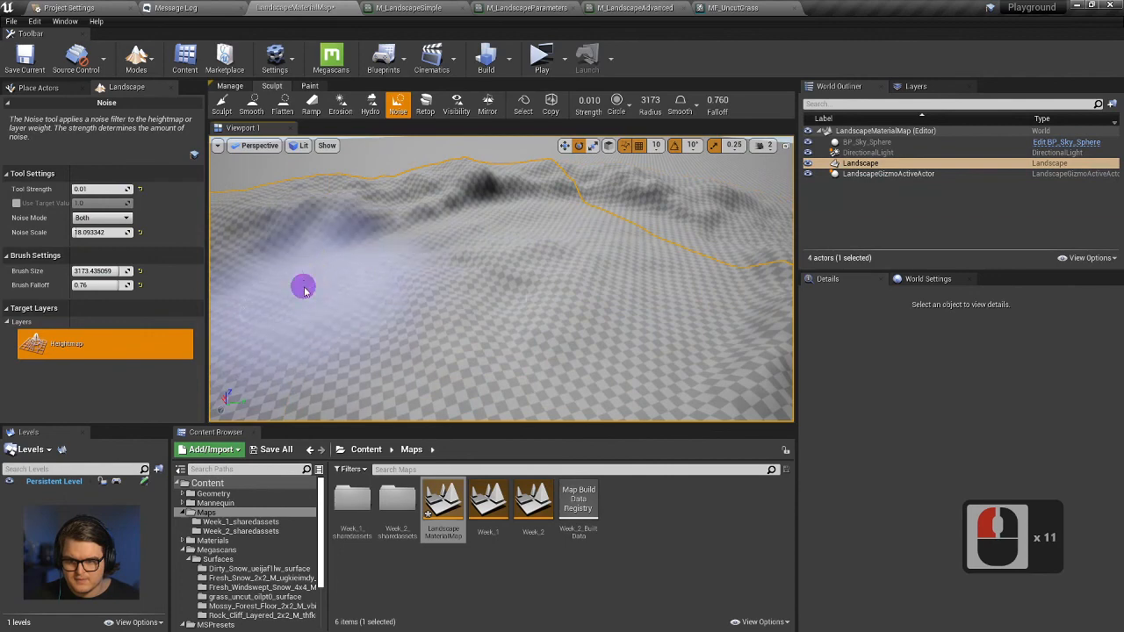
pyautogui.click(621, 270)
pyautogui.moveTo(622, 270); pyautogui.dragTo(497, 289, button='right')
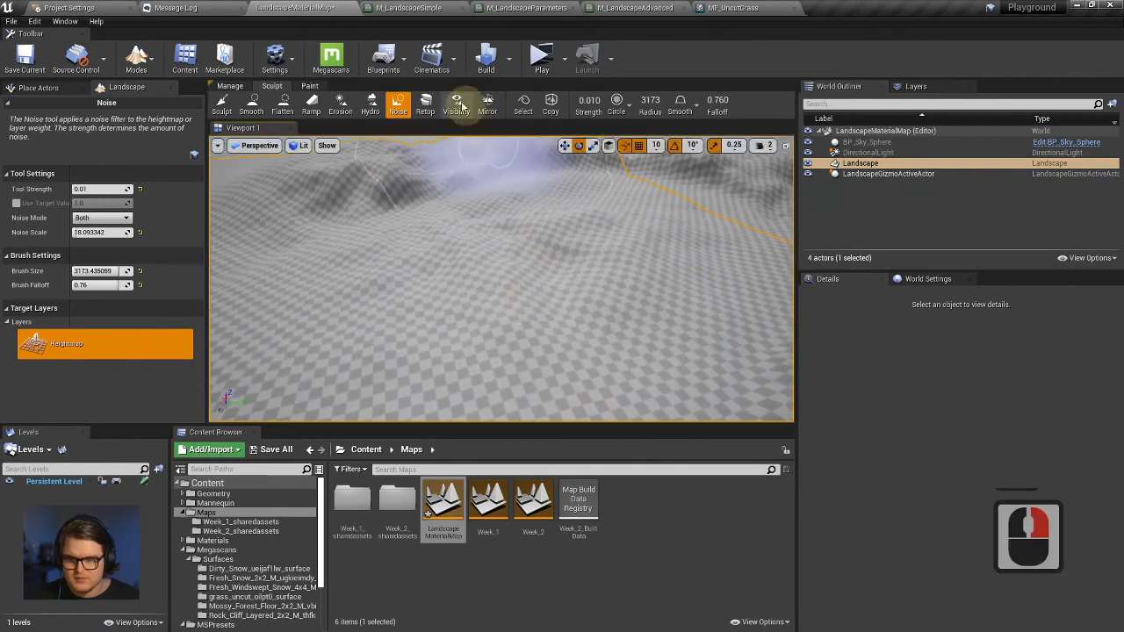
# Smooth the uneven ground in front of the hills with the Smooth tool at strength 0.01.
pyautogui.click(252, 104)
pyautogui.moveTo(609, 299)
pyautogui.mouseDown()
pyautogui.moveTo(431, 251)
pyautogui.moveTo(655, 183)
pyautogui.mouseUp()
pyautogui.moveTo(656, 183); pyautogui.dragTo(610, 237, button='right')
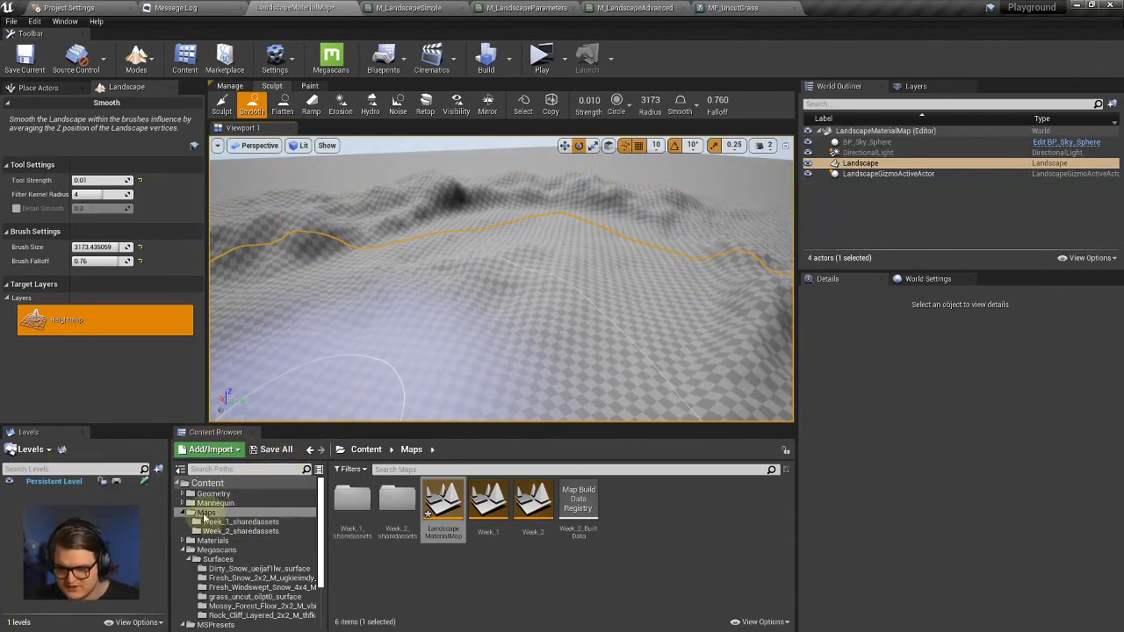
# Open the Mannequin character's Mesh folder in the project content.
pyautogui.click(183, 506)
pyautogui.click(211, 522)
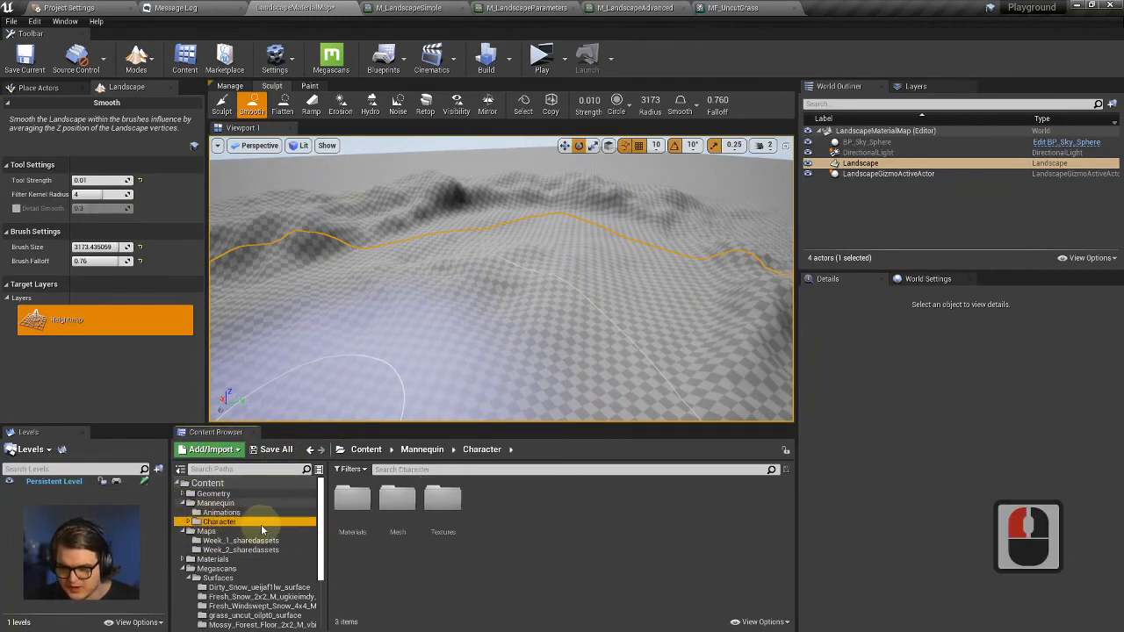
pyautogui.doubleClick(412, 517)
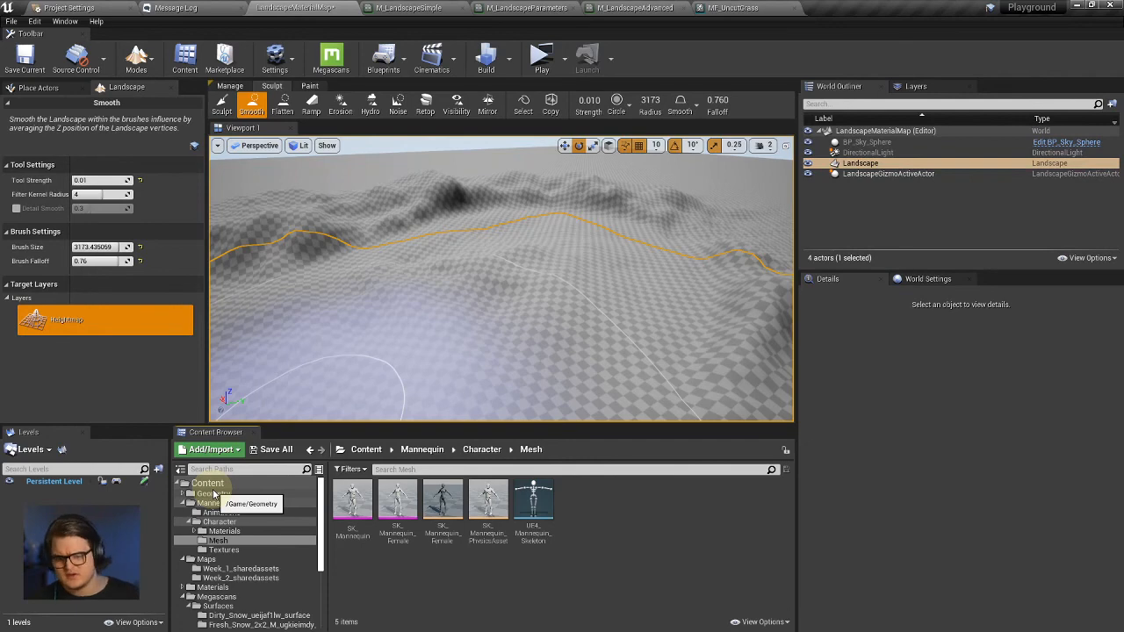
# Look through the available content packs and Blueprint feature packs that can be added to the project, then close the dialog.
pyautogui.click(211, 448)
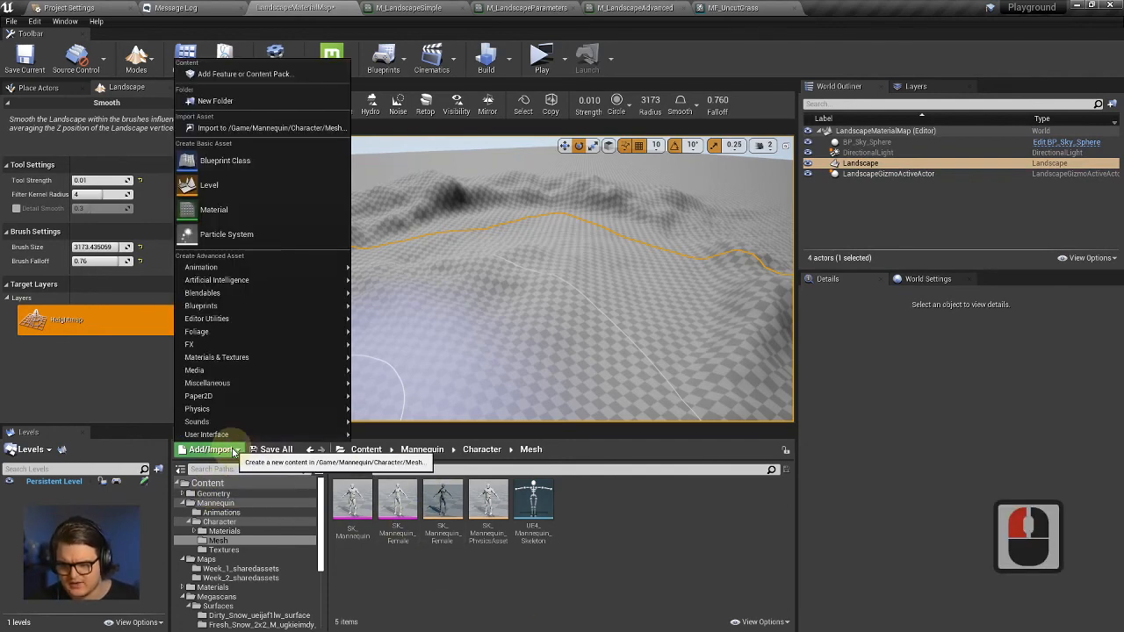
pyautogui.click(261, 77)
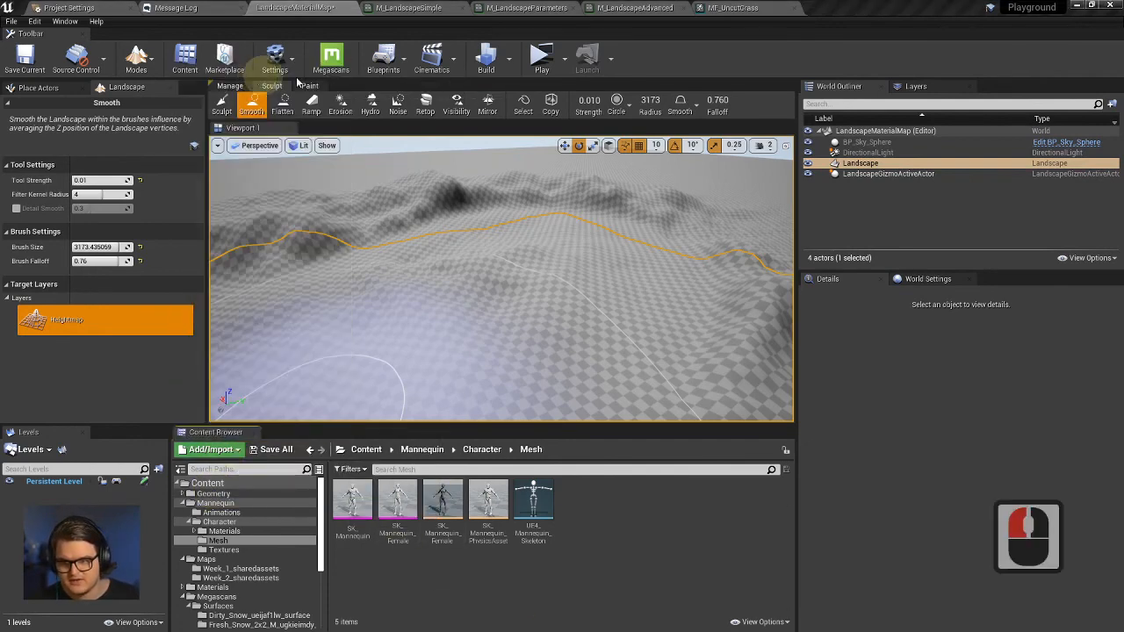
pyautogui.click(576, 197)
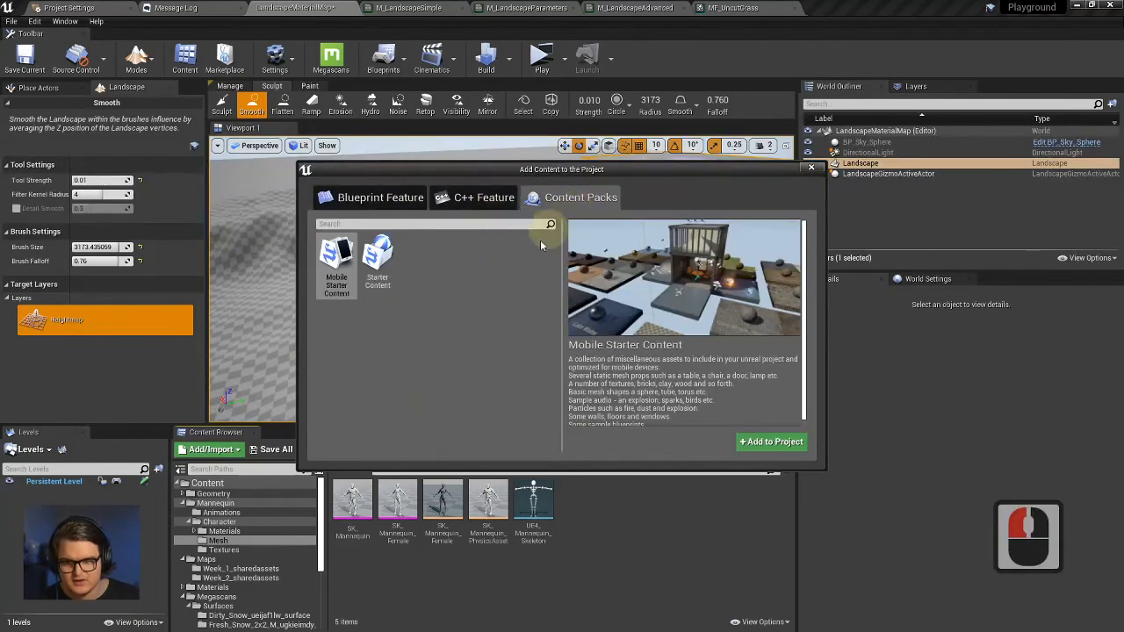
pyautogui.click(383, 199)
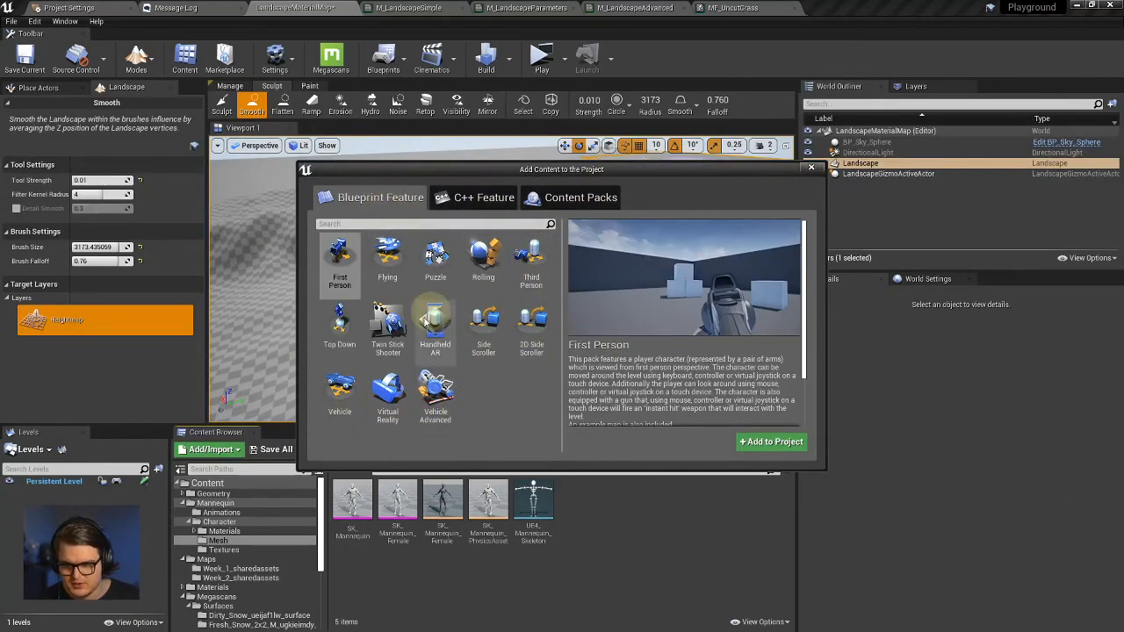
pyautogui.click(812, 168)
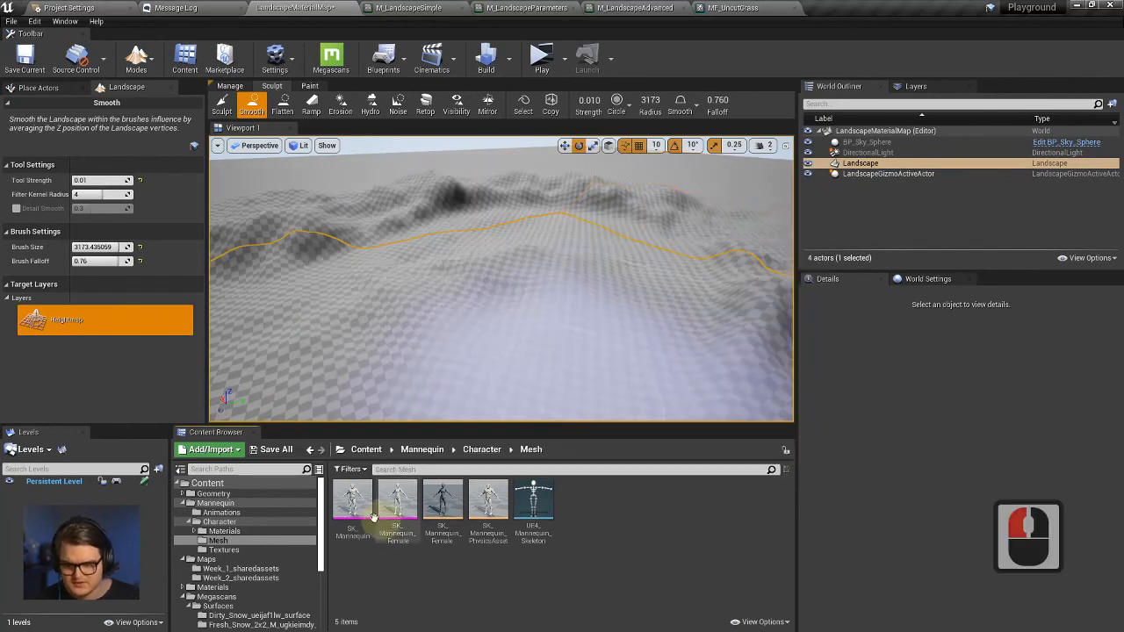
# Place the SK_Mannequin skeletal mesh on the open ground in front of the hills as a scale reference.
pyautogui.click(352, 505)
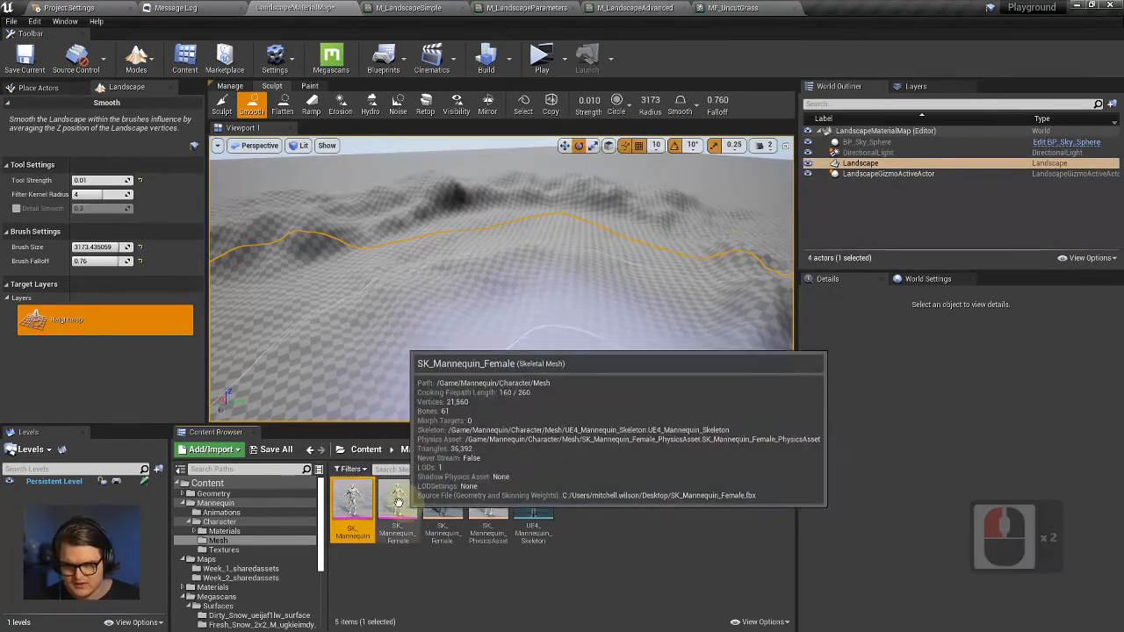
pyautogui.click(220, 522)
pyautogui.click(215, 502)
pyautogui.click(226, 522)
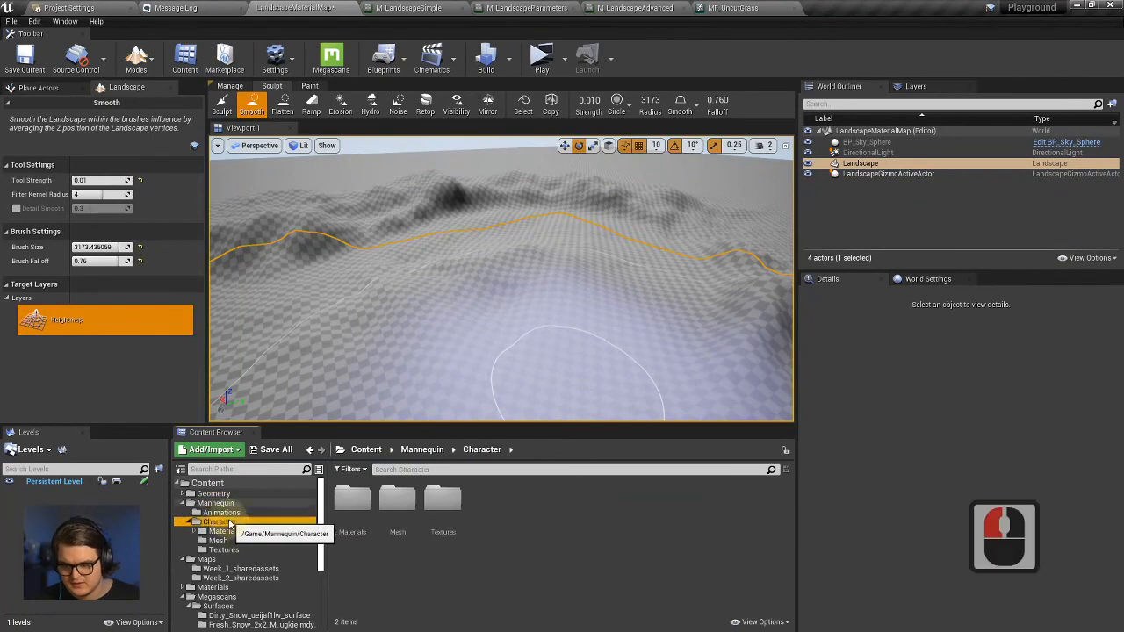
pyautogui.click(218, 540)
pyautogui.moveTo(344, 497); pyautogui.dragTo(497, 311)
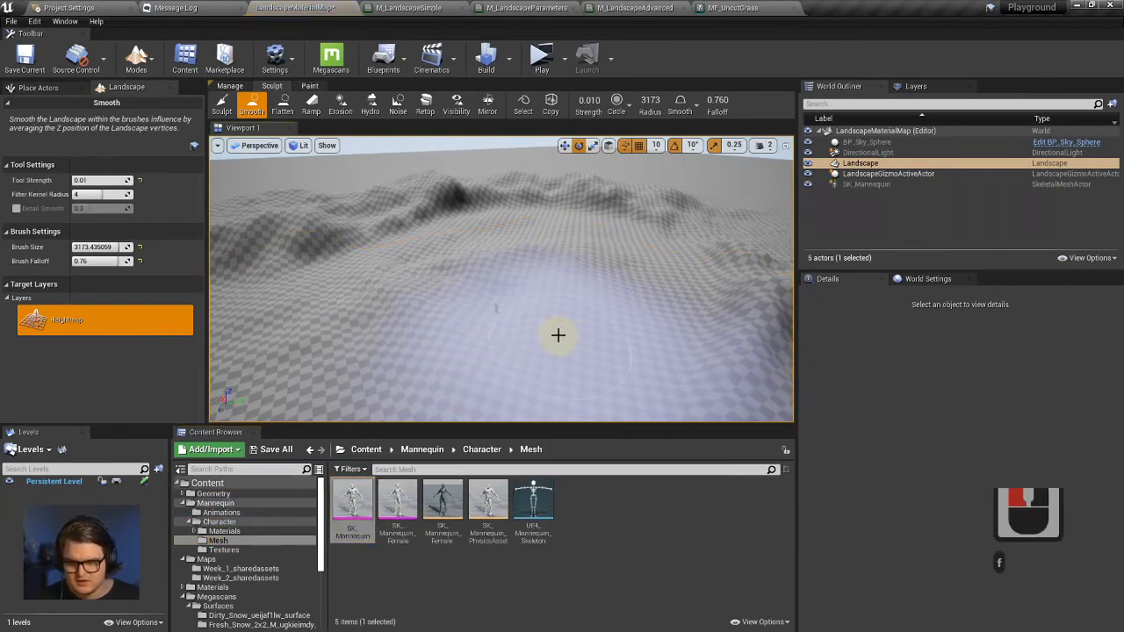
# Switch to Select mode, select the SK_Mannequin actor and focus the view on it.
pyautogui.click(878, 173)
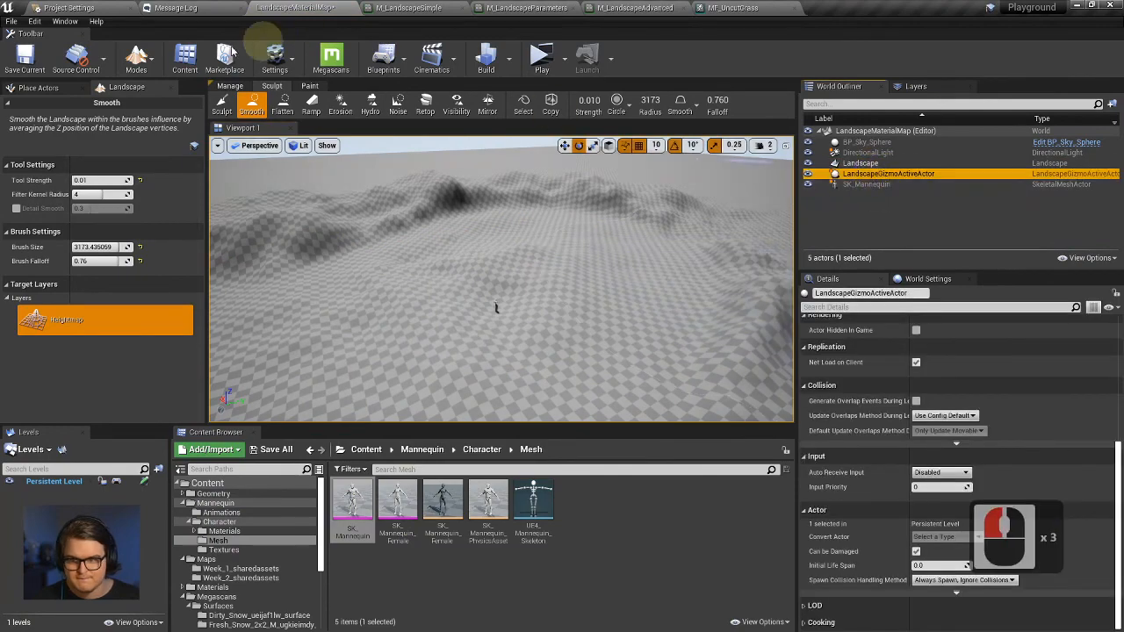
pyautogui.click(136, 60)
pyautogui.click(164, 93)
pyautogui.click(870, 184)
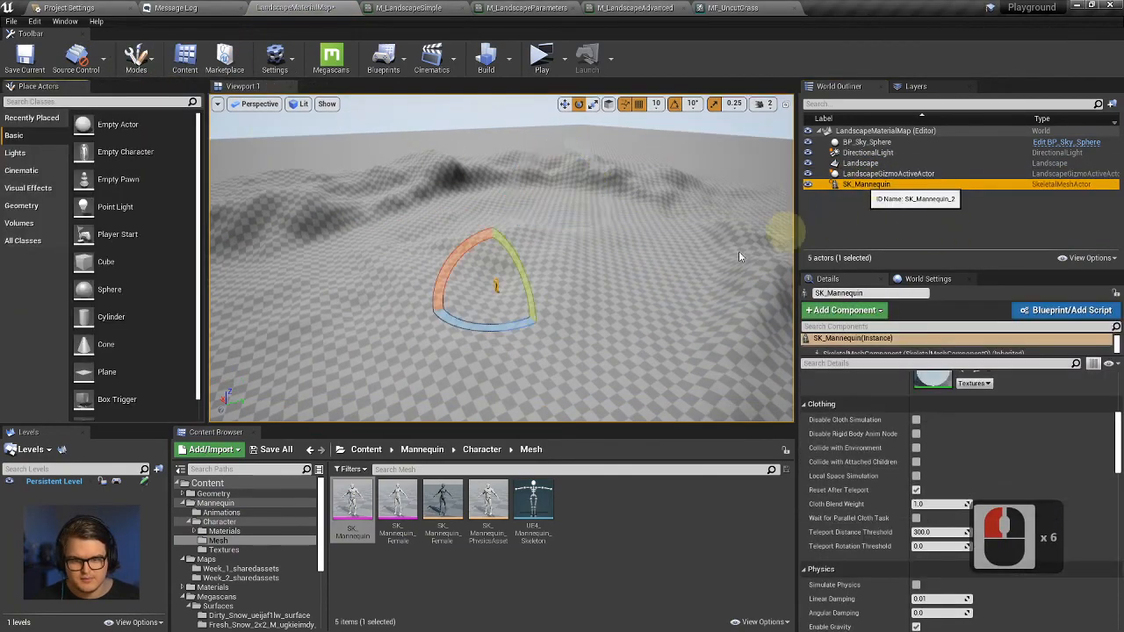
pyautogui.press('f')
pyautogui.keyDown('alt'); pyautogui.moveTo(538, 293); pyautogui.dragTo(573, 250); pyautogui.keyUp('alt')
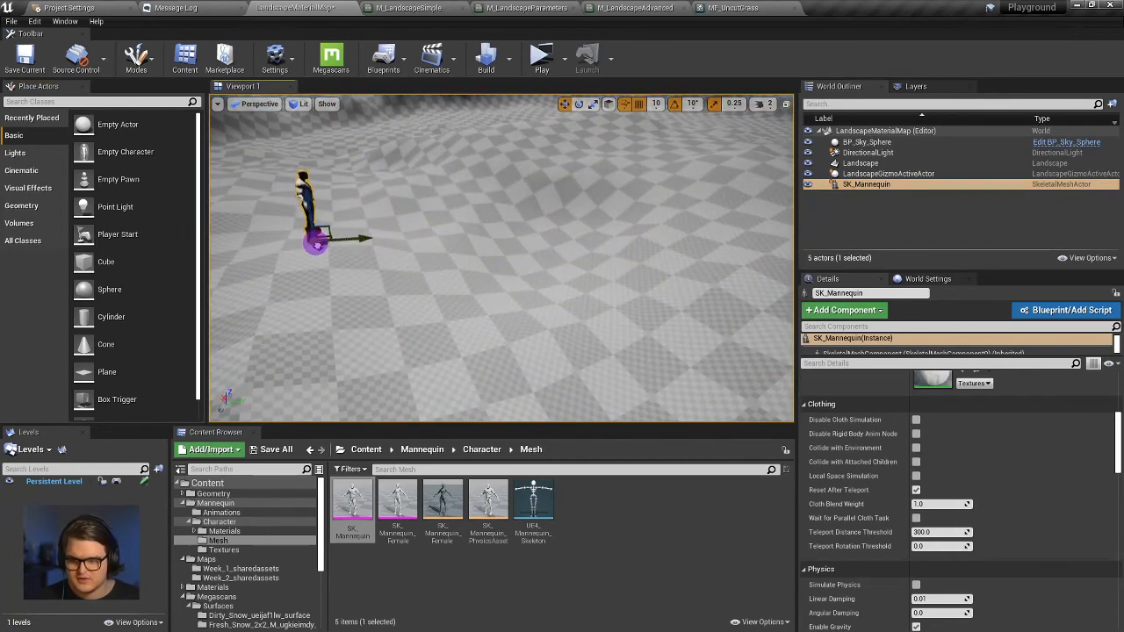
# Examine the mannequin from ground level and several angles to judge the scale of the surrounding landscape.
pyautogui.moveTo(325, 255); pyautogui.dragTo(392, 306, button='right')
pyautogui.press('a')
pyautogui.press('a')
pyautogui.press('w')
pyautogui.press('q')
pyautogui.press('a')
pyautogui.press('w')
pyautogui.press('d')
pyautogui.press('s')
pyautogui.press('s')
pyautogui.press('d')
pyautogui.press('q')
pyautogui.press('w')
pyautogui.press('e')
pyautogui.press('a')
pyautogui.press('a')
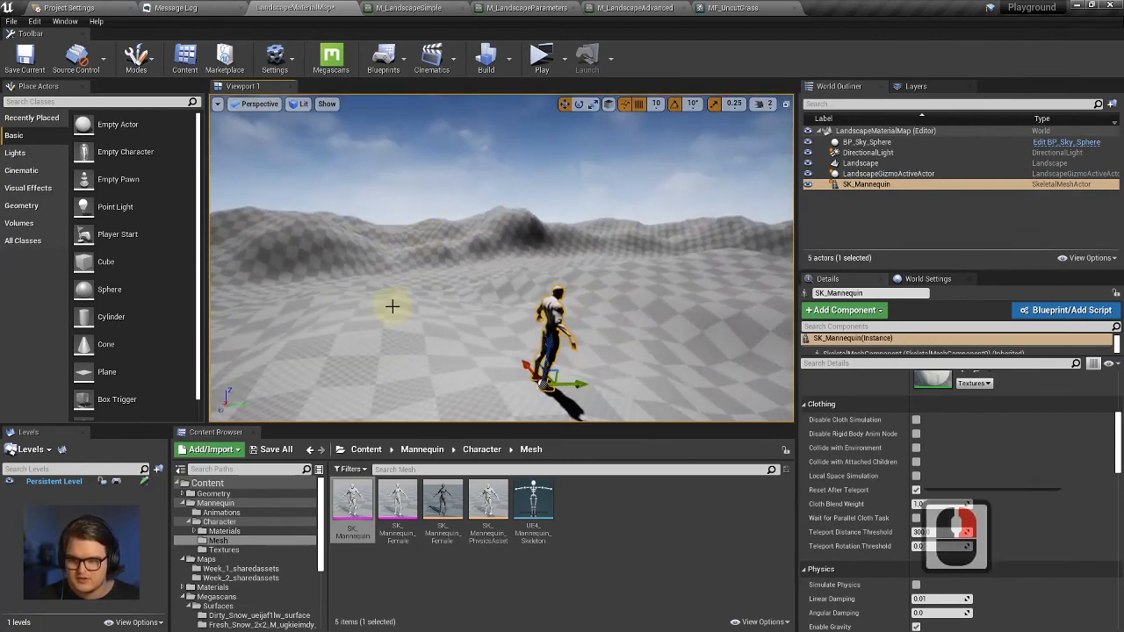
pyautogui.press('w')
pyautogui.press('a')
pyautogui.press('s')
pyautogui.press('q')
pyautogui.press('w')
pyautogui.press('e')
pyautogui.moveTo(571, 235); pyautogui.dragTo(139, 102, button='right')
# Return to Landscape sculpting and soften the hills with the Smooth tool at strength 0.35, undoing unwanted strokes.
pyautogui.click(134, 72)
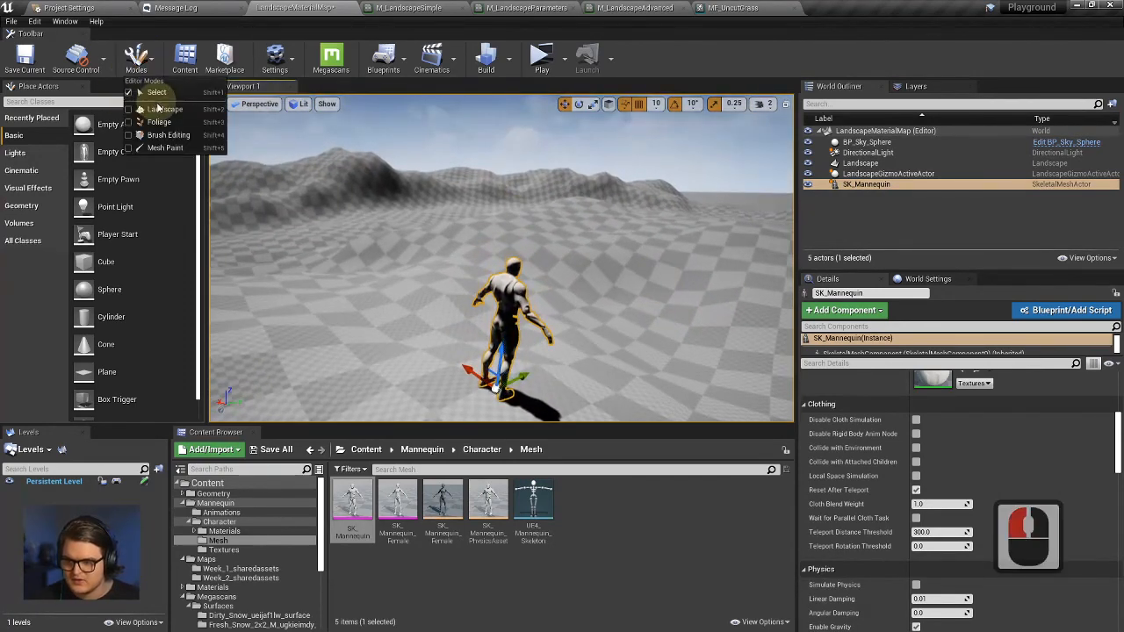
pyautogui.click(168, 110)
pyautogui.moveTo(422, 254); pyautogui.dragTo(456, 256, button='right')
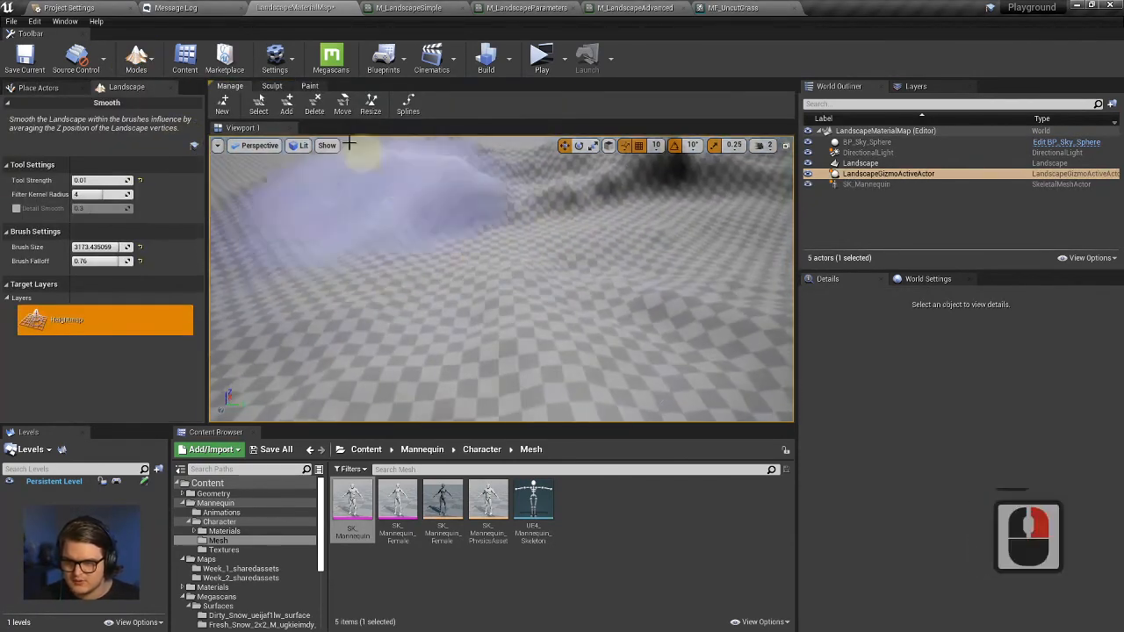
pyautogui.click(272, 86)
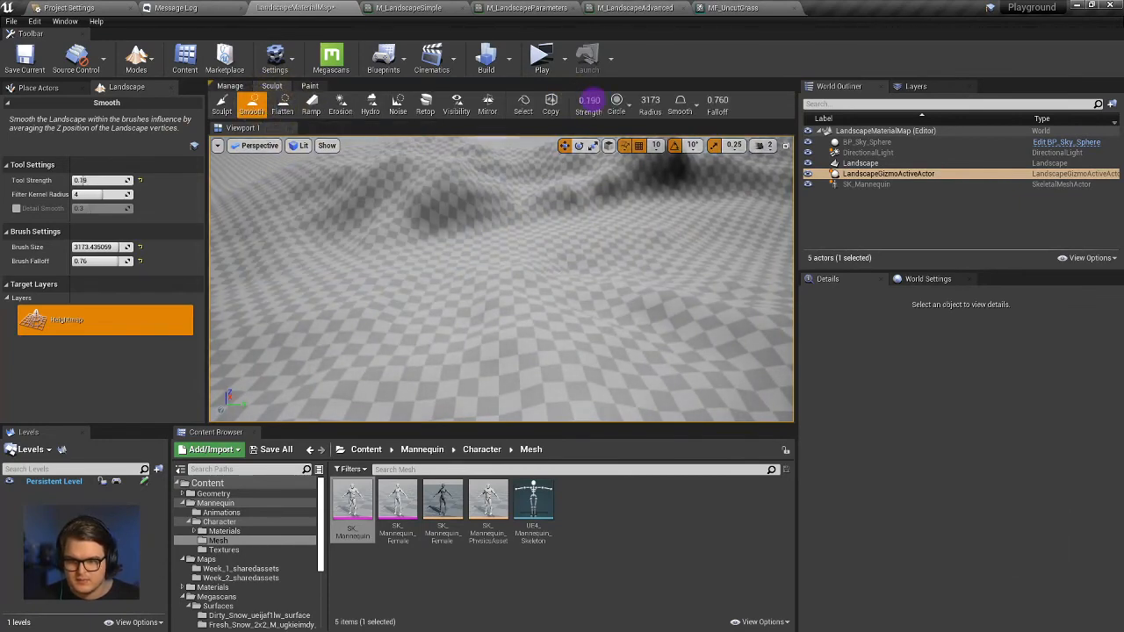
pyautogui.moveTo(459, 193); pyautogui.dragTo(527, 202)
pyautogui.moveTo(527, 202); pyautogui.dragTo(602, 211, button='right')
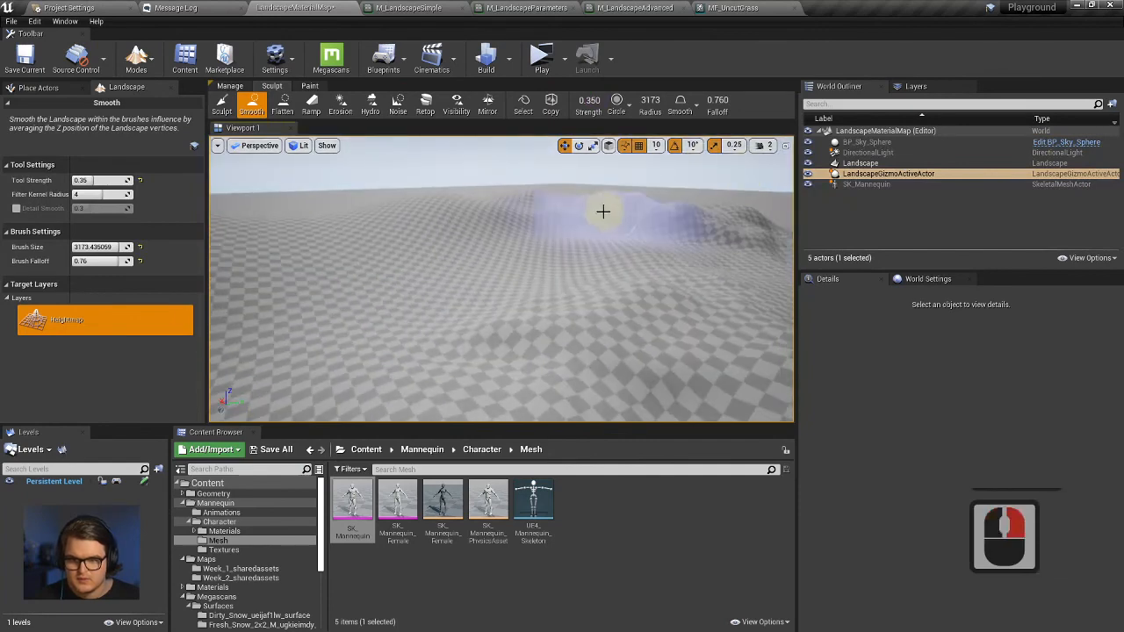
pyautogui.hotkey('ctrl', 'z')
pyautogui.moveTo(512, 232)
pyautogui.mouseDown()
pyautogui.moveTo(437, 231)
pyautogui.moveTo(788, 224)
pyautogui.mouseUp()
pyautogui.moveTo(595, 213); pyautogui.dragTo(594, 202)
pyautogui.hotkey('ctrl', 'z')
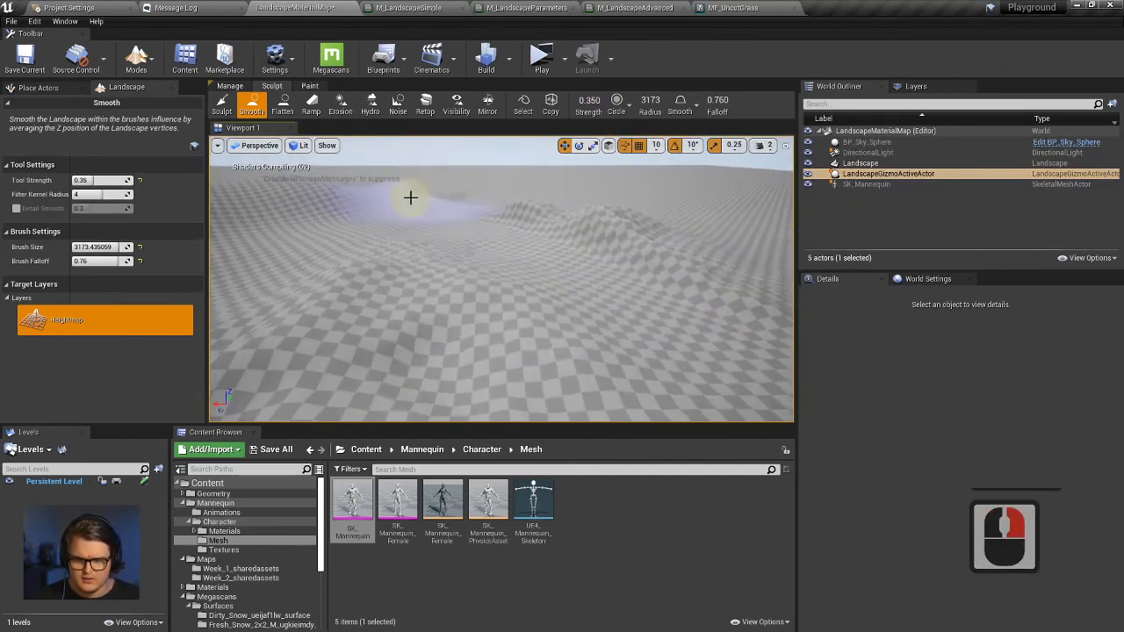
pyautogui.moveTo(409, 193)
pyautogui.mouseDown()
pyautogui.moveTo(592, 221)
pyautogui.moveTo(376, 193)
pyautogui.mouseUp()
pyautogui.hotkey('ctrl', 'z')
# Roughen the softened hills with the Erosion tool at strength 0.43 and a brush size of about 1025.
pyautogui.click(221, 105)
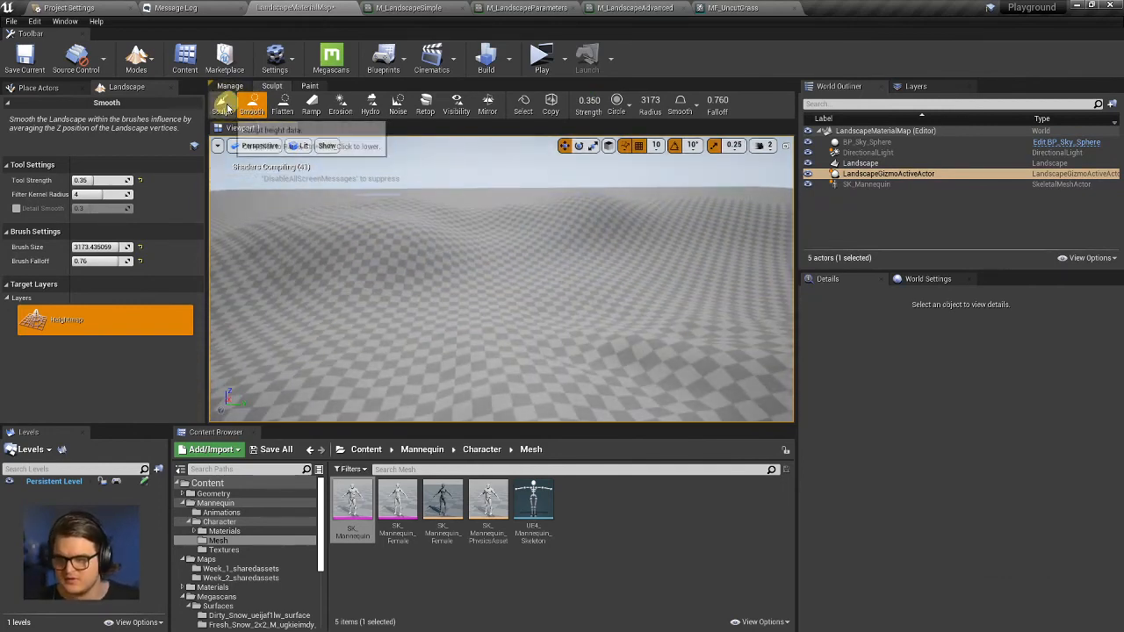
pyautogui.click(372, 107)
pyautogui.click(341, 106)
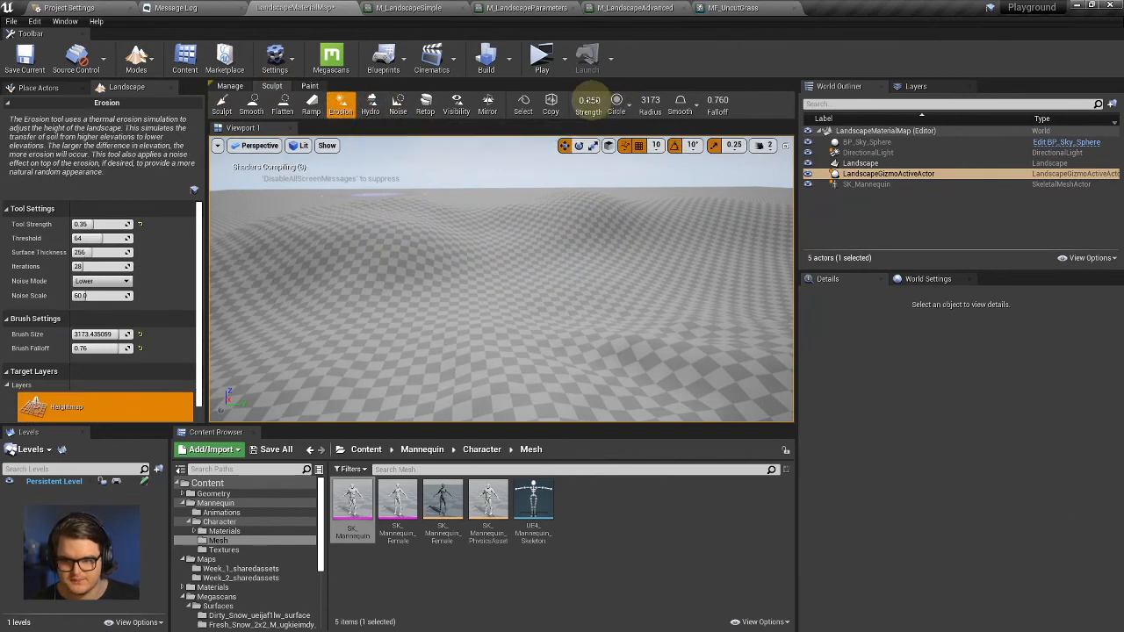
pyautogui.moveTo(315, 261); pyautogui.dragTo(422, 254)
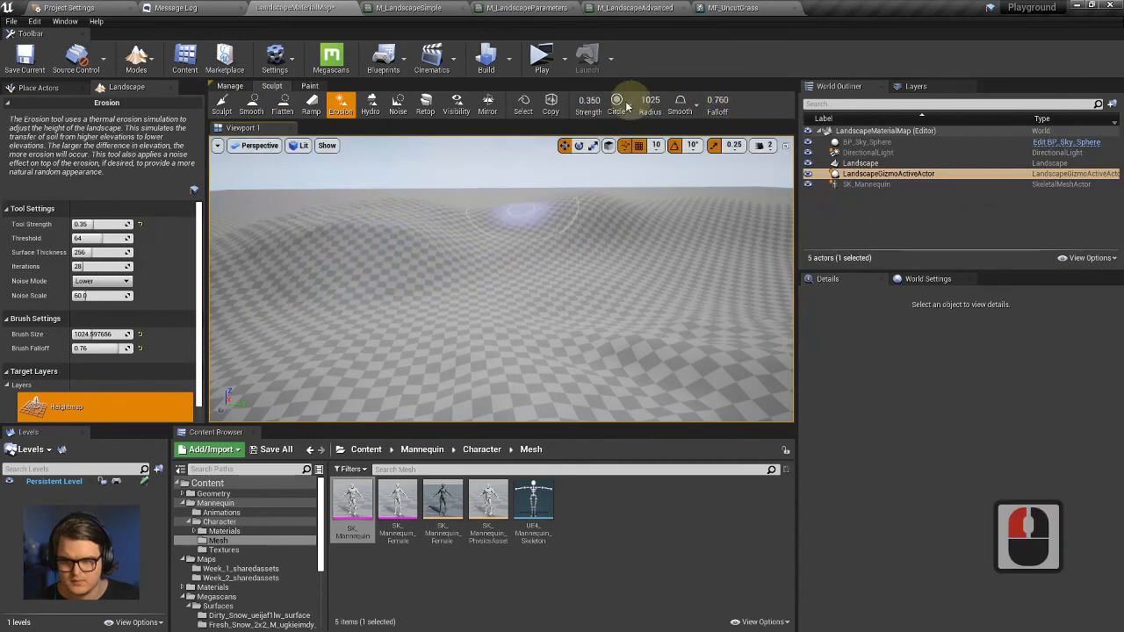
pyautogui.moveTo(589, 104); pyautogui.dragTo(615, 104)
pyautogui.moveTo(400, 253); pyautogui.dragTo(602, 232)
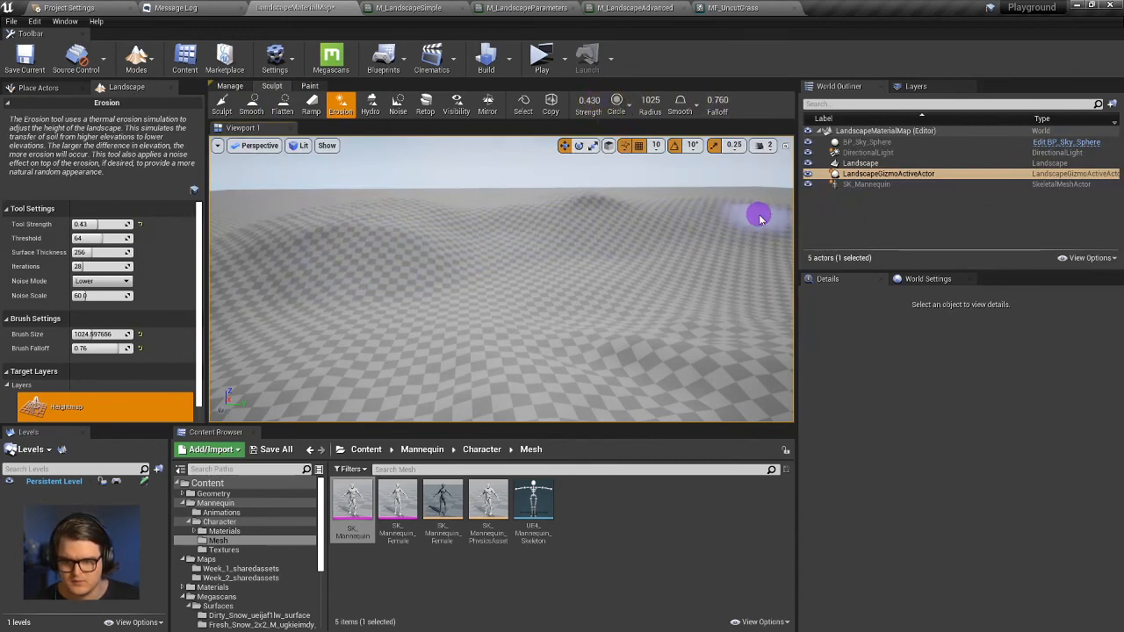
pyautogui.moveTo(707, 224); pyautogui.dragTo(664, 234)
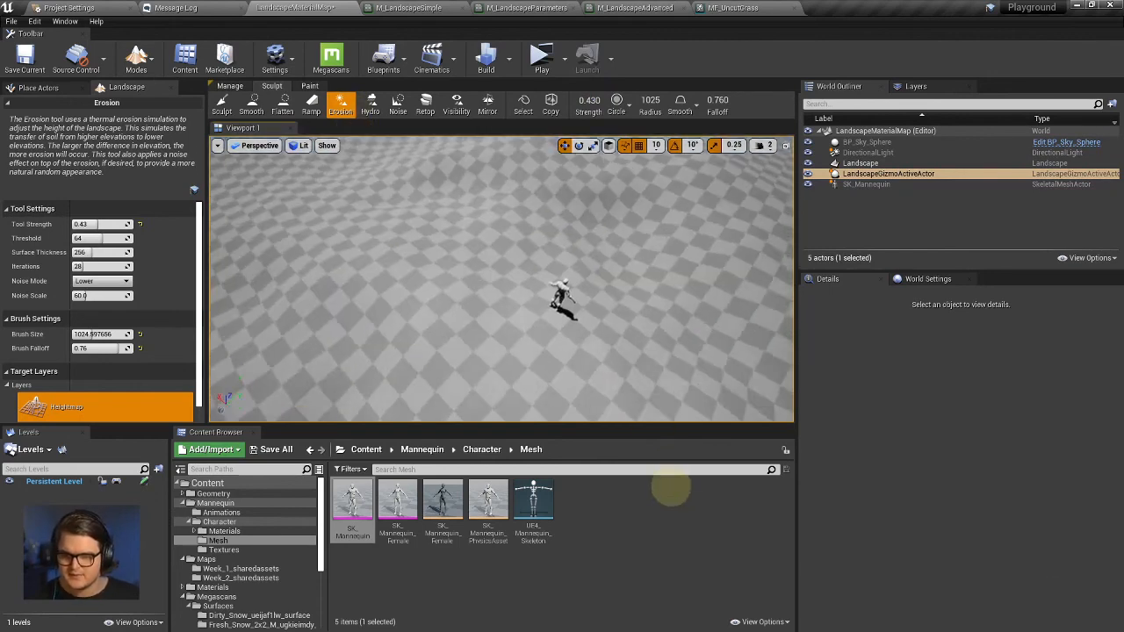
pyautogui.press('s')
pyautogui.press('d')
pyautogui.moveTo(671, 487); pyautogui.dragTo(608, 411, button='right')
pyautogui.press('w')
pyautogui.moveTo(538, 365); pyautogui.dragTo(538, 365, button='right')
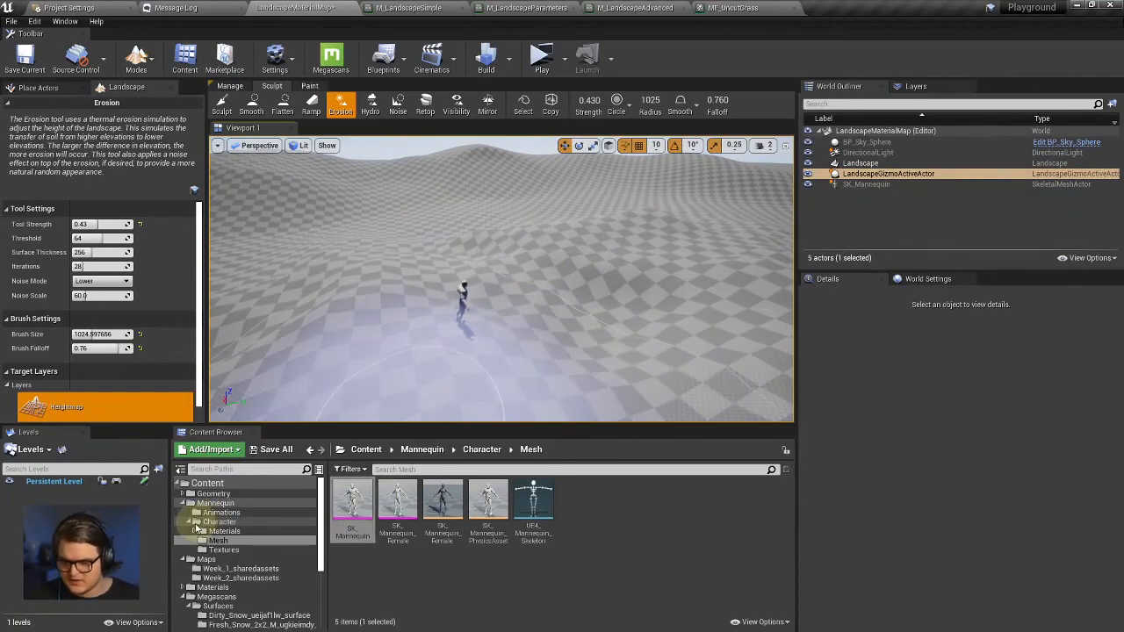
# Collapse the Mannequin, Maps and Megascans folders in the content tree and open the Materials folder.
pyautogui.click(189, 521)
pyautogui.click(188, 502)
pyautogui.click(184, 512)
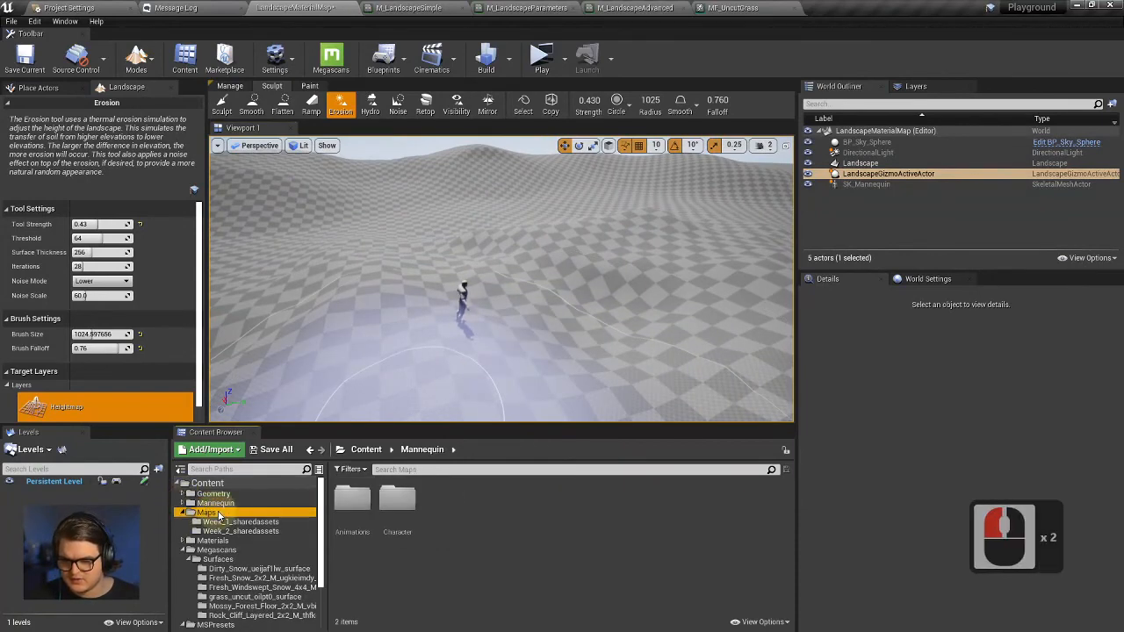
pyautogui.click(200, 513)
pyautogui.click(203, 504)
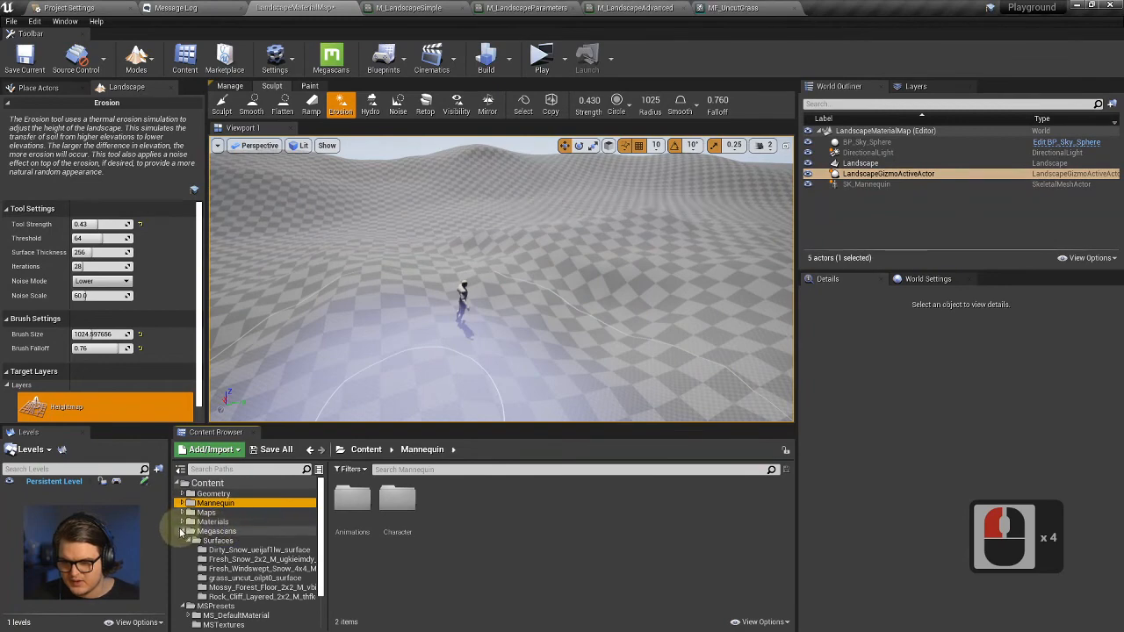
pyautogui.click(187, 531)
pyautogui.click(207, 532)
pyautogui.click(204, 523)
pyautogui.doubleClick(198, 532)
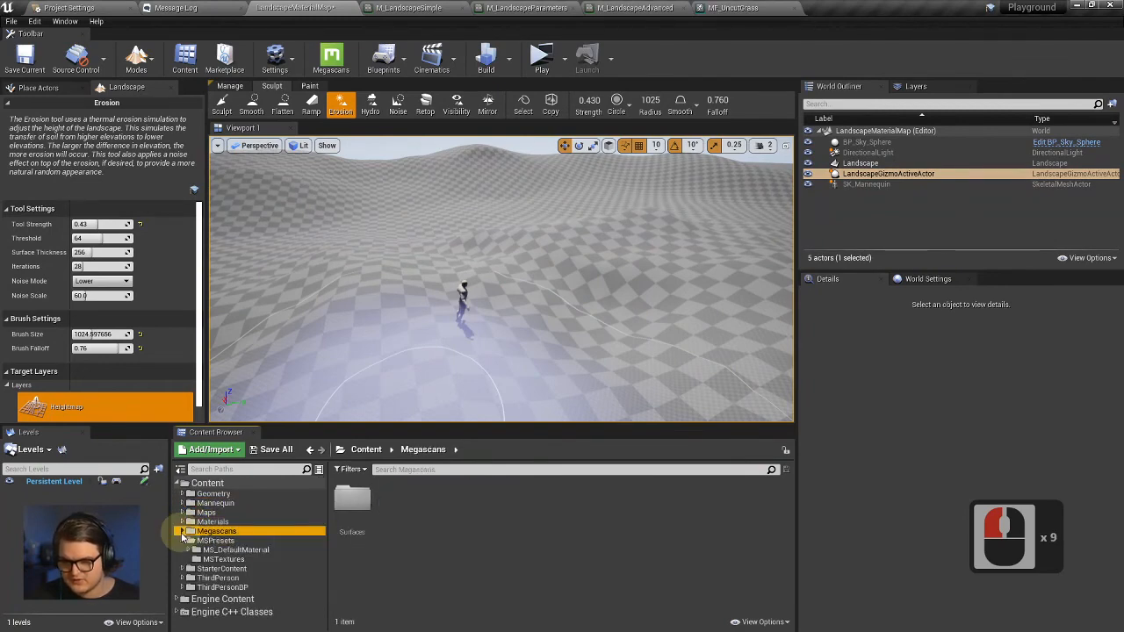
pyautogui.click(202, 521)
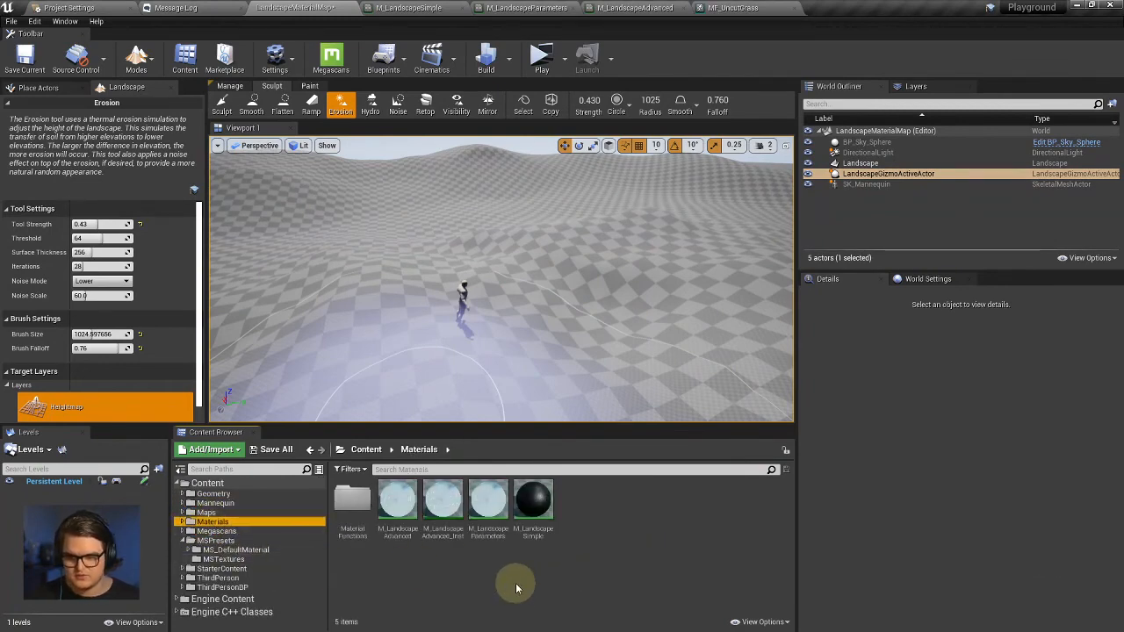
# Look over the existing landscape materials in the Materials folder.
pyautogui.click(398, 500)
pyautogui.click(488, 501)
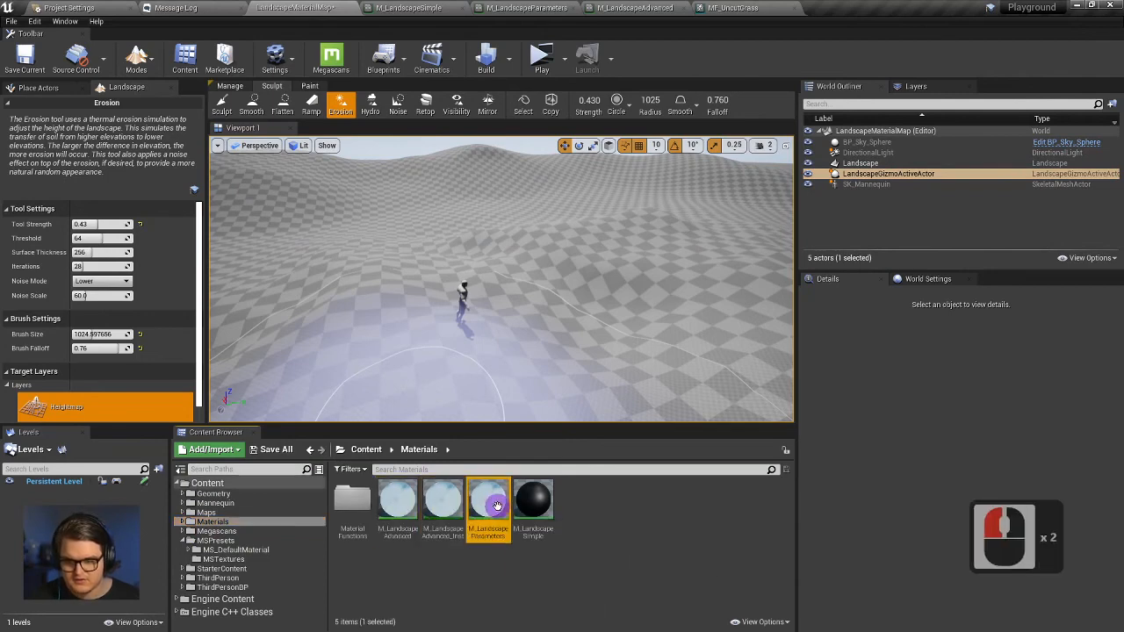
pyautogui.click(489, 501)
pyautogui.click(538, 507)
pyautogui.click(485, 505)
pyautogui.click(404, 503)
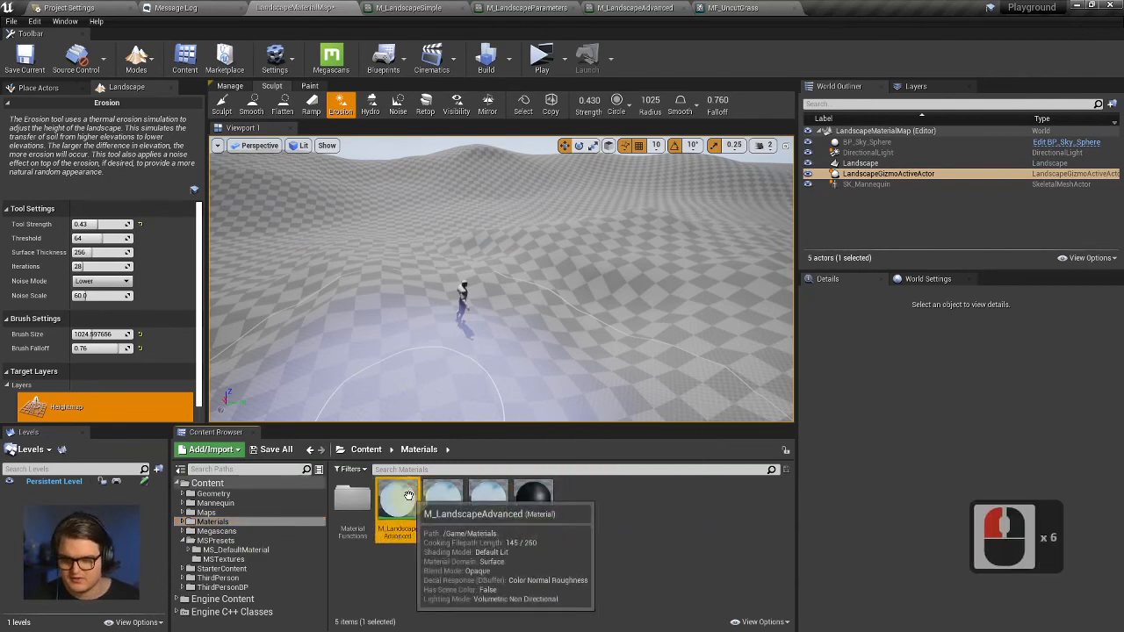
pyautogui.click(431, 511)
pyautogui.click(468, 572)
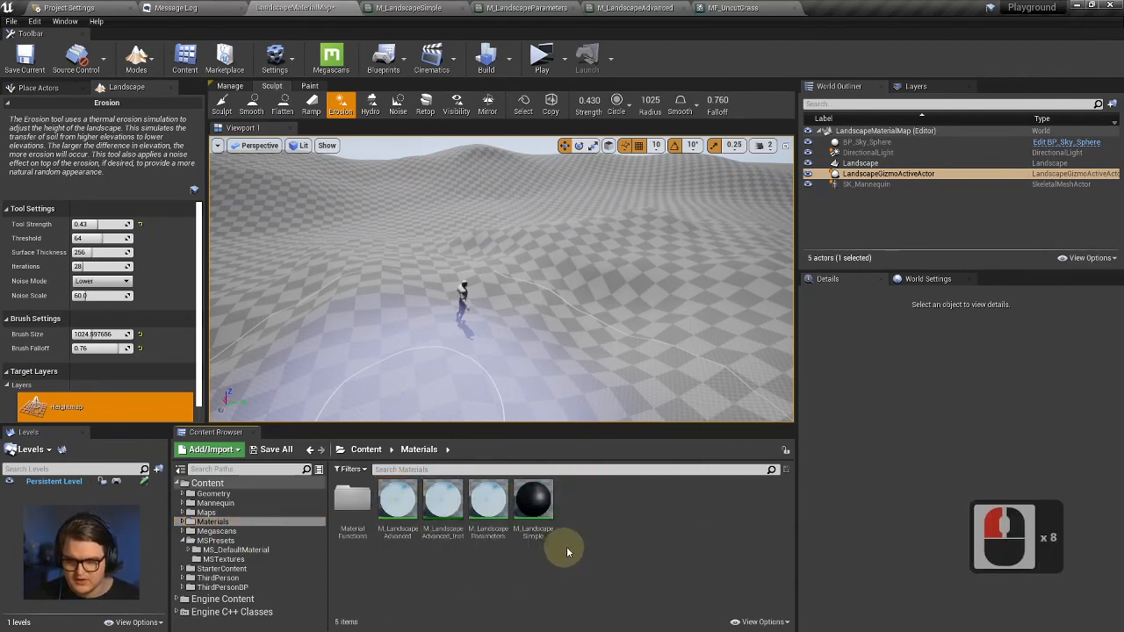
# Create a folder named Archive inside the Materials folder.
pyautogui.rightClick(588, 526)
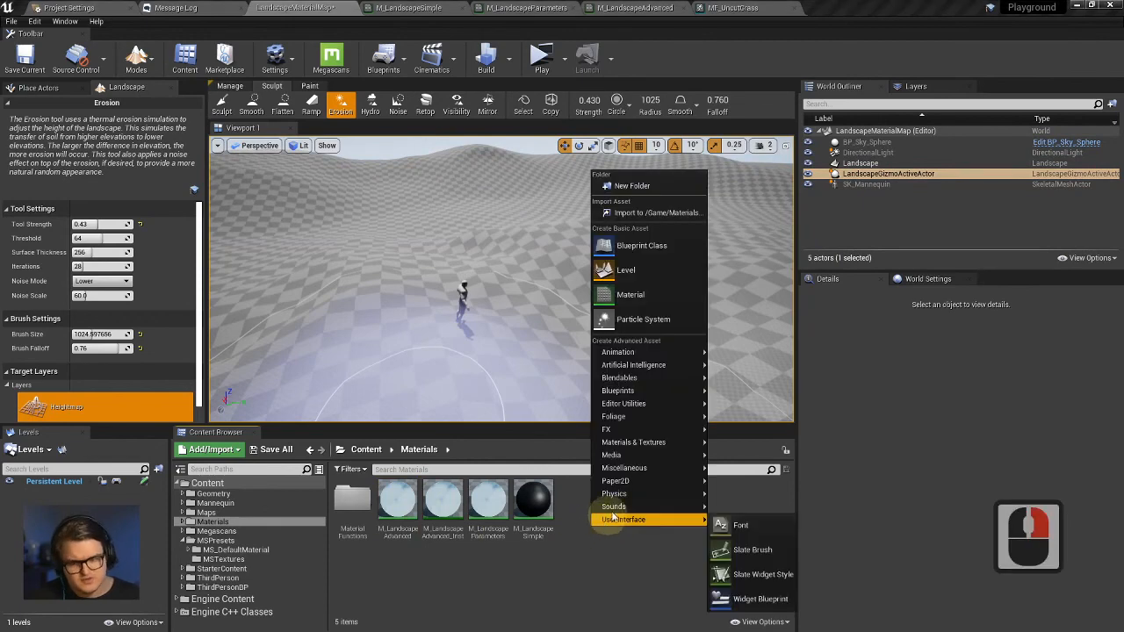
pyautogui.click(659, 192)
pyautogui.write('Archive')
pyautogui.press('Return')
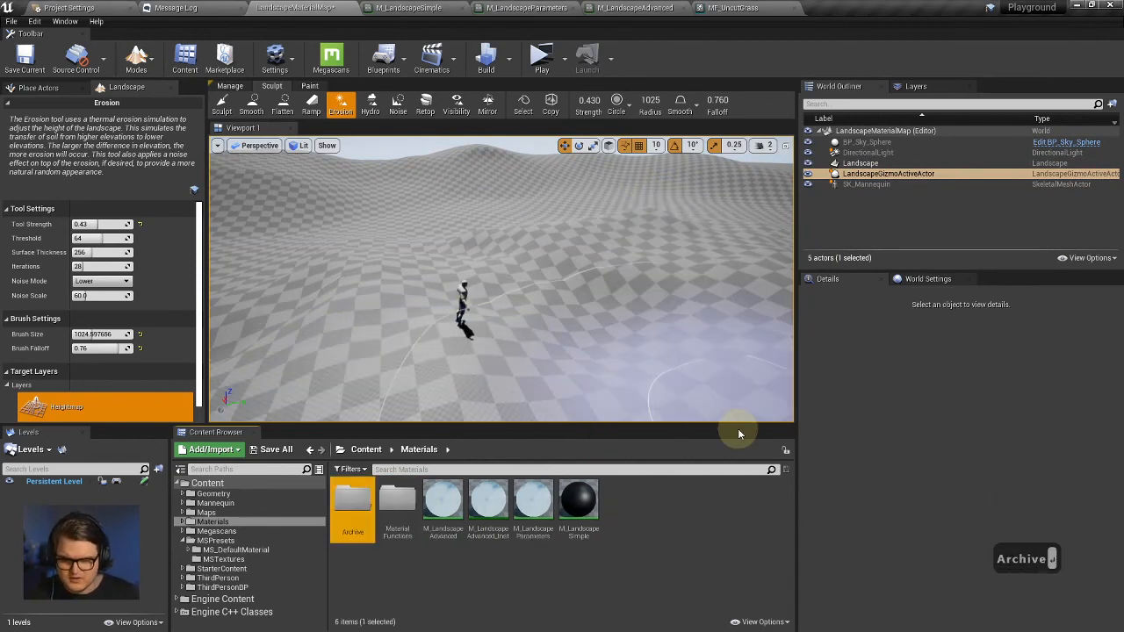
# Move the four landscape materials, from M_LandscapeAdvanced through M_LandscapeSimple, into the Archive folder.
pyautogui.click(448, 515)
pyautogui.keyDown('shift'); pyautogui.moveTo(574, 509); pyautogui.dragTo(354, 501); pyautogui.keyUp('shift')
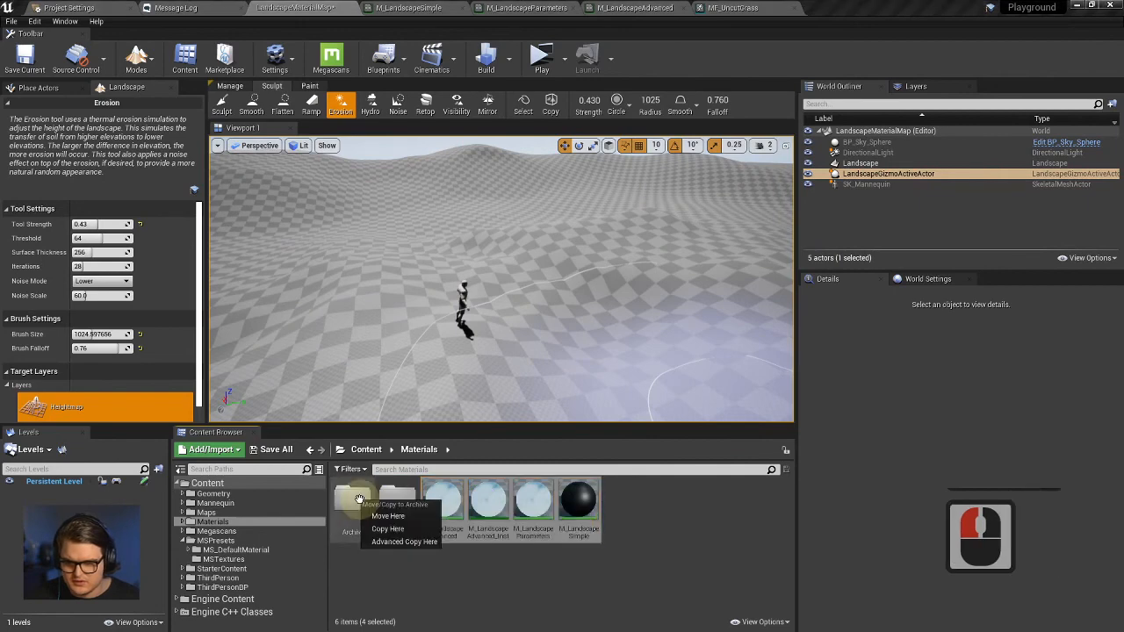
pyautogui.click(386, 526)
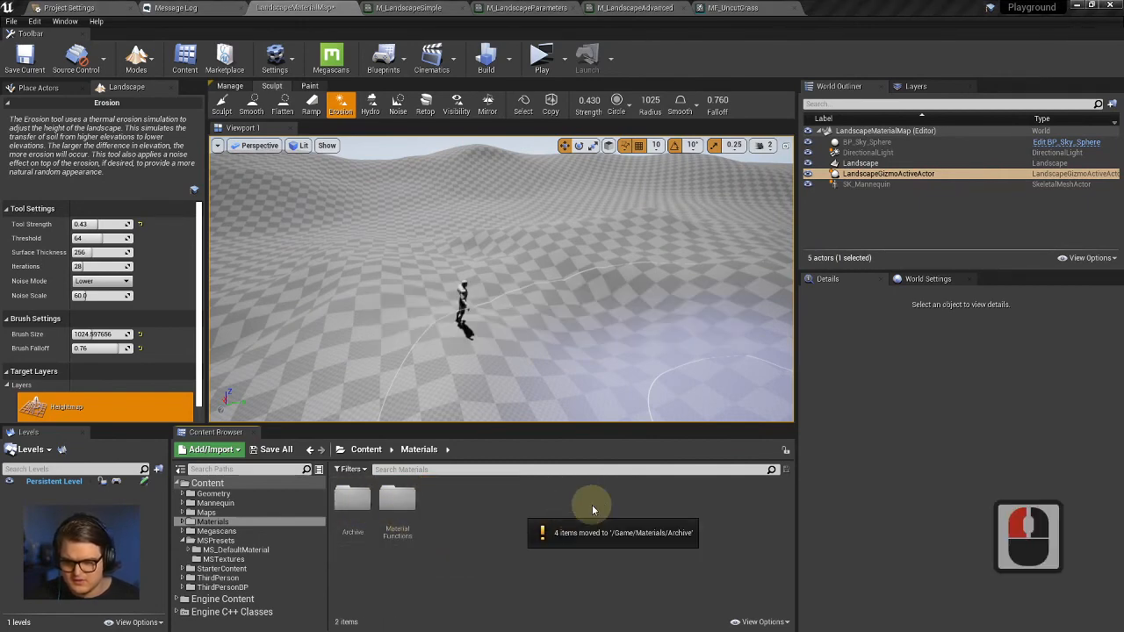
pyautogui.click(352, 496)
pyautogui.click(503, 514)
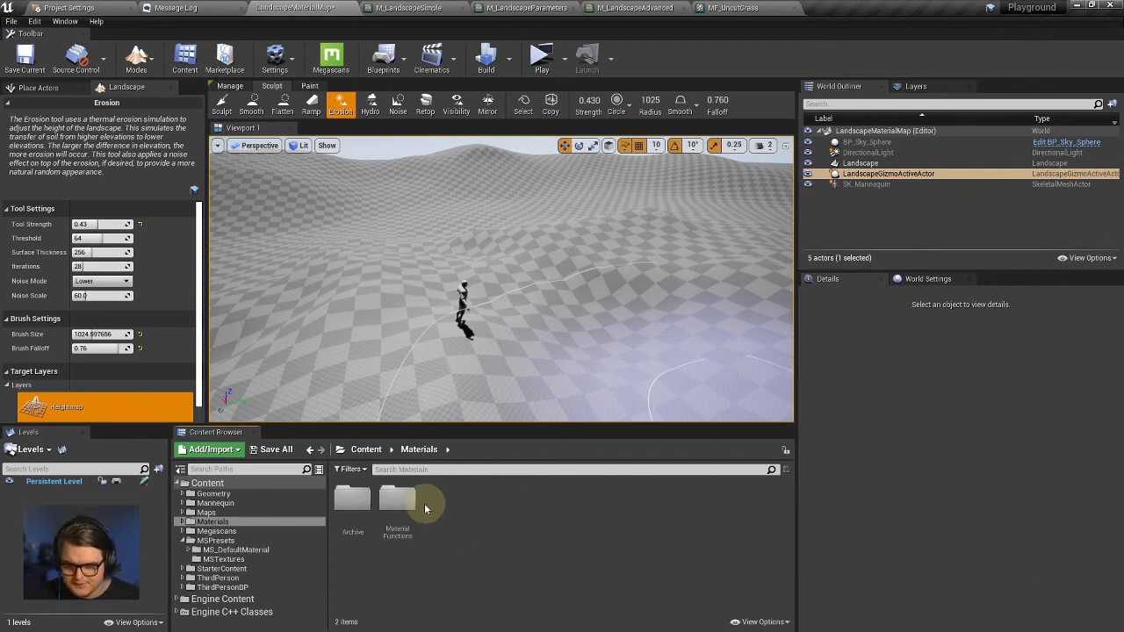
# Move all five material functions from the MaterialFunctions folder into Archive and return to the Materials folder.
pyautogui.doubleClick(402, 500)
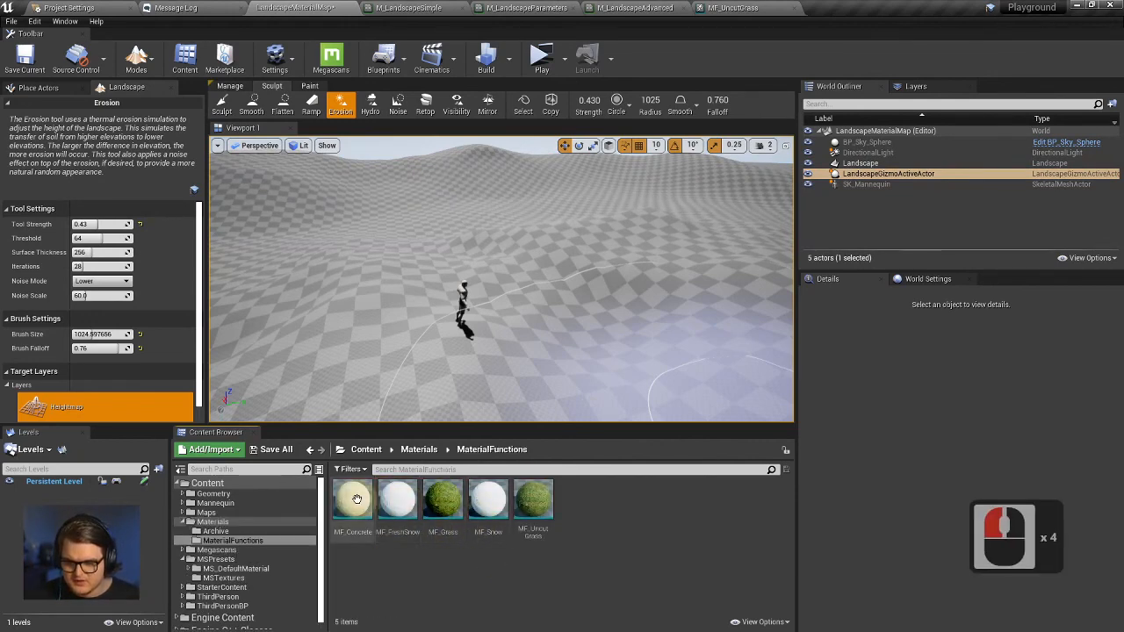
pyautogui.click(354, 499)
pyautogui.keyDown('shift'); pyautogui.click(534, 497); pyautogui.keyUp('shift')
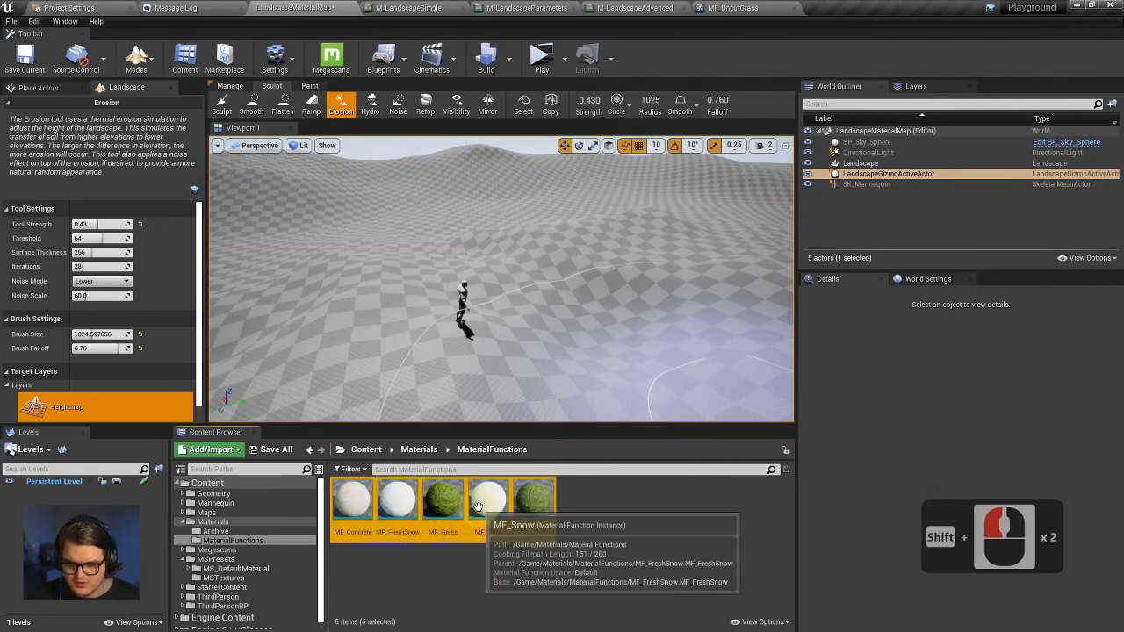
pyautogui.moveTo(478, 508); pyautogui.dragTo(215, 531)
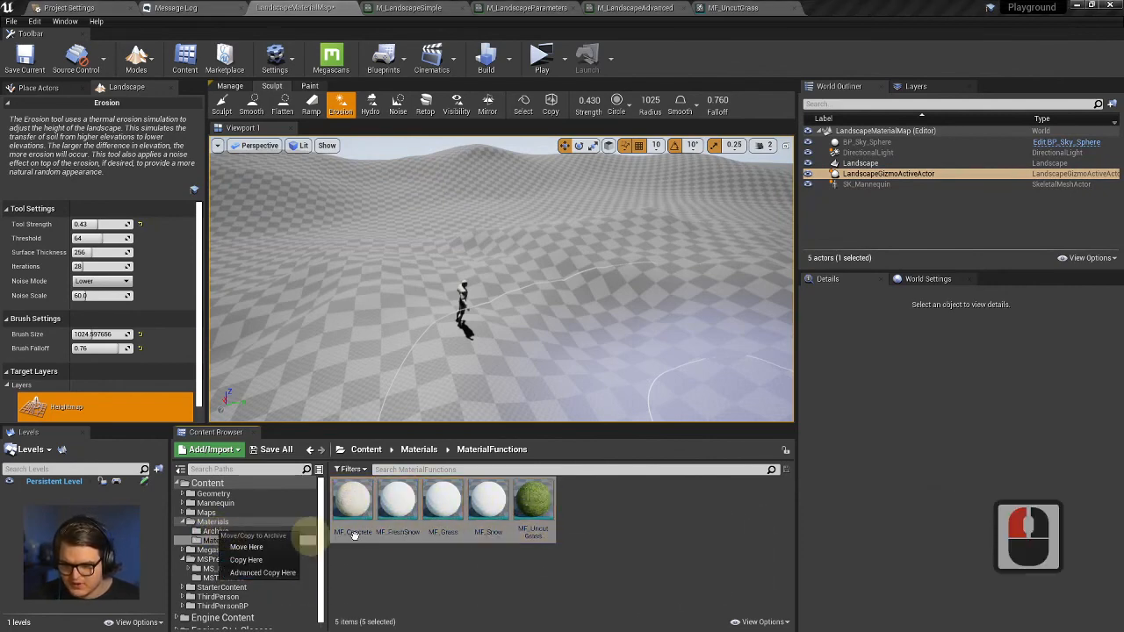
pyautogui.click(246, 546)
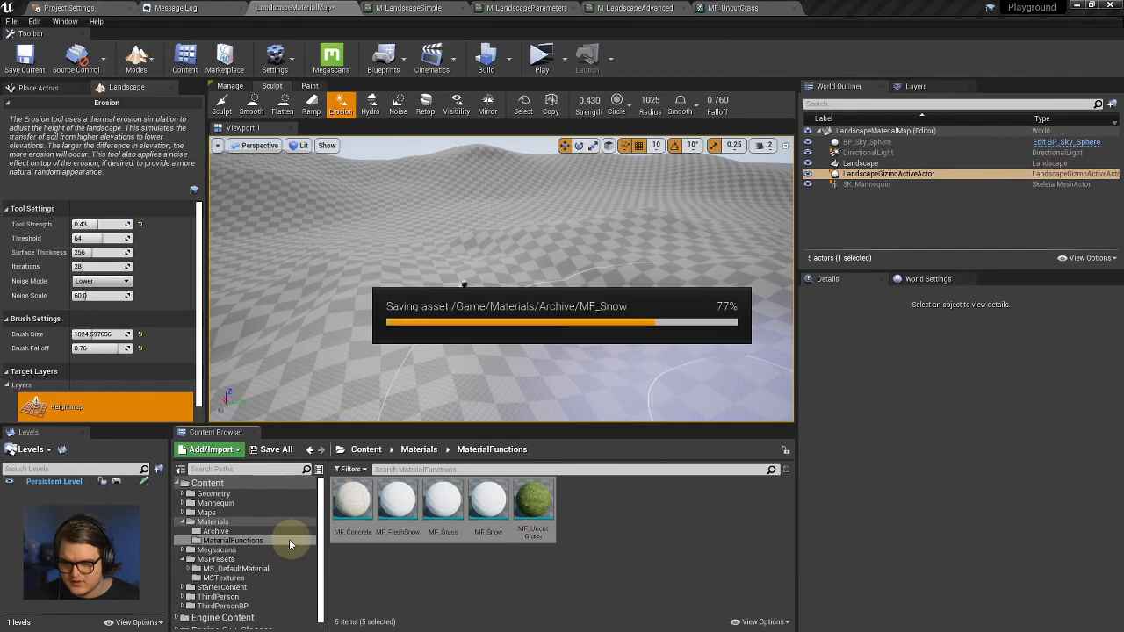
pyautogui.click(247, 523)
pyautogui.click(398, 514)
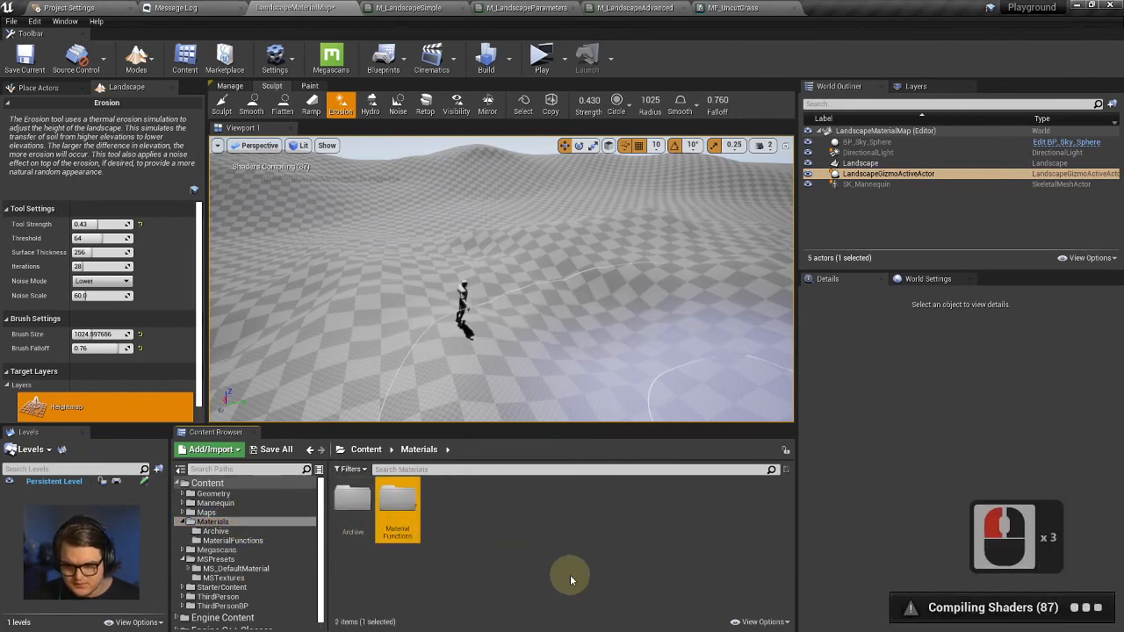
# Delete the emptied MaterialFunctions folder from the Materials folder.
pyautogui.press('Delete')
pyautogui.click(612, 601)
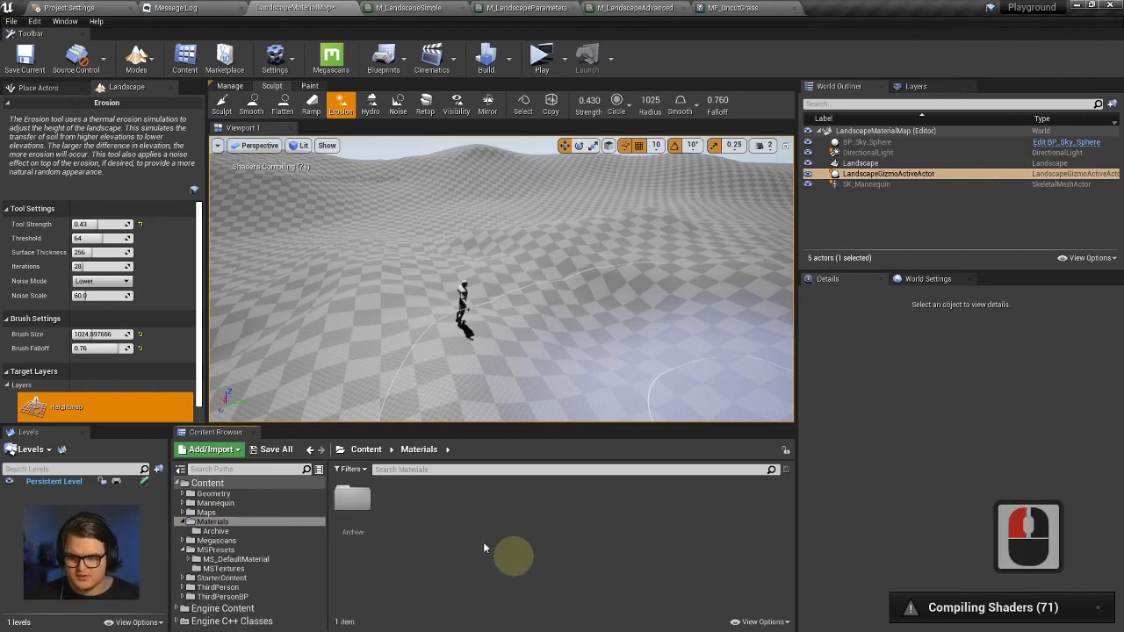
pyautogui.click(444, 516)
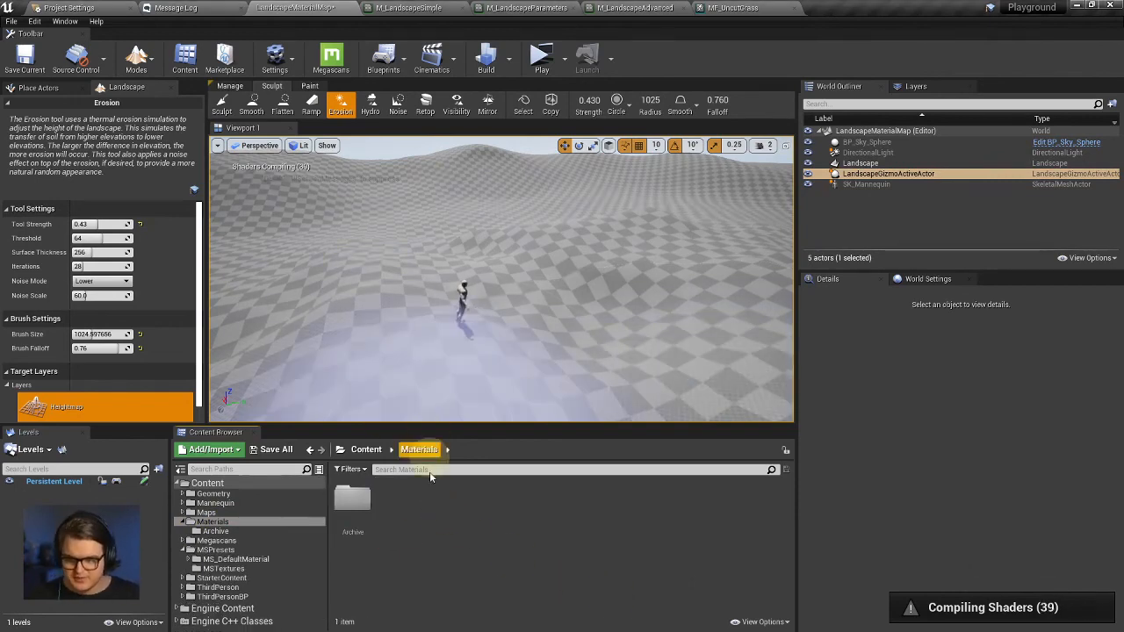
pyautogui.click(399, 516)
pyautogui.scroll(-5, 137, 304)
pyautogui.scroll(10, 165, 325)
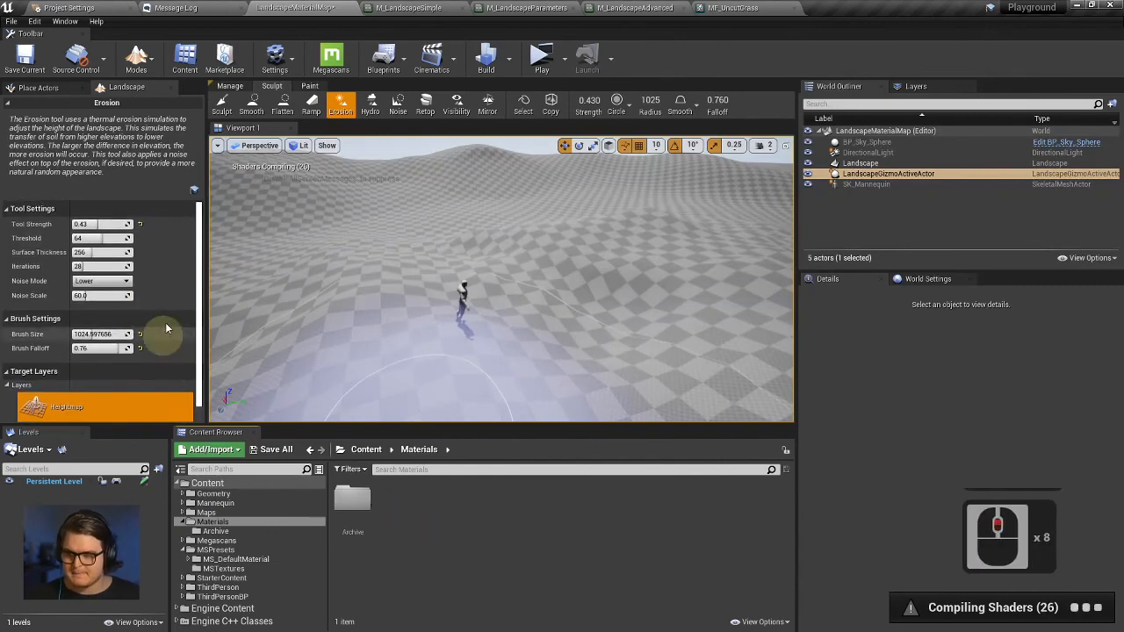
# Create a material named M_SimpleLandscapeMaterial in the Materials folder.
pyautogui.rightClick(410, 509)
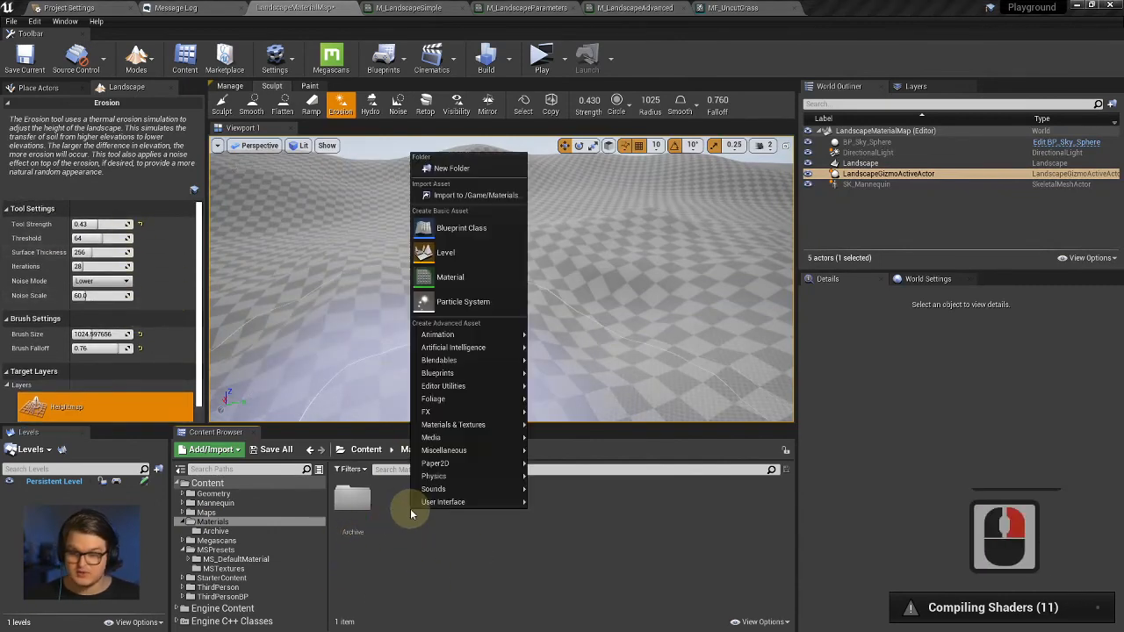
pyautogui.click(455, 279)
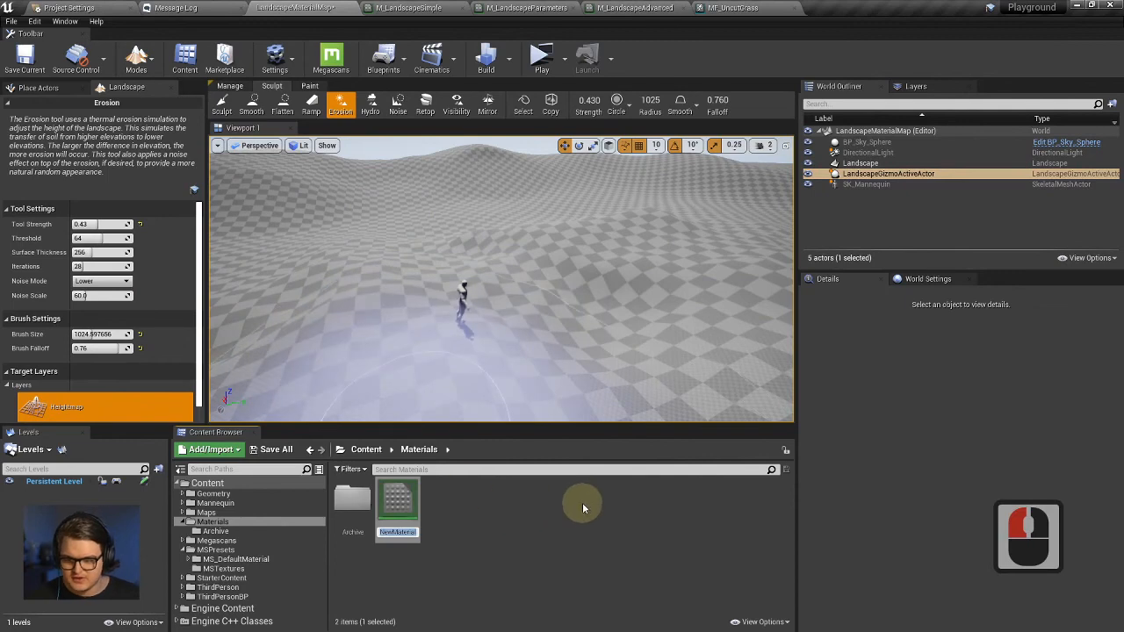
pyautogui.write('M_')
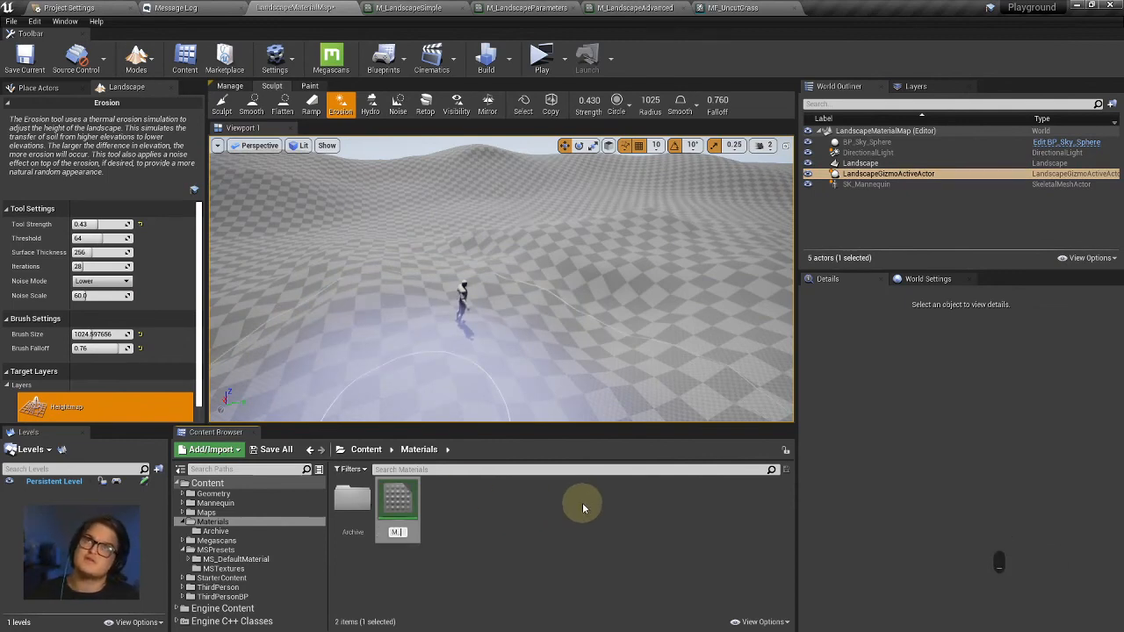
pyautogui.write('Simple')
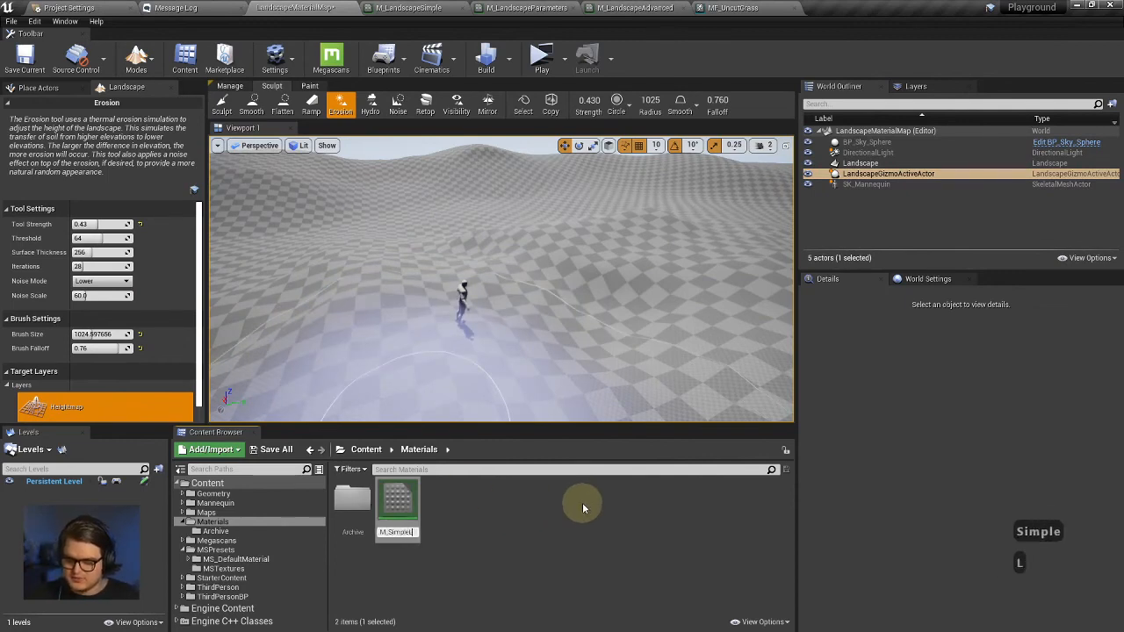
pyautogui.write('LandscapeMa')
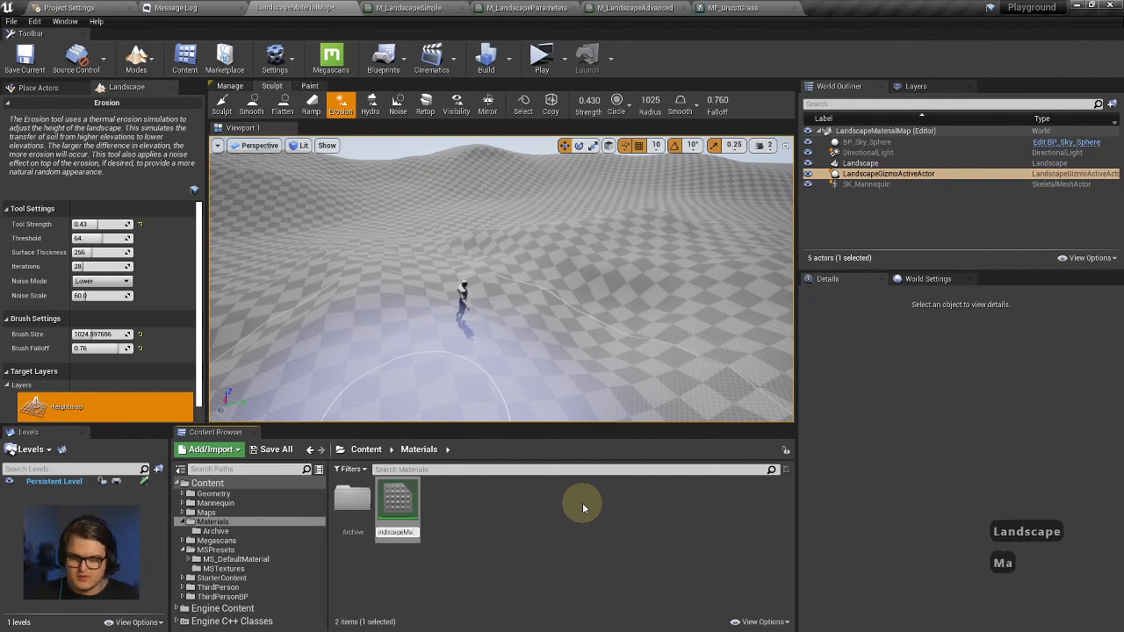
pyautogui.write('terial')
pyautogui.press('Return')
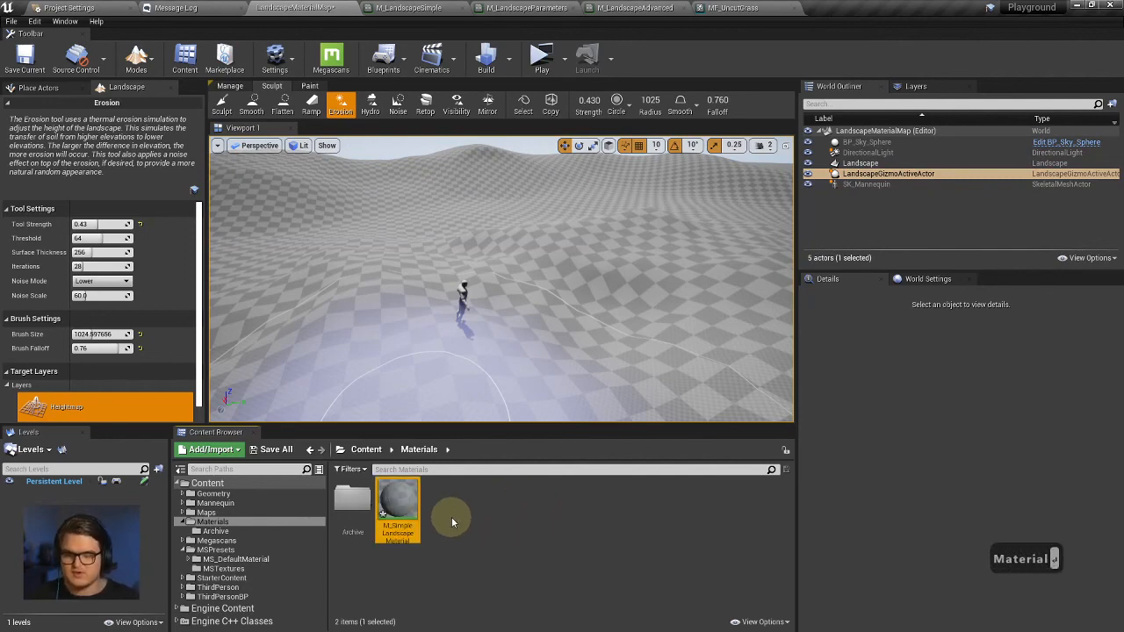
# Open the new material's name for editing, examine its M_ prefix and leave the name as it is.
pyautogui.doubleClick(394, 513)
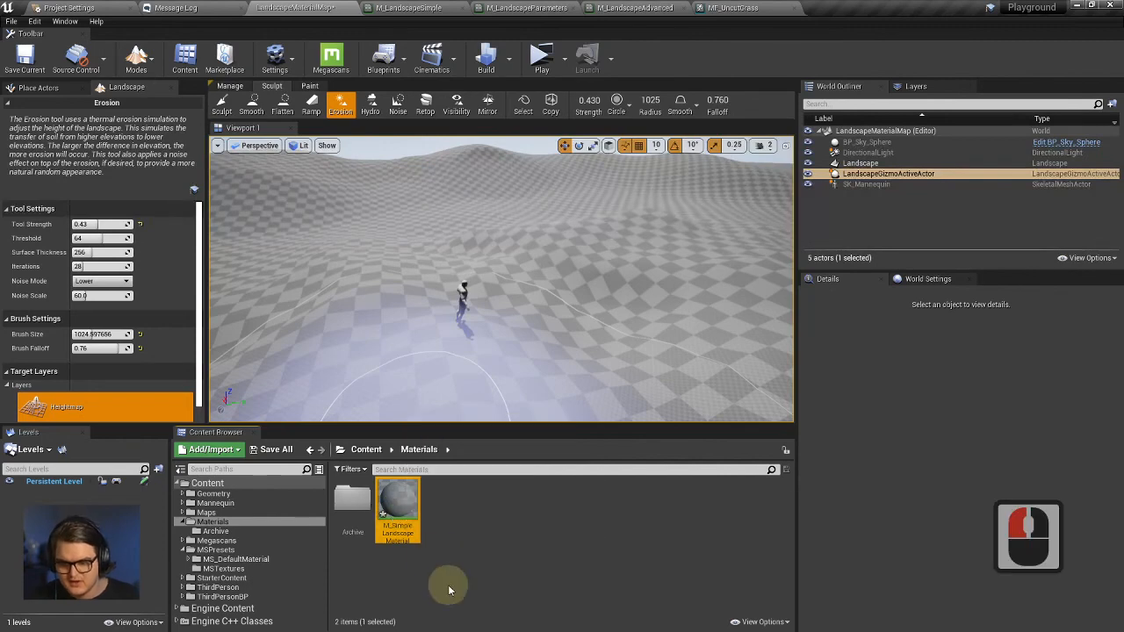
pyautogui.click(397, 531)
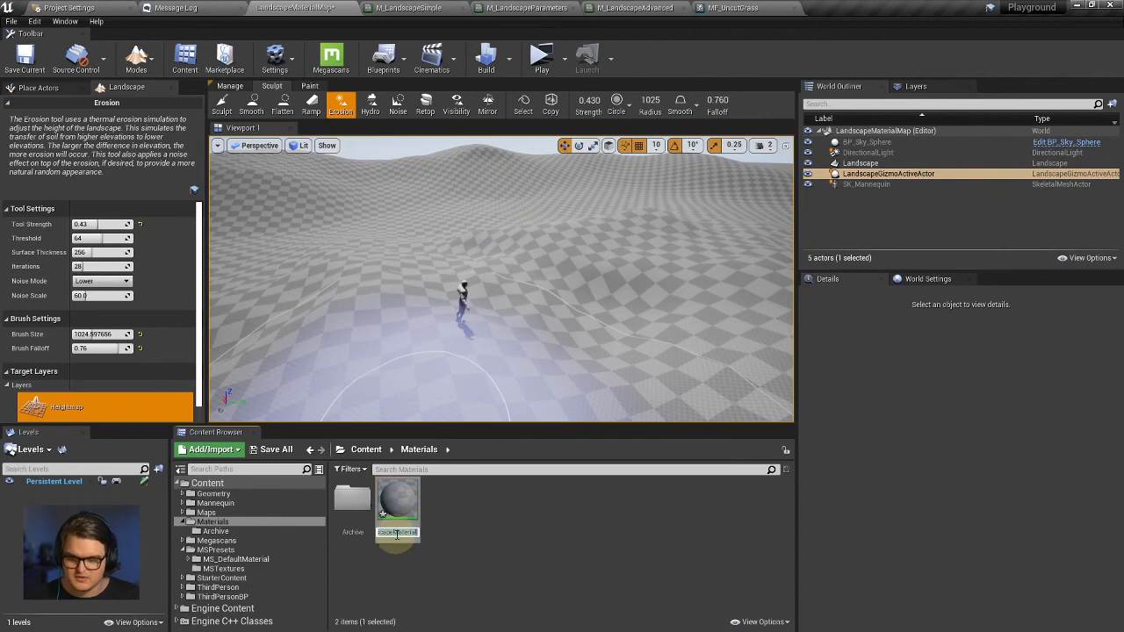
pyautogui.click(396, 533)
pyautogui.hotkey('ctrl', 'Left')
pyautogui.hotkey('ctrl', 'Left')
pyautogui.hotkey('ctrl', 'Left')
pyautogui.hotkey('ctrl', 'Left')
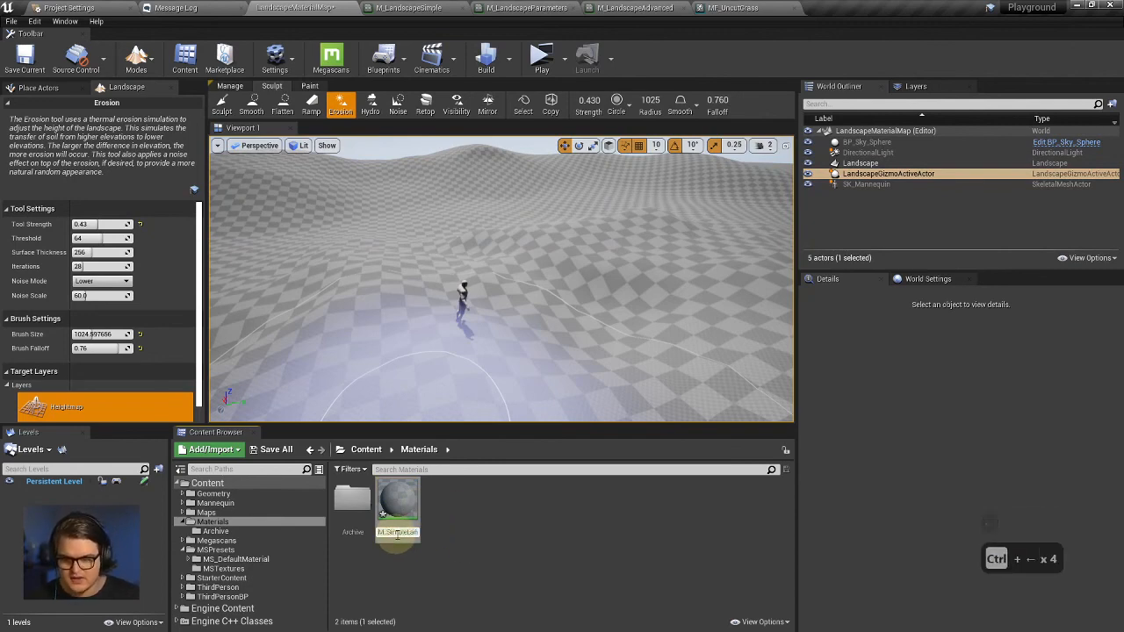
pyautogui.press('Right')
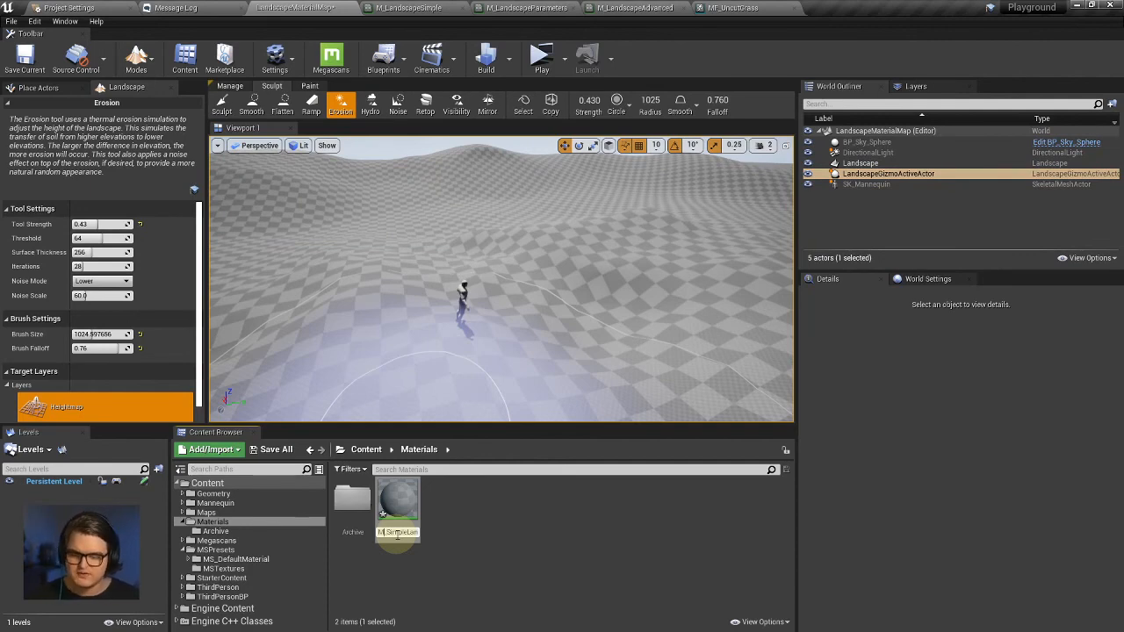
pyautogui.press('Left')
pyautogui.hotkey('ctrl', 'Left')
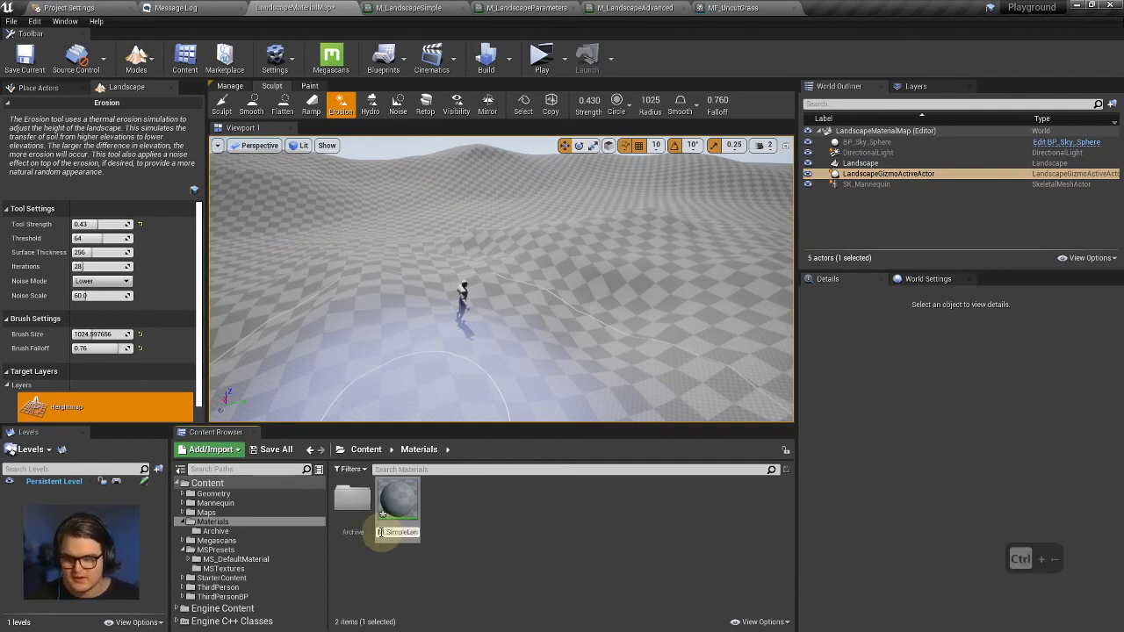
pyautogui.moveTo(385, 533); pyautogui.dragTo(372, 532)
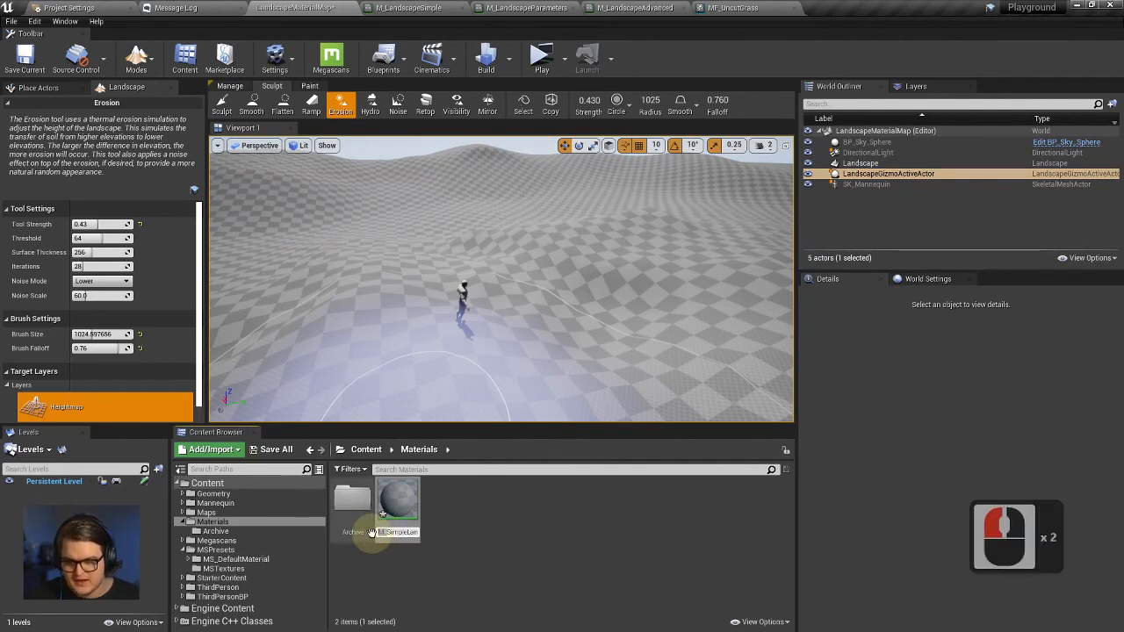
pyautogui.click(448, 532)
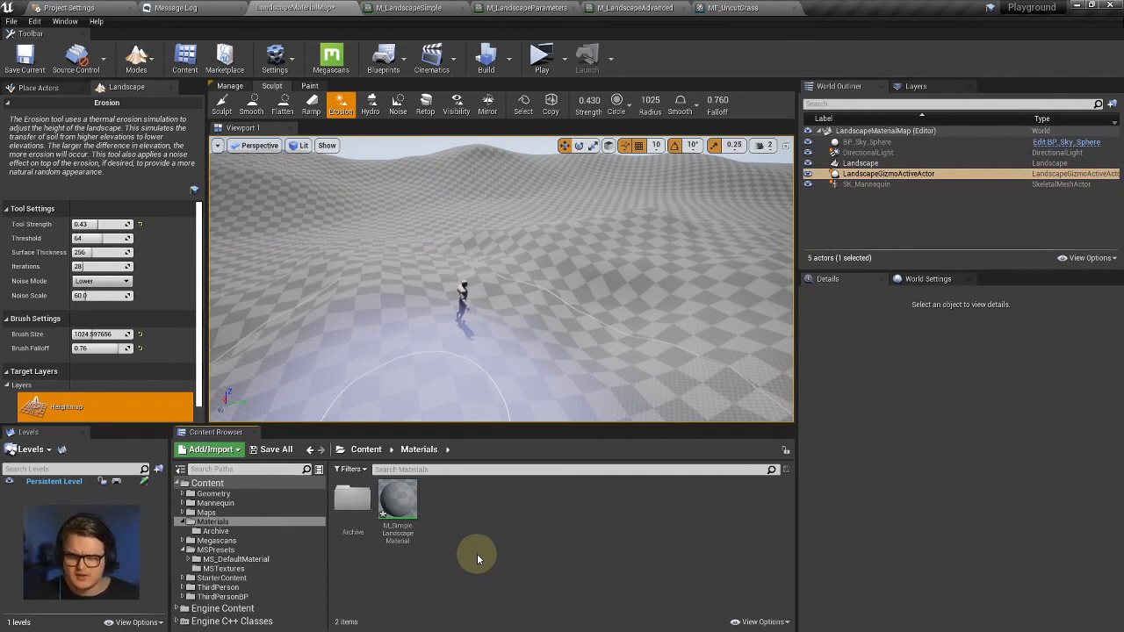
# Collapse the Materials folder in the folder tree.
pyautogui.click(252, 470)
pyautogui.click(403, 470)
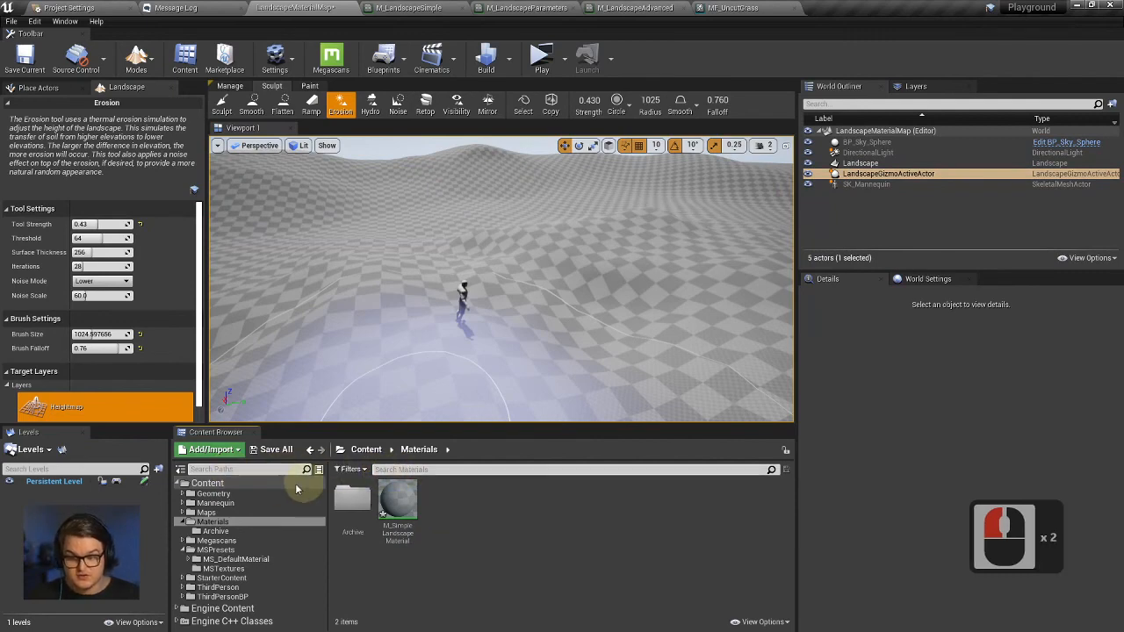
pyautogui.click(260, 484)
pyautogui.click(195, 523)
pyautogui.click(183, 521)
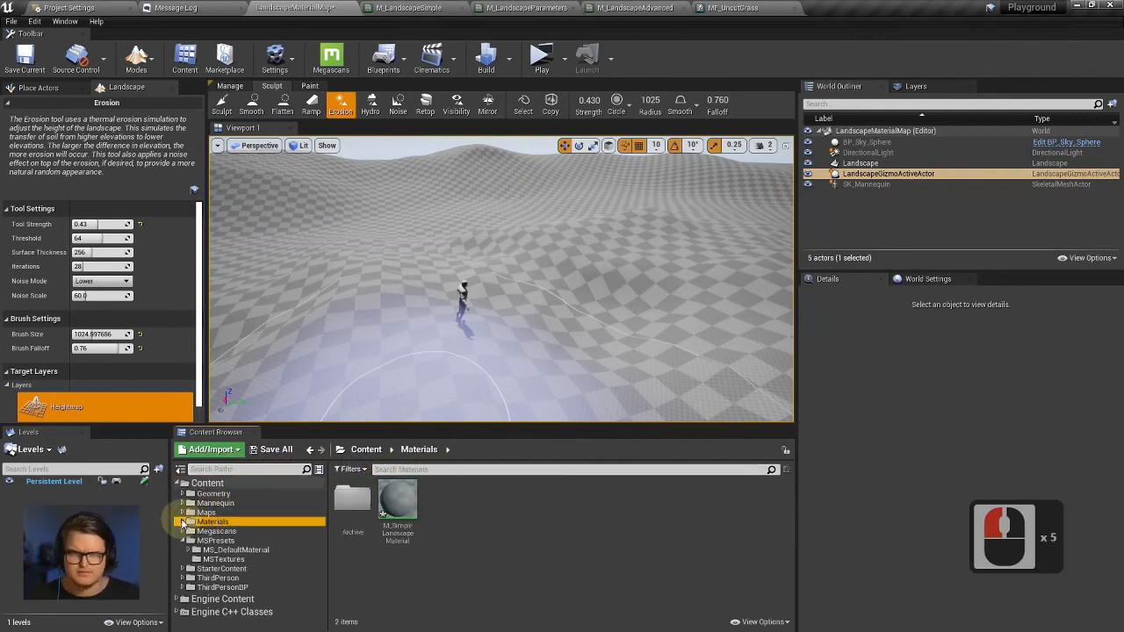
pyautogui.click(213, 470)
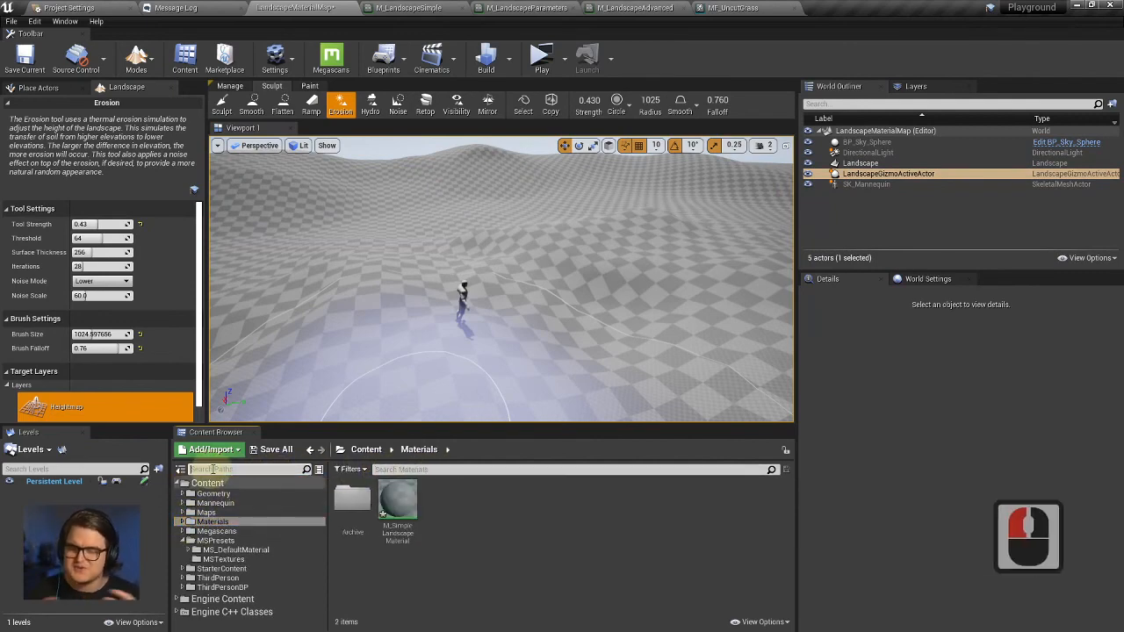
pyautogui.click(490, 548)
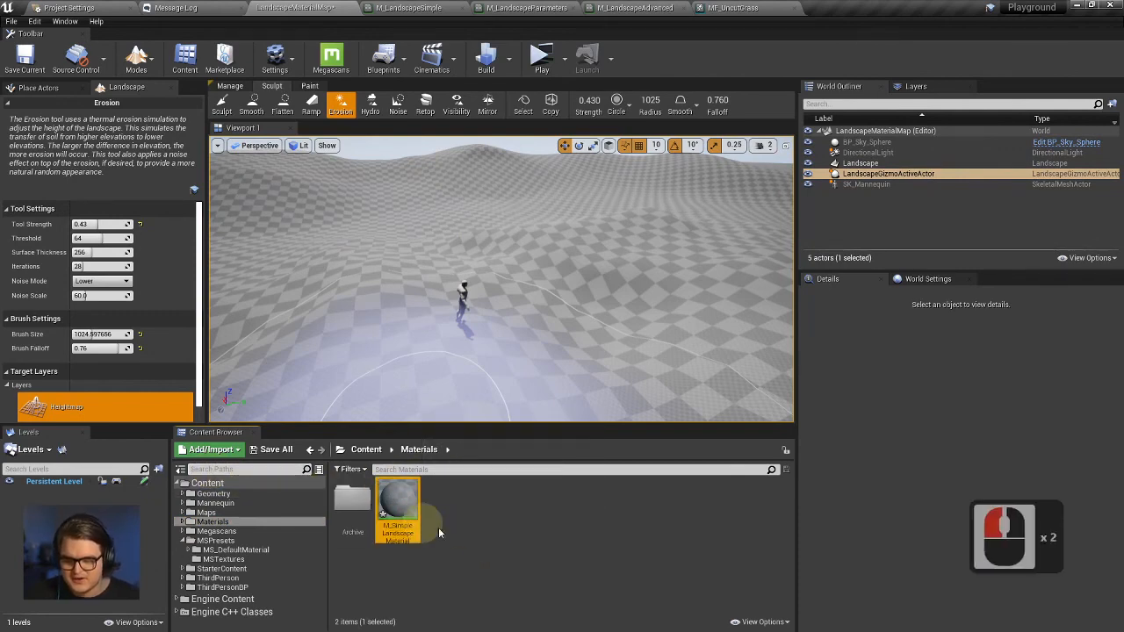
# Search the whole Content folder for assets matching "M_land".
pyautogui.click(226, 496)
pyautogui.click(208, 483)
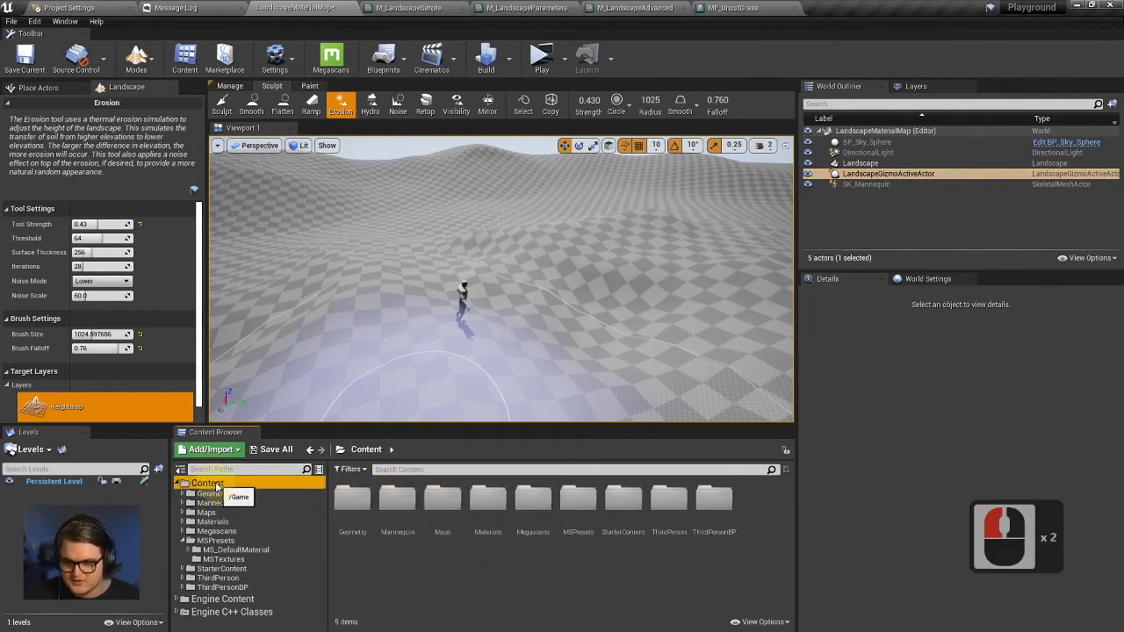
pyautogui.click(426, 470)
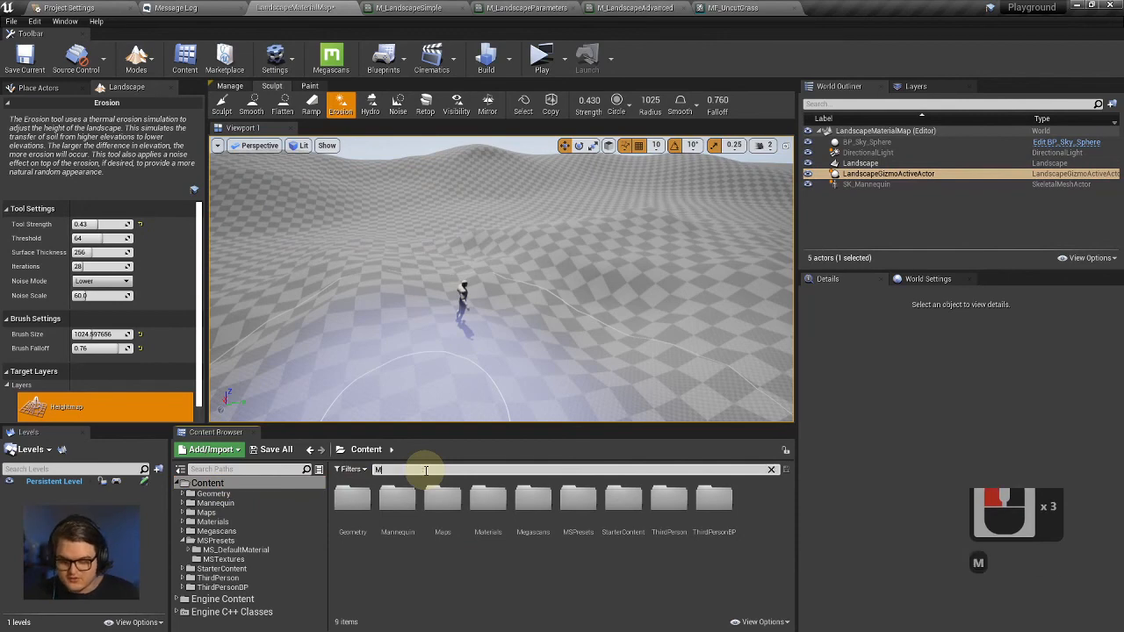
pyautogui.write('M_land')
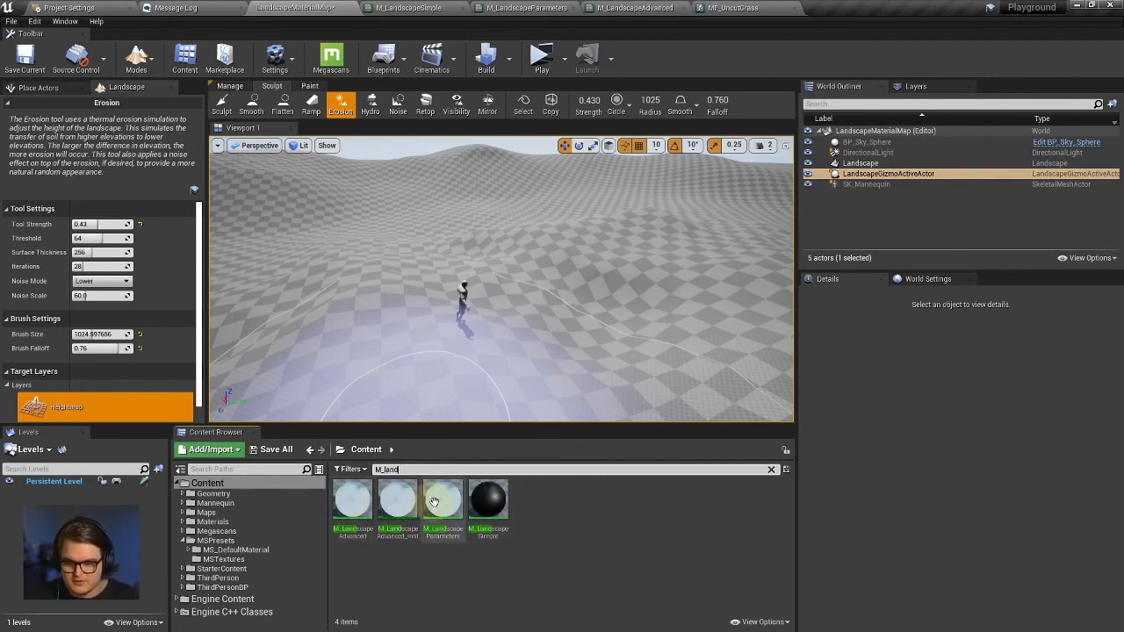
pyautogui.click(575, 513)
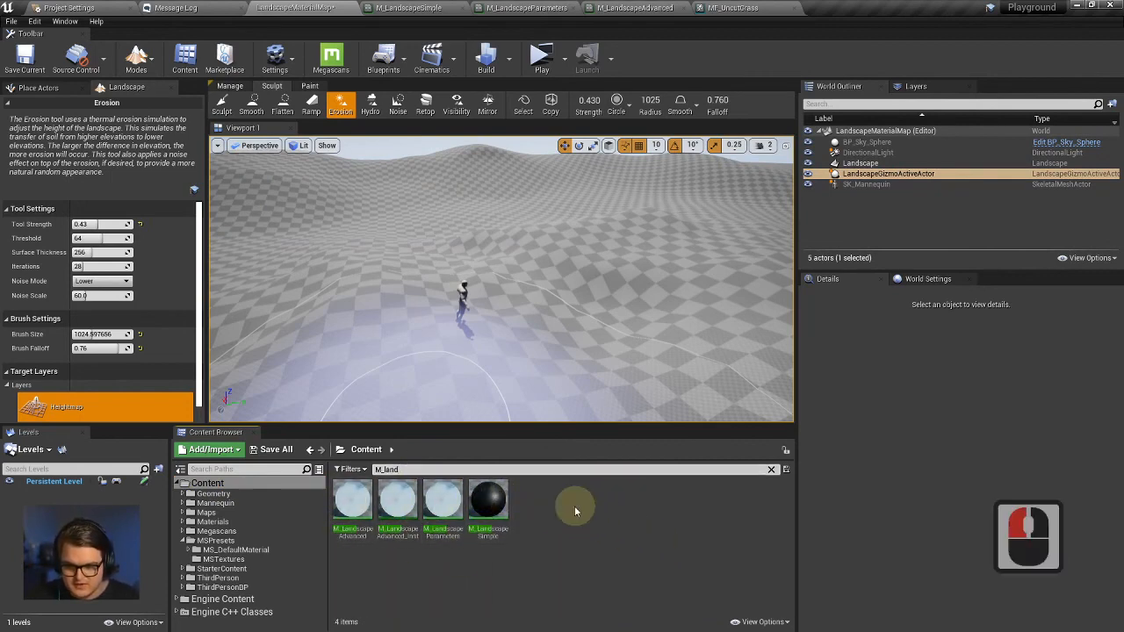
# Check the search in the Megascans and Materials folders, clearing the search text in Materials.
pyautogui.click(241, 549)
pyautogui.click(237, 531)
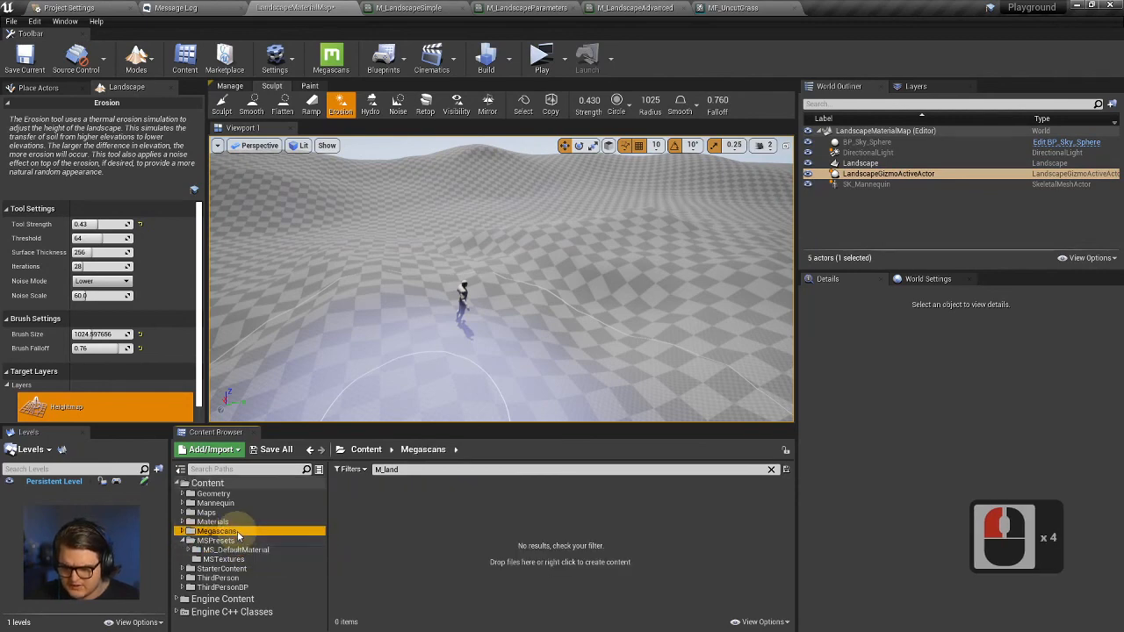
pyautogui.click(212, 522)
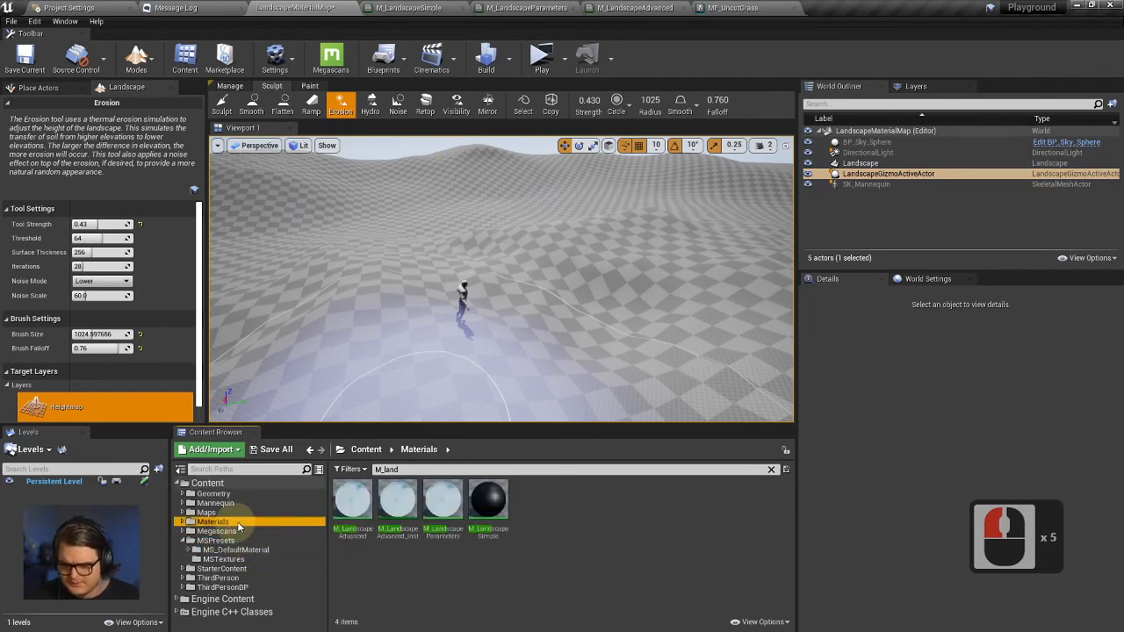
pyautogui.click(771, 469)
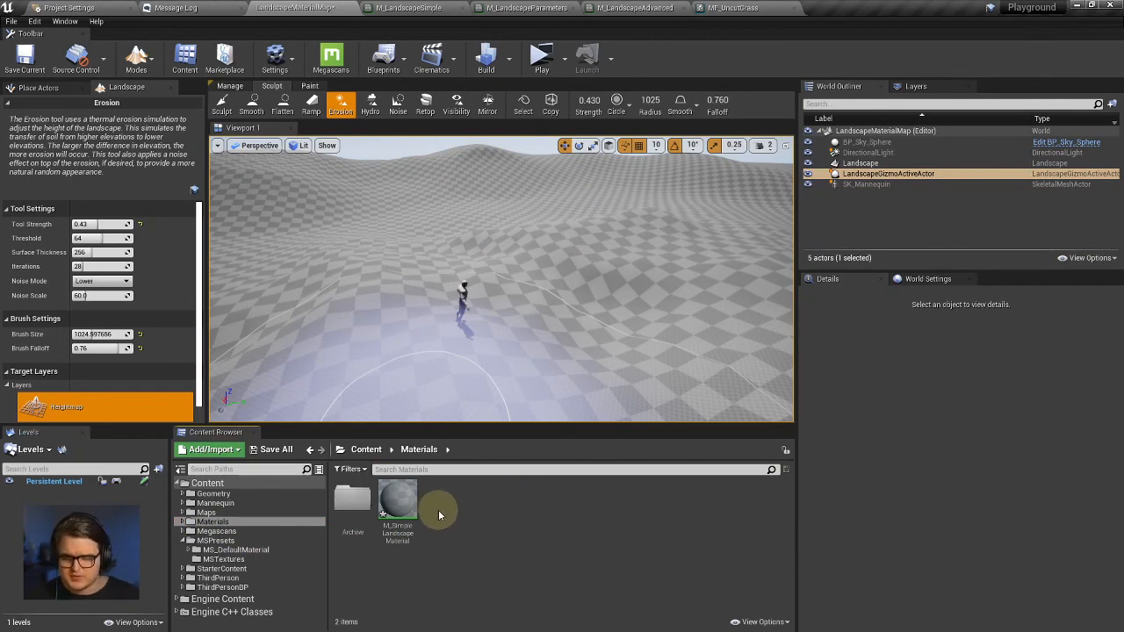
# Open M_SimpleLandscapeMaterial in the Material Editor.
pyautogui.doubleClick(397, 503)
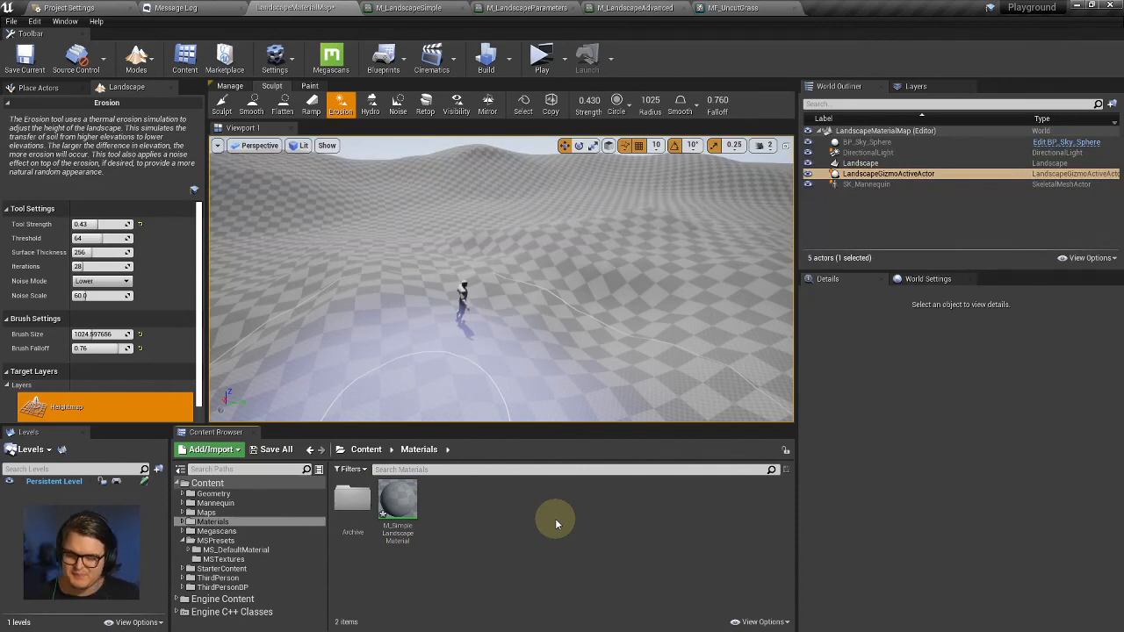
pyautogui.doubleClick(400, 499)
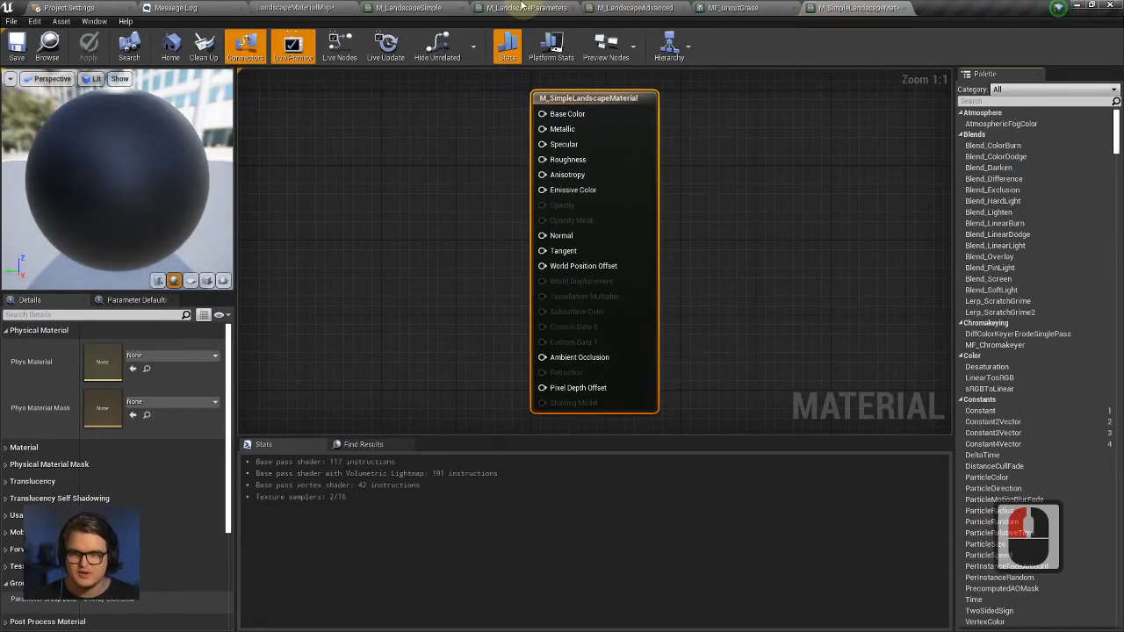
pyautogui.click(430, 8)
pyautogui.click(463, 7)
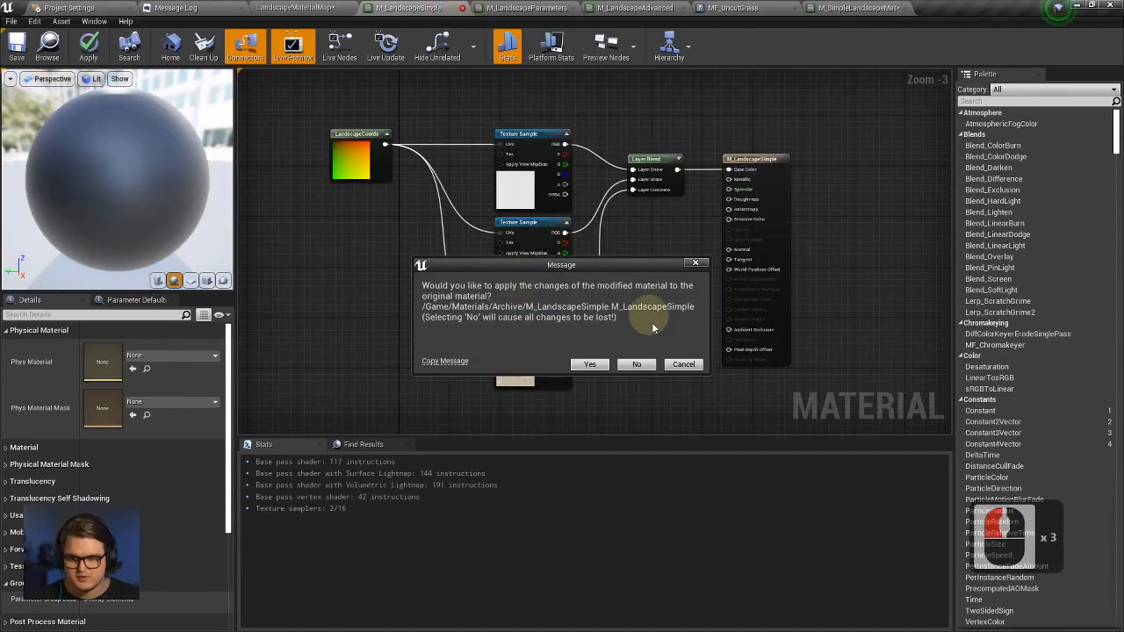
pyautogui.click(683, 364)
pyautogui.click(856, 8)
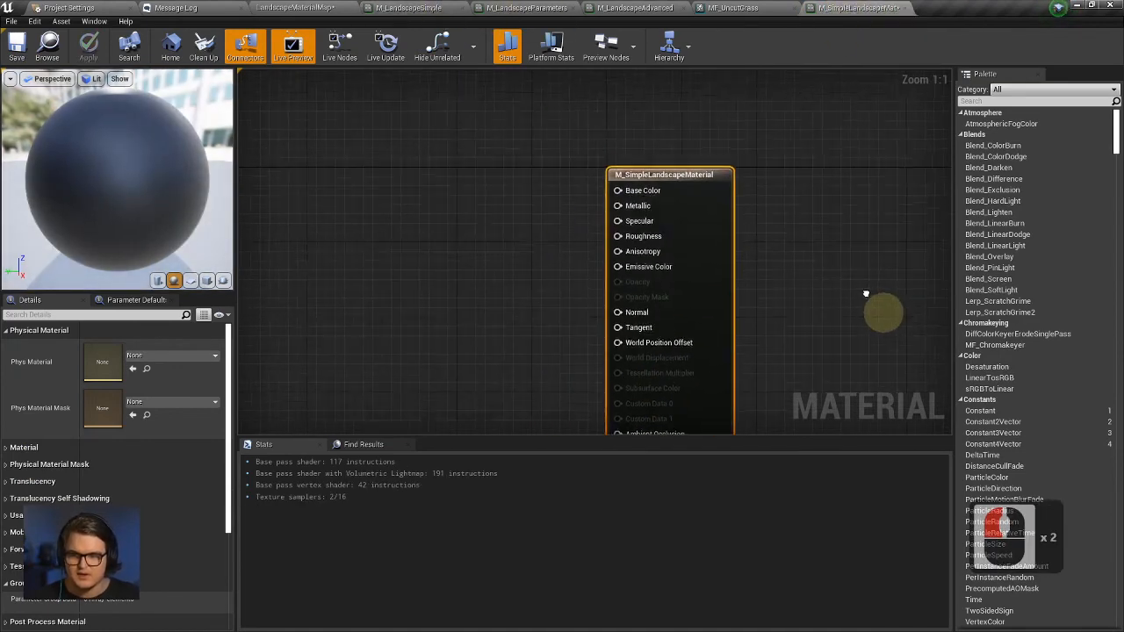
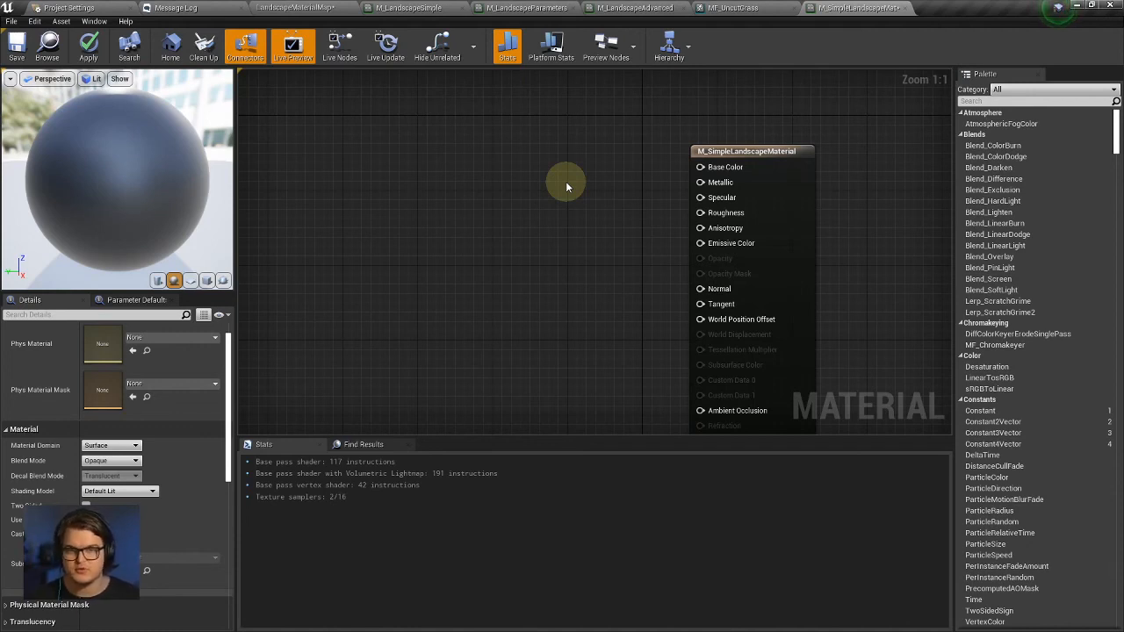
# Add a Texture Sample node to the graph and place it well away from the input side of the material output node.
pyautogui.scroll(3, 650, 347)
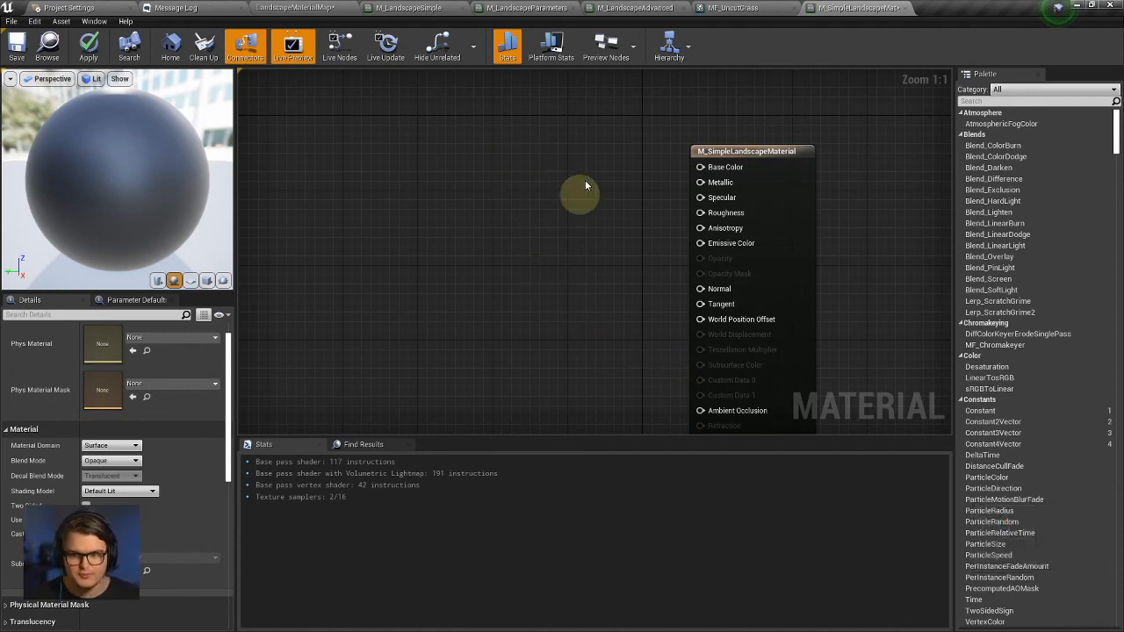
pyautogui.rightClick(513, 171)
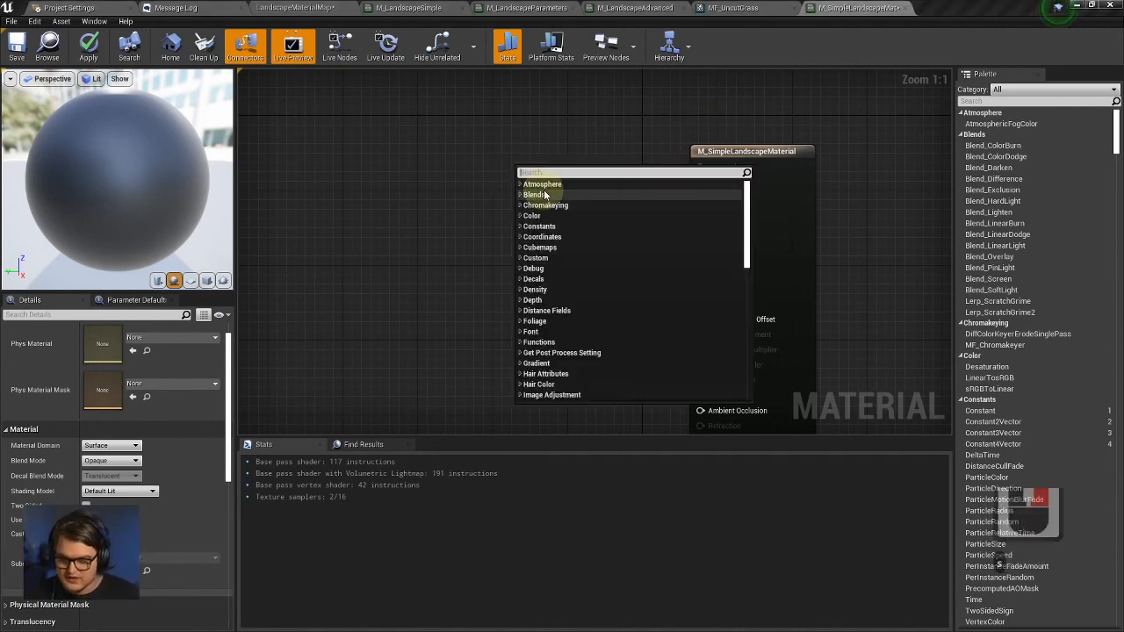
pyautogui.write('sample tex')
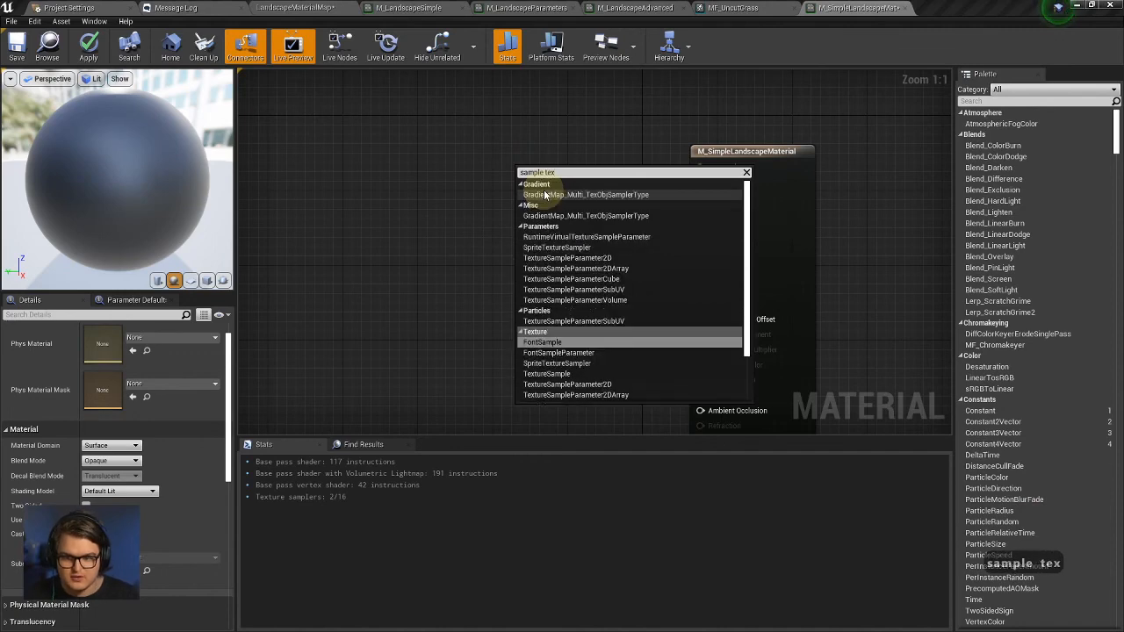
pyautogui.hotkey('ctrl', 'z')
pyautogui.hotkey('ctrl', 'a')
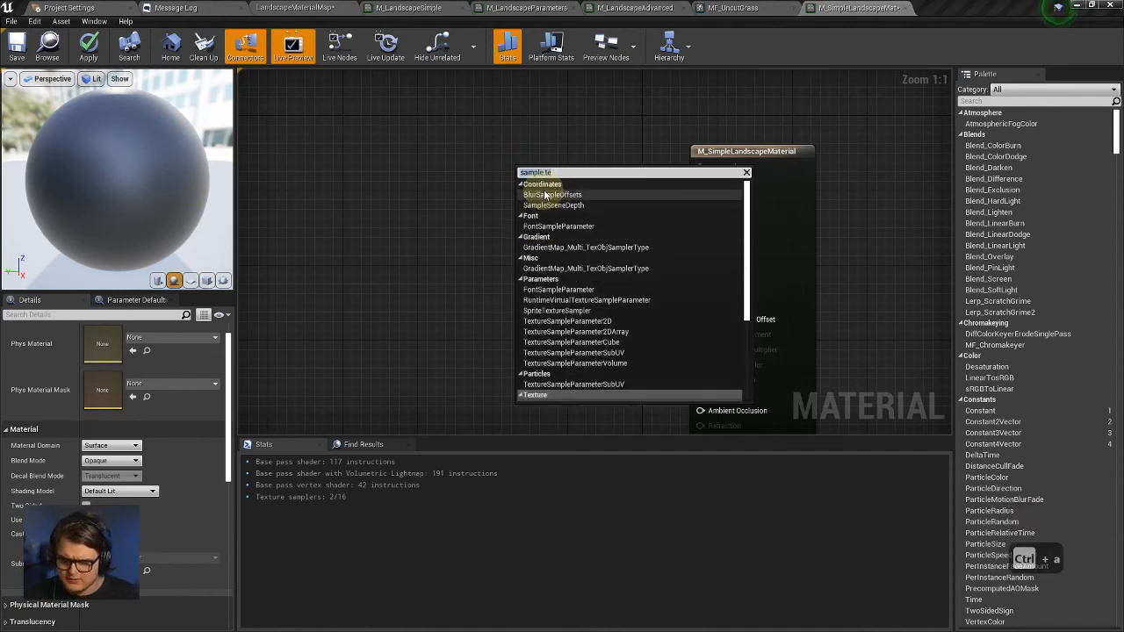
pyautogui.write('text')
pyautogui.press('Return')
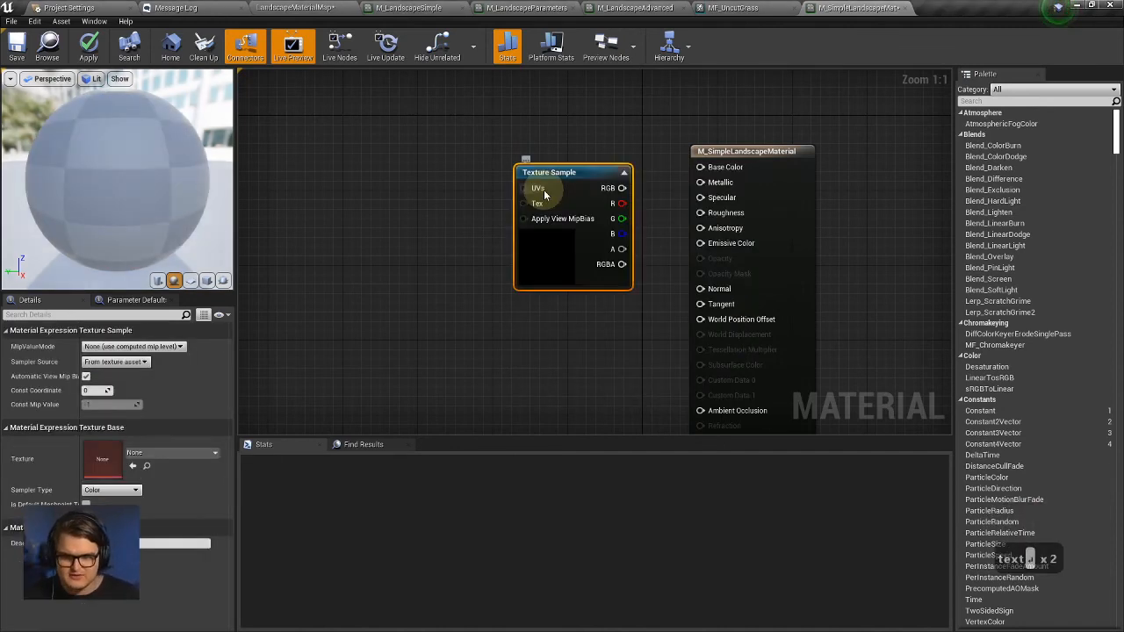
pyautogui.moveTo(544, 195); pyautogui.dragTo(458, 184)
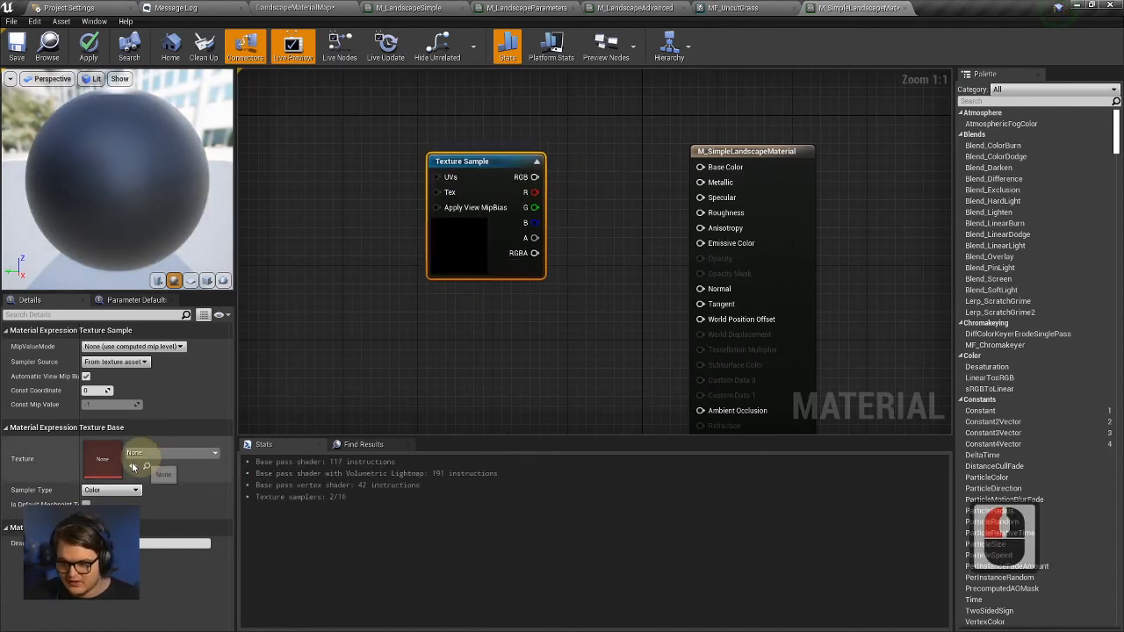
pyautogui.click(451, 172)
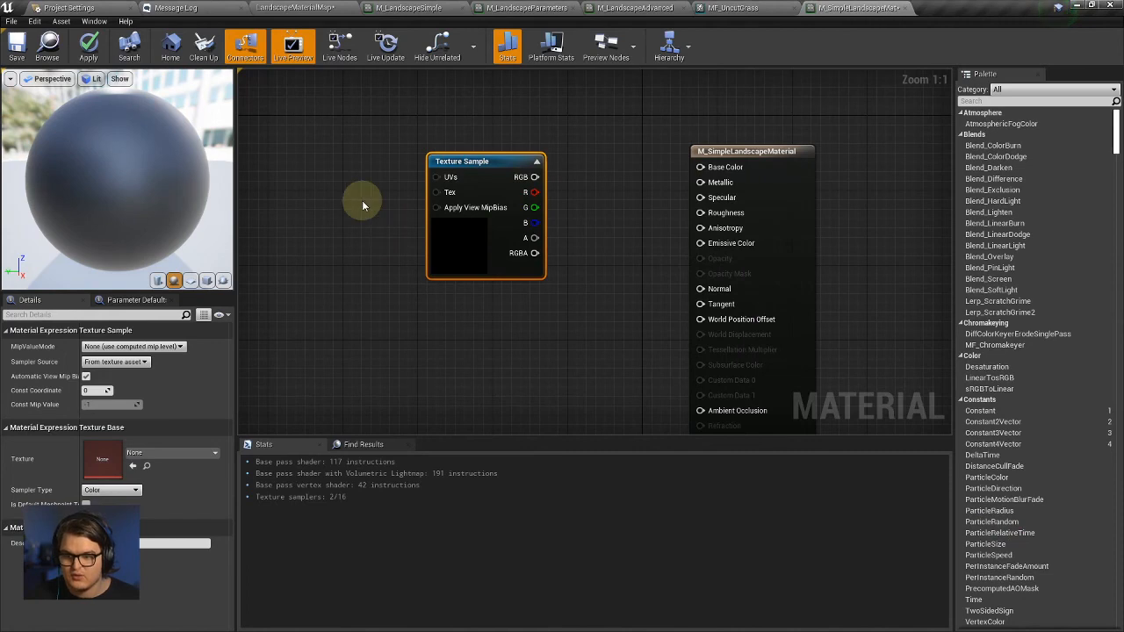
pyautogui.click(472, 233)
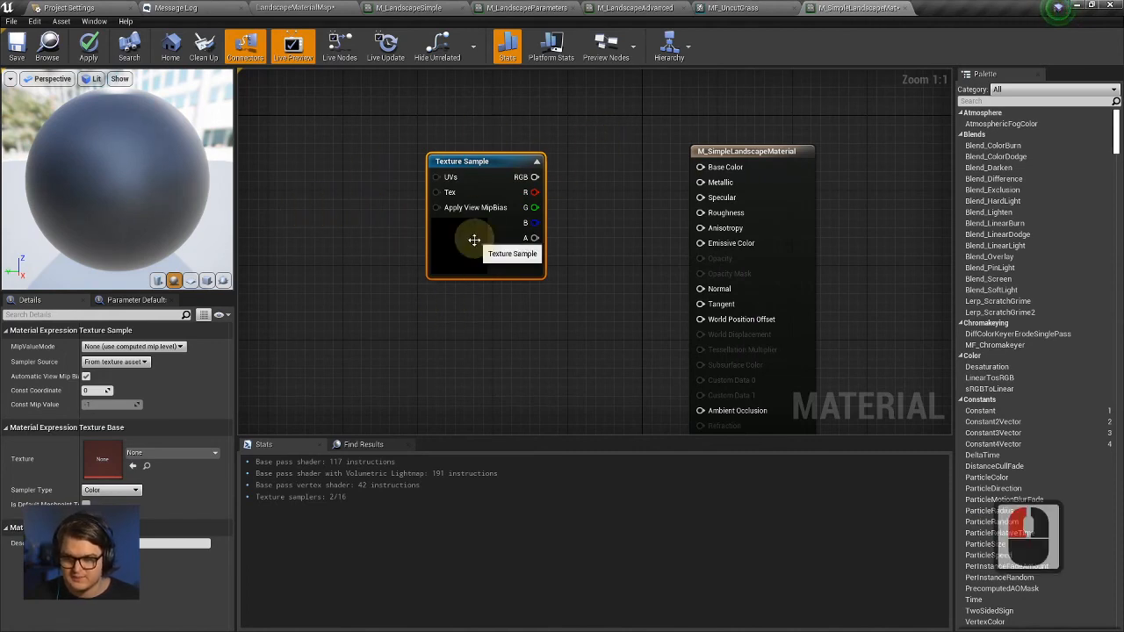
# Search the Texture Sample's available textures for "grass" and "snow" and look through the matching Megascans maps.
pyautogui.click(102, 457)
pyautogui.click(55, 457)
pyautogui.click(161, 455)
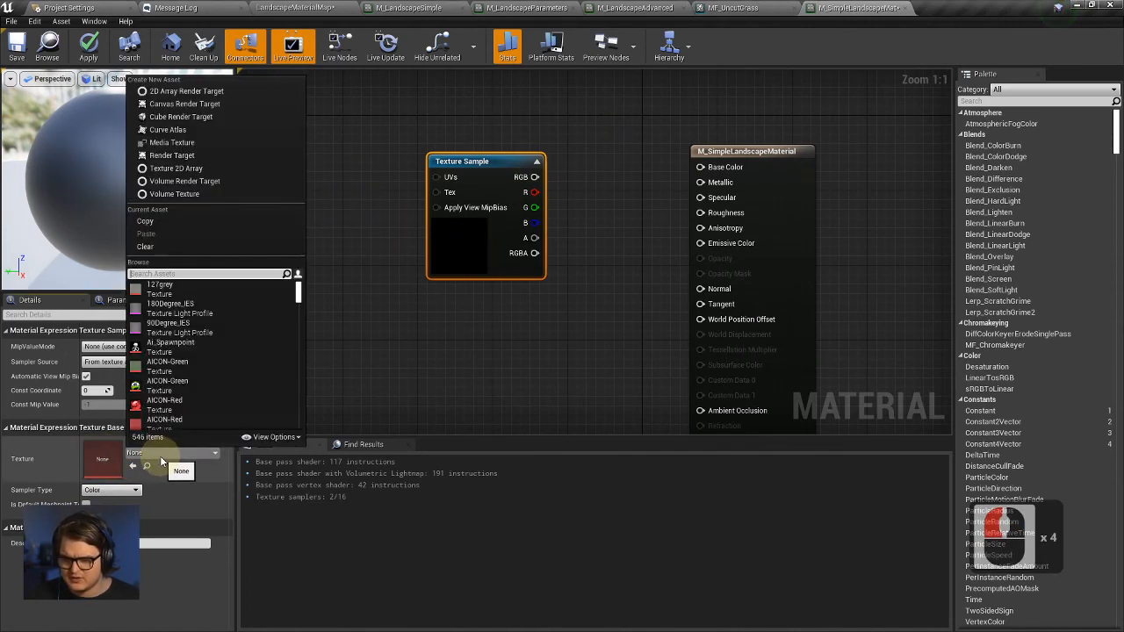
pyautogui.write('grass')
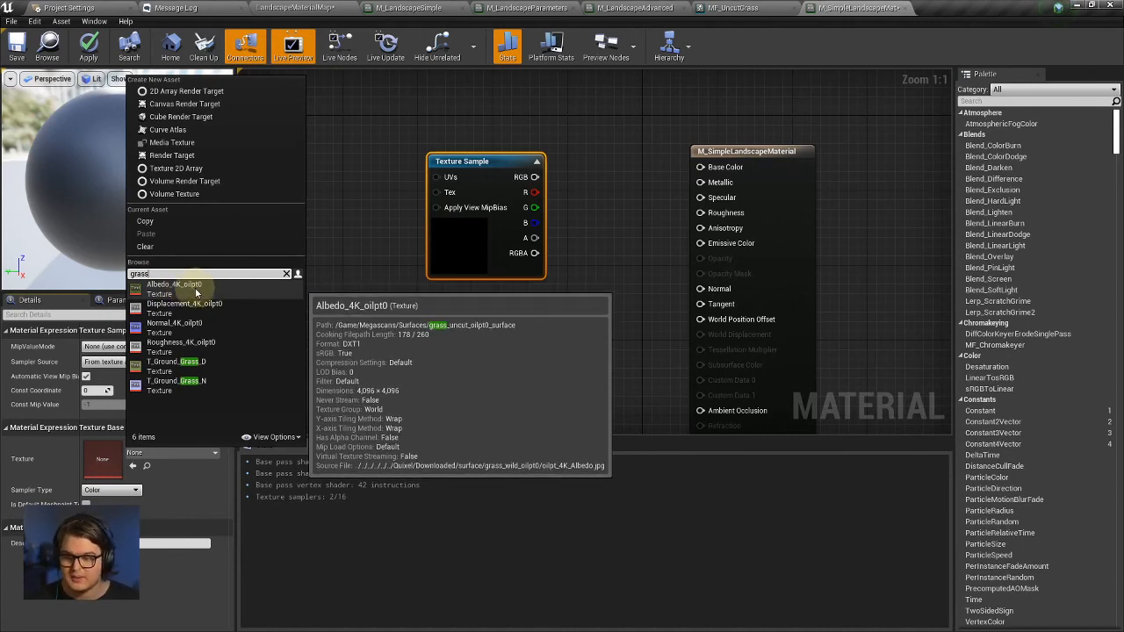
pyautogui.hotkey('ctrl', 'a')
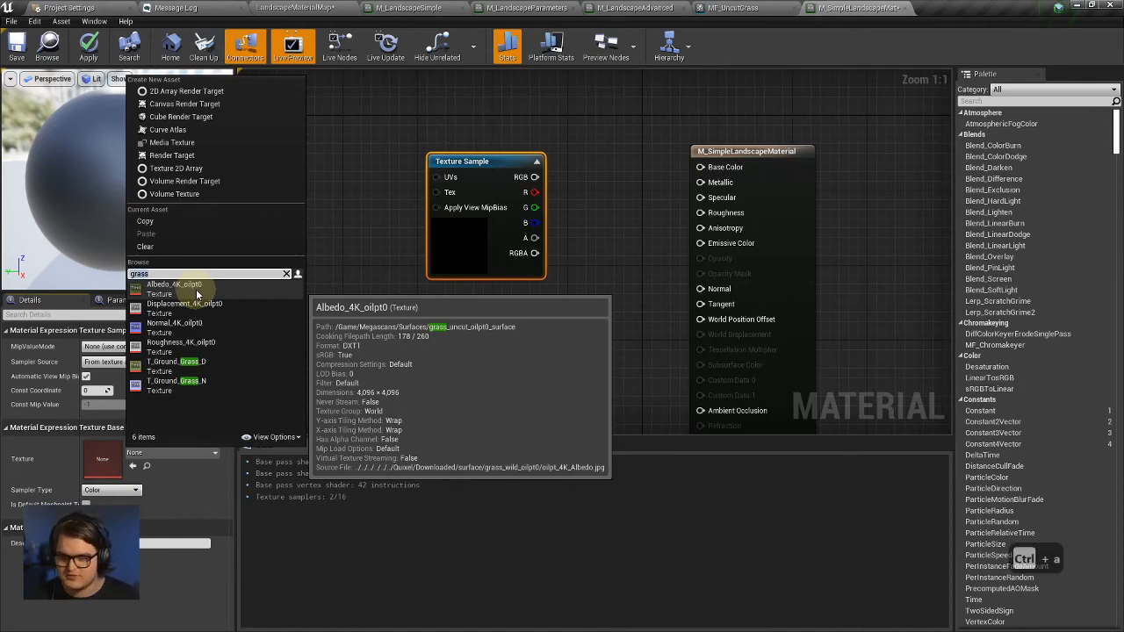
pyautogui.write('snow')
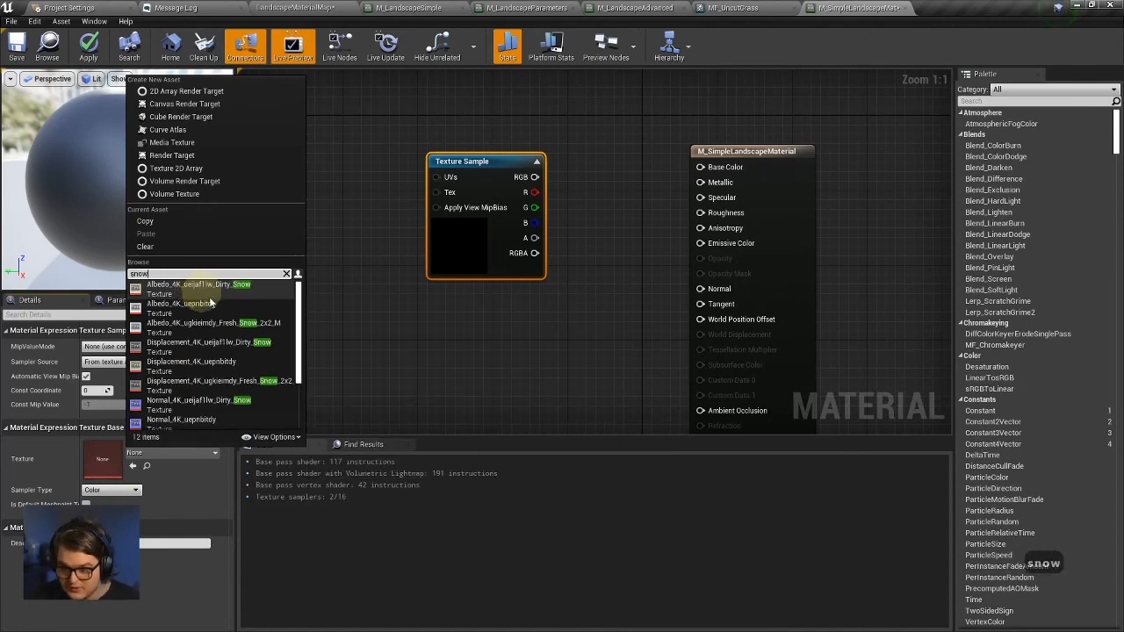
pyautogui.scroll(-2, 231, 379)
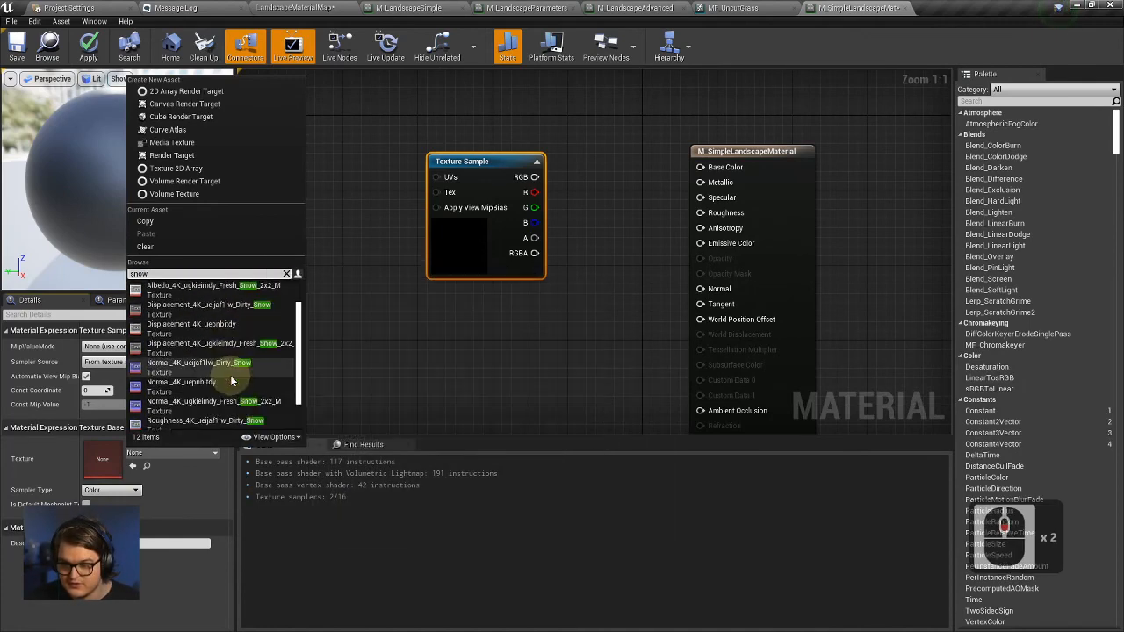
pyautogui.scroll(5, 219, 352)
# Search the textures for "grass" and assign Albedo_4K_oilpt0 to the Texture Sample.
pyautogui.click(176, 274)
pyautogui.hotkey('ctrl', 'a')
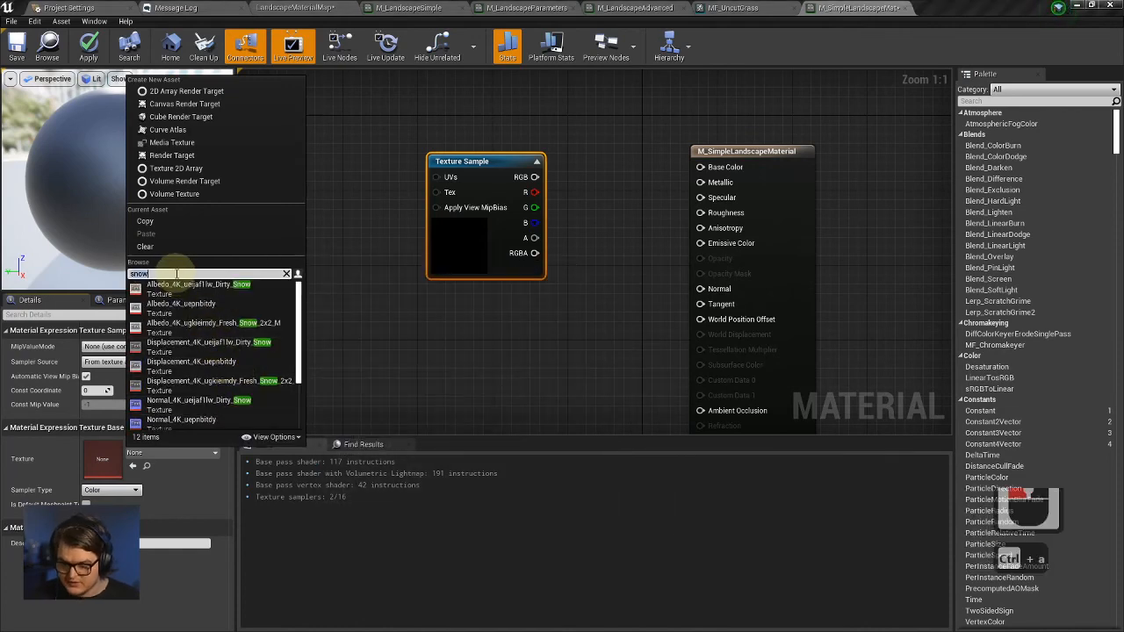
pyautogui.write('grass')
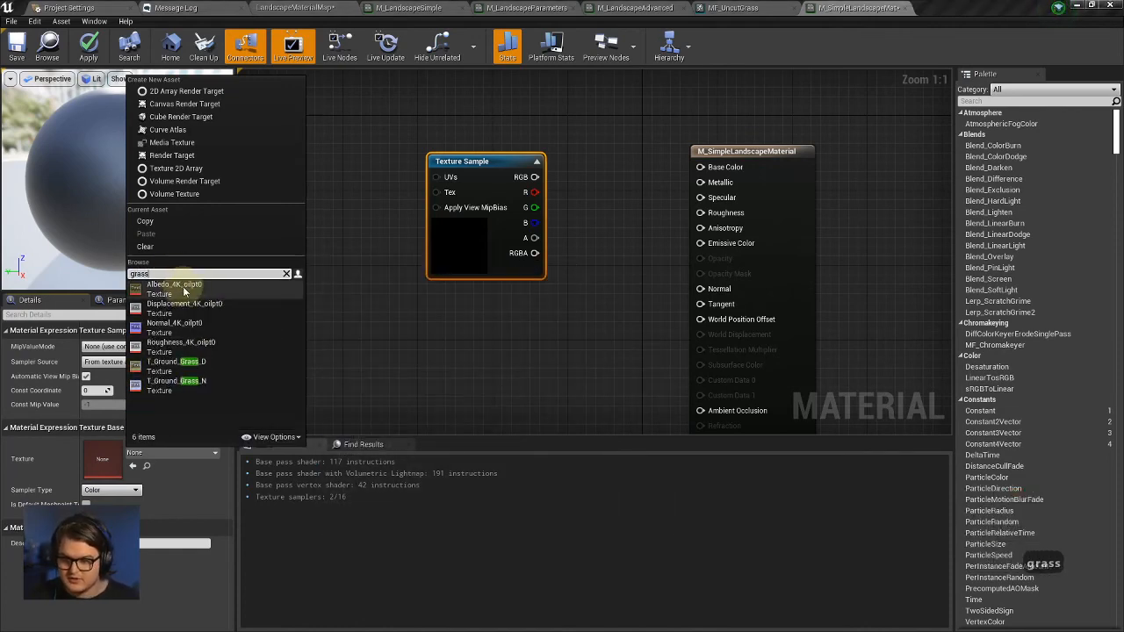
pyautogui.click(184, 285)
pyautogui.click(482, 255)
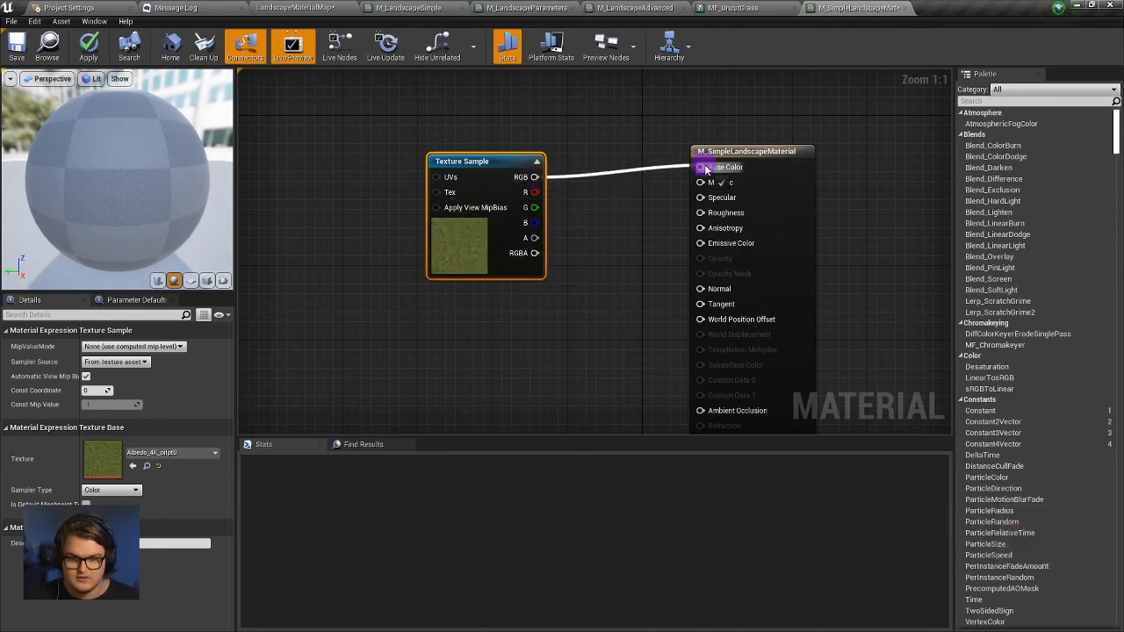
# Connect the Texture Sample's RGB output to the material's Base Color and apply the material.
pyautogui.moveTo(706, 169); pyautogui.dragTo(733, 171)
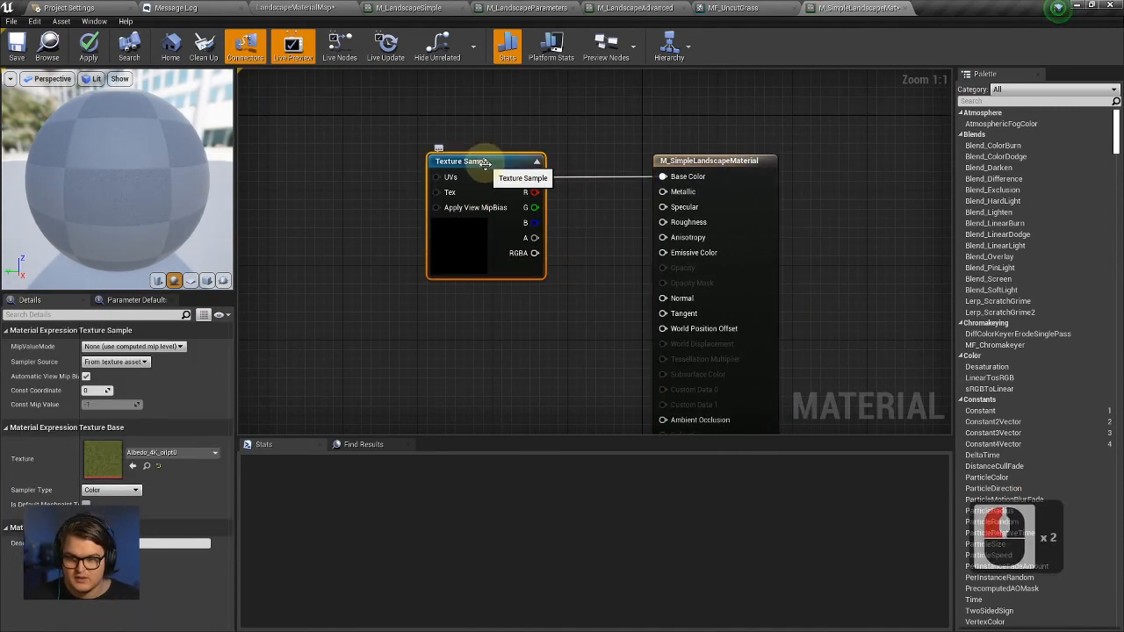
pyautogui.click(137, 455)
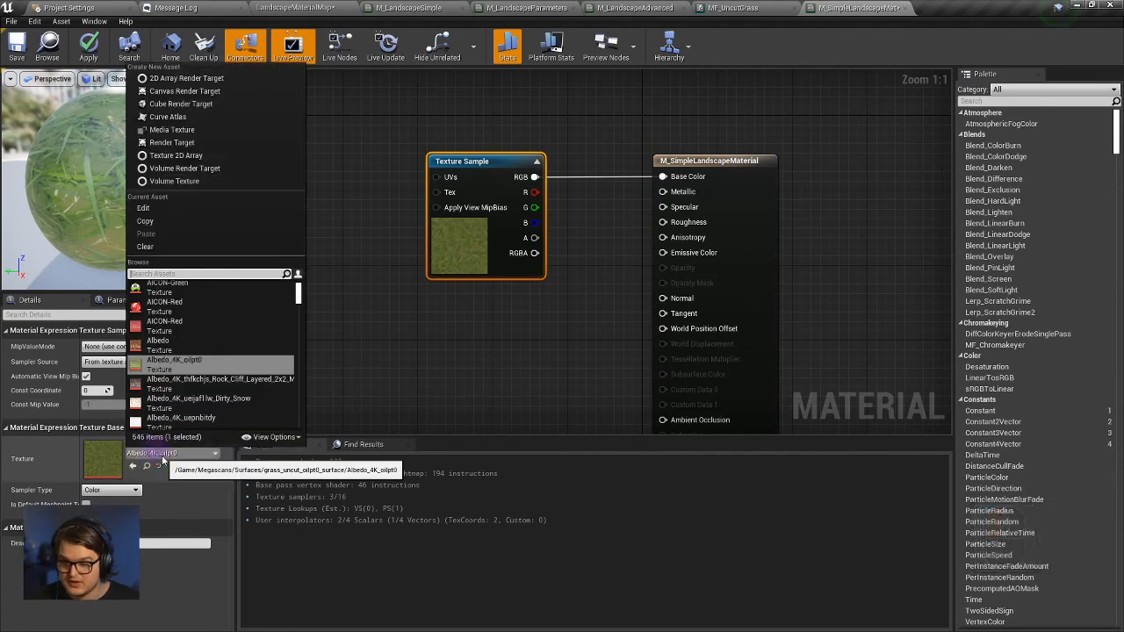
pyautogui.click(177, 369)
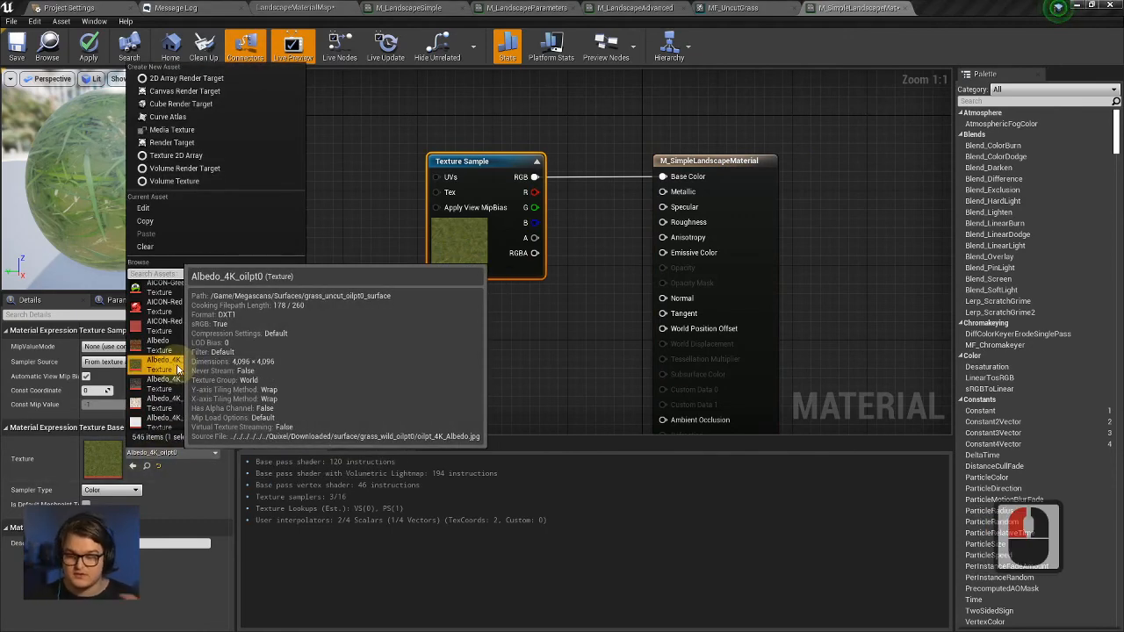
pyautogui.click(413, 373)
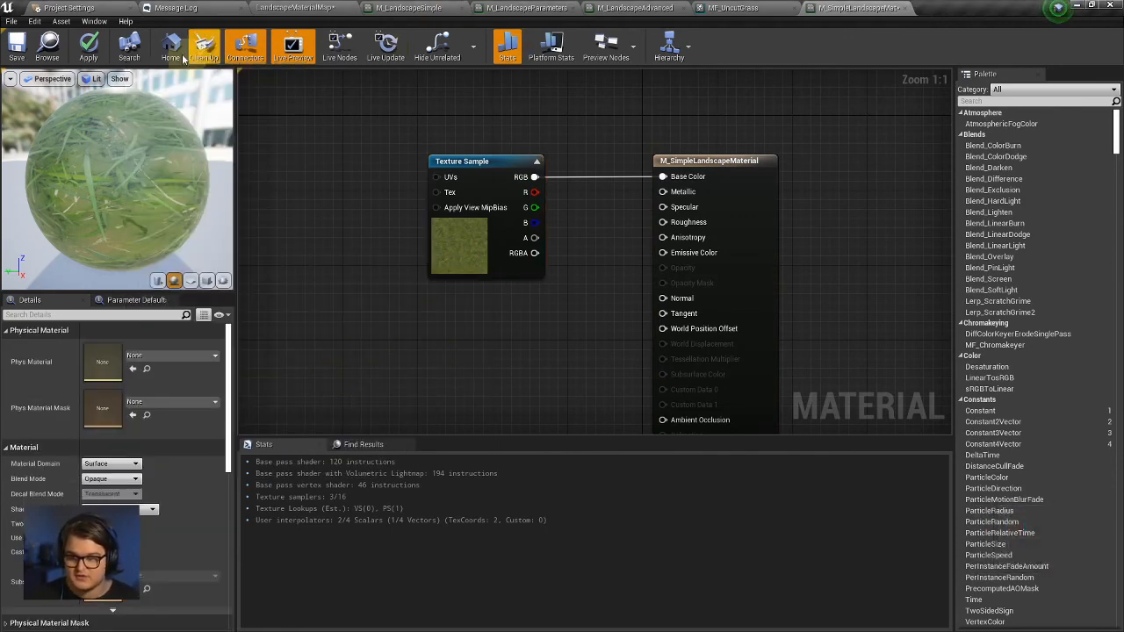
pyautogui.click(90, 45)
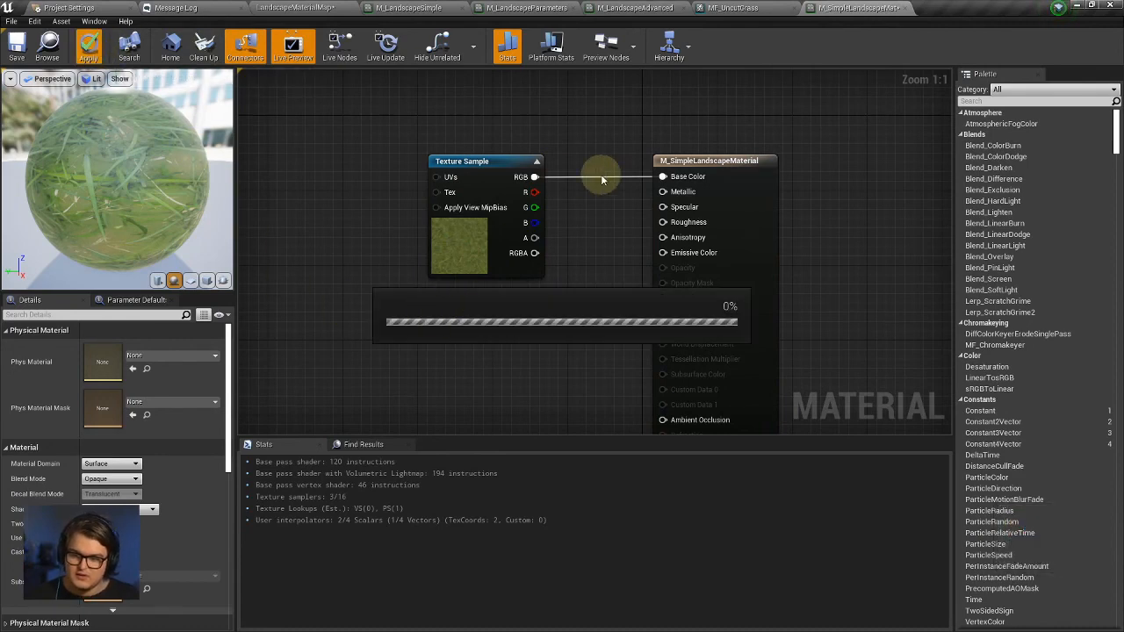
# In the LandscapeMaterialMap level, assign M_SimpleLandscapeMaterial as the Landscape actor's landscape material.
pyautogui.click(342, 8)
pyautogui.click(870, 164)
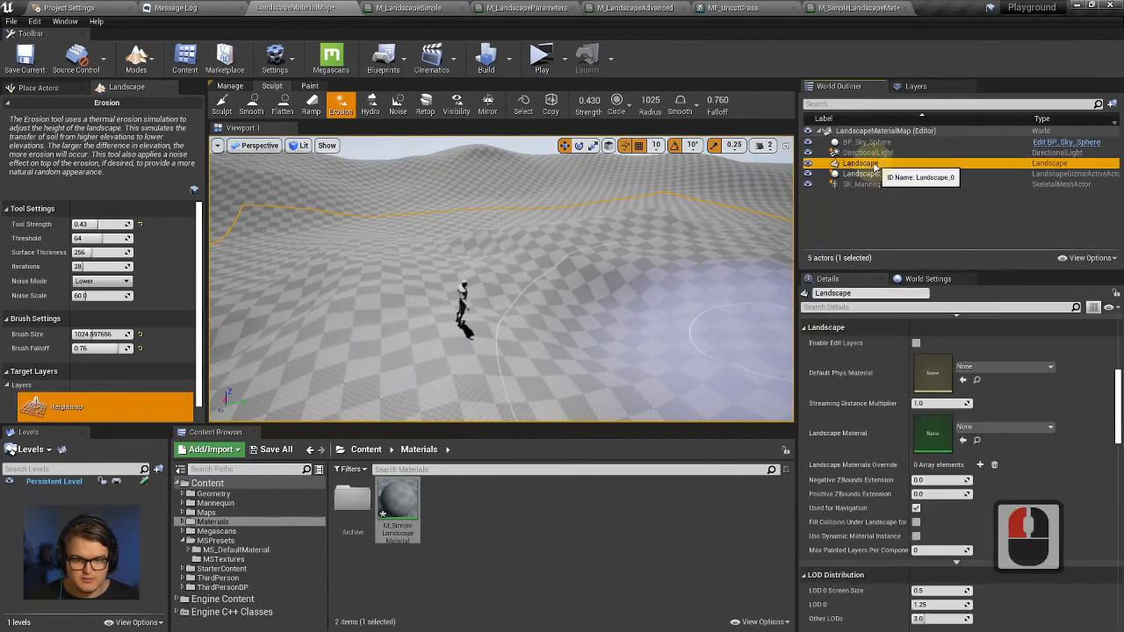
pyautogui.click(859, 164)
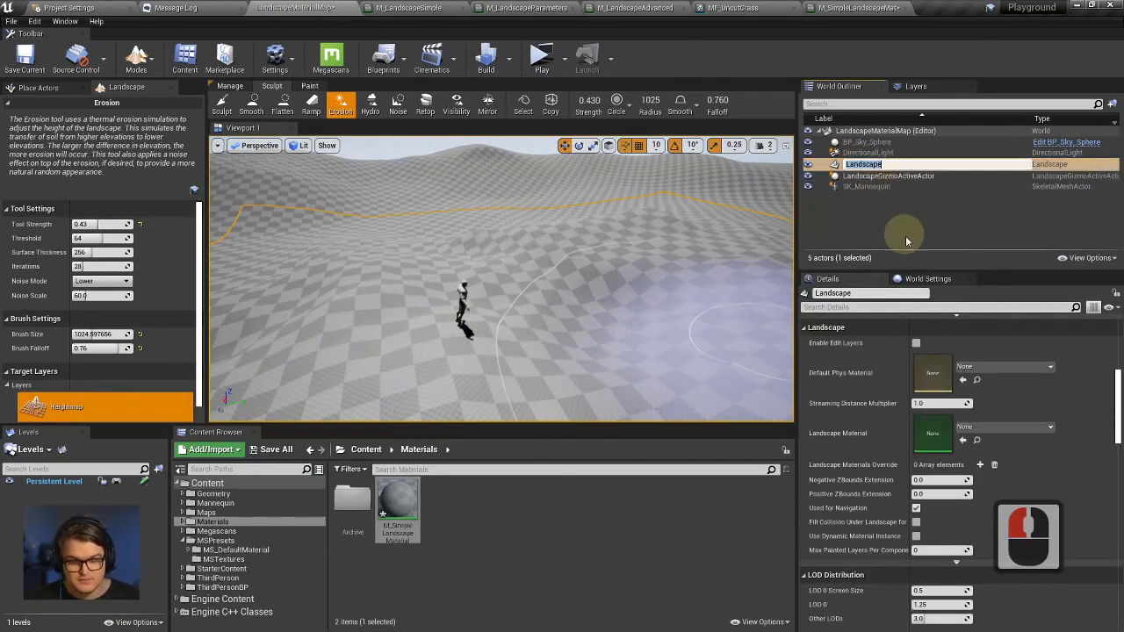
pyautogui.doubleClick(870, 165)
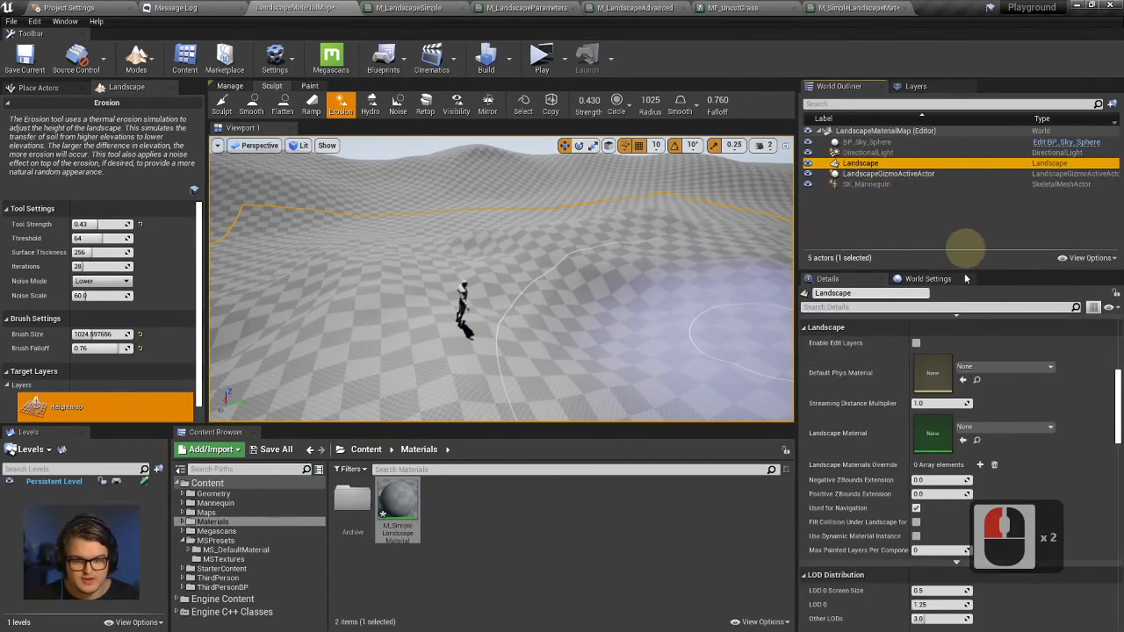
pyautogui.scroll(5, 914, 439)
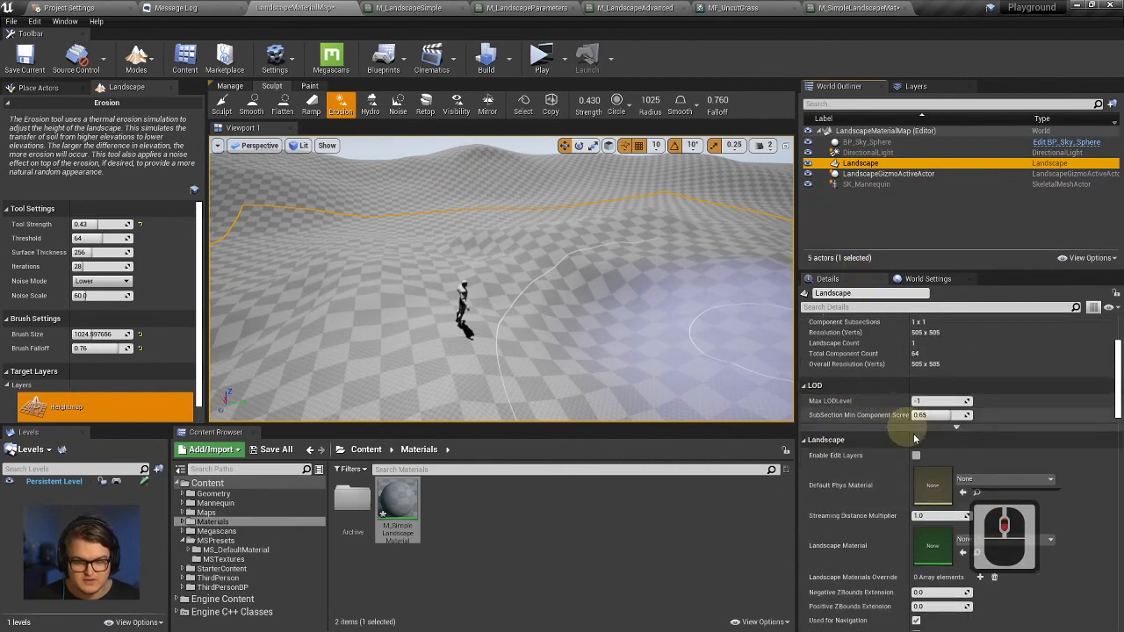
pyautogui.scroll(-3, 909, 448)
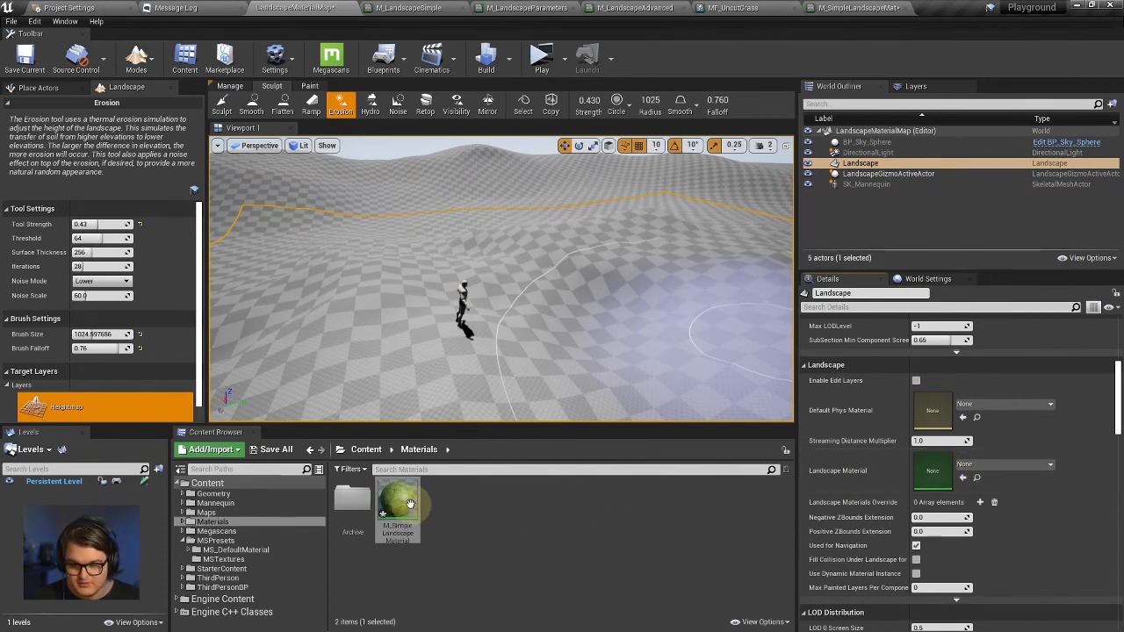
pyautogui.moveTo(404, 503); pyautogui.dragTo(936, 470)
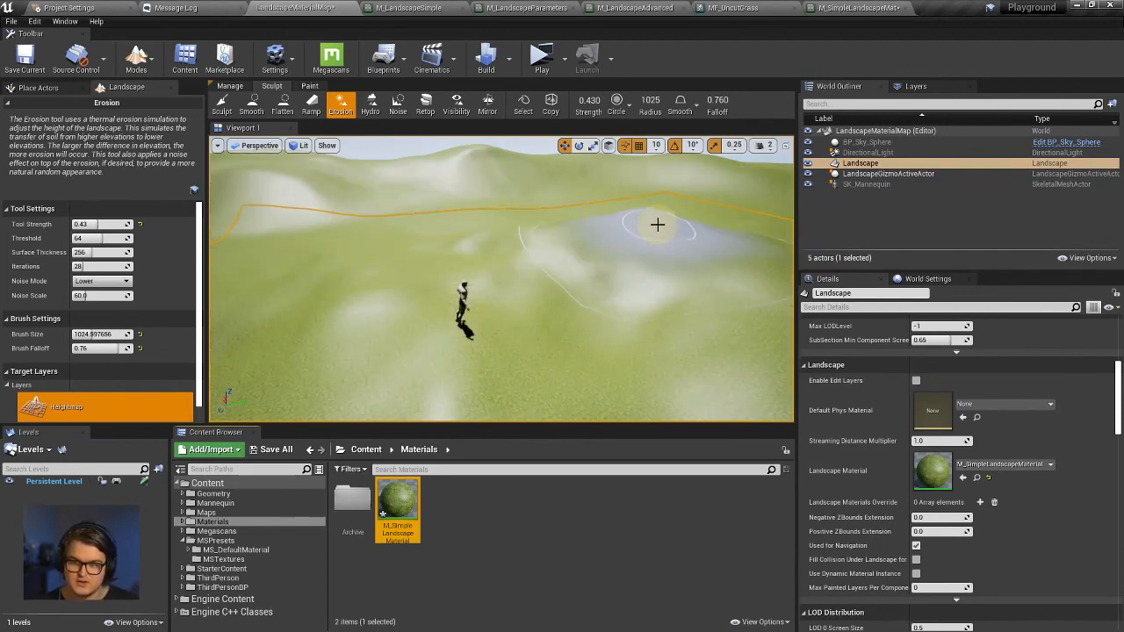
# Fly around the level to examine how the grass material tiles and shades across the landscape.
pyautogui.moveTo(489, 264); pyautogui.dragTo(539, 294, button='right')
pyautogui.press('a')
pyautogui.press('s')
pyautogui.press('d')
pyautogui.press('q')
pyautogui.press('d')
pyautogui.press('w')
pyautogui.press('d')
pyautogui.press('a')
pyautogui.press('a')
pyautogui.press('w')
pyautogui.press('a')
pyautogui.press('d')
pyautogui.press('d')
pyautogui.press('s')
pyautogui.press('d')
pyautogui.press('a')
pyautogui.press('a')
pyautogui.press('w')
pyautogui.press('s')
pyautogui.press('q')
pyautogui.press('w')
pyautogui.press('e')
# In M_SimpleLandscapeMaterial, move the output node farther from the Texture Sample and place a Constant node between them.
pyautogui.click(382, 7)
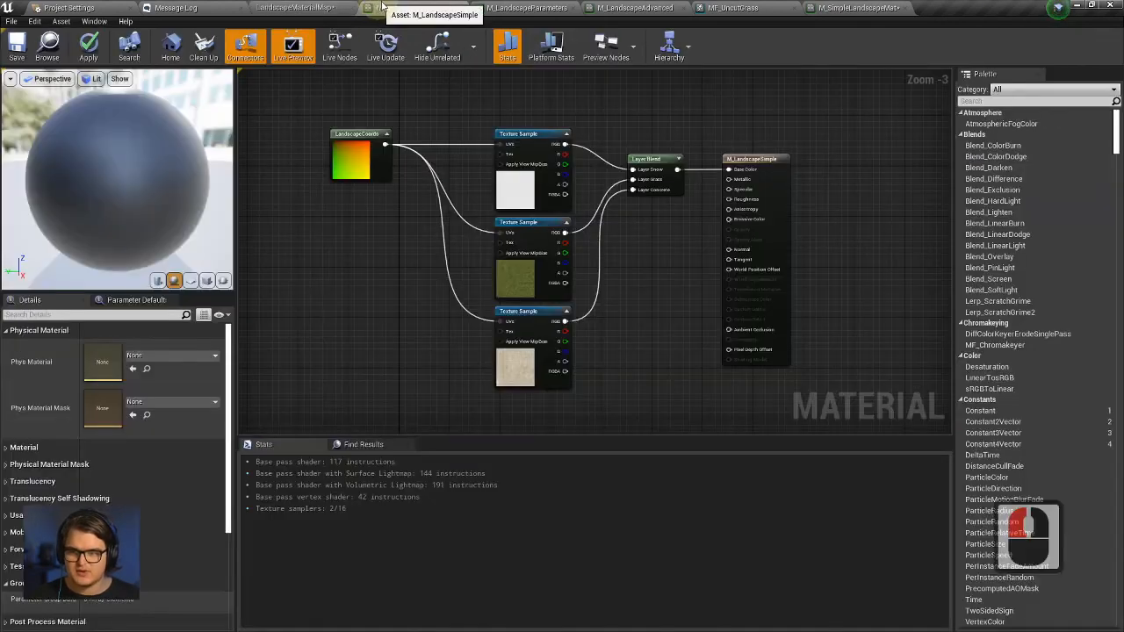
pyautogui.click(808, 7)
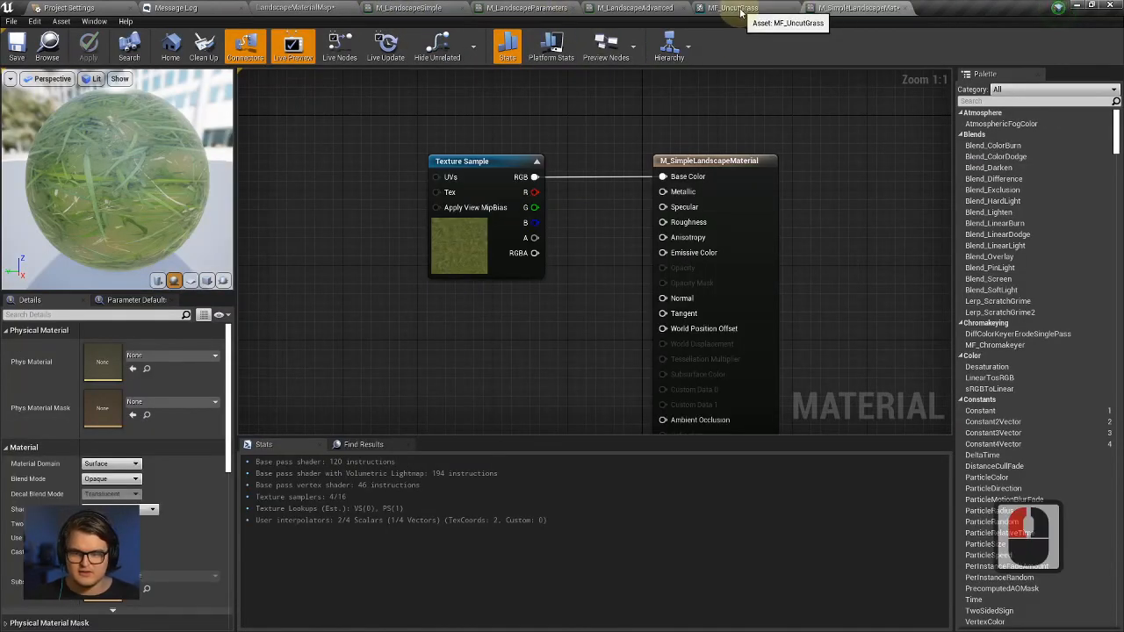
pyautogui.moveTo(717, 206); pyautogui.dragTo(844, 201)
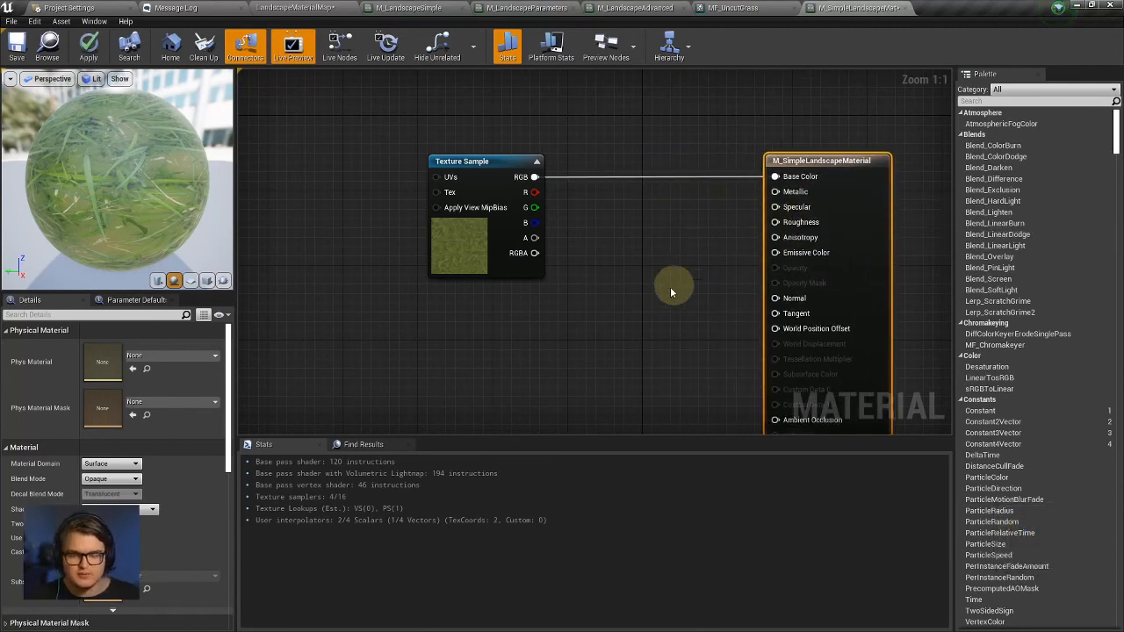
pyautogui.rightClick(662, 242)
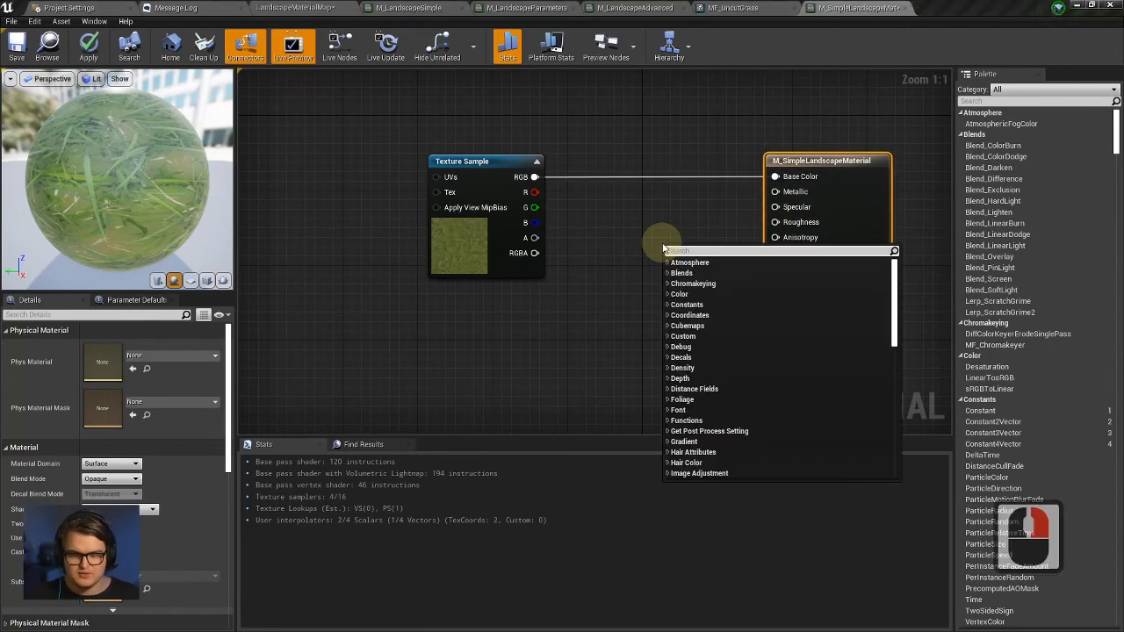
pyautogui.write('con')
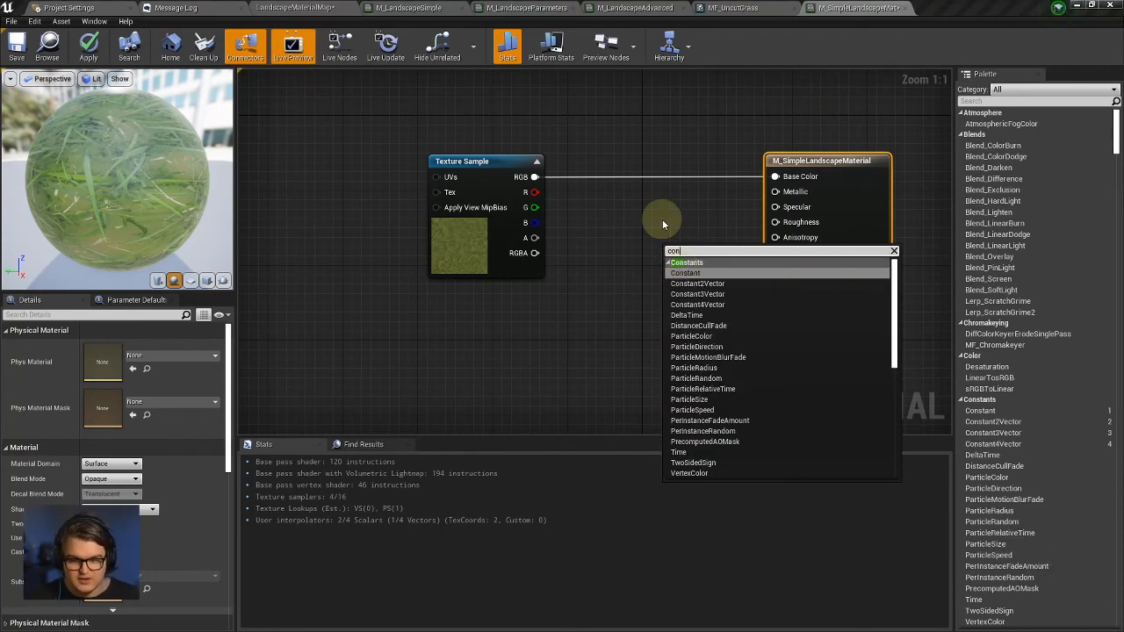
pyautogui.rightClick(656, 225)
pyautogui.click(628, 308)
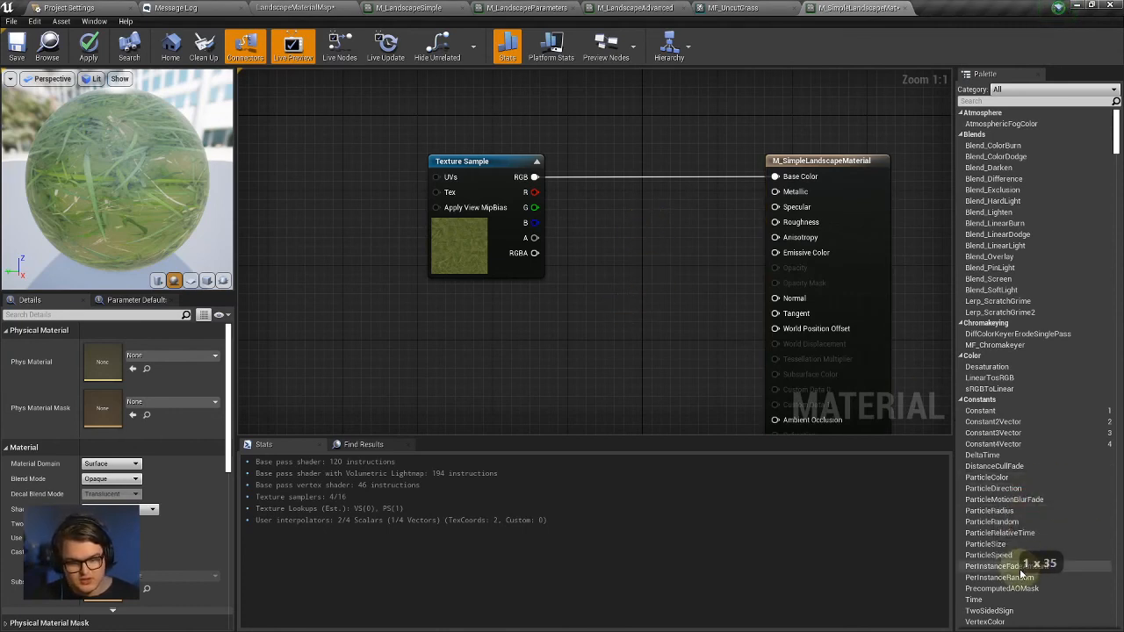
pyautogui.click(645, 226)
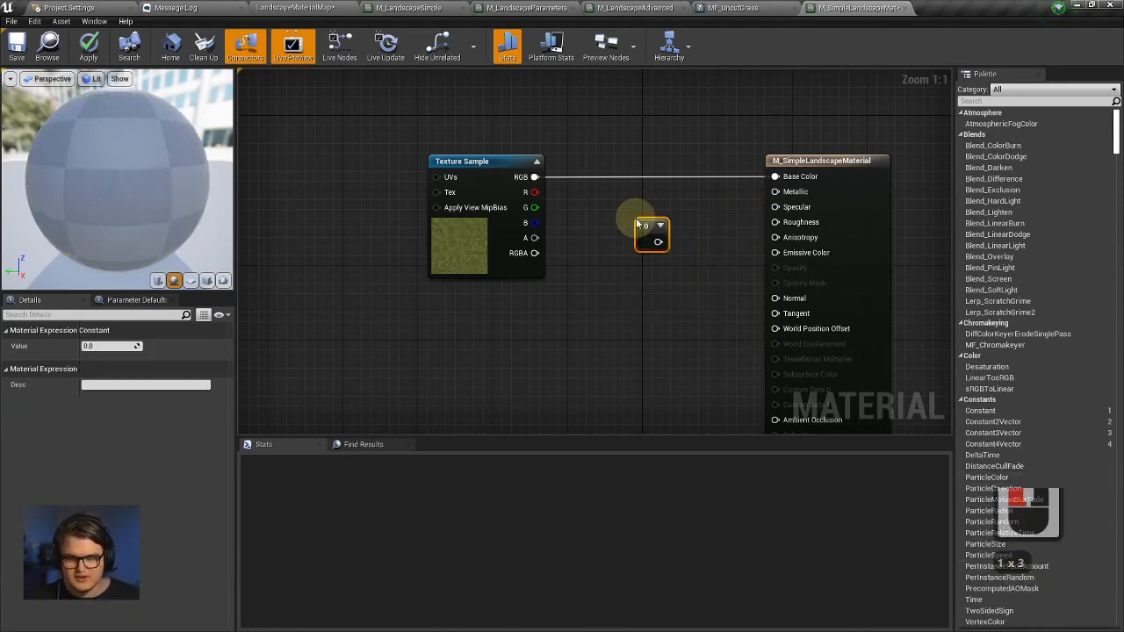
pyautogui.moveTo(646, 230); pyautogui.dragTo(634, 231)
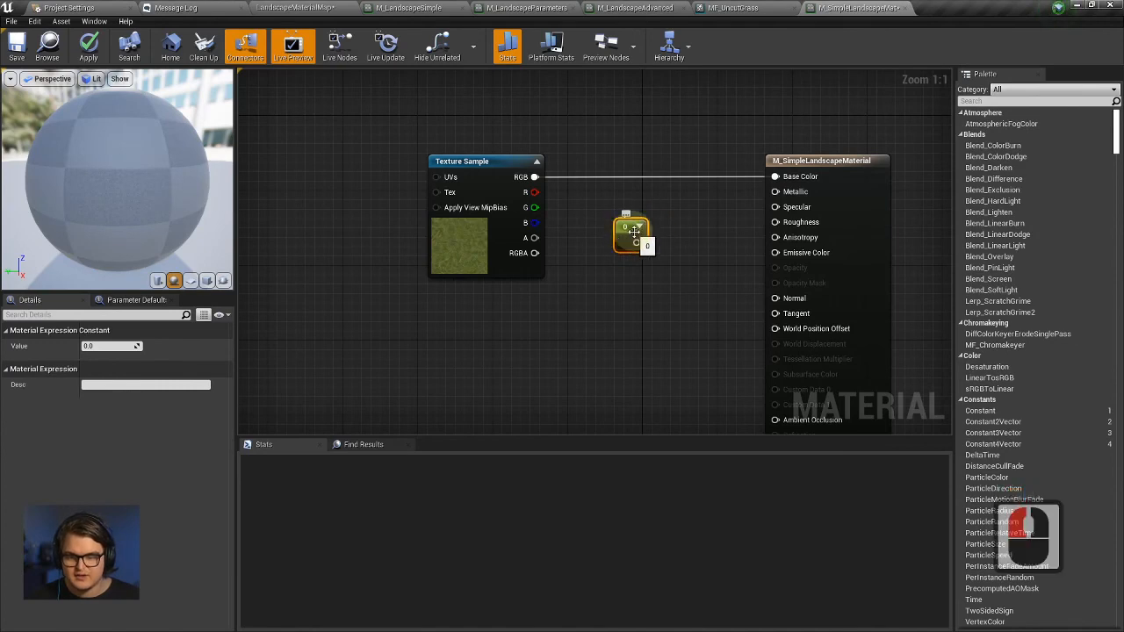
# Place a Constant2Vector and a Constant3Vector node below the Constant, deleting each one again.
pyautogui.click(608, 289)
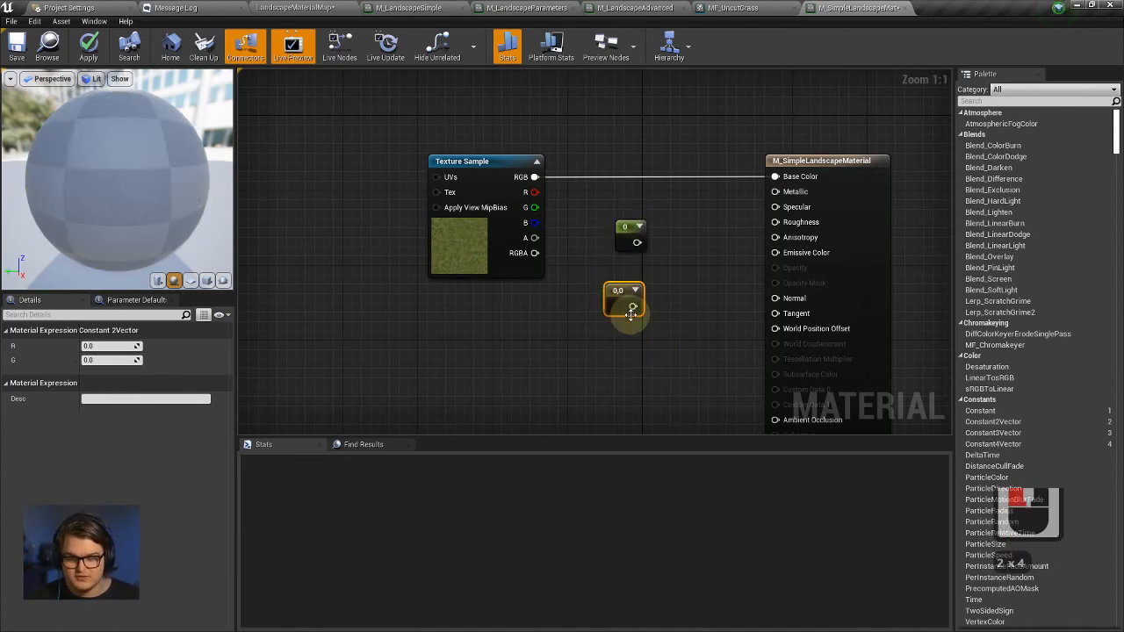
pyautogui.press('Delete')
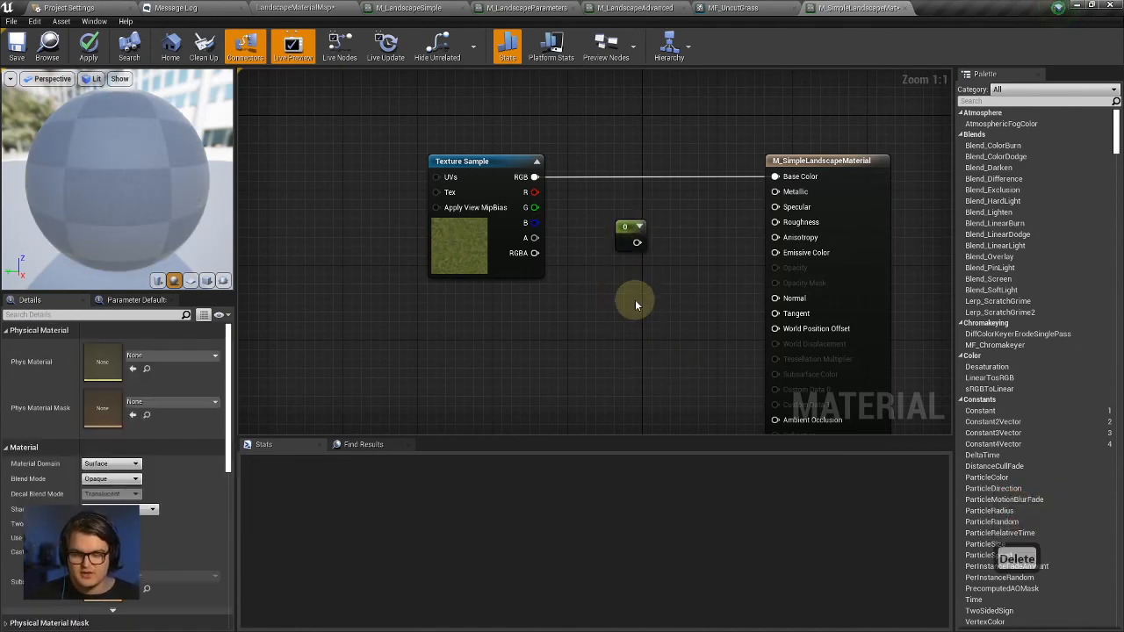
pyautogui.click(628, 291)
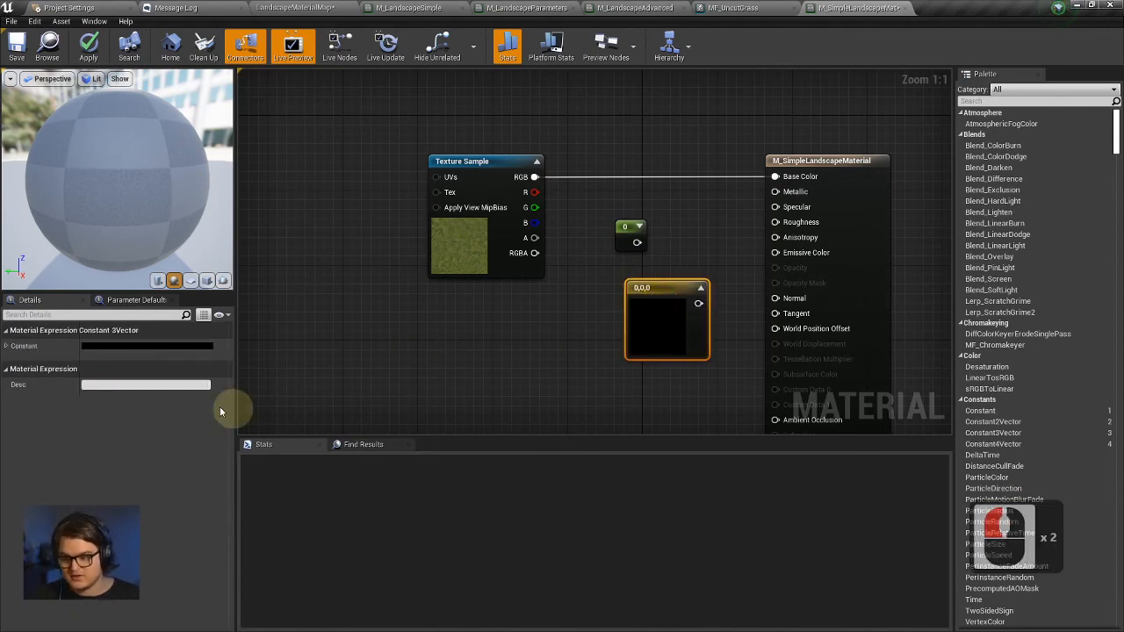
pyautogui.click(145, 345)
pyautogui.click(372, 324)
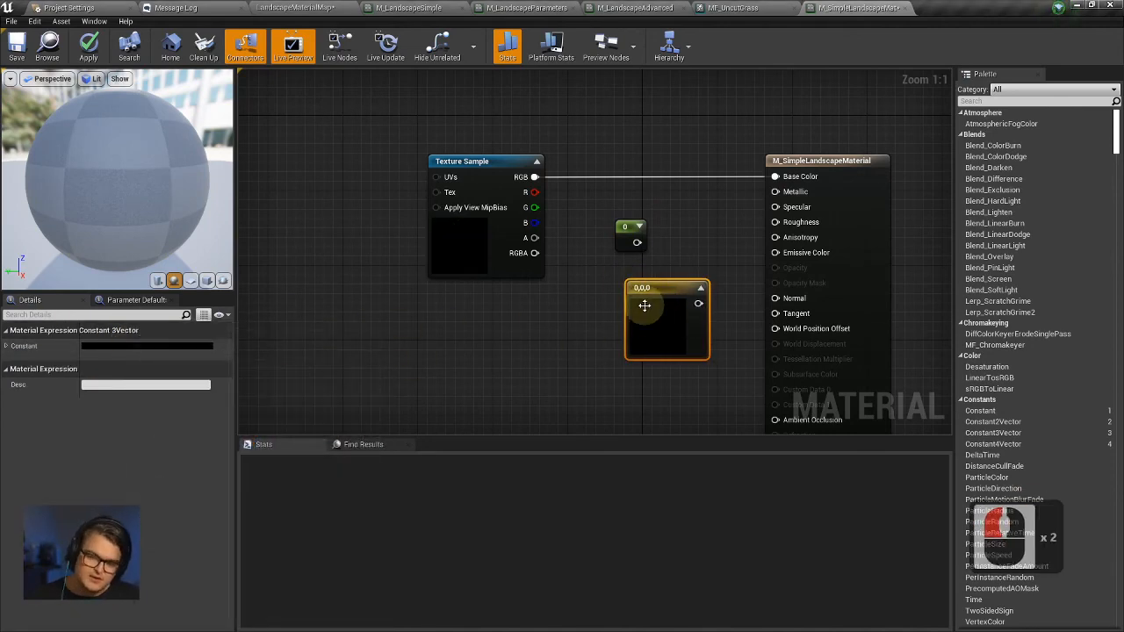
pyautogui.press('Delete')
# Connect the Constant to the material's Roughness, set its value to 1, and apply the material.
pyautogui.moveTo(637, 243); pyautogui.dragTo(785, 225)
pyautogui.click(630, 233)
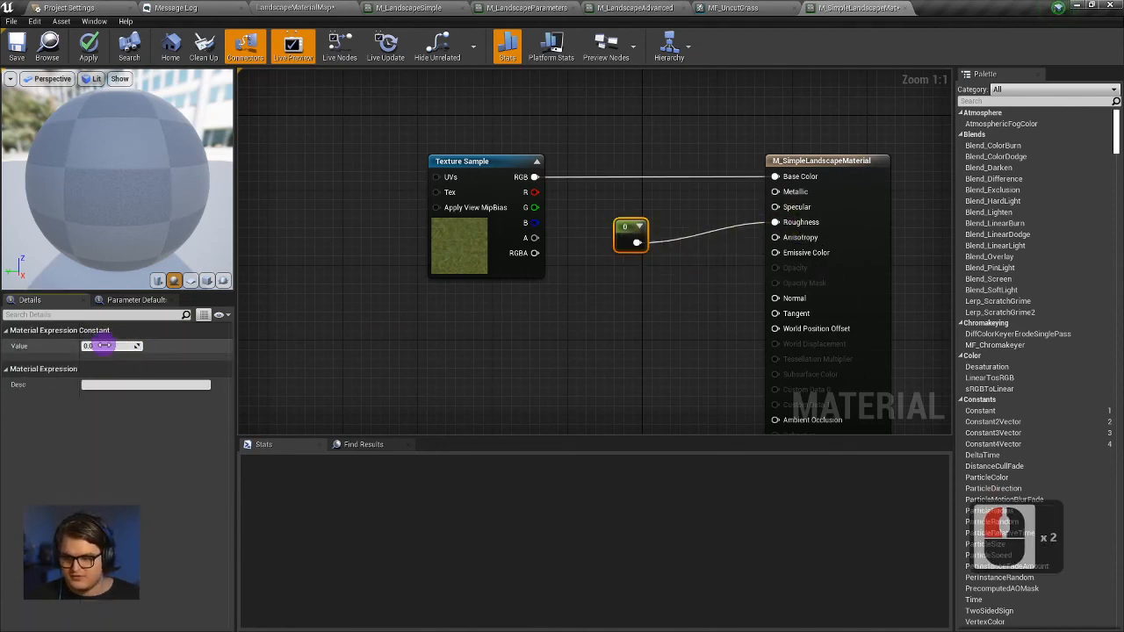
pyautogui.click(481, 326)
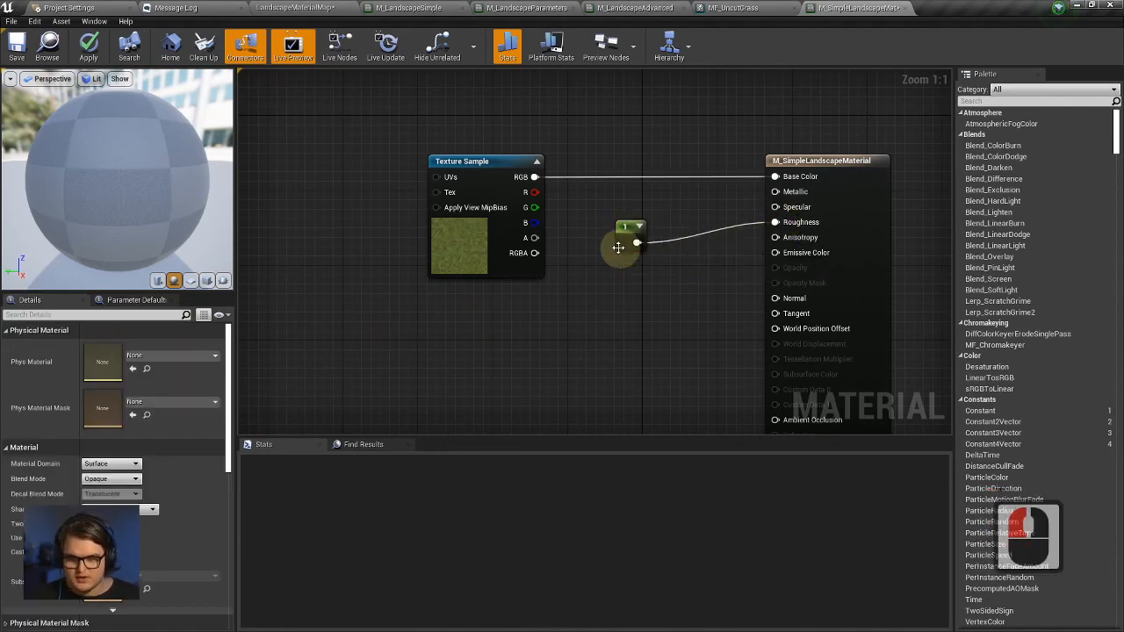
pyautogui.click(88, 44)
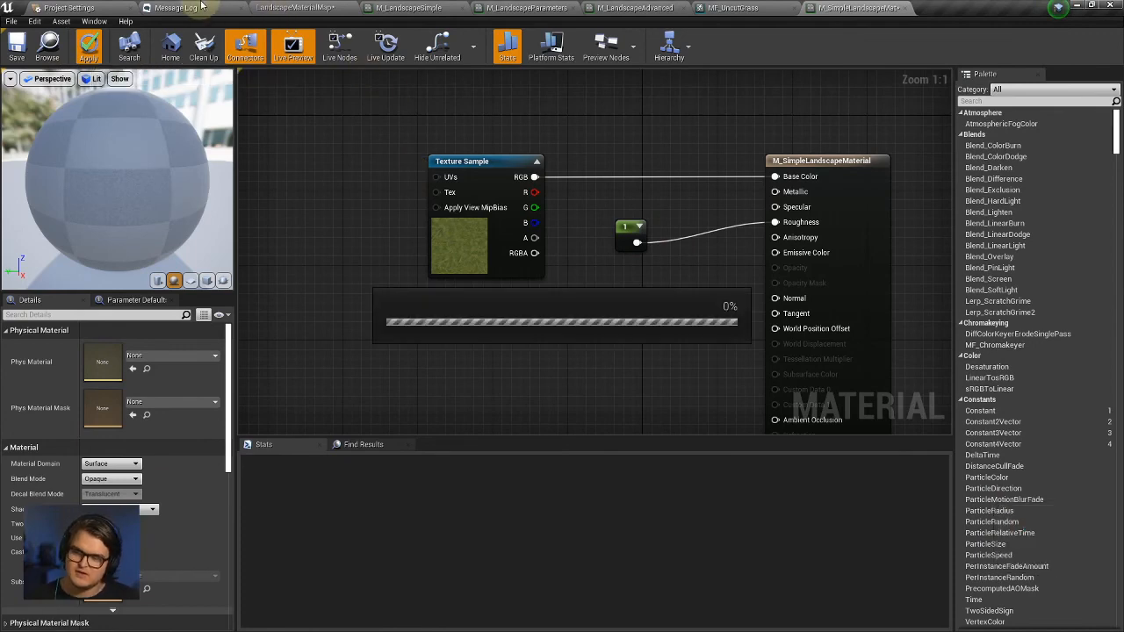
# Fly around the LandscapeMaterialMap level to examine how the landscape shades with the new roughness value.
pyautogui.click(291, 7)
pyautogui.moveTo(514, 308); pyautogui.dragTo(522, 303, button='right')
pyautogui.press('a')
pyautogui.moveTo(626, 288)
pyautogui.mouseDown(button='right')
pyautogui.moveTo(635, 304)
pyautogui.moveTo(627, 281)
pyautogui.moveTo(609, 281)
pyautogui.moveTo(635, 293)
pyautogui.moveTo(689, 287)
pyautogui.moveTo(402, 281)
pyautogui.moveTo(558, 267)
pyautogui.moveTo(719, 275)
pyautogui.moveTo(379, 256)
pyautogui.moveTo(372, 266)
pyautogui.moveTo(458, 287)
pyautogui.moveTo(567, 281)
pyautogui.moveTo(518, 287)
pyautogui.mouseUp(button='right')
pyautogui.press('s')
pyautogui.press('q')
pyautogui.press('w')
pyautogui.press('a')
pyautogui.press('s')
pyautogui.press('w')
pyautogui.press('w')
pyautogui.press('a')
pyautogui.press('a')
pyautogui.press('w')
pyautogui.press('w')
pyautogui.press('d')
pyautogui.press('d')
pyautogui.press('w')
pyautogui.press('e')
pyautogui.press('w')
pyautogui.press('d')
pyautogui.press('s')
pyautogui.press('w')
pyautogui.press('w')
pyautogui.press('s')
pyautogui.press('e')
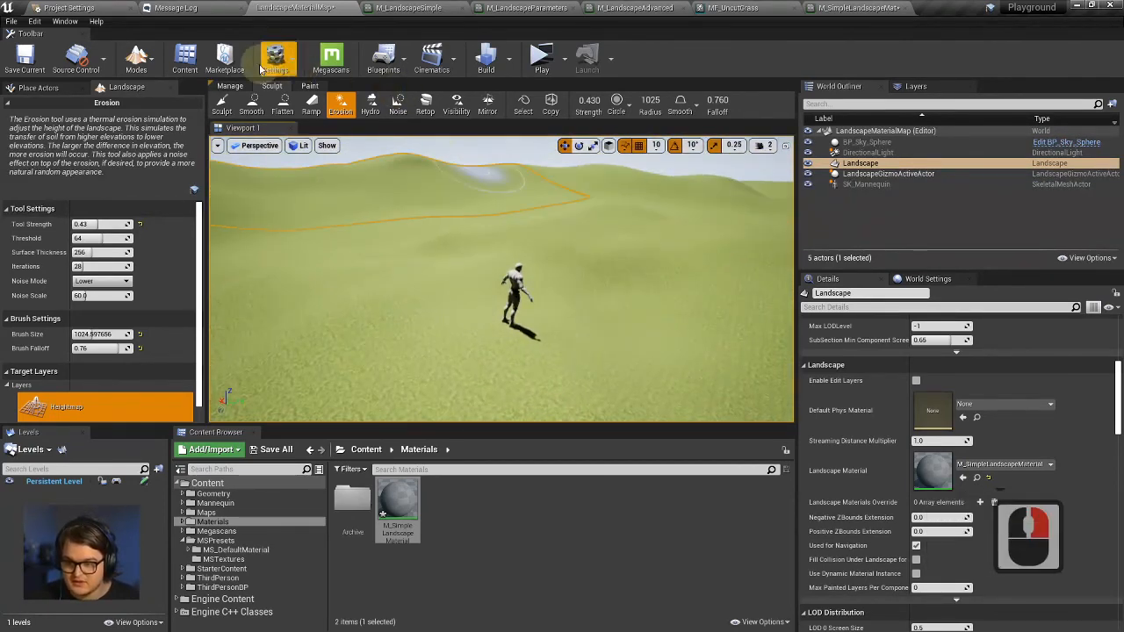
# Switch the Landscape mode to its Paint tools and check the target layers and the terrain around the mannequin.
pyautogui.click(137, 64)
pyautogui.click(151, 110)
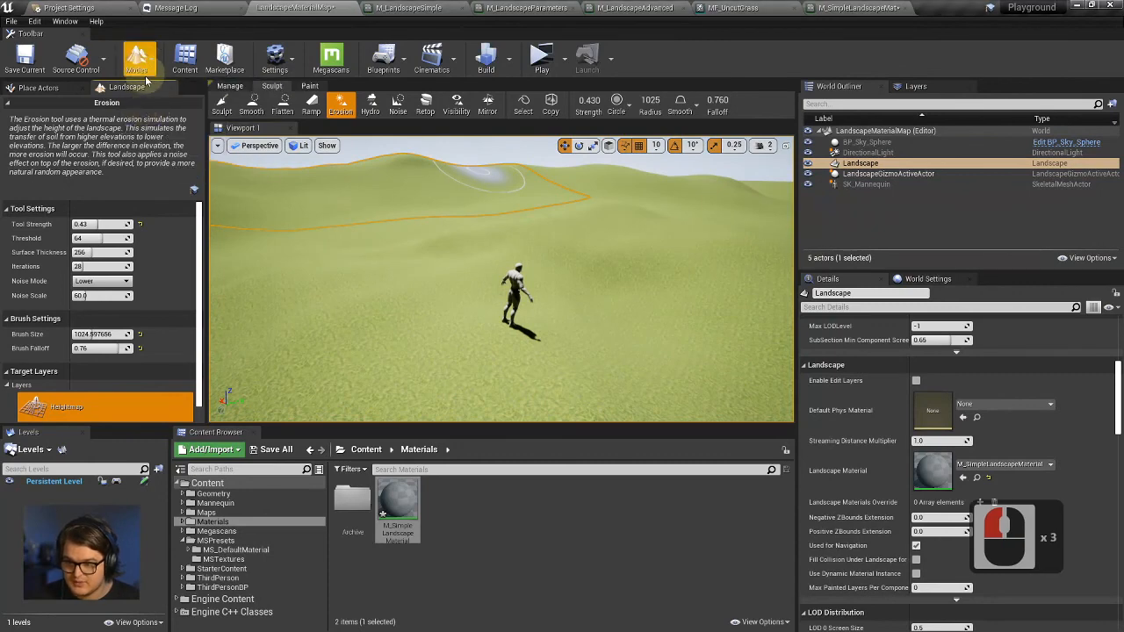
pyautogui.click(141, 68)
pyautogui.click(151, 111)
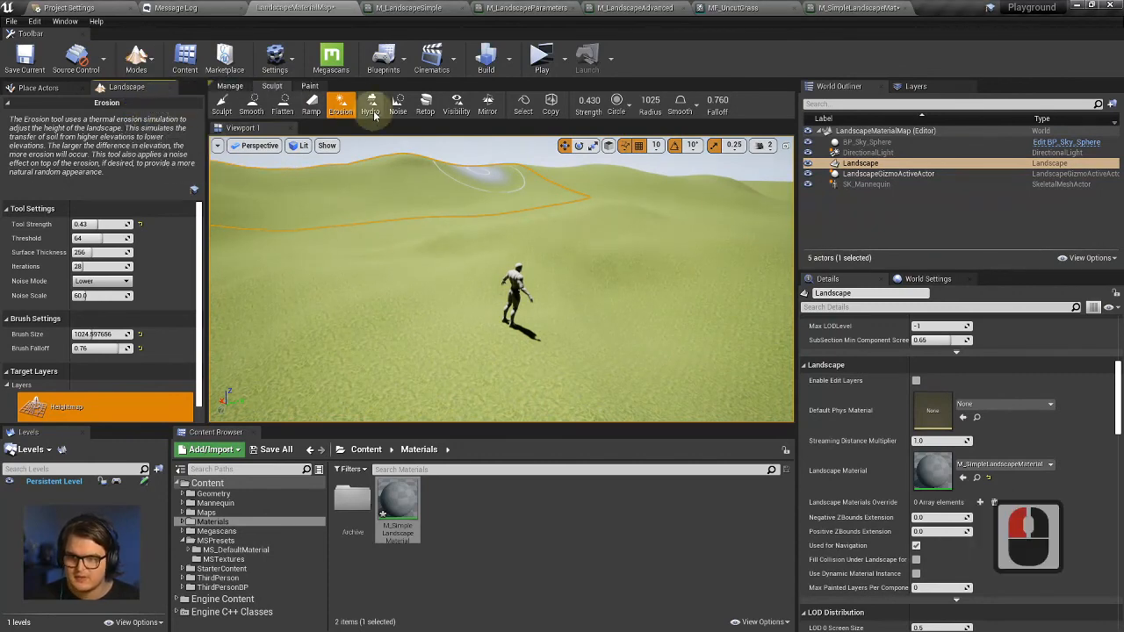
pyautogui.click(311, 86)
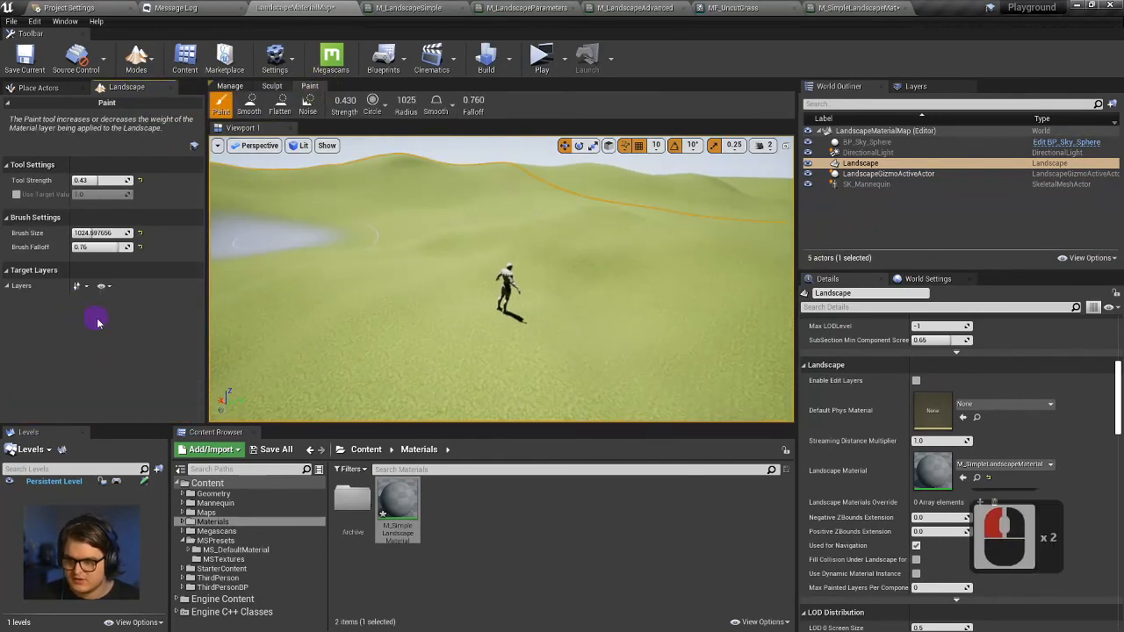
pyautogui.moveTo(361, 220); pyautogui.dragTo(584, 281, button='right')
pyautogui.moveTo(584, 281)
pyautogui.mouseDown()
pyautogui.moveTo(607, 216)
pyautogui.moveTo(575, 268)
pyautogui.mouseUp()
pyautogui.moveTo(576, 268)
pyautogui.mouseDown(button='right')
pyautogui.moveTo(582, 283)
pyautogui.moveTo(409, 219)
pyautogui.moveTo(490, 213)
pyautogui.mouseUp(button='right')
pyautogui.press('Down')
pyautogui.moveTo(583, 283)
pyautogui.mouseDown()
pyautogui.moveTo(503, 267)
pyautogui.moveTo(418, 177)
pyautogui.mouseUp()
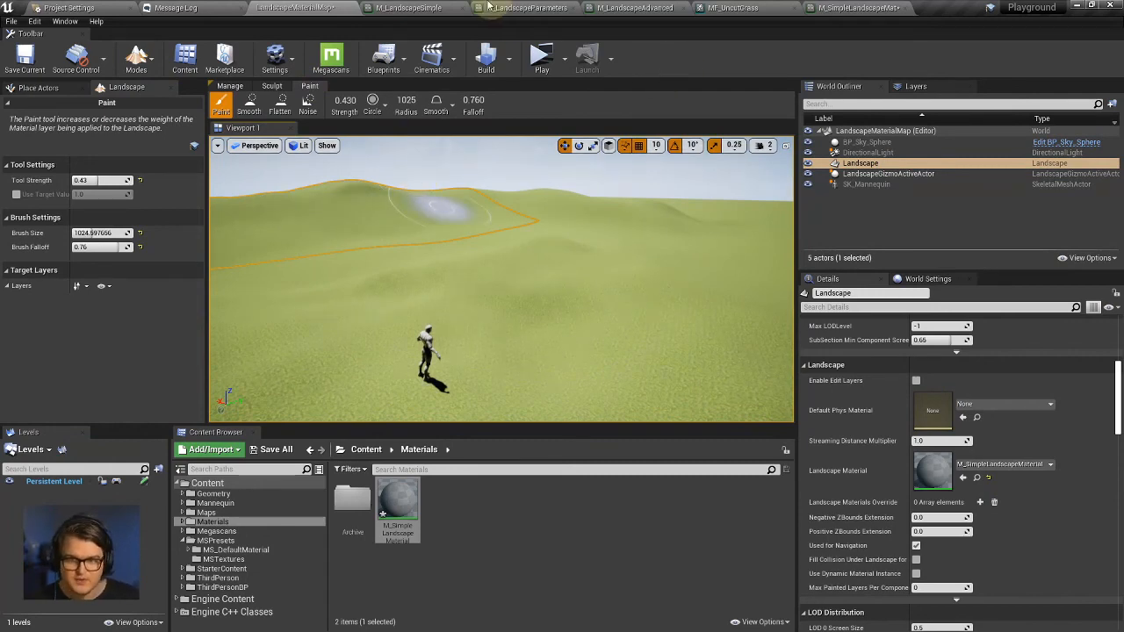
# In M_SimpleLandscapeMaterial, move the Constant lower and the Texture Sample farther from the output node to free space between them.
pyautogui.click(845, 7)
pyautogui.moveTo(632, 236); pyautogui.dragTo(669, 320)
pyautogui.moveTo(469, 185); pyautogui.dragTo(355, 157)
# Add a LandscapeLayerBlend node and position it between the Texture Sample and the material output node.
pyautogui.rightClick(513, 218)
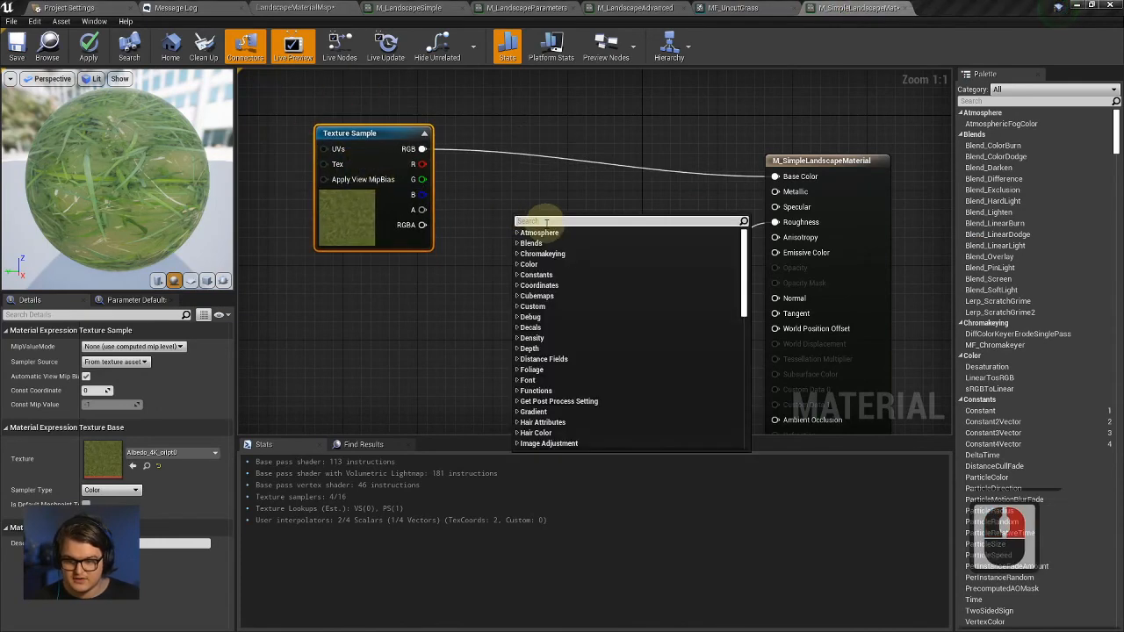
pyautogui.write('laye')
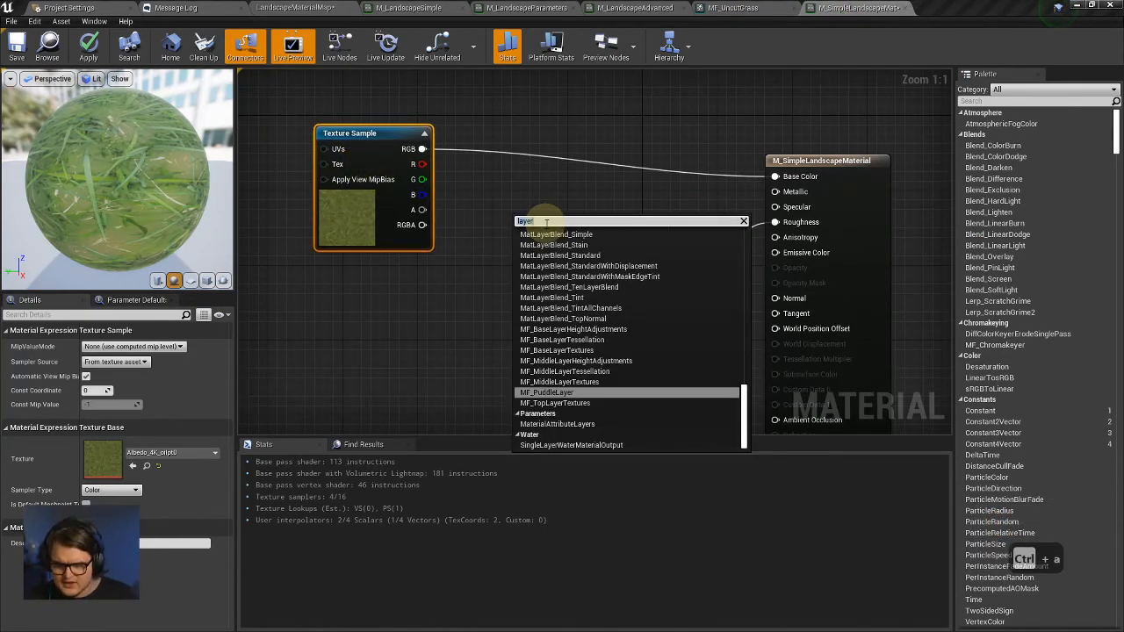
pyautogui.write('r')
pyautogui.press('BackSpace')
pyautogui.press('BackSpace')
pyautogui.press('BackSpace')
pyautogui.press('BackSpace')
pyautogui.press('BackSpace')
pyautogui.write('land')
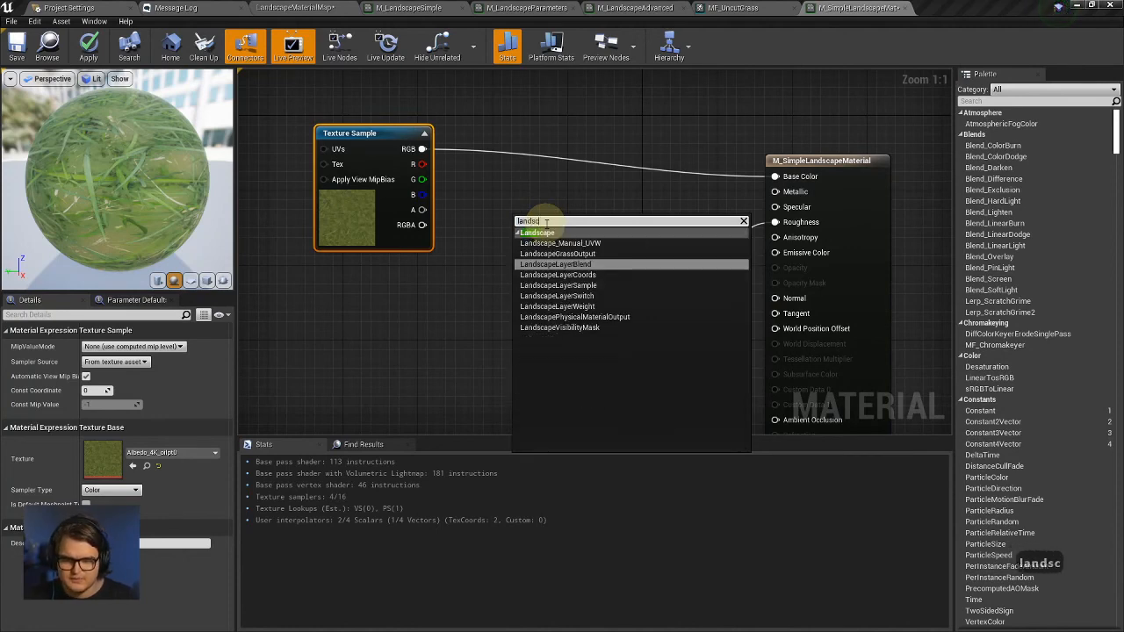
pyautogui.write('sc')
pyautogui.click(608, 265)
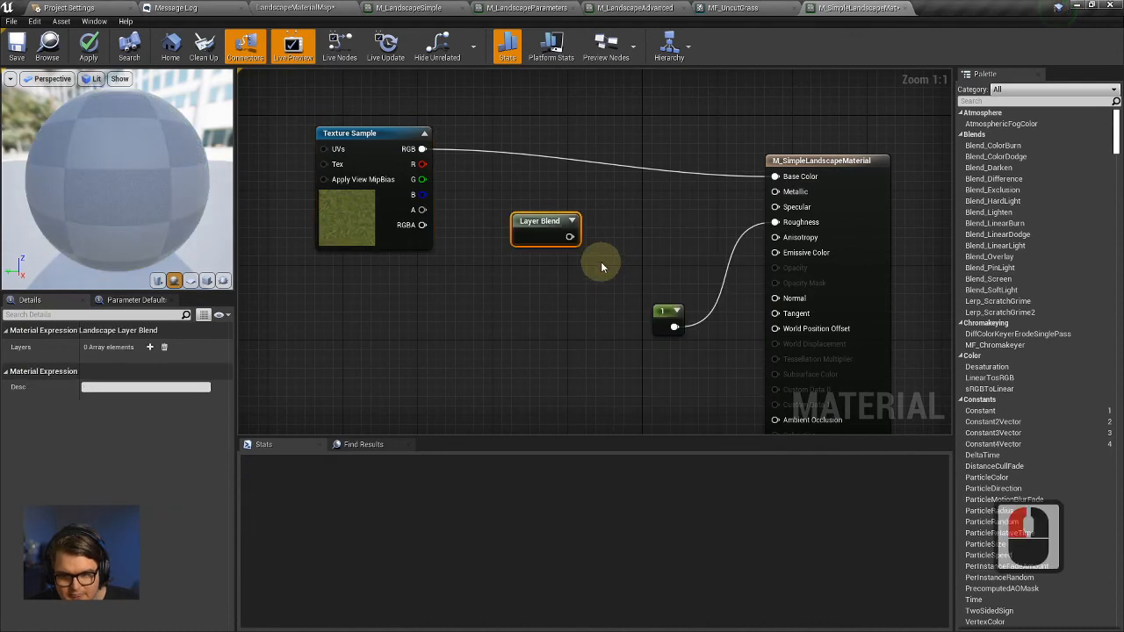
pyautogui.click(591, 207)
pyautogui.moveTo(580, 205); pyautogui.dragTo(606, 215)
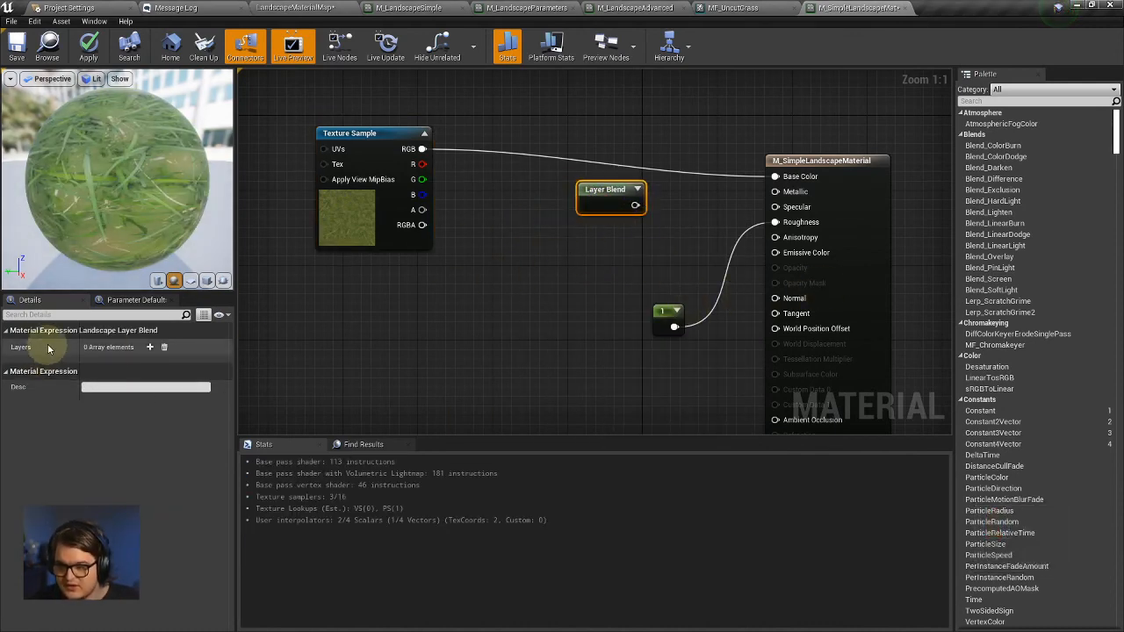
# Add three layer elements to the Layer Blend node.
pyautogui.click(591, 190)
pyautogui.click(611, 191)
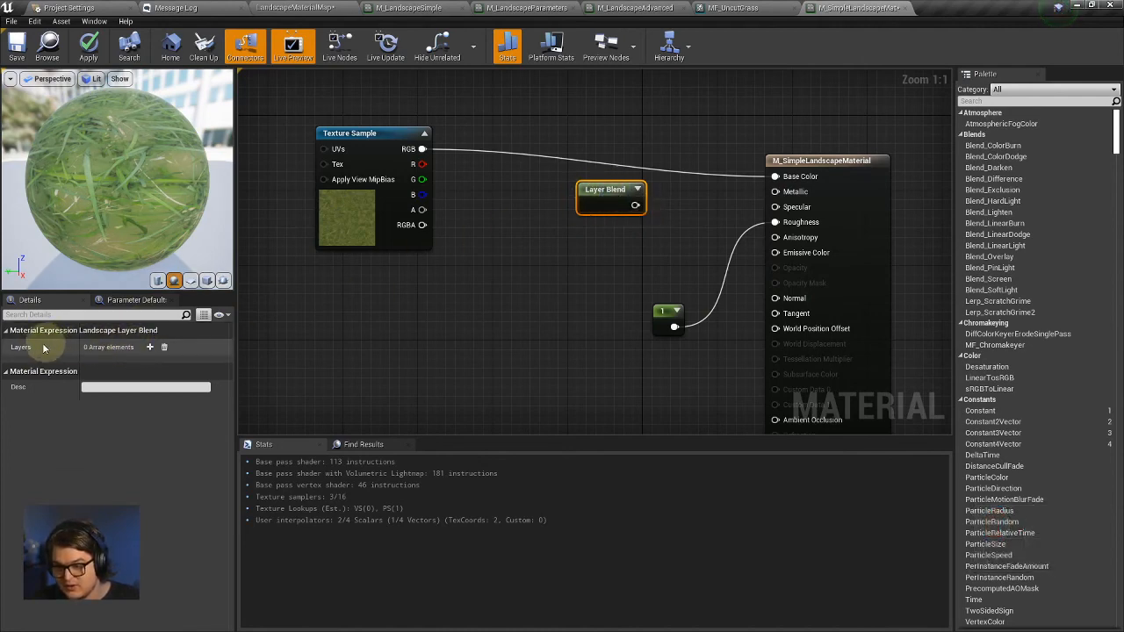
pyautogui.click(56, 331)
pyautogui.click(63, 331)
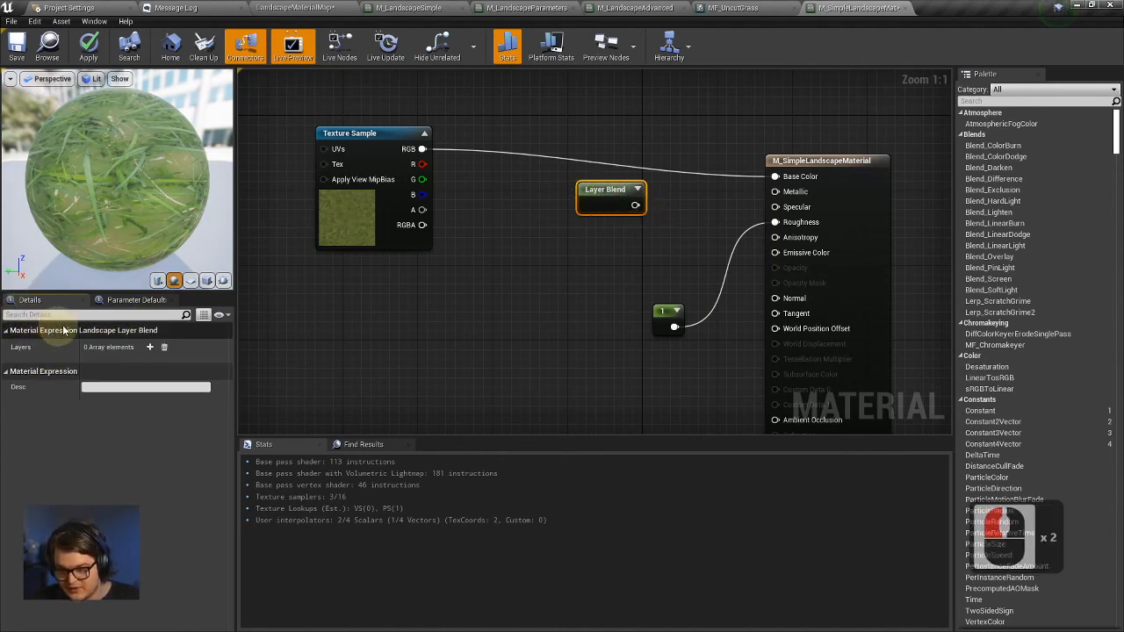
pyautogui.click(150, 349)
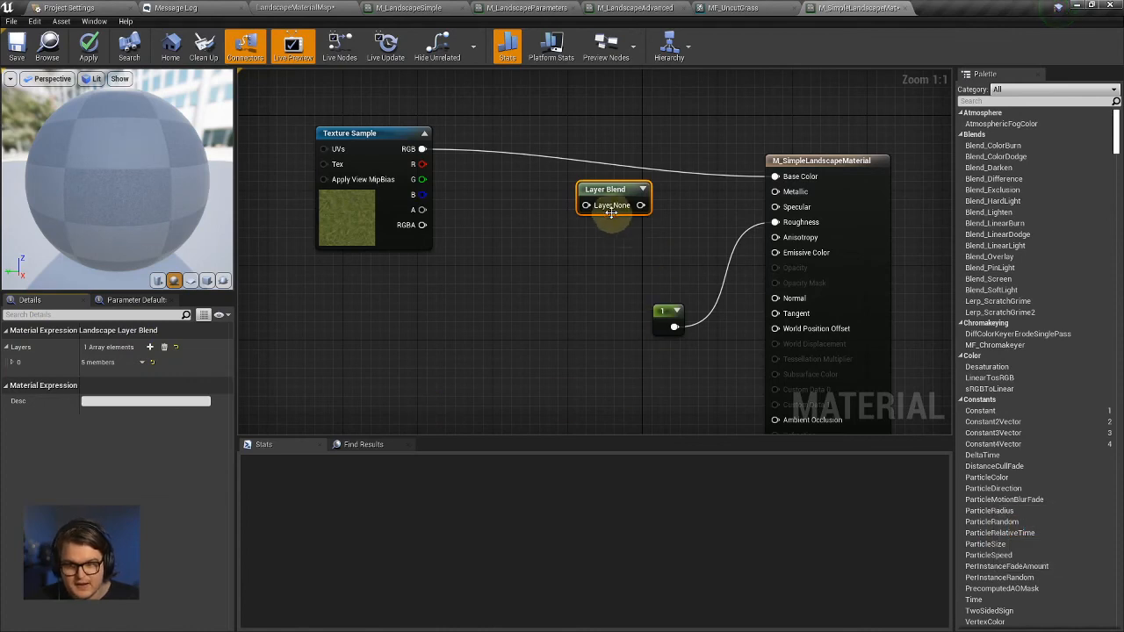
pyautogui.click(151, 349)
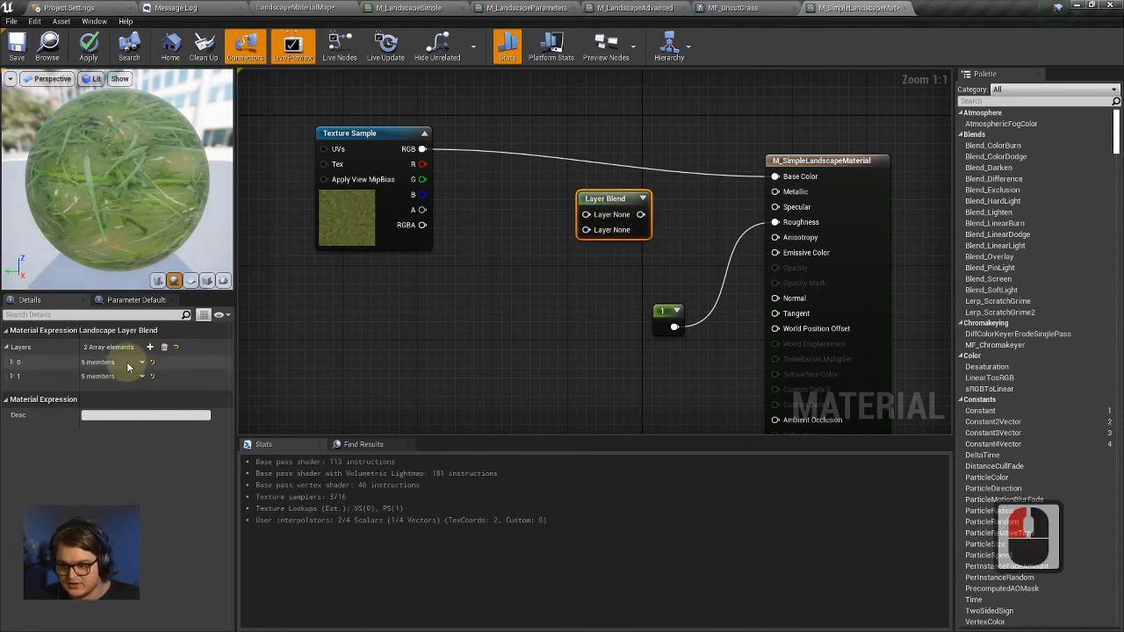
pyautogui.click(149, 347)
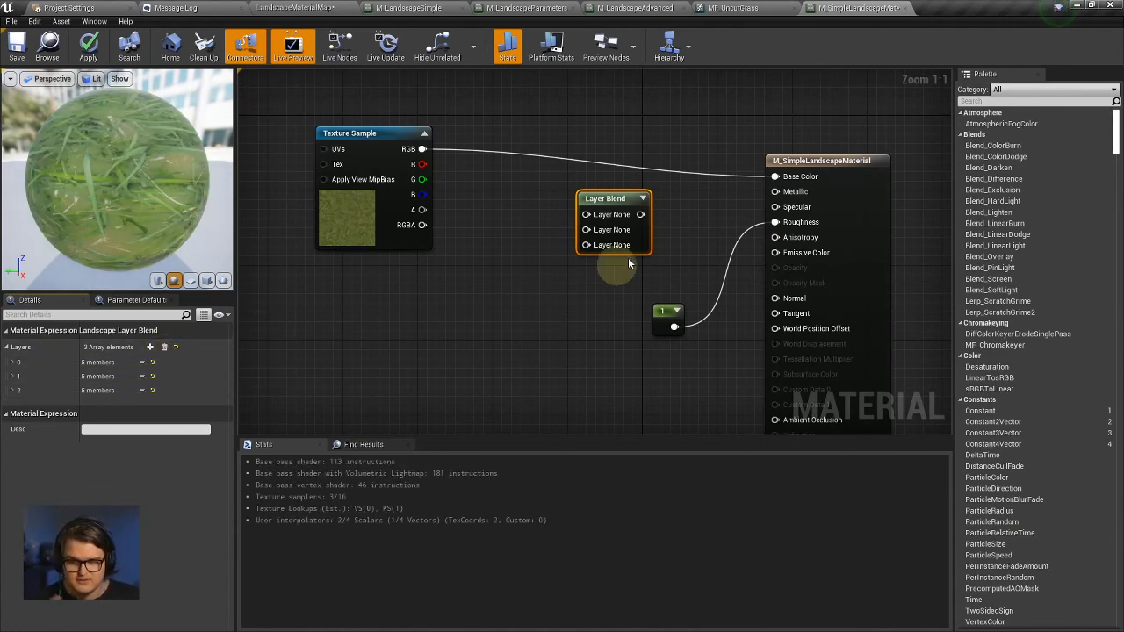
# Duplicate the grass Texture Sample twice and arrange the three samples in a vertical column.
pyautogui.click(407, 226)
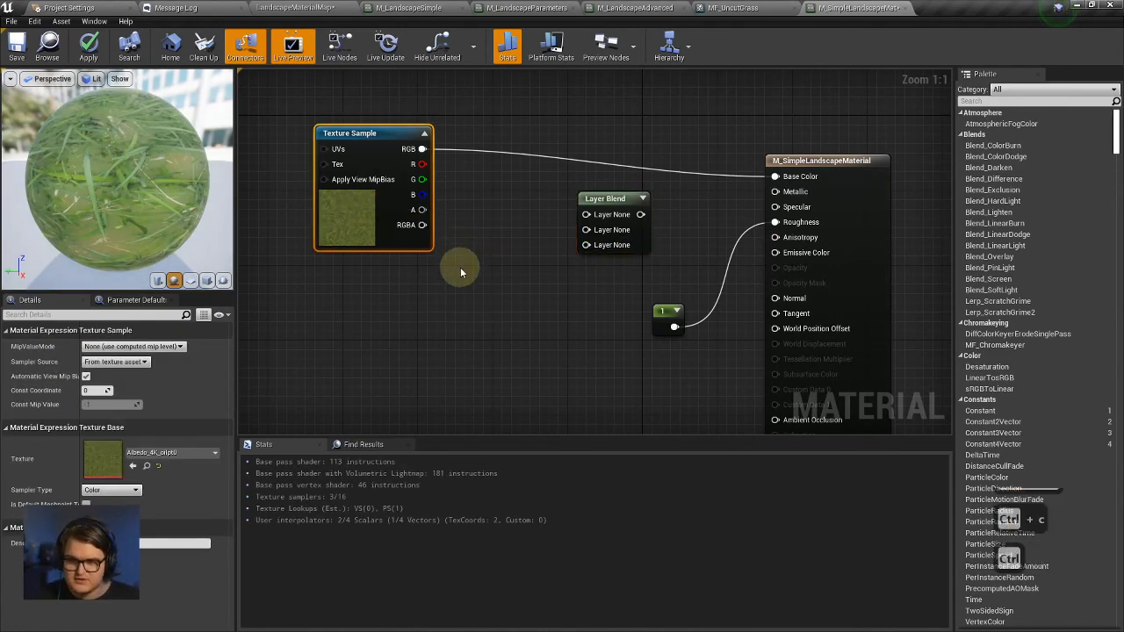
pyautogui.hotkey('ctrl', 'v')
pyautogui.hotkey('ctrl', 'v')
pyautogui.moveTo(527, 336); pyautogui.dragTo(337, 376)
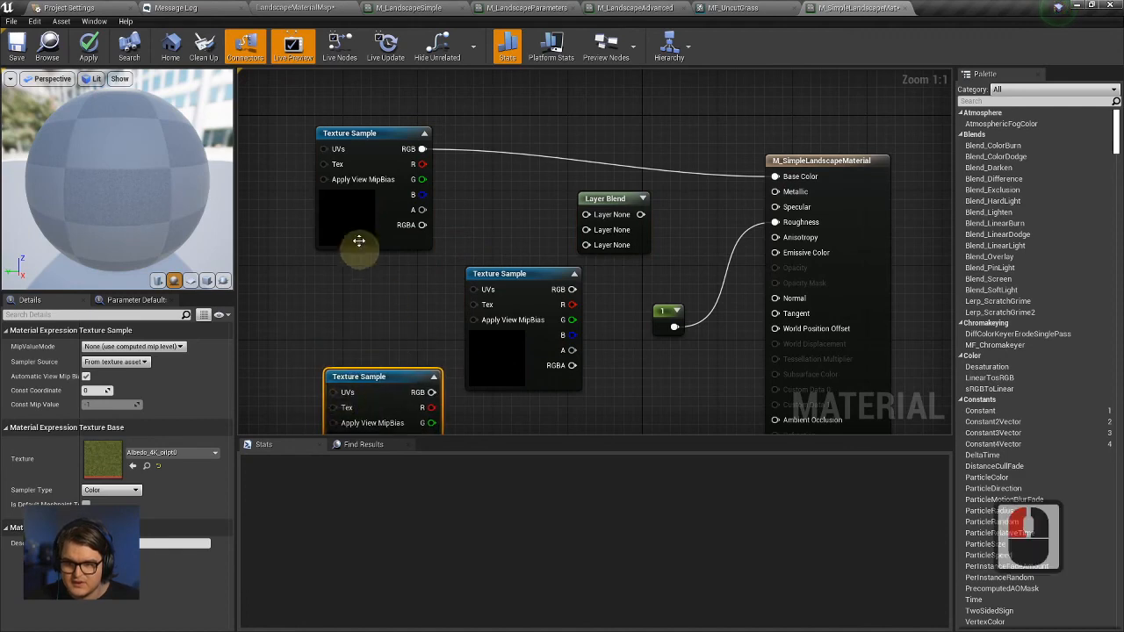
pyautogui.moveTo(359, 241); pyautogui.dragTo(361, 184)
pyautogui.moveTo(496, 360); pyautogui.dragTo(397, 339)
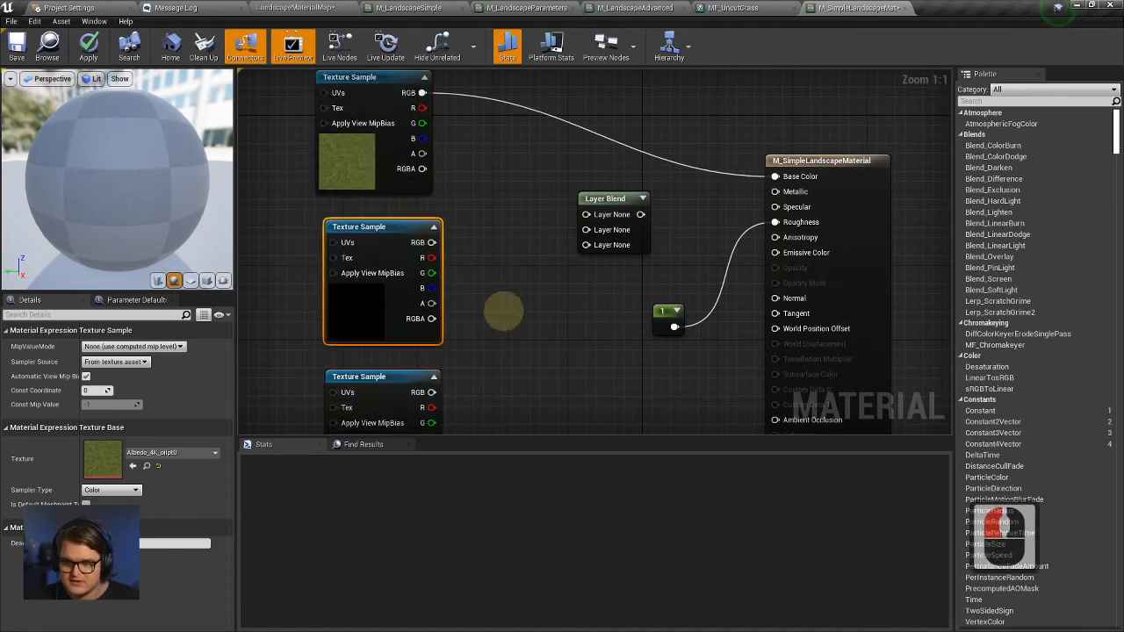
# Set the middle Texture Sample's texture to Albedo_4K_ueijaf1lw_Dirty_Snow.
pyautogui.moveTo(374, 310); pyautogui.dragTo(455, 281, button='right')
pyautogui.click(180, 454)
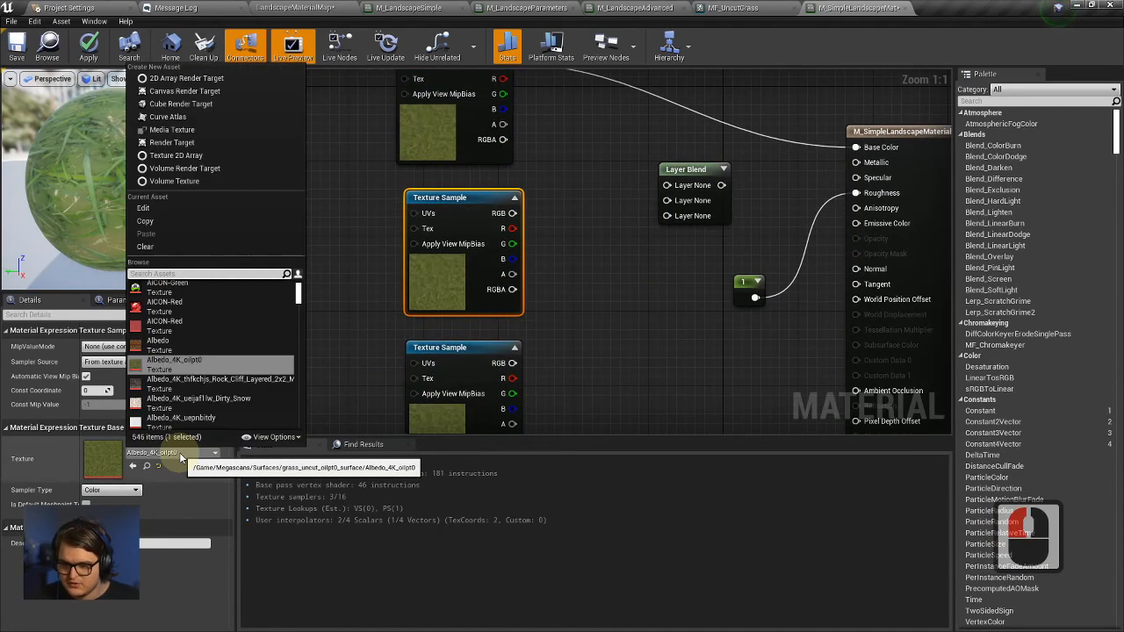
pyautogui.write('snow')
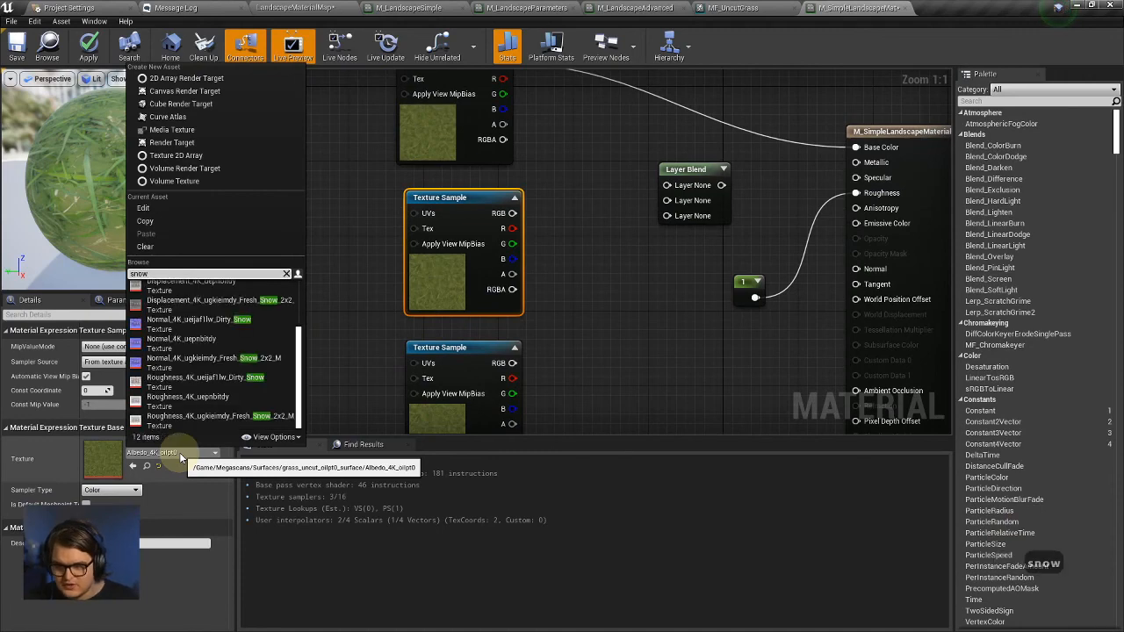
pyautogui.scroll(6, 268, 394)
pyautogui.scroll(-3, 276, 325)
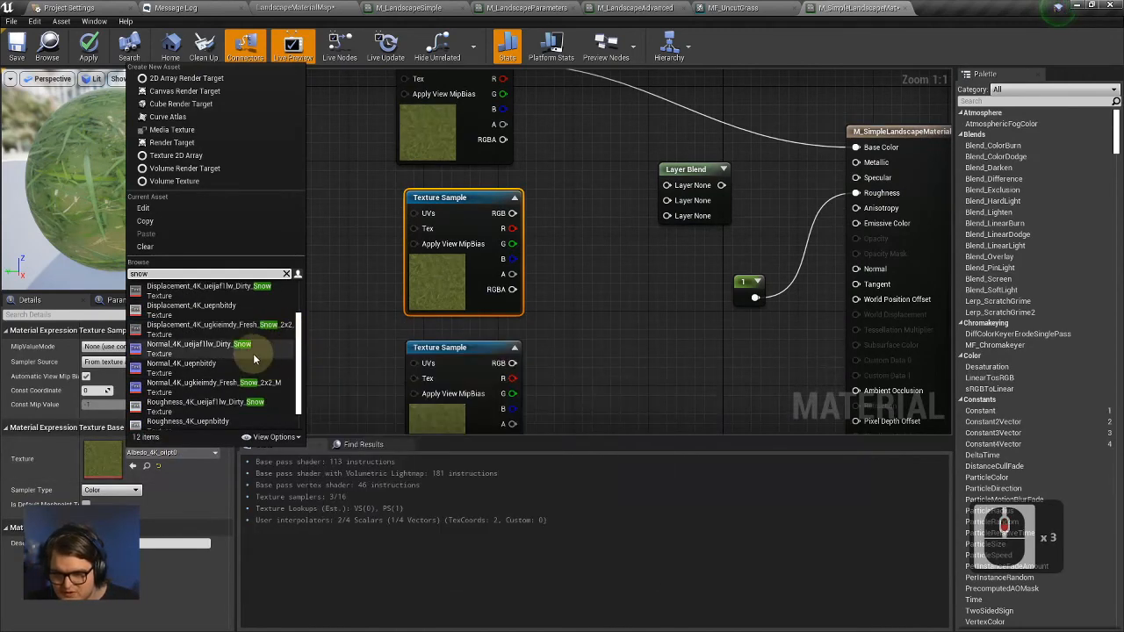
pyautogui.scroll(6, 253, 347)
pyautogui.moveTo(275, 291)
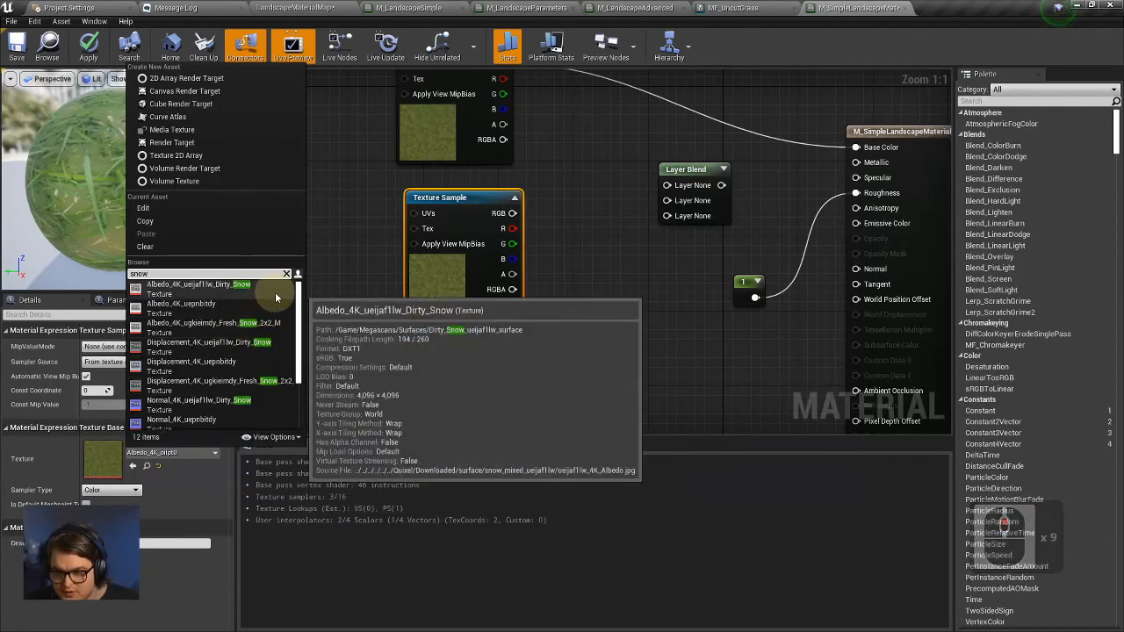
pyautogui.click(281, 294)
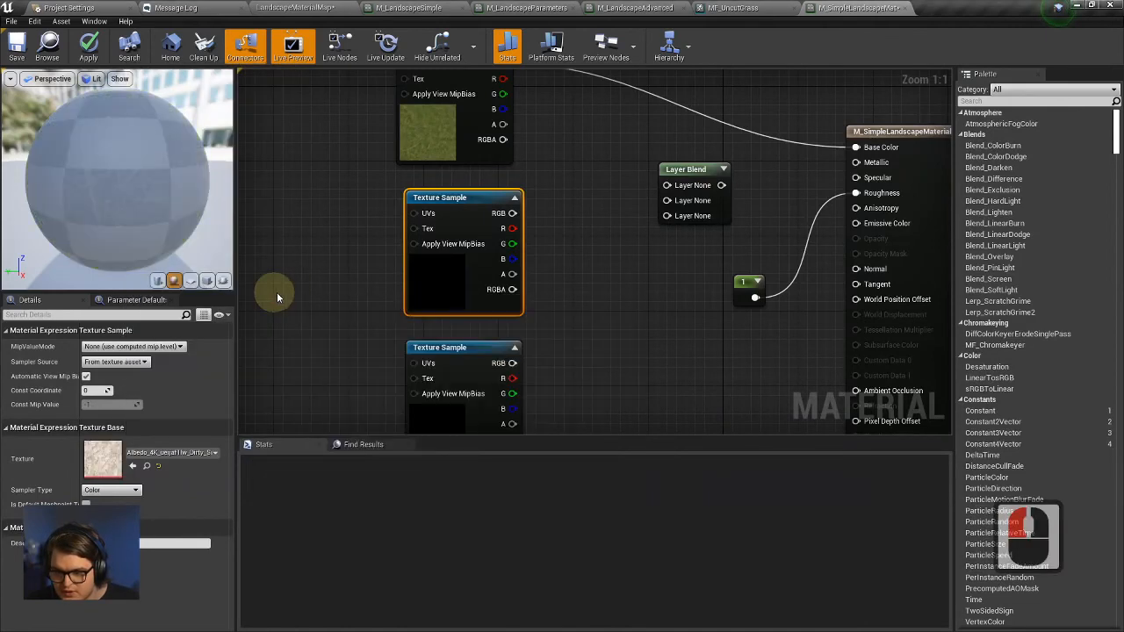
# Move the snow sample and the lowest Texture Sample up to tighten the column's spacing.
pyautogui.moveTo(469, 289)
pyautogui.mouseDown()
pyautogui.moveTo(435, 286)
pyautogui.moveTo(451, 285)
pyautogui.mouseUp()
pyautogui.moveTo(564, 324); pyautogui.dragTo(575, 256, button='right')
pyautogui.moveTo(456, 370); pyautogui.dragTo(447, 337)
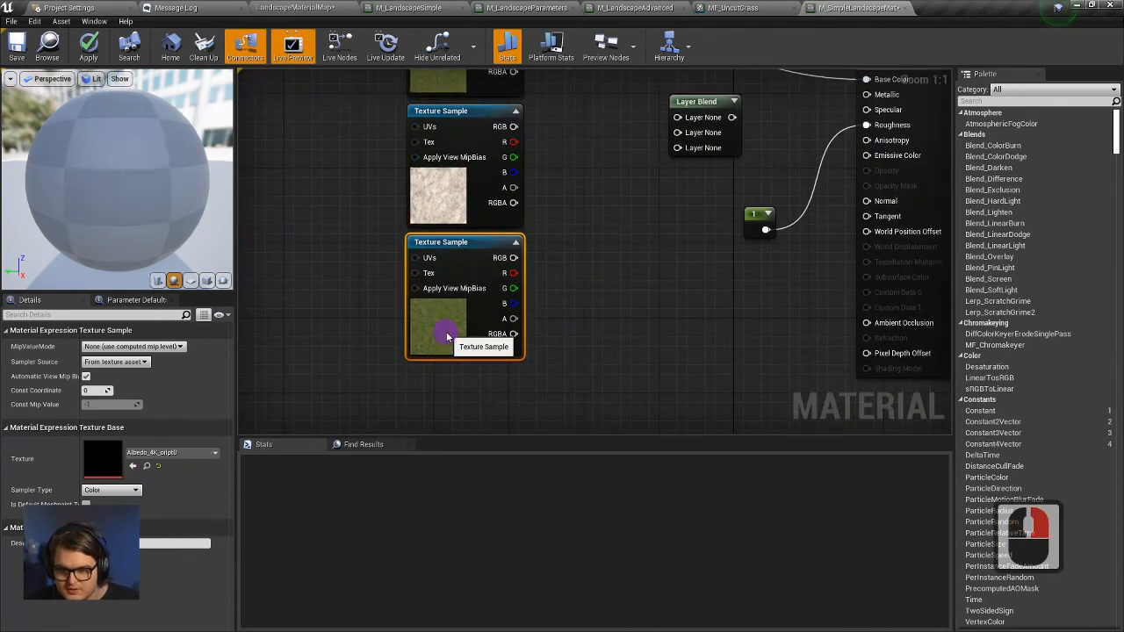
pyautogui.click(154, 453)
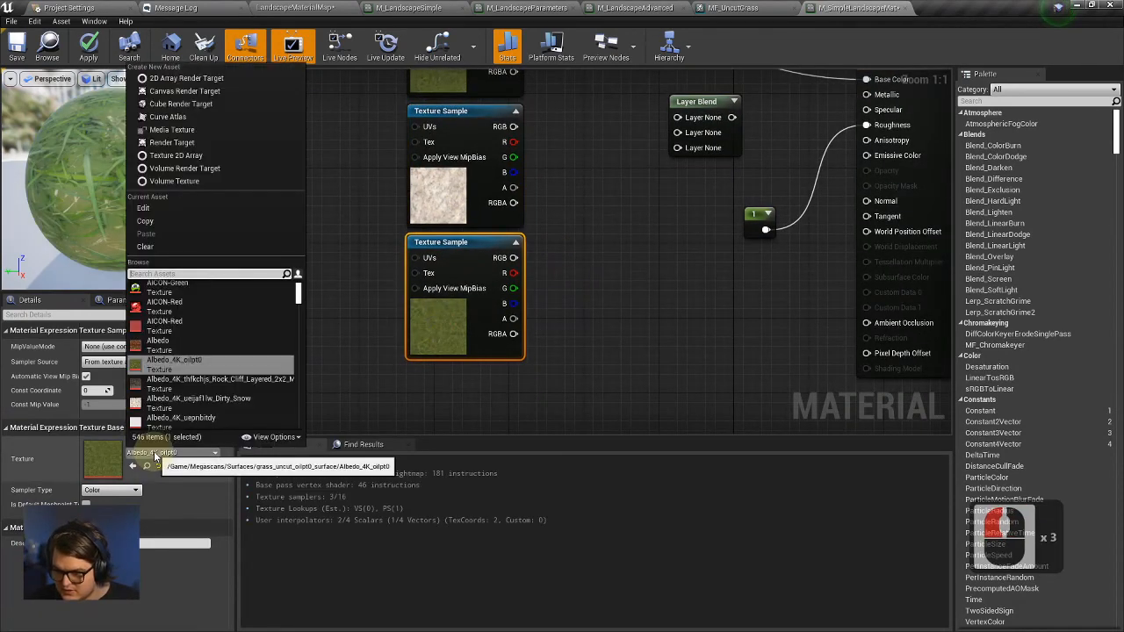
pyautogui.click(187, 360)
pyautogui.hotkey('alt', 'Tab')
pyautogui.hotkey('alt', 'Tab')
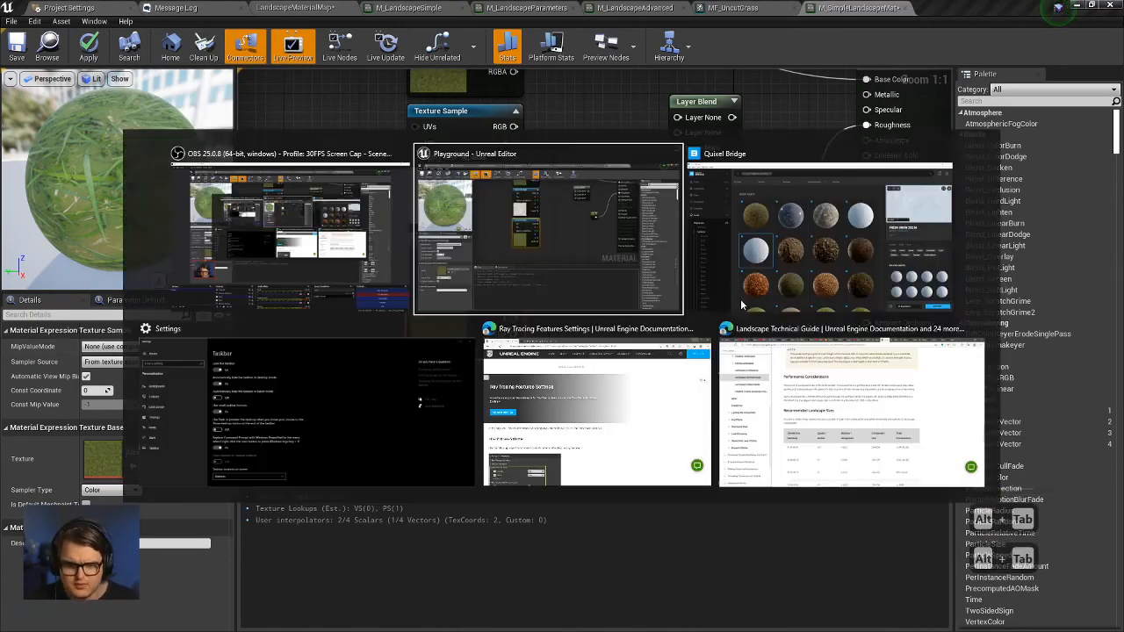
pyautogui.click(564, 309)
# Browse the Megascans Surfaces folders in the level editor and open the Rock_Cliff_Layered_2x2 surface's assets.
pyautogui.click(294, 7)
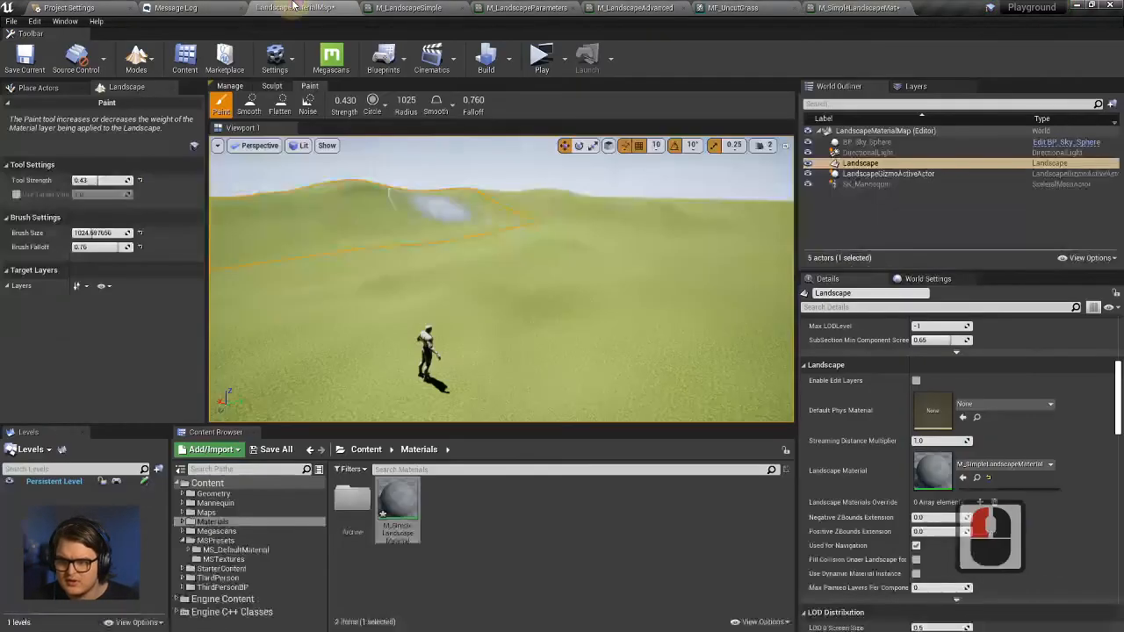
pyautogui.doubleClick(186, 532)
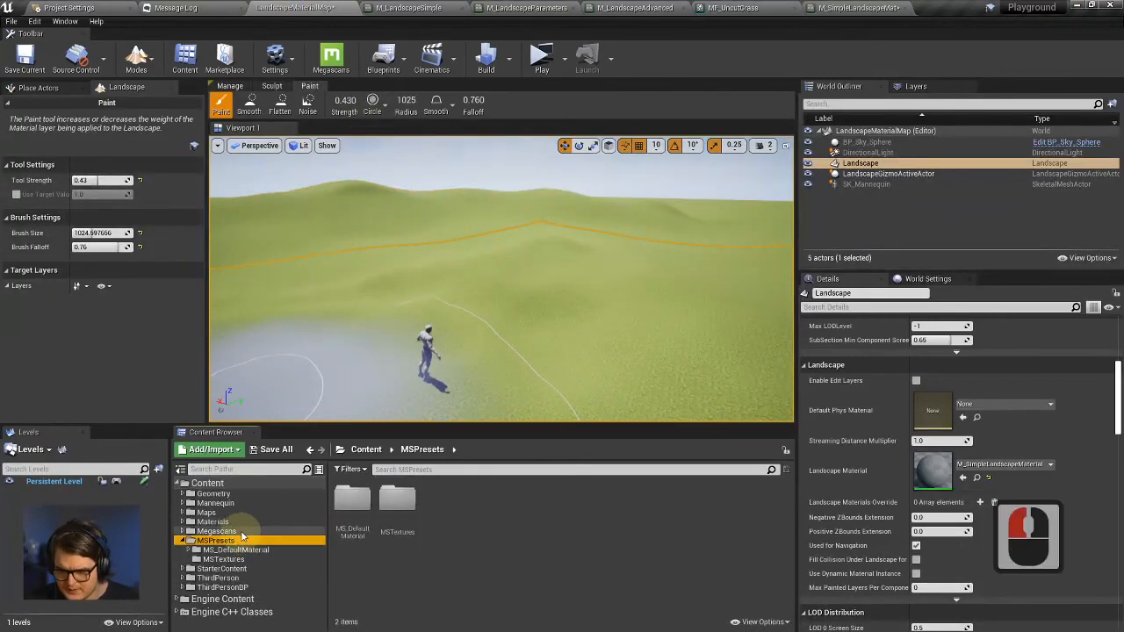
pyautogui.click(183, 531)
pyautogui.click(191, 541)
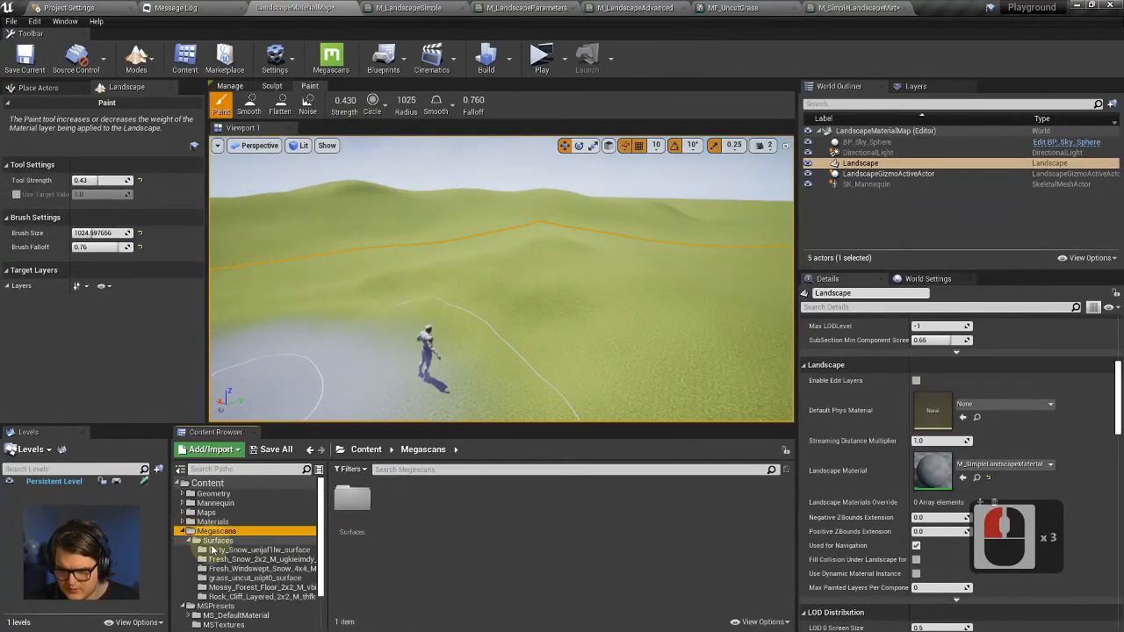
pyautogui.click(289, 578)
pyautogui.click(303, 597)
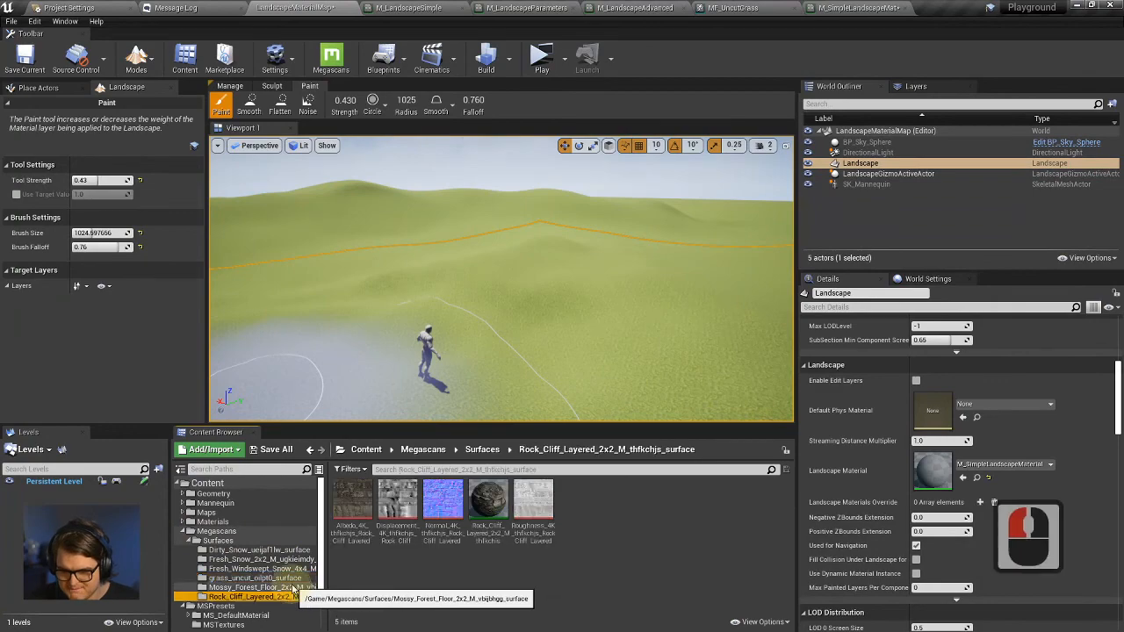
pyautogui.hotkey('alt', 'Tab')
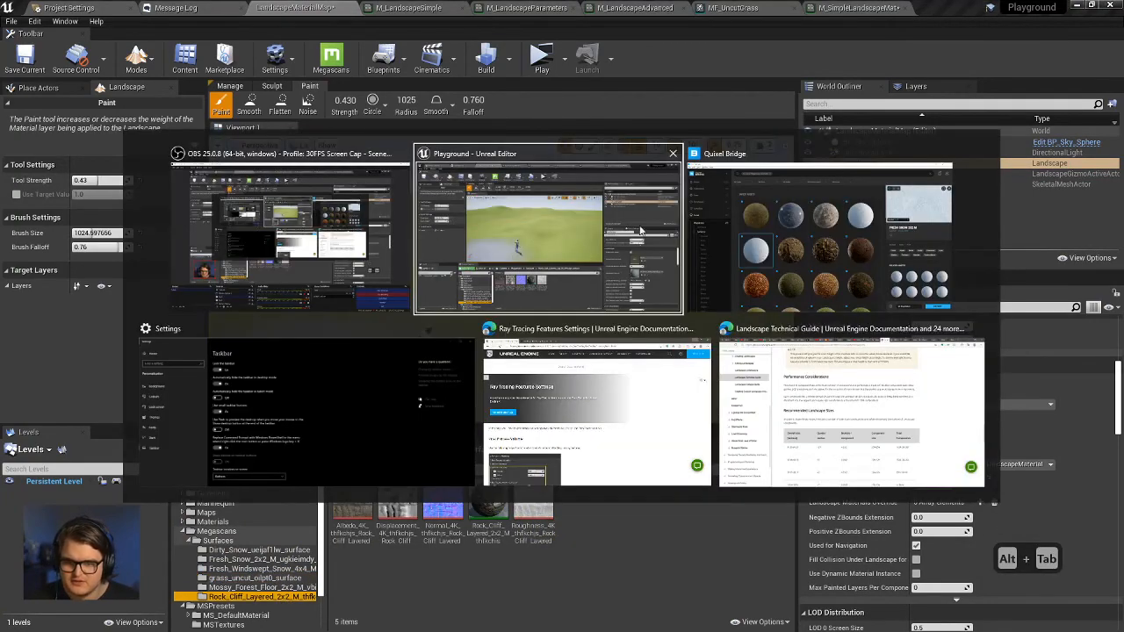
pyautogui.click(526, 194)
# Set the lowest Texture Sample's texture to the Albedo_4K_thfkchjs_Rock_Cliff_Layered_2x2_M texture in the landscape material.
pyautogui.click(413, 7)
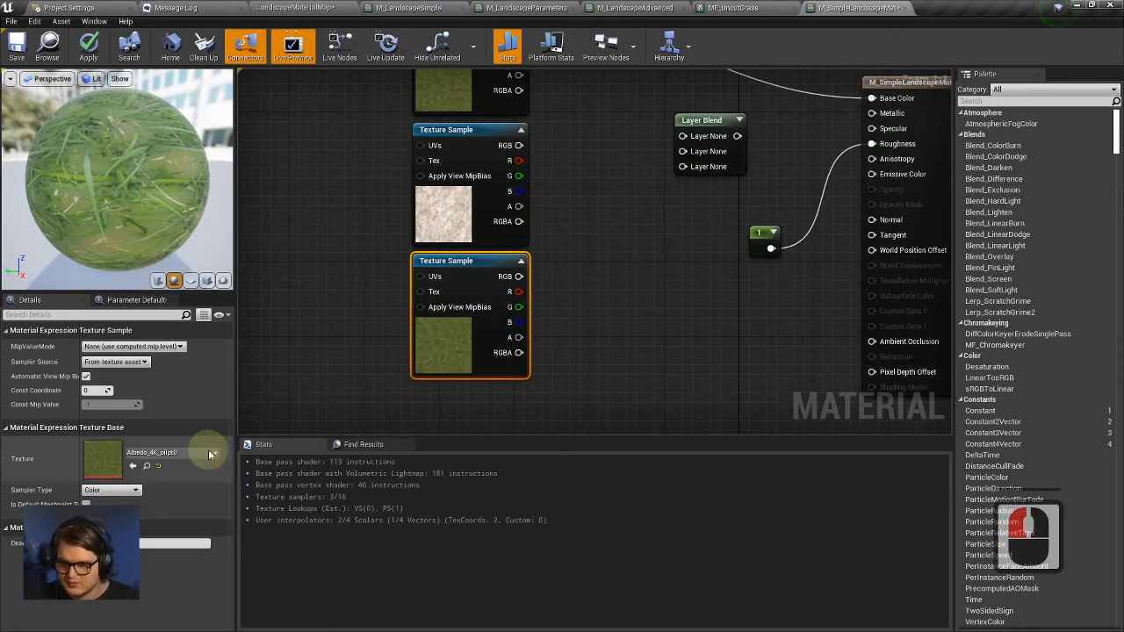
pyautogui.click(211, 454)
pyautogui.write('clidd')
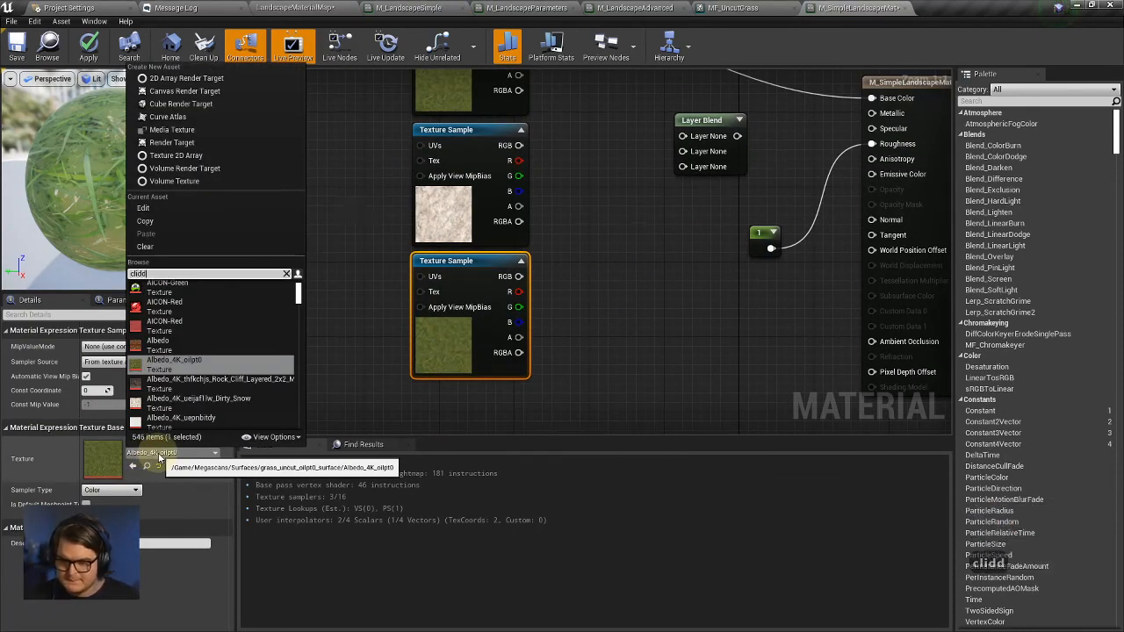
pyautogui.press('BackSpace')
pyautogui.press('BackSpace')
pyautogui.write('ff')
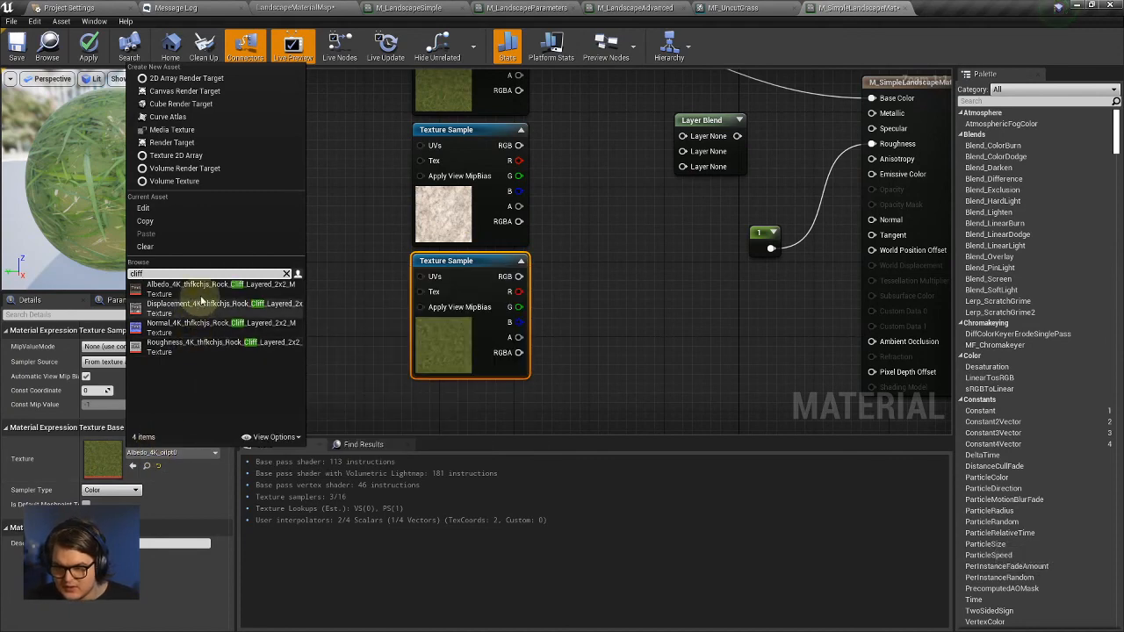
pyautogui.click(236, 295)
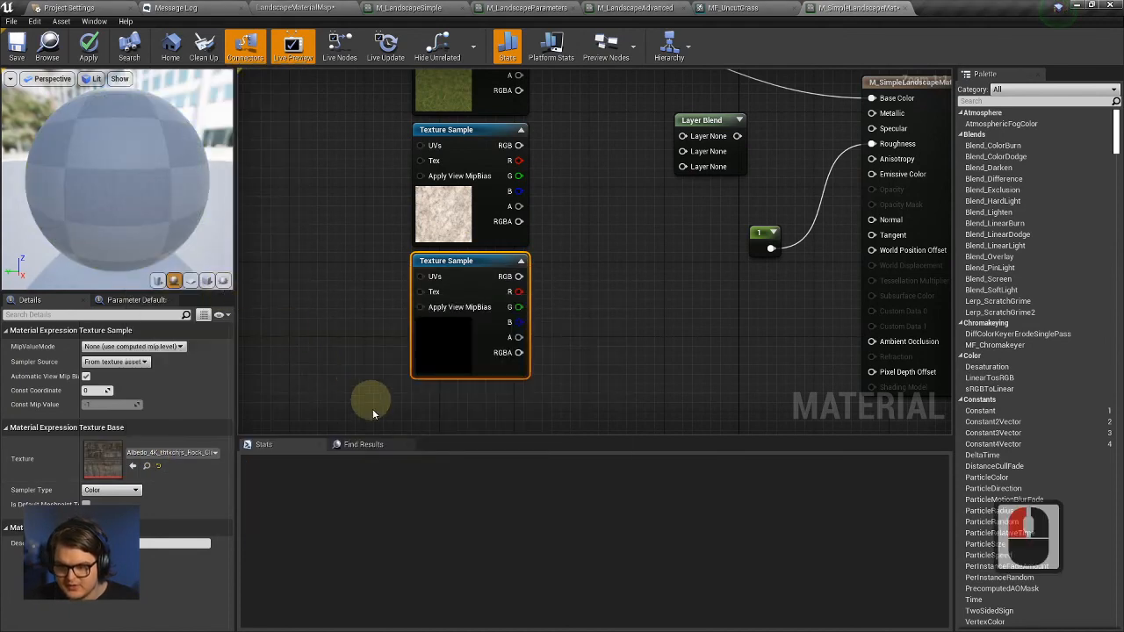
# Select the Layer Blend node and expand the settings of its three layer elements.
pyautogui.moveTo(632, 316); pyautogui.dragTo(519, 394, button='right')
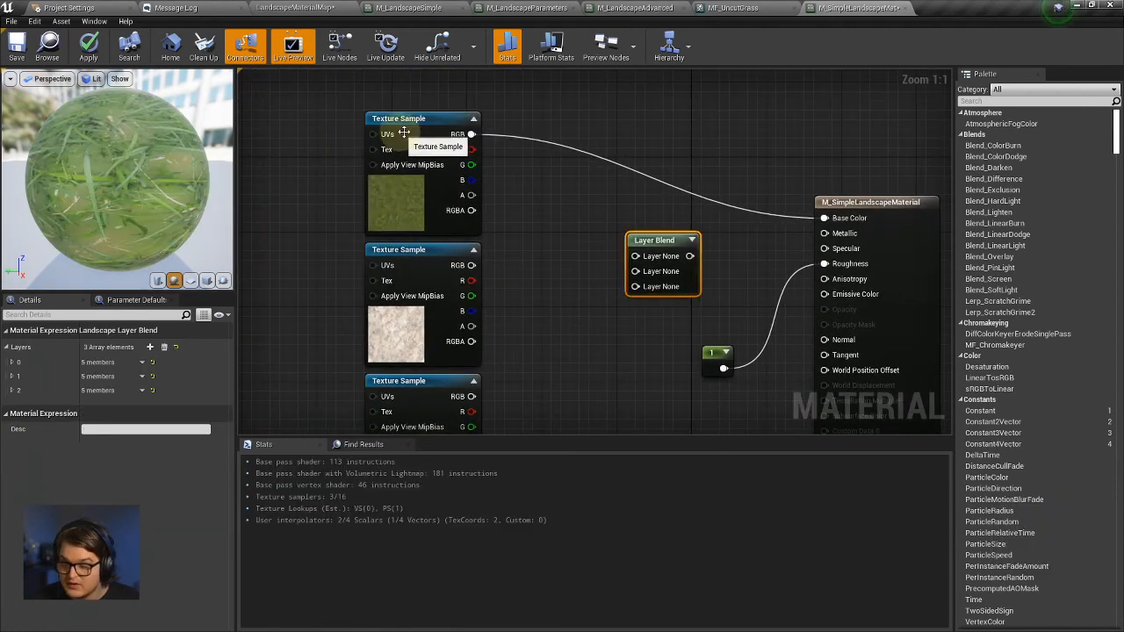
pyautogui.click(408, 136)
pyautogui.click(654, 250)
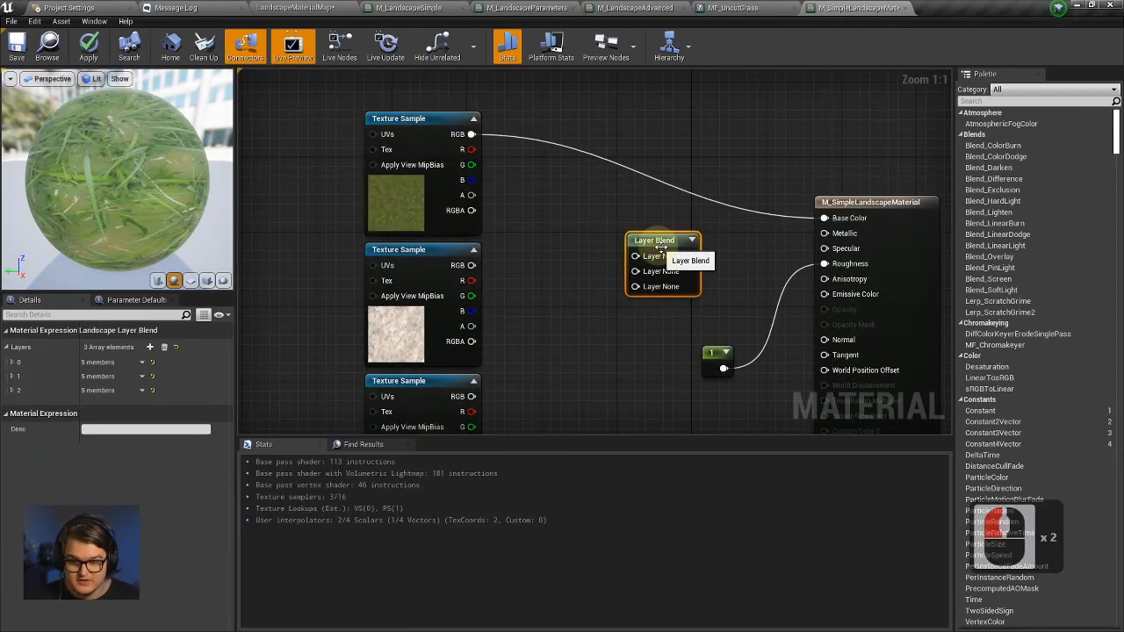
pyautogui.click(658, 261)
pyautogui.click(660, 274)
pyautogui.click(655, 288)
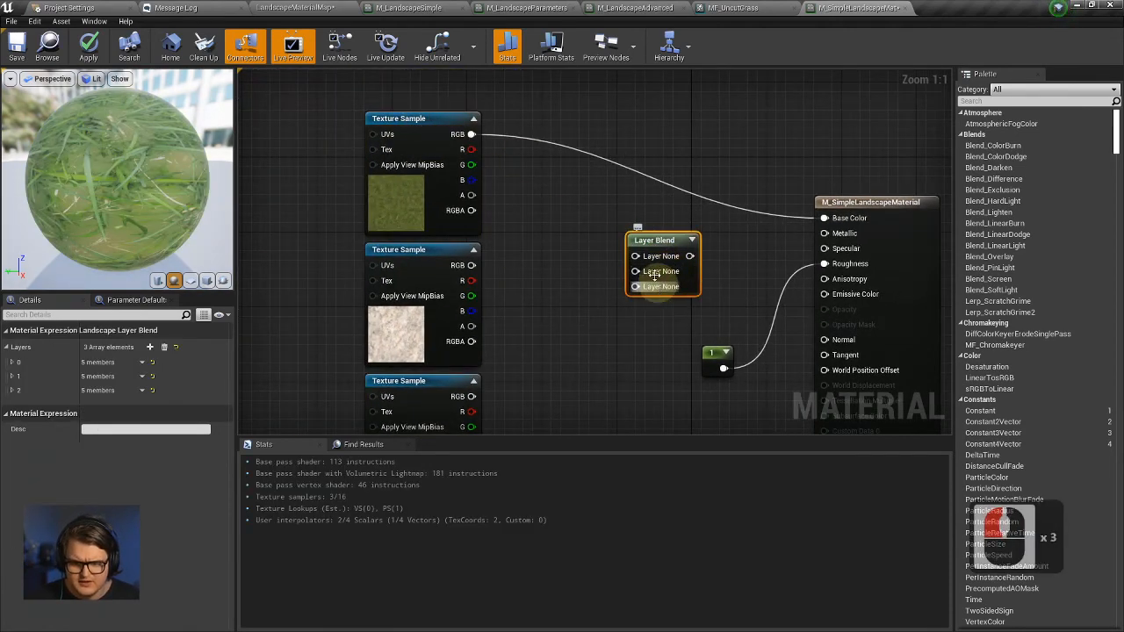
pyautogui.click(656, 265)
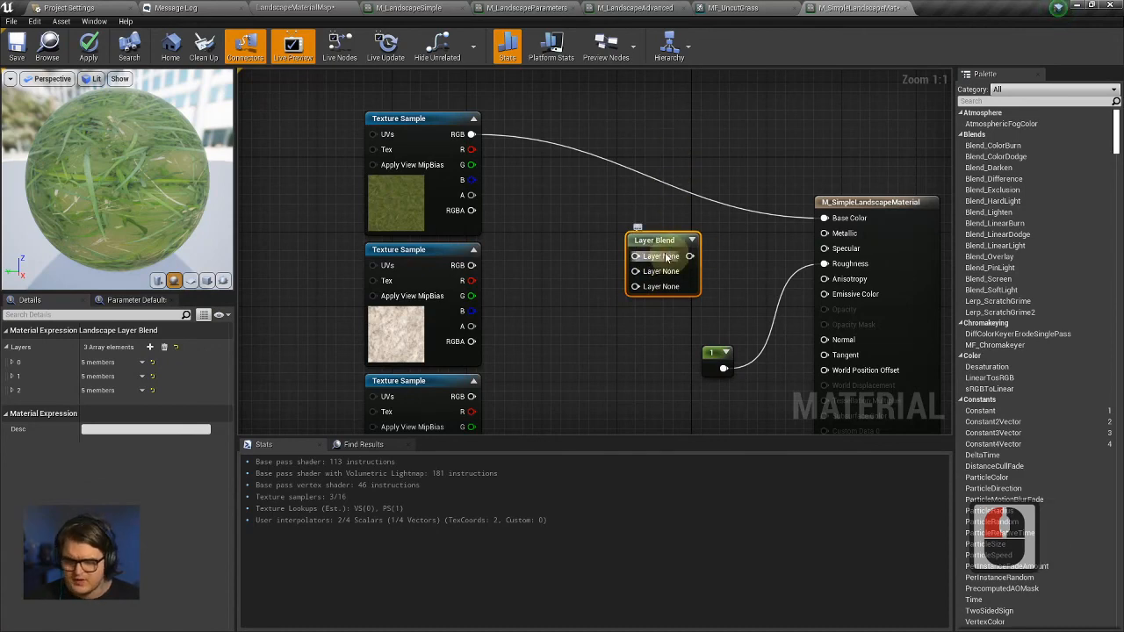
pyautogui.click(642, 254)
pyautogui.click(12, 362)
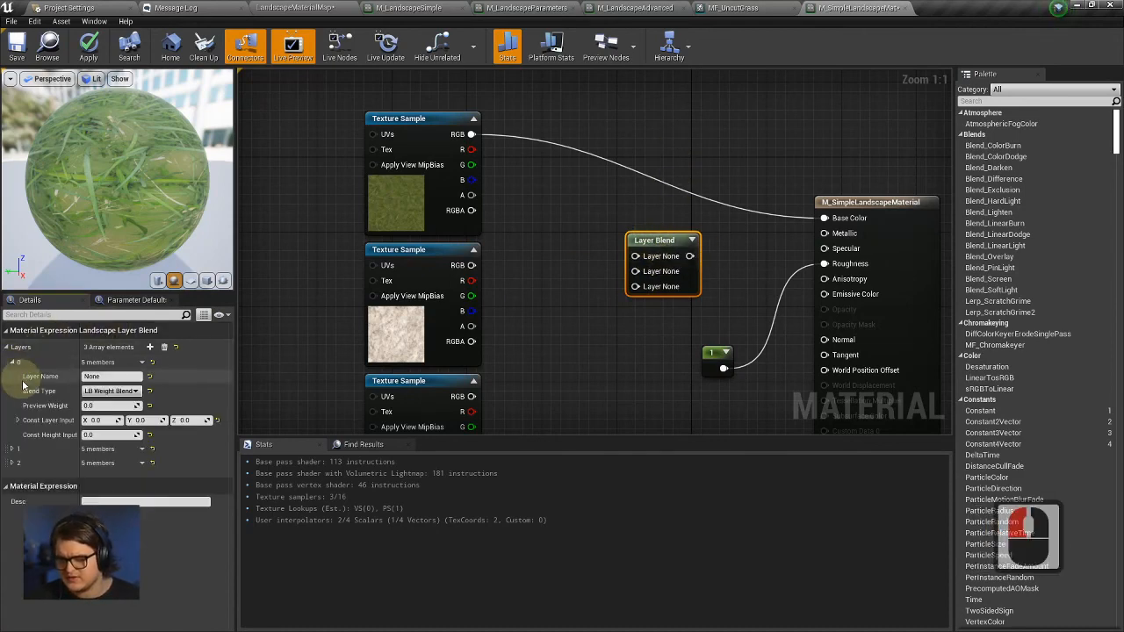
pyautogui.click(12, 449)
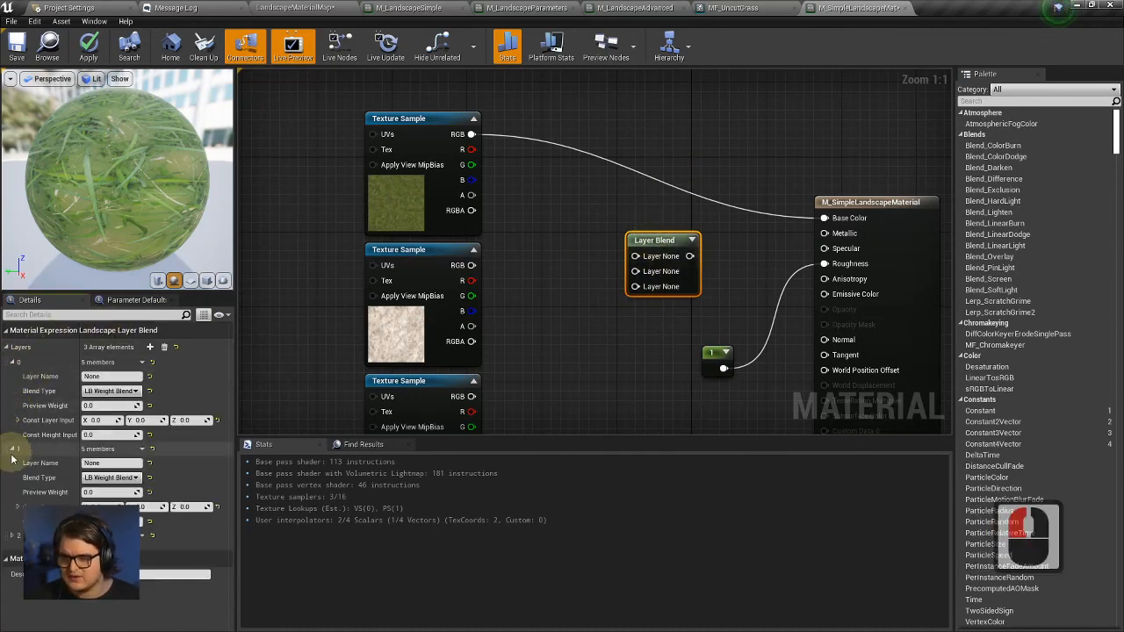
pyautogui.click(12, 535)
# Check the landscape's Target Layers in the LandscapeMaterialMap paint settings and return to the material graph.
pyautogui.doubleClick(101, 376)
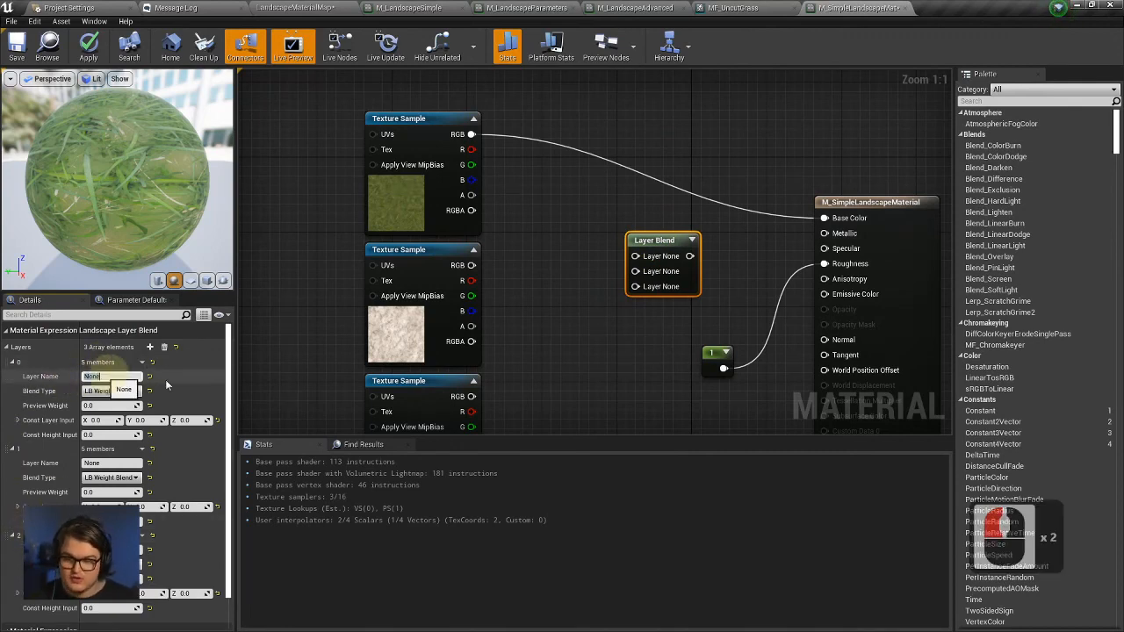
pyautogui.click(650, 261)
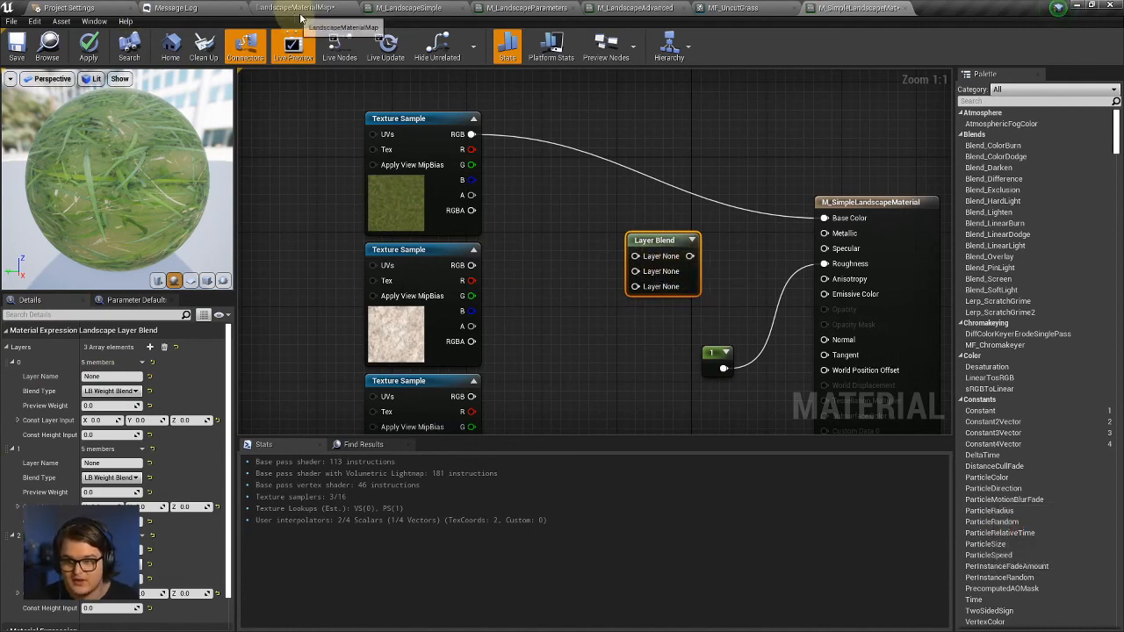
pyautogui.click(406, 8)
pyautogui.click(299, 8)
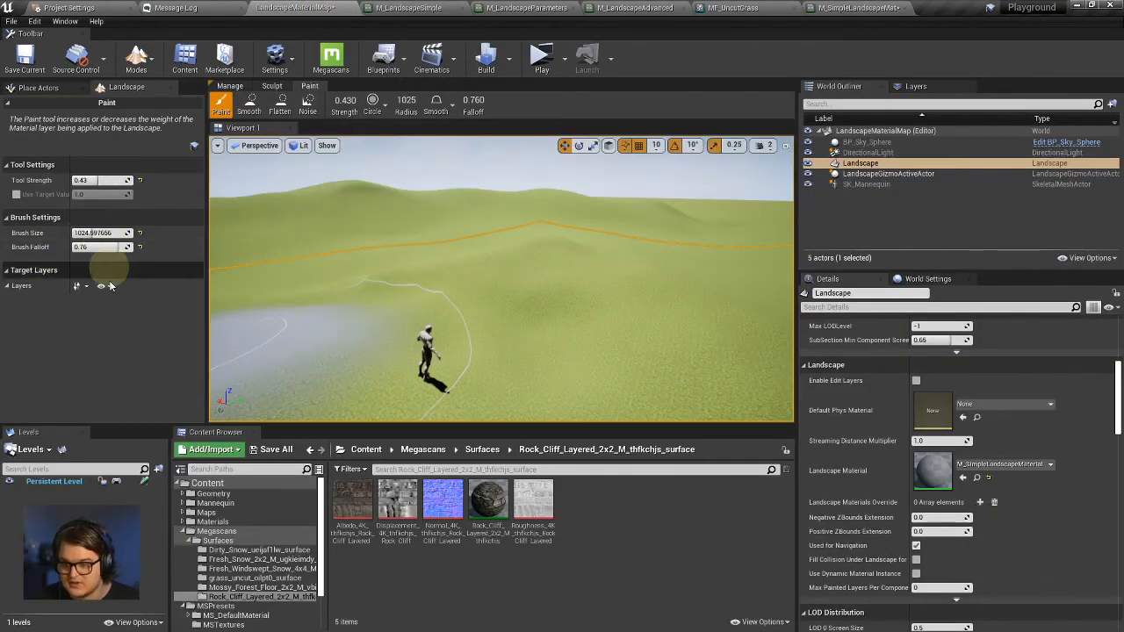
pyautogui.click(859, 8)
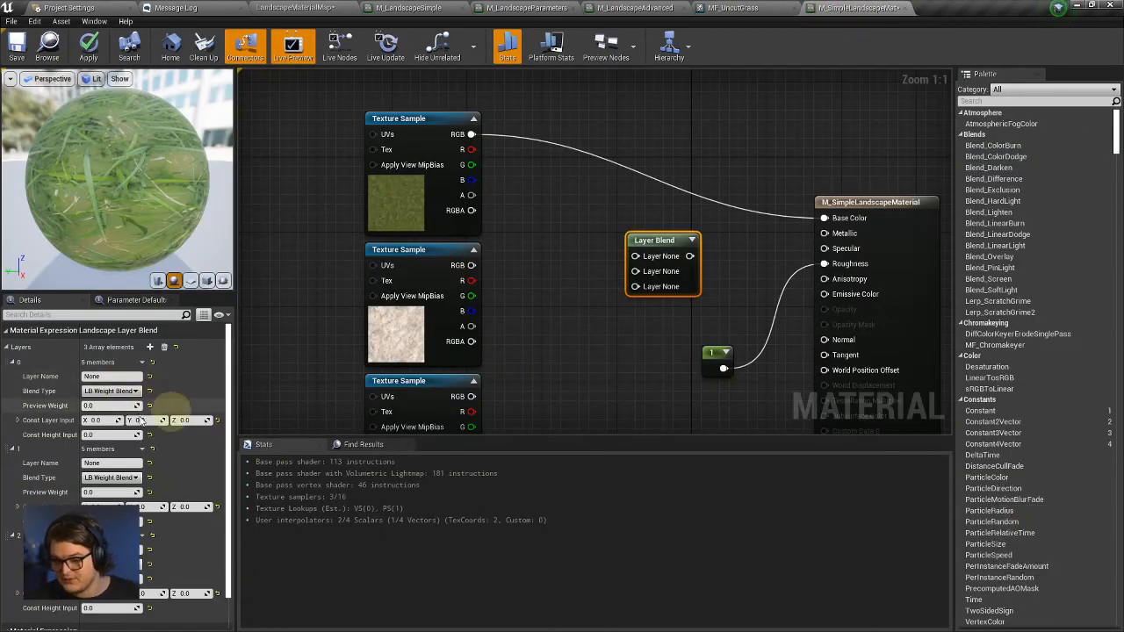
# Name the first layer of the Layer Blend node Grass.
pyautogui.click(105, 376)
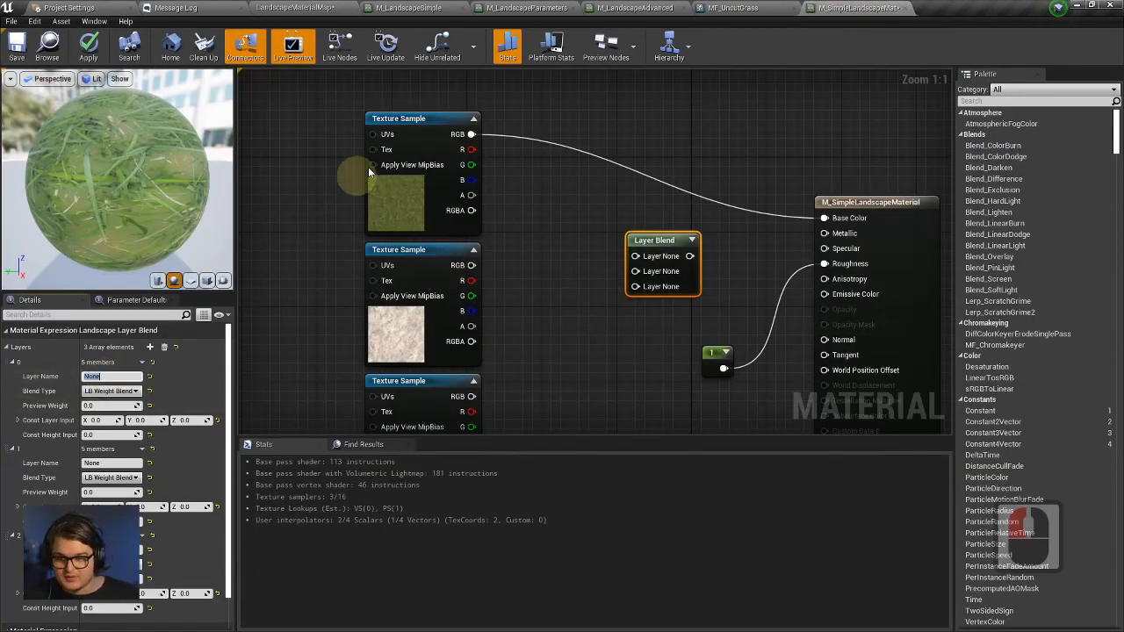
pyautogui.click(676, 254)
pyautogui.click(406, 195)
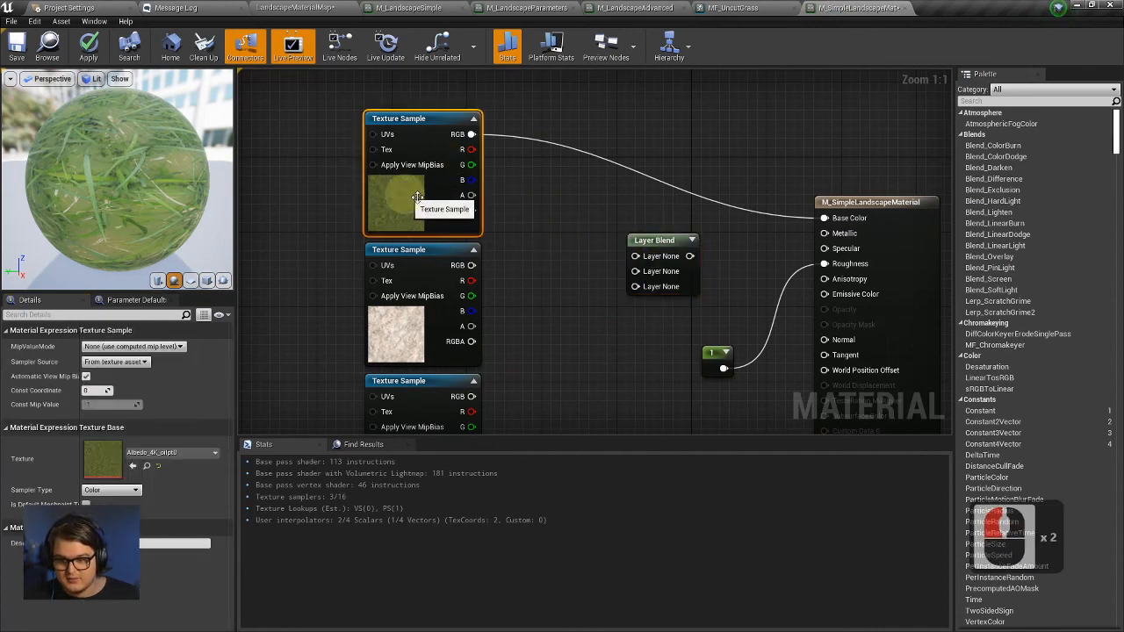
pyautogui.click(657, 241)
pyautogui.write('Grass')
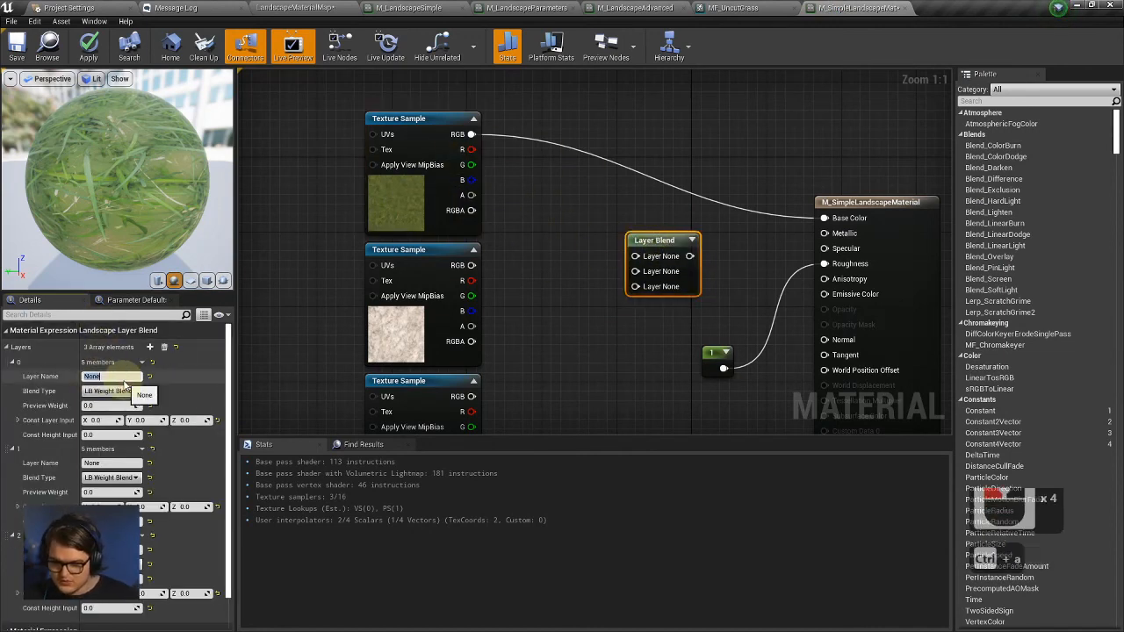
pyautogui.press('Return')
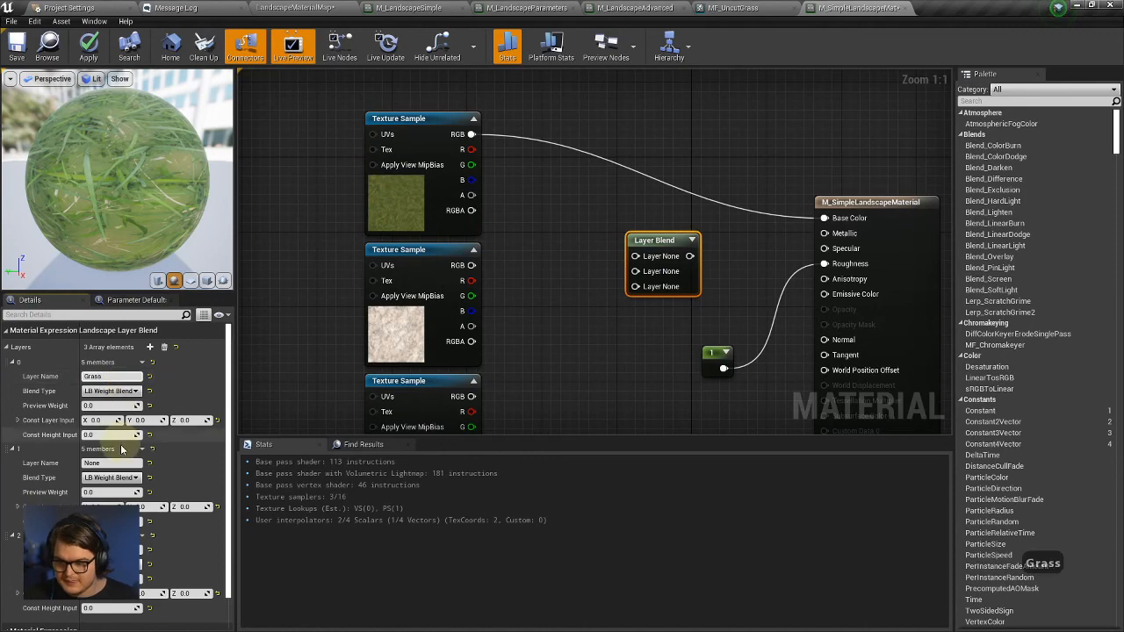
# Name the Layer Blend node's second layer Snow and its third layer Cliff.
pyautogui.click(112, 463)
pyautogui.write('Snow')
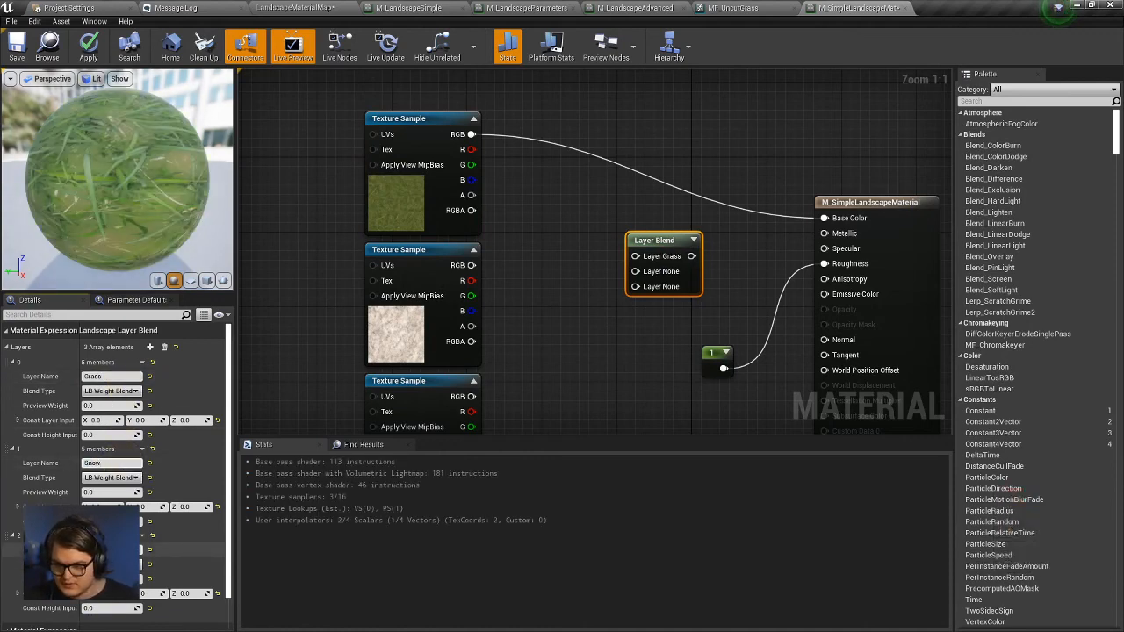
pyautogui.click(122, 550)
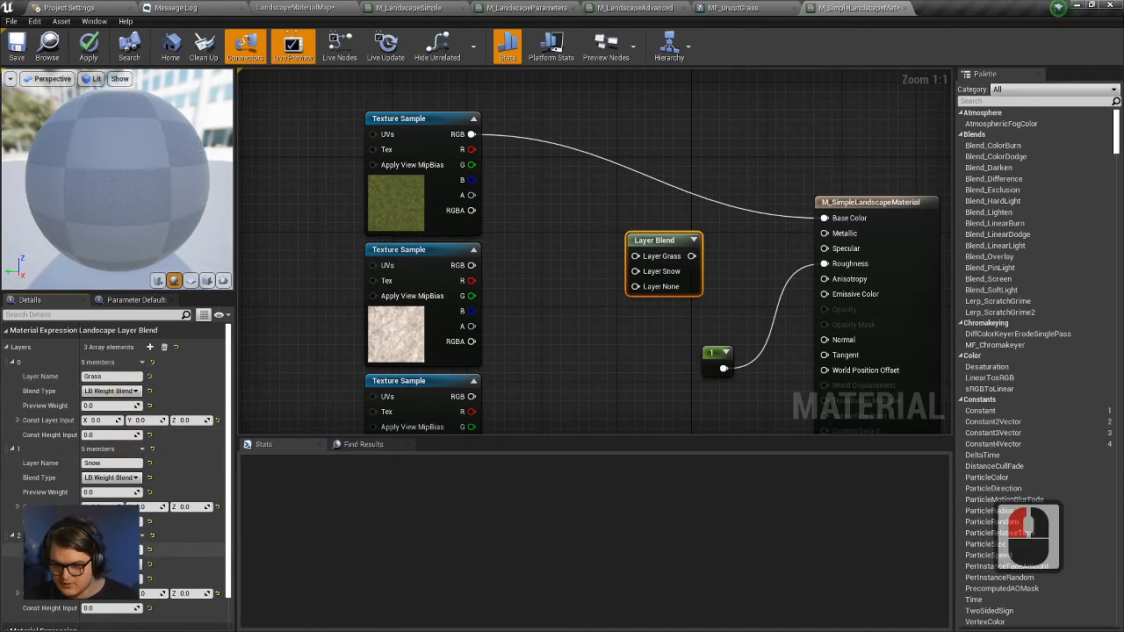
pyautogui.write('Cl')
pyautogui.press('Return')
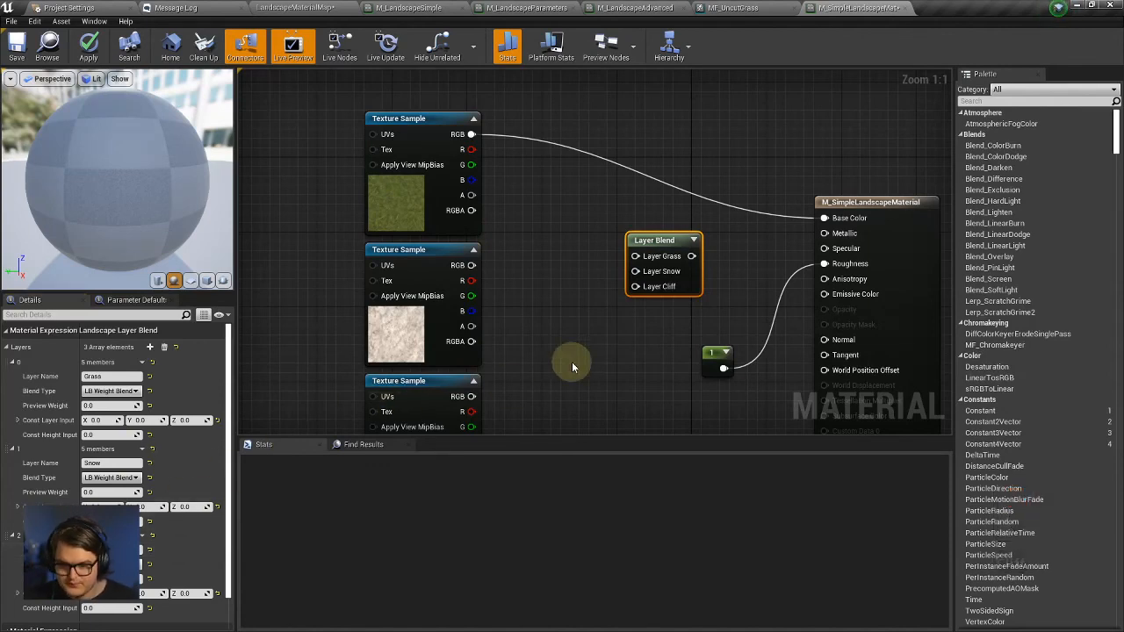
# Connect the RGB outputs of the grass, snow and cliff Texture Samples to the matching Layer Blend inputs.
pyautogui.click(569, 358)
pyautogui.moveTo(524, 186); pyautogui.dragTo(522, 167, button='right')
pyautogui.moveTo(474, 245); pyautogui.dragTo(633, 252)
pyautogui.moveTo(470, 115); pyautogui.dragTo(531, 147)
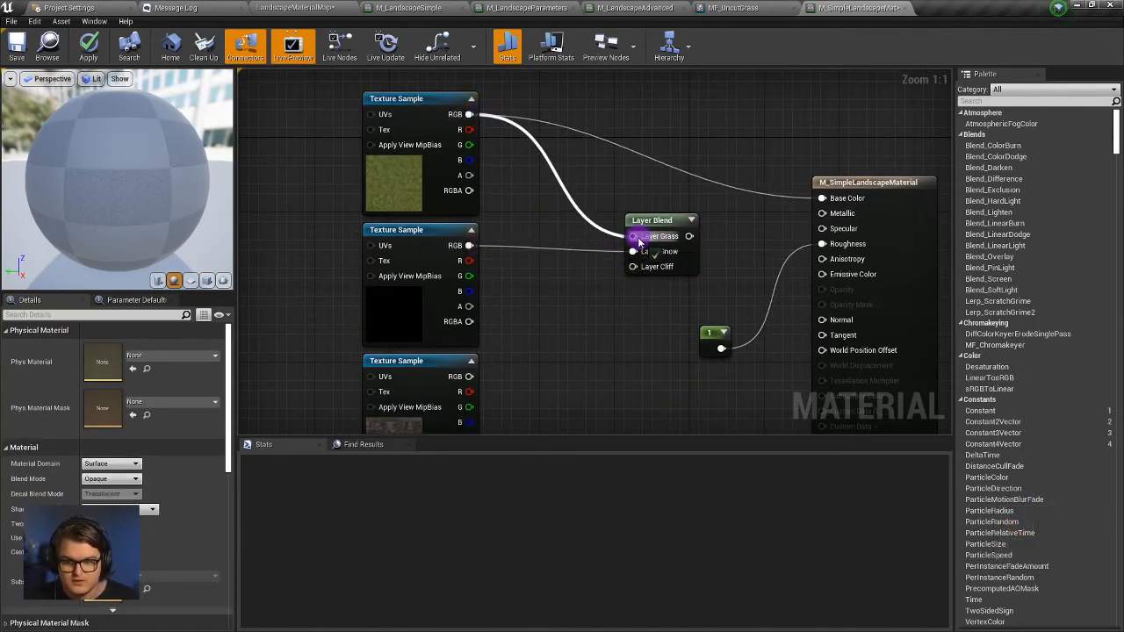
pyautogui.moveTo(640, 242); pyautogui.dragTo(637, 239)
pyautogui.moveTo(606, 295); pyautogui.dragTo(595, 208, button='right')
pyautogui.moveTo(458, 290); pyautogui.dragTo(624, 183)
# Connect the Layer Blend output to the material's Base Color and move the node level with that input.
pyautogui.moveTo(757, 240); pyautogui.dragTo(658, 312, button='right')
pyautogui.moveTo(545, 200); pyautogui.dragTo(542, 238, button='right')
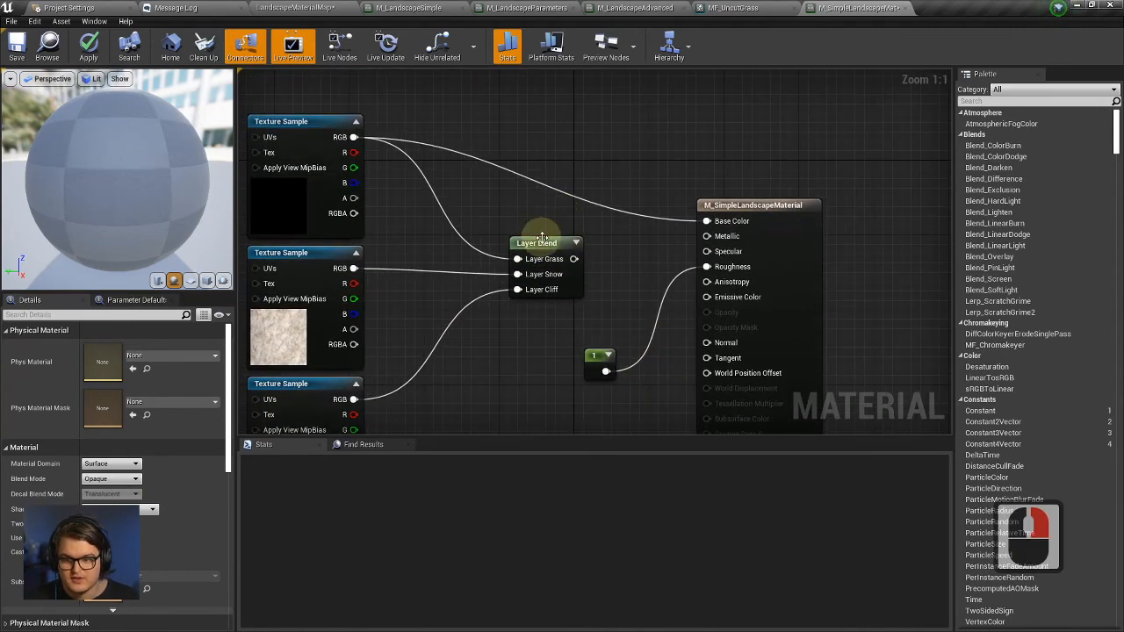
pyautogui.moveTo(542, 237); pyautogui.dragTo(716, 226)
pyautogui.moveTo(620, 254); pyautogui.dragTo(667, 254, button='right')
pyautogui.moveTo(586, 234); pyautogui.dragTo(605, 213)
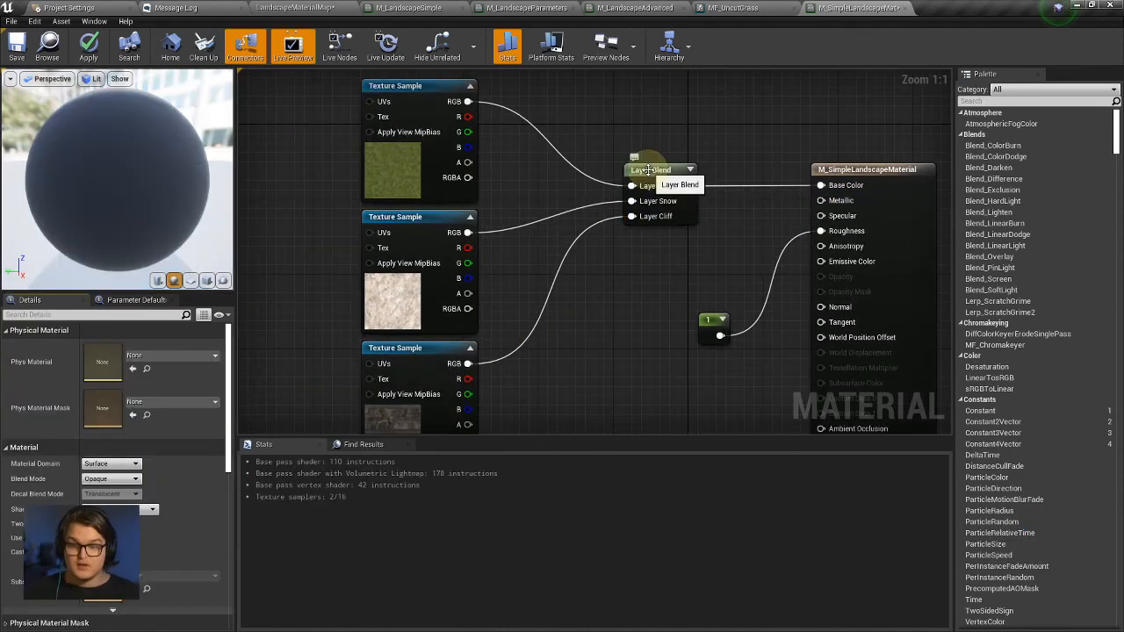
# Review the Blend Type options of the Grass layer on the Layer Blend node, keeping LB Weight Blend.
pyautogui.click(650, 171)
pyautogui.click(656, 135)
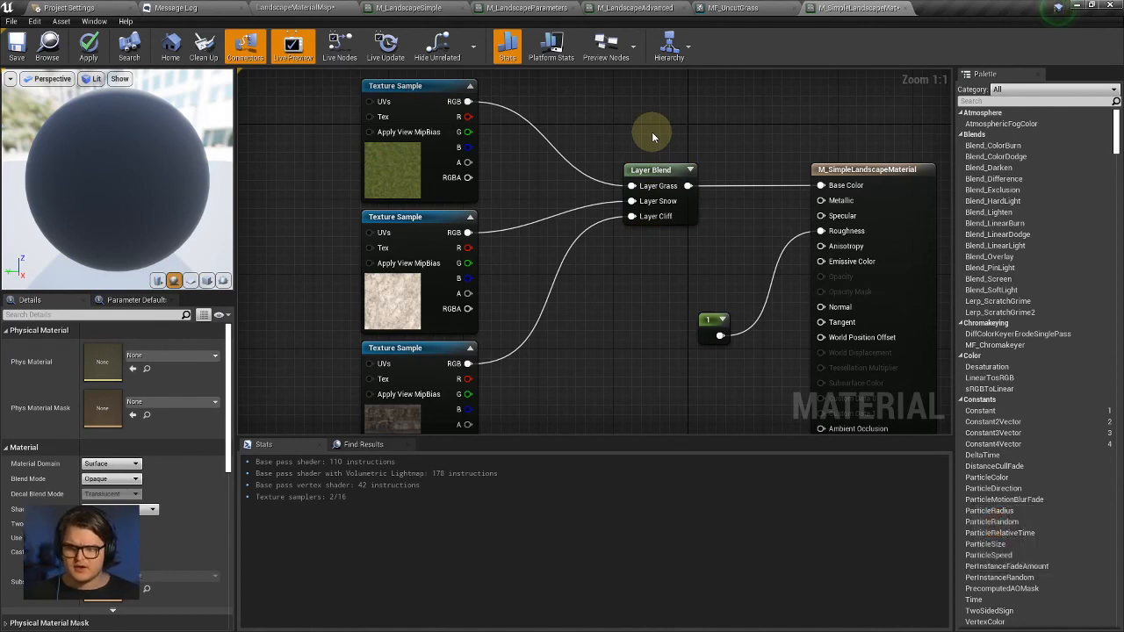
pyautogui.click(665, 170)
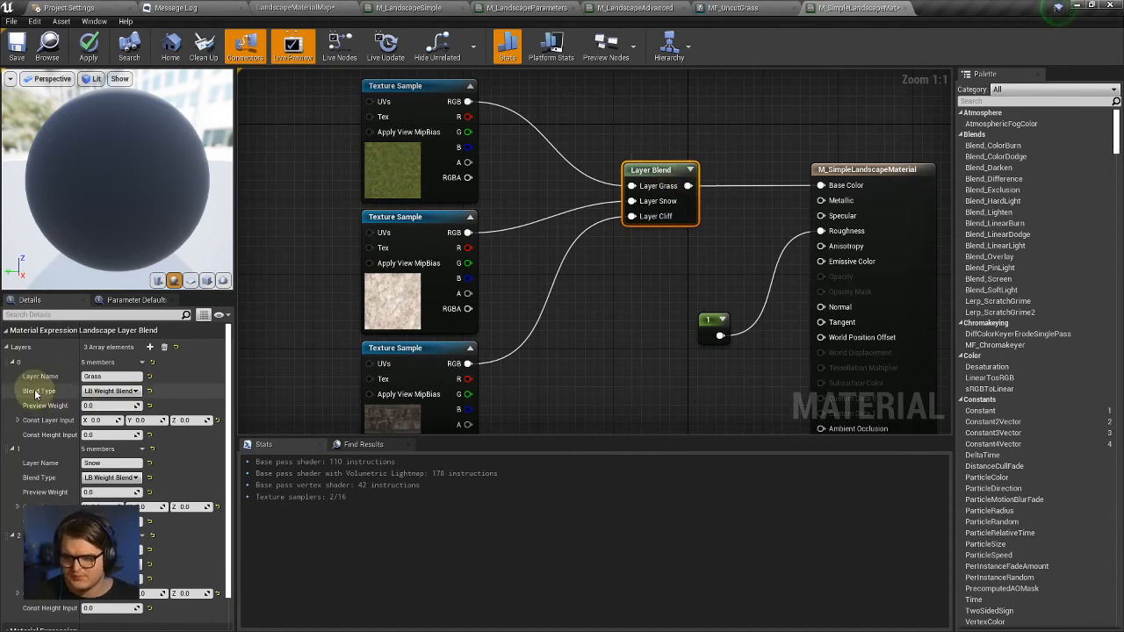
pyautogui.click(94, 392)
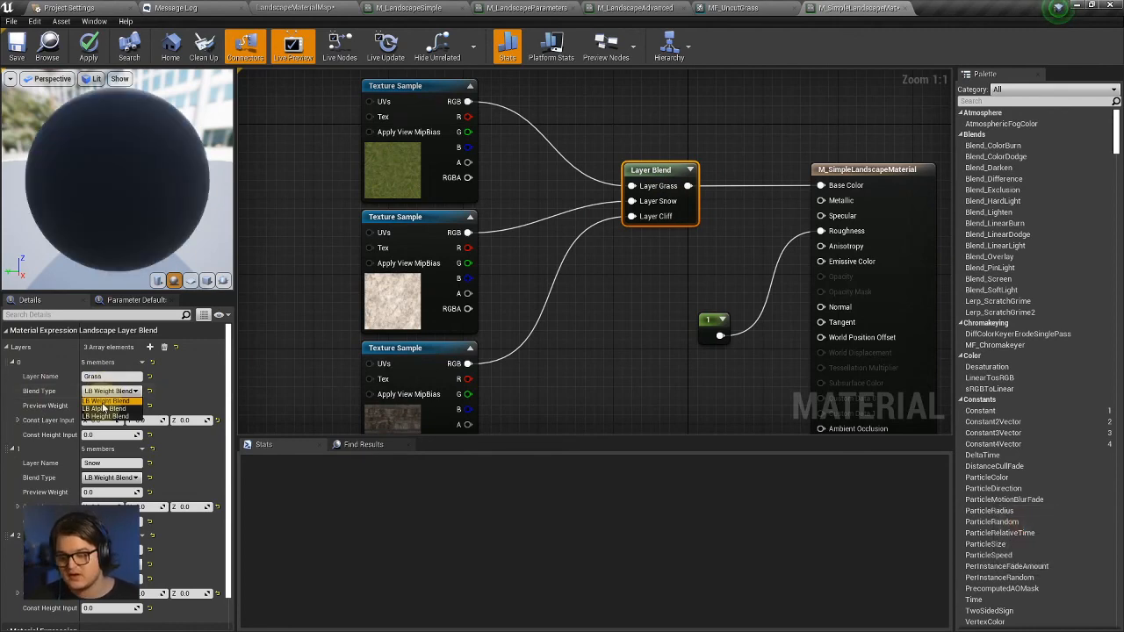
pyautogui.click(104, 402)
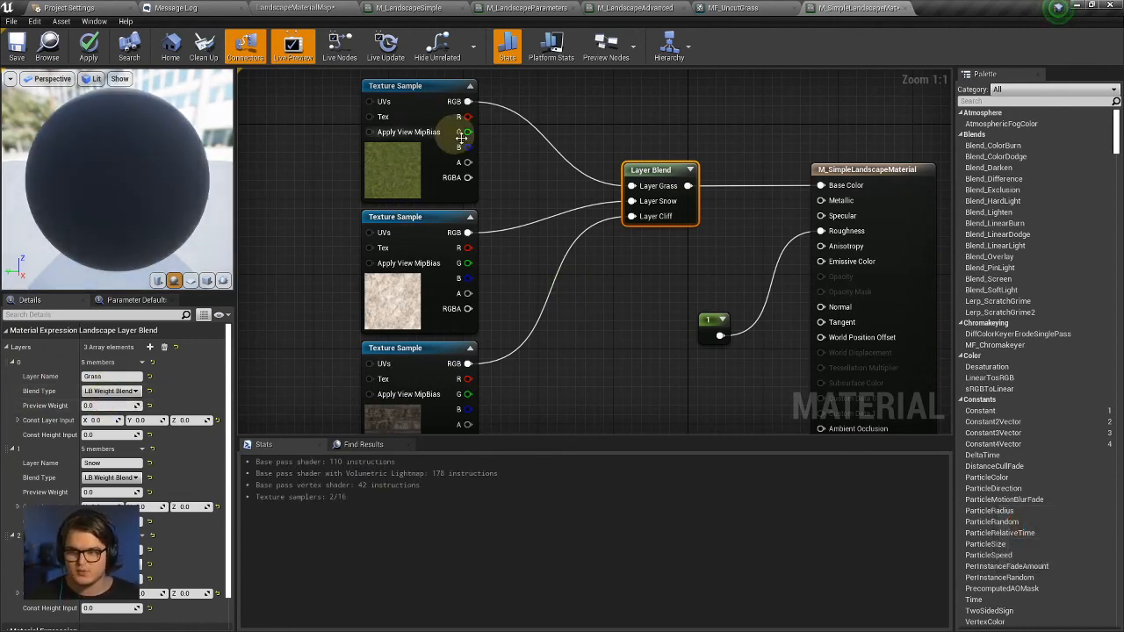
pyautogui.click(400, 294)
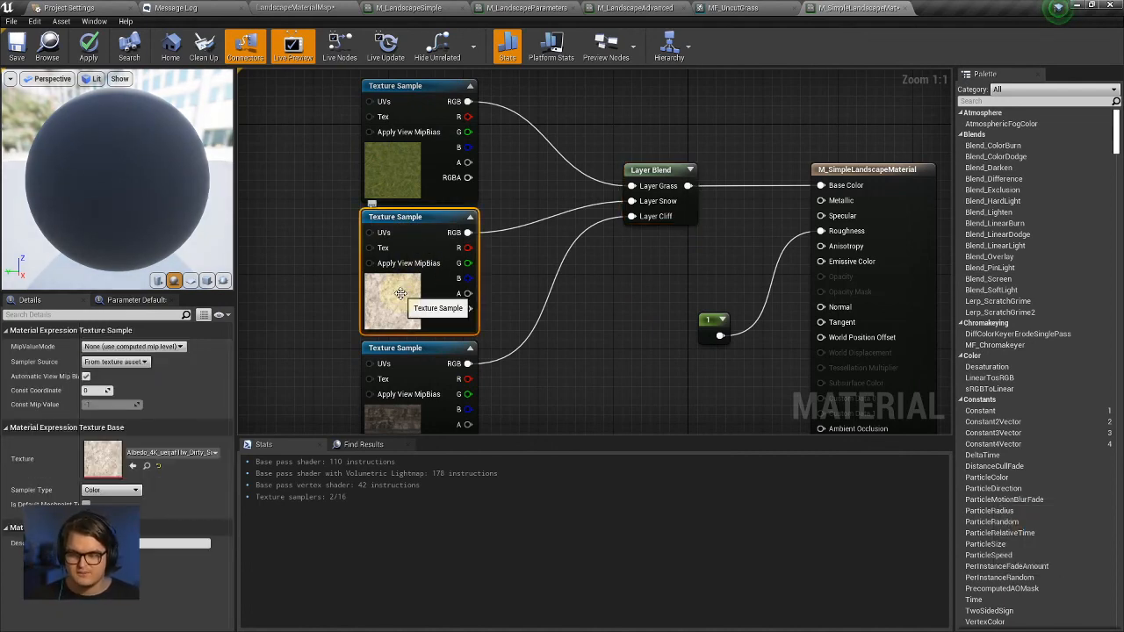
pyautogui.click(689, 176)
pyautogui.click(106, 391)
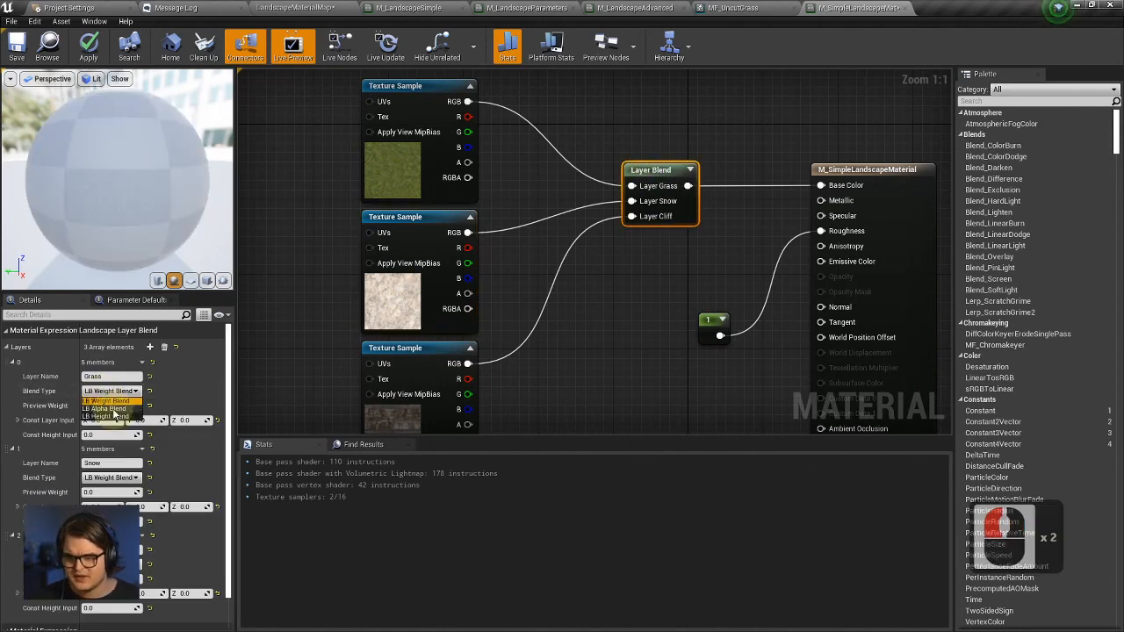
pyautogui.click(123, 418)
pyautogui.click(662, 409)
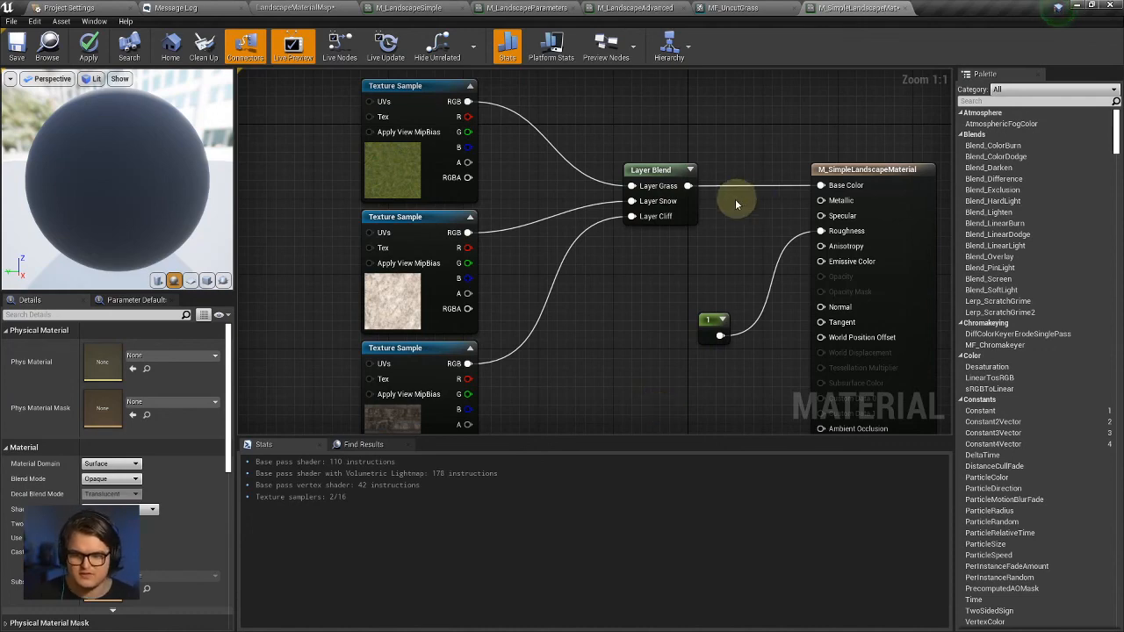
pyautogui.click(680, 195)
pyautogui.click(439, 158)
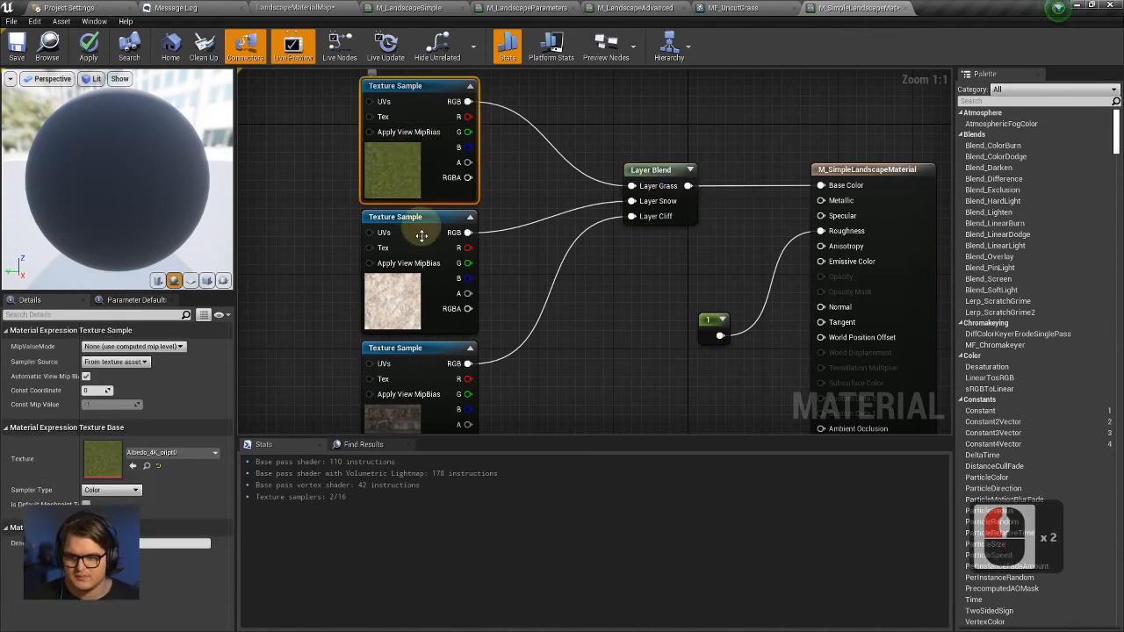
pyautogui.click(410, 288)
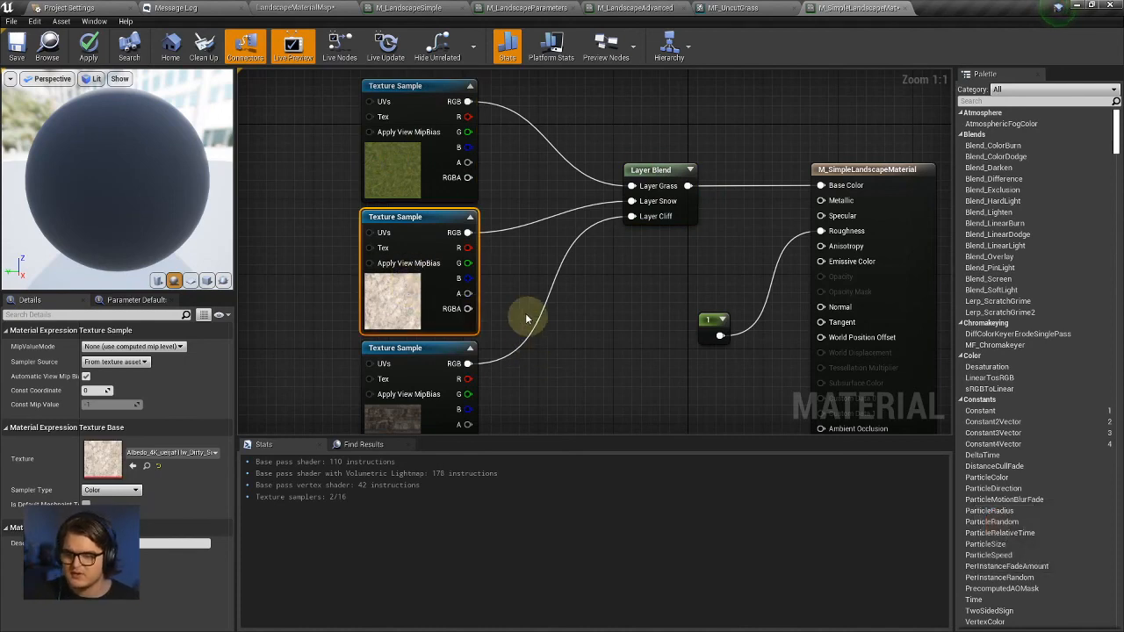
pyautogui.click(641, 170)
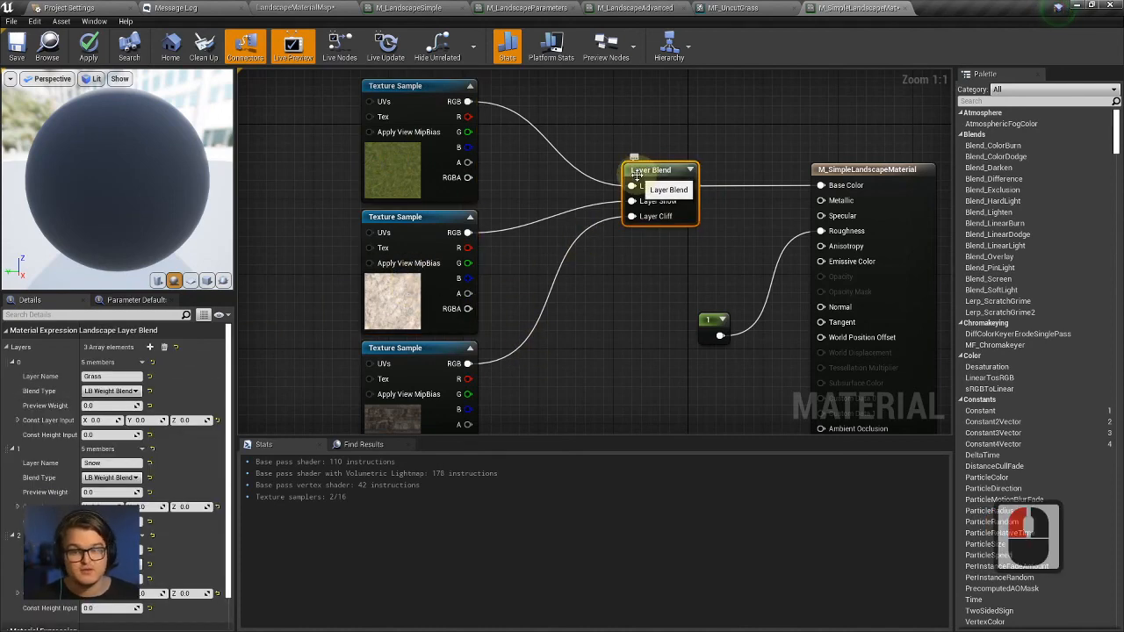
# Apply the changes to M_SimpleLandscapeMaterial and return to LandscapeMaterialMap to check the landscape's paint target layers.
pyautogui.click(88, 46)
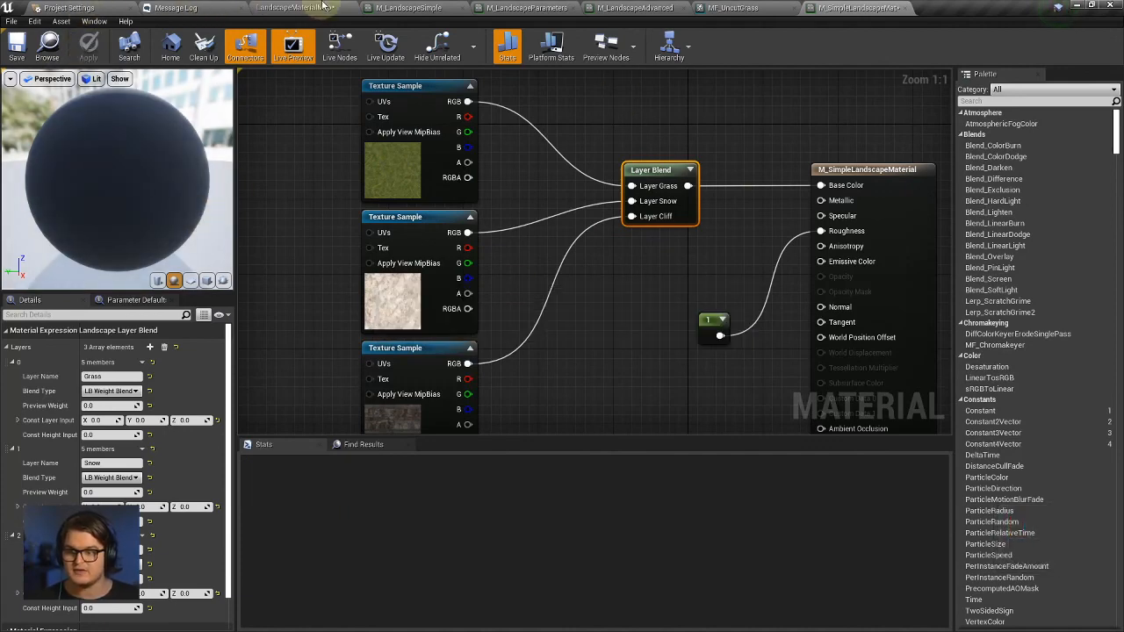
pyautogui.click(323, 6)
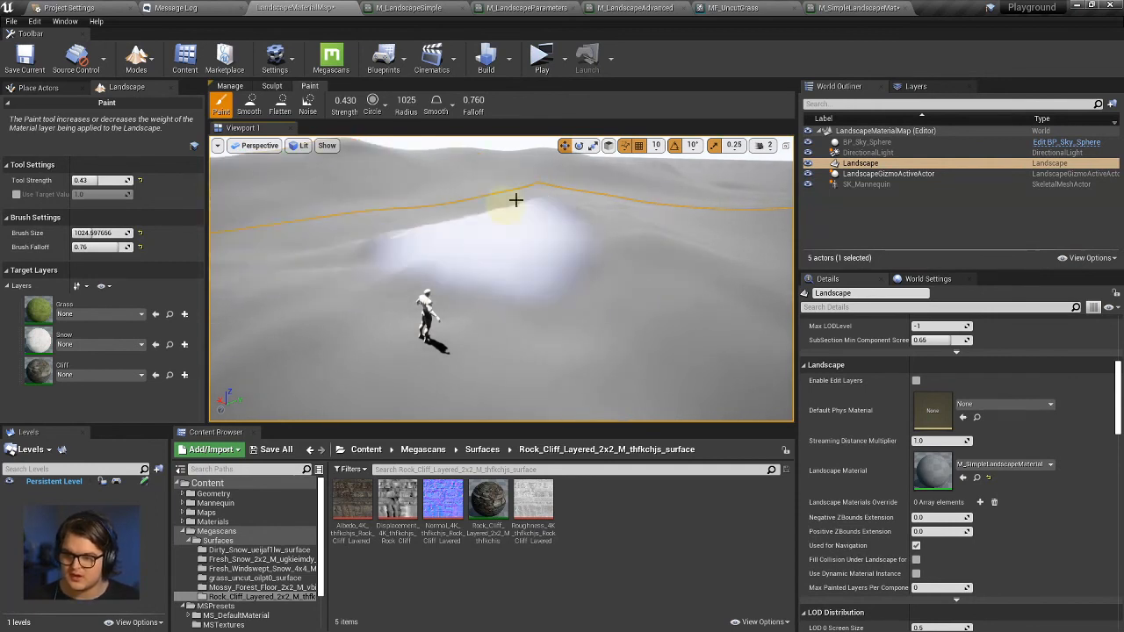
pyautogui.click(26, 288)
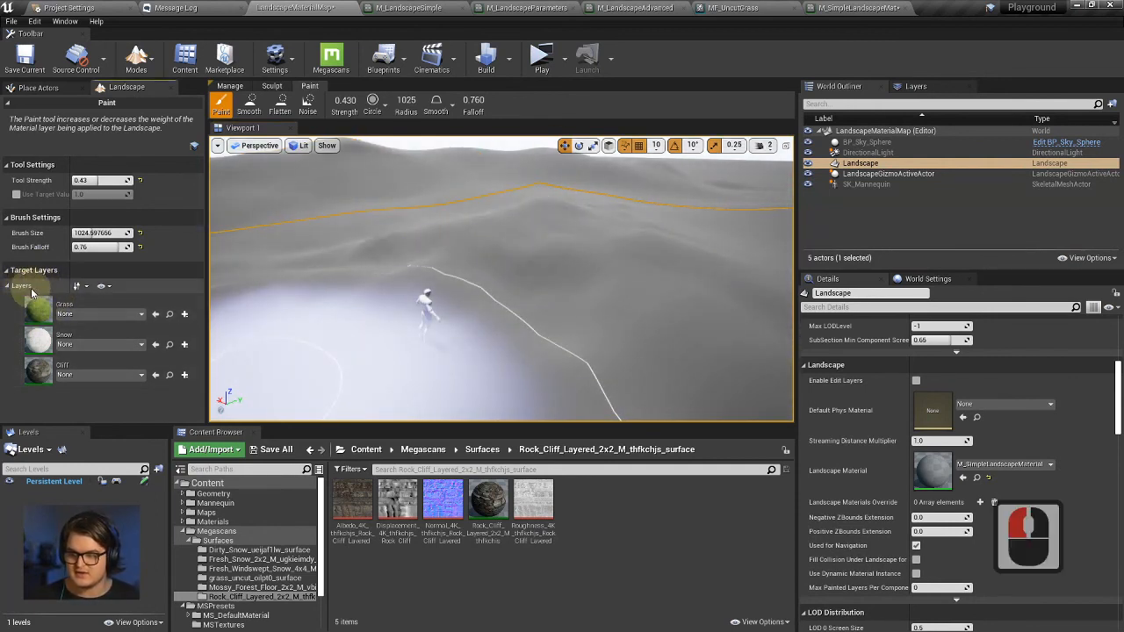
pyautogui.click(35, 270)
pyautogui.click(36, 270)
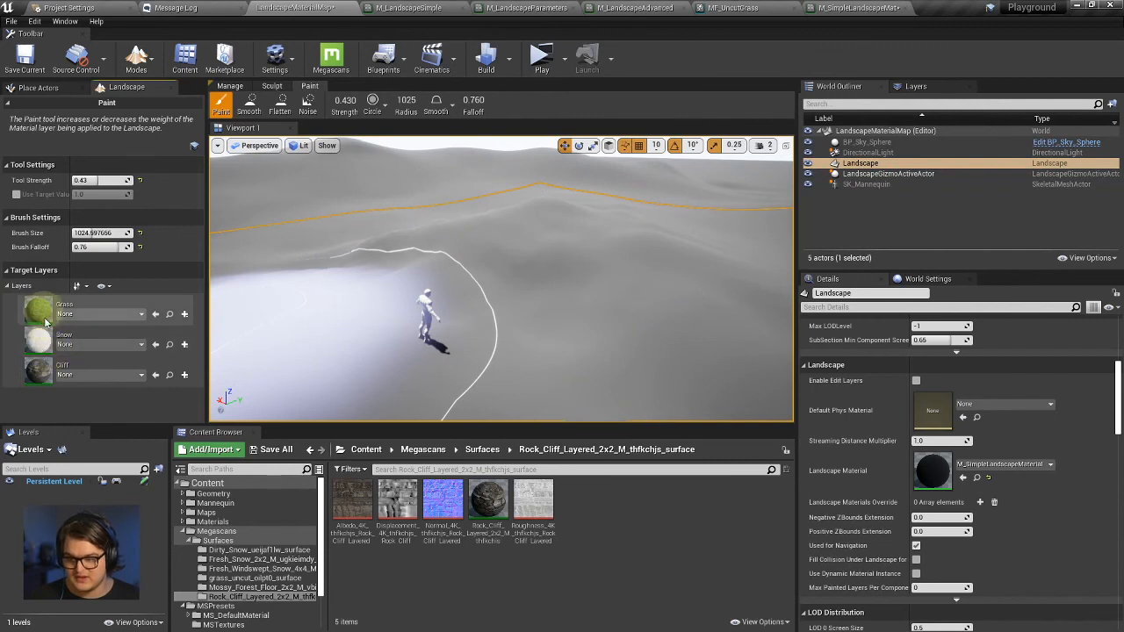
# Select the Landscape actor and reassign M_SimpleLandscapeMaterial from the Materials folder as its landscape material.
pyautogui.click(882, 174)
pyautogui.click(879, 165)
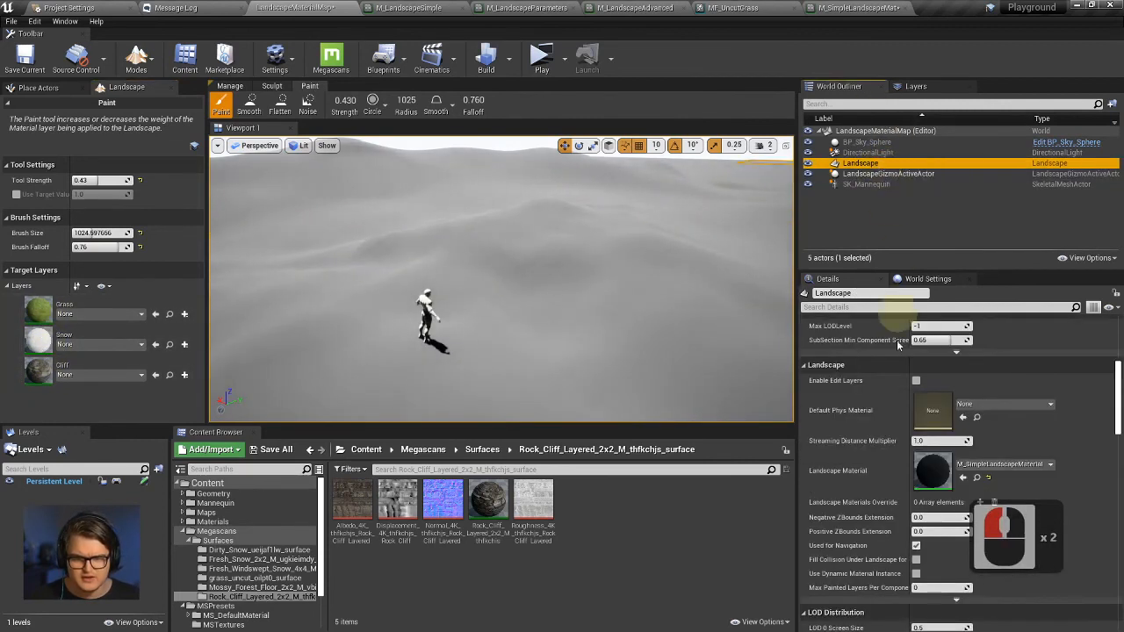
pyautogui.click(230, 521)
pyautogui.moveTo(400, 511); pyautogui.dragTo(960, 474)
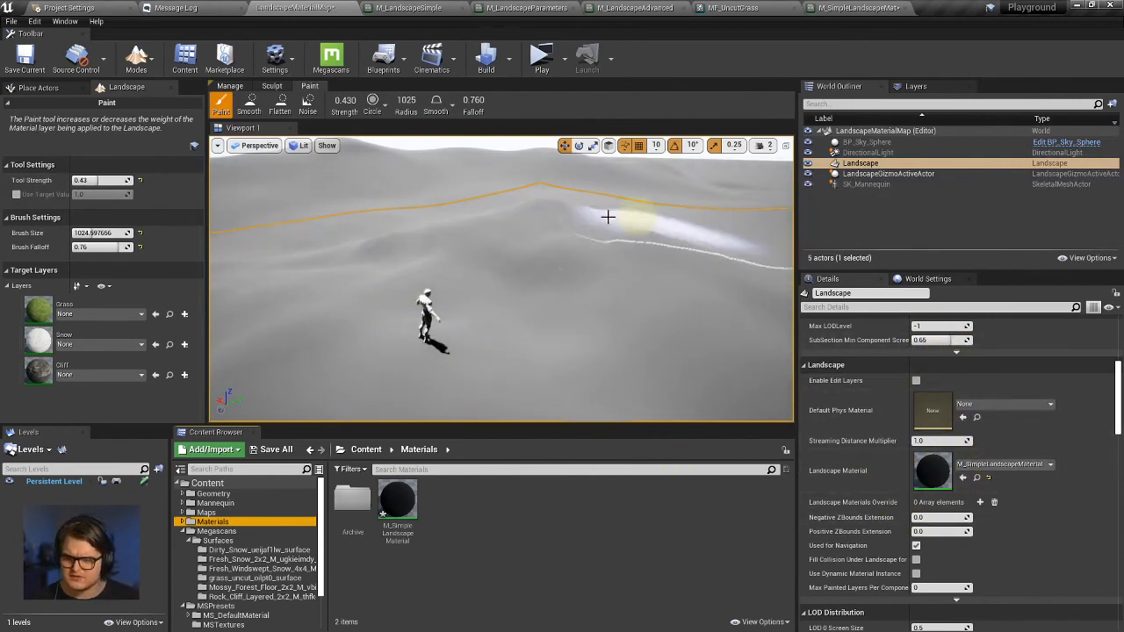
pyautogui.moveTo(397, 500); pyautogui.dragTo(932, 470)
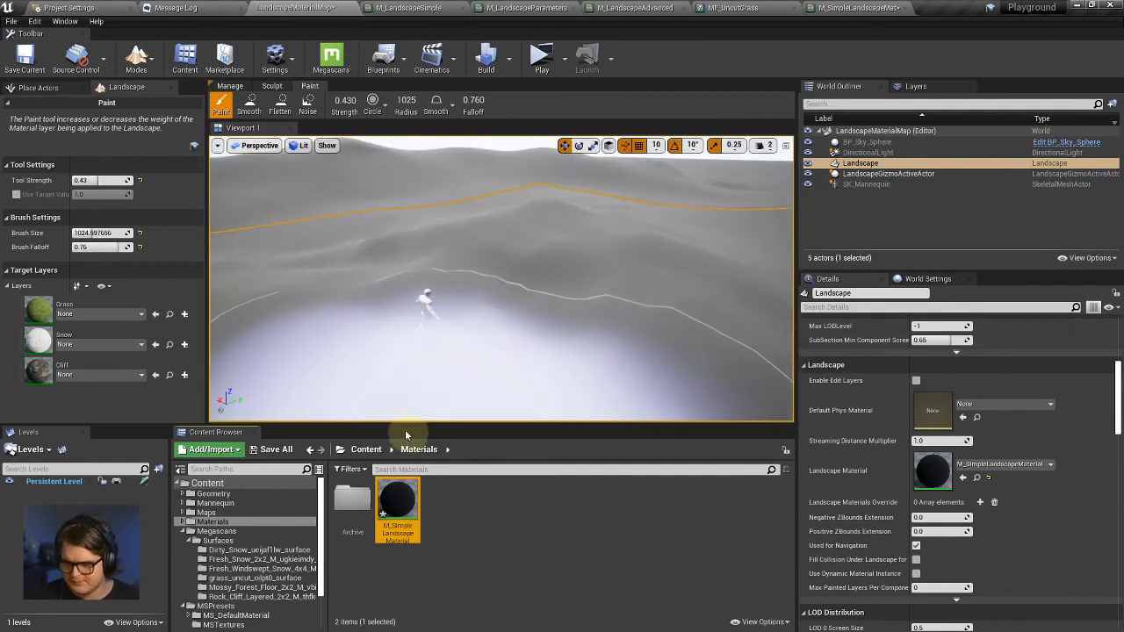
# Try to paint the Grass layer onto the landscape and dismiss the message.
pyautogui.click(40, 325)
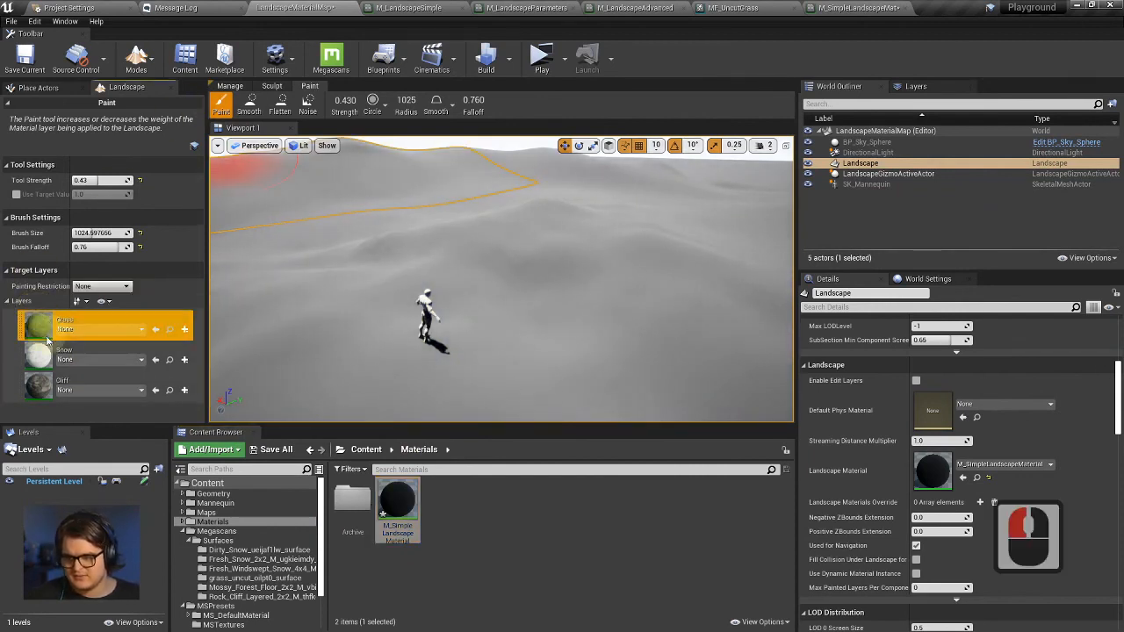
pyautogui.click(48, 358)
pyautogui.click(47, 378)
pyautogui.click(40, 325)
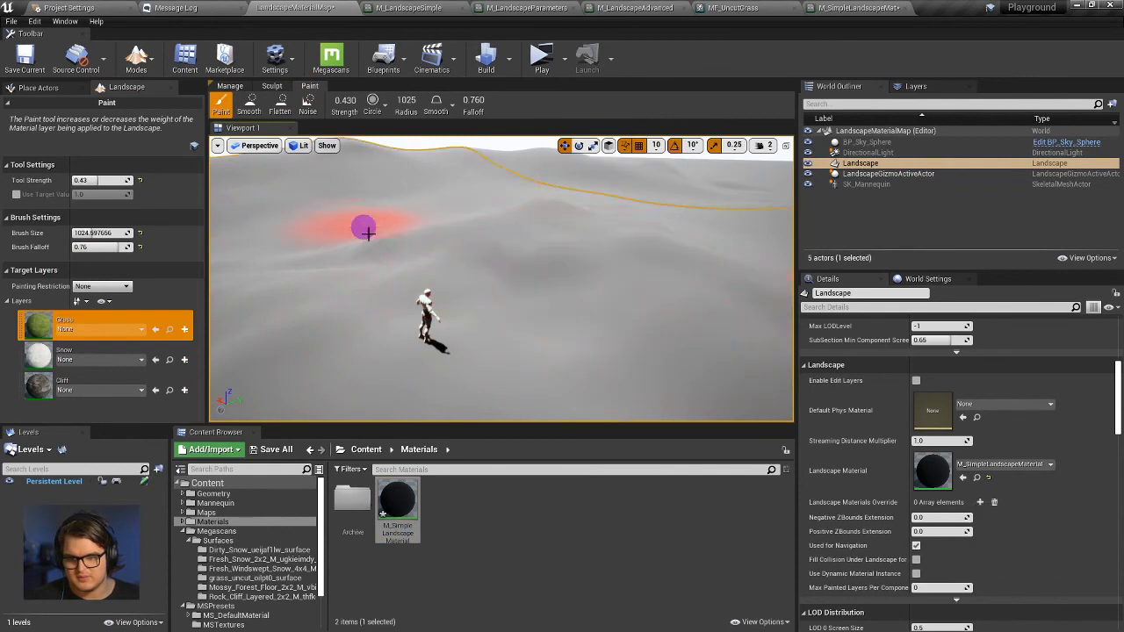
pyautogui.click(527, 280)
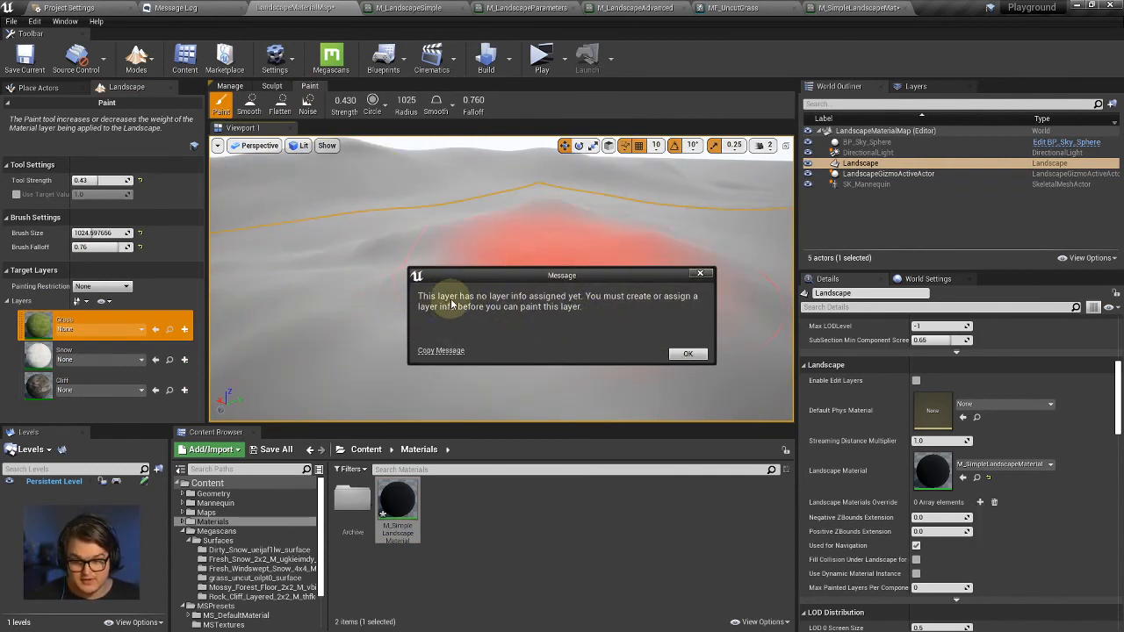
pyautogui.click(688, 355)
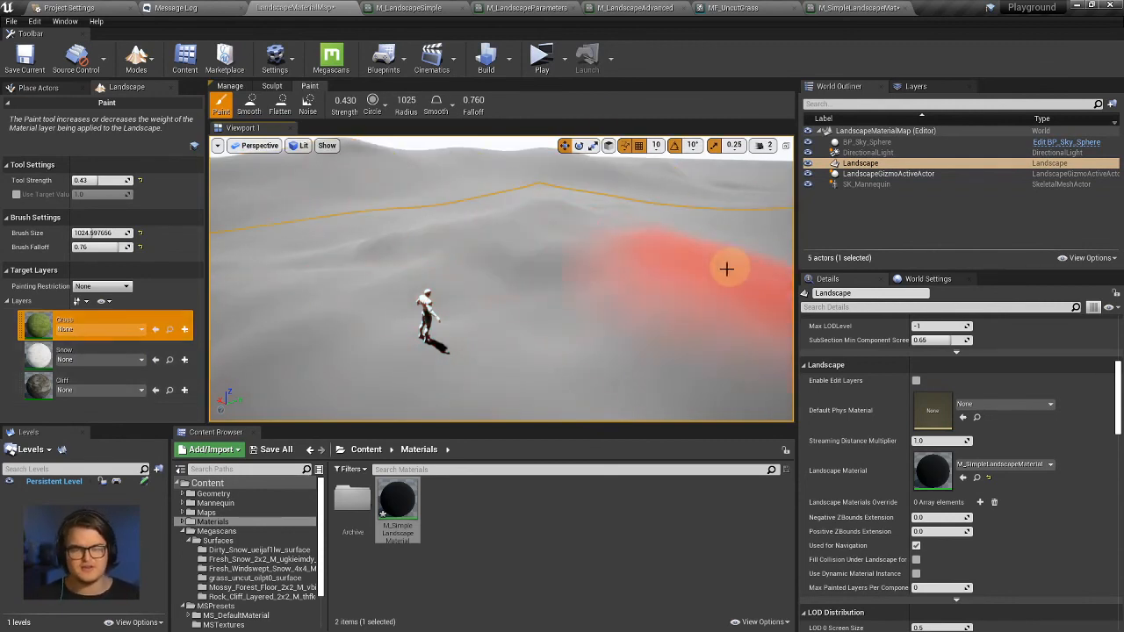
pyautogui.doubleClick(36, 355)
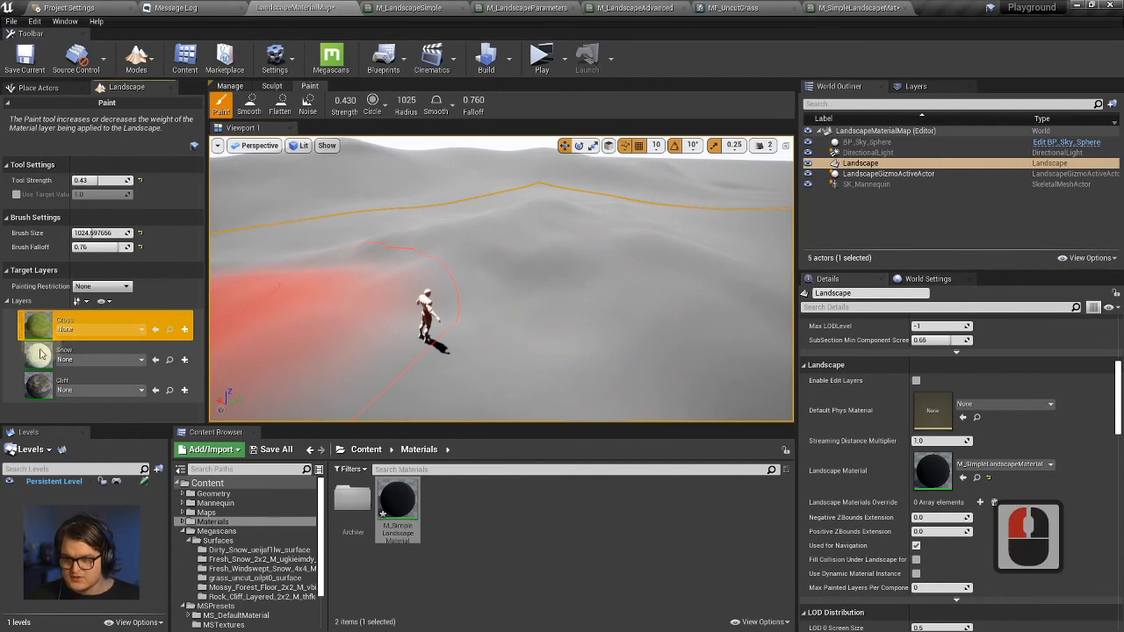
pyautogui.click(34, 395)
pyautogui.moveTo(432, 257); pyautogui.dragTo(378, 338, button='right')
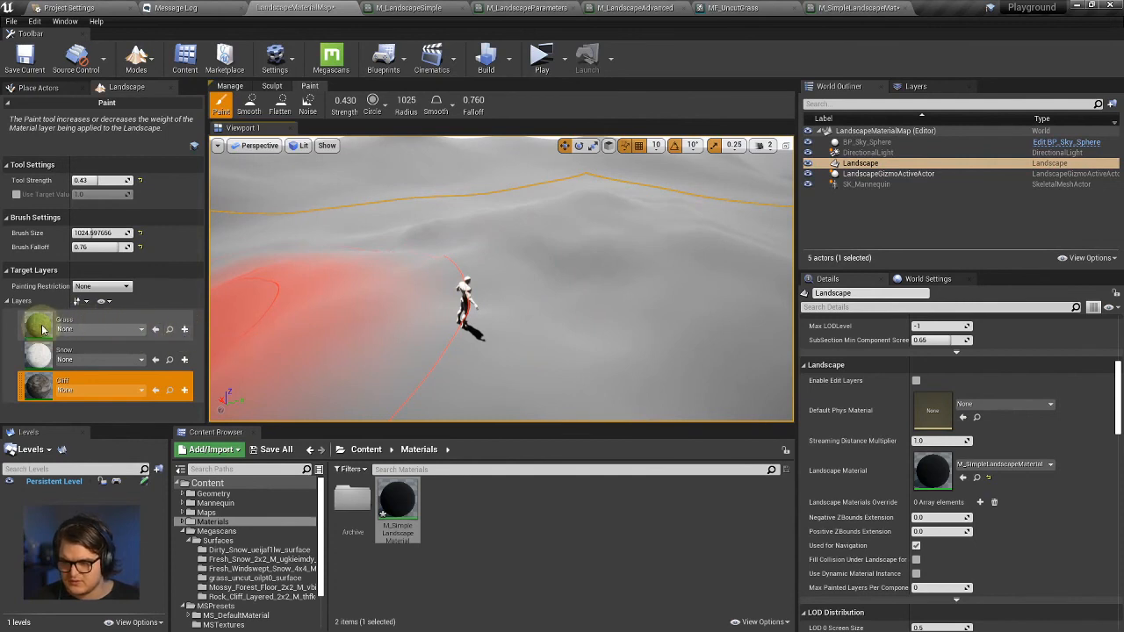
# Create a weight-blended layer info for the Grass layer in the LandscapeMaterialMap_sharedassets folder.
pyautogui.click(105, 327)
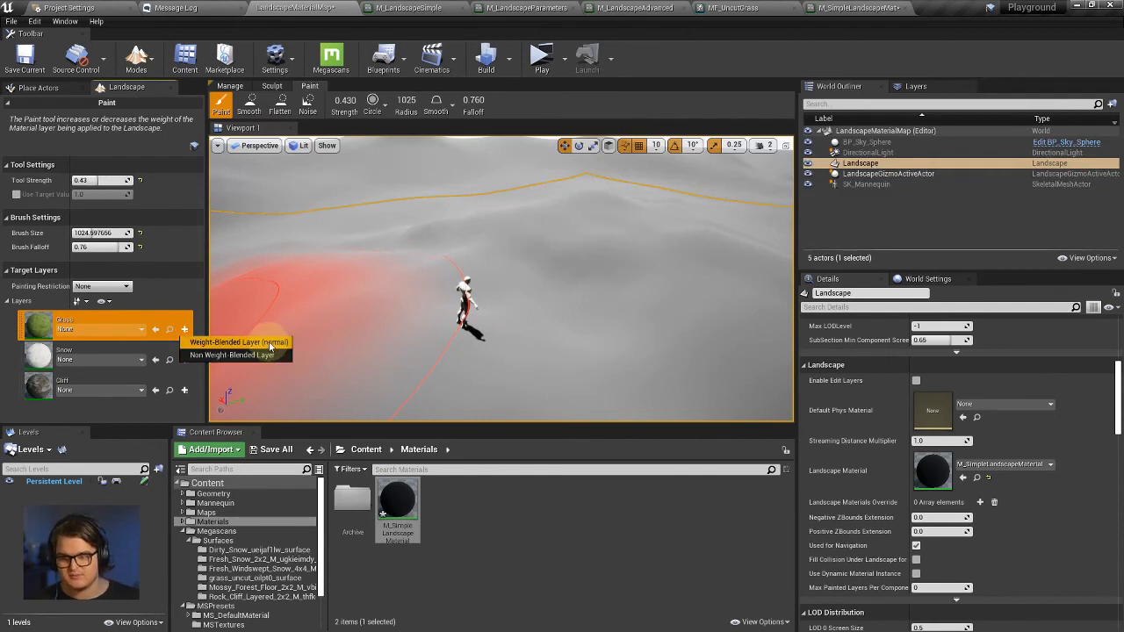
pyautogui.click(269, 342)
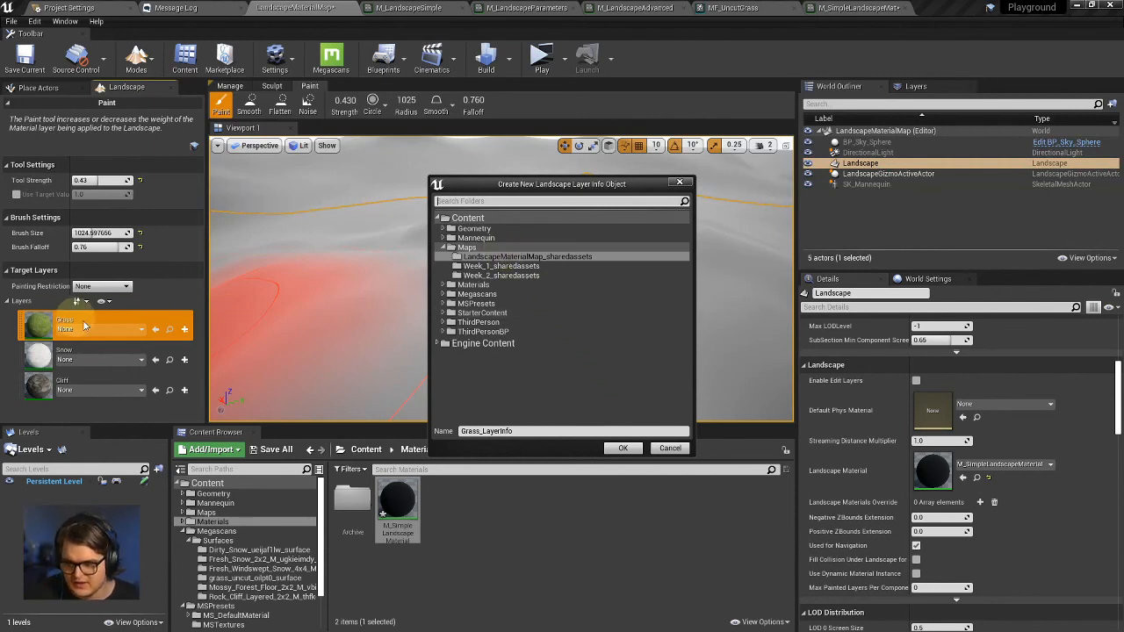
pyautogui.click(528, 258)
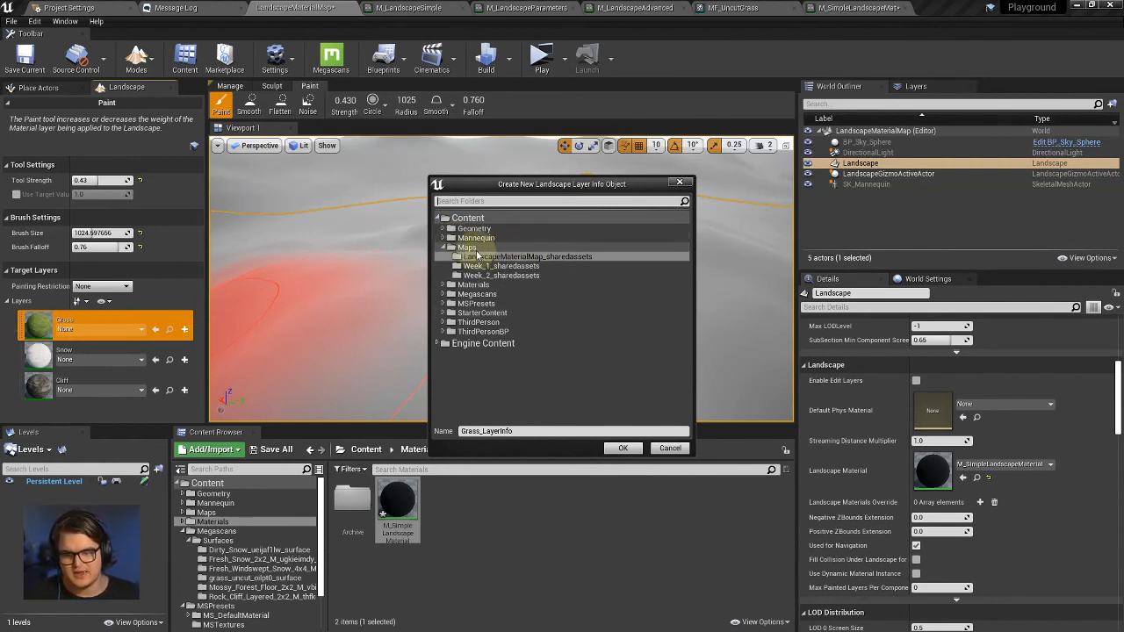
pyautogui.click(543, 260)
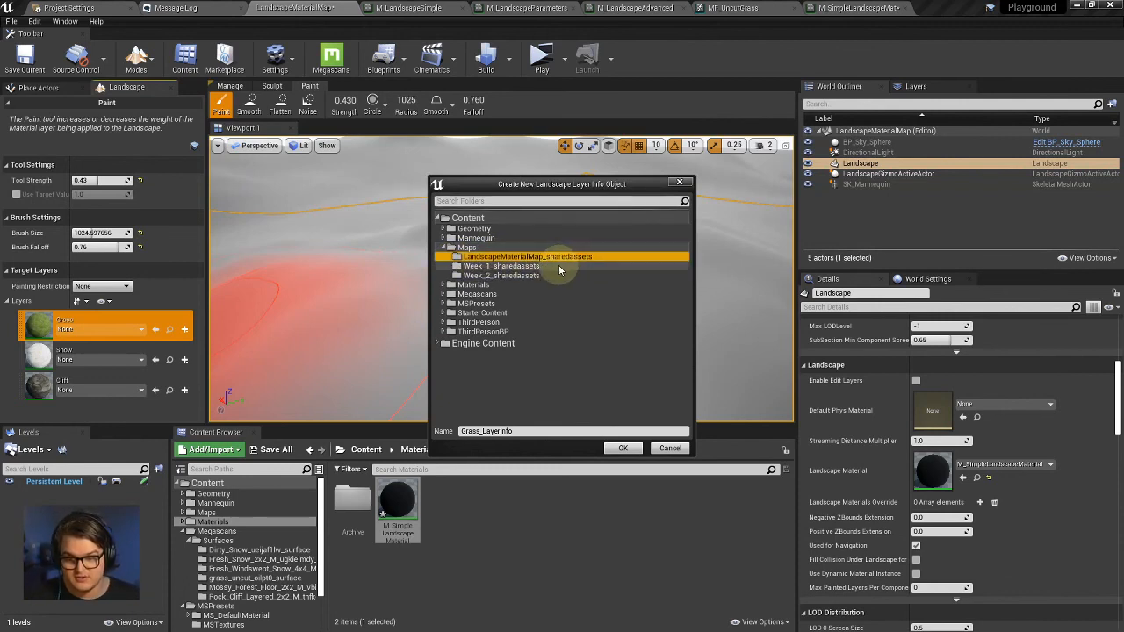
pyautogui.click(623, 447)
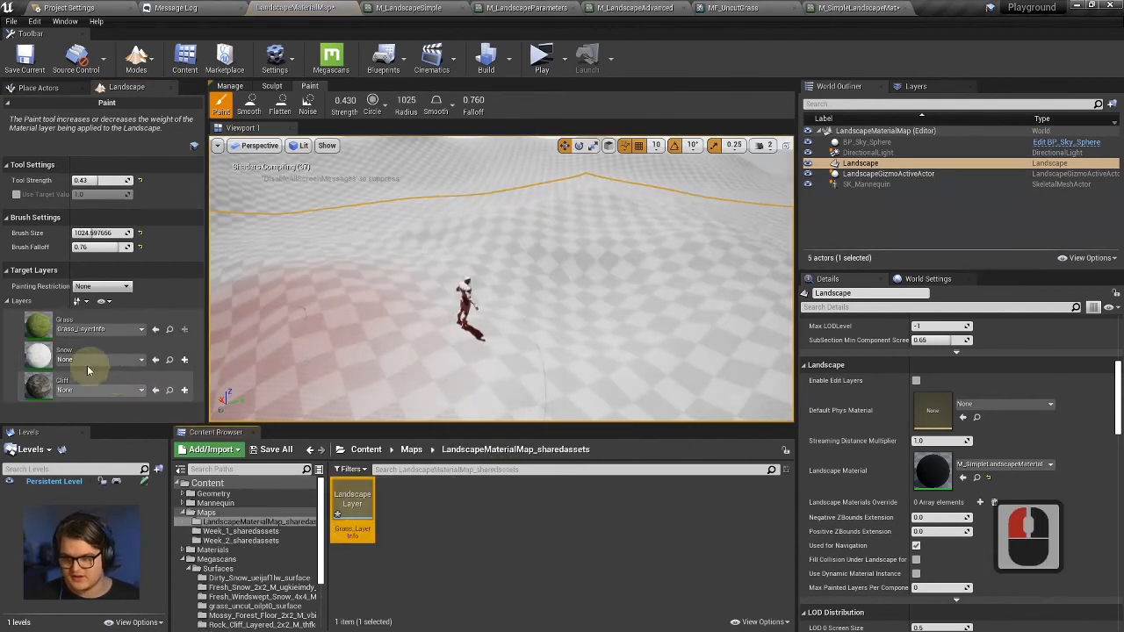
# Create weight-blended layer infos for the Snow and Cliff layers in the LandscapeMaterialMap_sharedassets folder.
pyautogui.click(185, 360)
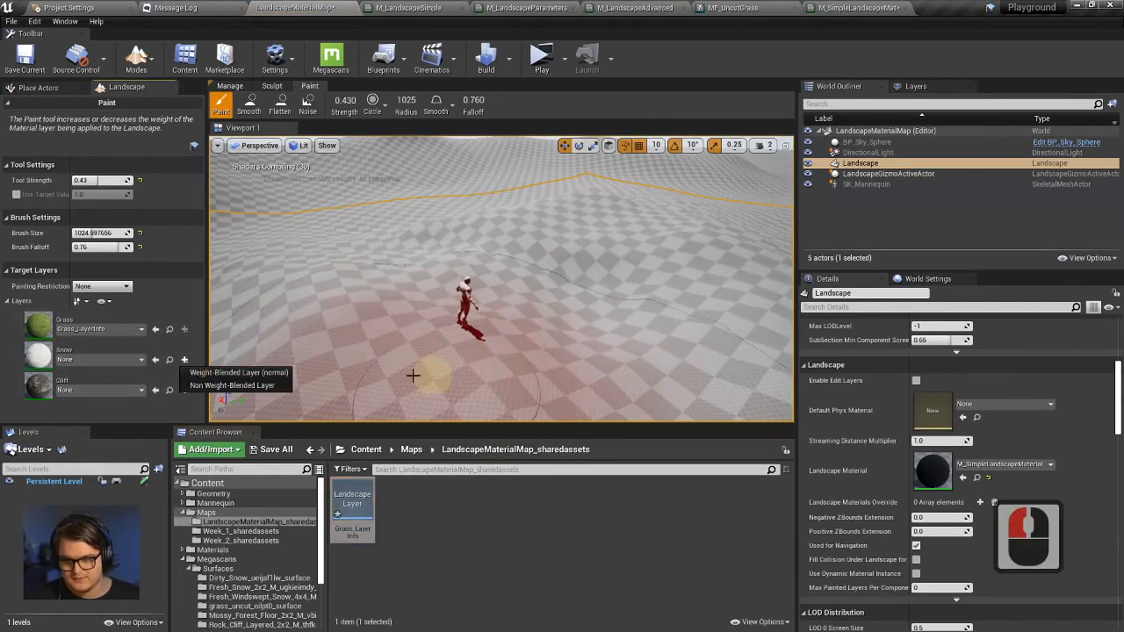
pyautogui.click(266, 372)
pyautogui.click(621, 448)
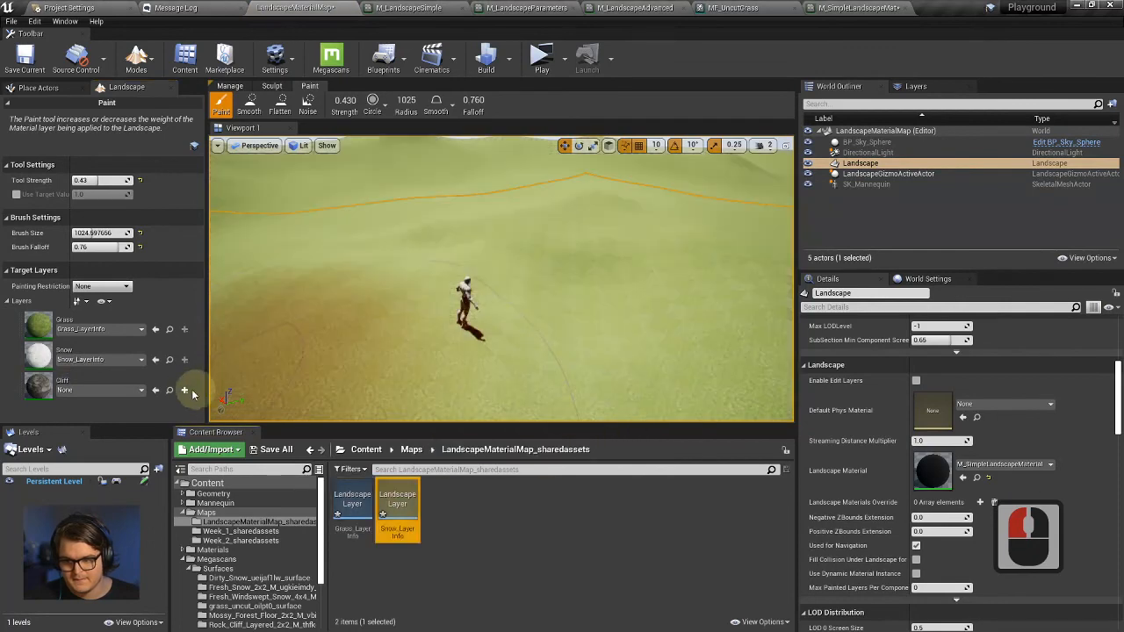
pyautogui.click(184, 390)
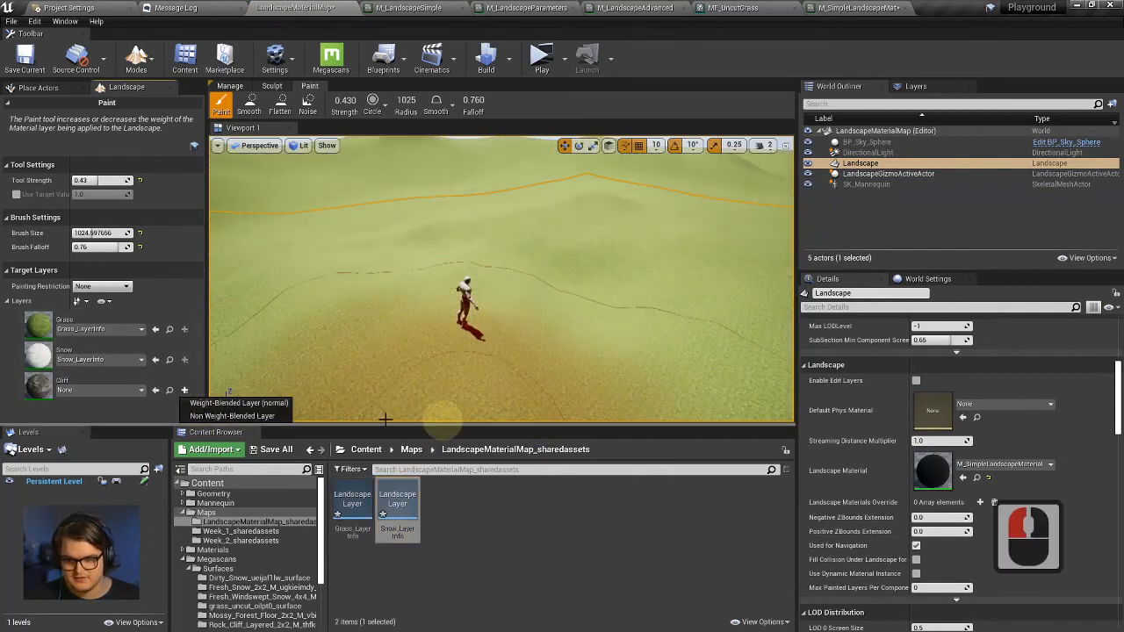
pyautogui.click(239, 403)
pyautogui.click(623, 449)
pyautogui.moveTo(626, 341); pyautogui.dragTo(597, 330, button='right')
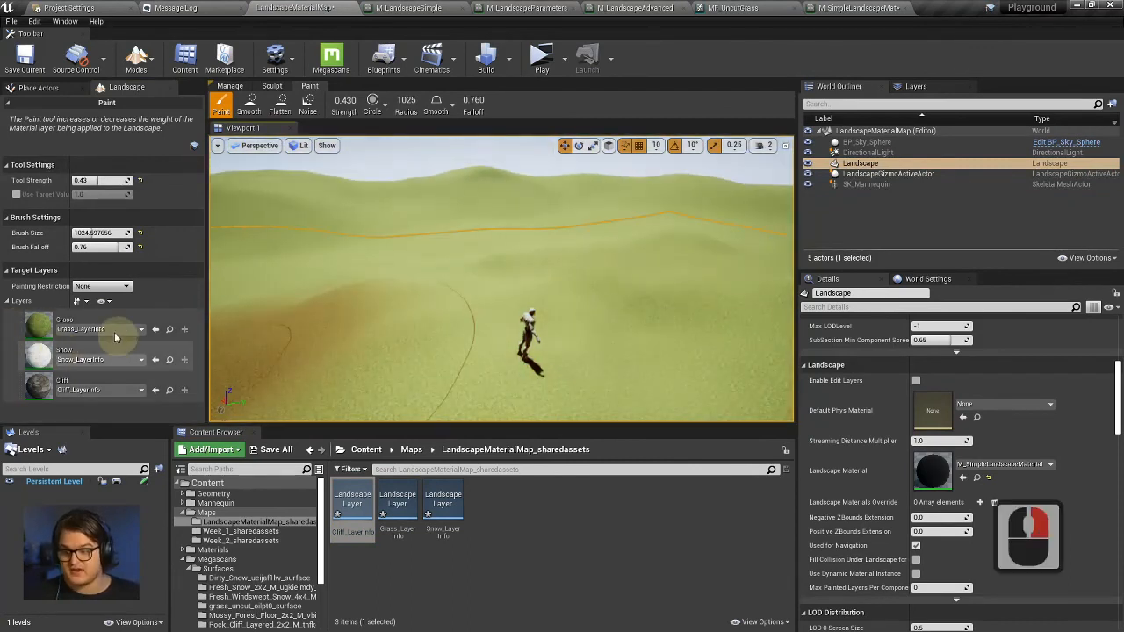
# Set the brush radius to about 850 and paint the Snow layer over the ground around the mannequin.
pyautogui.click(44, 327)
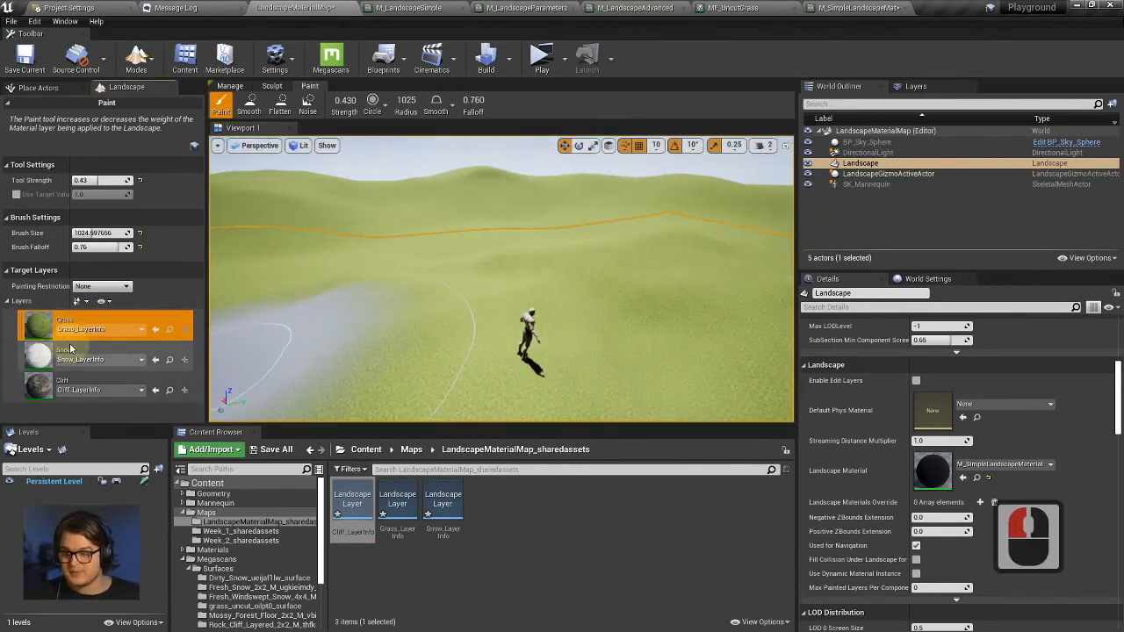
pyautogui.click(40, 356)
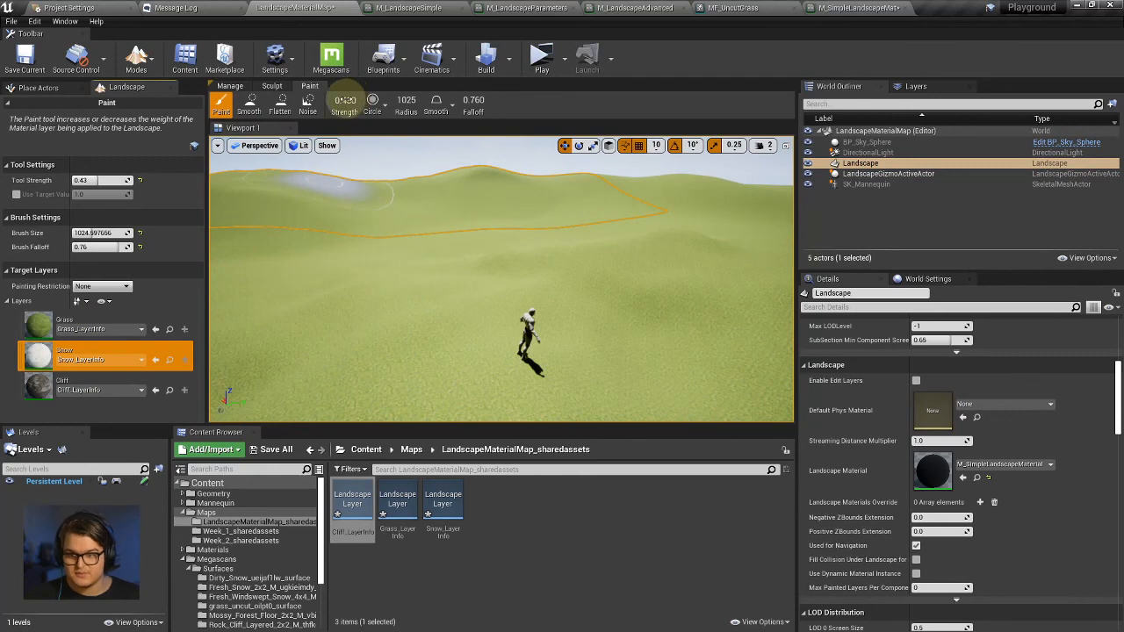
pyautogui.moveTo(406, 99); pyautogui.dragTo(443, 155)
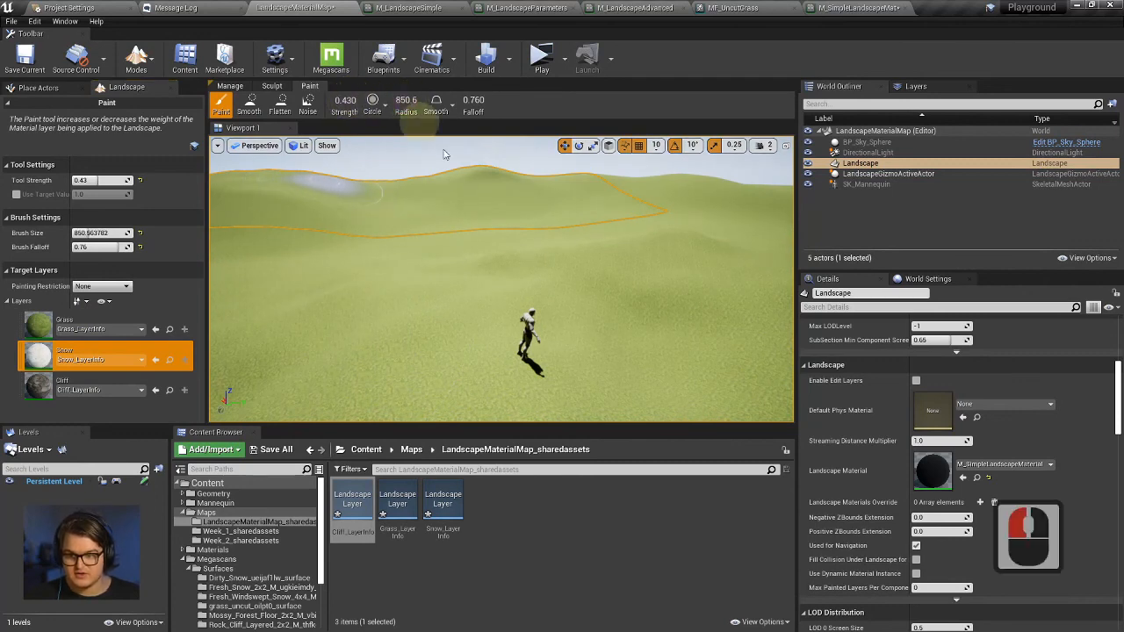
pyautogui.moveTo(506, 289); pyautogui.dragTo(449, 299)
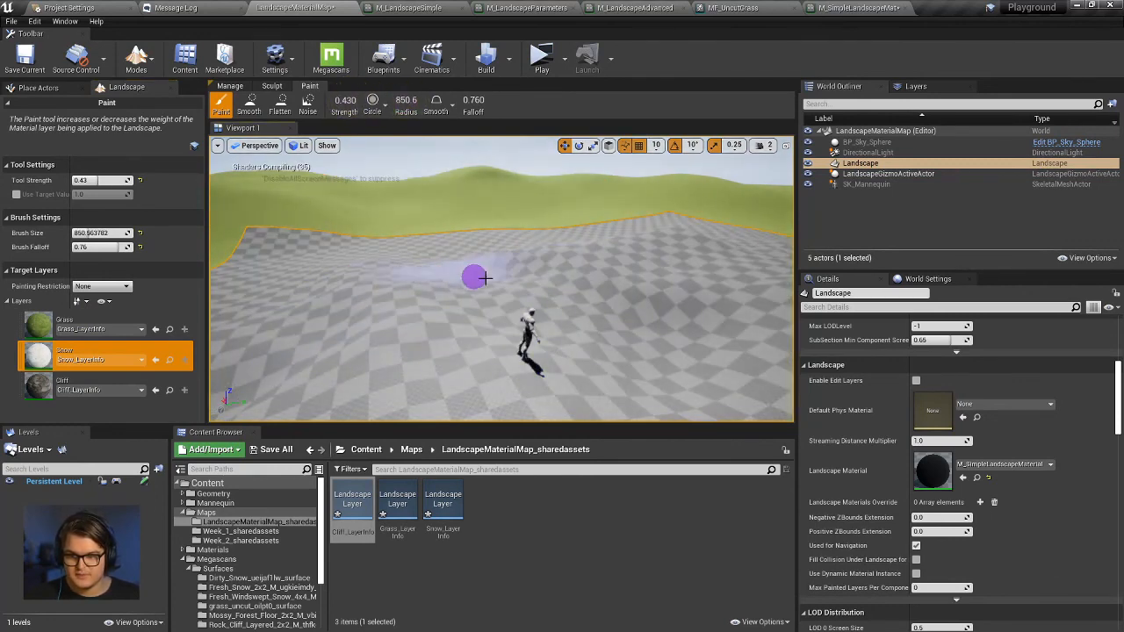
pyautogui.moveTo(579, 270); pyautogui.dragTo(462, 262, button='right')
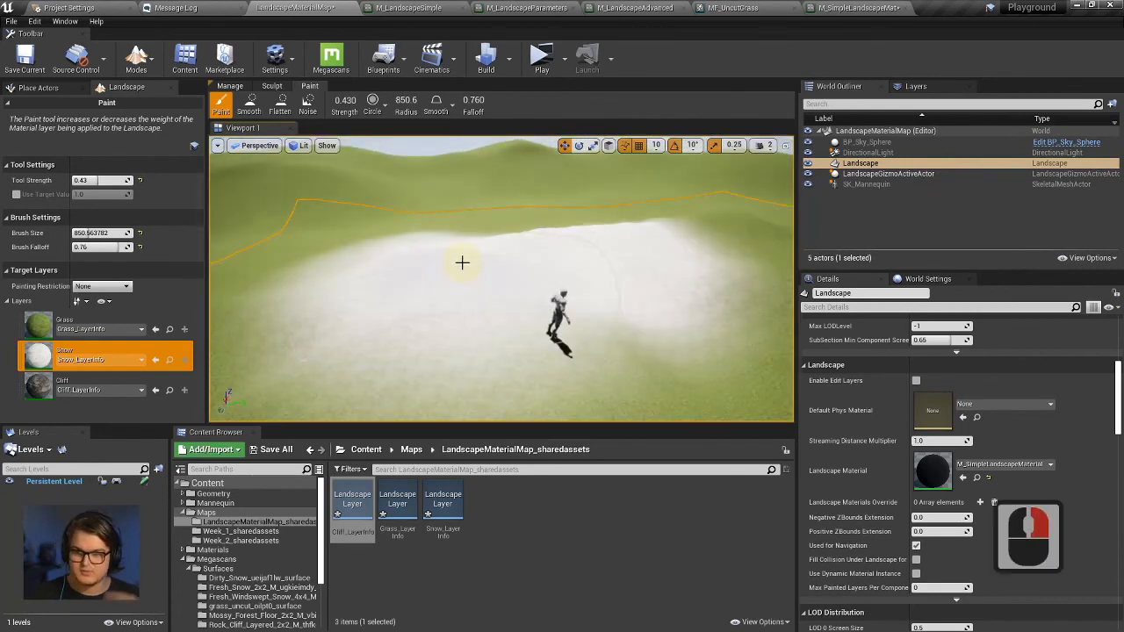
pyautogui.moveTo(454, 309); pyautogui.dragTo(437, 304, button='right')
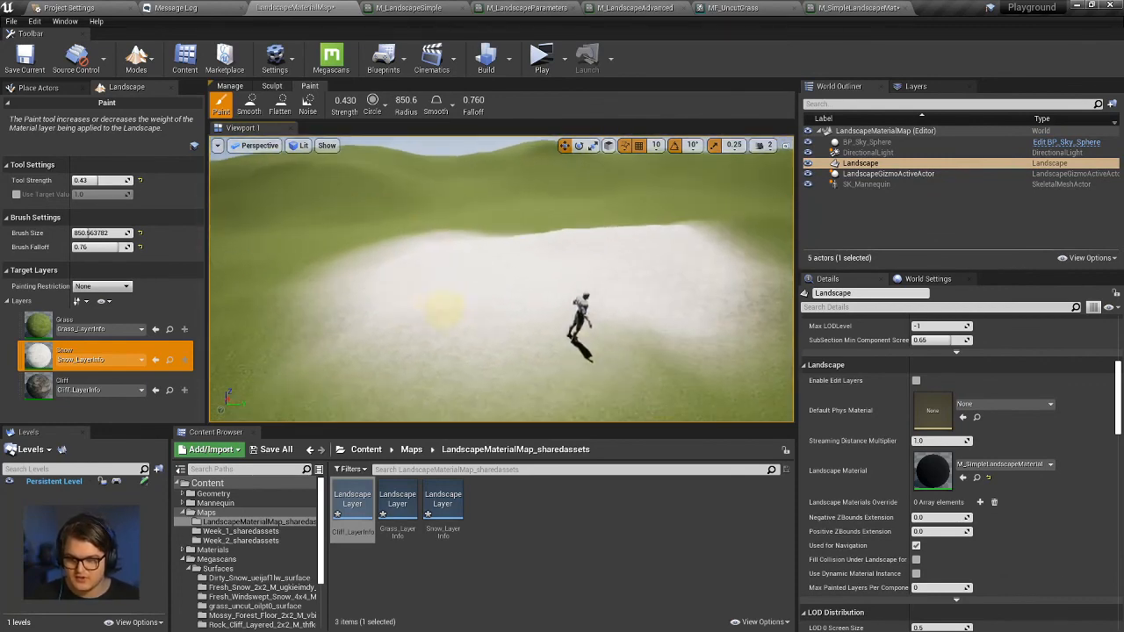
# Paint the Cliff layer over part of the snow-covered ground near the mannequin.
pyautogui.click(32, 387)
pyautogui.moveTo(503, 286)
pyautogui.mouseDown()
pyautogui.moveTo(434, 268)
pyautogui.moveTo(554, 278)
pyautogui.moveTo(449, 241)
pyautogui.moveTo(500, 240)
pyautogui.mouseUp()
pyautogui.moveTo(630, 235); pyautogui.dragTo(604, 239, button='right')
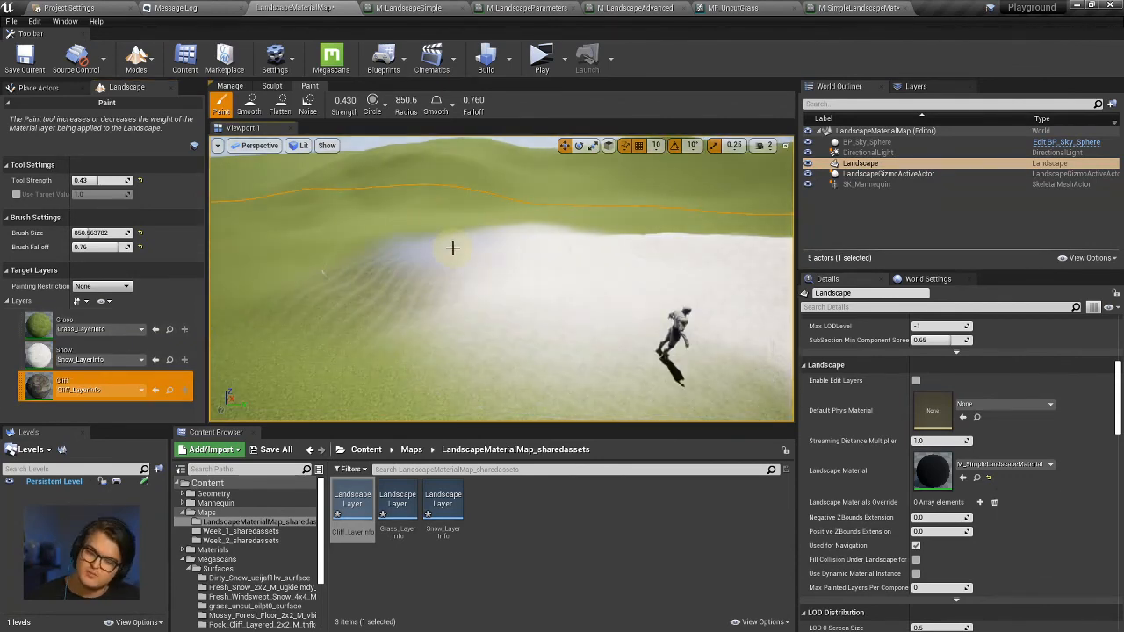
pyautogui.moveTo(482, 287)
pyautogui.mouseDown(button='right')
pyautogui.moveTo(485, 334)
pyautogui.moveTo(477, 278)
pyautogui.mouseUp(button='right')
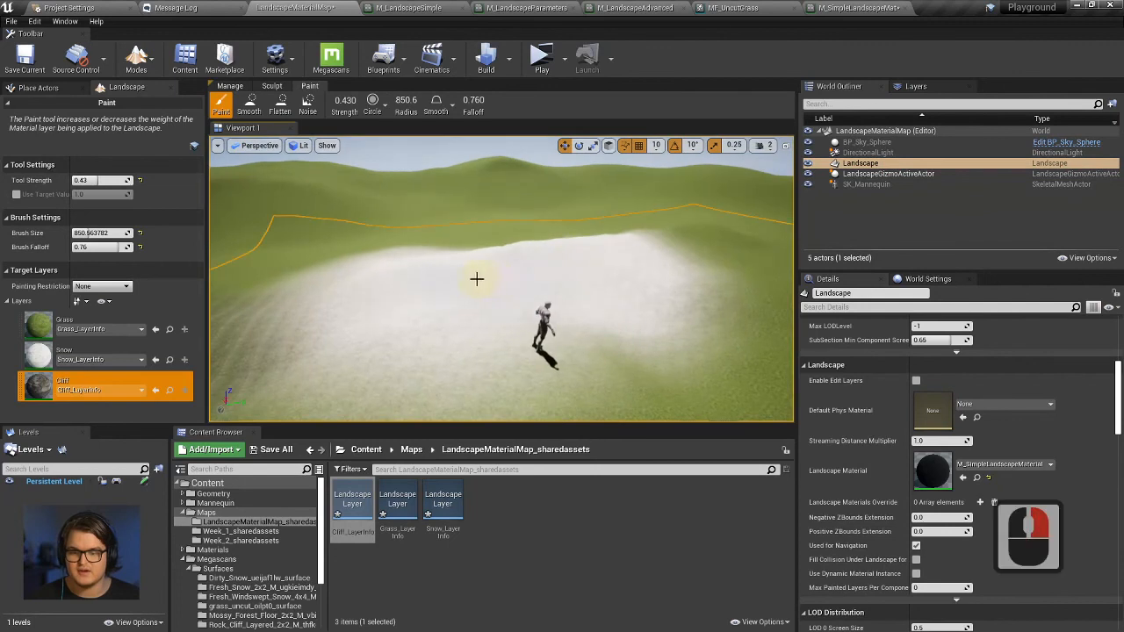
# Paint more of the Snow layer across the hill beside the mannequin to extend the snowy area.
pyautogui.click(57, 352)
pyautogui.moveTo(586, 235); pyautogui.dragTo(600, 250, button='right')
pyautogui.moveTo(600, 250)
pyautogui.mouseDown()
pyautogui.moveTo(603, 191)
pyautogui.moveTo(394, 246)
pyautogui.moveTo(594, 324)
pyautogui.moveTo(410, 249)
pyautogui.moveTo(645, 173)
pyautogui.moveTo(670, 218)
pyautogui.mouseUp()
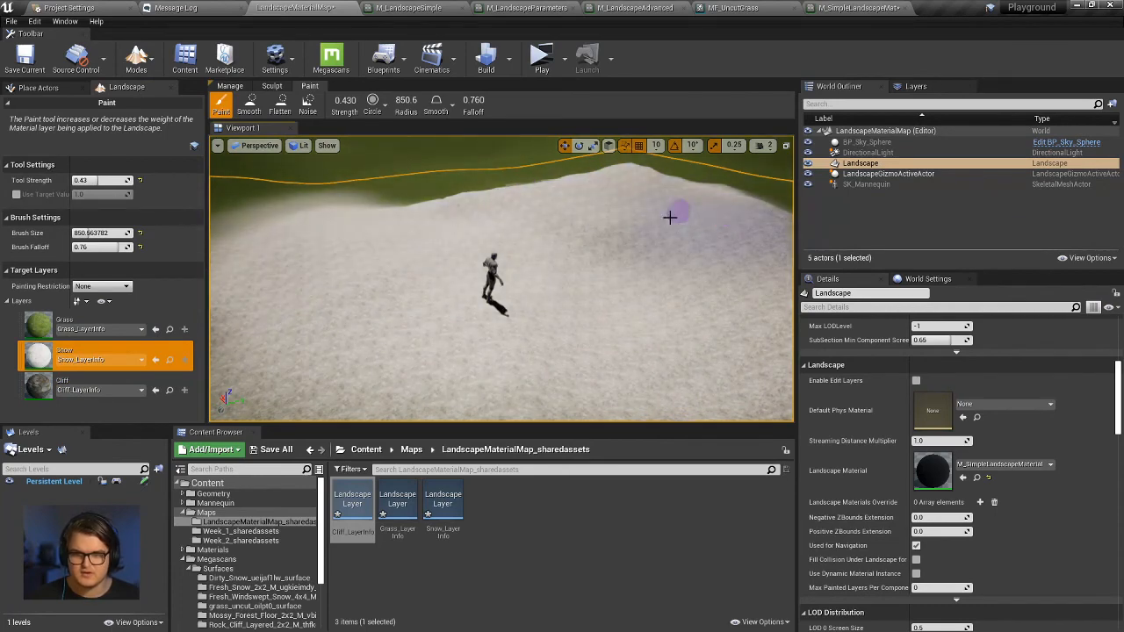
pyautogui.moveTo(670, 219); pyautogui.dragTo(542, 235, button='right')
pyautogui.moveTo(542, 234); pyautogui.dragTo(614, 334)
# Paint a patch of the Grass layer into the snow's edge near the mannequin and brush the Cliff layer over it.
pyautogui.click(44, 323)
pyautogui.moveTo(478, 263); pyautogui.dragTo(551, 392, button='right')
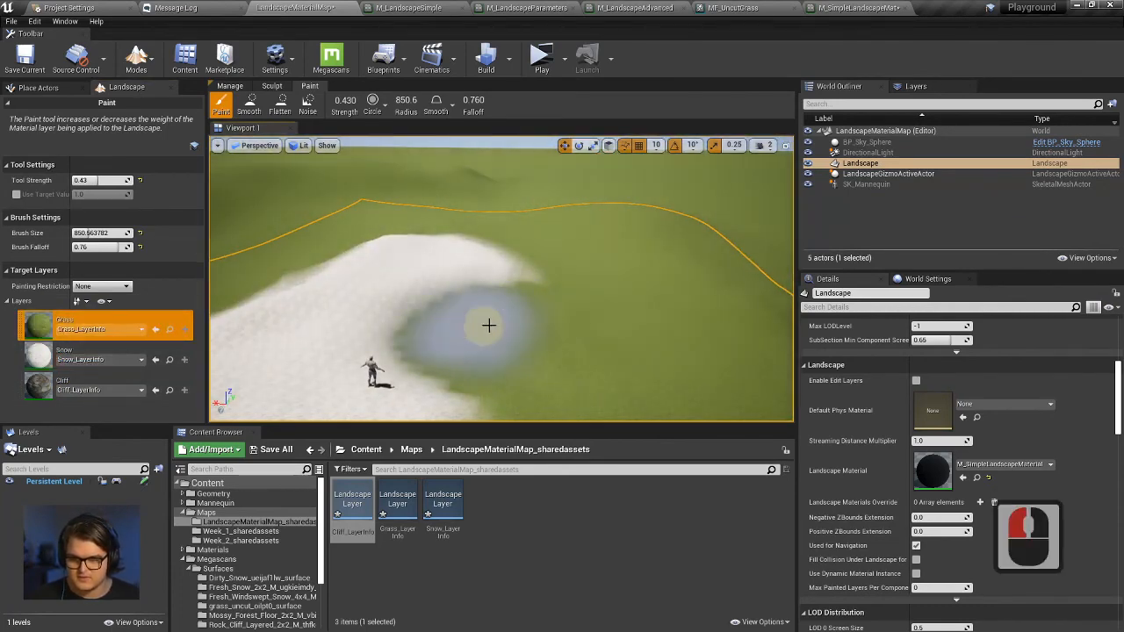
pyautogui.moveTo(489, 325); pyautogui.dragTo(422, 352, button='right')
pyautogui.click(42, 385)
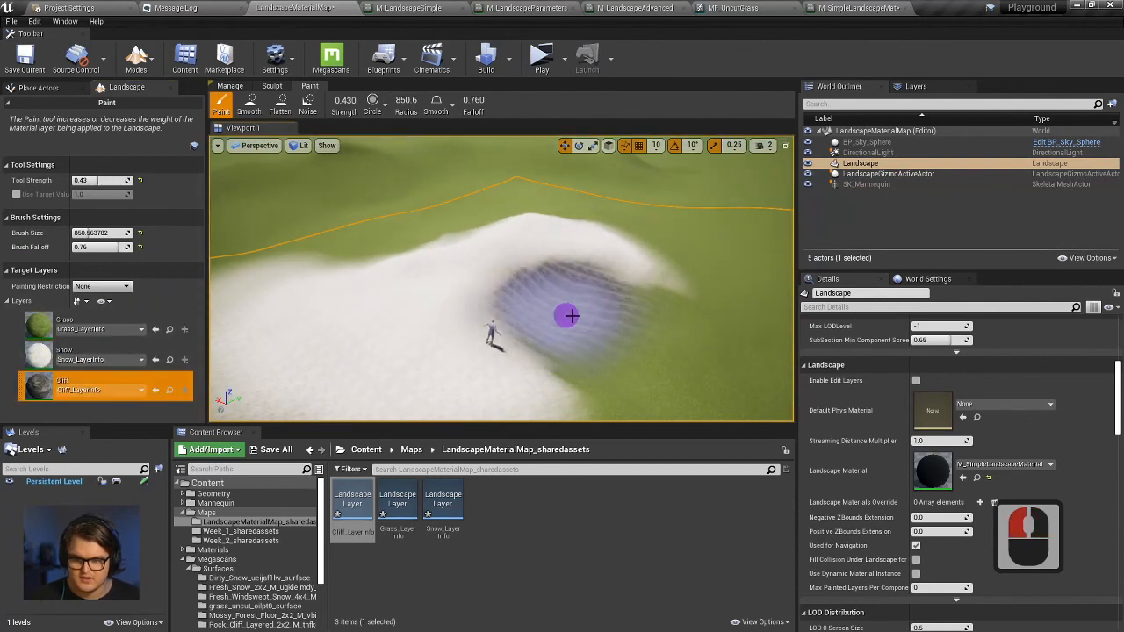
pyautogui.moveTo(451, 281); pyautogui.dragTo(509, 294)
# Examine how the painted snow blends into the grass on the landscape around the mannequin from several angles.
pyautogui.press('w')
pyautogui.press('d')
pyautogui.moveTo(522, 296)
pyautogui.mouseDown(button='right')
pyautogui.moveTo(446, 281)
pyautogui.moveTo(437, 265)
pyautogui.moveTo(522, 286)
pyautogui.mouseUp(button='right')
pyautogui.press('w')
pyautogui.press('q')
pyautogui.press('s')
pyautogui.press('q')
pyautogui.press('s')
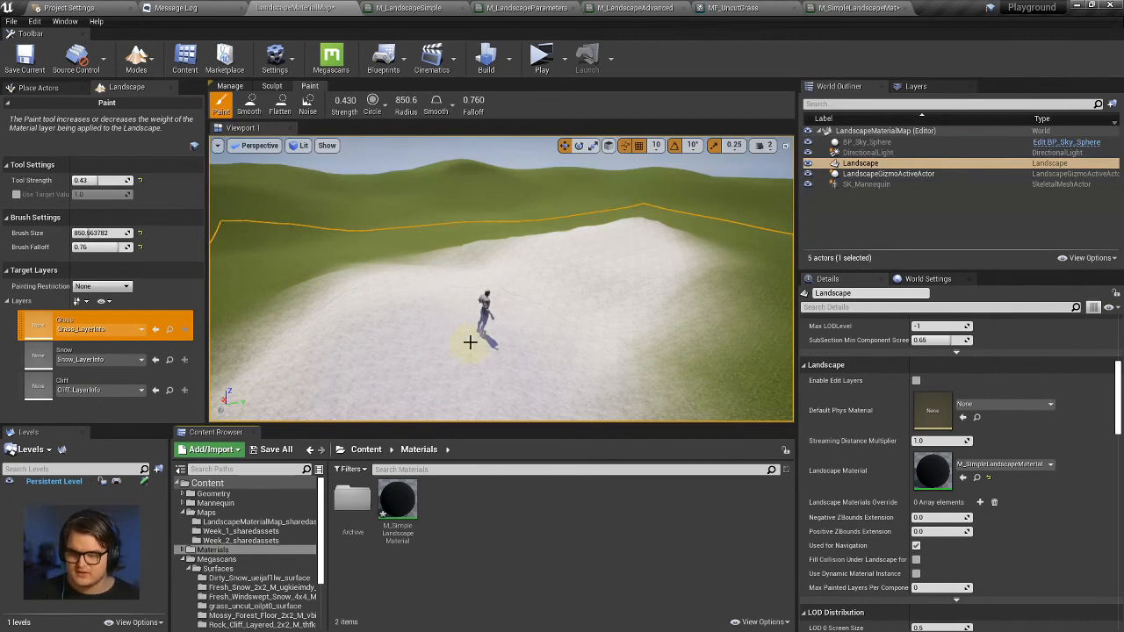
pyautogui.moveTo(469, 339)
pyautogui.mouseDown(button='right')
pyautogui.moveTo(527, 356)
pyautogui.moveTo(494, 354)
pyautogui.moveTo(509, 326)
pyautogui.moveTo(532, 354)
pyautogui.moveTo(477, 305)
pyautogui.mouseUp(button='right')
pyautogui.press('s')
pyautogui.press('d')
pyautogui.press('w')
pyautogui.press('q')
pyautogui.press('w')
pyautogui.press('a')
pyautogui.press('e')
pyautogui.press('w')
pyautogui.press('s')
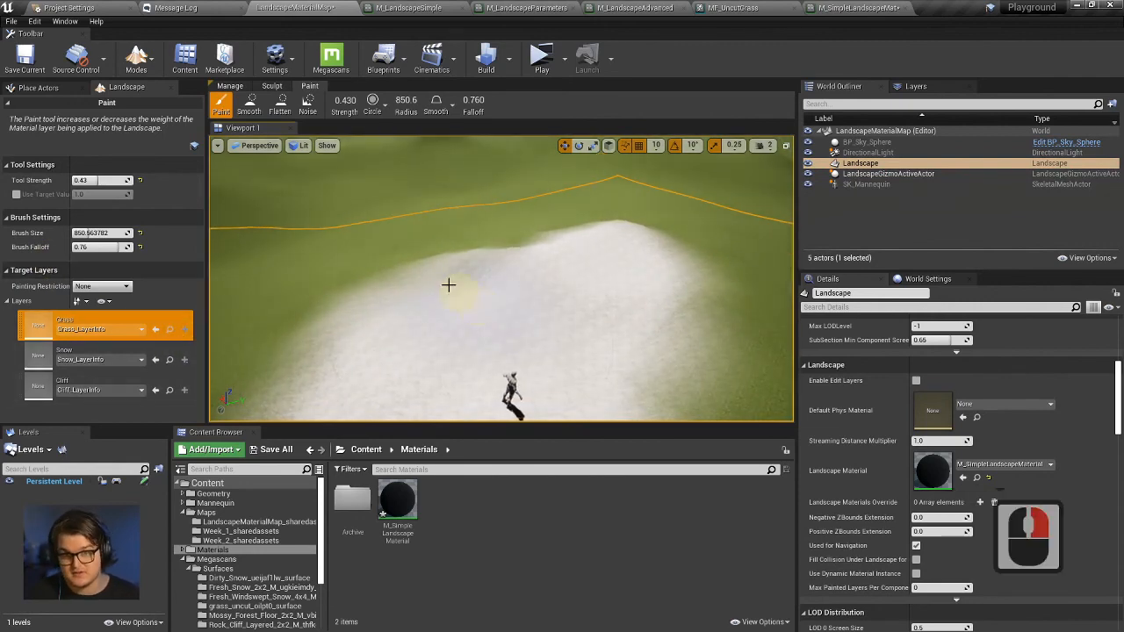
# Paint more of the Snow layer along the grassy edge of the snowy hill, extending the snow away from the mannequin.
pyautogui.click(42, 352)
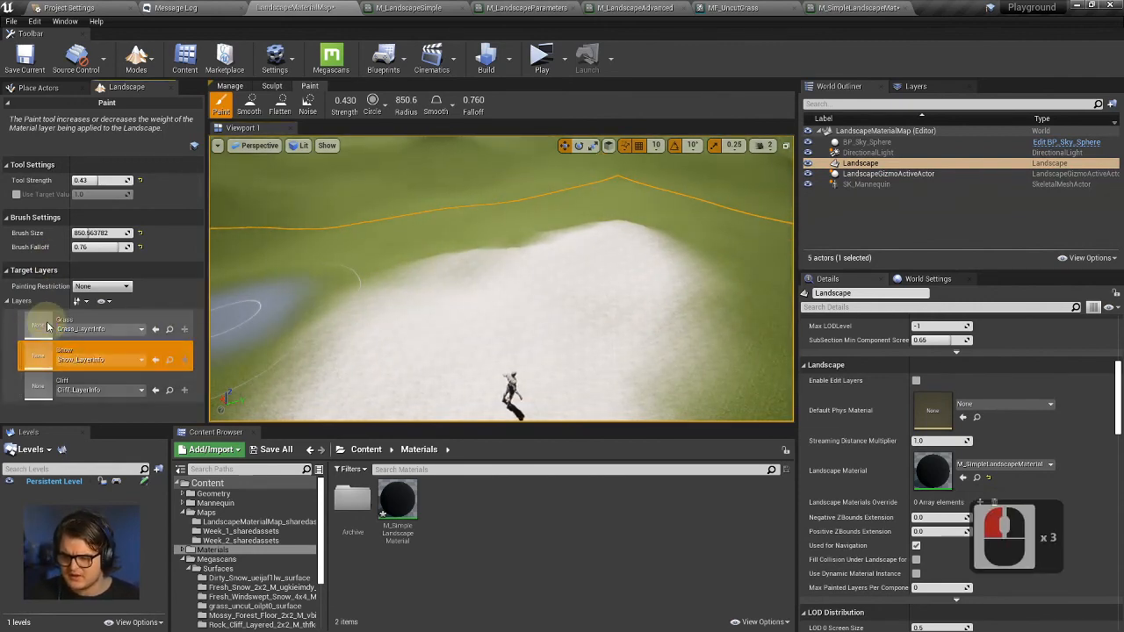
pyautogui.click(47, 327)
pyautogui.click(45, 358)
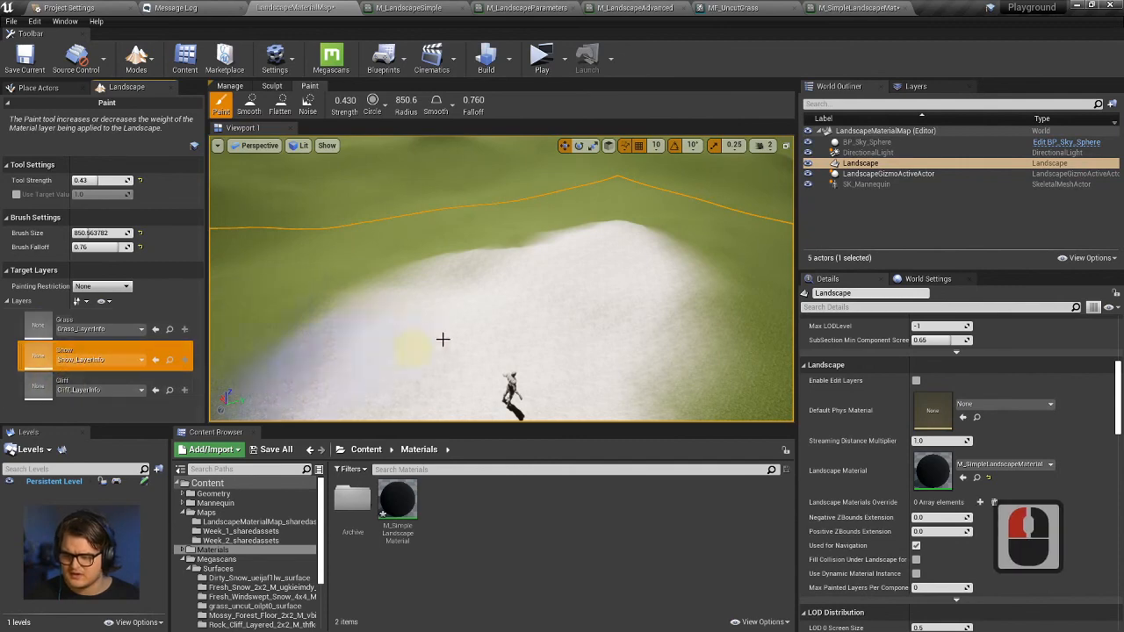
pyautogui.moveTo(442, 340)
pyautogui.mouseDown()
pyautogui.moveTo(530, 243)
pyautogui.moveTo(381, 249)
pyautogui.moveTo(324, 322)
pyautogui.moveTo(326, 281)
pyautogui.mouseUp()
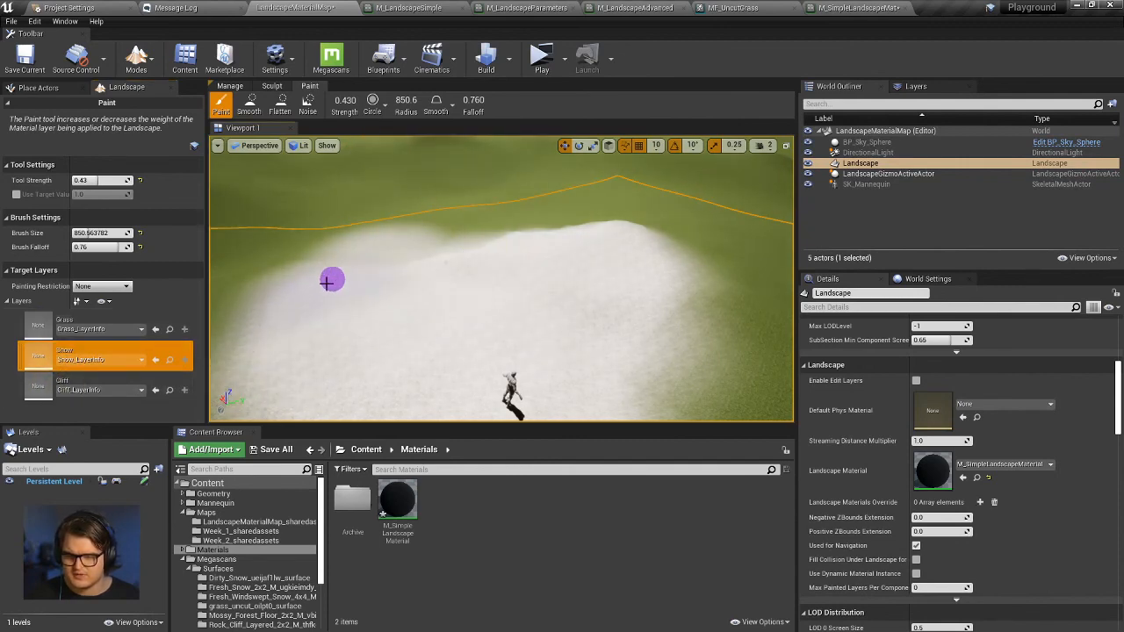
# Paint a large patch of the Cliff layer over the far slope of the snowy hill beside the mannequin.
pyautogui.doubleClick(43, 387)
pyautogui.moveTo(632, 281)
pyautogui.mouseDown()
pyautogui.moveTo(703, 289)
pyautogui.moveTo(648, 281)
pyautogui.mouseUp()
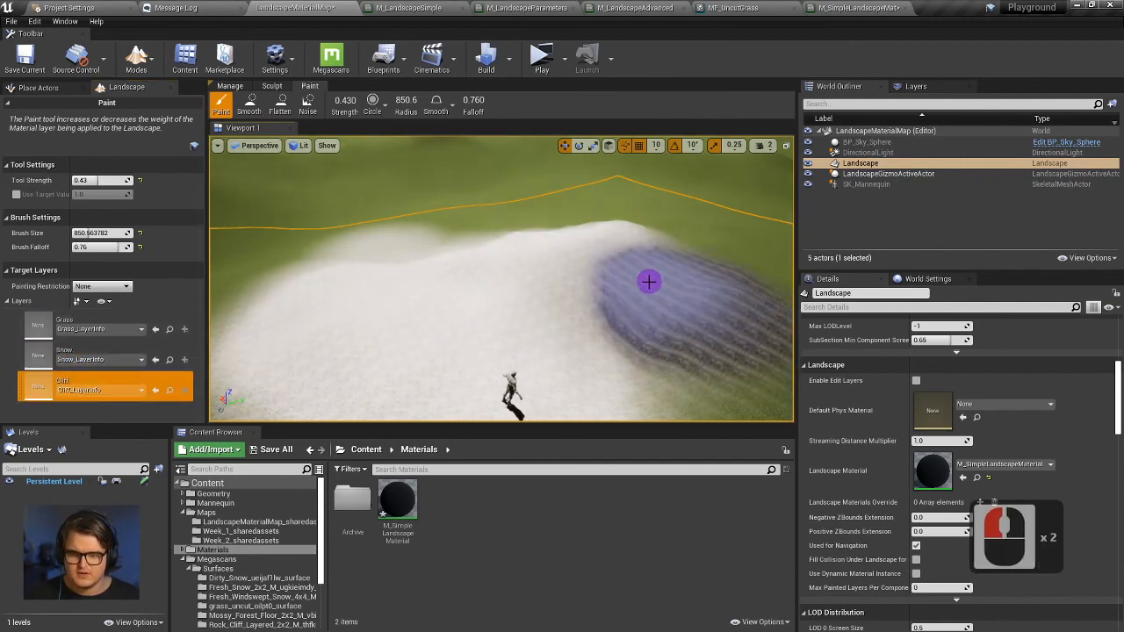
pyautogui.press('d')
pyautogui.moveTo(575, 251); pyautogui.dragTo(575, 253, button='right')
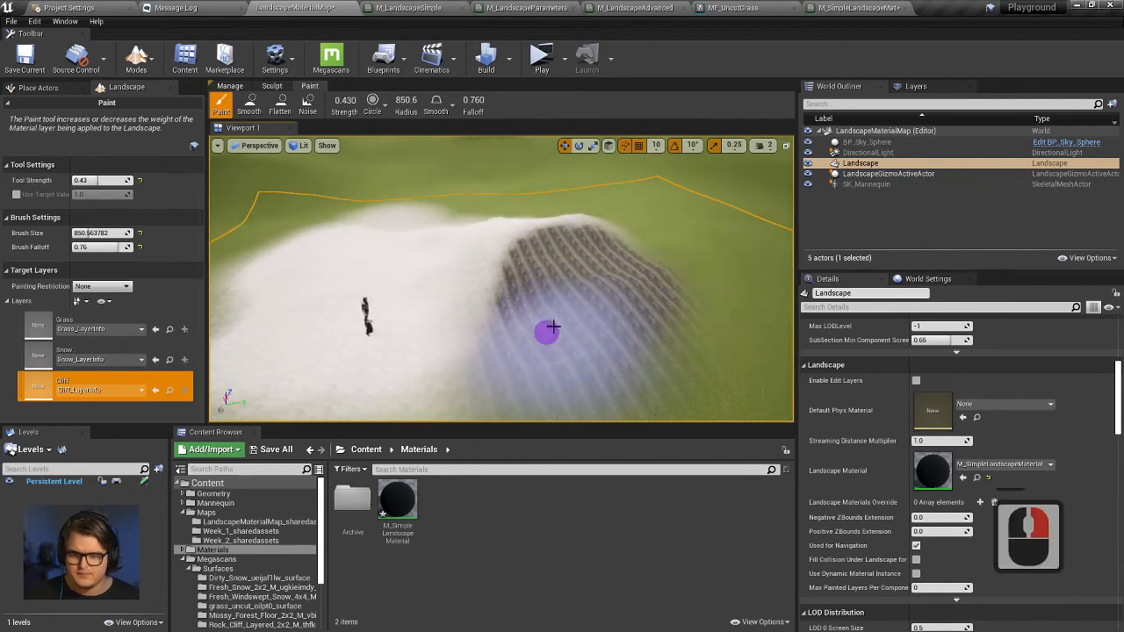
# Paint the Snow layer over the whole cliff patch on the slope beside the mannequin.
pyautogui.doubleClick(44, 356)
pyautogui.moveTo(600, 333)
pyautogui.mouseDown()
pyautogui.moveTo(608, 277)
pyautogui.moveTo(585, 258)
pyautogui.moveTo(492, 348)
pyautogui.mouseUp()
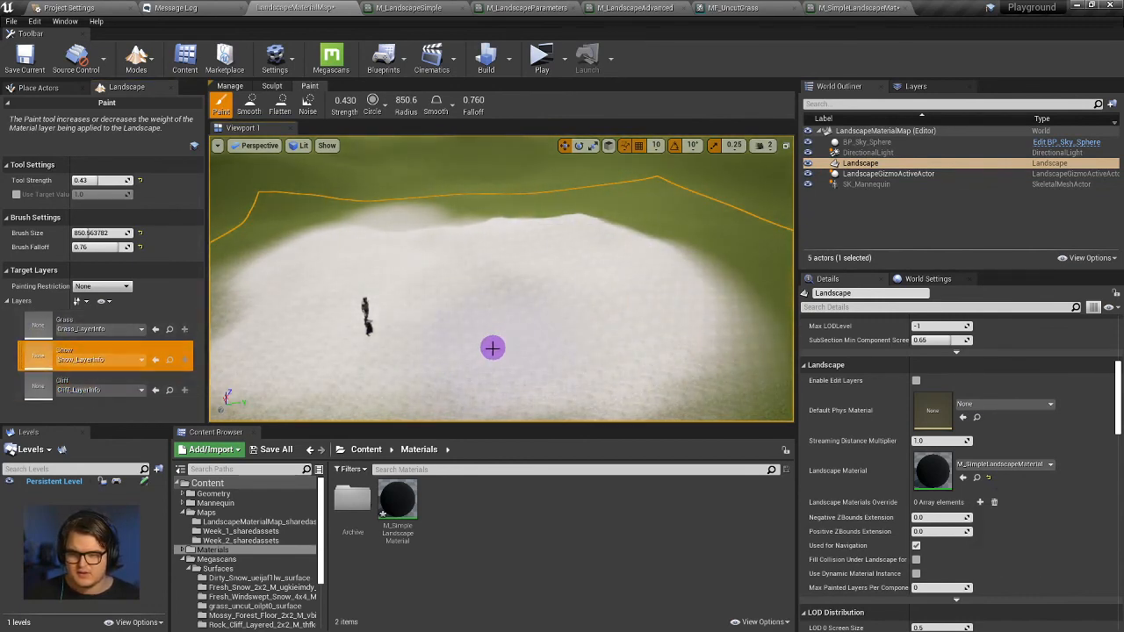
pyautogui.moveTo(469, 345); pyautogui.dragTo(494, 327, button='right')
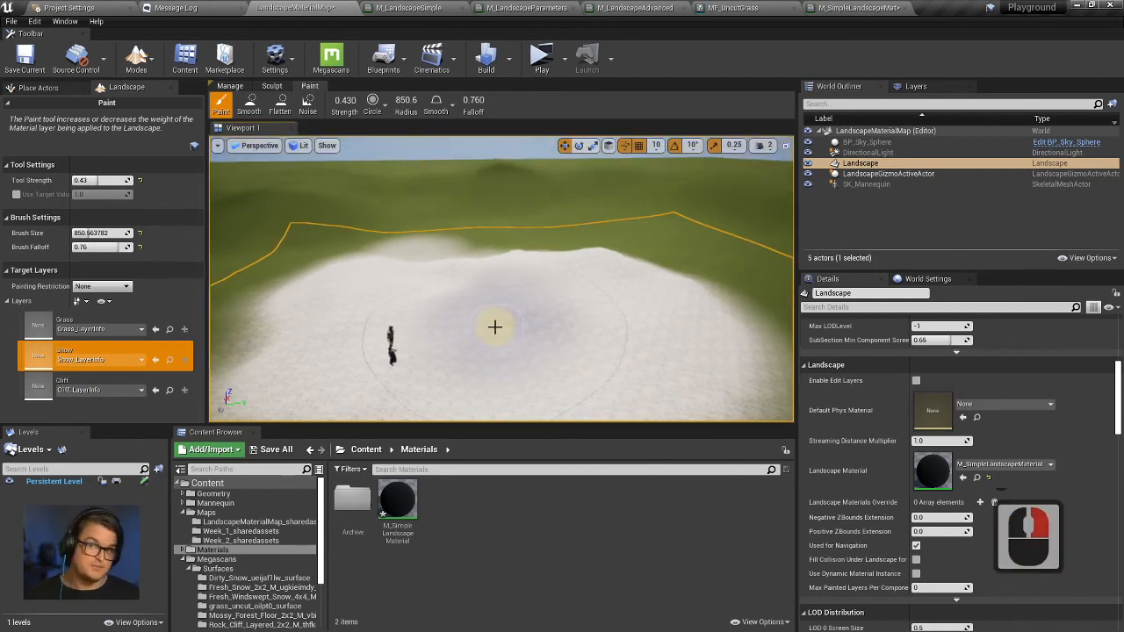
# Survey the repainted snow up close and from a distance, including its texture near the mannequin and its borders with the grass.
pyautogui.press('a')
pyautogui.moveTo(421, 304)
pyautogui.mouseDown(button='right')
pyautogui.moveTo(412, 293)
pyautogui.moveTo(451, 309)
pyautogui.moveTo(401, 292)
pyautogui.moveTo(545, 290)
pyautogui.moveTo(421, 281)
pyautogui.mouseUp(button='right')
pyautogui.press('w')
pyautogui.press('e')
pyautogui.press('q')
pyautogui.press('a')
pyautogui.press('e')
pyautogui.press('w')
pyautogui.press('d')
pyautogui.press('w')
pyautogui.press('w')
pyautogui.press('q')
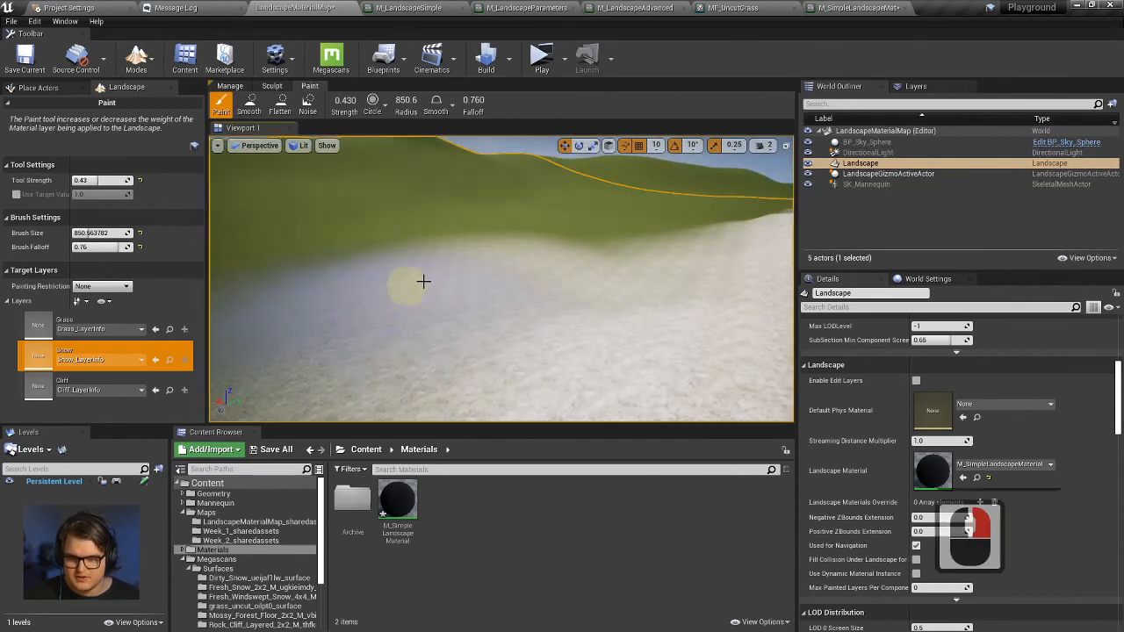
pyautogui.moveTo(473, 249)
pyautogui.mouseDown(button='right')
pyautogui.moveTo(509, 208)
pyautogui.moveTo(477, 314)
pyautogui.mouseUp(button='right')
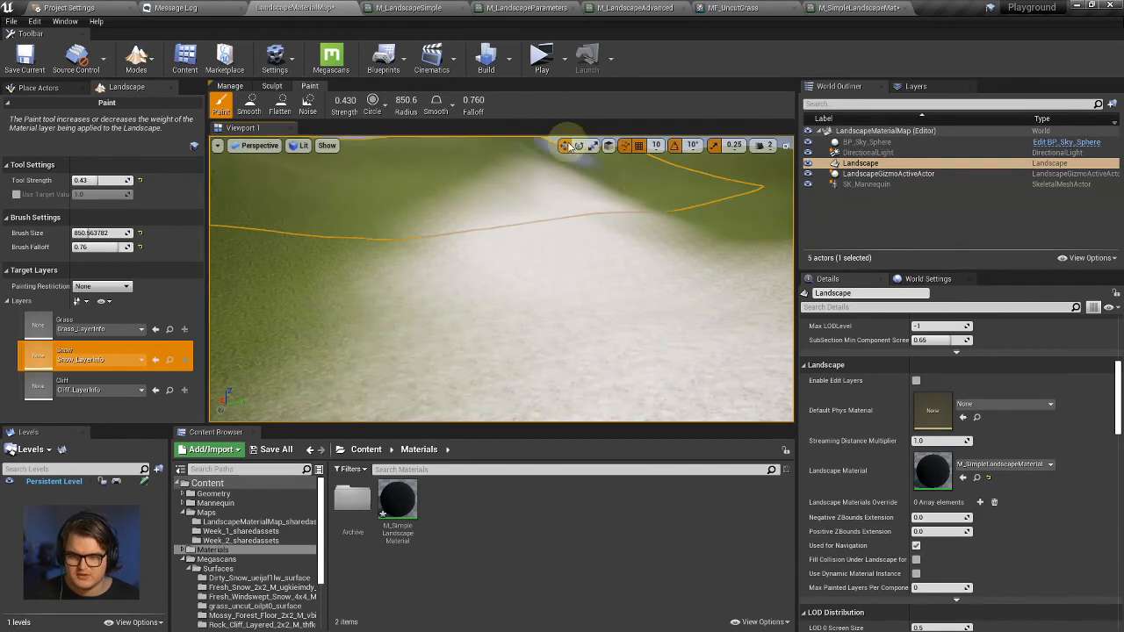
pyautogui.press('a')
pyautogui.moveTo(549, 195); pyautogui.dragTo(843, 206, button='right')
pyautogui.press('w')
pyautogui.press('s')
pyautogui.press('d')
pyautogui.press('w')
pyautogui.press('s')
pyautogui.press('e')
pyautogui.press('w')
pyautogui.press('q')
pyautogui.press('q')
pyautogui.press('q')
pyautogui.press('q')
pyautogui.press('w')
pyautogui.press('w')
pyautogui.press('q')
pyautogui.press('w')
pyautogui.press('w')
pyautogui.press('e')
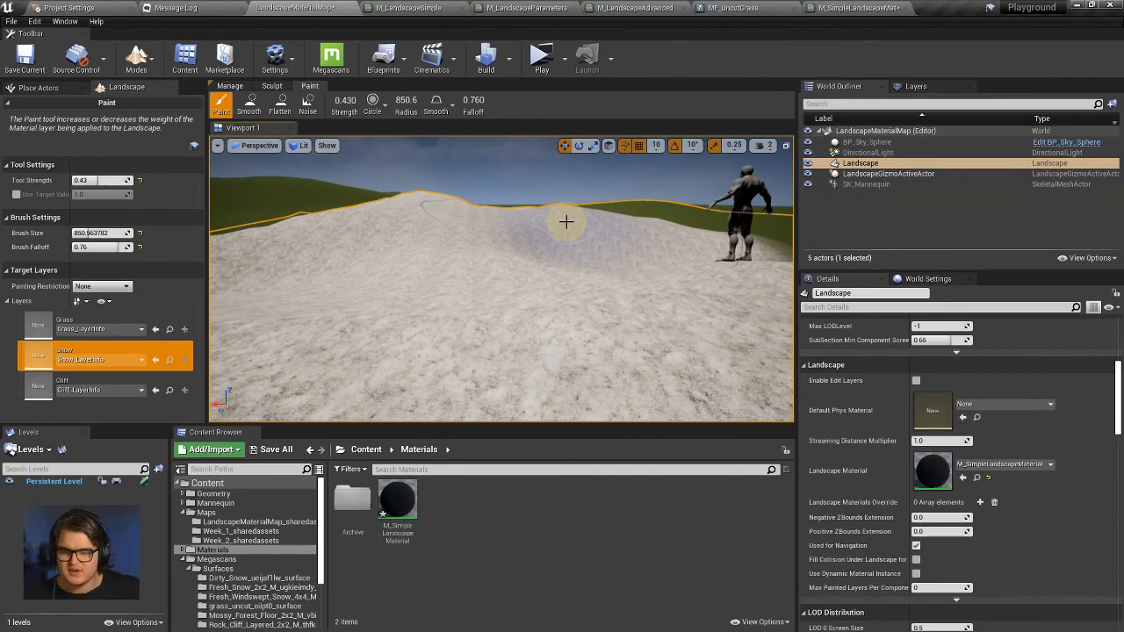
pyautogui.moveTo(351, 222); pyautogui.dragTo(620, 57, button='right')
pyautogui.press('a')
pyautogui.press('w')
pyautogui.press('d')
pyautogui.press('d')
pyautogui.press('d')
pyautogui.press('w')
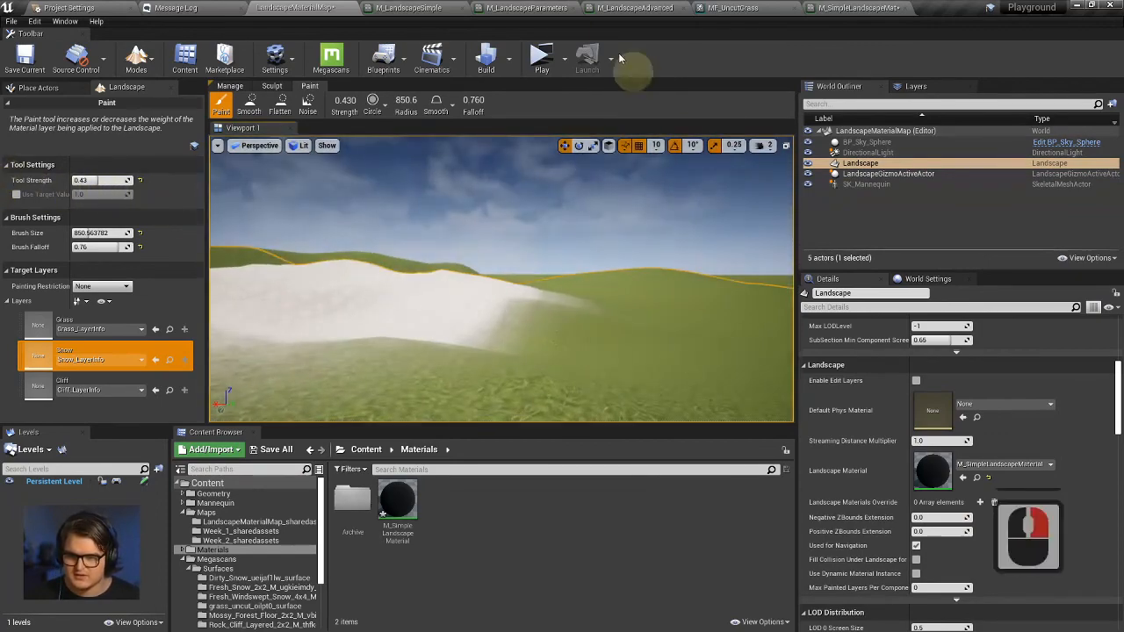
# Move the roughness constant node closer to the Layer Blend node in the M_SimpleLandscapeMaterial graph.
pyautogui.click(856, 7)
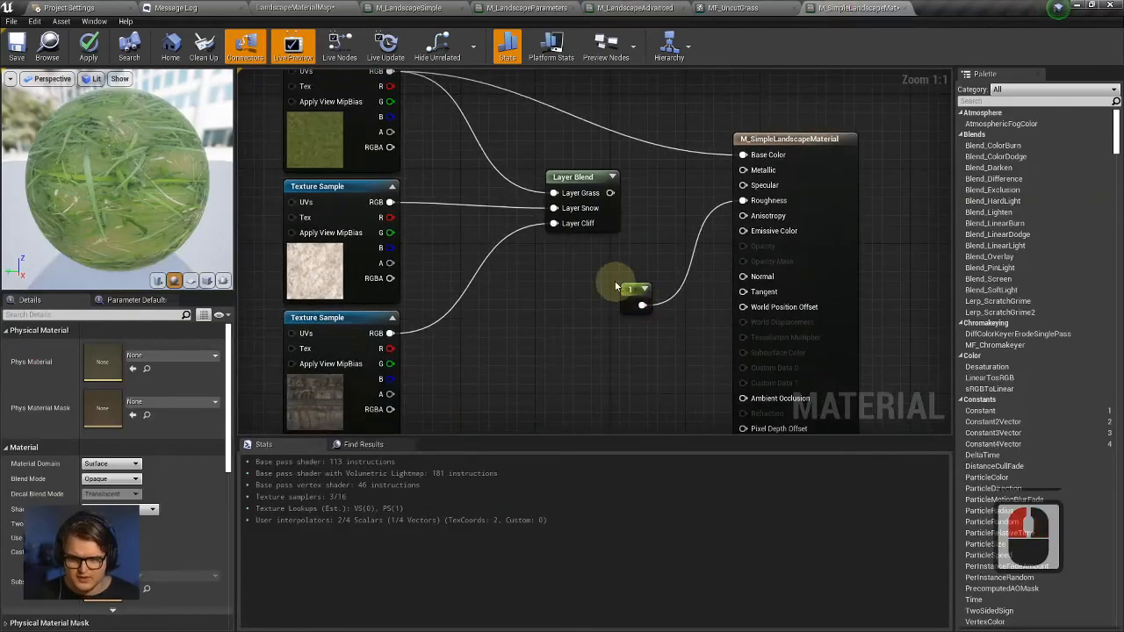
pyautogui.moveTo(636, 302); pyautogui.dragTo(621, 275)
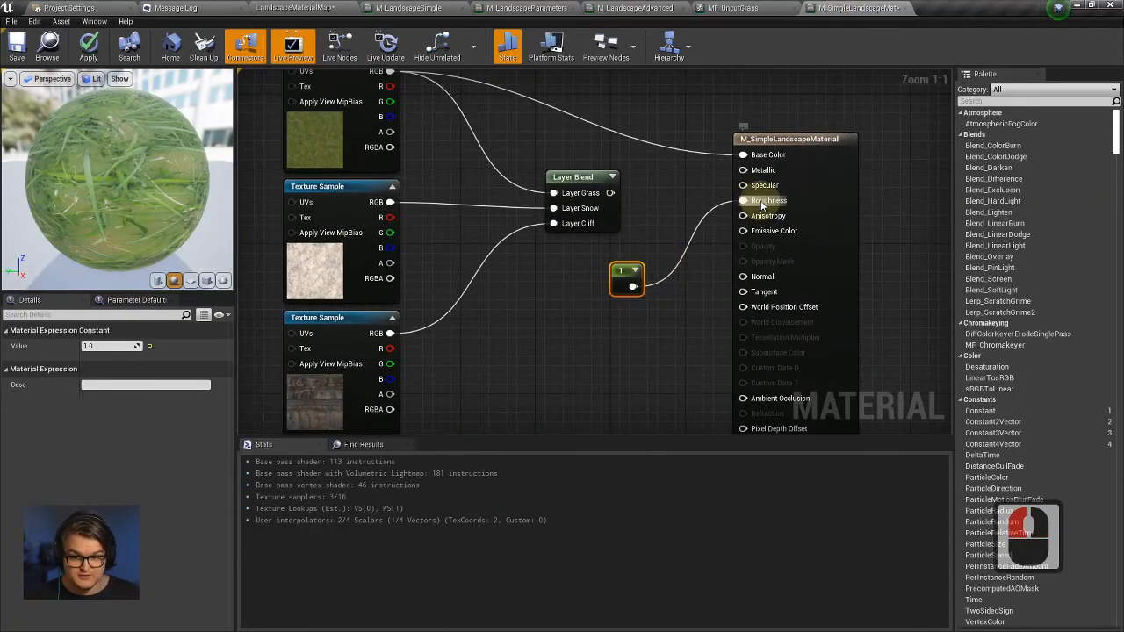
pyautogui.moveTo(763, 204); pyautogui.dragTo(762, 202)
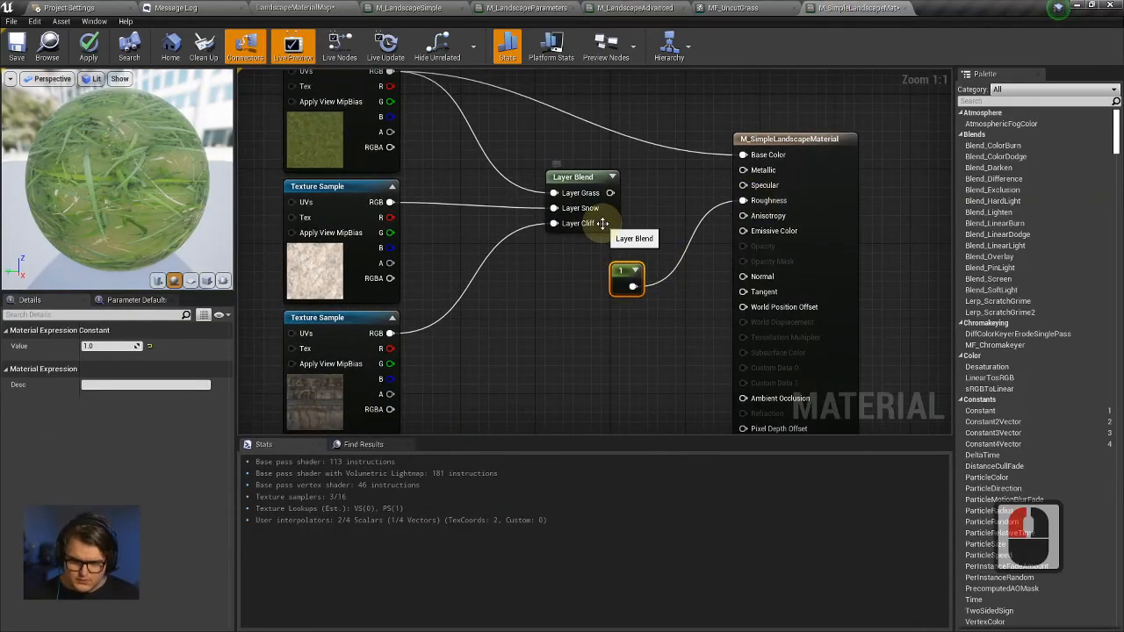
# Return to the landscape map and create a material named M_ParameterLandscapeMaterial in the Materials folder.
pyautogui.click(219, 8)
pyautogui.click(314, 7)
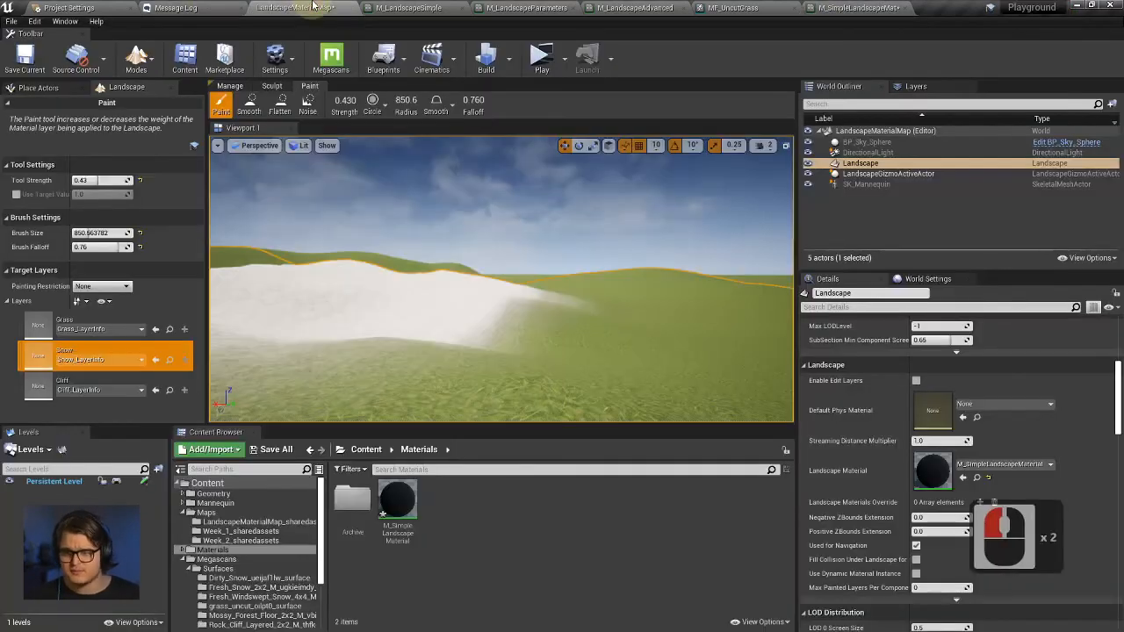
pyautogui.press('a')
pyautogui.press('a')
pyautogui.press('w')
pyautogui.moveTo(436, 231); pyautogui.dragTo(457, 263, button='right')
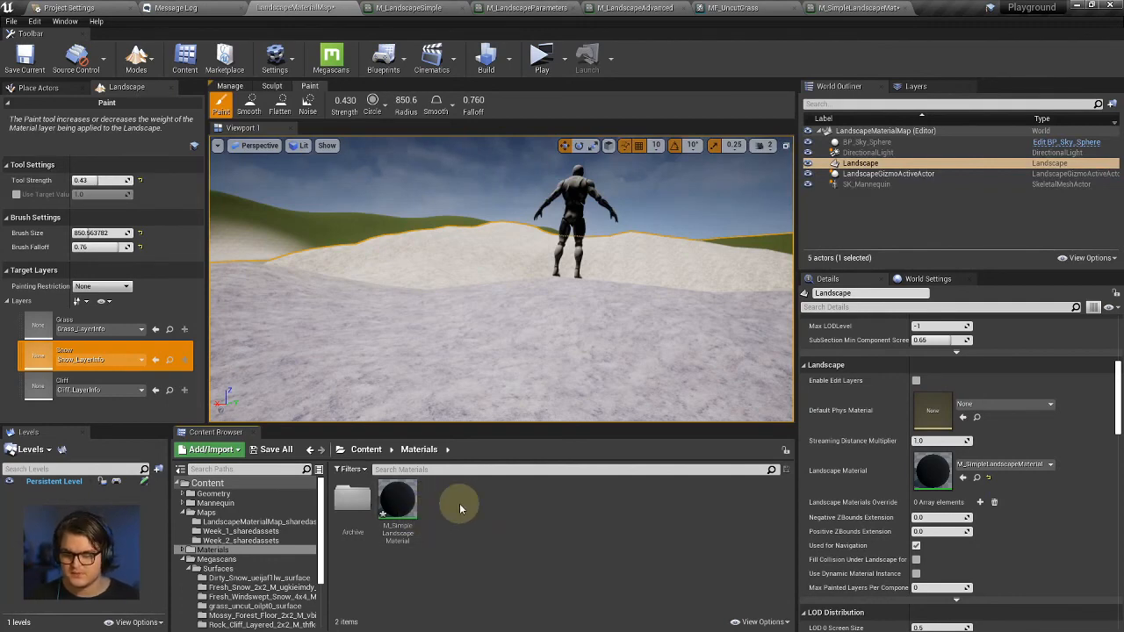
pyautogui.rightClick(459, 508)
pyautogui.click(503, 270)
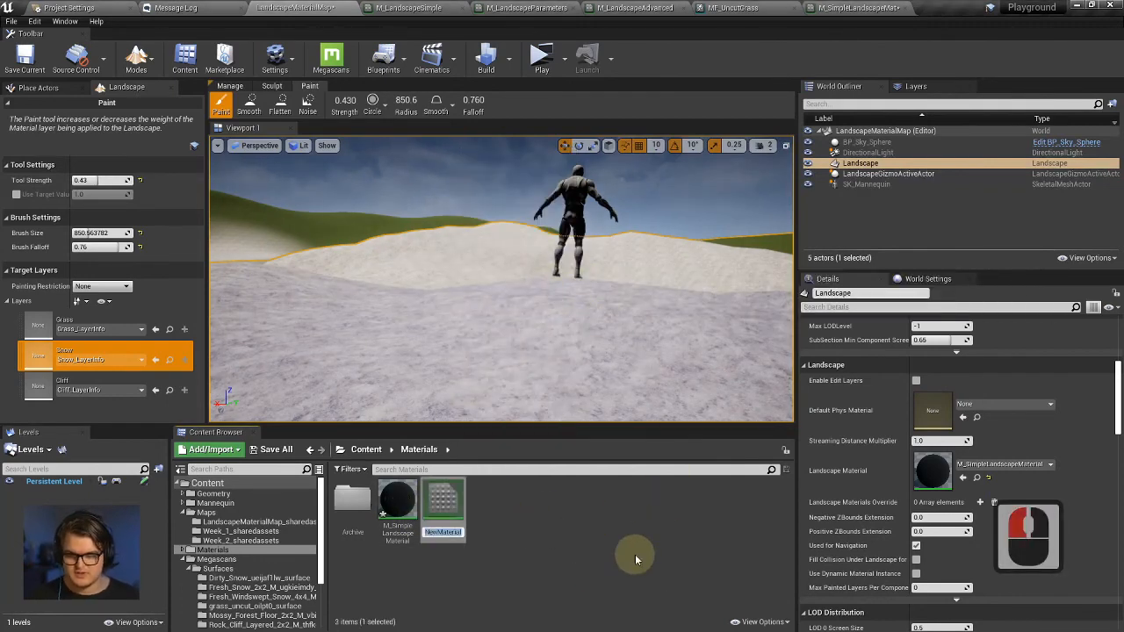
pyautogui.write('M_')
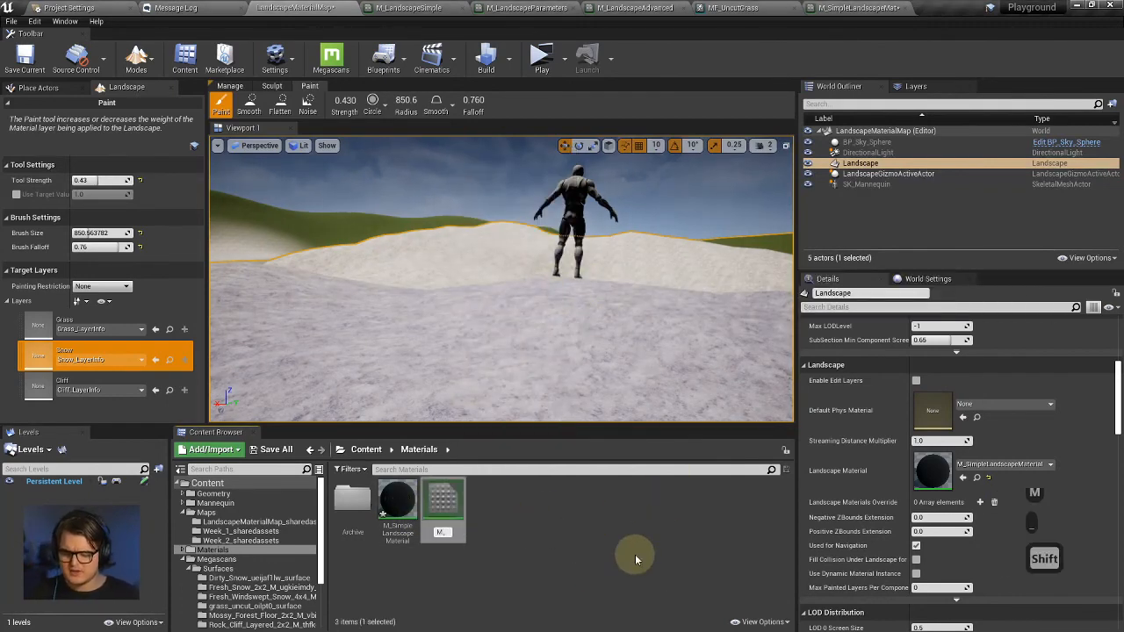
pyautogui.write('Parameter')
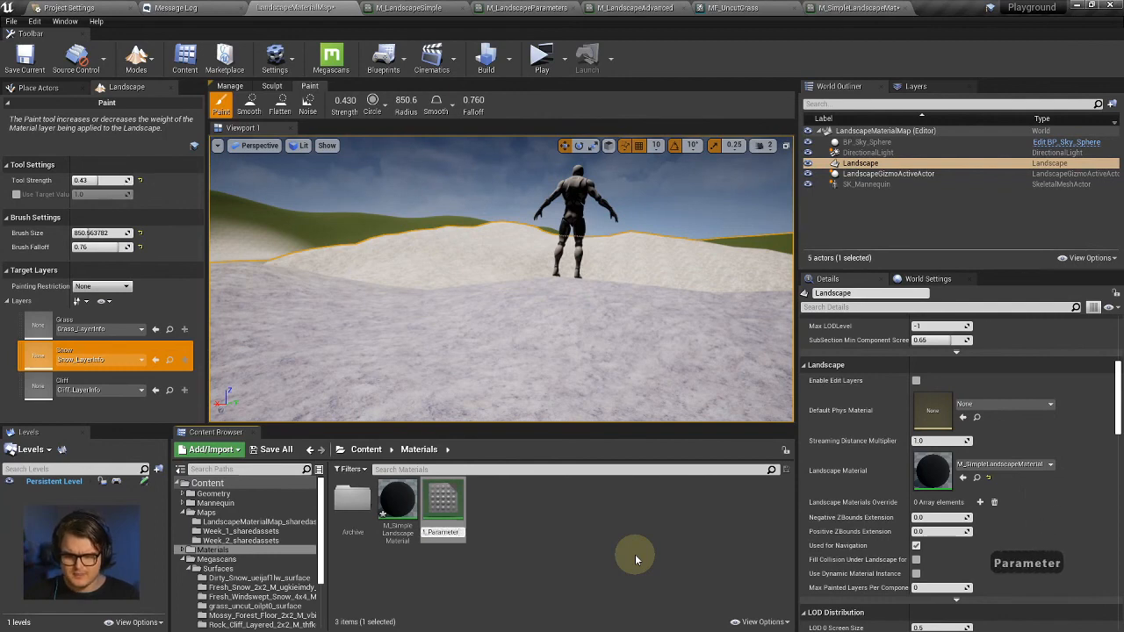
pyautogui.write('Lands')
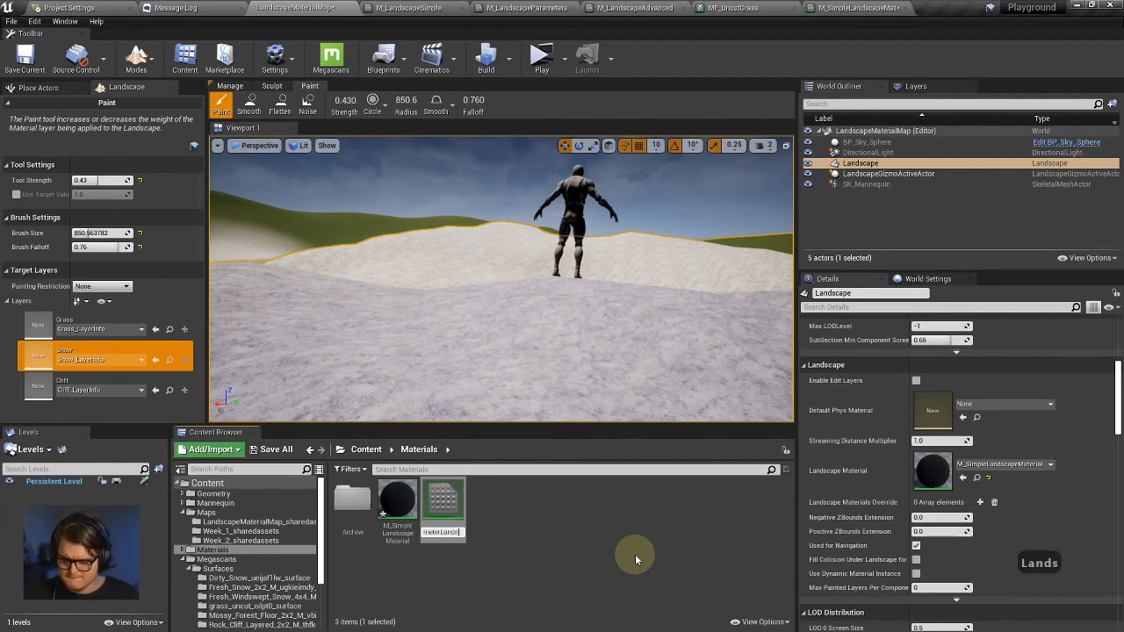
pyautogui.write('capeMate')
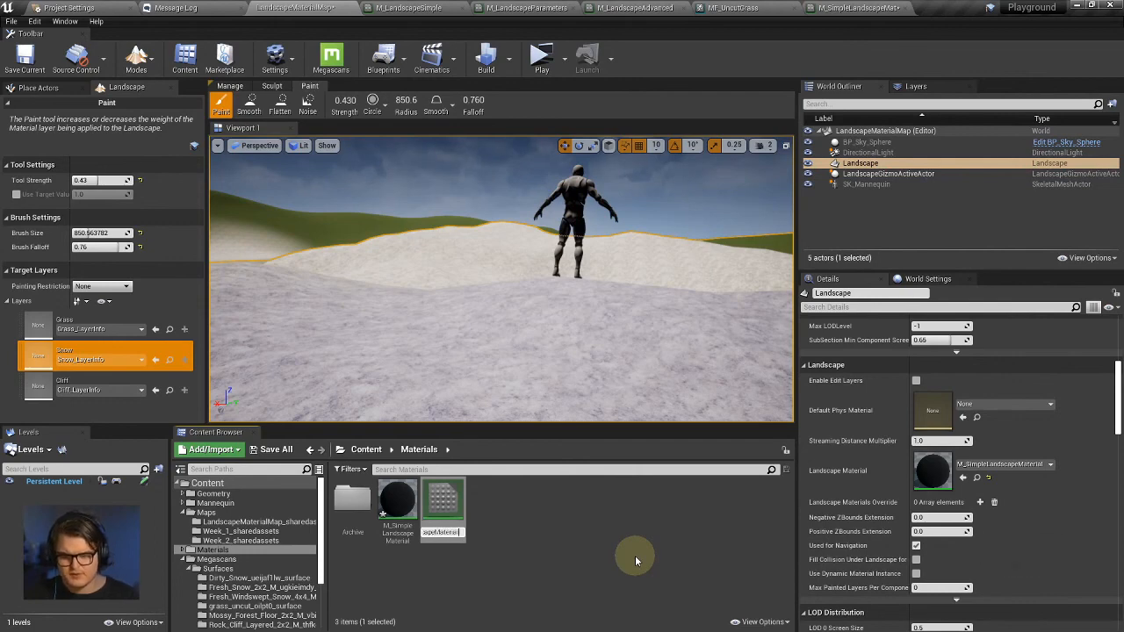
pyautogui.write('rial')
pyautogui.press('Return')
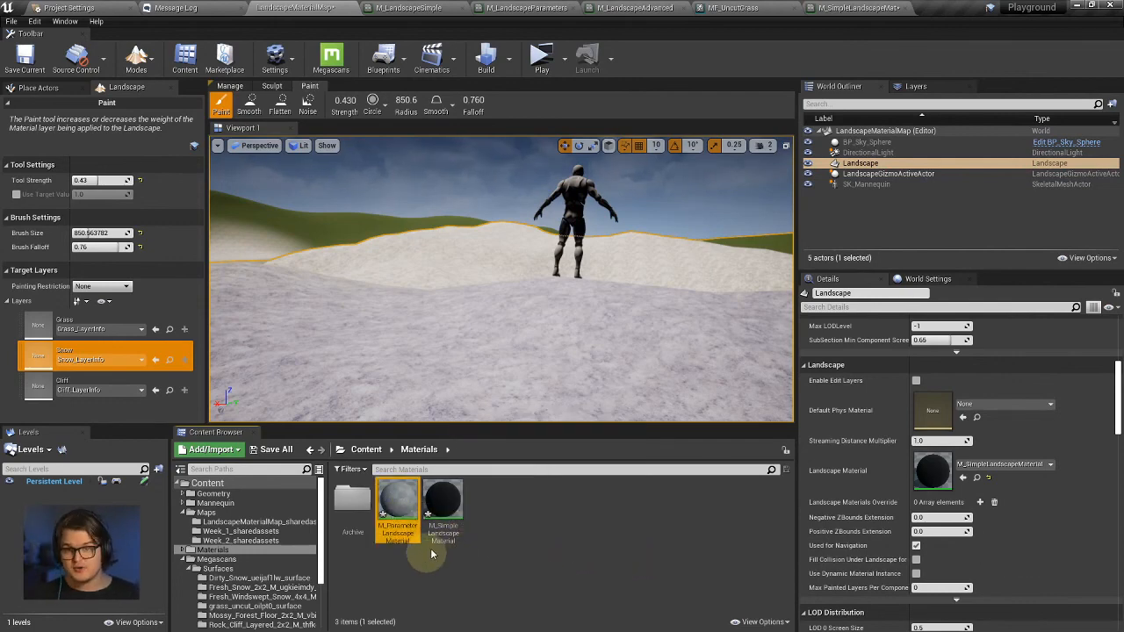
# Open M_ParameterLandscapeMaterial for editing.
pyautogui.click(450, 508)
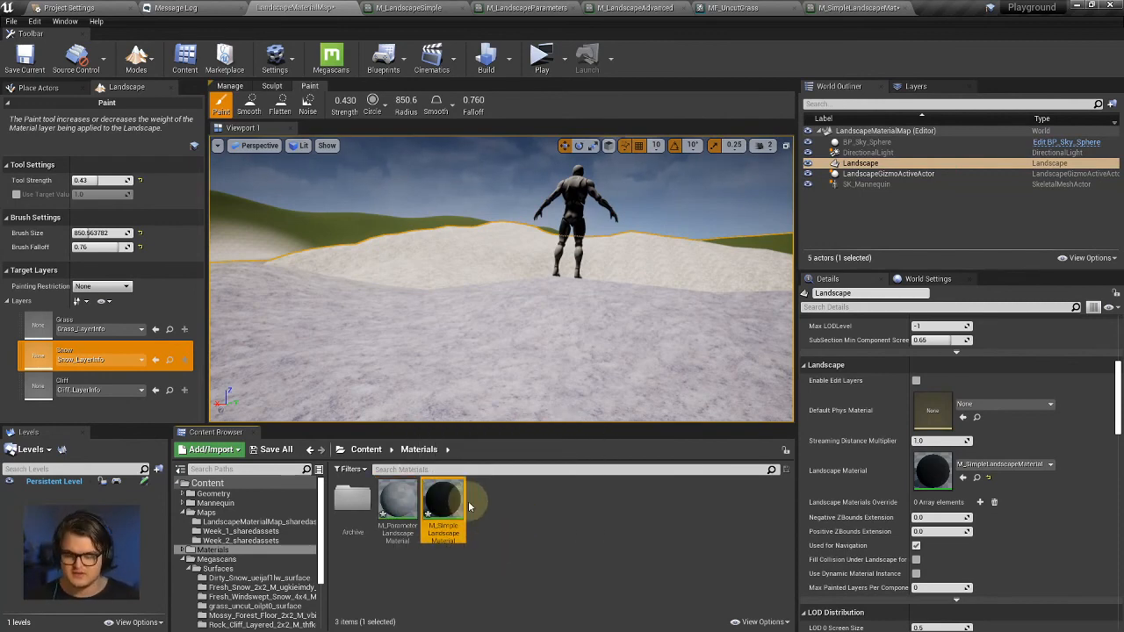
pyautogui.click(398, 502)
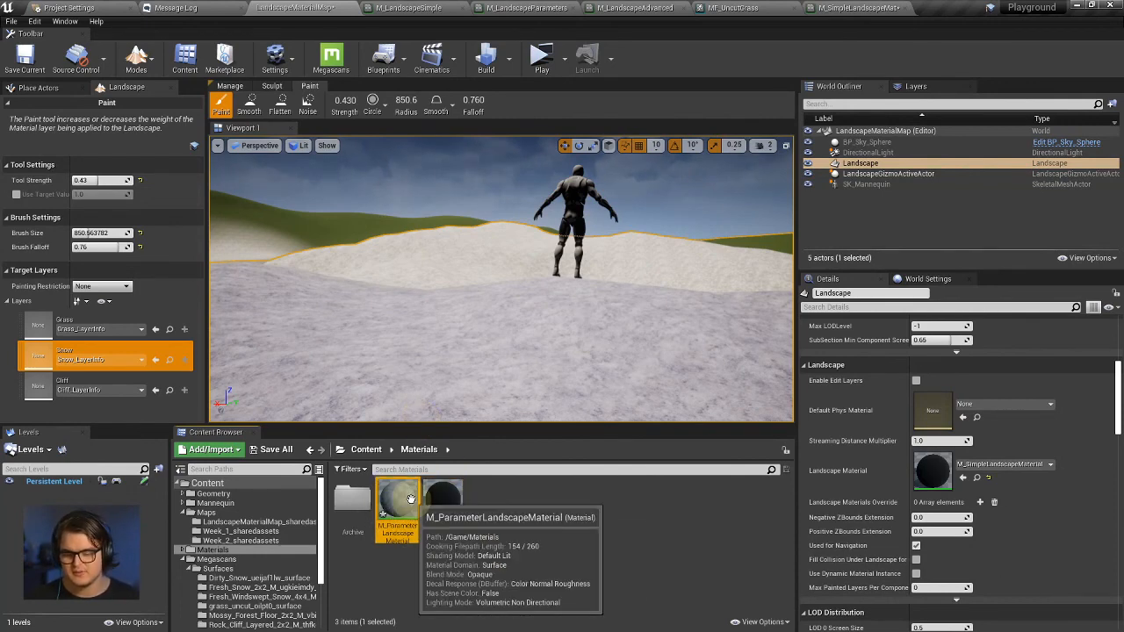
pyautogui.click(393, 517)
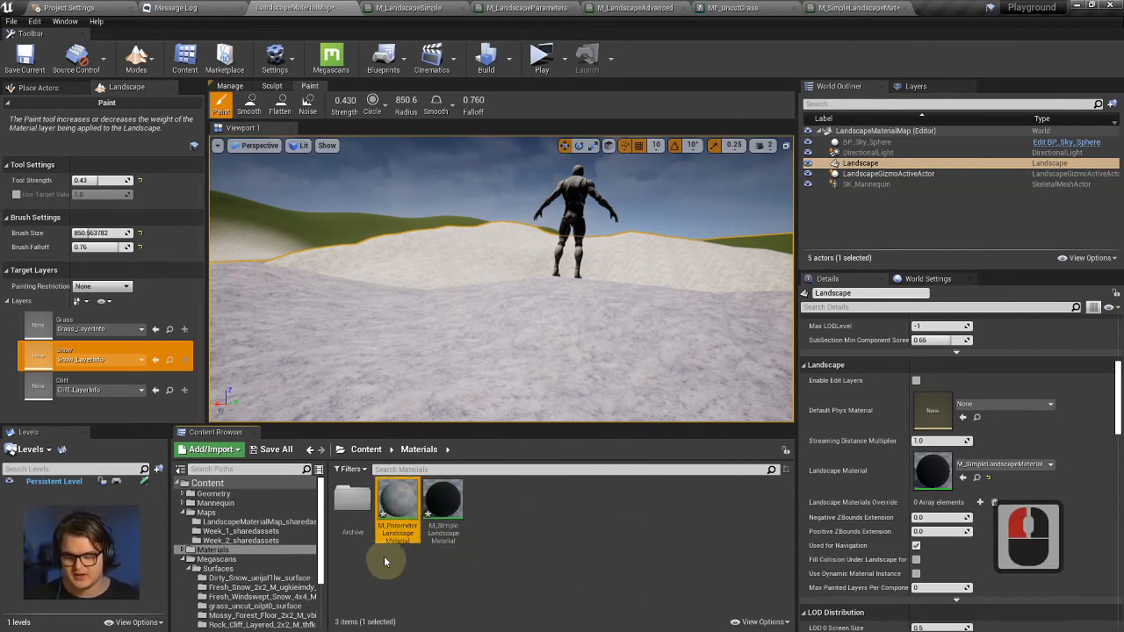
pyautogui.doubleClick(397, 501)
pyautogui.doubleClick(397, 502)
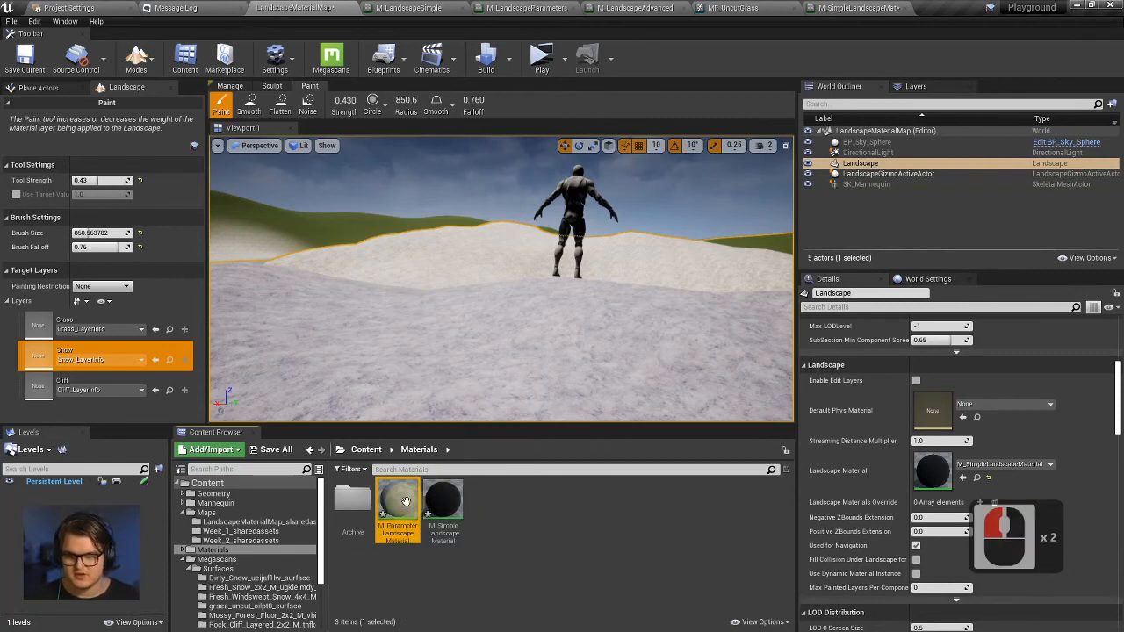
# Copy the three Texture Sample nodes, the Layer Blend and the roughness constant from the M_SimpleLandscapeMaterial graph.
pyautogui.click(850, 7)
pyautogui.scroll(-3, 615, 255)
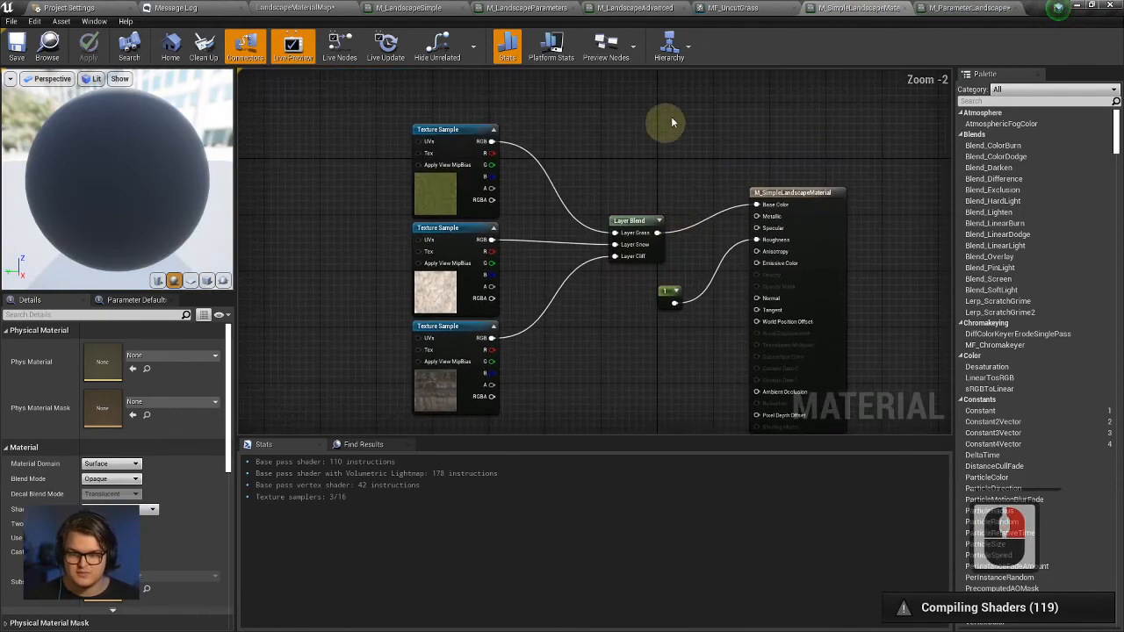
pyautogui.moveTo(672, 123); pyautogui.dragTo(404, 325)
pyautogui.moveTo(557, 281); pyautogui.dragTo(614, 355, button='right')
pyautogui.hotkey('ctrl', 'c')
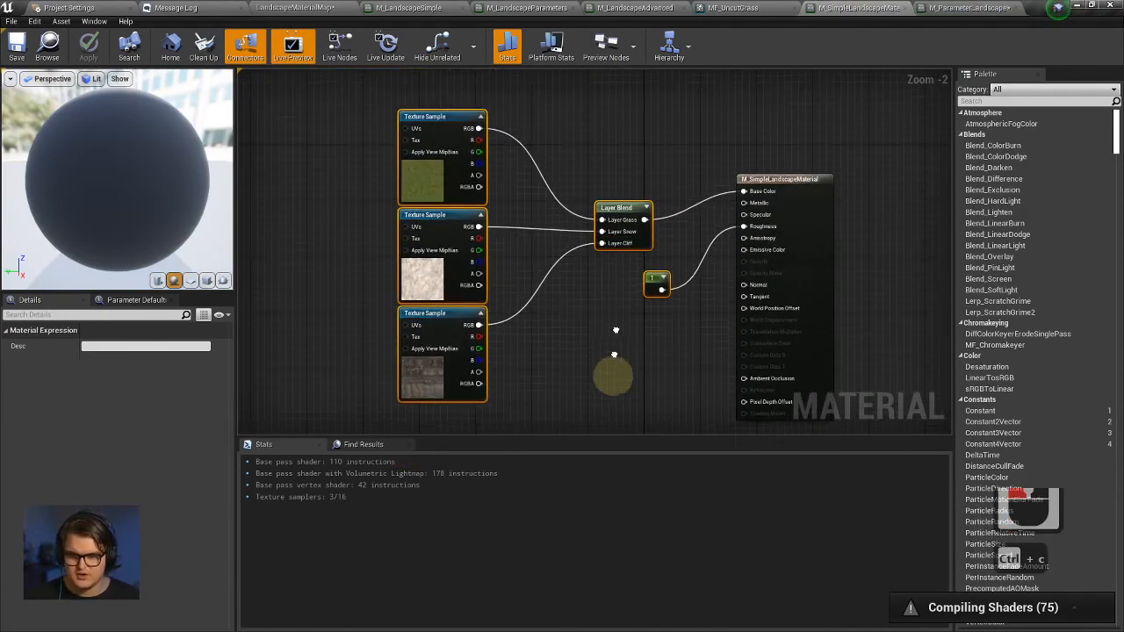
# Paste the copied nodes into the M_ParameterLandscapeMaterial graph and place them clear of the main material node on its input side.
pyautogui.click(966, 7)
pyautogui.moveTo(501, 317); pyautogui.dragTo(589, 307, button='right')
pyautogui.hotkey('ctrl', 'v')
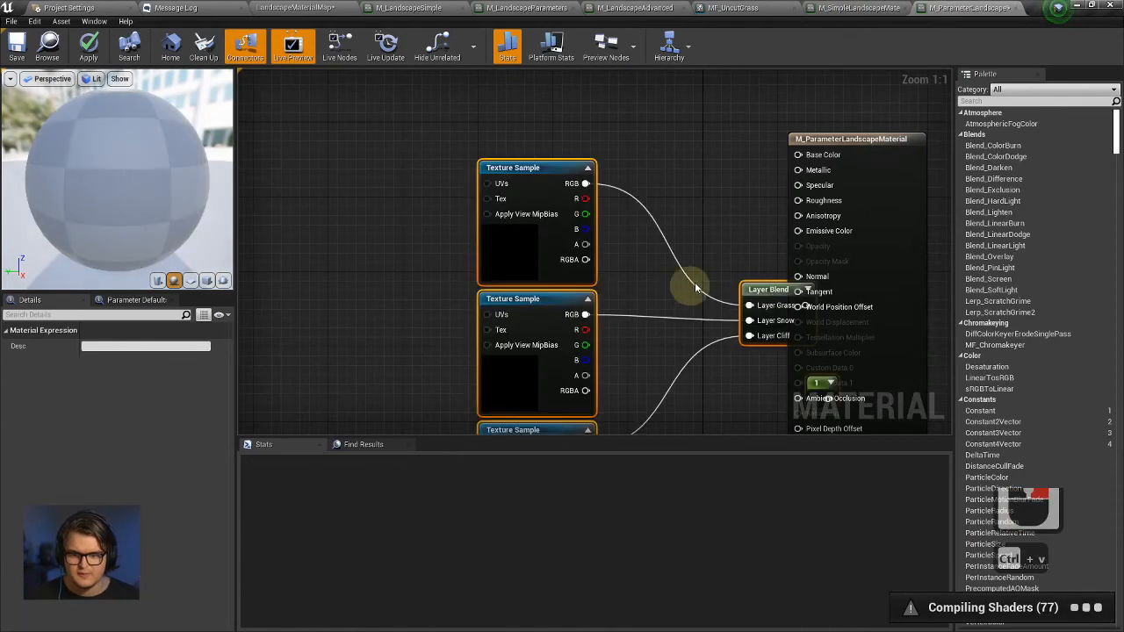
pyautogui.moveTo(750, 297); pyautogui.dragTo(610, 204)
pyautogui.moveTo(707, 199); pyautogui.dragTo(692, 221, button='right')
pyautogui.click(728, 261)
pyautogui.moveTo(728, 262); pyautogui.dragTo(688, 289, button='right')
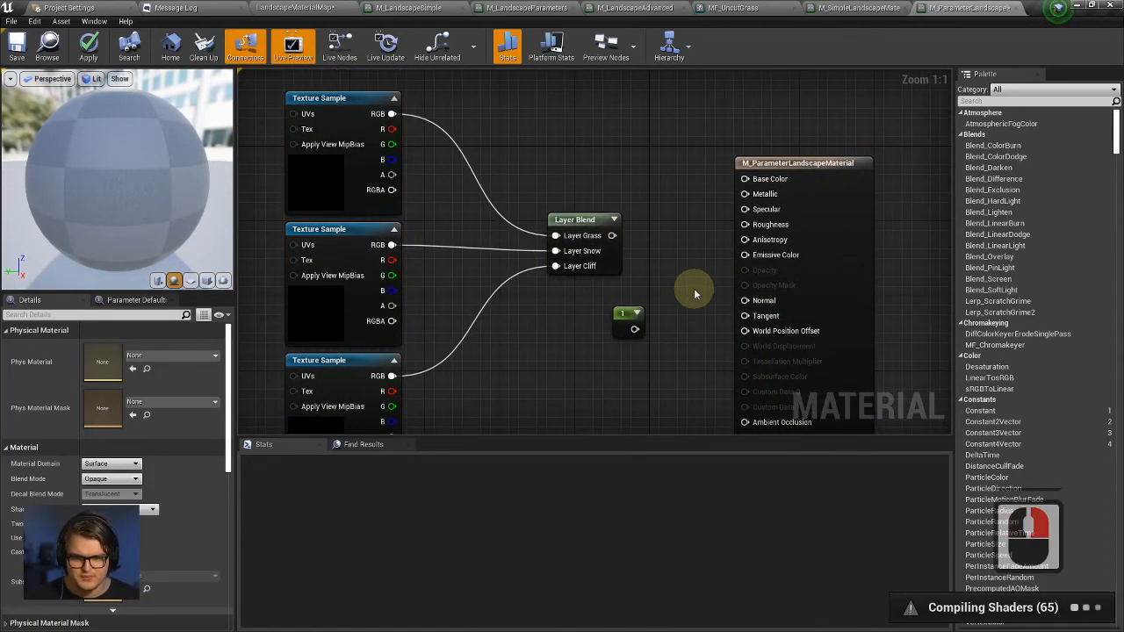
# Delete the pasted constant node with value 1 below the Layer Blend.
pyautogui.moveTo(629, 332)
pyautogui.mouseDown()
pyautogui.moveTo(690, 279)
pyautogui.moveTo(642, 338)
pyautogui.mouseUp()
pyautogui.click(623, 327)
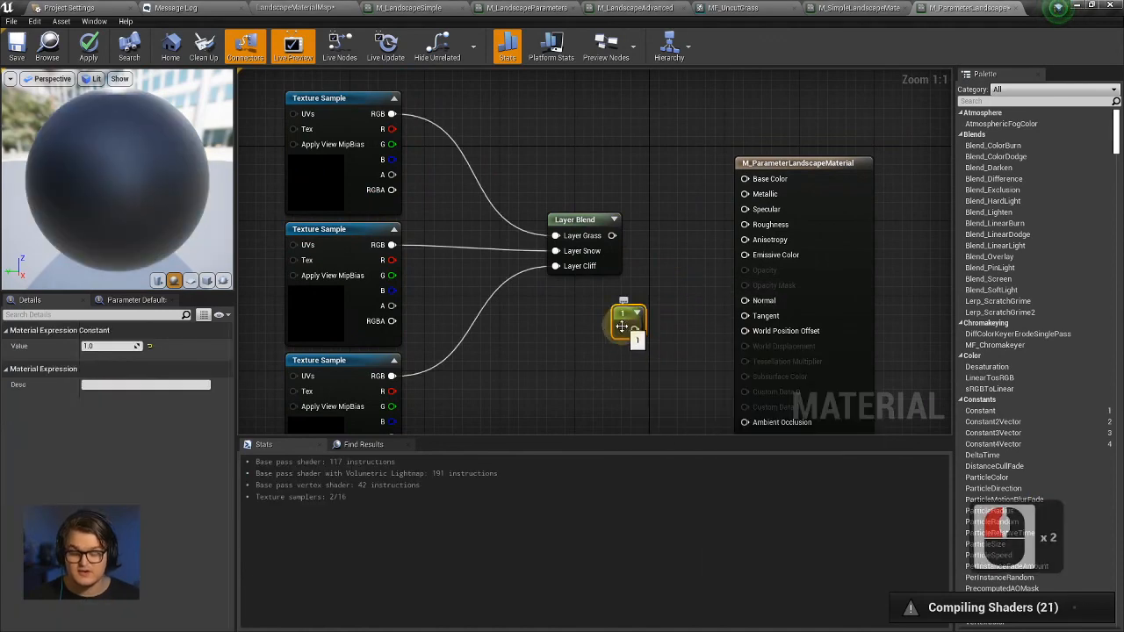
pyautogui.press('Delete')
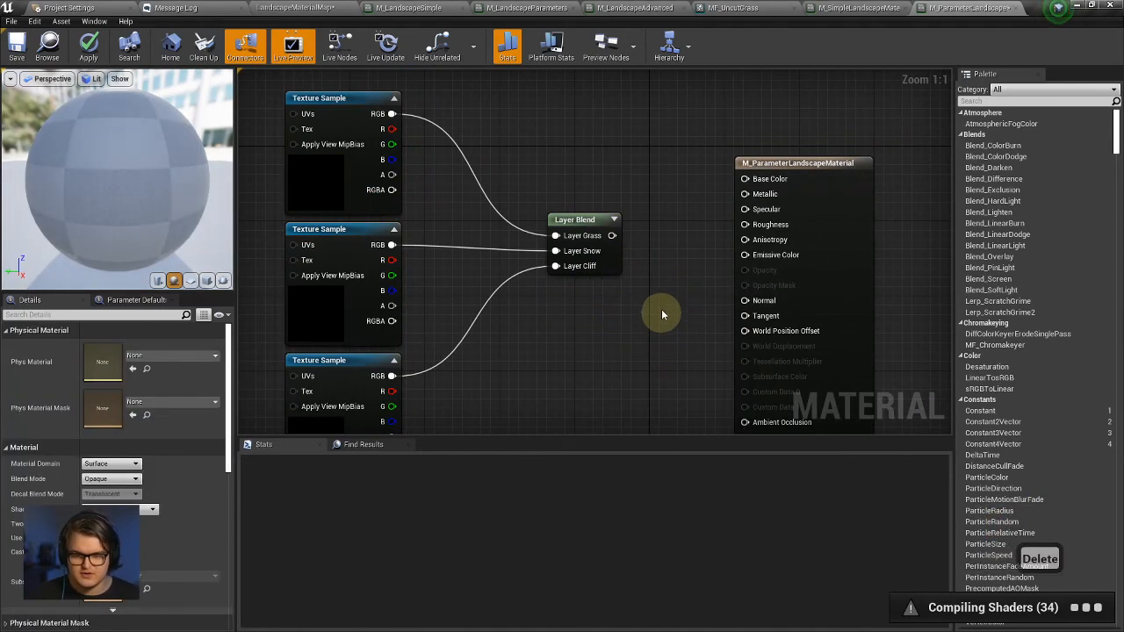
# Search the available textures for "grass" from the grass Texture Sample's texture setting.
pyautogui.scroll(-2, 637, 318)
pyautogui.click(479, 341)
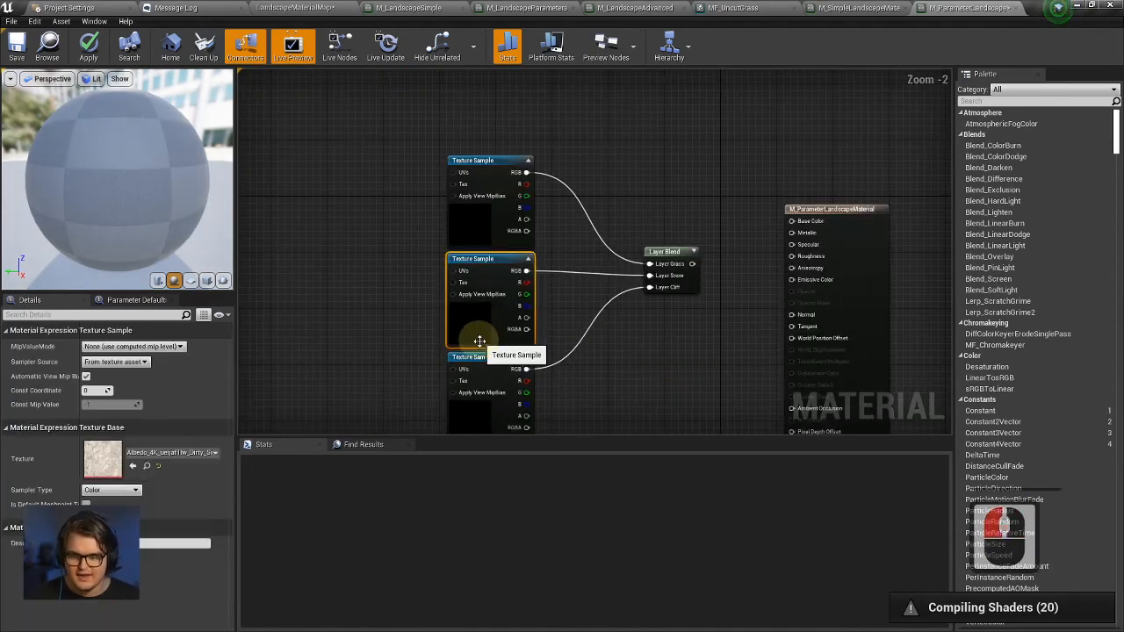
pyautogui.moveTo(565, 283); pyautogui.dragTo(567, 309, button='right')
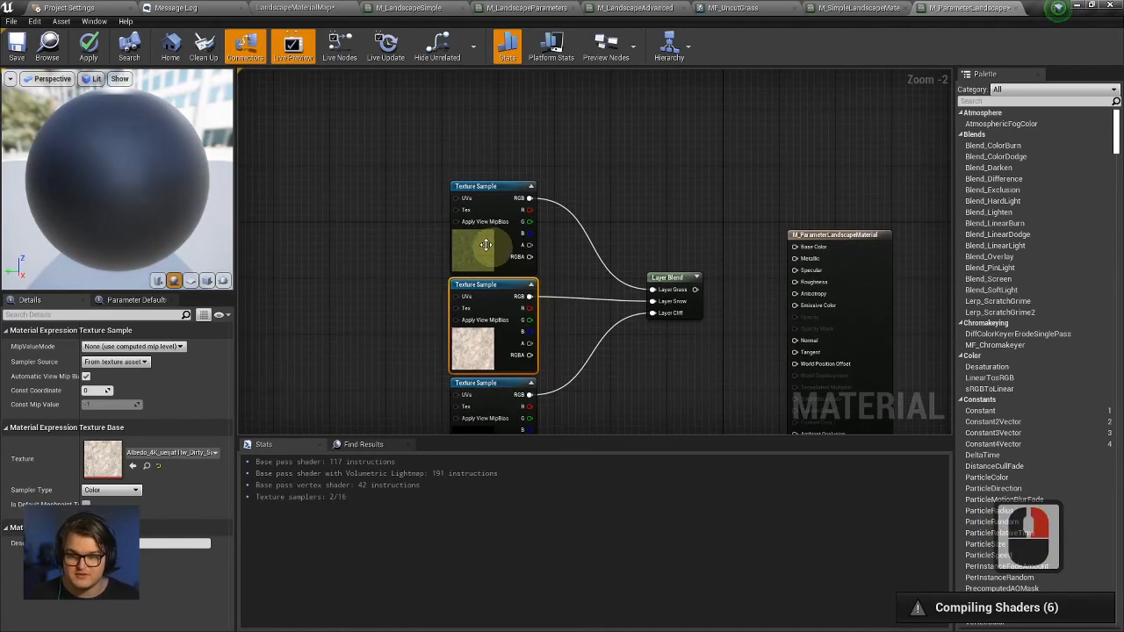
pyautogui.click(490, 220)
pyautogui.click(174, 453)
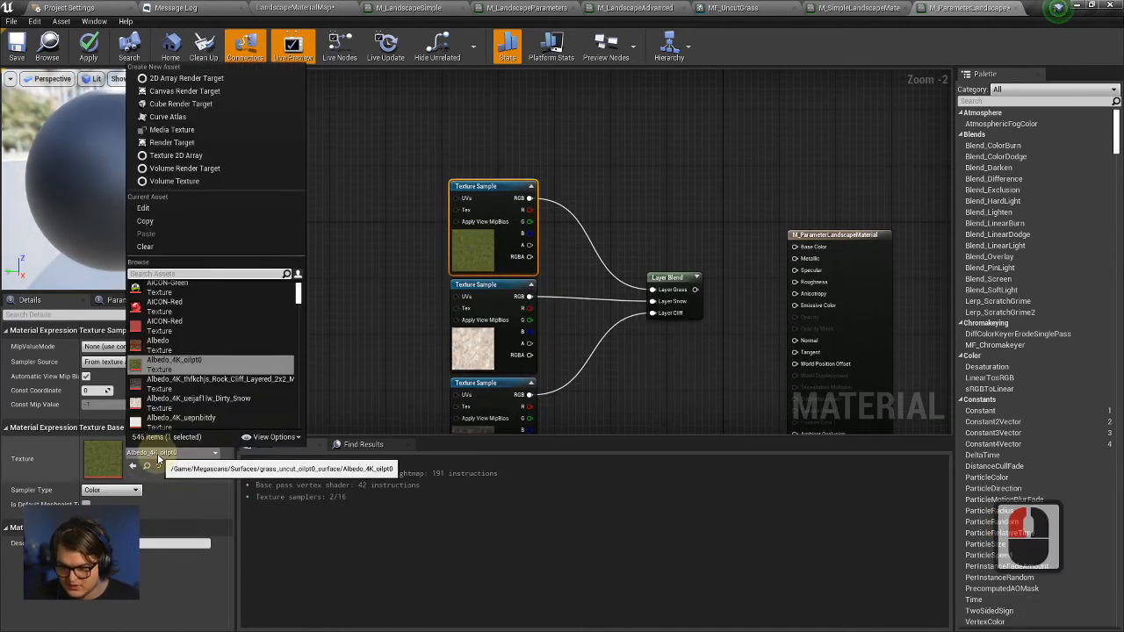
pyautogui.write('grass')
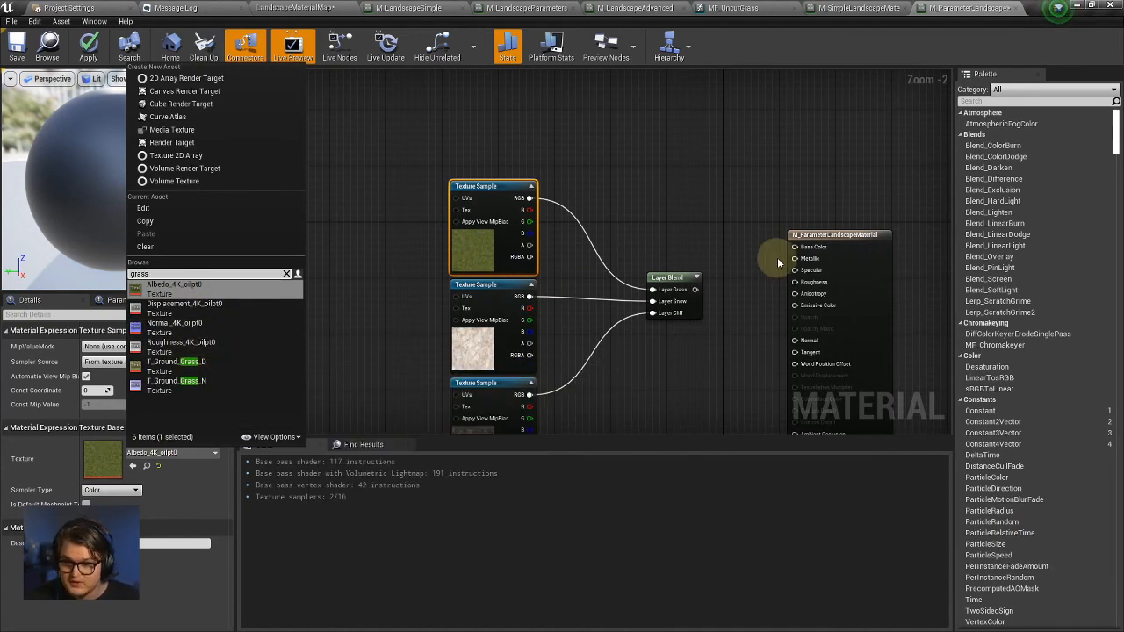
pyautogui.click(749, 229)
# Duplicate the three Texture Samples with their Layer Blend, placing the copies below and moving the original set up clear of them.
pyautogui.moveTo(748, 228); pyautogui.dragTo(720, 264, button='right')
pyautogui.moveTo(718, 198); pyautogui.dragTo(743, 158, button='right')
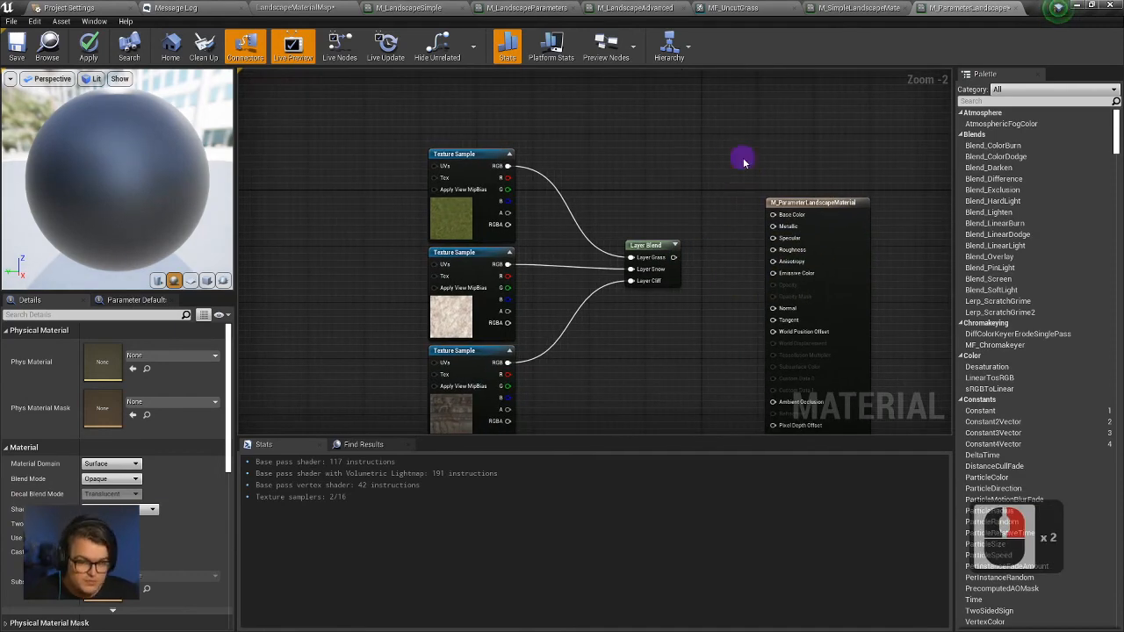
pyautogui.moveTo(743, 158); pyautogui.dragTo(433, 392)
pyautogui.hotkey('ctrl', 'c')
pyautogui.hotkey('ctrl', 'v')
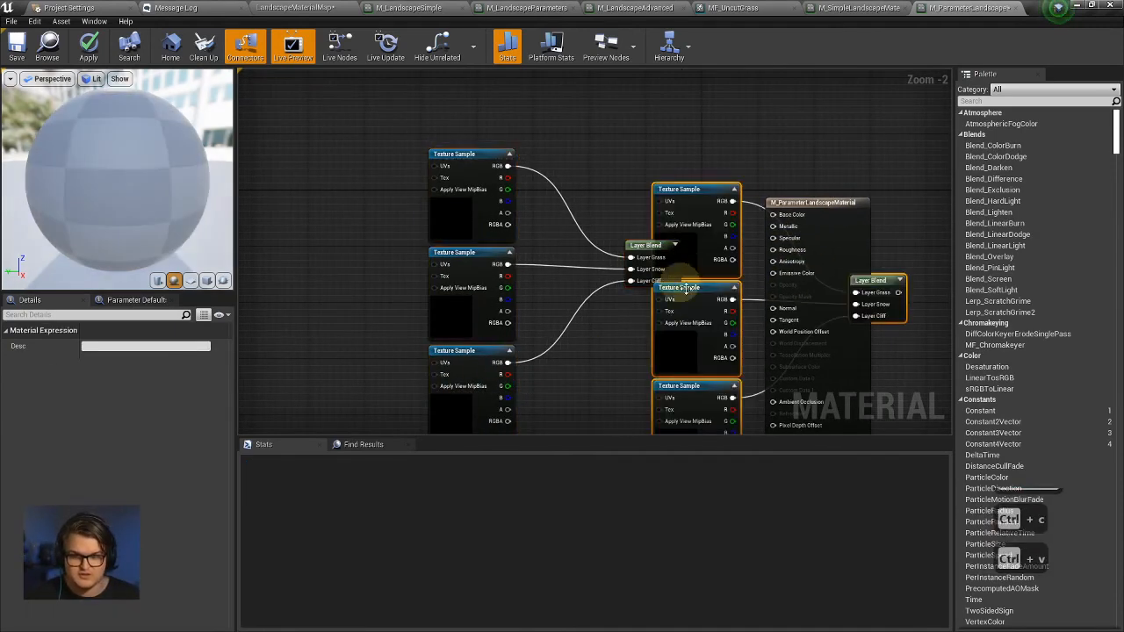
pyautogui.moveTo(598, 283); pyautogui.dragTo(360, 334)
pyautogui.moveTo(507, 342); pyautogui.dragTo(469, 355)
pyautogui.moveTo(475, 353); pyautogui.dragTo(395, 170)
# Connect the upper Layer Blend's output to the Base Color input of the M_ParameterLandscapeMaterial node.
pyautogui.moveTo(608, 307); pyautogui.dragTo(604, 190, button='right')
pyautogui.moveTo(606, 139); pyautogui.dragTo(578, 286, button='right')
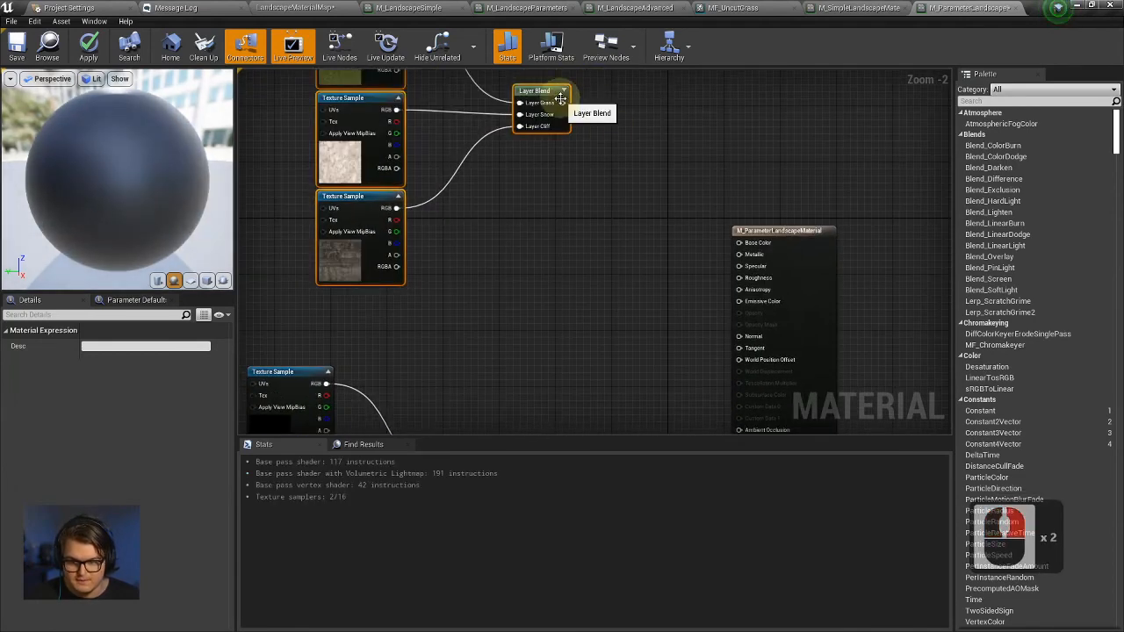
pyautogui.moveTo(562, 102); pyautogui.dragTo(742, 248)
# Try to connect the lower Layer Blend's output to the main material node's Roughness input.
pyautogui.moveTo(657, 321); pyautogui.dragTo(681, 207, button='right')
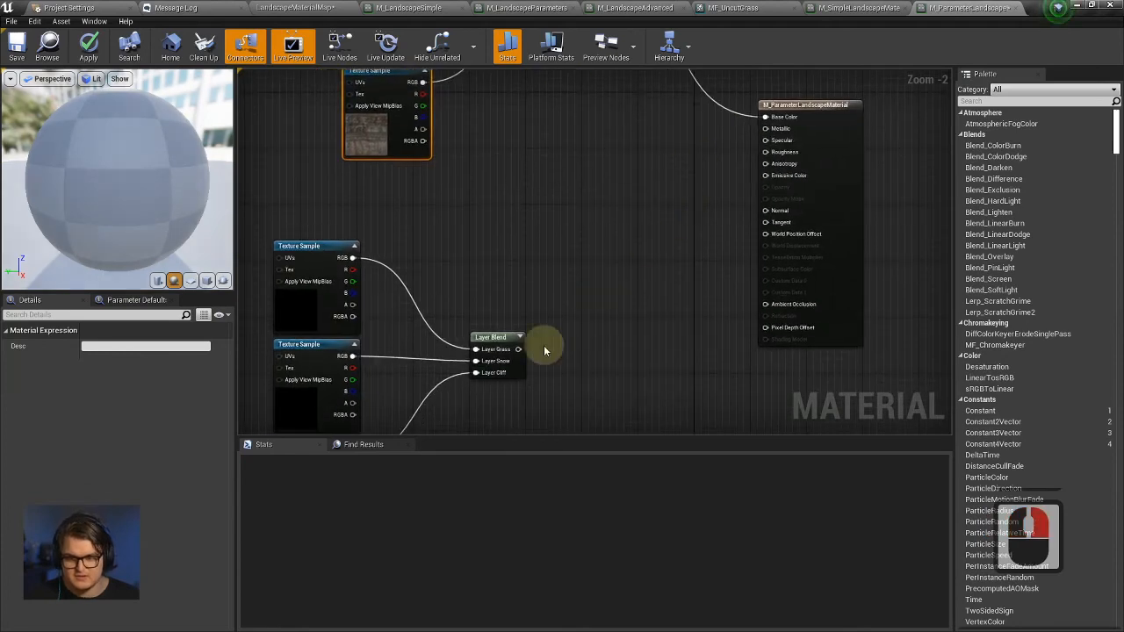
pyautogui.click(309, 391)
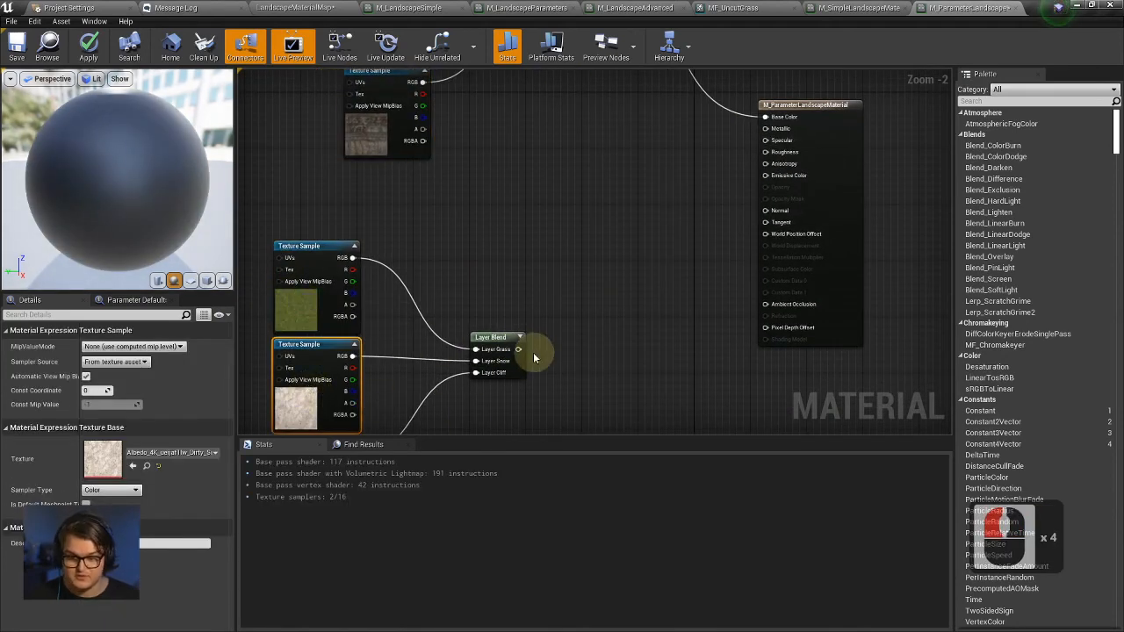
pyautogui.moveTo(519, 351); pyautogui.dragTo(770, 161)
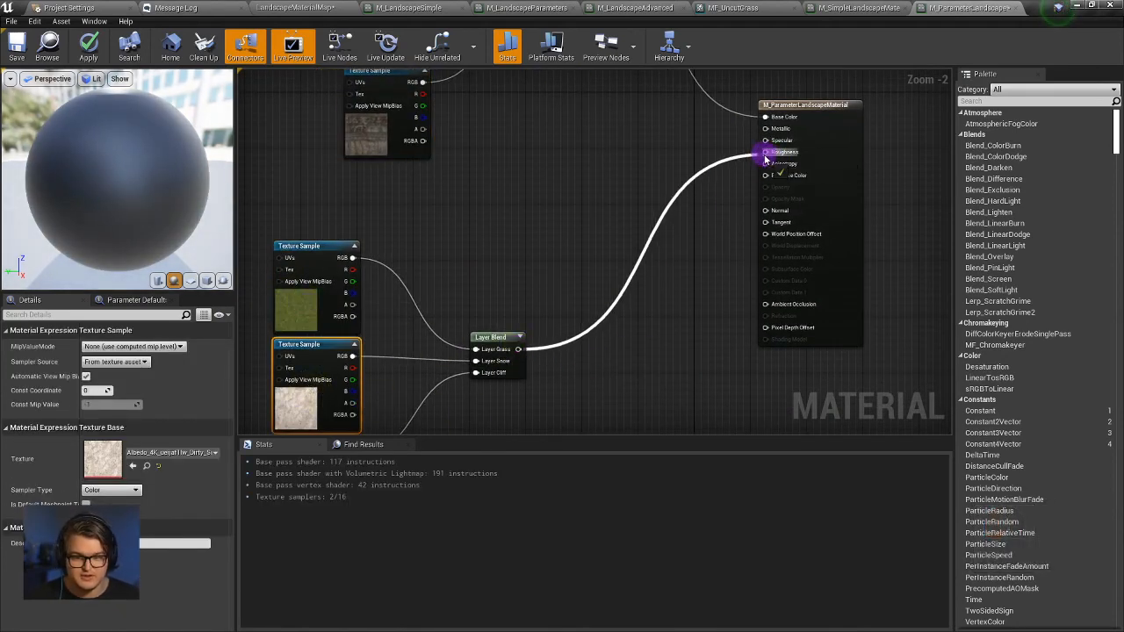
pyautogui.moveTo(552, 336); pyautogui.dragTo(552, 338)
pyautogui.click(555, 279)
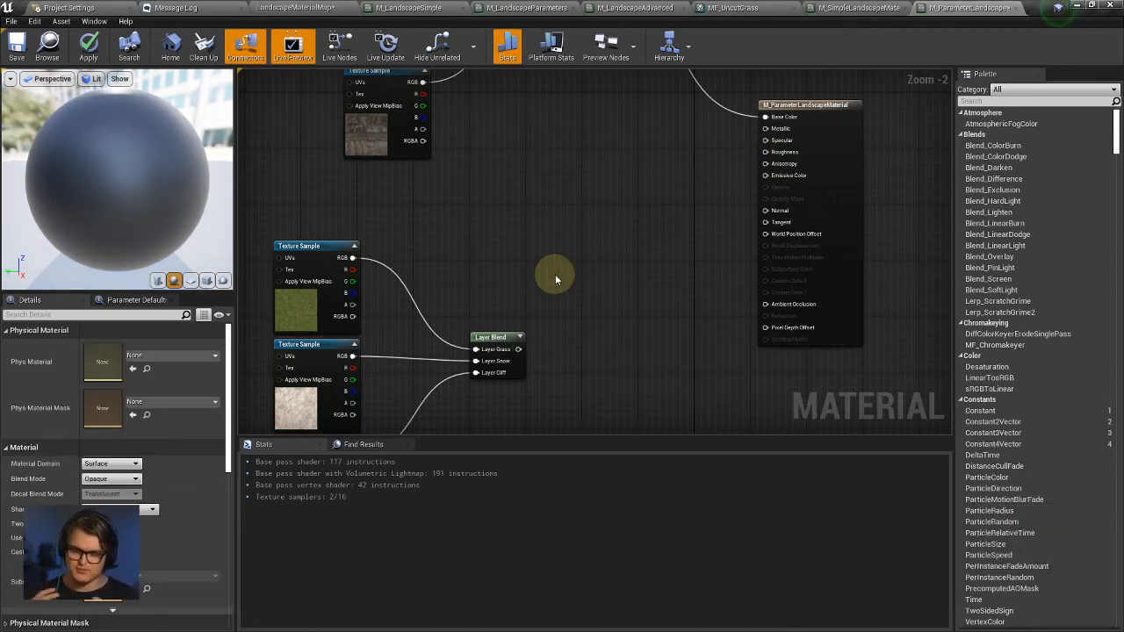
# Examine both Texture Sample and Layer Blend groups, the main material node's inputs and the upper Layer Blend's layers.
pyautogui.scroll(-4, 578, 259)
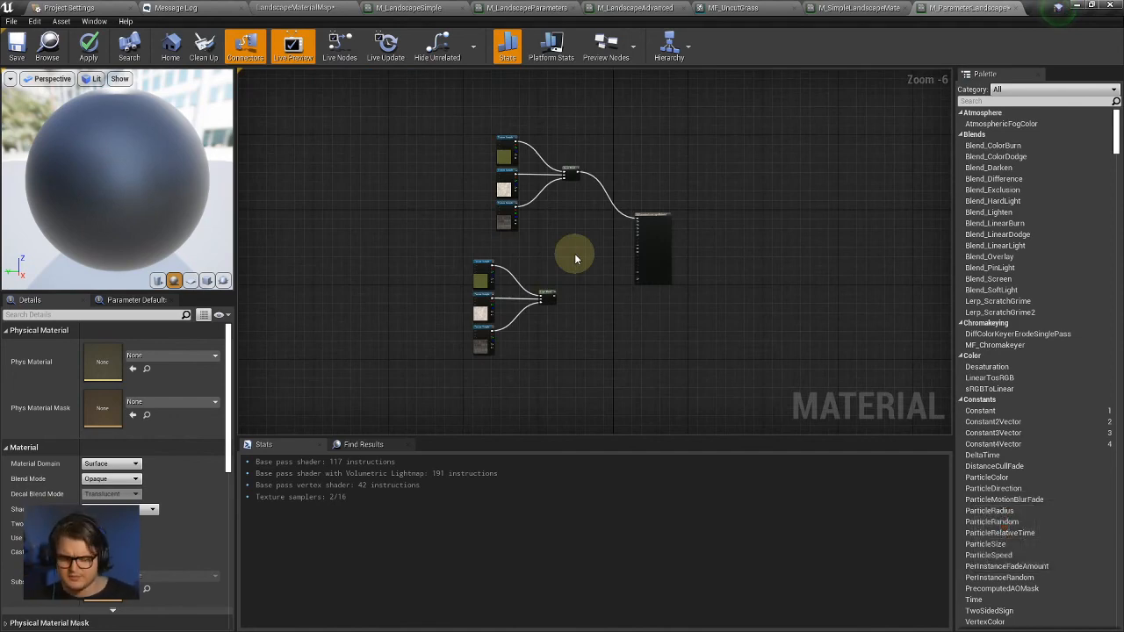
pyautogui.scroll(5, 557, 290)
pyautogui.moveTo(539, 258); pyautogui.dragTo(603, 259, button='right')
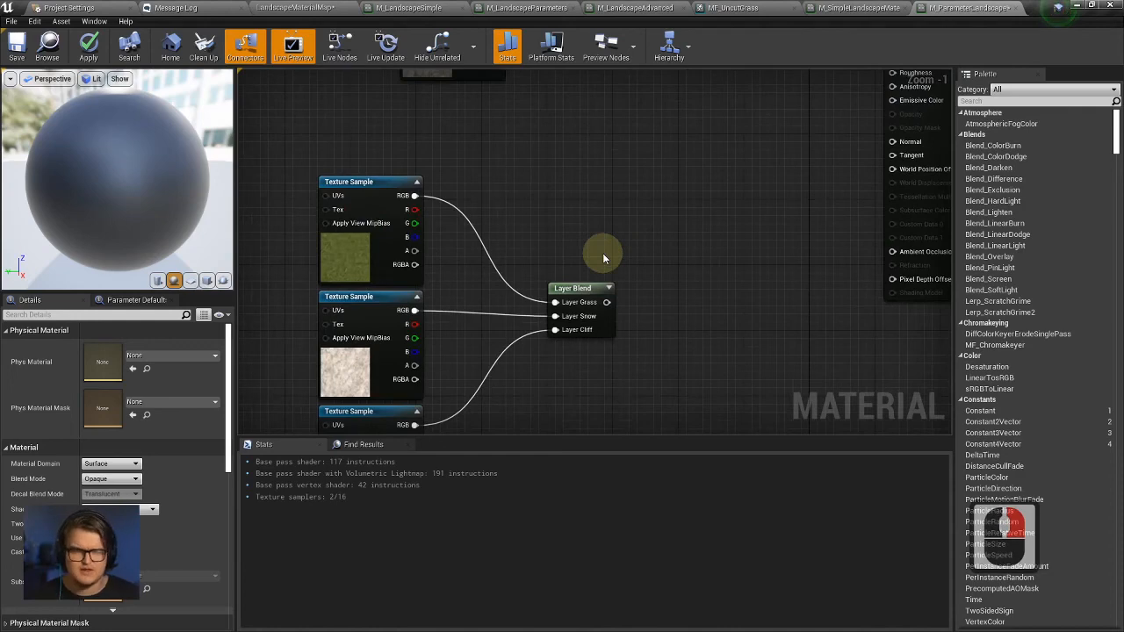
pyautogui.scroll(-3, 632, 268)
pyautogui.moveTo(690, 221); pyautogui.dragTo(437, 382)
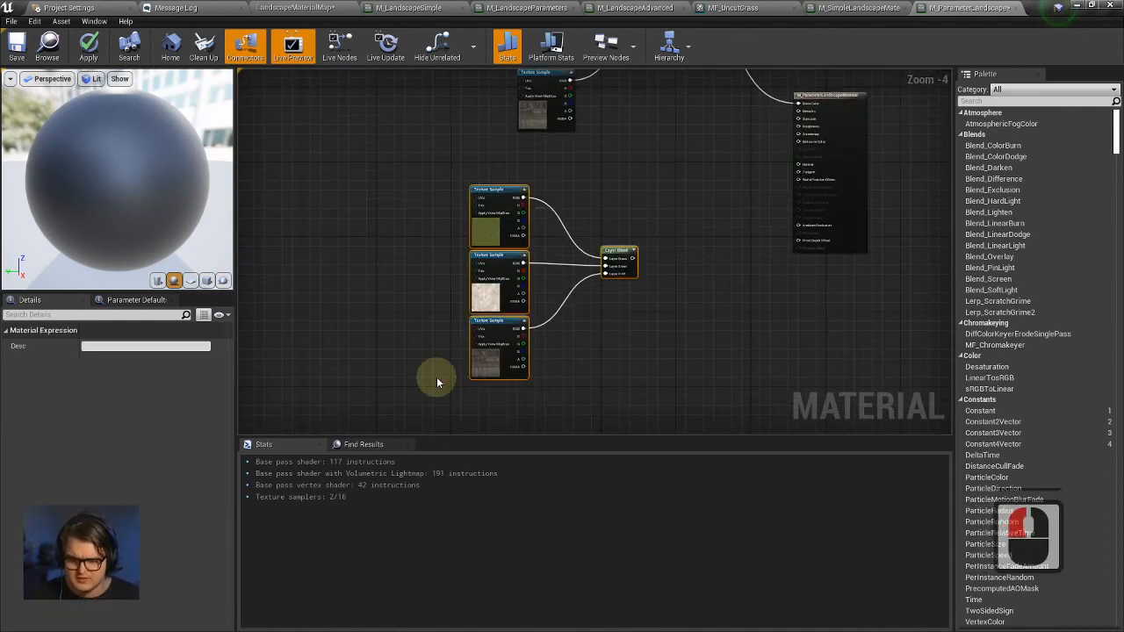
pyautogui.moveTo(641, 258); pyautogui.dragTo(643, 263, button='right')
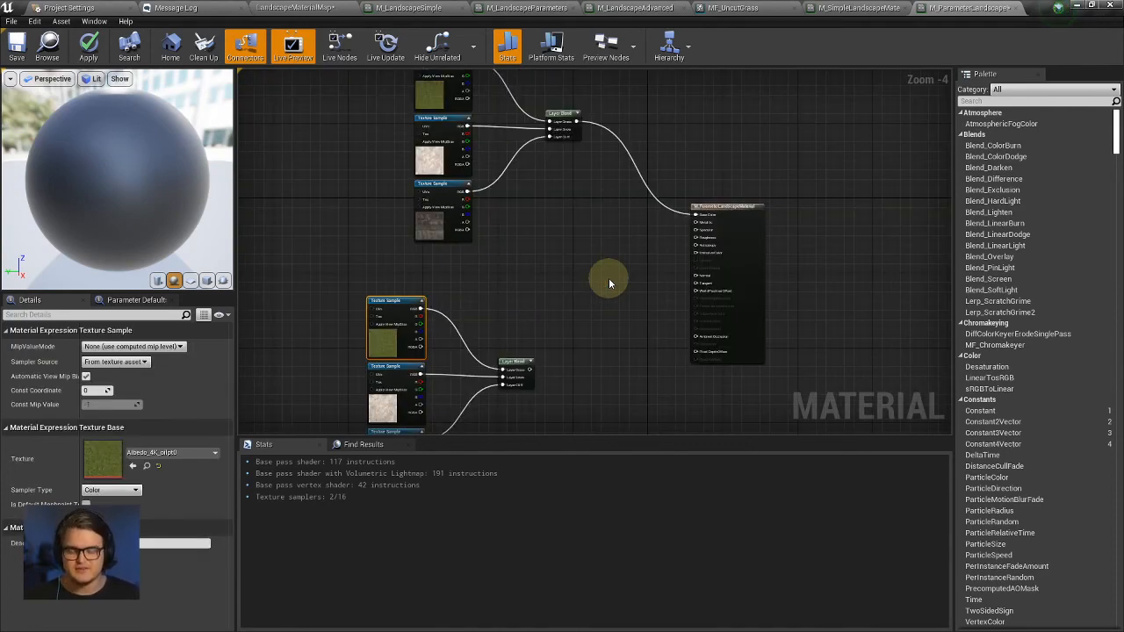
pyautogui.scroll(4, 632, 228)
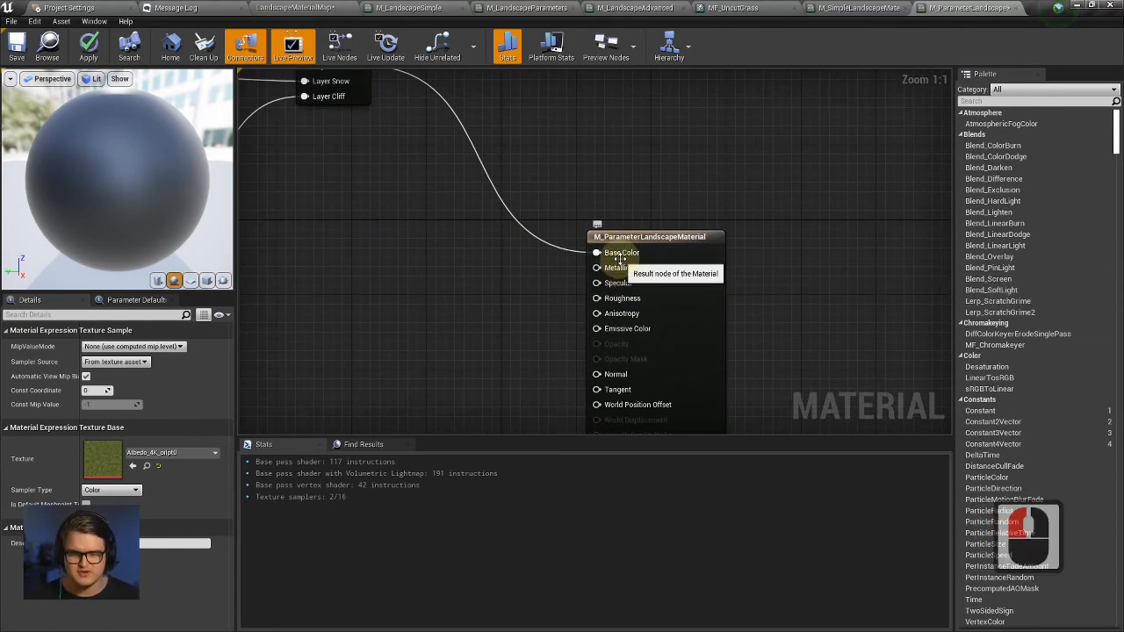
pyautogui.click(651, 315)
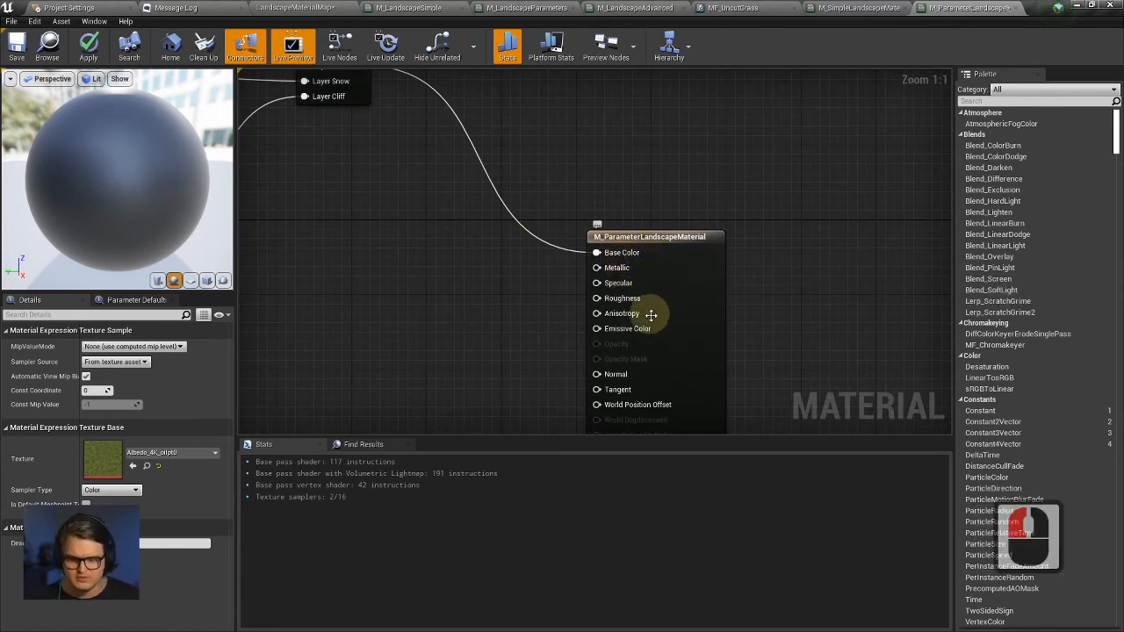
pyautogui.moveTo(466, 313); pyautogui.dragTo(633, 360, button='right')
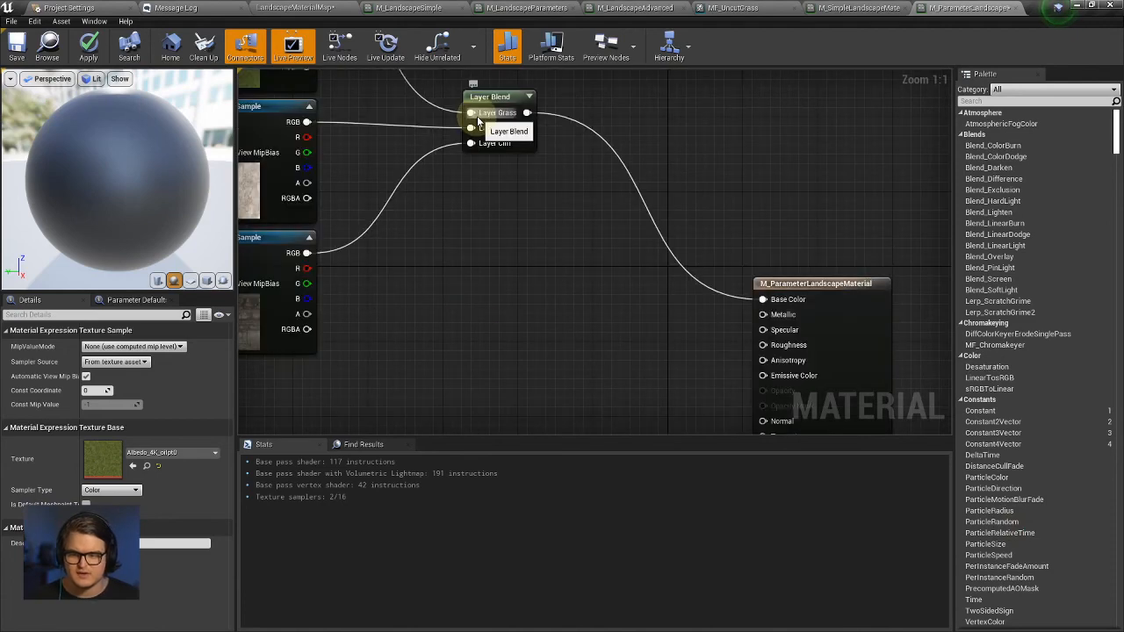
pyautogui.moveTo(519, 227); pyautogui.dragTo(530, 202, button='right')
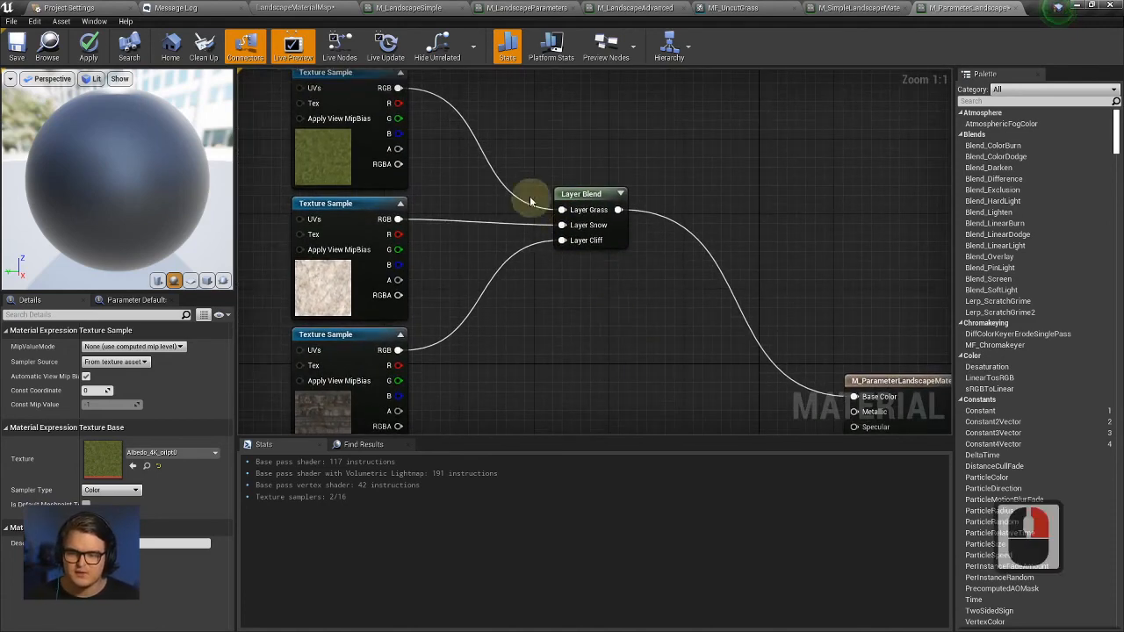
pyautogui.click(585, 191)
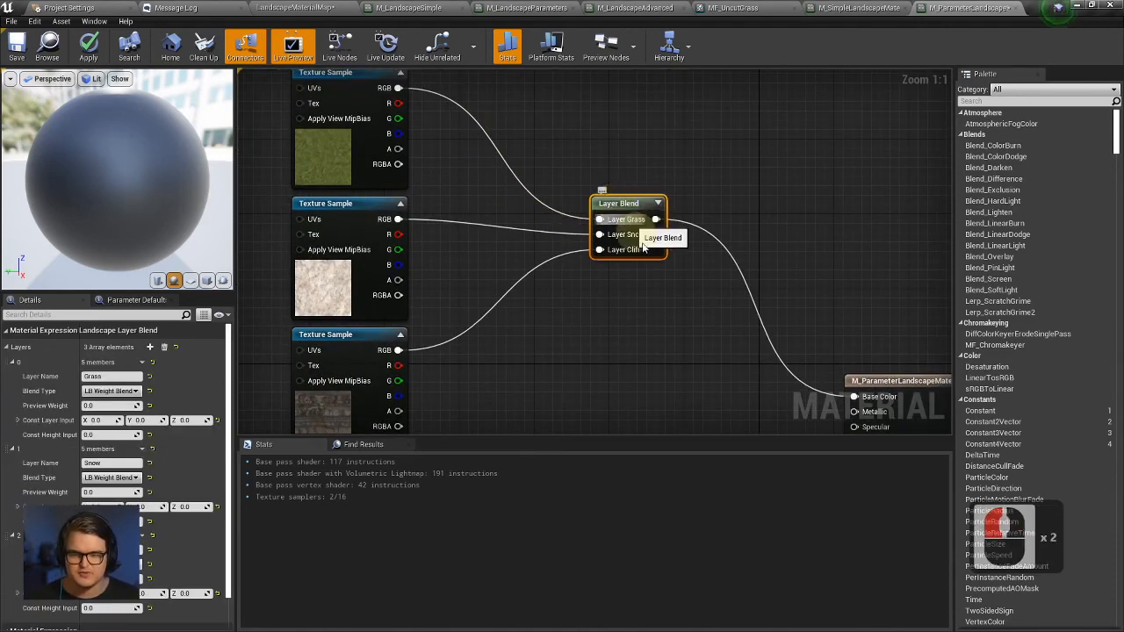
# Add a MakeMaterialAttributes node to the graph in the empty area before the main material node.
pyautogui.moveTo(581, 358); pyautogui.dragTo(638, 207, button='right')
pyautogui.scroll(-1, 689, 310)
pyautogui.moveTo(606, 295); pyautogui.dragTo(620, 297, button='right')
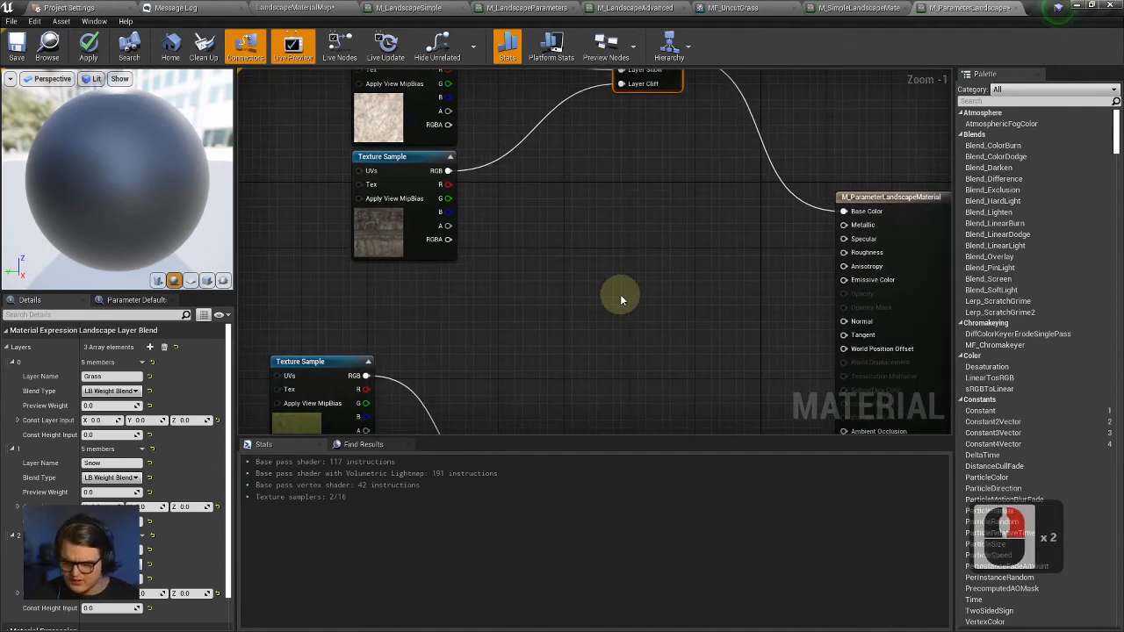
pyautogui.press('m')
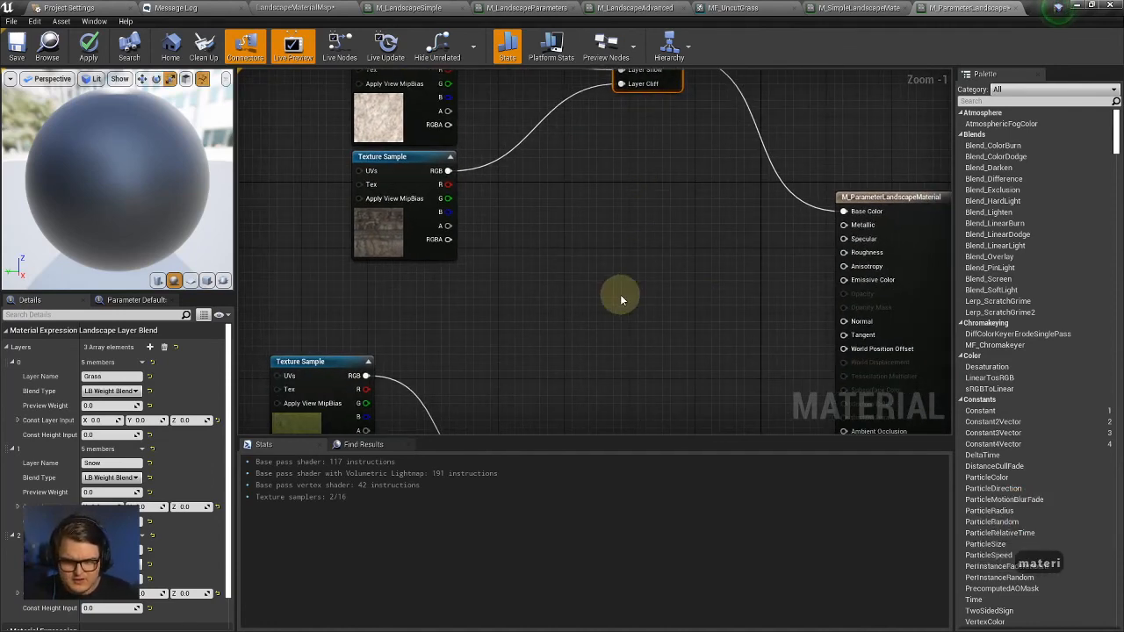
pyautogui.rightClick(621, 299)
pyautogui.write('materia')
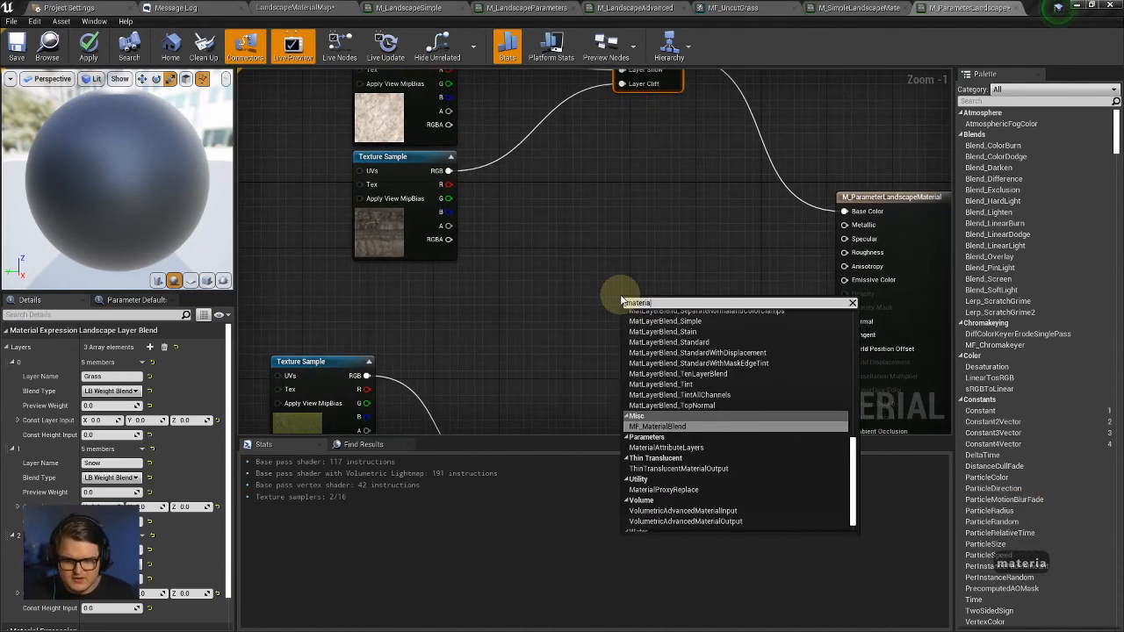
pyautogui.write('l')
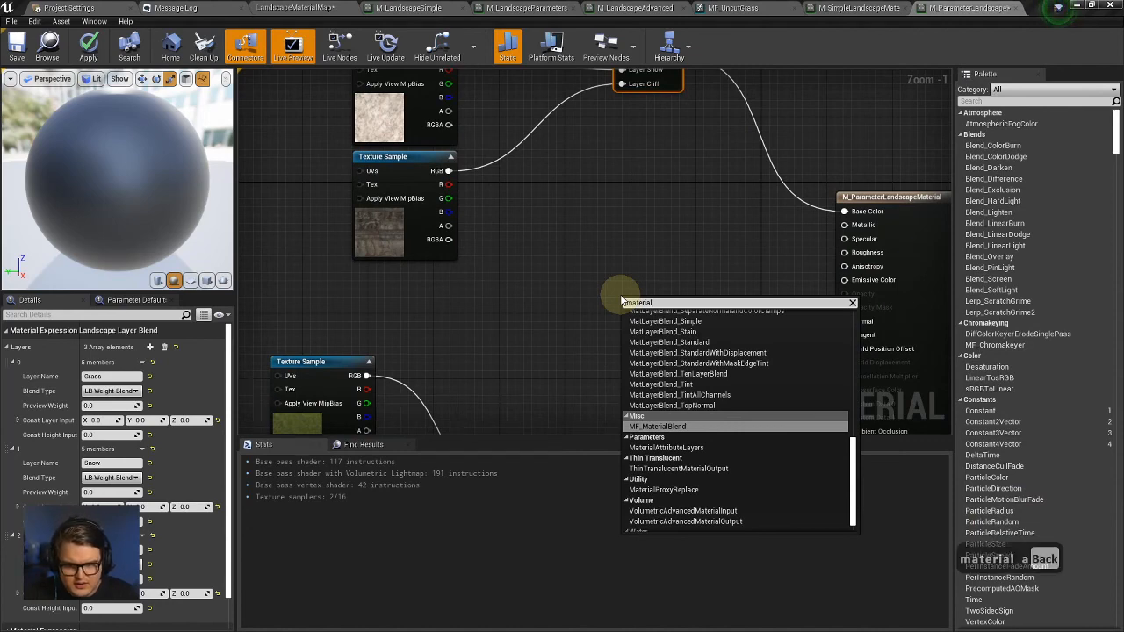
pyautogui.write('attri')
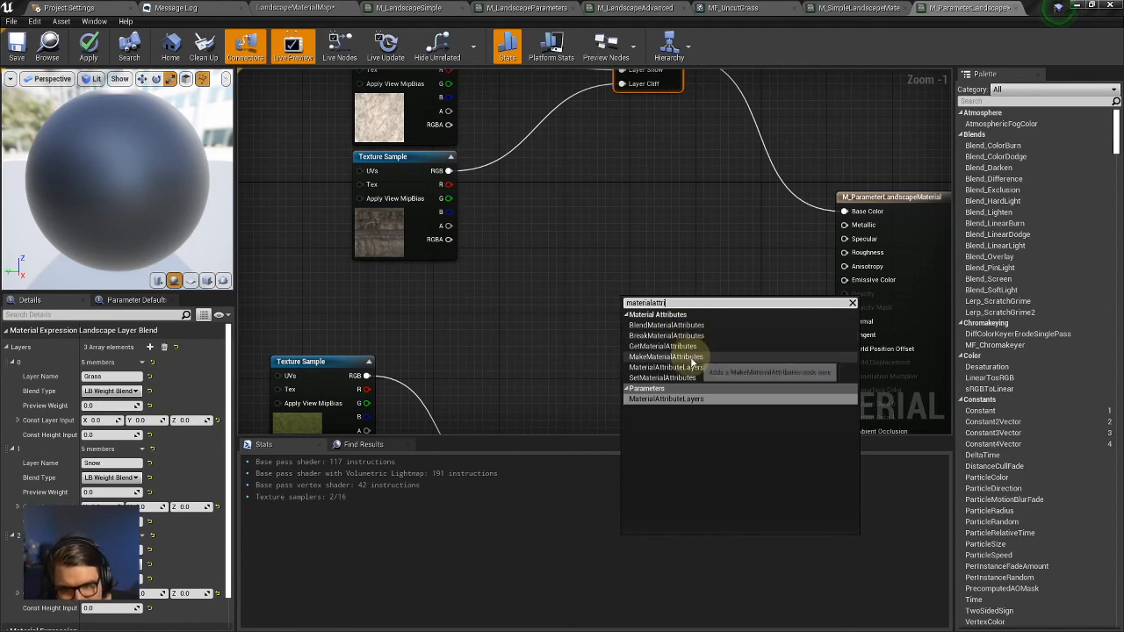
pyautogui.click(687, 358)
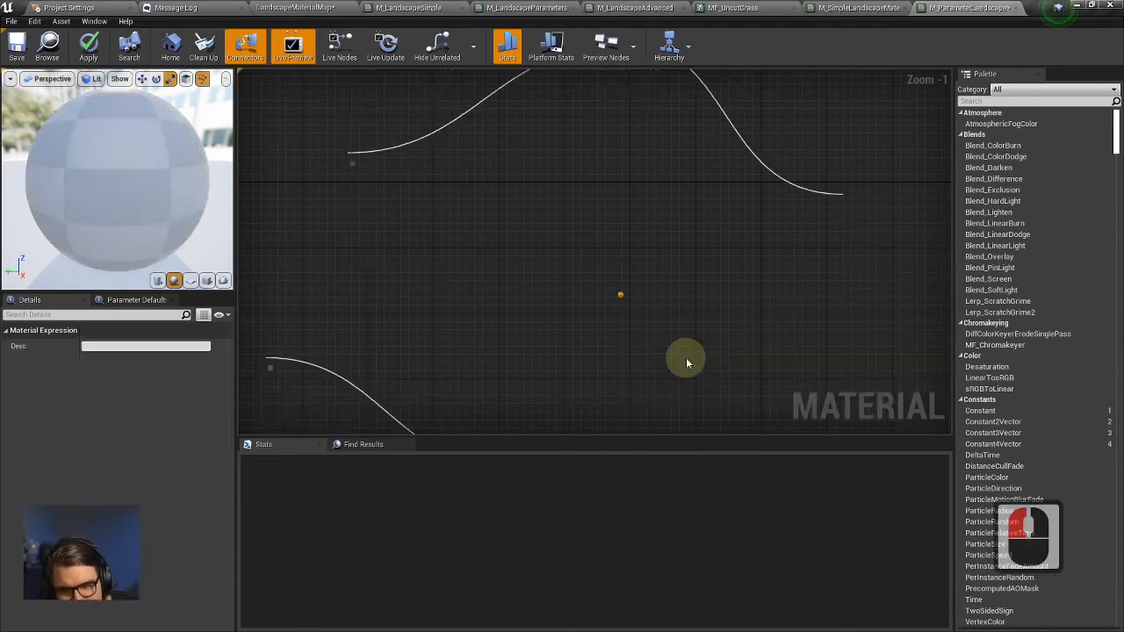
# Place the MakeMaterialAttributes node right beside the main material node to compare their inputs.
pyautogui.moveTo(689, 305); pyautogui.dragTo(583, 165)
pyautogui.moveTo(698, 183); pyautogui.dragTo(743, 310, button='right')
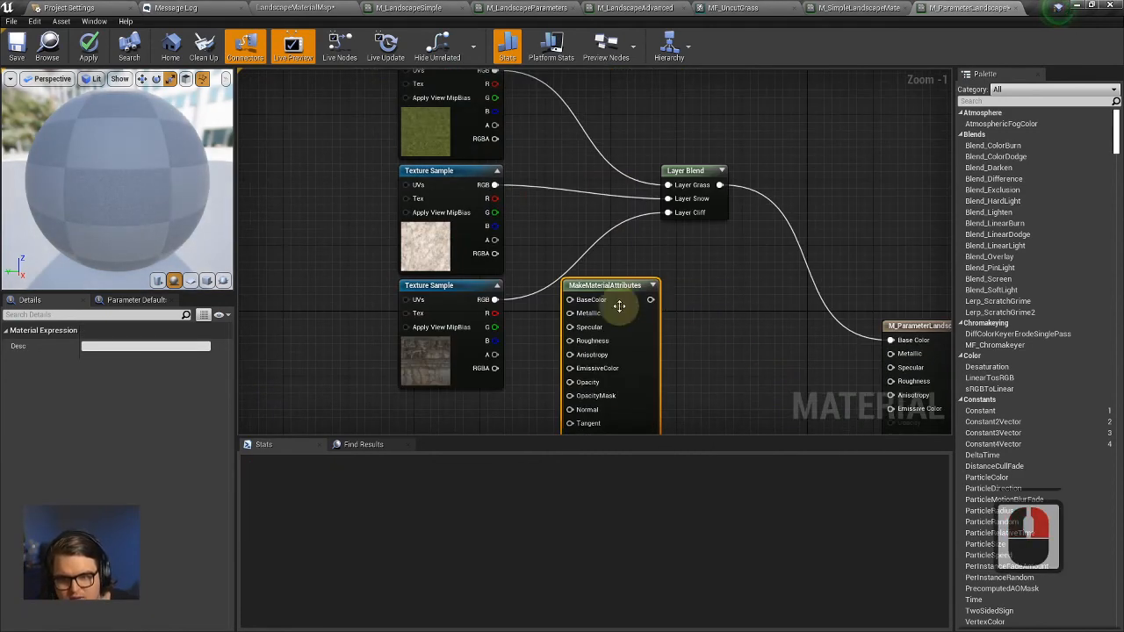
pyautogui.moveTo(627, 306); pyautogui.dragTo(774, 296)
pyautogui.moveTo(838, 296); pyautogui.dragTo(717, 168, button='right')
pyautogui.moveTo(686, 186); pyautogui.dragTo(751, 235)
pyautogui.moveTo(824, 166); pyautogui.dragTo(726, 111, button='right')
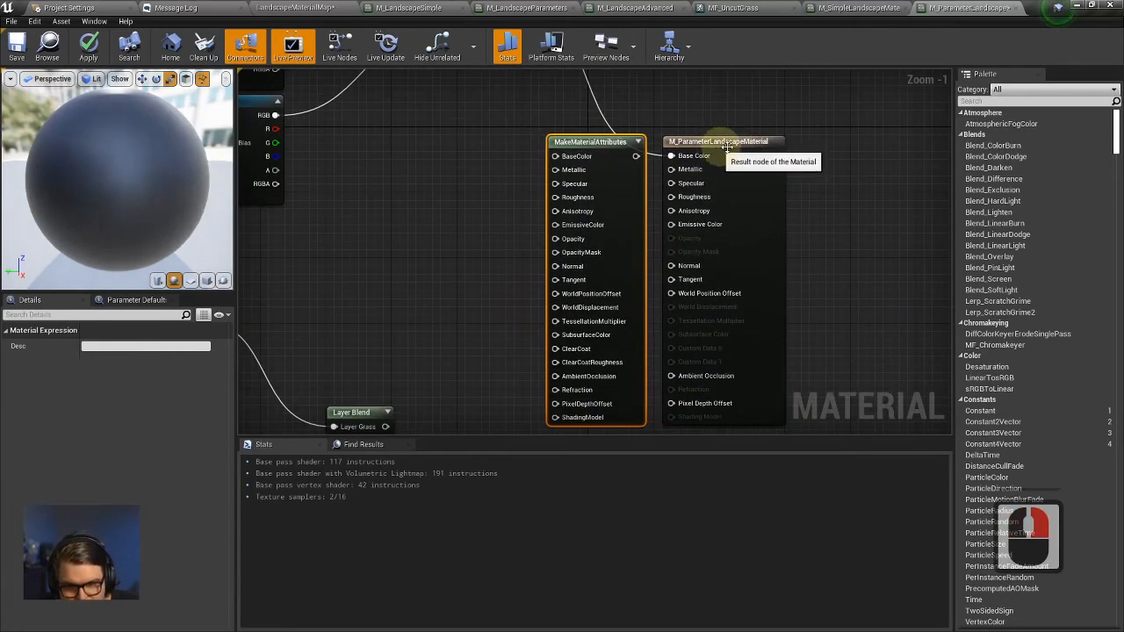
pyautogui.click(725, 144)
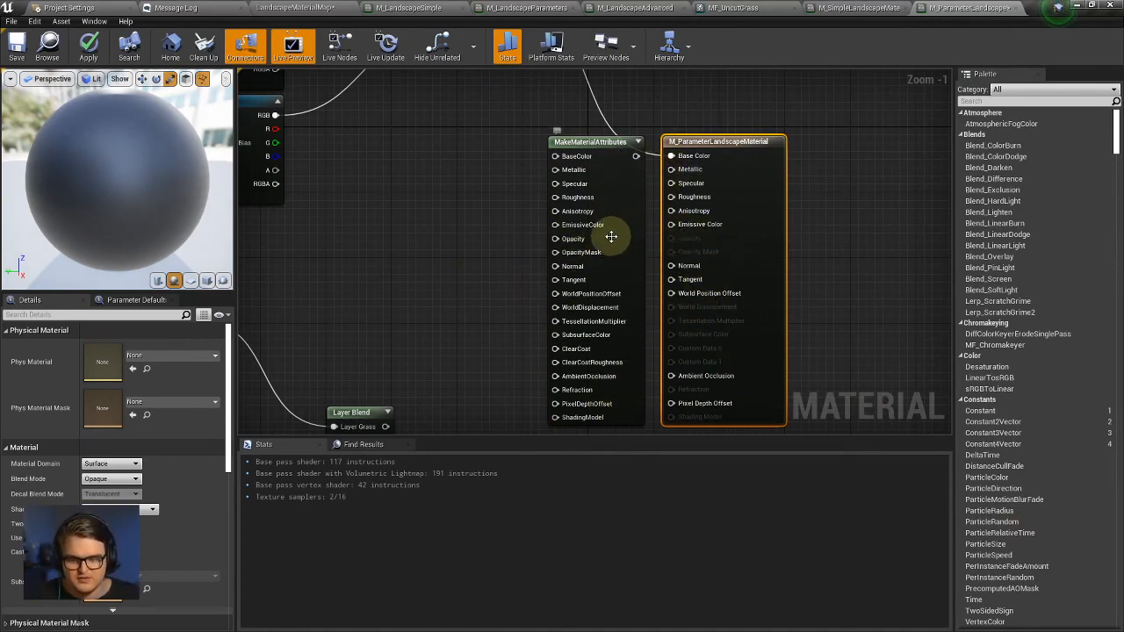
# Move the MakeMaterialAttributes node next to the grass Texture Sample, with both set well above the snow and cliff samples.
pyautogui.moveTo(594, 142); pyautogui.dragTo(528, 118)
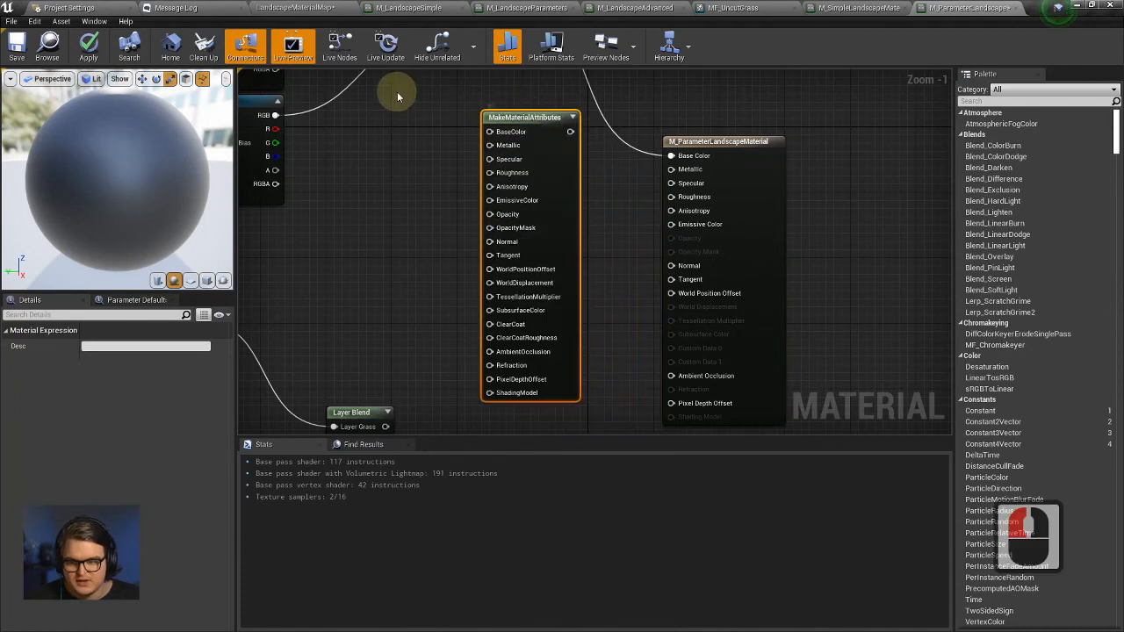
pyautogui.moveTo(398, 94); pyautogui.dragTo(445, 141, button='right')
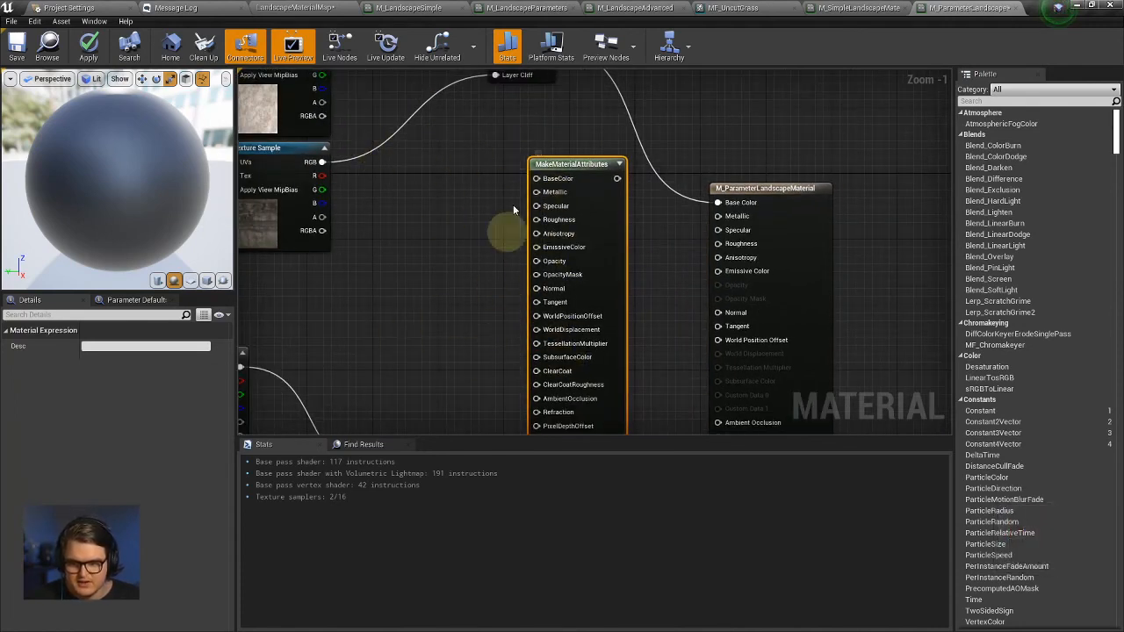
pyautogui.moveTo(622, 183); pyautogui.dragTo(567, 169)
pyautogui.click(519, 126)
pyautogui.moveTo(516, 114); pyautogui.dragTo(638, 254, button='right')
pyautogui.click(622, 237)
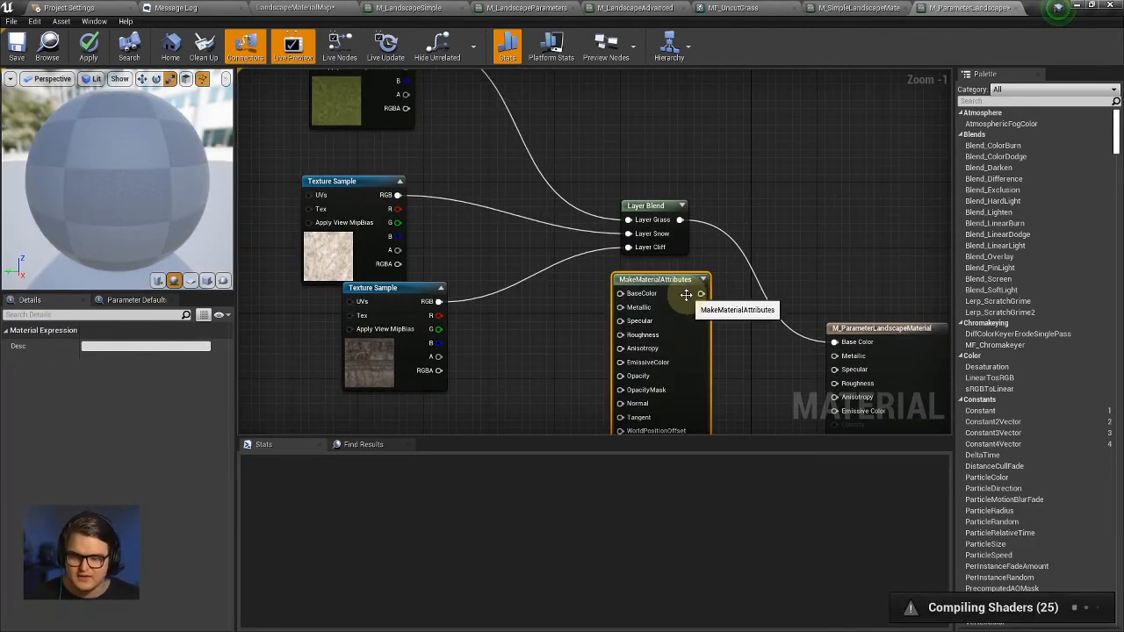
pyautogui.moveTo(685, 292); pyautogui.dragTo(603, 171)
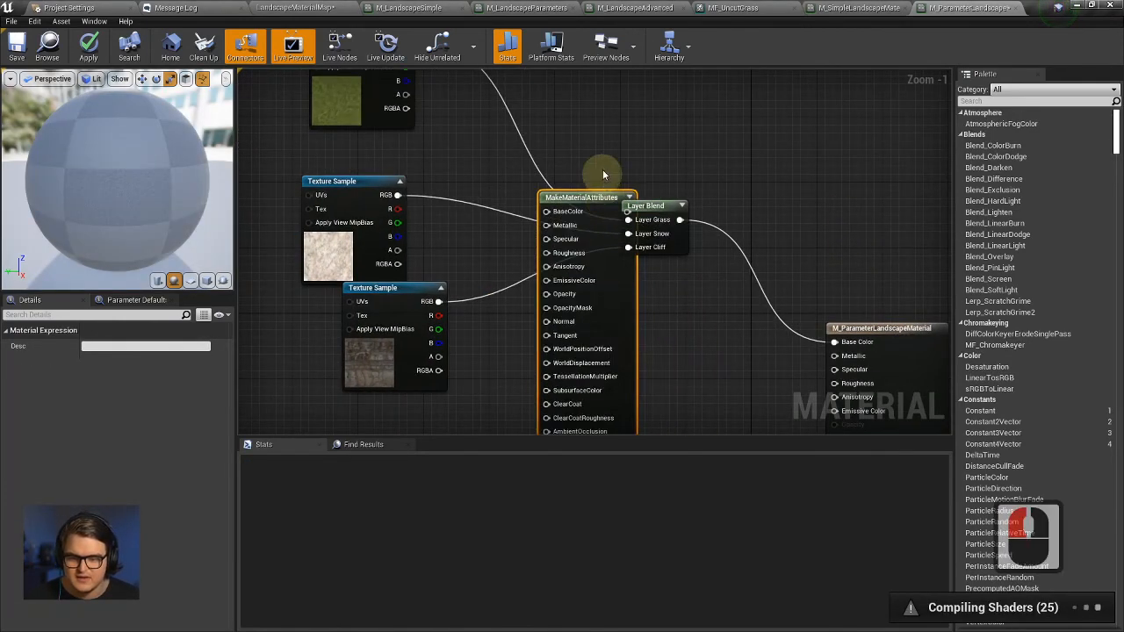
pyautogui.scroll(-4, 602, 173)
pyautogui.moveTo(533, 247); pyautogui.dragTo(489, 150)
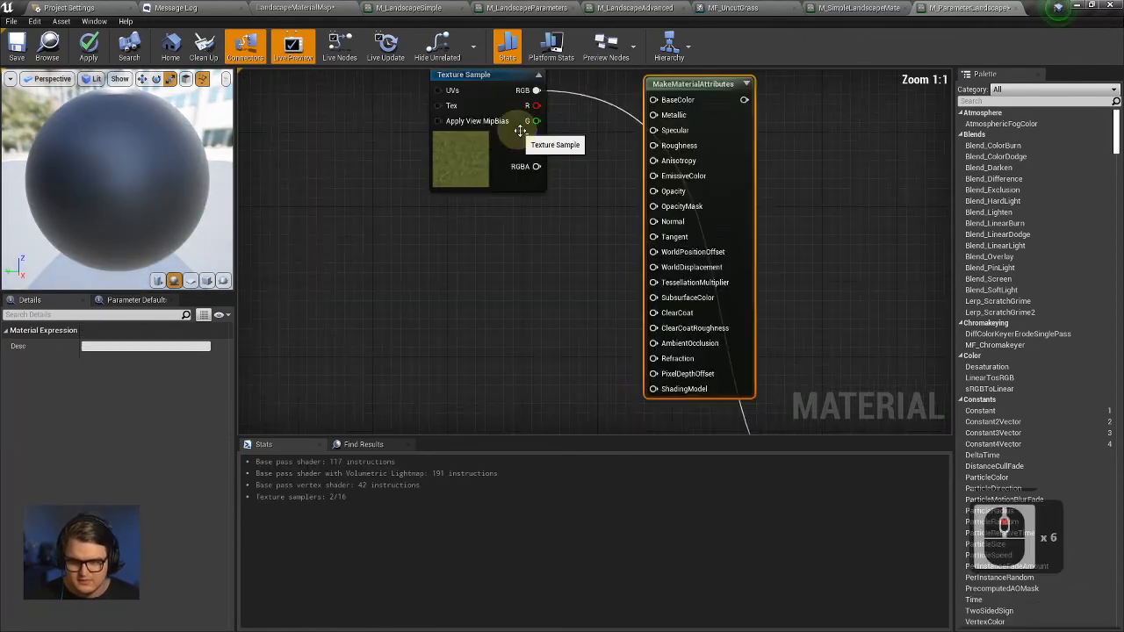
pyautogui.moveTo(527, 137); pyautogui.dragTo(563, 232, button='right')
pyautogui.scroll(-4, 753, 244)
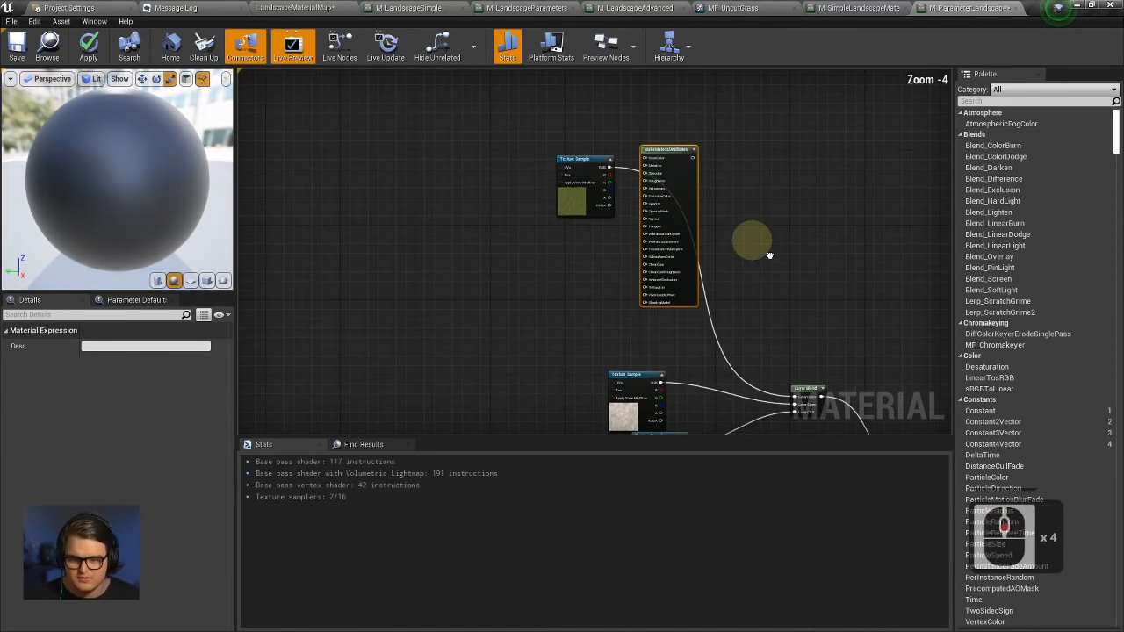
# Make two copies of the grass Texture Sample and place them in a column beneath it, beside the MakeMaterialAttributes node.
pyautogui.moveTo(571, 162); pyautogui.dragTo(558, 127)
pyautogui.moveTo(715, 150); pyautogui.dragTo(711, 216, button='right')
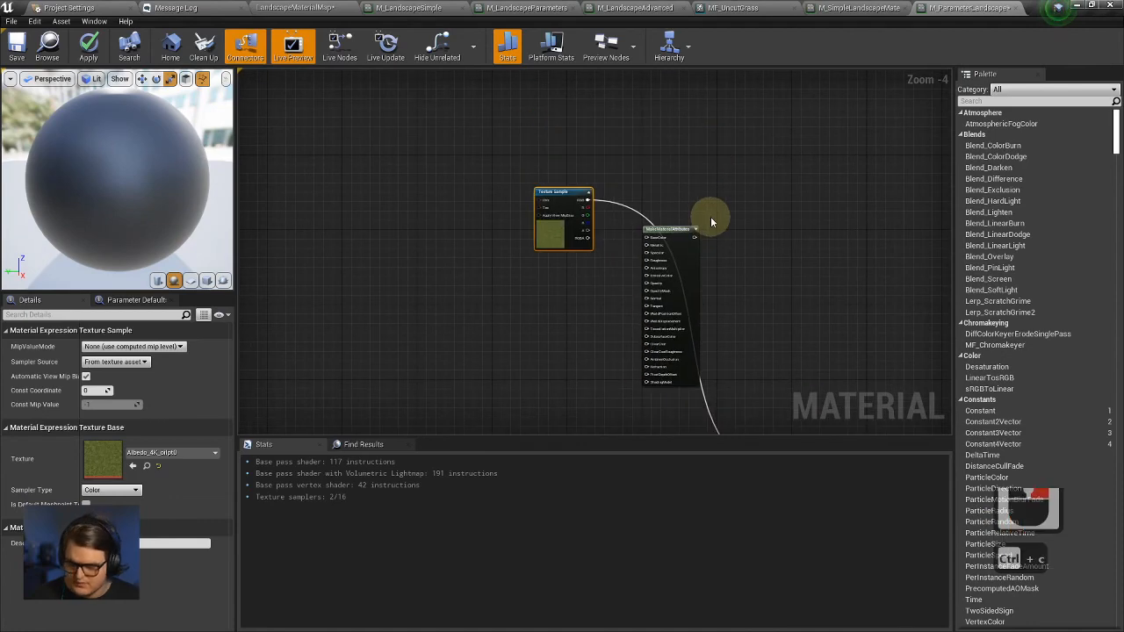
pyautogui.hotkey('ctrl', 'c')
pyautogui.hotkey('ctrl', 'v')
pyautogui.moveTo(754, 231); pyautogui.dragTo(539, 325)
pyautogui.hotkey('ctrl', 'v')
pyautogui.scroll(4, 614, 253)
pyautogui.moveTo(615, 251); pyautogui.dragTo(640, 238, button='right')
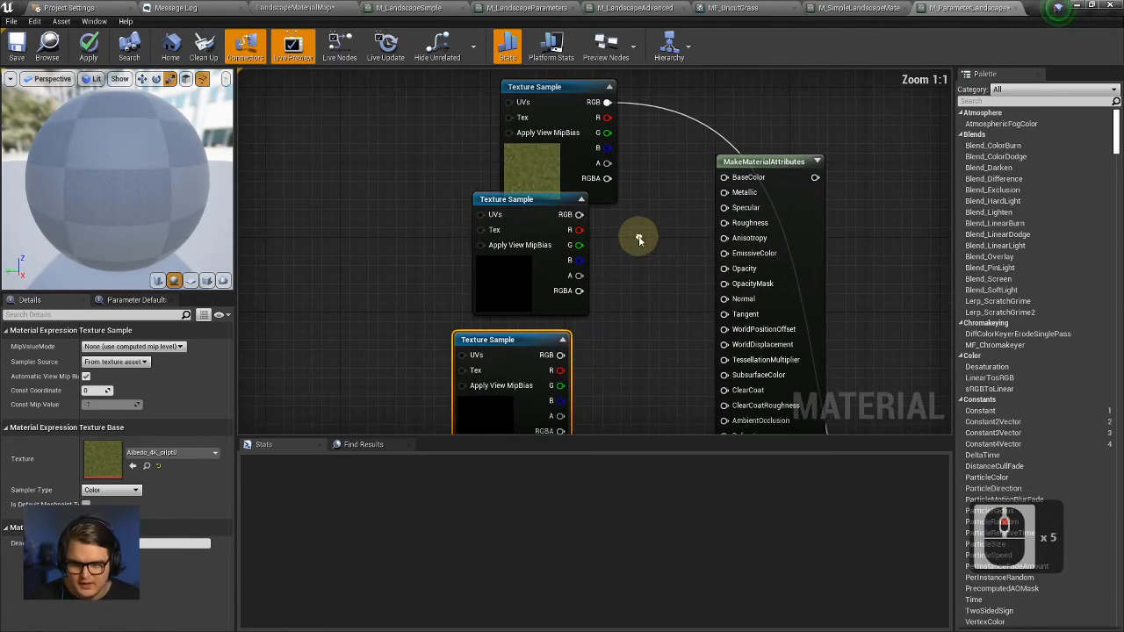
# Assign the Roughness_4K_oilpt0 grass texture to the middle Texture Sample.
pyautogui.click(502, 280)
pyautogui.click(162, 453)
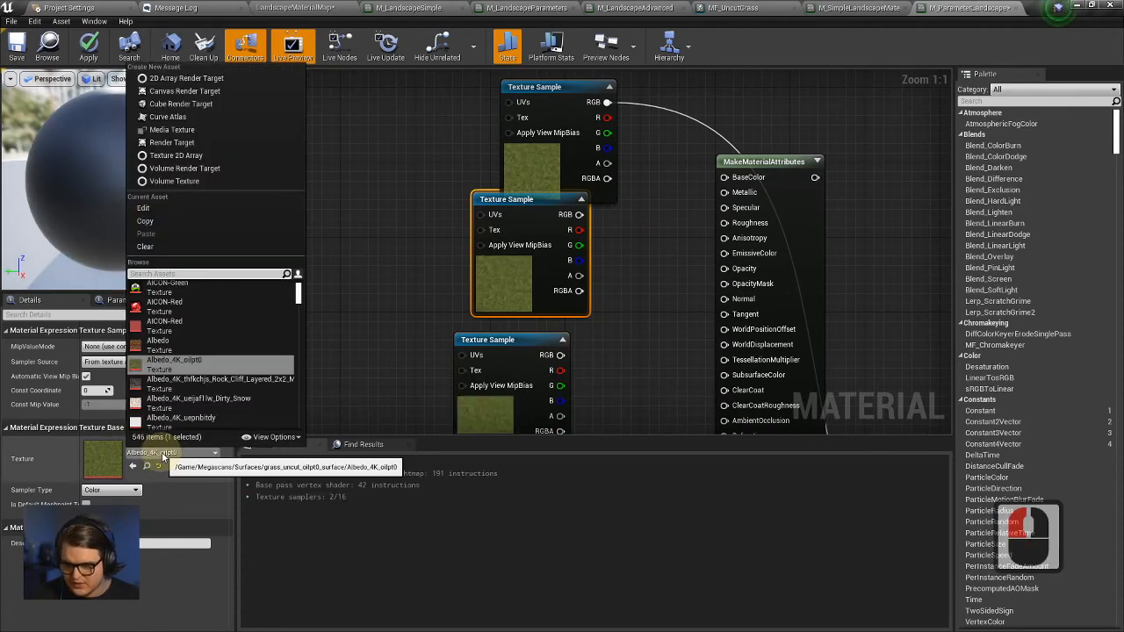
pyautogui.write('grass')
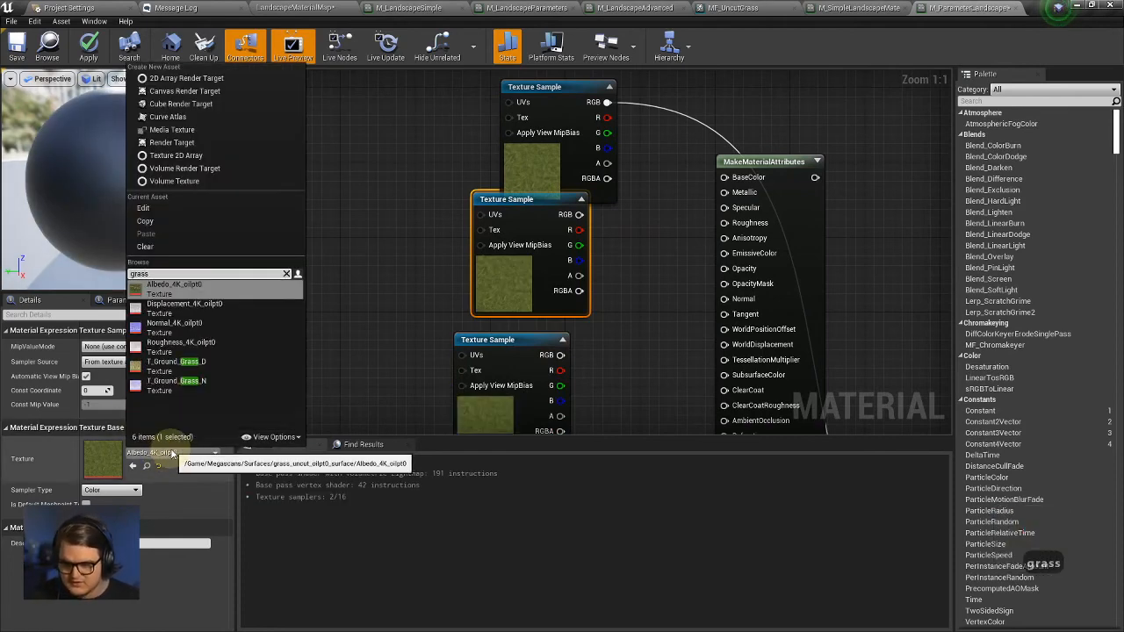
pyautogui.click(214, 344)
# Assign the Normal_4K_oilpt0 grass texture to the lowest of the three grass Texture Samples.
pyautogui.click(479, 362)
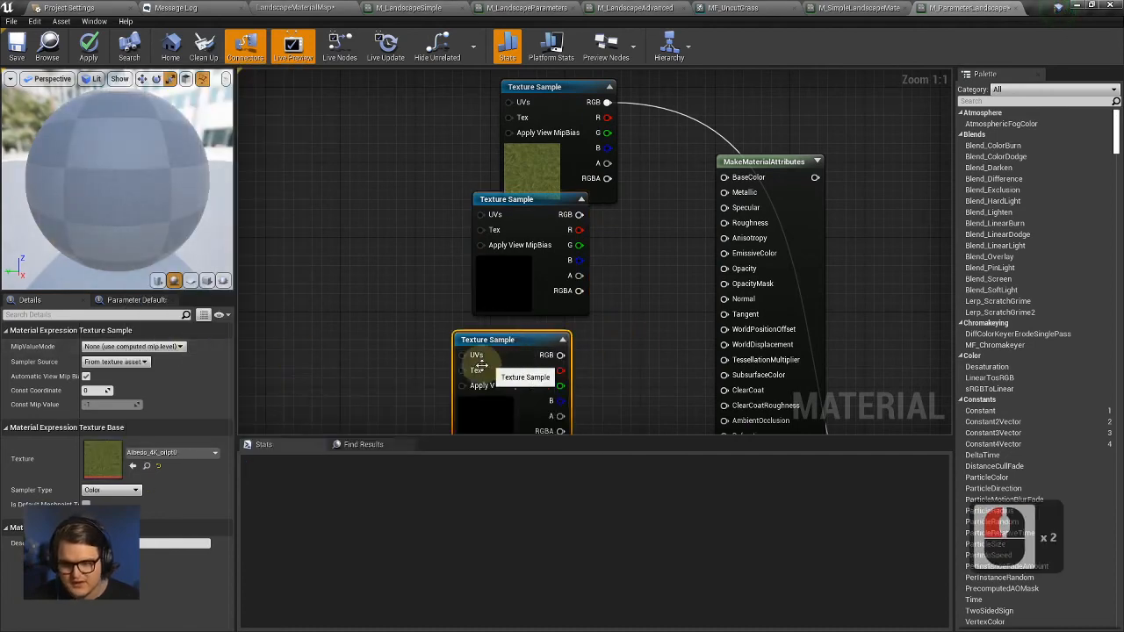
pyautogui.click(176, 452)
pyautogui.write('gra')
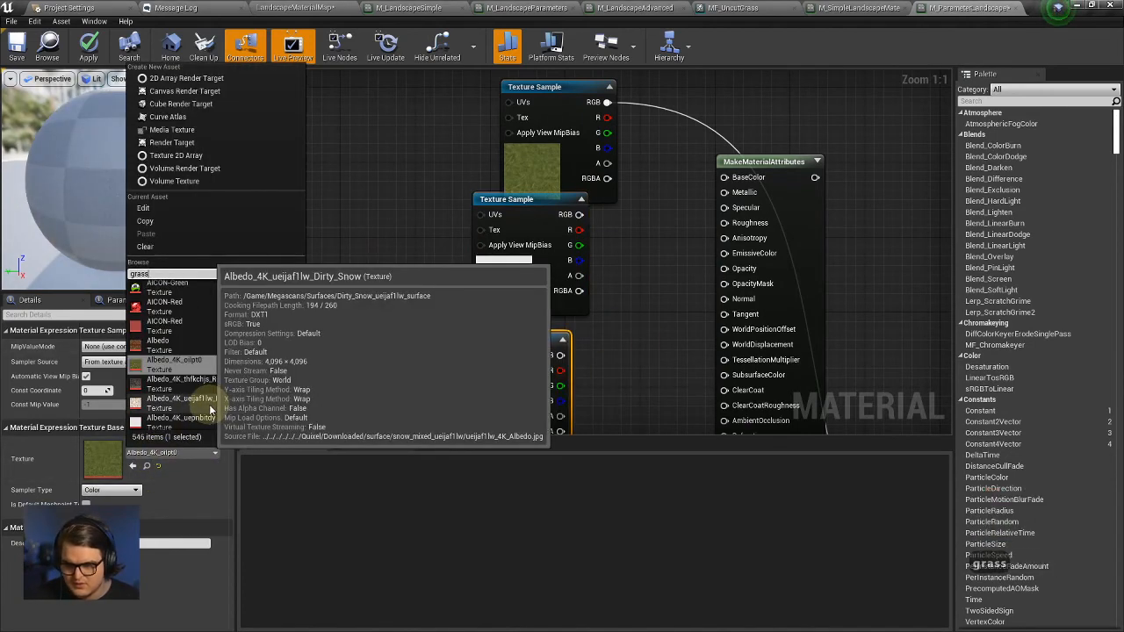
pyautogui.write('ss')
pyautogui.click(224, 331)
# Connect the roughness sample's RGB to Roughness and the normal sample's RGB to Normal on the MakeMaterialAttributes node.
pyautogui.moveTo(698, 297); pyautogui.dragTo(600, 278, button='right')
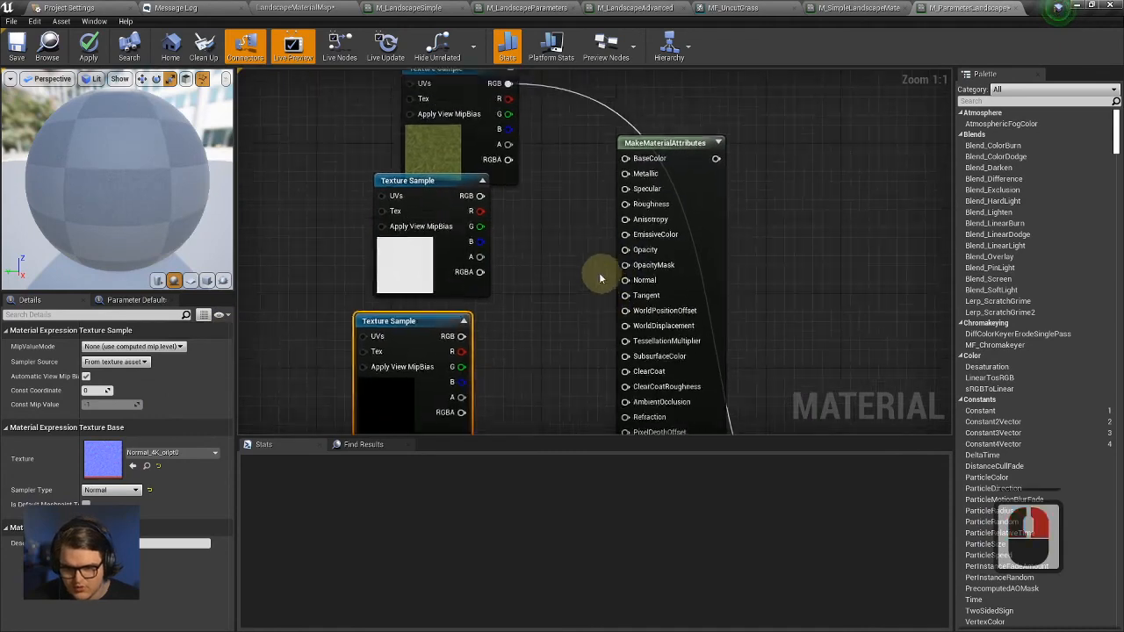
pyautogui.moveTo(481, 195); pyautogui.dragTo(625, 204)
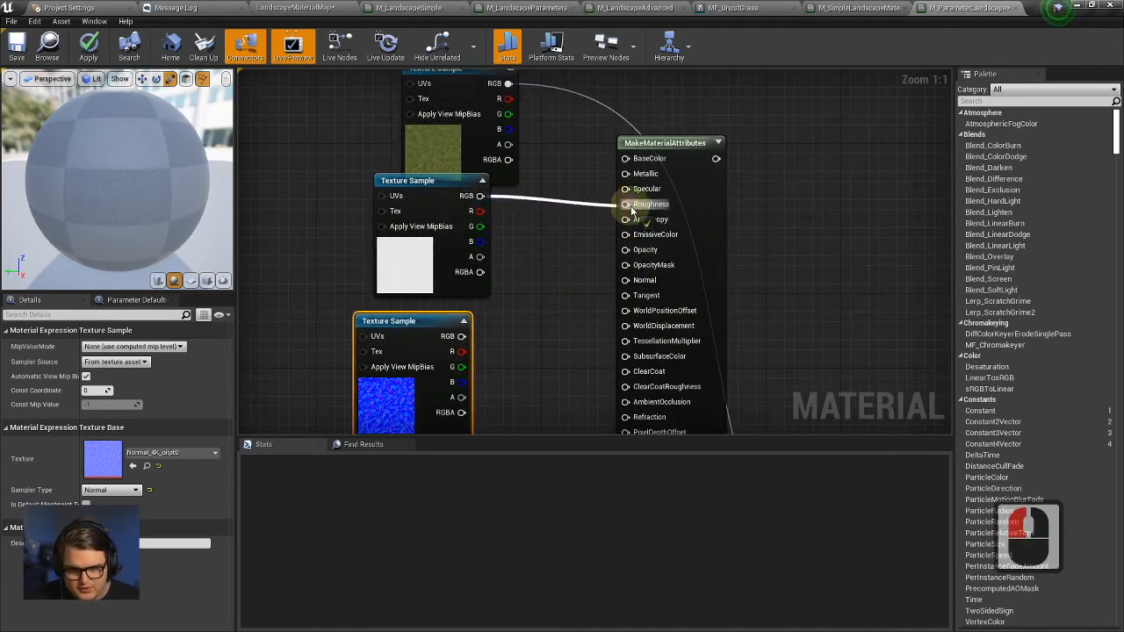
pyautogui.moveTo(460, 341); pyautogui.dragTo(636, 285)
# Shift the upper Layer Blend aside and connect the grass MakeMaterialAttributes output to its Layer Grass input.
pyautogui.scroll(-3, 632, 284)
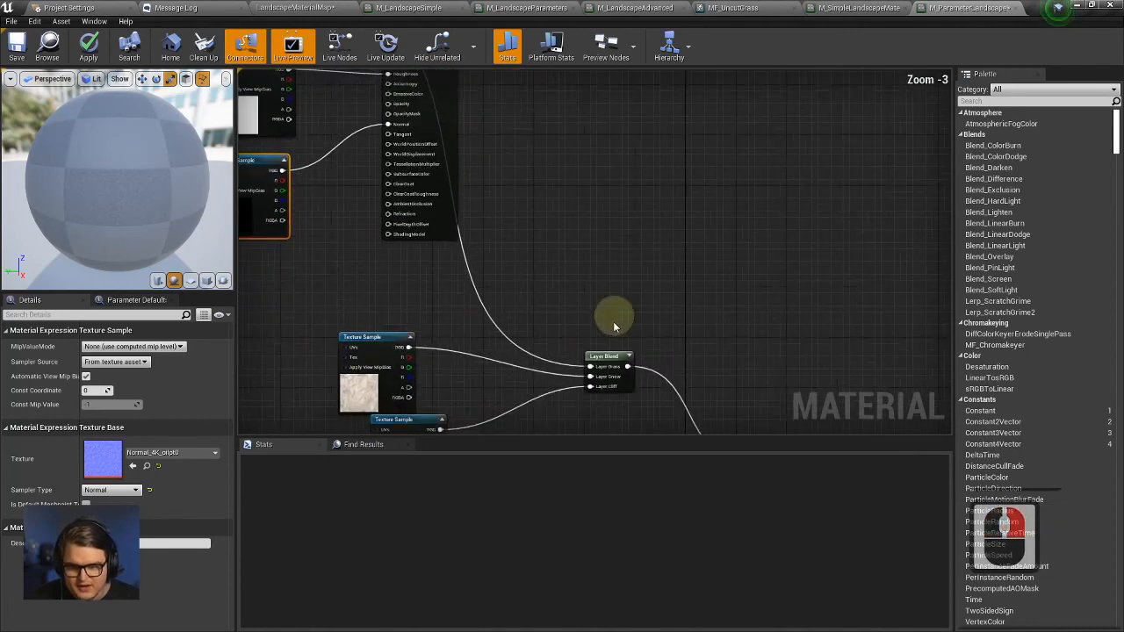
pyautogui.moveTo(616, 351); pyautogui.dragTo(691, 344)
pyautogui.moveTo(523, 151); pyautogui.dragTo(522, 215, button='right')
pyautogui.moveTo(429, 104); pyautogui.dragTo(647, 332)
# Read the Layer Blend node's error message and check which kinds of nodes feed its Grass, Snow and Cliff inputs.
pyautogui.scroll(5, 729, 285)
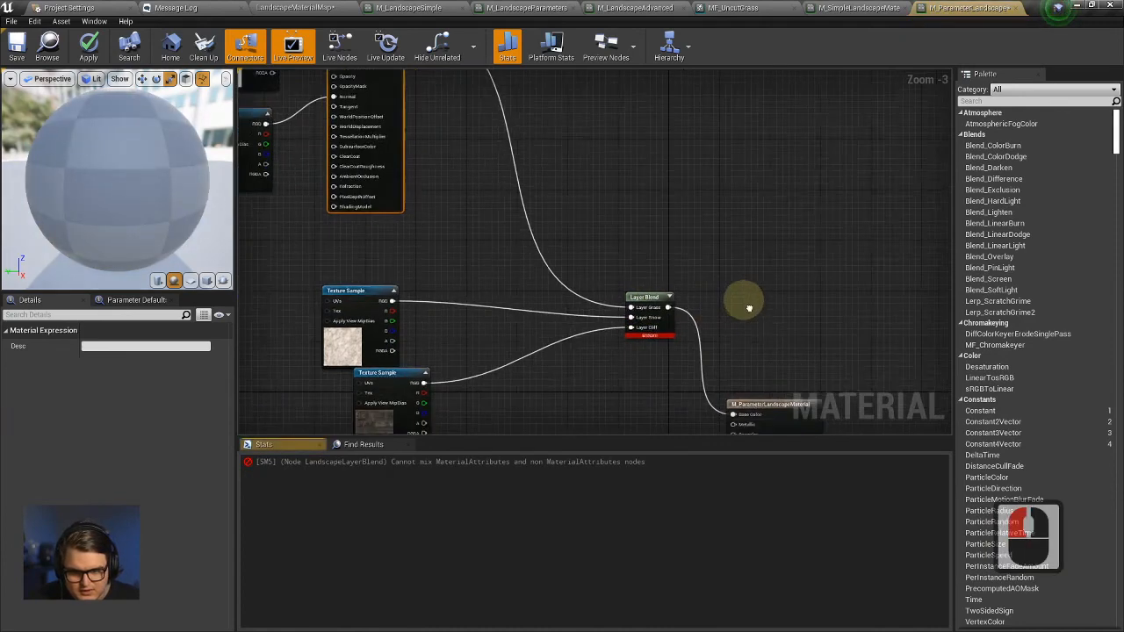
pyautogui.doubleClick(426, 461)
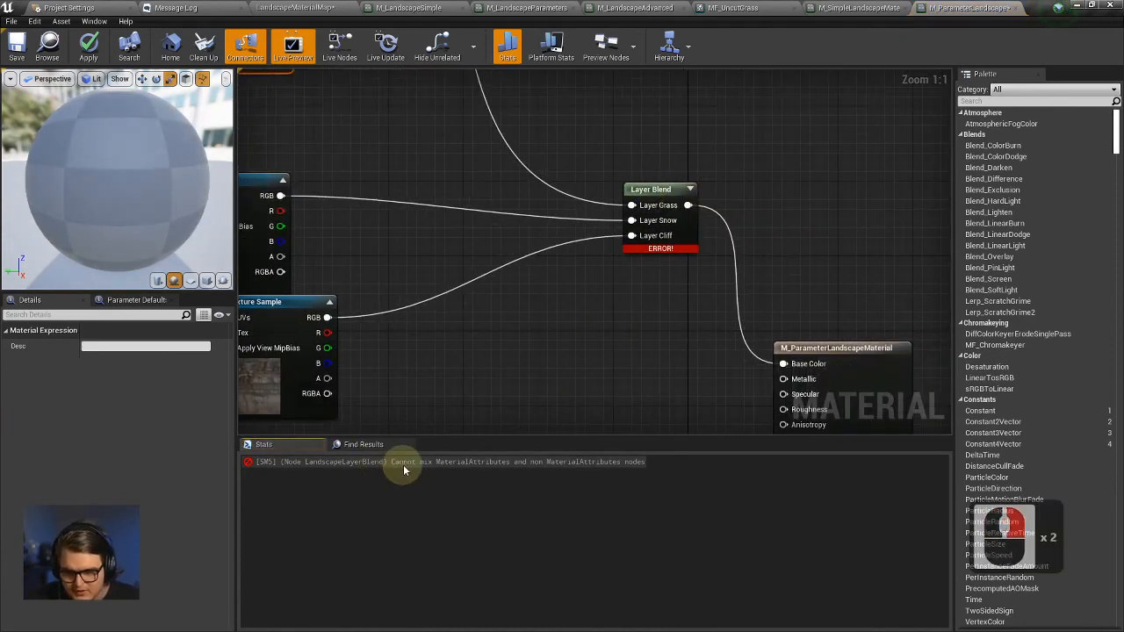
pyautogui.click(632, 205)
pyautogui.click(634, 221)
pyautogui.moveTo(330, 210); pyautogui.dragTo(443, 266, button='right')
pyautogui.click(360, 200)
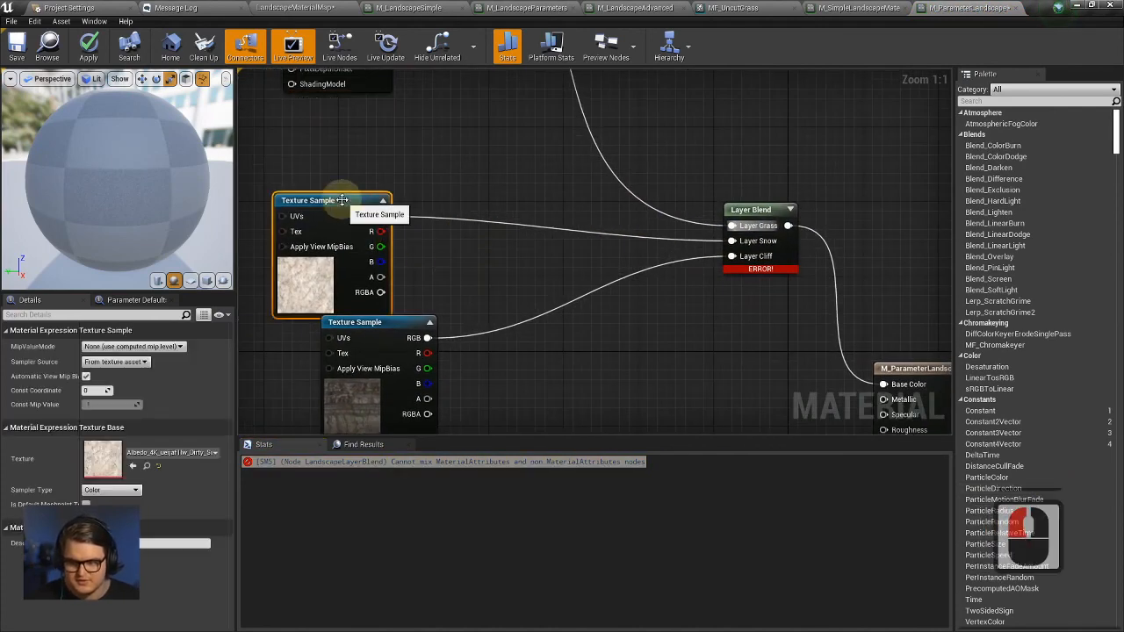
pyautogui.moveTo(647, 150); pyautogui.dragTo(534, 234, button='right')
pyautogui.click(313, 175)
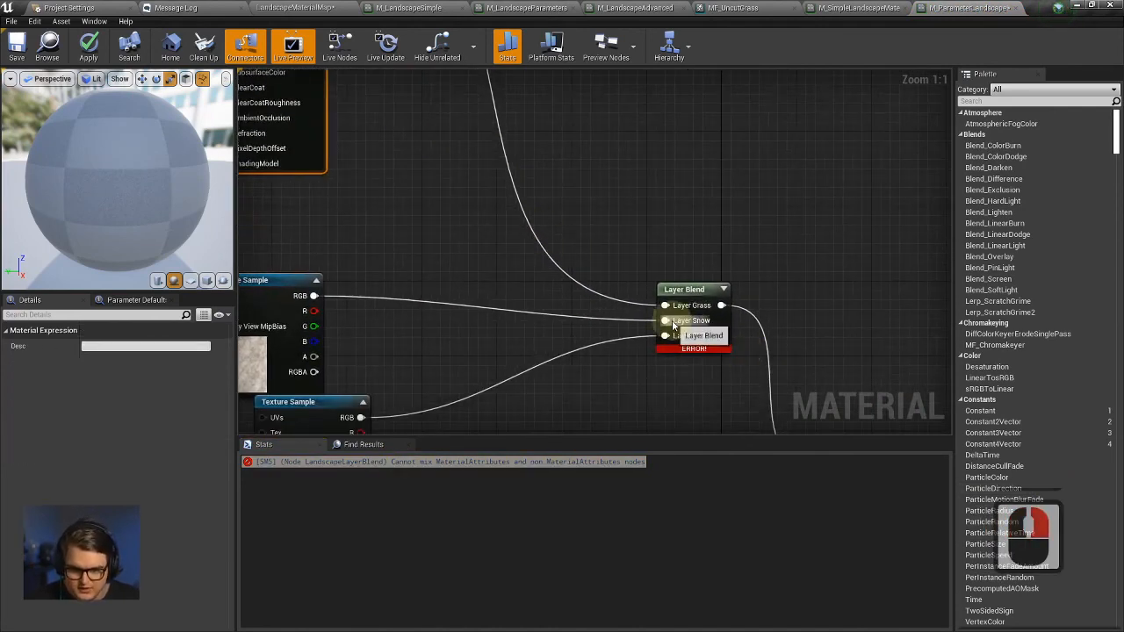
# Disconnect the snow and cliff Texture Samples from the upper Layer Blend's Layer Snow and Layer Cliff inputs.
pyautogui.keyDown('ctrl'); pyautogui.moveTo(672, 320); pyautogui.dragTo(626, 338); pyautogui.keyUp('ctrl')
pyautogui.click(606, 338)
pyautogui.click(539, 291)
# Move the snow and cliff Texture Samples into the column below the grass samples, with space between them.
pyautogui.moveTo(556, 297); pyautogui.dragTo(706, 243, button='right')
pyautogui.scroll(-4, 705, 242)
pyautogui.moveTo(558, 259); pyautogui.dragTo(448, 262)
pyautogui.click(456, 290)
pyautogui.moveTo(569, 339); pyautogui.dragTo(409, 342)
pyautogui.moveTo(553, 283); pyautogui.dragTo(430, 255)
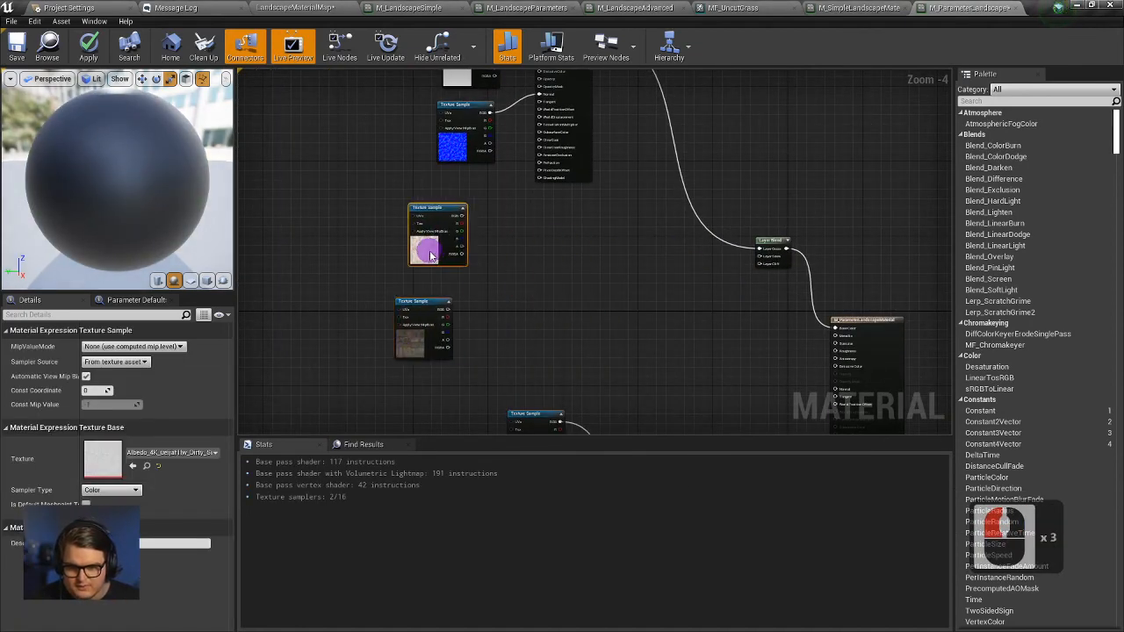
# Duplicate the grass MakeMaterialAttributes node and place the copy directly below it, beside the snow Texture Sample.
pyautogui.moveTo(626, 214); pyautogui.dragTo(609, 276, button='right')
pyautogui.click(569, 204)
pyautogui.hotkey('ctrl', 'c')
pyautogui.hotkey('ctrl', 'v')
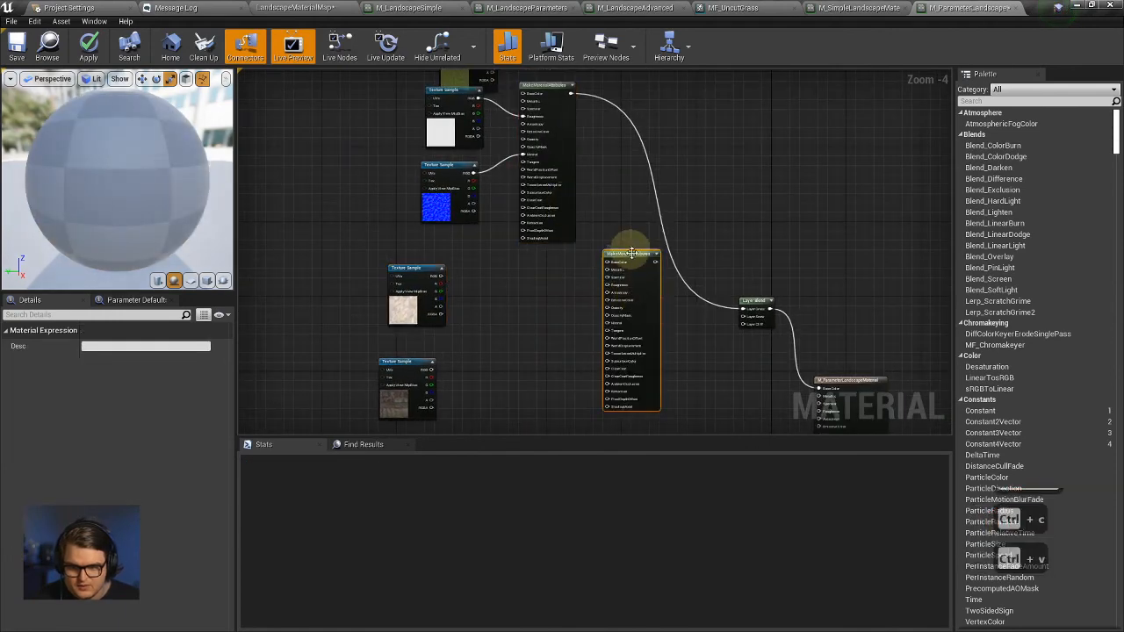
pyautogui.moveTo(632, 253); pyautogui.dragTo(593, 275)
# Connect the snow sample's RGB to BaseColor on the new MakeMaterialAttributes node and line the sample up with that input.
pyautogui.scroll(5, 540, 301)
pyautogui.moveTo(339, 246); pyautogui.dragTo(569, 222)
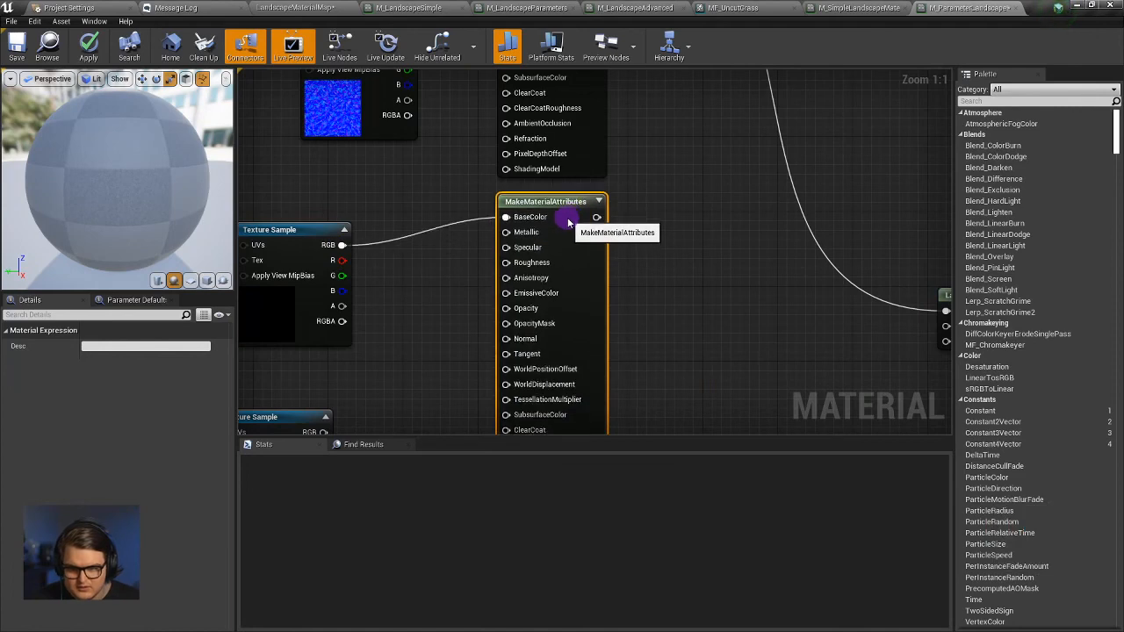
pyautogui.moveTo(702, 328); pyautogui.dragTo(737, 286, button='right')
pyautogui.moveTo(346, 197); pyautogui.dragTo(429, 170)
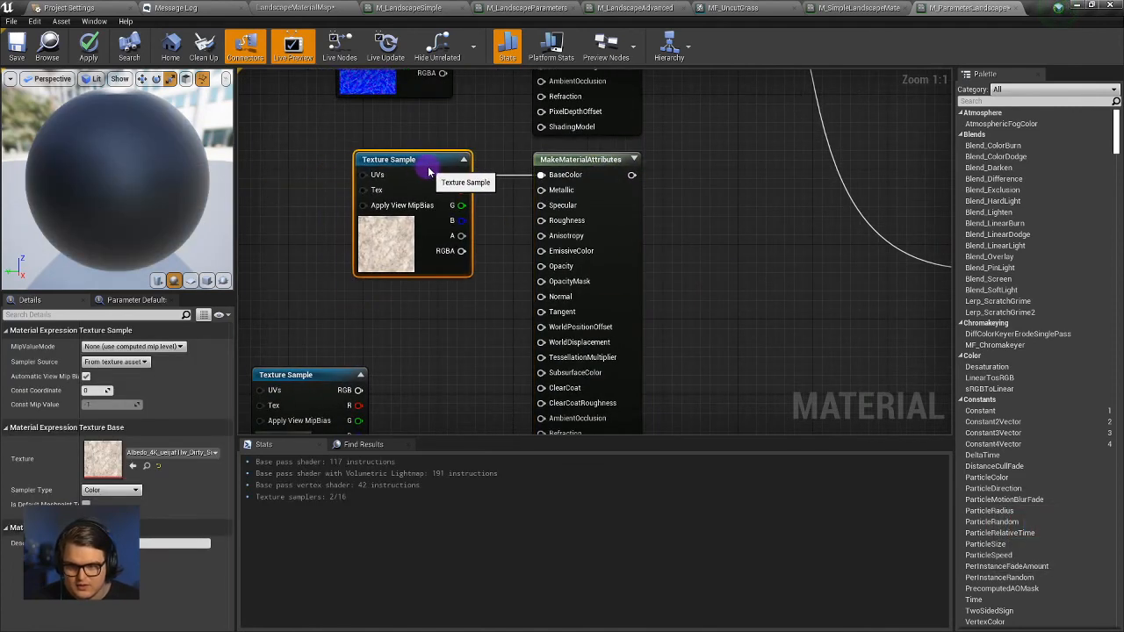
# Paste another MakeMaterialAttributes node into the graph for the cliff layer.
pyautogui.moveTo(699, 269); pyautogui.dragTo(692, 201, button='right')
pyautogui.scroll(-2, 785, 340)
pyautogui.moveTo(787, 335); pyautogui.dragTo(721, 251, button='right')
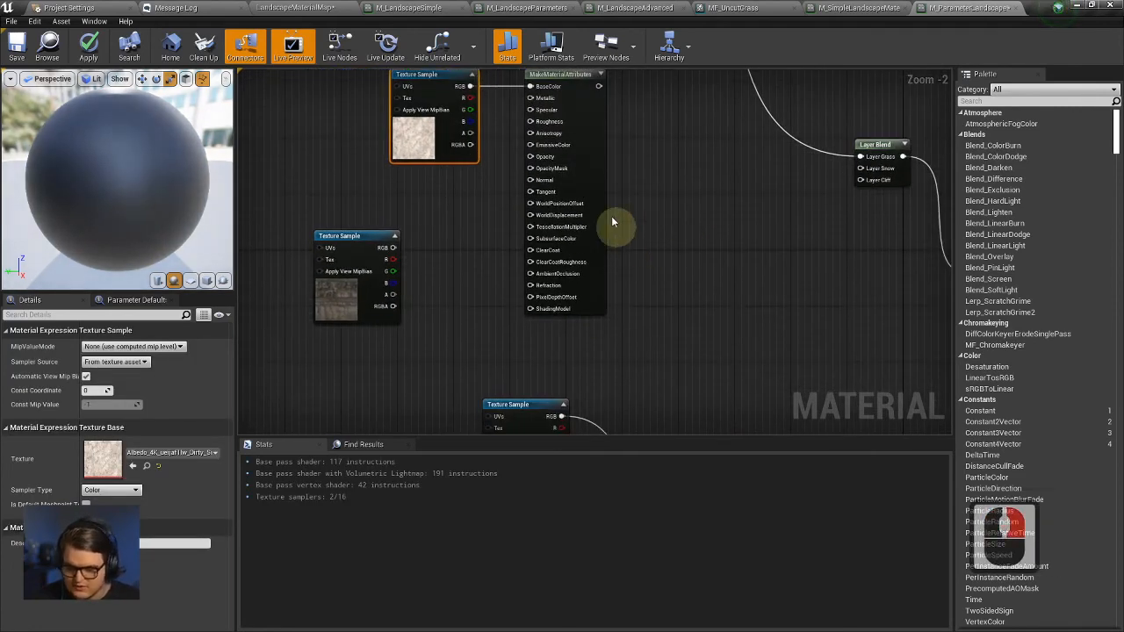
pyautogui.hotkey('ctrl', 'v')
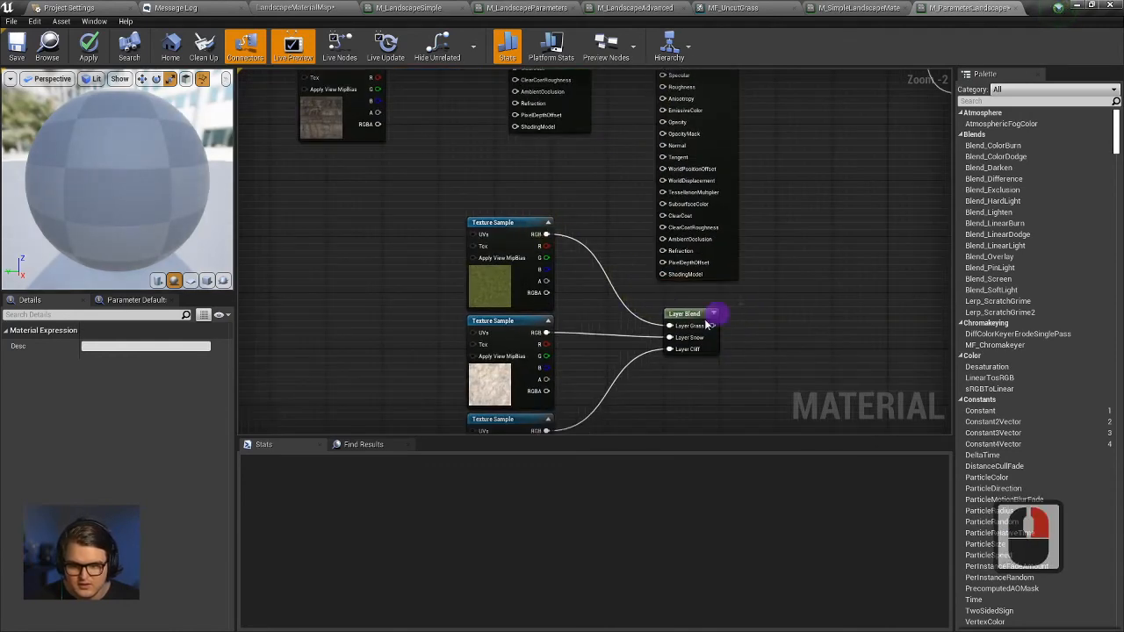
# Delete the unused lower Layer Blend together with its grass, snow and cliff Texture Samples.
pyautogui.moveTo(707, 325); pyautogui.dragTo(442, 427)
pyautogui.press('Delete')
pyautogui.press('Delete')
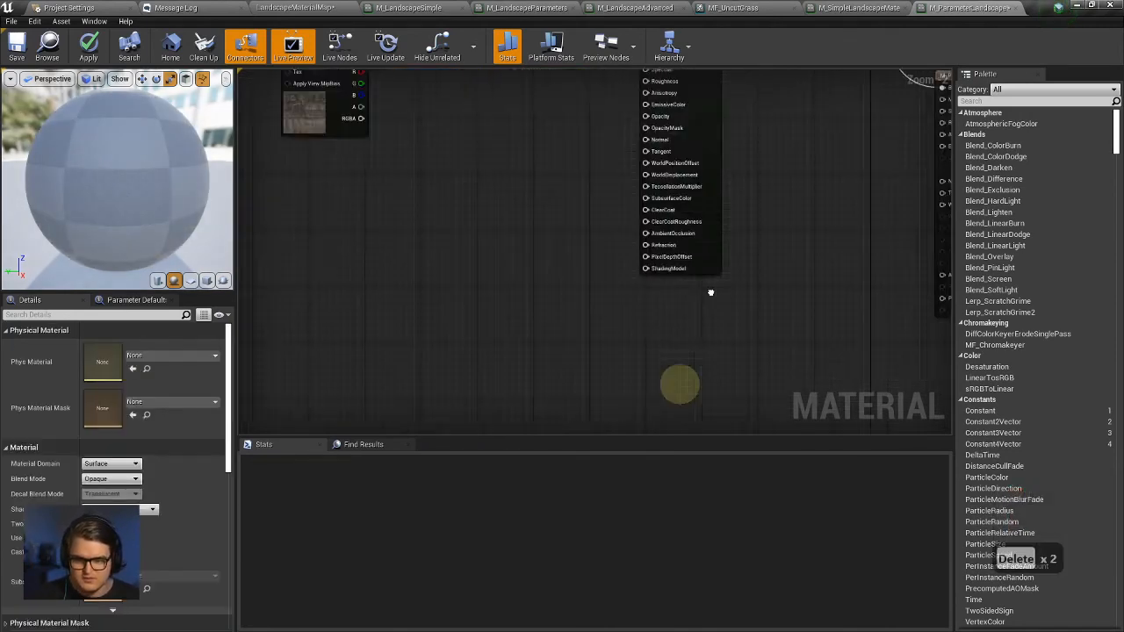
# Place the third MakeMaterialAttributes node beneath the snow one and connect the cliff sample's RGB to its BaseColor.
pyautogui.moveTo(711, 292); pyautogui.dragTo(676, 399, button='right')
pyautogui.moveTo(690, 199); pyautogui.dragTo(746, 225, button='right')
pyautogui.scroll(-2, 758, 224)
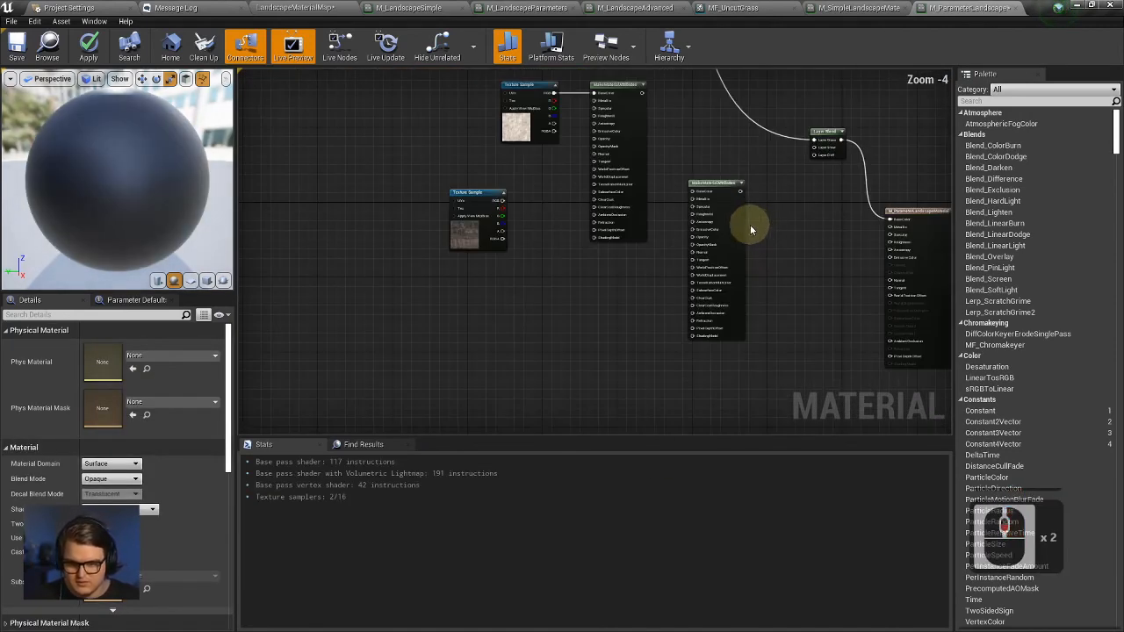
pyautogui.moveTo(708, 276); pyautogui.dragTo(644, 305, button='right')
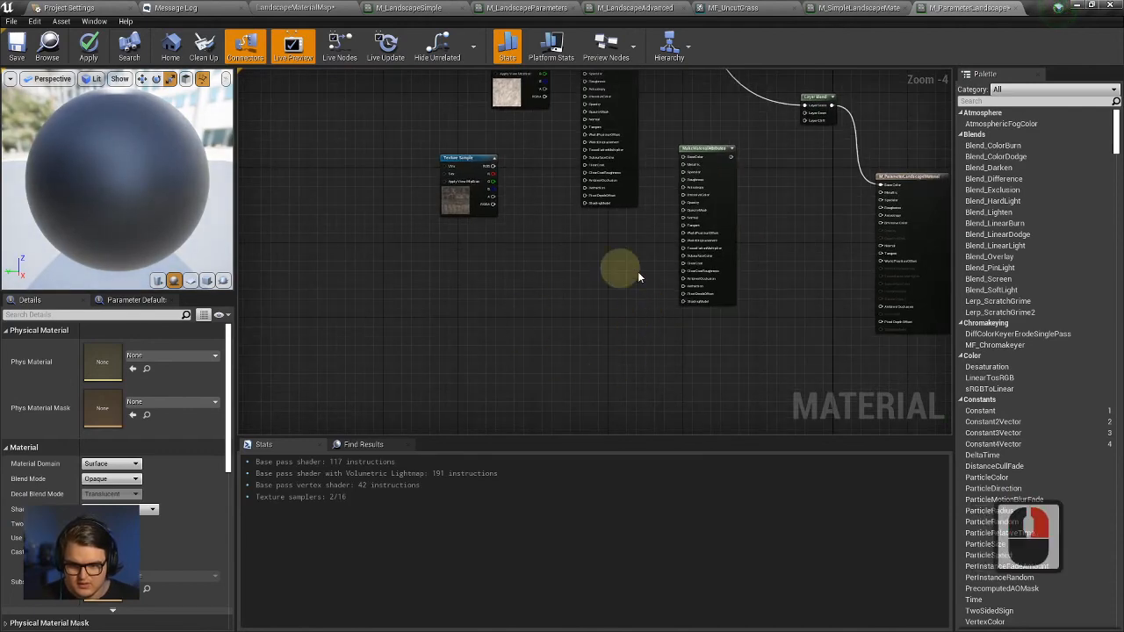
pyautogui.moveTo(796, 171); pyautogui.dragTo(785, 235, button='right')
pyautogui.moveTo(723, 220); pyautogui.dragTo(605, 293)
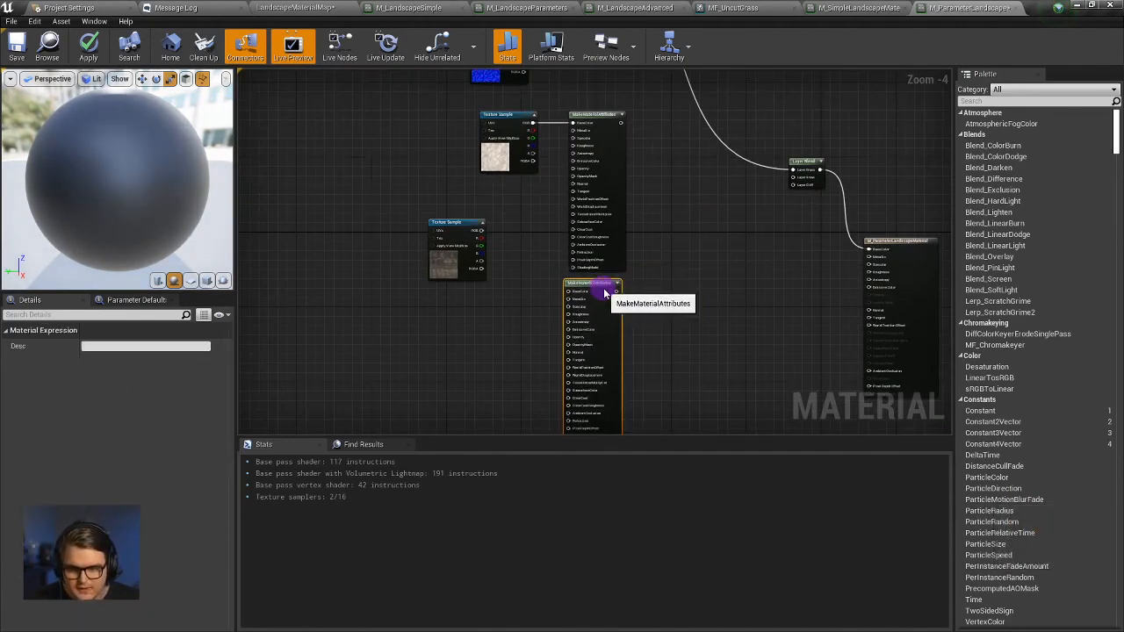
pyautogui.scroll(4, 360, 201)
pyautogui.moveTo(347, 151); pyautogui.dragTo(580, 277)
# Connect the snow and cliff MakeMaterialAttributes outputs to the Layer Blend's Layer Snow and Layer Cliff inputs respectively.
pyautogui.moveTo(803, 216); pyautogui.dragTo(630, 312, button='right')
pyautogui.scroll(-2, 627, 308)
pyautogui.moveTo(592, 246); pyautogui.dragTo(485, 252, button='right')
pyautogui.moveTo(653, 227); pyautogui.dragTo(627, 207)
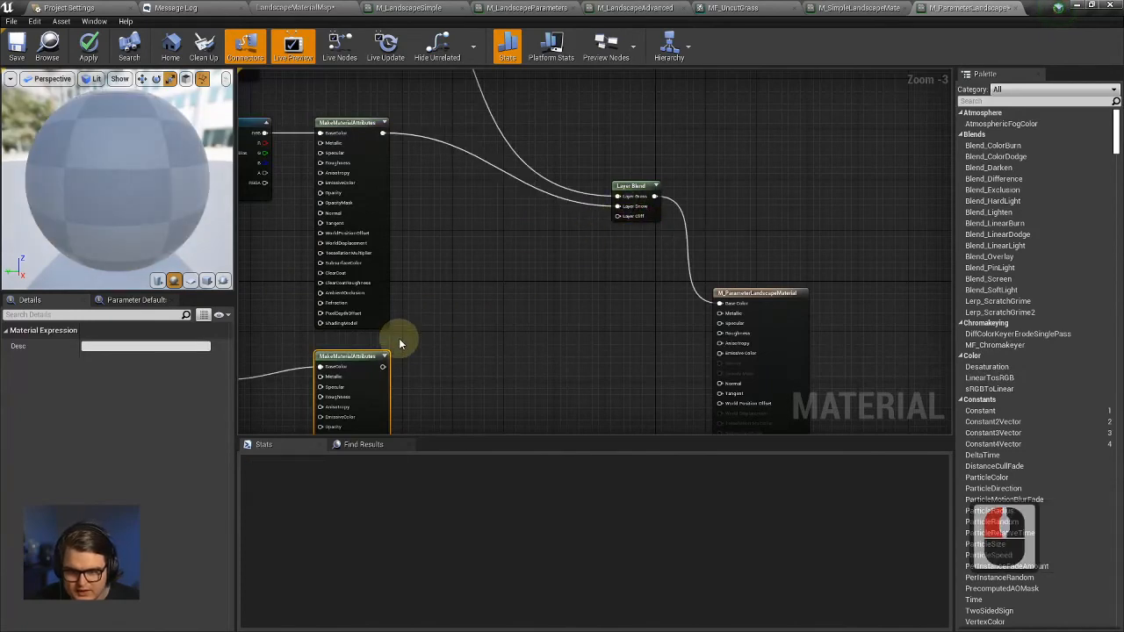
pyautogui.moveTo(383, 366); pyautogui.dragTo(624, 221)
# Line up the snow Texture Sample in the same column as the cliff Texture Sample.
pyautogui.moveTo(519, 254); pyautogui.dragTo(620, 225, button='right')
pyautogui.moveTo(502, 138); pyautogui.dragTo(466, 138)
pyautogui.moveTo(465, 138); pyautogui.dragTo(516, 219, button='right')
# Review the grass, snow and cliff MakeMaterialAttributes chains leading into the Layer Blend.
pyautogui.moveTo(563, 353); pyautogui.dragTo(570, 259, button='right')
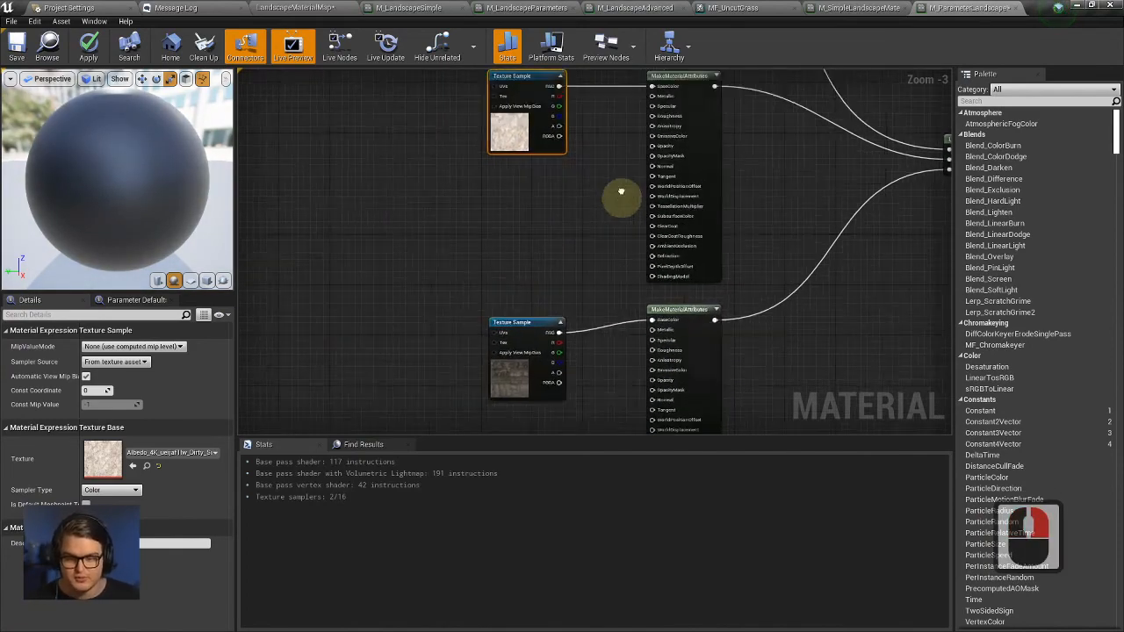
pyautogui.moveTo(615, 194); pyautogui.dragTo(398, 261, button='right')
pyautogui.moveTo(767, 190); pyautogui.dragTo(588, 161, button='right')
pyautogui.click(575, 263)
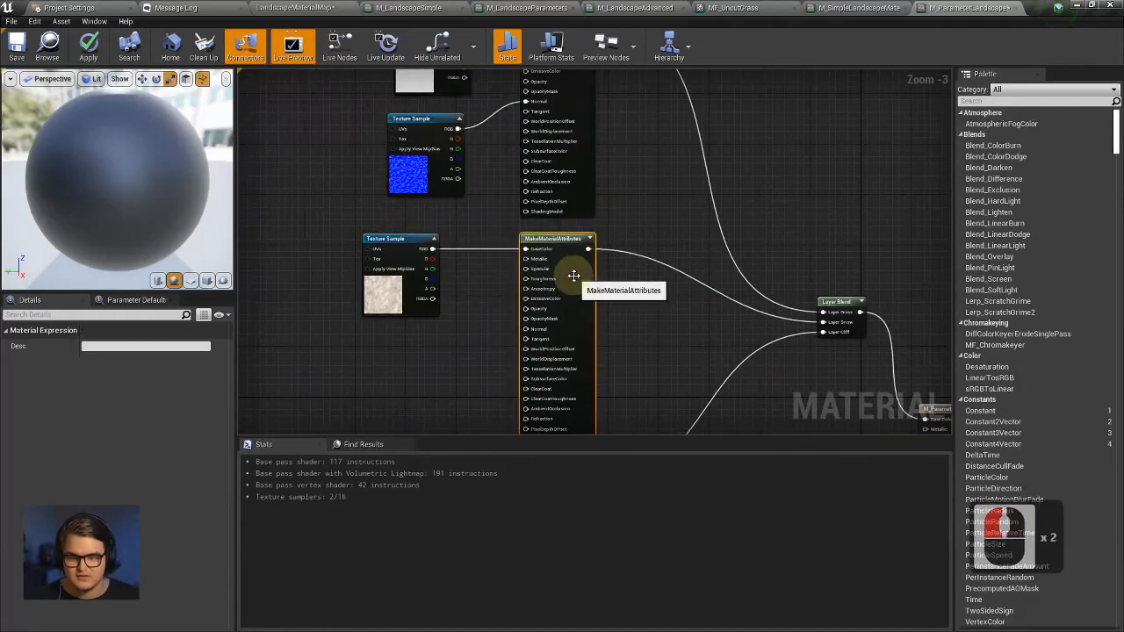
pyautogui.moveTo(574, 272); pyautogui.dragTo(710, 75, button='right')
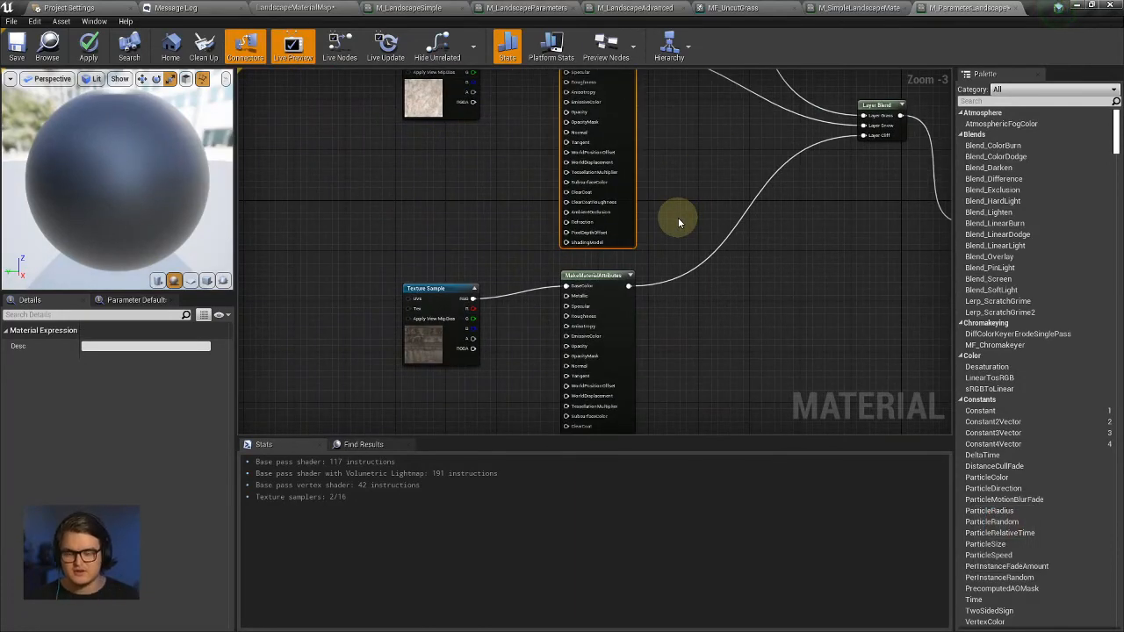
# Bring the main material node level with the Layer Blend and move the two nodes farther apart.
pyautogui.moveTo(678, 222); pyautogui.dragTo(636, 246, button='right')
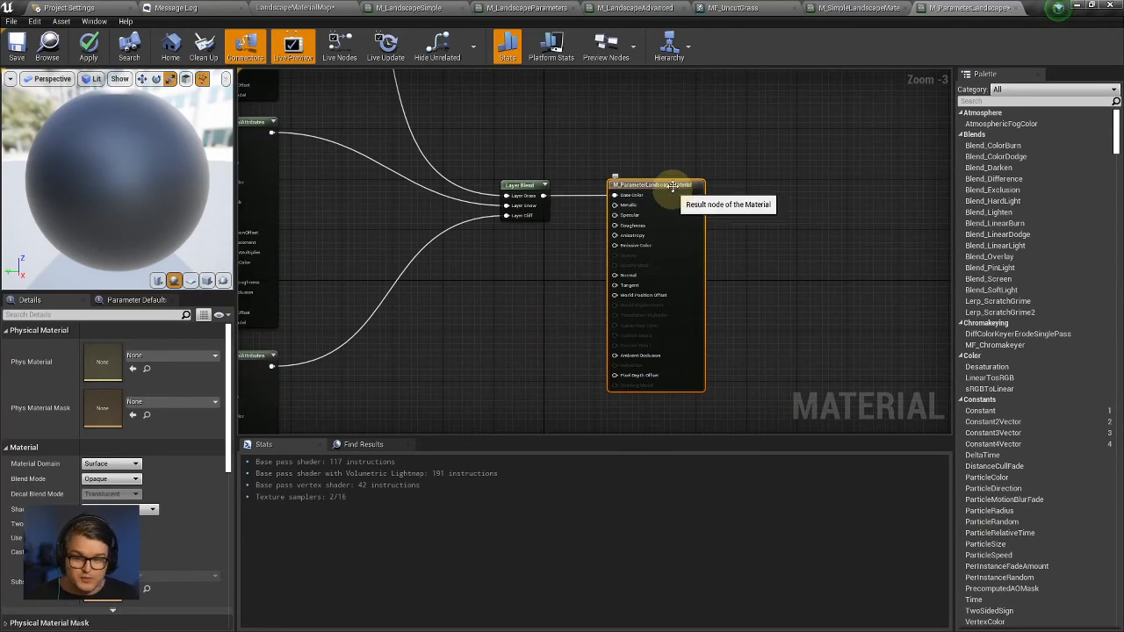
pyautogui.scroll(3, 672, 186)
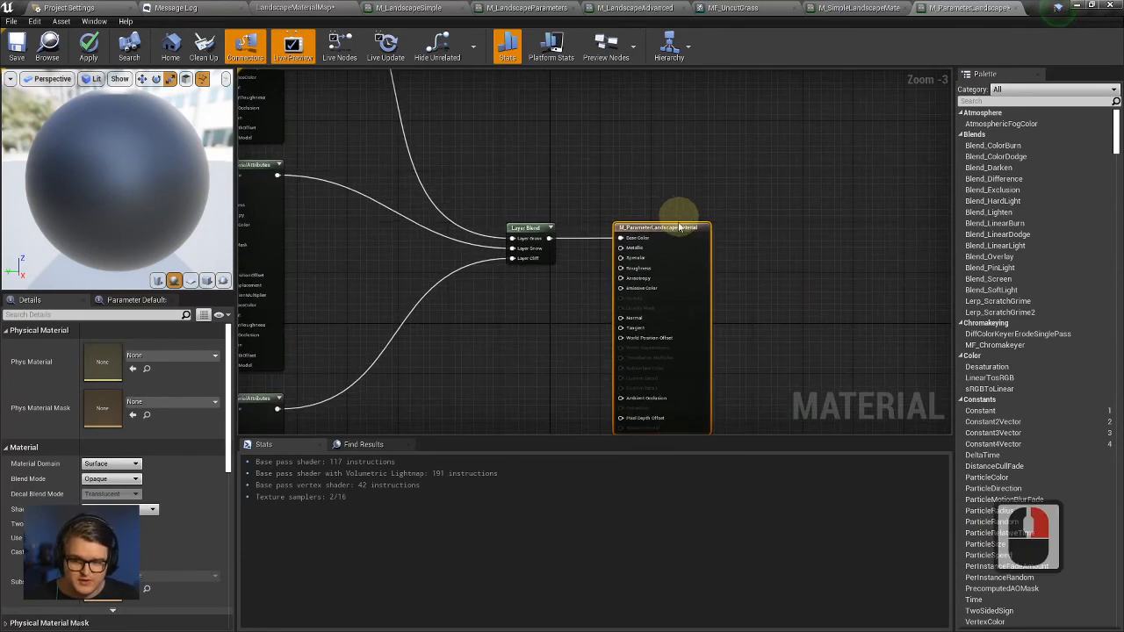
pyautogui.moveTo(567, 220); pyautogui.dragTo(603, 196, button='right')
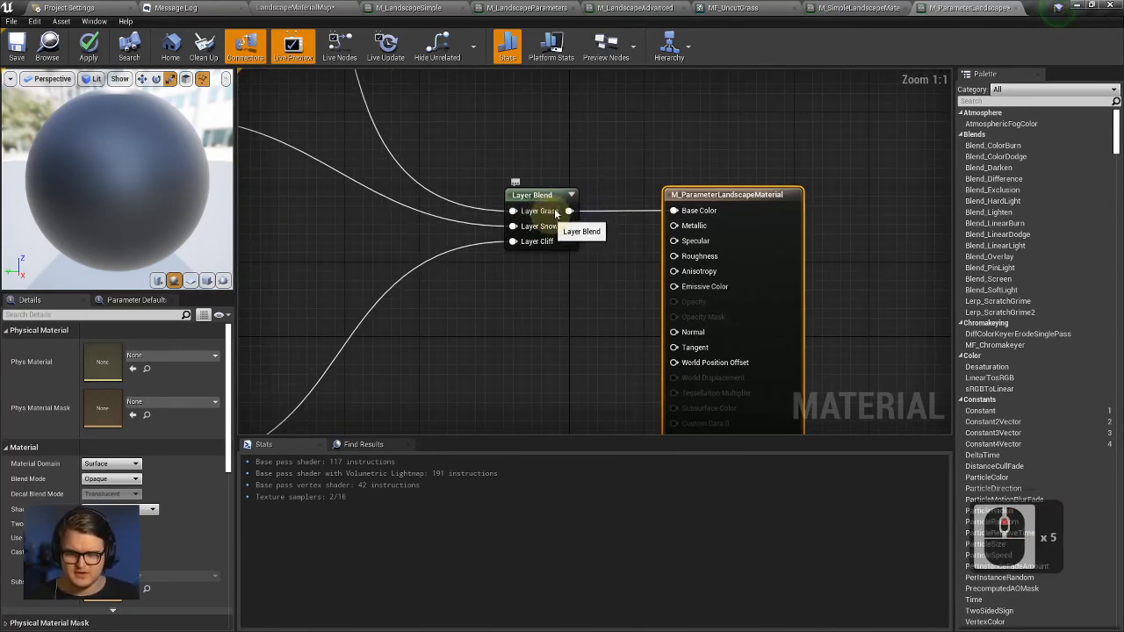
pyautogui.click(528, 194)
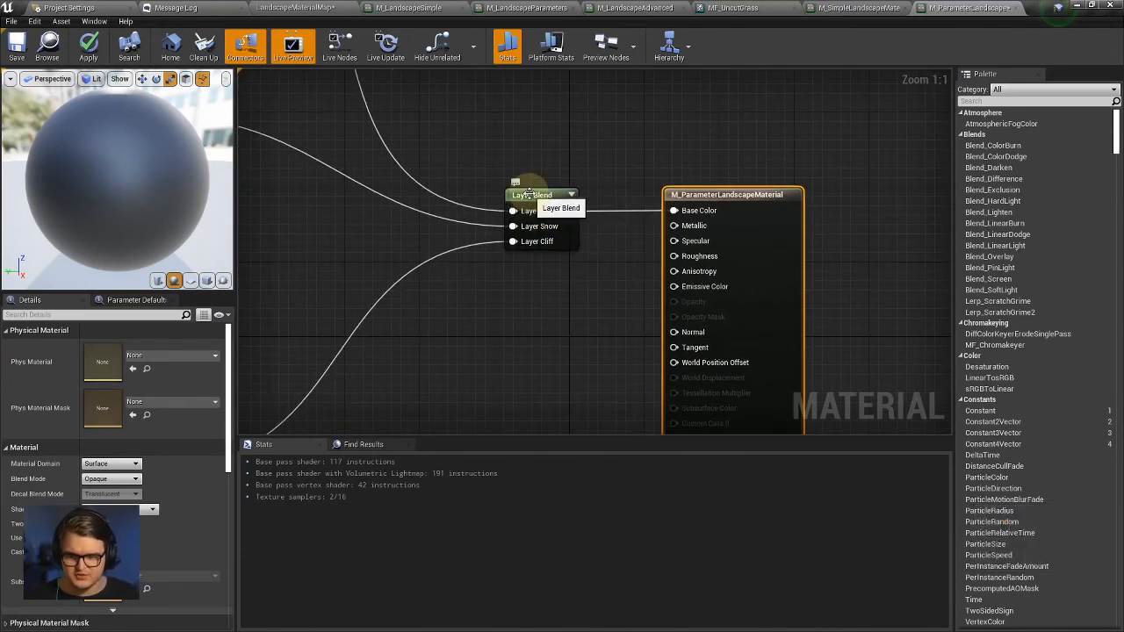
pyautogui.moveTo(520, 194); pyautogui.dragTo(509, 195)
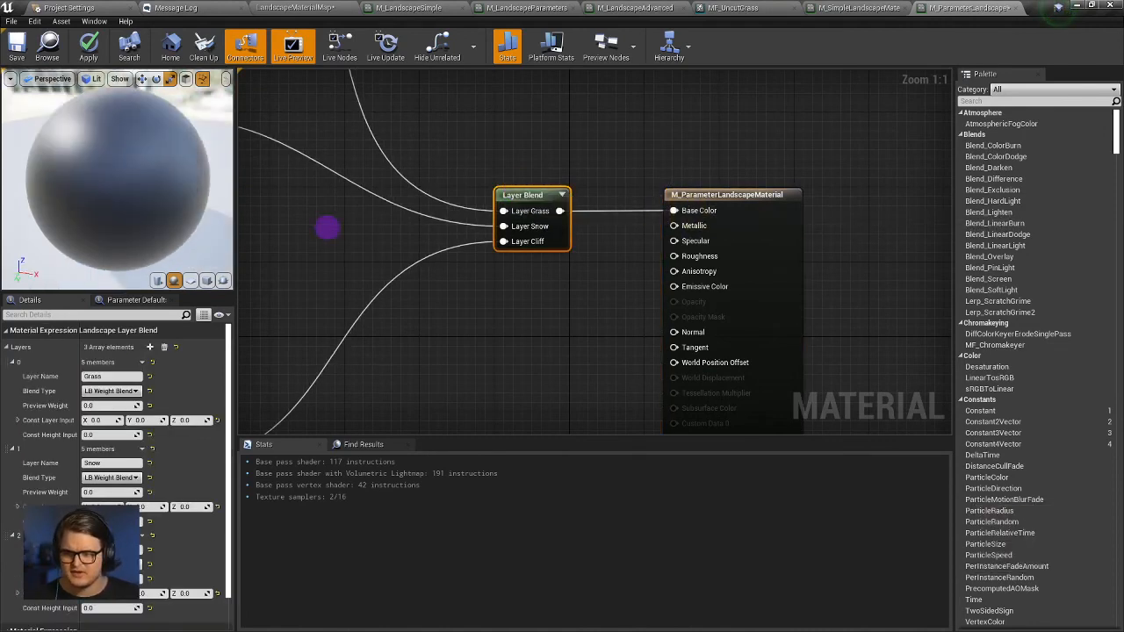
pyautogui.moveTo(149, 148); pyautogui.dragTo(62, 123)
pyautogui.moveTo(761, 196); pyautogui.dragTo(905, 198)
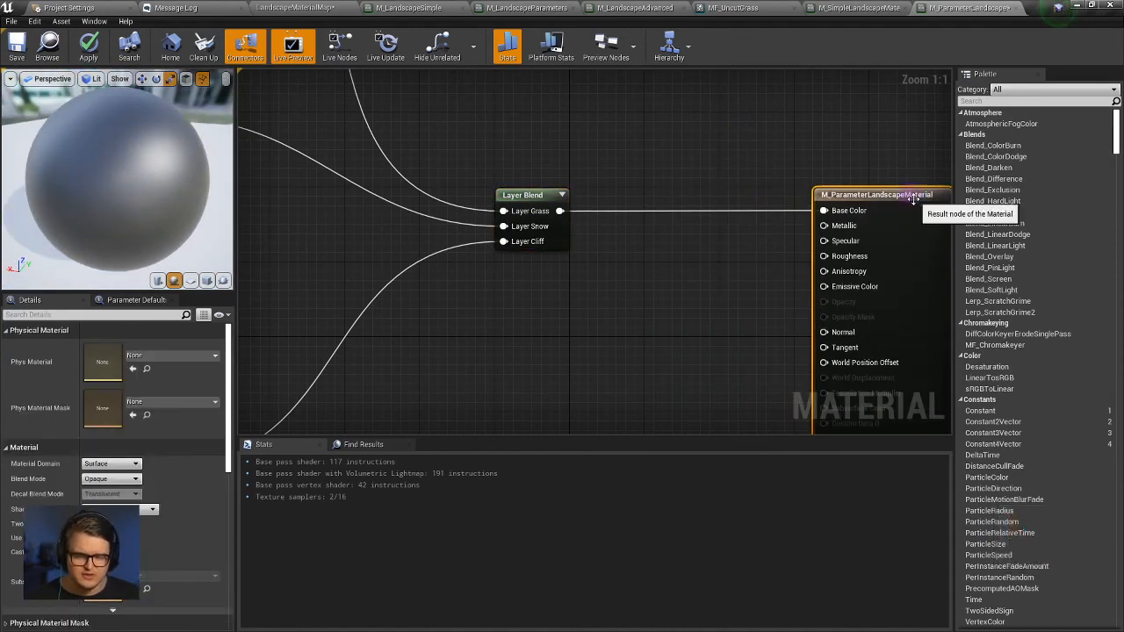
pyautogui.moveTo(715, 211); pyautogui.dragTo(627, 211, button='right')
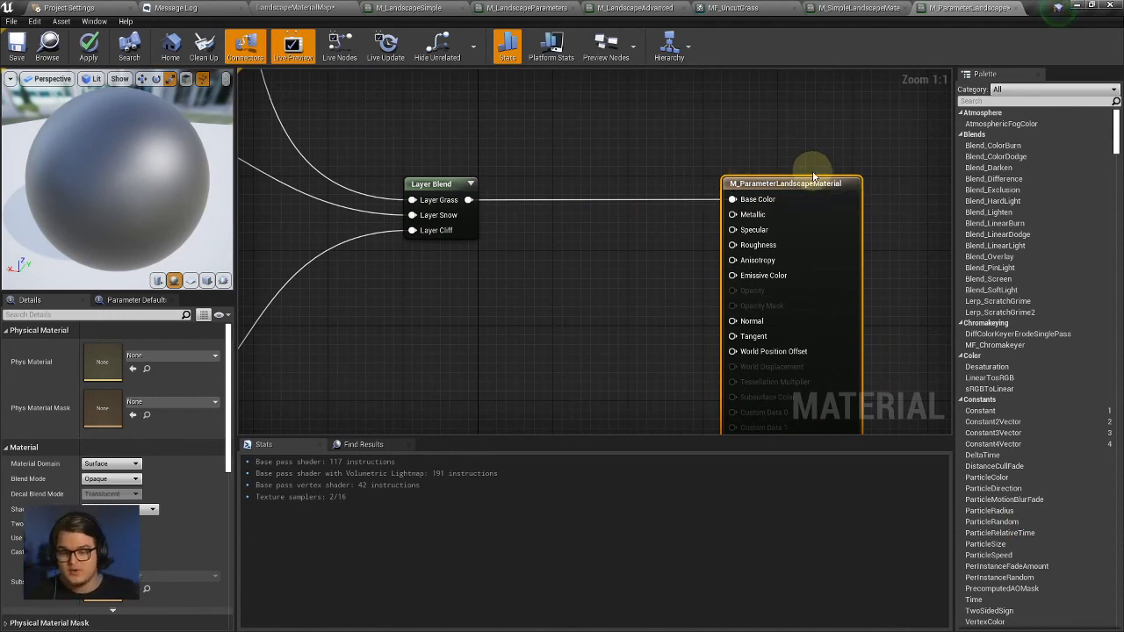
pyautogui.scroll(-3, 498, 180)
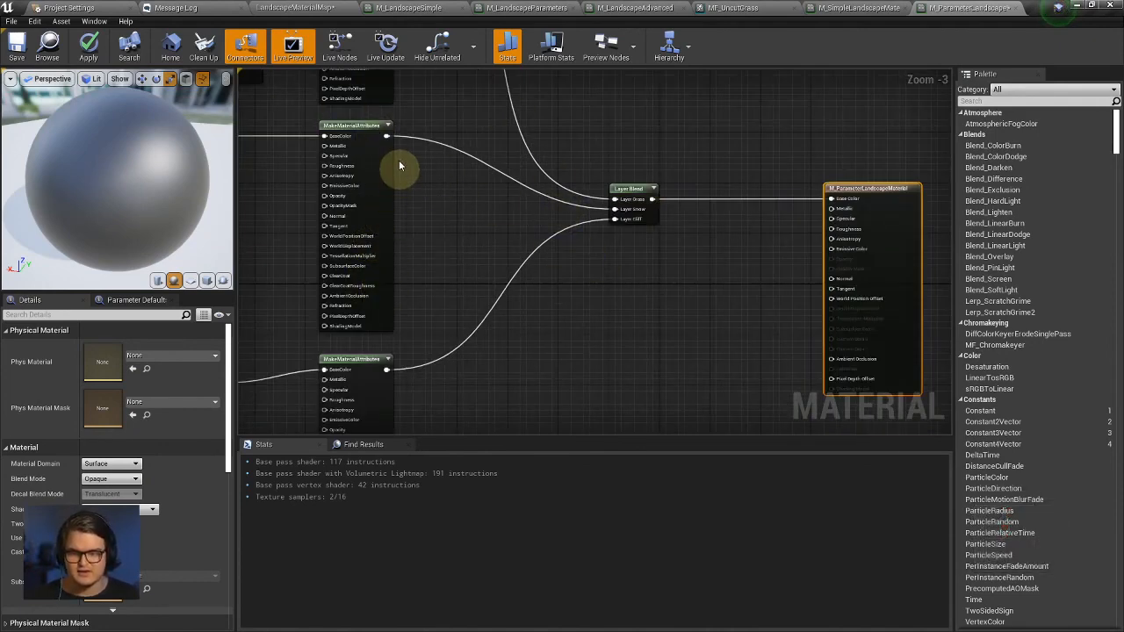
# Move the Layer Blend farther from the main material node and enable Use Material Attributes for the material.
pyautogui.moveTo(645, 195); pyautogui.dragTo(610, 195)
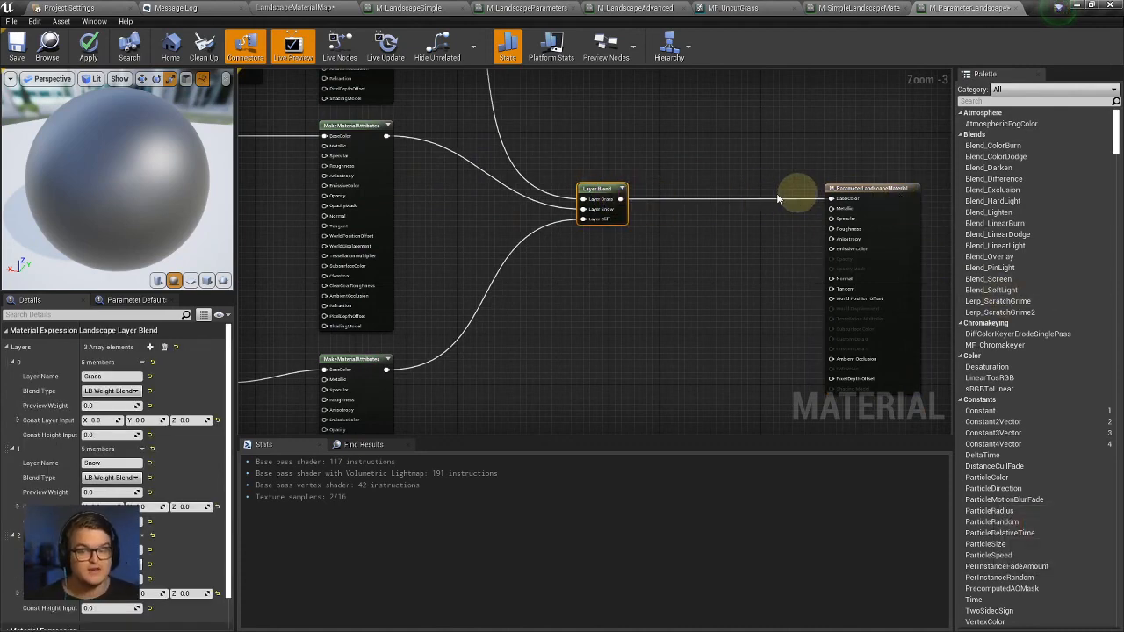
pyautogui.click(886, 191)
pyautogui.scroll(3, 828, 206)
pyautogui.scroll(-4, 773, 229)
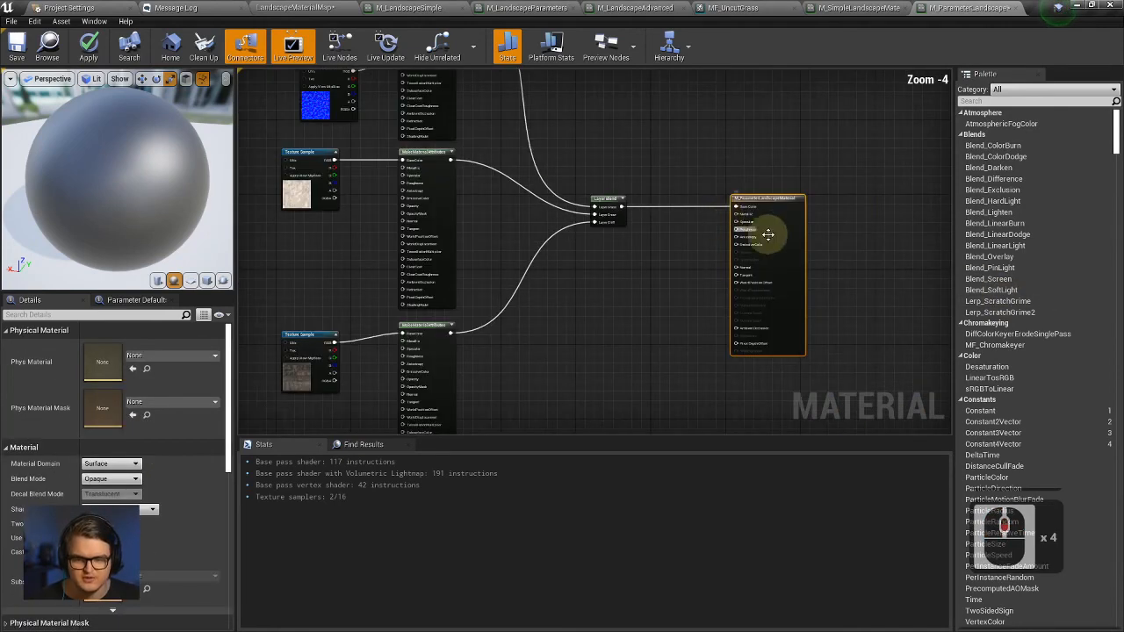
pyautogui.scroll(2, 667, 275)
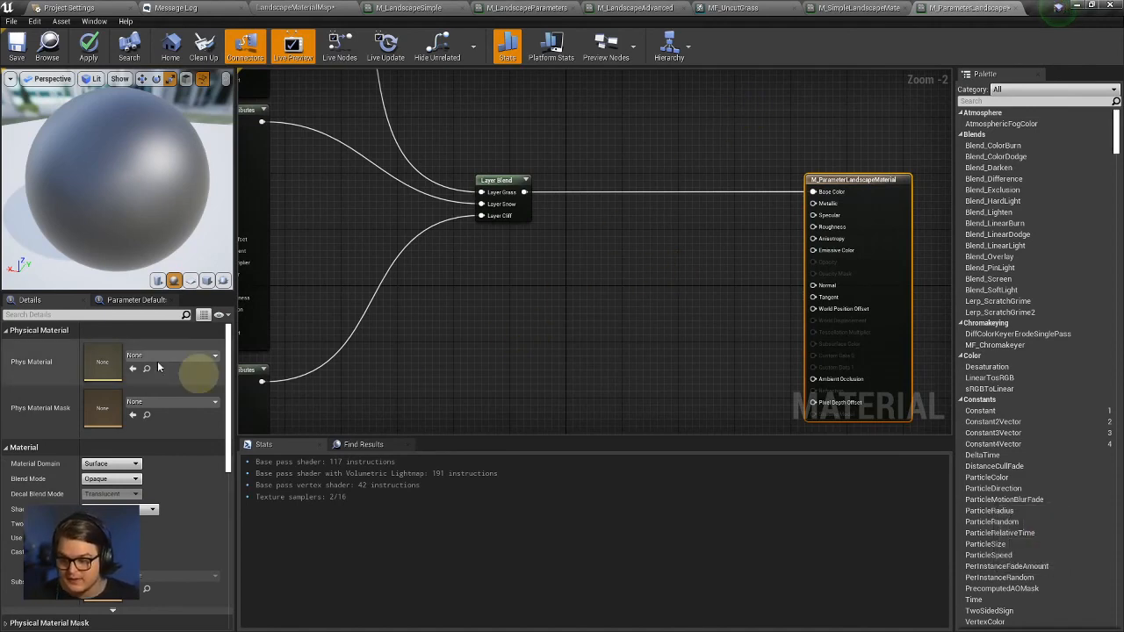
pyautogui.click(628, 306)
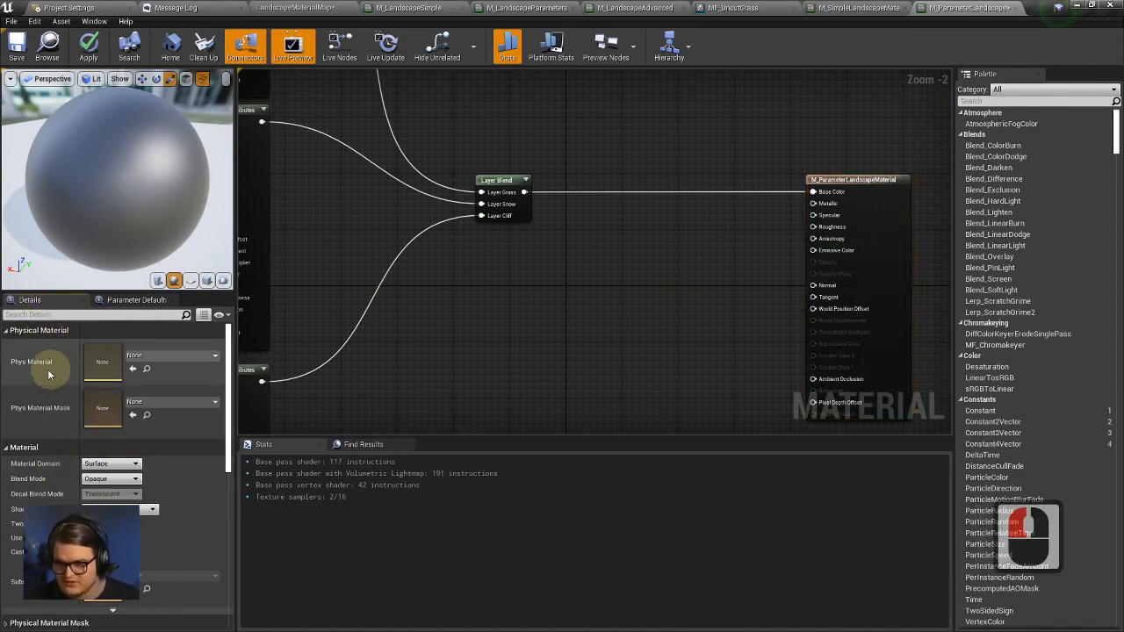
pyautogui.click(6, 332)
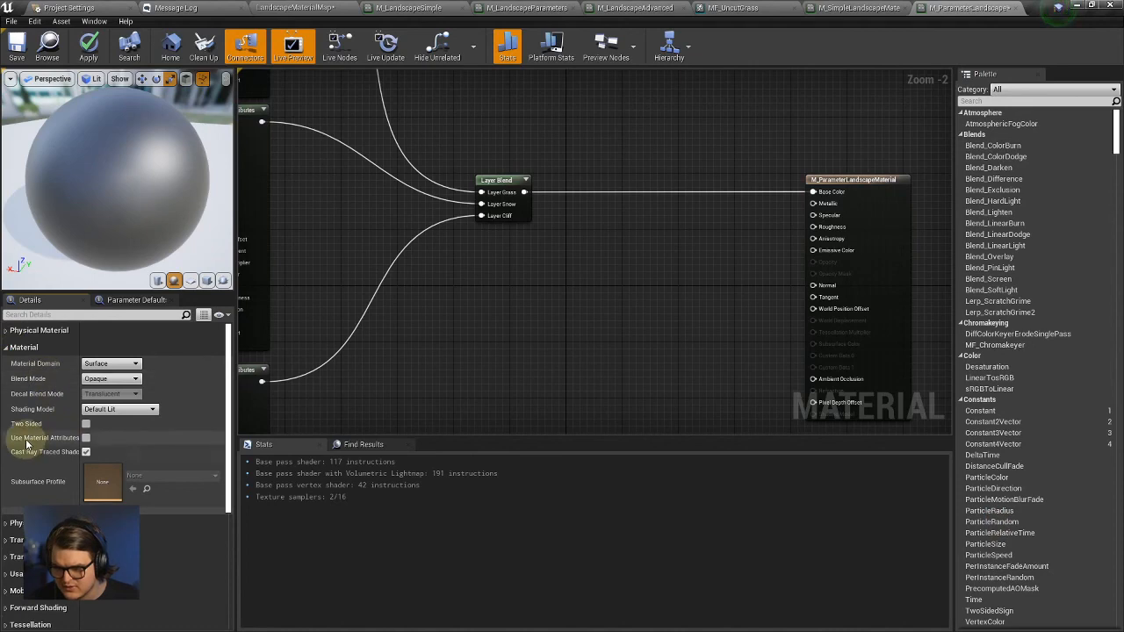
pyautogui.click(85, 437)
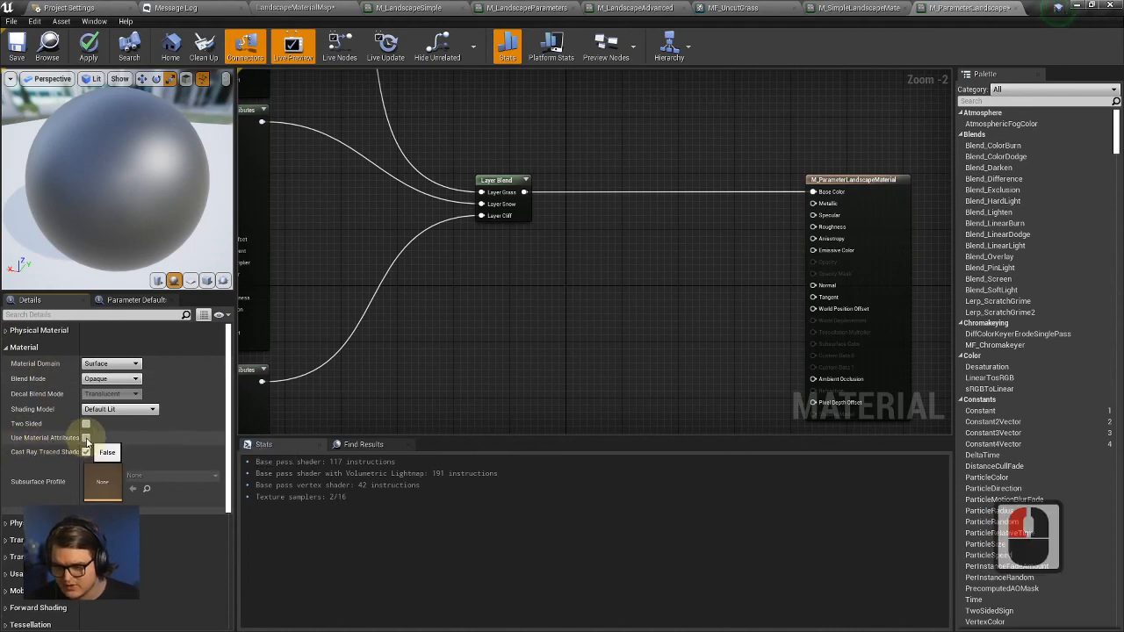
# Connect the Layer Blend output to the main node's Material Attributes input.
pyautogui.moveTo(810, 187); pyautogui.dragTo(711, 243, button='right')
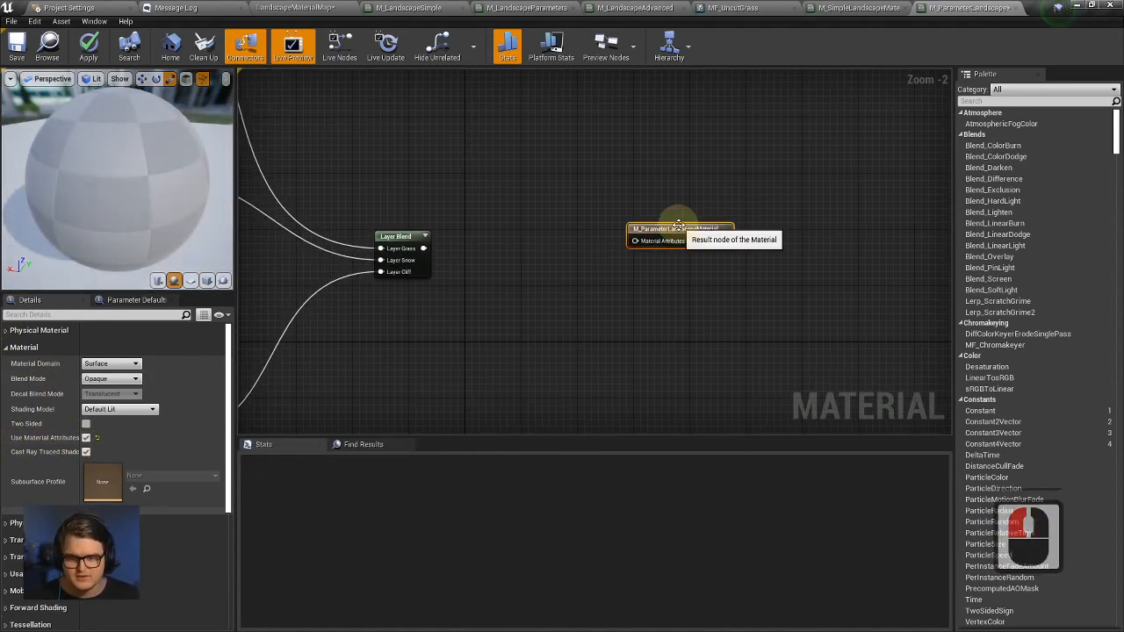
pyautogui.scroll(2, 659, 237)
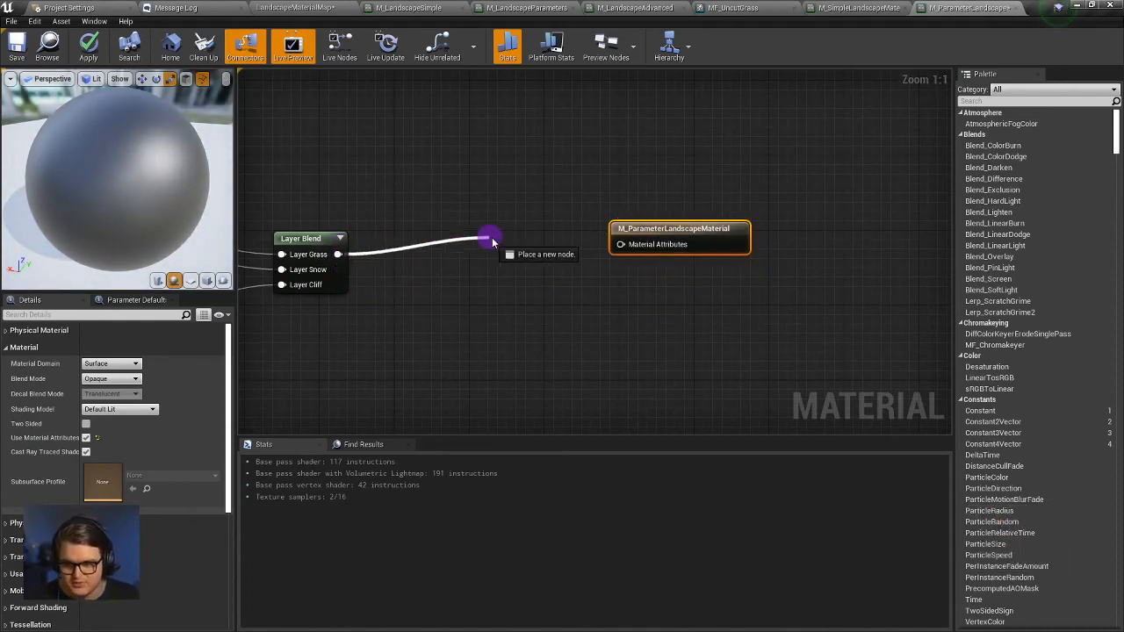
pyautogui.moveTo(622, 248); pyautogui.dragTo(562, 238)
pyautogui.click(565, 236)
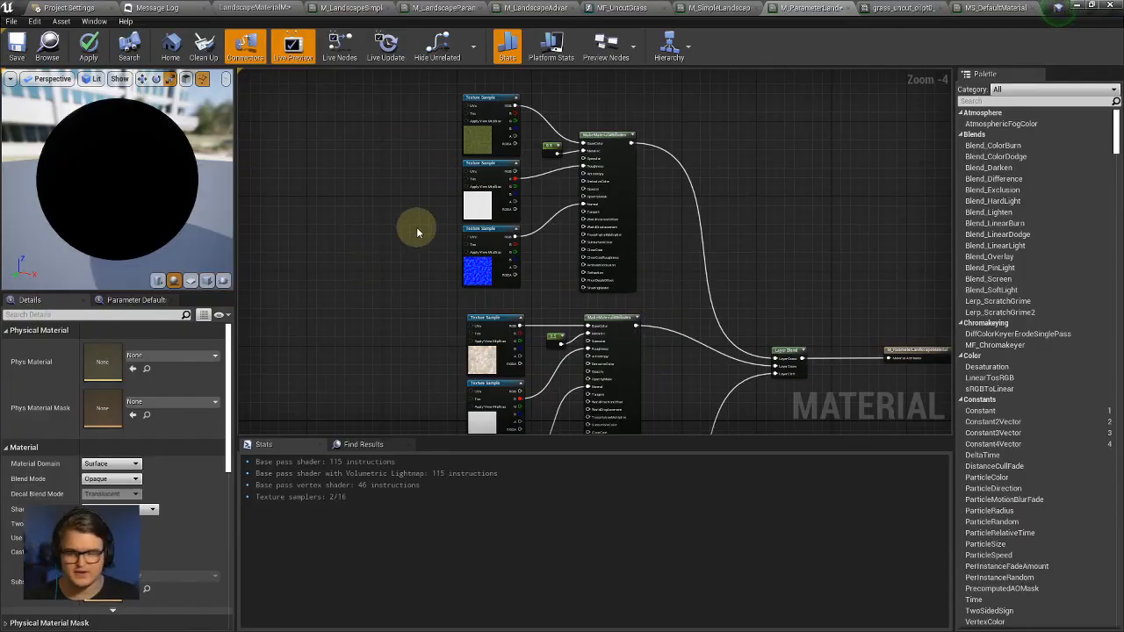
# Examine the grass layer's roughness and normal Texture Samples and how they feed its MakeMaterialAttributes node.
pyautogui.scroll(4, 417, 233)
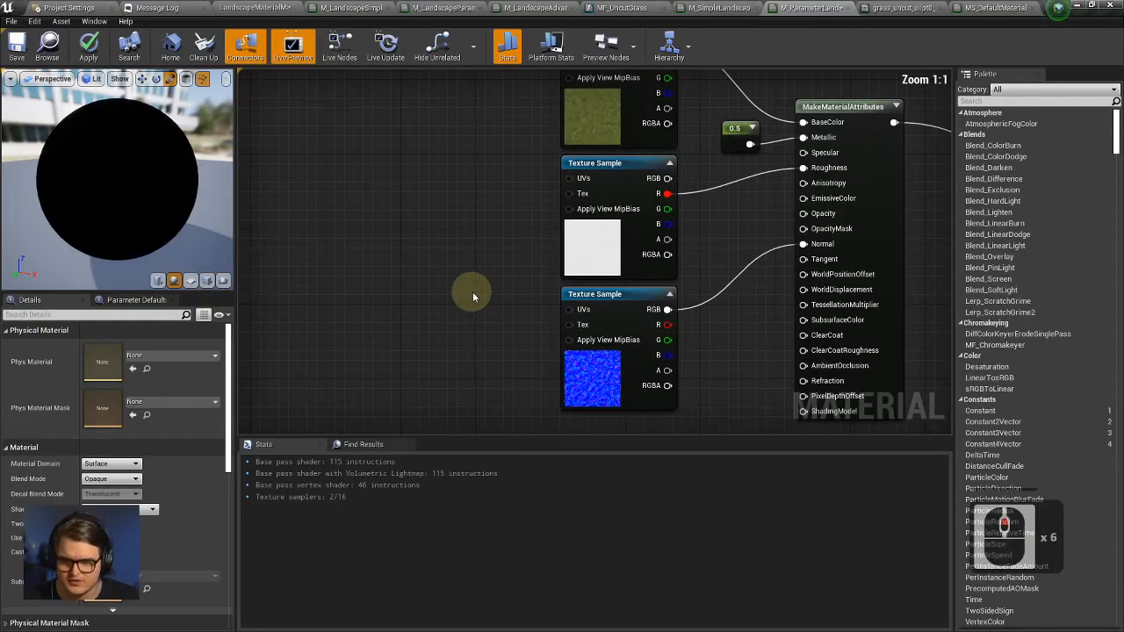
pyautogui.scroll(-1, 466, 255)
pyautogui.click(463, 263)
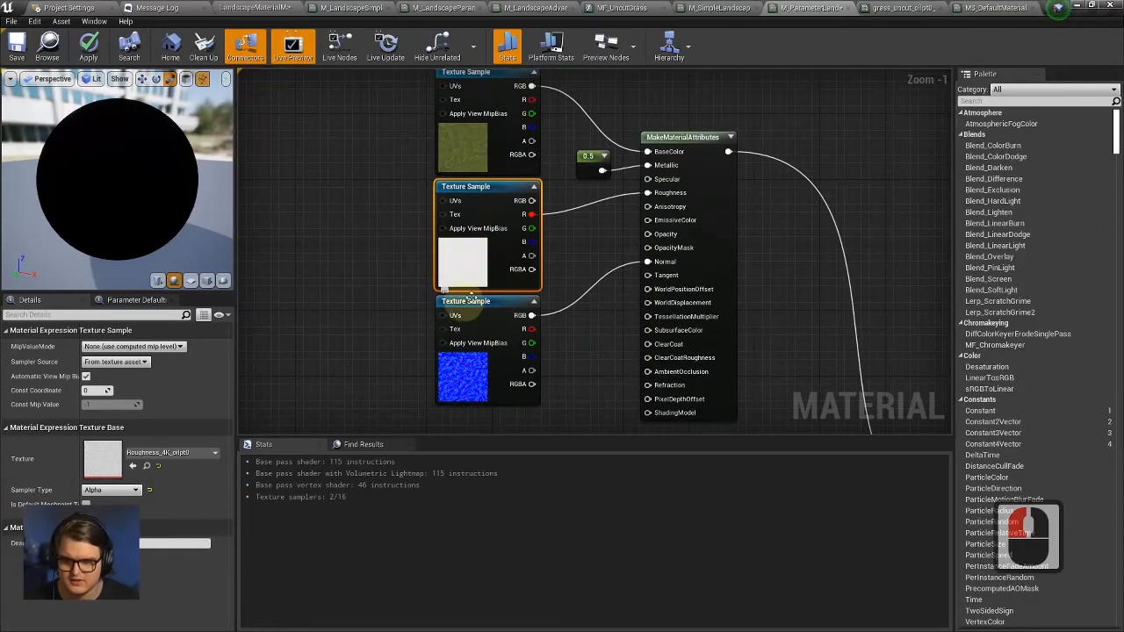
pyautogui.click(497, 374)
pyautogui.click(690, 137)
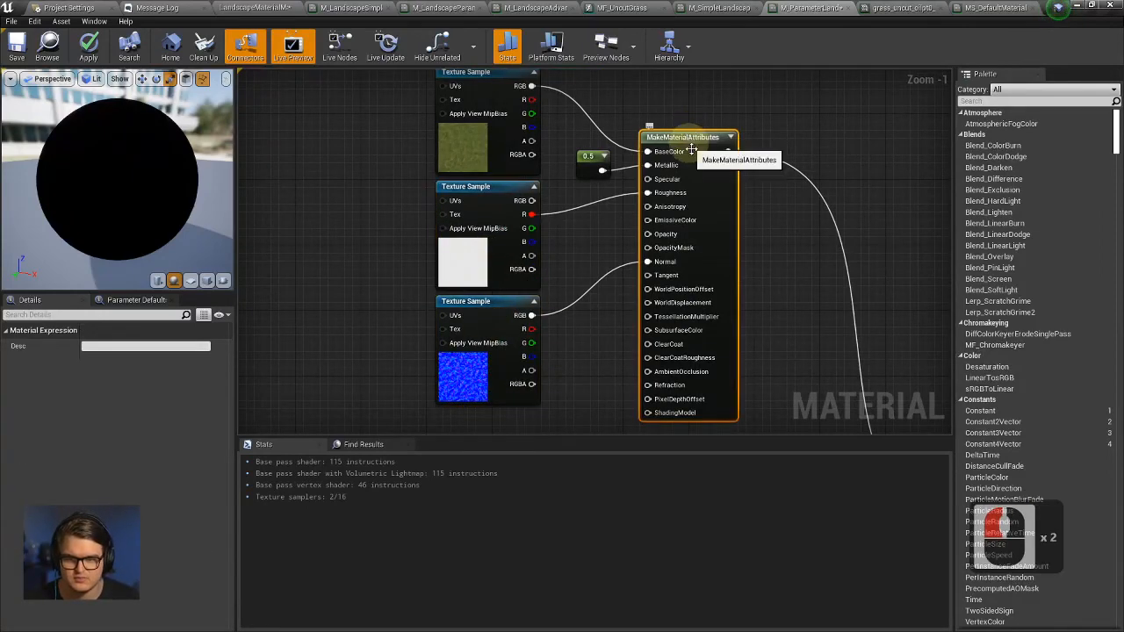
pyautogui.moveTo(781, 185); pyautogui.dragTo(722, 246, button='right')
pyautogui.moveTo(485, 313); pyautogui.dragTo(539, 271, button='right')
pyautogui.click(463, 294)
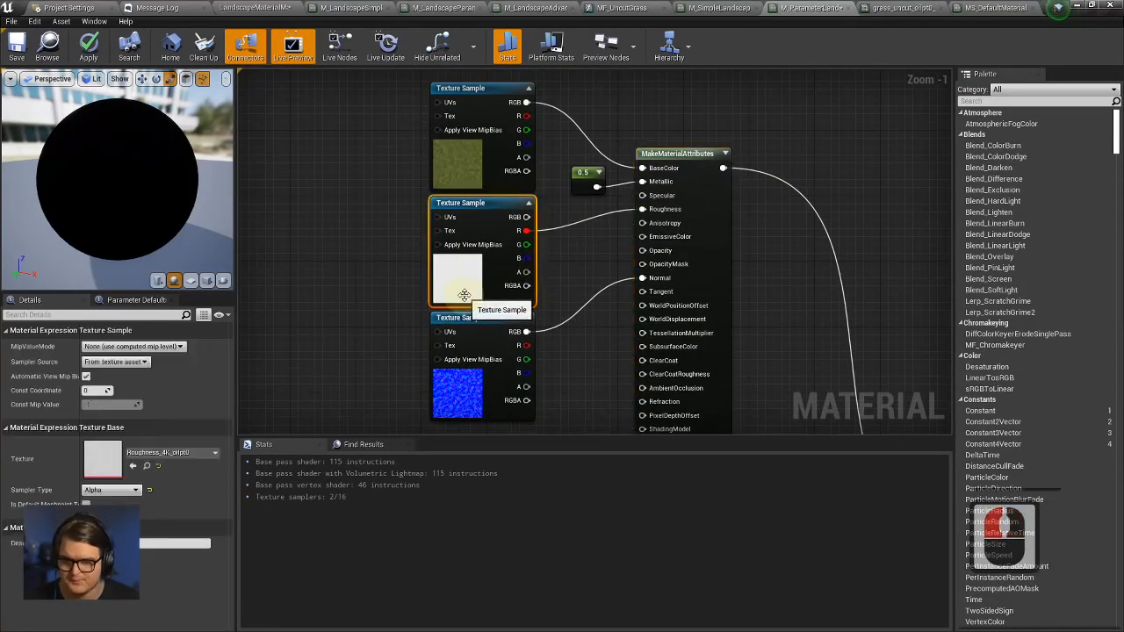
pyautogui.click(449, 395)
pyautogui.scroll(-4, 488, 389)
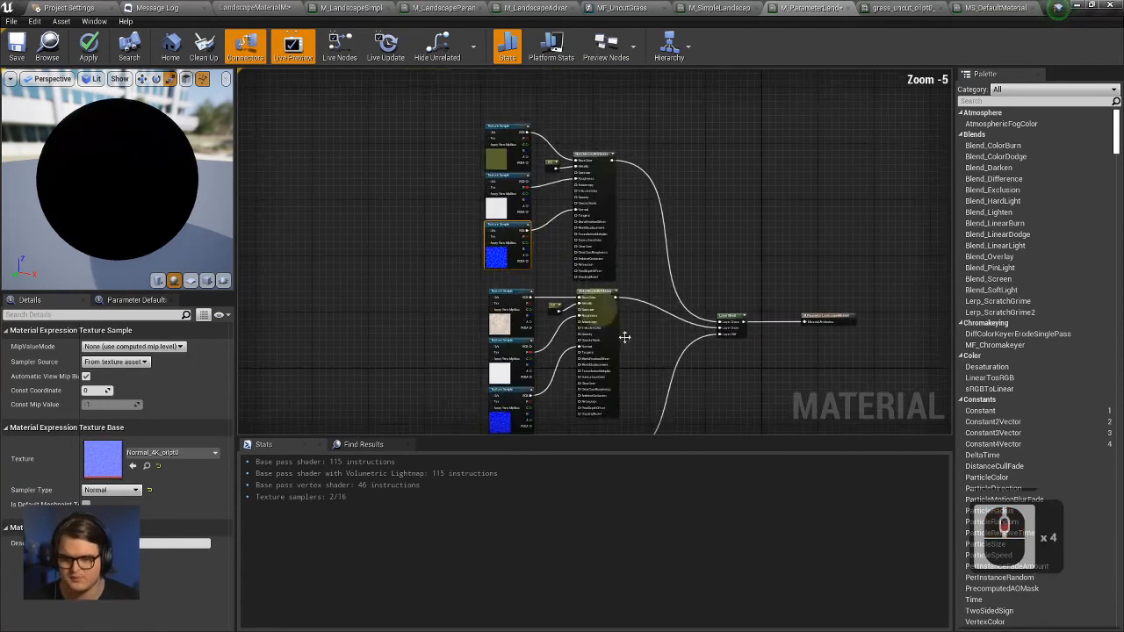
# Examine the snow layer's MakeMaterialAttributes node and the constant feeding its Metallic input.
pyautogui.click(546, 210)
pyautogui.moveTo(595, 309); pyautogui.dragTo(595, 249, button='right')
pyautogui.moveTo(521, 227); pyautogui.dragTo(535, 258, button='right')
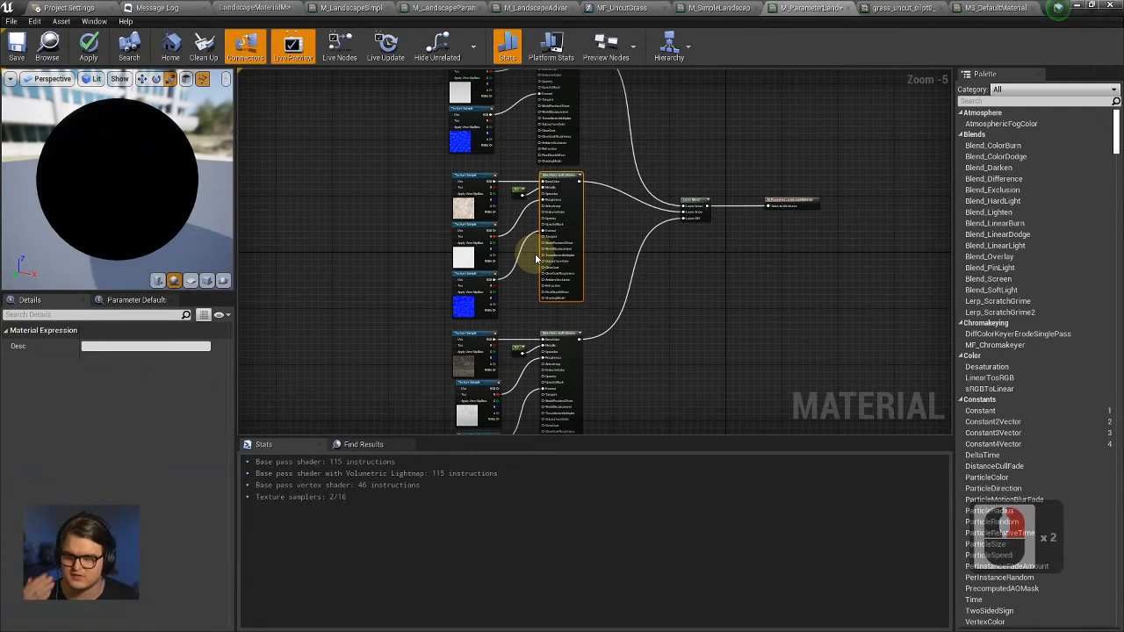
pyautogui.scroll(-2, 639, 344)
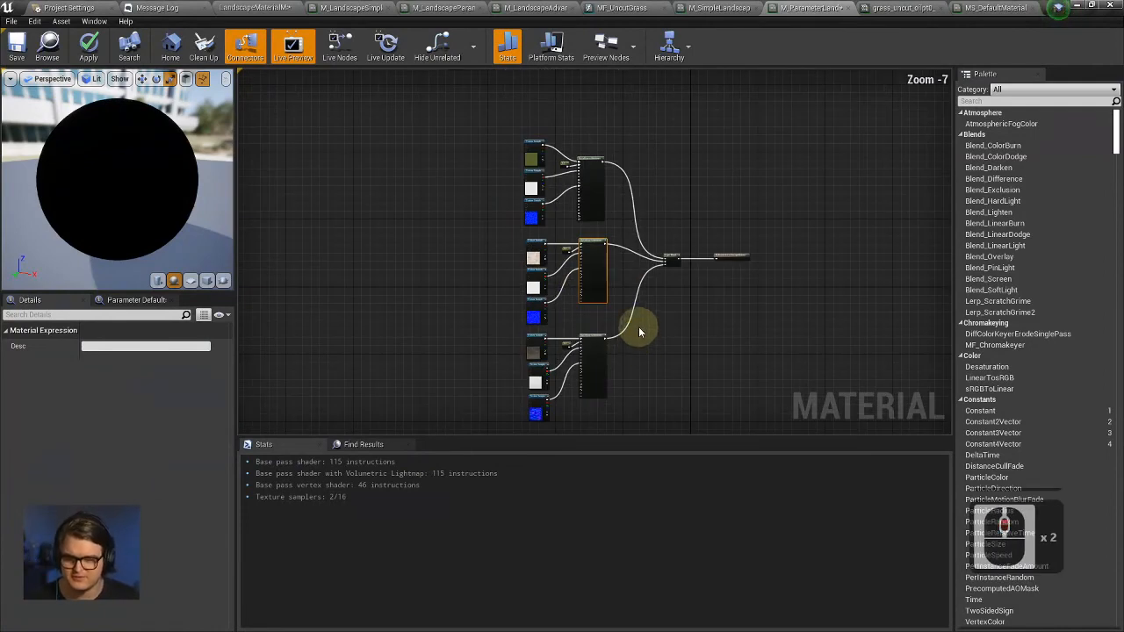
pyautogui.scroll(5, 639, 332)
pyautogui.scroll(2, 534, 168)
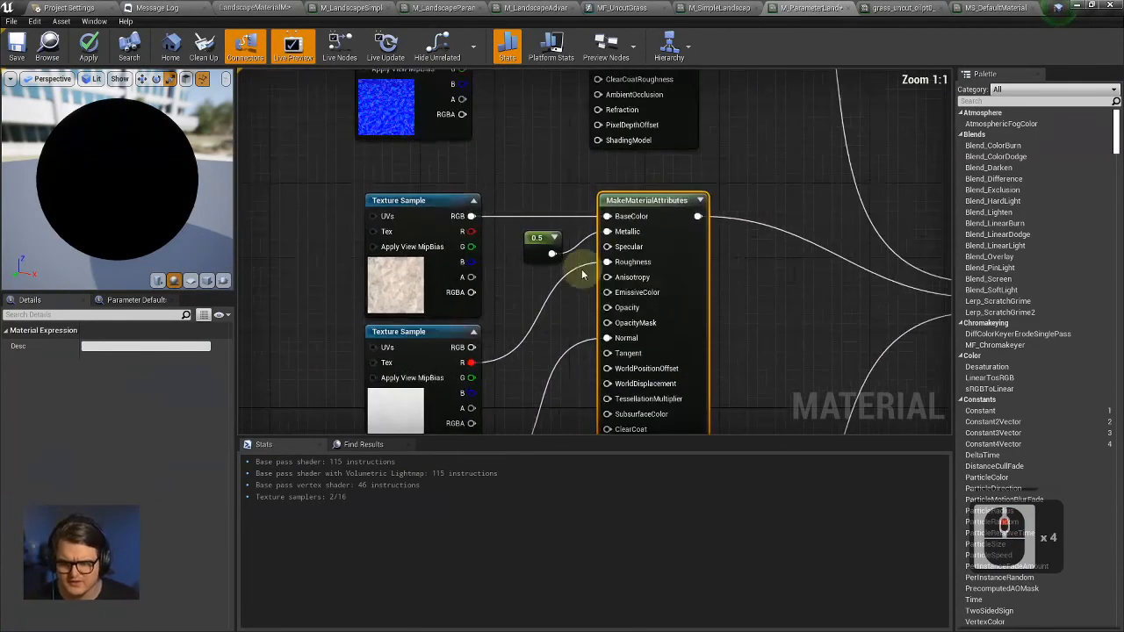
pyautogui.click(540, 244)
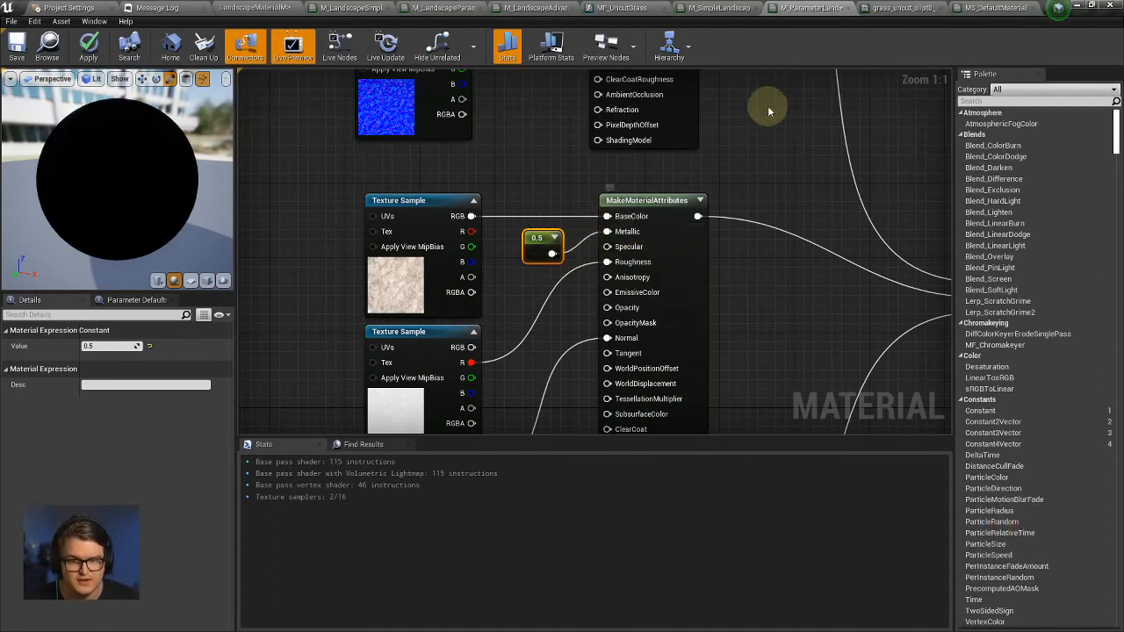
# Return to the level and open the grass_uncut material instance from the Megascans Surfaces folders.
pyautogui.click(246, 7)
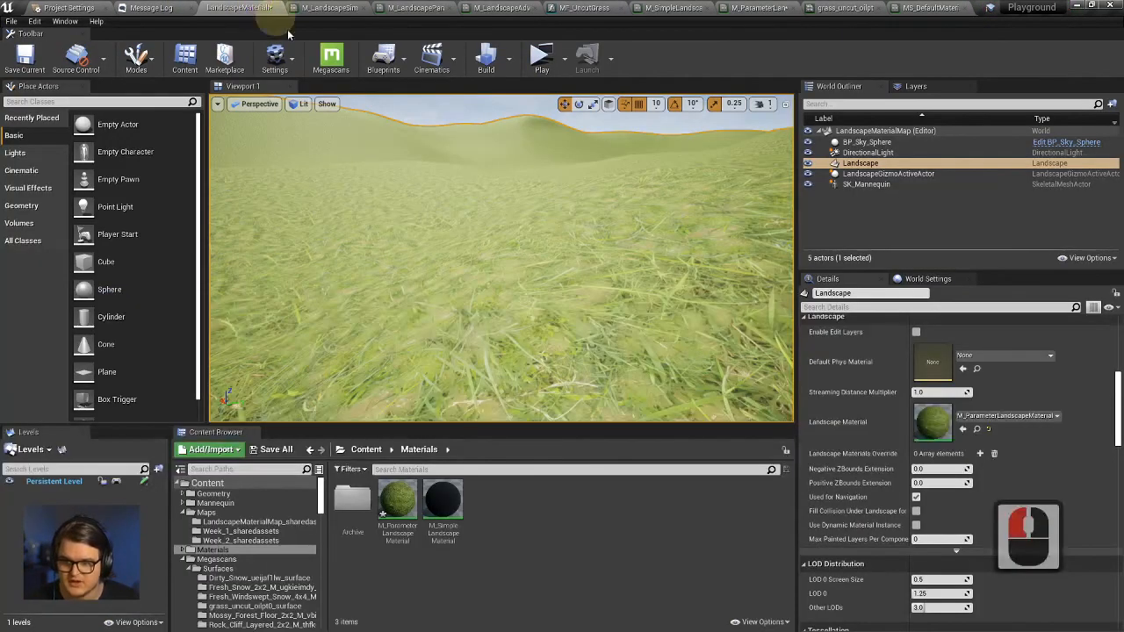
pyautogui.scroll(-2, 263, 554)
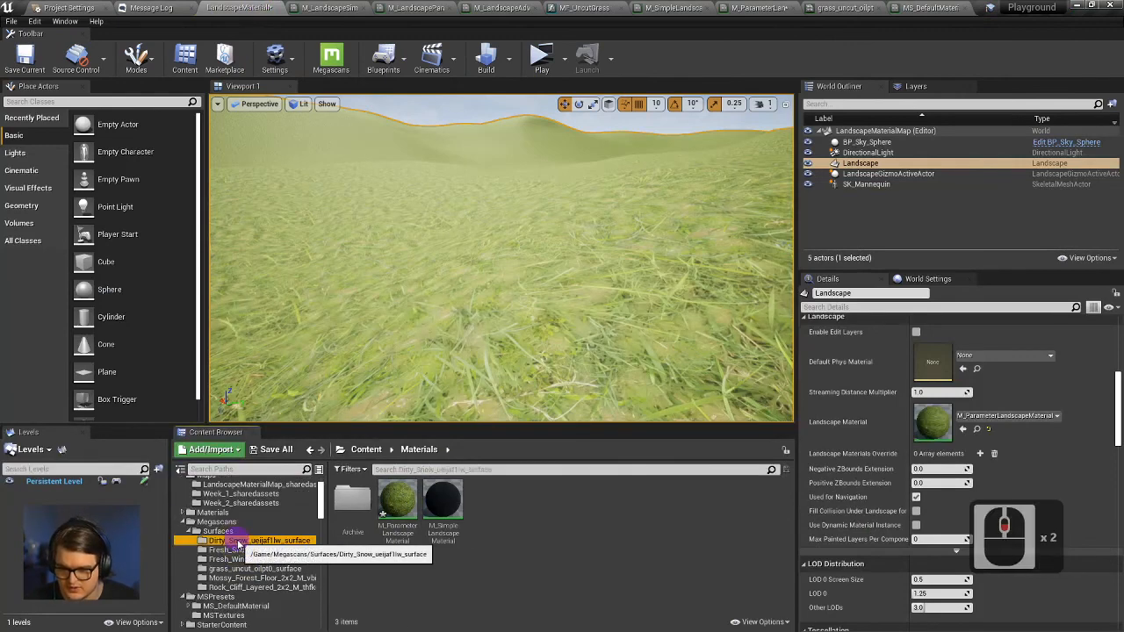
pyautogui.click(250, 540)
pyautogui.click(238, 560)
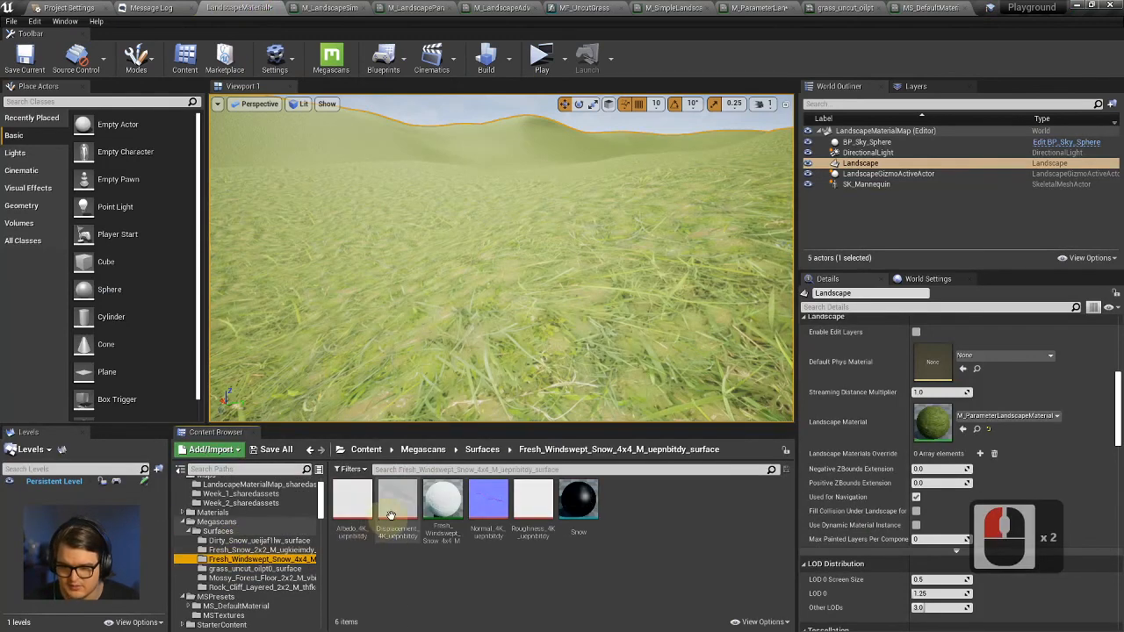
pyautogui.click(254, 569)
pyautogui.doubleClick(437, 505)
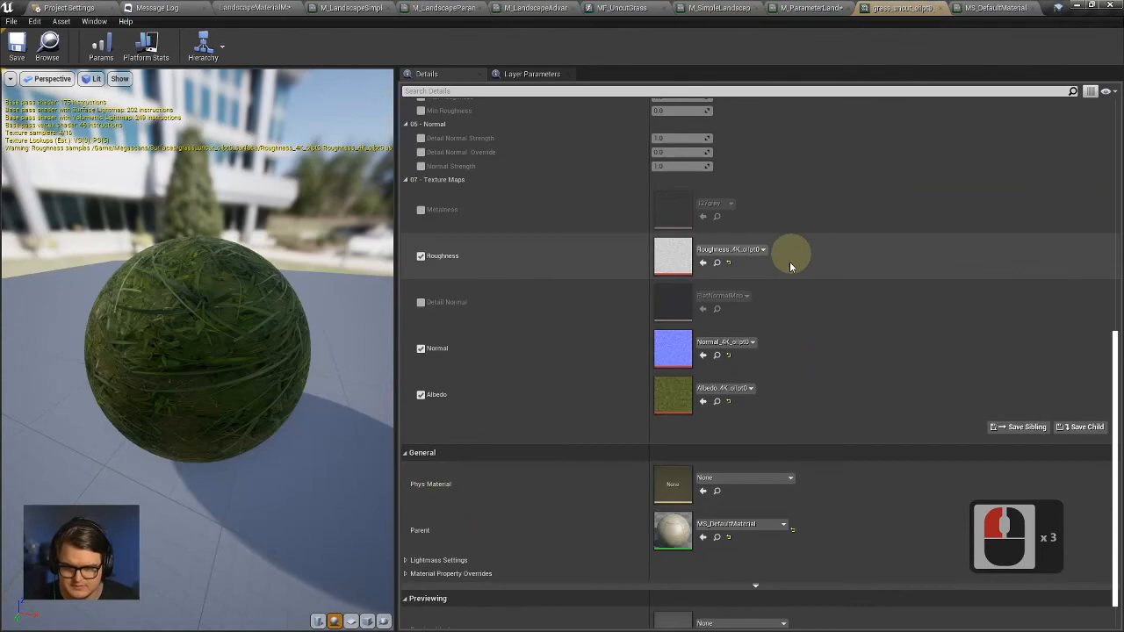
# Open the instance's parent MS_DefaultMaterial and examine its Metalness and Roughness texture parameters.
pyautogui.doubleClick(667, 525)
pyautogui.scroll(-1, 702, 317)
pyautogui.moveTo(702, 317); pyautogui.dragTo(546, 299, button='right')
pyautogui.moveTo(412, 263); pyautogui.dragTo(527, 265, button='right')
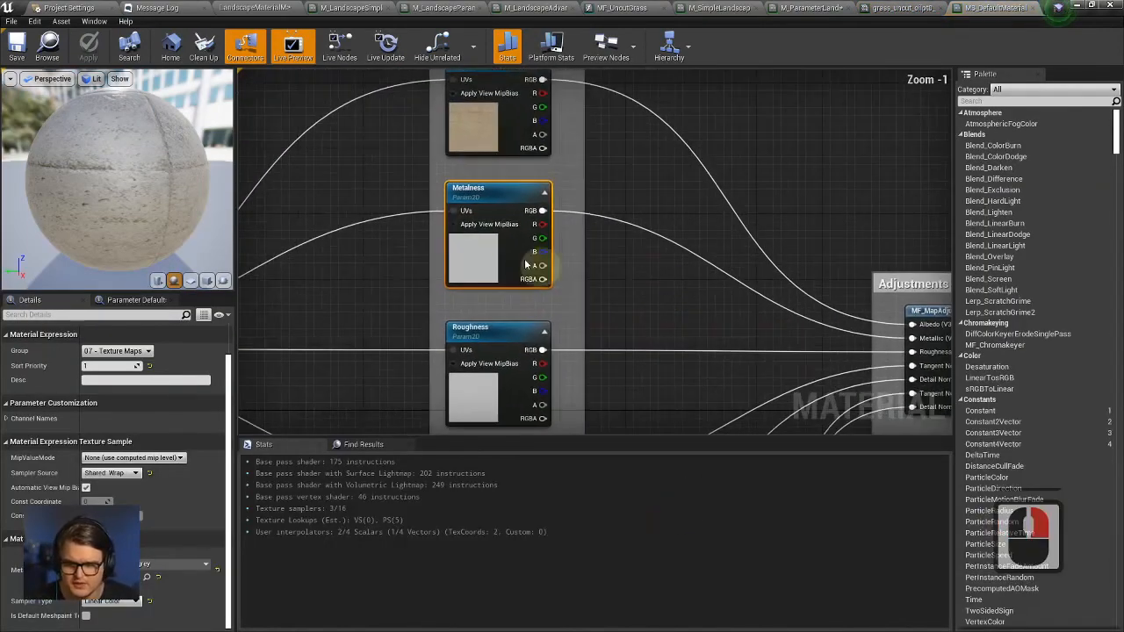
pyautogui.moveTo(591, 209); pyautogui.dragTo(674, 184, button='right')
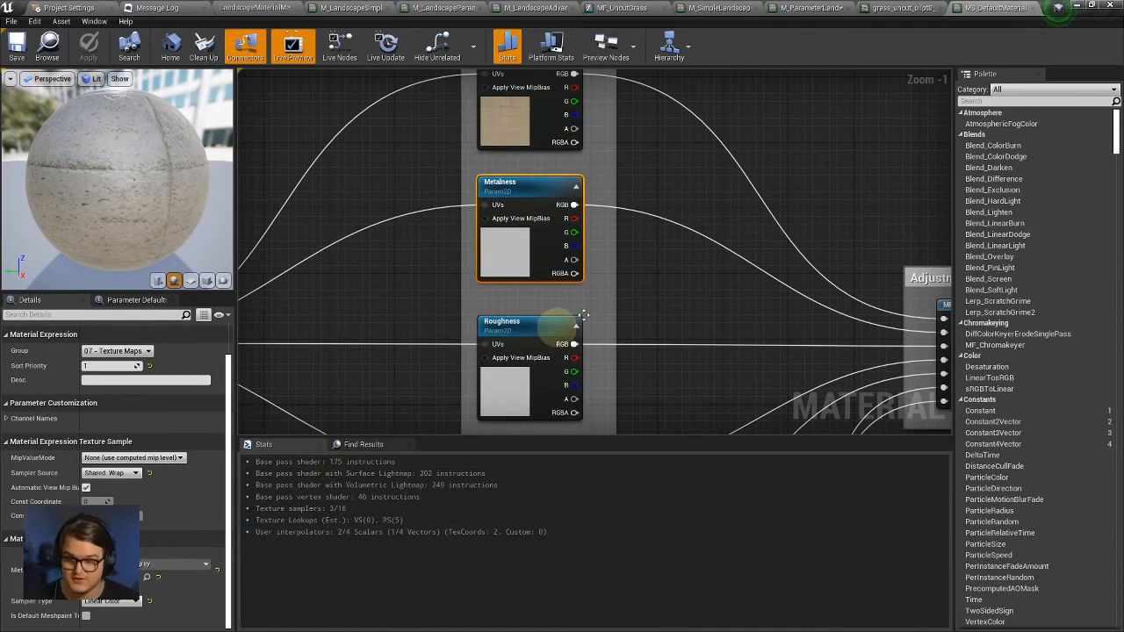
pyautogui.moveTo(554, 333); pyautogui.dragTo(583, 275, button='right')
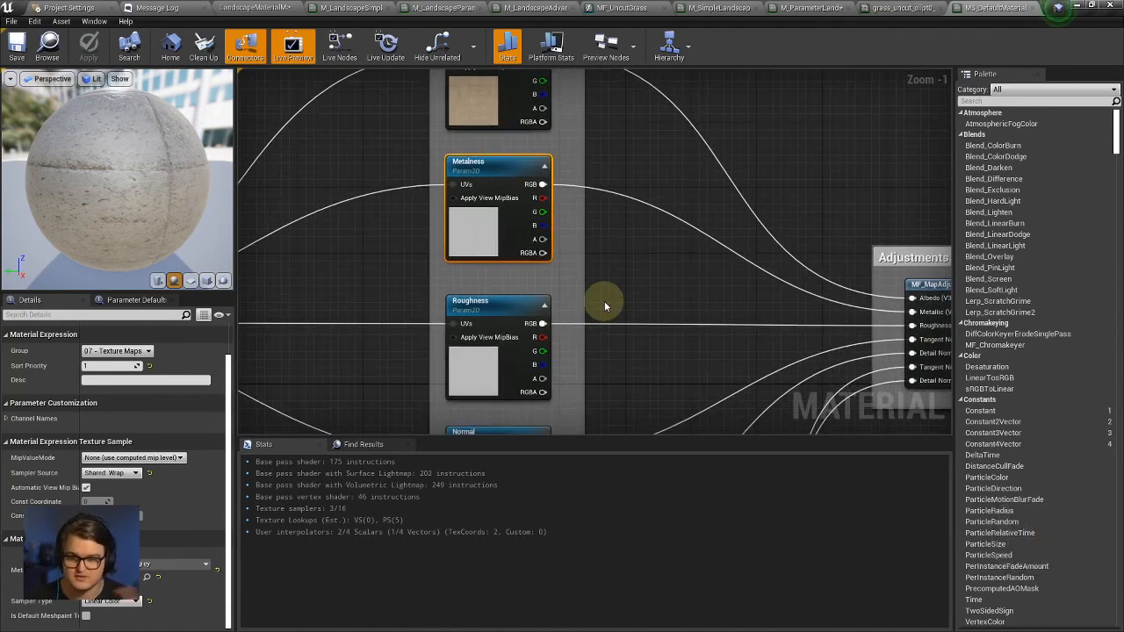
# Go back to M_ParameterLandscapeMaterial and review the snow layer's Metallic constant and the links into the Layer Blend.
pyautogui.click(887, 8)
pyautogui.click(828, 9)
pyautogui.moveTo(821, 190); pyautogui.dragTo(517, 161, button='right')
pyautogui.click(510, 245)
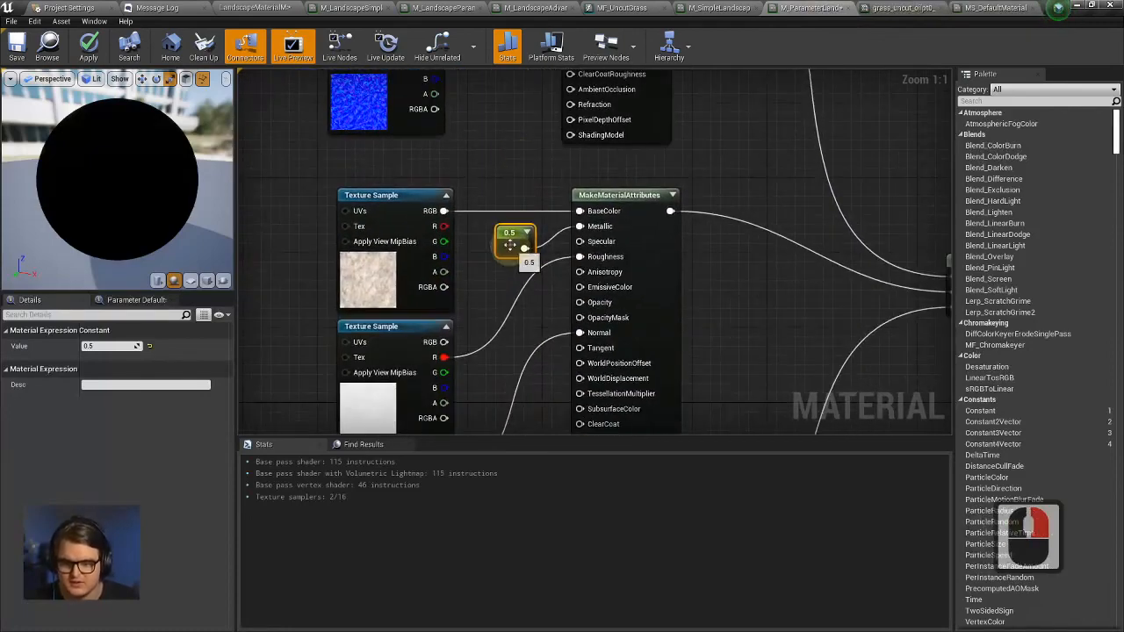
pyautogui.moveTo(794, 209); pyautogui.dragTo(576, 161, button='right')
pyautogui.scroll(-1, 796, 172)
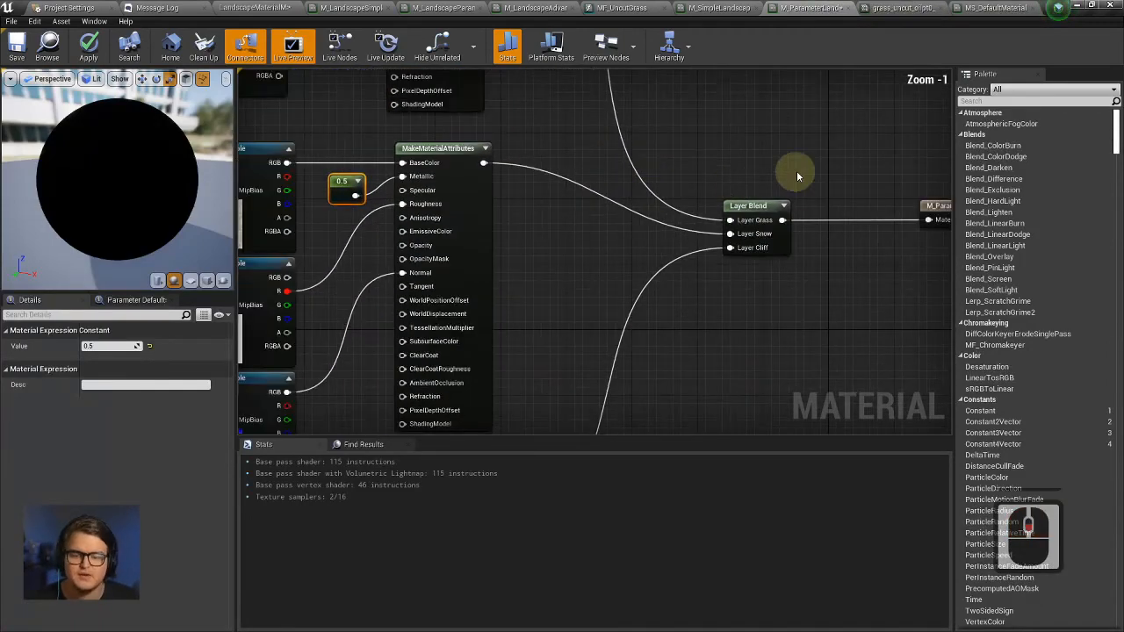
pyautogui.moveTo(796, 173); pyautogui.dragTo(807, 265, button='right')
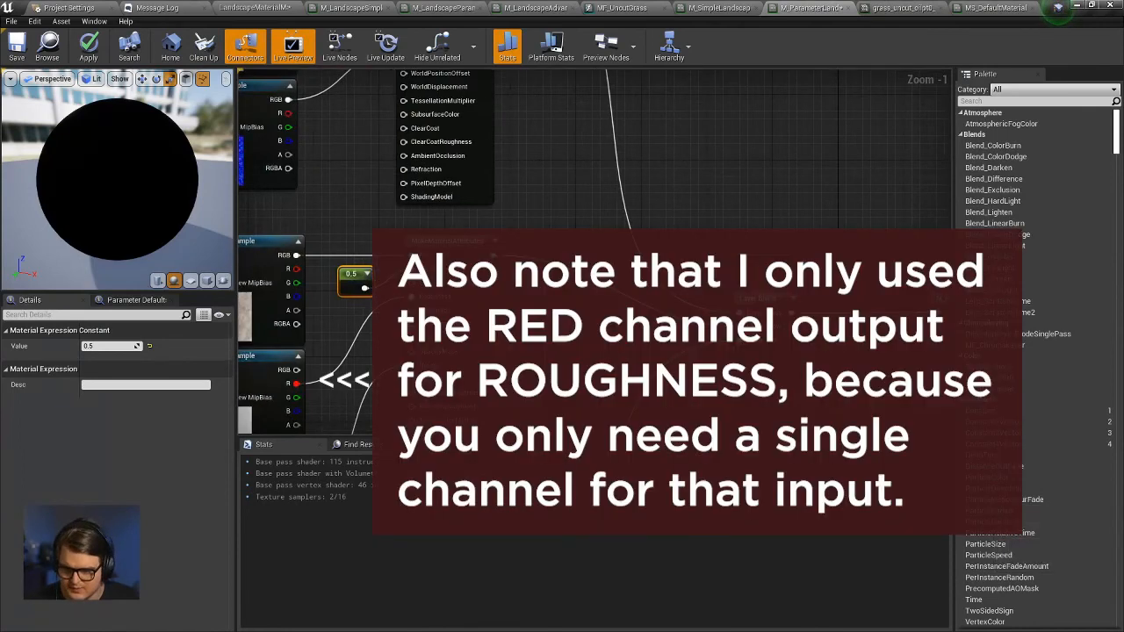
pyautogui.moveTo(731, 285); pyautogui.dragTo(735, 268, button='right')
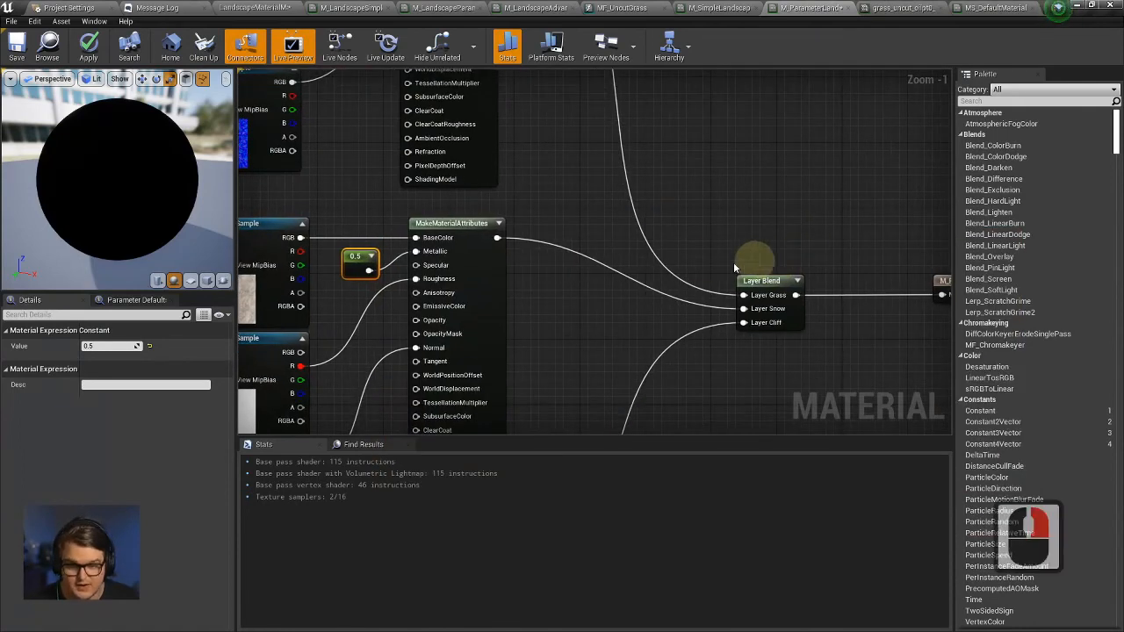
# Apply the changes to M_ParameterLandscapeMaterial and check the landscape in the LandscapeMaterialMap level.
pyautogui.click(88, 45)
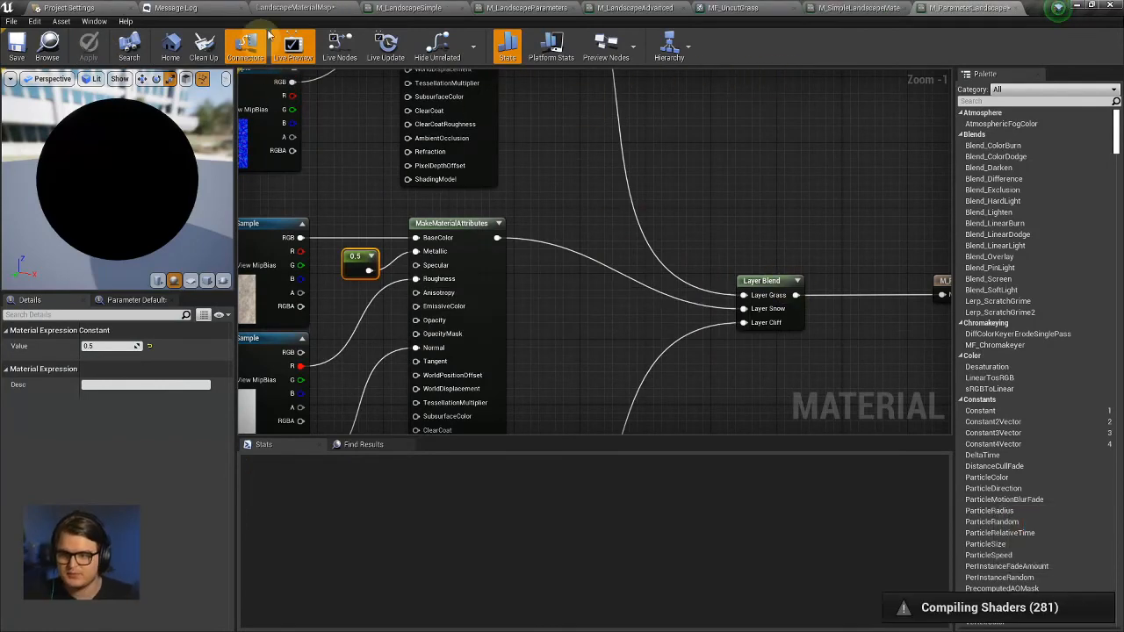
pyautogui.click(256, 8)
pyautogui.moveTo(614, 283); pyautogui.dragTo(619, 282)
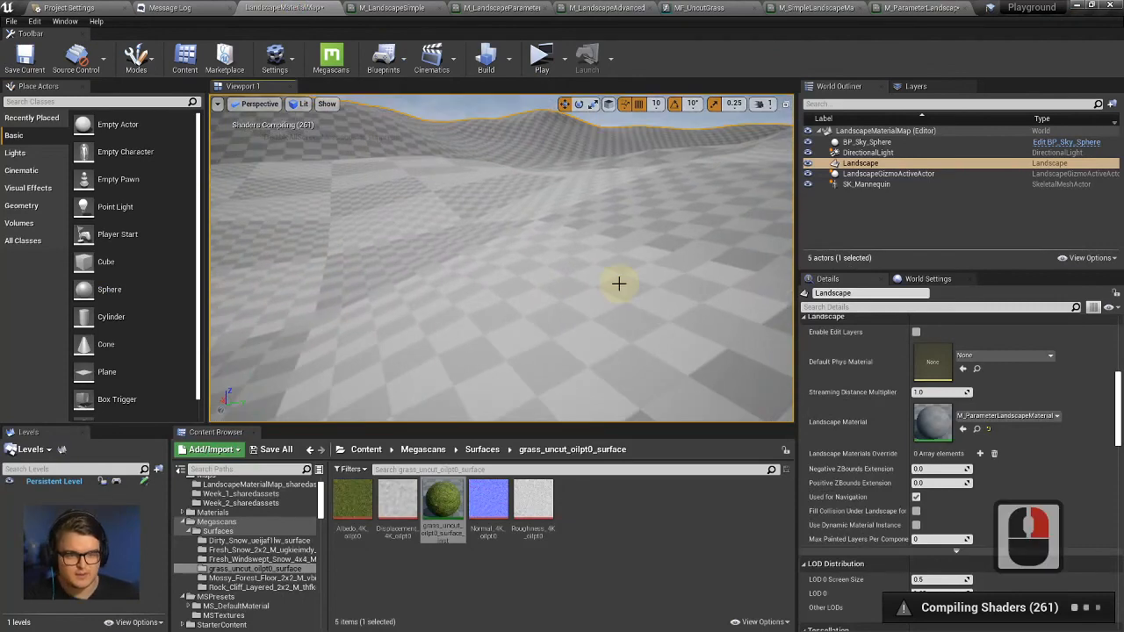
# Compare M_ParameterLandscapeMaterial and M_SimpleLandscapeMaterial from the Materials folder as the Landscape Material, leaving M_SimpleLandscapeMaterial assigned.
pyautogui.scroll(4, 246, 549)
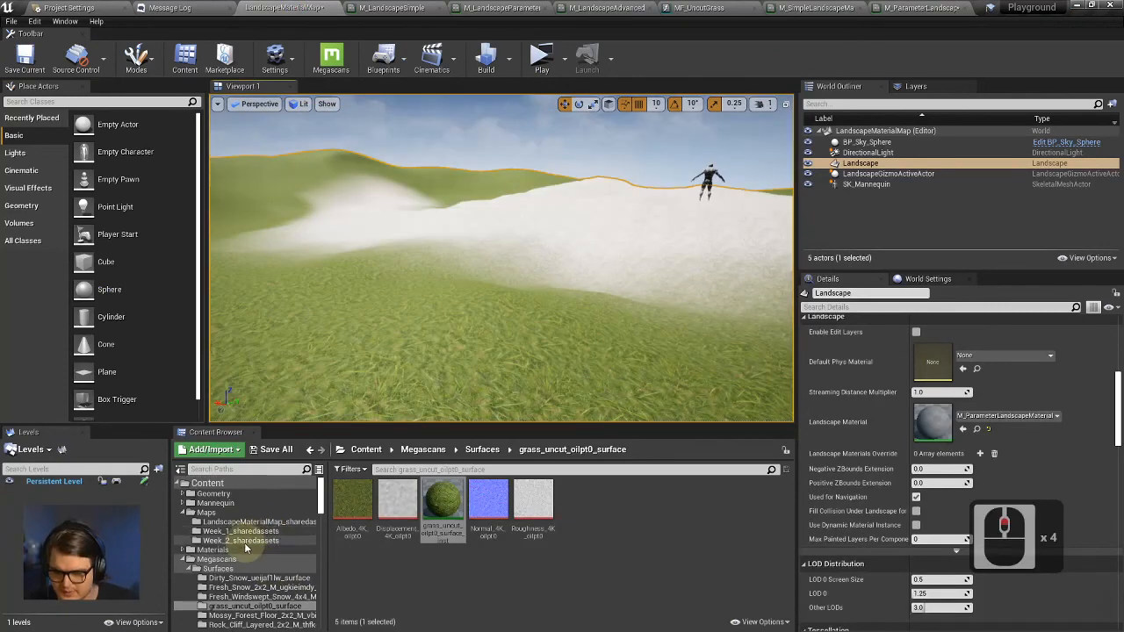
pyautogui.click(206, 514)
pyautogui.click(213, 550)
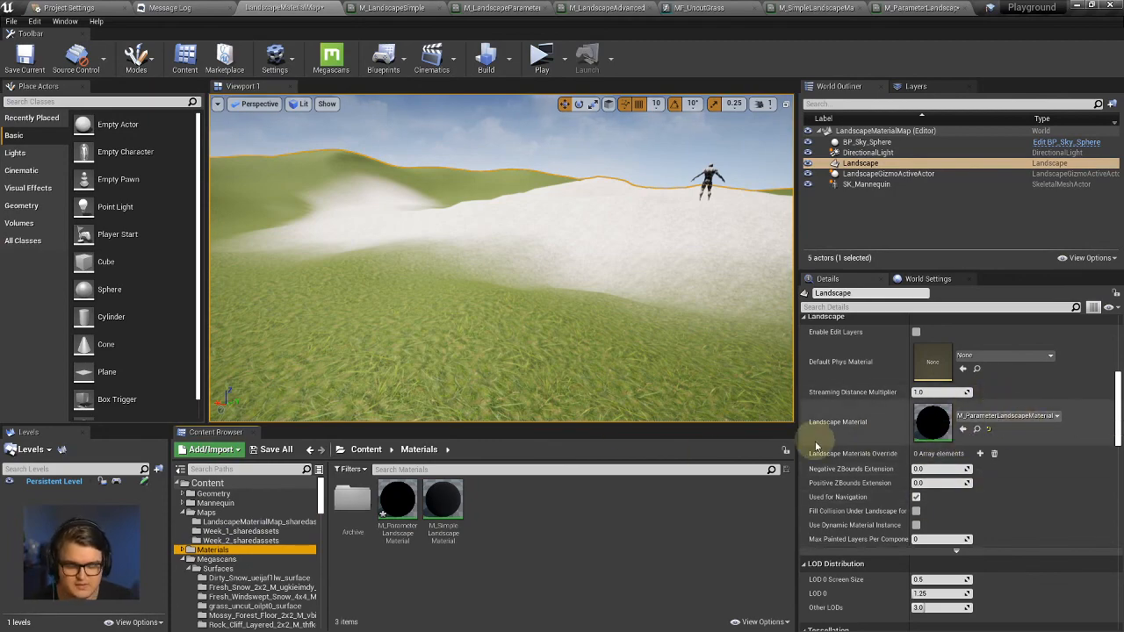
pyautogui.click(394, 507)
pyautogui.moveTo(503, 366); pyautogui.dragTo(544, 392, button='right')
pyautogui.moveTo(458, 497); pyautogui.dragTo(993, 425)
pyautogui.moveTo(397, 501); pyautogui.dragTo(932, 424)
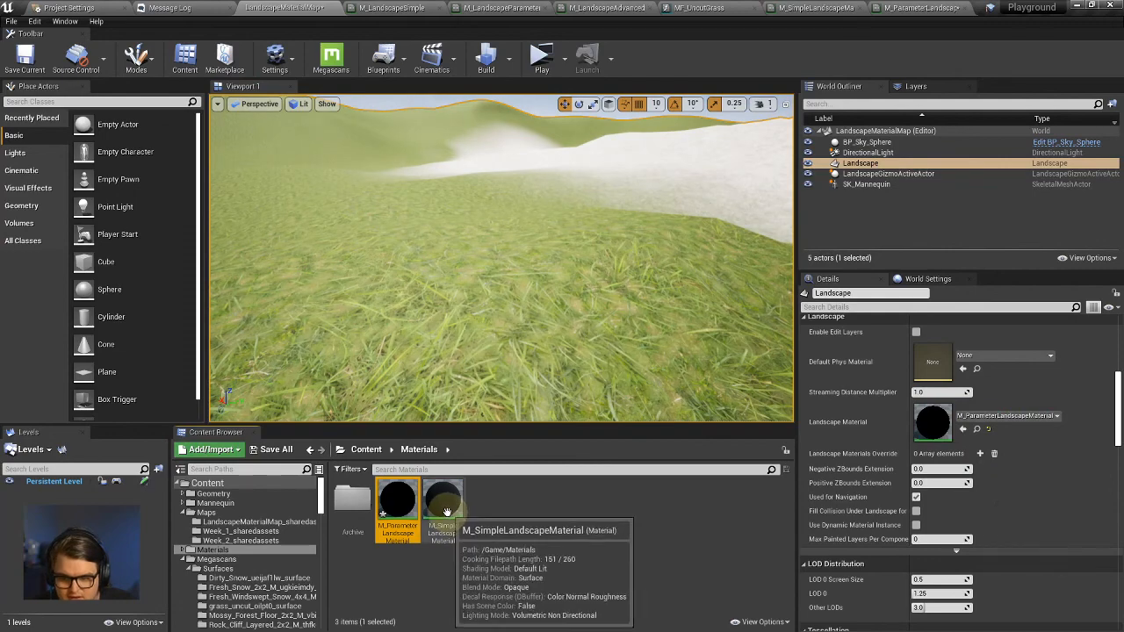
pyautogui.moveTo(442, 501); pyautogui.dragTo(933, 423)
pyautogui.moveTo(579, 335)
pyautogui.mouseDown(button='right')
pyautogui.moveTo(625, 346)
pyautogui.moveTo(559, 343)
pyautogui.moveTo(580, 334)
pyautogui.mouseUp(button='right')
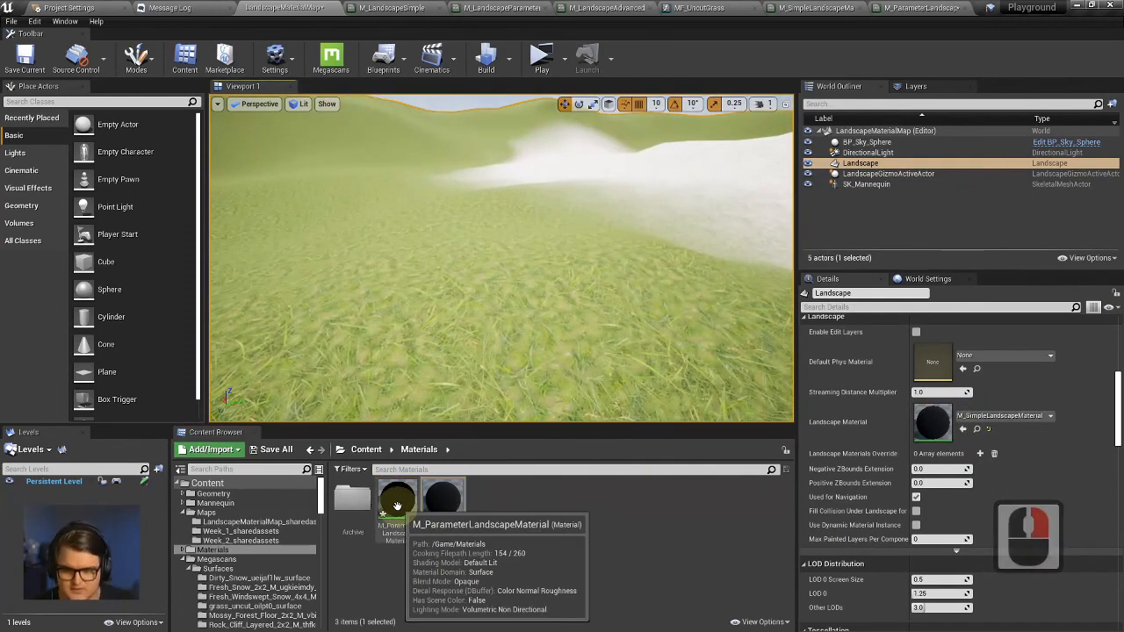
# Assign M_ParameterLandscapeMaterial as the Landscape Material and inspect the grass up close in the level.
pyautogui.moveTo(406, 507); pyautogui.dragTo(984, 415)
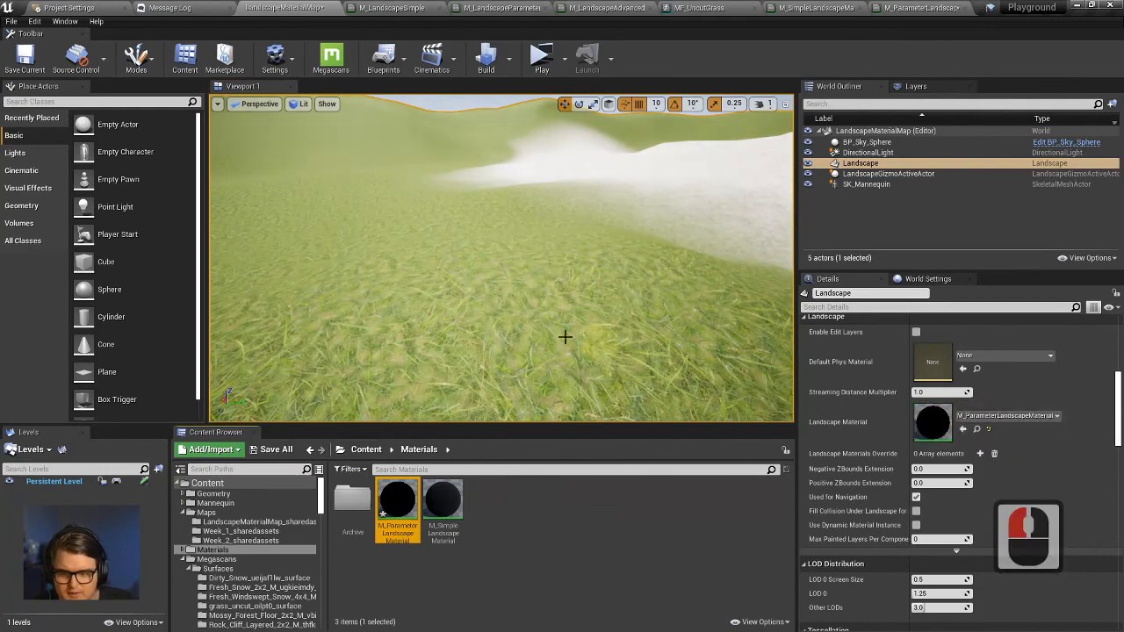
pyautogui.moveTo(565, 334); pyautogui.dragTo(565, 333, button='right')
pyautogui.press('s')
pyautogui.press('d')
pyautogui.press('w')
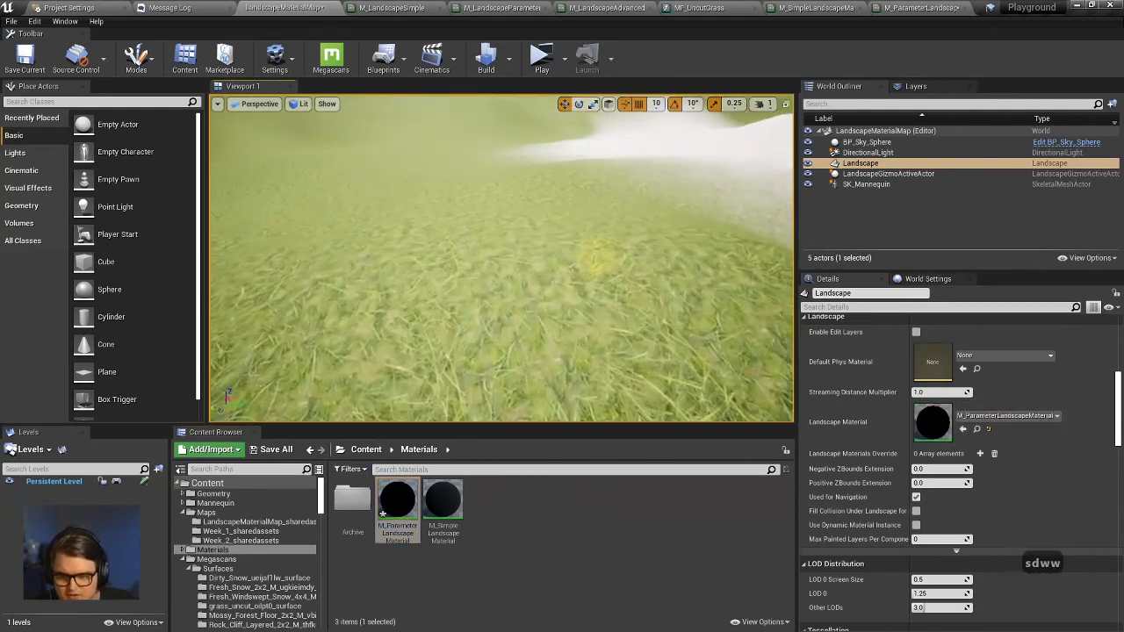
pyautogui.press('w')
pyautogui.moveTo(597, 256); pyautogui.dragTo(627, 249, button='right')
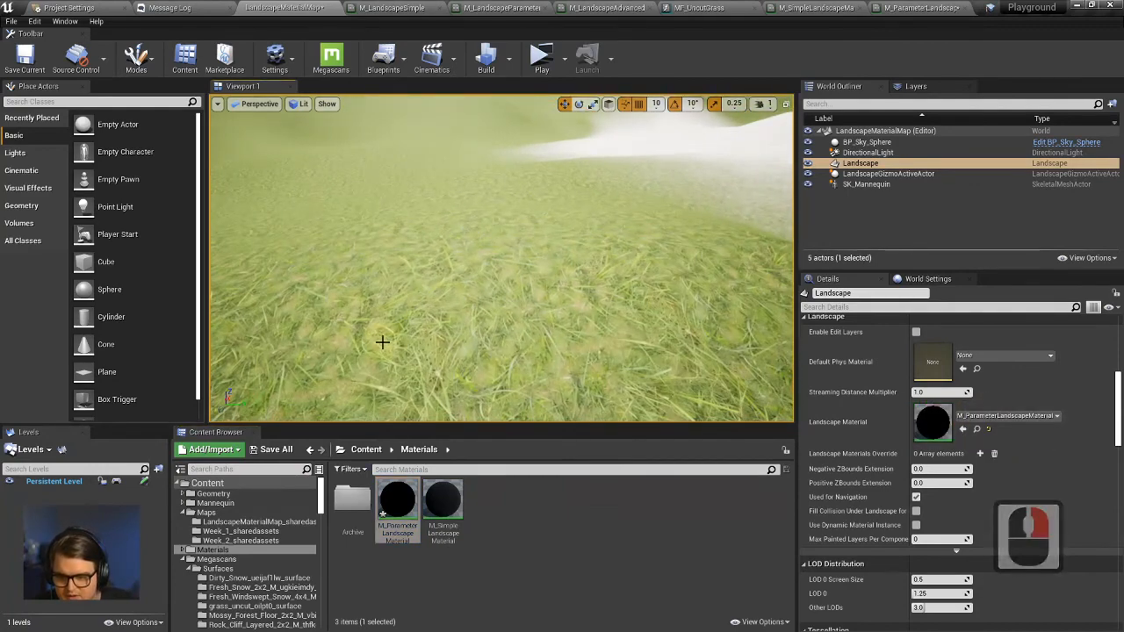
pyautogui.moveTo(383, 342); pyautogui.dragTo(645, 248, button='right')
pyautogui.press('s')
pyautogui.press('s')
pyautogui.press('a')
pyautogui.press('w')
pyautogui.press('e')
pyautogui.press('w')
pyautogui.press('w')
pyautogui.press('q')
pyautogui.press('d')
pyautogui.press('s')
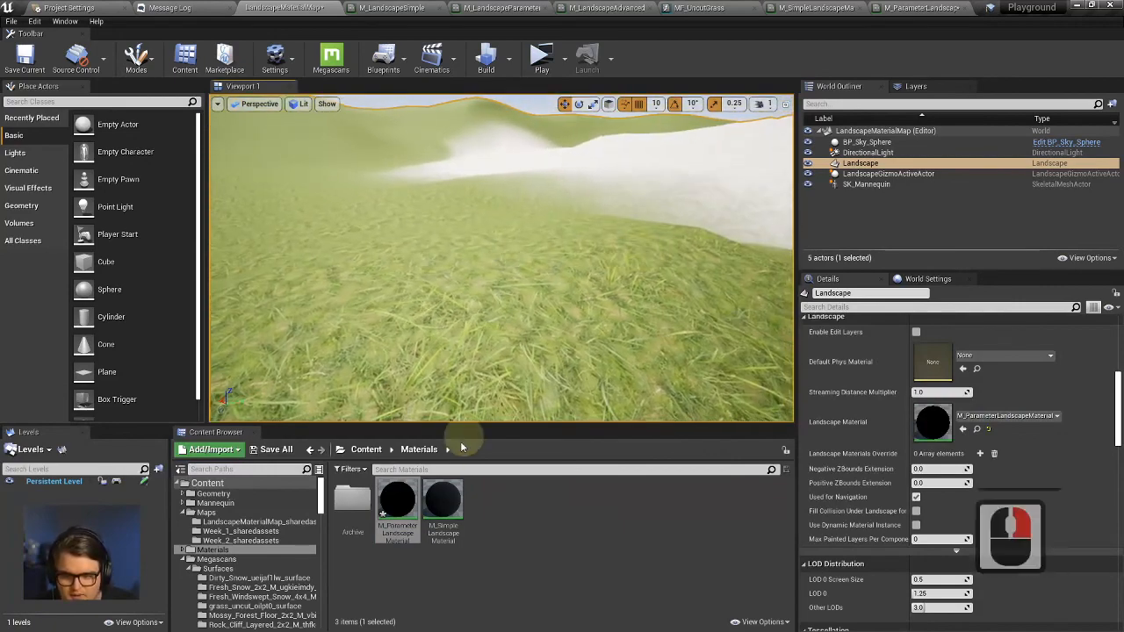
# Compare M_SimpleLandscapeMaterial and M_ParameterLandscapeMaterial on the grass and snow areas, leaving M_ParameterLandscapeMaterial assigned as the Landscape Material.
pyautogui.moveTo(443, 503); pyautogui.dragTo(949, 421)
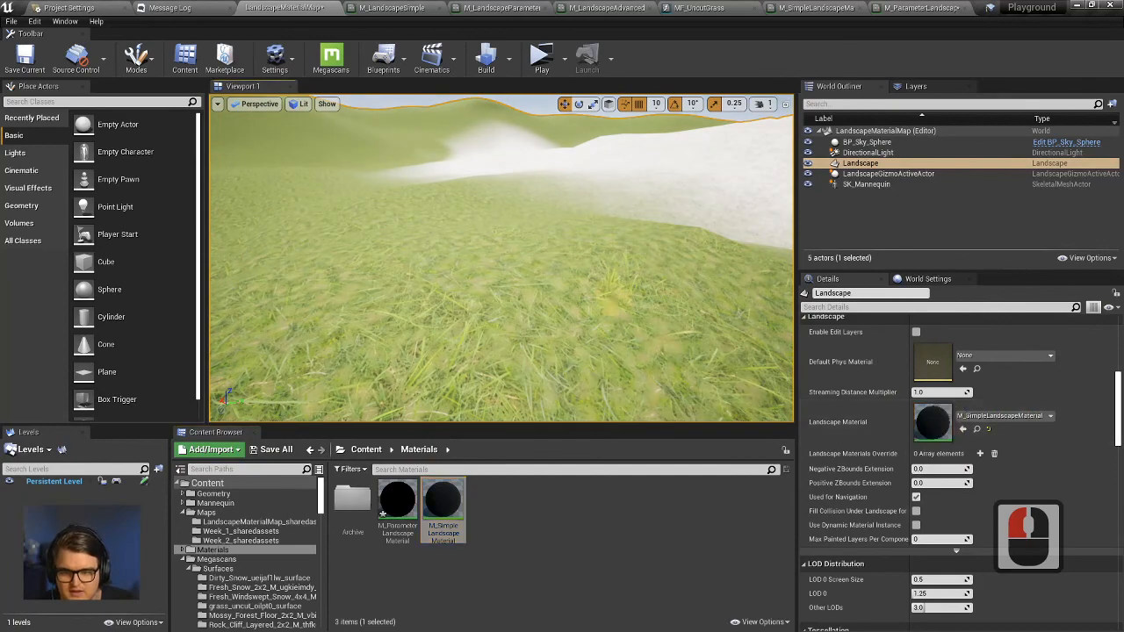
pyautogui.moveTo(611, 295); pyautogui.dragTo(592, 257, button='right')
pyautogui.press('s')
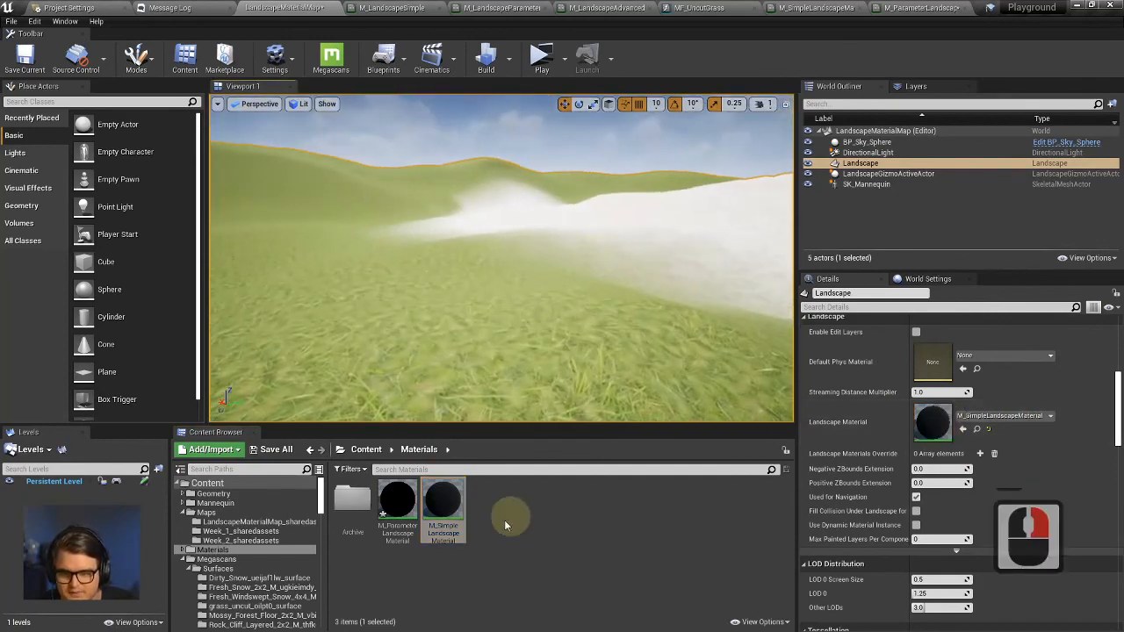
pyautogui.moveTo(397, 503); pyautogui.dragTo(933, 422)
pyautogui.press('d')
pyautogui.moveTo(578, 305); pyautogui.dragTo(556, 296, button='right')
pyautogui.press('w')
pyautogui.press('d')
pyautogui.press('e')
pyautogui.press('w')
pyautogui.moveTo(443, 501); pyautogui.dragTo(939, 424)
pyautogui.moveTo(397, 503); pyautogui.dragTo(966, 424)
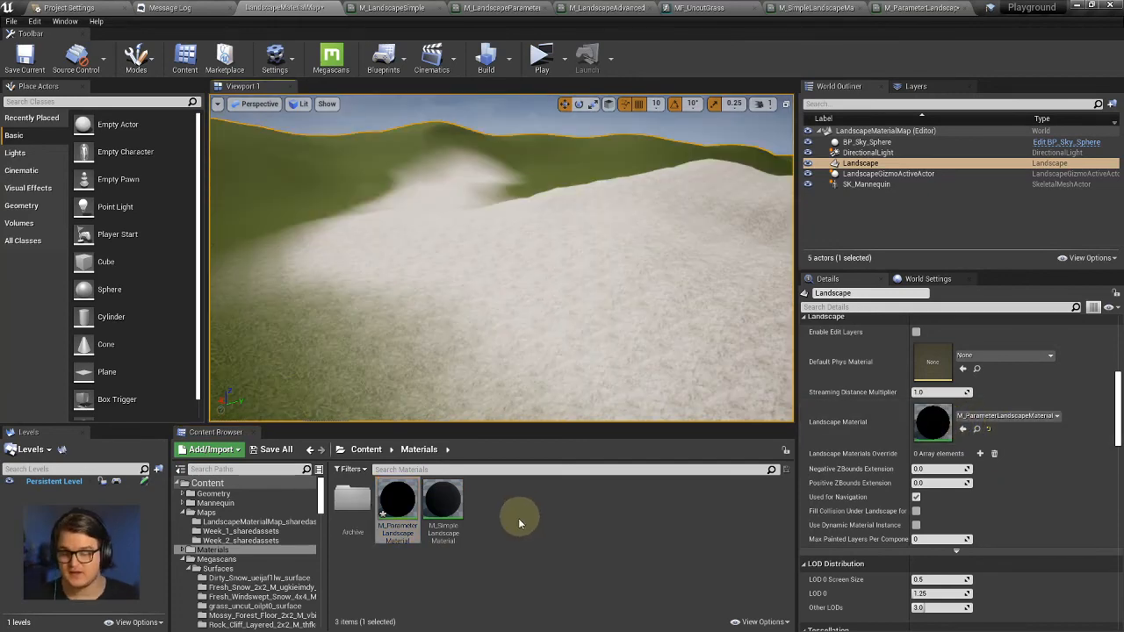
# Open M_ParameterLandscapeMaterial, review its layer attribute nodes and Layer Blend, and return to the LandscapeMaterialMap level.
pyautogui.click(397, 501)
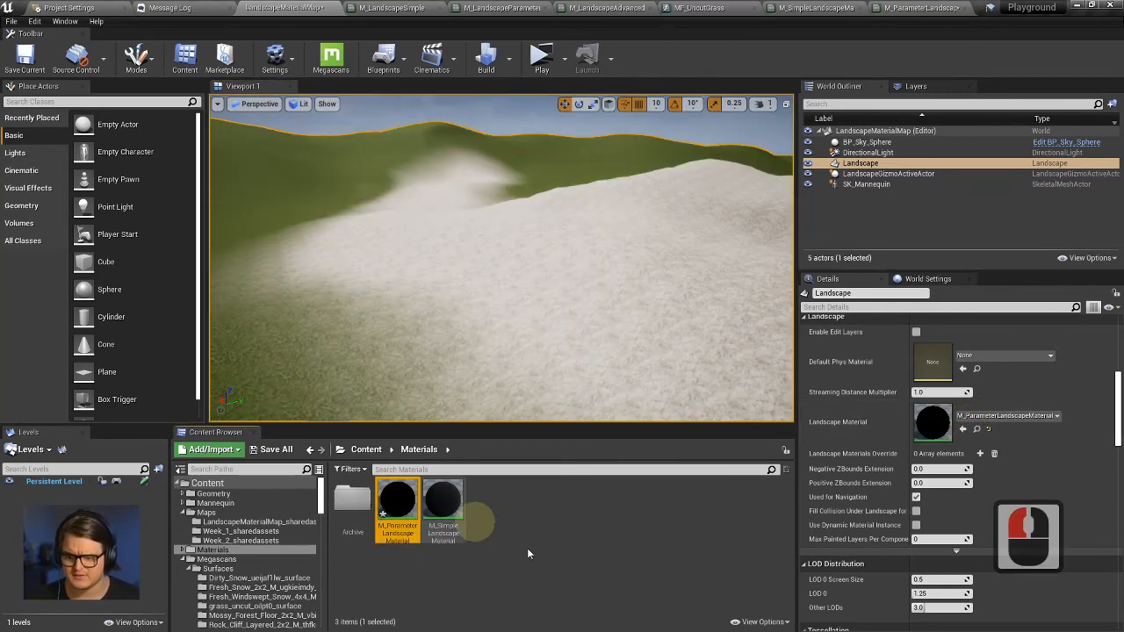
pyautogui.doubleClick(397, 508)
pyautogui.scroll(-3, 672, 274)
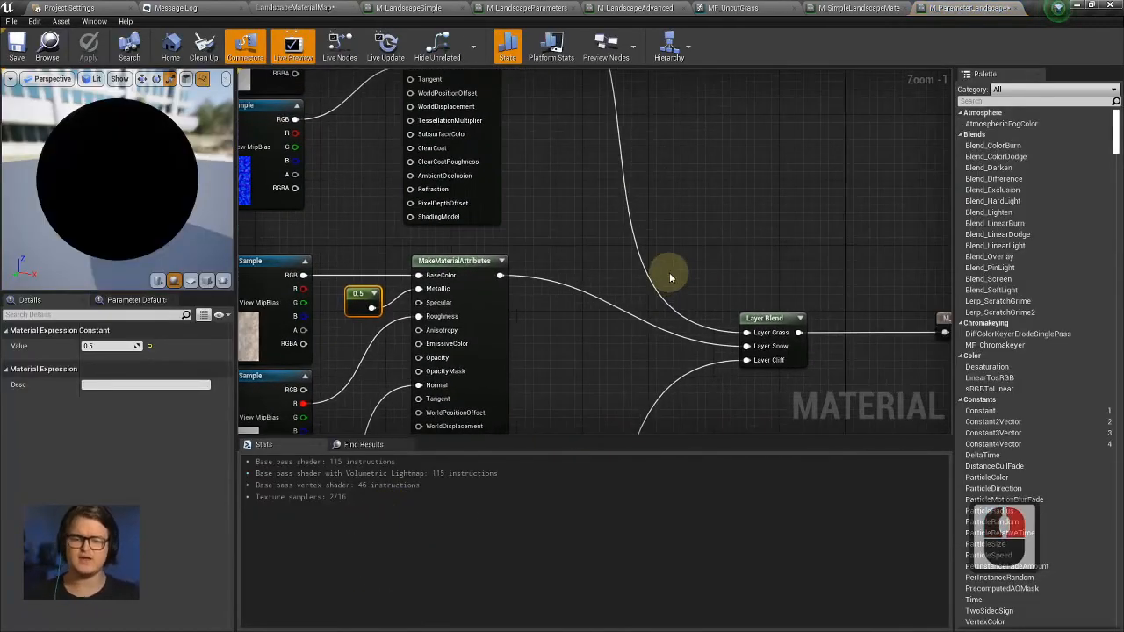
pyautogui.scroll(-2, 676, 272)
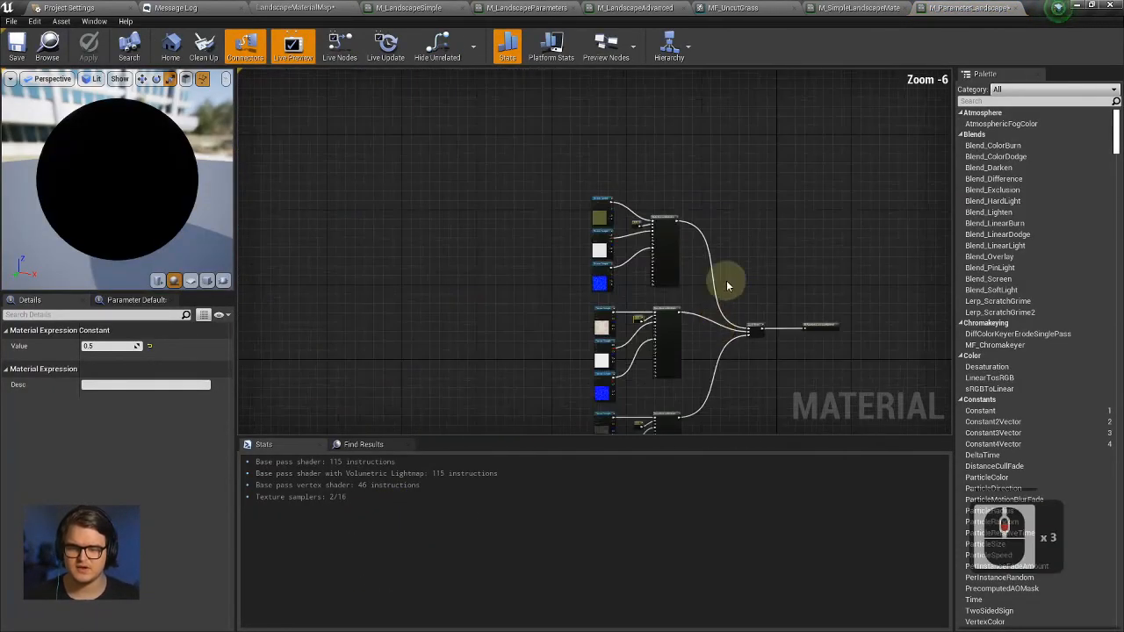
pyautogui.scroll(6, 728, 281)
pyautogui.scroll(-6, 678, 282)
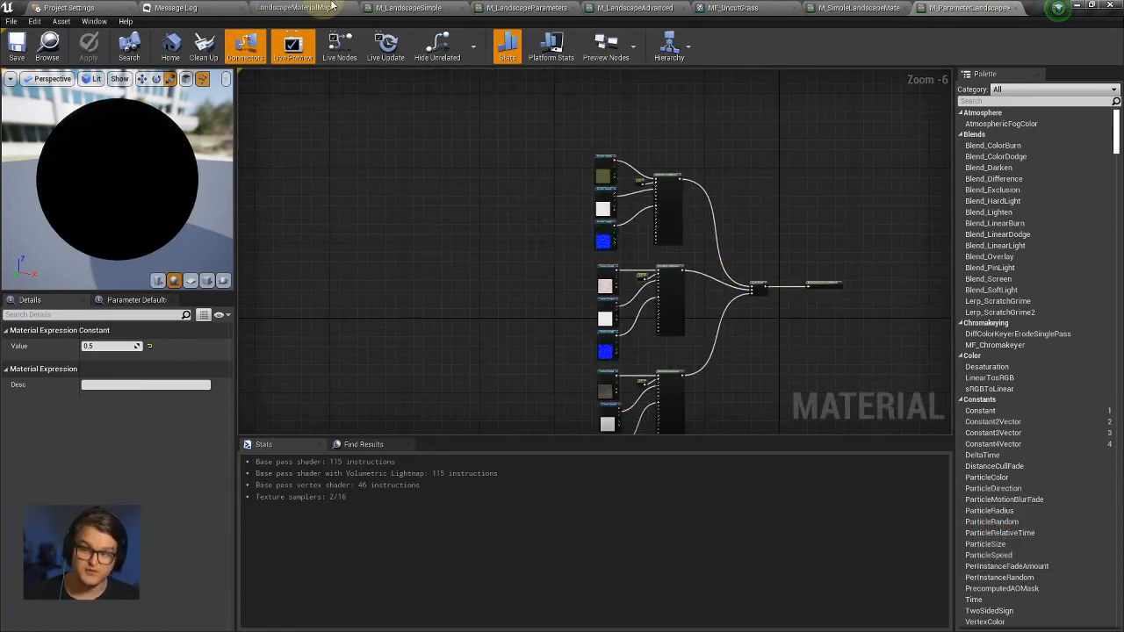
pyautogui.click(290, 7)
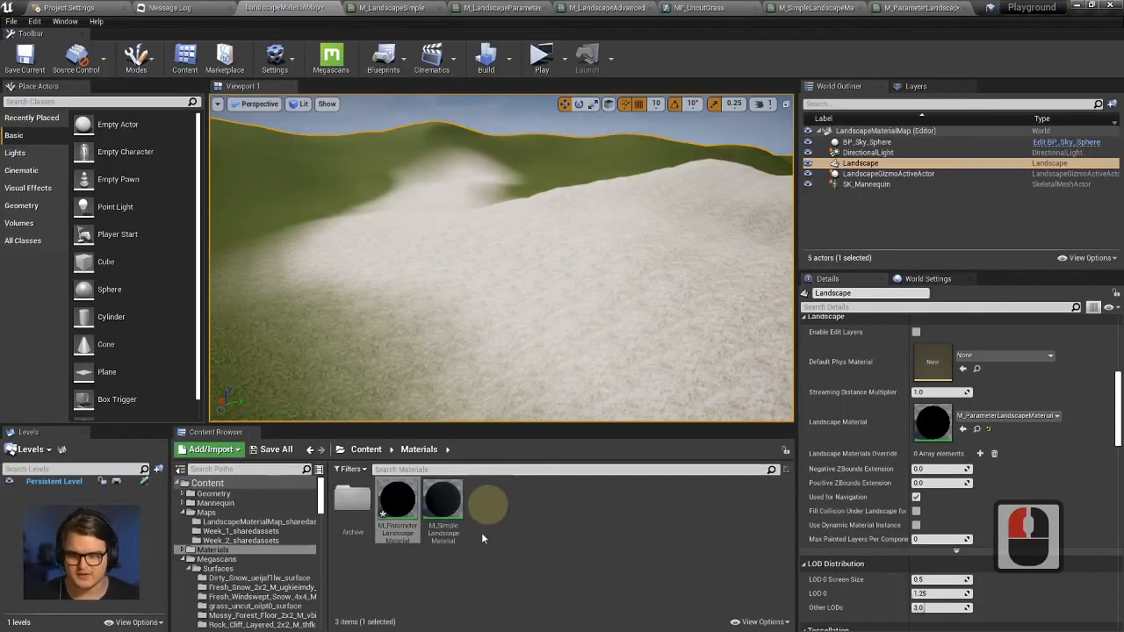
# Create a material instance of M_ParameterLandscapeMaterial in the Materials folder, keeping the default name, and save it.
pyautogui.rightClick(404, 510)
pyautogui.click(422, 553)
pyautogui.click(405, 503)
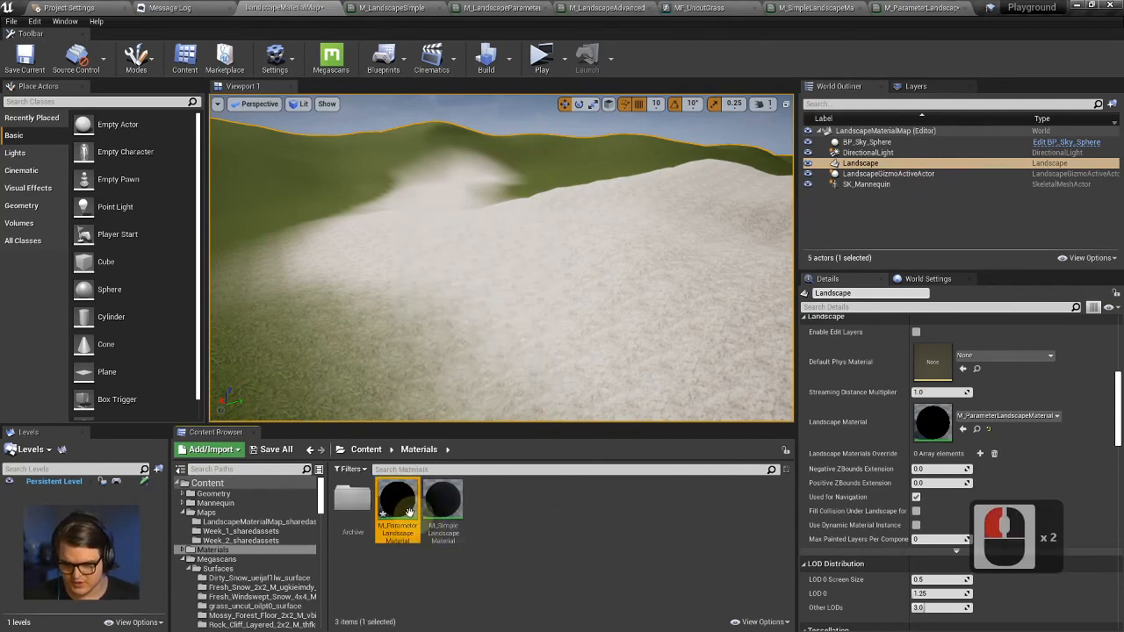
pyautogui.rightClick(406, 502)
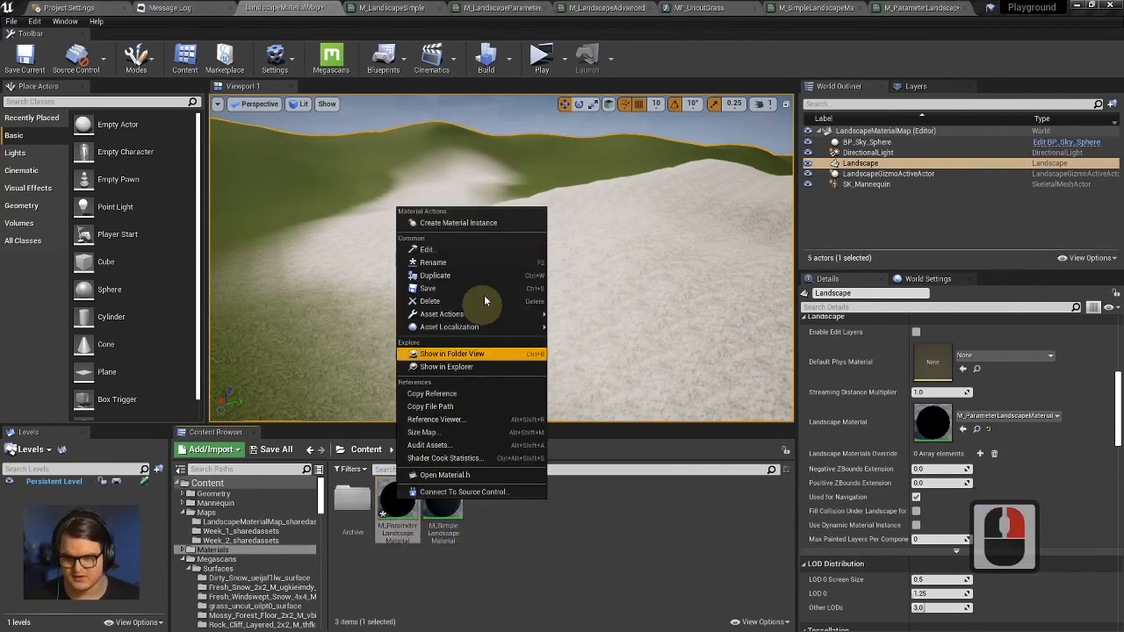
pyautogui.click(474, 223)
pyautogui.click(511, 591)
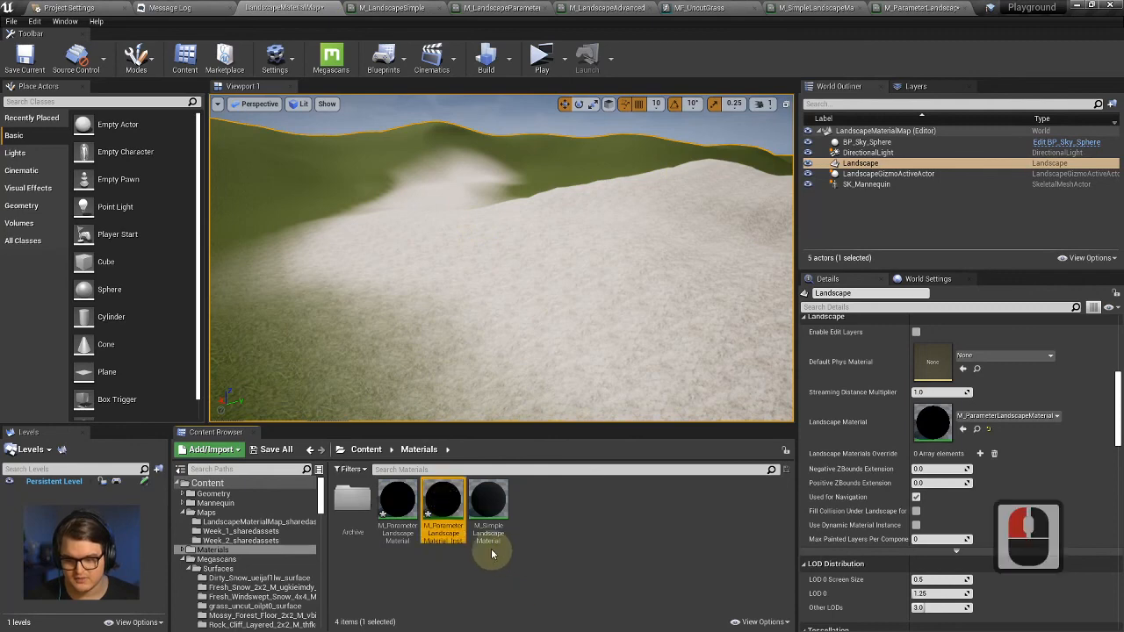
pyautogui.click(443, 503)
pyautogui.hotkey('ctrl', 's')
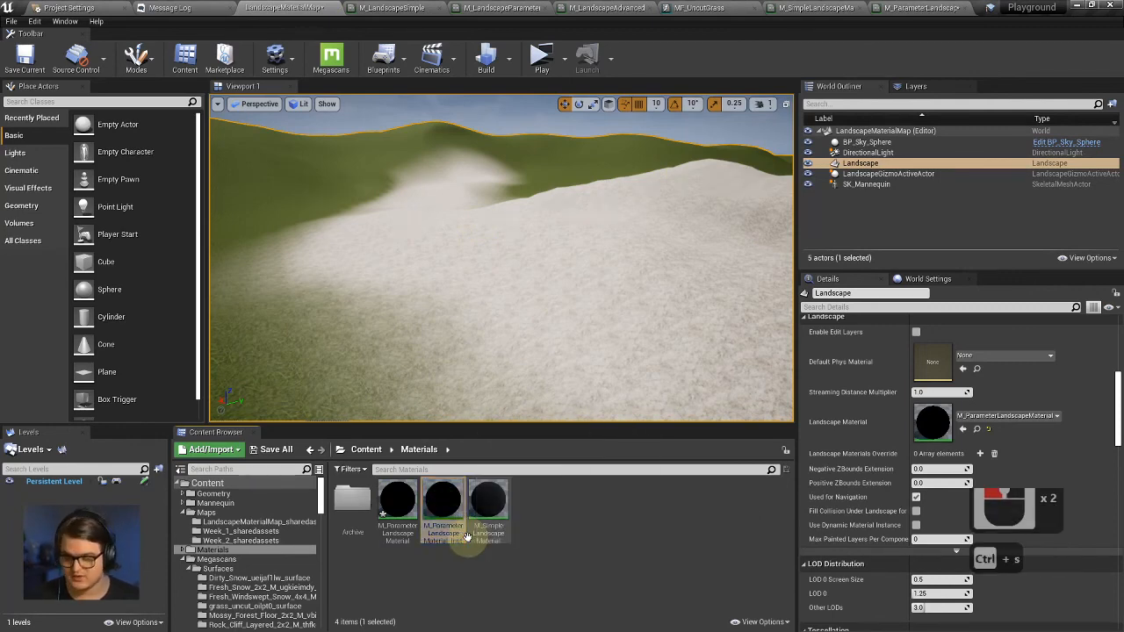
pyautogui.click(552, 530)
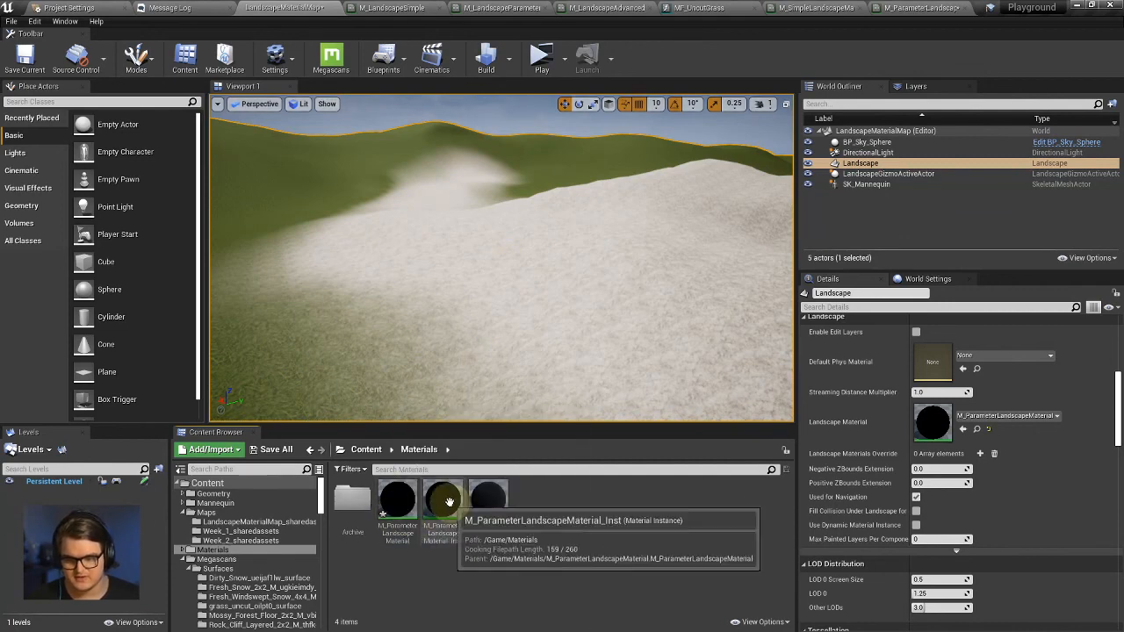
# Assign M_ParameterLandscapeMaterial_Inst as the Landscape Material and open the instance to check its available parameters.
pyautogui.moveTo(441, 498); pyautogui.dragTo(984, 426)
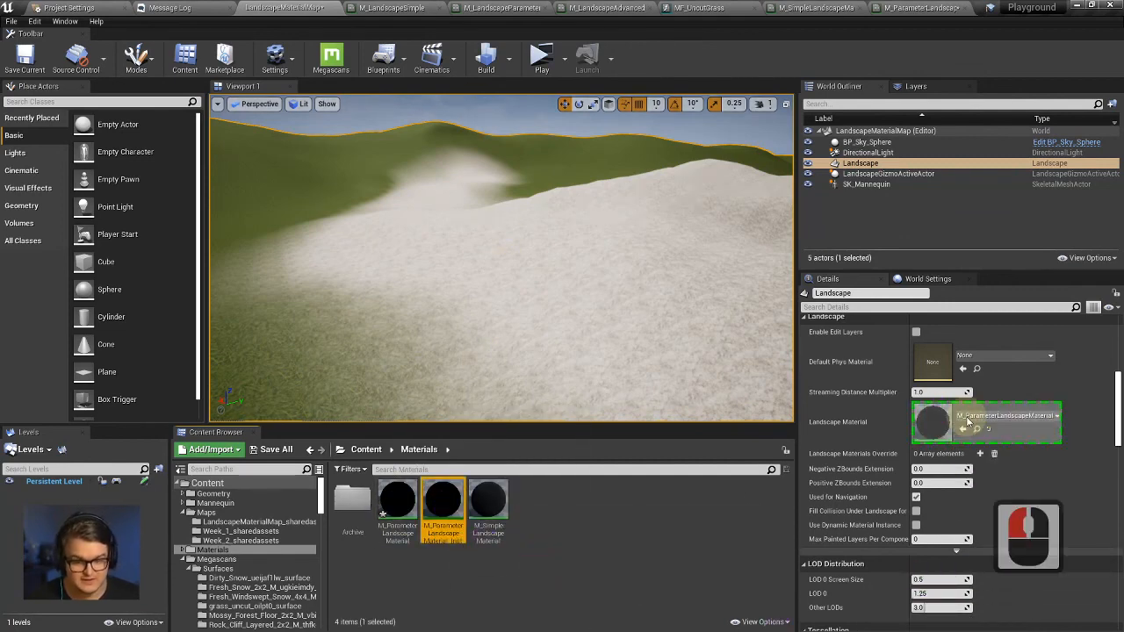
pyautogui.doubleClick(443, 501)
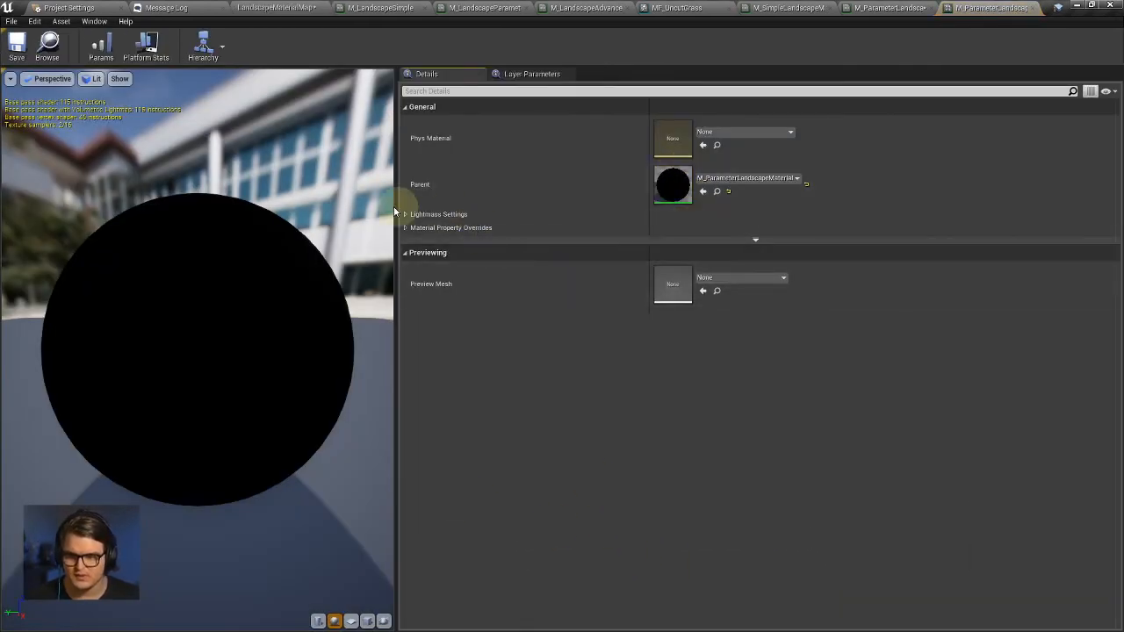
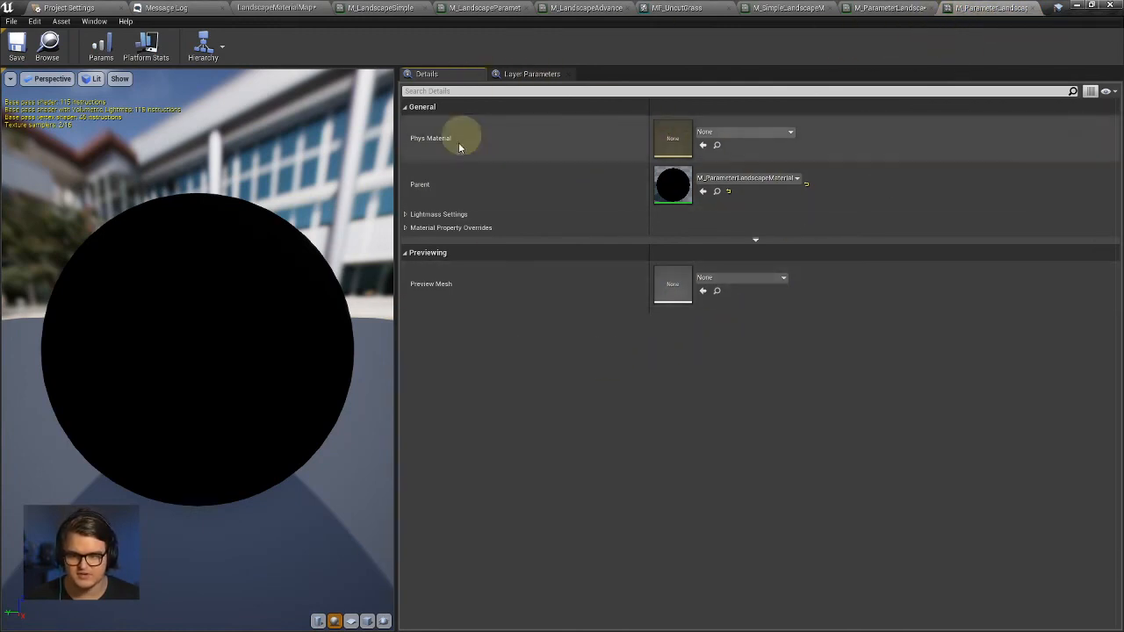
# Go back to M_ParameterLandscapeMaterial and examine the albedo and roughness Texture Samples of the grass layer.
pyautogui.click(887, 8)
pyautogui.scroll(3, 735, 283)
pyautogui.moveTo(514, 202)
pyautogui.mouseDown(button='right')
pyautogui.moveTo(614, 291)
pyautogui.moveTo(547, 261)
pyautogui.moveTo(597, 279)
pyautogui.moveTo(673, 259)
pyautogui.moveTo(515, 209)
pyautogui.mouseUp(button='right')
pyautogui.click(566, 184)
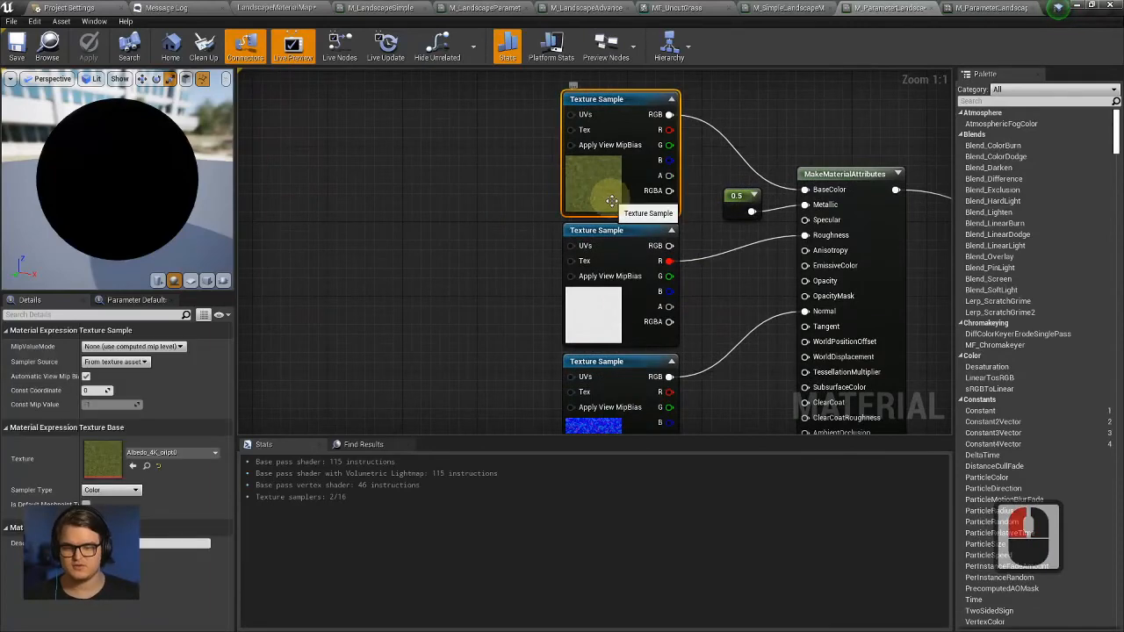
pyautogui.click(618, 329)
pyautogui.moveTo(545, 298); pyautogui.dragTo(565, 214, button='right')
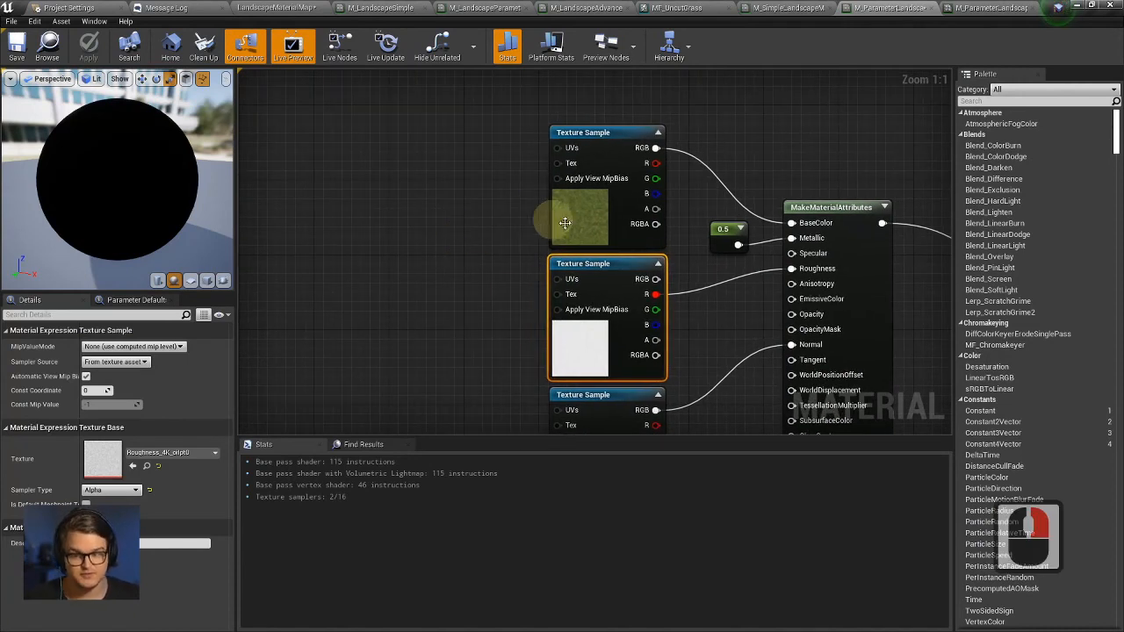
pyautogui.click(565, 214)
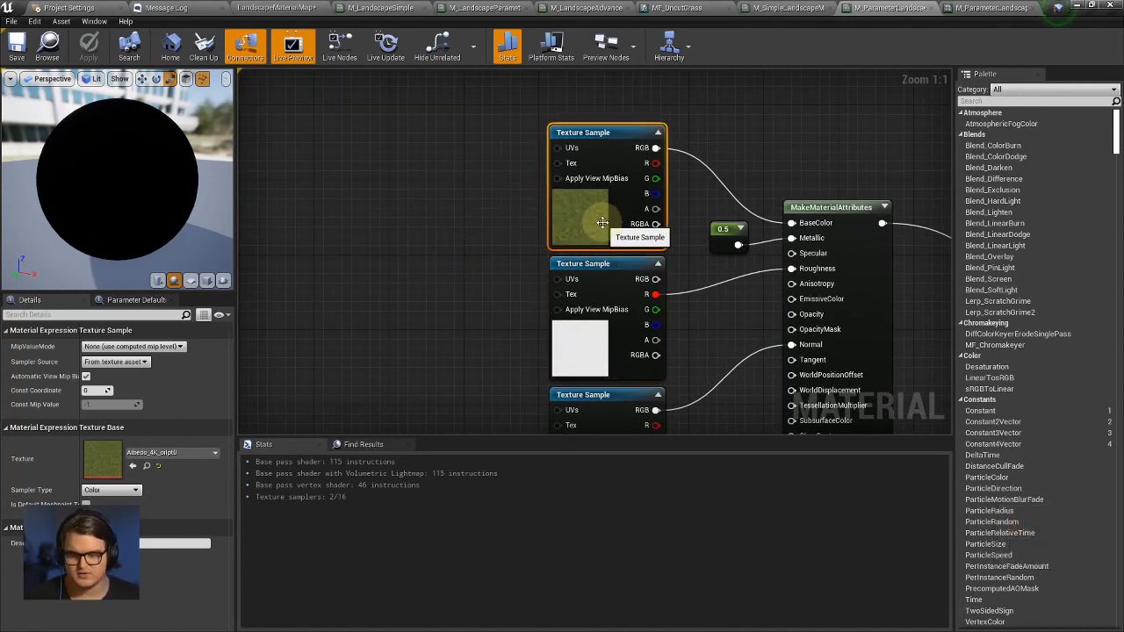
# Add a Texture Object node beside the grass albedo Texture Sample and connect it to that sample's Tex input.
pyautogui.rightClick(436, 195)
pyautogui.write('t')
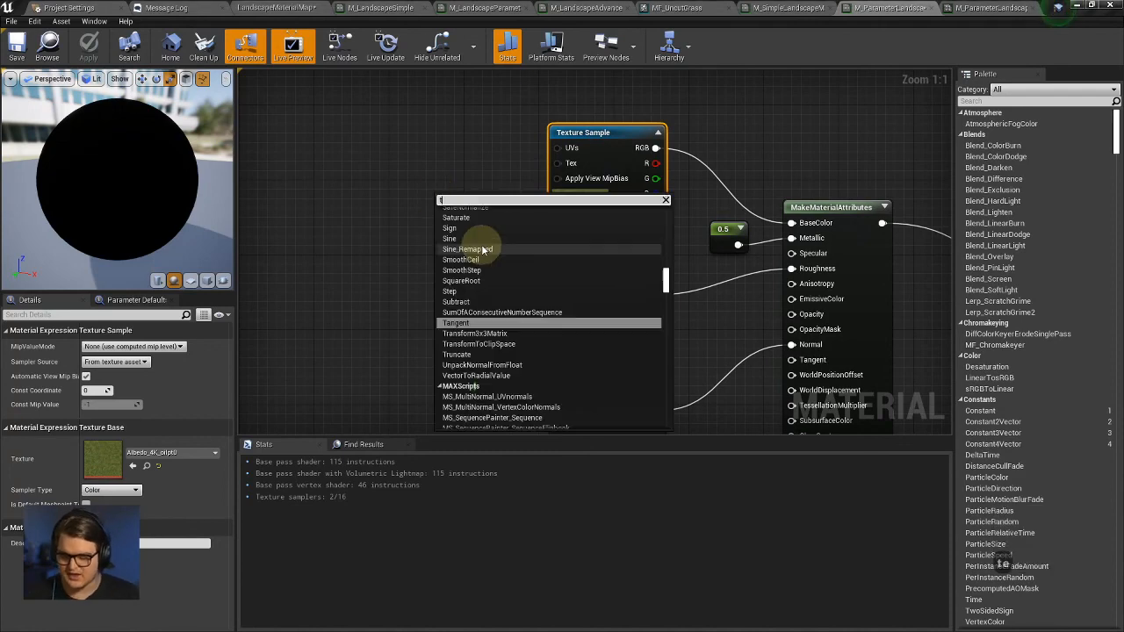
pyautogui.write('exture ob')
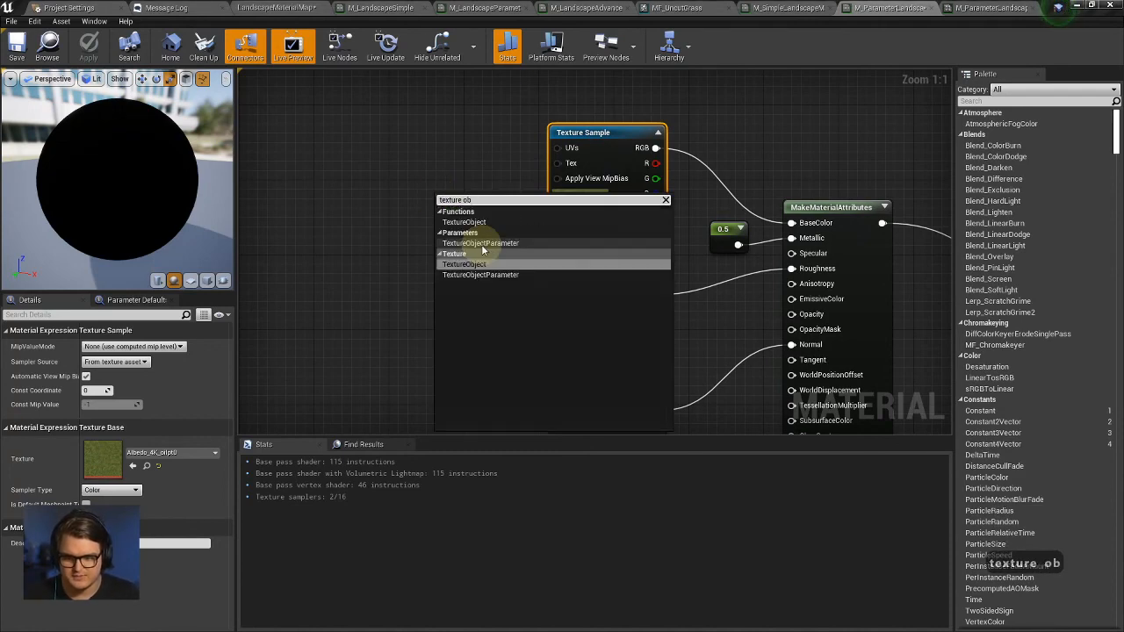
pyautogui.press('Return')
pyautogui.moveTo(493, 229); pyautogui.dragTo(557, 163)
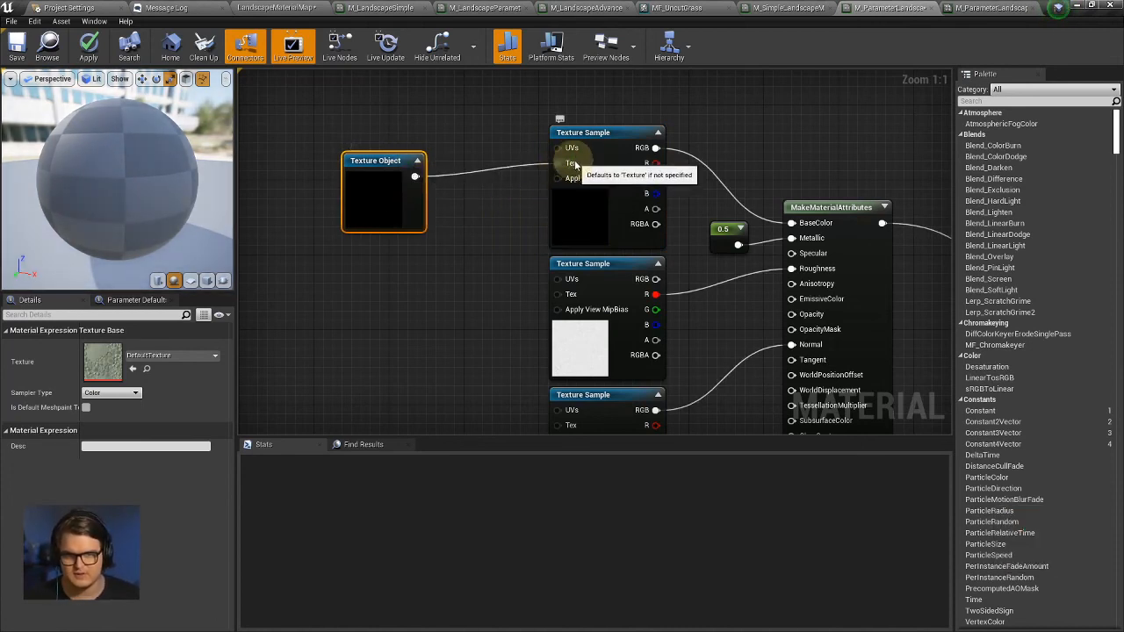
pyautogui.click(595, 218)
pyautogui.moveTo(447, 201); pyautogui.dragTo(438, 200)
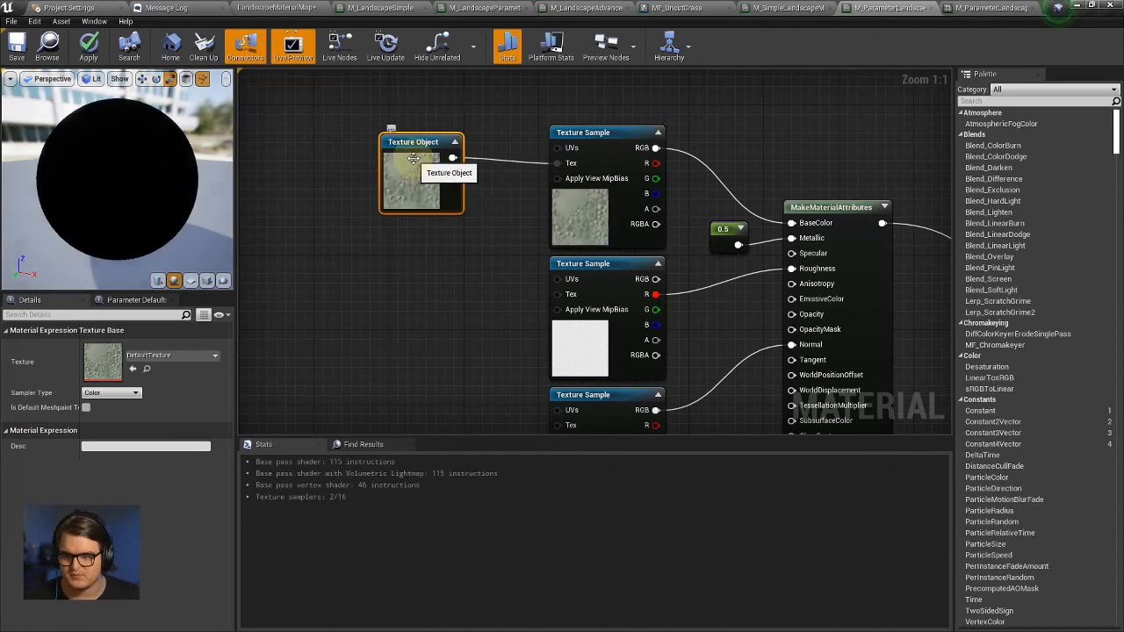
# Convert the Texture Object to a parameter named Grass_Albedo.
pyautogui.rightClick(420, 177)
pyautogui.click(418, 146)
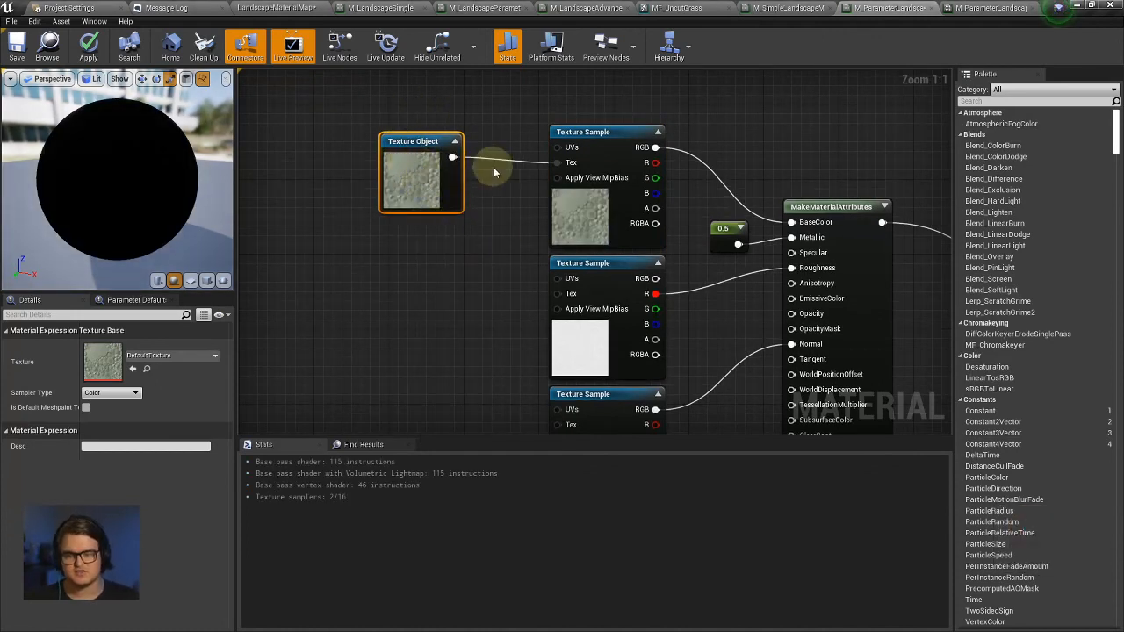
pyautogui.rightClick(397, 184)
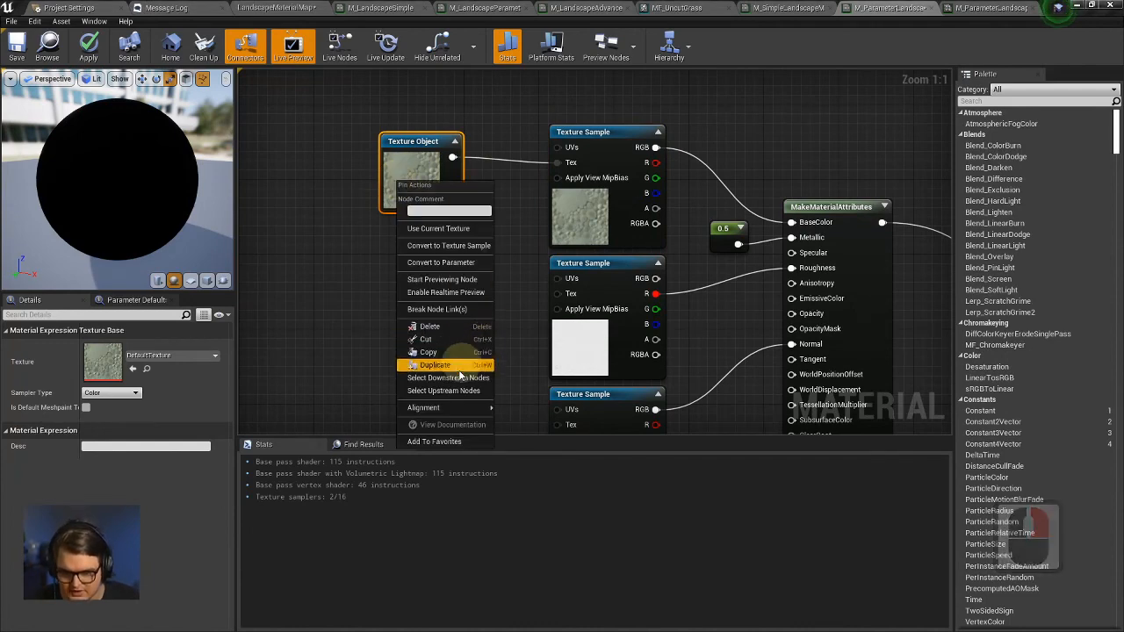
pyautogui.click(468, 263)
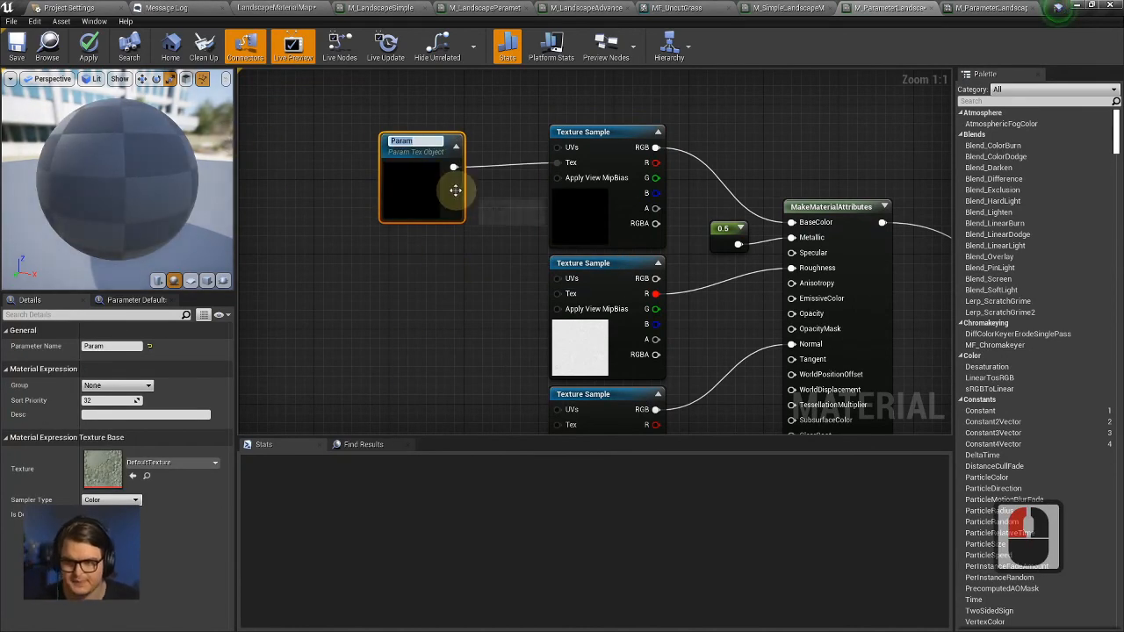
pyautogui.click(527, 178)
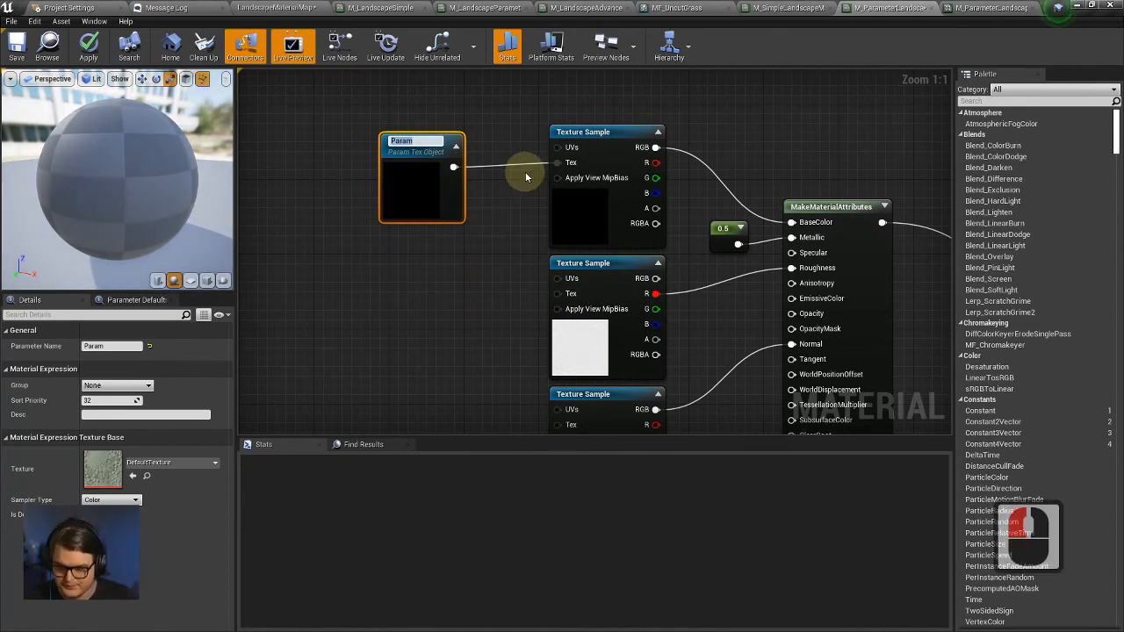
pyautogui.write('Grass_Albedo')
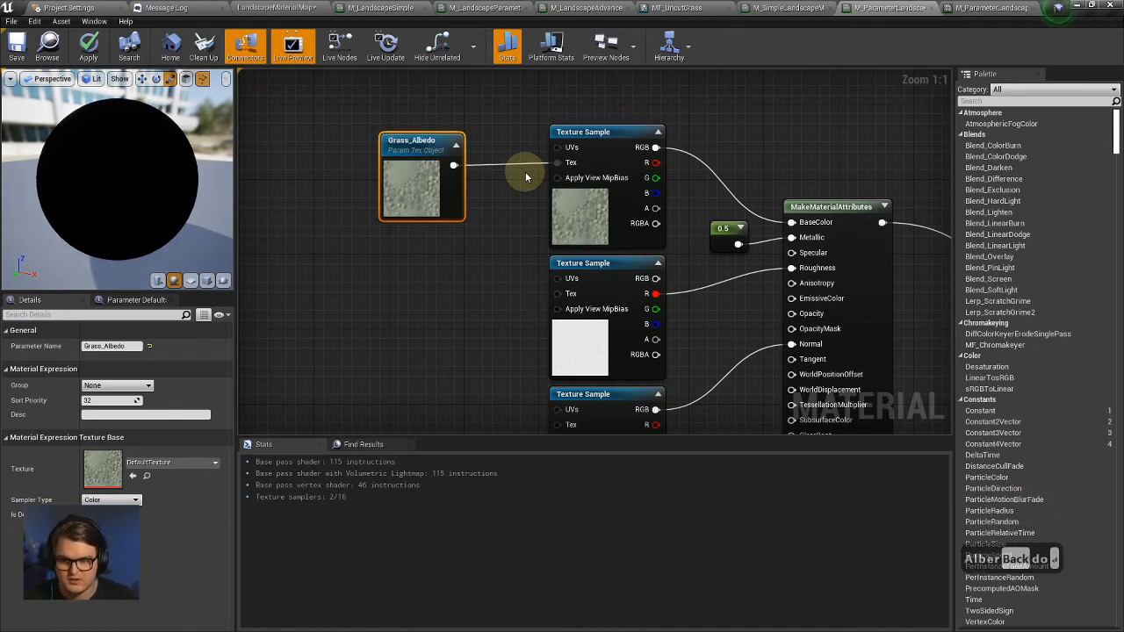
# Assign the grass texture Albedo_4K_oilpt0 to the Grass_Albedo parameter and nudge its node into place.
pyautogui.moveTo(421, 175); pyautogui.dragTo(431, 166)
pyautogui.click(180, 463)
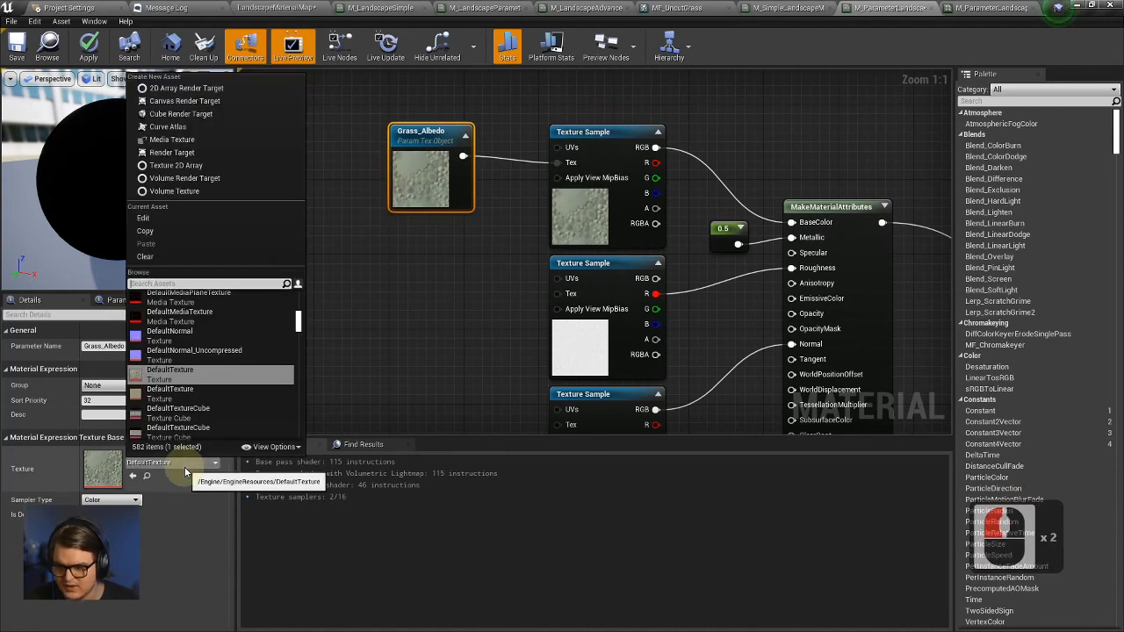
pyautogui.click(128, 473)
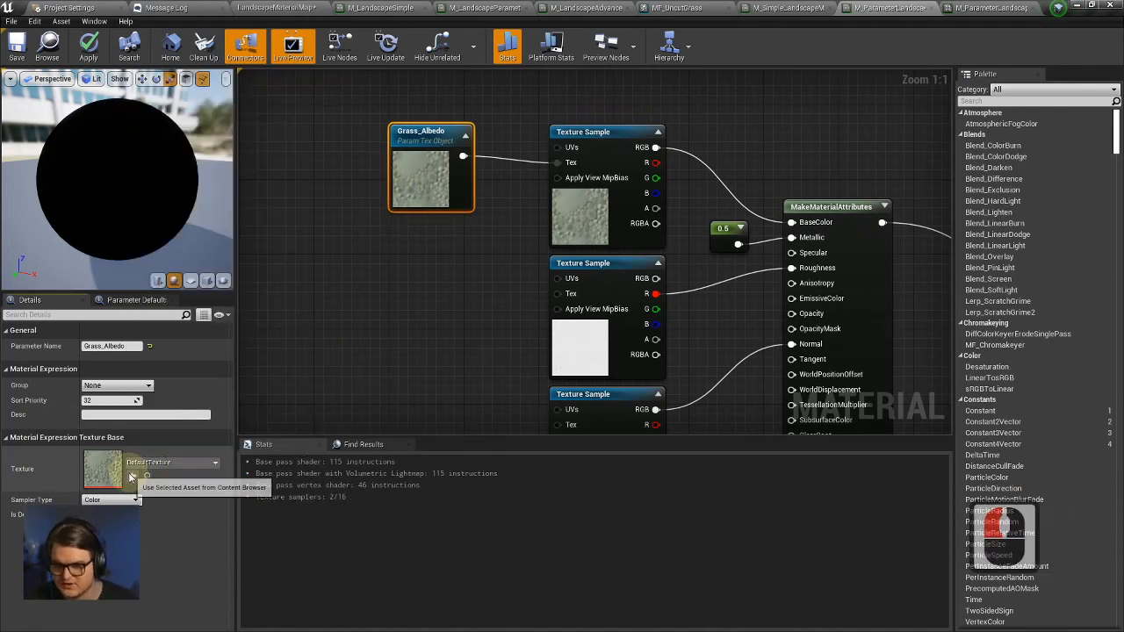
pyautogui.click(184, 467)
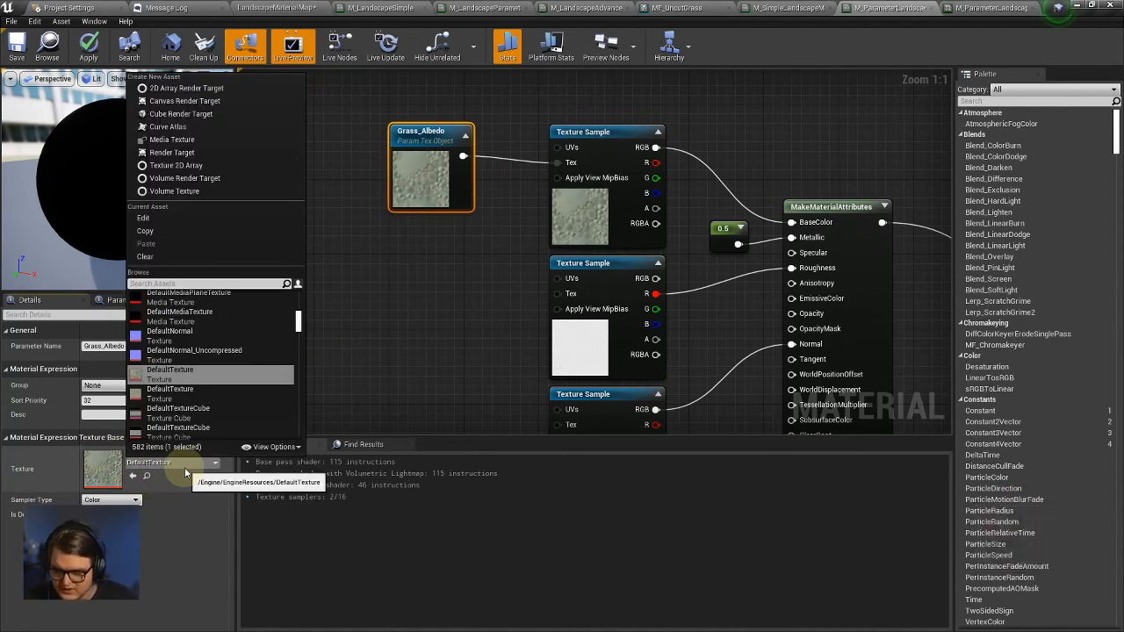
pyautogui.write('grass')
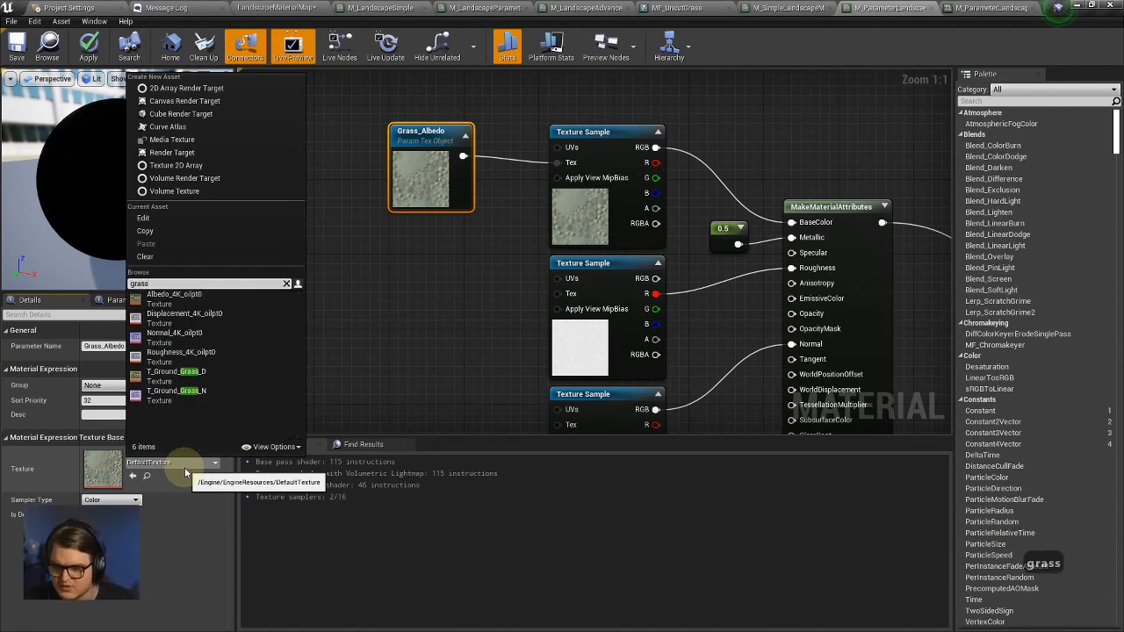
pyautogui.click(239, 297)
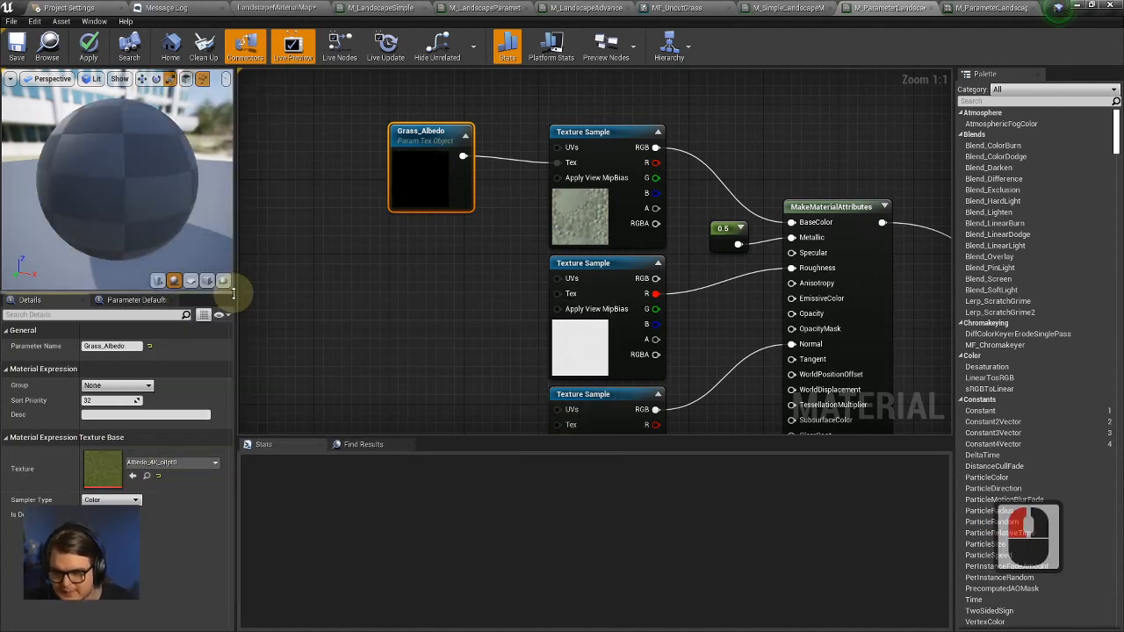
pyautogui.moveTo(517, 238); pyautogui.dragTo(529, 188, button='right')
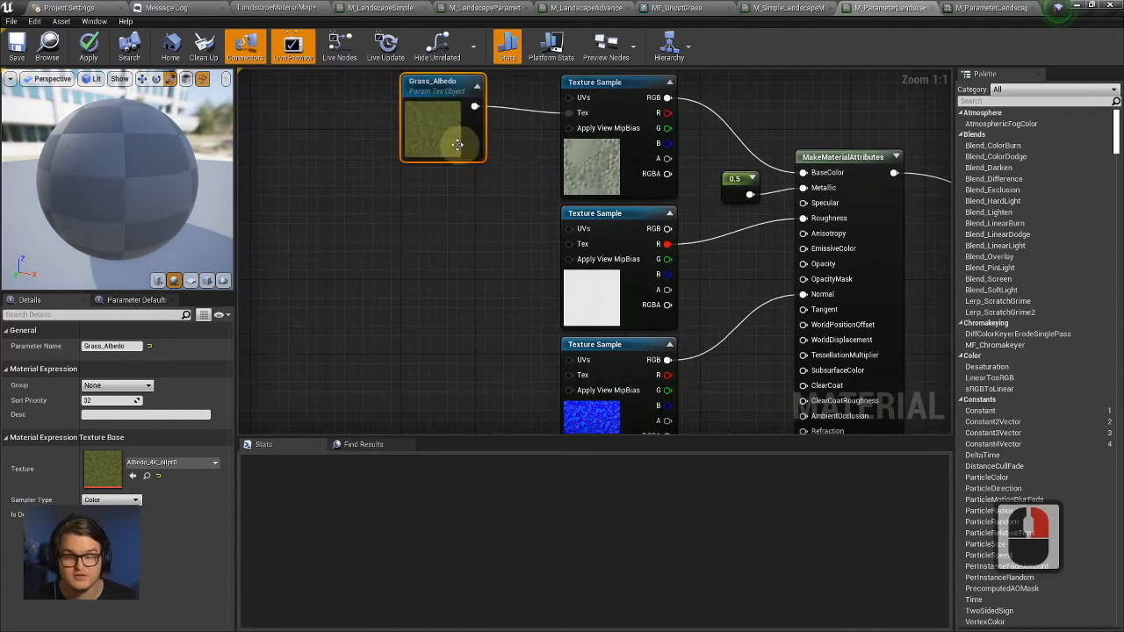
pyautogui.moveTo(456, 145); pyautogui.dragTo(468, 156)
# Check the grass roughness and normal Texture Samples and add a Texture Object node beside the roughness sample.
pyautogui.click(624, 304)
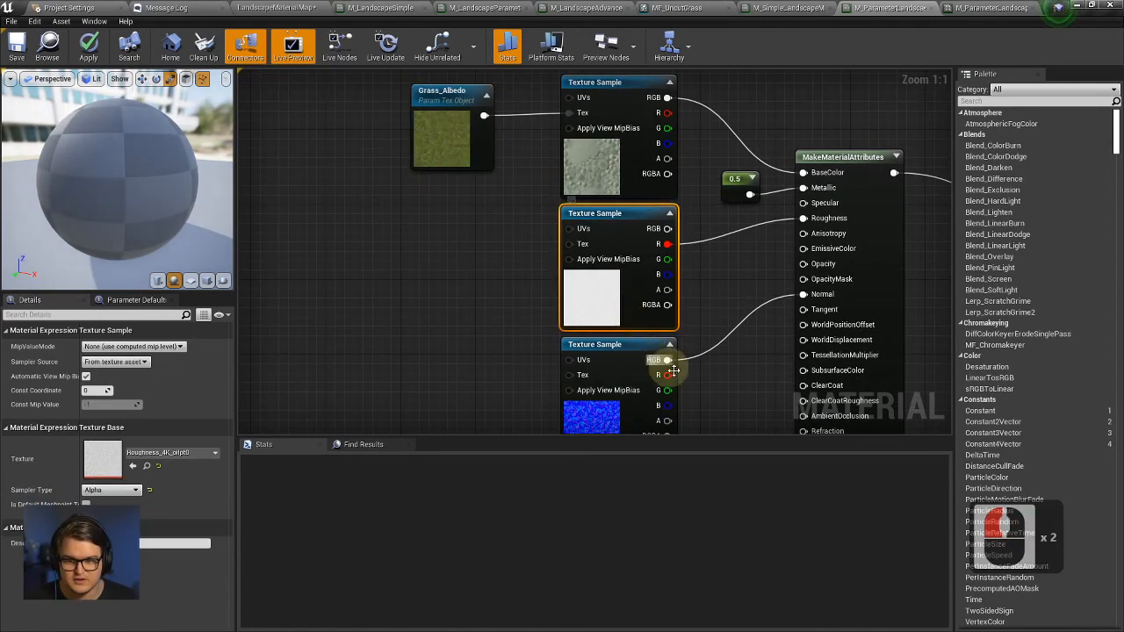
pyautogui.click(622, 411)
pyautogui.moveTo(732, 319); pyautogui.dragTo(746, 336, button='right')
pyautogui.moveTo(622, 346); pyautogui.dragTo(646, 321, button='right')
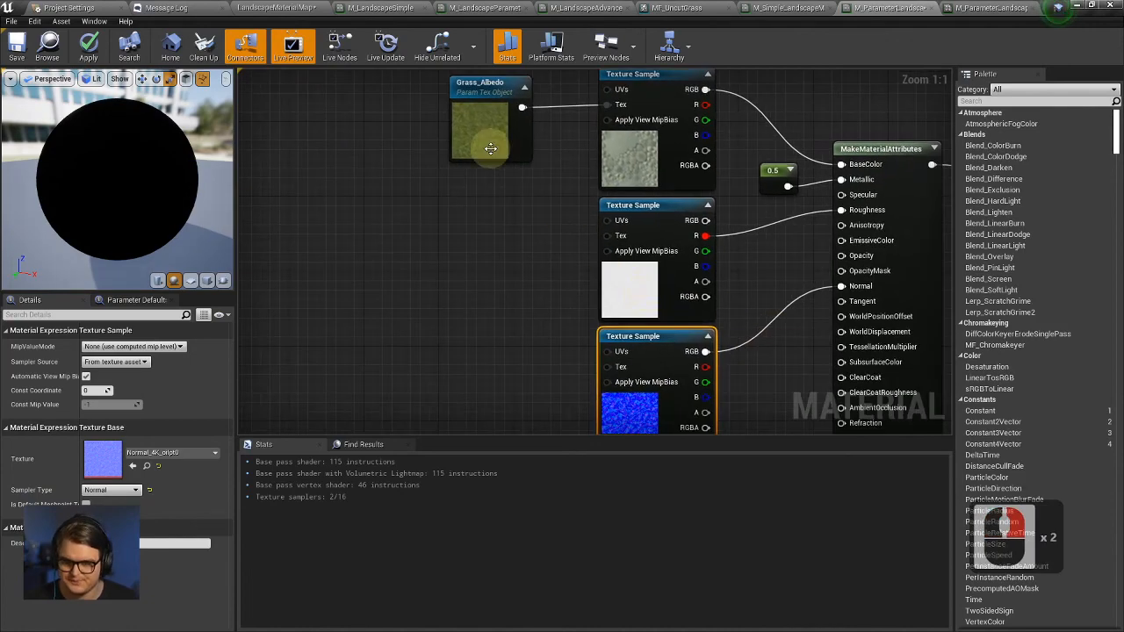
pyautogui.click(469, 260)
pyautogui.rightClick(466, 273)
pyautogui.write('texture ob')
pyautogui.click(497, 369)
pyautogui.moveTo(492, 313); pyautogui.dragTo(444, 238)
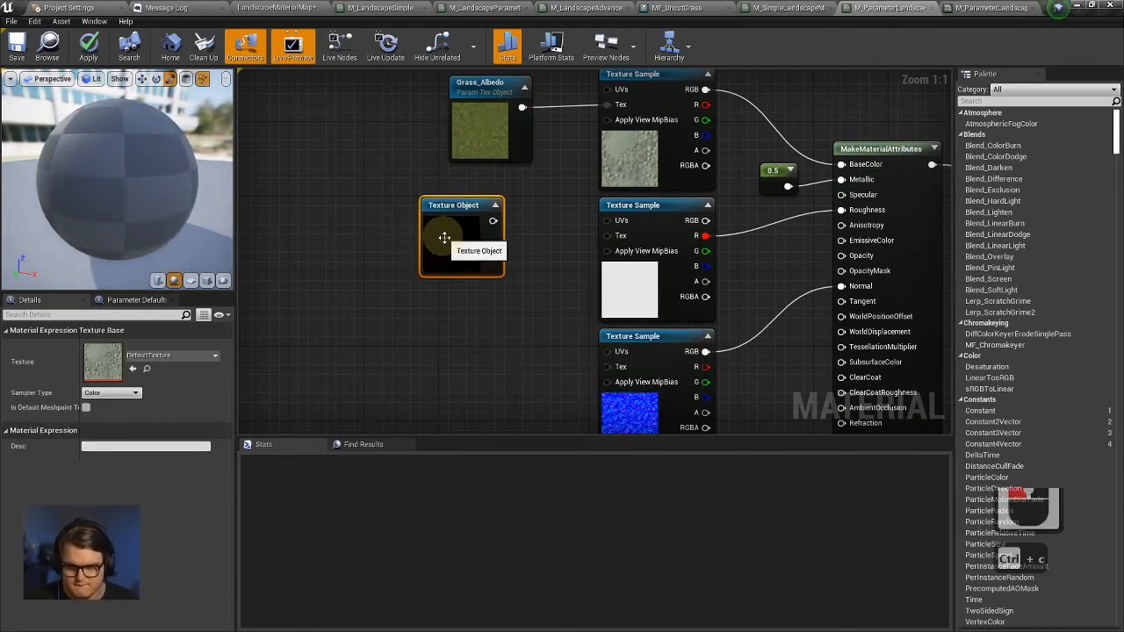
# Duplicate the new Texture Object and convert both copies to parameters.
pyautogui.hotkey('ctrl', 'c')
pyautogui.hotkey('ctrl', 'v')
pyautogui.rightClick(471, 239)
pyautogui.click(532, 326)
pyautogui.rightClick(465, 415)
pyautogui.click(509, 227)
# Name the upper new texture parameter Grass_Rough and the lower one Grass_Normal.
pyautogui.click(429, 255)
pyautogui.click(112, 347)
pyautogui.write('Grass_Rough')
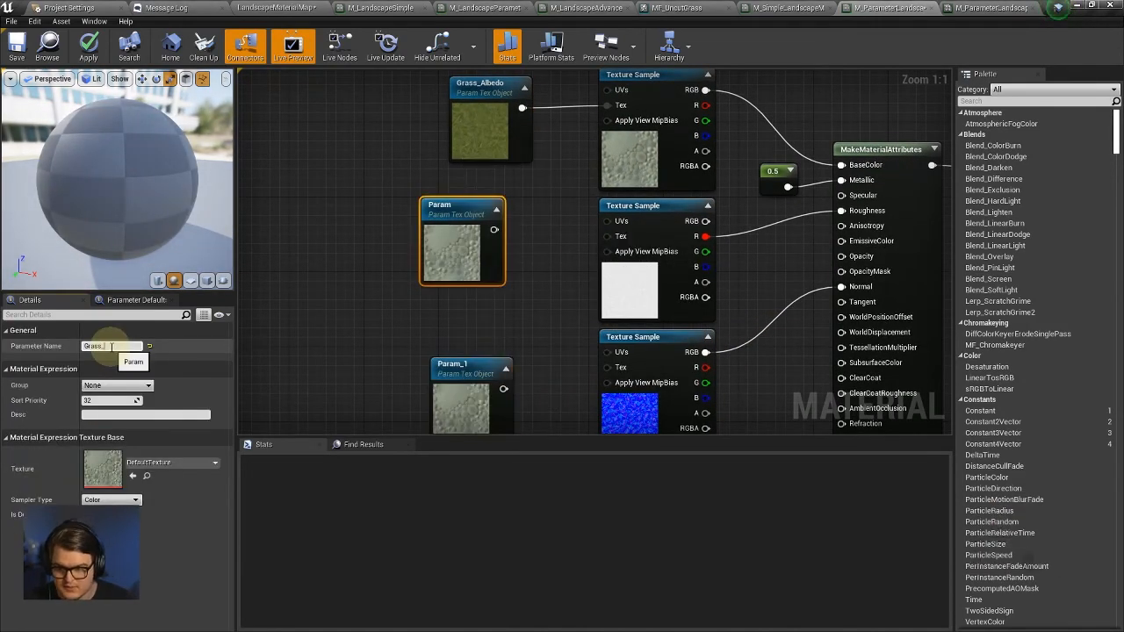
pyautogui.press('Return')
pyautogui.click(453, 400)
pyautogui.click(117, 347)
pyautogui.write('Grass_Normal')
pyautogui.press('Return')
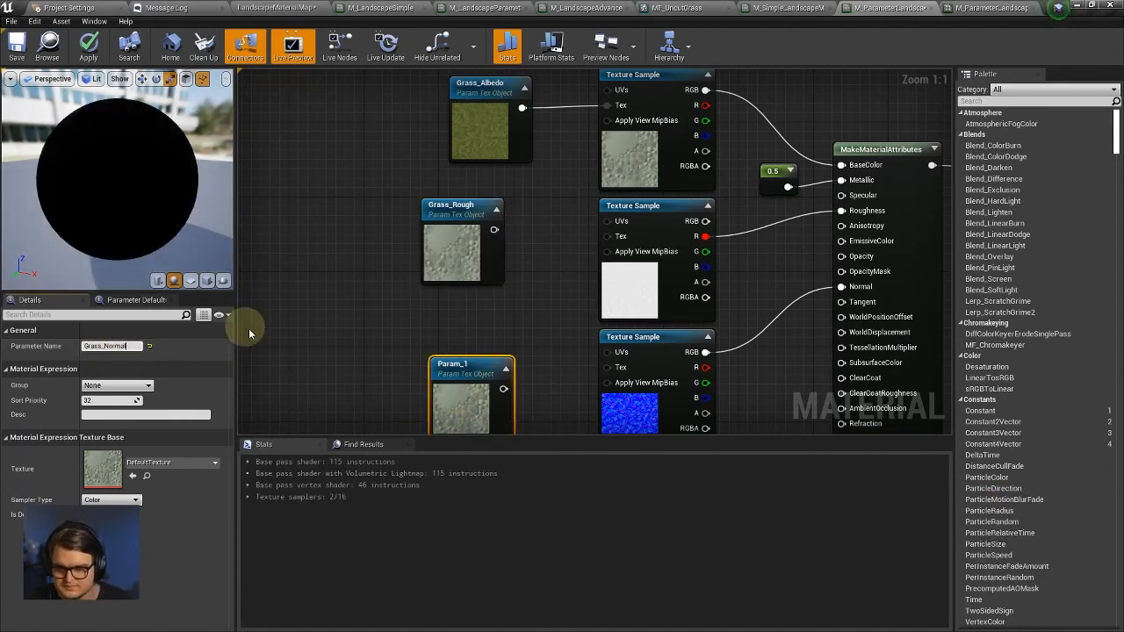
# Connect Grass_Rough and Grass_Normal to the Tex inputs of the roughness and normal Texture Samples.
pyautogui.moveTo(387, 343); pyautogui.dragTo(350, 297, button='right')
pyautogui.moveTo(443, 323); pyautogui.dragTo(434, 323)
pyautogui.moveTo(457, 184); pyautogui.dragTo(570, 191)
pyautogui.moveTo(527, 299); pyautogui.dragTo(556, 246, button='right')
pyautogui.moveTo(487, 302); pyautogui.dragTo(600, 269)
pyautogui.moveTo(500, 298); pyautogui.dragTo(532, 328, button='right')
# Assign Roughness_4K_oilpt0 to the Grass_Rough parameter and Normal_4K_oilpt0 to Grass_Normal.
pyautogui.click(453, 200)
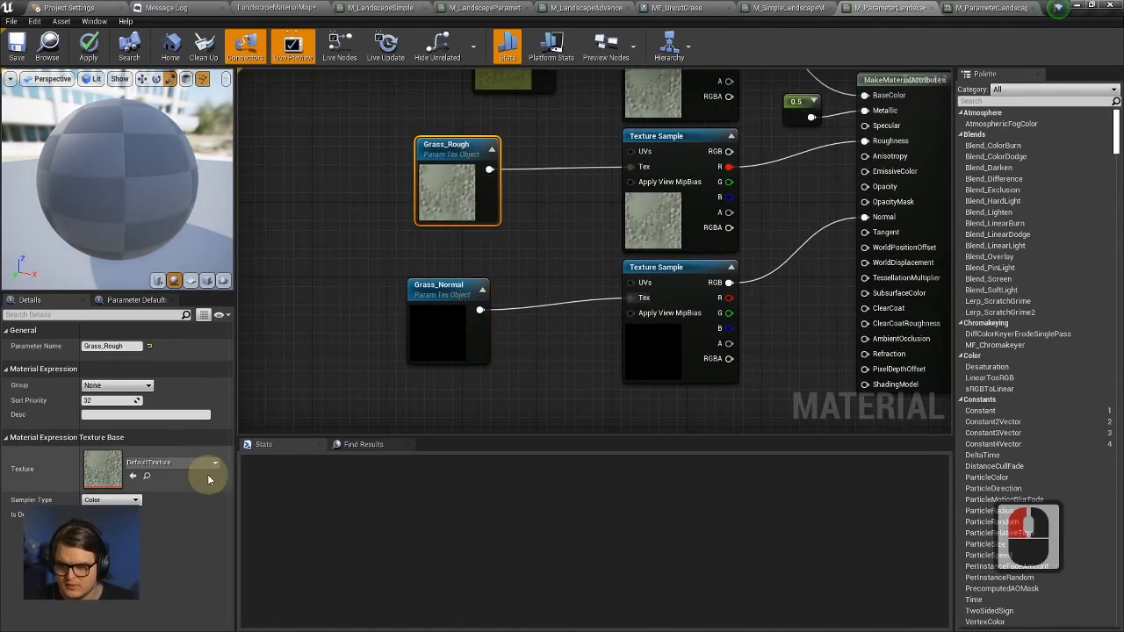
pyautogui.click(179, 464)
pyautogui.write('grass')
pyautogui.click(263, 352)
pyautogui.click(464, 348)
pyautogui.click(175, 463)
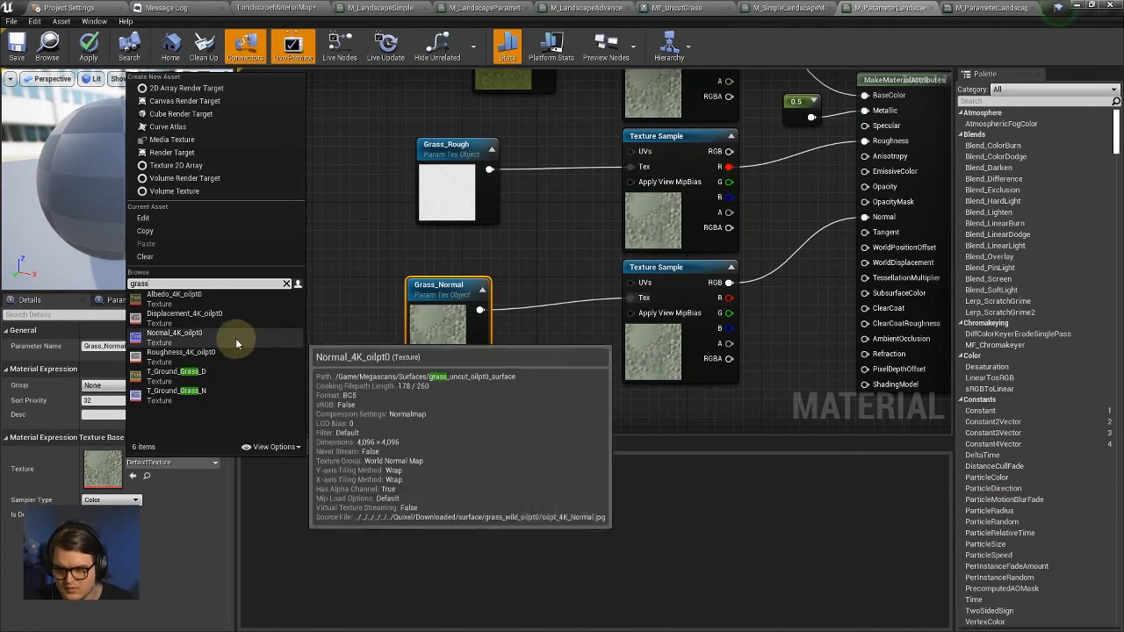
pyautogui.click(224, 337)
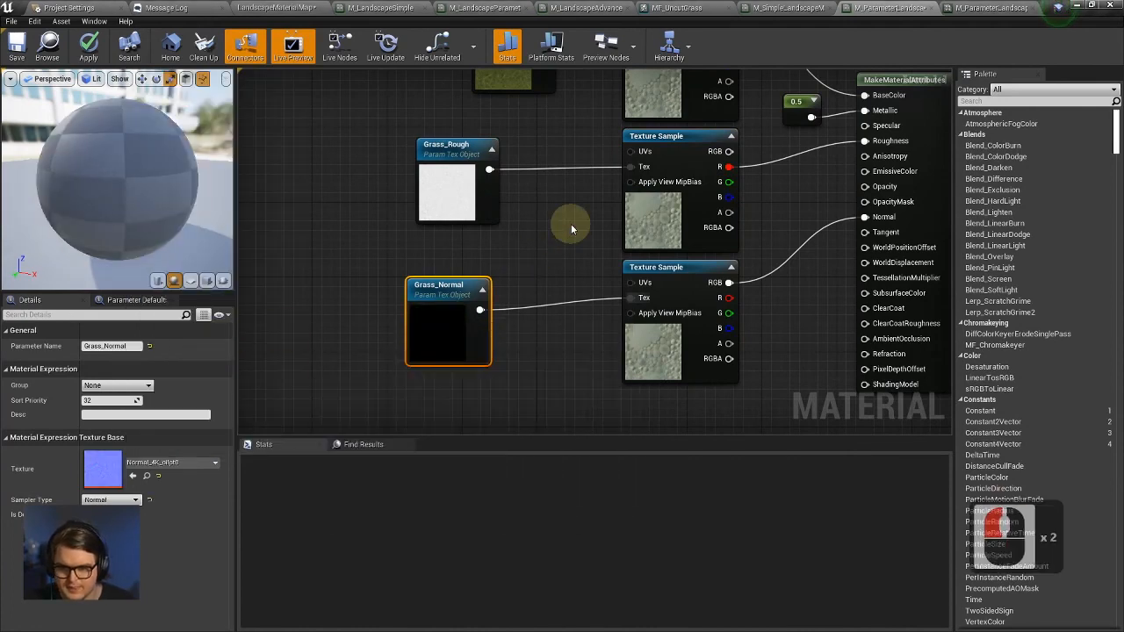
# Line up the three grass parameter nodes in a column and apply the material changes.
pyautogui.moveTo(572, 231); pyautogui.dragTo(527, 316, button='right')
pyautogui.moveTo(458, 141); pyautogui.dragTo(391, 142)
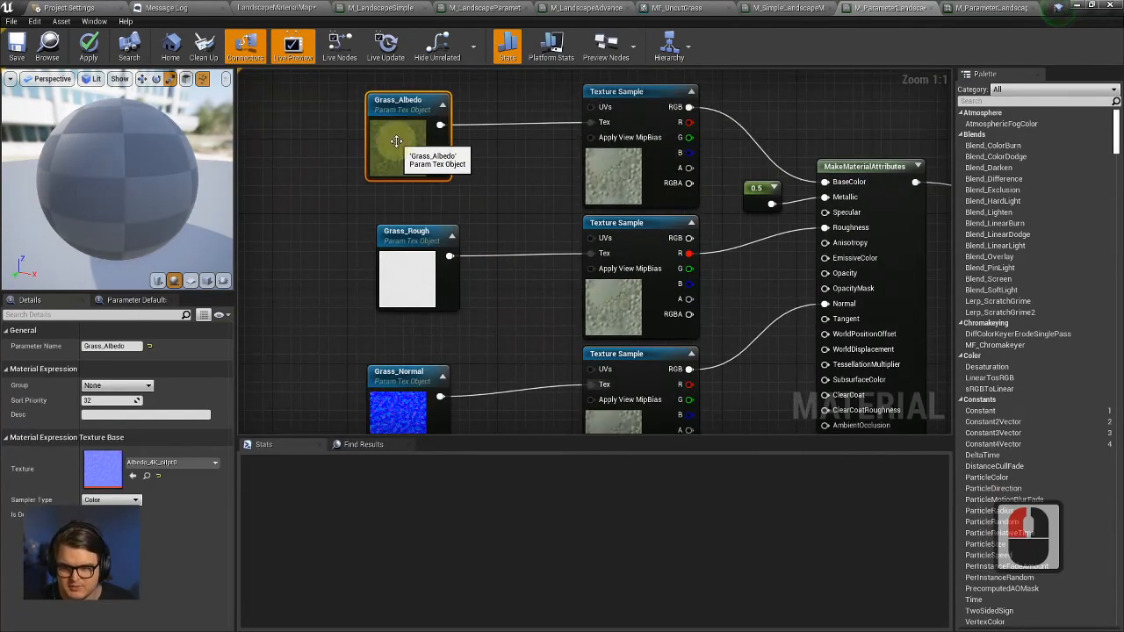
pyautogui.click(408, 296)
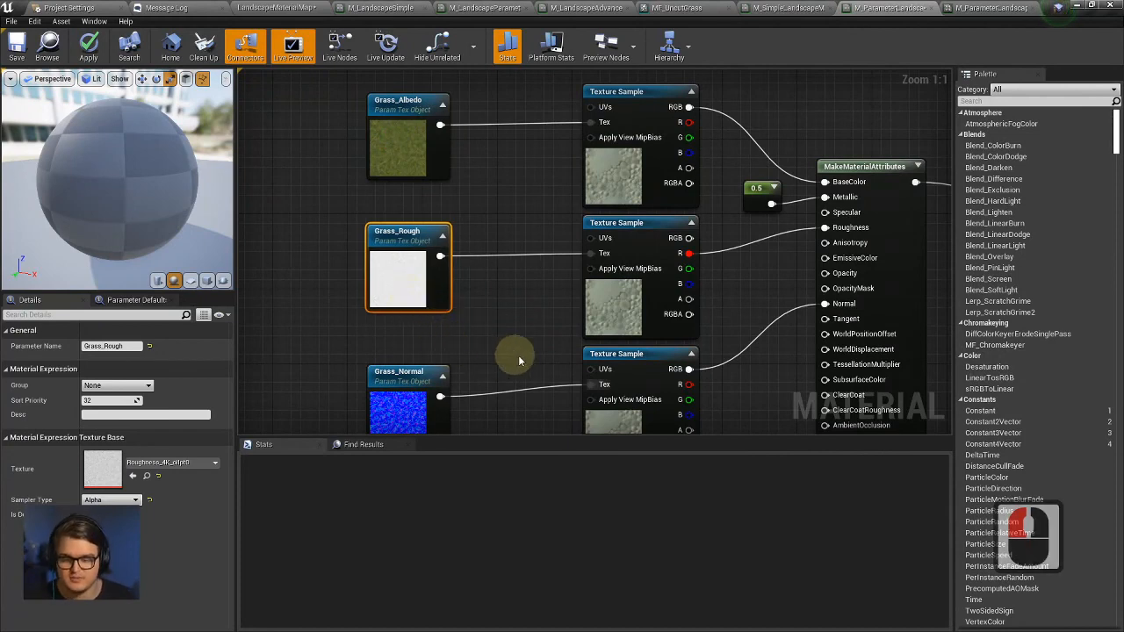
pyautogui.moveTo(519, 361); pyautogui.dragTo(483, 307, button='right')
pyautogui.click(348, 376)
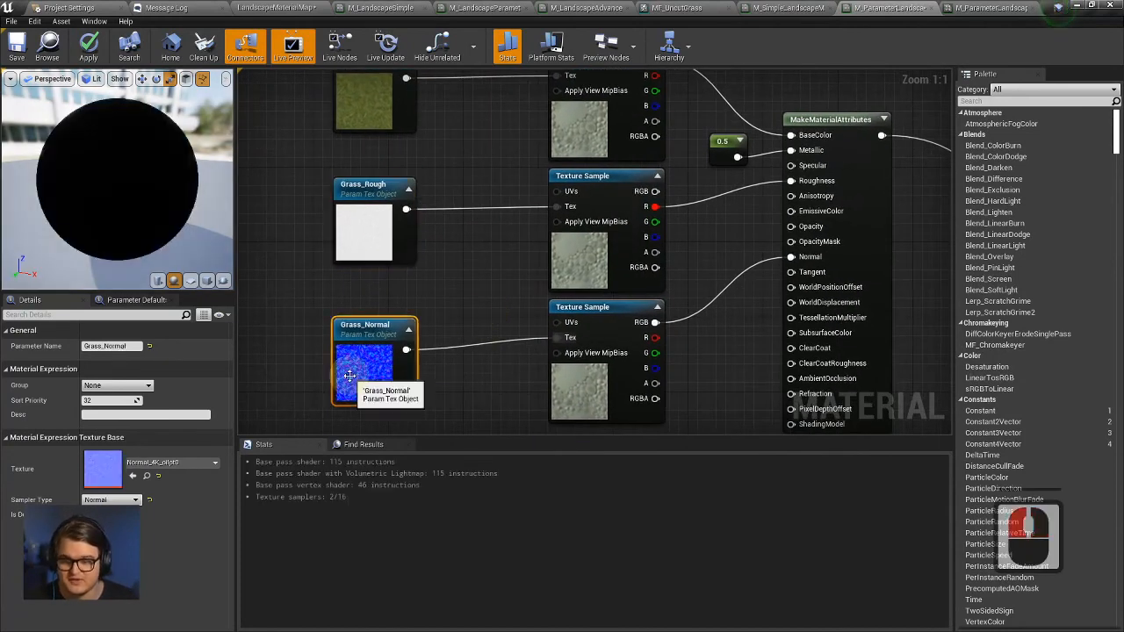
pyautogui.click(79, 46)
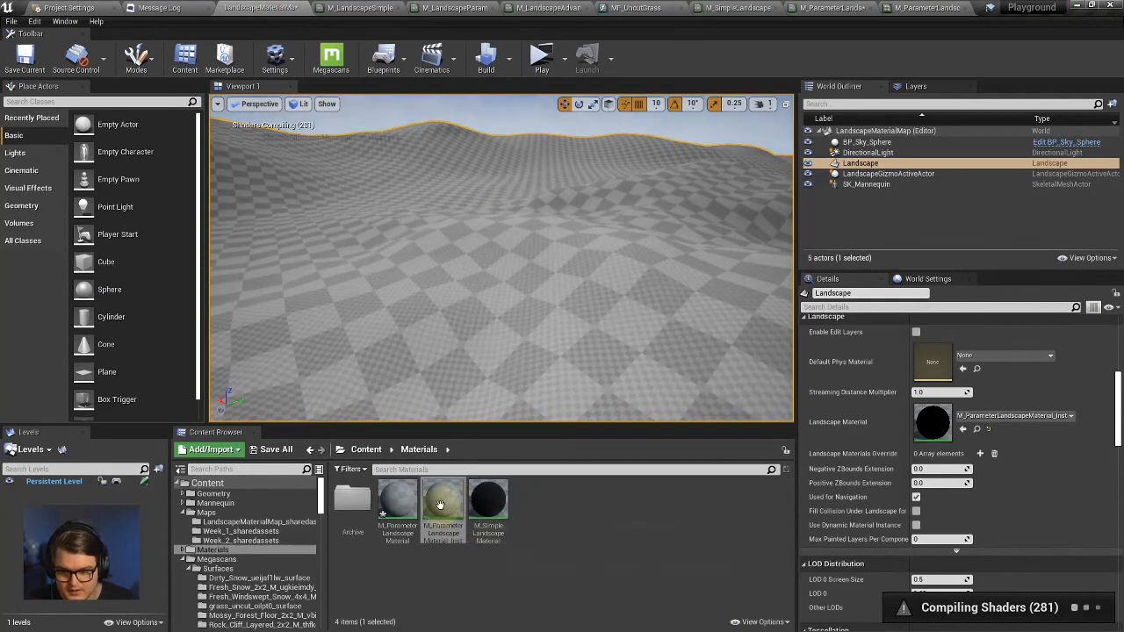
# Open M_ParameterLandscapeMaterial_Inst and enable the Grass_Albedo, Grass_Normal and Grass_Rough parameter overrides.
pyautogui.doubleClick(440, 503)
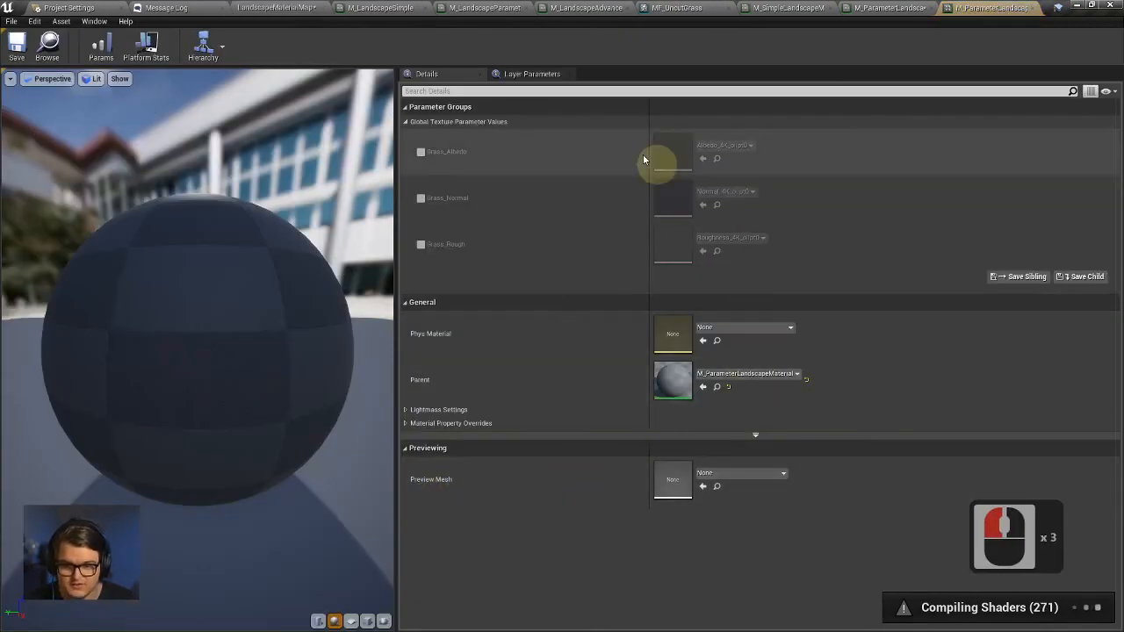
pyautogui.click(420, 152)
pyautogui.click(421, 196)
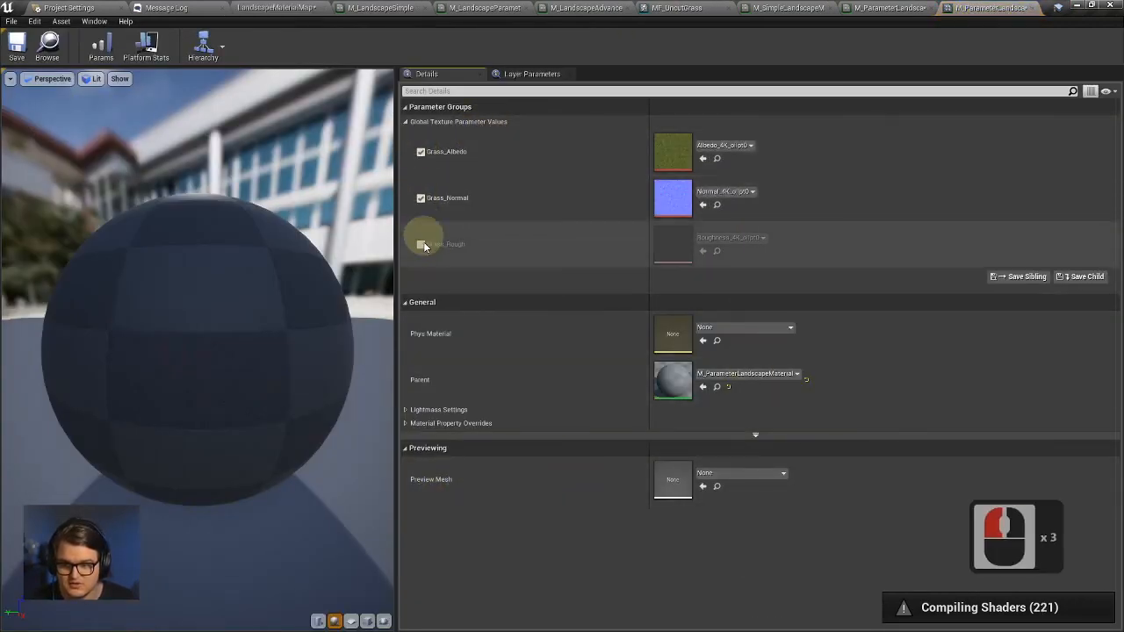
pyautogui.click(726, 238)
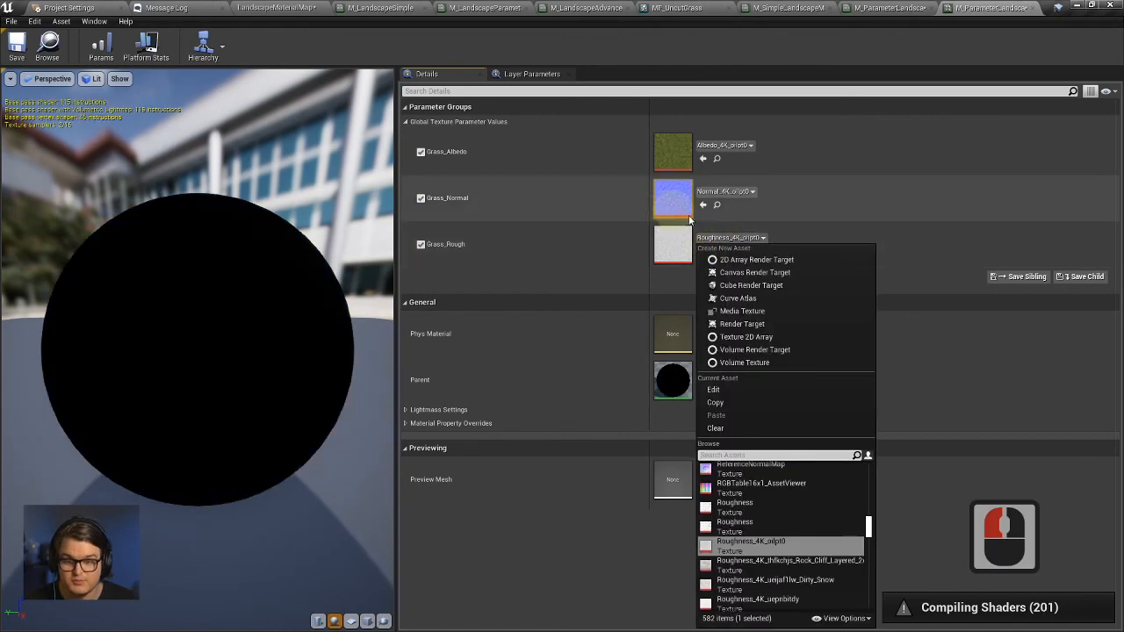
pyautogui.click(726, 239)
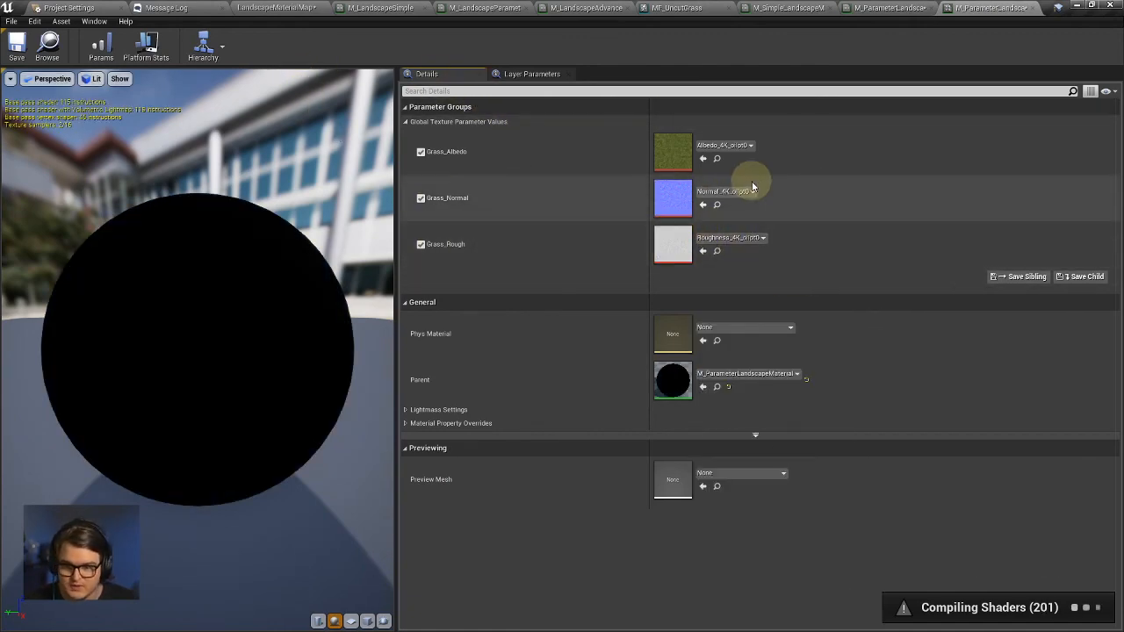
# Check the landscape in the LandscapeMaterialMap level, then float the M_ParameterLandscapeMaterial_Inst editor as a separate window over it.
pyautogui.click(262, 7)
pyautogui.click(612, 195)
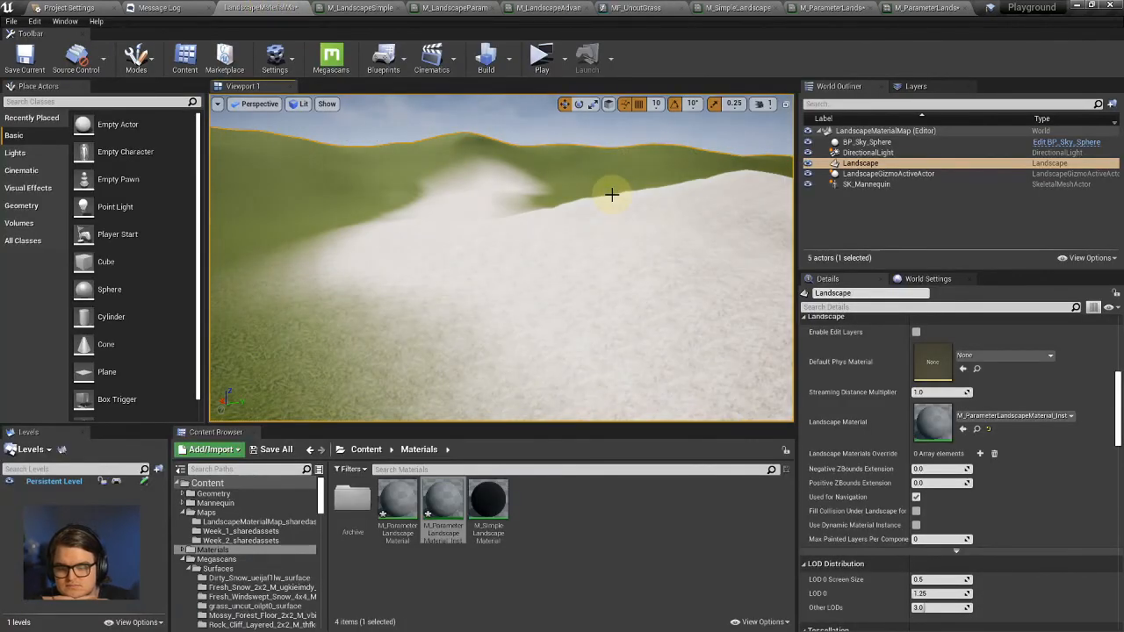
pyautogui.moveTo(620, 192); pyautogui.dragTo(548, 313, button='right')
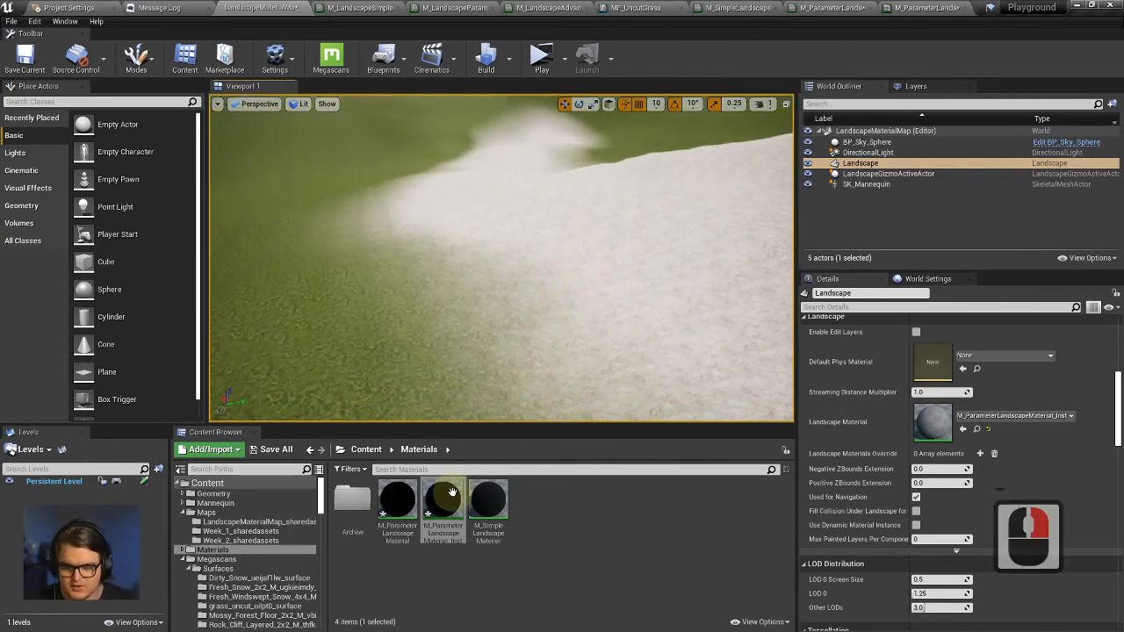
pyautogui.doubleClick(443, 503)
pyautogui.moveTo(985, 10); pyautogui.dragTo(663, 95)
pyautogui.click(199, 7)
pyautogui.click(294, 8)
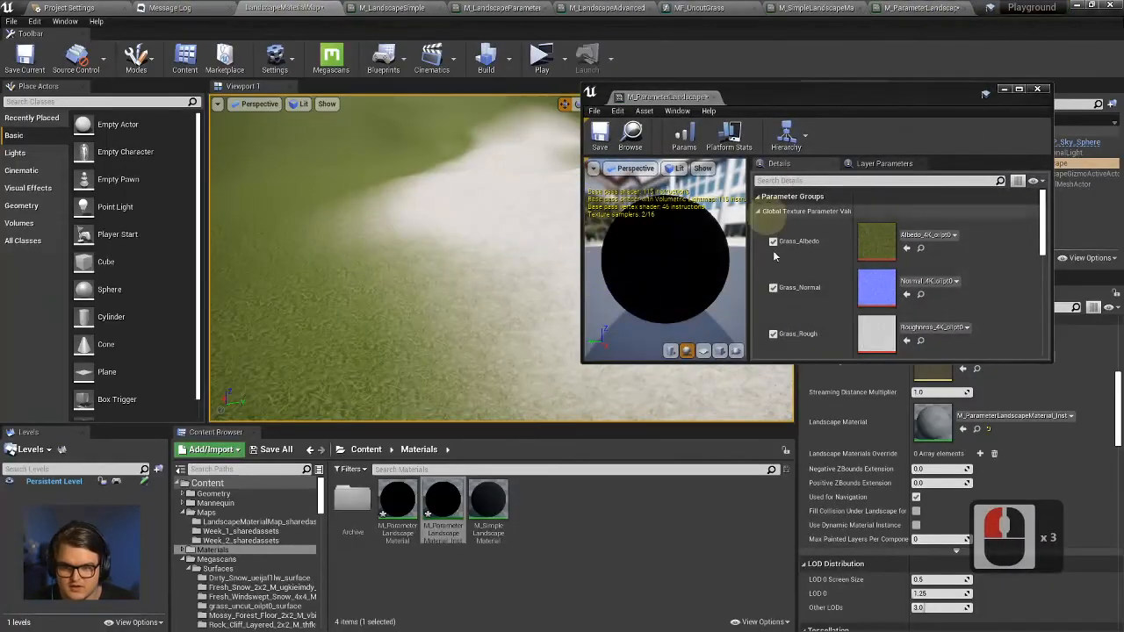
# Set the instance's Grass_Albedo texture to the Fresh_Snow albedo, Albedo_4K_ugkieimdy_Fresh_Snow_2x2_M.
pyautogui.click(922, 236)
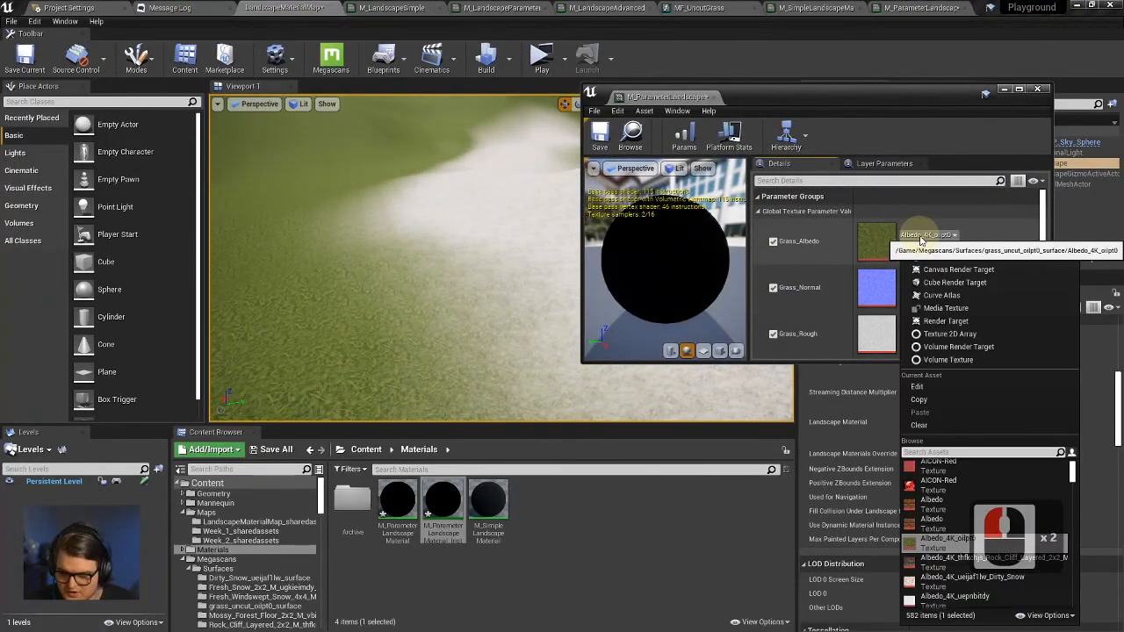
pyautogui.write('snow')
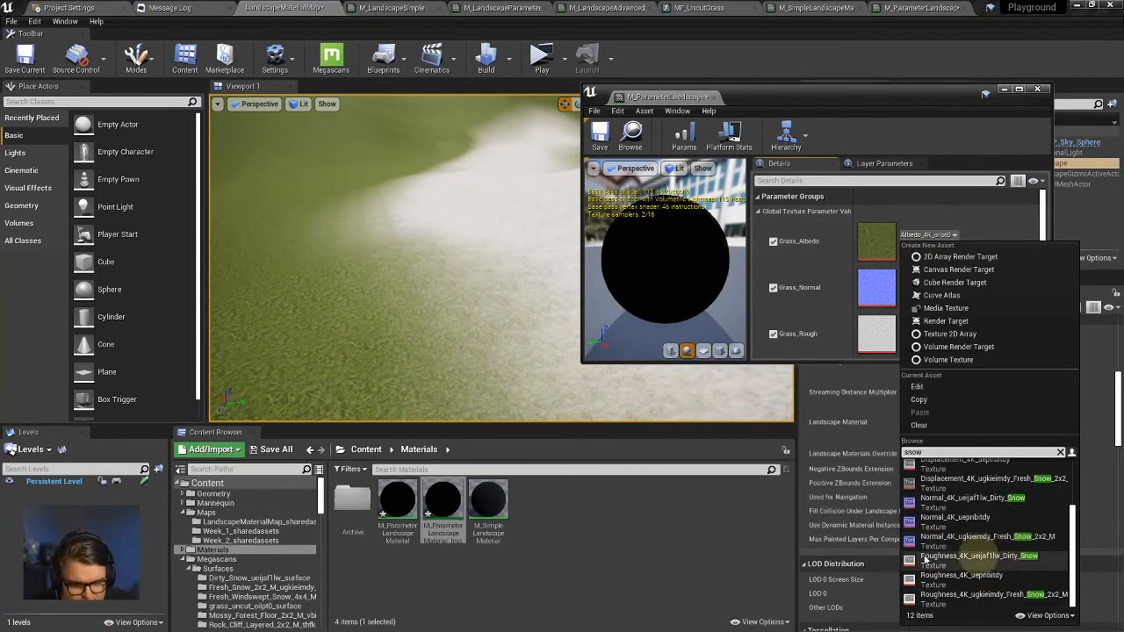
pyautogui.scroll(1, 941, 544)
pyautogui.scroll(-2, 949, 545)
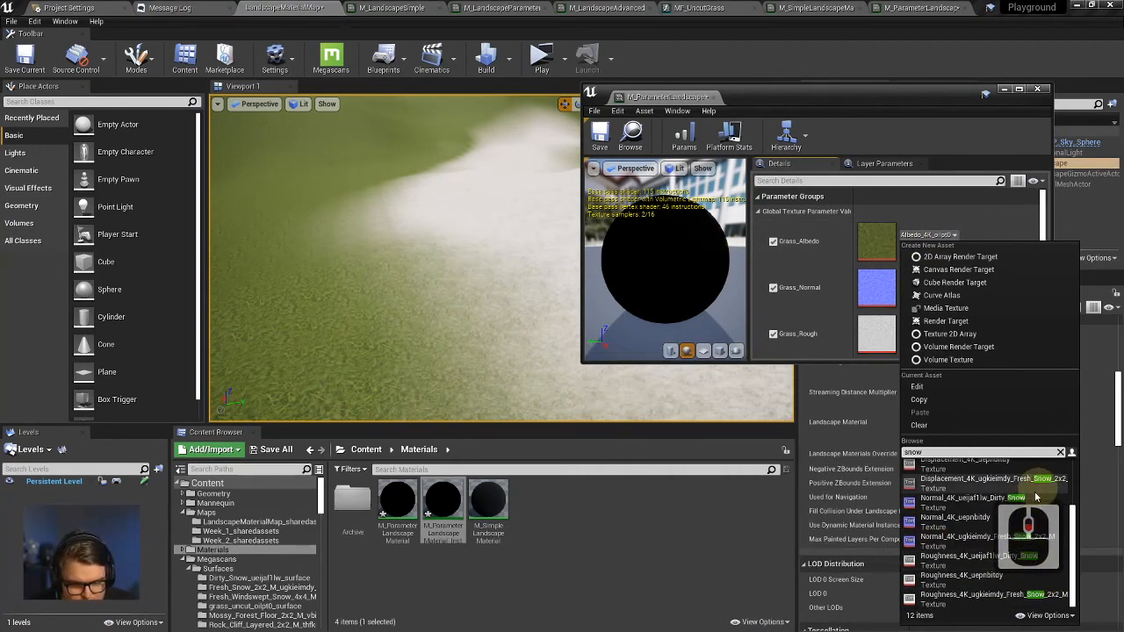
pyautogui.scroll(4, 1019, 505)
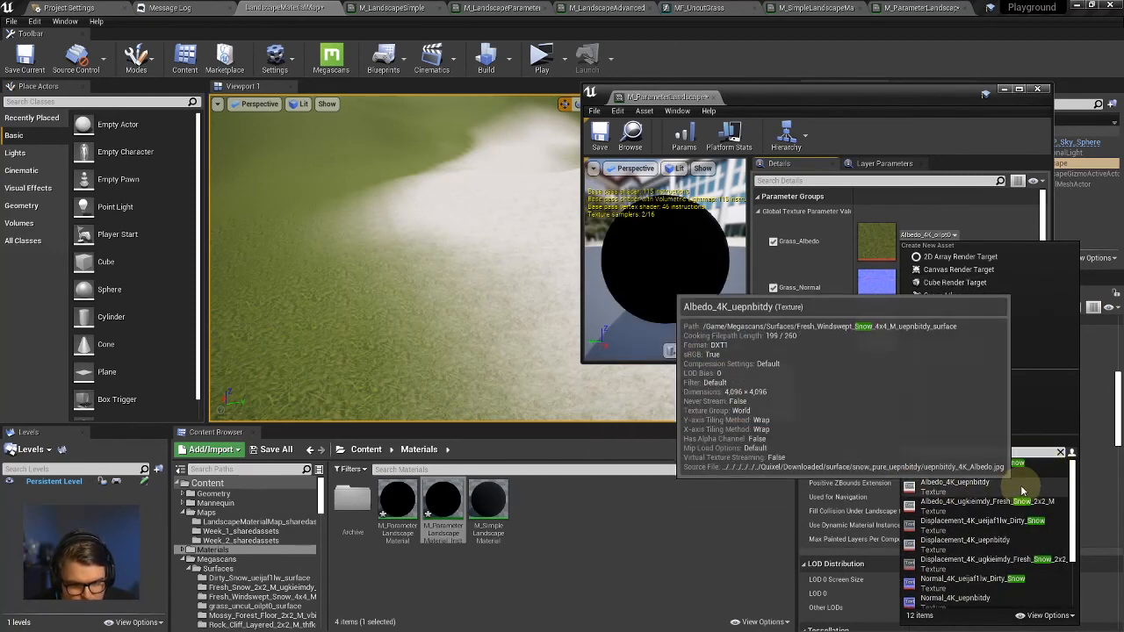
pyautogui.click(992, 507)
pyautogui.click(993, 506)
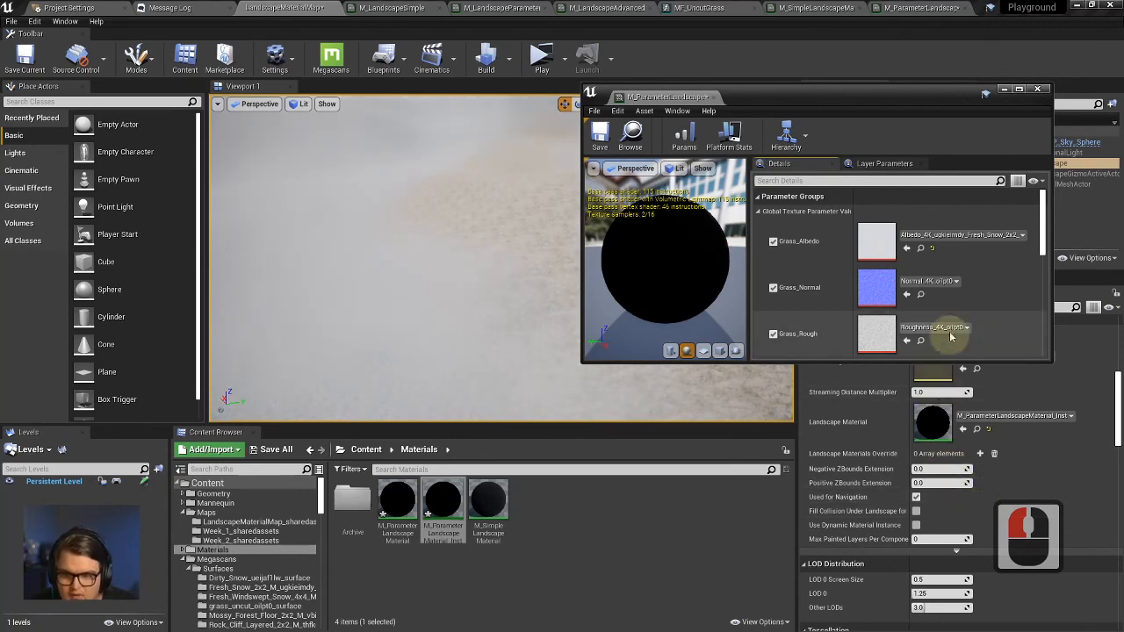
# Set the instance's Grass_Normal texture to Roughness_4K_ugkieimdy_Fresh_Snow_2x2_M.
pyautogui.click(947, 281)
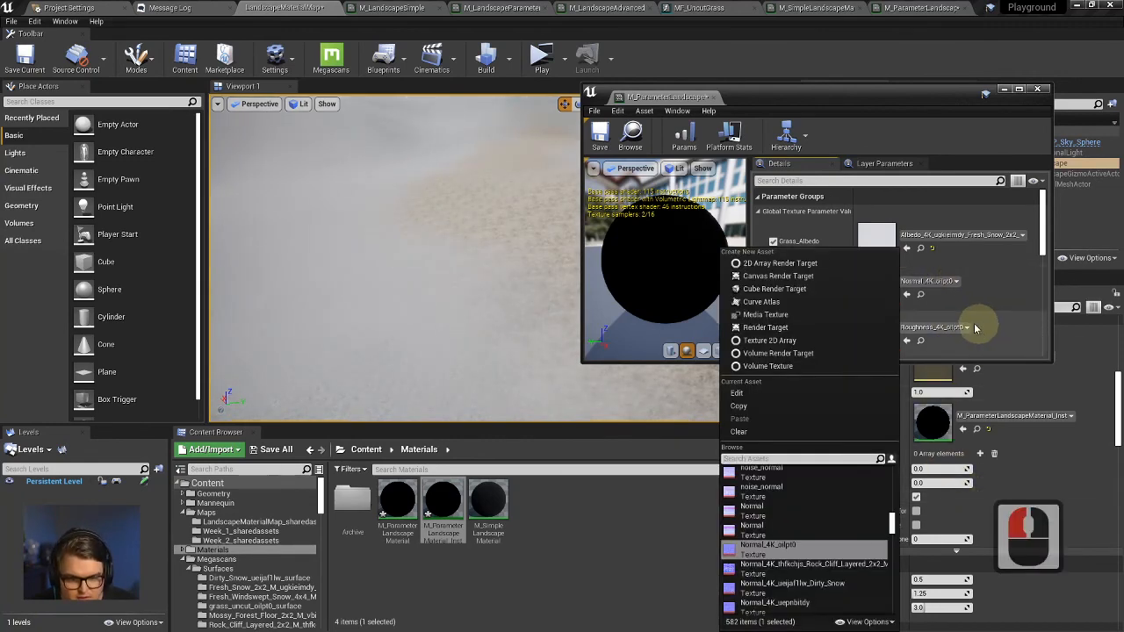
pyautogui.write('fresh')
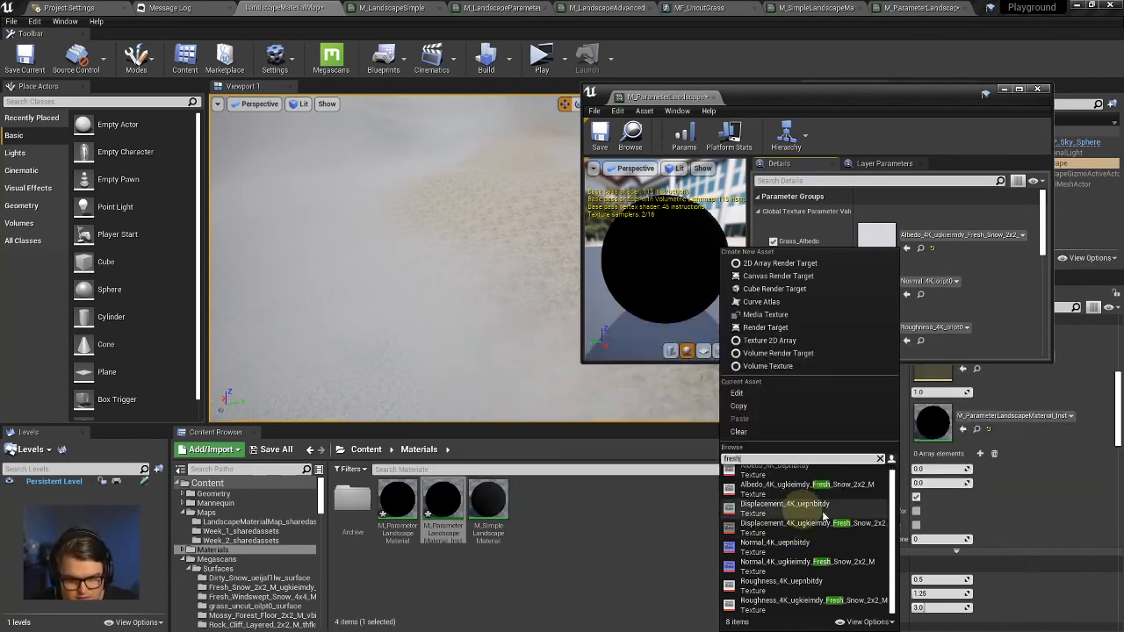
pyautogui.scroll(-1, 854, 575)
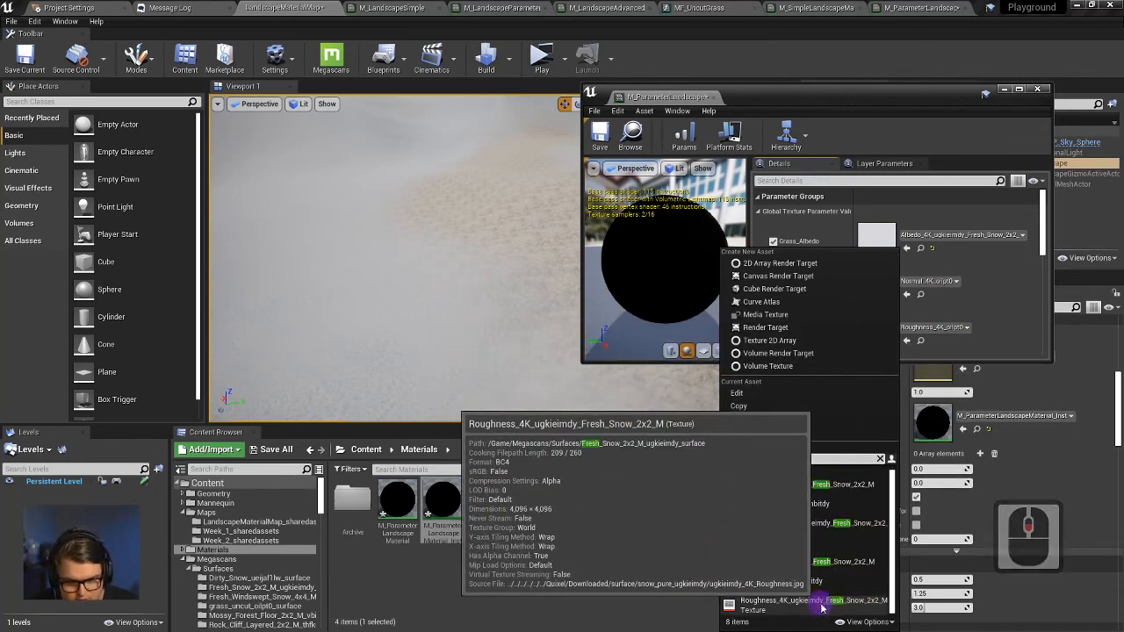
pyautogui.click(839, 601)
# Set the instance's Grass_Rough texture to Normal_4K_ugkieimdy_Fresh_Snow_2x2_M.
pyautogui.click(936, 331)
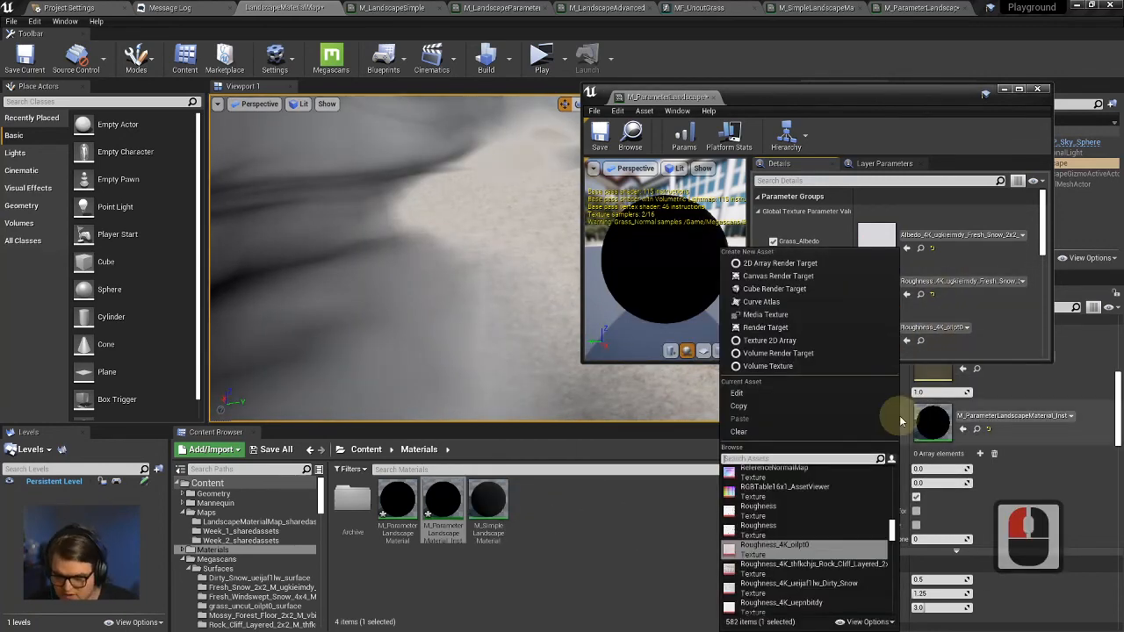
pyautogui.write('freshn')
pyautogui.press('BackSpace')
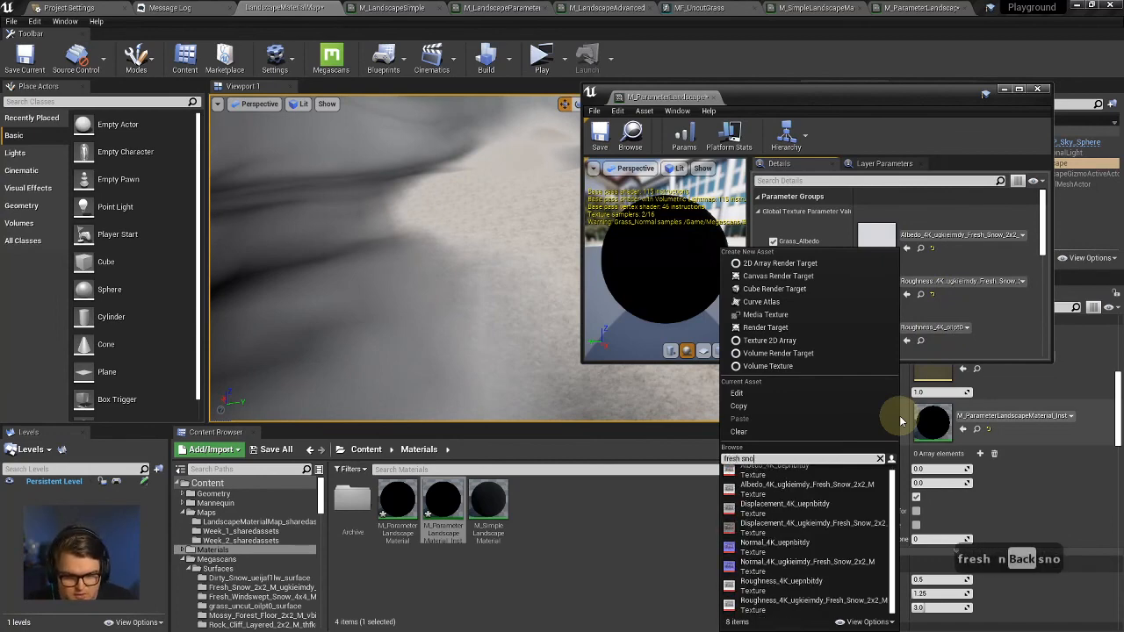
pyautogui.click(746, 459)
pyautogui.press('BackSpace')
pyautogui.press('BackSpace')
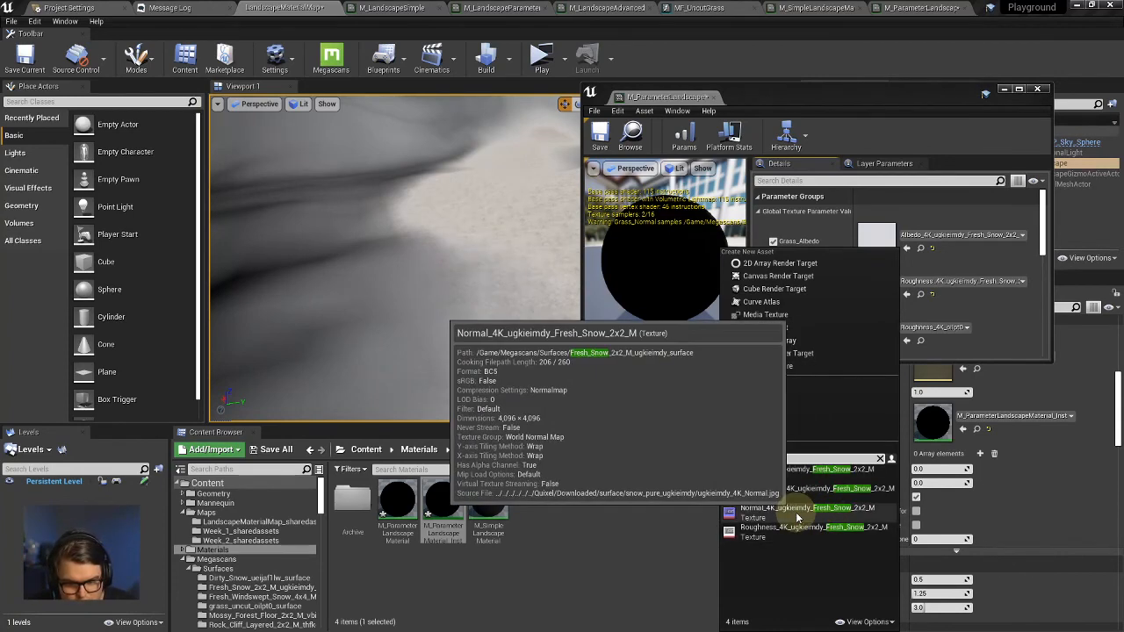
pyautogui.click(798, 518)
# Examine the landscape's surface in the level from several viewpoints.
pyautogui.moveTo(469, 269); pyautogui.dragTo(334, 290, button='right')
pyautogui.press('w')
pyautogui.press('a')
pyautogui.press('s')
pyautogui.press('d')
pyautogui.press('w')
pyautogui.press('d')
pyautogui.press('d')
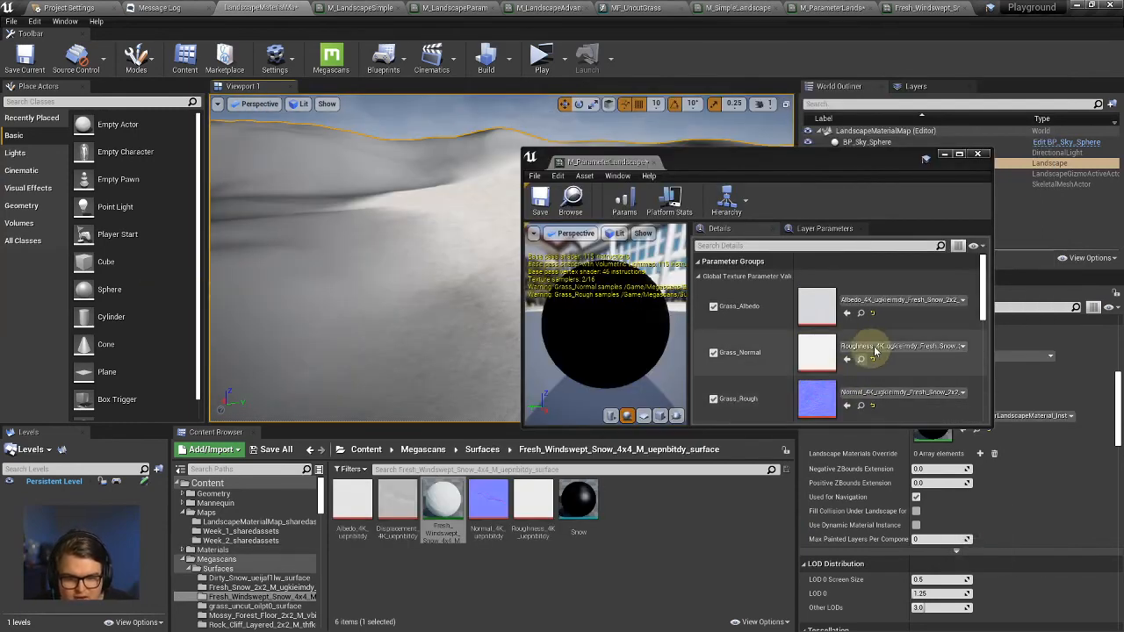
# Set the instance's Grass_Normal to Normal_4K_ugkieimdy_Fresh_Snow_2x2_M and Grass_Rough to Roughness_4K_ugkieimdy_Fresh_Snow_2x2_M.
pyautogui.click(817, 351)
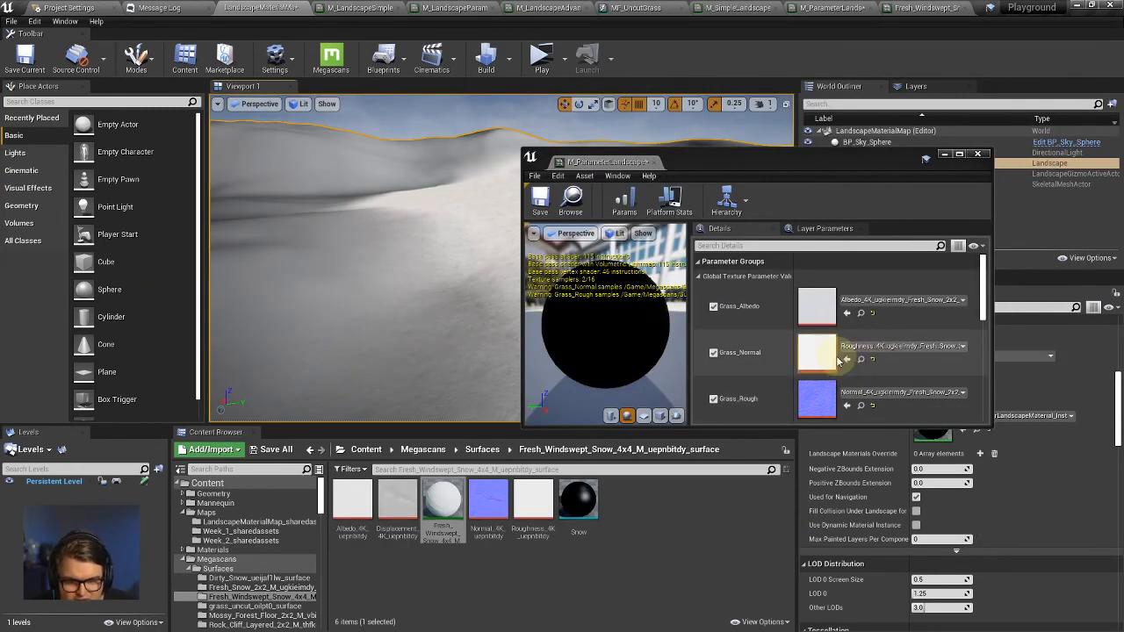
pyautogui.click(854, 355)
pyautogui.write('normal')
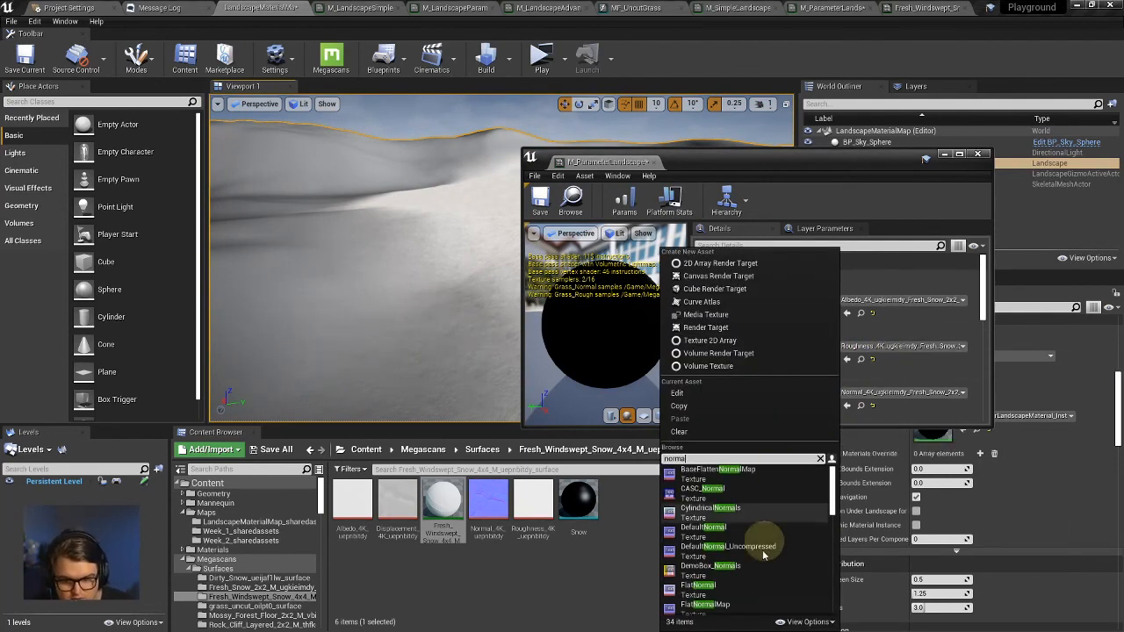
pyautogui.hotkey('ctrl', 'a')
pyautogui.write('fresh_snmo')
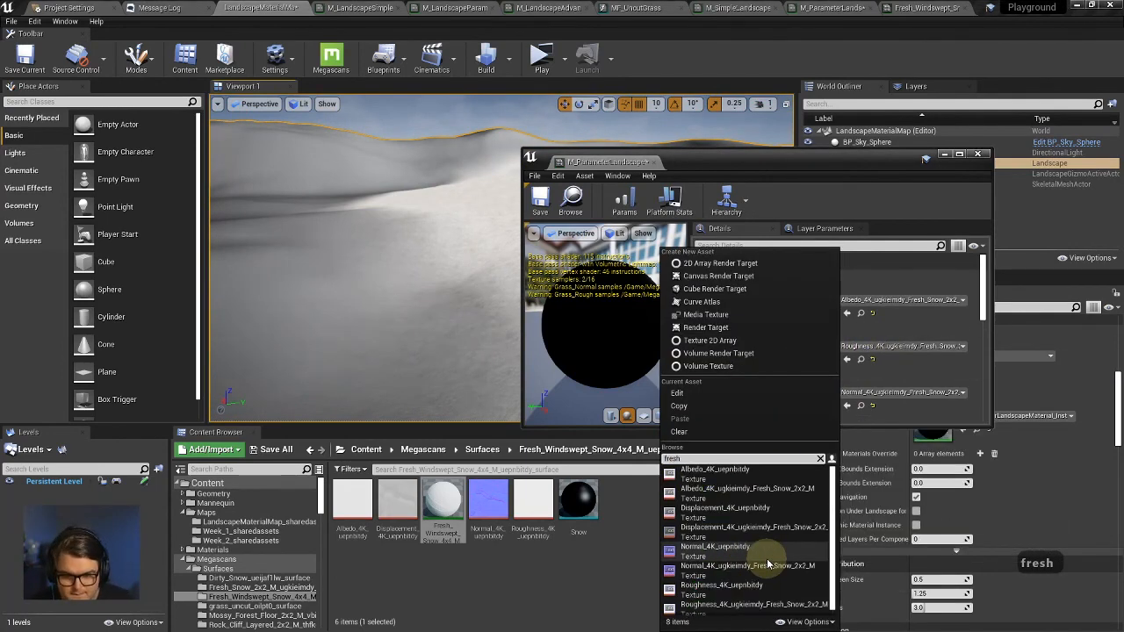
pyautogui.press('BackSpace')
pyautogui.press('BackSpace')
pyautogui.write('ow')
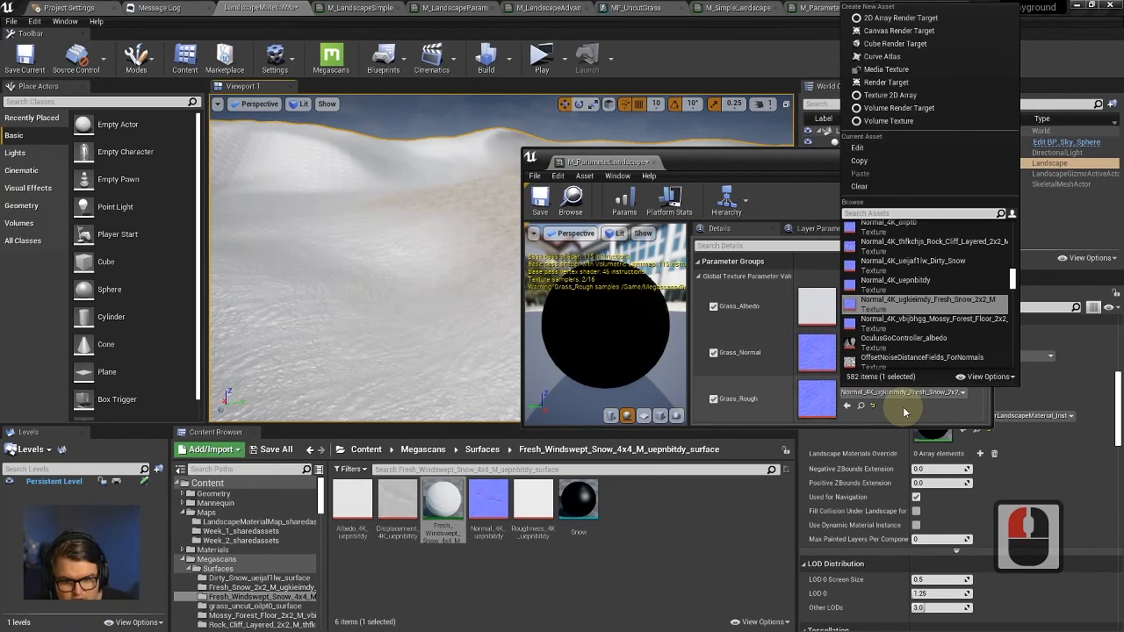
pyautogui.write('fresh_snow')
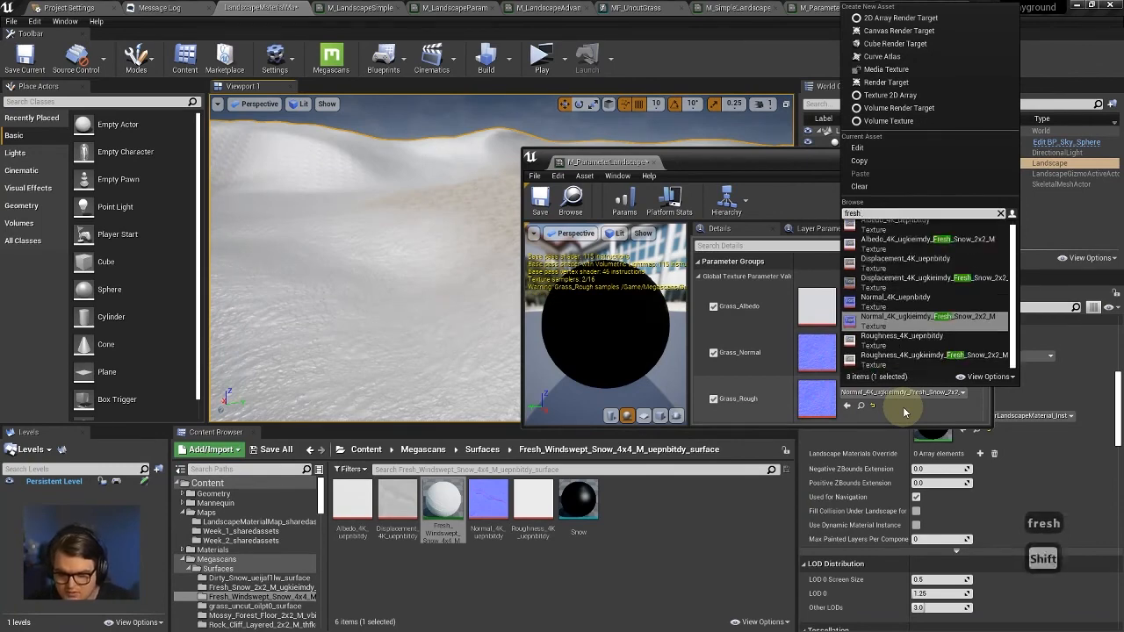
pyautogui.click(956, 288)
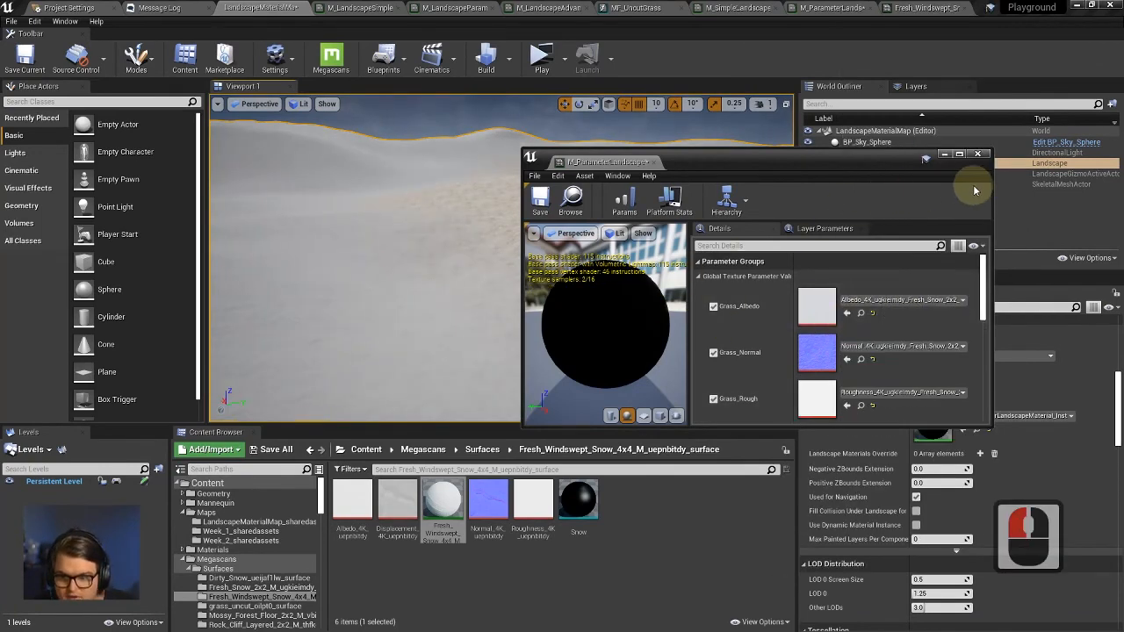
# Close the floating material instance editor and inspect the snow-textured landscape in the level.
pyautogui.click(981, 159)
pyautogui.moveTo(536, 242); pyautogui.dragTo(395, 238, button='right')
pyautogui.press('d')
pyautogui.press('a')
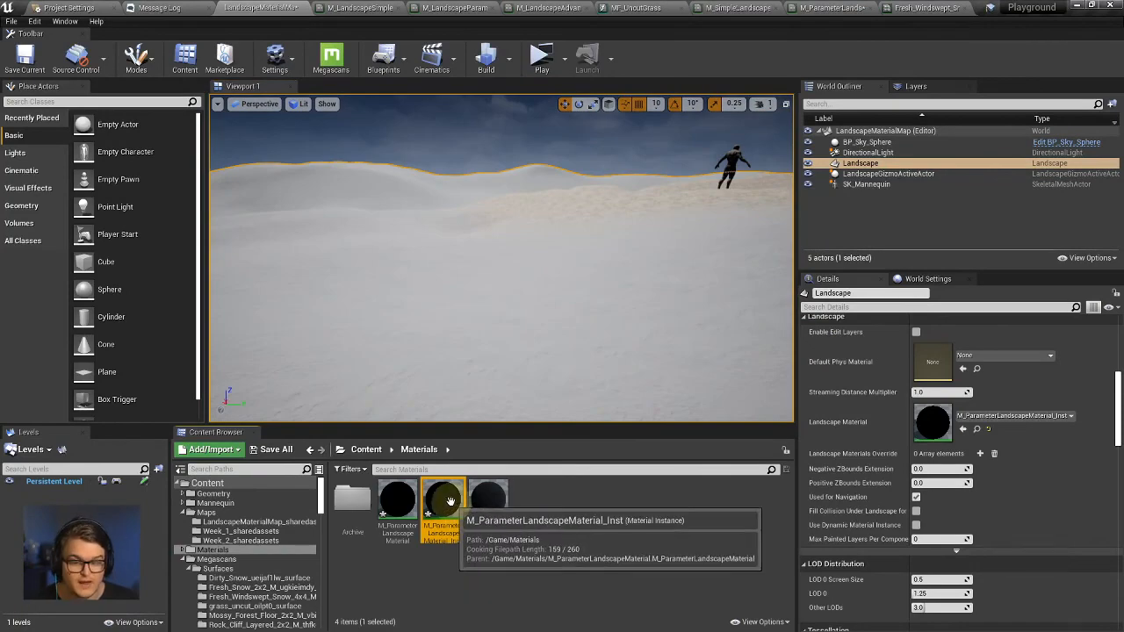
# Reopen M_ParameterLandscapeMaterial_Inst, float its editor over the LandscapeMaterialMap level and enlarge the window to show more parameters.
pyautogui.doubleClick(452, 499)
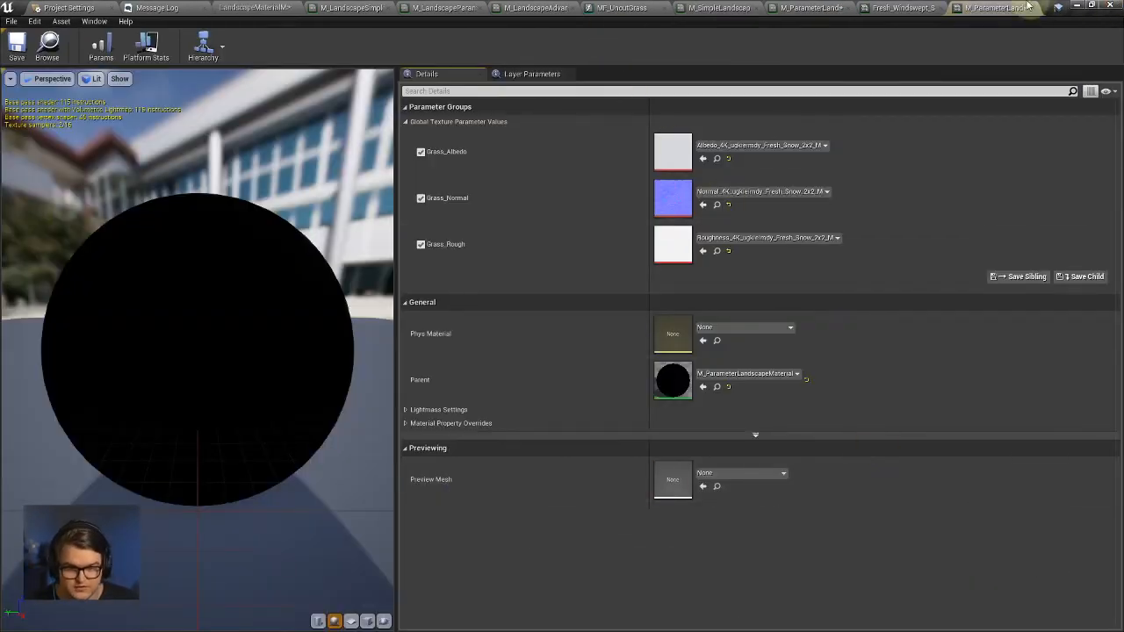
pyautogui.moveTo(978, 8); pyautogui.dragTo(728, 143)
pyautogui.click(225, 8)
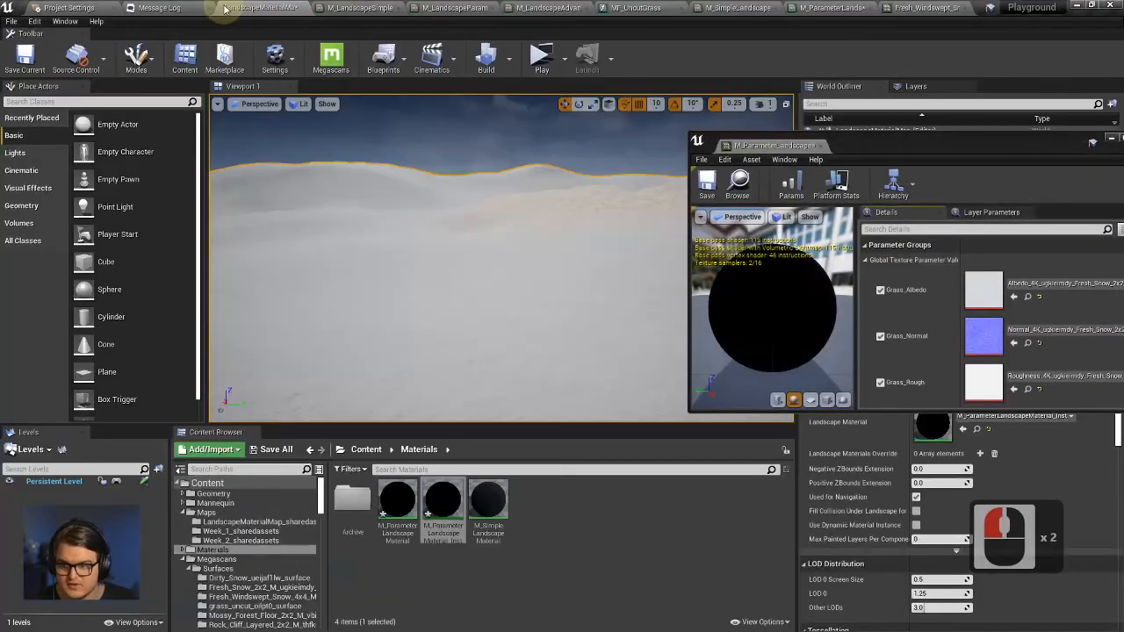
pyautogui.moveTo(1004, 148); pyautogui.dragTo(876, 146)
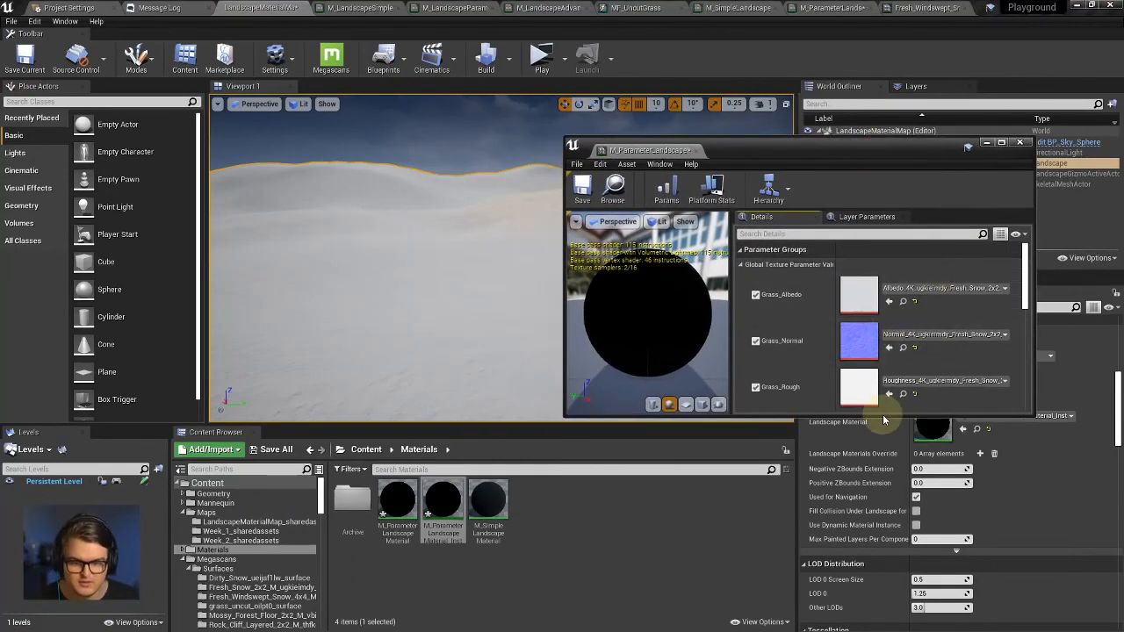
pyautogui.moveTo(883, 416); pyautogui.dragTo(884, 525)
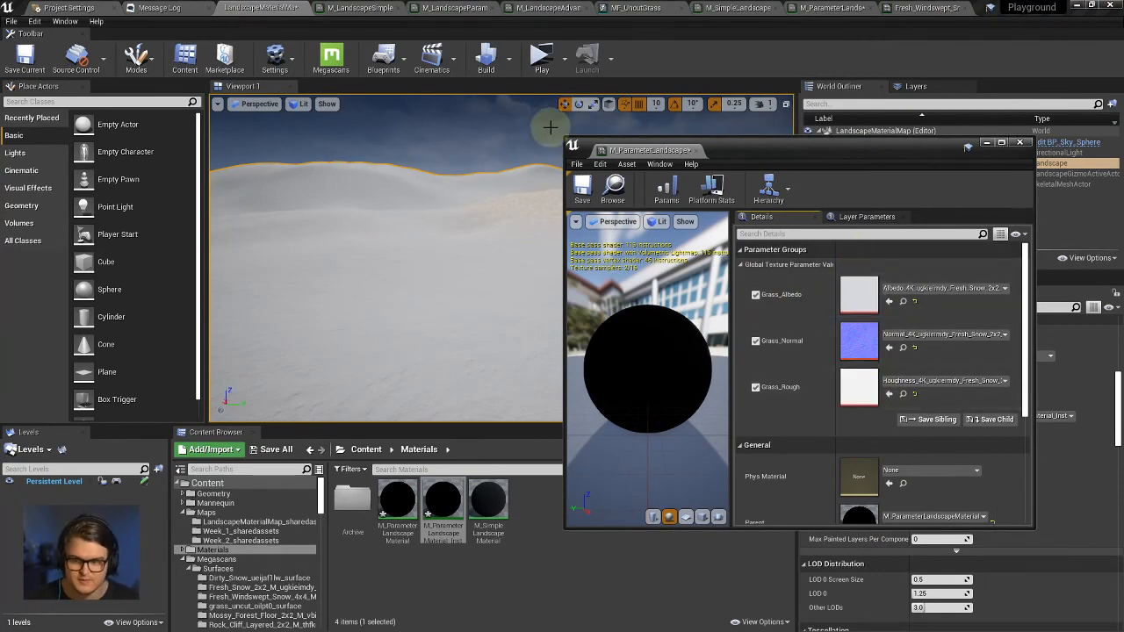
# Open the parent material M_ParameterLandscapeMaterial and review its Grass_Albedo, Grass_Rough and Grass_Normal texture parameter nodes.
pyautogui.doubleClick(397, 503)
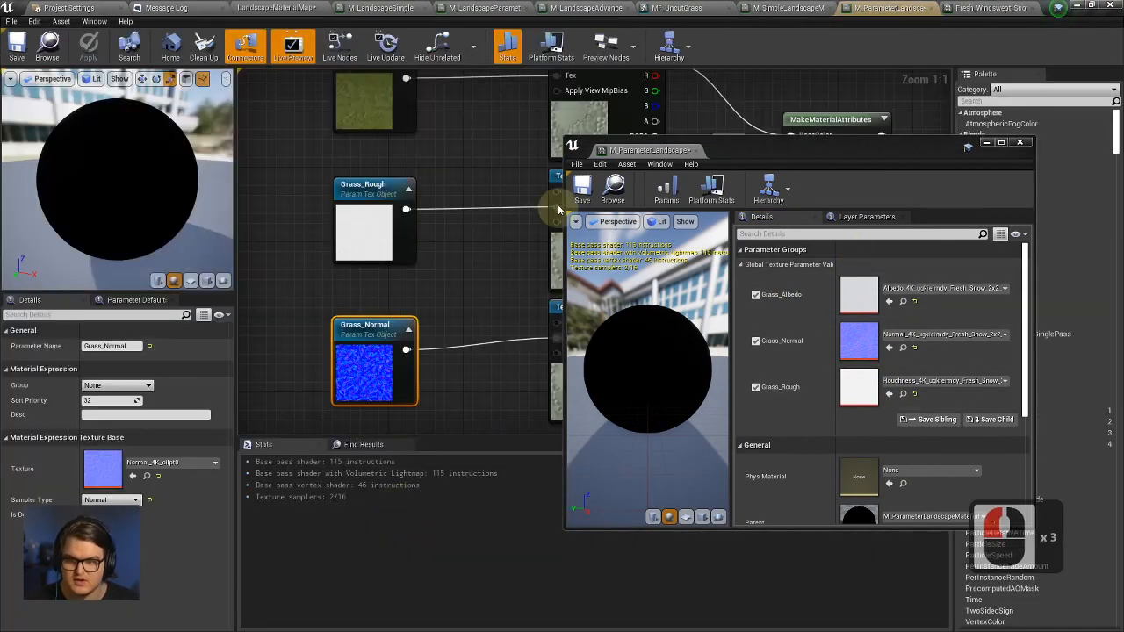
pyautogui.moveTo(518, 184); pyautogui.dragTo(491, 234, button='right')
pyautogui.moveTo(417, 147); pyautogui.dragTo(529, 166, button='right')
pyautogui.click(466, 161)
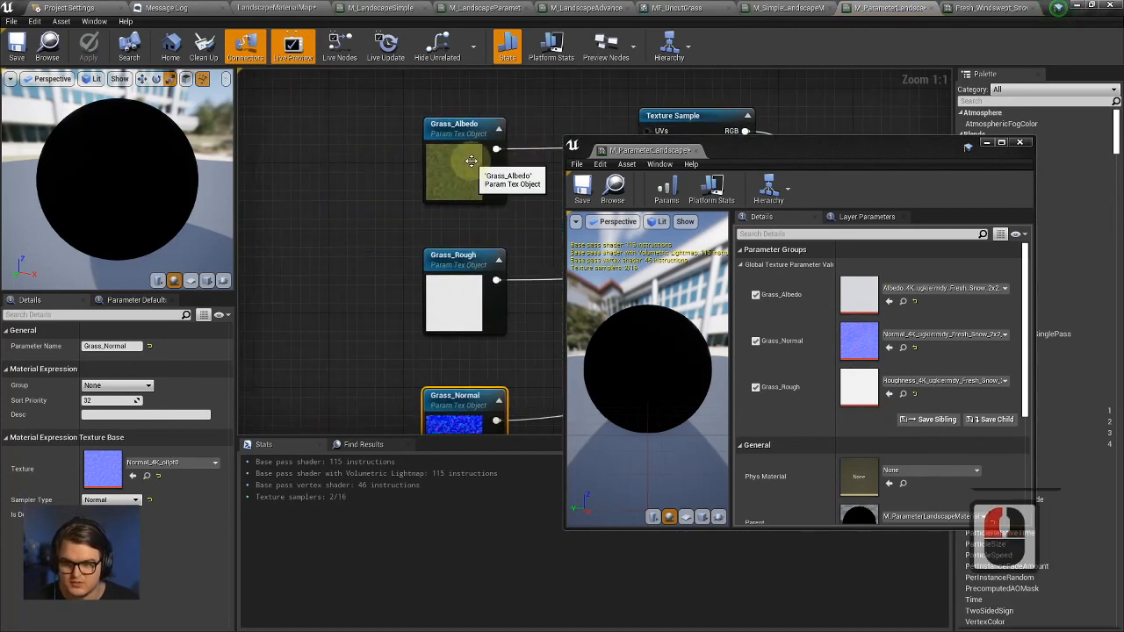
pyautogui.click(464, 286)
pyautogui.click(459, 415)
pyautogui.moveTo(536, 342); pyautogui.dragTo(490, 264, button='right')
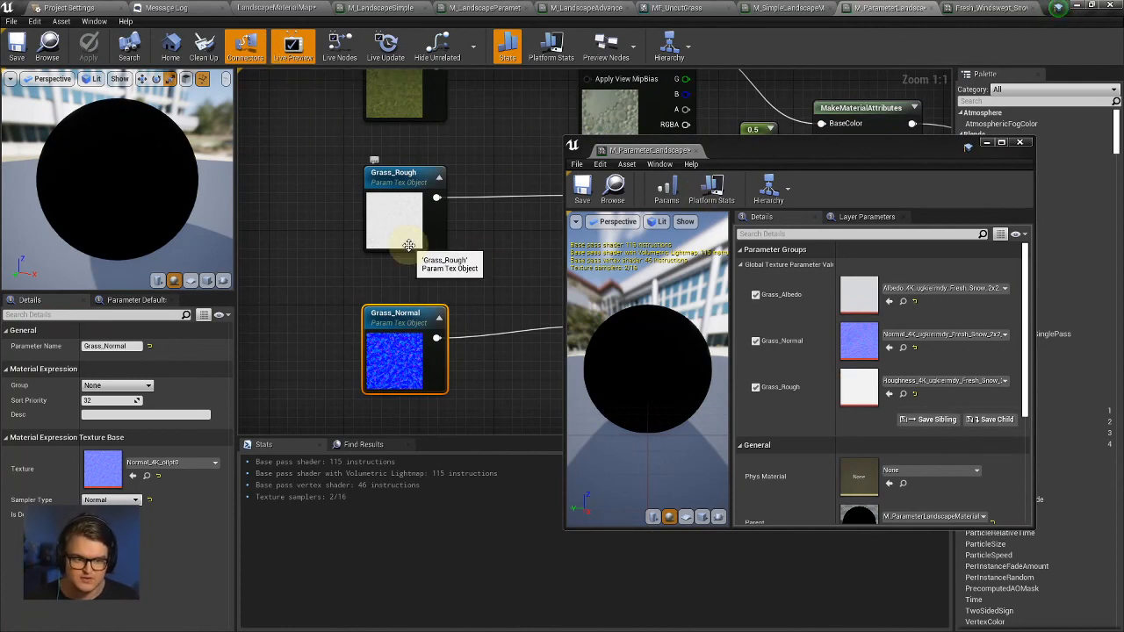
pyautogui.moveTo(403, 303); pyautogui.dragTo(522, 258, button='right')
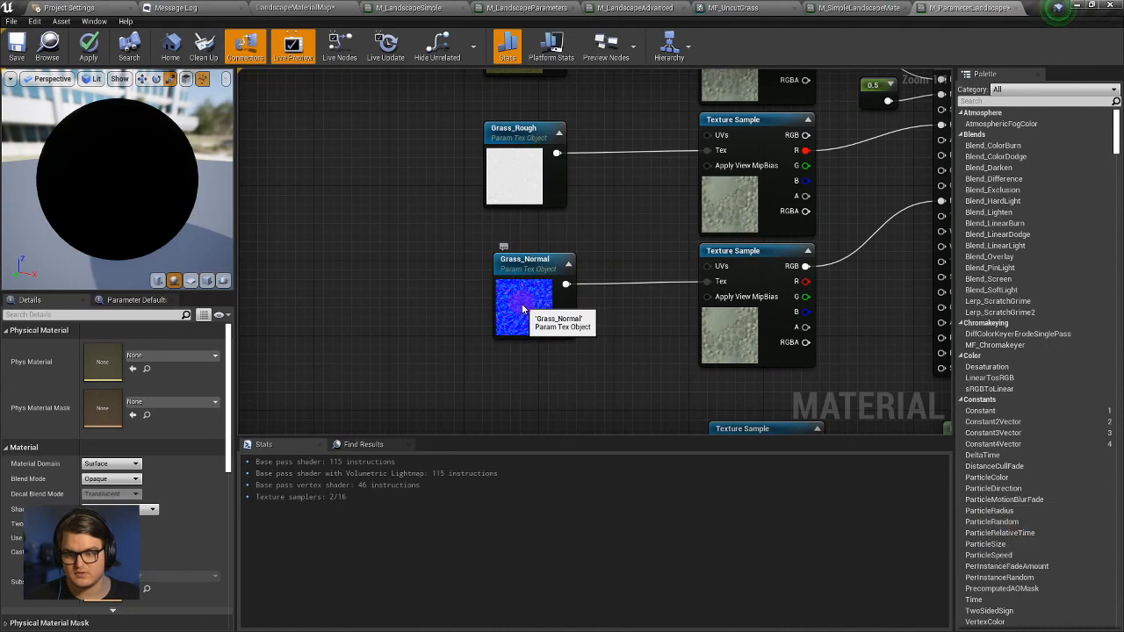
# Move the Grass_Normal and Grass_Rough parameter nodes farther away from their Texture Sample nodes.
pyautogui.moveTo(522, 297)
pyautogui.mouseDown()
pyautogui.moveTo(502, 301)
pyautogui.moveTo(507, 309)
pyautogui.mouseUp()
pyautogui.click(606, 340)
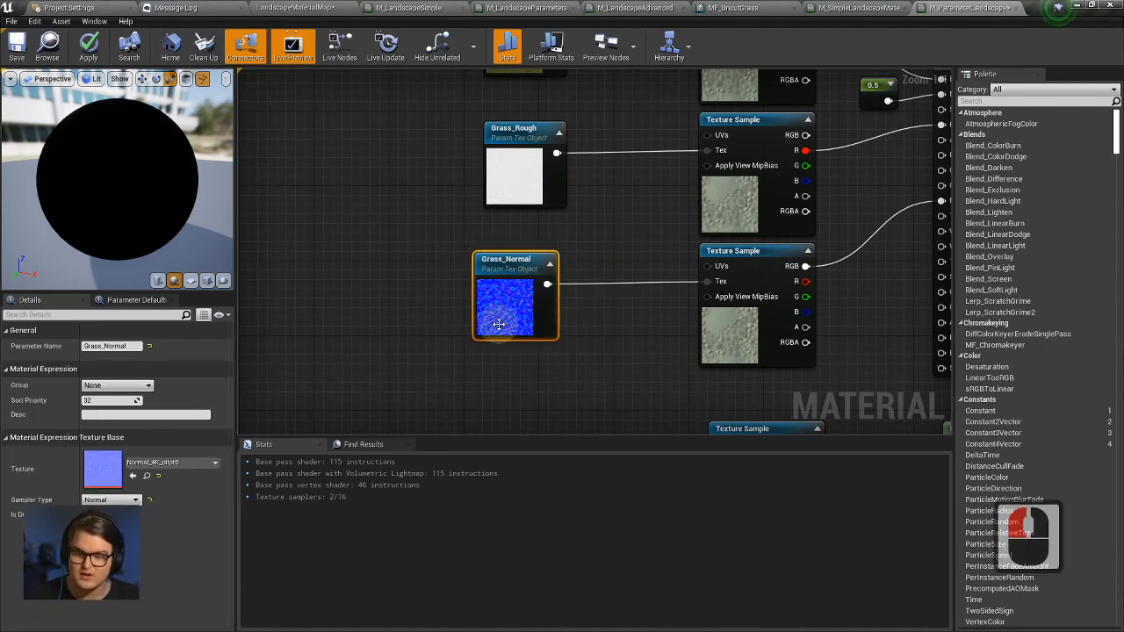
pyautogui.moveTo(572, 246); pyautogui.dragTo(528, 360, button='right')
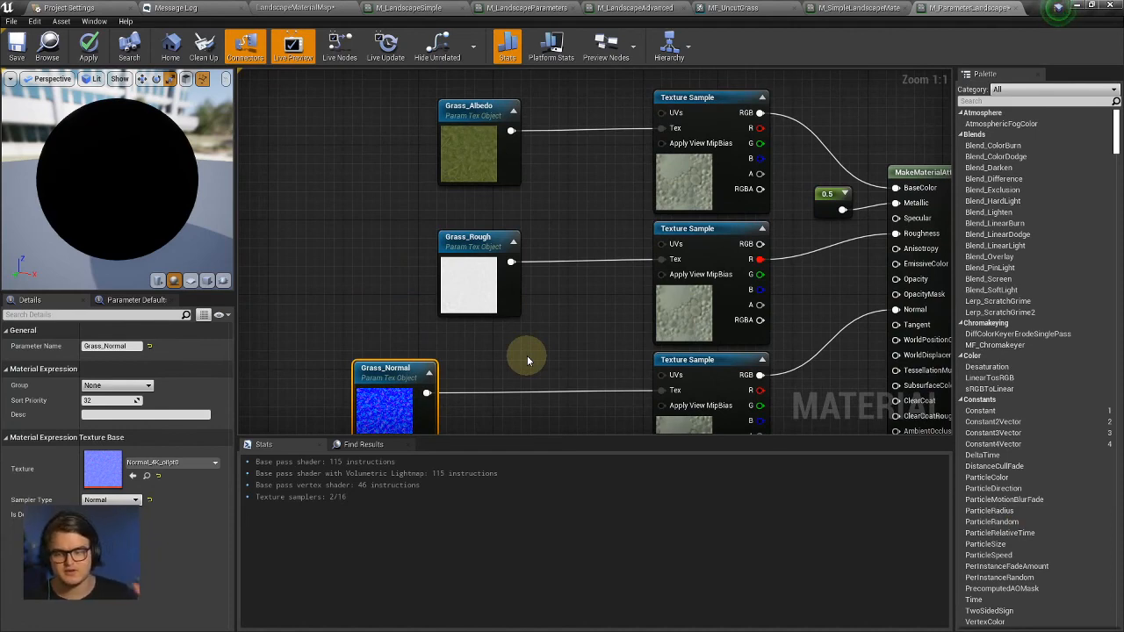
pyautogui.click(466, 282)
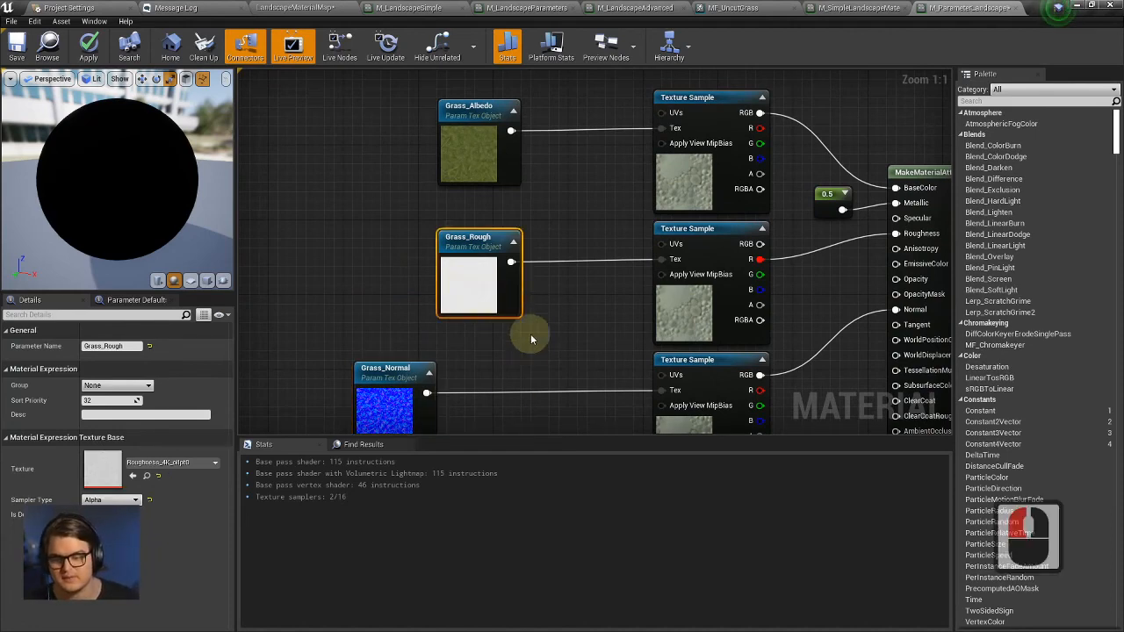
pyautogui.moveTo(530, 339); pyautogui.dragTo(560, 239, button='right')
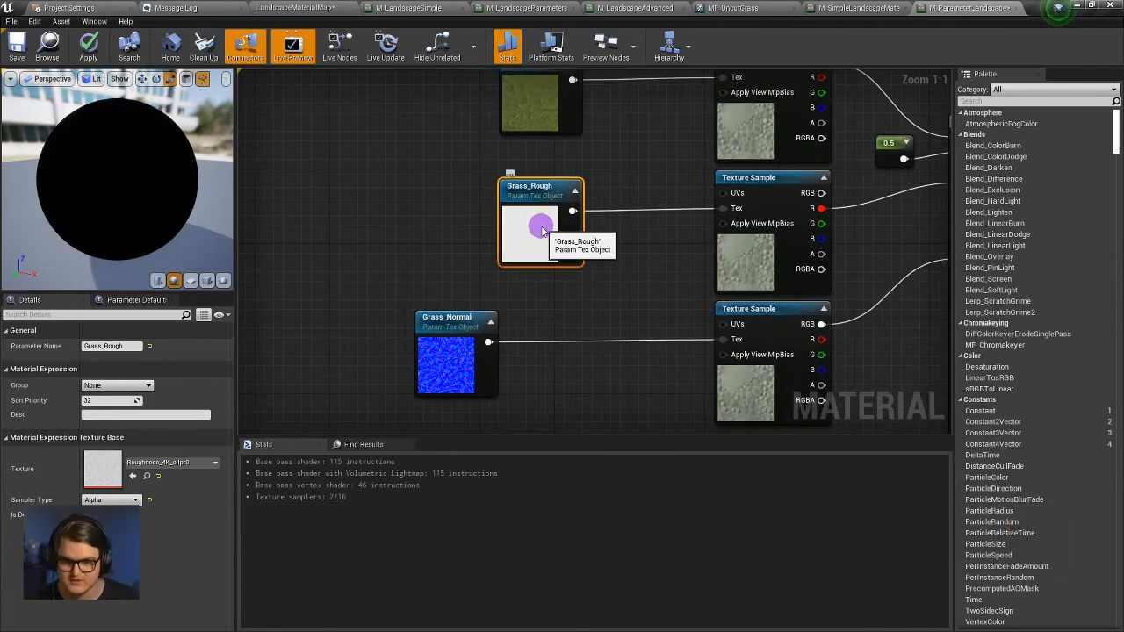
pyautogui.moveTo(535, 226); pyautogui.dragTo(472, 206)
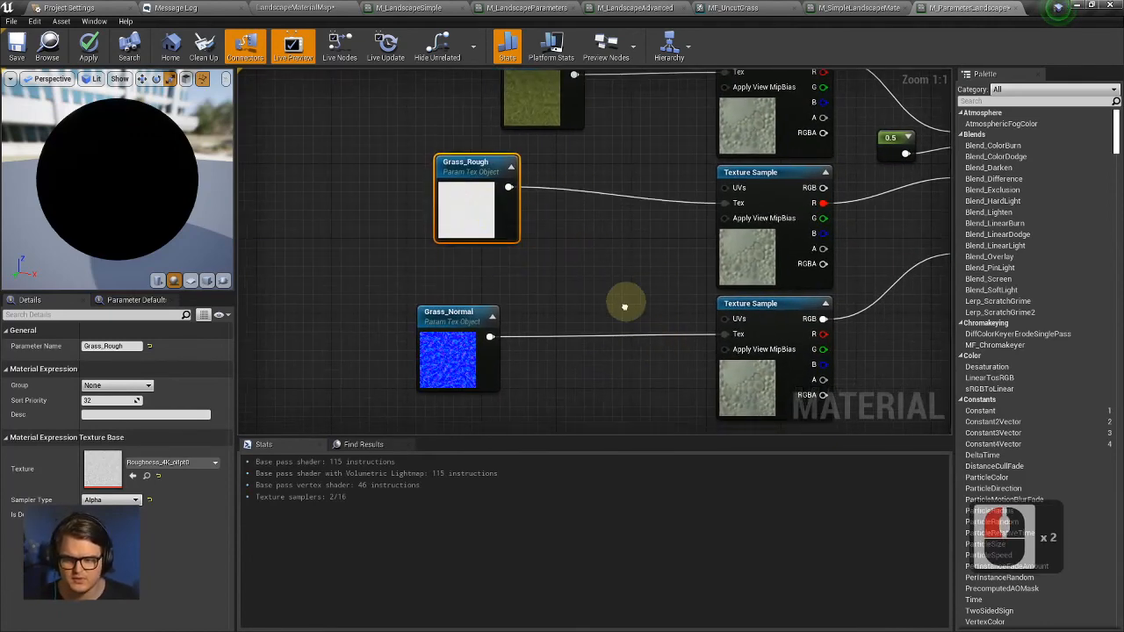
pyautogui.moveTo(622, 301); pyautogui.dragTo(608, 288, button='right')
pyautogui.moveTo(502, 262); pyautogui.dragTo(491, 261)
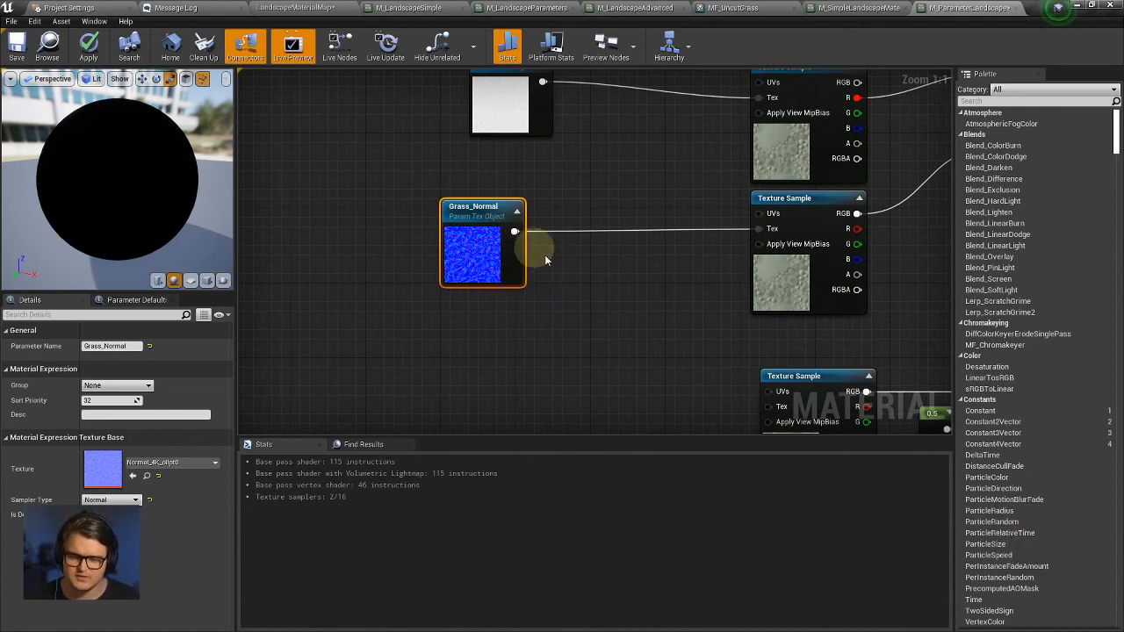
# Reposition the Texture Sample node fed by Grass_Normal slightly closer to its parameter node.
pyautogui.rightClick(568, 269)
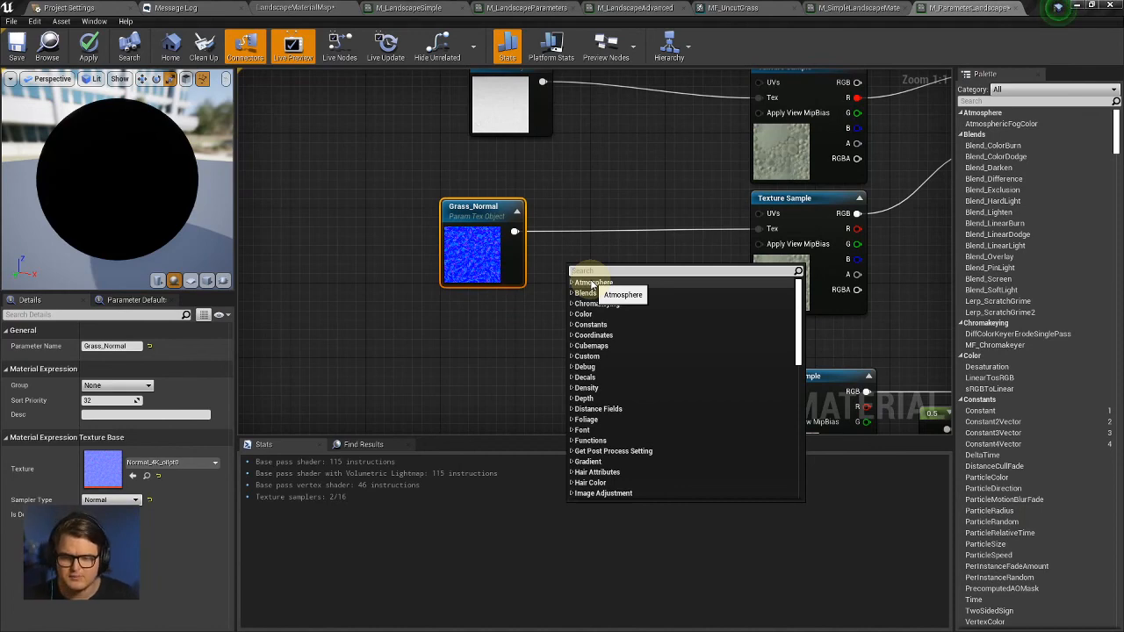
pyautogui.moveTo(593, 286); pyautogui.dragTo(485, 277, button='right')
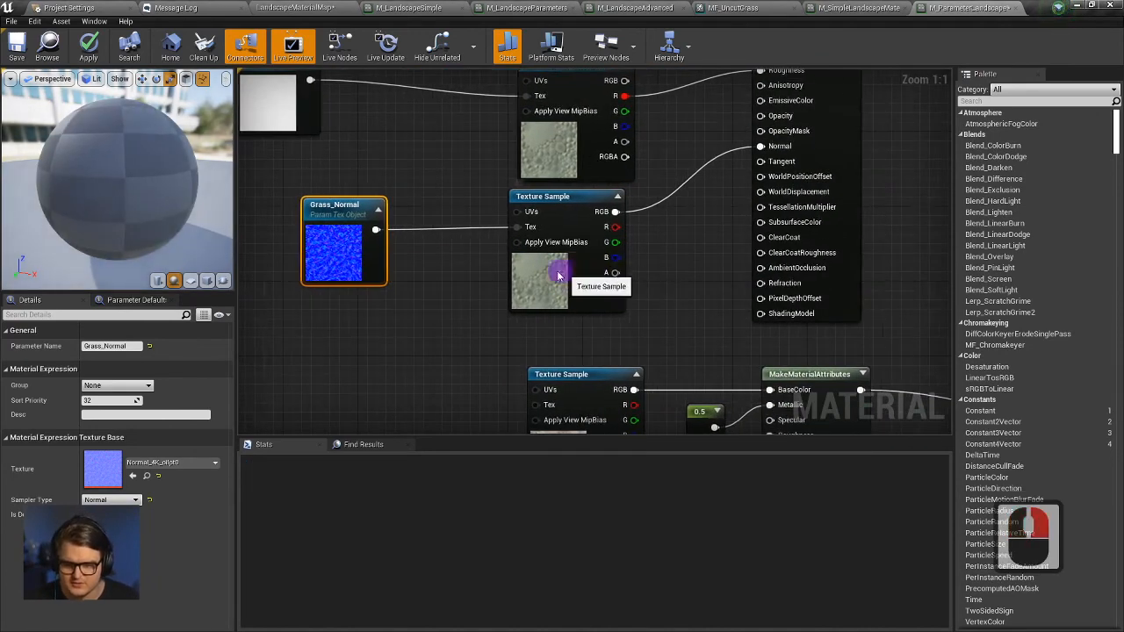
pyautogui.moveTo(558, 274); pyautogui.dragTo(499, 275)
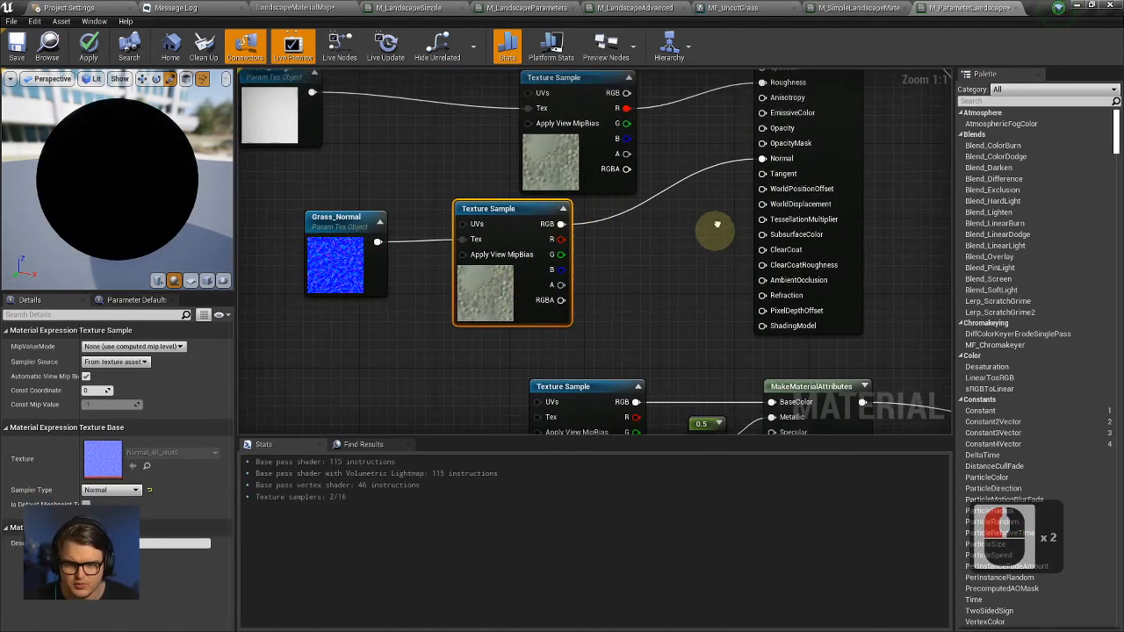
pyautogui.moveTo(717, 225); pyautogui.dragTo(596, 294, button='right')
pyautogui.moveTo(508, 236); pyautogui.dragTo(559, 239)
pyautogui.click(642, 278)
# Add a ComponentMask node between the Grass_Normal Texture Sample and MakeMaterialAttributes, and select it to show its channel options.
pyautogui.rightClick(642, 281)
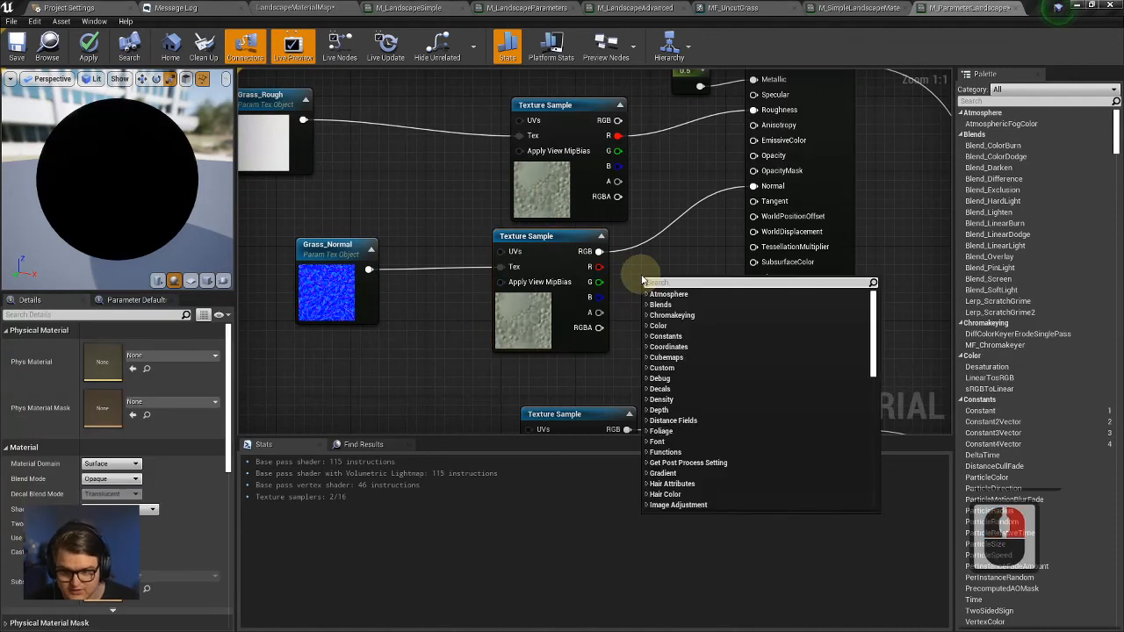
pyautogui.write('mask')
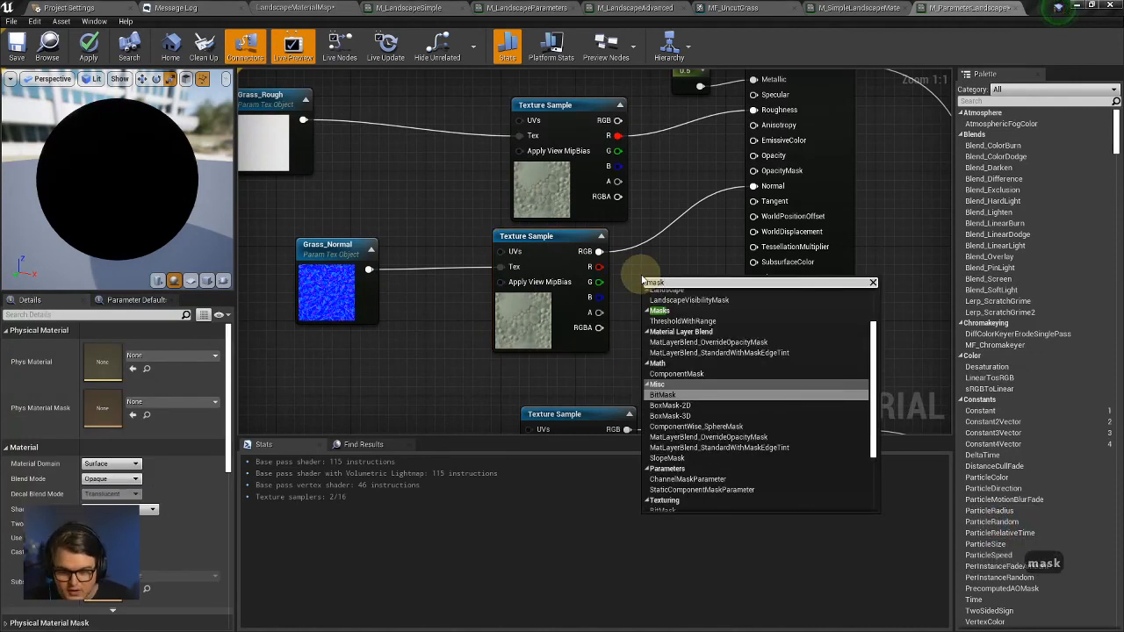
pyautogui.scroll(5, 702, 327)
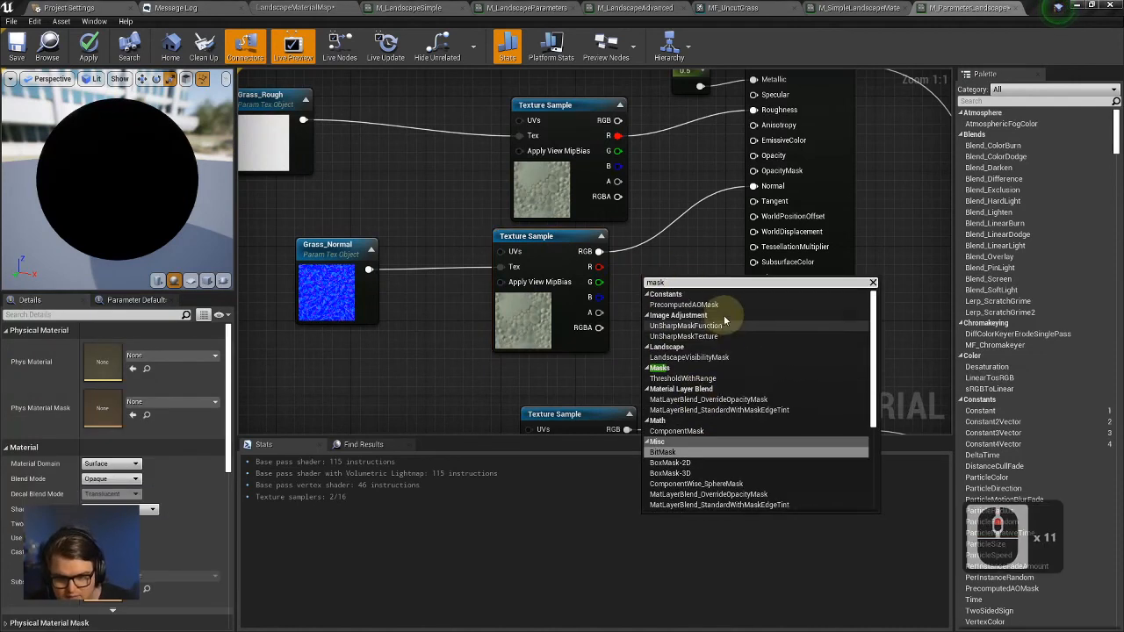
pyautogui.scroll(-5, 746, 385)
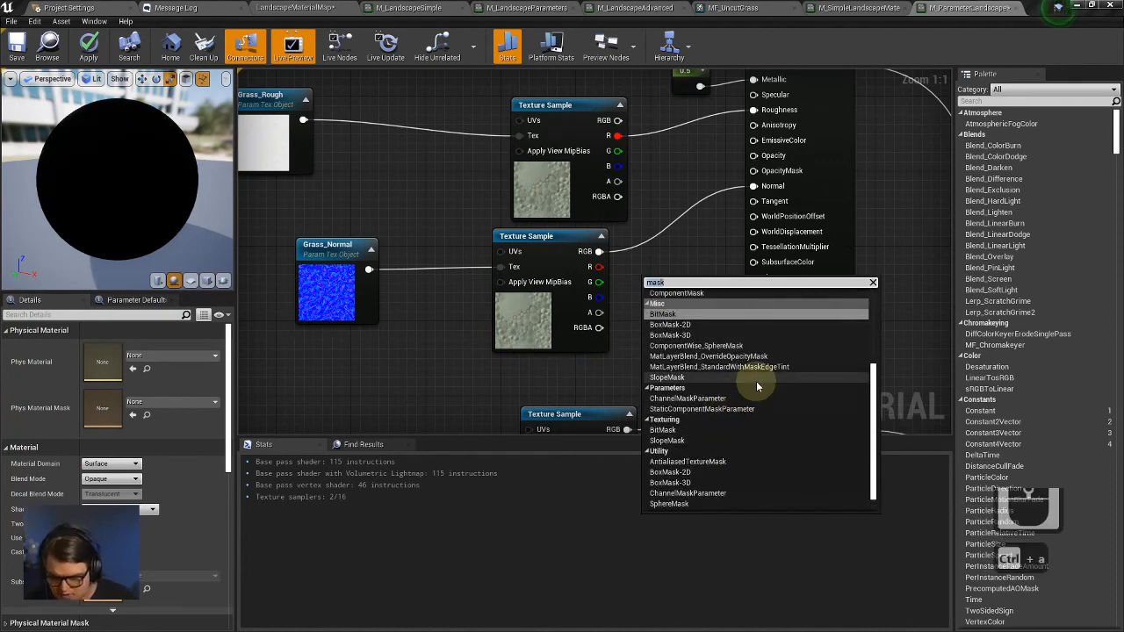
pyautogui.write('compon')
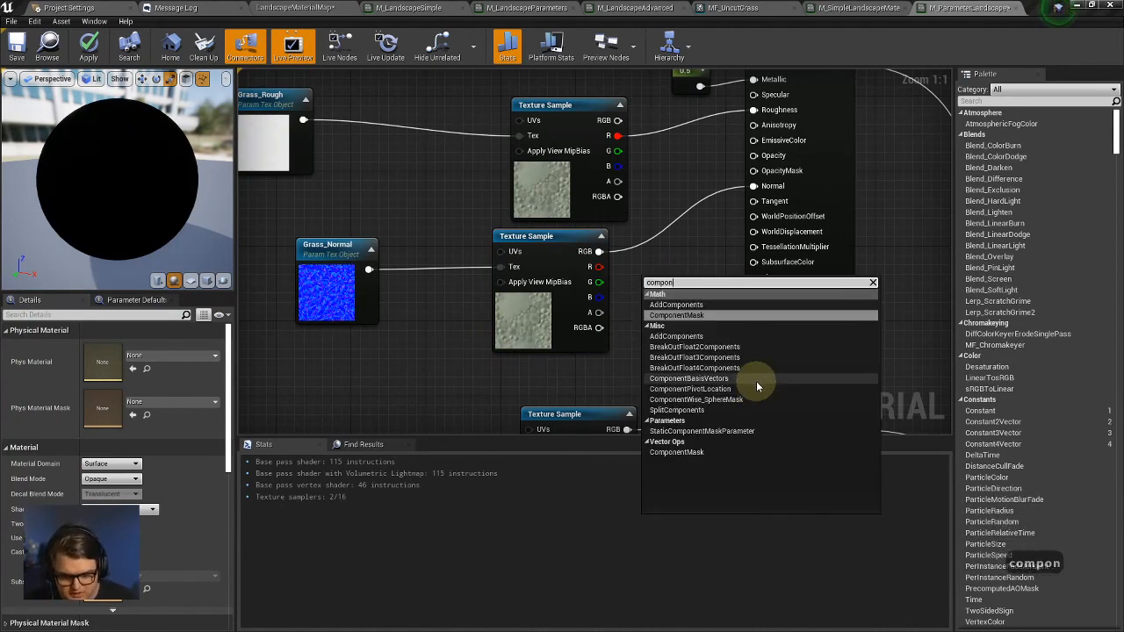
pyautogui.press('Return')
pyautogui.moveTo(703, 266); pyautogui.dragTo(670, 248, button='right')
pyautogui.click(690, 227)
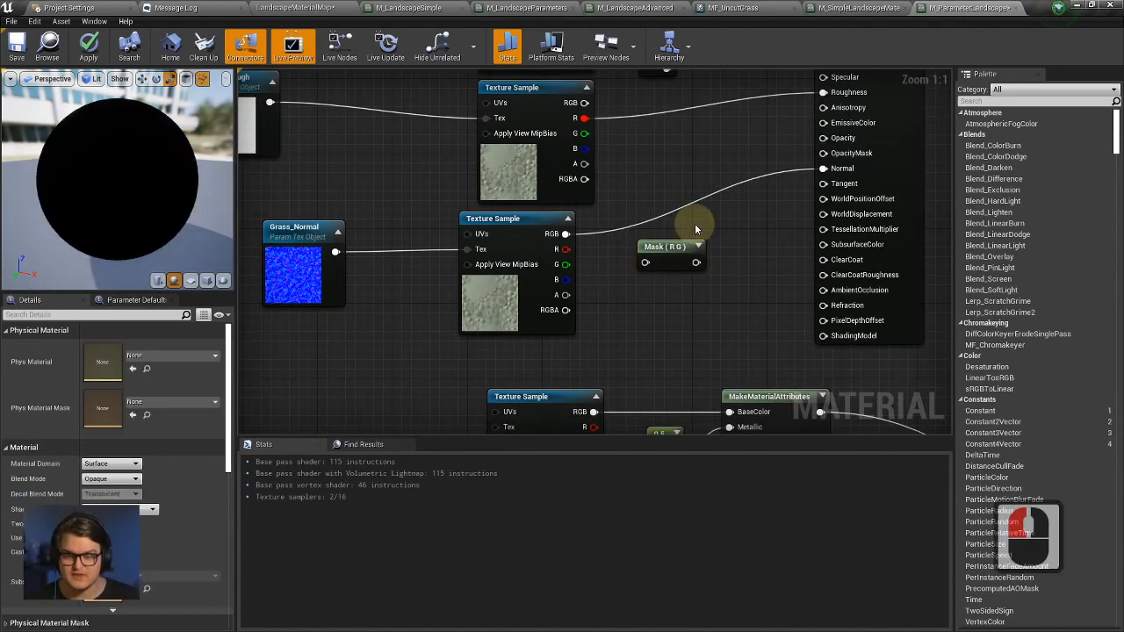
pyautogui.click(678, 252)
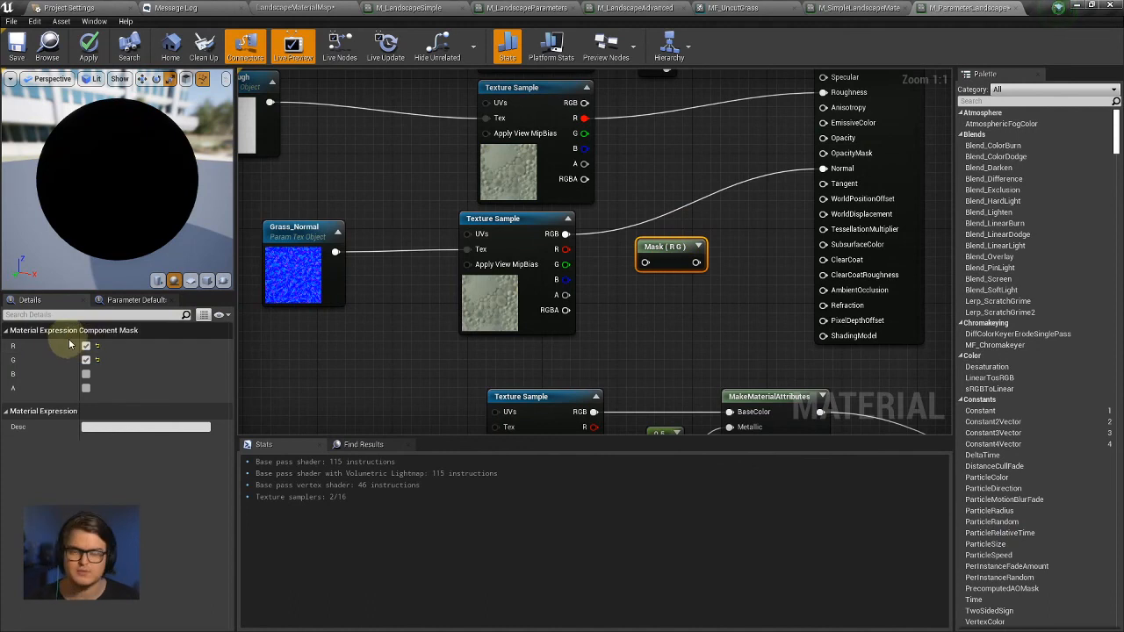
# Connect the RGB output of the Grass_Normal Texture Sample to the Mask (R G) node and place the mask closer to it.
pyautogui.click(820, 229)
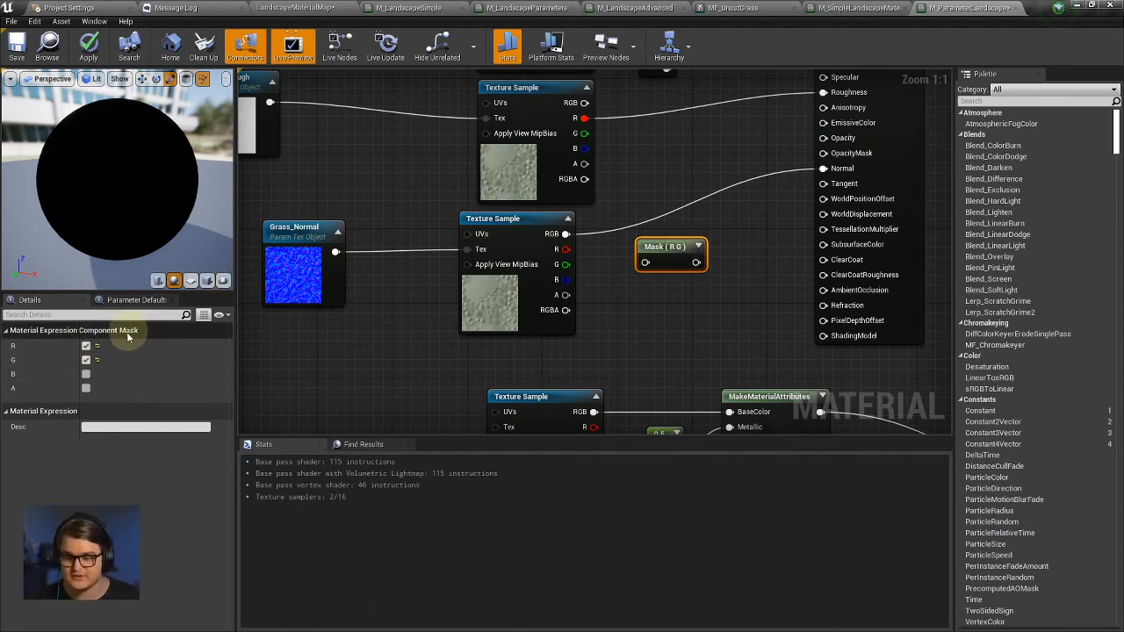
pyautogui.click(92, 349)
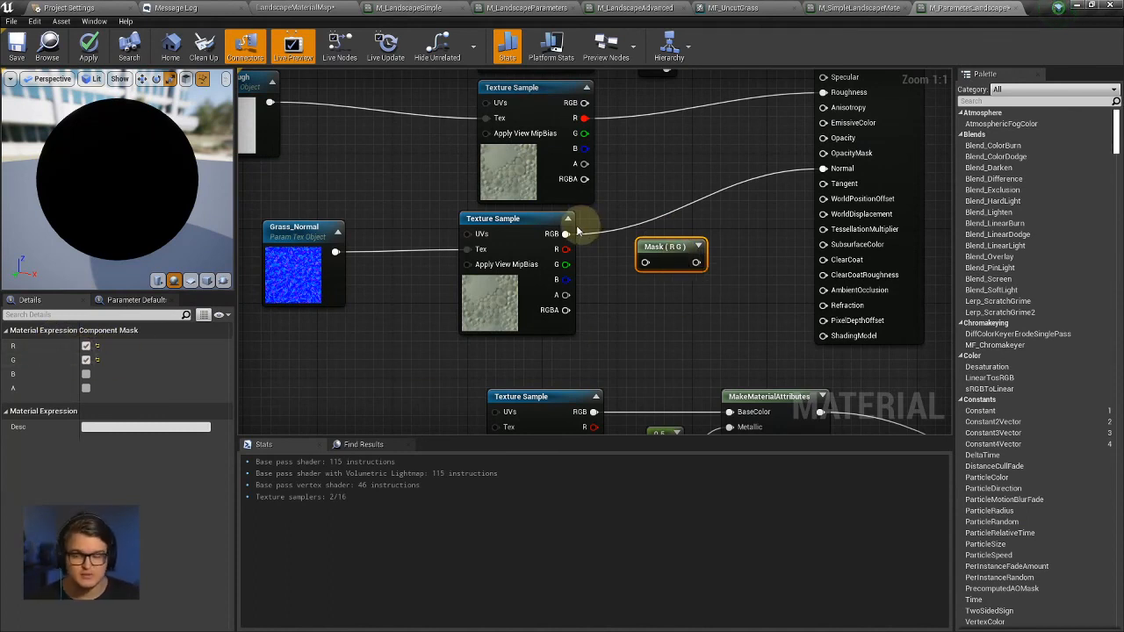
pyautogui.click(546, 236)
pyautogui.moveTo(564, 234); pyautogui.dragTo(653, 263)
pyautogui.moveTo(534, 230); pyautogui.dragTo(550, 230)
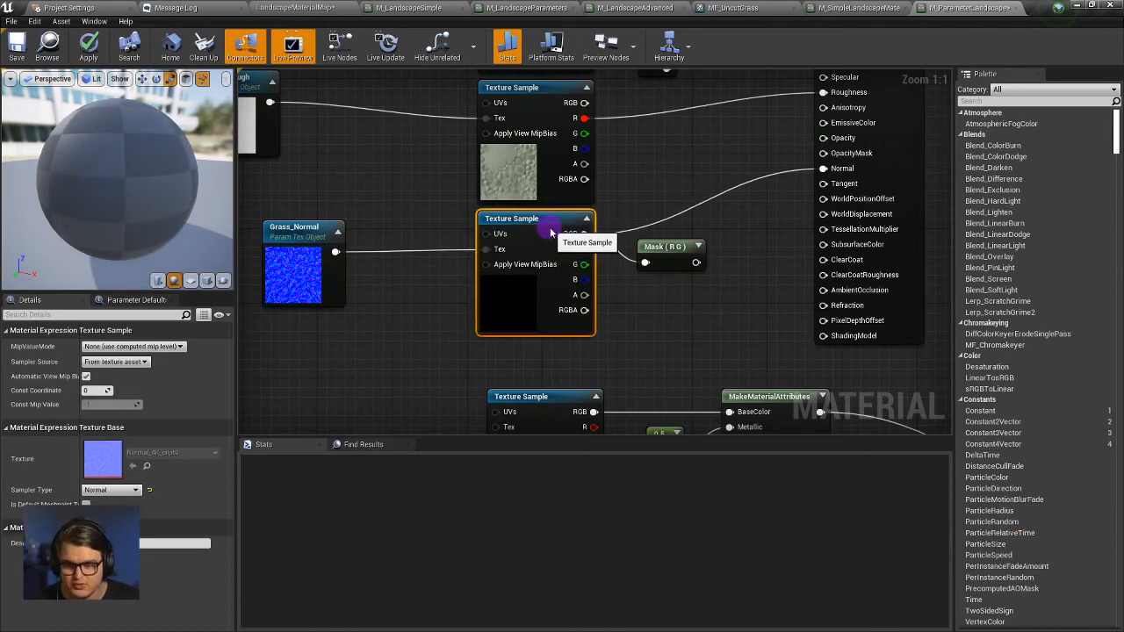
pyautogui.moveTo(715, 231); pyautogui.dragTo(607, 212, button='right')
pyautogui.click(605, 236)
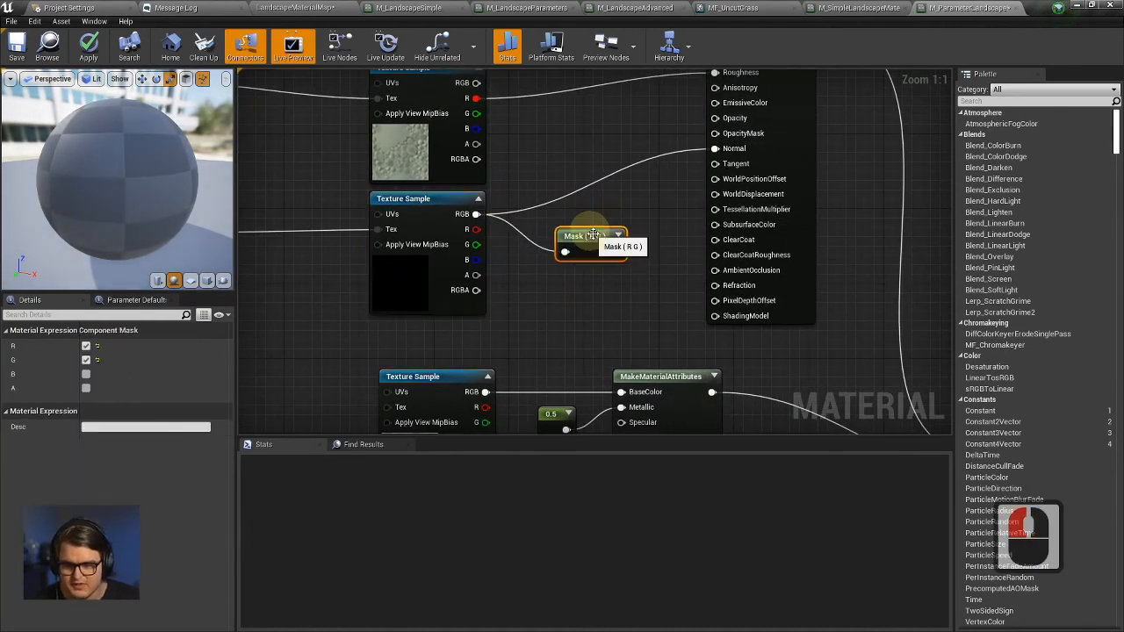
pyautogui.moveTo(593, 235); pyautogui.dragTo(545, 236)
# Add a Constant node below the Mask (R G) node and convert it to a scalar parameter.
pyautogui.rightClick(545, 320)
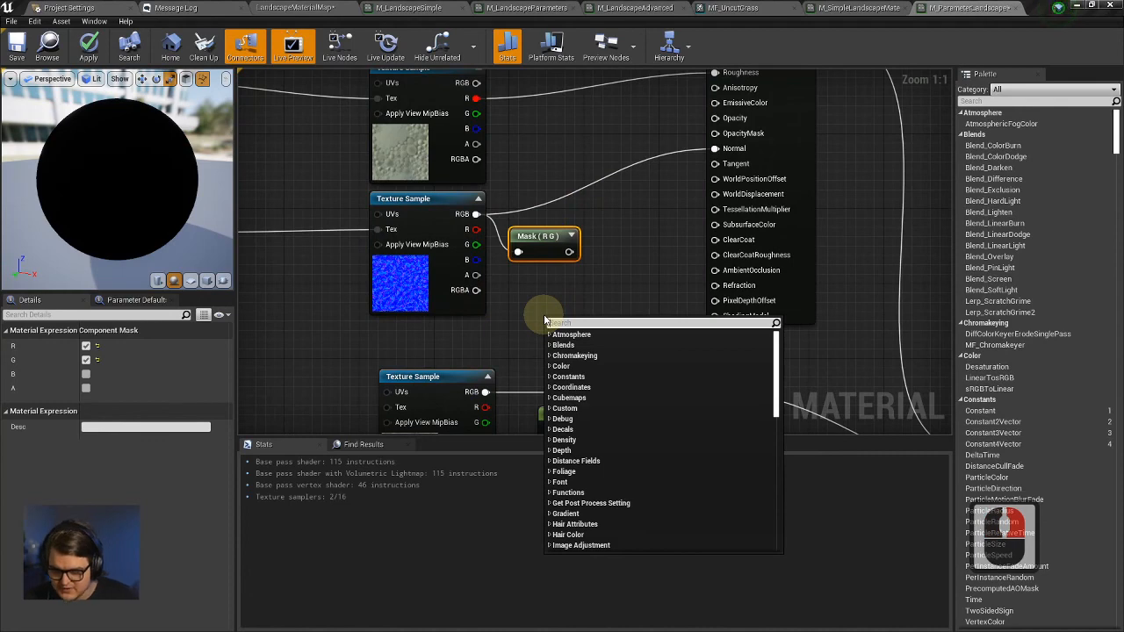
pyautogui.click(532, 302)
pyautogui.rightClick(533, 305)
pyautogui.click(522, 305)
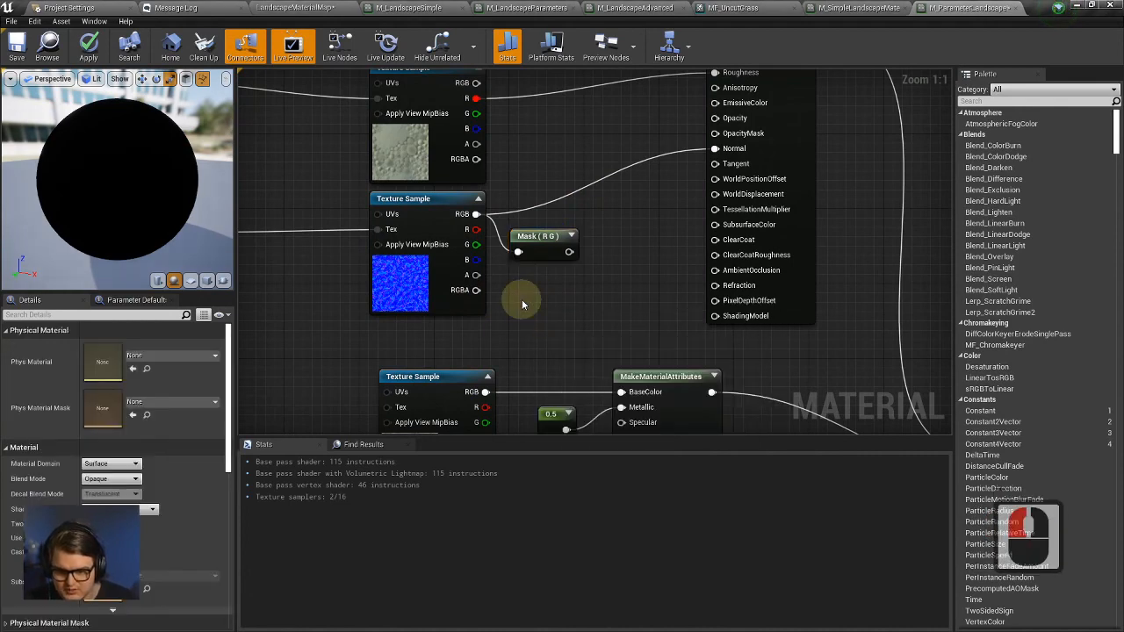
pyautogui.click(518, 307)
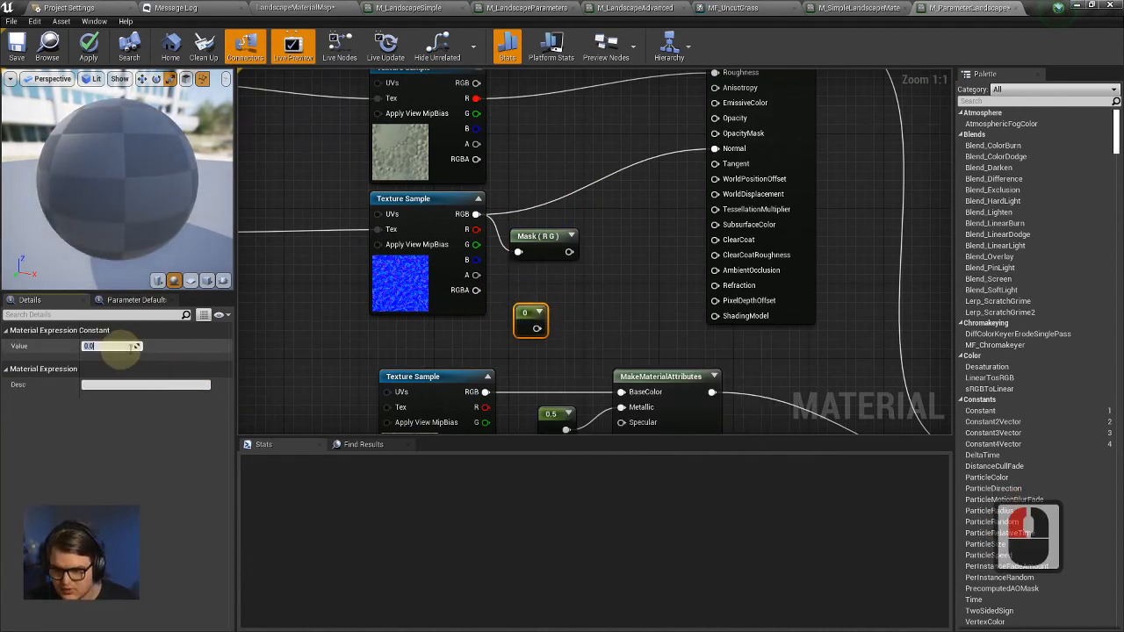
pyautogui.click(539, 313)
pyautogui.rightClick(530, 318)
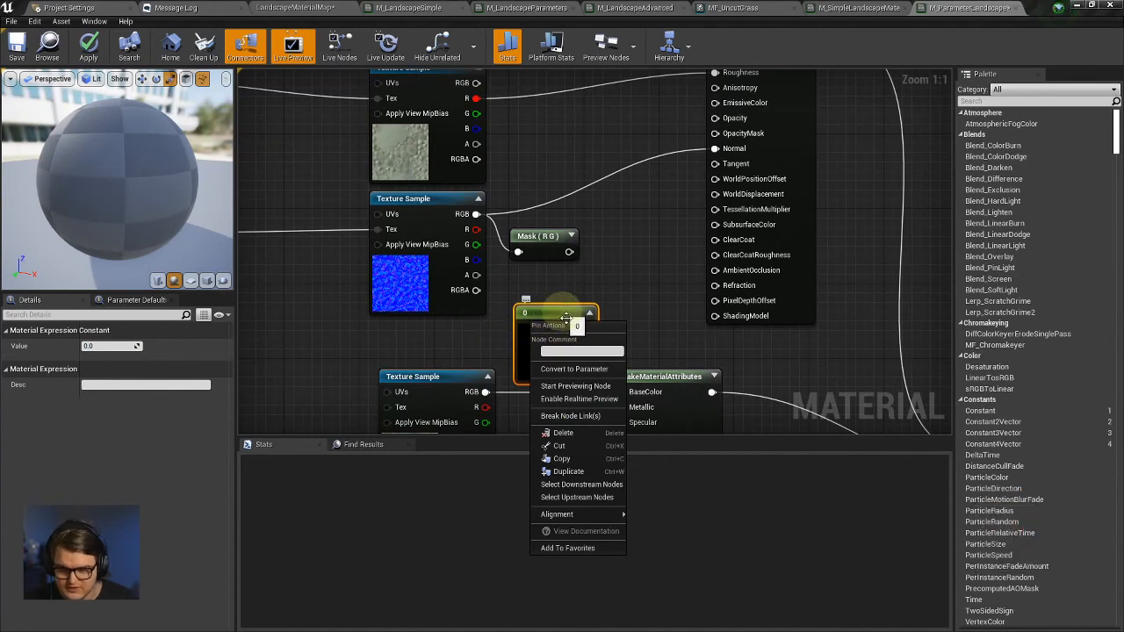
pyautogui.click(573, 369)
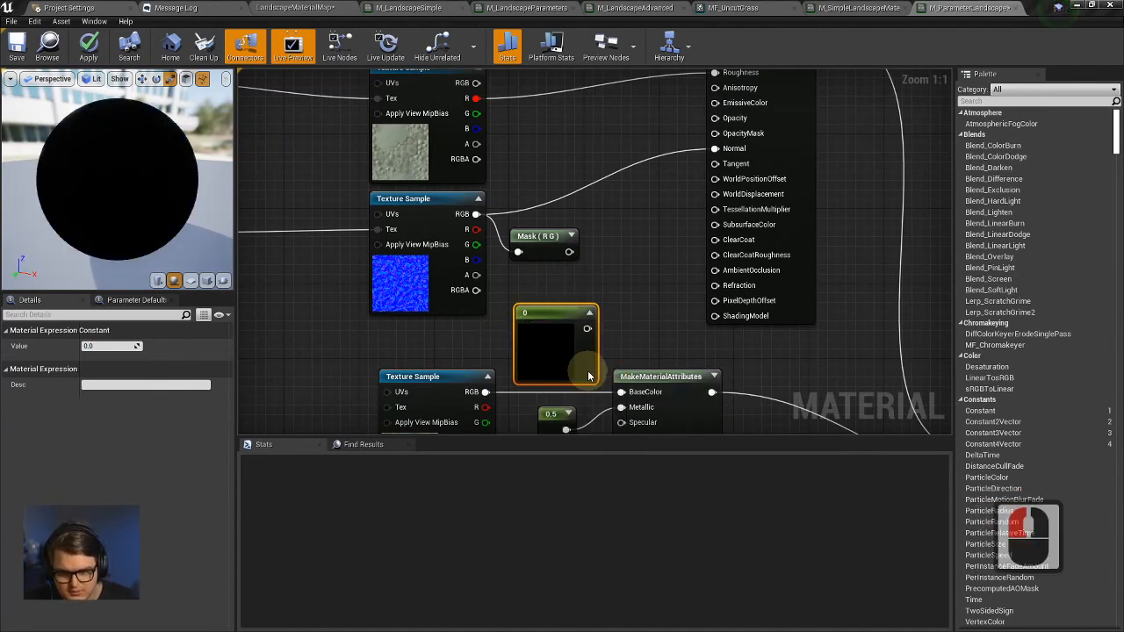
# Name the new scalar parameter Normal Strength and move it just below the Grass_Normal Texture Sample.
pyautogui.doubleClick(109, 346)
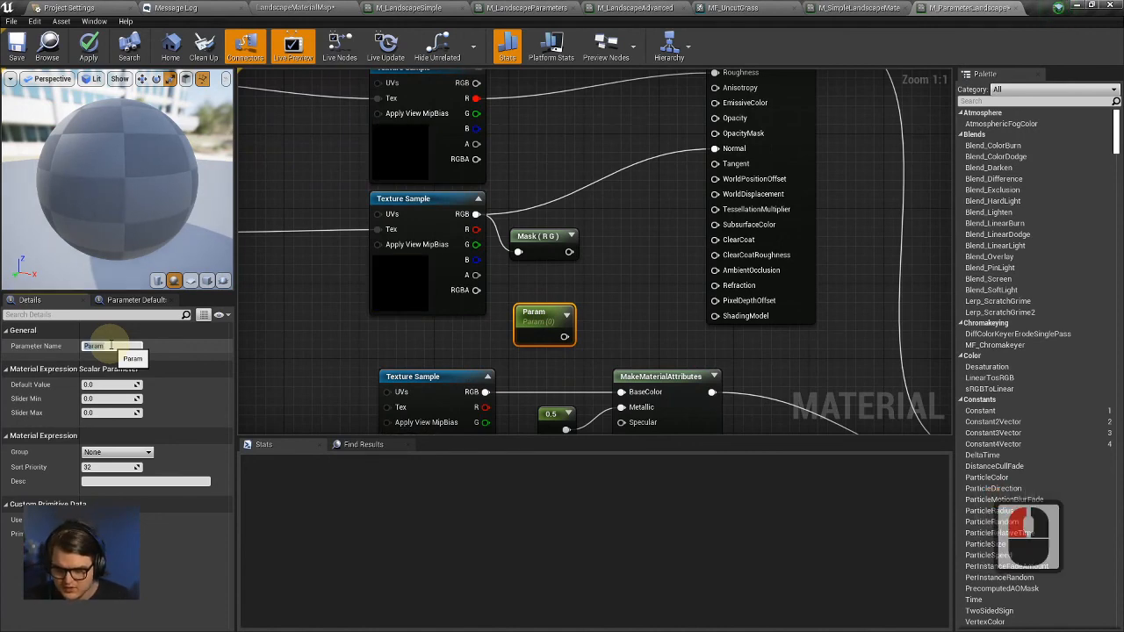
pyautogui.write('Normal St')
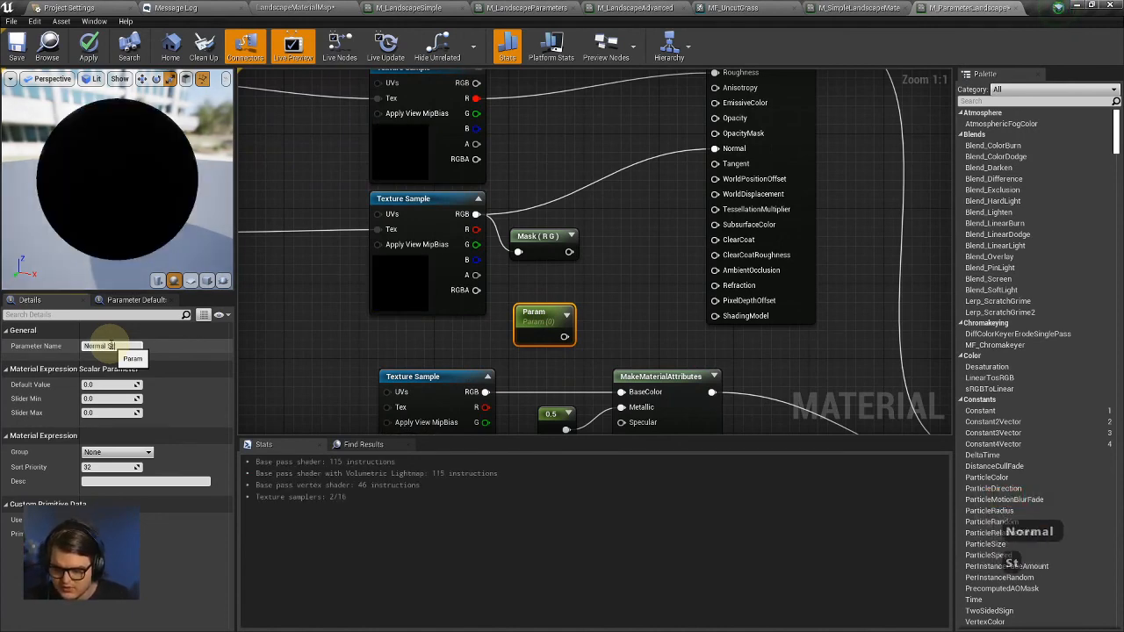
pyautogui.write('rength')
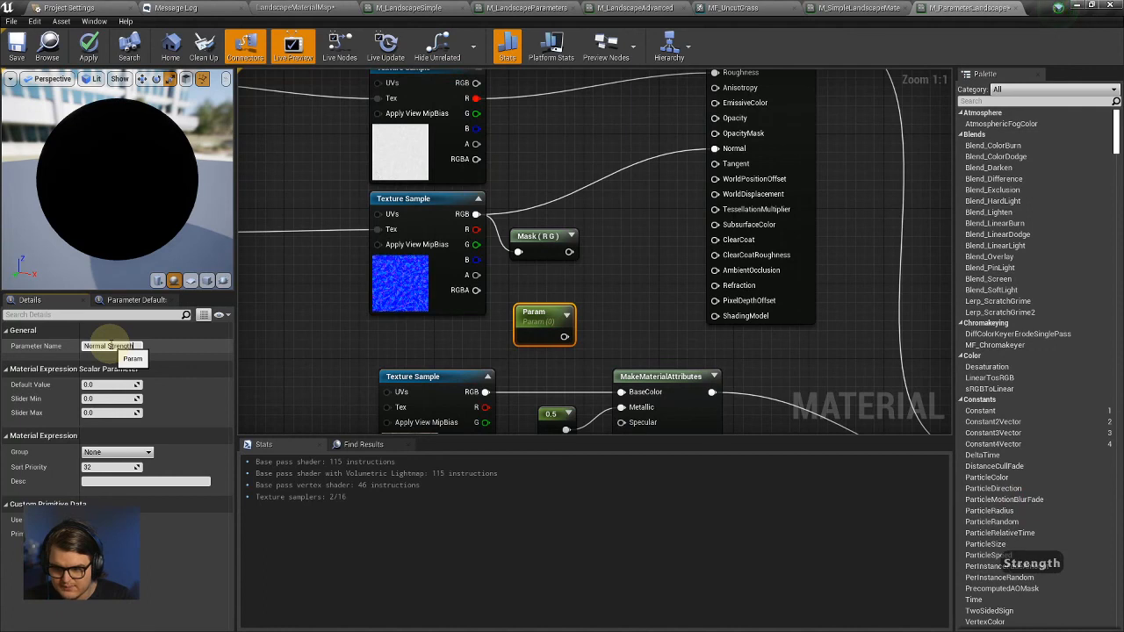
pyautogui.press('Return')
pyautogui.moveTo(550, 313); pyautogui.dragTo(458, 331)
# Add a Multiply node after the mask, feeding Mask (R G) into A and Normal Strength into B.
pyautogui.rightClick(598, 272)
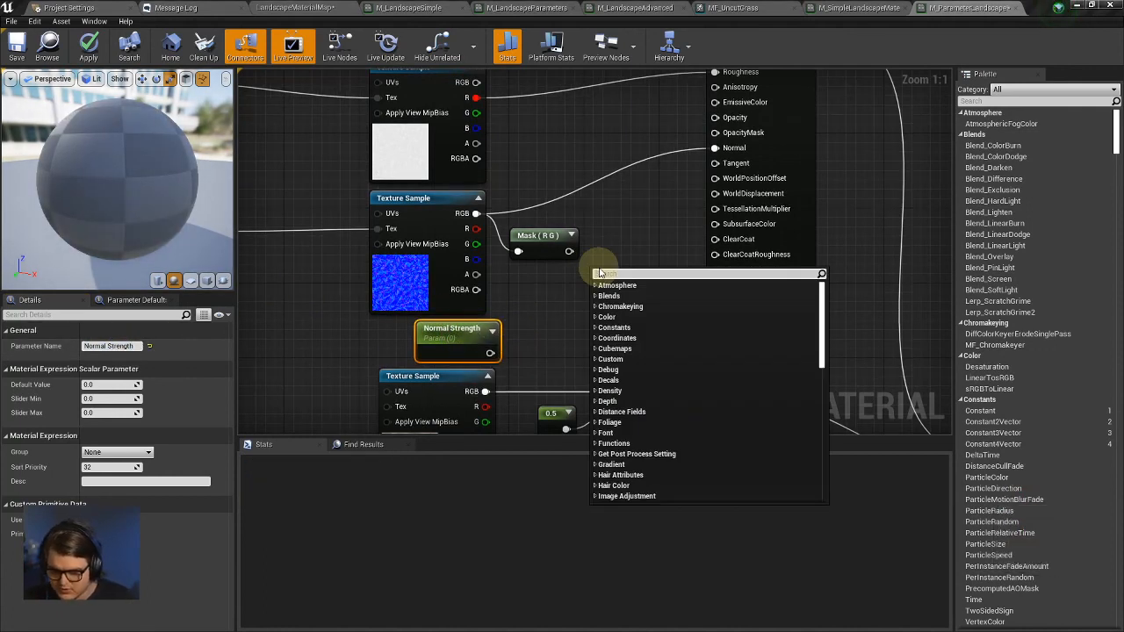
pyautogui.write('mult')
pyautogui.press('Return')
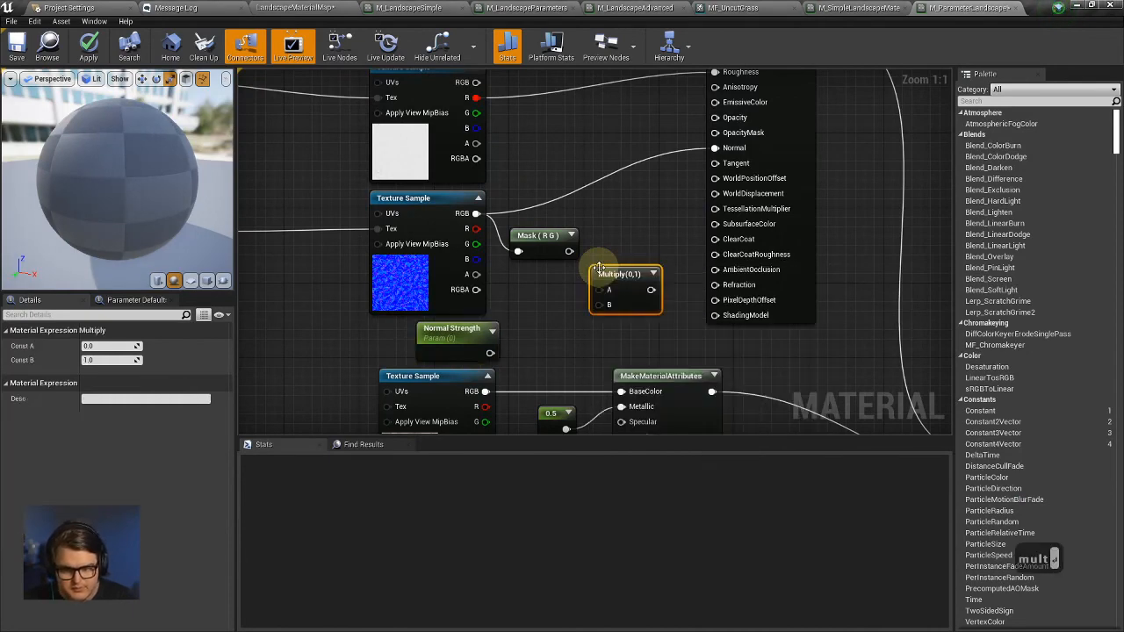
pyautogui.moveTo(571, 253); pyautogui.dragTo(600, 290)
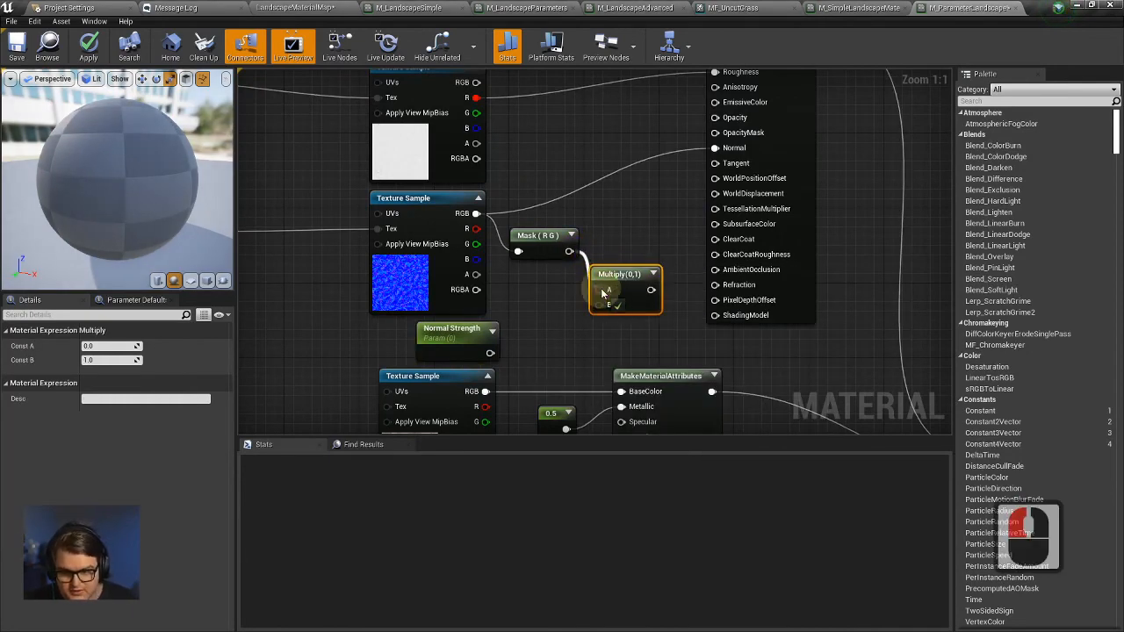
pyautogui.moveTo(490, 354); pyautogui.dragTo(601, 305)
pyautogui.moveTo(610, 305); pyautogui.dragTo(479, 313, button='right')
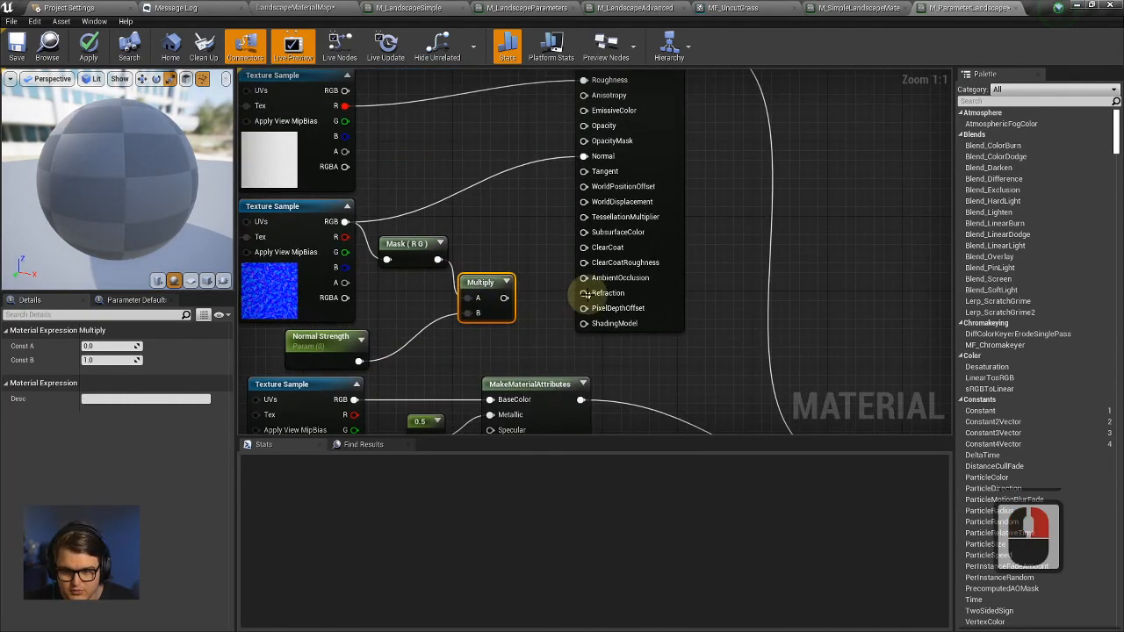
pyautogui.moveTo(483, 283); pyautogui.dragTo(502, 253)
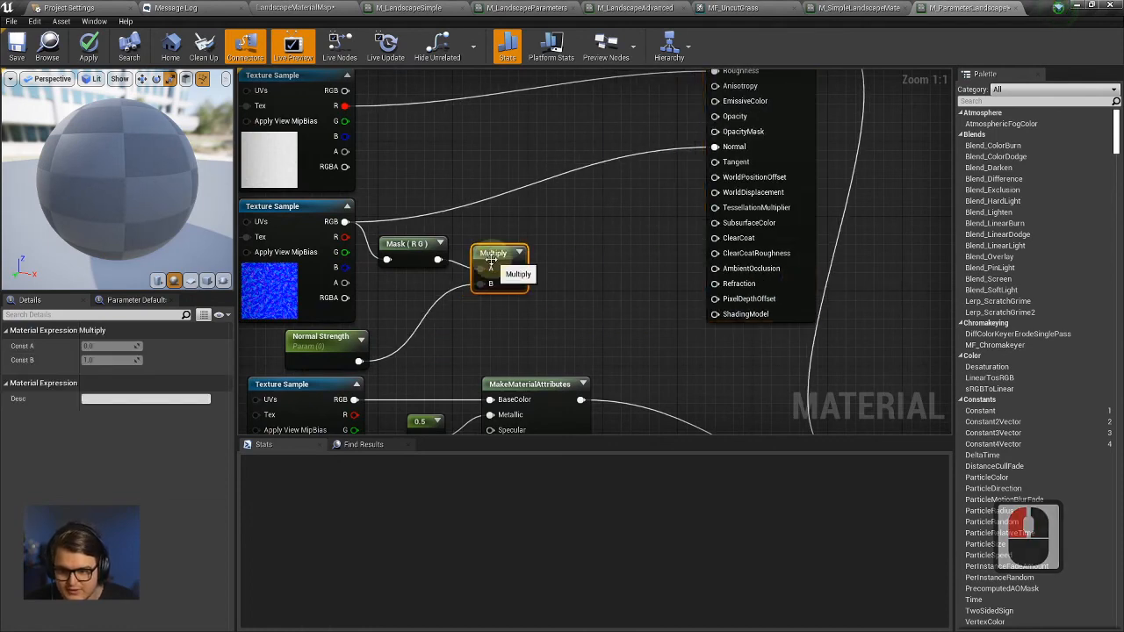
# Add an AppendVector node and place it just after the Multiply node.
pyautogui.rightClick(551, 234)
pyautogui.click(509, 235)
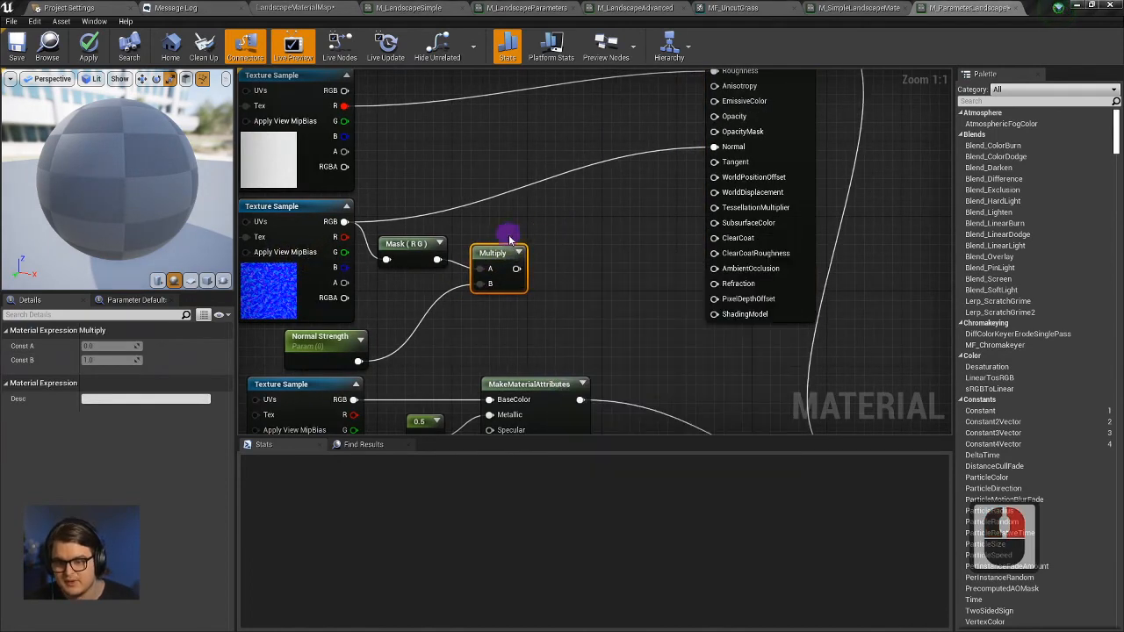
pyautogui.click(495, 253)
pyautogui.moveTo(518, 268); pyautogui.dragTo(580, 285)
pyautogui.write('appen')
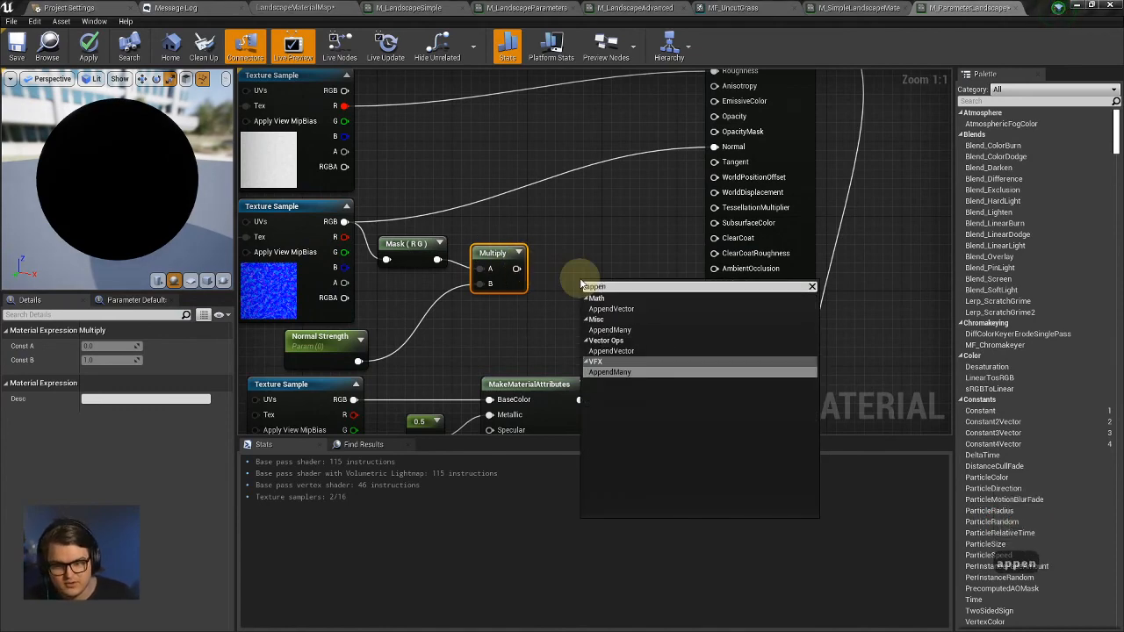
pyautogui.press('Up')
pyautogui.press('Up')
pyautogui.press('Up')
pyautogui.press('Down')
pyautogui.press('Down')
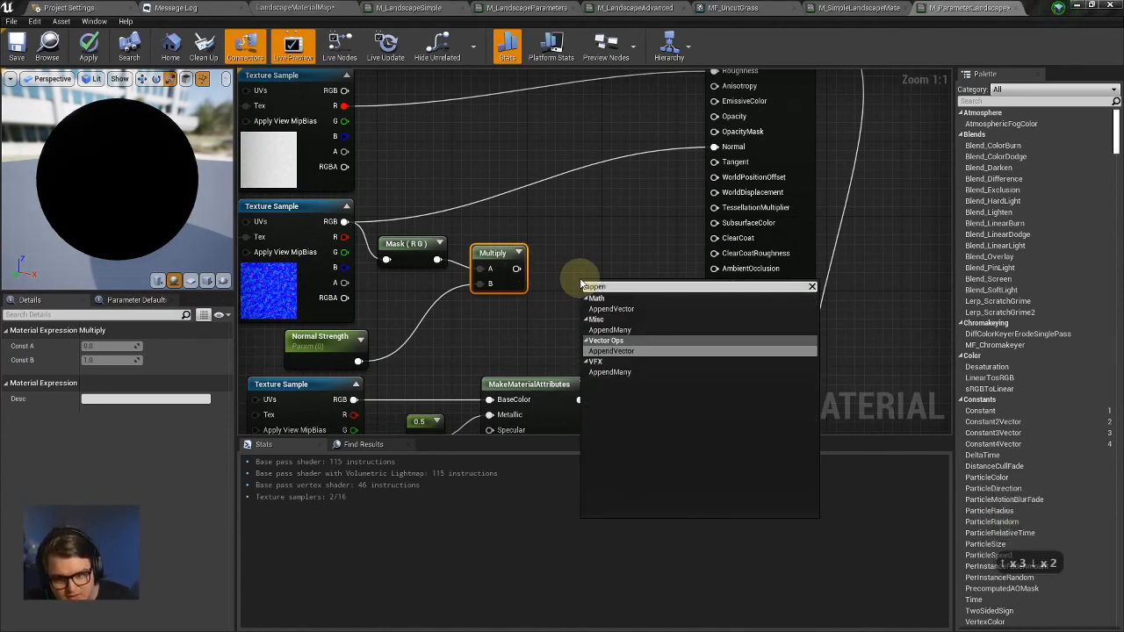
pyautogui.press('Down')
pyautogui.press('Up')
pyautogui.press('Up')
pyautogui.press('Up')
pyautogui.press('Return')
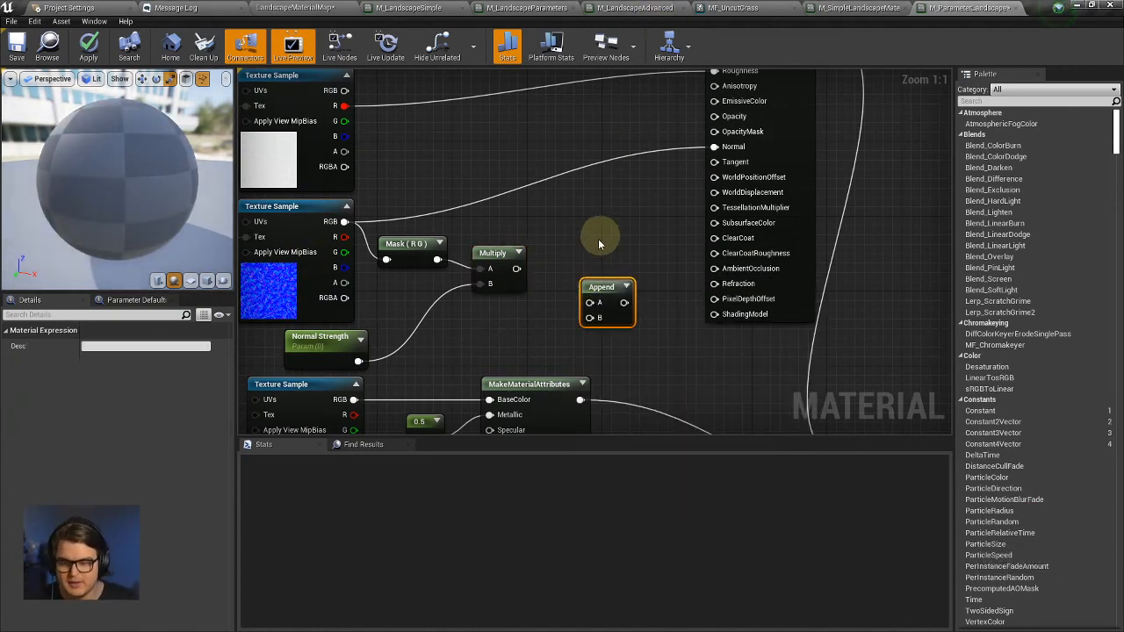
pyautogui.moveTo(606, 286); pyautogui.dragTo(568, 278)
# Connect the Multiply output to Append input A and the normal Texture Sample's blue channel to Append input B.
pyautogui.click(494, 258)
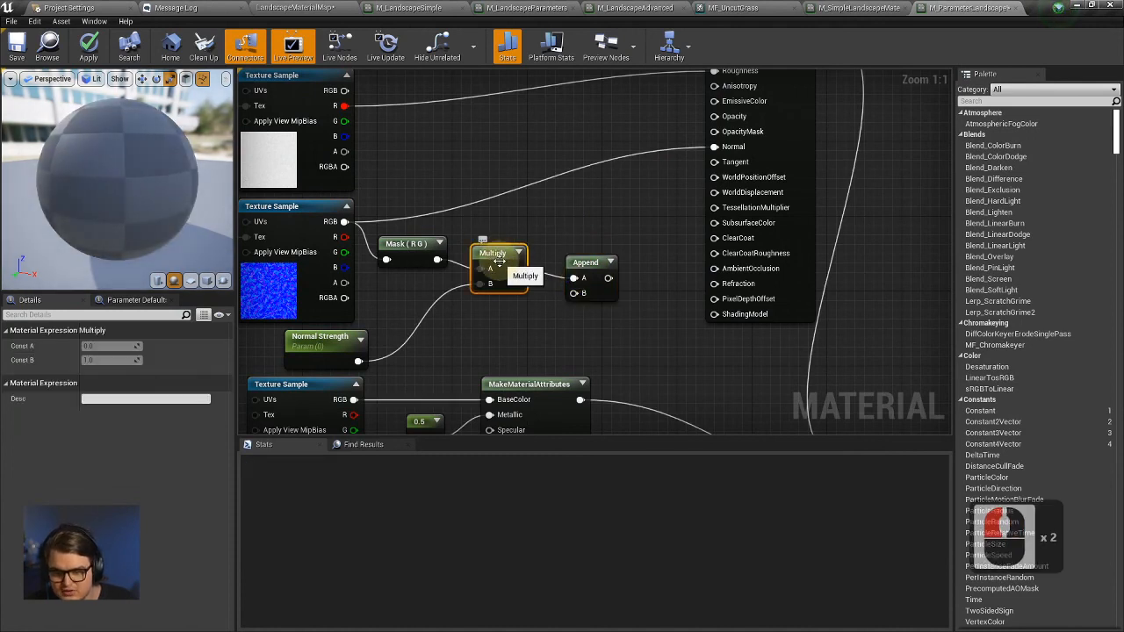
pyautogui.click(485, 255)
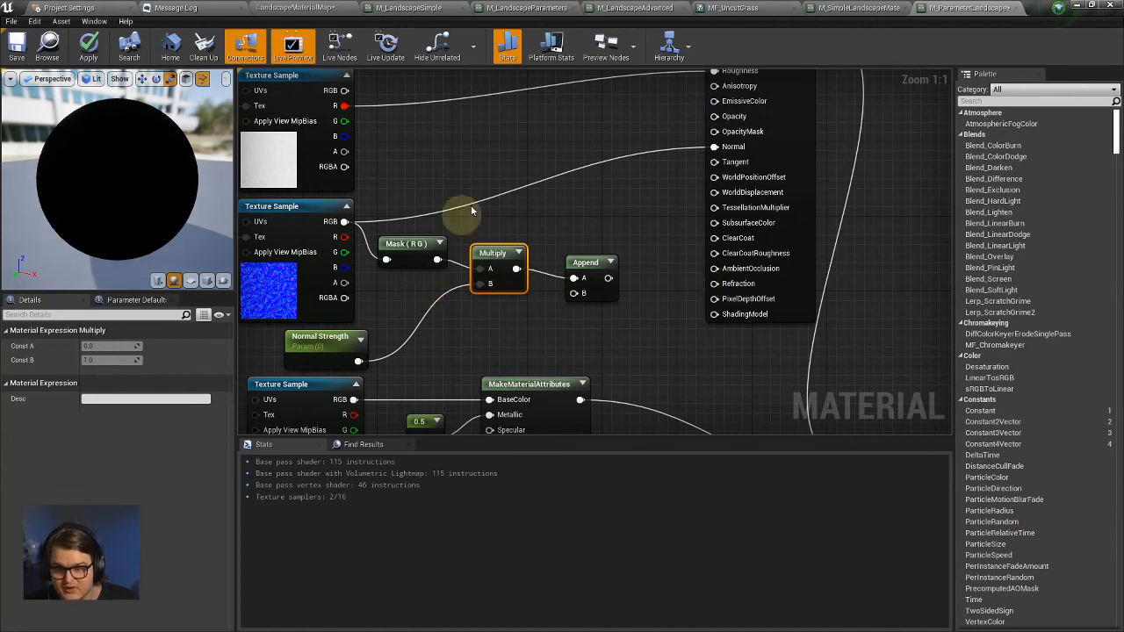
pyautogui.click(570, 268)
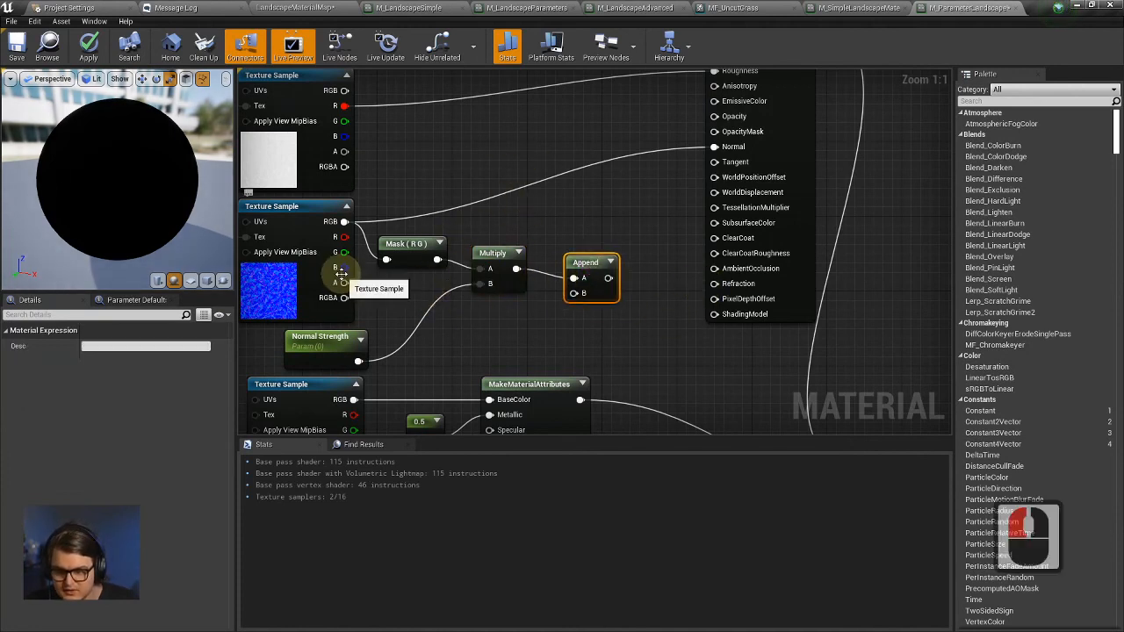
pyautogui.moveTo(342, 274); pyautogui.dragTo(488, 283)
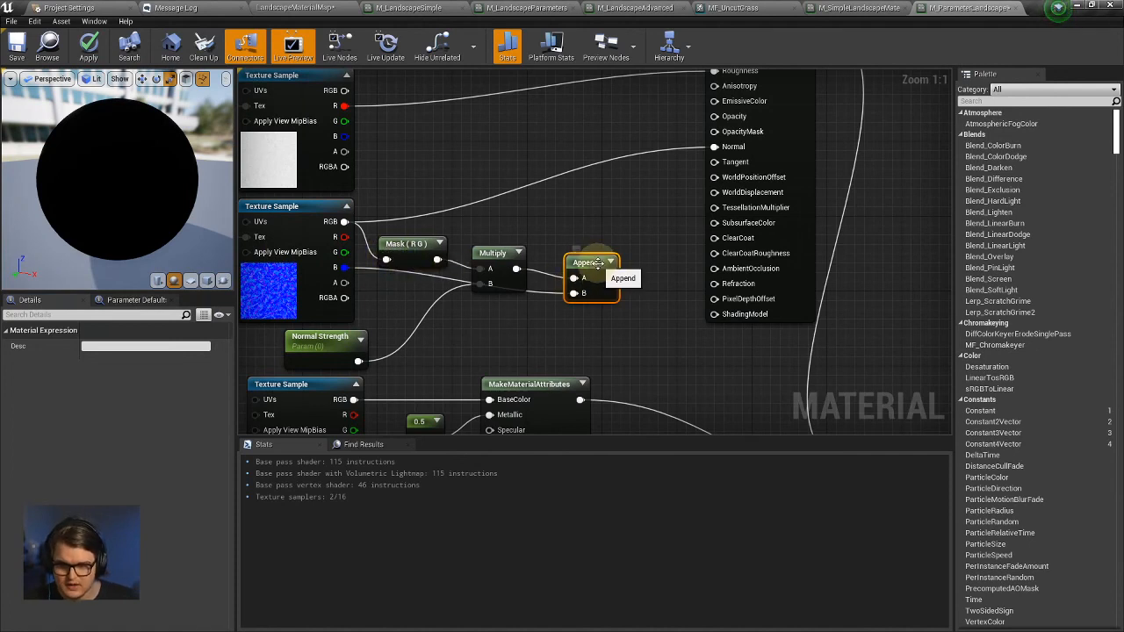
pyautogui.click(520, 266)
pyautogui.doubleClick(490, 252)
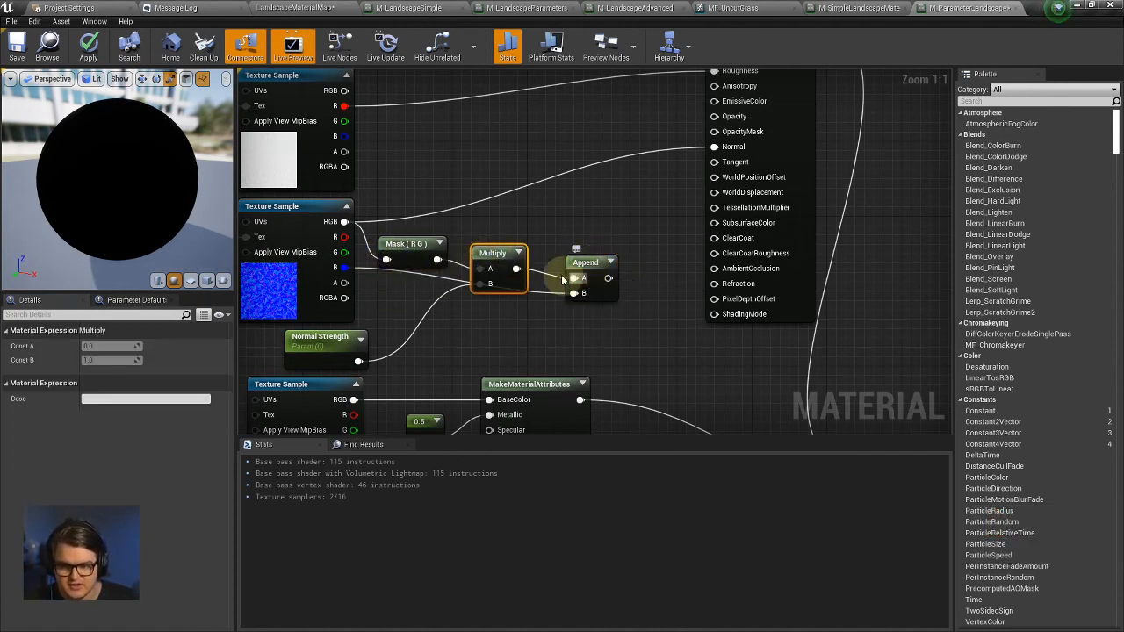
# Connect the Append output to the Normal input of MakeMaterialAttributes, replacing the direct Texture Sample link.
pyautogui.moveTo(618, 259); pyautogui.dragTo(620, 266, button='right')
pyautogui.moveTo(532, 322); pyautogui.dragTo(643, 195)
pyautogui.moveTo(539, 261); pyautogui.dragTo(750, 217, button='right')
# Set the Normal Strength parameter's slider maximum to 2 and default value to 1, and apply the material changes.
pyautogui.click(455, 344)
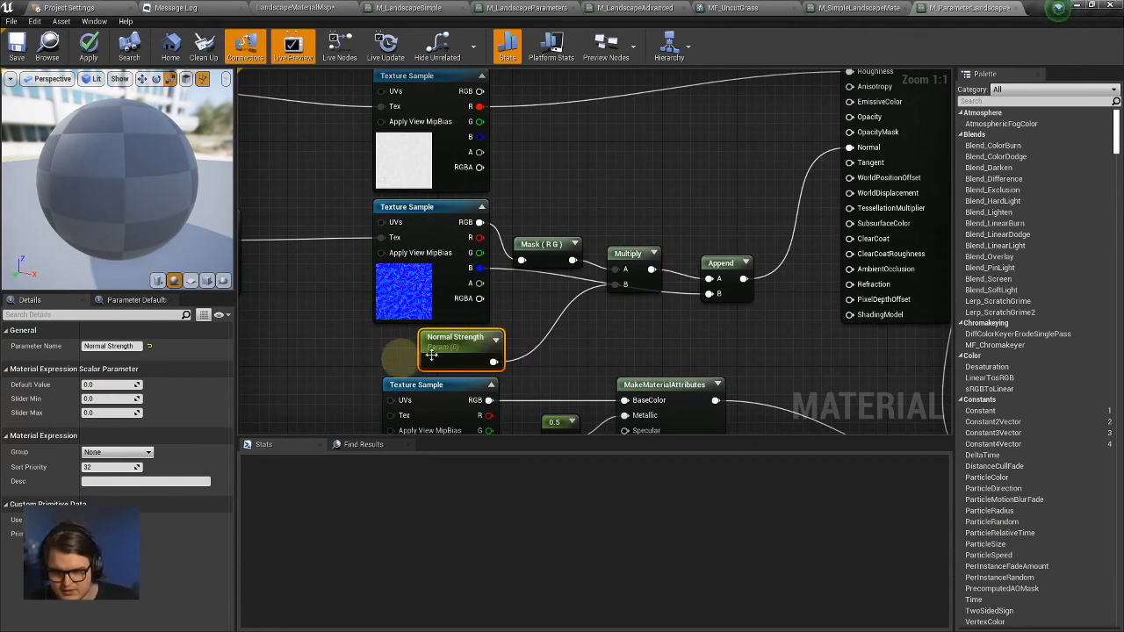
pyautogui.click(124, 413)
pyautogui.write('2')
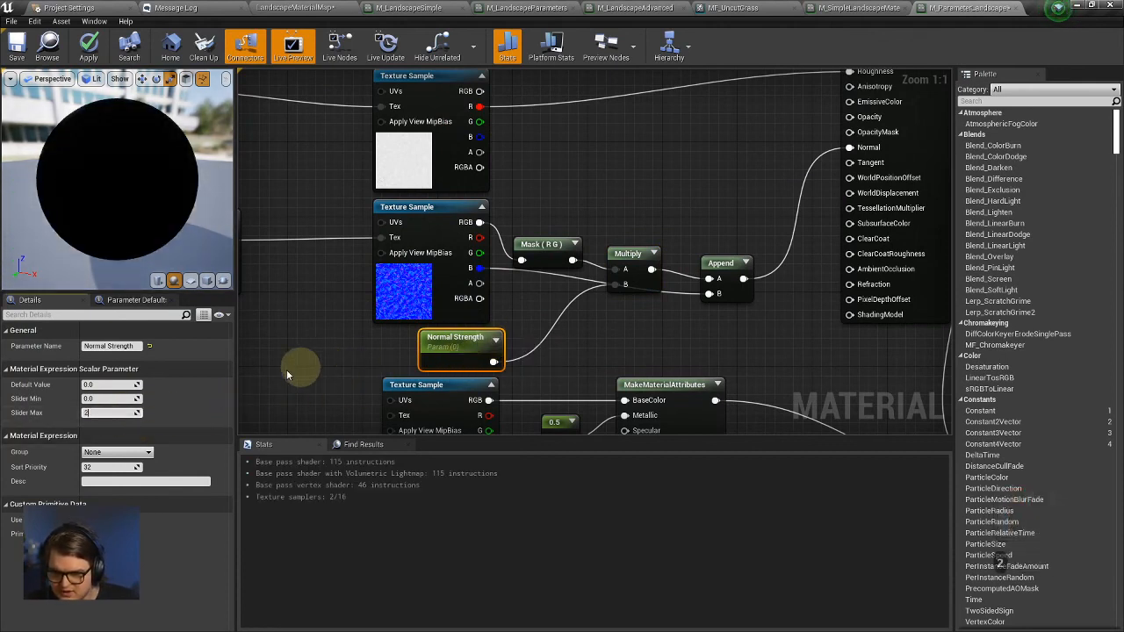
pyautogui.click(234, 392)
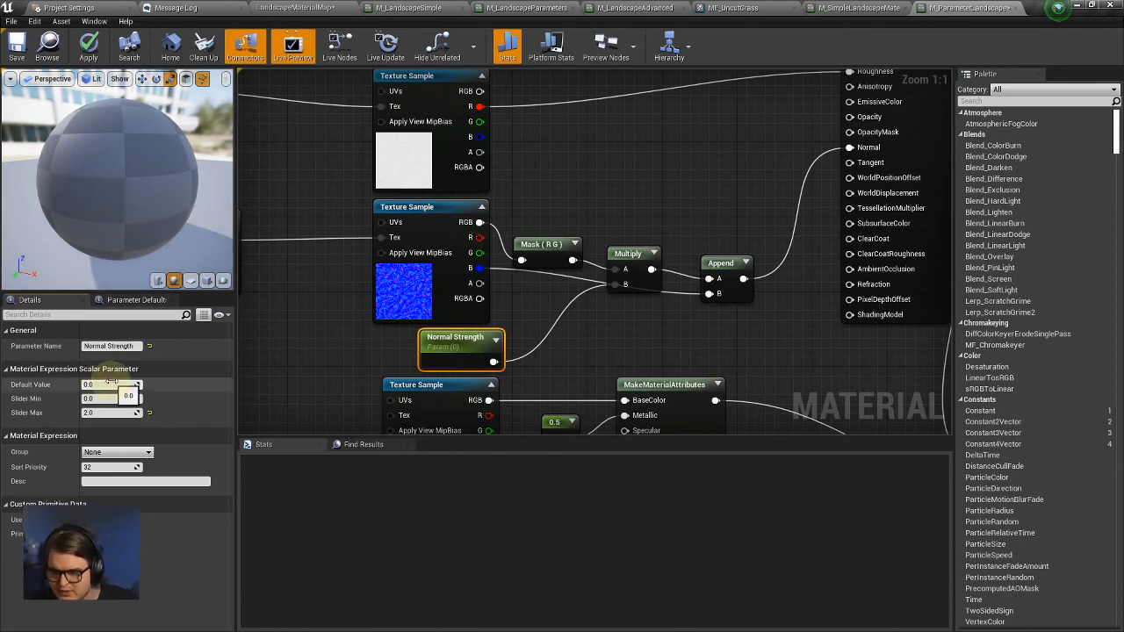
pyautogui.click(352, 344)
pyautogui.click(92, 49)
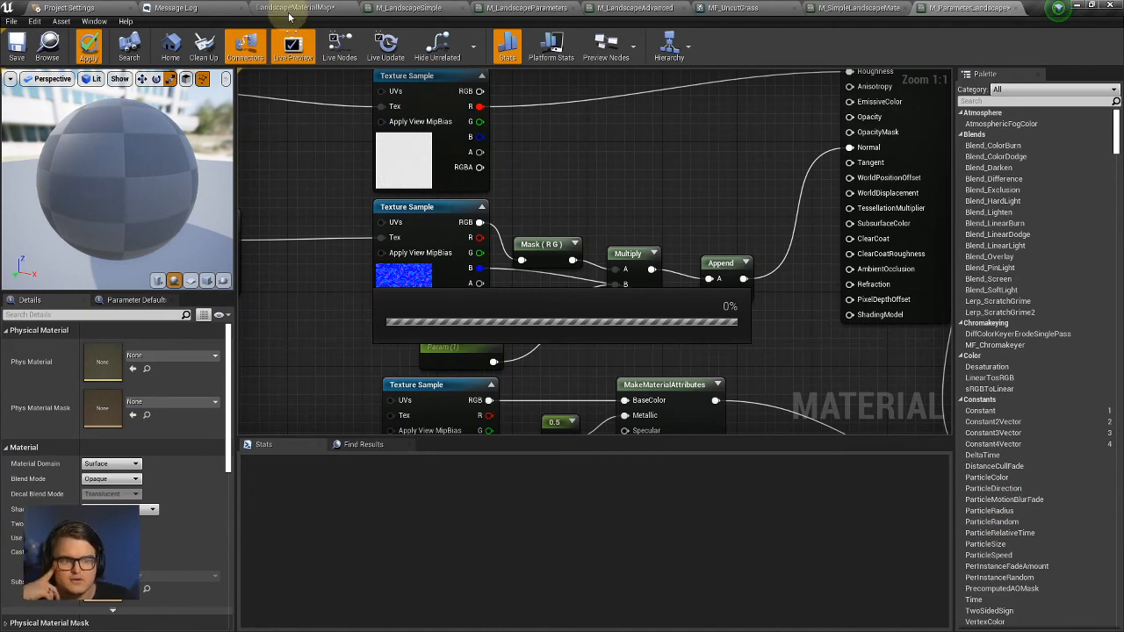
# Open M_ParameterLandscapeMaterial_Inst from the LandscapeMaterialMap level, enable its Normal Strength override and set it to 2.0.
pyautogui.click(290, 10)
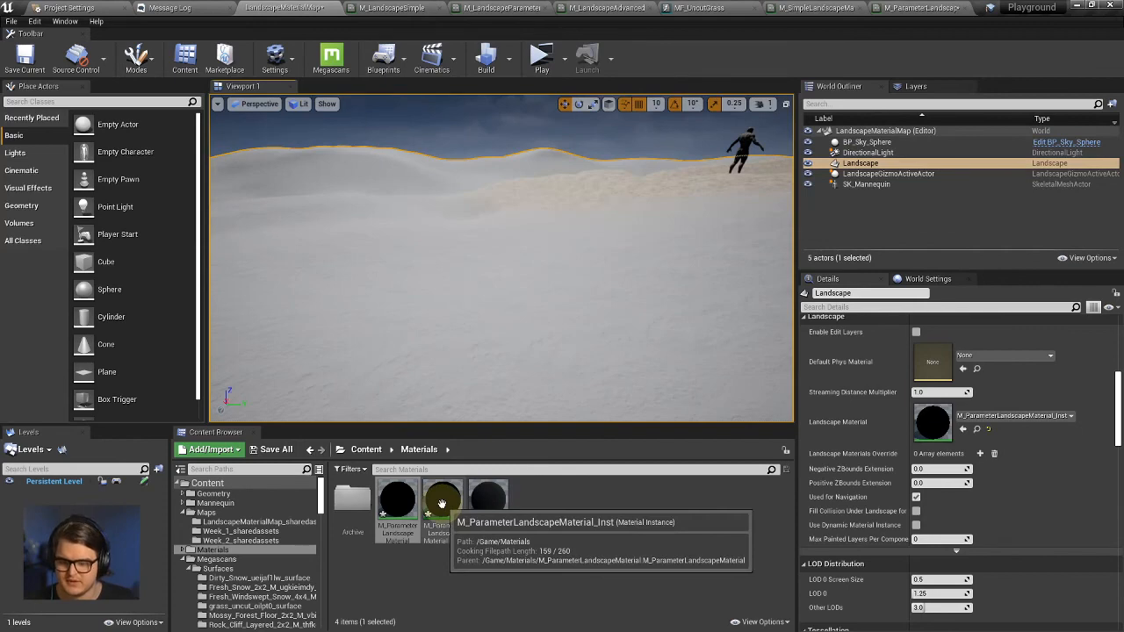
pyautogui.doubleClick(442, 503)
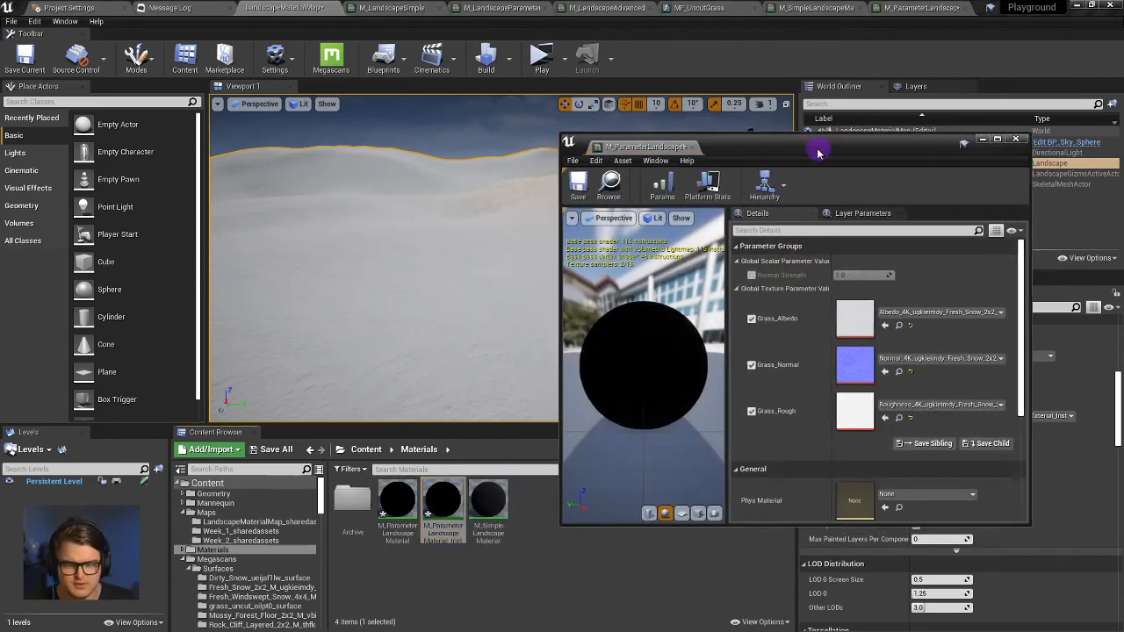
pyautogui.moveTo(817, 152); pyautogui.dragTo(806, 125)
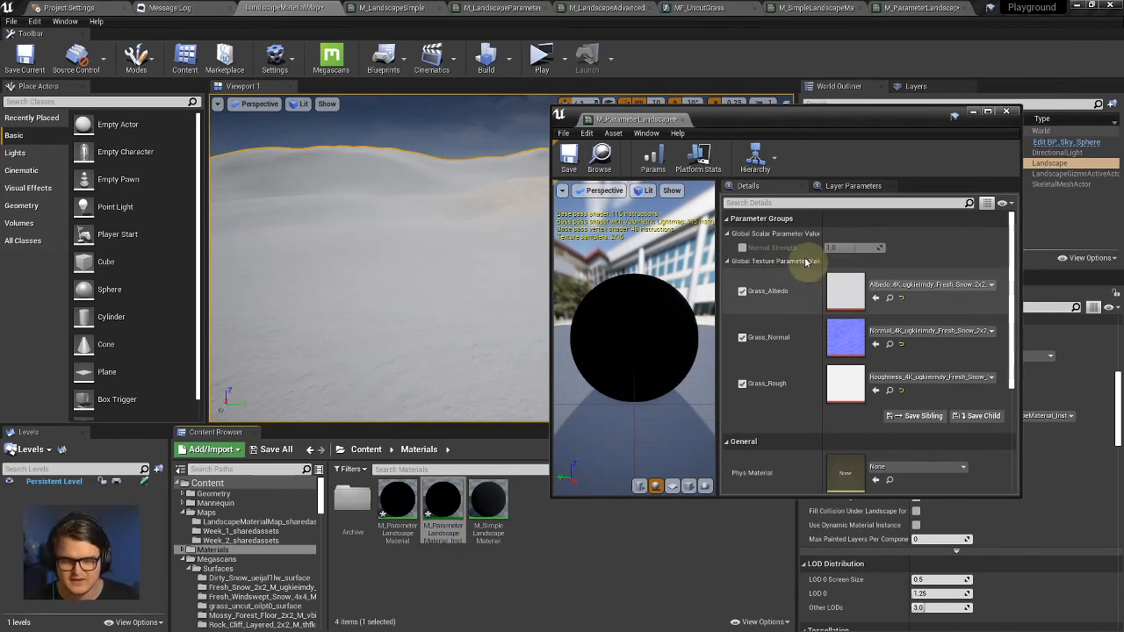
pyautogui.click(743, 248)
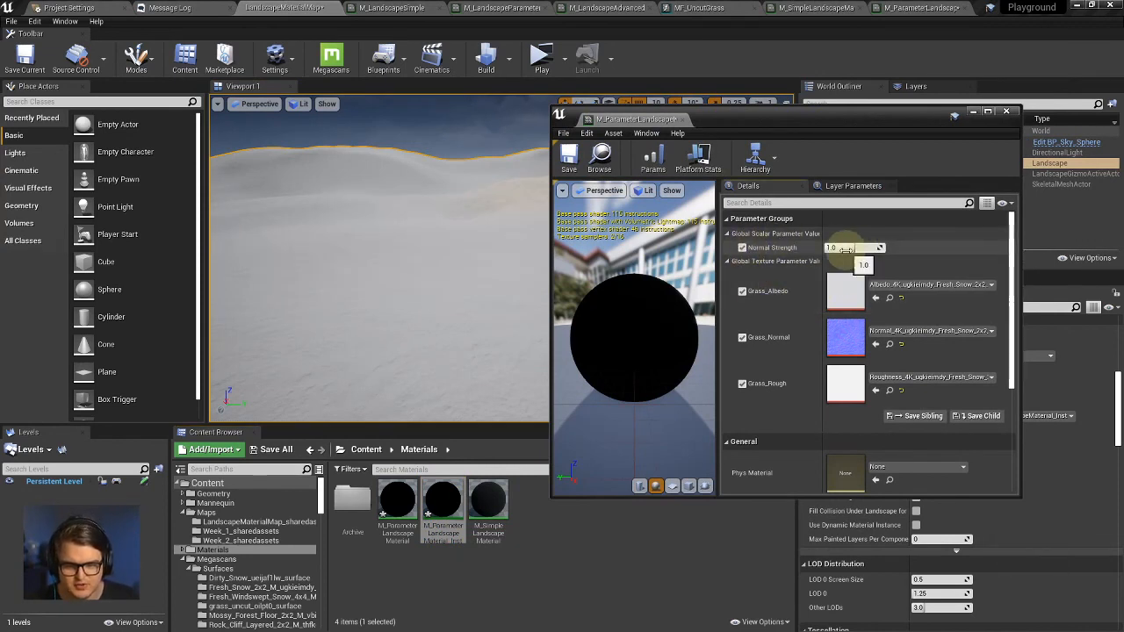
pyautogui.moveTo(819, 248); pyautogui.dragTo(887, 249)
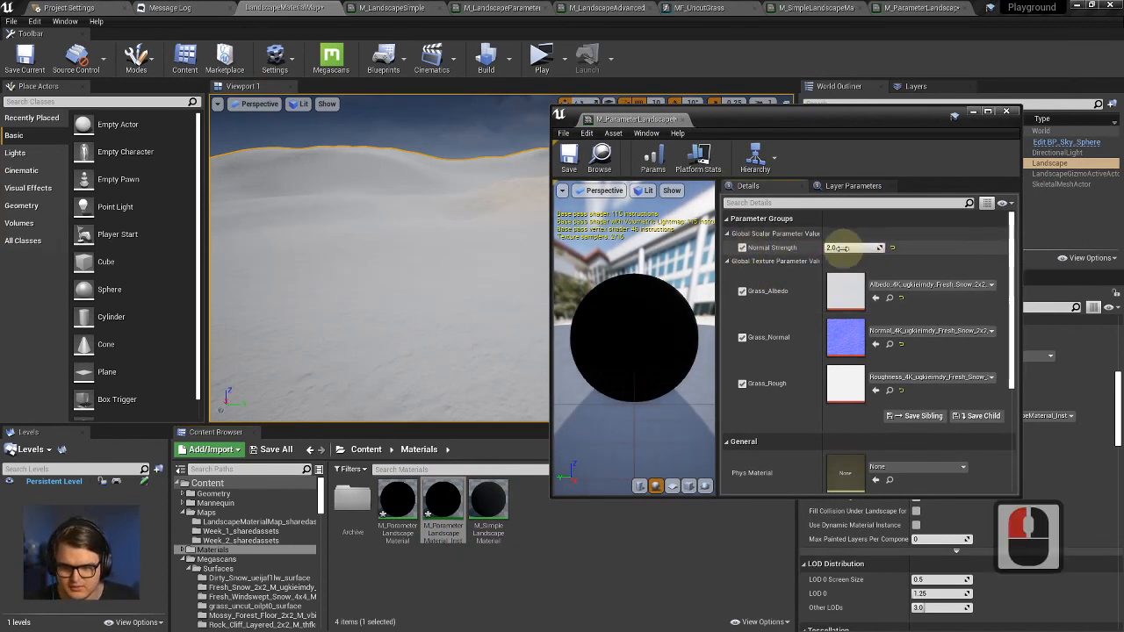
# Examine the snow landscape surface up close in the LandscapeMaterialMap viewport.
pyautogui.moveTo(475, 282); pyautogui.dragTo(515, 289, button='right')
pyautogui.press('a')
pyautogui.press('a')
pyautogui.press('s')
pyautogui.press('w')
pyautogui.press('w')
pyautogui.press('a')
pyautogui.press('s')
pyautogui.press('q')
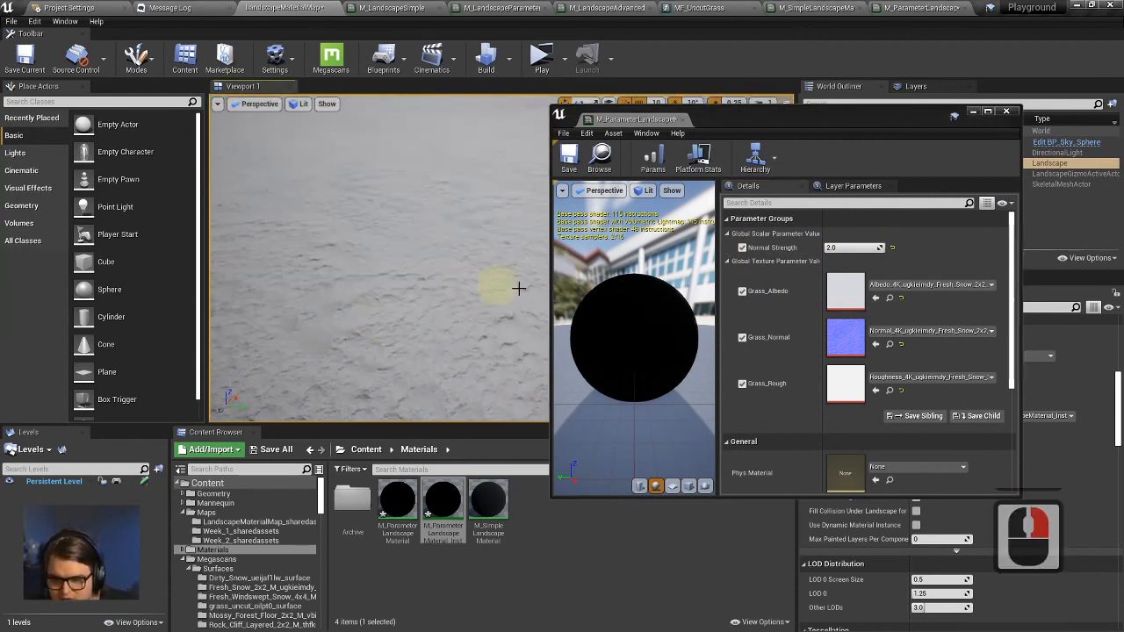
# Lower Normal Strength in the material instance through several values to about 0.25, and check the effect on the landscape.
pyautogui.moveTo(835, 250); pyautogui.dragTo(847, 247)
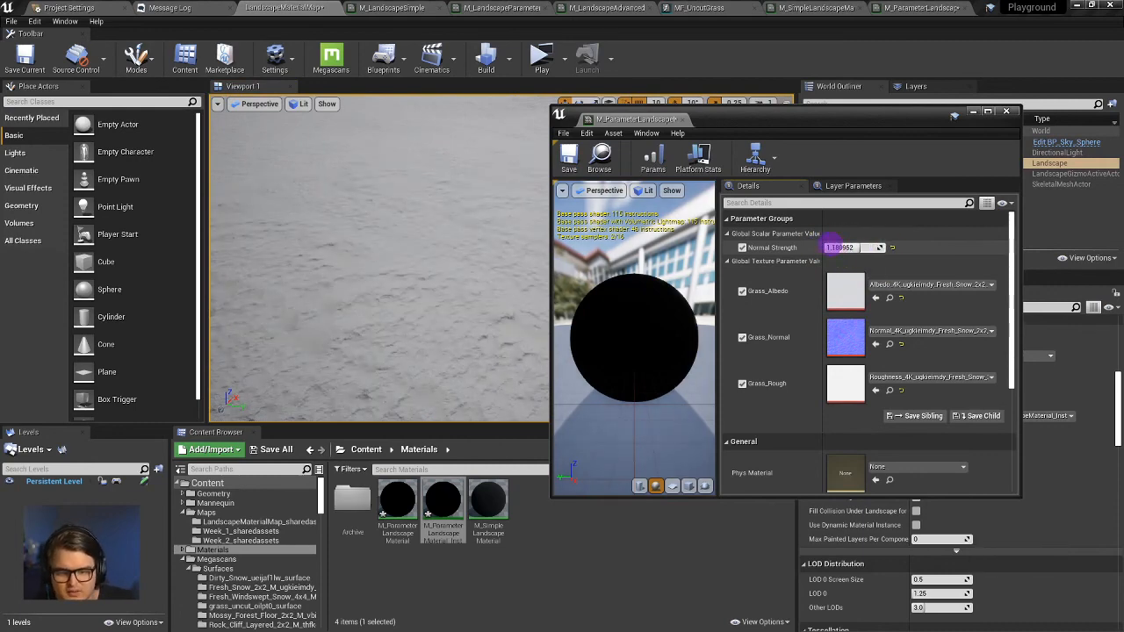
pyautogui.moveTo(835, 244); pyautogui.dragTo(862, 250)
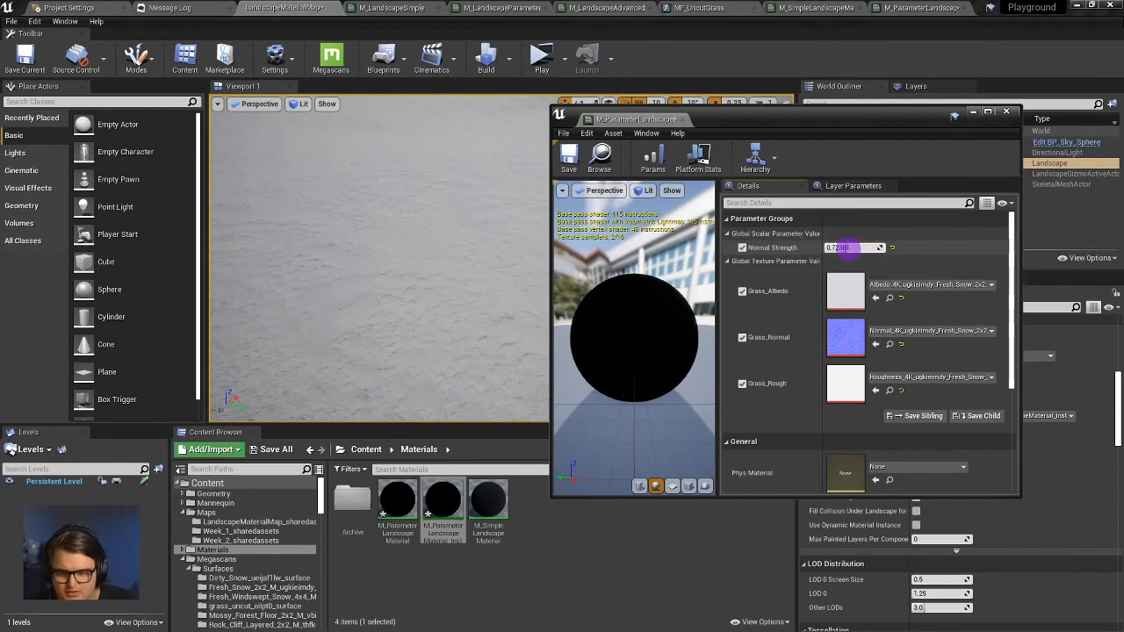
pyautogui.click(839, 247)
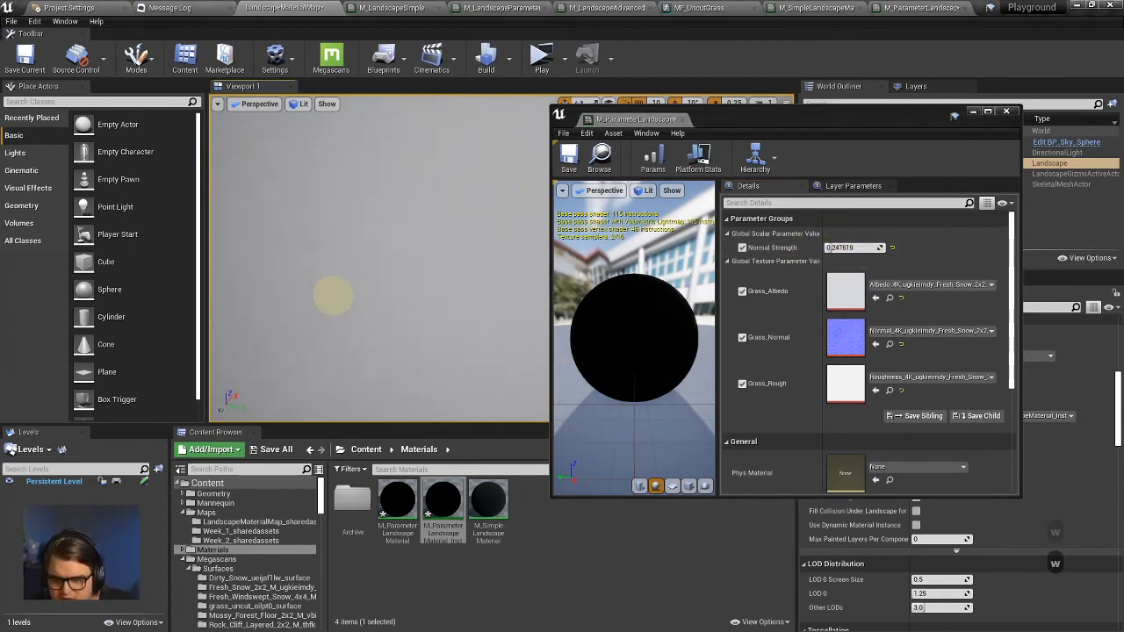
pyautogui.moveTo(333, 296); pyautogui.dragTo(319, 233, button='right')
pyautogui.press('e')
pyautogui.press('w')
# Set the instance's Normal Strength to 3.0.
pyautogui.click(849, 249)
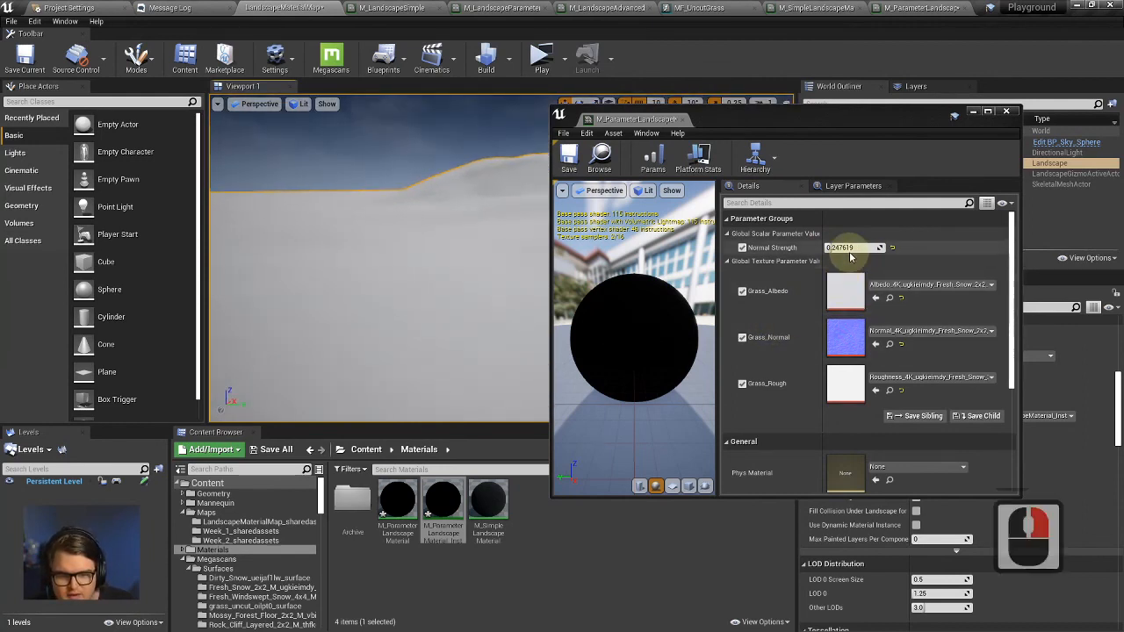
pyautogui.click(853, 249)
pyautogui.click(898, 237)
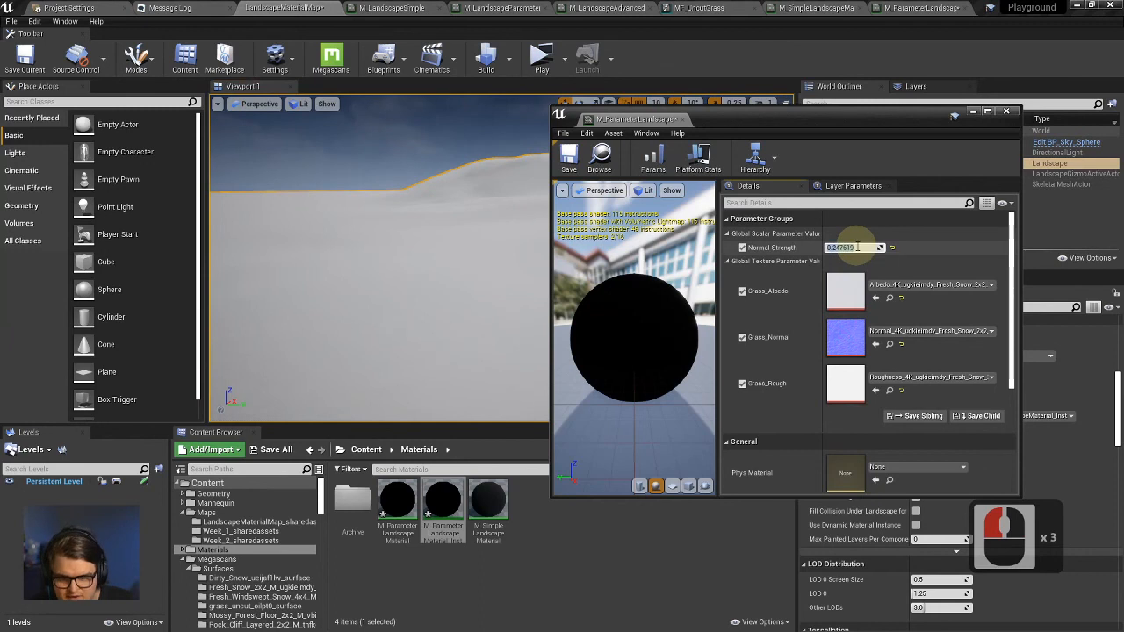
pyautogui.write('3')
pyautogui.press('Return')
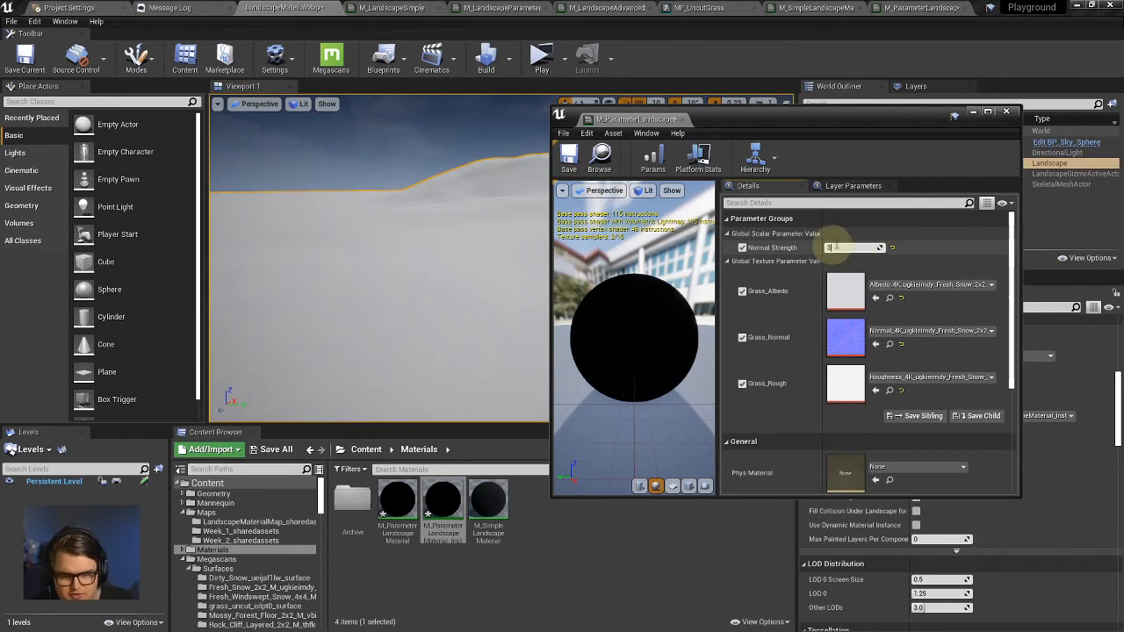
pyautogui.click(930, 244)
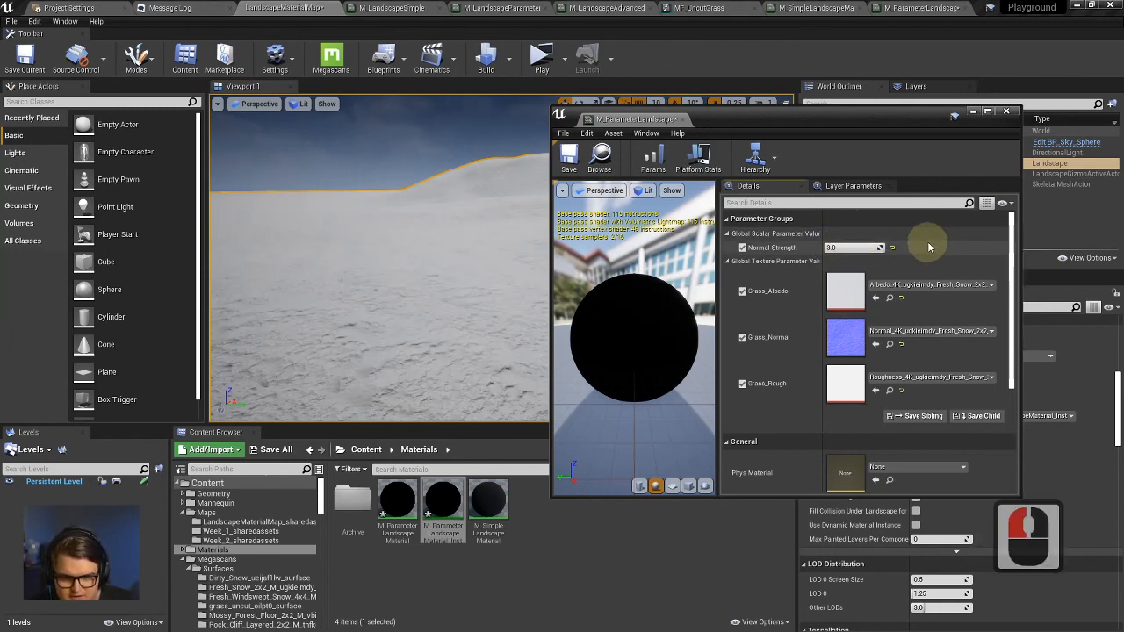
# Inspect the snow terrain's bump detail from several distances and angles at the current Normal Strength.
pyautogui.press('s')
pyautogui.moveTo(431, 290); pyautogui.dragTo(521, 313, button='right')
pyautogui.press('d')
pyautogui.press('s')
pyautogui.press('a')
pyautogui.press('w')
pyautogui.press('s')
pyautogui.press('q')
pyautogui.press('e')
pyautogui.press('w')
pyautogui.press('w')
pyautogui.press('w')
pyautogui.press('w')
# Try a Normal Strength of 4 in the material instance, and set the value back to 2.0.
pyautogui.click(843, 248)
pyautogui.write('4')
pyautogui.click(913, 242)
pyautogui.click(848, 248)
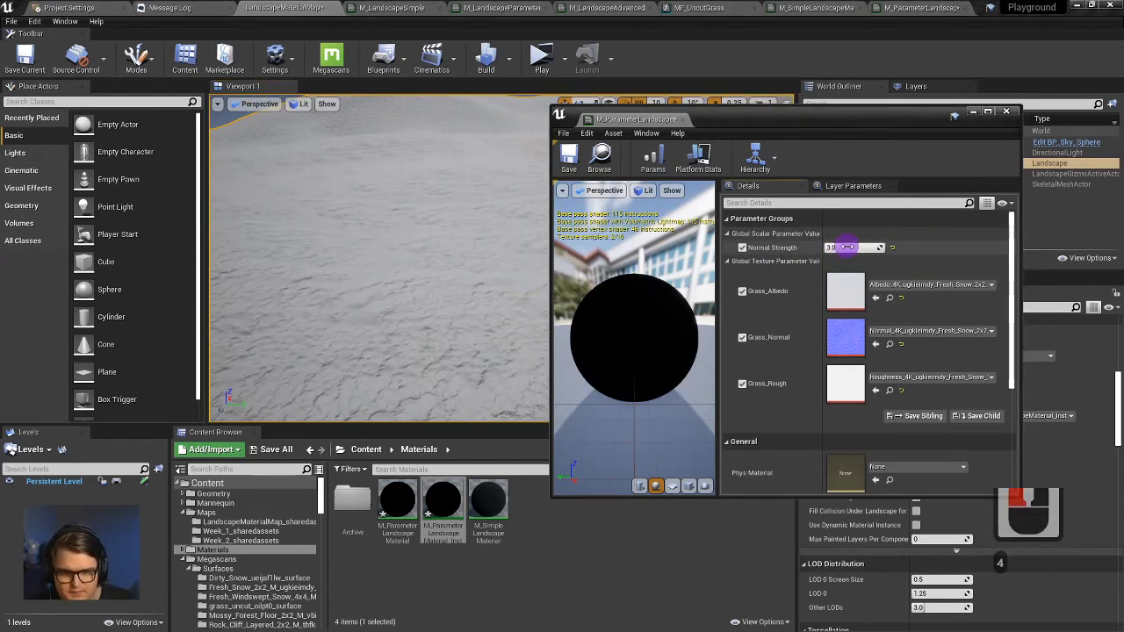
pyautogui.click(856, 248)
pyautogui.write('2')
pyautogui.click(934, 245)
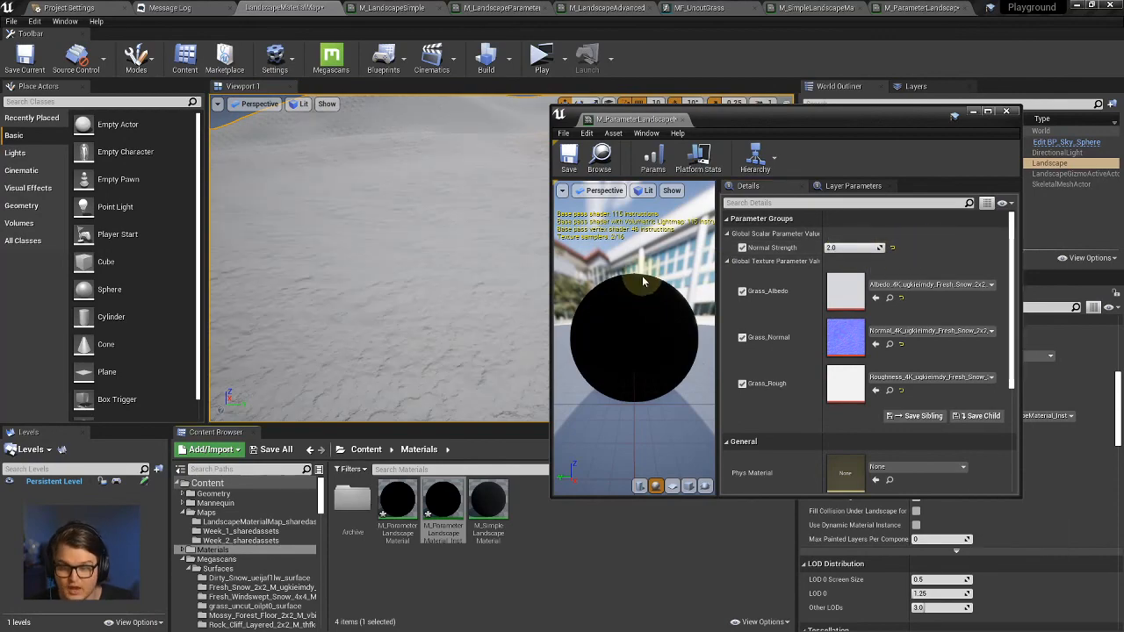
# Minimize the instance editor and add a Constant3Vector above the grass albedo Texture Sample in the M_ParameterLandscapeMaterial graph.
pyautogui.click(904, 9)
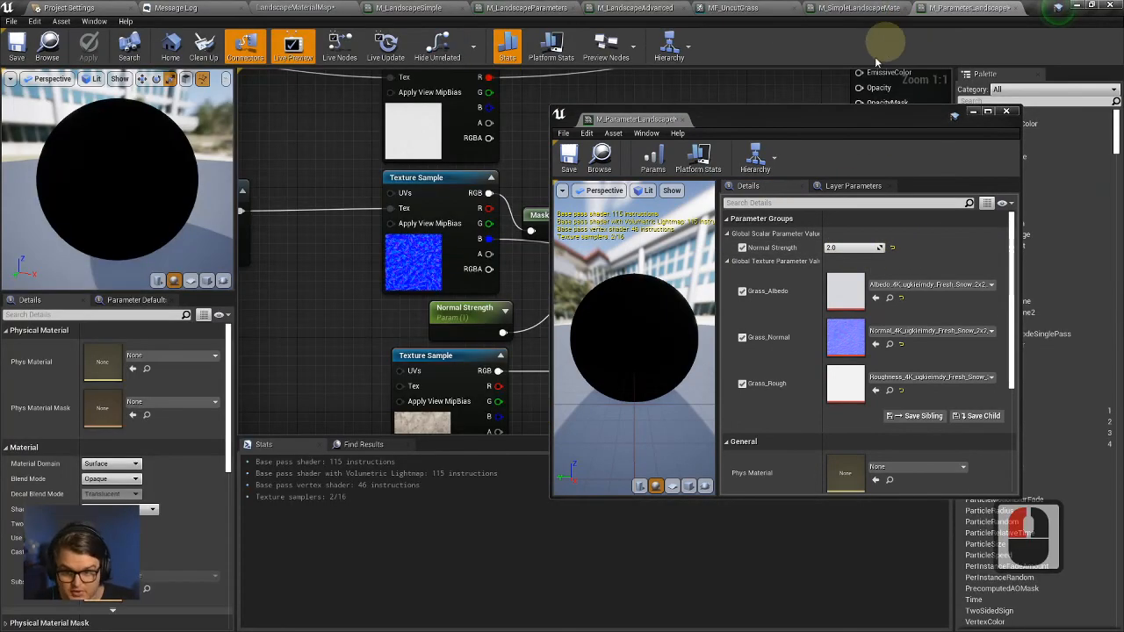
pyautogui.click(973, 112)
pyautogui.moveTo(597, 168); pyautogui.dragTo(532, 192, button='right')
pyautogui.click(405, 315)
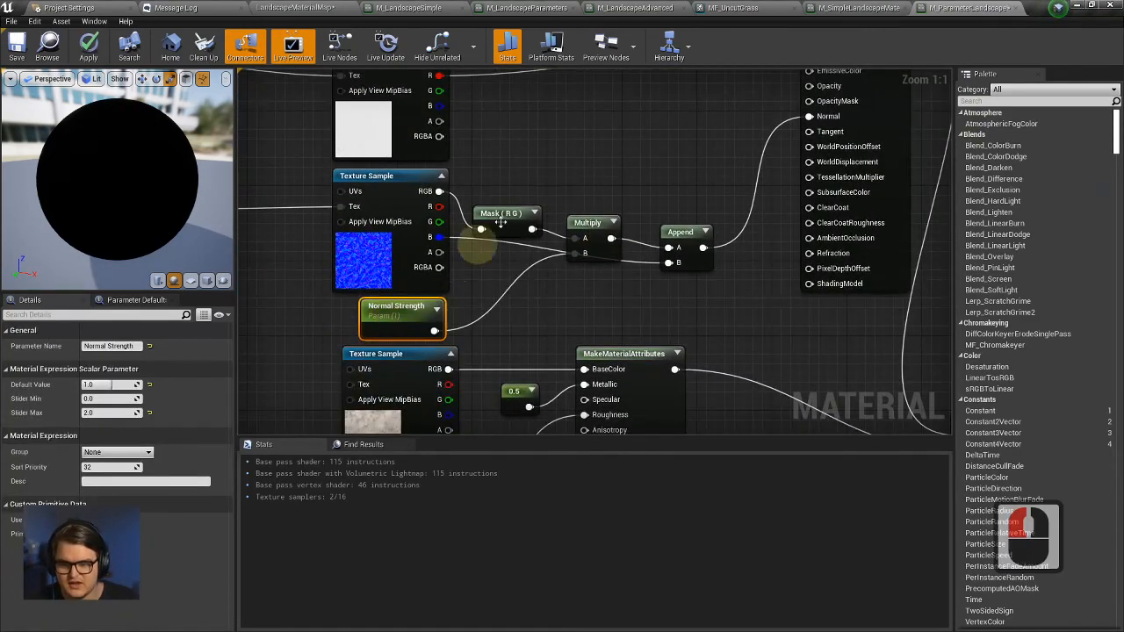
pyautogui.scroll(-3, 572, 346)
pyautogui.moveTo(654, 224); pyautogui.dragTo(665, 347, button='right')
pyautogui.scroll(3, 605, 278)
pyautogui.rightClick(619, 207)
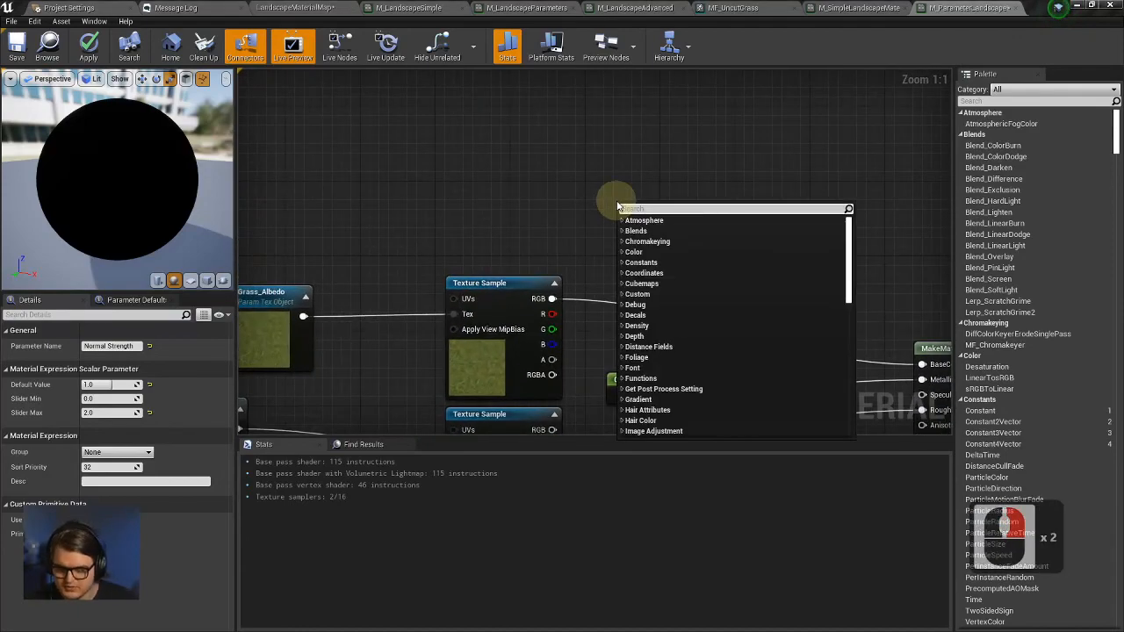
pyautogui.click(595, 180)
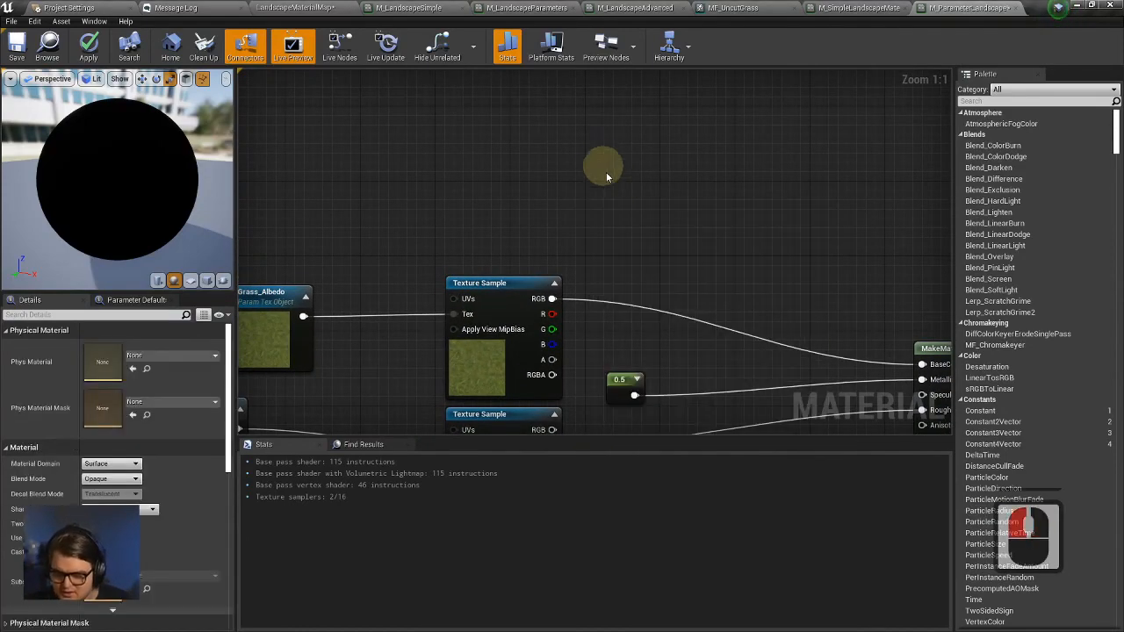
pyautogui.click(614, 187)
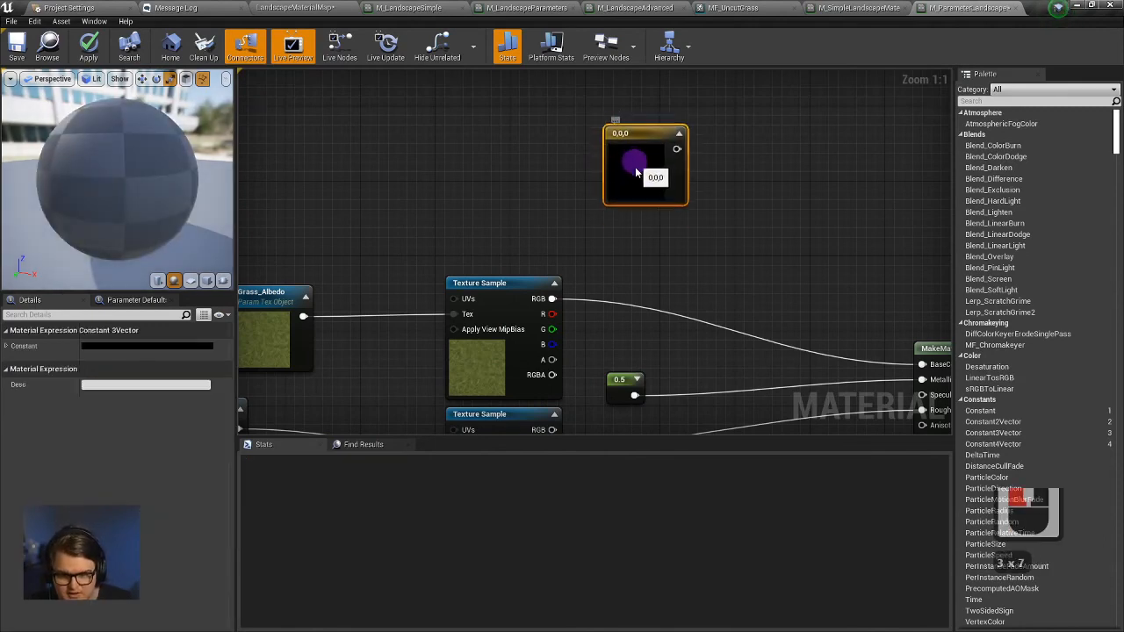
# Convert the new Constant3Vector to a parameter and shift the node slightly above the albedo Texture Sample.
pyautogui.rightClick(638, 176)
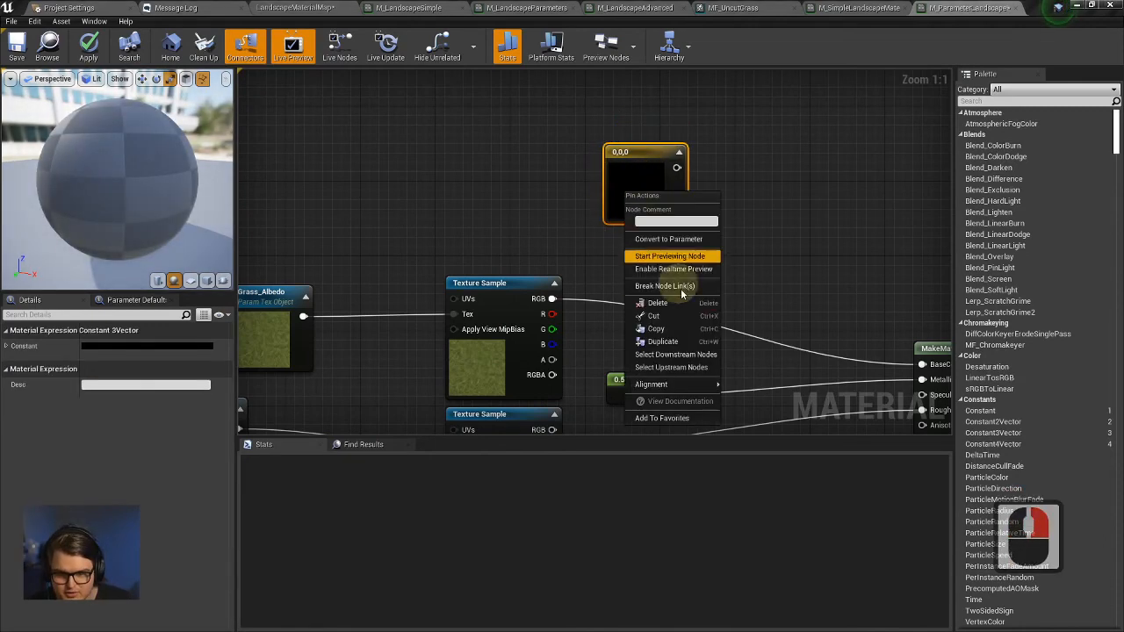
pyautogui.click(672, 245)
pyautogui.moveTo(636, 193); pyautogui.dragTo(618, 183)
# Name the new vector parameter Grass Tint and accept its colour in the colour picker.
pyautogui.click(626, 149)
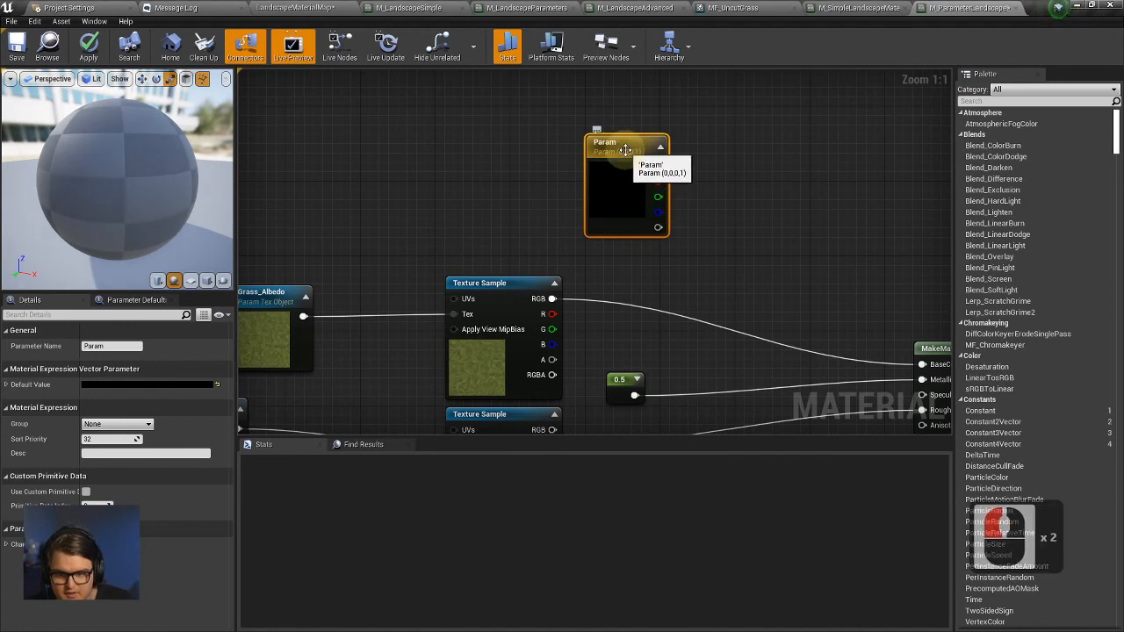
pyautogui.doubleClick(626, 151)
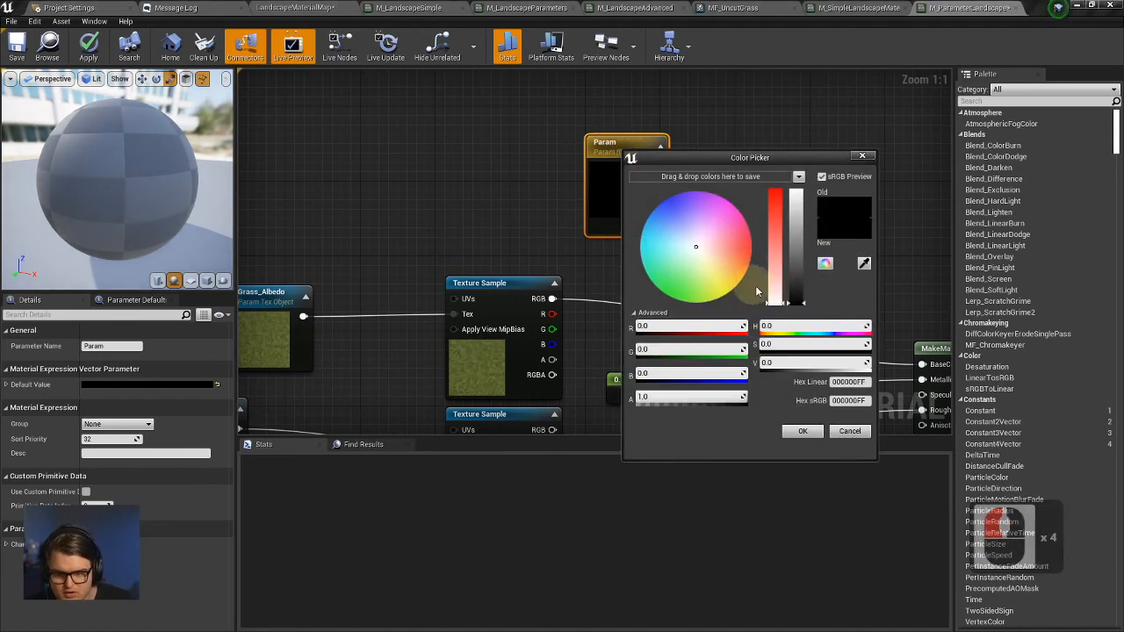
pyautogui.tripleClick(116, 346)
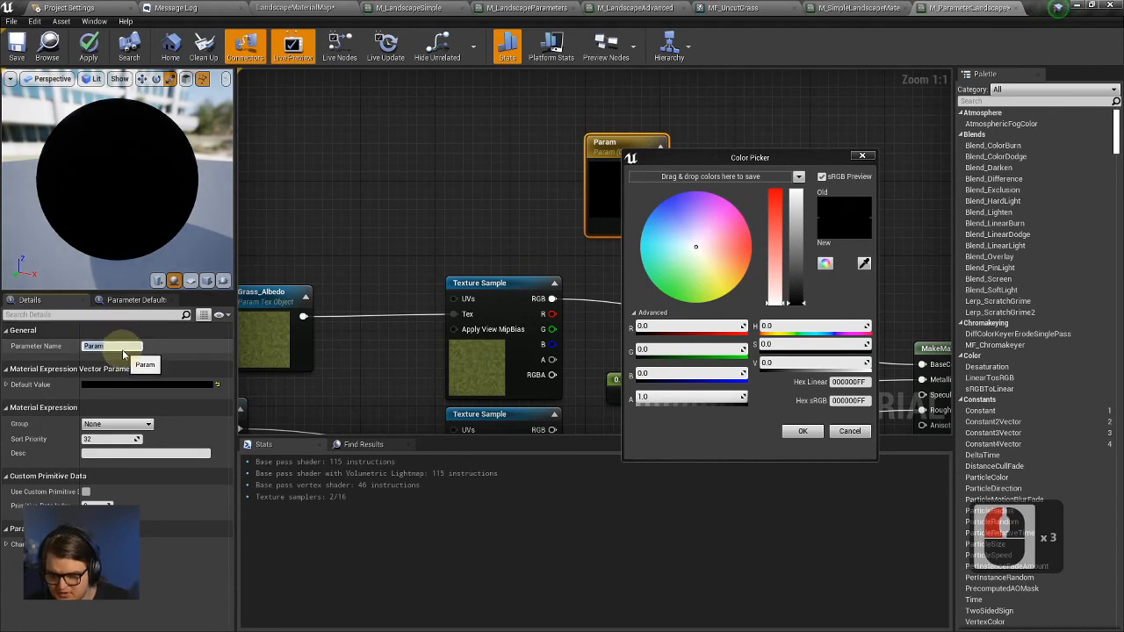
pyautogui.write('Grasds Tiny')
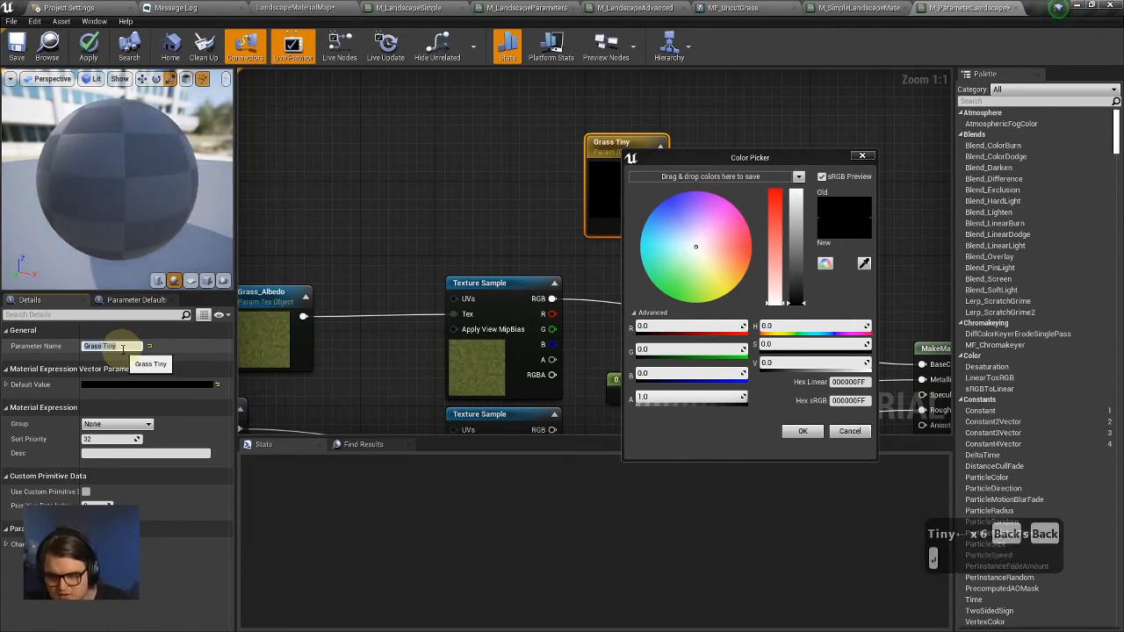
pyautogui.click(132, 353)
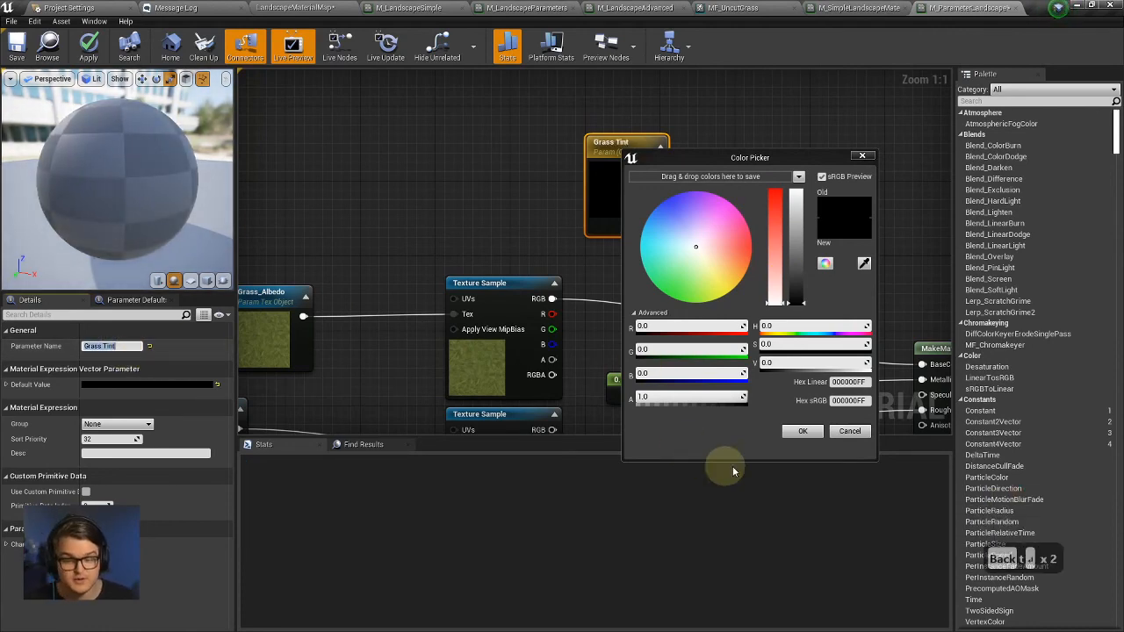
pyautogui.click(803, 431)
# Review the landscape in LandscapeMaterialMap and the M_SimpleLandscapeMaterial graph, and return to the parameter material graph.
pyautogui.moveTo(642, 302); pyautogui.dragTo(454, 165, button='right')
pyautogui.moveTo(536, 230); pyautogui.dragTo(834, 184, button='right')
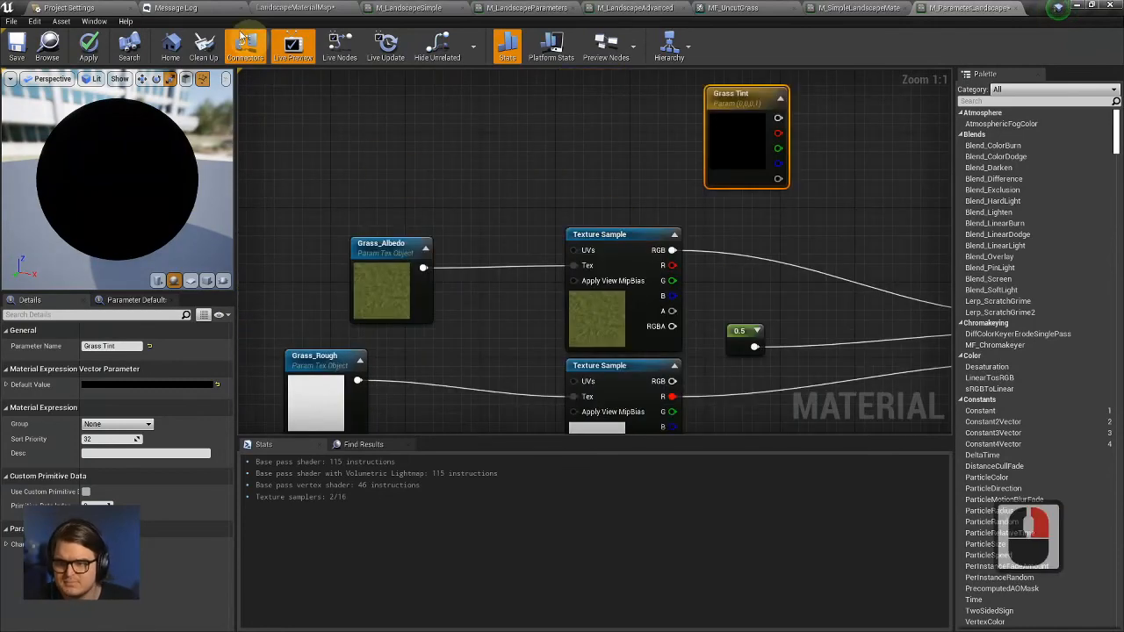
pyautogui.click(284, 7)
pyautogui.moveTo(457, 318); pyautogui.dragTo(606, 286, button='right')
pyautogui.click(442, 508)
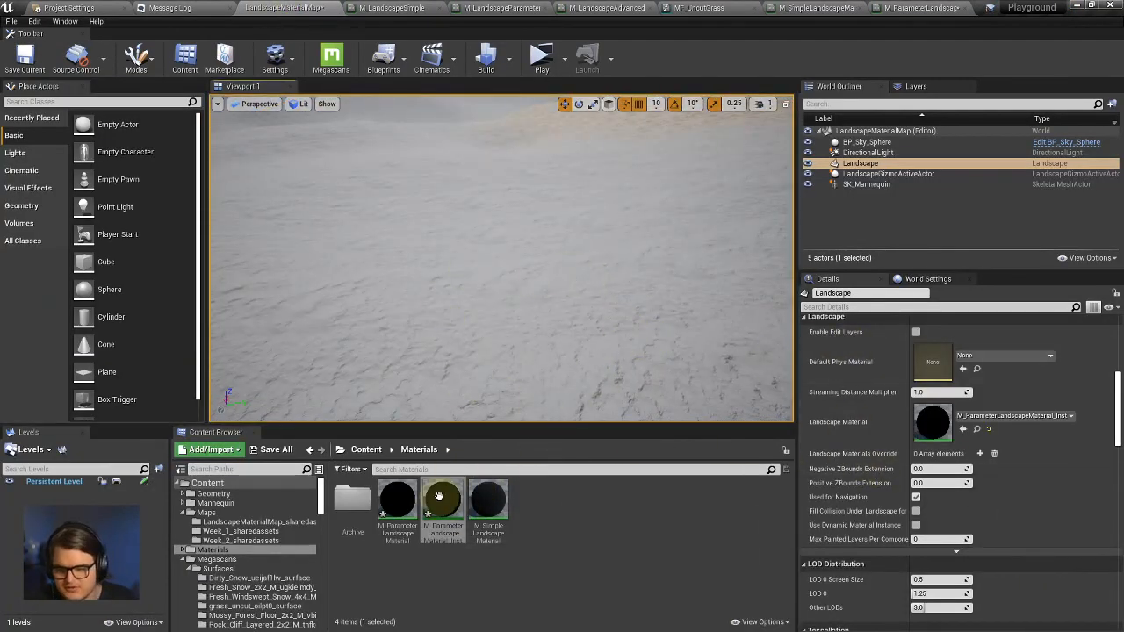
pyautogui.moveTo(504, 261); pyautogui.dragTo(537, 269, button='right')
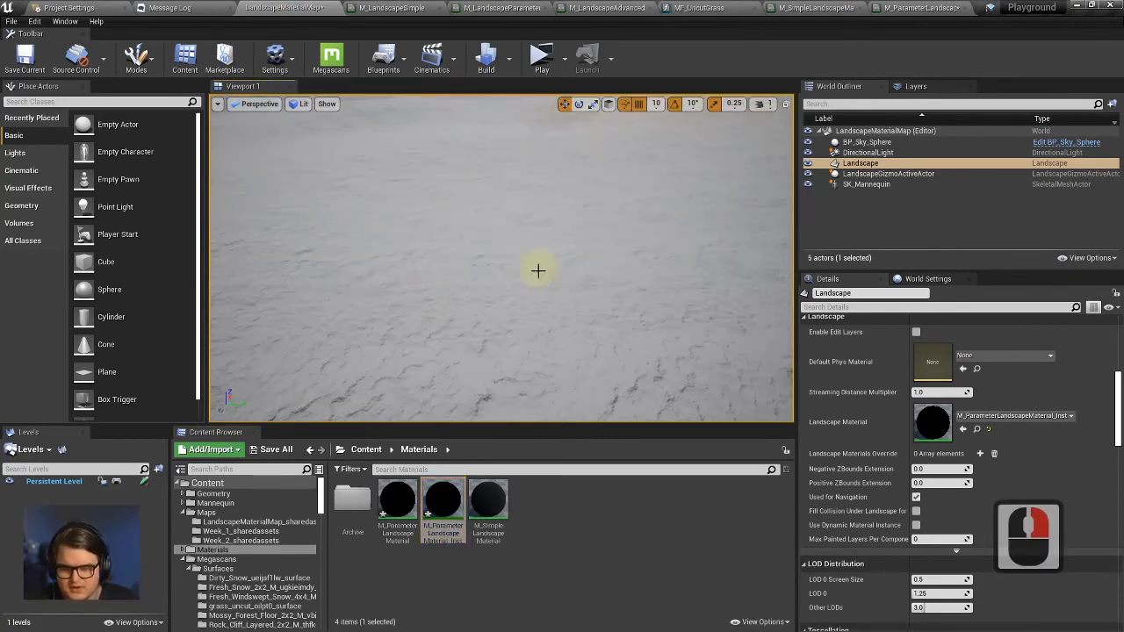
pyautogui.click(821, 8)
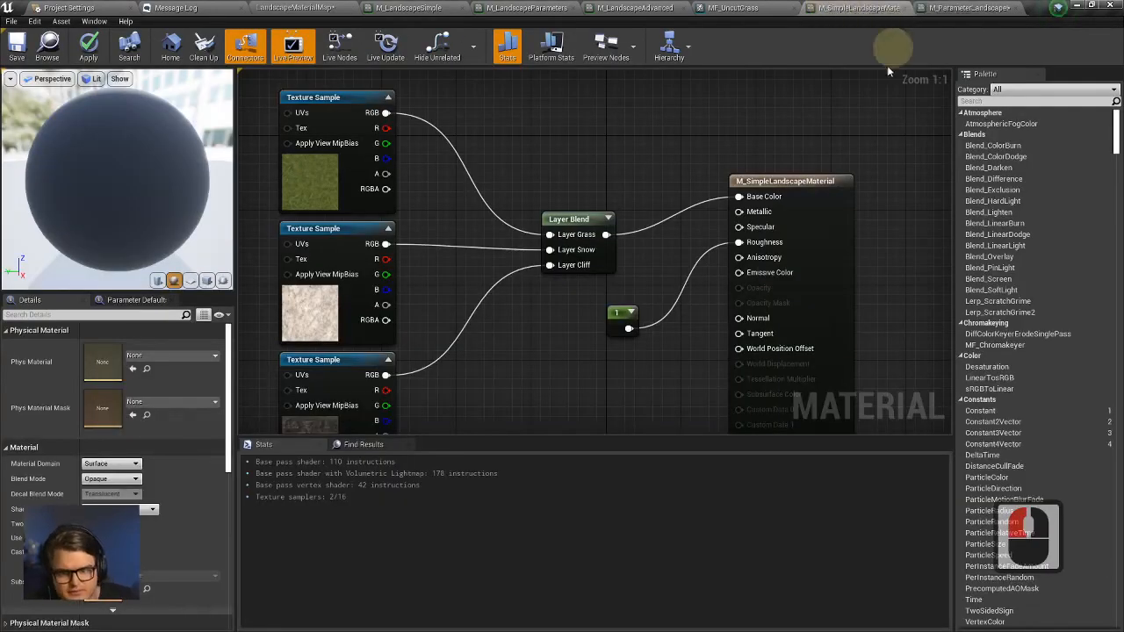
pyautogui.moveTo(611, 179); pyautogui.dragTo(688, 235, button='right')
pyautogui.moveTo(783, 248); pyautogui.dragTo(668, 247, button='right')
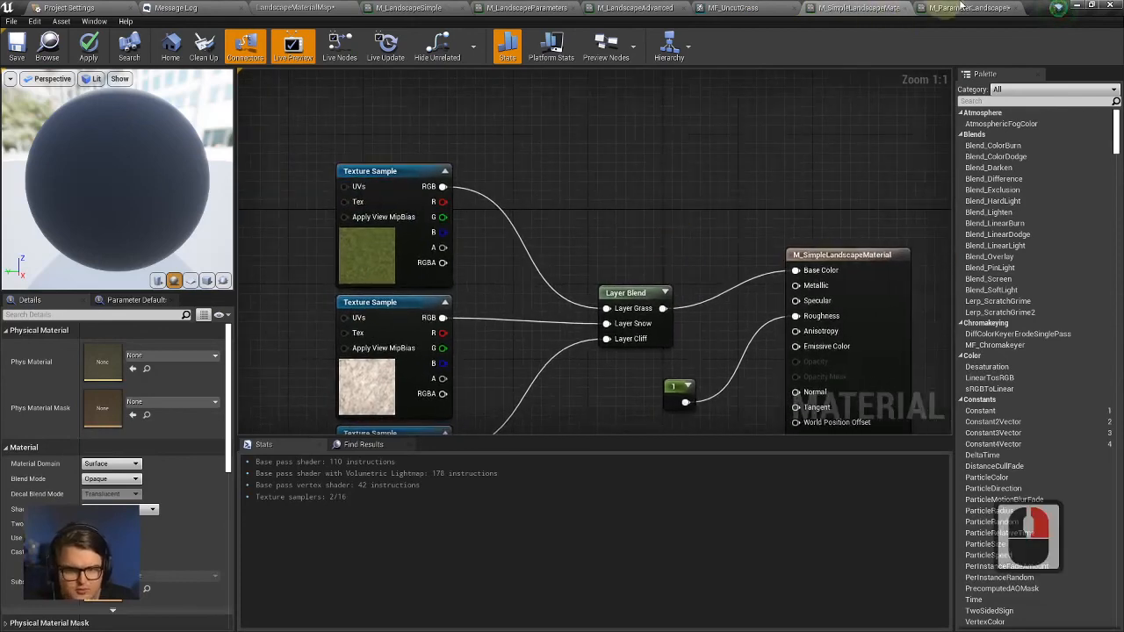
pyautogui.click(968, 8)
pyautogui.moveTo(776, 182); pyautogui.dragTo(620, 190, button='right')
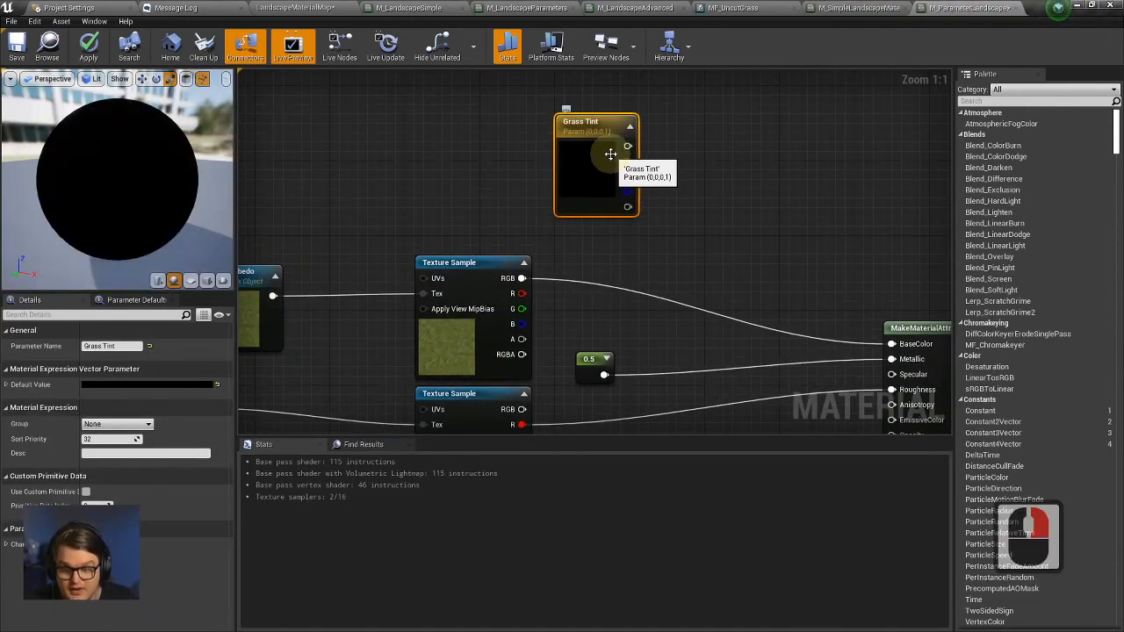
# Move the Grass Tint node farther up and left to free space above the albedo Texture Sample.
pyautogui.rightClick(593, 153)
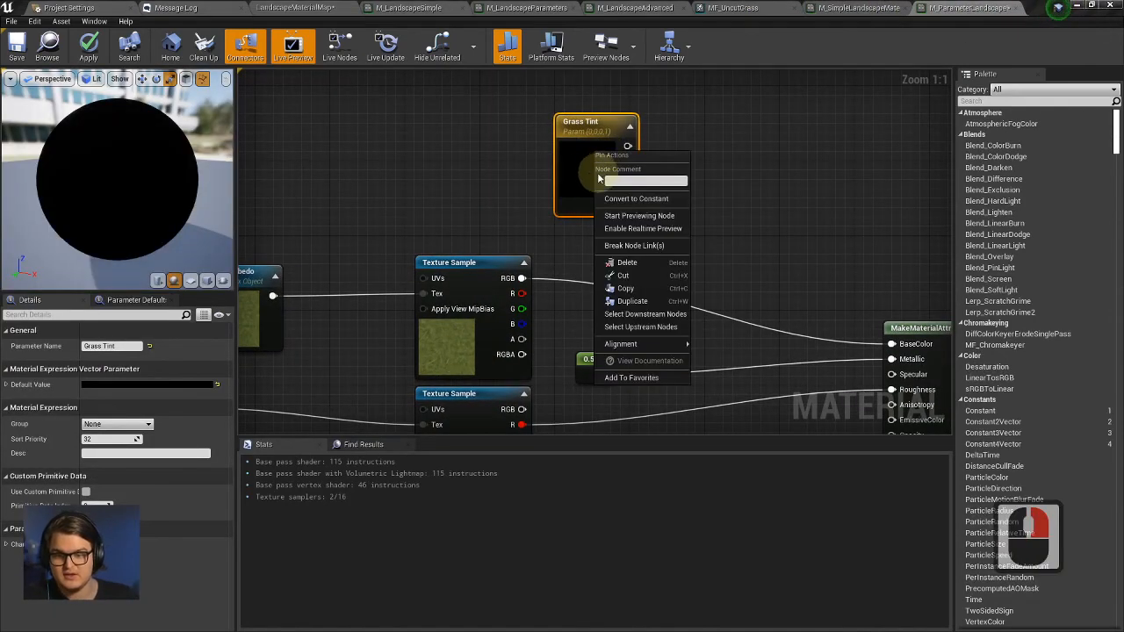
pyautogui.click(583, 137)
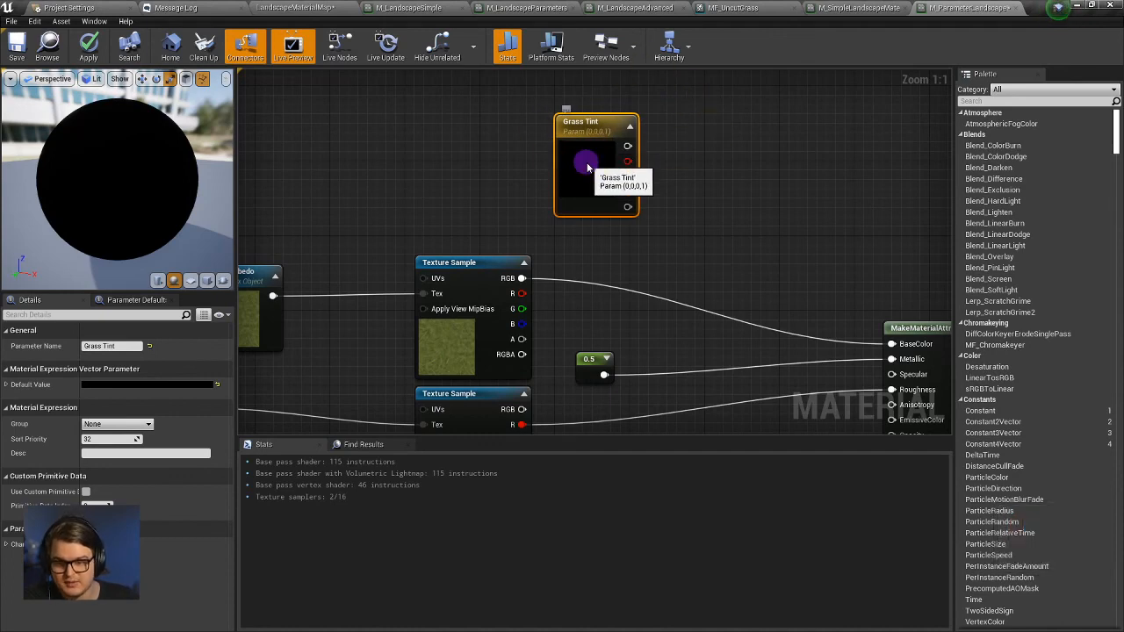
pyautogui.moveTo(597, 143); pyautogui.dragTo(551, 143)
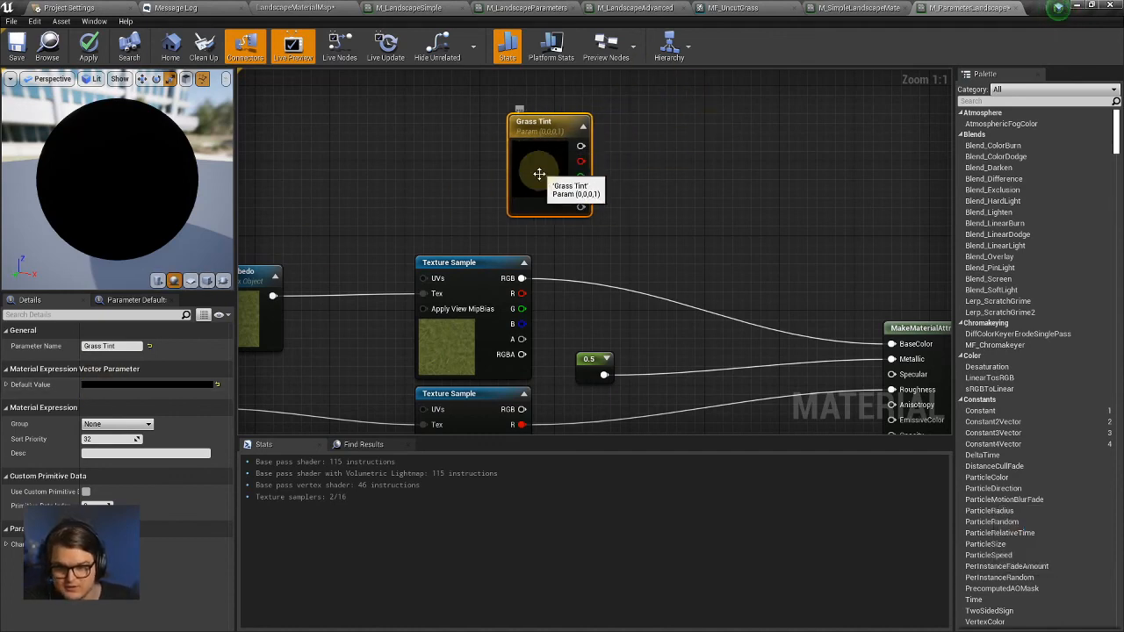
pyautogui.rightClick(539, 174)
pyautogui.click(112, 348)
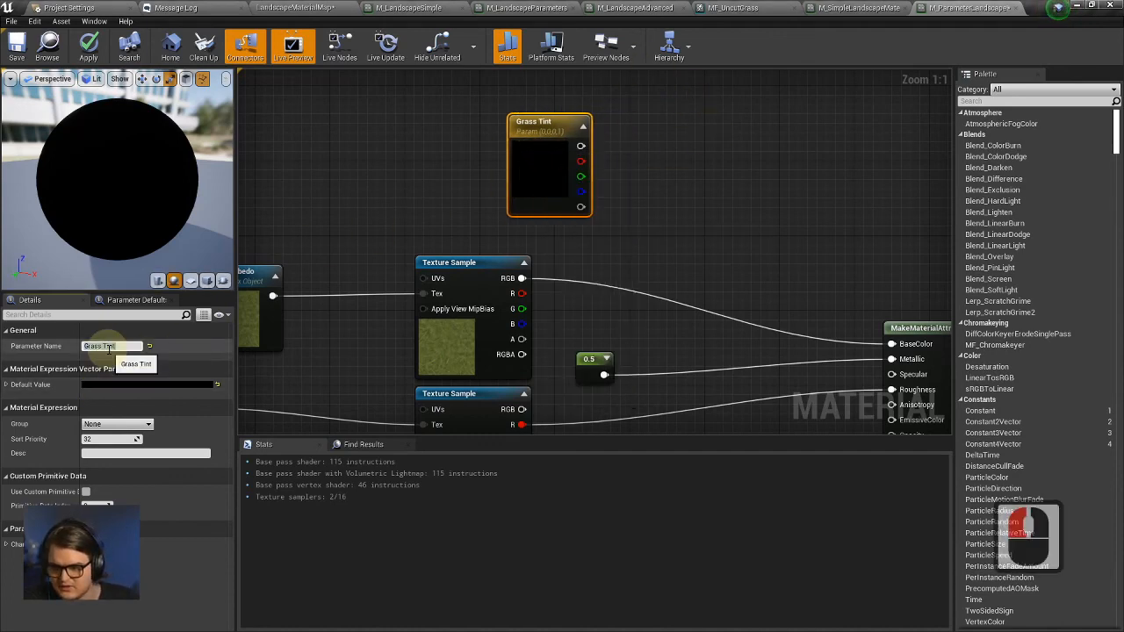
pyautogui.moveTo(526, 184); pyautogui.dragTo(517, 147)
pyautogui.click(650, 209)
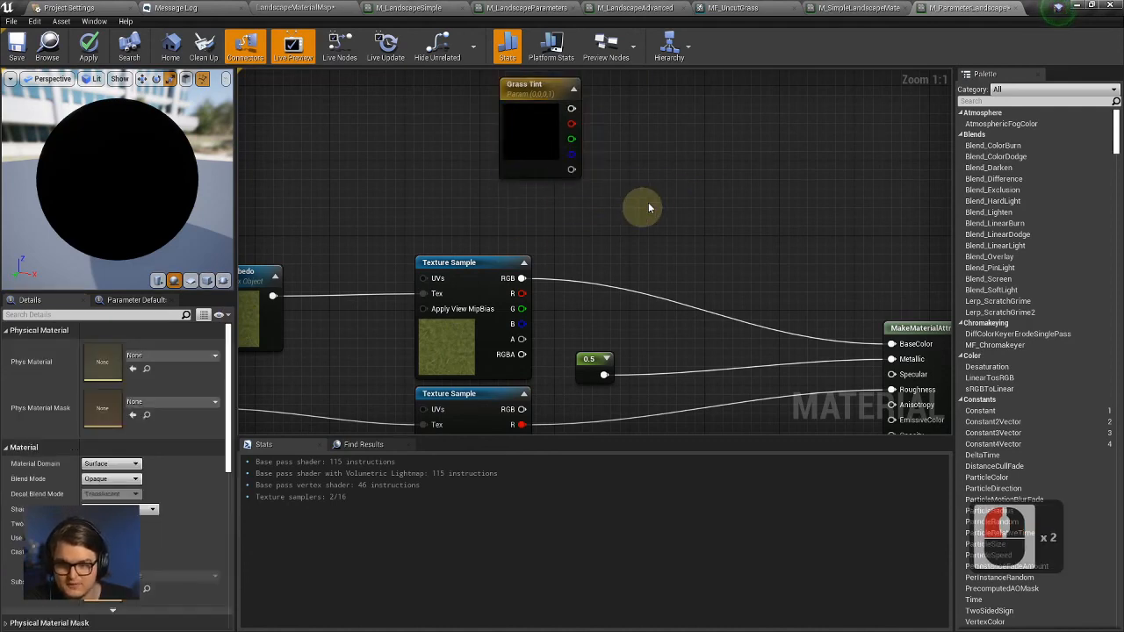
# Add a scalar Constant node between the Grass Tint node and the albedo Texture Sample.
pyautogui.rightClick(543, 216)
pyautogui.click(524, 201)
pyautogui.press('1')
pyautogui.click(535, 208)
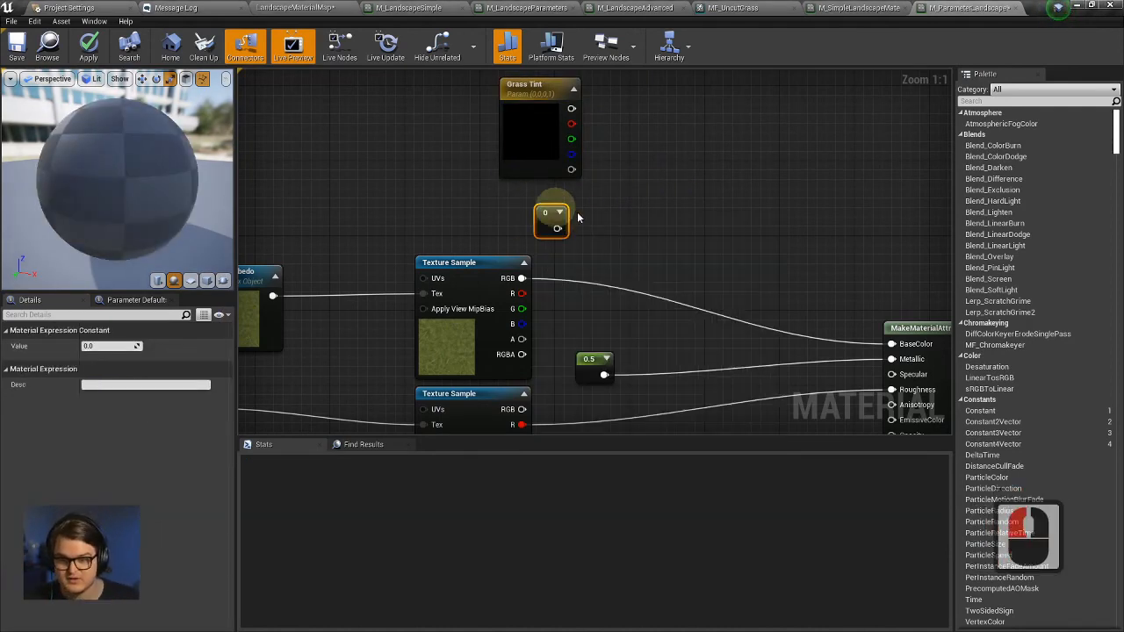
pyautogui.doubleClick(551, 228)
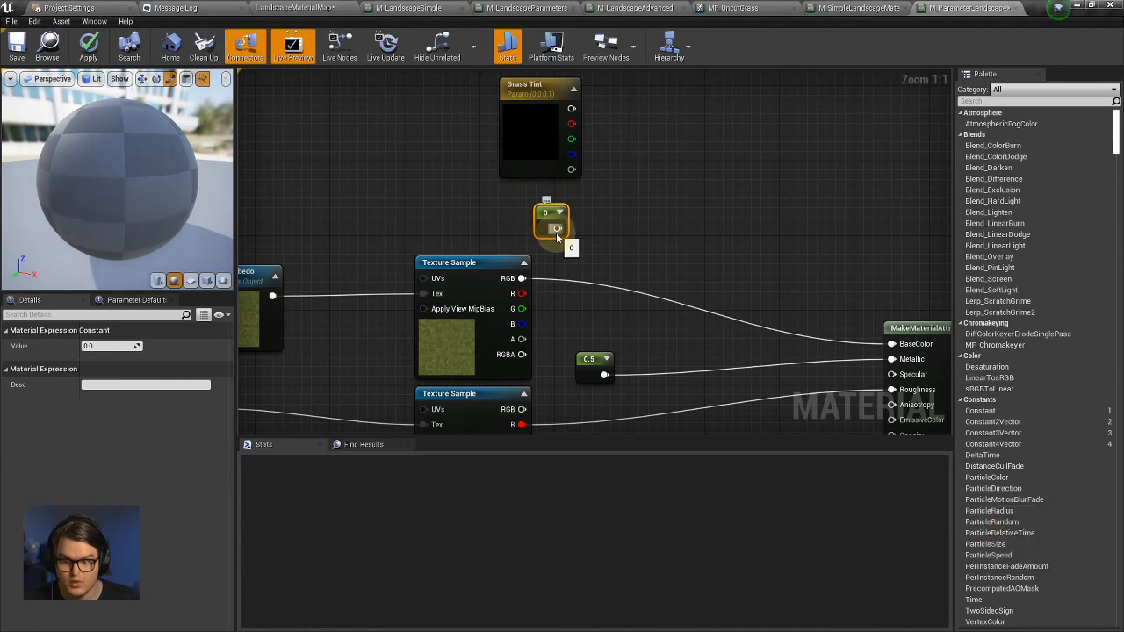
pyautogui.click(111, 347)
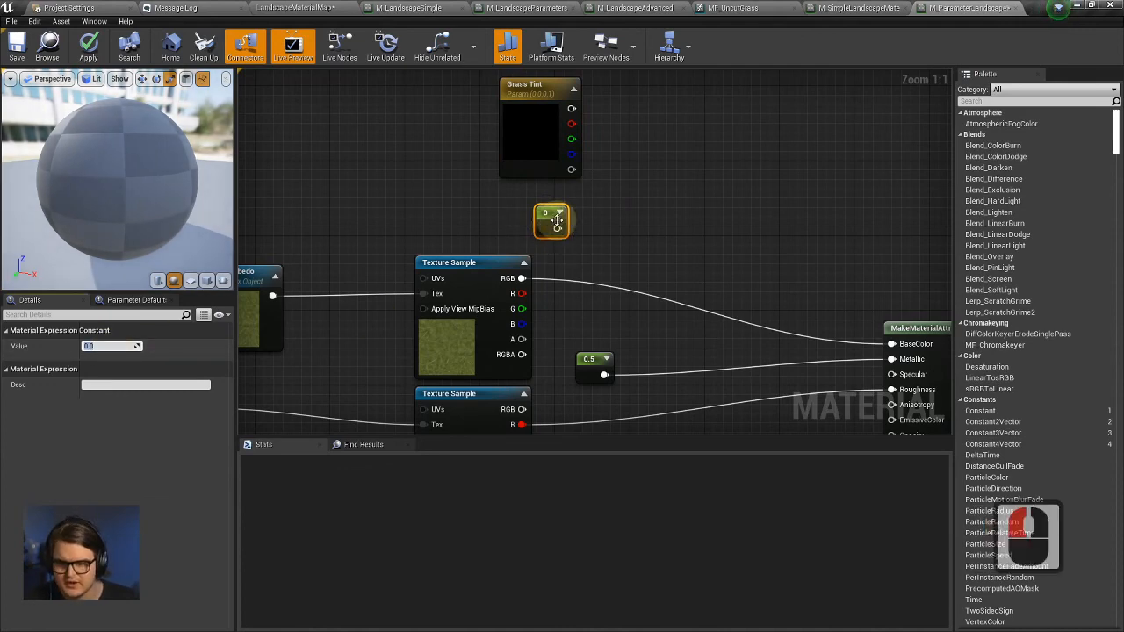
# Convert the new Constant to a parameter named Grass Tint Influence and place it directly beneath the Grass Tint node.
pyautogui.moveTo(550, 222); pyautogui.dragTo(547, 223, button='right')
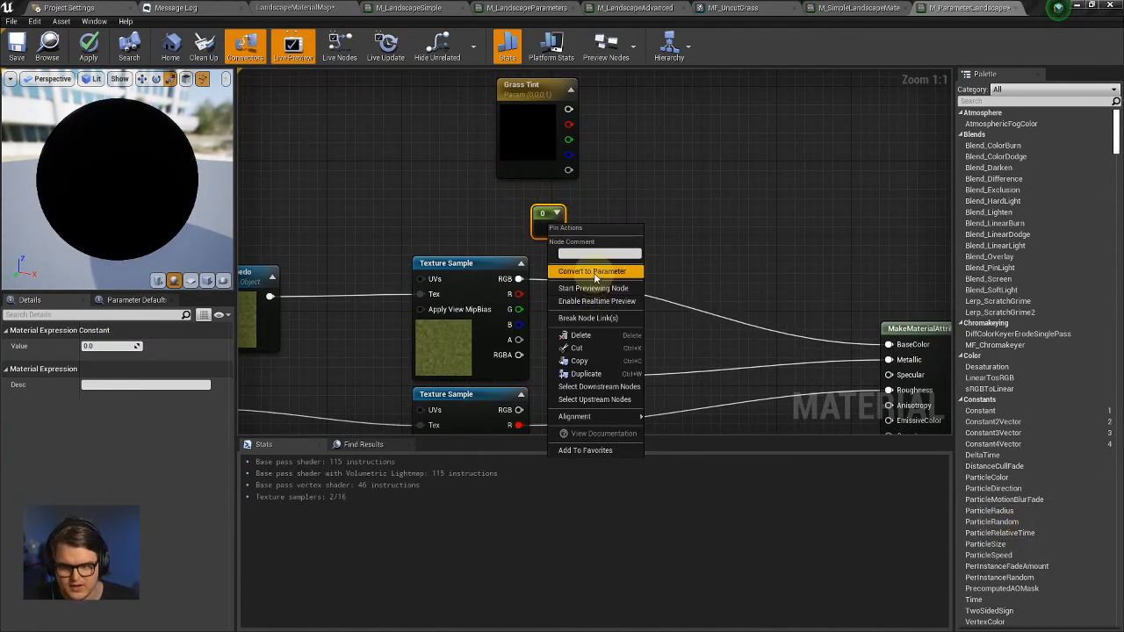
pyautogui.click(590, 281)
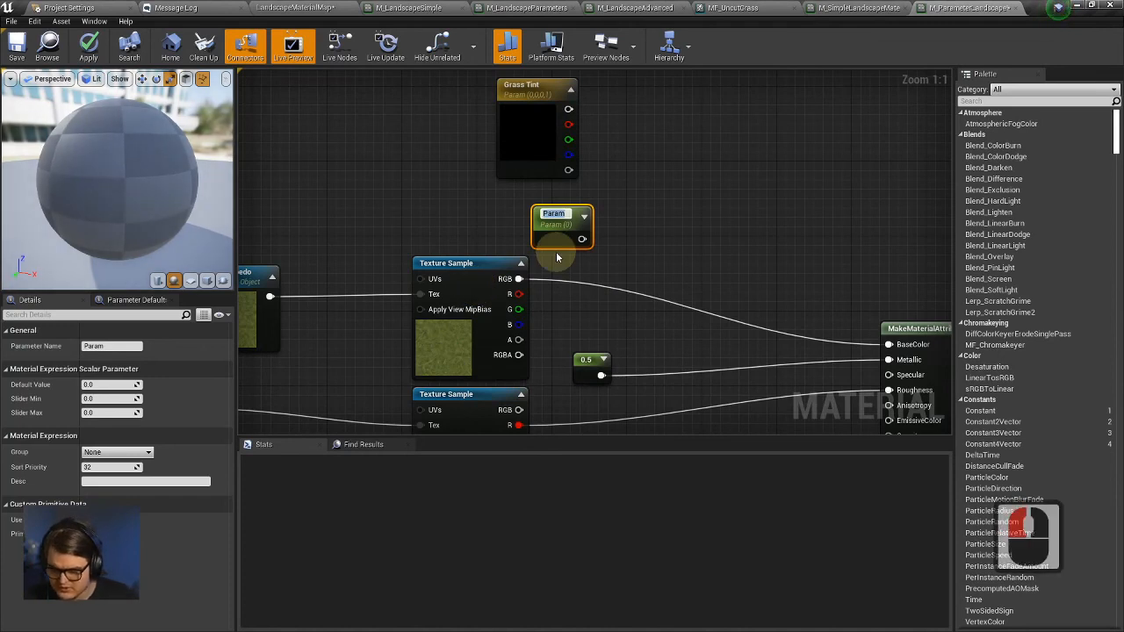
pyautogui.write('Grass Tin')
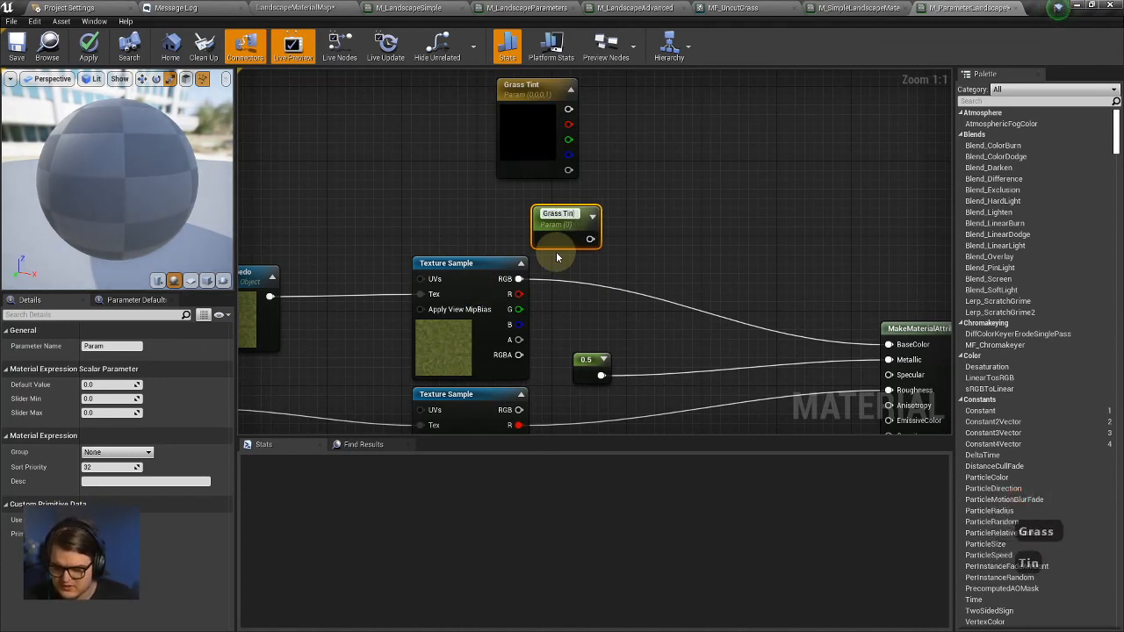
pyautogui.write('t In')
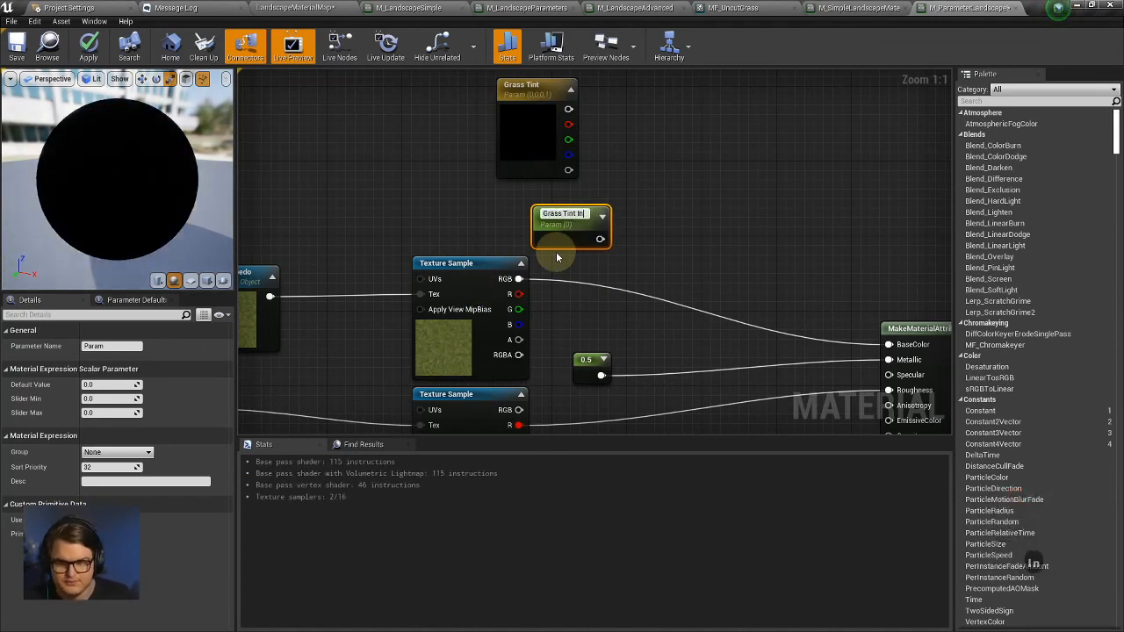
pyautogui.write('fluence')
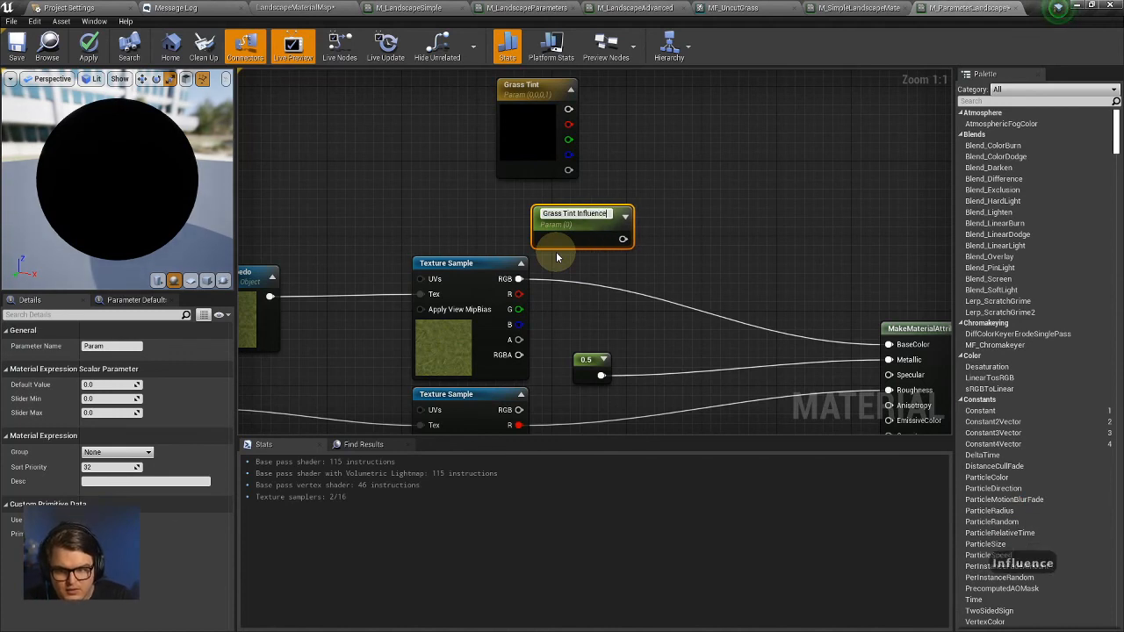
pyautogui.moveTo(556, 251); pyautogui.dragTo(481, 235)
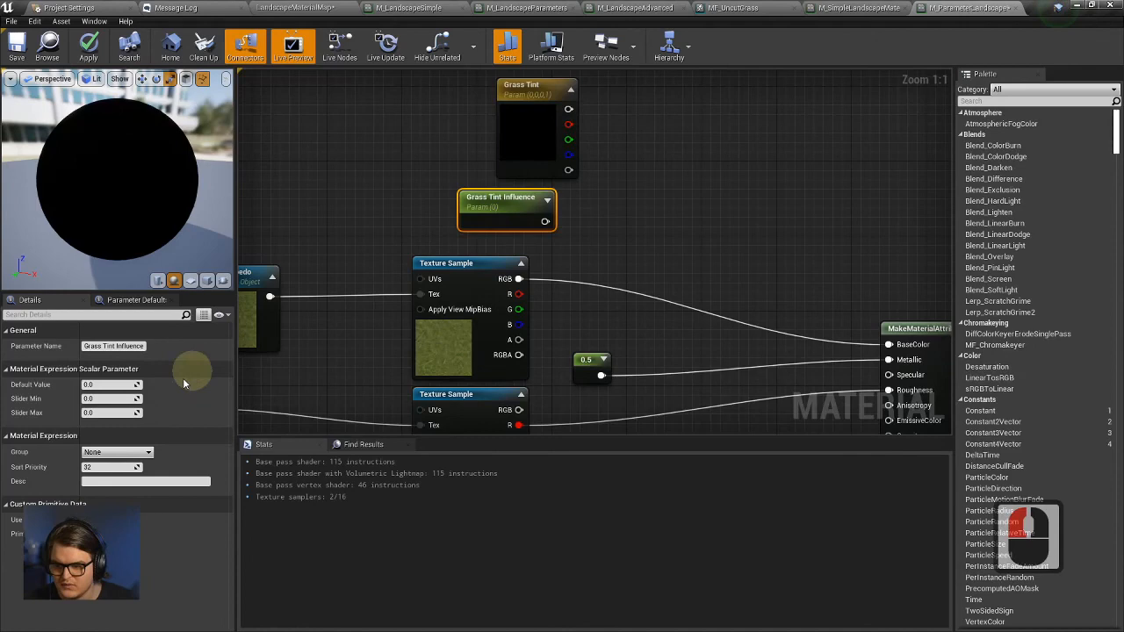
# Set the Slider Max of the Grass Tint Influence parameter to 1.0.
pyautogui.click(98, 413)
pyautogui.write('1')
pyautogui.click(124, 395)
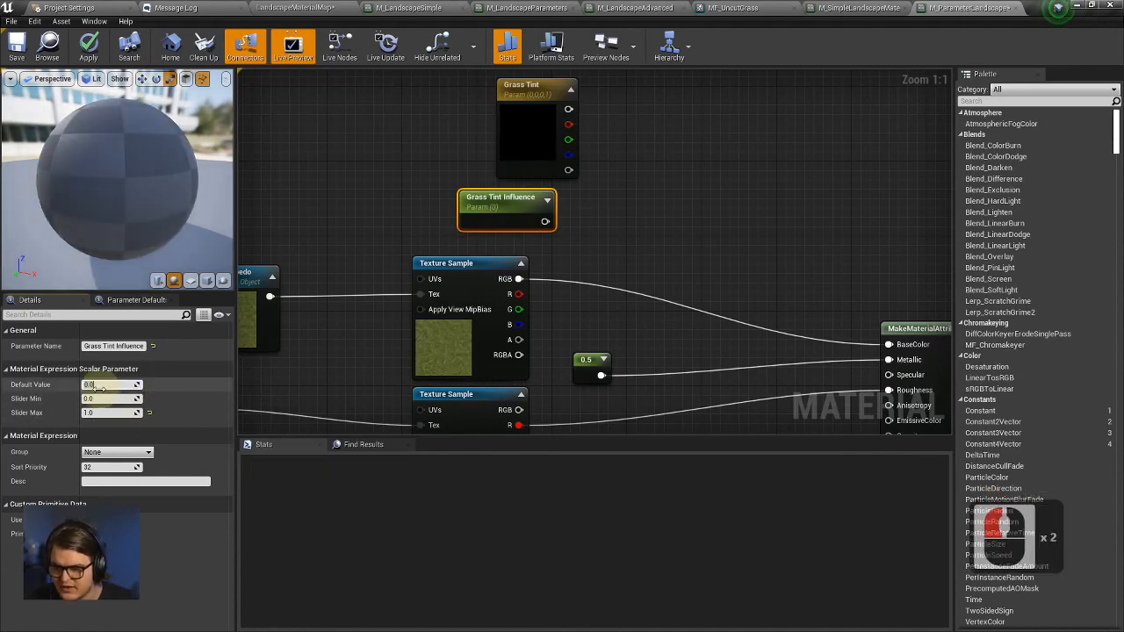
# Examine the albedo Texture Sample and the Grass Tint parameter, including its default colour in the colour picker.
pyautogui.click(665, 196)
pyautogui.moveTo(665, 196); pyautogui.dragTo(758, 181, button='right')
pyautogui.click(417, 127)
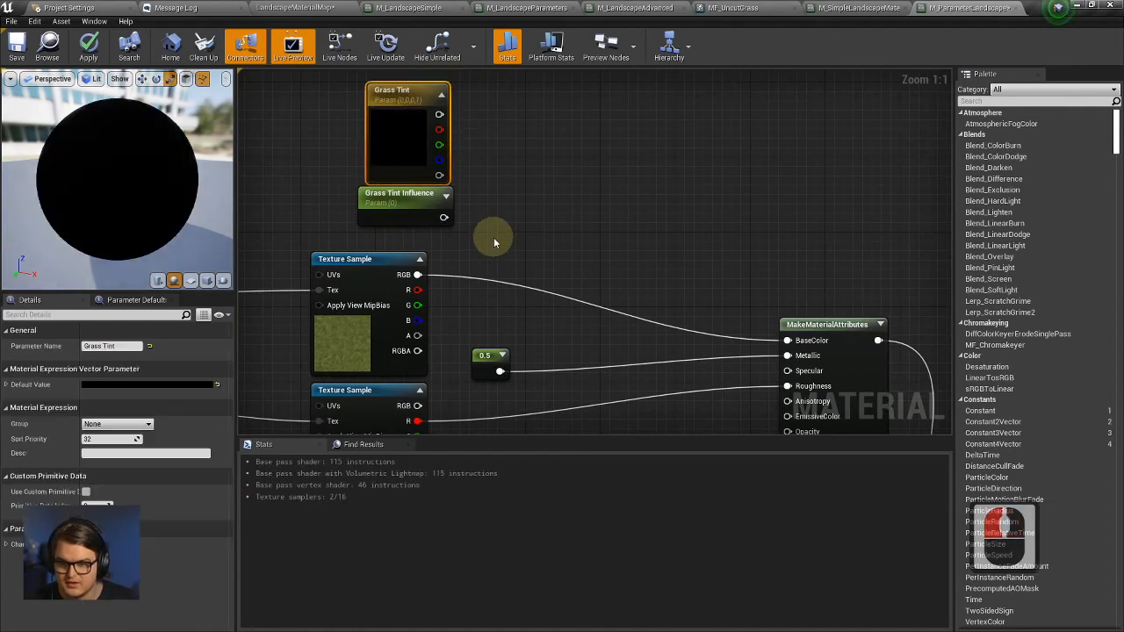
pyautogui.click(353, 334)
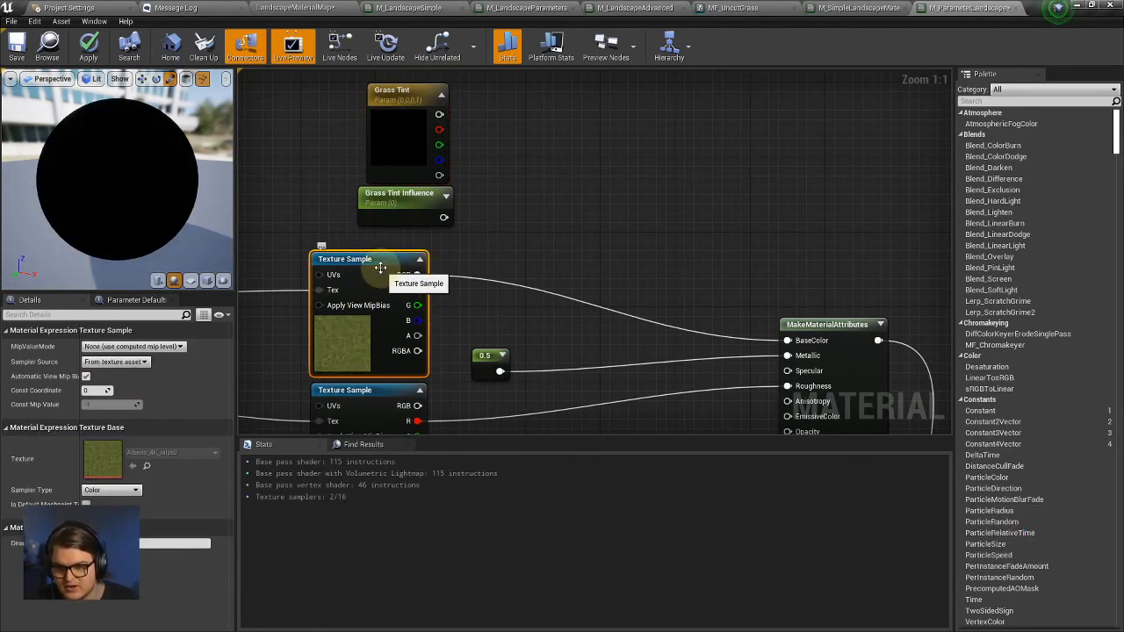
pyautogui.click(393, 127)
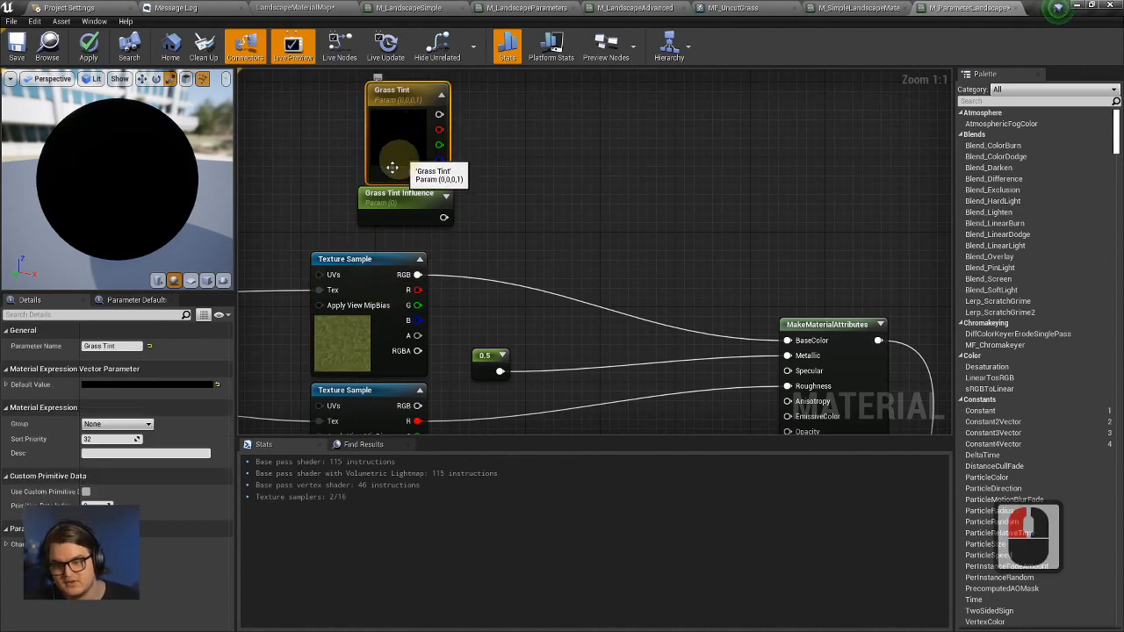
pyautogui.doubleClick(159, 388)
pyautogui.moveTo(270, 410); pyautogui.dragTo(294, 346)
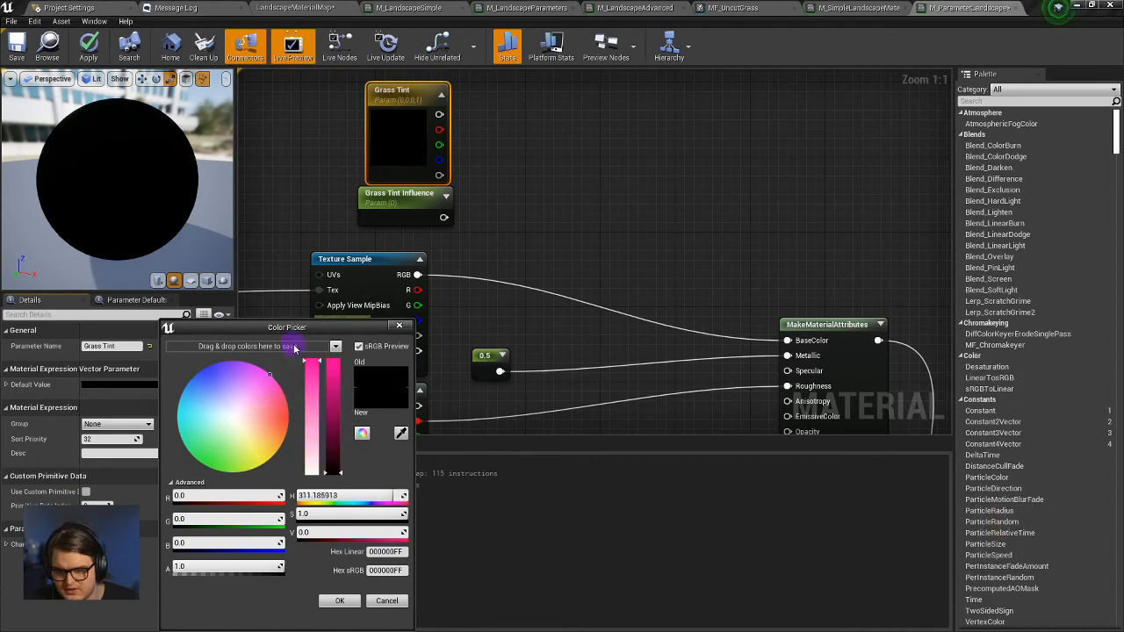
pyautogui.click(398, 601)
pyautogui.click(340, 601)
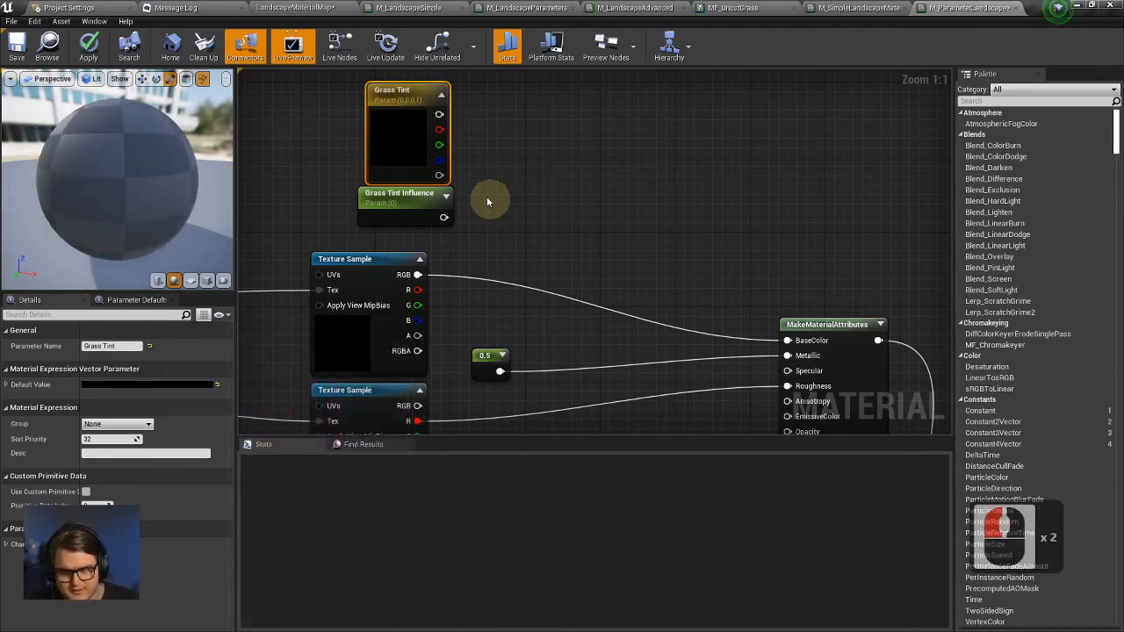
# Nudge Grass Tint Influence slightly aside and add a LinearInterpolate node in the space before MakeMaterialAttributes.
pyautogui.moveTo(391, 195); pyautogui.dragTo(369, 195)
pyautogui.rightClick(617, 244)
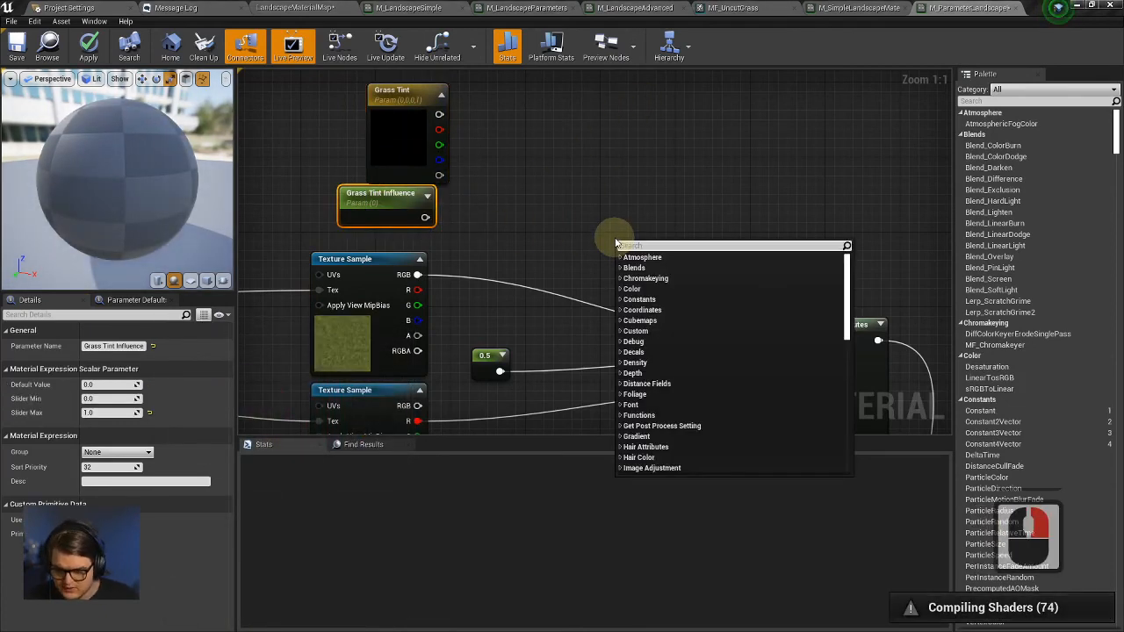
pyautogui.write('lerp')
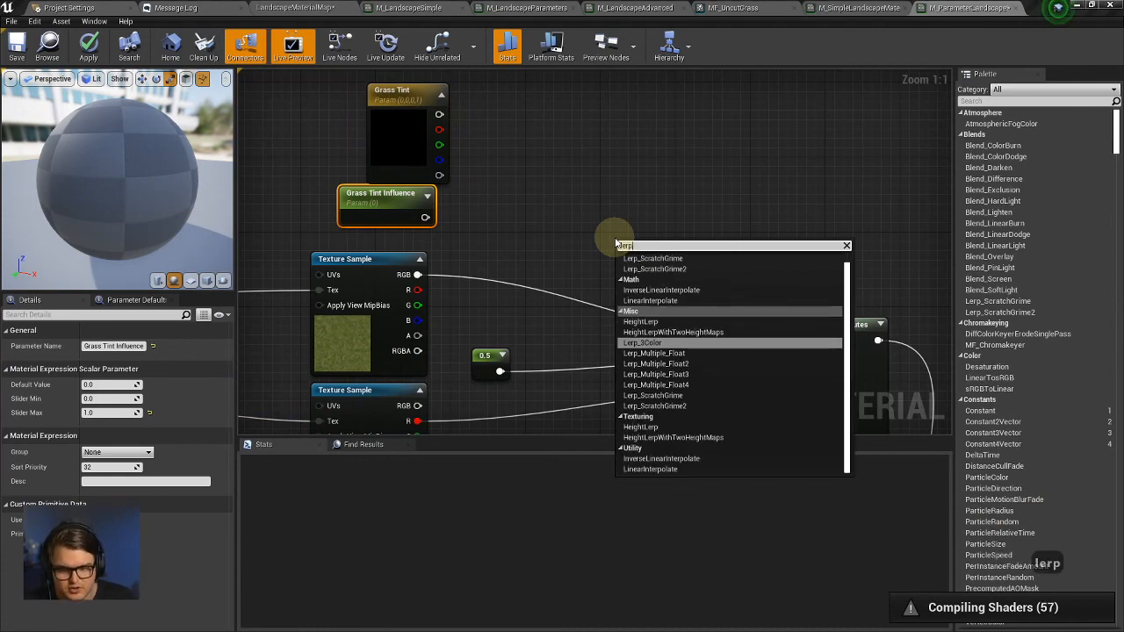
pyautogui.write('liner')
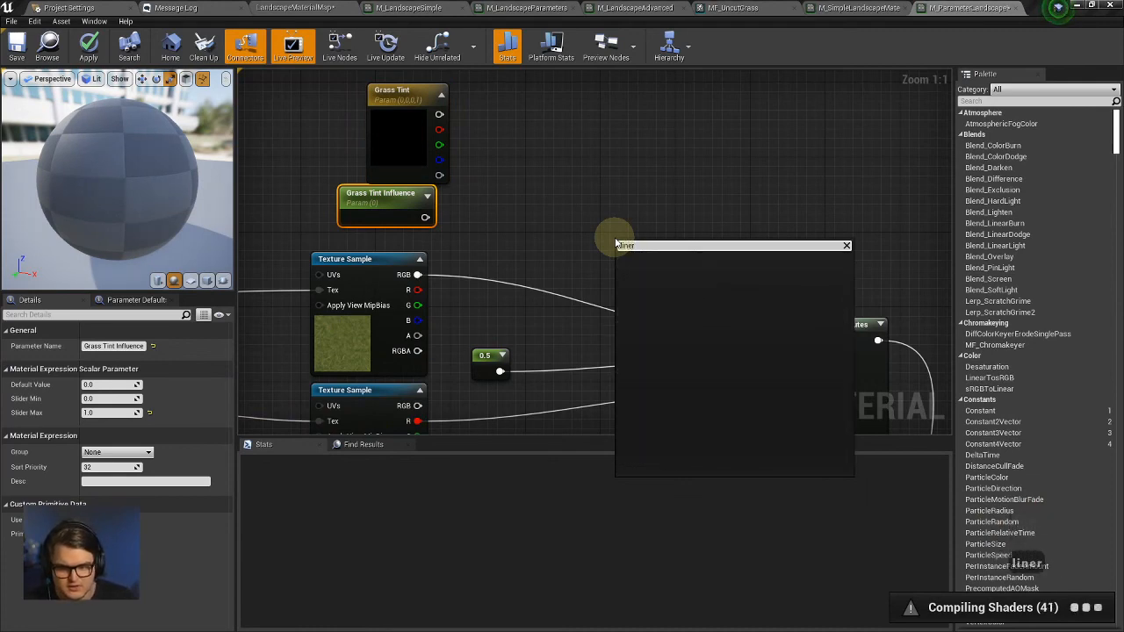
pyautogui.press('BackSpace')
pyautogui.write('ar')
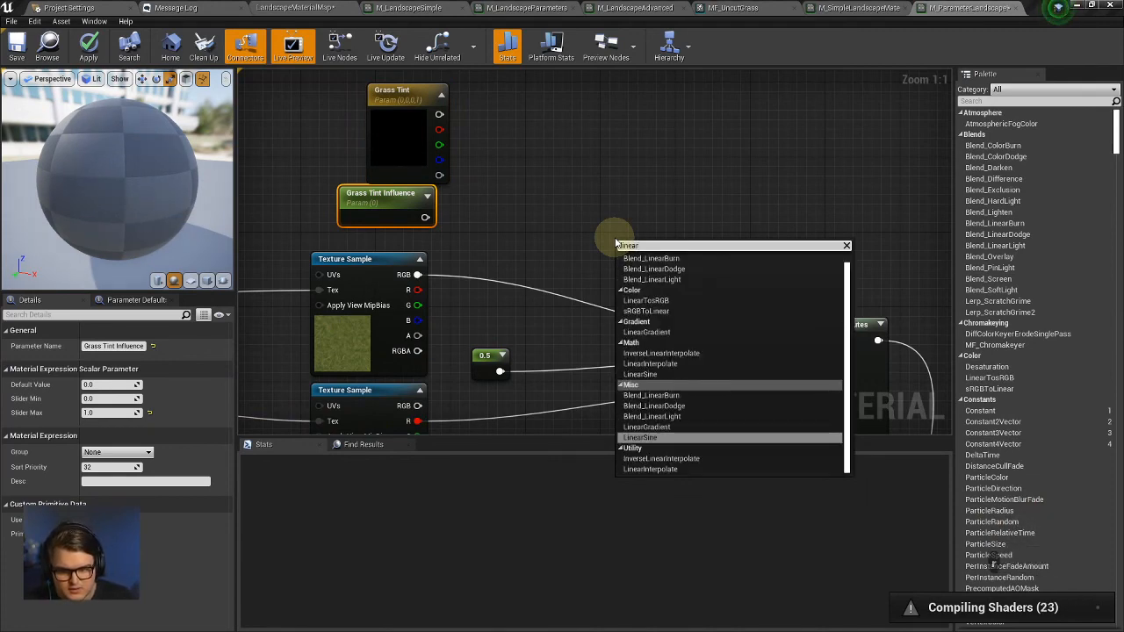
pyautogui.write('int')
pyautogui.press('Return')
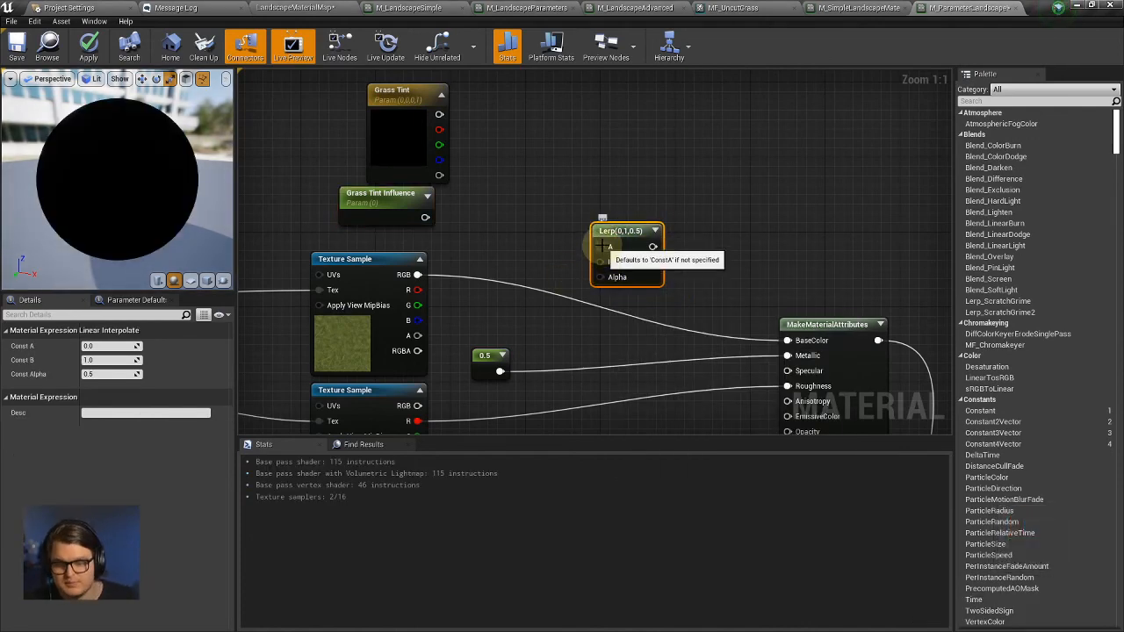
# Connect the albedo Texture Sample's RGB output to the Lerp's A input and the Grass Tint colour to its B input.
pyautogui.click(607, 247)
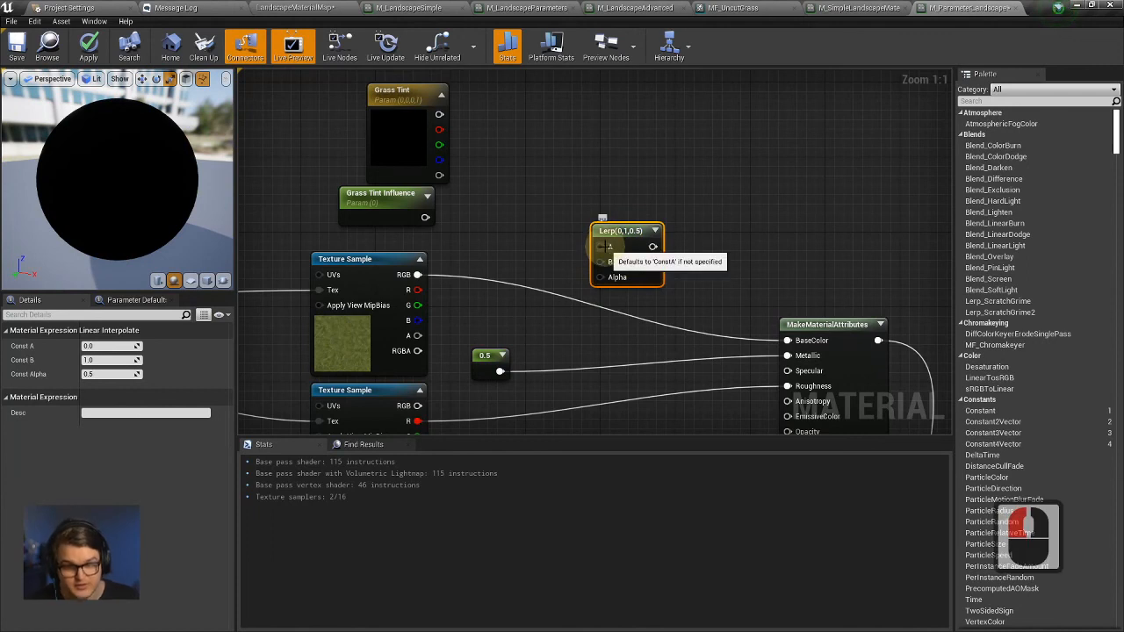
pyautogui.click(615, 275)
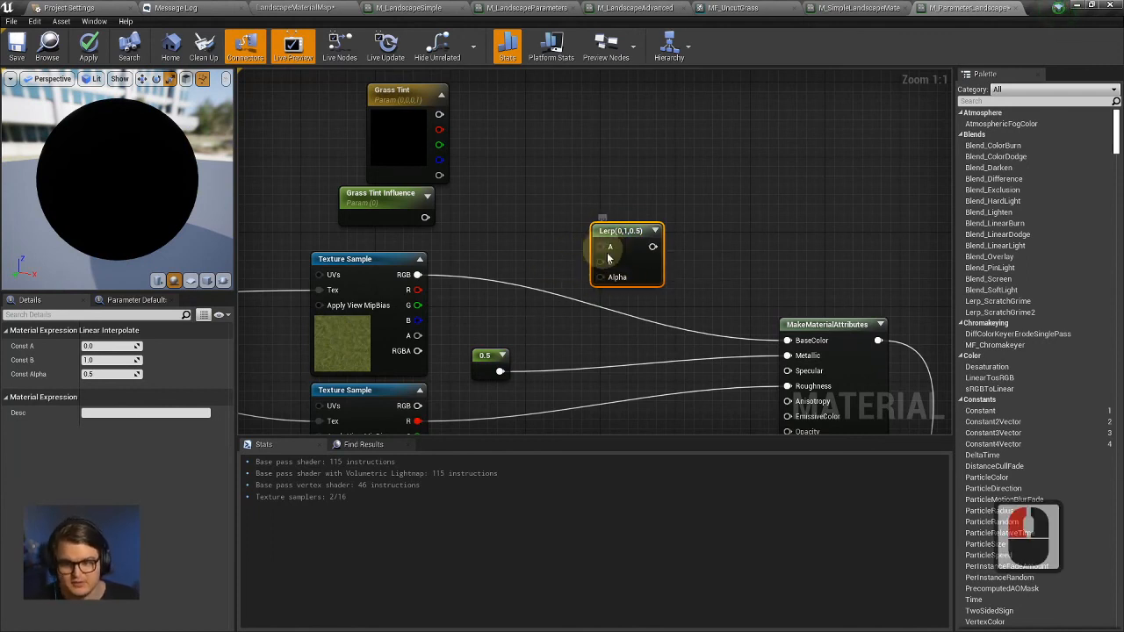
pyautogui.click(602, 278)
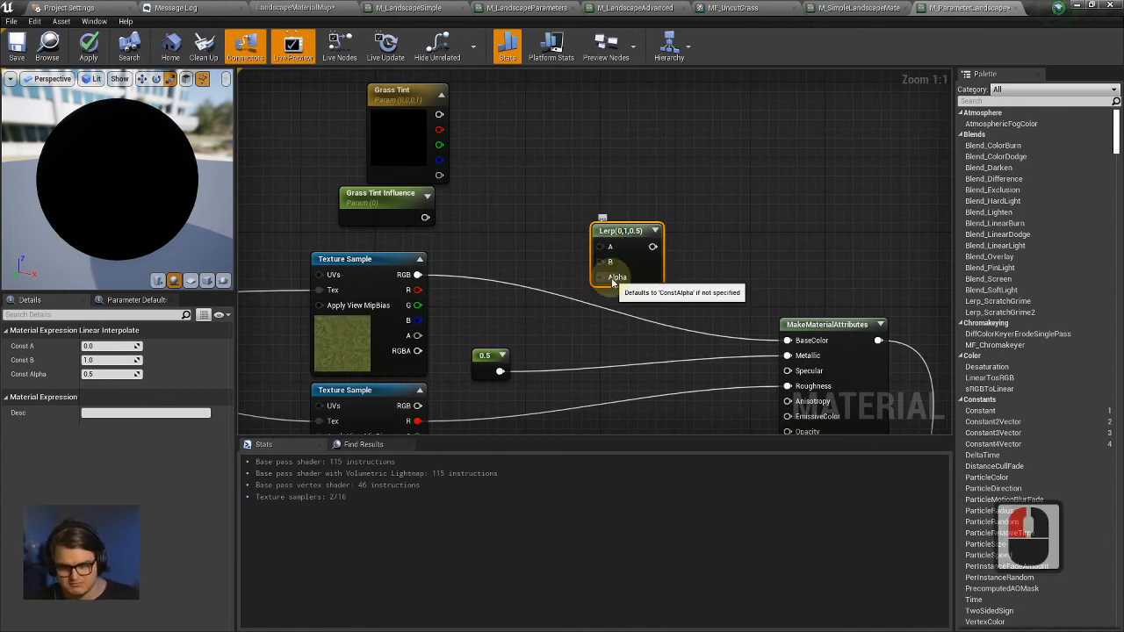
pyautogui.click(615, 278)
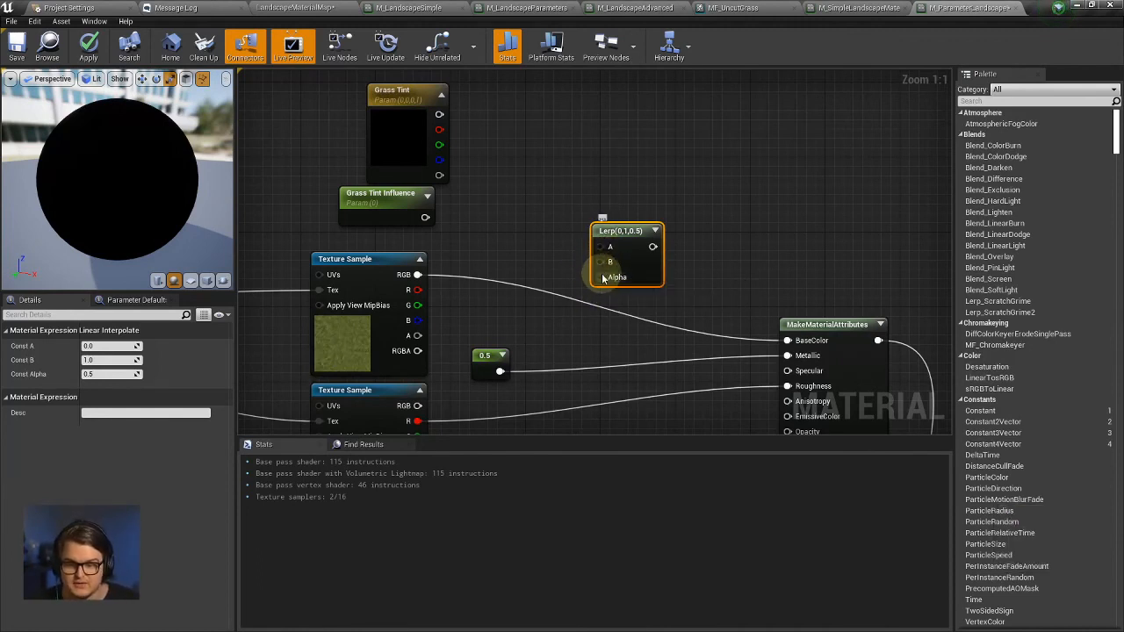
pyautogui.moveTo(418, 275); pyautogui.dragTo(609, 246)
pyautogui.click(400, 269)
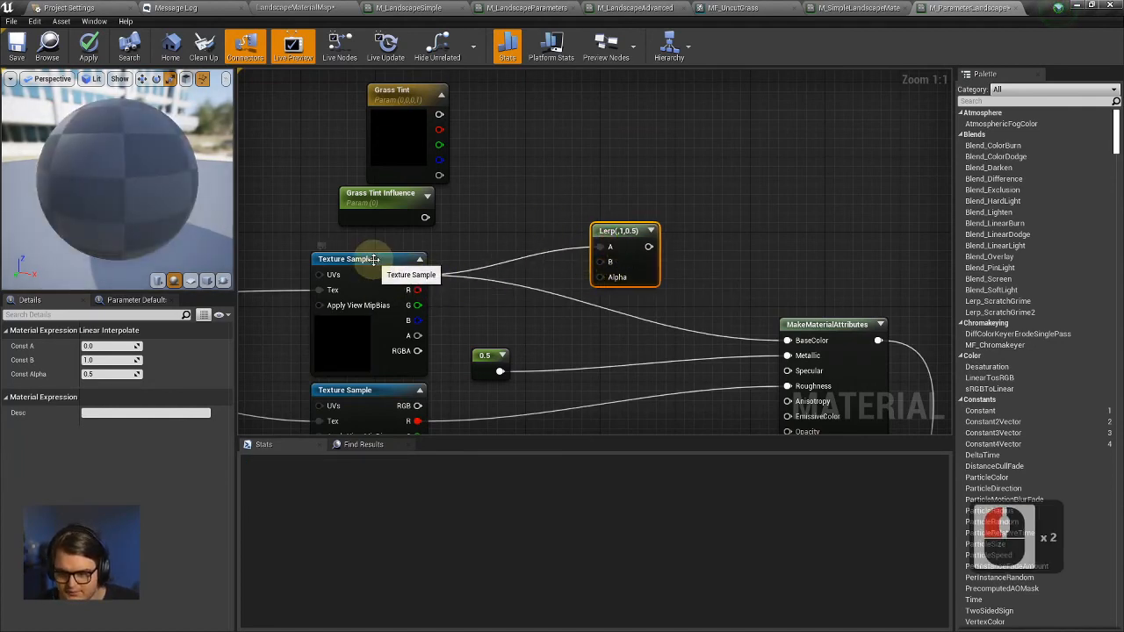
pyautogui.moveTo(439, 115); pyautogui.dragTo(609, 262)
pyautogui.click(618, 275)
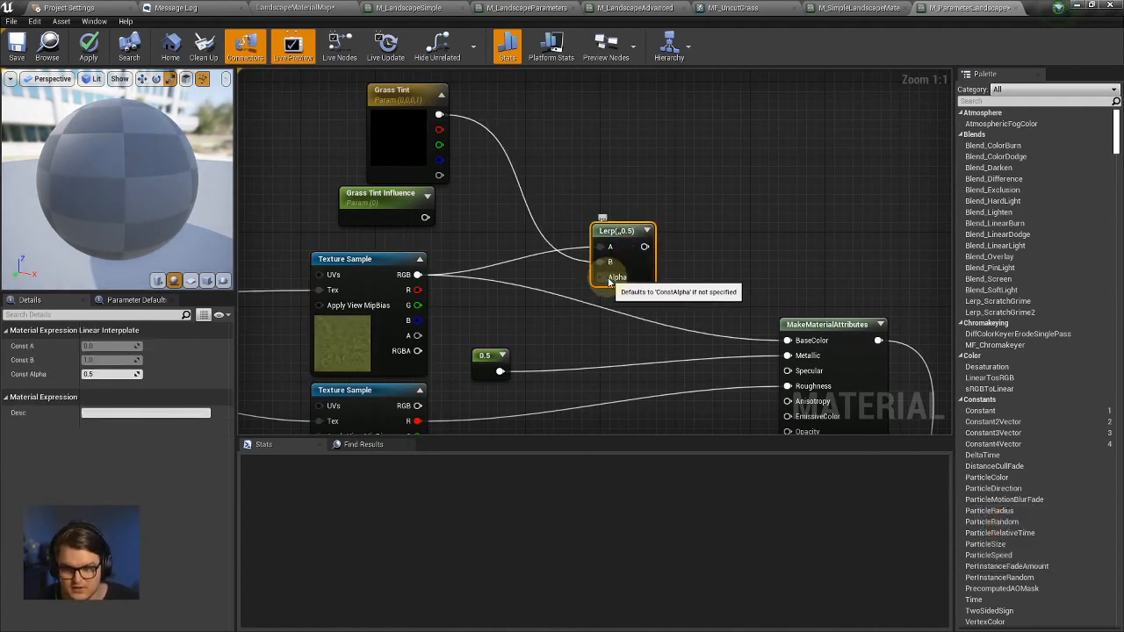
# Connect Grass Tint Influence to the Lerp's Alpha input and realign the parameter node beneath Grass Tint.
pyautogui.click(387, 299)
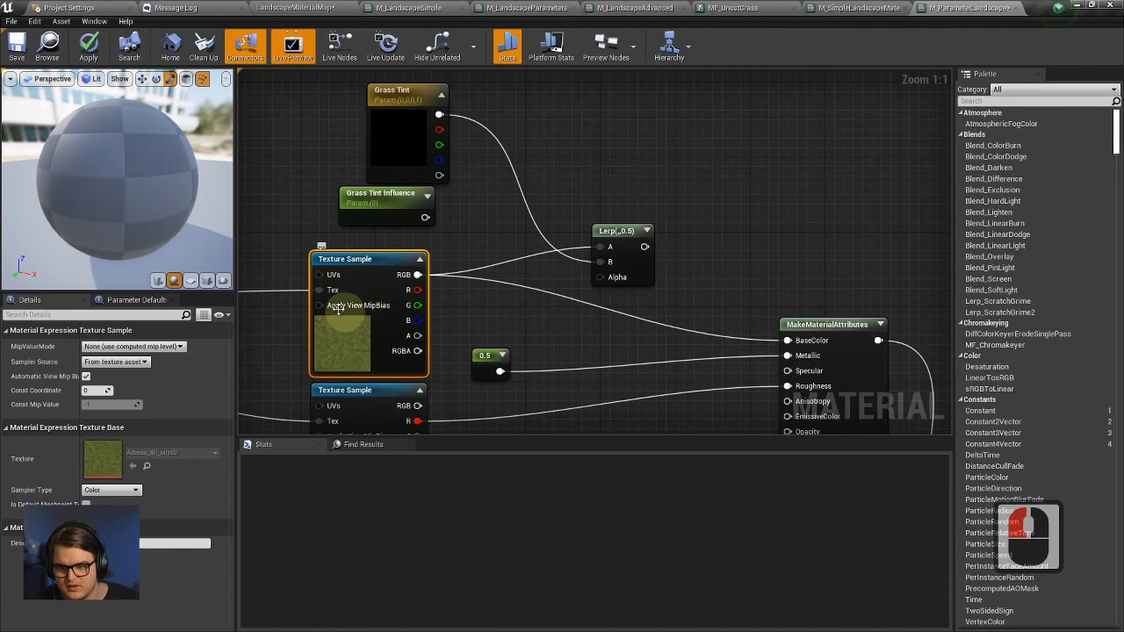
pyautogui.click(636, 246)
pyautogui.click(379, 302)
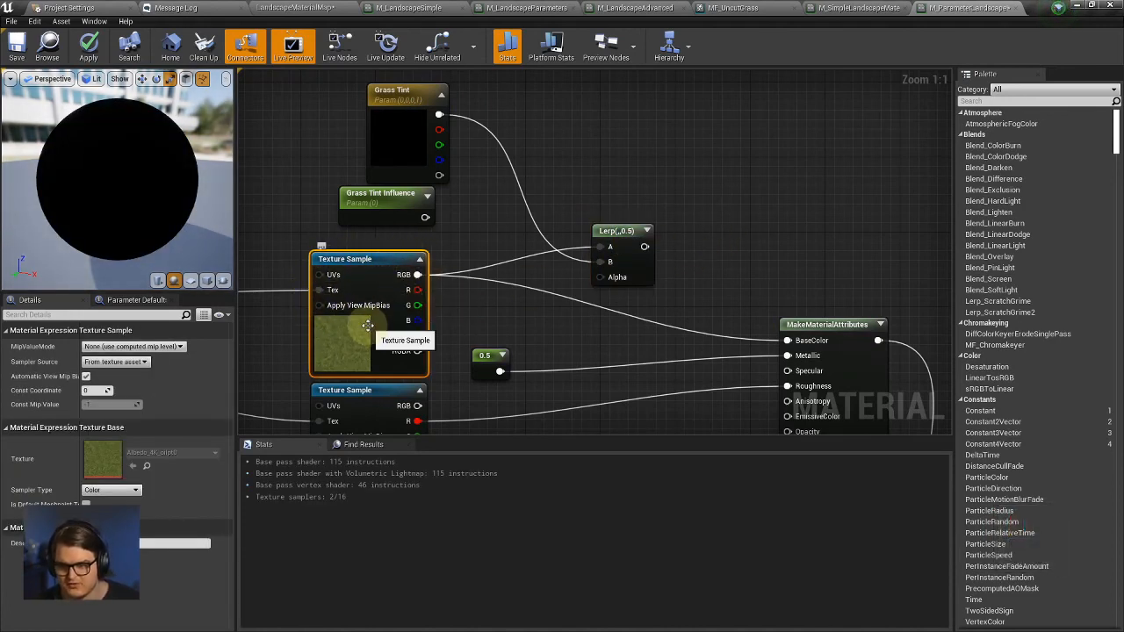
pyautogui.click(615, 253)
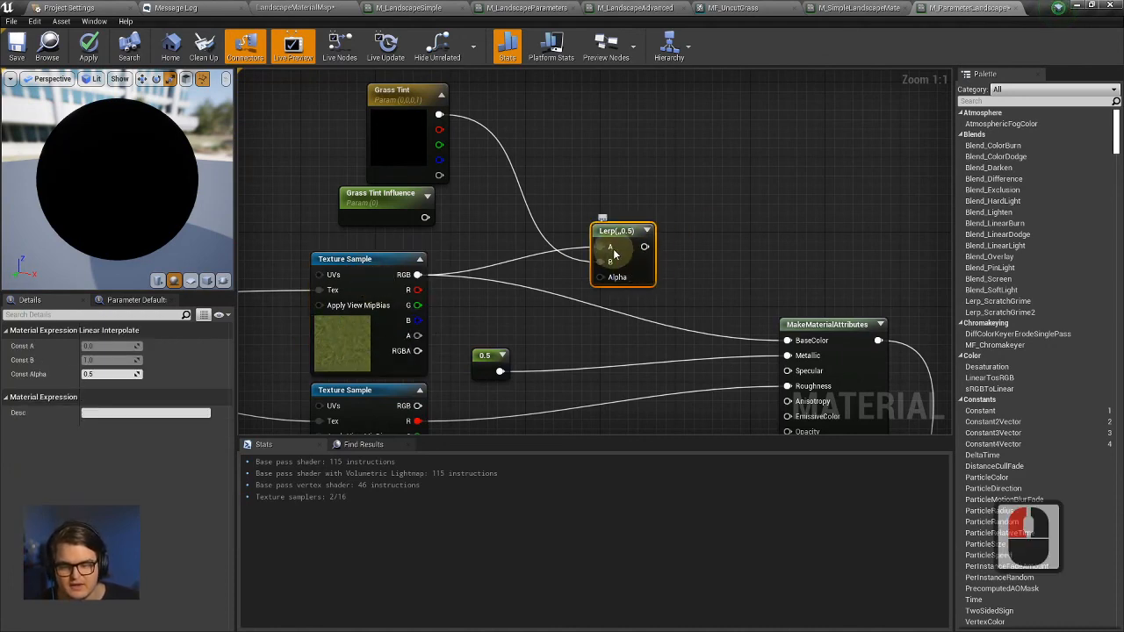
pyautogui.moveTo(600, 277); pyautogui.dragTo(592, 279)
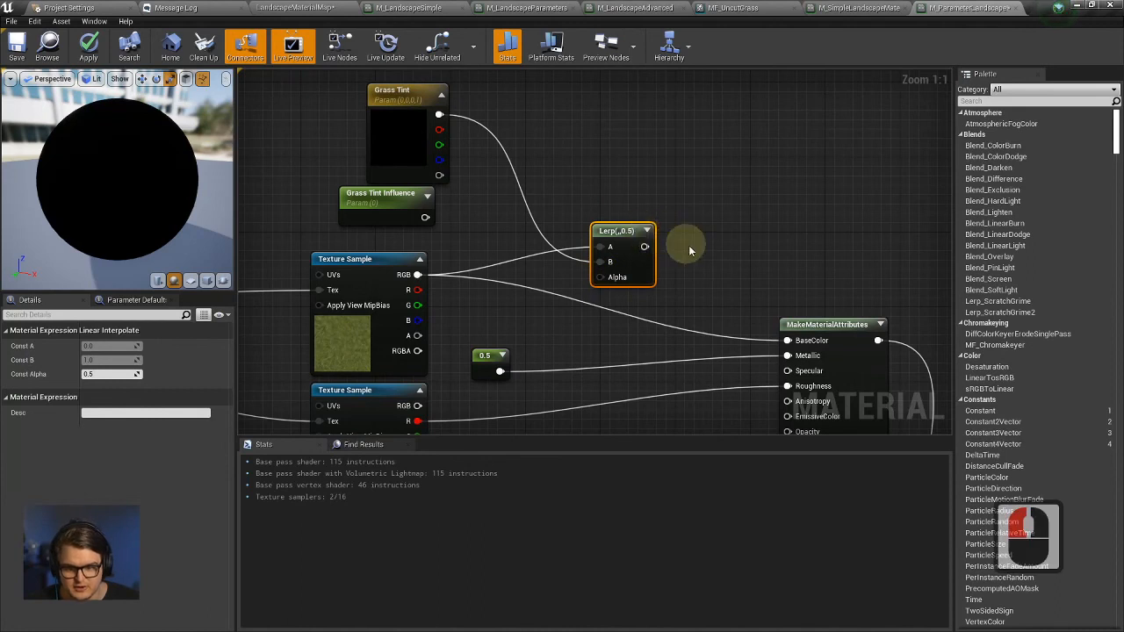
pyautogui.click(399, 126)
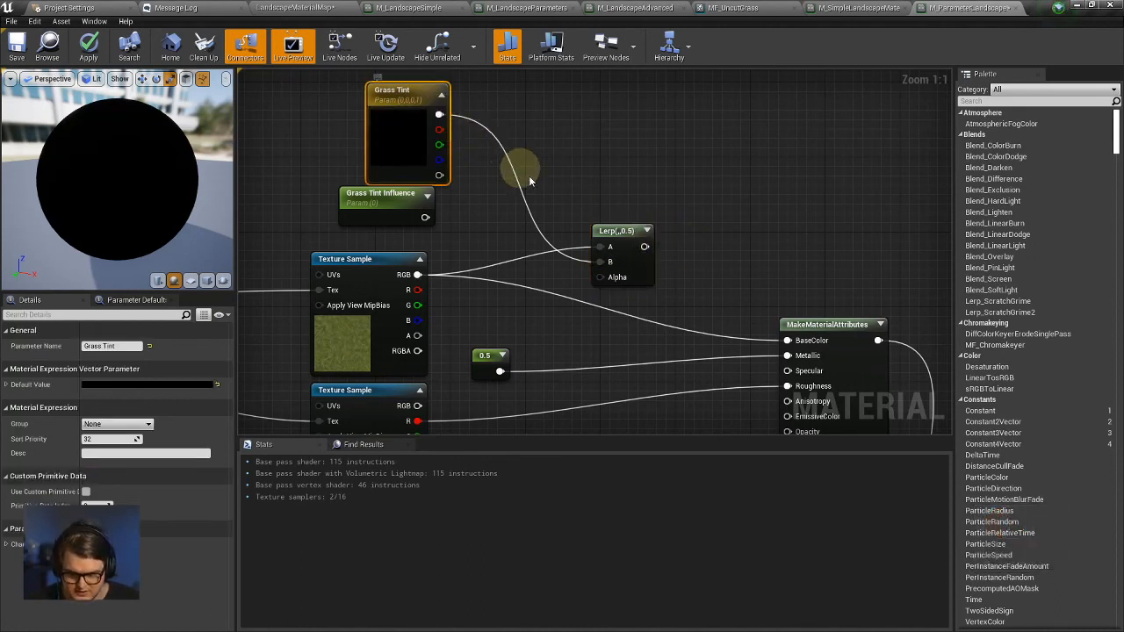
pyautogui.click(418, 213)
pyautogui.moveTo(422, 219); pyautogui.dragTo(606, 278)
pyautogui.moveTo(387, 216)
pyautogui.mouseDown()
pyautogui.moveTo(406, 214)
pyautogui.moveTo(395, 214)
pyautogui.mouseUp()
# Connect the Lerp's output to the BaseColor input of MakeMaterialAttributes in place of the direct texture link.
pyautogui.click(370, 308)
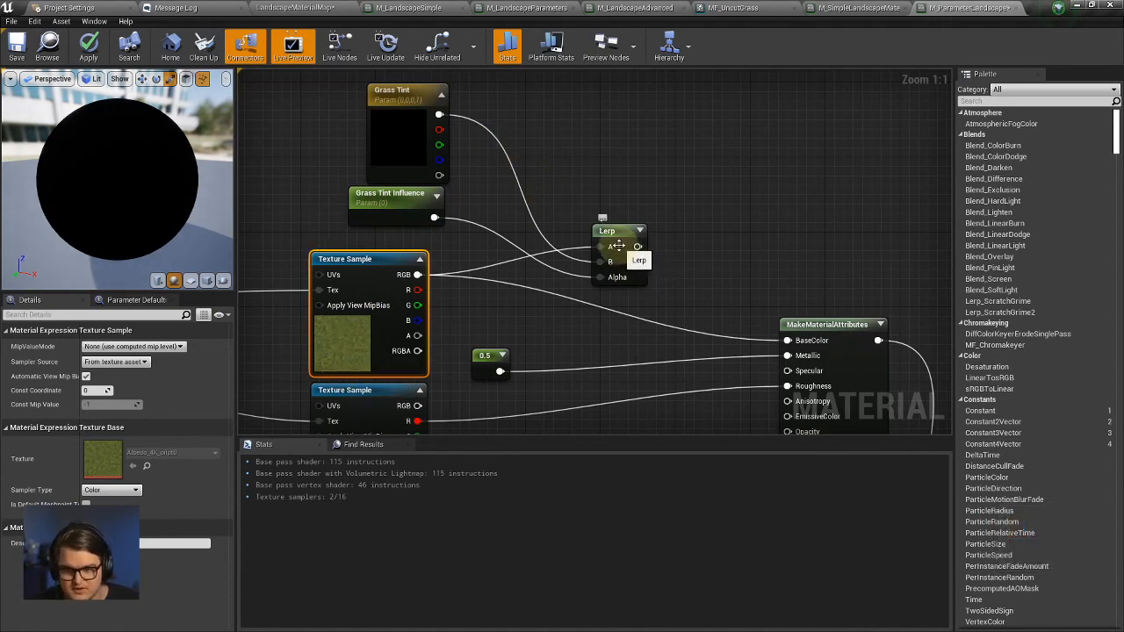
pyautogui.click(399, 121)
pyautogui.moveTo(476, 268); pyautogui.dragTo(599, 275)
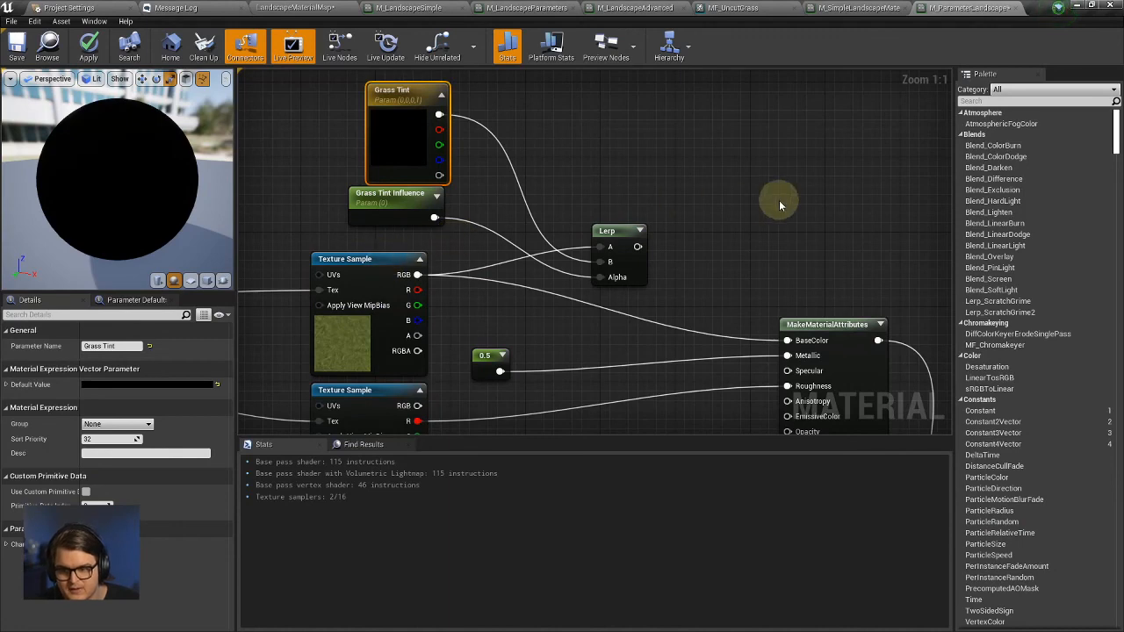
pyautogui.click(397, 213)
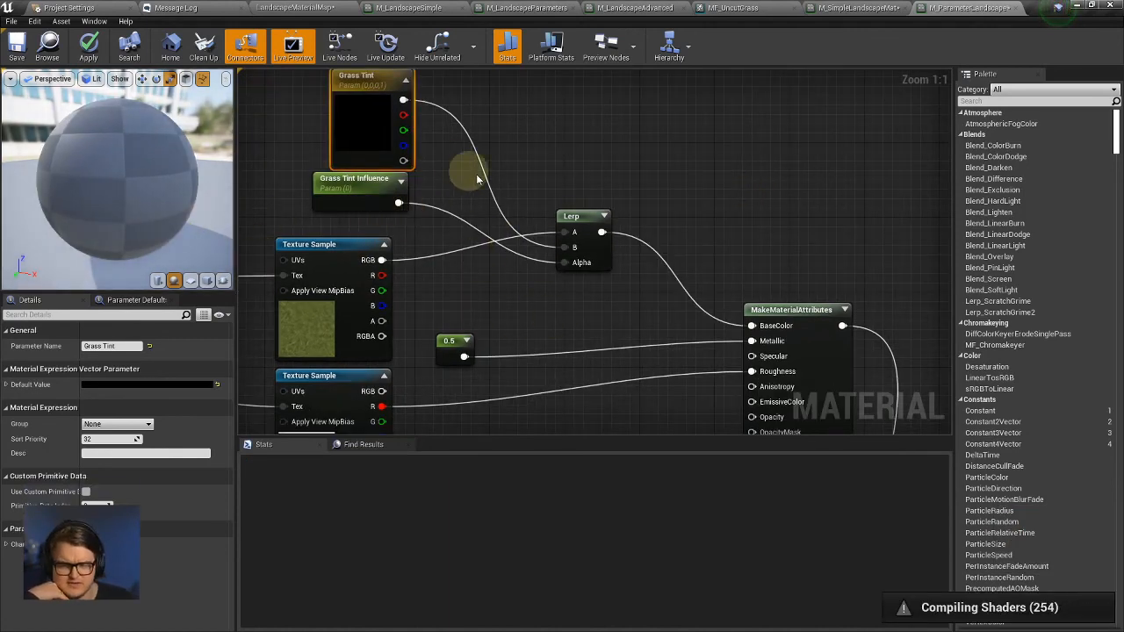
# Check the Grass Tint and Grass Tint Influence nodes and apply the changes to the parameter material.
pyautogui.moveTo(469, 172); pyautogui.dragTo(538, 226, button='right')
pyautogui.click(430, 184)
pyautogui.click(425, 241)
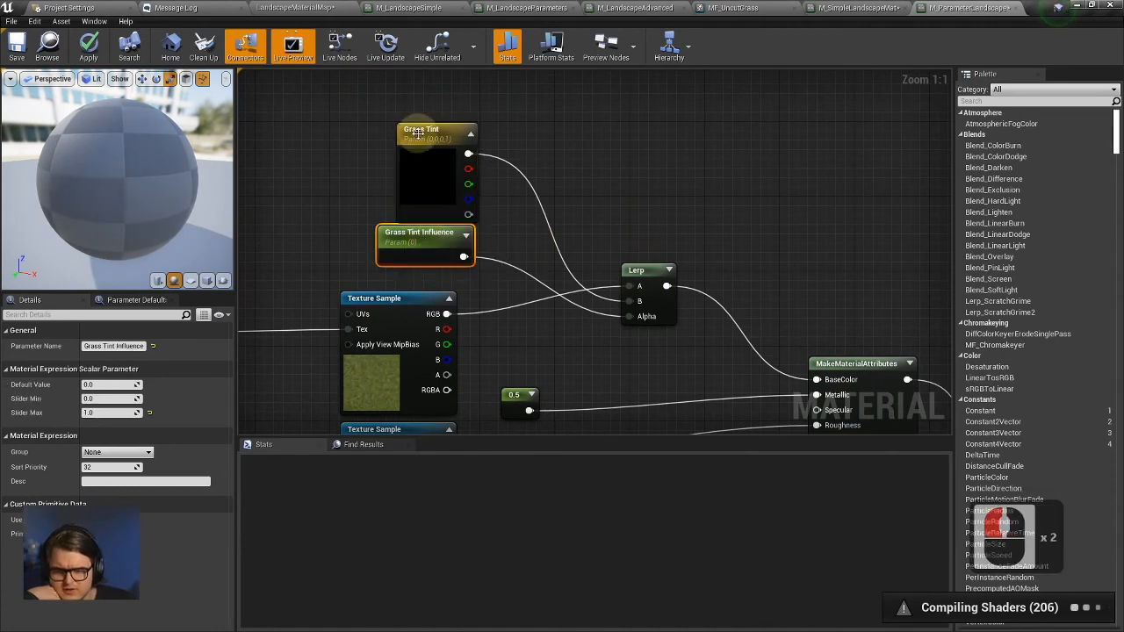
pyautogui.click(419, 135)
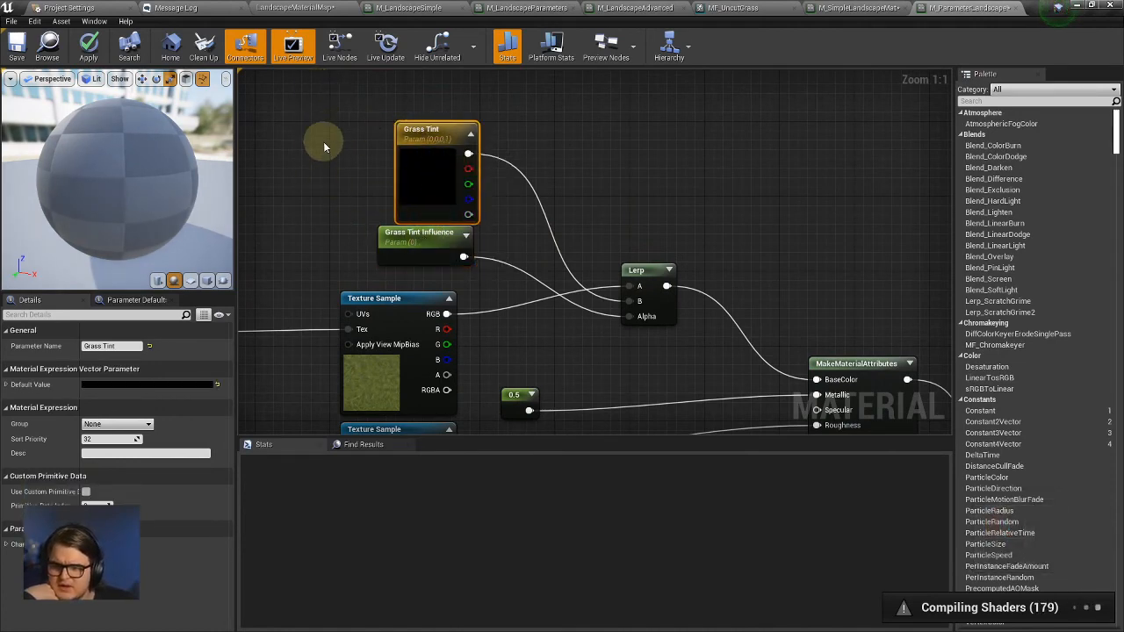
pyautogui.click(100, 52)
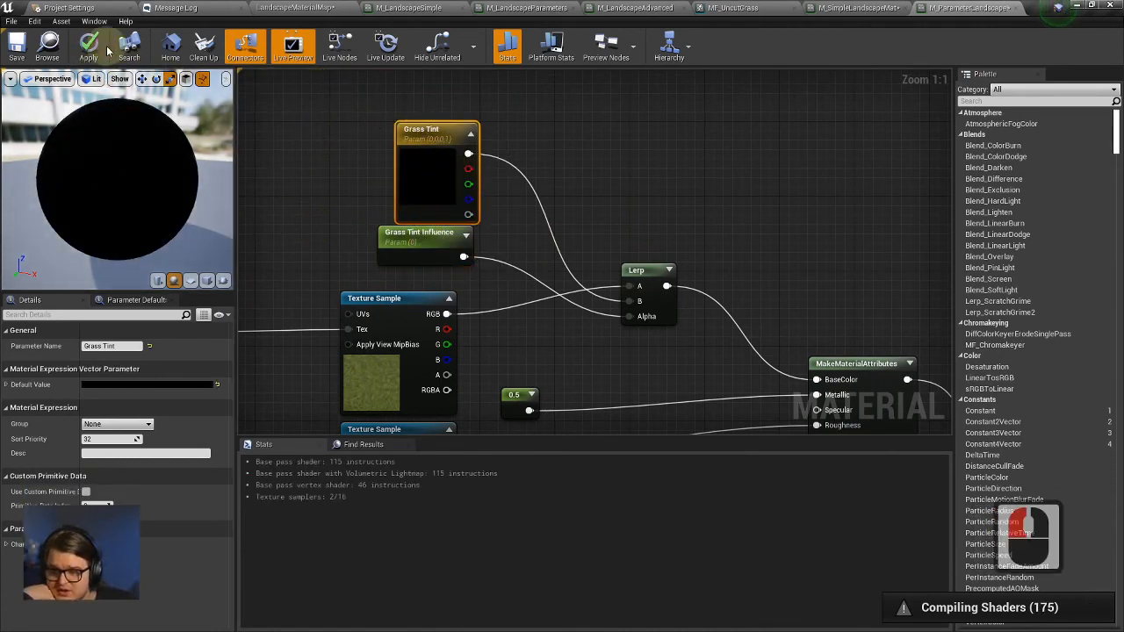
pyautogui.click(101, 50)
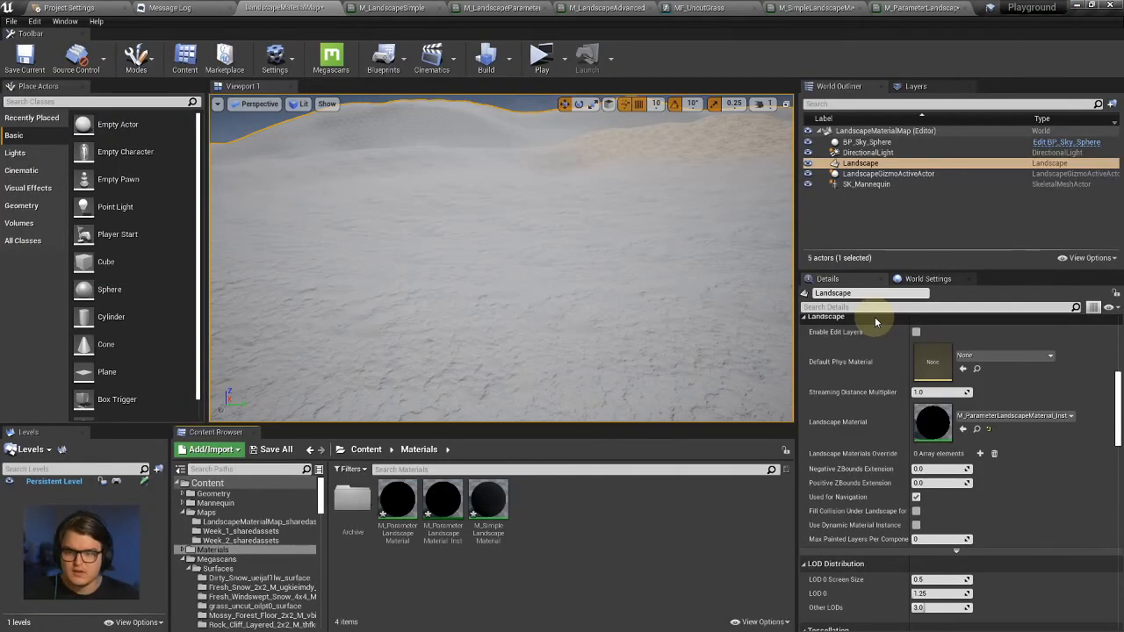
# Open M_ParameterLandscapeMaterial_Inst from the level's Materials folder and enable its Grass Tint Influence and Grass Tint overrides.
pyautogui.doubleClick(442, 501)
pyautogui.click(742, 248)
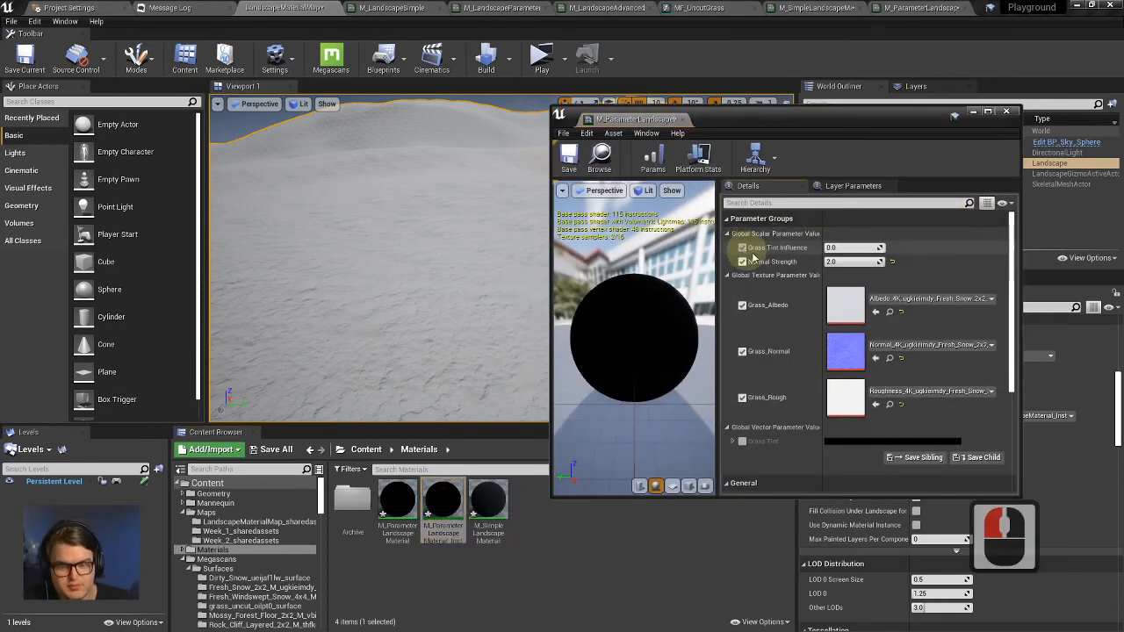
pyautogui.click(743, 441)
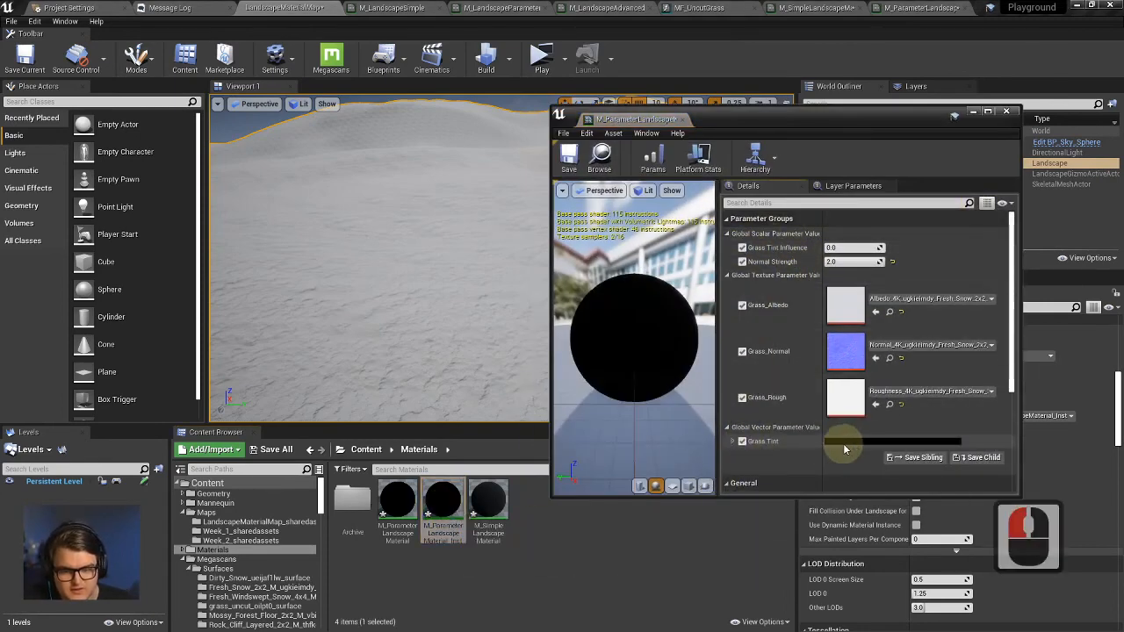
# Set the Grass Tint parameter to bright magenta and raise Grass Tint Influence to about 0.14.
pyautogui.click(875, 446)
pyautogui.click(733, 377)
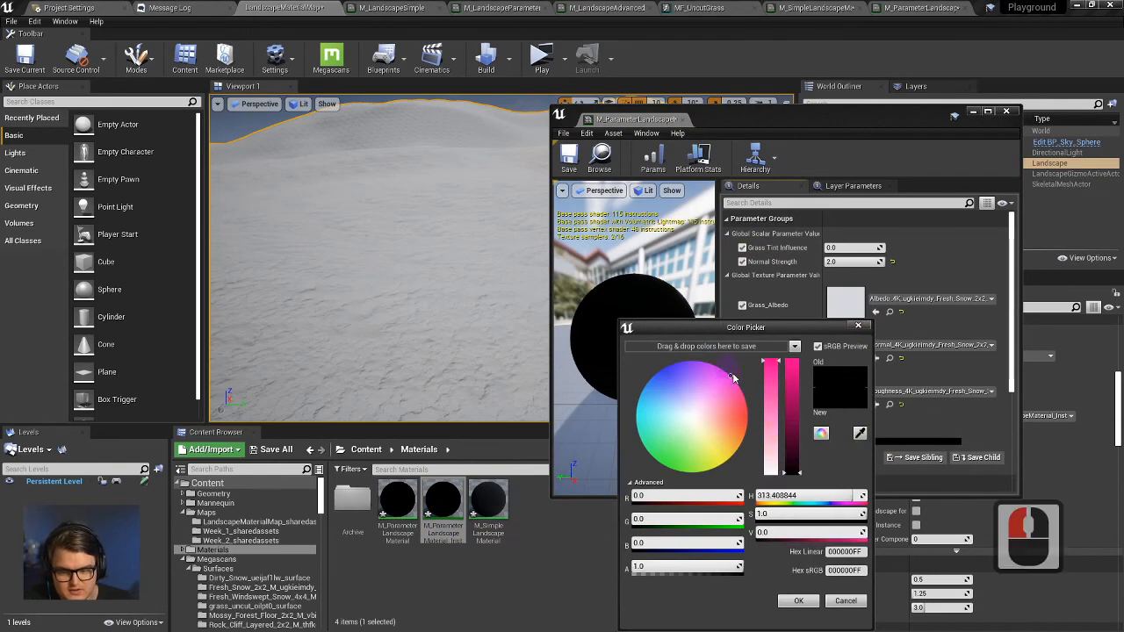
pyautogui.moveTo(793, 437); pyautogui.dragTo(796, 362)
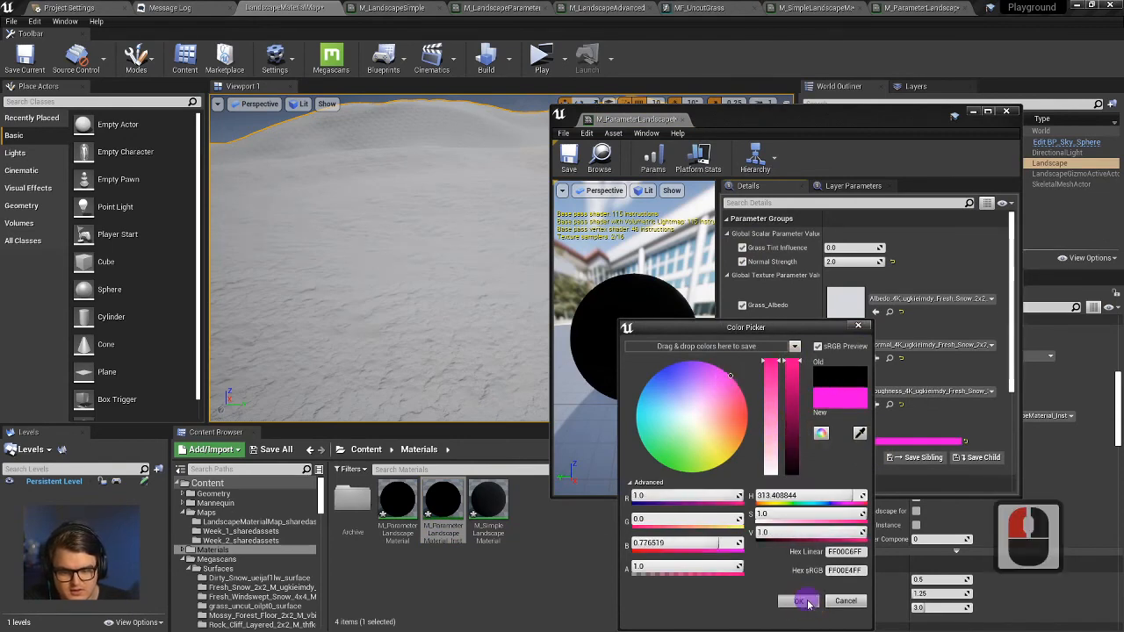
pyautogui.click(802, 602)
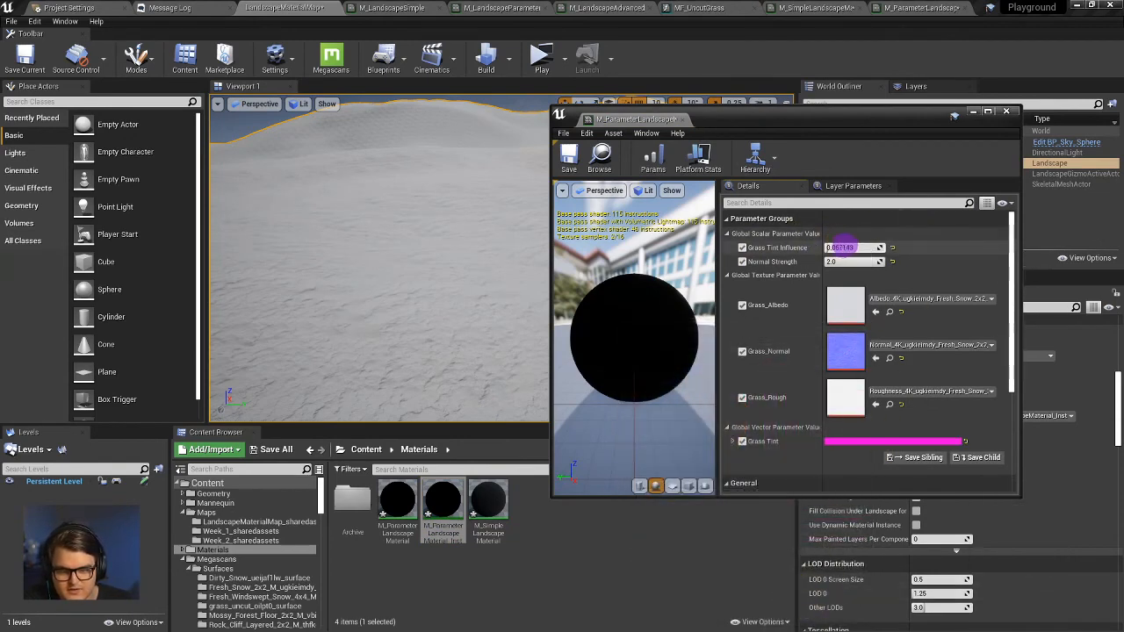
pyautogui.moveTo(839, 247); pyautogui.dragTo(852, 248)
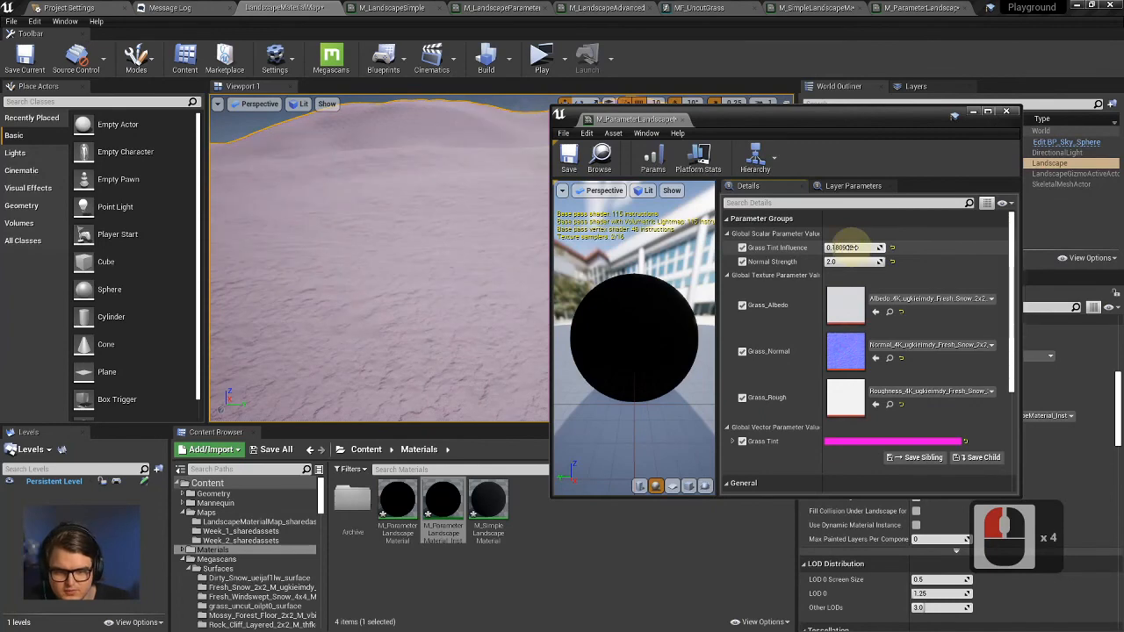
# Change Grass Tint to a pale yellow (about R 1.0, G 0.97, B 0.47) and reset Grass Tint Influence to its default.
pyautogui.click(891, 441)
pyautogui.moveTo(718, 393); pyautogui.dragTo(726, 445)
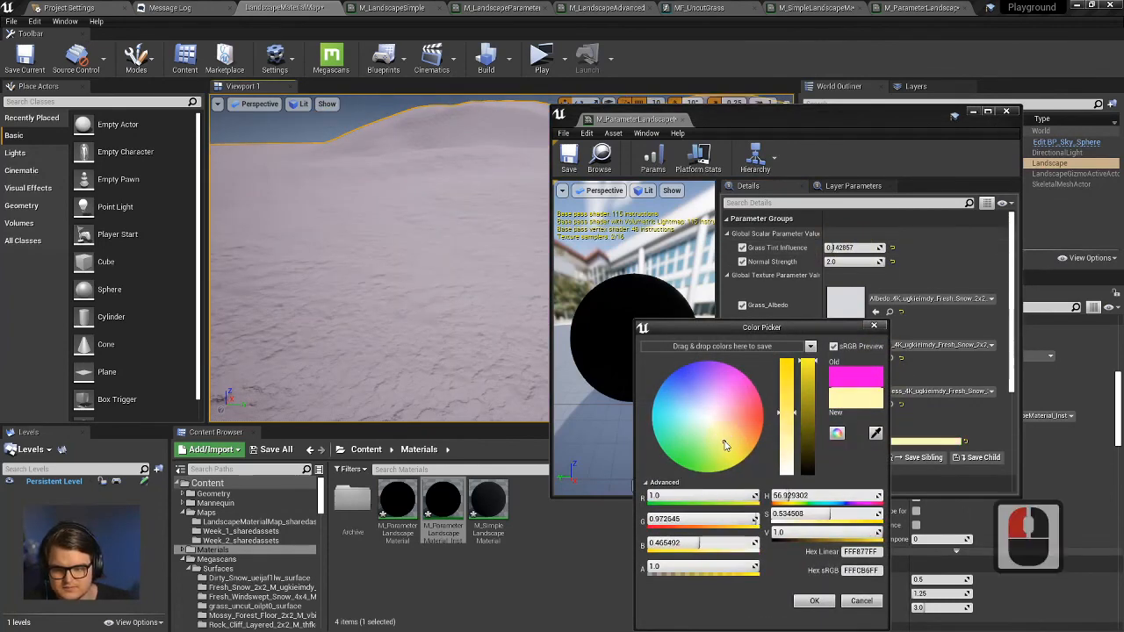
pyautogui.click(816, 602)
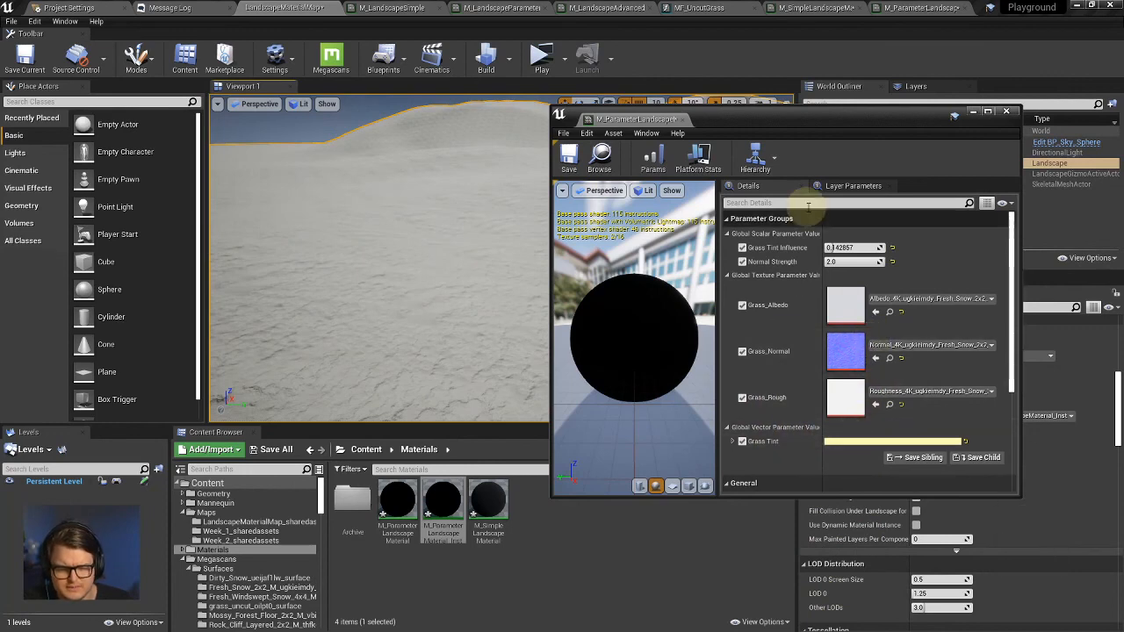
pyautogui.click(892, 248)
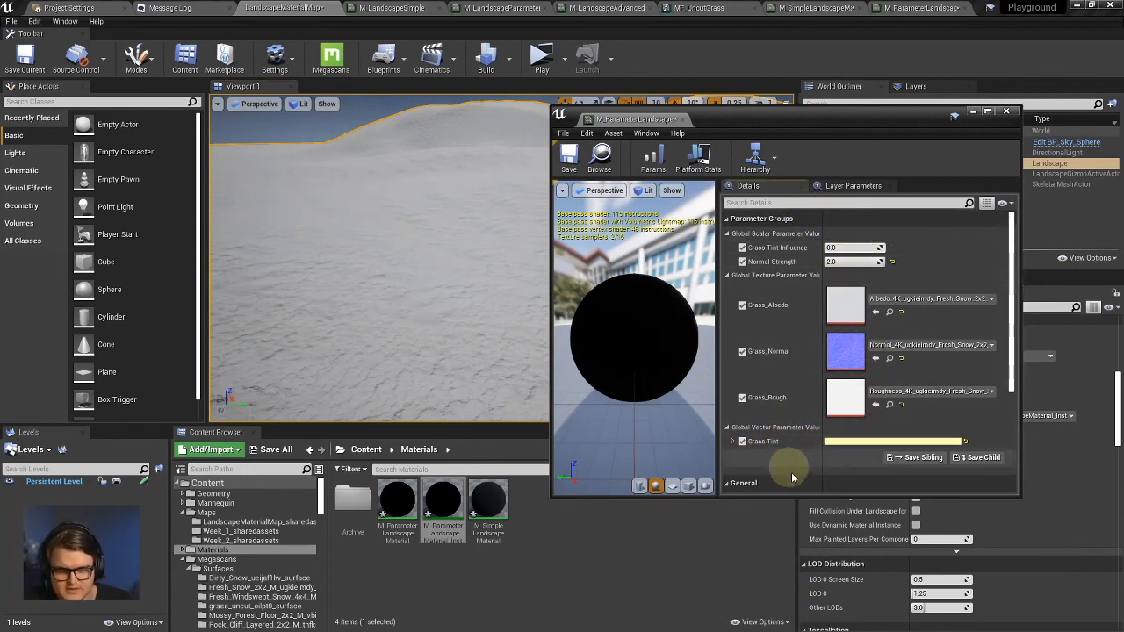
# Minimize the material instance editor and inspect the lowest layer's texture samples and the texture sampler statistic in the parent parameter landscape material.
pyautogui.click(591, 562)
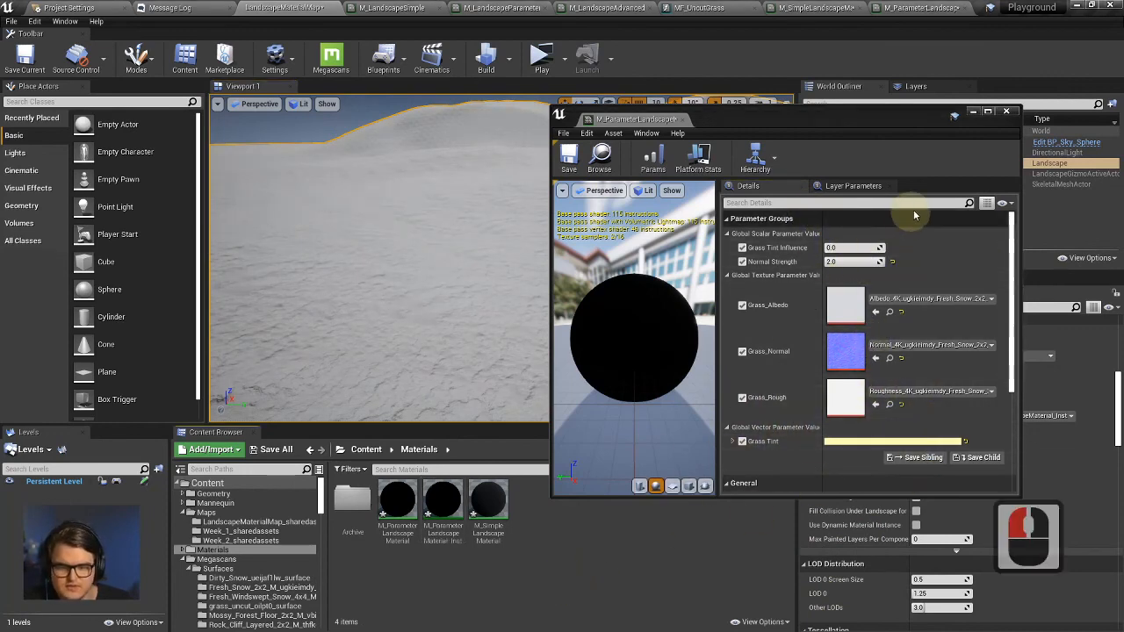
pyautogui.click(973, 111)
pyautogui.click(918, 9)
pyautogui.scroll(-4, 791, 264)
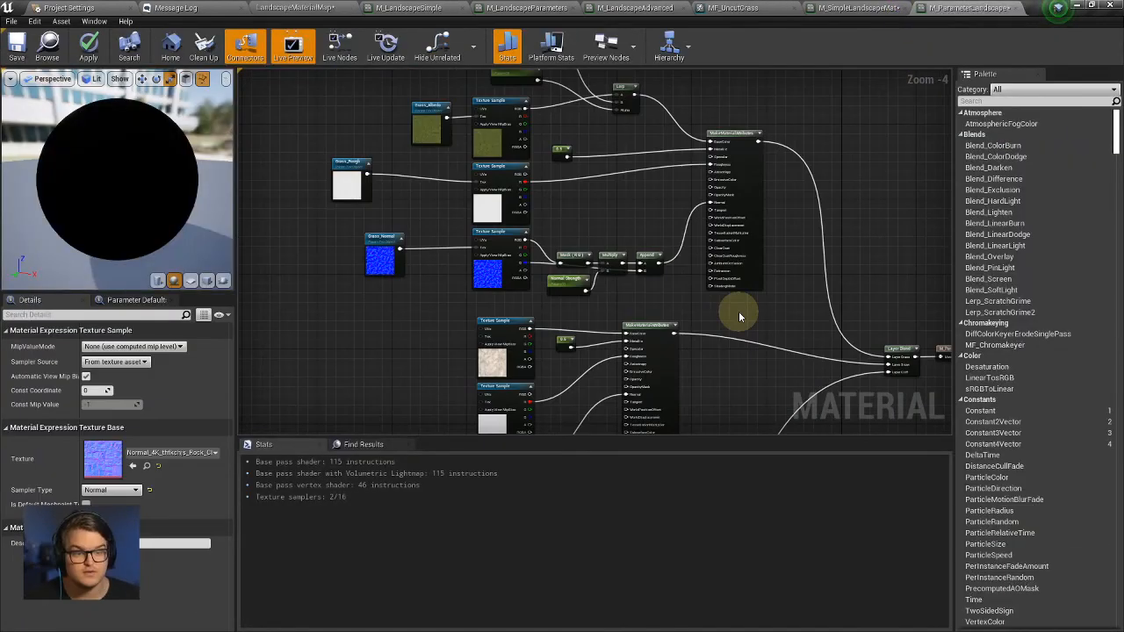
pyautogui.scroll(-2, 665, 218)
pyautogui.scroll(1, 658, 231)
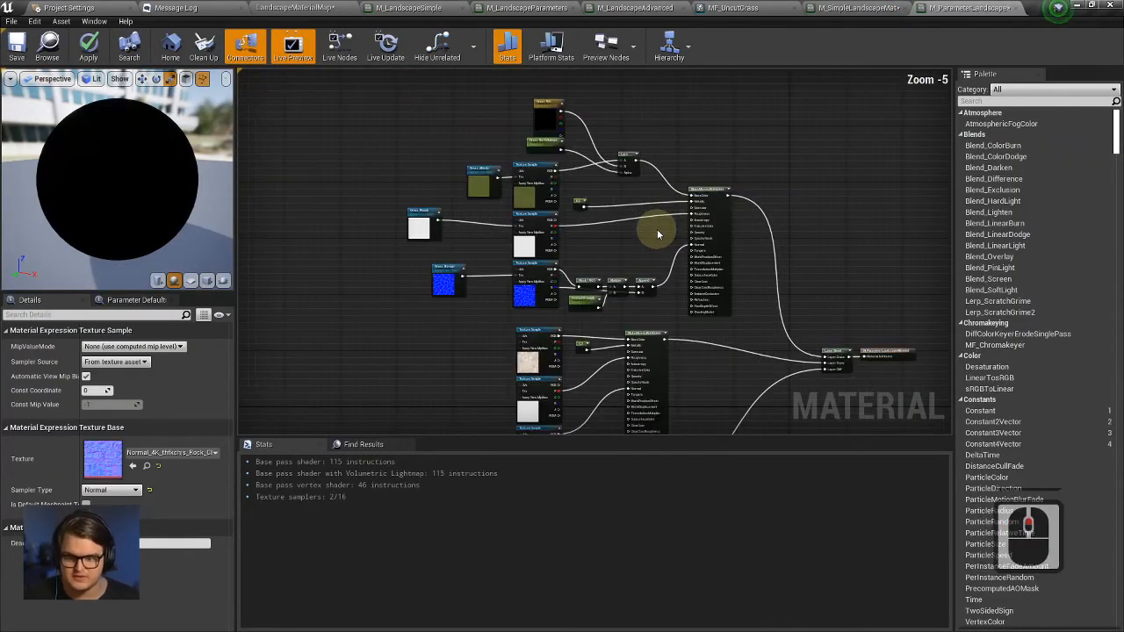
pyautogui.moveTo(717, 343); pyautogui.dragTo(726, 233, button='right')
pyautogui.click(574, 350)
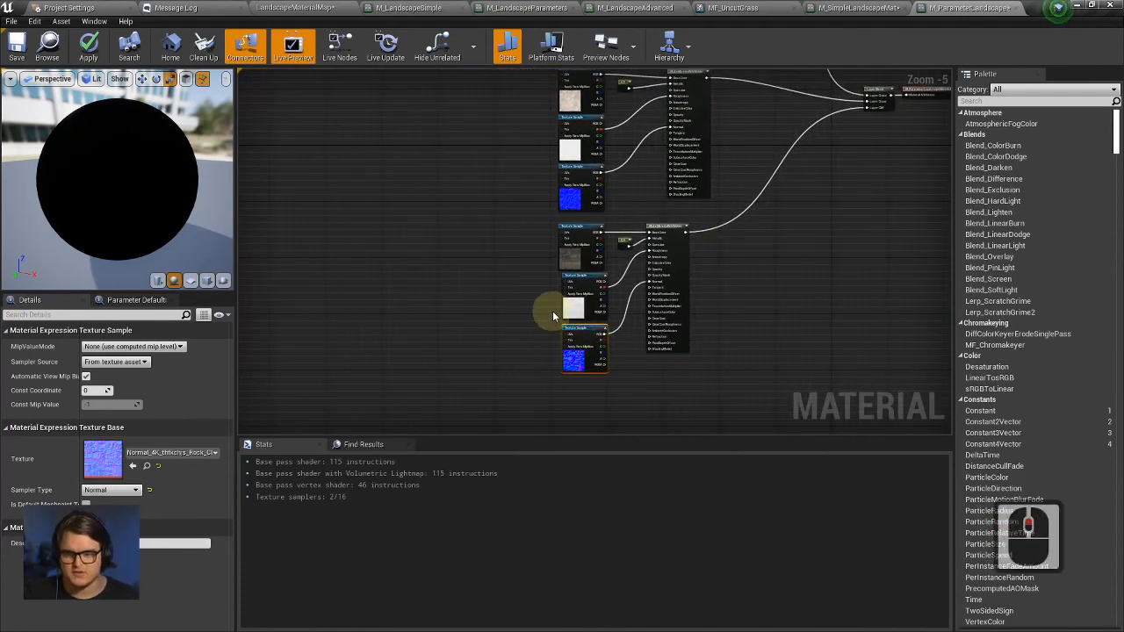
pyautogui.scroll(5, 553, 311)
pyautogui.click(612, 303)
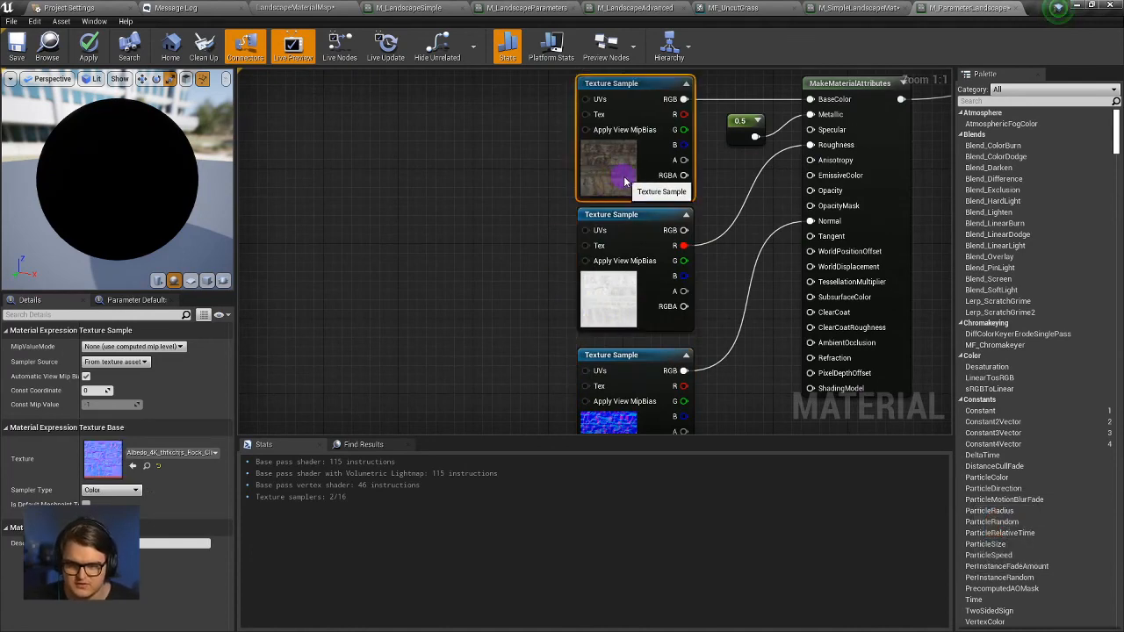
pyautogui.moveTo(657, 372); pyautogui.dragTo(647, 312, button='right')
pyautogui.click(533, 307)
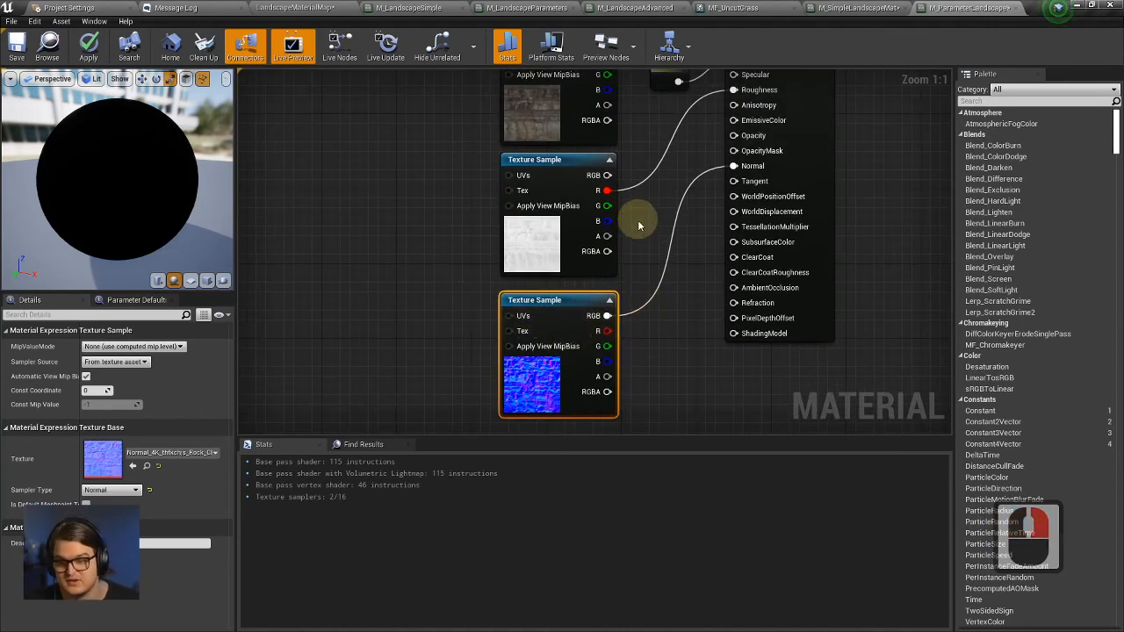
pyautogui.moveTo(640, 221); pyautogui.dragTo(629, 308, button='right')
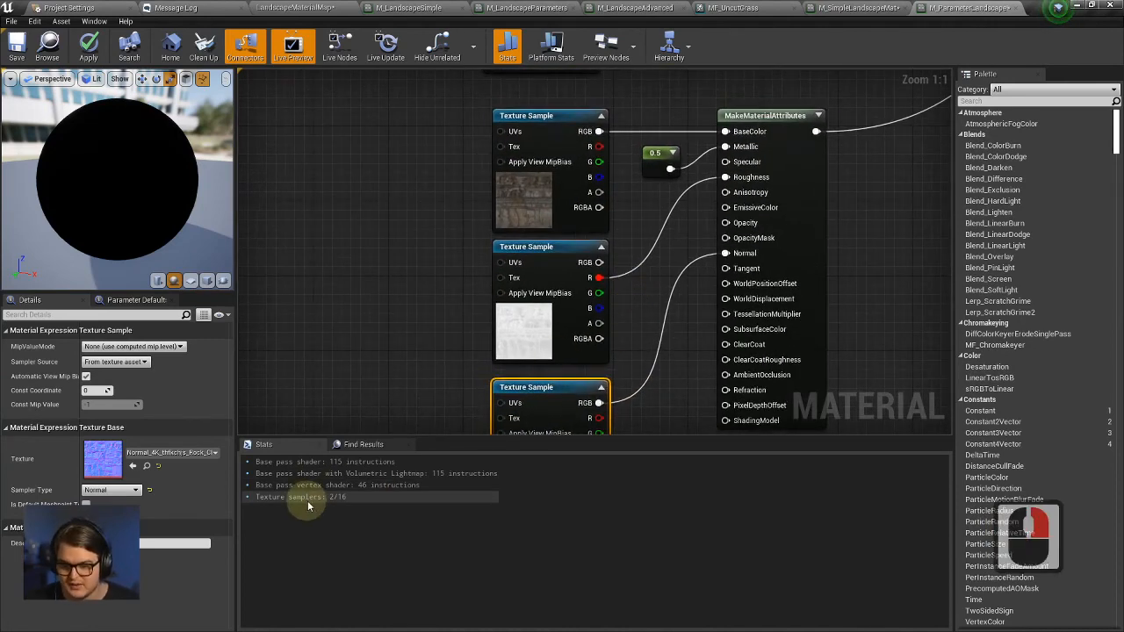
pyautogui.click(344, 498)
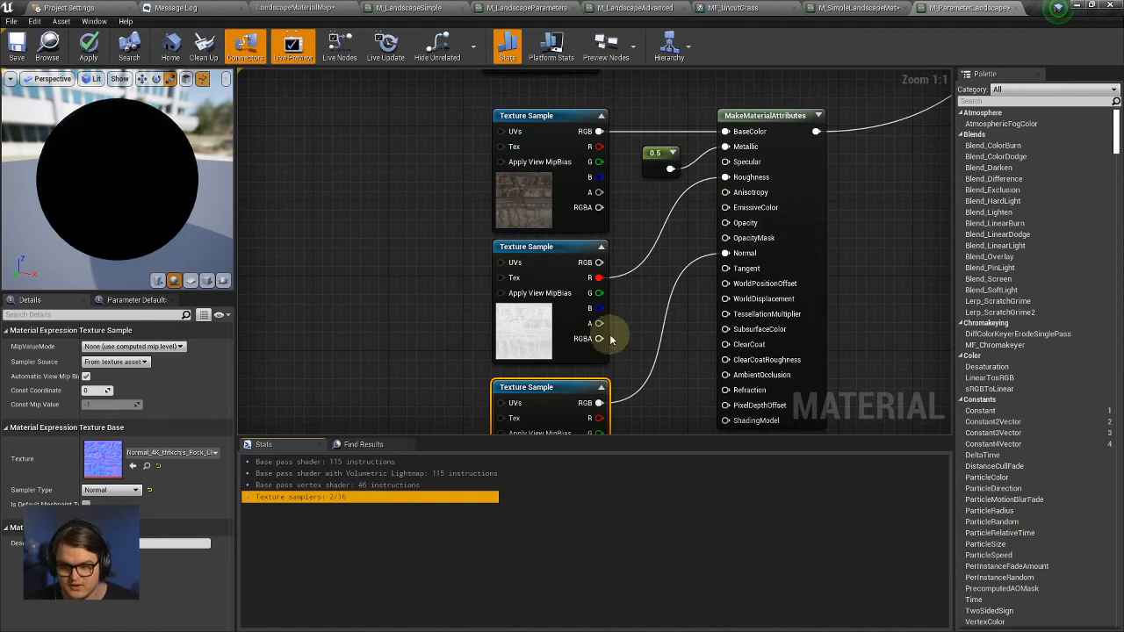
pyautogui.moveTo(626, 360); pyautogui.dragTo(618, 320, button='right')
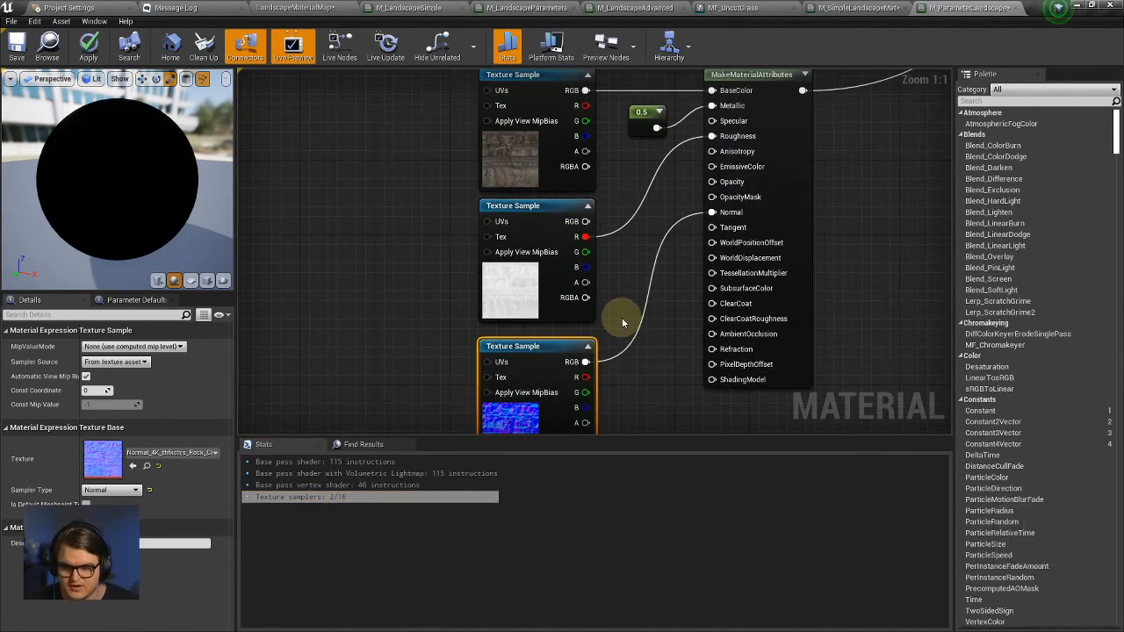
pyautogui.moveTo(614, 317); pyautogui.dragTo(554, 256, button='right')
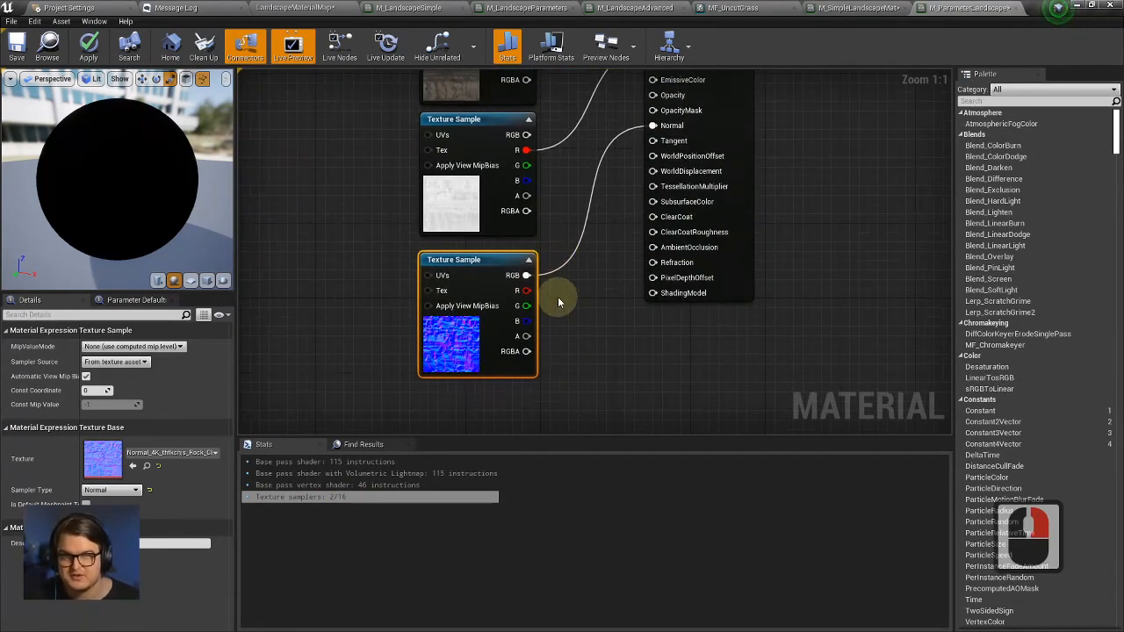
# Select the six texture samples of the two lower layers and check their Sampler Source options, keeping From texture asset.
pyautogui.scroll(-4, 561, 315)
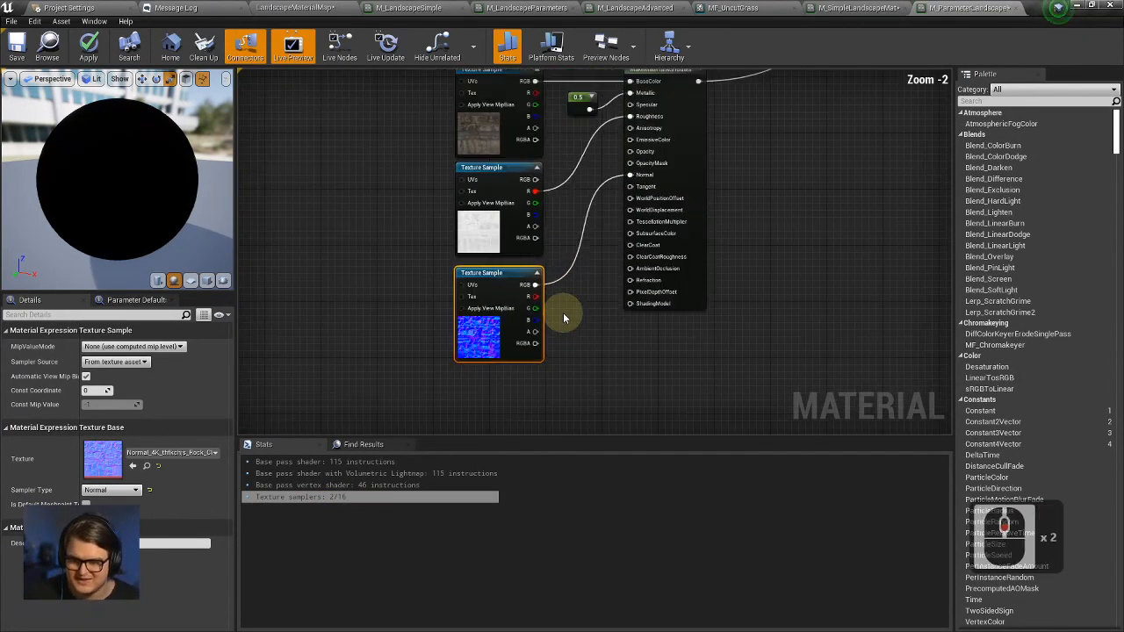
pyautogui.scroll(-1, 602, 343)
pyautogui.moveTo(609, 382); pyautogui.dragTo(567, 422, button='right')
pyautogui.moveTo(563, 413); pyautogui.dragTo(527, 100)
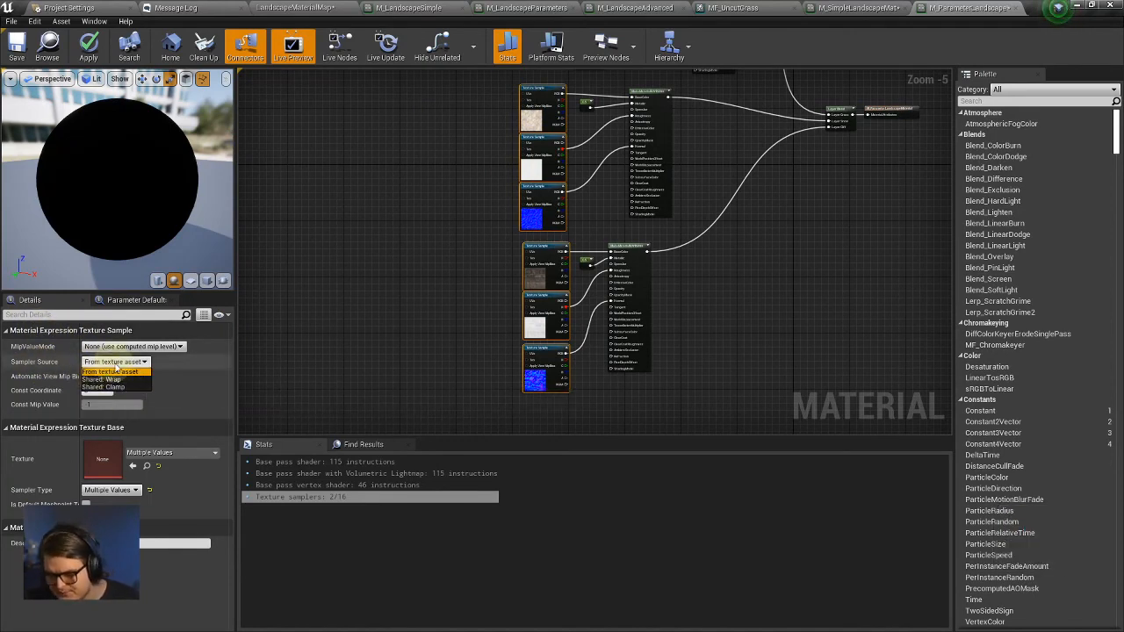
pyautogui.click(111, 371)
pyautogui.click(316, 352)
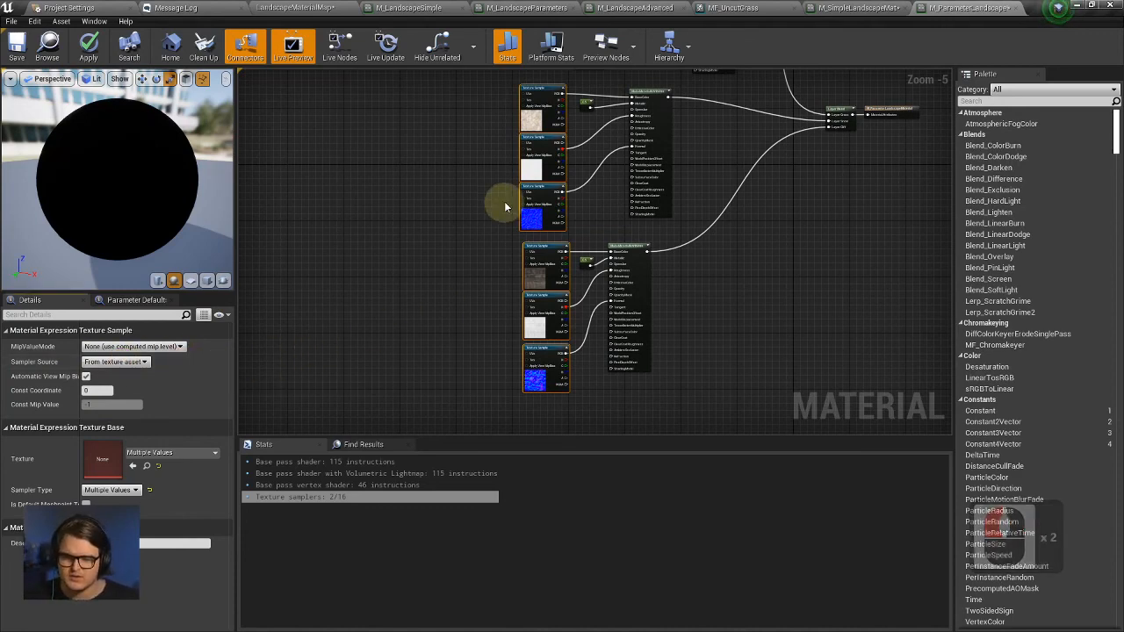
# Examine the middle layer's three texture samples and their connections to the MakeMaterialAttributes node.
pyautogui.moveTo(501, 201); pyautogui.dragTo(471, 368, button='right')
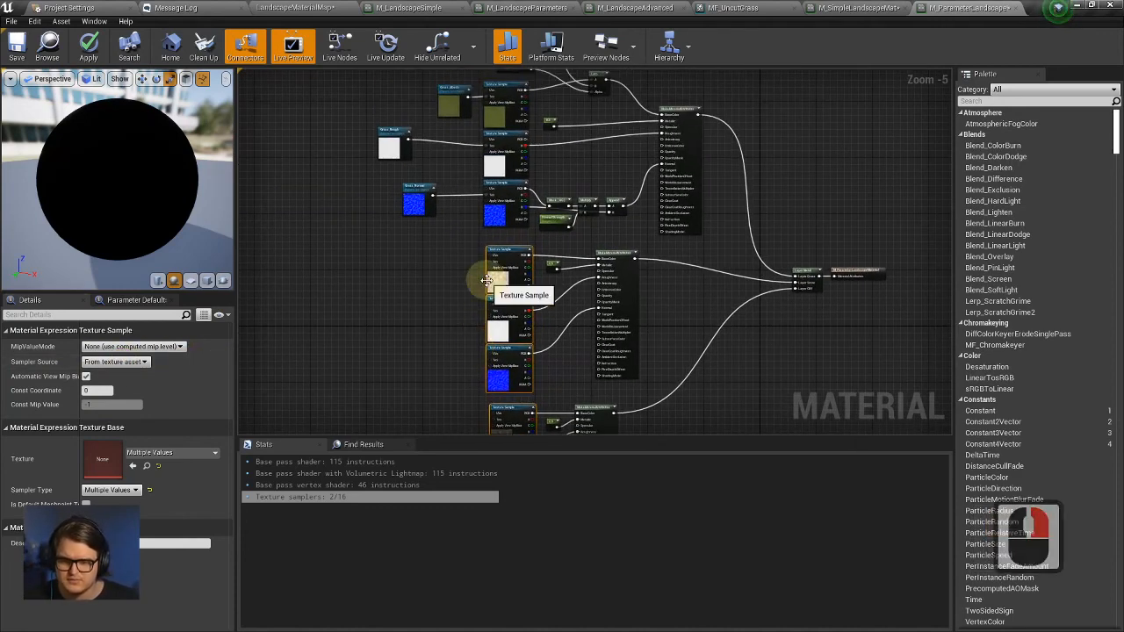
pyautogui.scroll(-2, 489, 288)
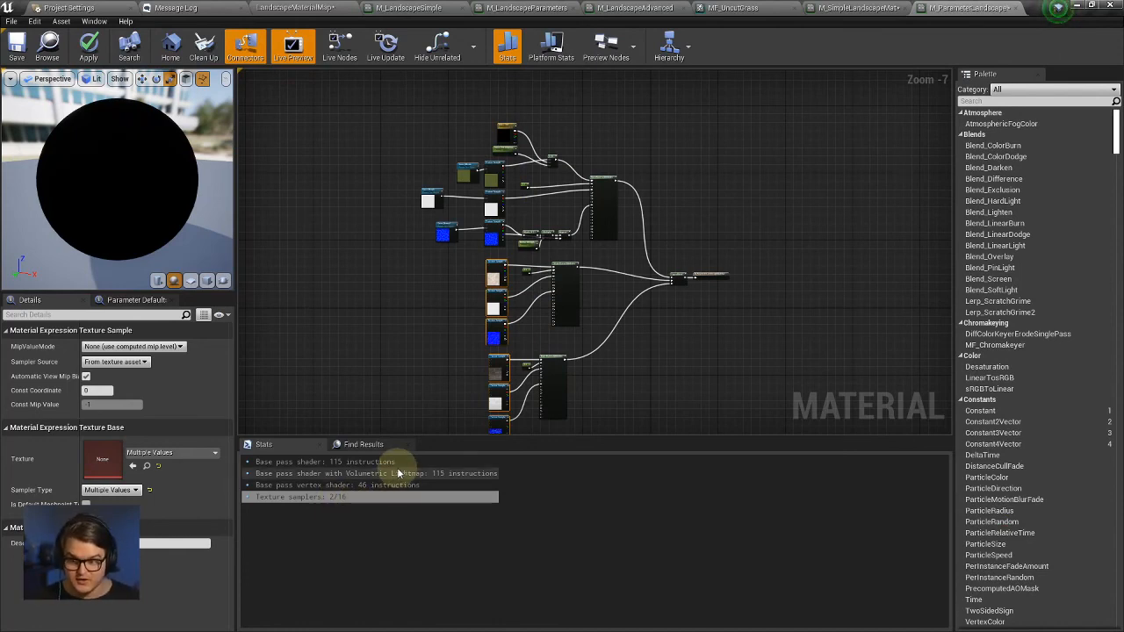
pyautogui.scroll(7, 535, 334)
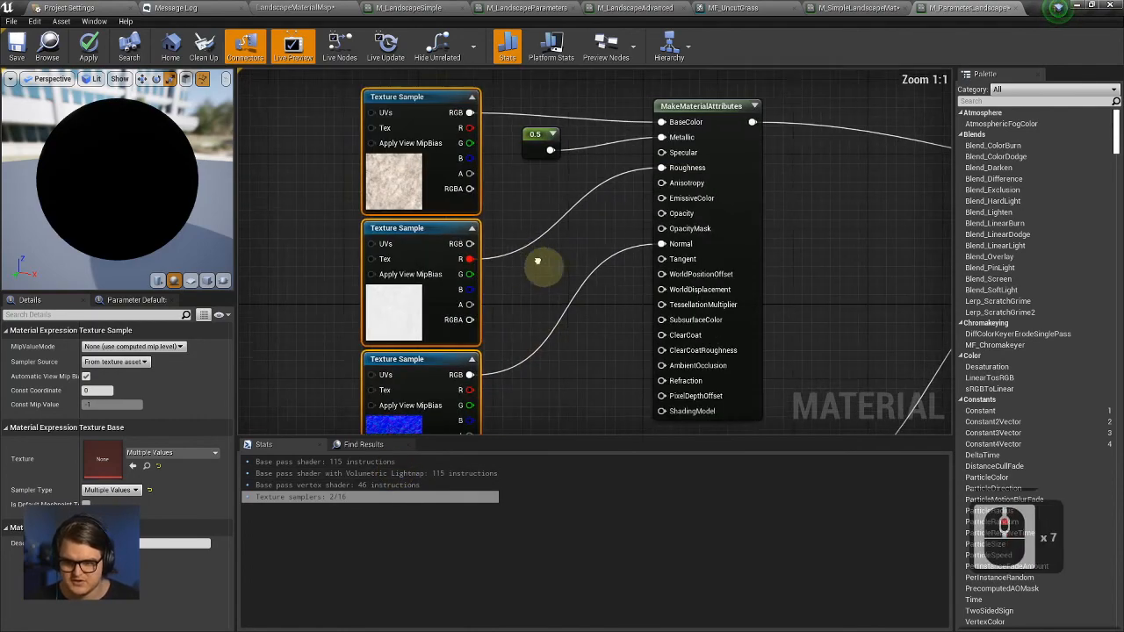
pyautogui.scroll(-4, 593, 334)
pyautogui.scroll(-1, 593, 333)
pyautogui.moveTo(614, 228); pyautogui.dragTo(632, 271, button='right')
pyautogui.moveTo(638, 200); pyautogui.dragTo(658, 143, button='right')
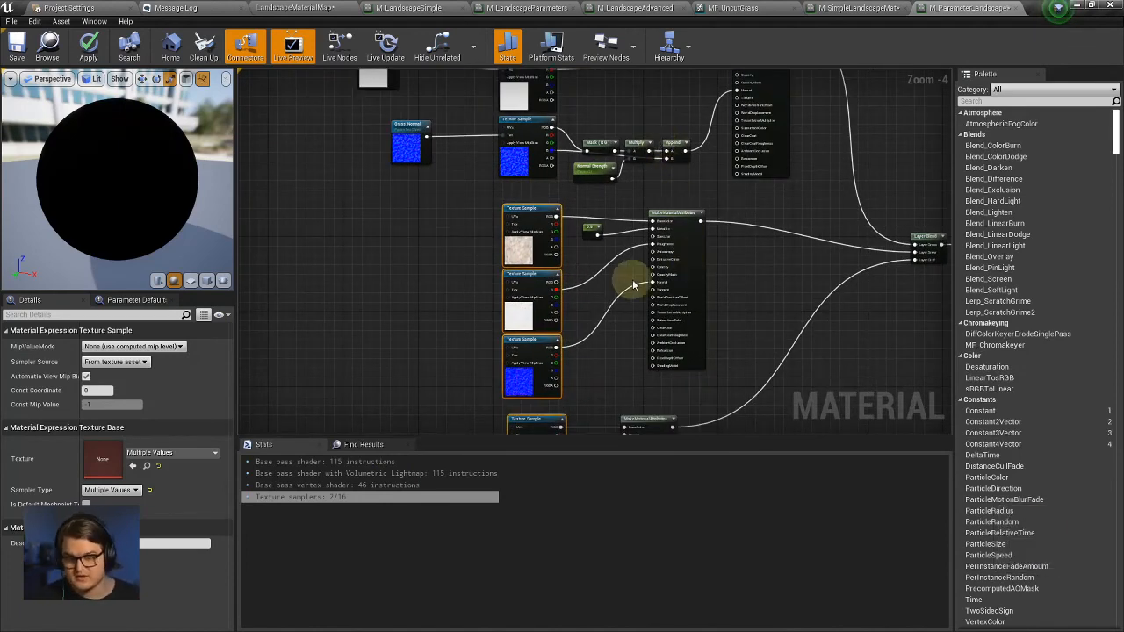
pyautogui.scroll(4, 603, 225)
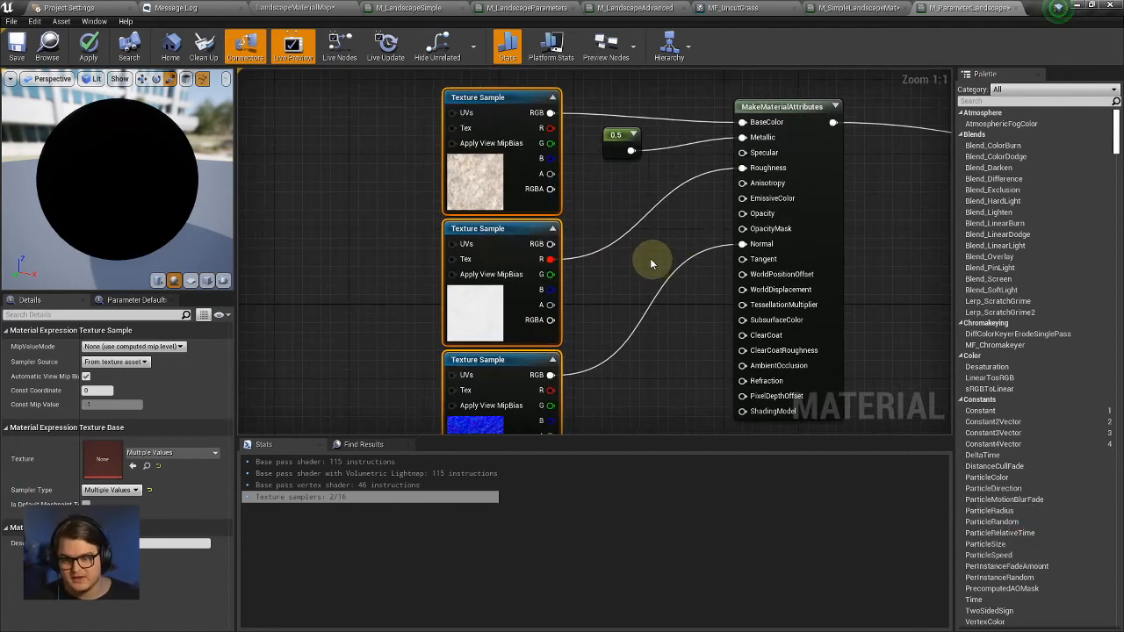
pyautogui.moveTo(650, 258); pyautogui.dragTo(609, 272, button='right')
pyautogui.click(502, 250)
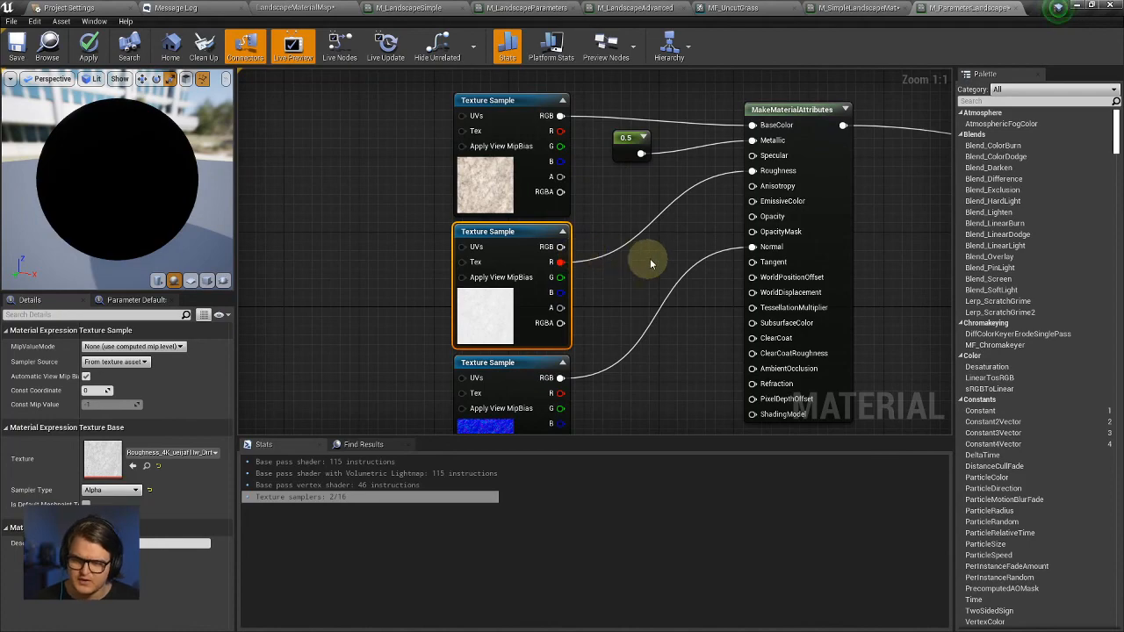
# Review how the three material layers are built and feed the Layer Blend node, including the rock albedo sample.
pyautogui.moveTo(650, 261); pyautogui.dragTo(499, 281, button='right')
pyautogui.scroll(-3, 769, 251)
pyautogui.moveTo(824, 274); pyautogui.dragTo(820, 248, button='right')
pyautogui.scroll(-3, 736, 325)
pyautogui.scroll(3, 735, 315)
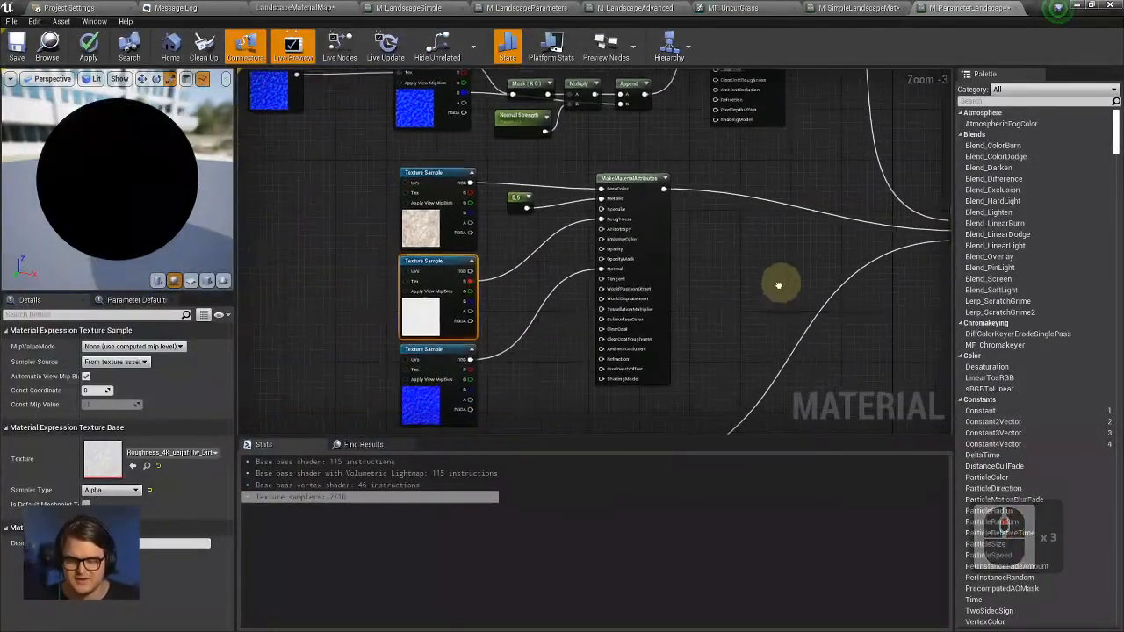
pyautogui.scroll(-2, 757, 322)
pyautogui.moveTo(757, 323); pyautogui.dragTo(730, 218, button='right')
pyautogui.click(553, 325)
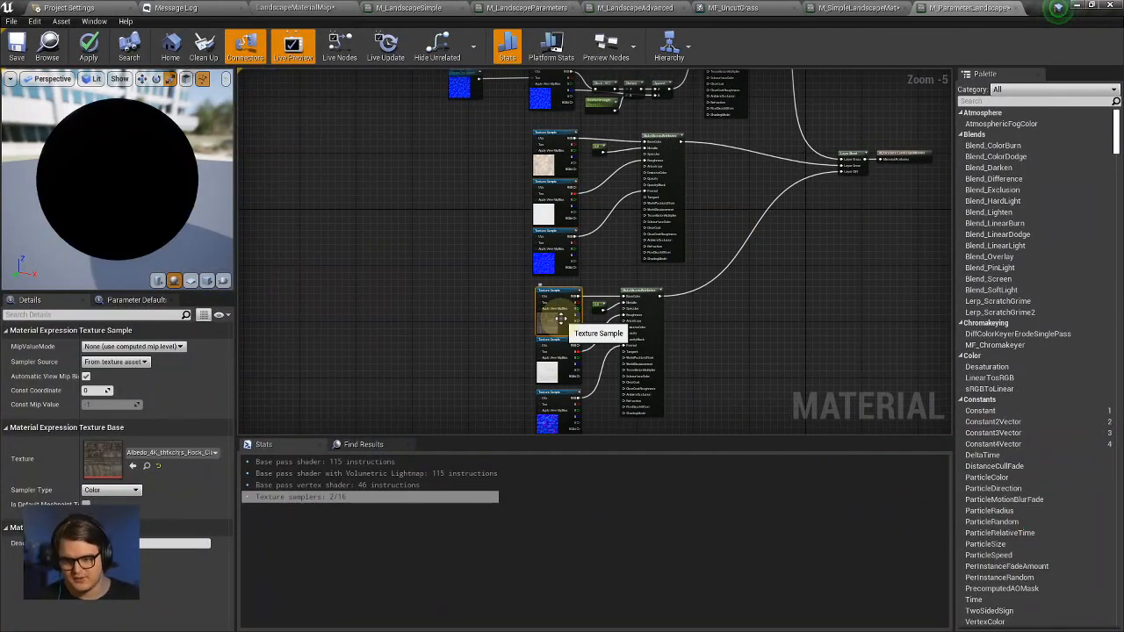
pyautogui.moveTo(797, 269); pyautogui.dragTo(747, 368, button='right')
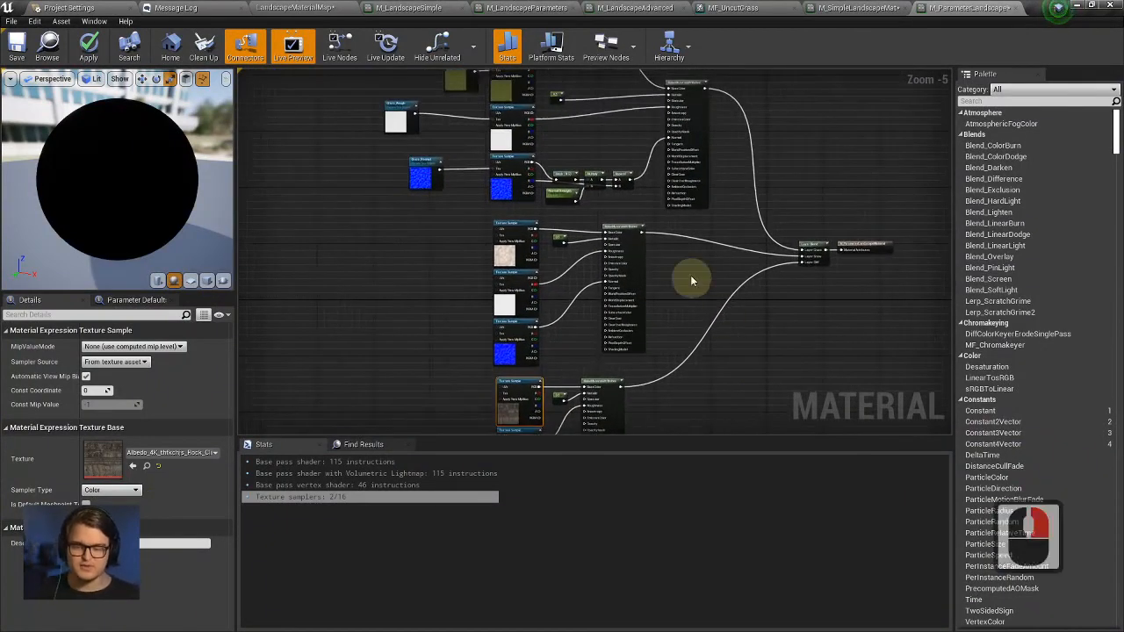
pyautogui.moveTo(703, 226); pyautogui.dragTo(668, 269, button='right')
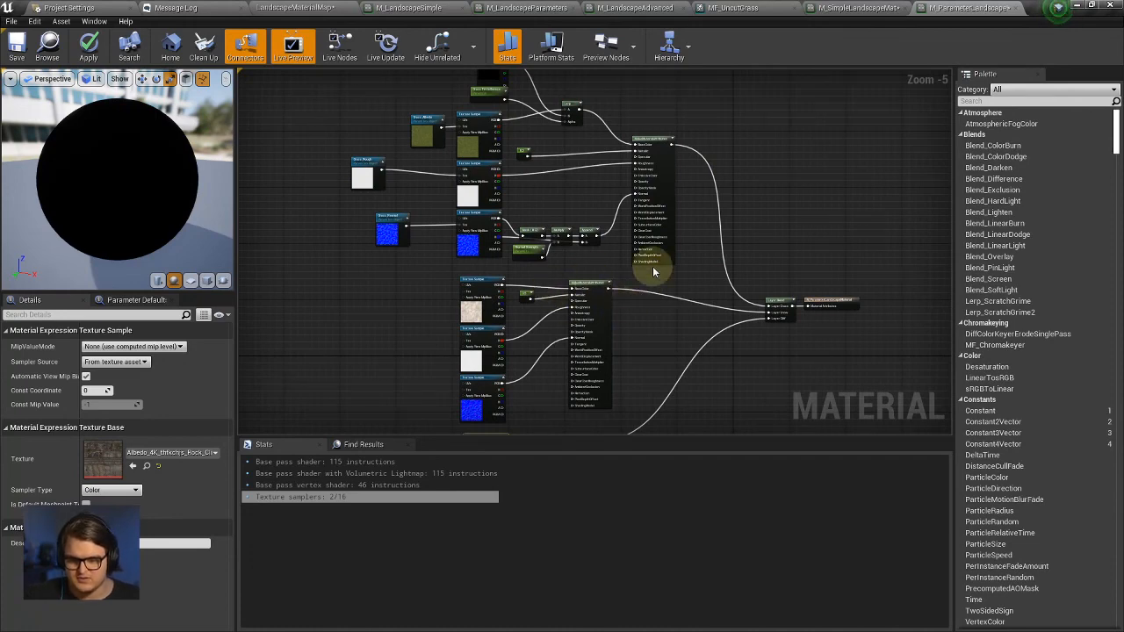
pyautogui.moveTo(653, 263); pyautogui.dragTo(586, 202, button='right')
pyautogui.moveTo(579, 297); pyautogui.dragTo(680, 170, button='right')
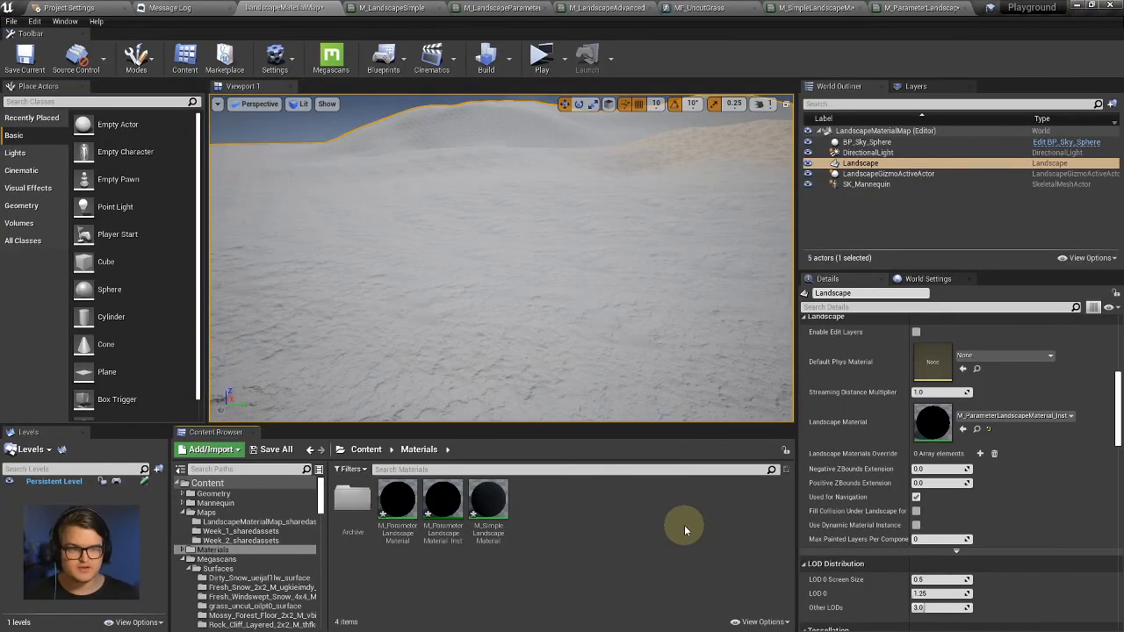
# Create a new material named M_FunctionLandscapeMaterial in the Materials folder.
pyautogui.rightClick(571, 518)
pyautogui.click(615, 284)
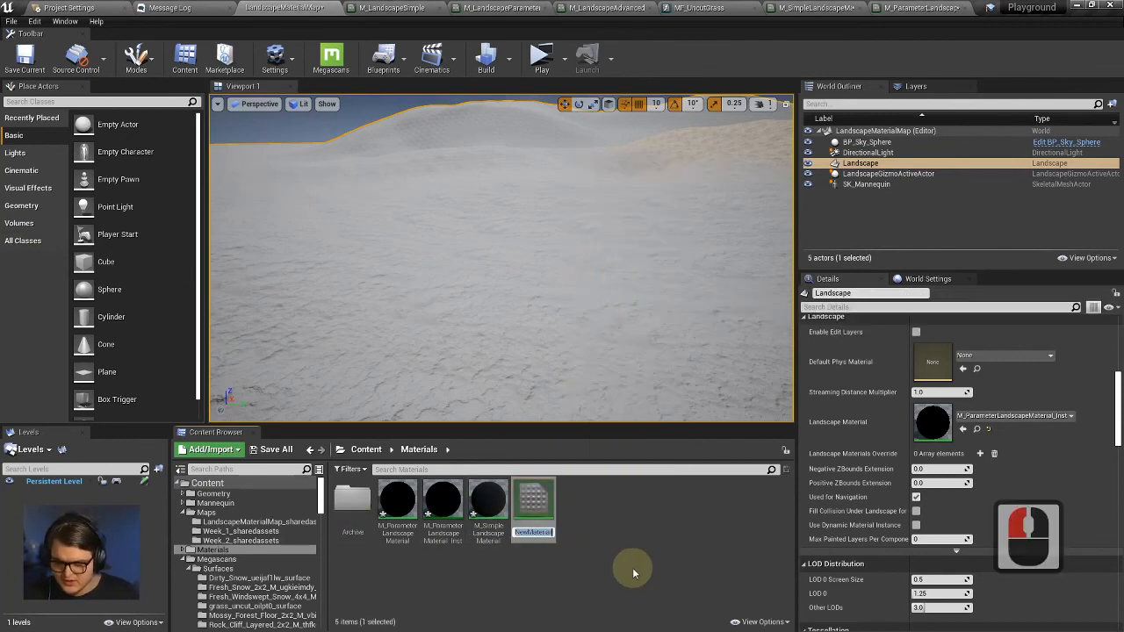
pyautogui.write('M_')
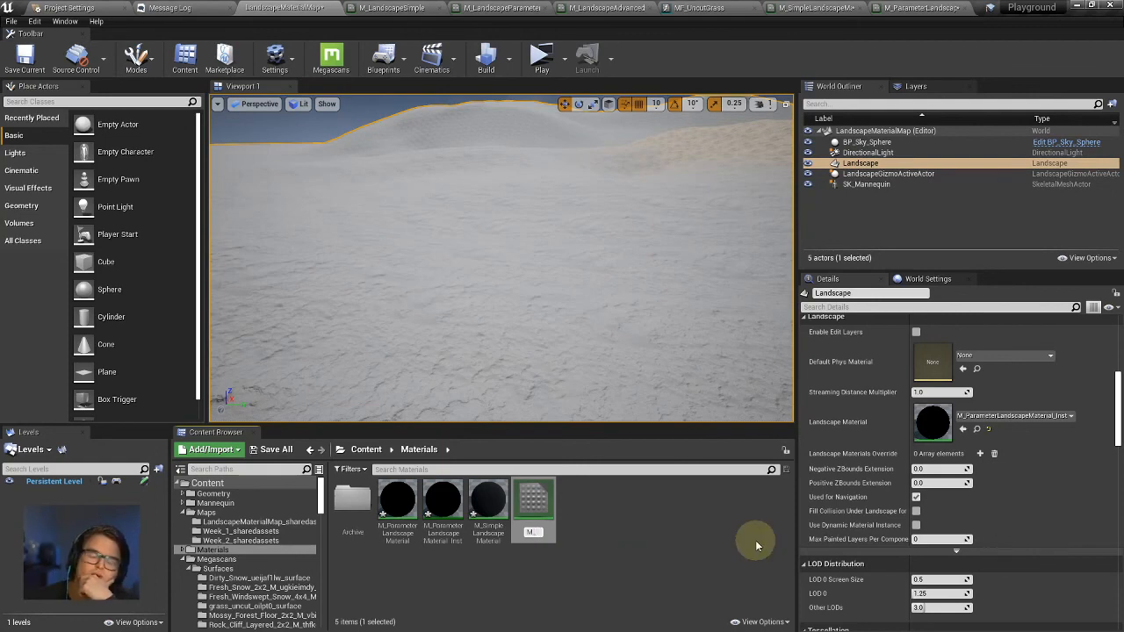
pyautogui.write('FunctionL')
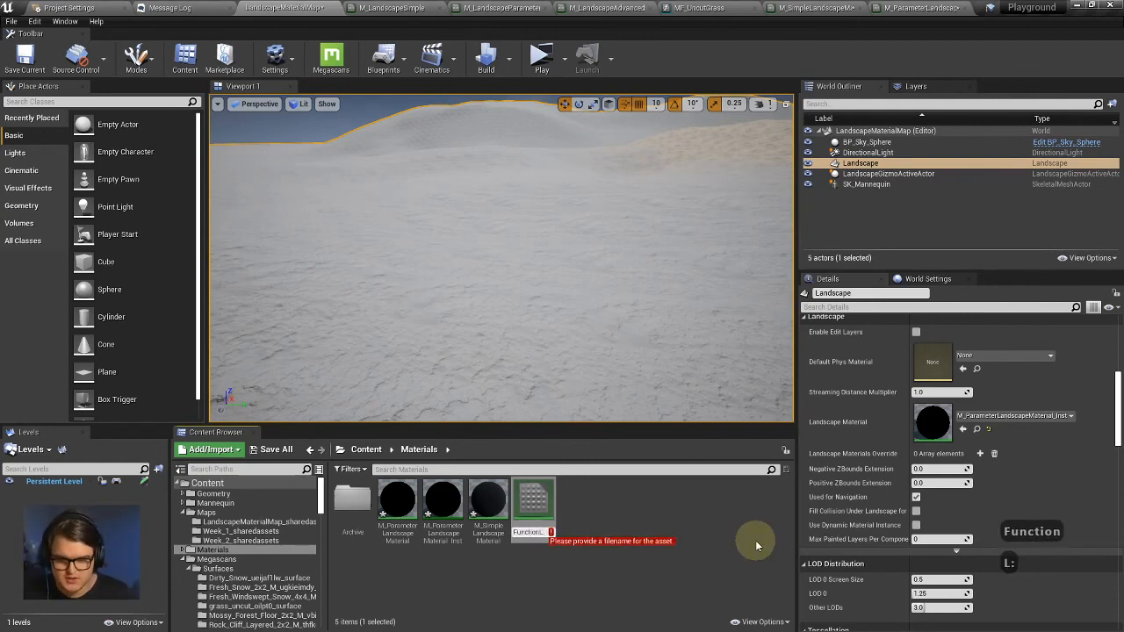
pyautogui.write('ands')
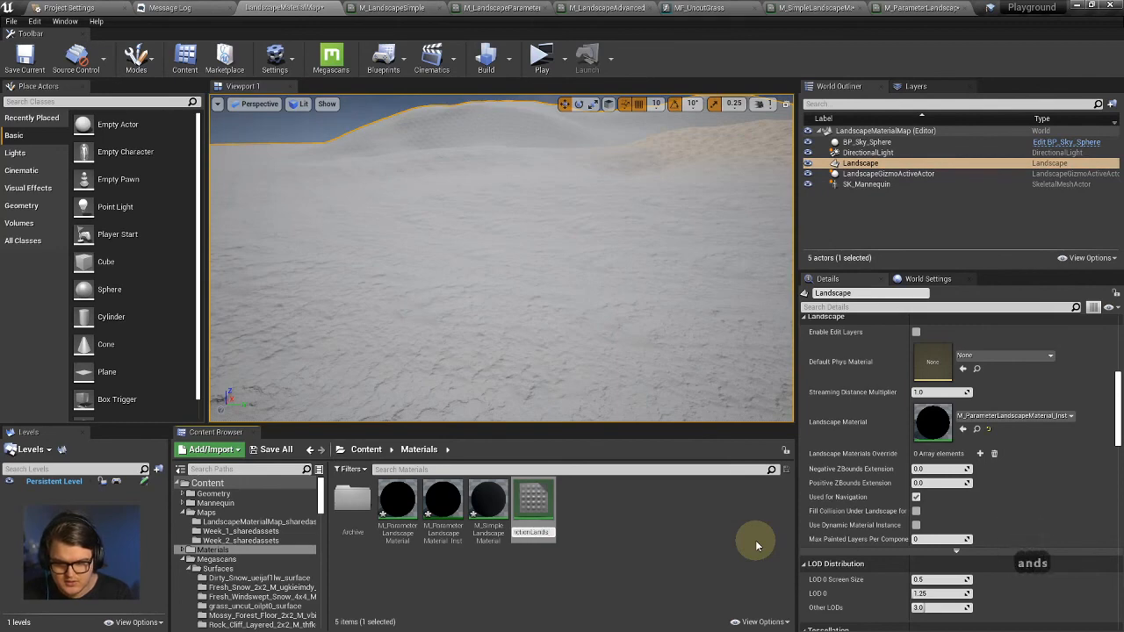
pyautogui.write('capeMaterial')
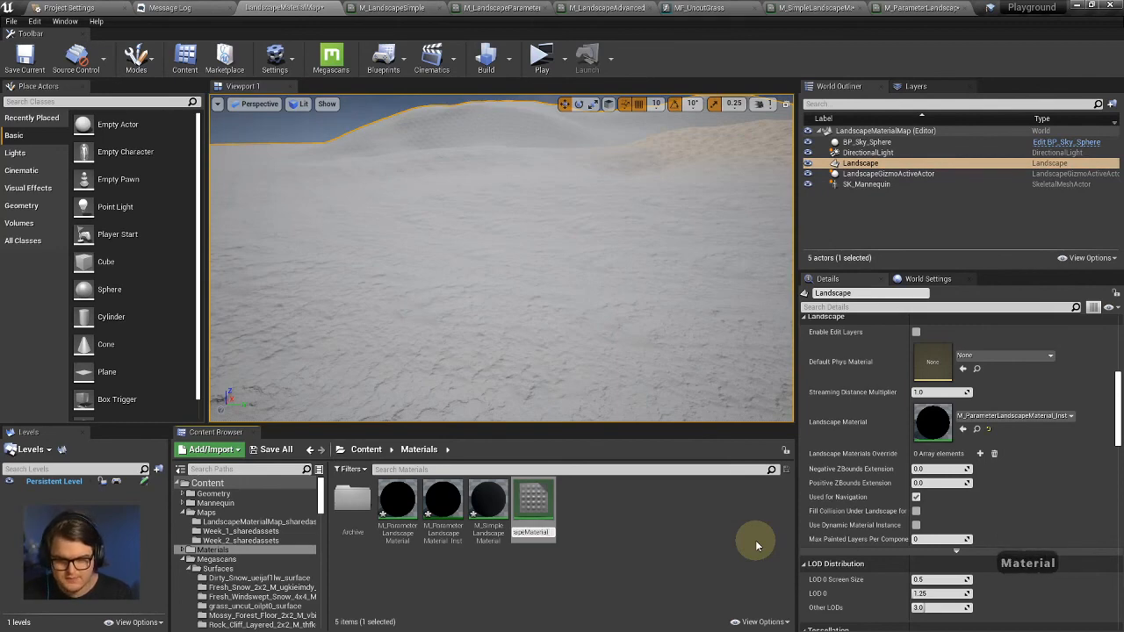
pyautogui.press('Return')
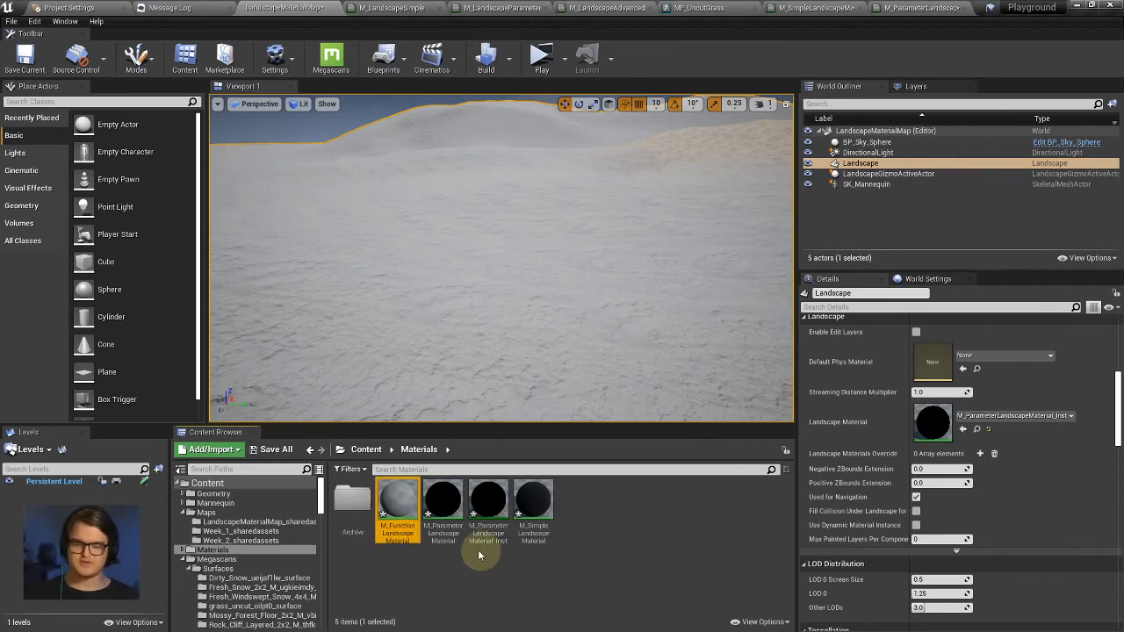
# Open M_FunctionLandscapeMaterial from the Materials folder for graph editing.
pyautogui.click(400, 533)
pyautogui.click(410, 559)
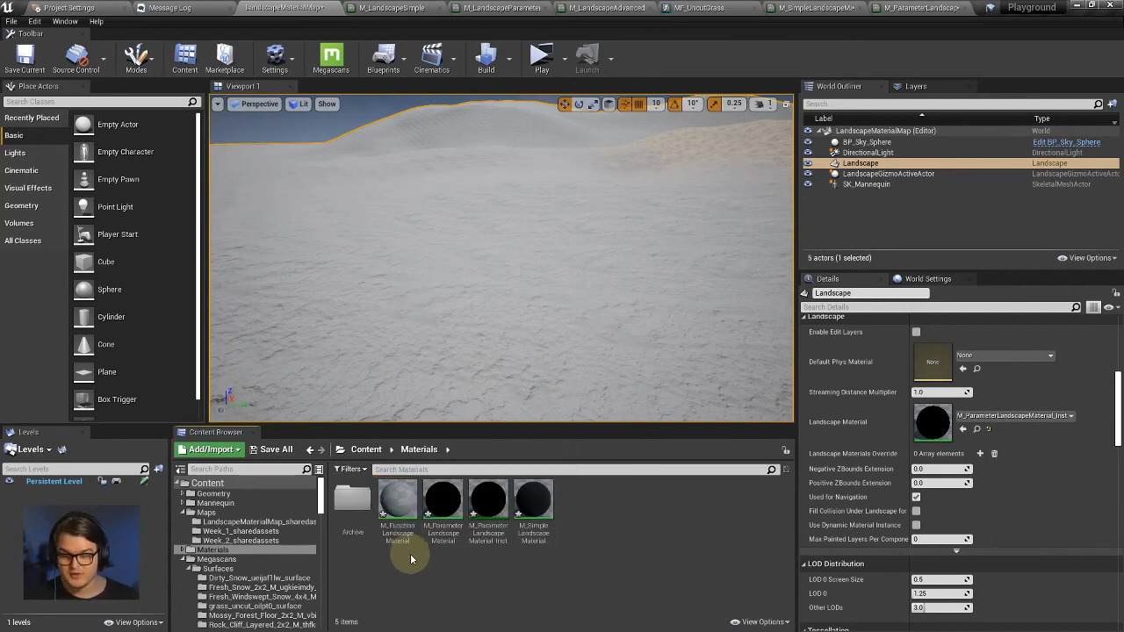
pyautogui.click(400, 546)
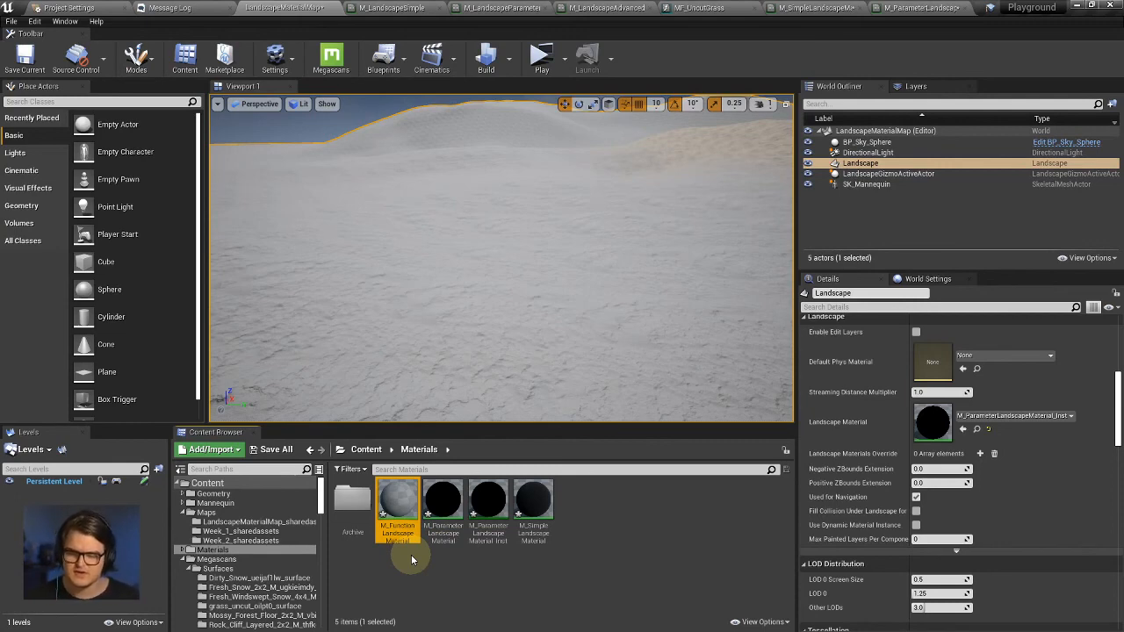
pyautogui.click(404, 519)
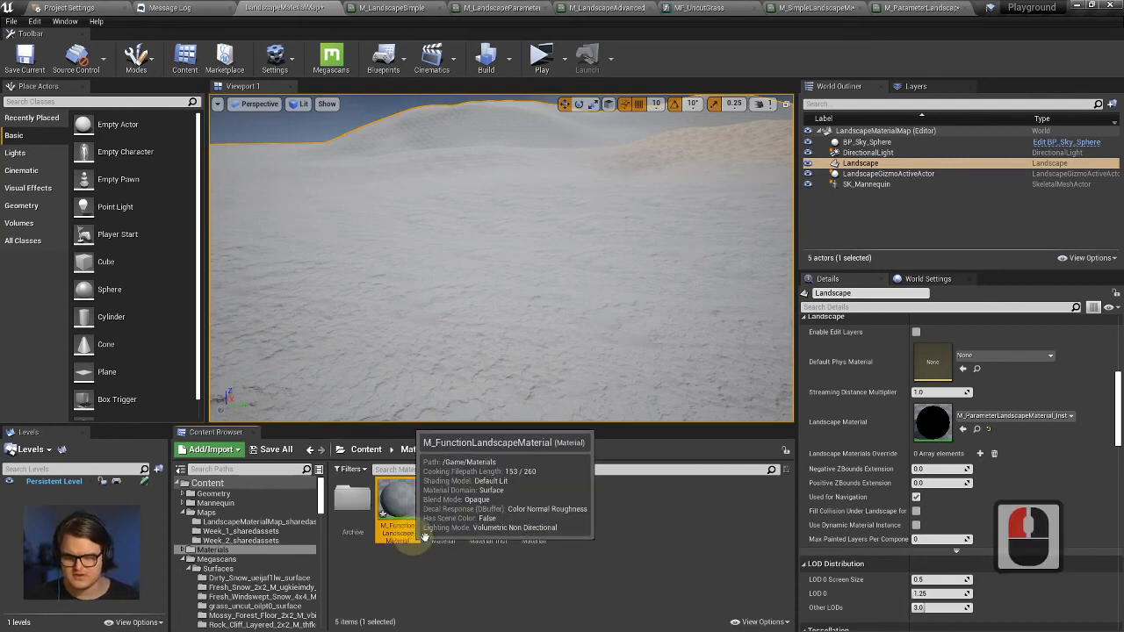
pyautogui.click(442, 568)
pyautogui.click(447, 524)
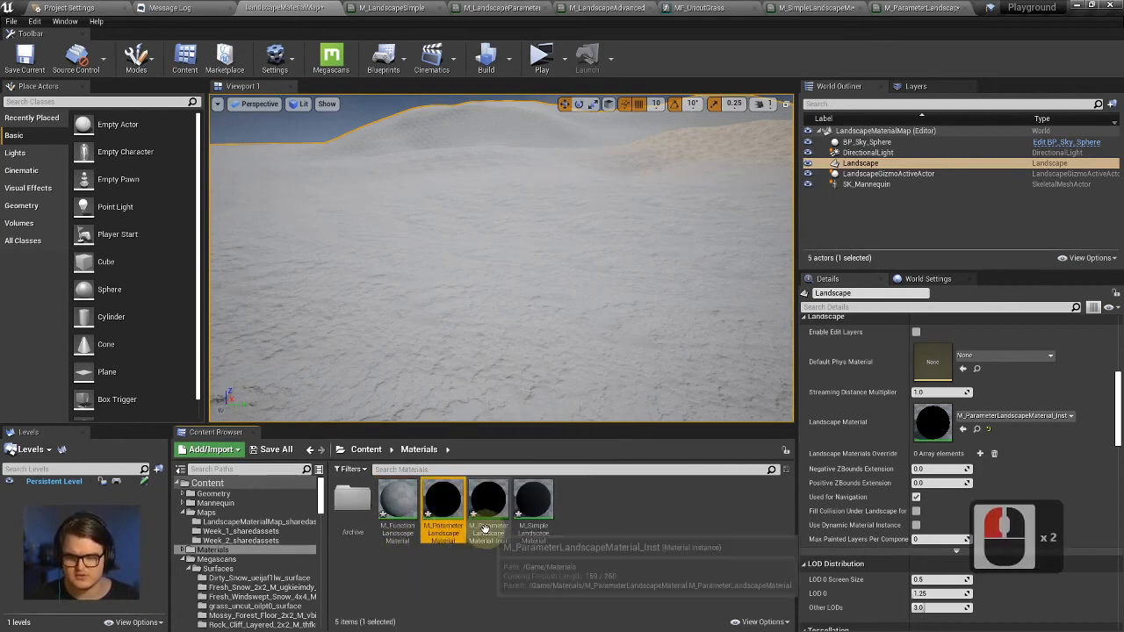
pyautogui.click(486, 530)
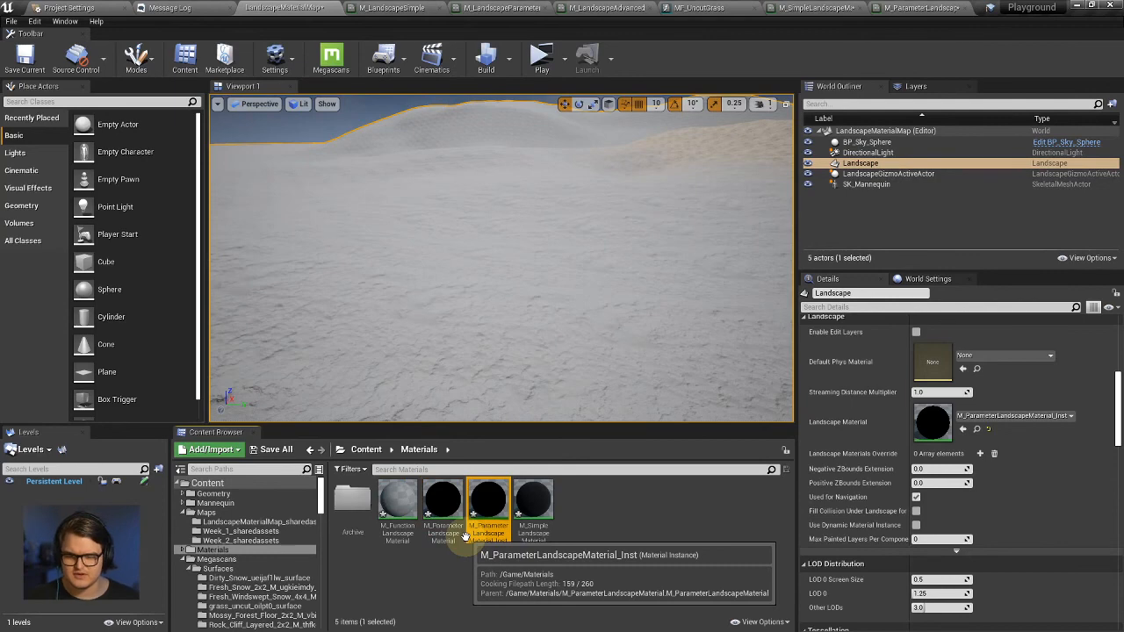
pyautogui.doubleClick(397, 499)
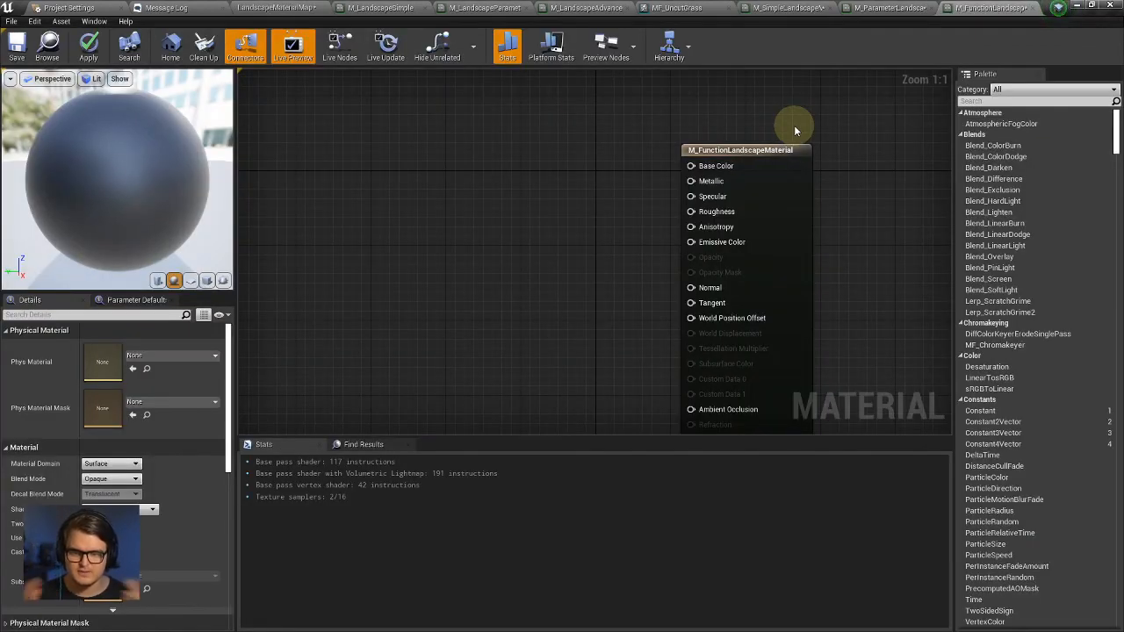
pyautogui.click(748, 185)
# Copy the Layer Blend node with the Grass, Snow and Cliff layers from M_ParameterLandscapeMaterial into M_FunctionLandscapeMaterial.
pyautogui.click(879, 8)
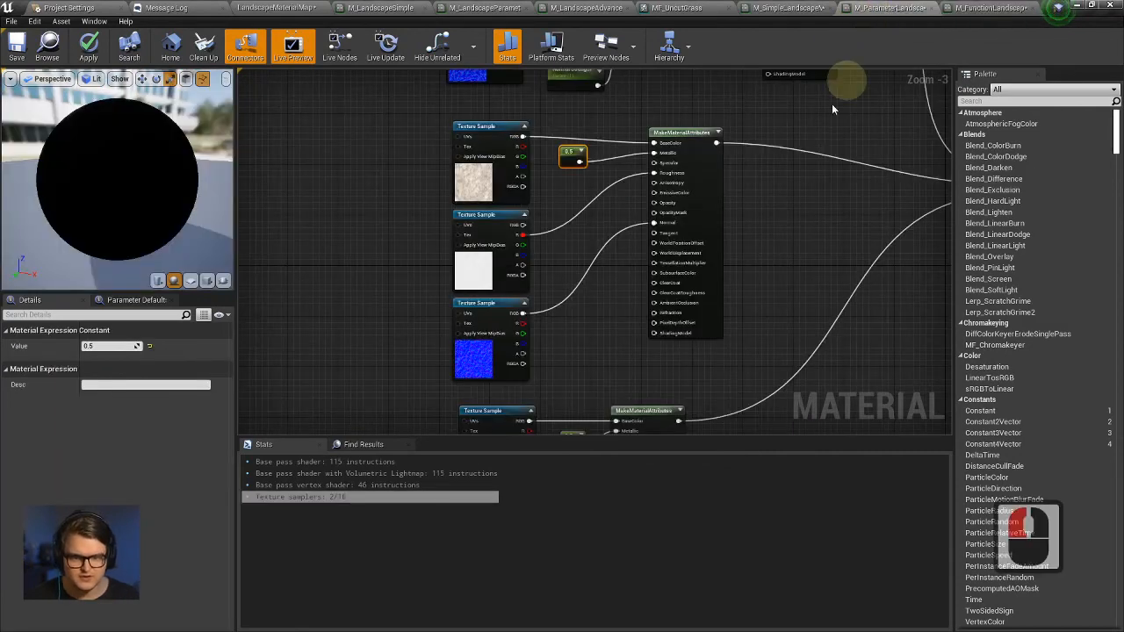
pyautogui.moveTo(785, 184); pyautogui.dragTo(475, 226, button='right')
pyautogui.click(644, 209)
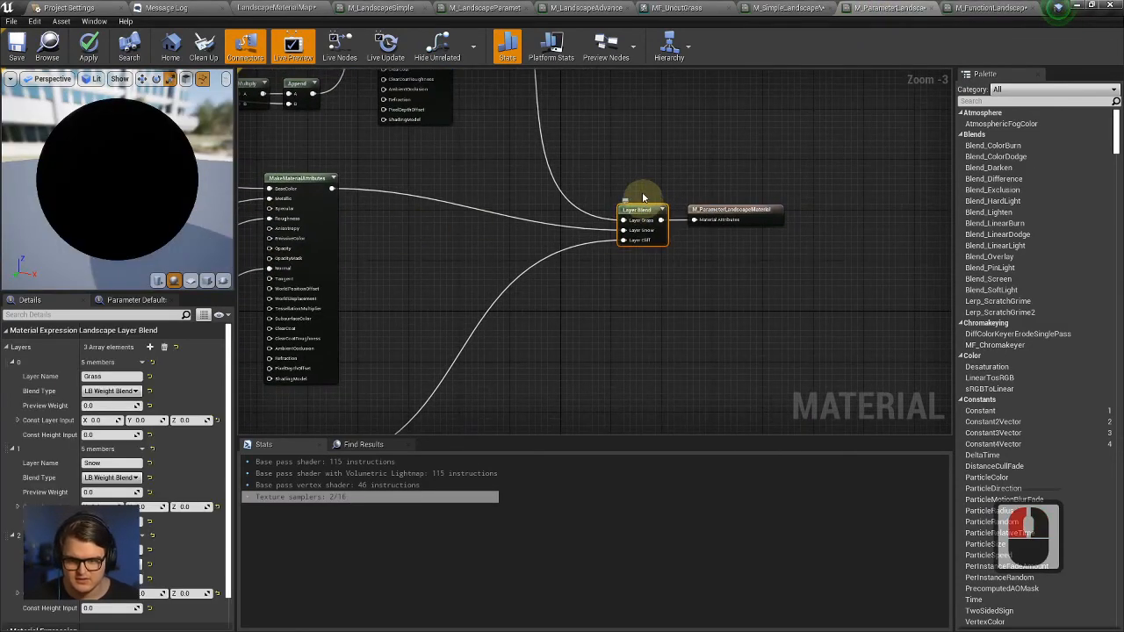
pyautogui.scroll(-5, 606, 252)
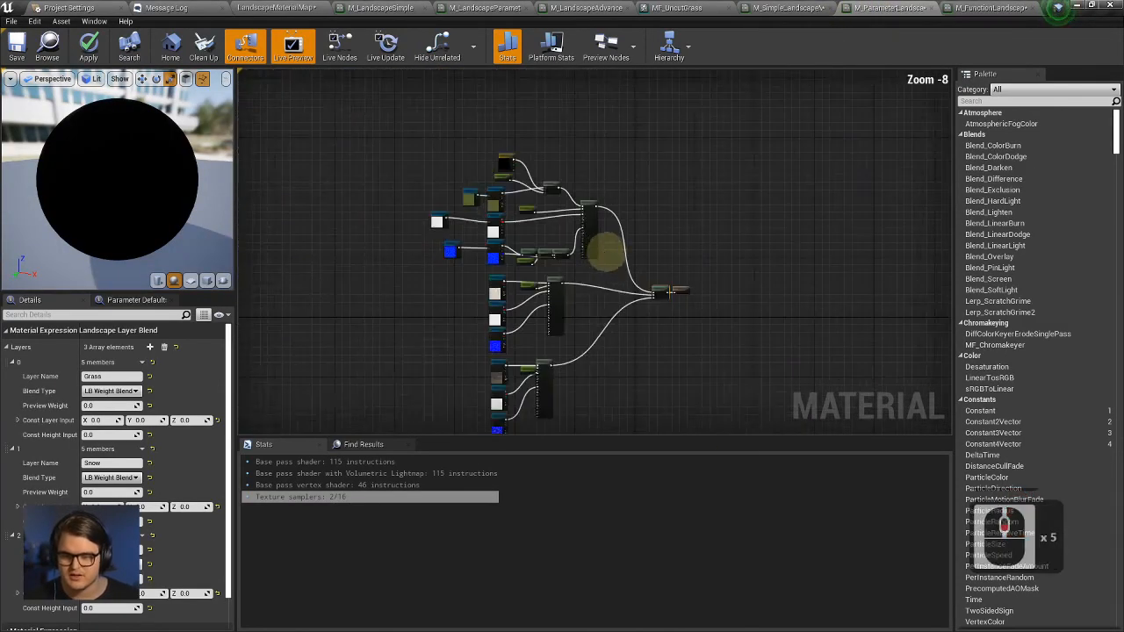
pyautogui.scroll(4, 665, 226)
pyautogui.moveTo(665, 226); pyautogui.dragTo(747, 176, button='right')
pyautogui.scroll(-2, 715, 184)
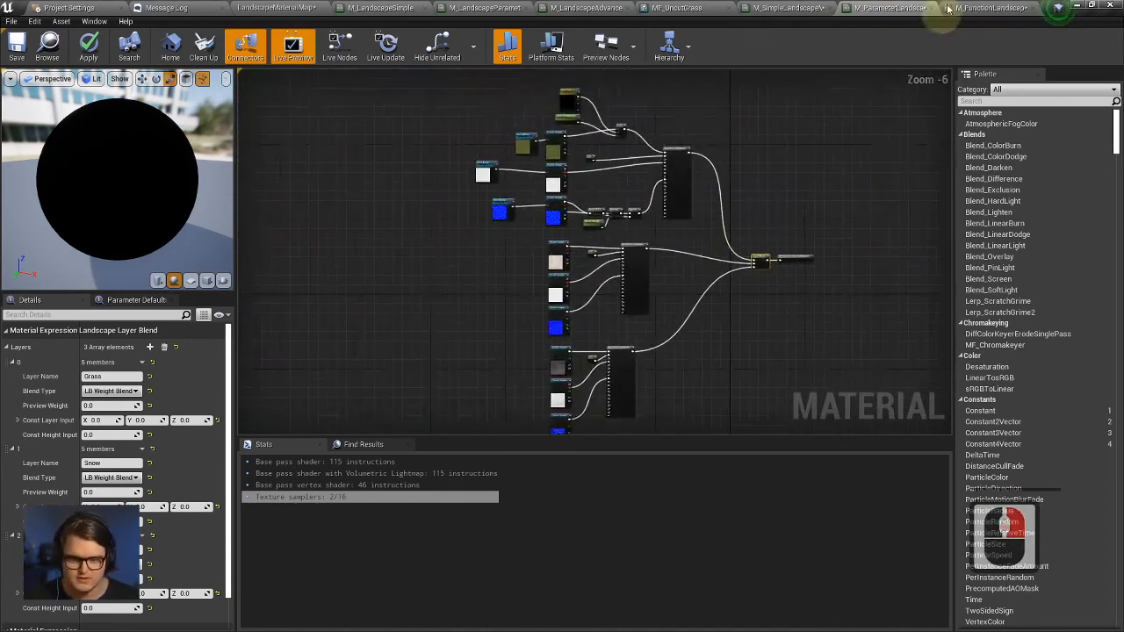
pyautogui.click(949, 8)
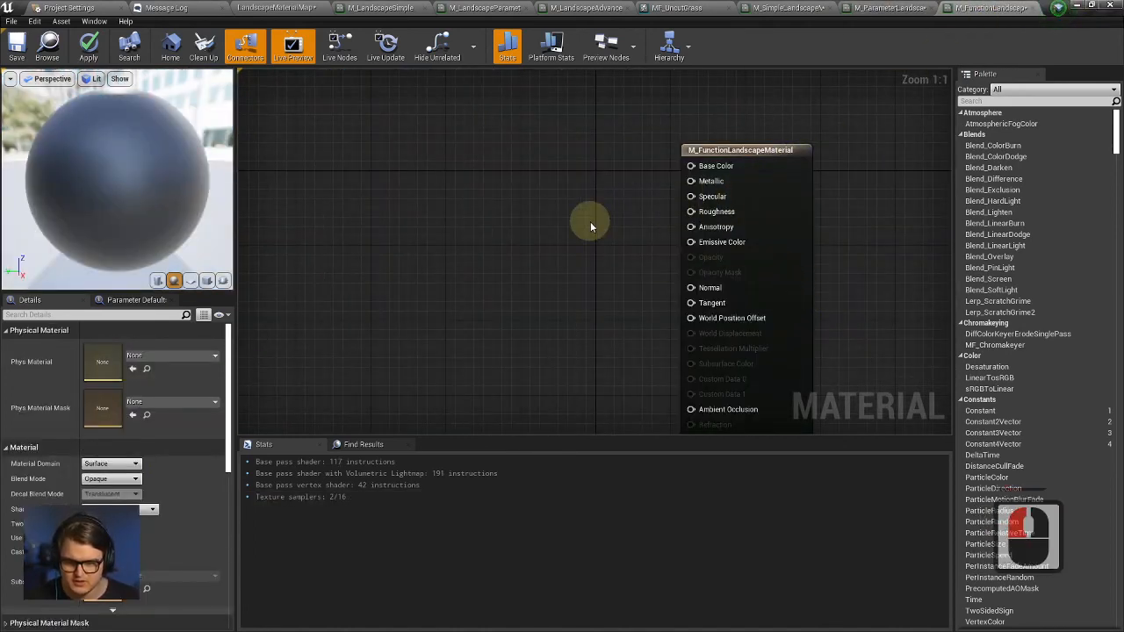
pyautogui.hotkey('ctrl', 'v')
# Space out the pasted Layer Blend node and the M_FunctionLandscapeMaterial result node, keeping Layer Blend on the input side.
pyautogui.moveTo(667, 258); pyautogui.dragTo(539, 166)
pyautogui.moveTo(653, 143); pyautogui.dragTo(655, 216, button='right')
pyautogui.moveTo(749, 223); pyautogui.dragTo(826, 225)
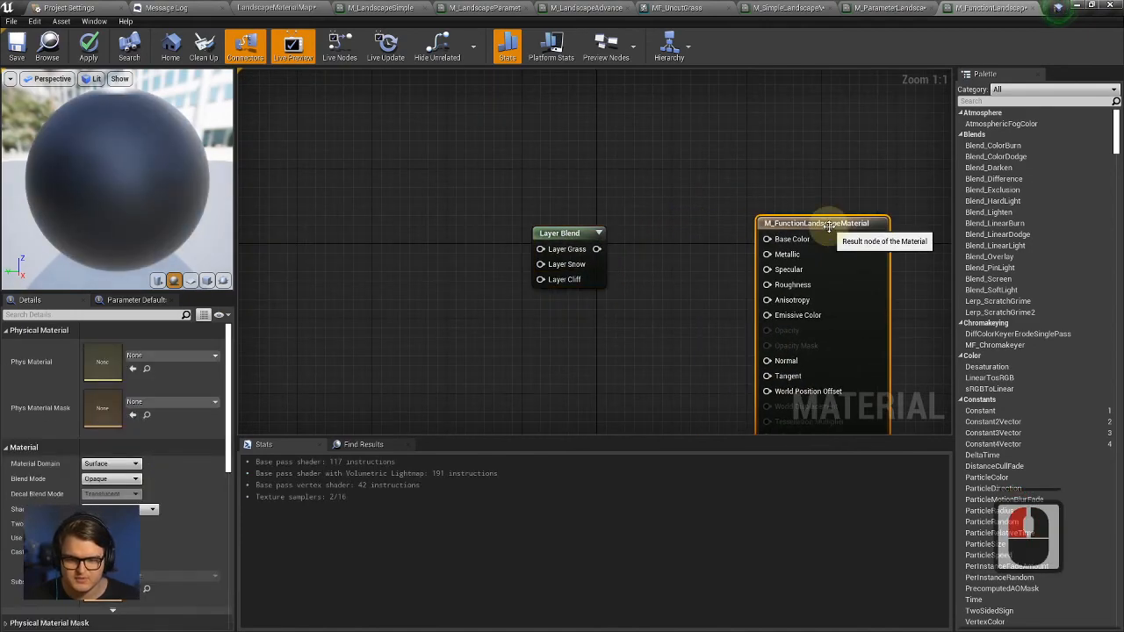
# Trace the Snow layer in M_ParameterLandscapeMaterial from its texture samples through MakeMaterialAttributes and Layer Blend to the result node.
pyautogui.click(896, 5)
pyautogui.moveTo(750, 217); pyautogui.dragTo(756, 248, button='right')
pyautogui.scroll(6, 665, 379)
pyautogui.moveTo(529, 228); pyautogui.dragTo(699, 296, button='right')
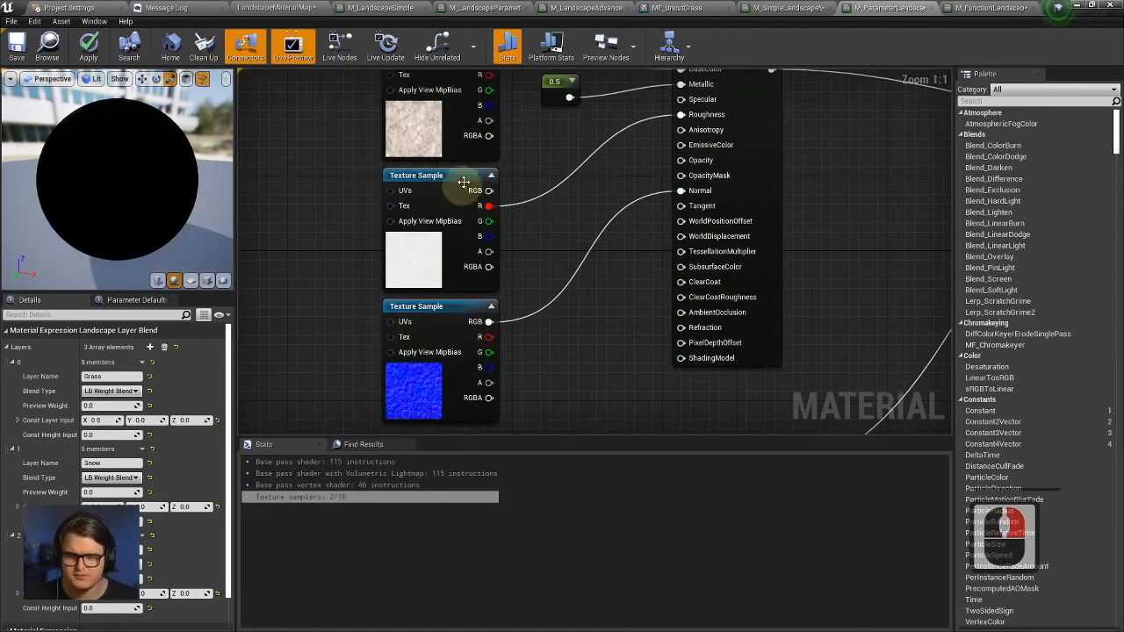
pyautogui.moveTo(464, 181); pyautogui.dragTo(530, 219, button='right')
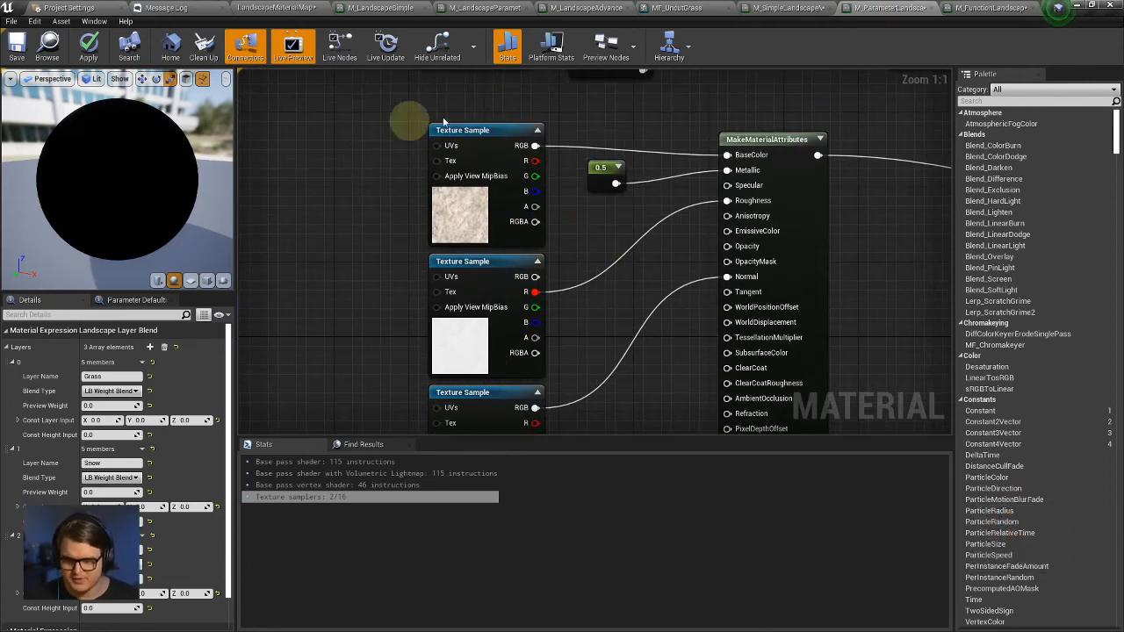
pyautogui.click(448, 347)
pyautogui.click(449, 200)
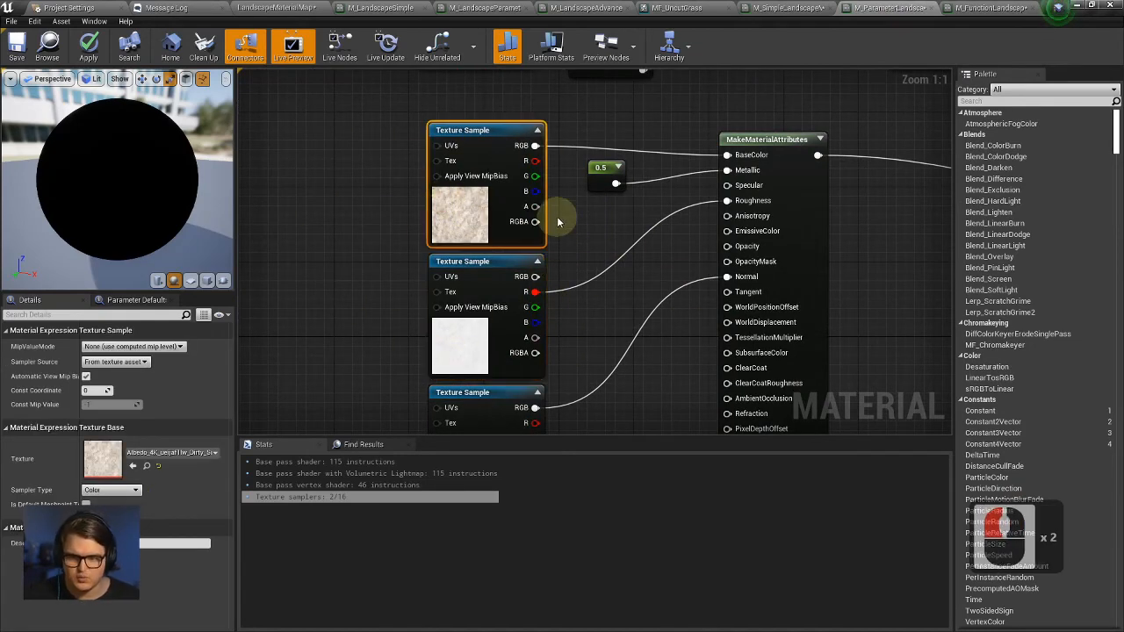
pyautogui.click(795, 140)
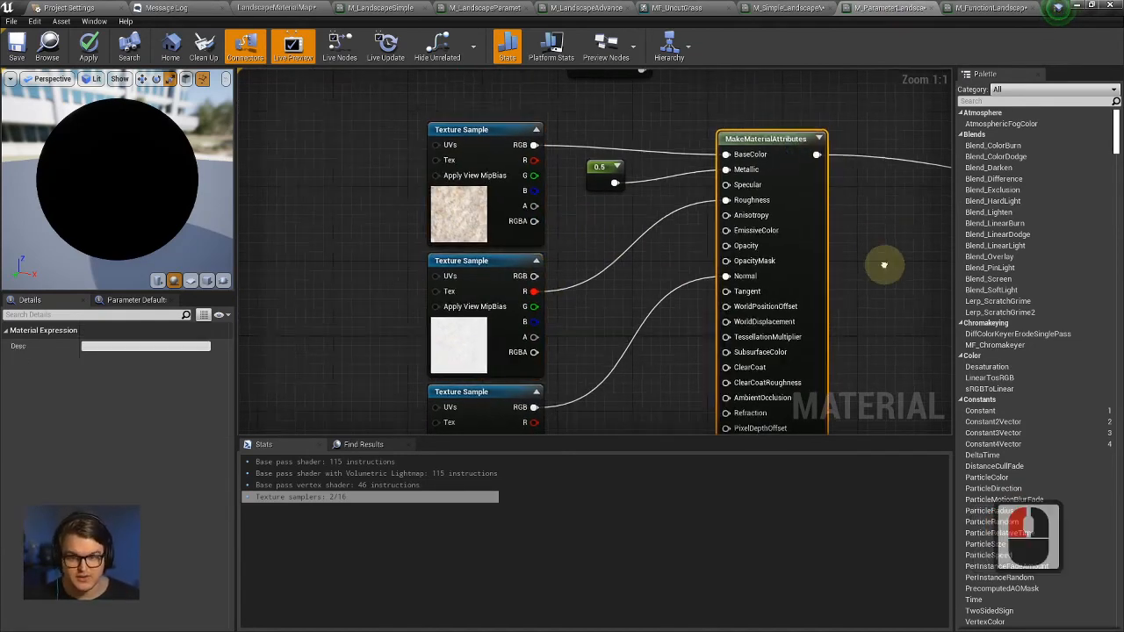
pyautogui.moveTo(883, 261); pyautogui.dragTo(453, 271, button='right')
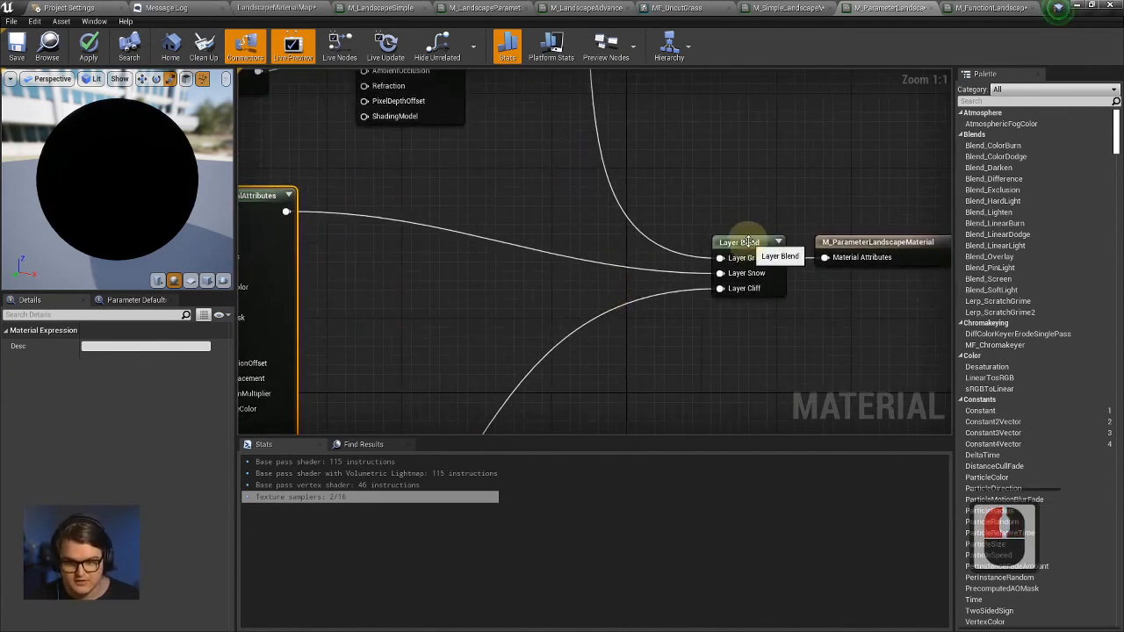
pyautogui.click(764, 246)
pyautogui.moveTo(764, 199); pyautogui.dragTo(602, 191, button='right')
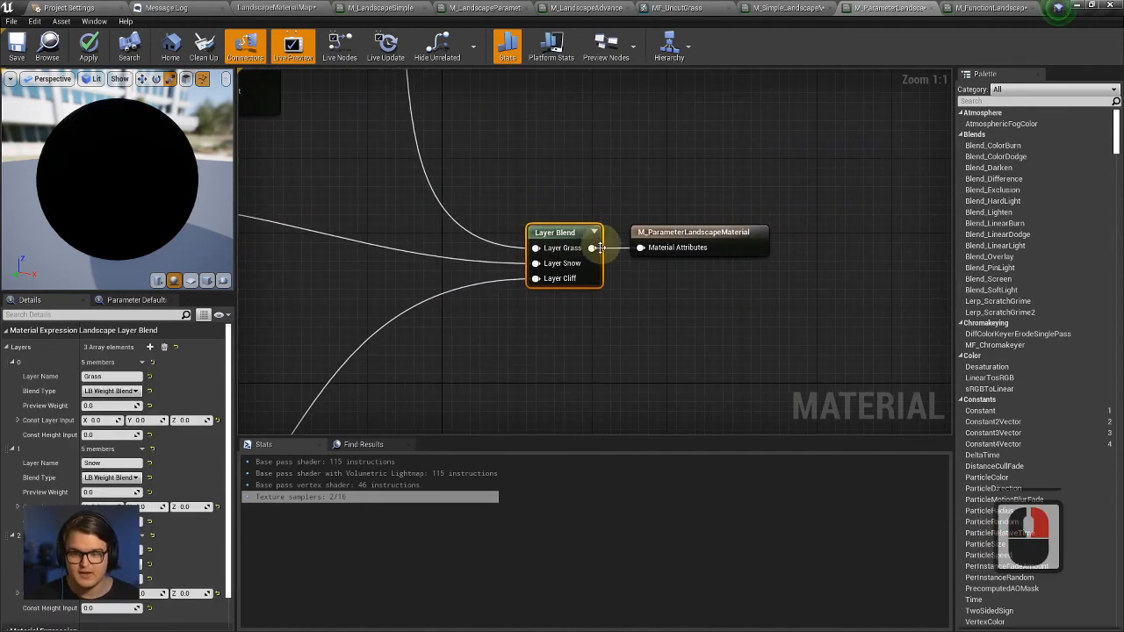
pyautogui.click(685, 235)
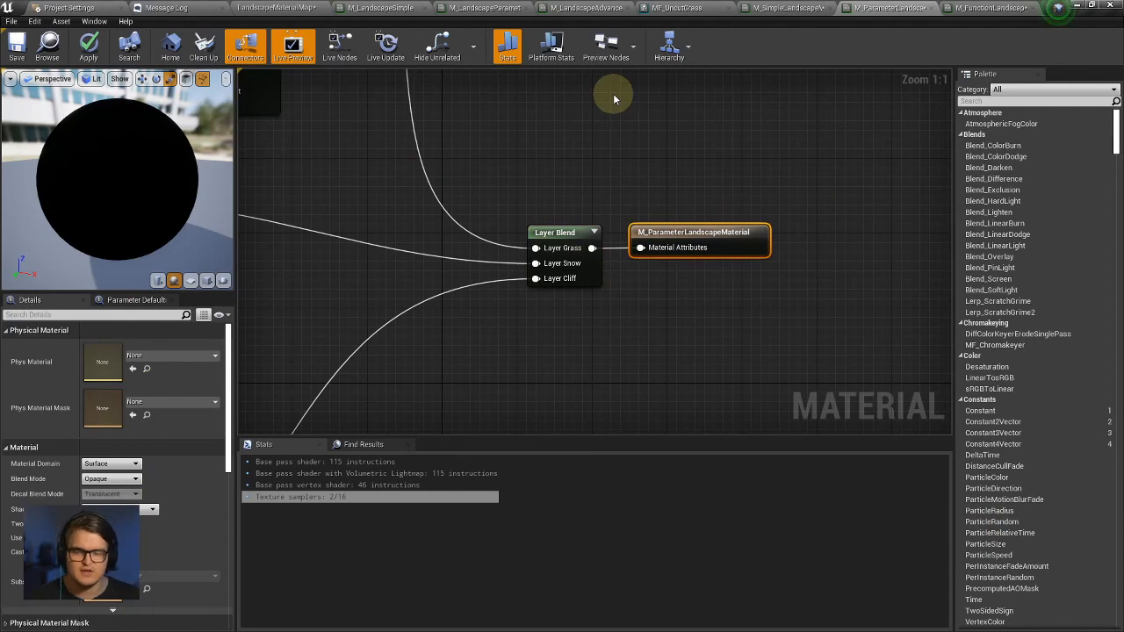
# Compare the new material's Layer Blend node with the layer networks in M_ParameterLandscapeMaterial, including the grass normal strength nodes.
pyautogui.click(961, 7)
pyautogui.moveTo(633, 213); pyautogui.dragTo(687, 210, button='right')
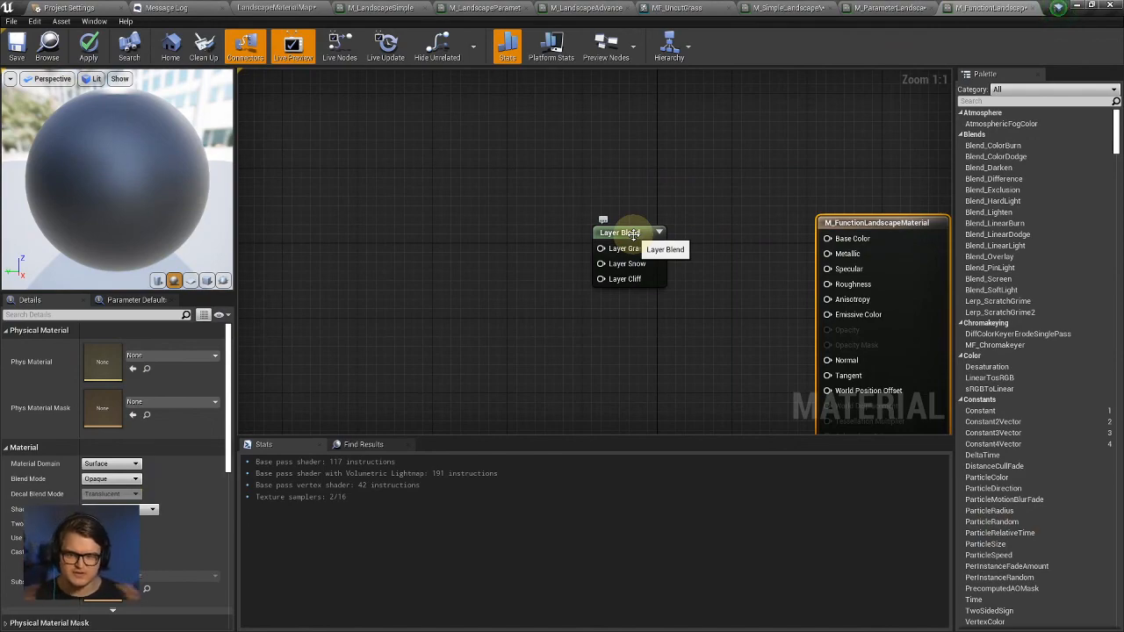
pyautogui.click(889, 7)
pyautogui.scroll(-2, 743, 138)
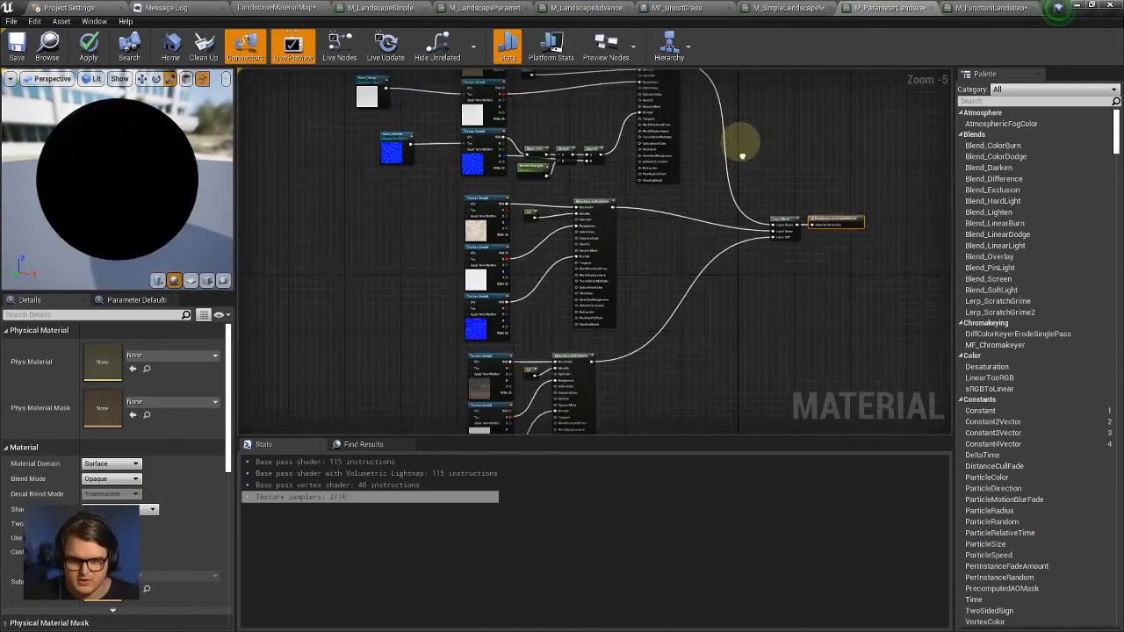
pyautogui.scroll(5, 704, 255)
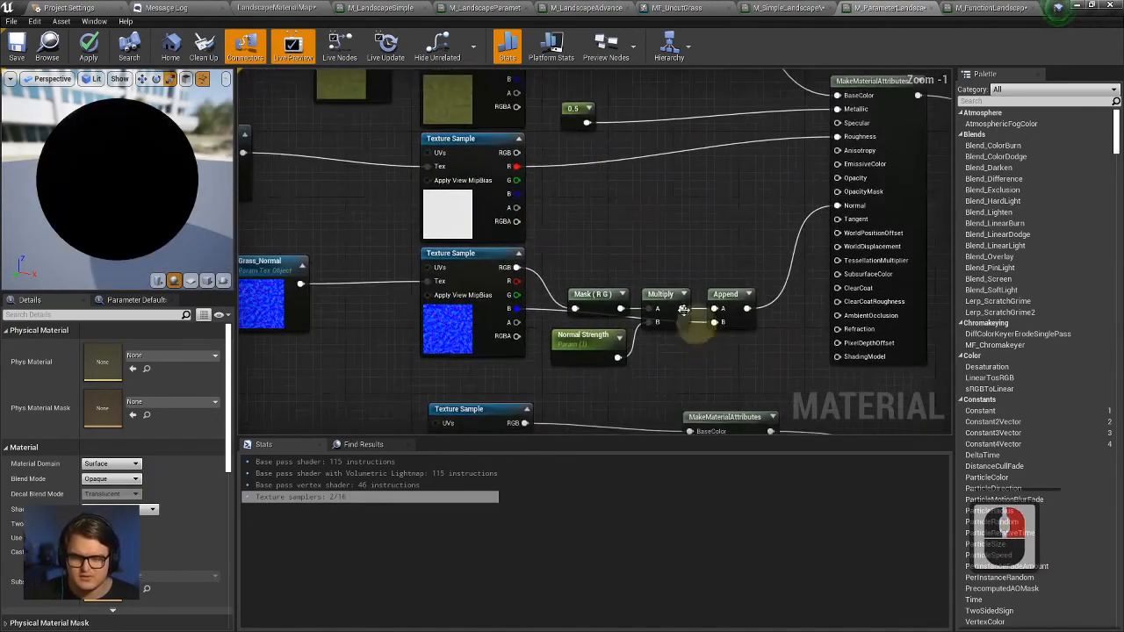
pyautogui.moveTo(645, 225); pyautogui.dragTo(835, 259, button='right')
pyautogui.scroll(-2, 834, 233)
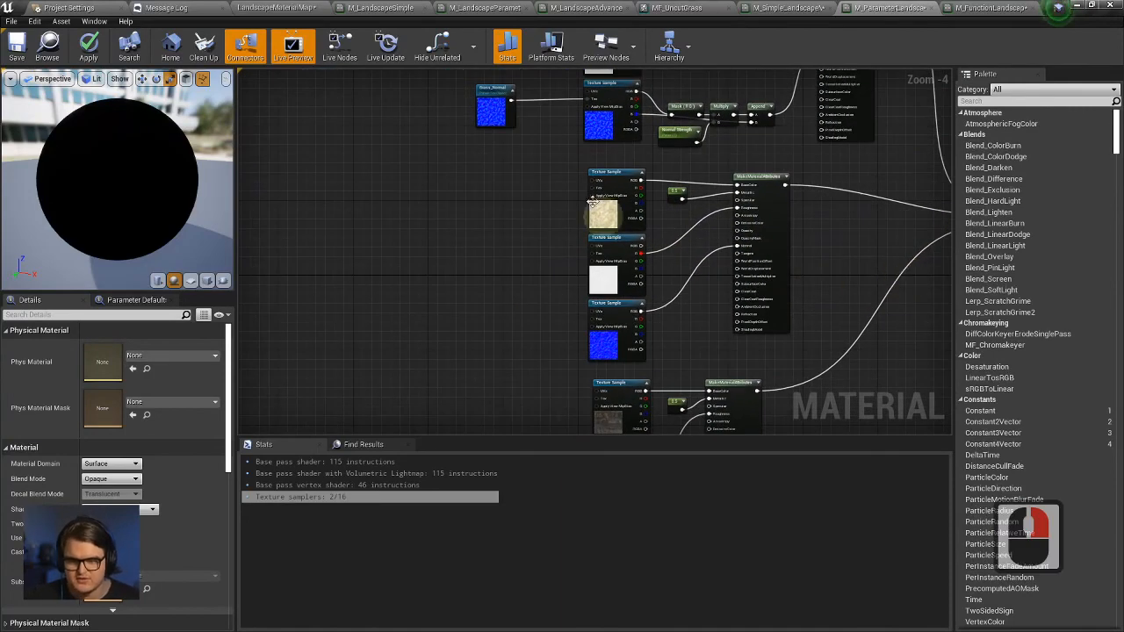
pyautogui.moveTo(815, 173); pyautogui.dragTo(751, 377, button='right')
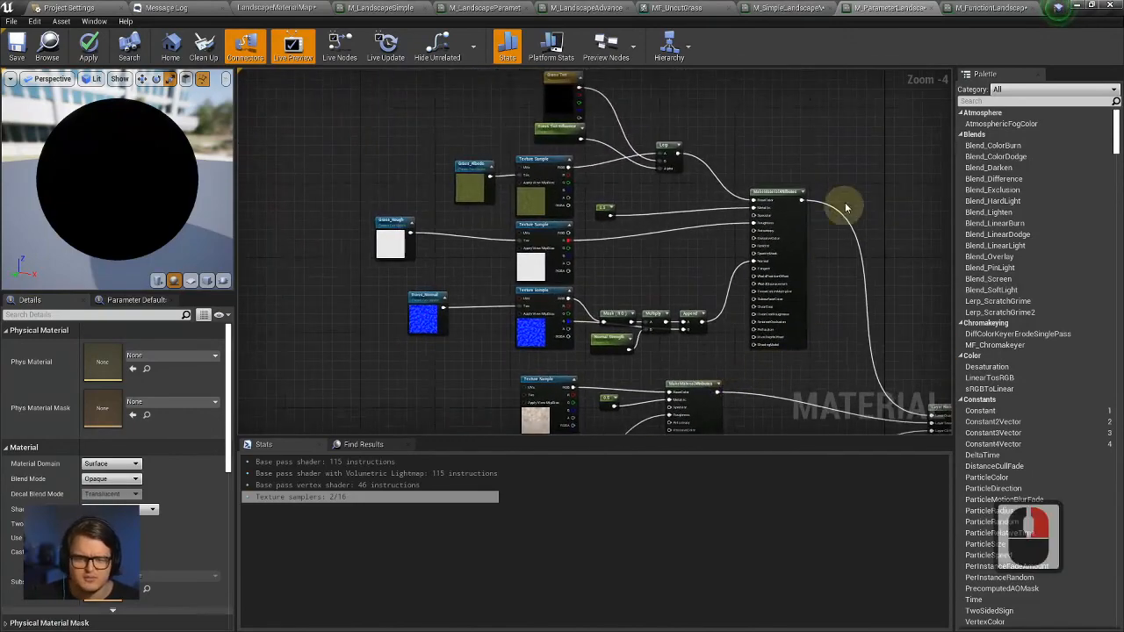
# Return to M_FunctionLandscapeMaterial and move the Layer Blend node slightly closer to the result node.
pyautogui.click(977, 7)
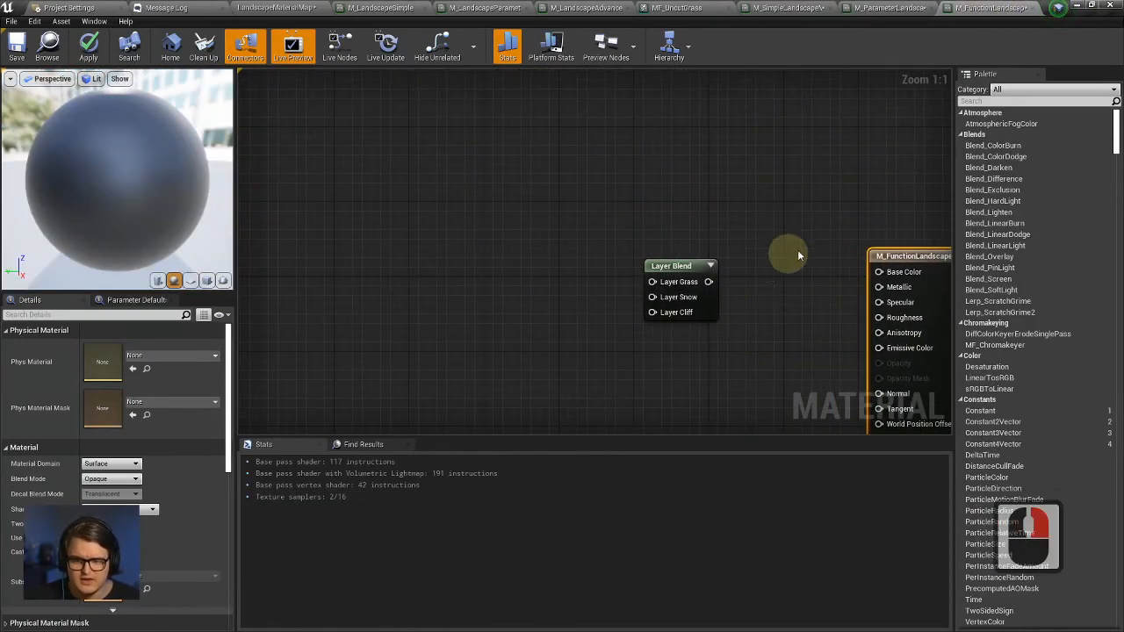
pyautogui.moveTo(799, 255); pyautogui.dragTo(690, 171, button='right')
pyautogui.moveTo(557, 188); pyautogui.dragTo(580, 187)
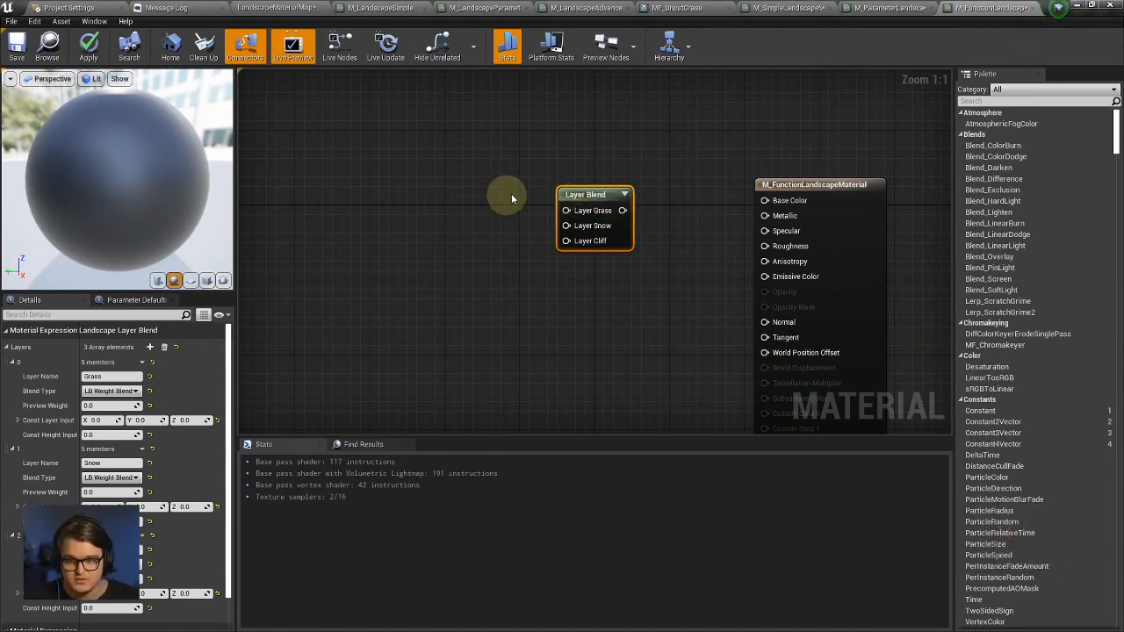
pyautogui.moveTo(512, 198); pyautogui.dragTo(581, 198, button='right')
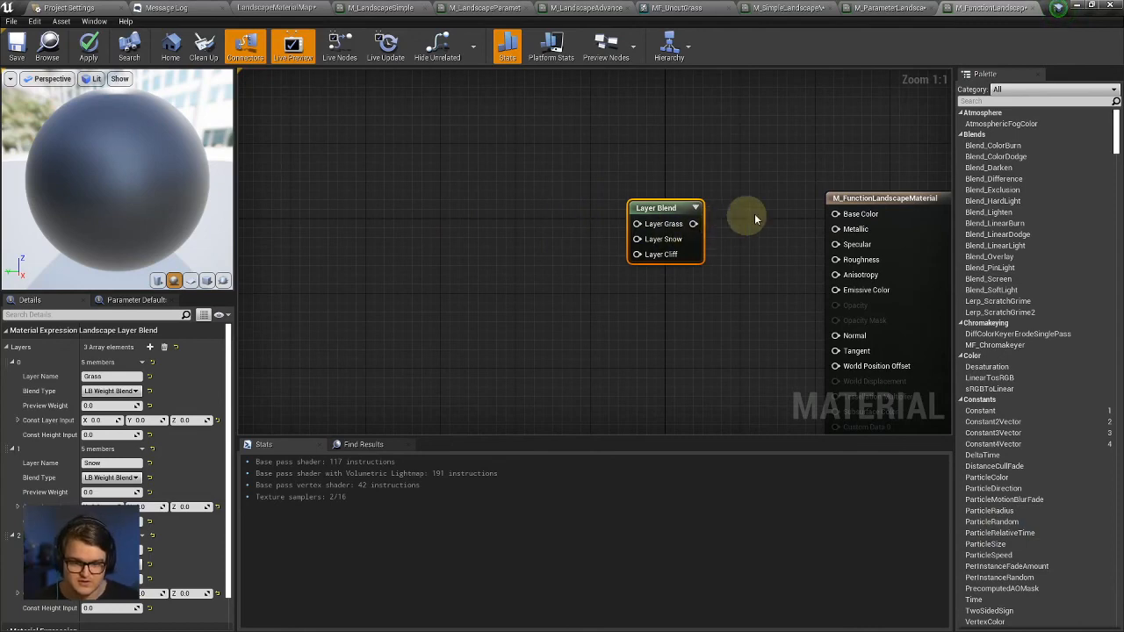
pyautogui.moveTo(696, 305); pyautogui.dragTo(584, 206, button='right')
pyautogui.click(584, 207)
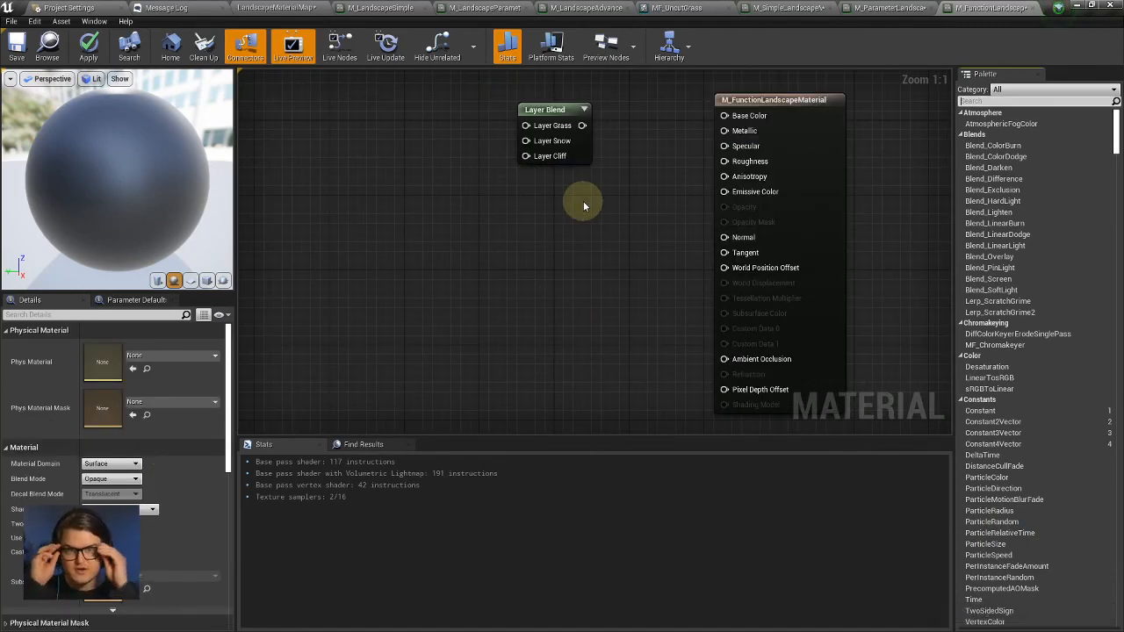
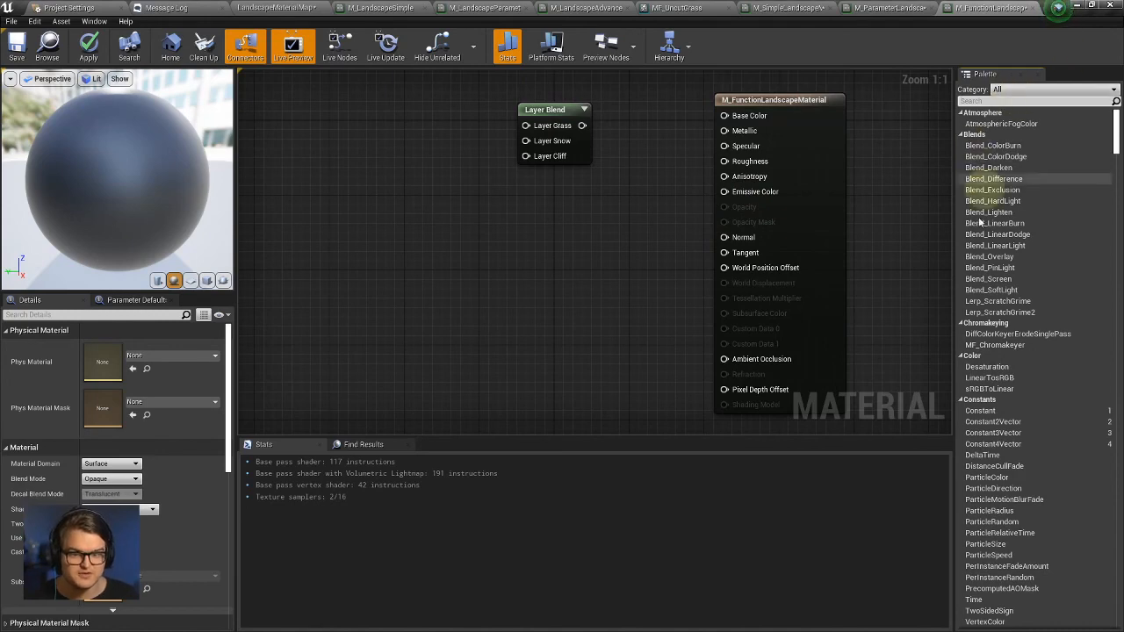
# Filter the node palette to the Functions category.
pyautogui.click(995, 90)
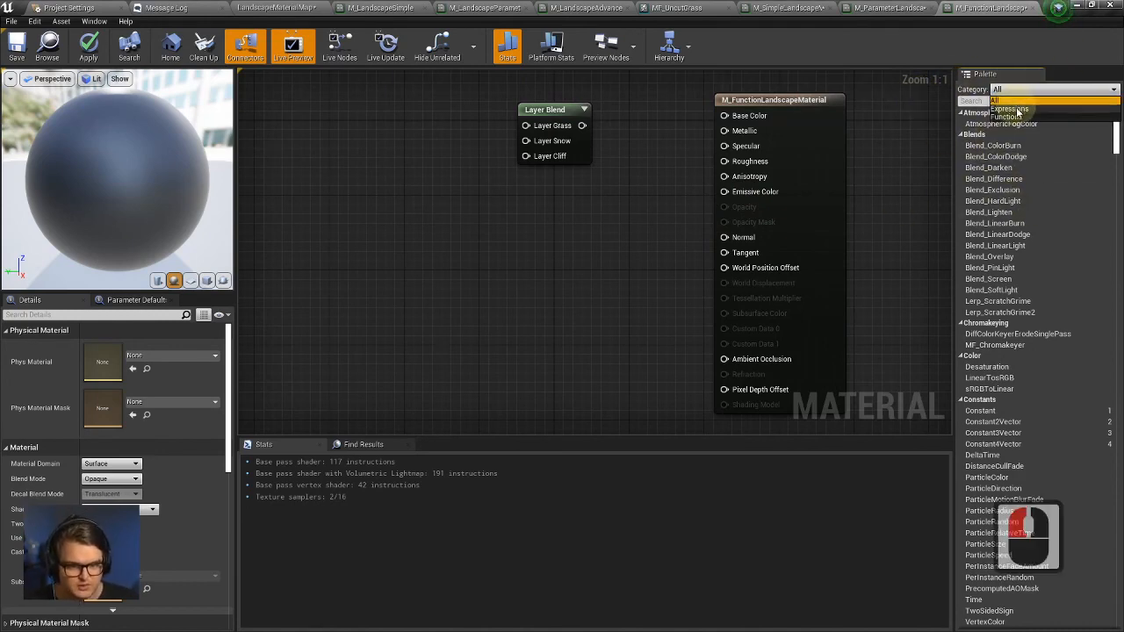
pyautogui.click(1002, 101)
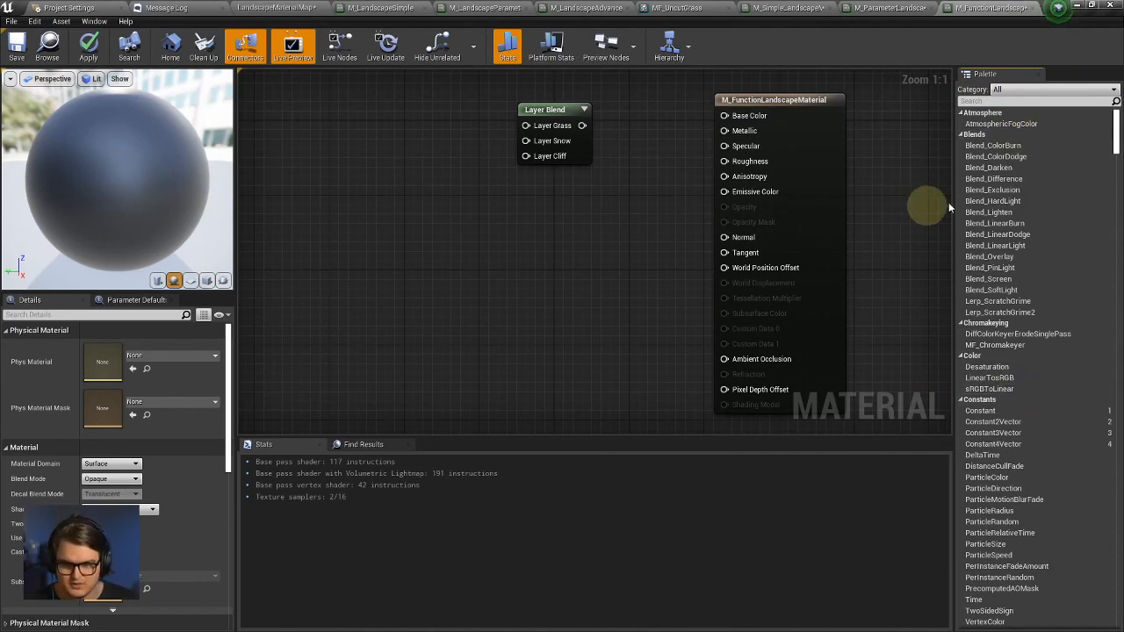
pyautogui.click(1067, 89)
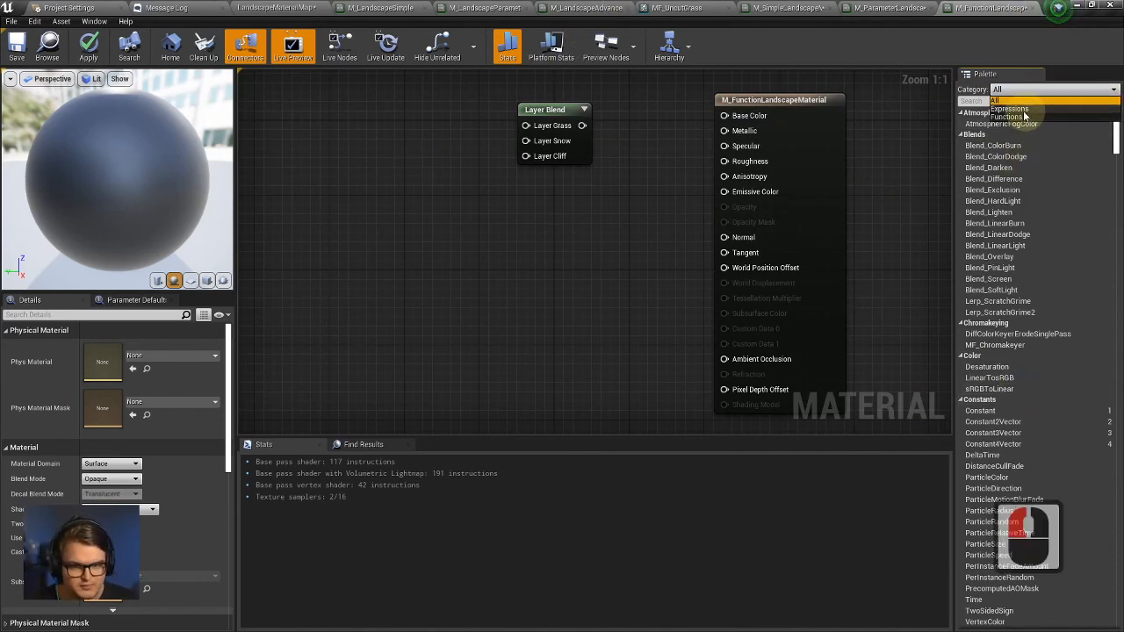
pyautogui.click(1001, 91)
pyautogui.click(1006, 89)
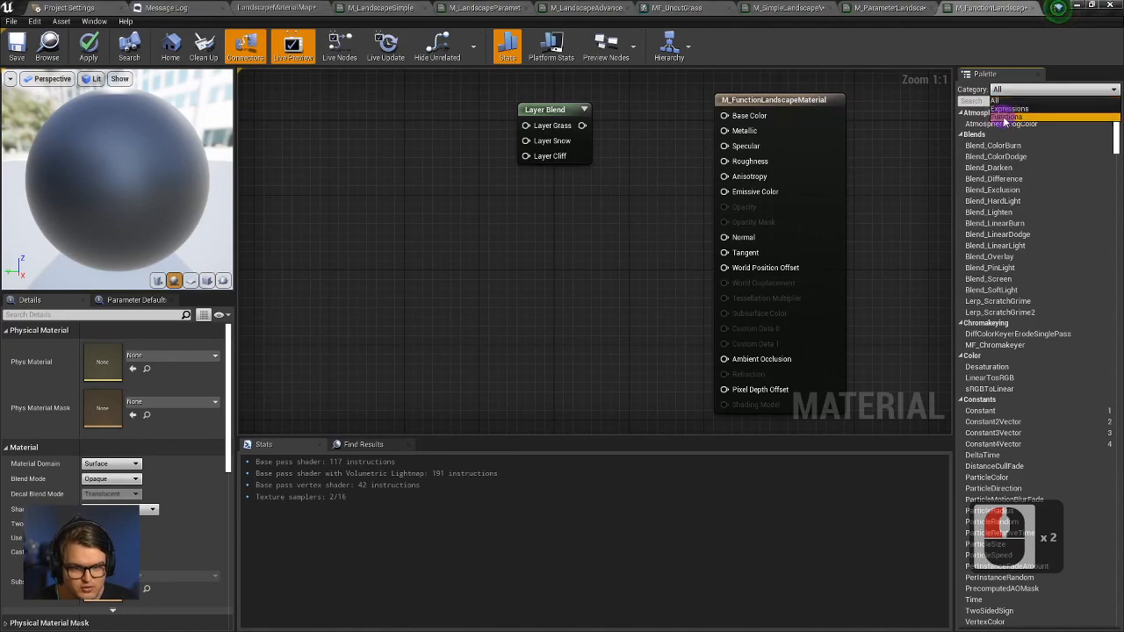
pyautogui.click(1007, 116)
# Browse the available material functions and add a RotateVector node below the Layer Blend node.
pyautogui.scroll(-10, 1028, 233)
pyautogui.scroll(-20, 1045, 321)
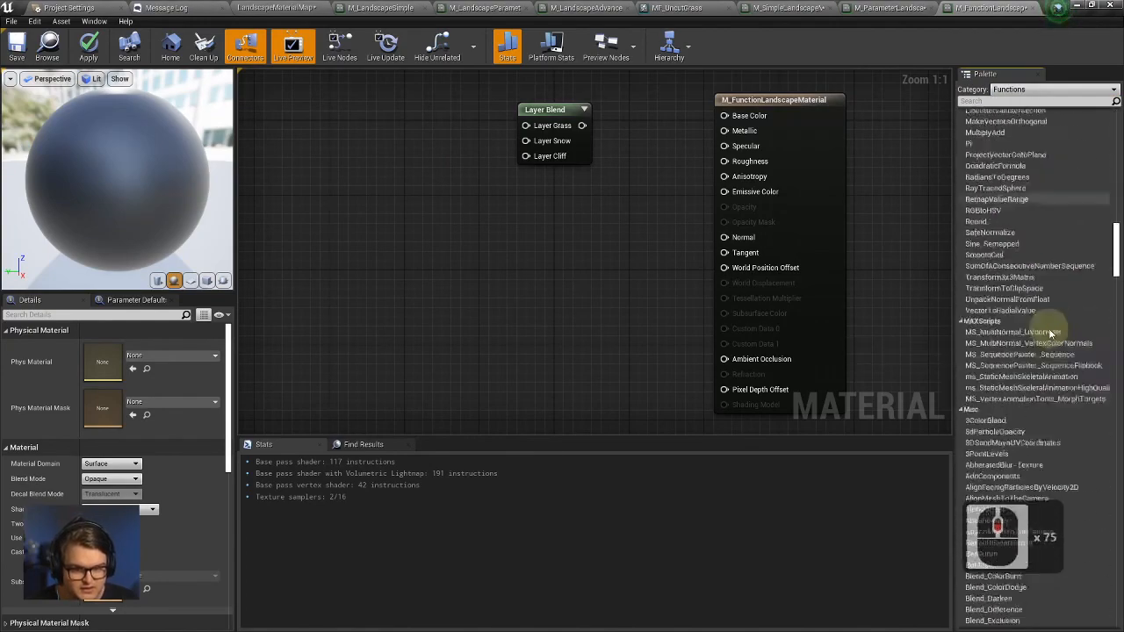
pyautogui.scroll(20, 1045, 317)
pyautogui.scroll(-20, 1054, 338)
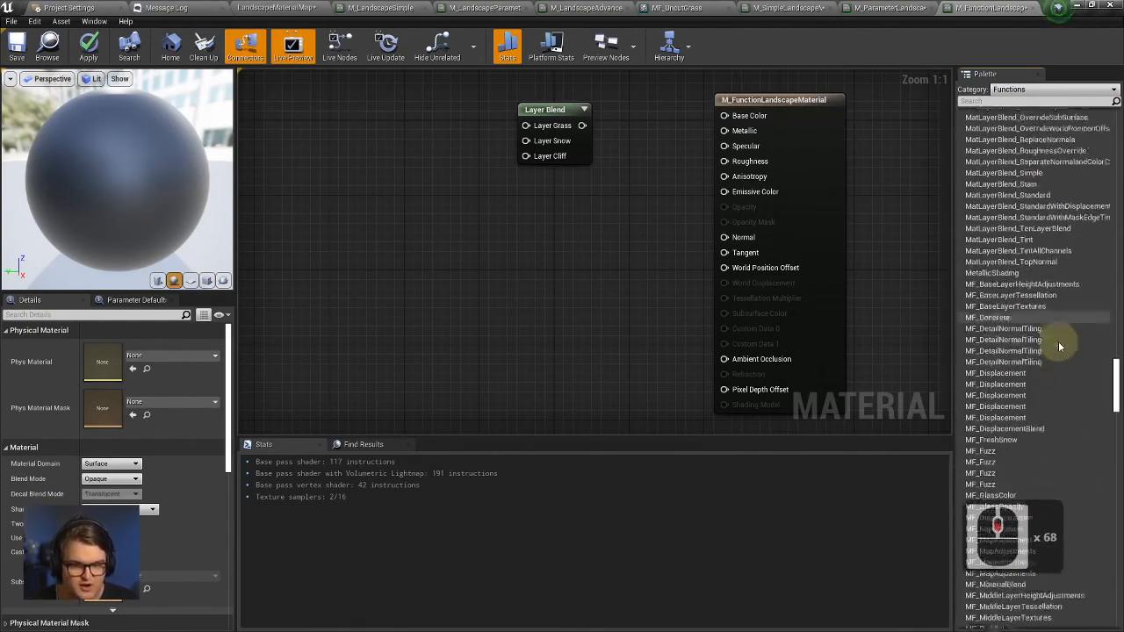
pyautogui.scroll(-20, 1060, 346)
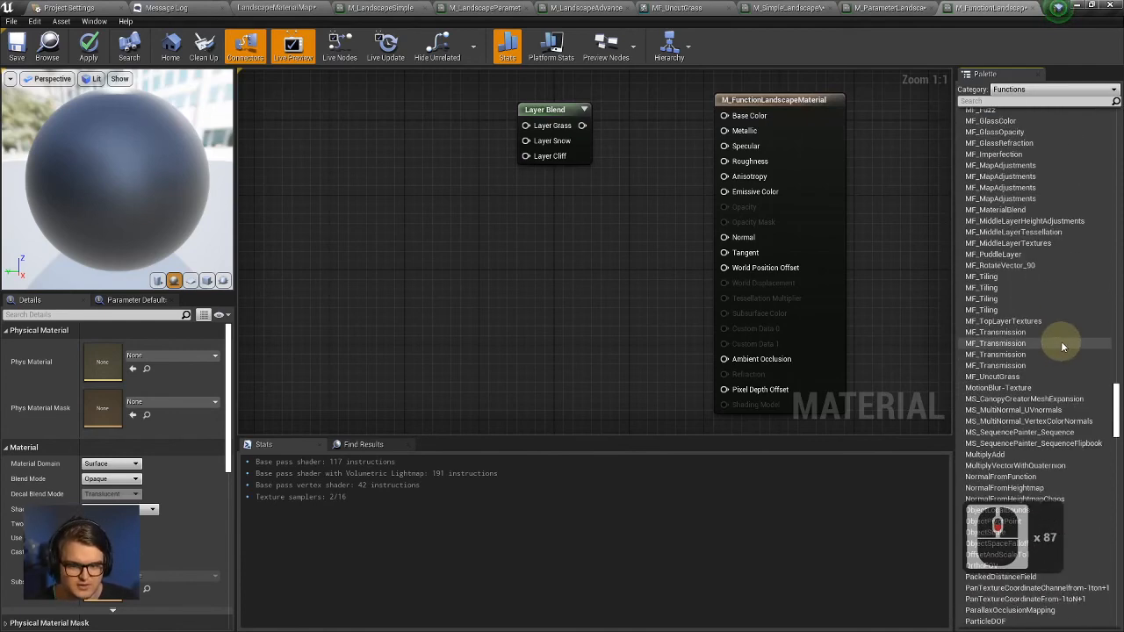
pyautogui.scroll(1, 1045, 332)
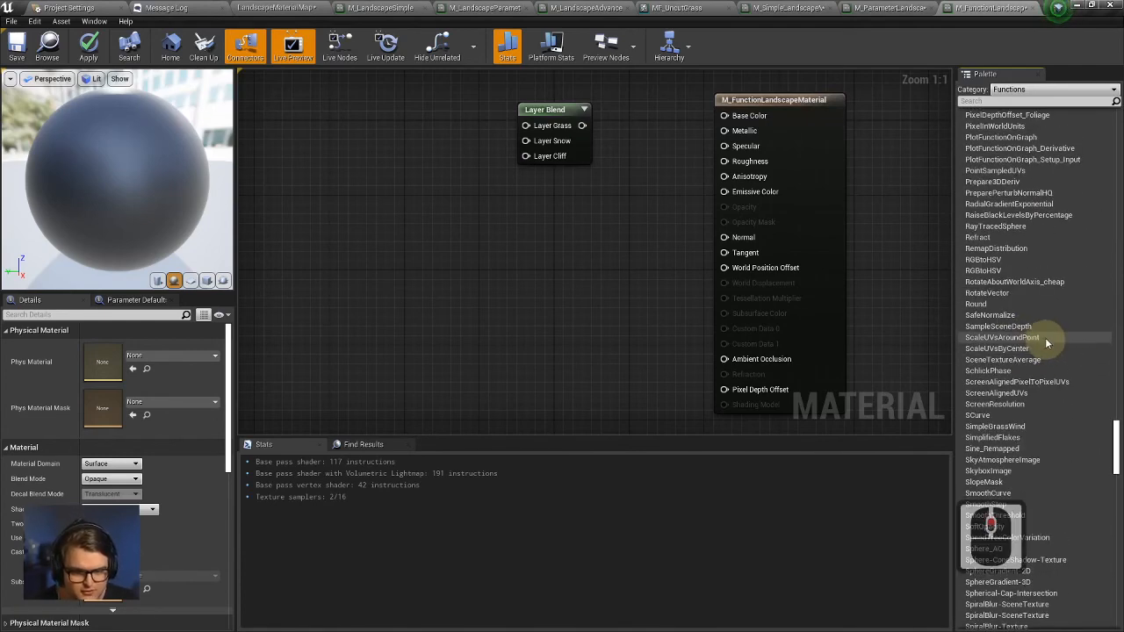
pyautogui.moveTo(1015, 301); pyautogui.dragTo(463, 235)
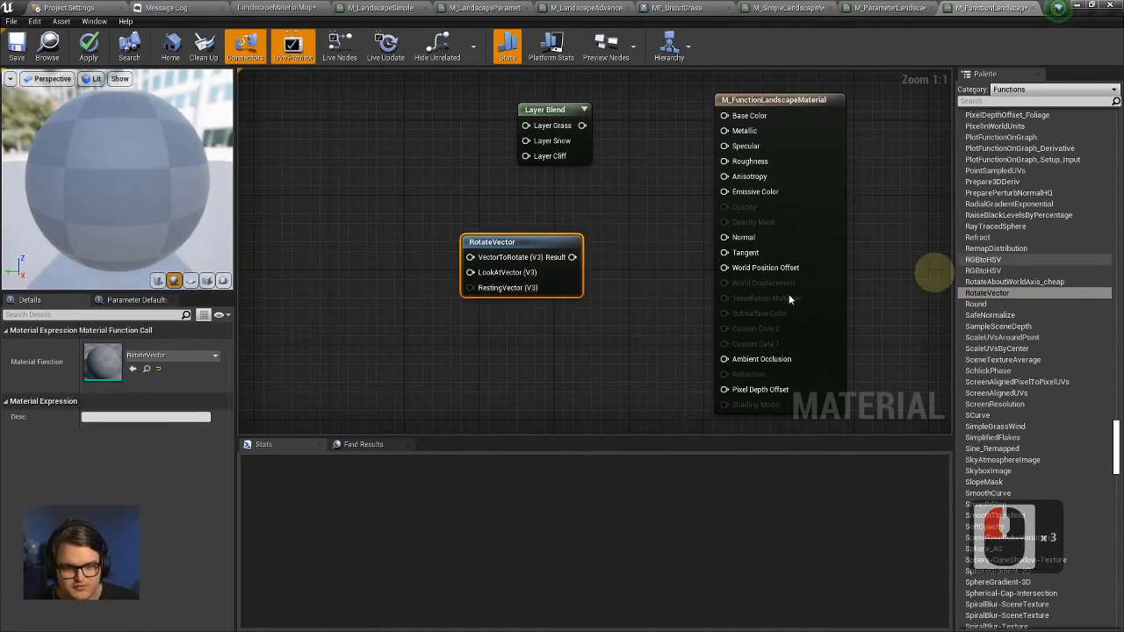
# Open the RotateVector function and examine its internal node network through to the Output Result node.
pyautogui.doubleClick(524, 246)
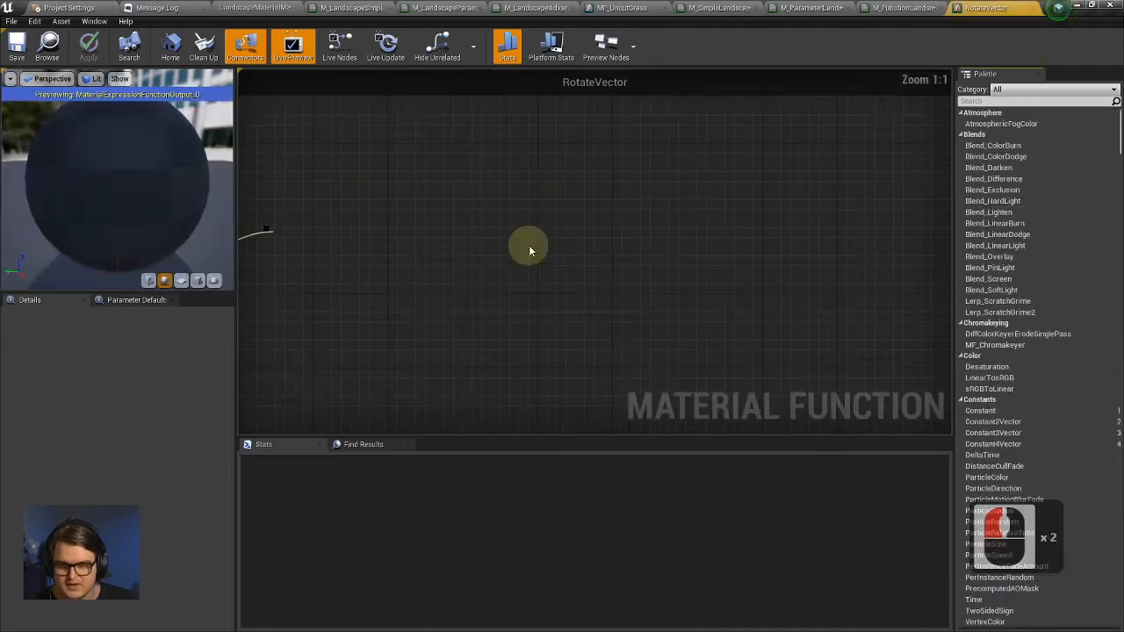
pyautogui.scroll(-5, 465, 307)
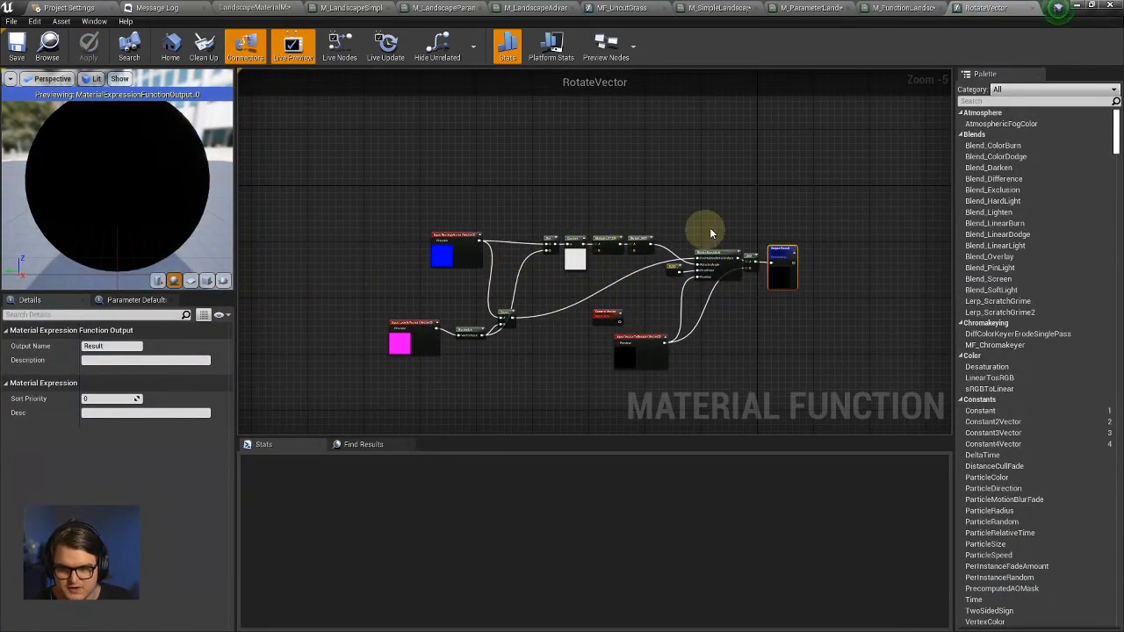
pyautogui.moveTo(672, 202); pyautogui.dragTo(677, 188, button='right')
pyautogui.scroll(6, 677, 190)
pyautogui.moveTo(567, 278); pyautogui.dragTo(733, 231, button='right')
pyautogui.scroll(-2, 736, 237)
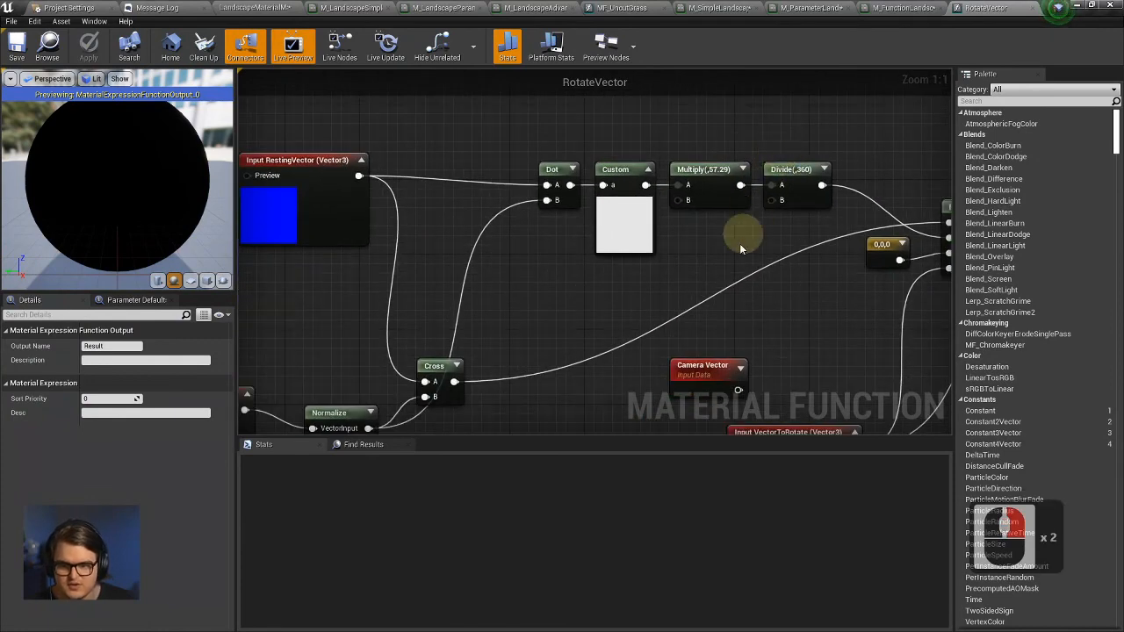
pyautogui.scroll(3, 565, 275)
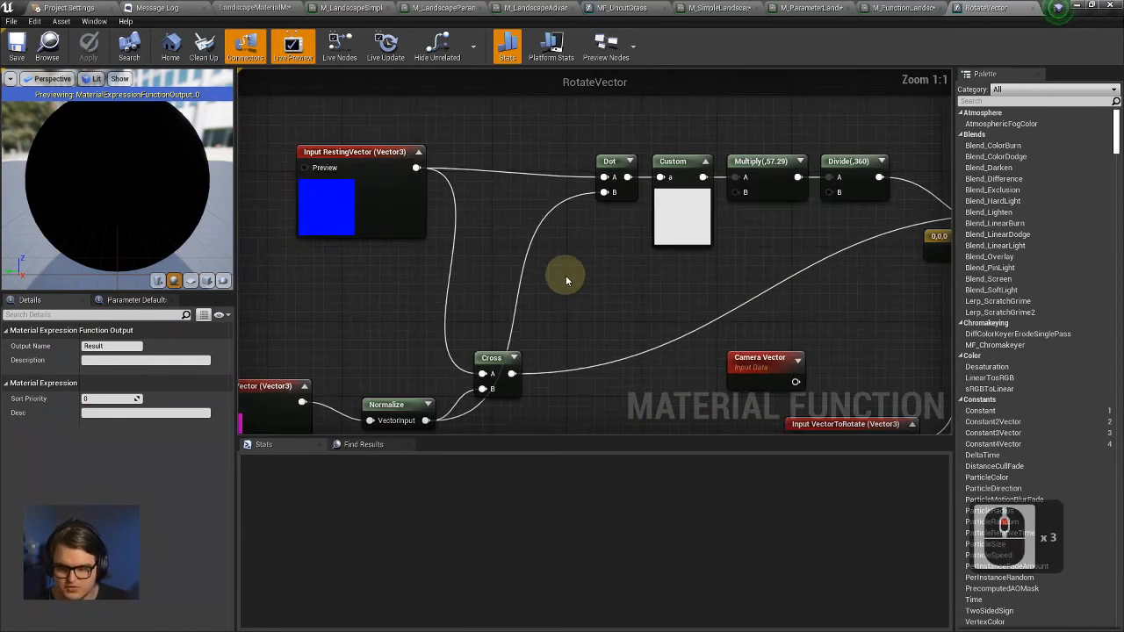
pyautogui.moveTo(565, 276); pyautogui.dragTo(365, 297, button='right')
pyautogui.click(703, 228)
pyautogui.click(674, 231)
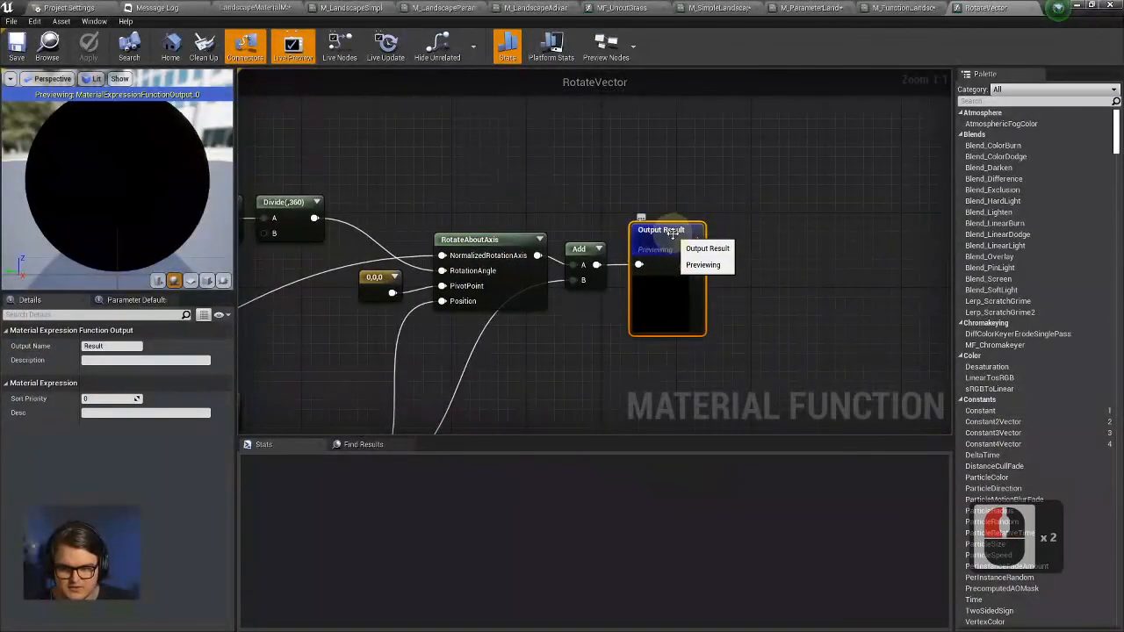
pyautogui.moveTo(498, 220); pyautogui.dragTo(668, 215, button='right')
# Reopen RotateVector from M_FunctionLandscapeMaterial and examine its LookAtVector and RestingVector inputs and its Output Result node.
pyautogui.click(933, 8)
pyautogui.doubleClick(584, 264)
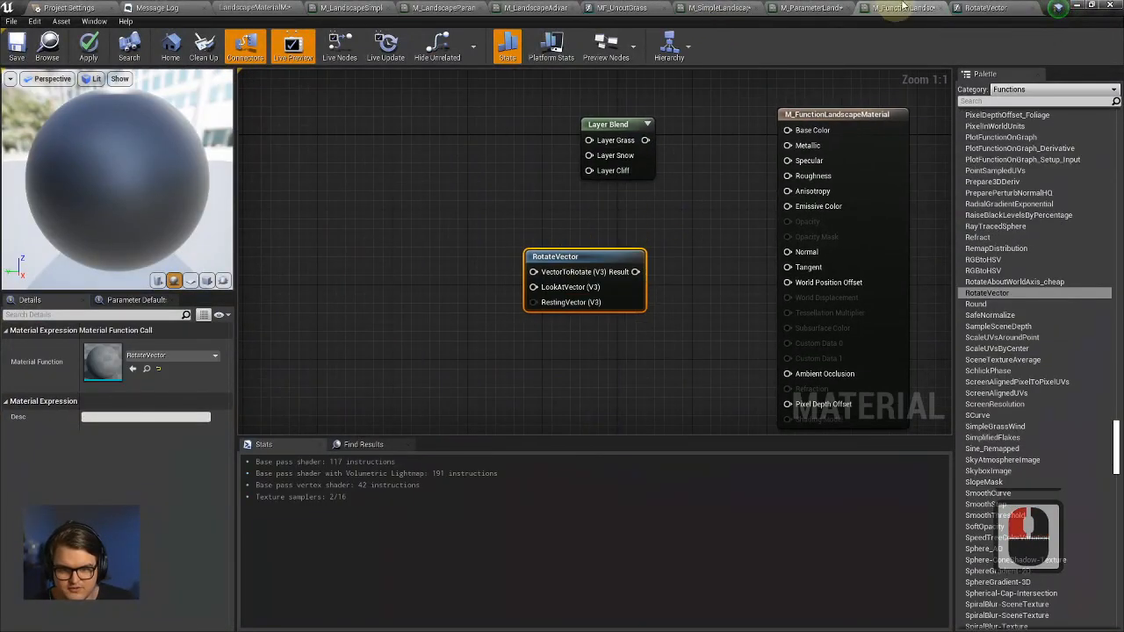
pyautogui.moveTo(706, 159); pyautogui.dragTo(646, 188, button='right')
pyautogui.scroll(-3, 645, 188)
pyautogui.scroll(3, 485, 262)
pyautogui.moveTo(385, 269); pyautogui.dragTo(686, 233, button='right')
pyautogui.click(522, 166)
pyautogui.click(436, 359)
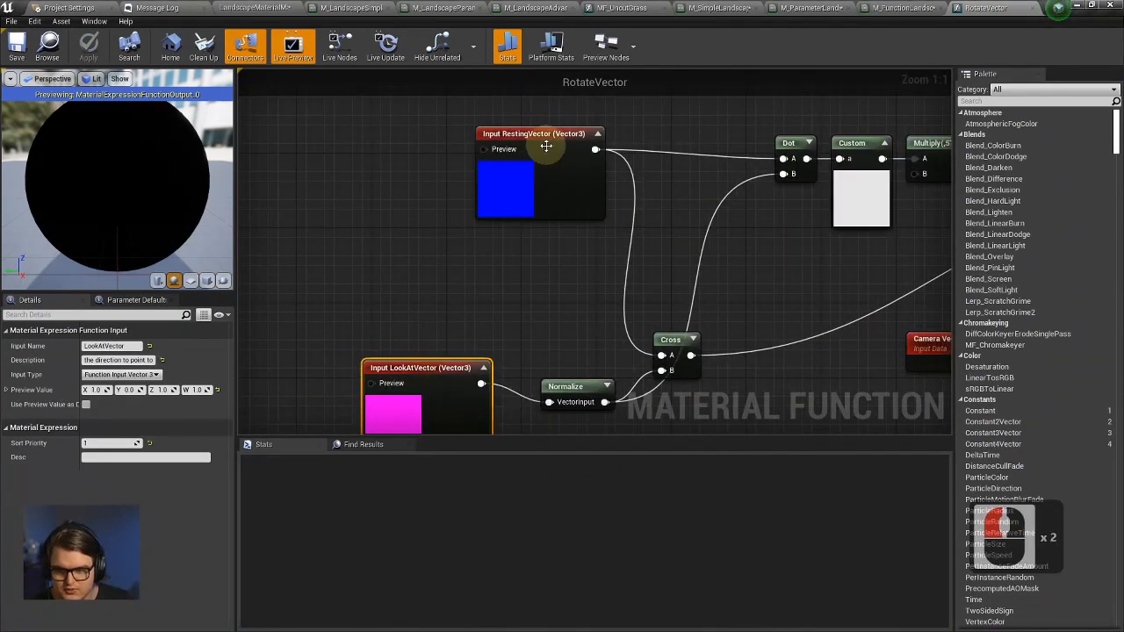
pyautogui.click(616, 202)
pyautogui.moveTo(617, 202); pyautogui.dragTo(605, 156, button='right')
pyautogui.scroll(-2, 587, 234)
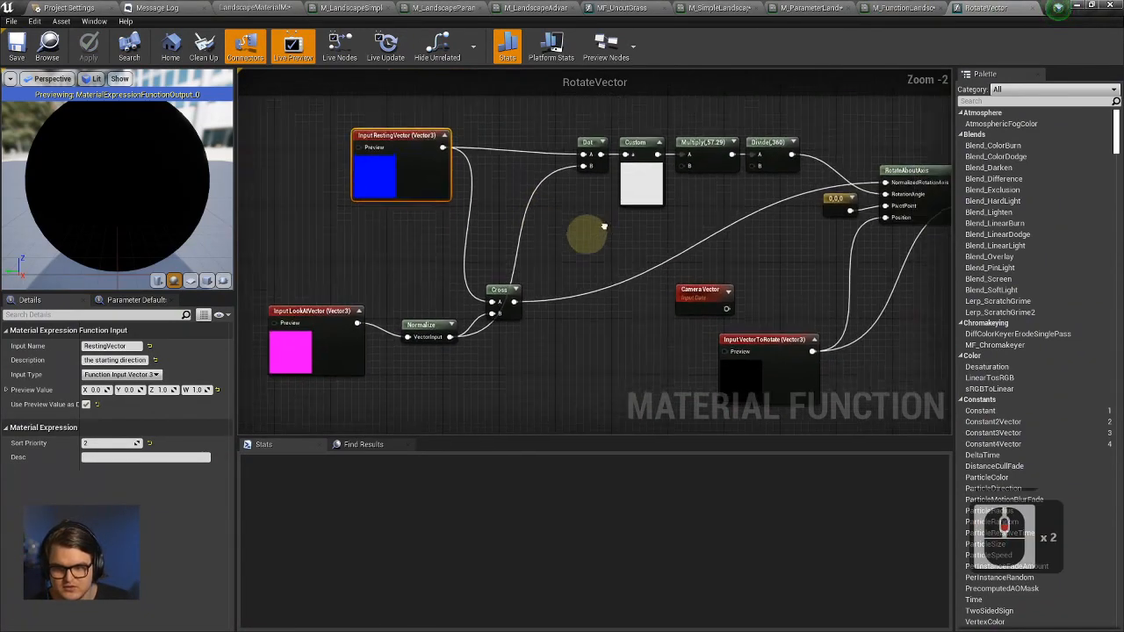
pyautogui.moveTo(881, 137); pyautogui.dragTo(537, 158, button='right')
pyautogui.click(671, 231)
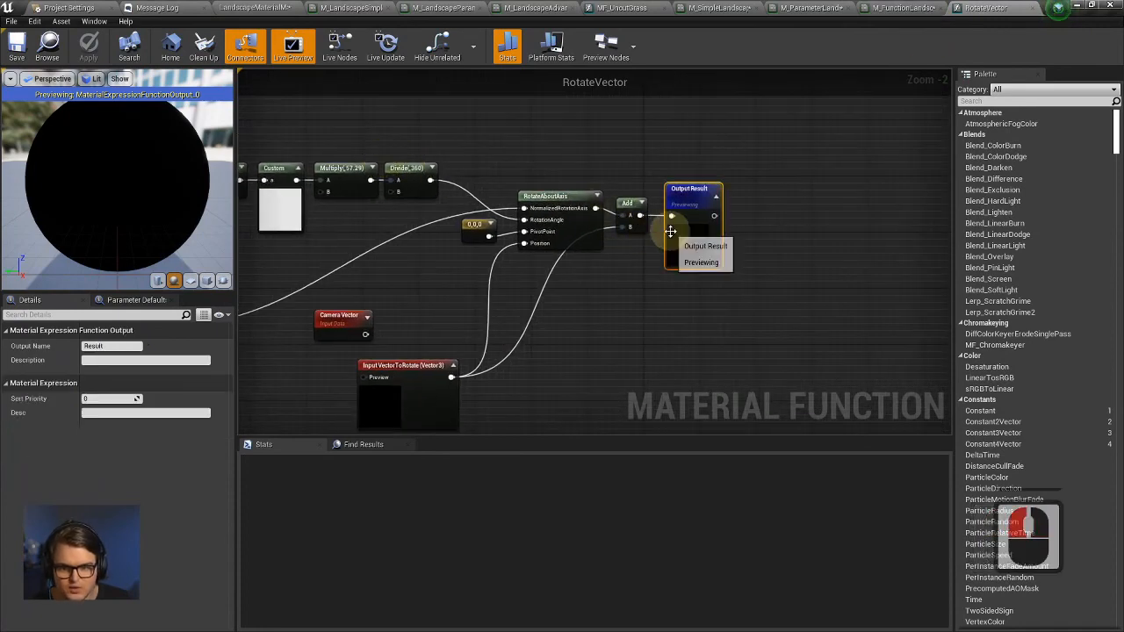
pyautogui.moveTo(417, 243); pyautogui.dragTo(656, 215, button='right')
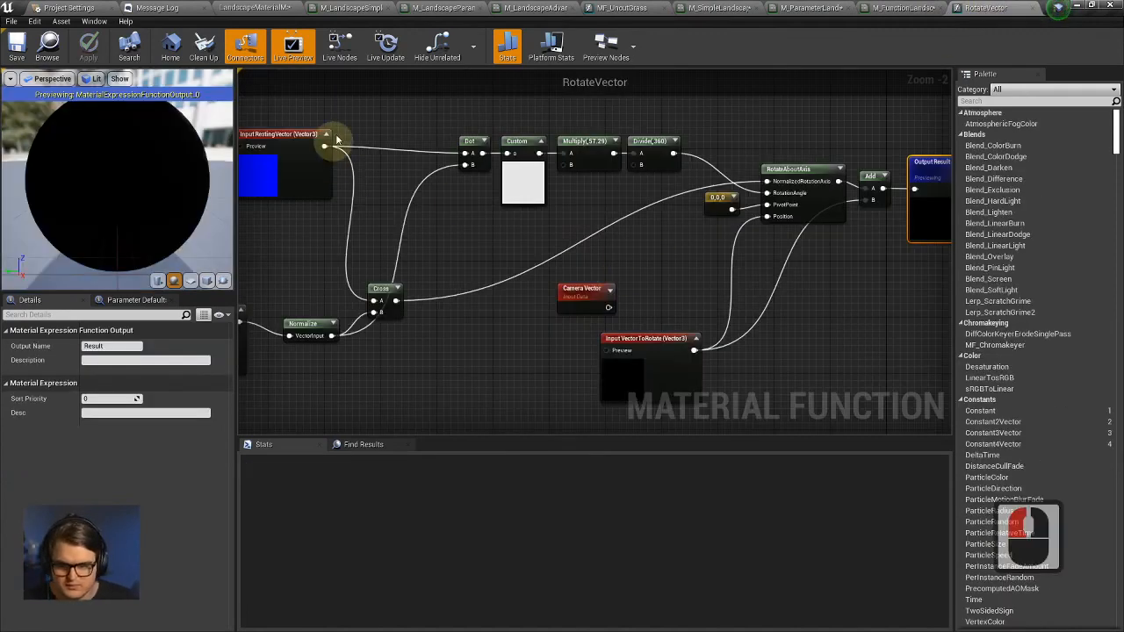
# Return to M_FunctionLandscapeMaterial, shift the RotateVector node away from the result node and place a duplicate directly beneath it.
pyautogui.click(922, 8)
pyautogui.moveTo(579, 260); pyautogui.dragTo(485, 241)
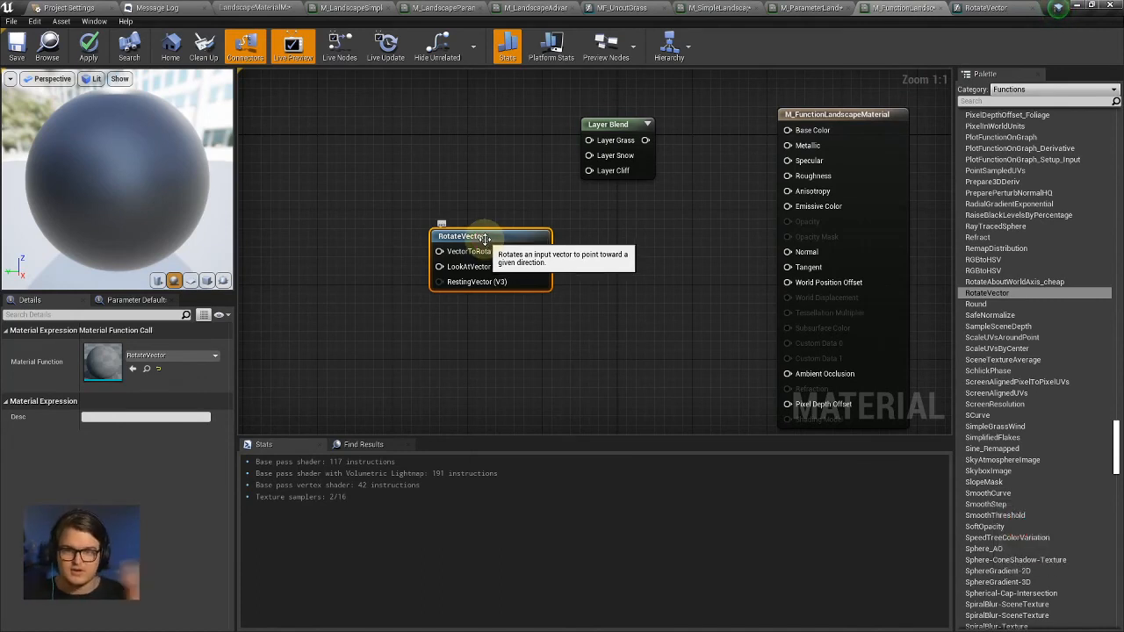
pyautogui.click(484, 239)
pyautogui.hotkey('ctrl', 'c')
pyautogui.hotkey('ctrl', 'v')
pyautogui.moveTo(558, 295); pyautogui.dragTo(484, 351)
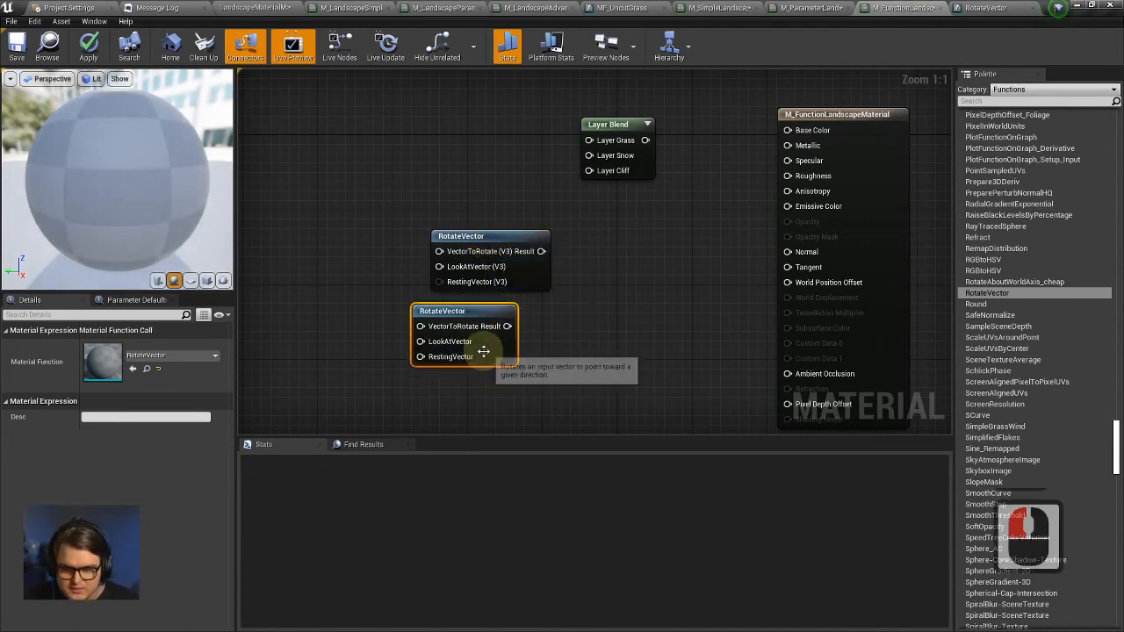
pyautogui.moveTo(500, 324); pyautogui.dragTo(527, 314)
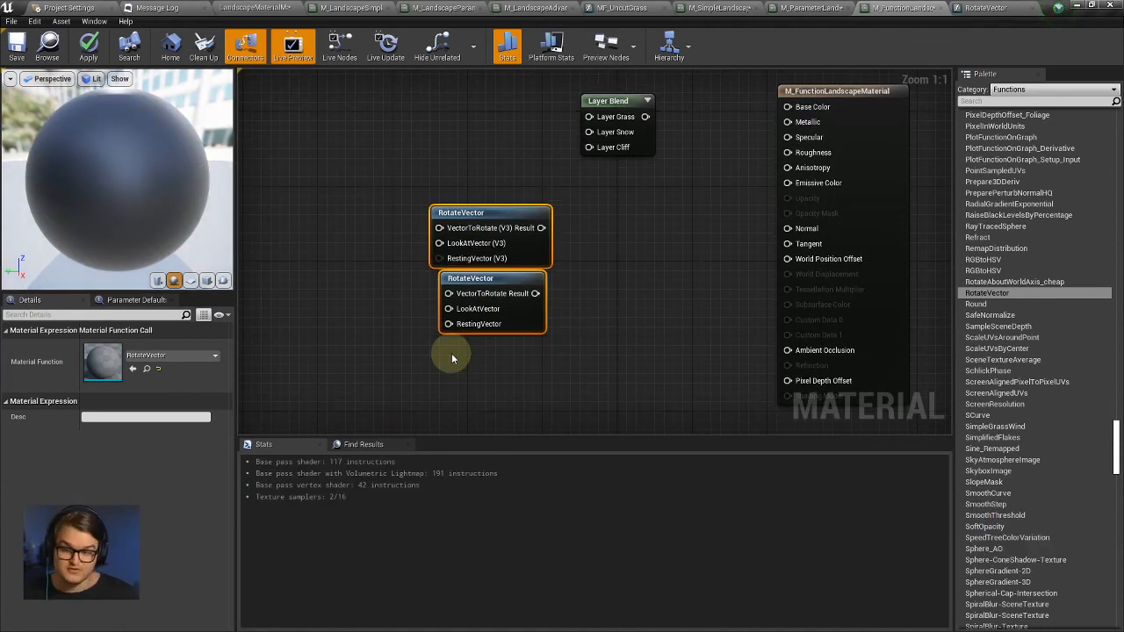
# Delete both RotateVector nodes from the M_FunctionLandscapeMaterial graph.
pyautogui.press('Delete')
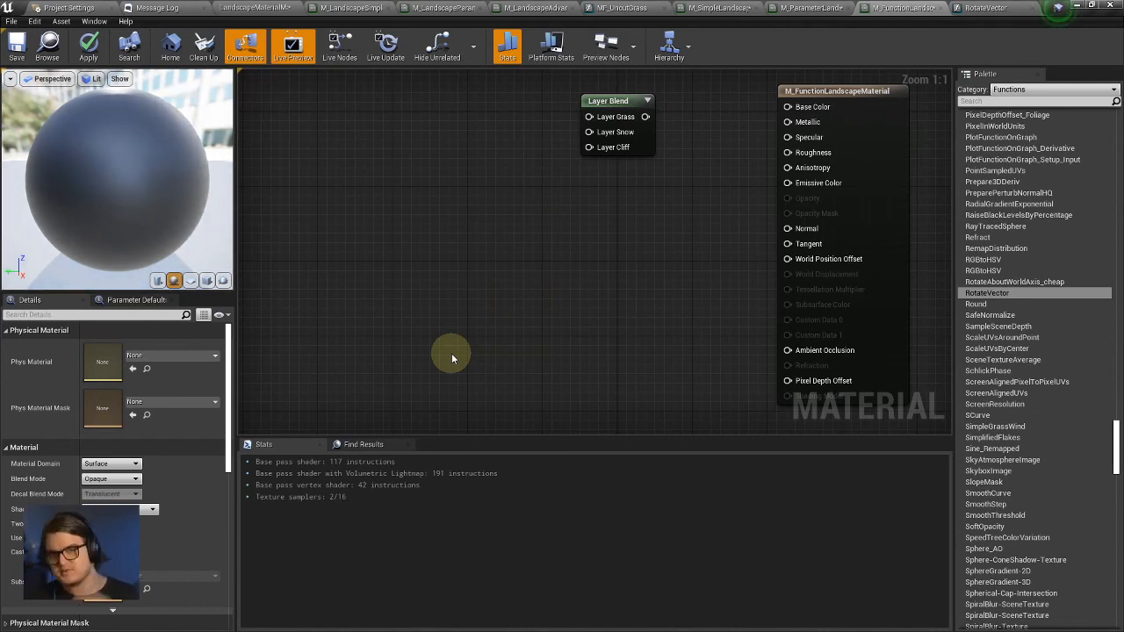
pyautogui.moveTo(420, 285); pyautogui.dragTo(547, 259, button='right')
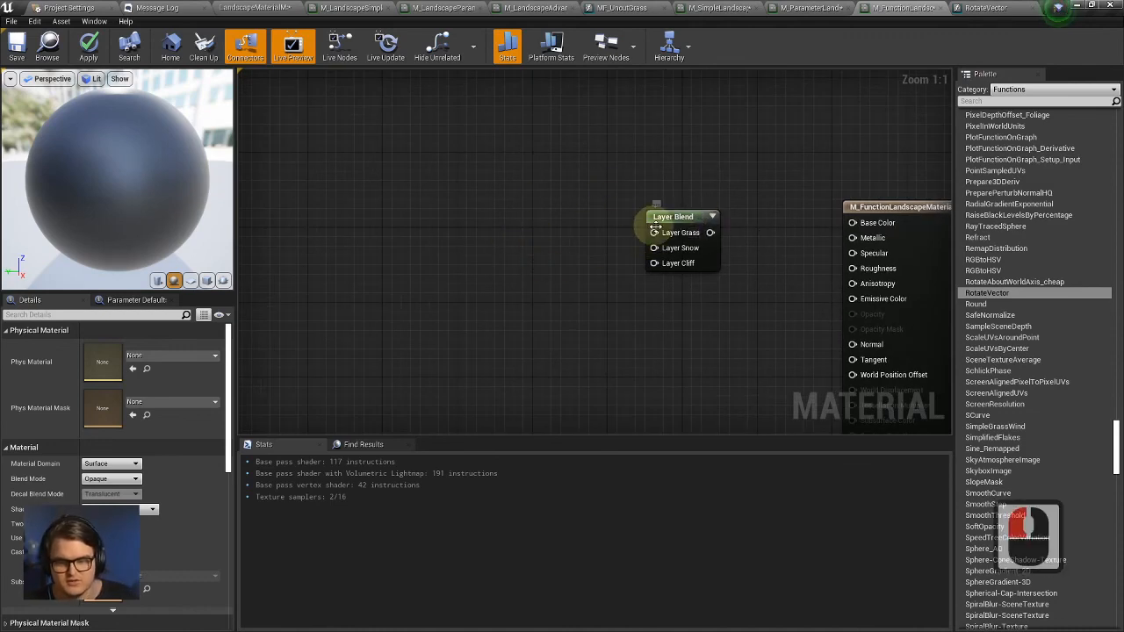
pyautogui.click(654, 266)
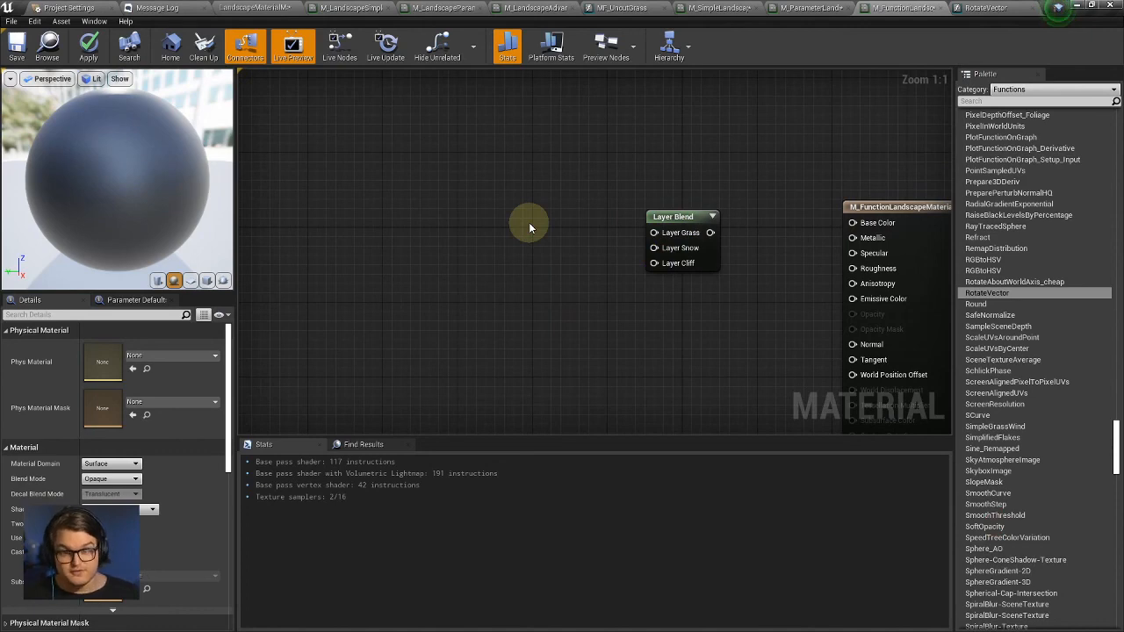
# Add a MaterialFunctionCall node and place it on the input side of Layer Blend, slightly above it.
pyautogui.rightClick(448, 165)
pyautogui.write('mati')
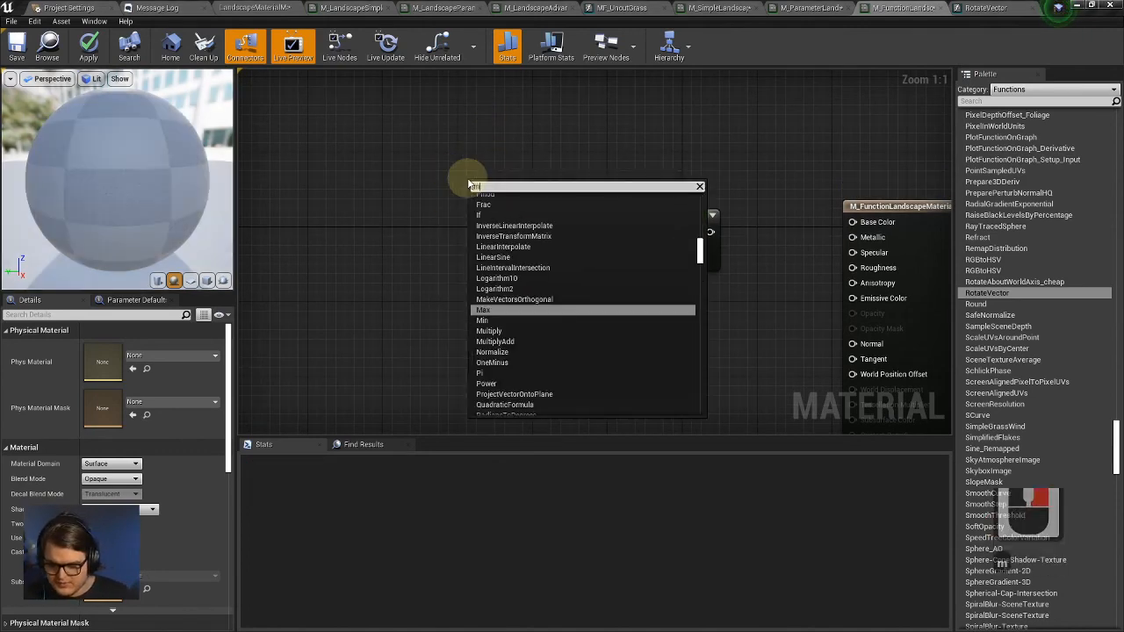
pyautogui.write('er')
pyautogui.press('BackSpace')
pyautogui.press('BackSpace')
pyautogui.press('BackSpace')
pyautogui.write('e')
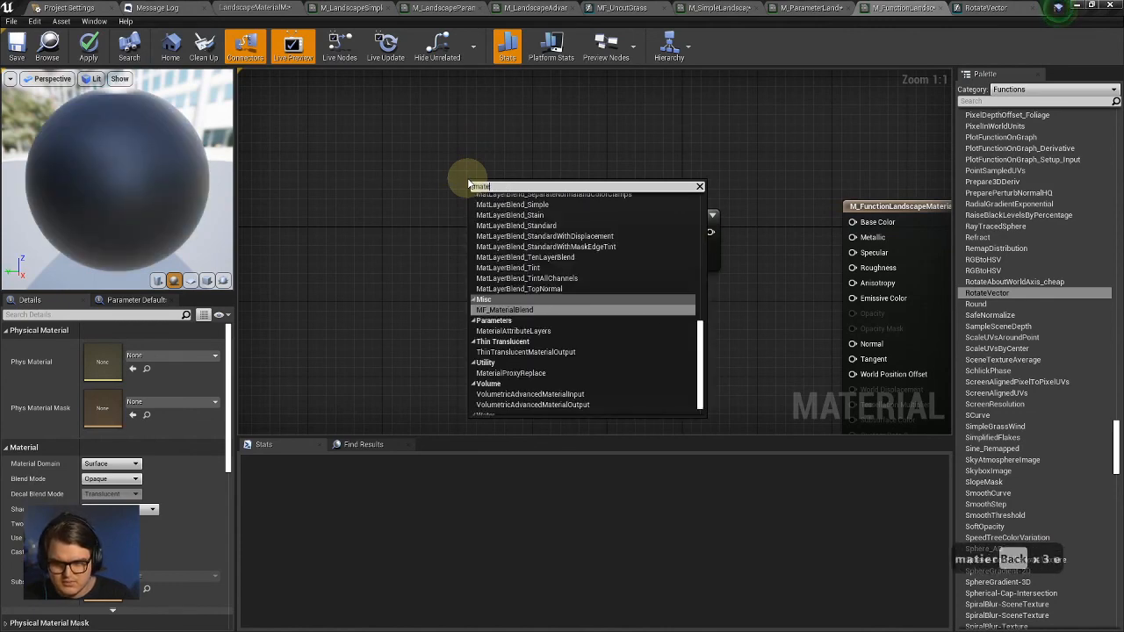
pyautogui.write('rialfunction')
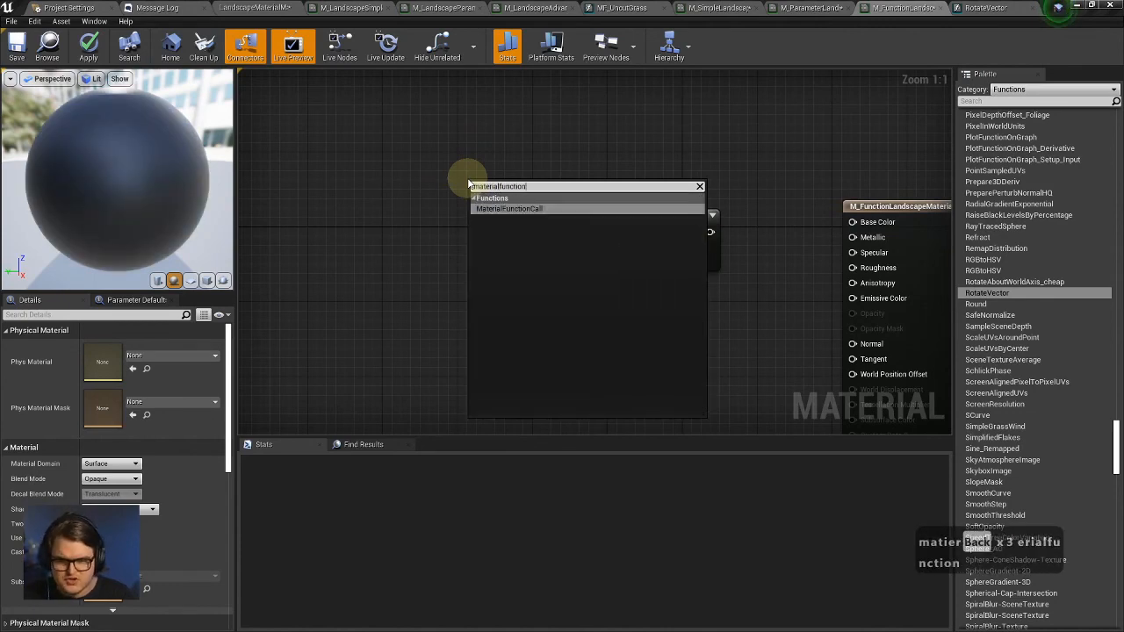
pyautogui.click(511, 211)
pyautogui.moveTo(520, 184); pyautogui.dragTo(472, 167)
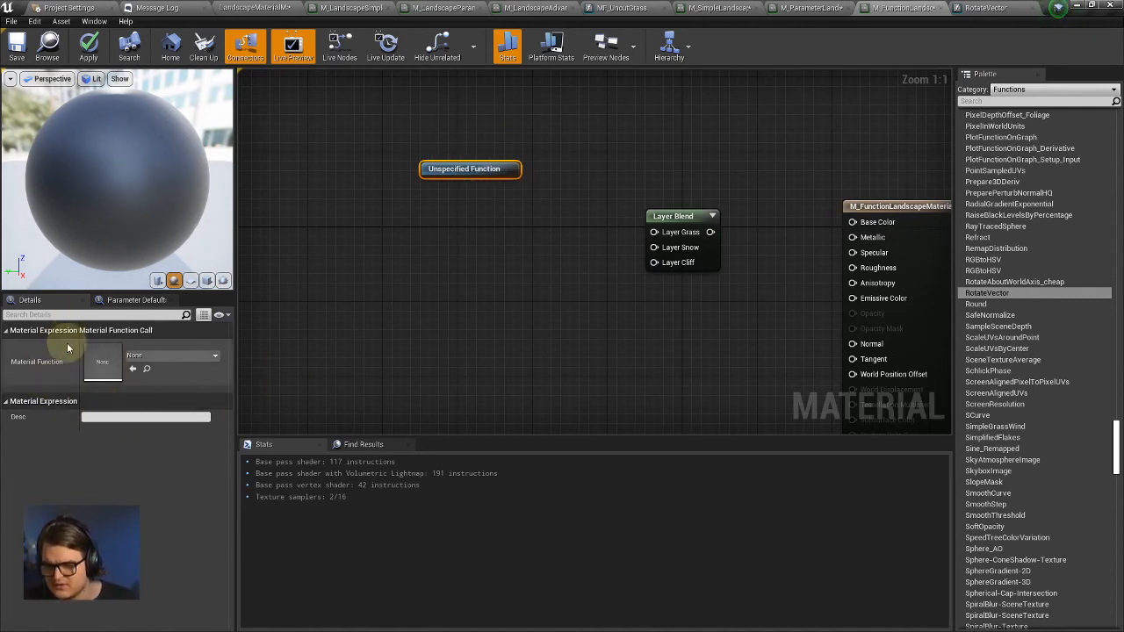
# Start creating a new Material Function asset for the Unspecified Function node.
pyautogui.click(38, 300)
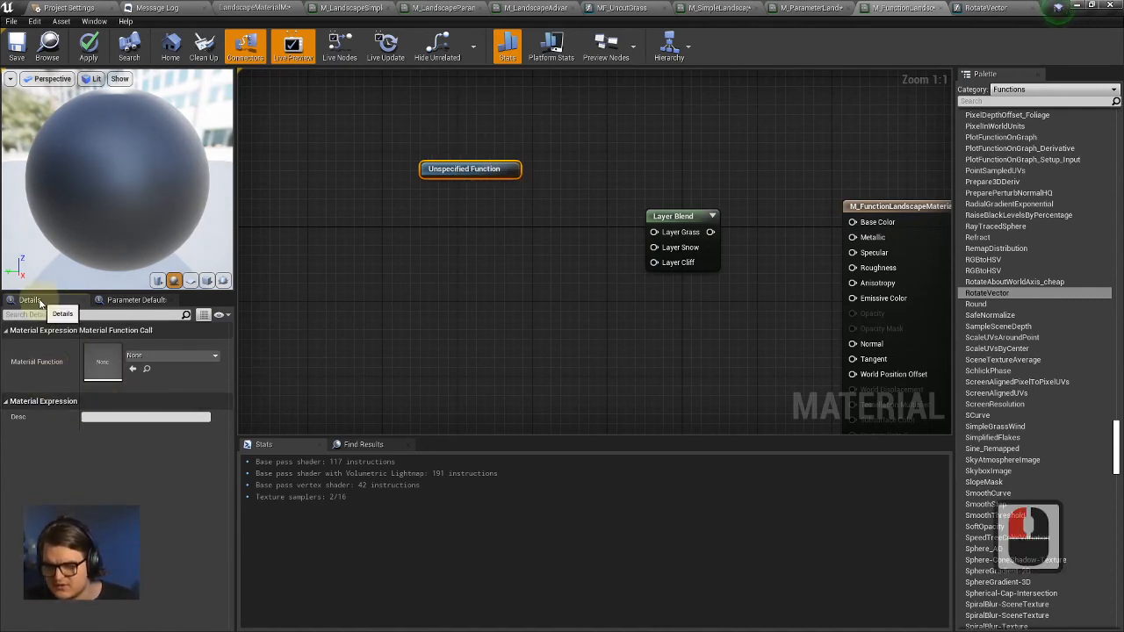
pyautogui.click(171, 358)
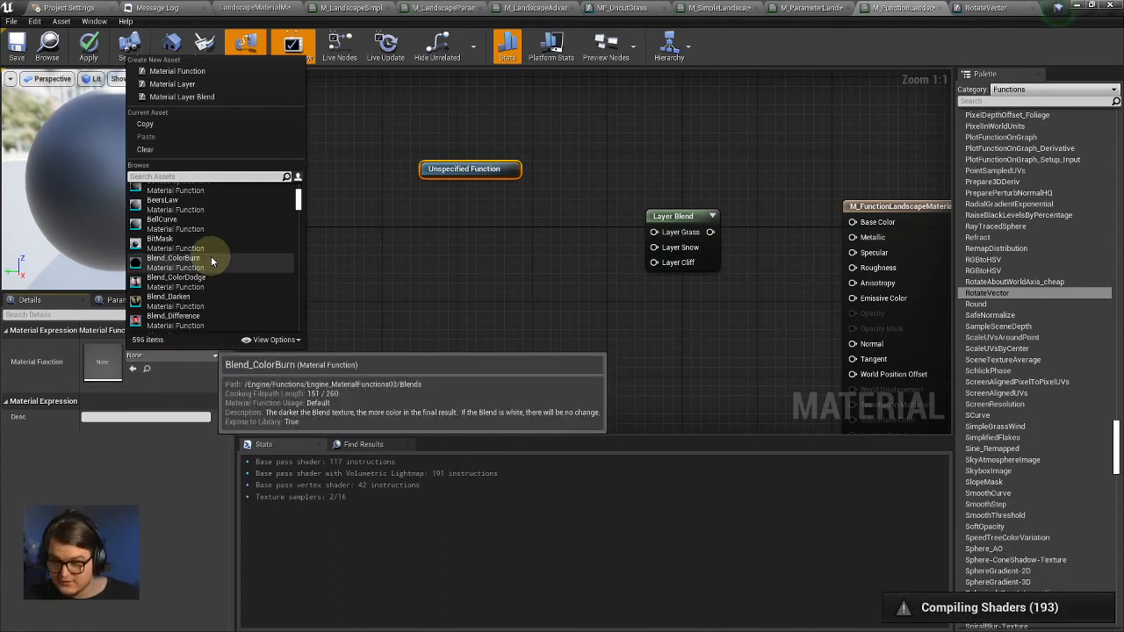
pyautogui.scroll(-2, 211, 257)
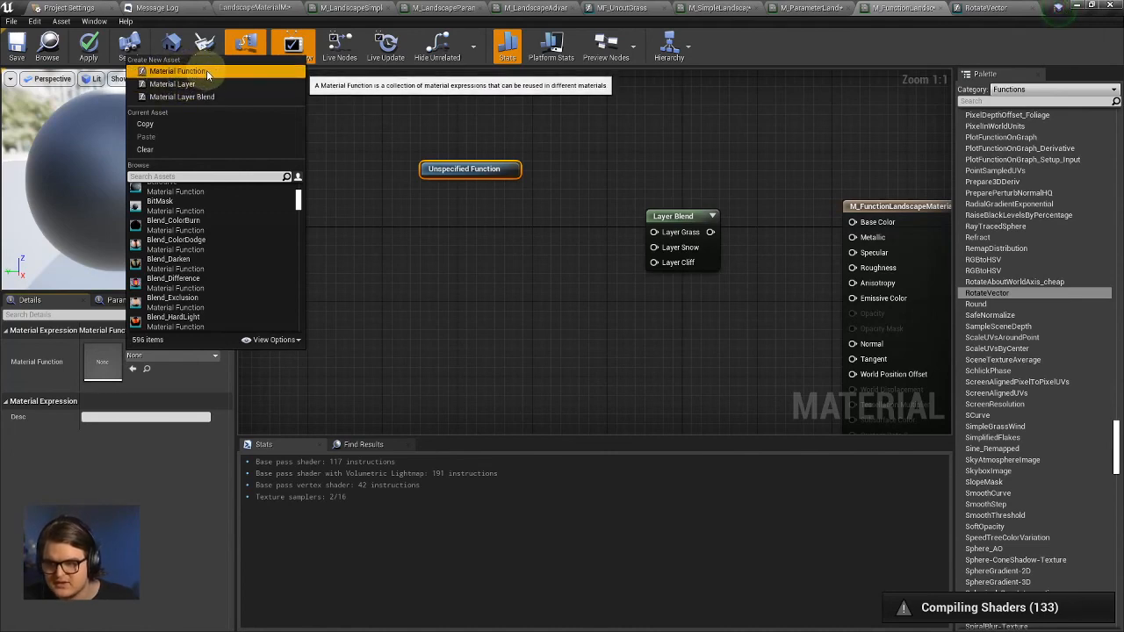
pyautogui.click(176, 71)
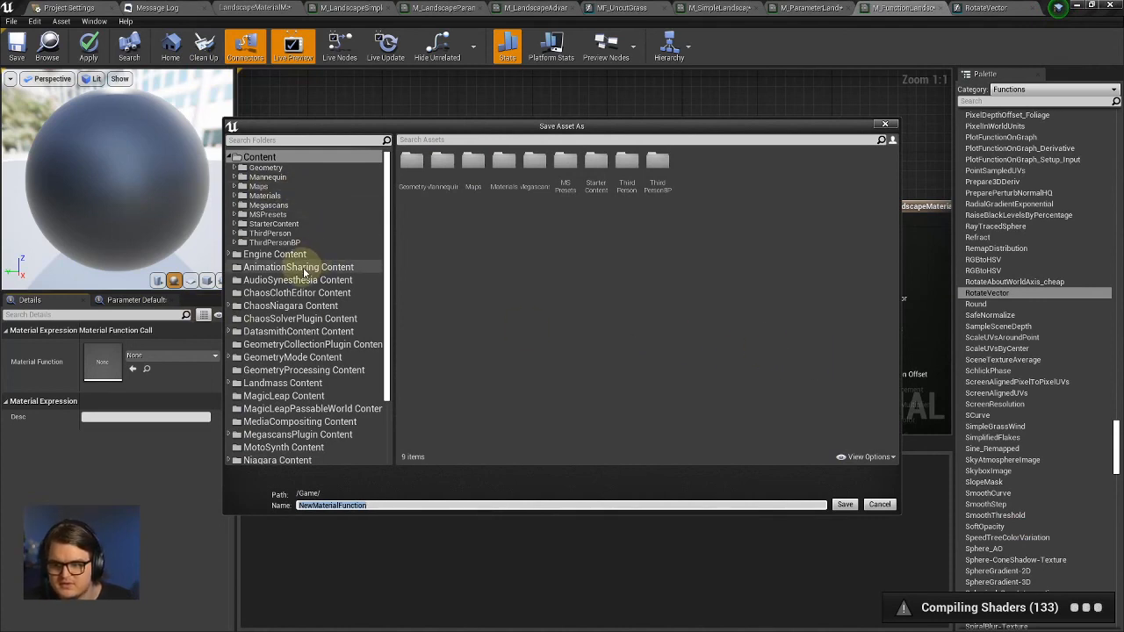
# Create a Material_Functions folder inside Content/Materials and open it as the save location for the new function.
pyautogui.scroll(4, 305, 269)
pyautogui.doubleClick(274, 196)
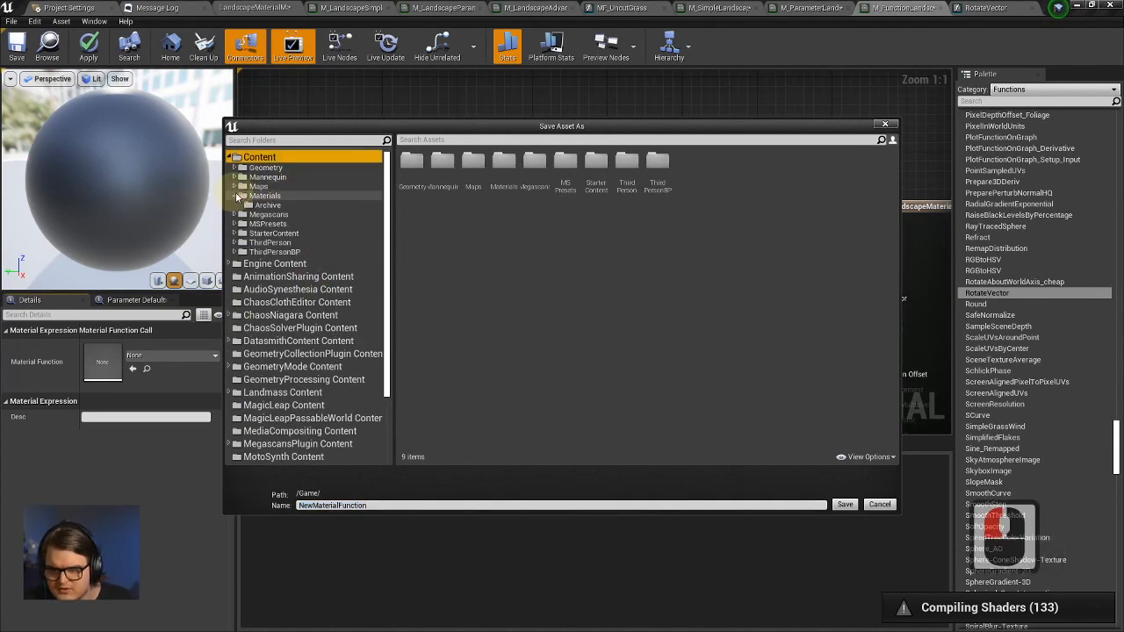
pyautogui.rightClick(579, 271)
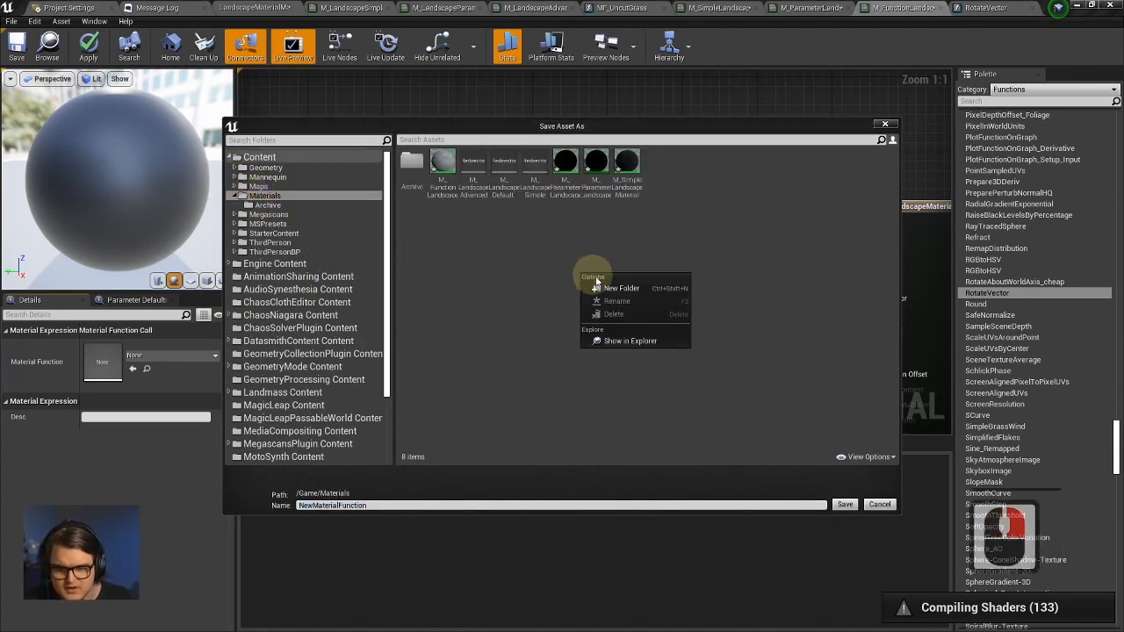
pyautogui.click(634, 287)
pyautogui.write('Mate')
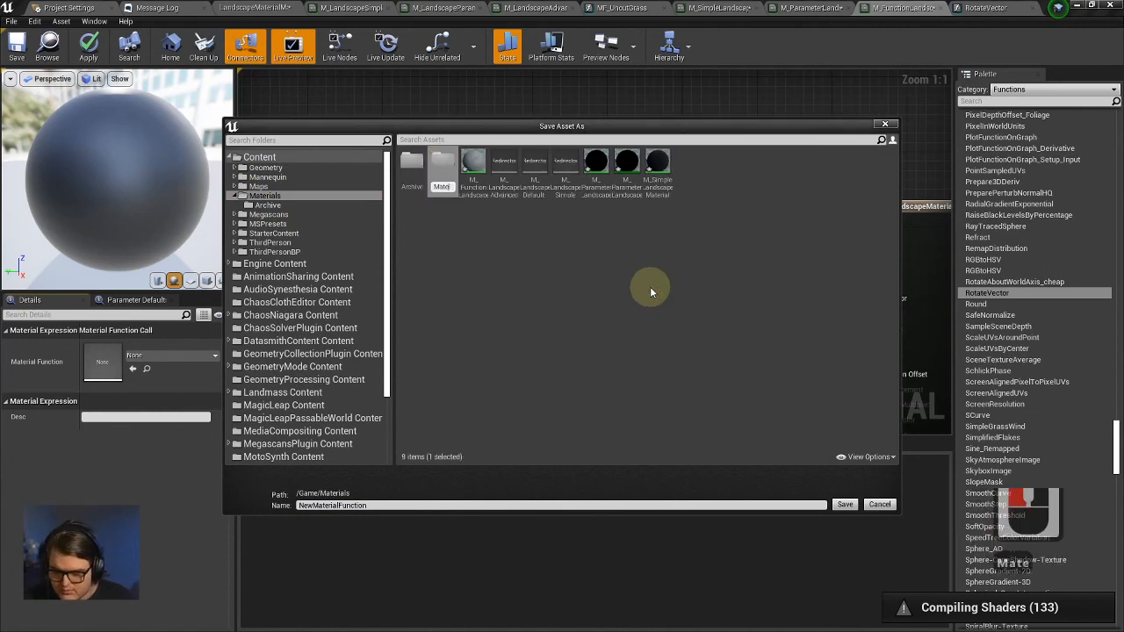
pyautogui.write('rial')
pyautogui.press('BackSpace')
pyautogui.write('_')
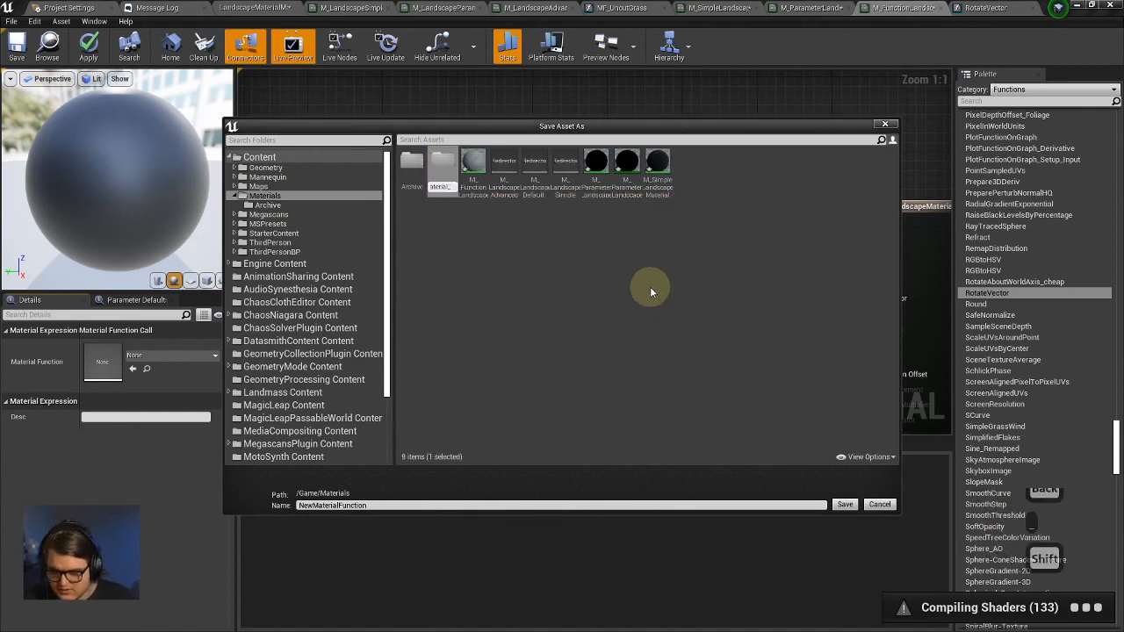
pyautogui.write('Functions')
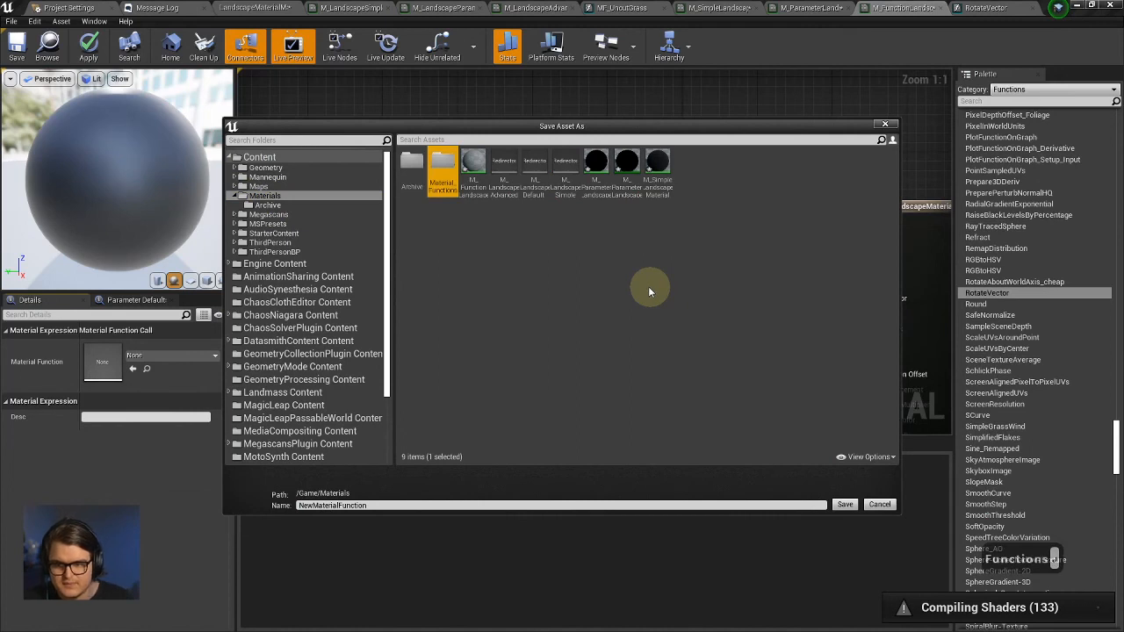
pyautogui.press('Return')
pyautogui.doubleClick(441, 167)
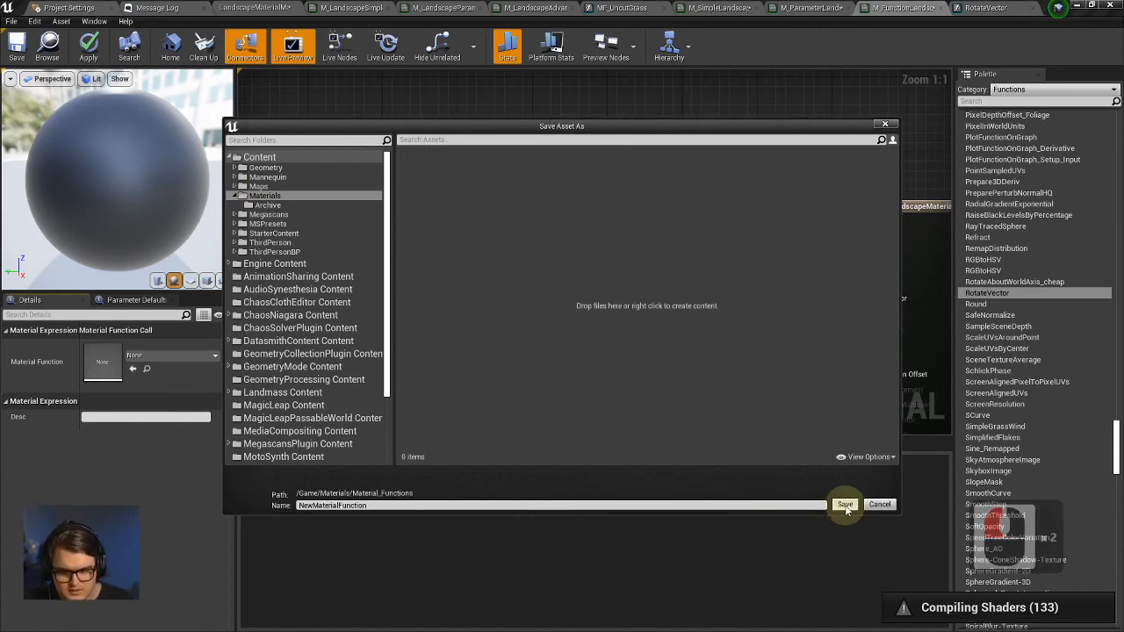
# Save the new material function as MF_GrassLayer and align its node level with Layer Blend.
pyautogui.moveTo(300, 506); pyautogui.dragTo(400, 516)
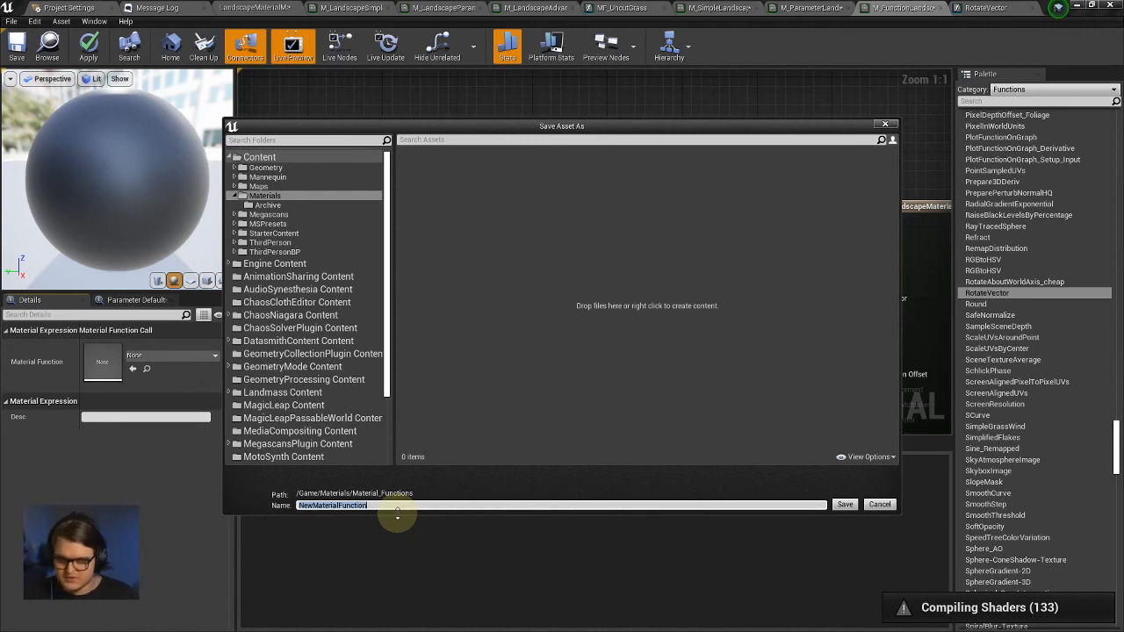
pyautogui.write('MF_GrassLayer')
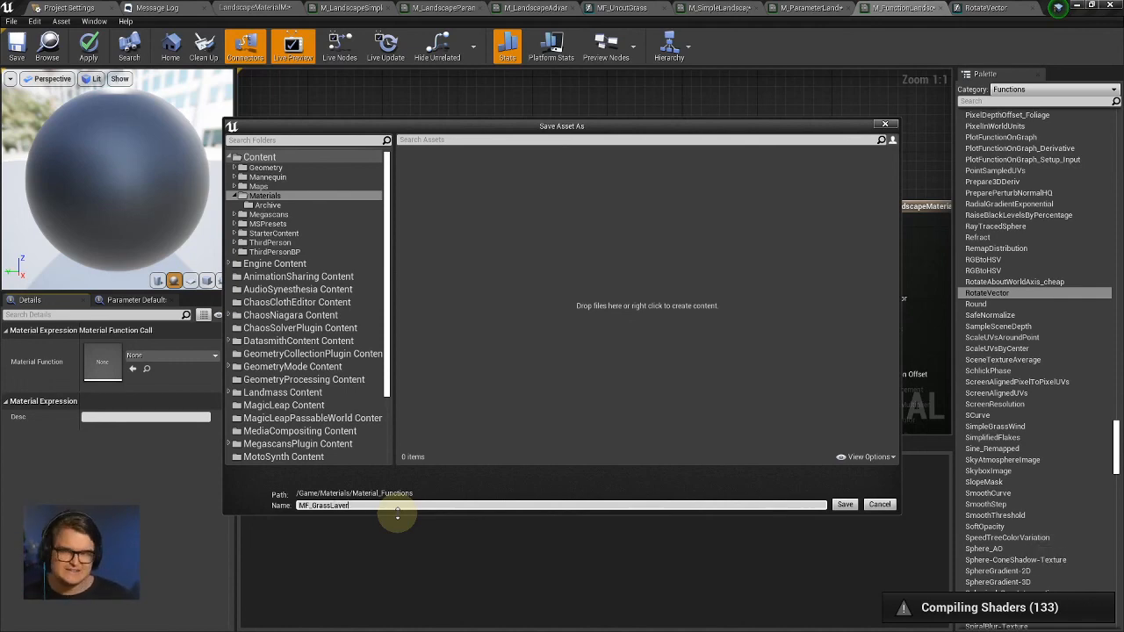
pyautogui.press('Return')
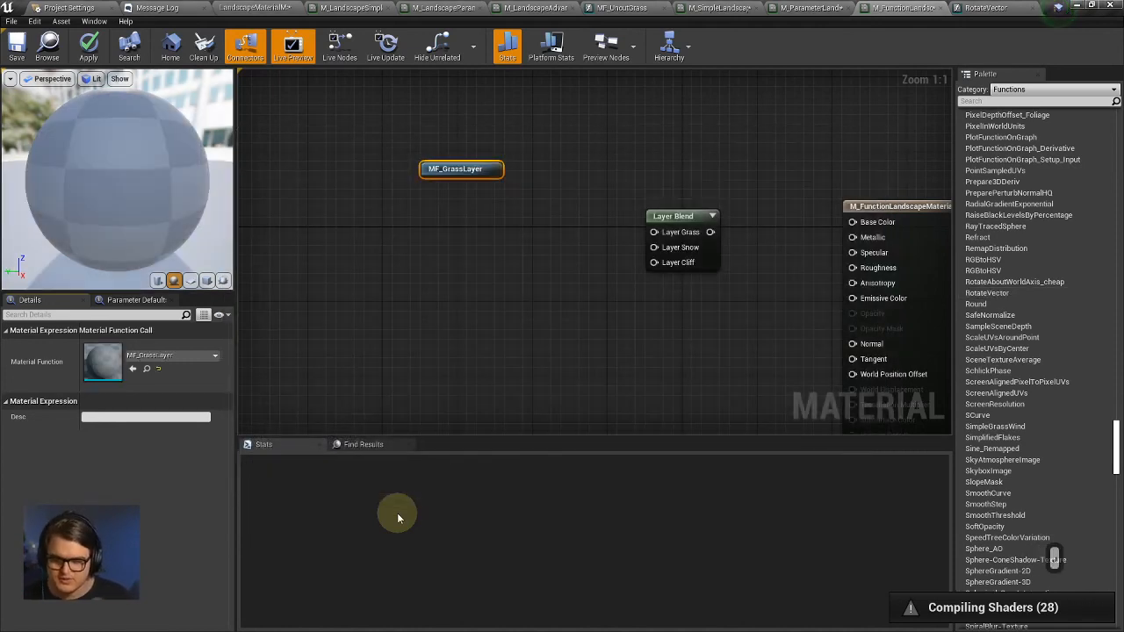
pyautogui.moveTo(445, 170); pyautogui.dragTo(472, 217)
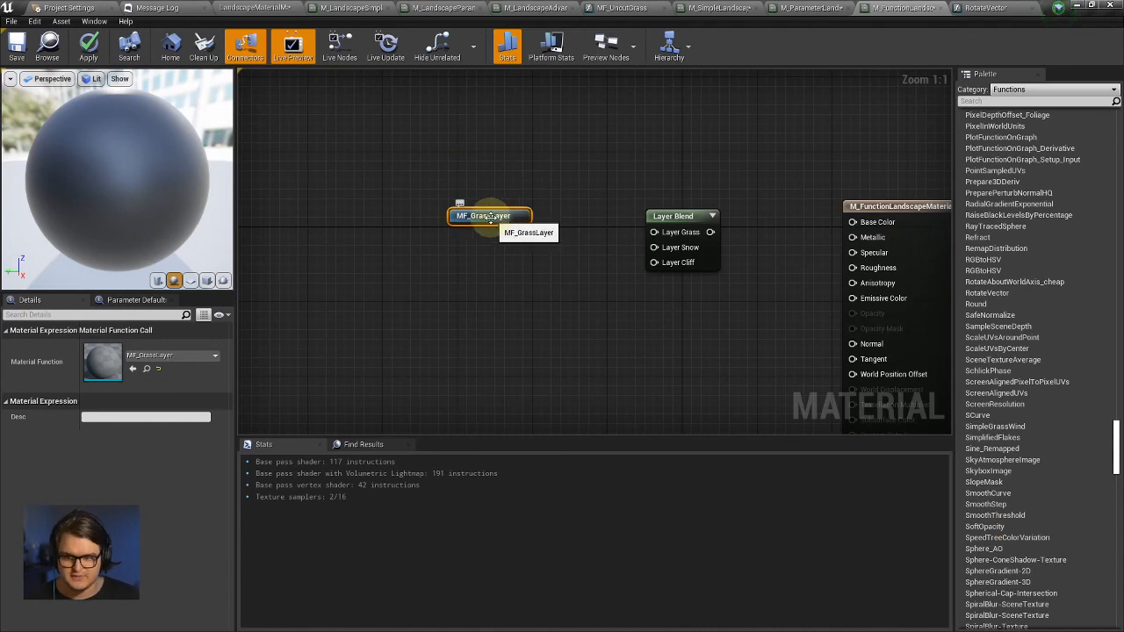
# Open MF_GrassLayer, add a Constant3Vector before Output Result and connect it to the Output Result input.
pyautogui.doubleClick(494, 217)
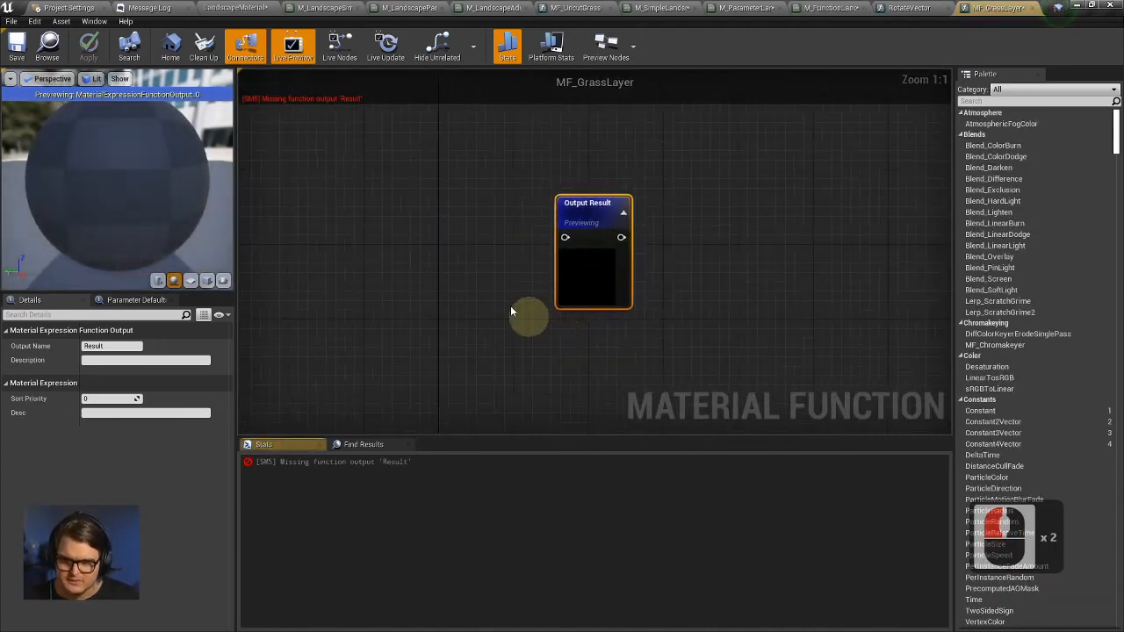
pyautogui.moveTo(431, 226); pyautogui.dragTo(618, 232, button='right')
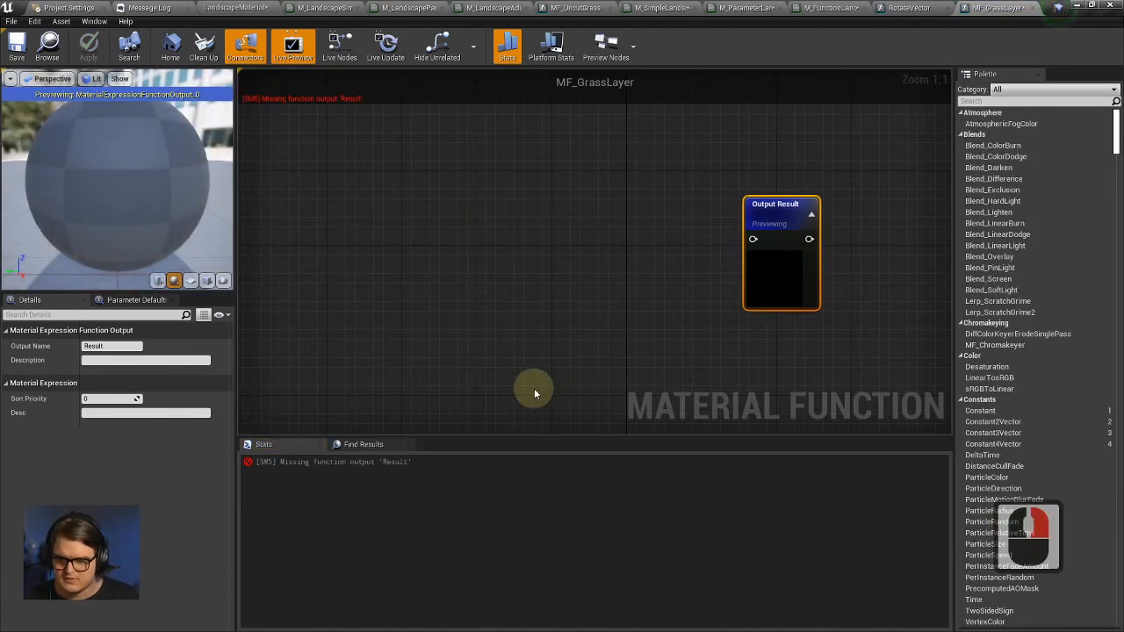
pyautogui.click(770, 226)
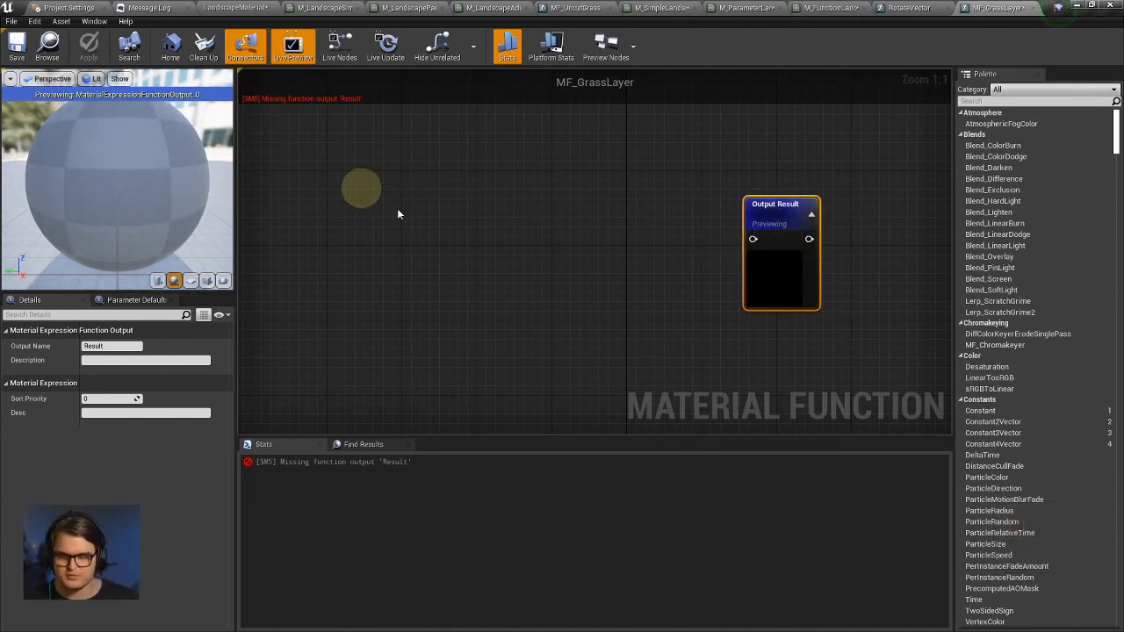
pyautogui.moveTo(691, 238); pyautogui.dragTo(677, 258, button='right')
pyautogui.click(568, 225)
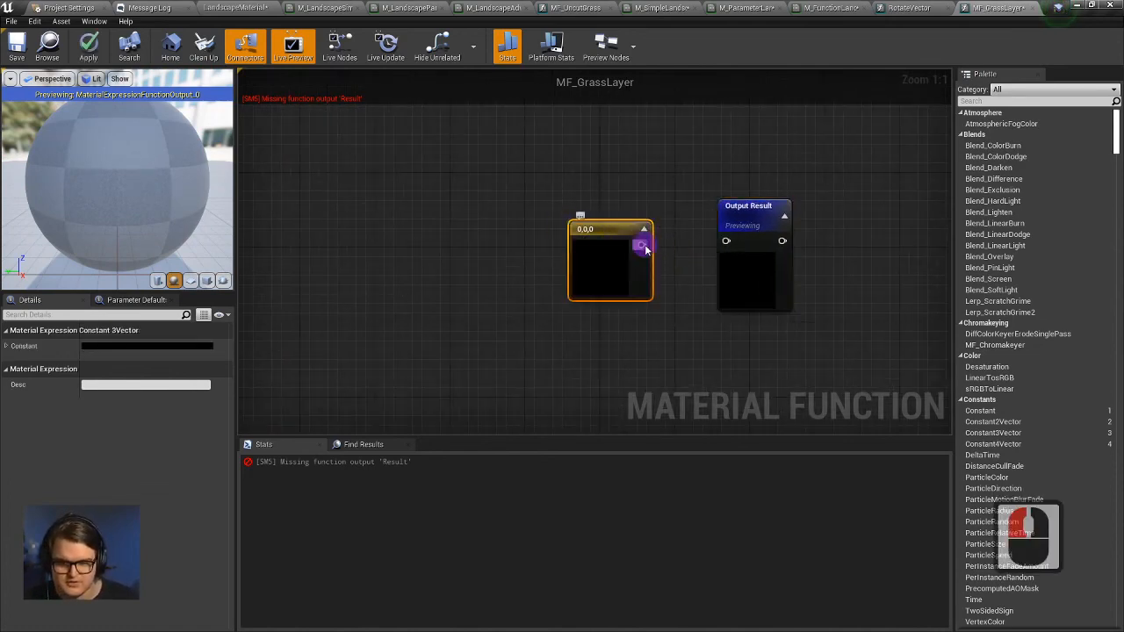
pyautogui.moveTo(642, 244); pyautogui.dragTo(725, 241)
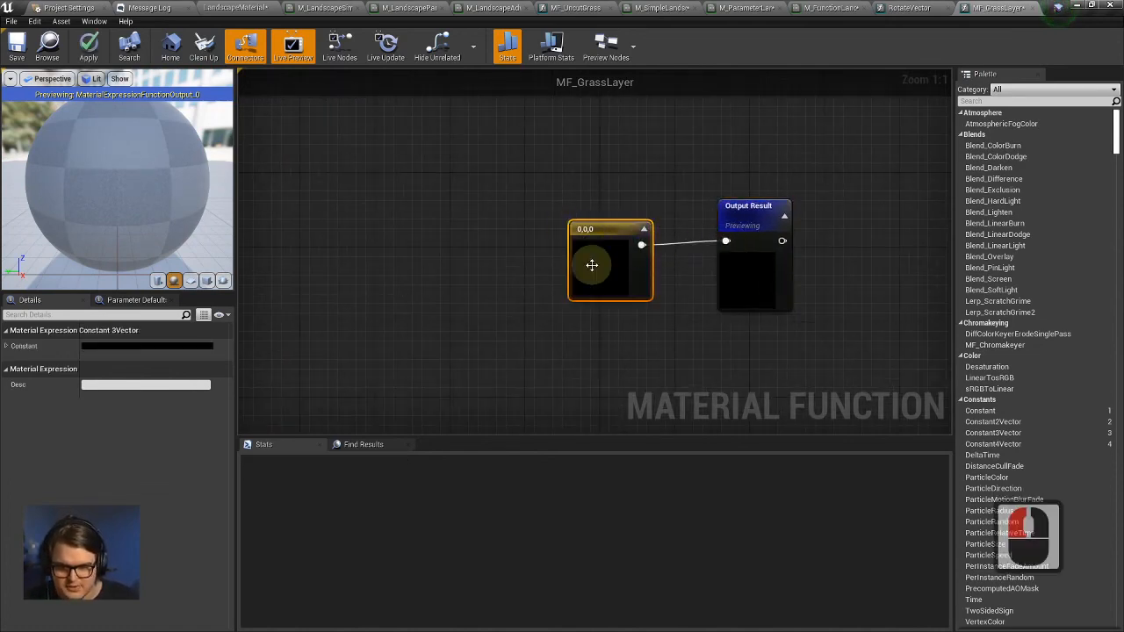
# Set the Constant3Vector colour to green (0.0113, 0.682, 0) and save MF_GrassLayer.
pyautogui.click(150, 345)
pyautogui.moveTo(328, 439); pyautogui.dragTo(328, 397)
pyautogui.click(337, 601)
pyautogui.click(500, 254)
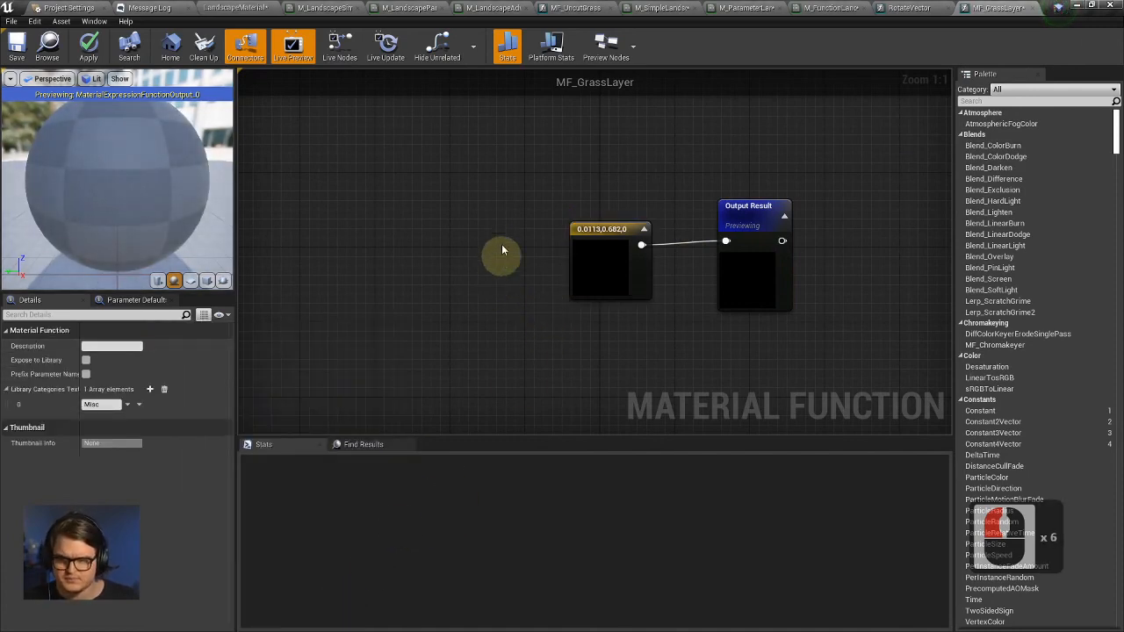
pyautogui.moveTo(504, 202); pyautogui.dragTo(443, 200, button='right')
pyautogui.hotkey('ctrl', 's')
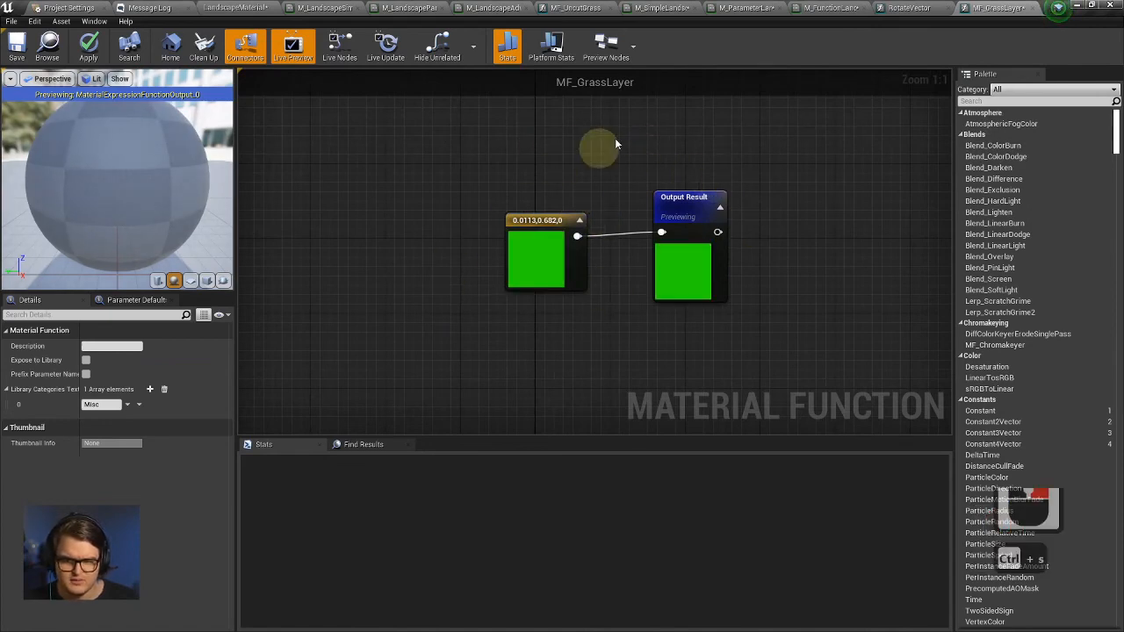
# Return to M_FunctionLandscapeMaterial, connect MF_GrassLayer's Result to Base Color and move Layer Blend clear below the connection.
pyautogui.click(915, 8)
pyautogui.click(832, 8)
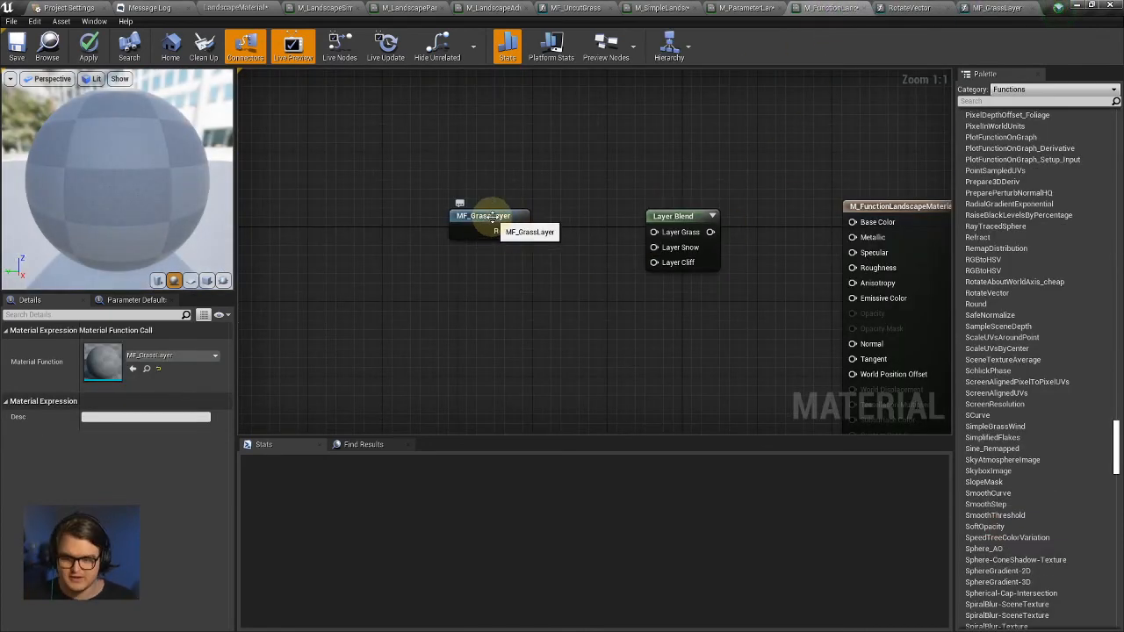
pyautogui.moveTo(492, 217); pyautogui.dragTo(826, 222)
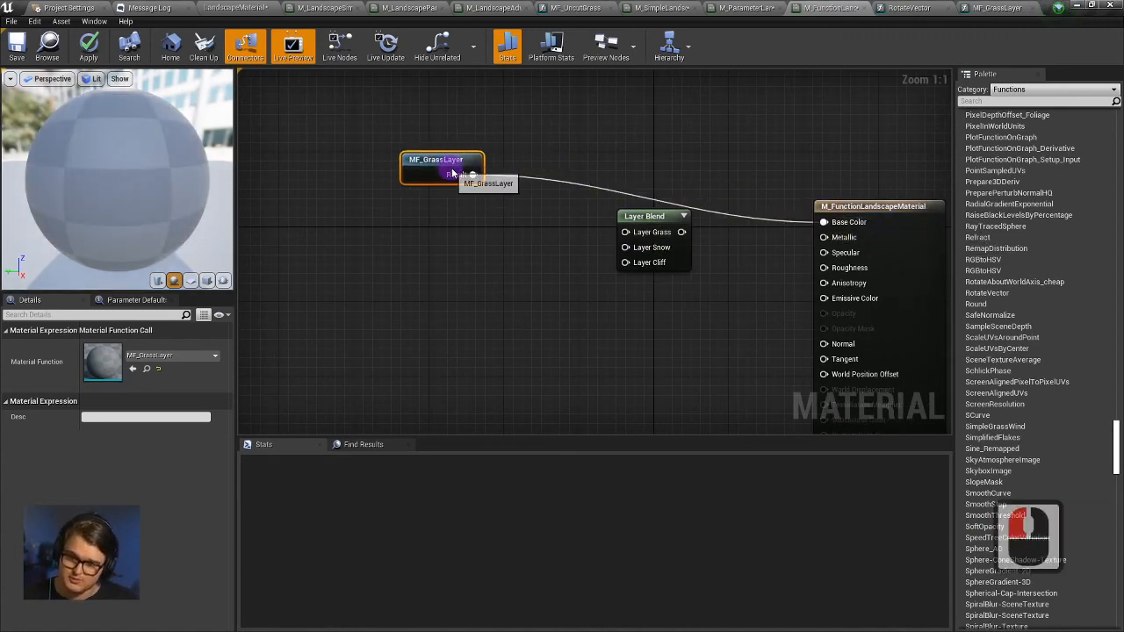
pyautogui.moveTo(431, 165); pyautogui.dragTo(648, 290)
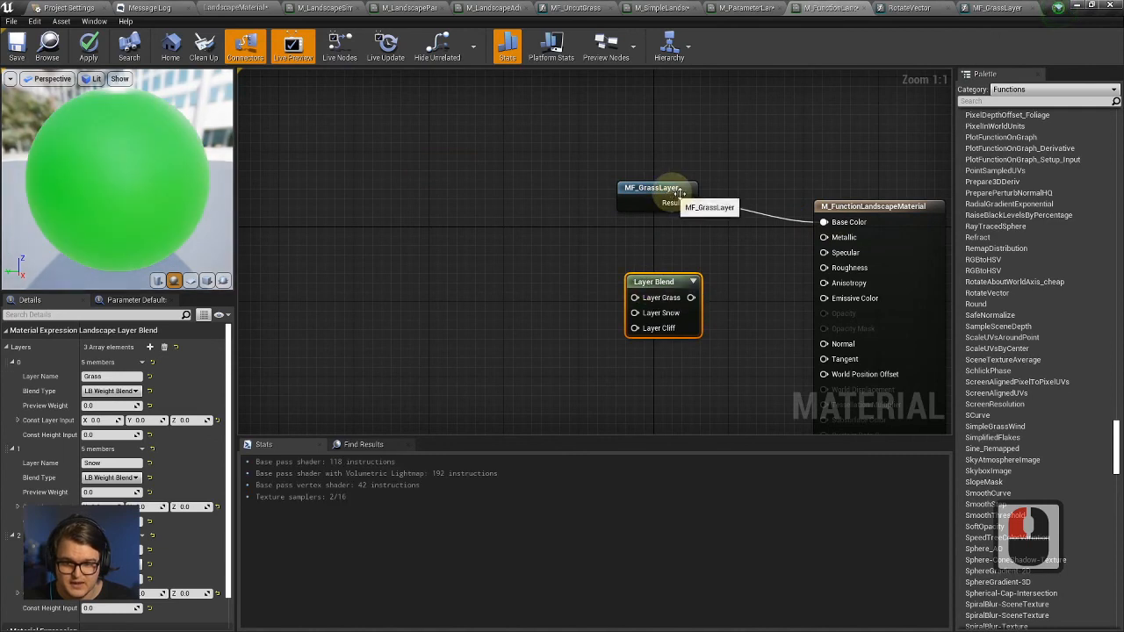
pyautogui.doubleClick(53, 132)
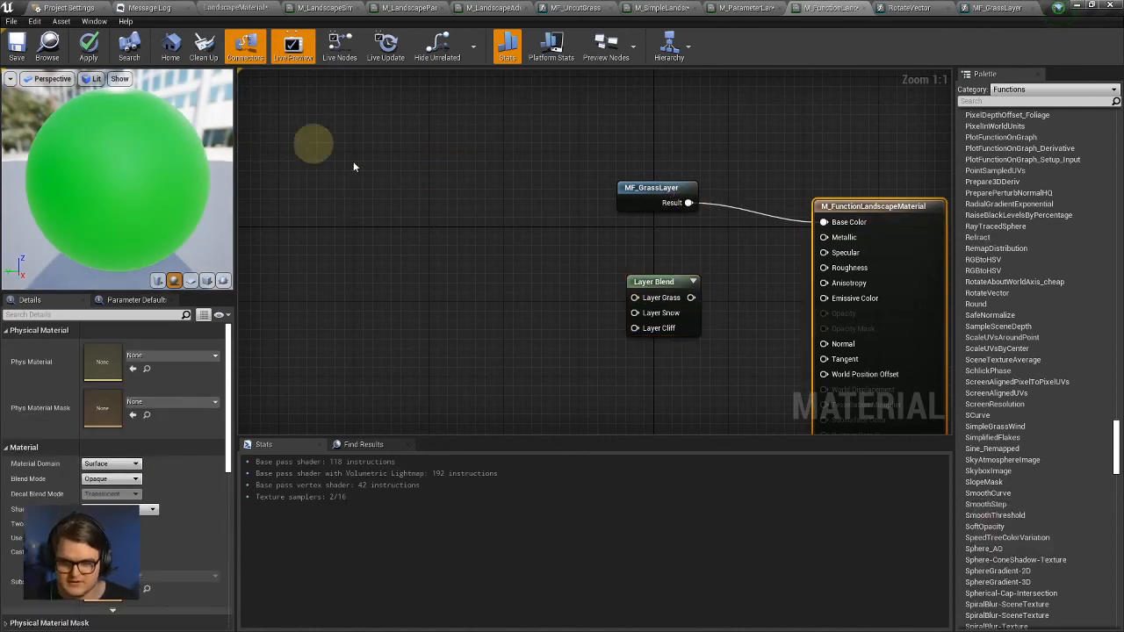
pyautogui.moveTo(632, 197); pyautogui.dragTo(489, 198)
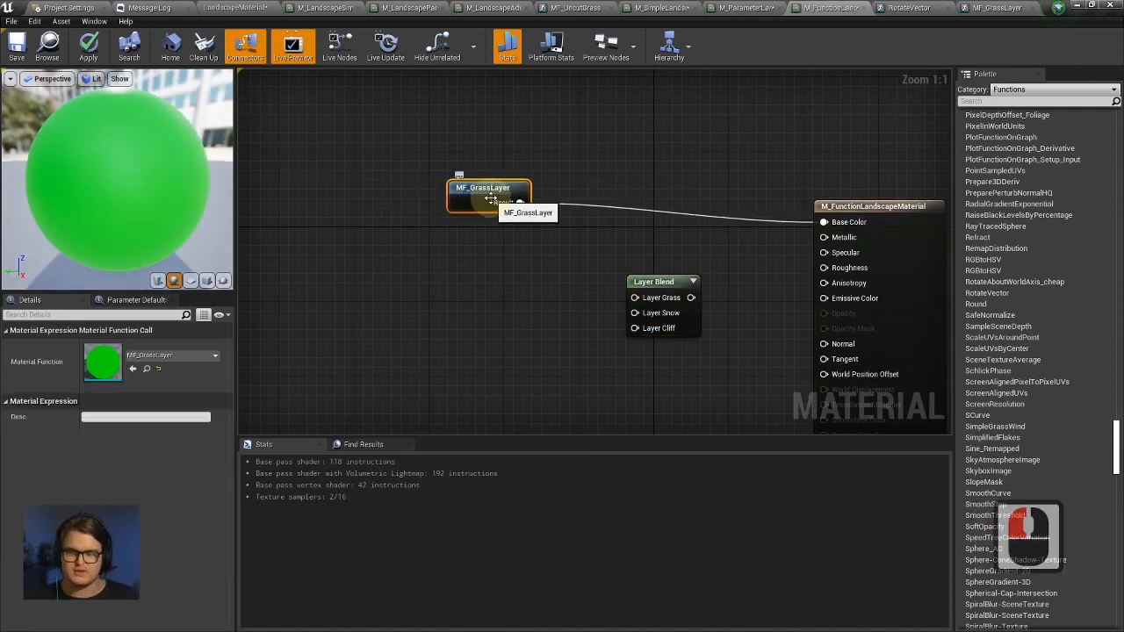
# Reopen the MF_GrassLayer function and add a MakeMaterialAttributes node to its graph.
pyautogui.doubleClick(490, 198)
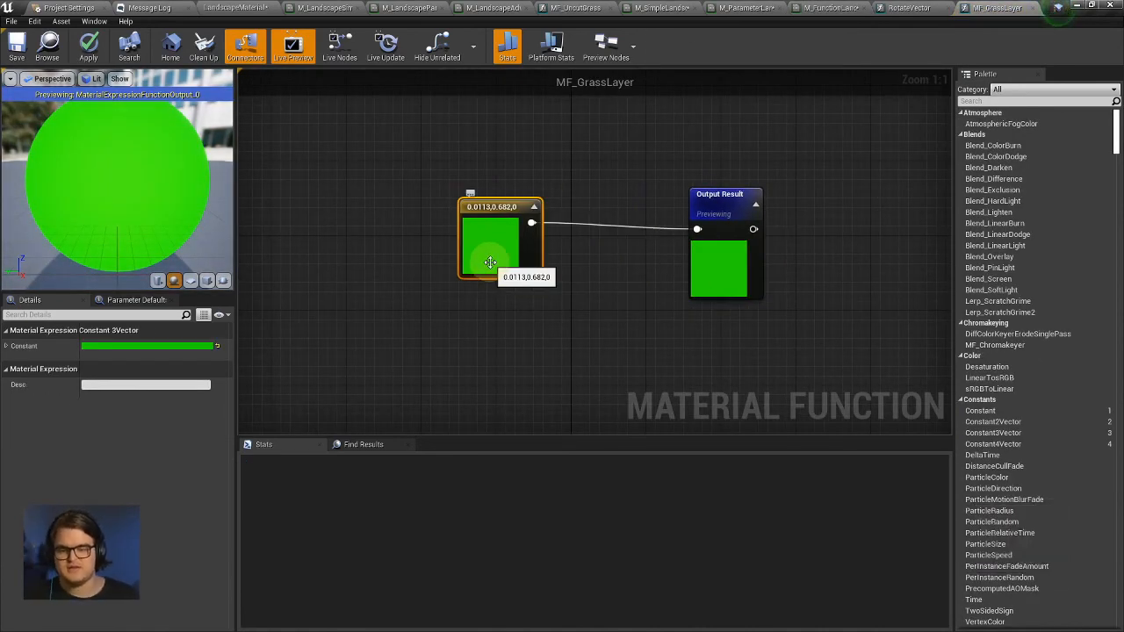
pyautogui.rightClick(584, 270)
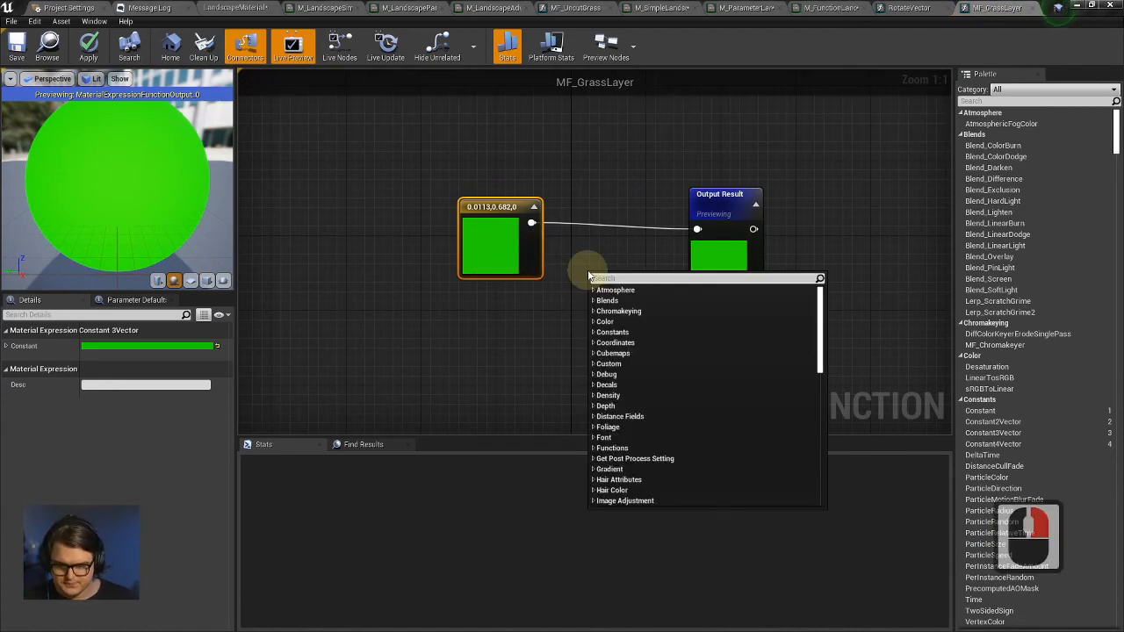
pyautogui.write('material')
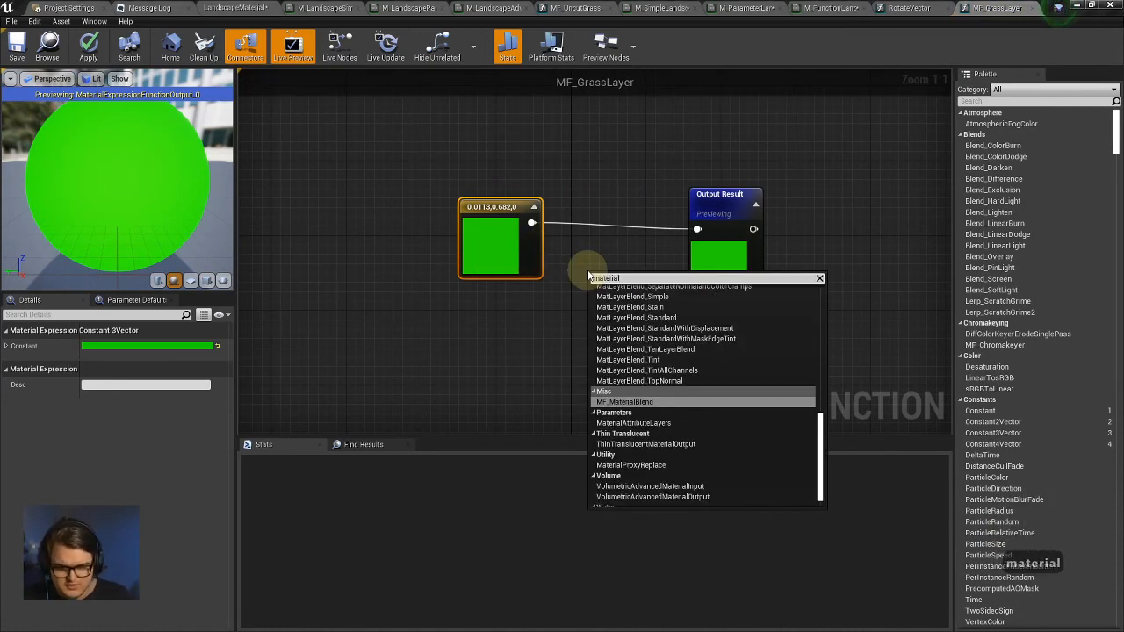
pyautogui.write('at')
pyautogui.press('Up')
pyautogui.press('Up')
pyautogui.press('Up')
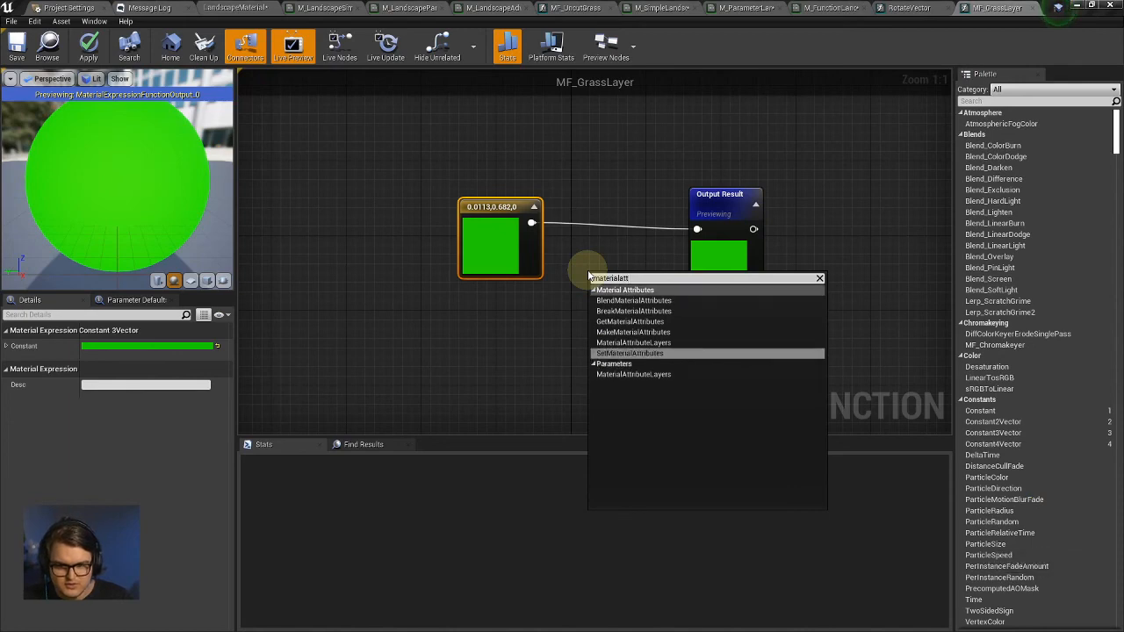
pyautogui.press('Return')
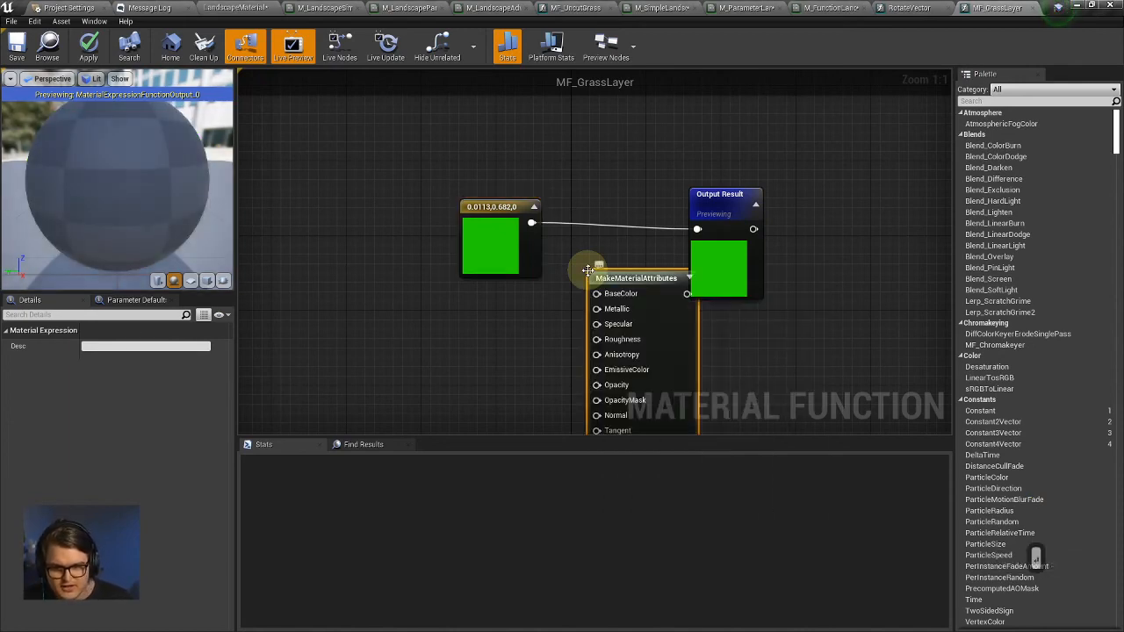
# Place MakeMaterialAttributes between the constant and Output Result, and replace the constant's link to Output Result with the MakeMaterialAttributes output.
pyautogui.moveTo(615, 271); pyautogui.dragTo(578, 211)
pyautogui.moveTo(496, 207); pyautogui.dragTo(344, 196)
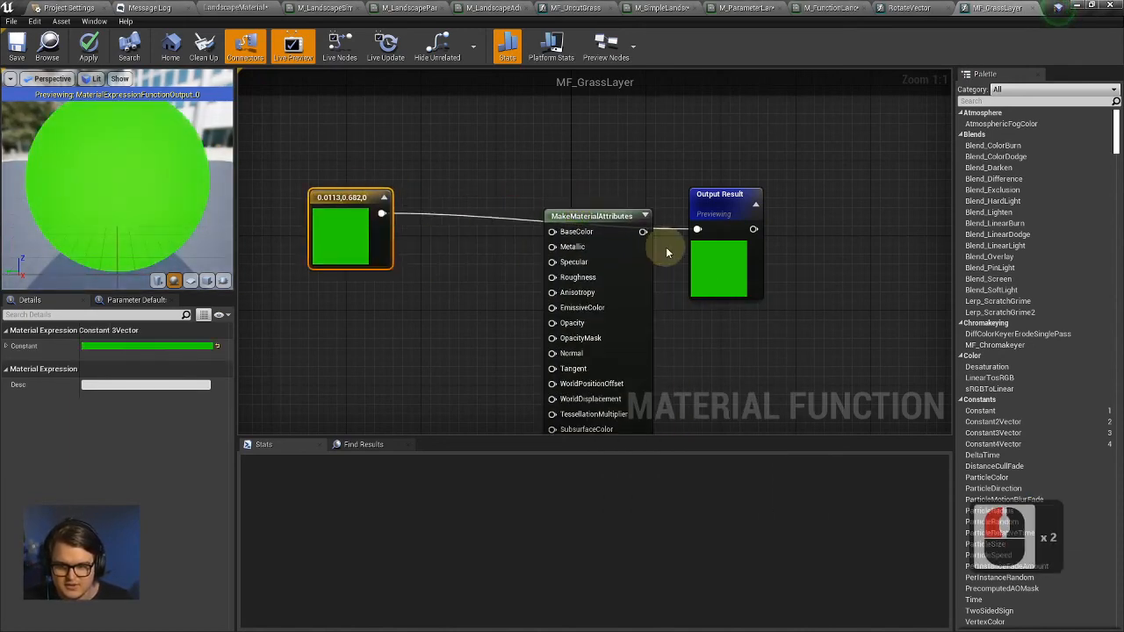
pyautogui.keyDown('ctrl'); pyautogui.moveTo(696, 231); pyautogui.dragTo(496, 134); pyautogui.keyUp('ctrl')
pyautogui.click(446, 249)
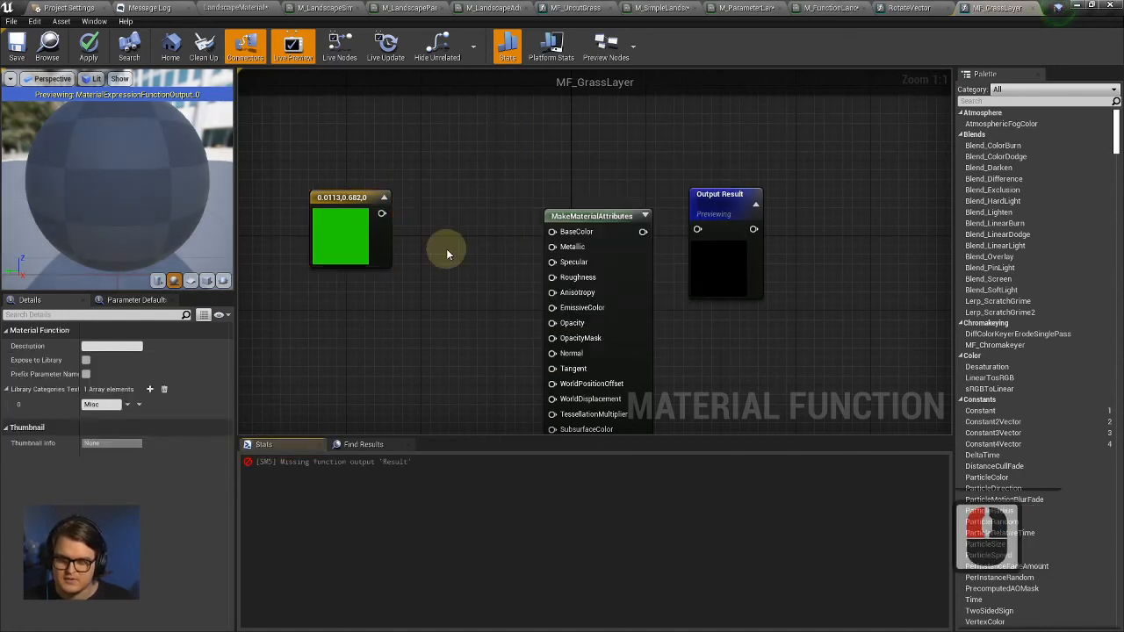
pyautogui.moveTo(581, 216); pyautogui.dragTo(552, 179)
pyautogui.moveTo(615, 194); pyautogui.dragTo(709, 166)
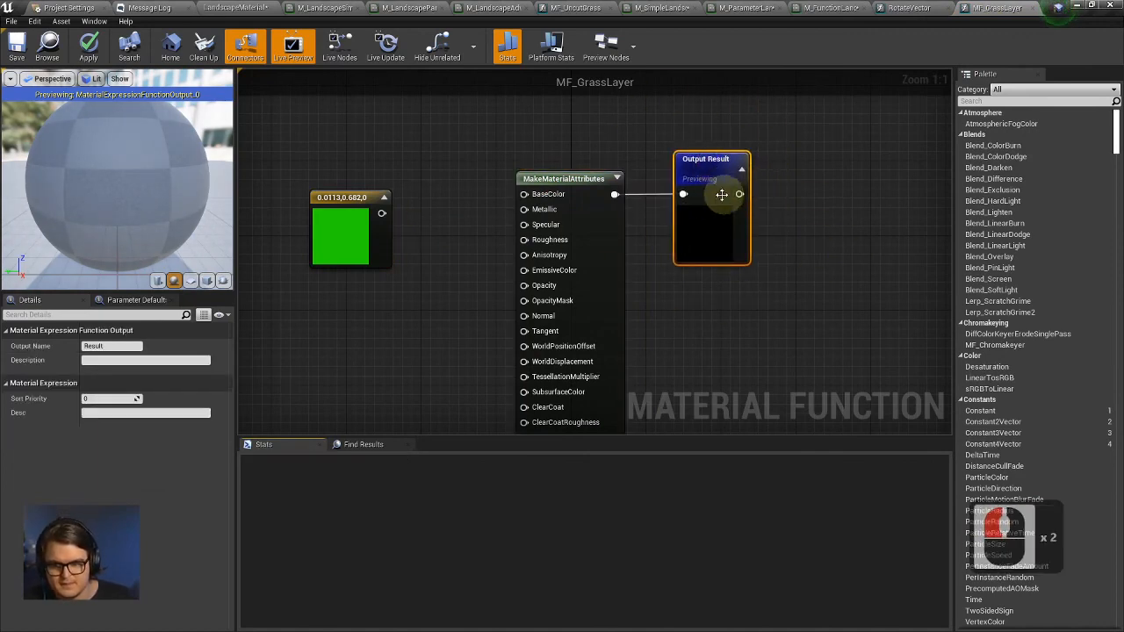
# Connect the green constant to BaseColor on MakeMaterialAttributes, and delete the constant from the graph.
pyautogui.click(376, 242)
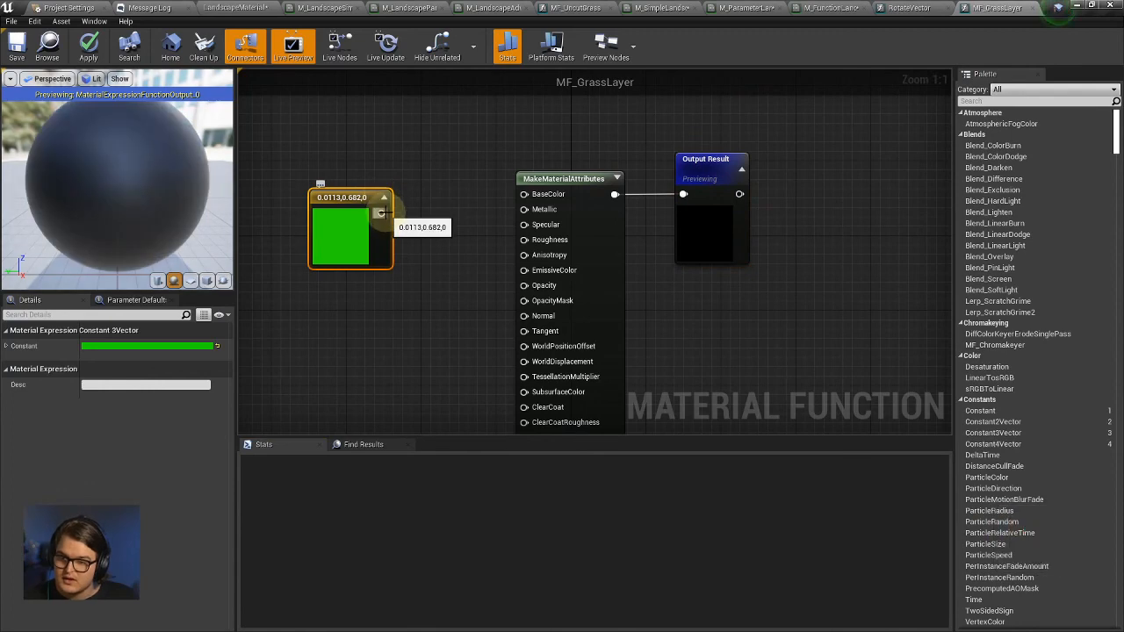
pyautogui.moveTo(532, 202); pyautogui.dragTo(530, 199)
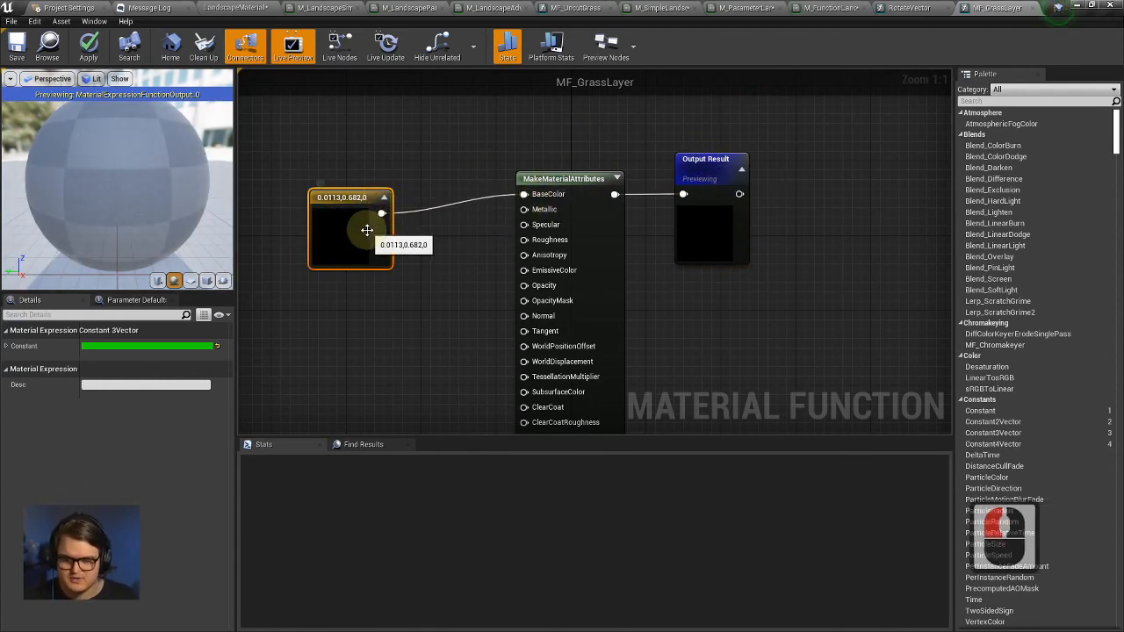
pyautogui.press('Delete')
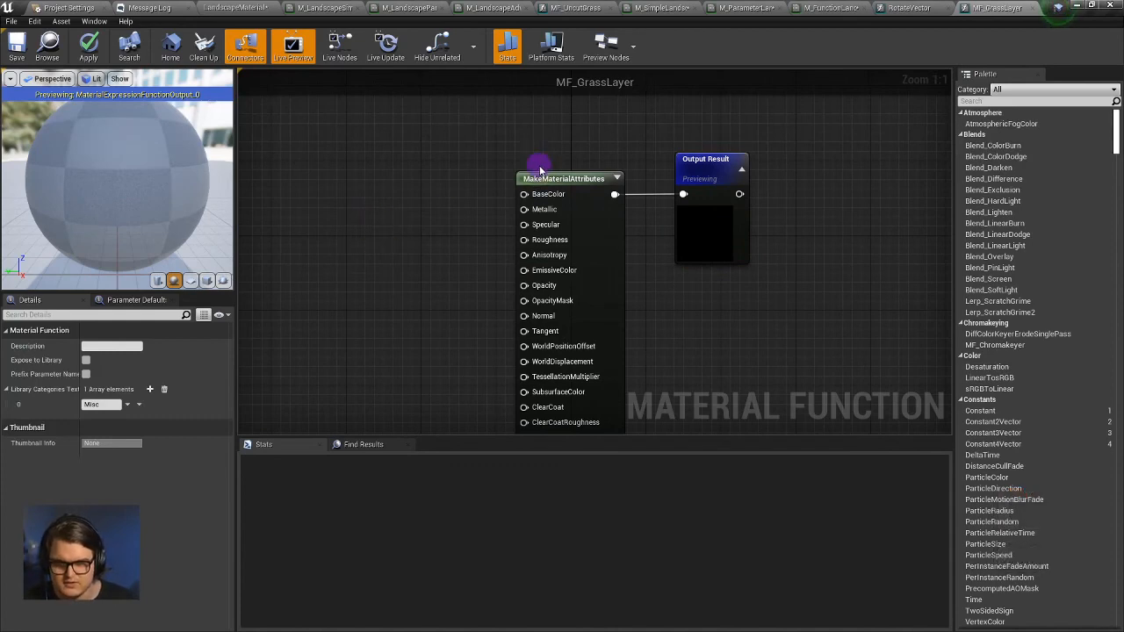
# Shift MakeMaterialAttributes slightly towards Output Result, and close the RotateVector editor to return to M_FunctionLandscapeMaterial.
pyautogui.moveTo(573, 194)
pyautogui.mouseDown()
pyautogui.moveTo(567, 172)
pyautogui.moveTo(578, 185)
pyautogui.mouseUp()
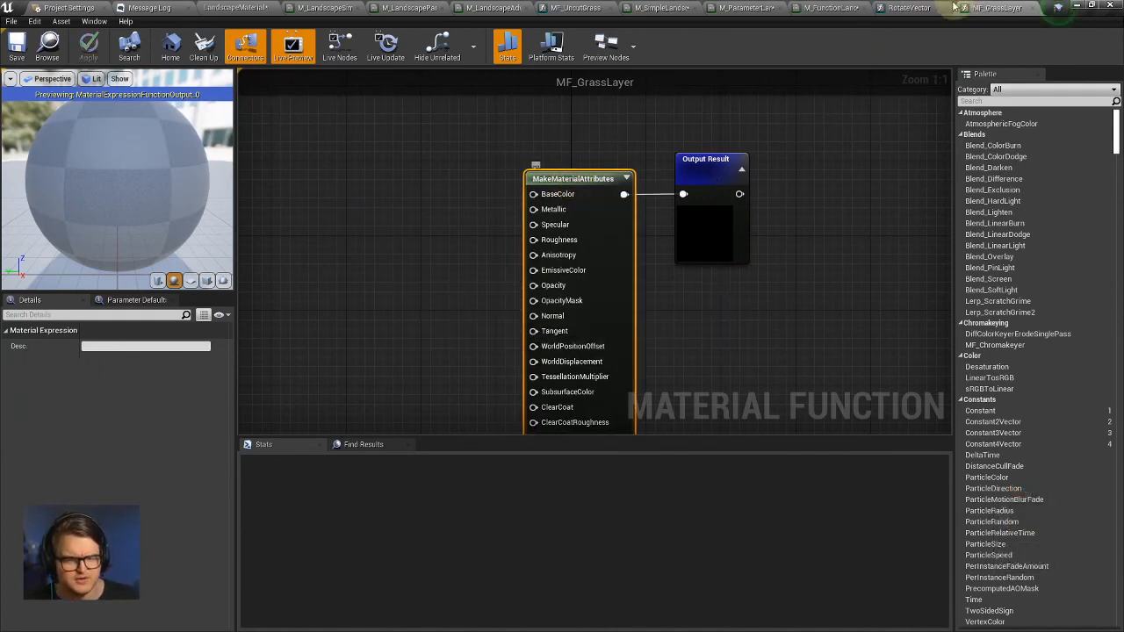
pyautogui.click(922, 8)
pyautogui.click(954, 9)
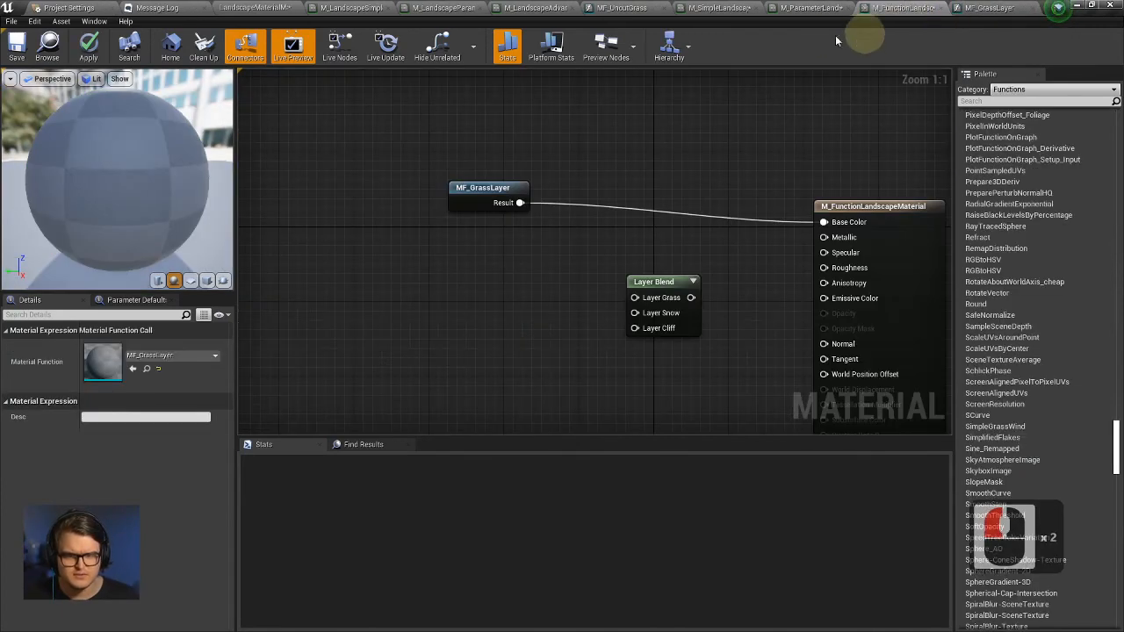
# Break the link from MF_GrassLayer to Base Color, and move the MF_GrassLayer node farther from the result node, near Layer Blend's height.
pyautogui.moveTo(751, 188); pyautogui.dragTo(694, 153, button='right')
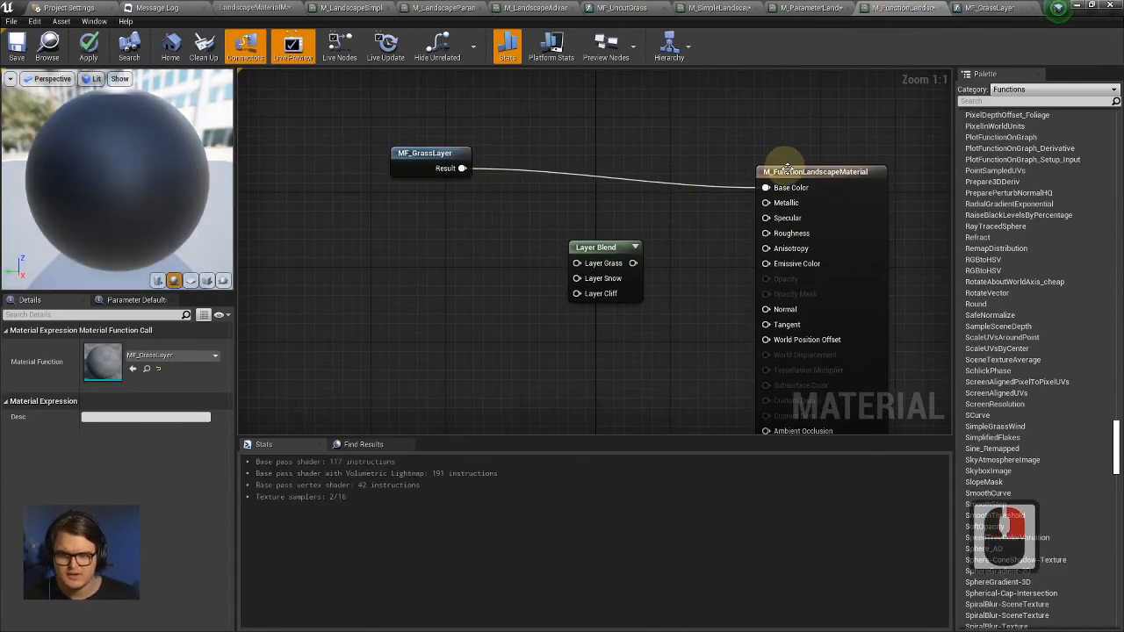
pyautogui.keyDown('ctrl'); pyautogui.moveTo(767, 186); pyautogui.dragTo(692, 184); pyautogui.keyUp('ctrl')
pyautogui.click(460, 220)
pyautogui.moveTo(436, 171); pyautogui.dragTo(378, 226)
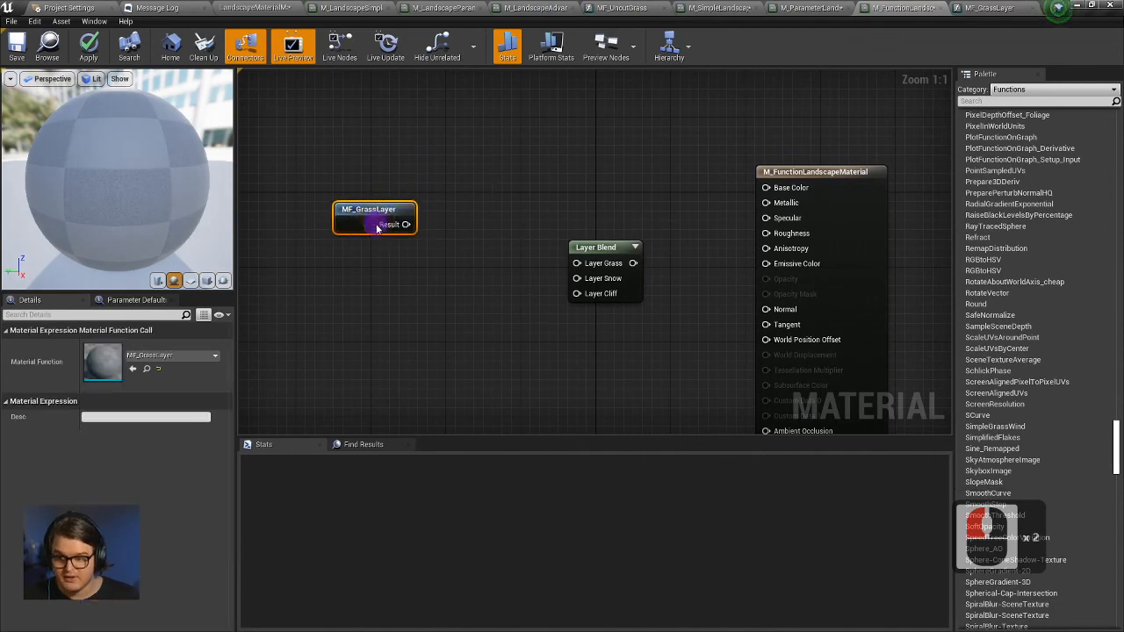
pyautogui.click(375, 216)
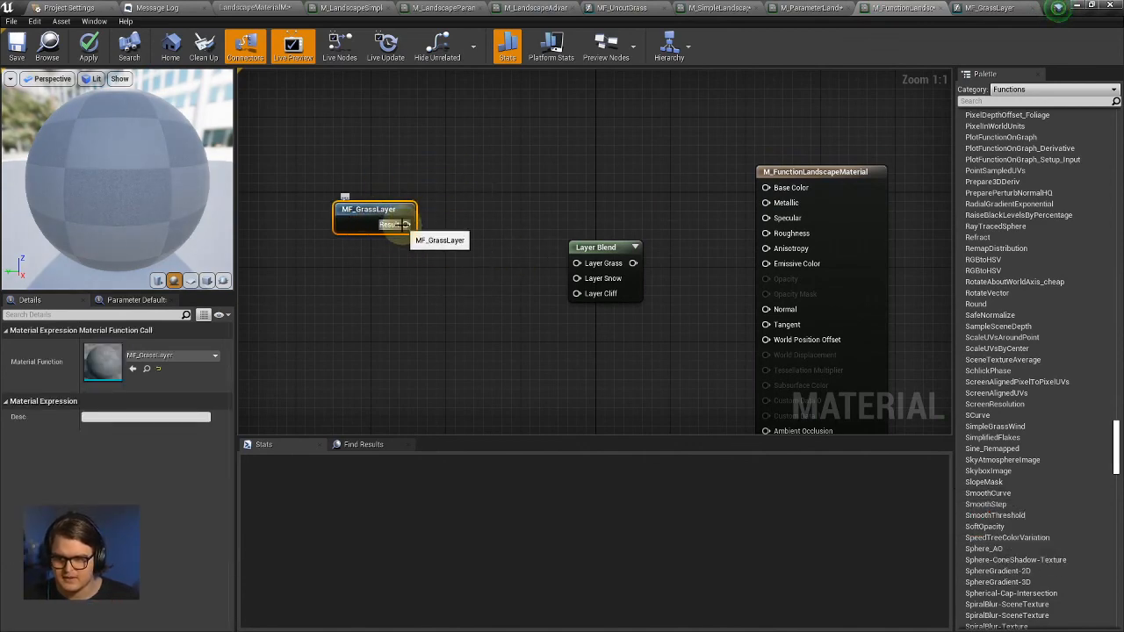
# Examine the MF_GrassLayer graph and how the MakeMaterialAttributes nodes in M_ParameterLandscapeMaterial feed its Layer Blend and result node.
pyautogui.doubleClick(362, 229)
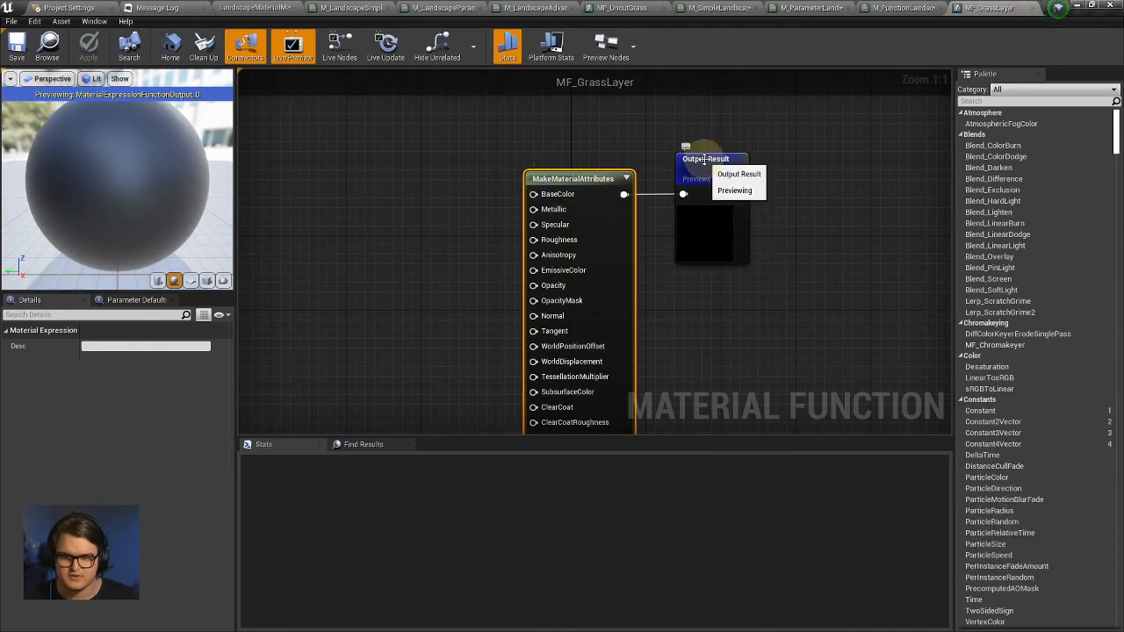
pyautogui.click(913, 7)
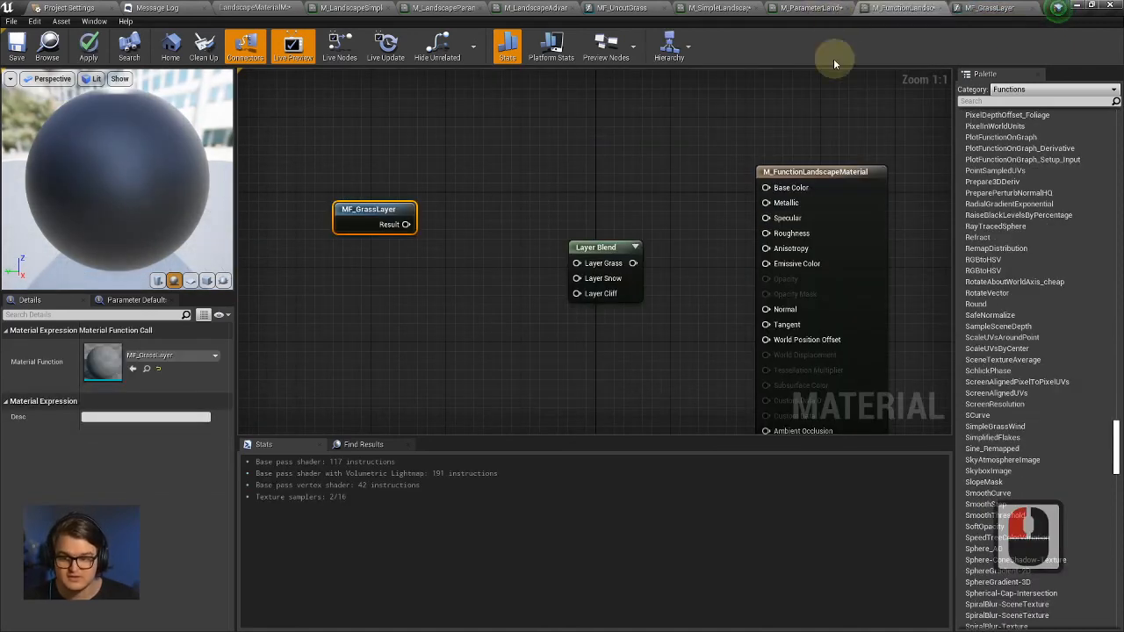
pyautogui.click(836, 7)
pyautogui.scroll(4, 528, 237)
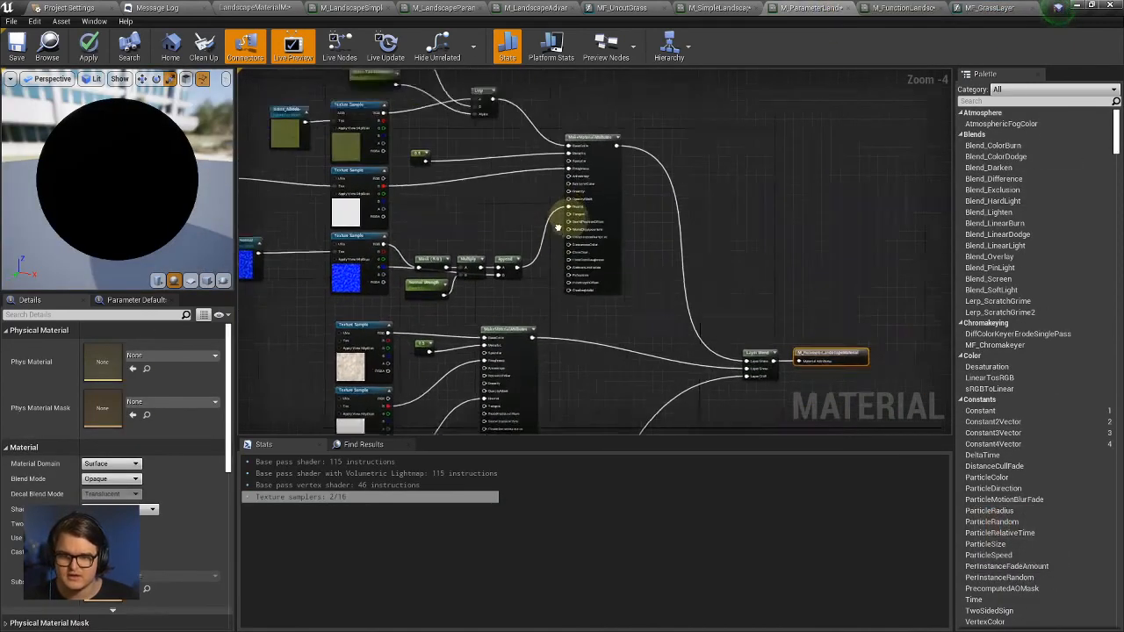
pyautogui.scroll(-3, 500, 251)
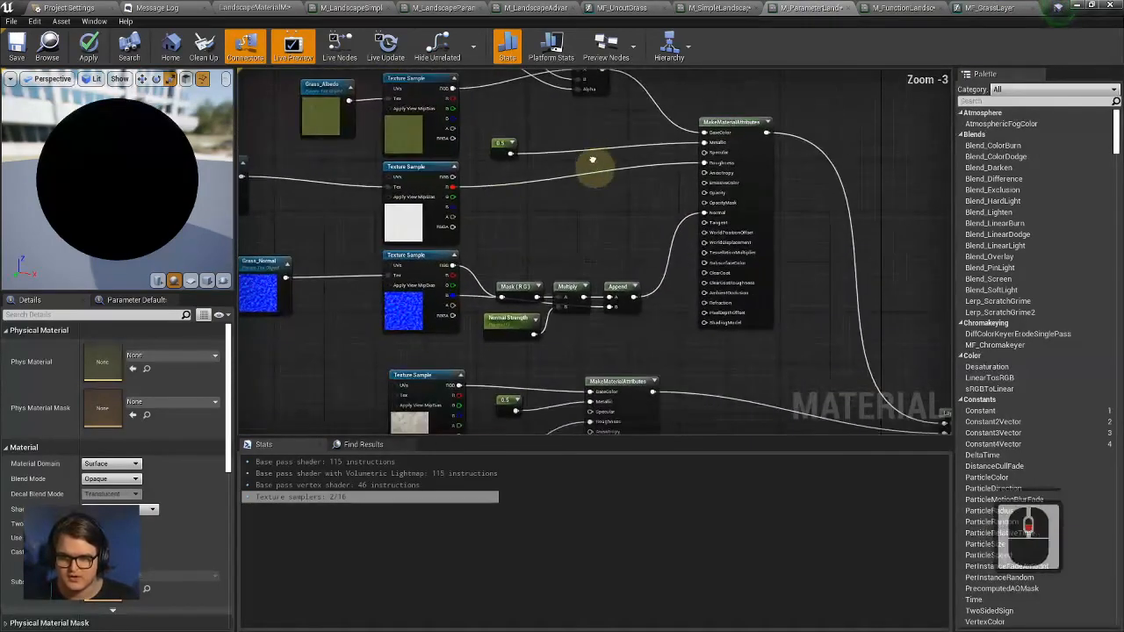
pyautogui.moveTo(651, 231); pyautogui.dragTo(548, 201, button='right')
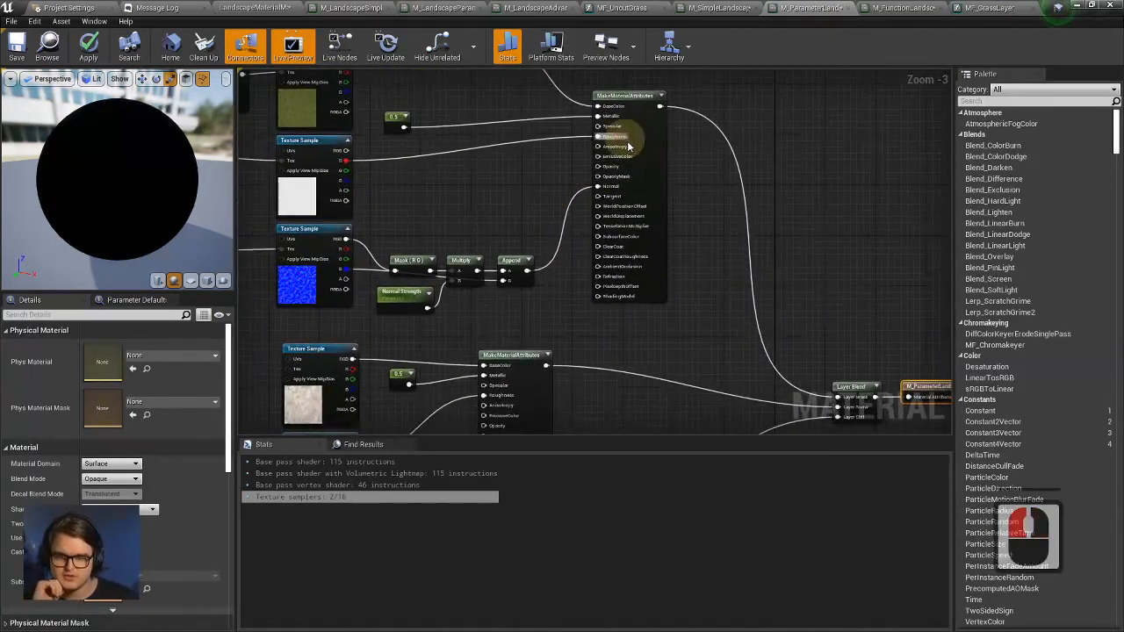
pyautogui.moveTo(710, 316); pyautogui.dragTo(624, 193, button='right')
pyautogui.click(771, 263)
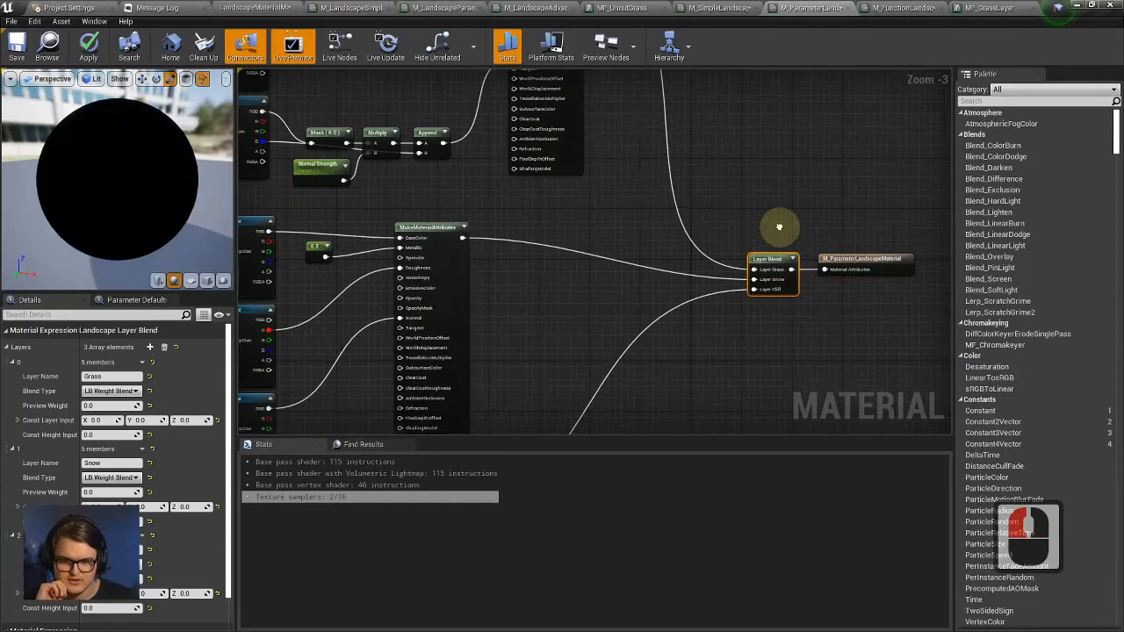
# Return to M_FunctionLandscapeMaterial and connect the MF_GrassLayer Result to Layer Grass on Layer Blend.
pyautogui.click(904, 7)
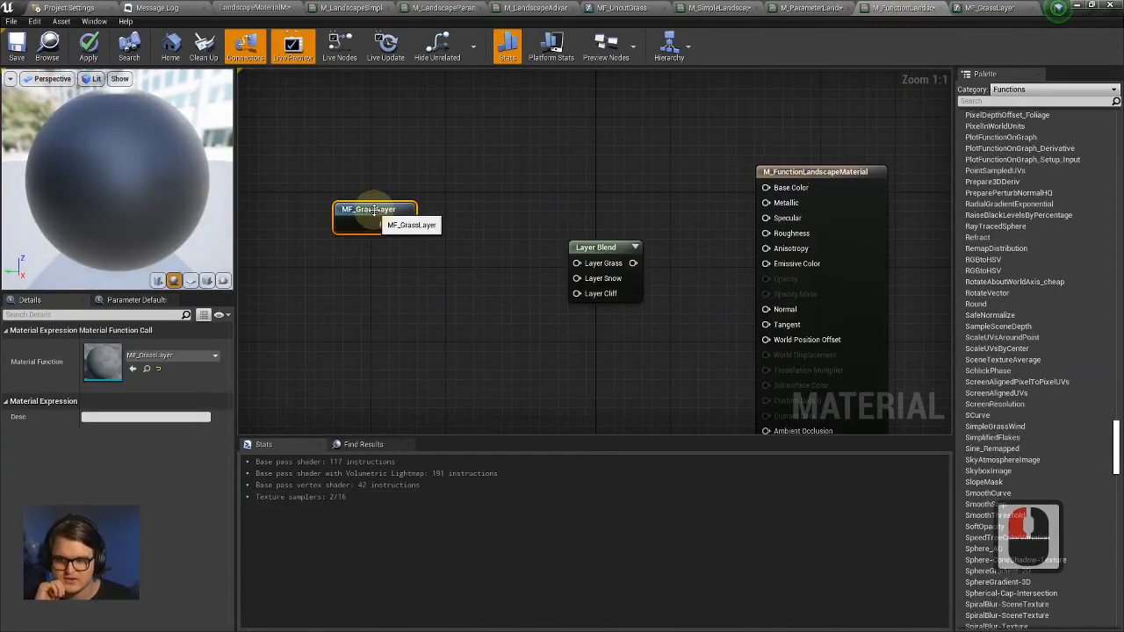
pyautogui.moveTo(405, 227); pyautogui.dragTo(692, 270)
pyautogui.click(837, 150)
# Enable Use Material Attributes for M_FunctionLandscapeMaterial.
pyautogui.moveTo(845, 149); pyautogui.dragTo(708, 127, button='right')
pyautogui.click(707, 187)
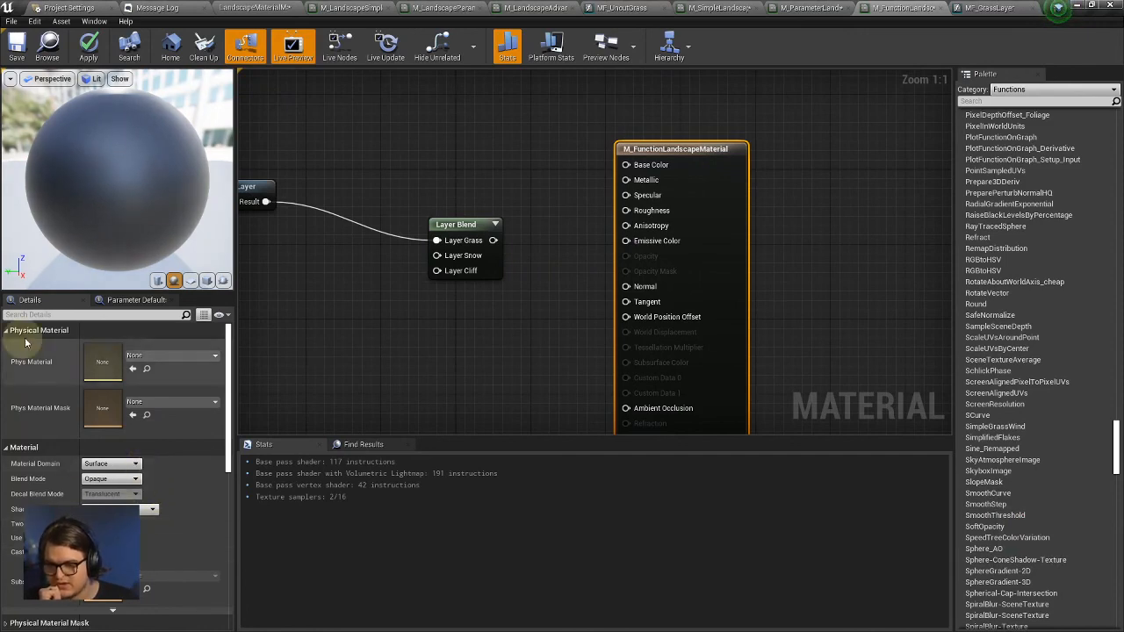
pyautogui.click(376, 334)
pyautogui.scroll(-4, 63, 430)
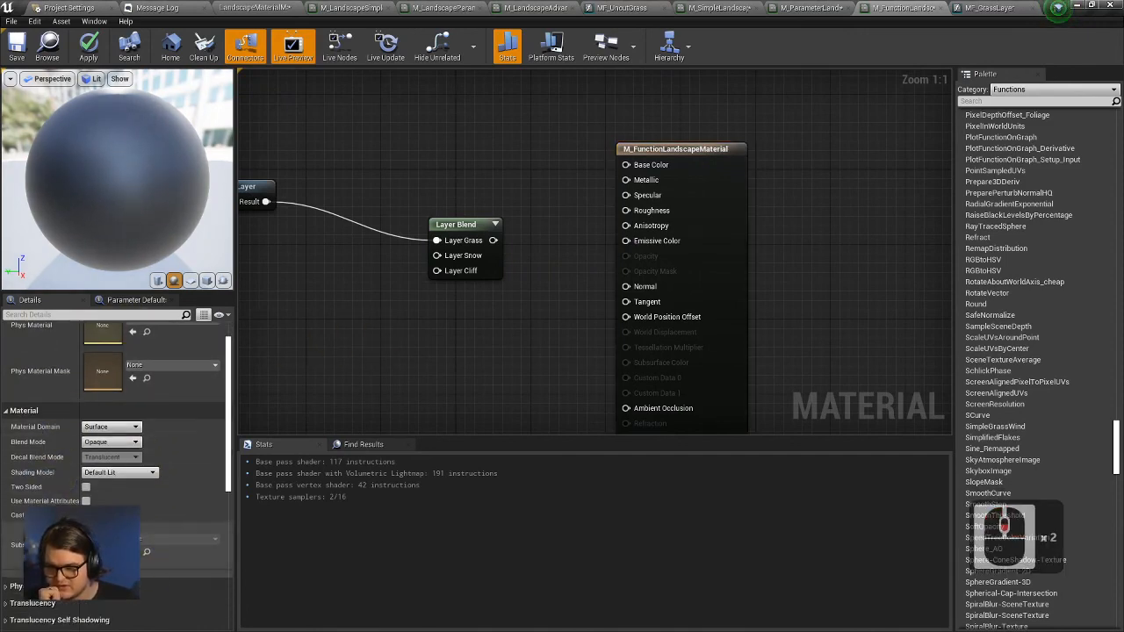
pyautogui.click(85, 462)
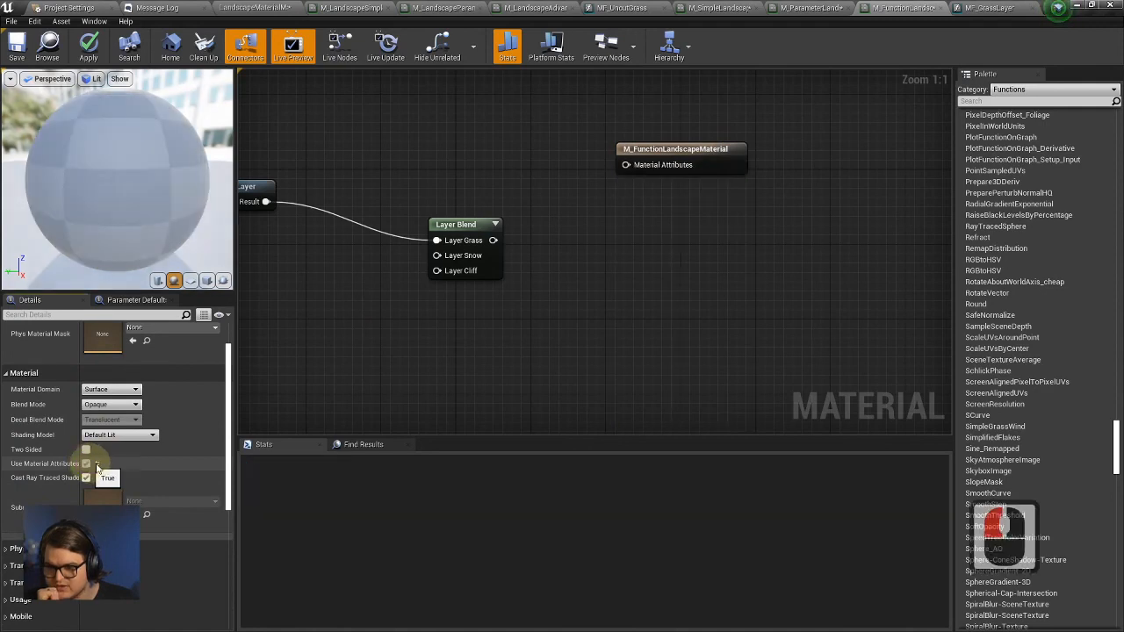
# Connect the Layer Blend output to Material Attributes on the result node, and line the result node up with Layer Blend.
pyautogui.moveTo(623, 225); pyautogui.dragTo(719, 207, button='right')
pyautogui.moveTo(718, 207); pyautogui.dragTo(718, 255)
pyautogui.moveTo(535, 302); pyautogui.dragTo(691, 281)
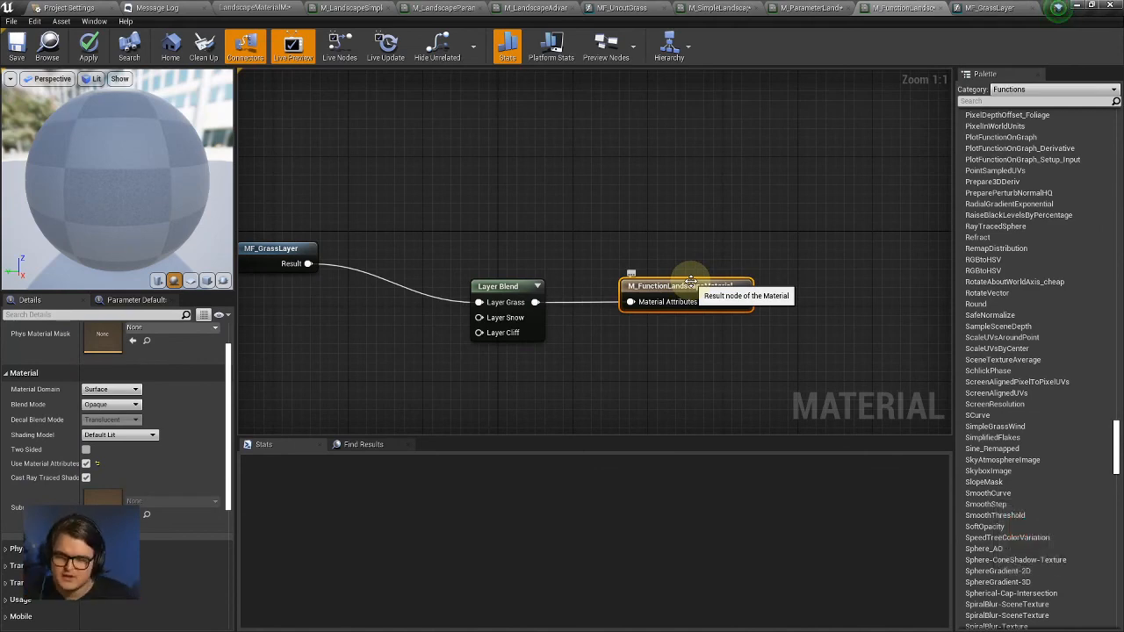
# Open the MF_GrassLayer function from its node in the graph.
pyautogui.moveTo(359, 244); pyautogui.dragTo(584, 234, button='right')
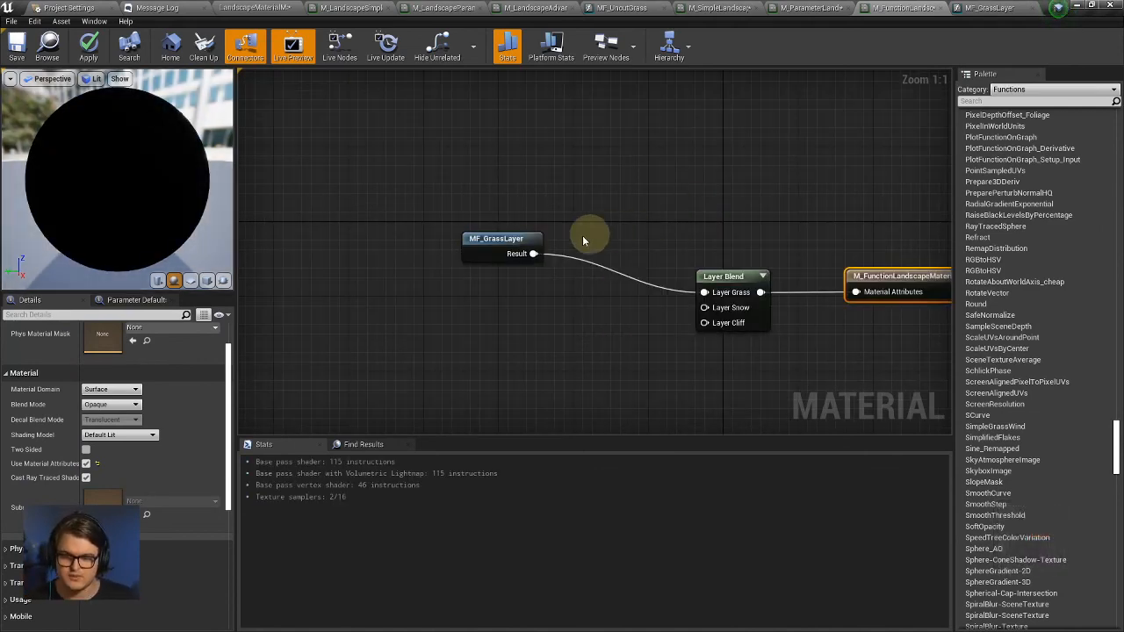
pyautogui.click(496, 248)
pyautogui.doubleClick(496, 248)
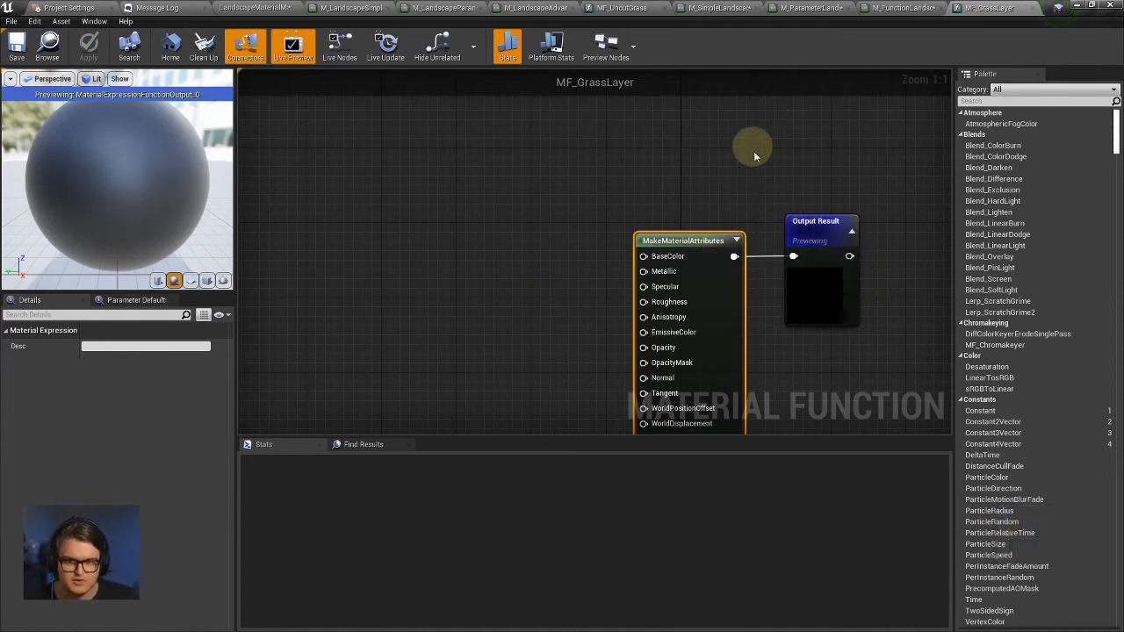
# In M_ParameterLandscapeMaterial, select and copy the snow layer's three Texture Samples and its 0.5 constant.
pyautogui.click(800, 7)
pyautogui.moveTo(640, 231); pyautogui.dragTo(671, 263, button='right')
pyautogui.scroll(-1, 728, 193)
pyautogui.moveTo(665, 142); pyautogui.dragTo(615, 176)
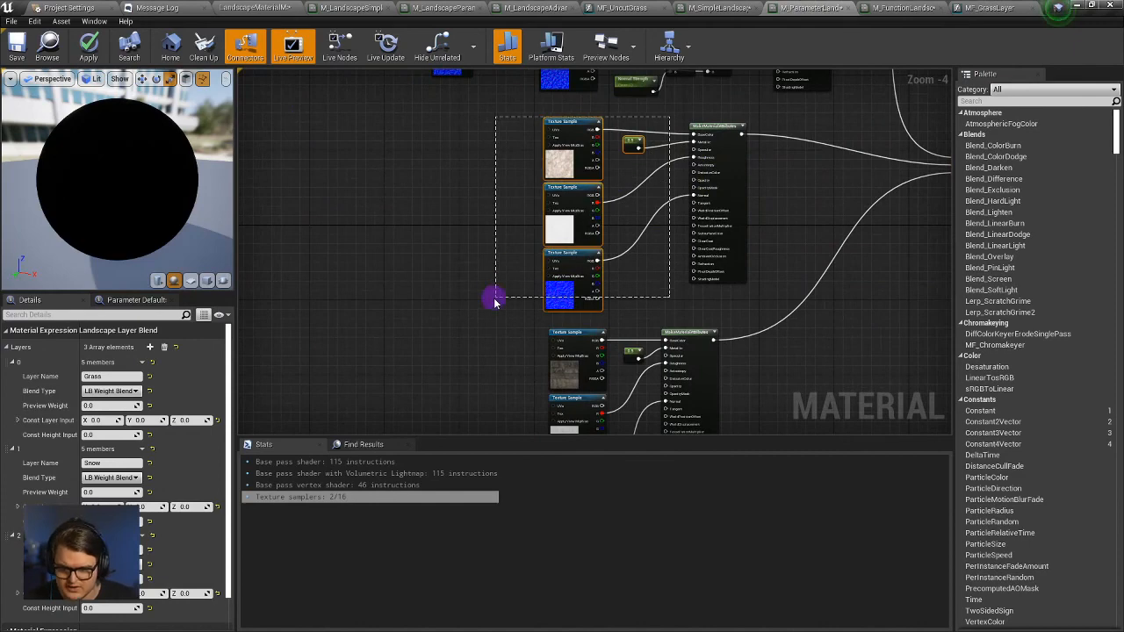
pyautogui.moveTo(494, 301); pyautogui.dragTo(492, 302)
pyautogui.scroll(4, 625, 161)
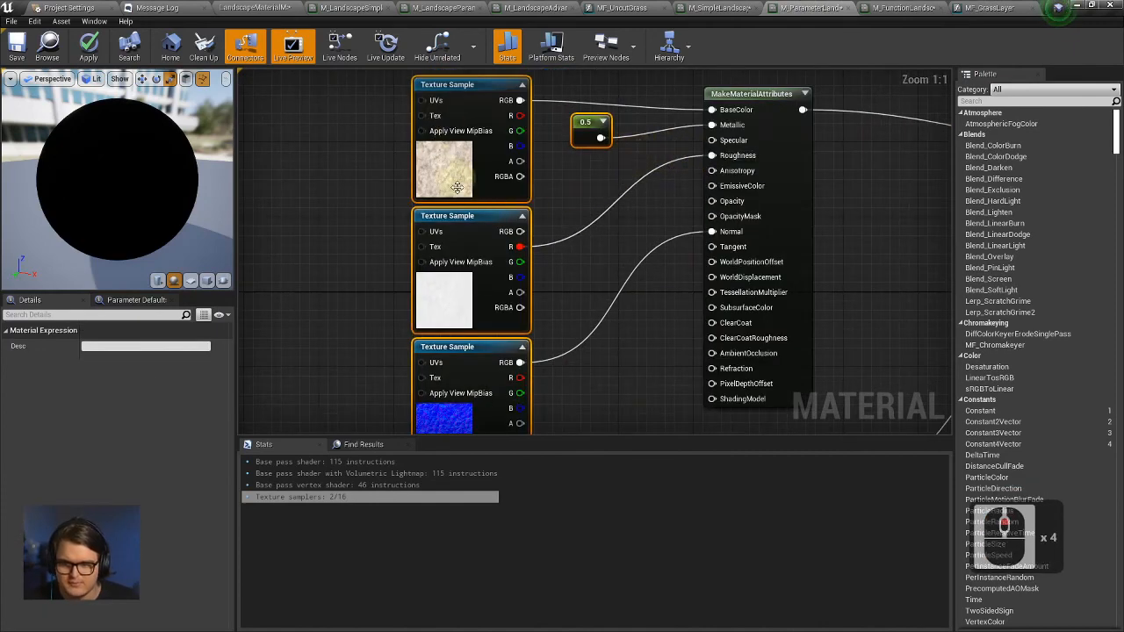
# Paste the copied Texture Samples and 0.5 constant into MF_GrassLayer, and place them on the input side of MakeMaterialAttributes.
pyautogui.click(916, 8)
pyautogui.doubleClick(657, 258)
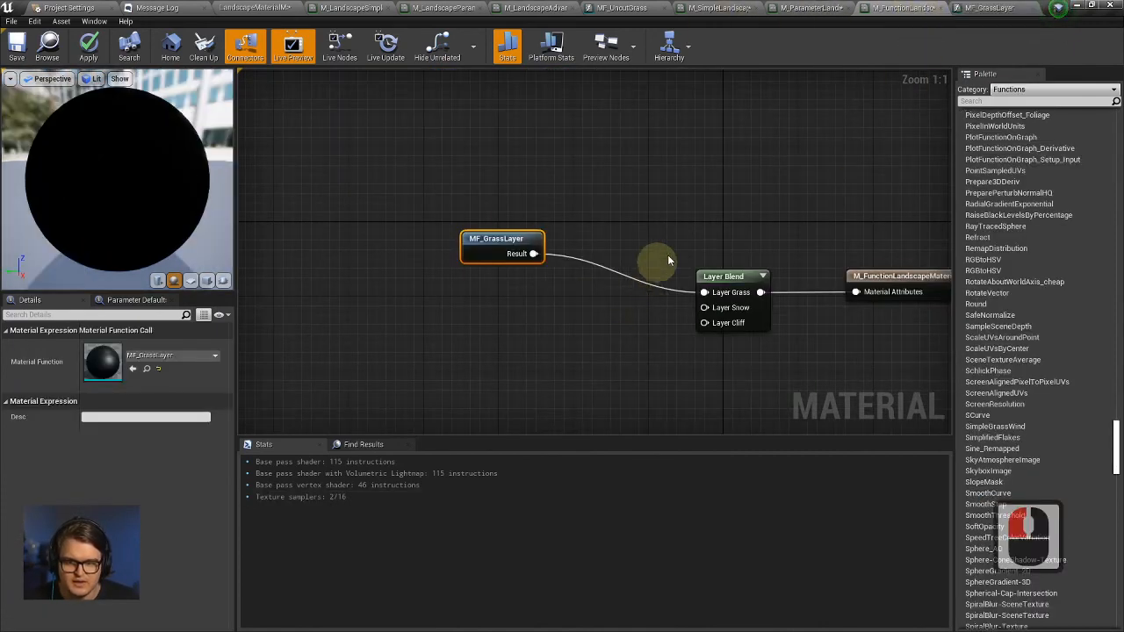
pyautogui.click(974, 9)
pyautogui.moveTo(522, 218); pyautogui.dragTo(611, 152, button='right')
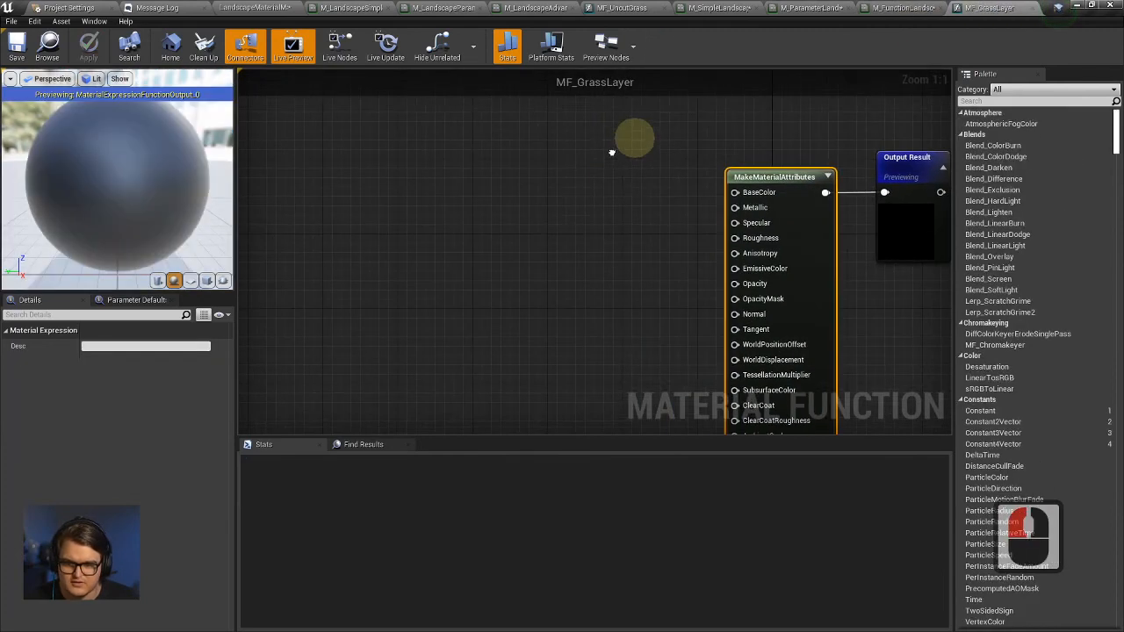
pyautogui.click(899, 8)
pyautogui.doubleClick(627, 264)
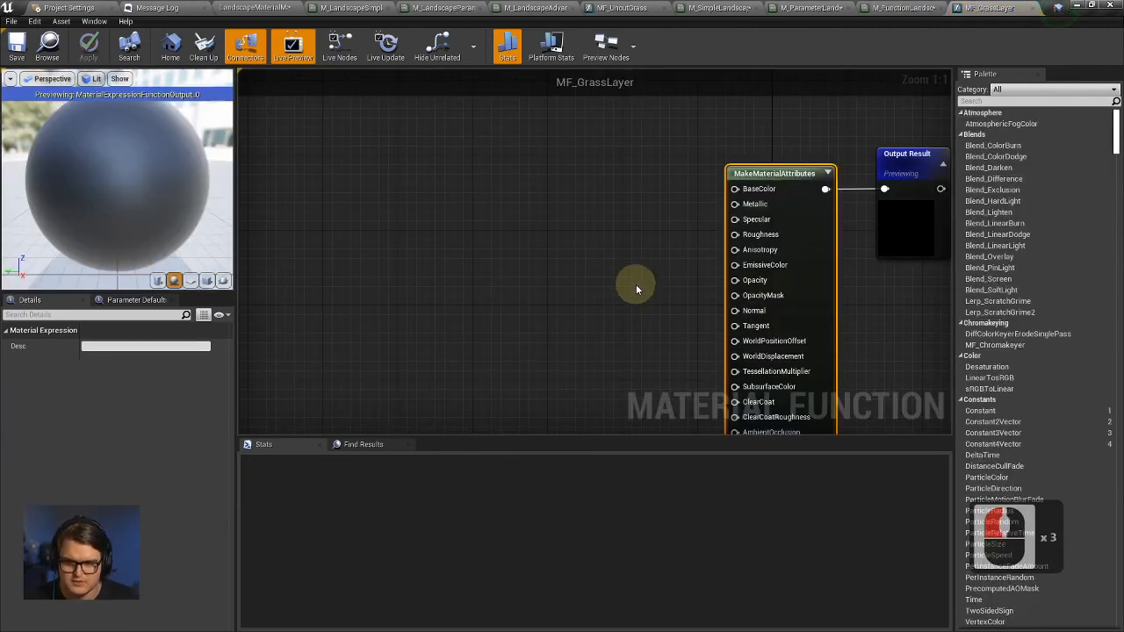
pyautogui.moveTo(680, 269); pyautogui.dragTo(732, 238, button='right')
pyautogui.hotkey('ctrl', 'v')
pyautogui.moveTo(728, 251); pyautogui.dragTo(569, 226)
pyautogui.moveTo(674, 205); pyautogui.dragTo(519, 226, button='right')
pyautogui.click(567, 140)
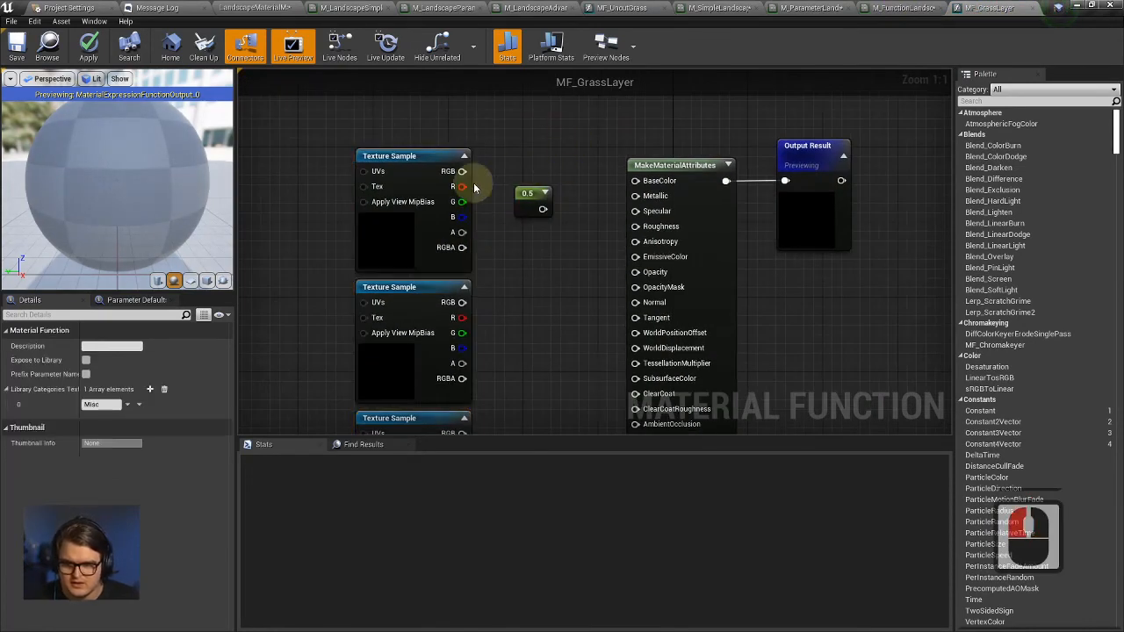
# Connect the albedo RGB to BaseColor, the 0.5 constant to Metallic, the roughness map's R to Roughness and the normal map's RGB to Normal.
pyautogui.moveTo(464, 173); pyautogui.dragTo(638, 182)
pyautogui.moveTo(543, 209); pyautogui.dragTo(636, 196)
pyautogui.moveTo(520, 273); pyautogui.dragTo(488, 206, button='right')
pyautogui.moveTo(430, 236); pyautogui.dragTo(603, 160)
pyautogui.moveTo(434, 256); pyautogui.dragTo(420, 222, button='right')
pyautogui.moveTo(418, 217); pyautogui.dragTo(590, 125)
pyautogui.moveTo(416, 333); pyautogui.dragTo(590, 201)
pyautogui.moveTo(473, 157); pyautogui.dragTo(552, 273, button='right')
# Set the texture of the Texture Sample feeding BaseColor to the grass map Albedo_4K_oilpt0.
pyautogui.click(481, 271)
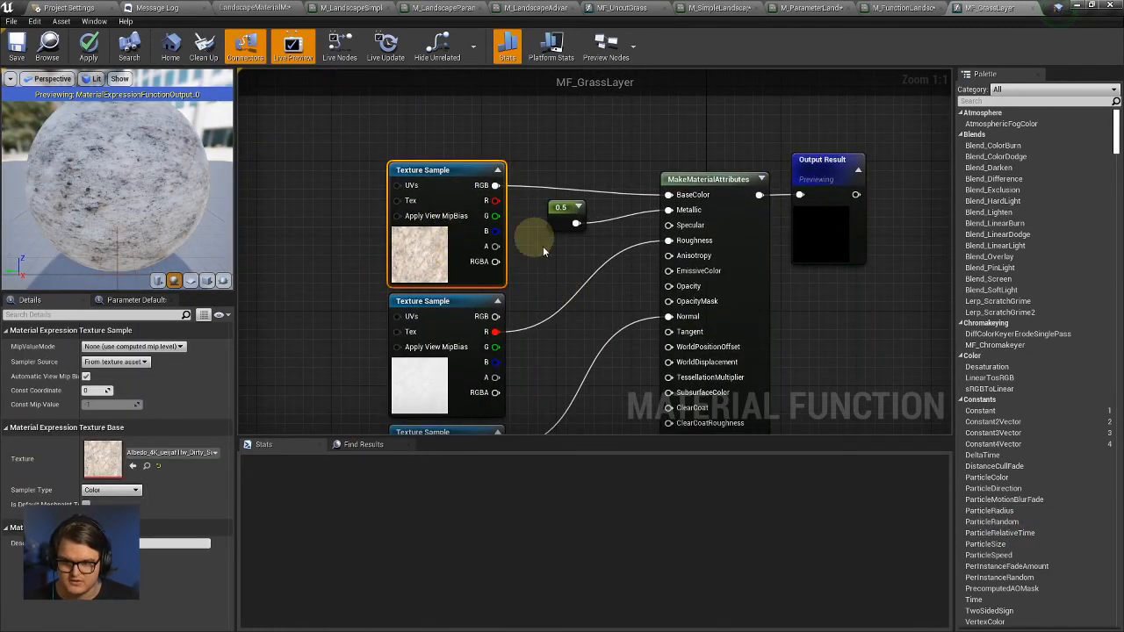
pyautogui.moveTo(473, 247); pyautogui.dragTo(569, 237, button='right')
pyautogui.click(156, 452)
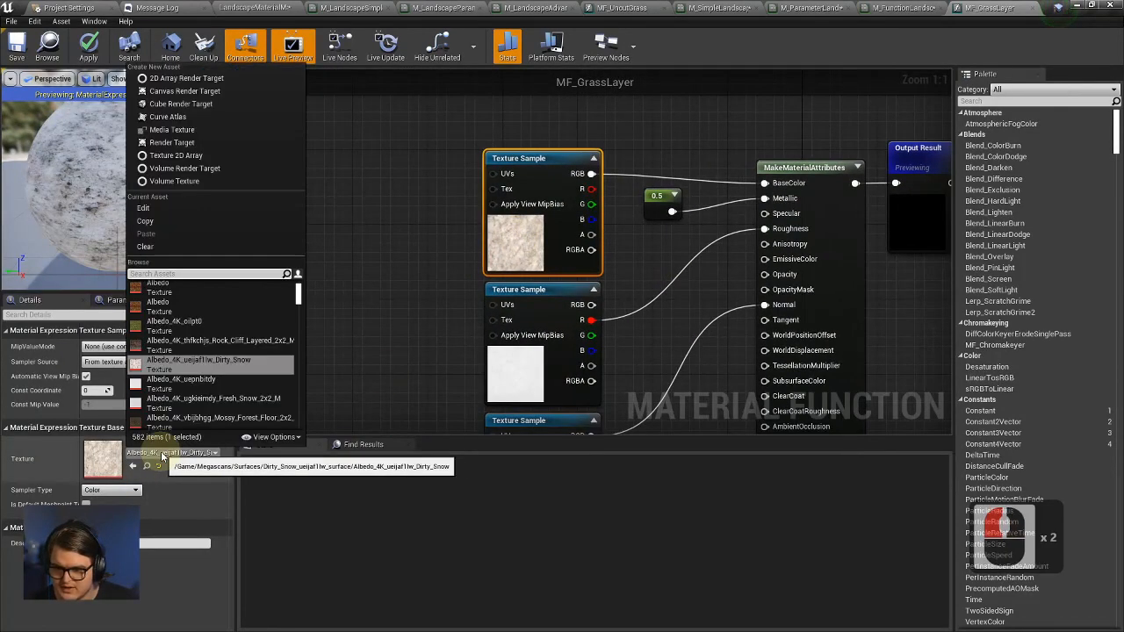
pyautogui.click(153, 275)
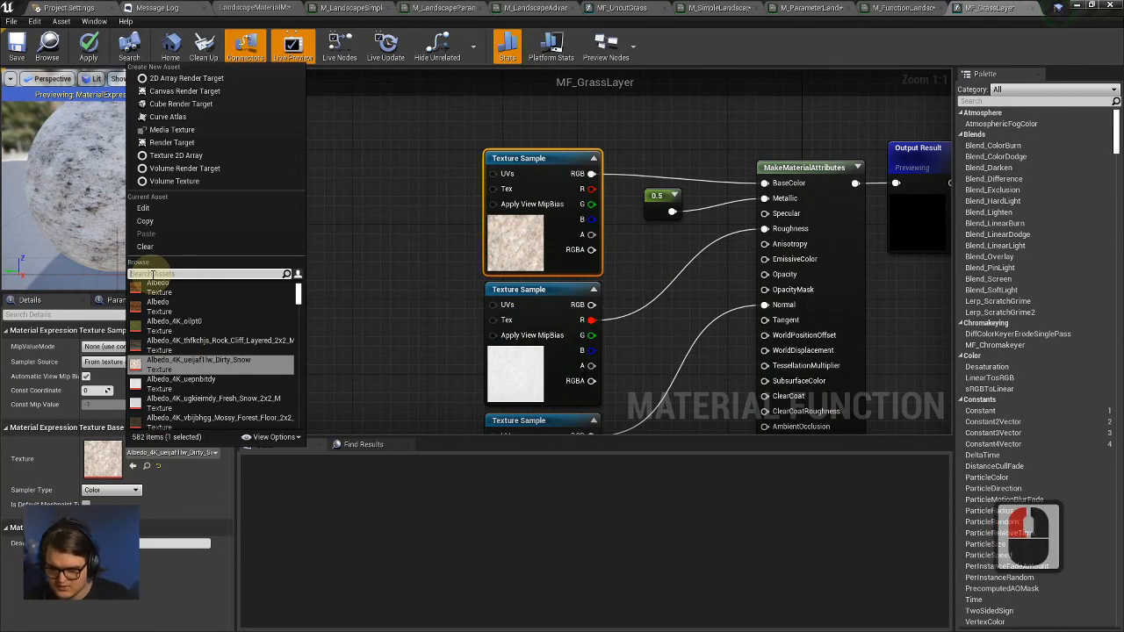
pyautogui.write('grass')
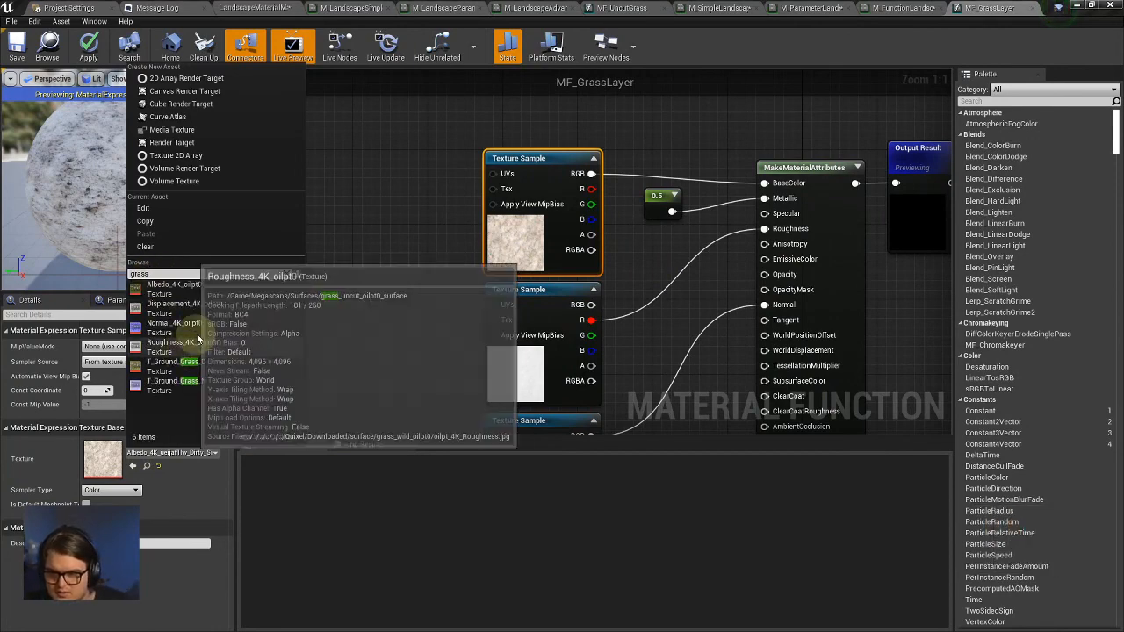
pyautogui.click(180, 289)
# Set the texture of the Texture Sample feeding Roughness to Roughness_4K_oilpt0.
pyautogui.click(517, 384)
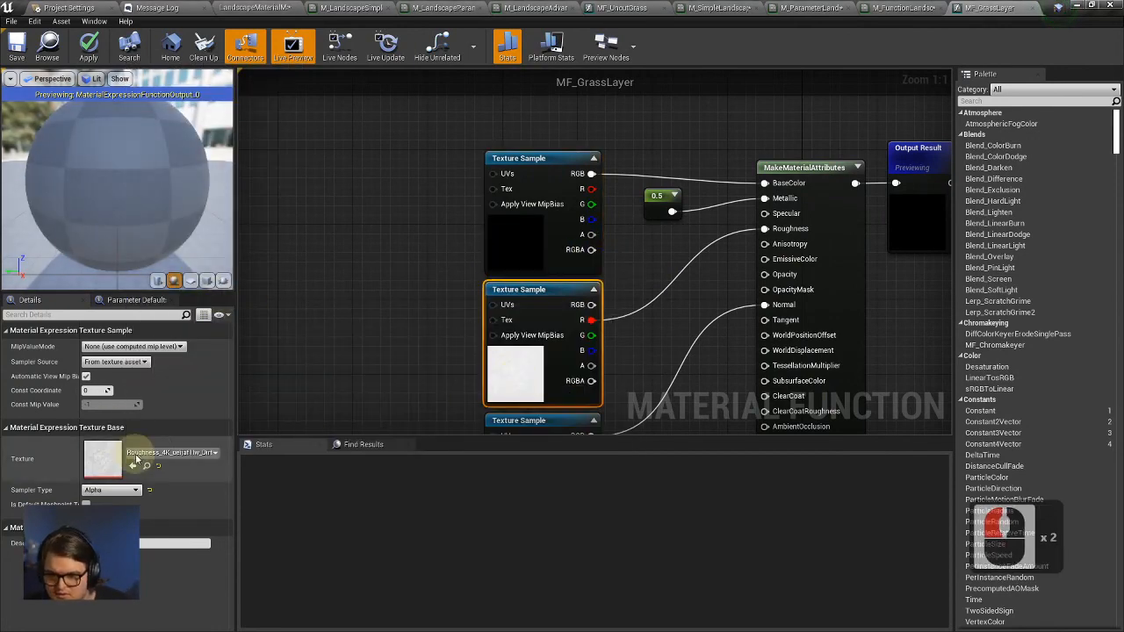
pyautogui.click(168, 452)
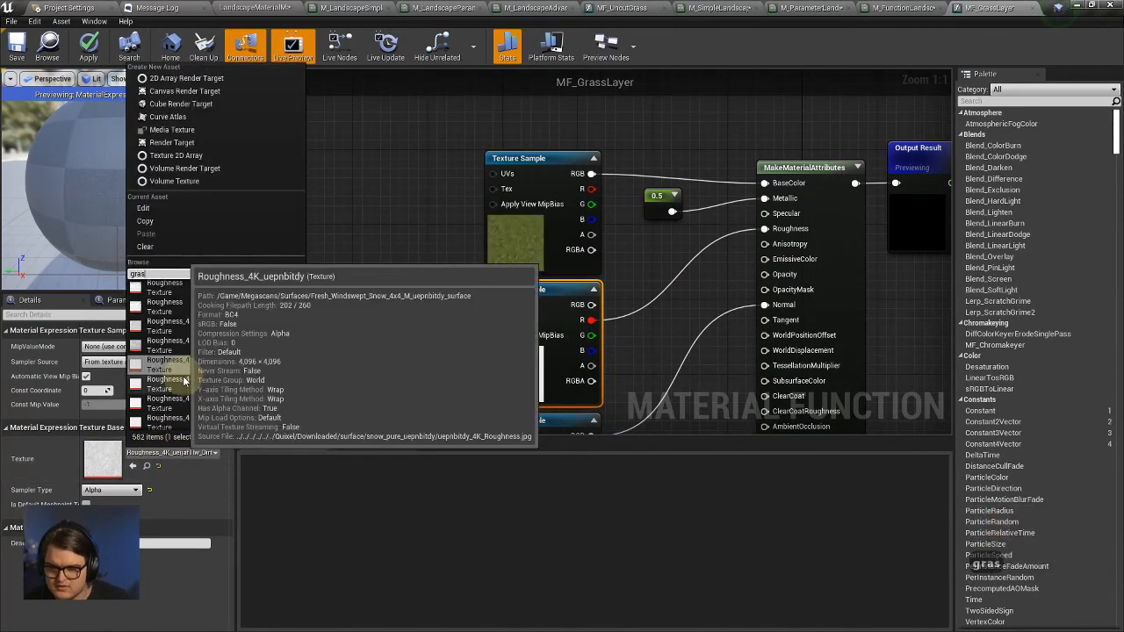
pyautogui.write('grasss')
pyautogui.press('BackSpace')
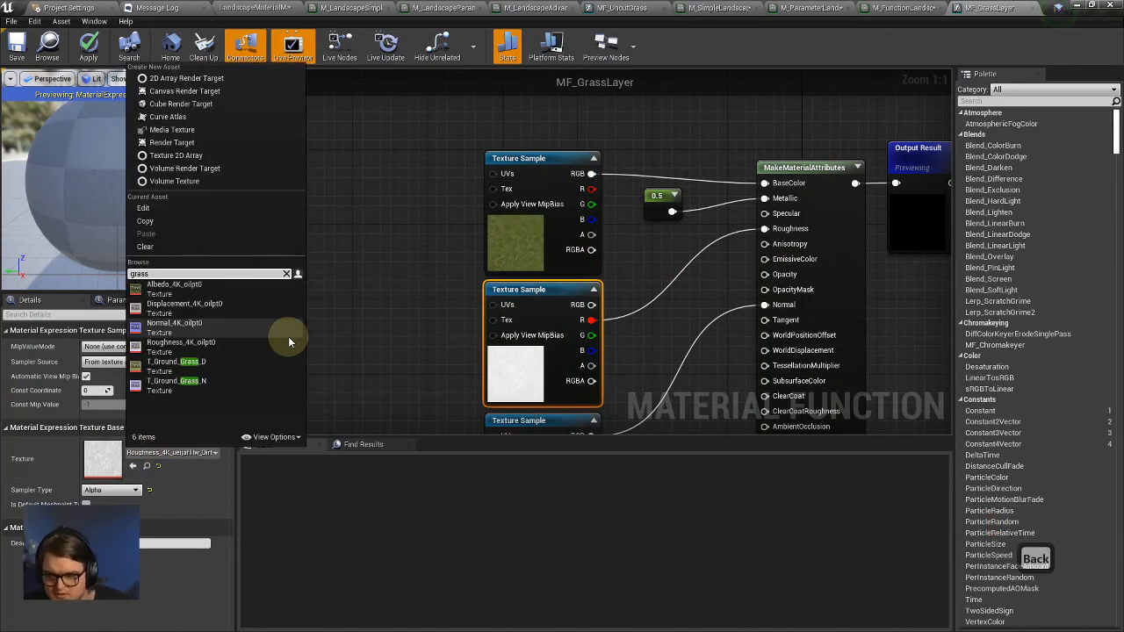
pyautogui.click(215, 348)
# Set the texture of the Texture Sample feeding Normal to Normal_4K_oilpt0.
pyautogui.moveTo(604, 380); pyautogui.dragTo(585, 320, button='right')
pyautogui.click(518, 373)
pyautogui.click(171, 453)
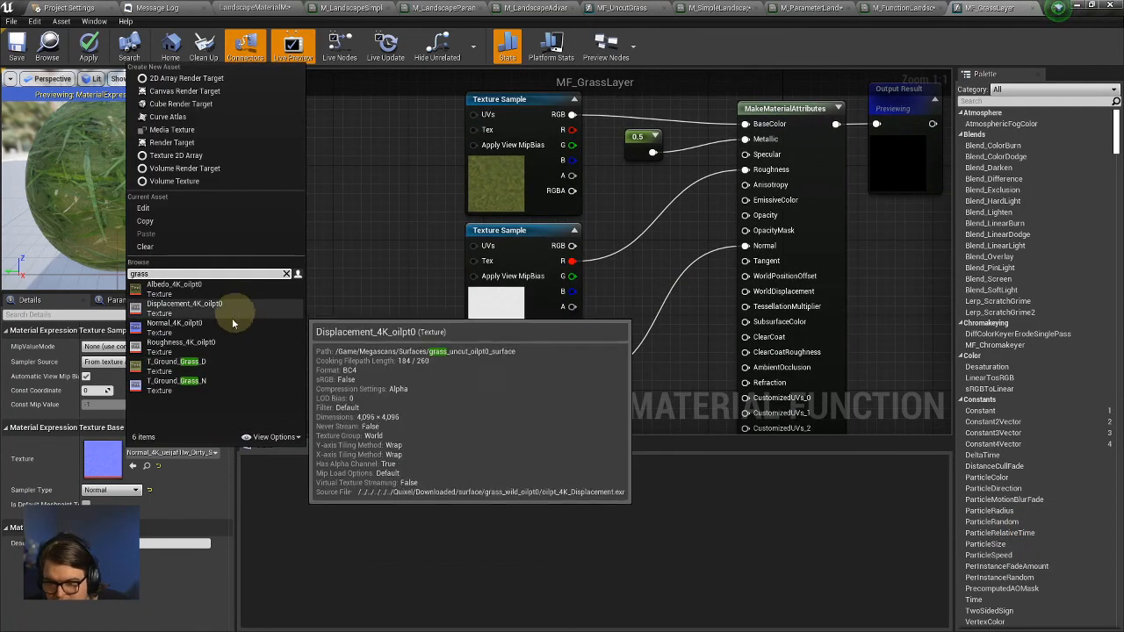
pyautogui.click(264, 318)
# Compare the whole MF_GrassLayer graph with the snow layer nodes in M_ParameterLandscapeMaterial, and return to M_FunctionLandscapeMaterial.
pyautogui.moveTo(685, 275); pyautogui.dragTo(473, 281, button='right')
pyautogui.moveTo(586, 279); pyautogui.dragTo(536, 280, button='right')
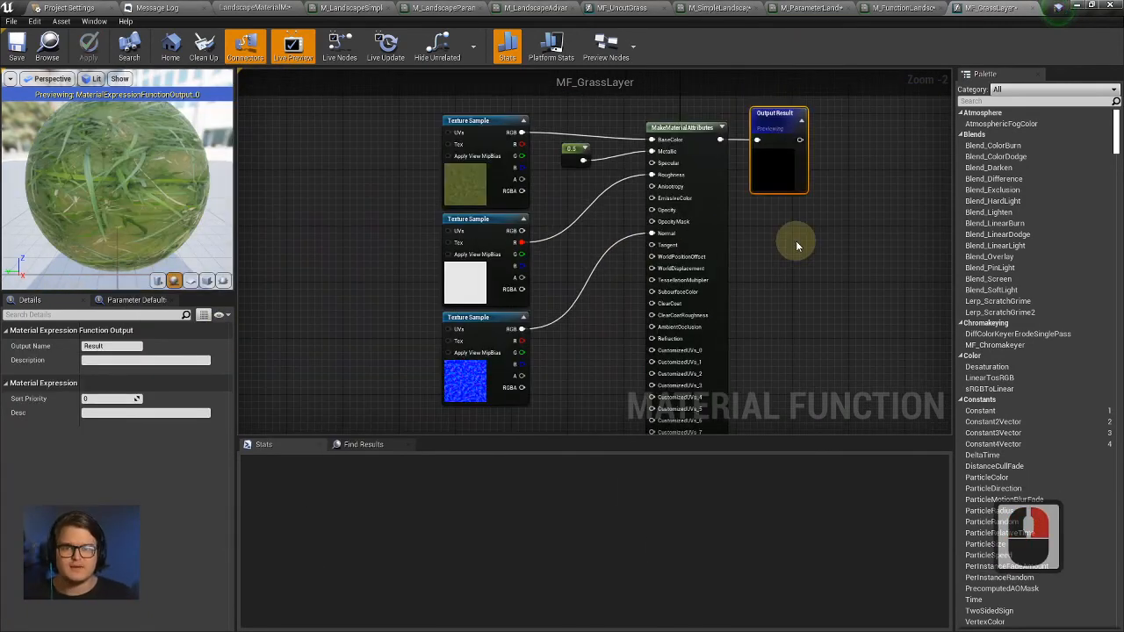
pyautogui.moveTo(830, 268); pyautogui.dragTo(832, 248, button='right')
pyautogui.hotkey('ctrl', 'a')
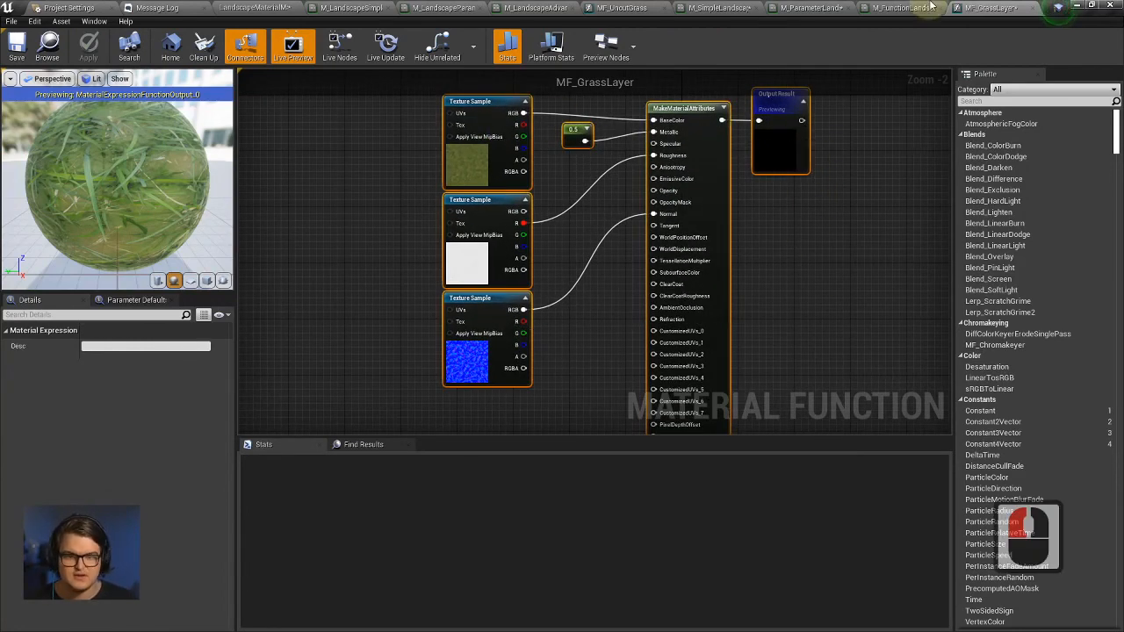
pyautogui.click(799, 7)
pyautogui.moveTo(768, 220); pyautogui.dragTo(776, 147, button='right')
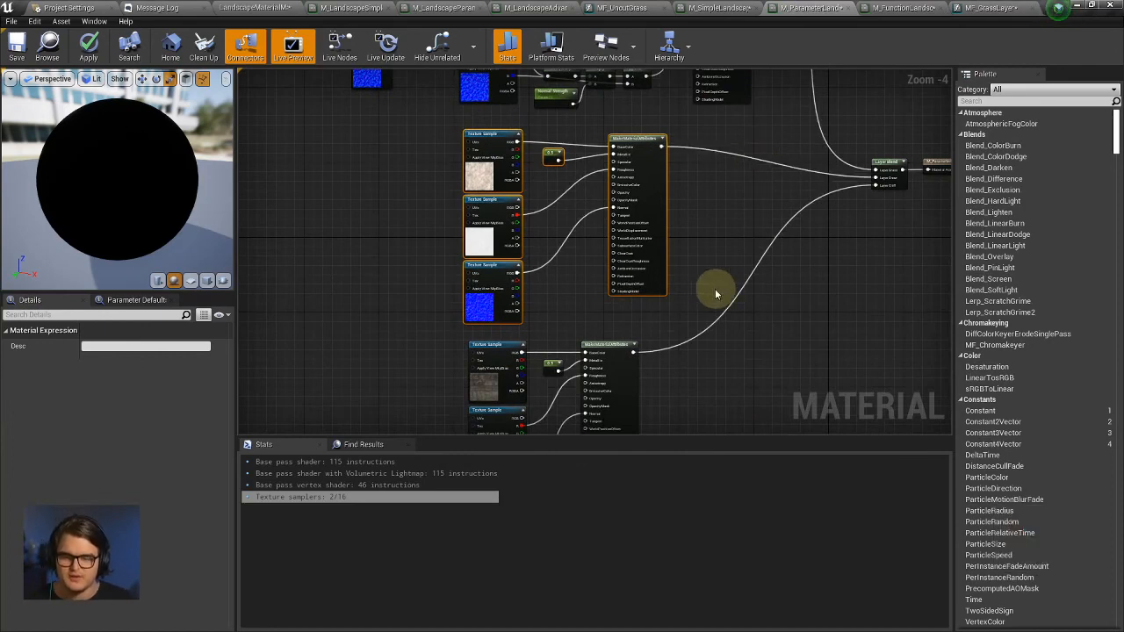
pyautogui.moveTo(690, 320); pyautogui.dragTo(423, 144)
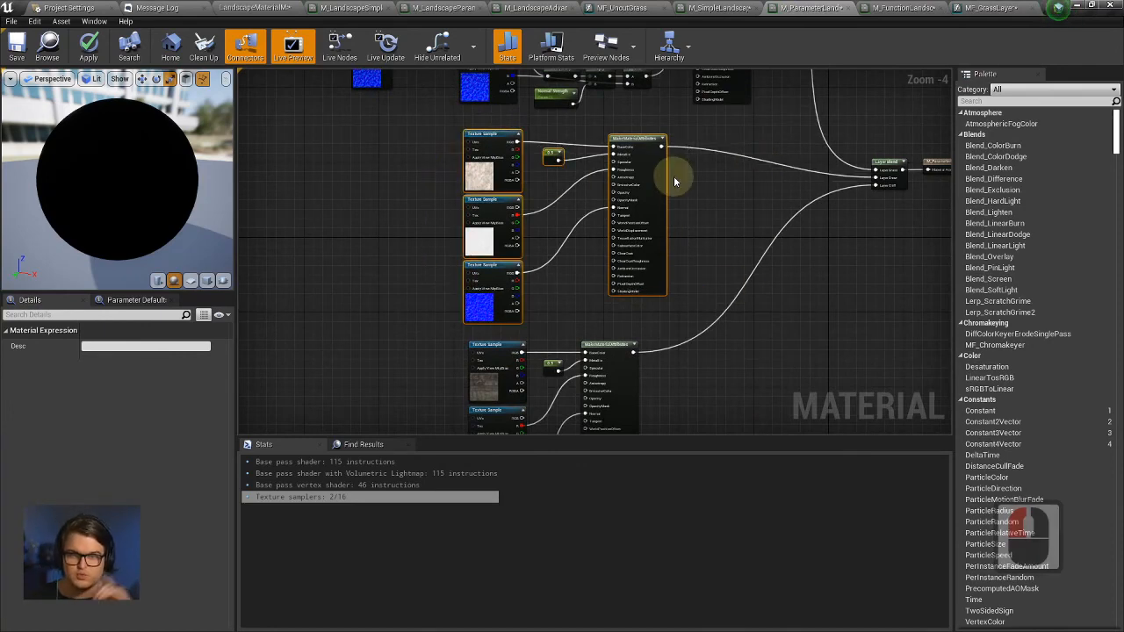
pyautogui.click(907, 7)
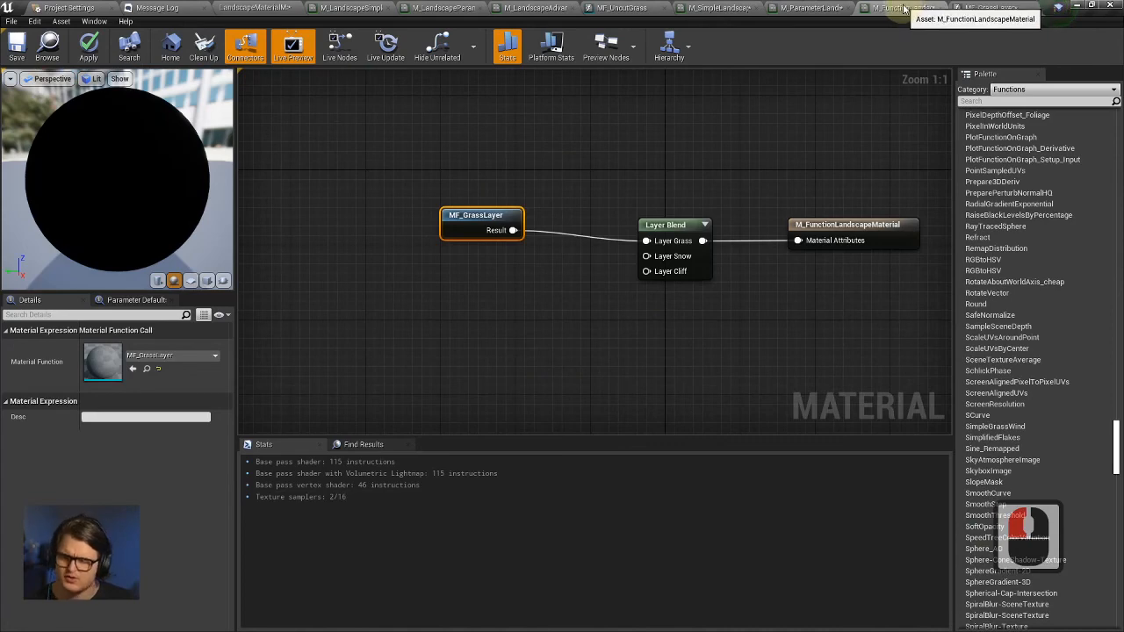
# Move the MF_GrassLayer node slightly up and closer to the Layer Blend node.
pyautogui.click(466, 225)
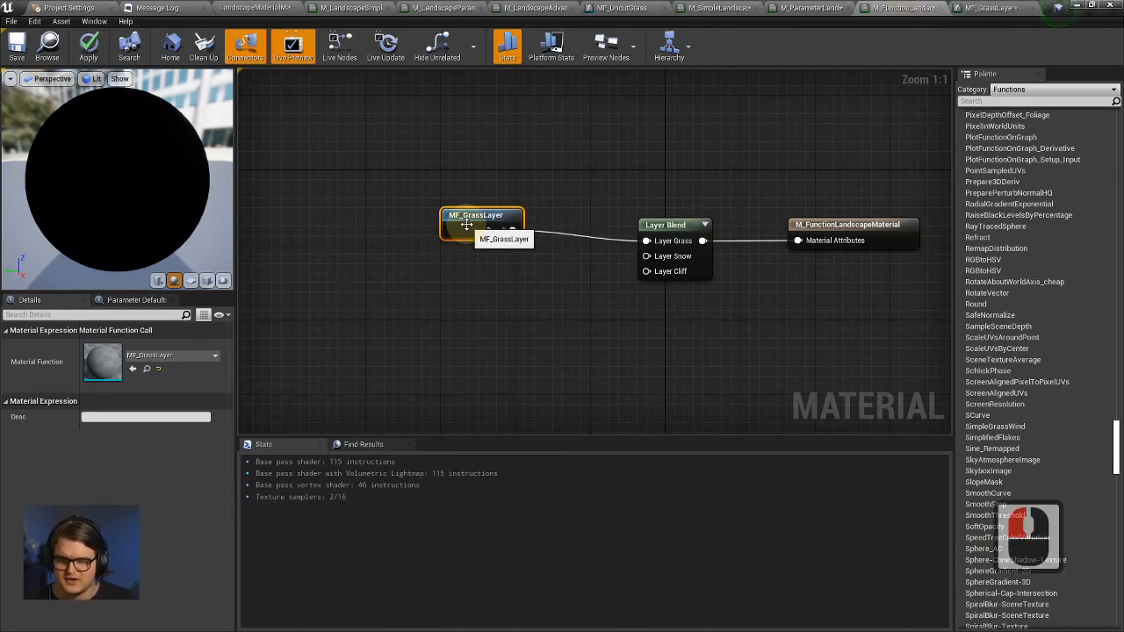
pyautogui.moveTo(476, 231); pyautogui.dragTo(501, 198)
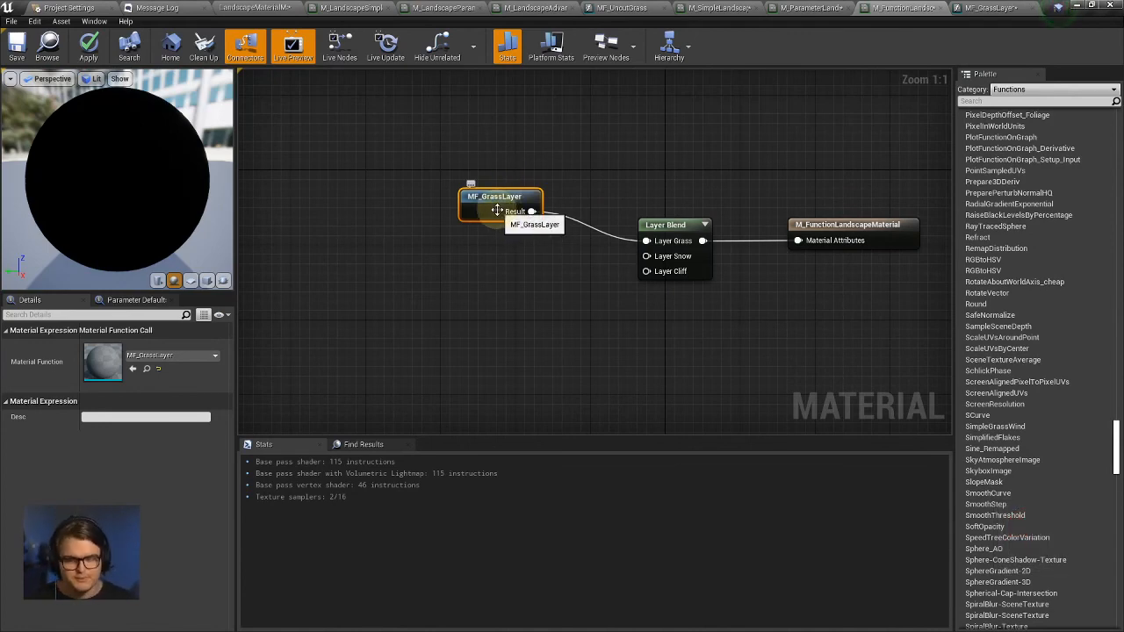
pyautogui.rightClick(509, 255)
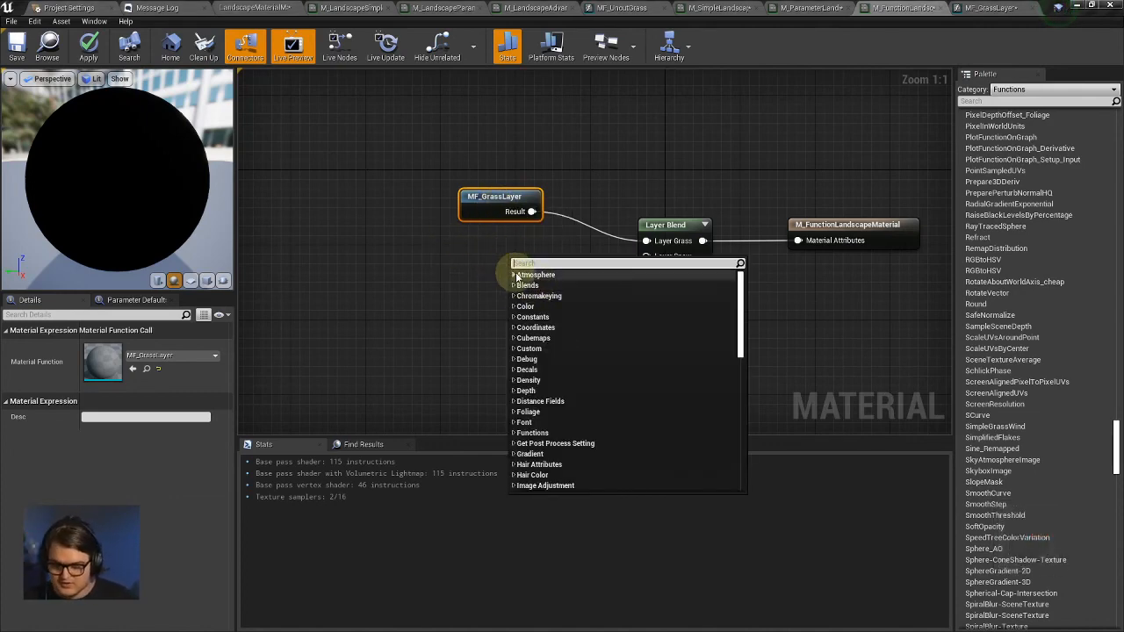
pyautogui.write('mfc')
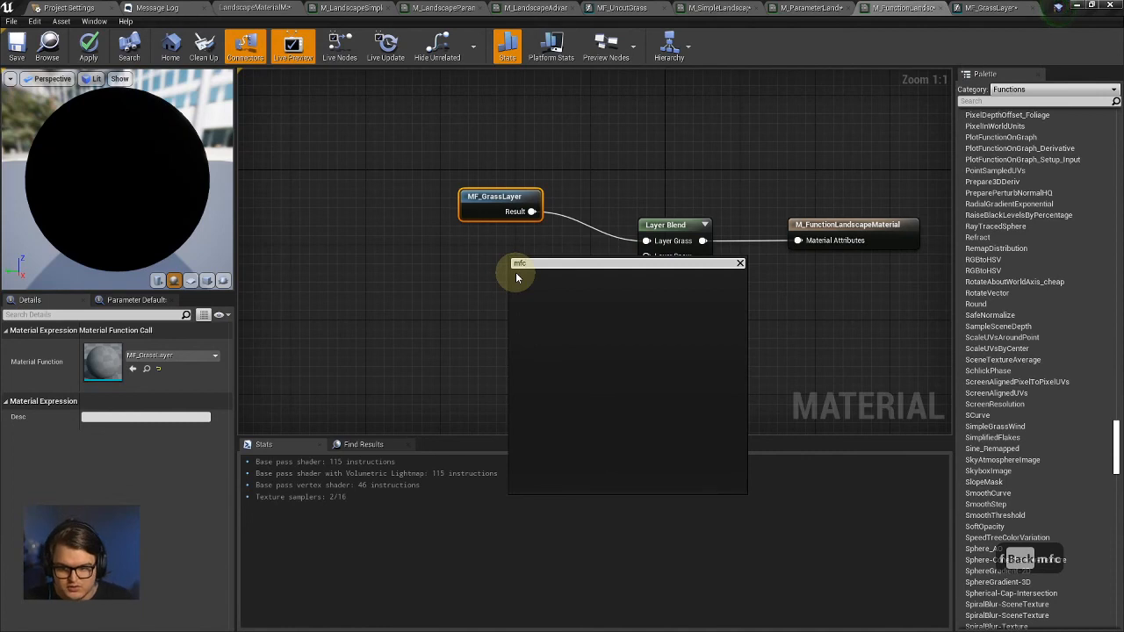
pyautogui.press('BackSpace')
pyautogui.press('BackSpace')
pyautogui.press('BackSpace')
pyautogui.write('mater')
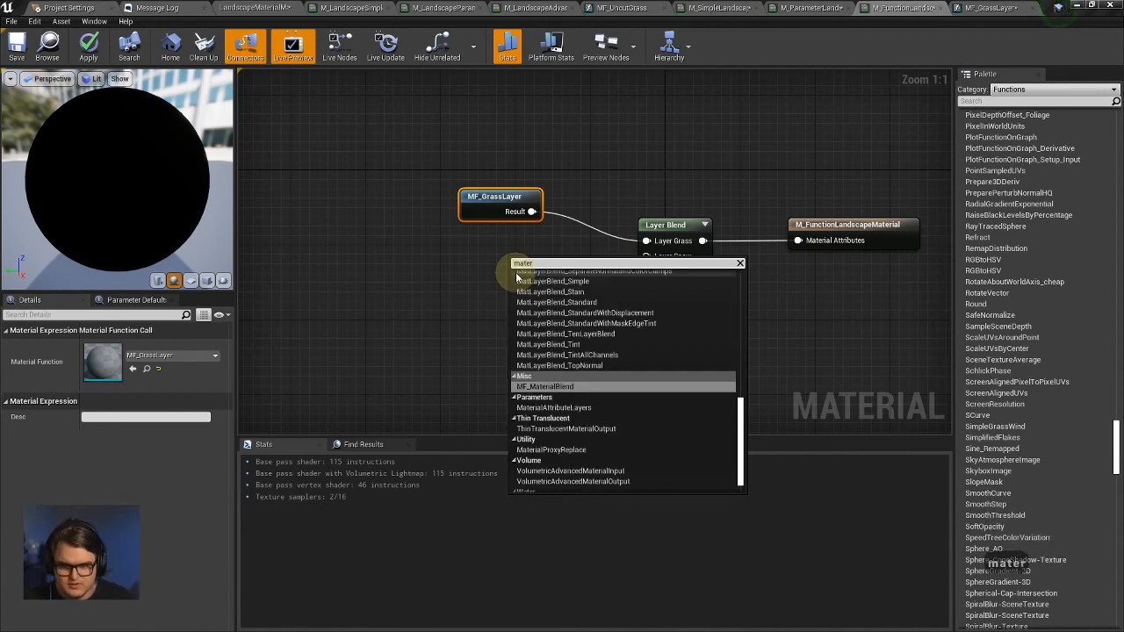
pyautogui.write(' fuc')
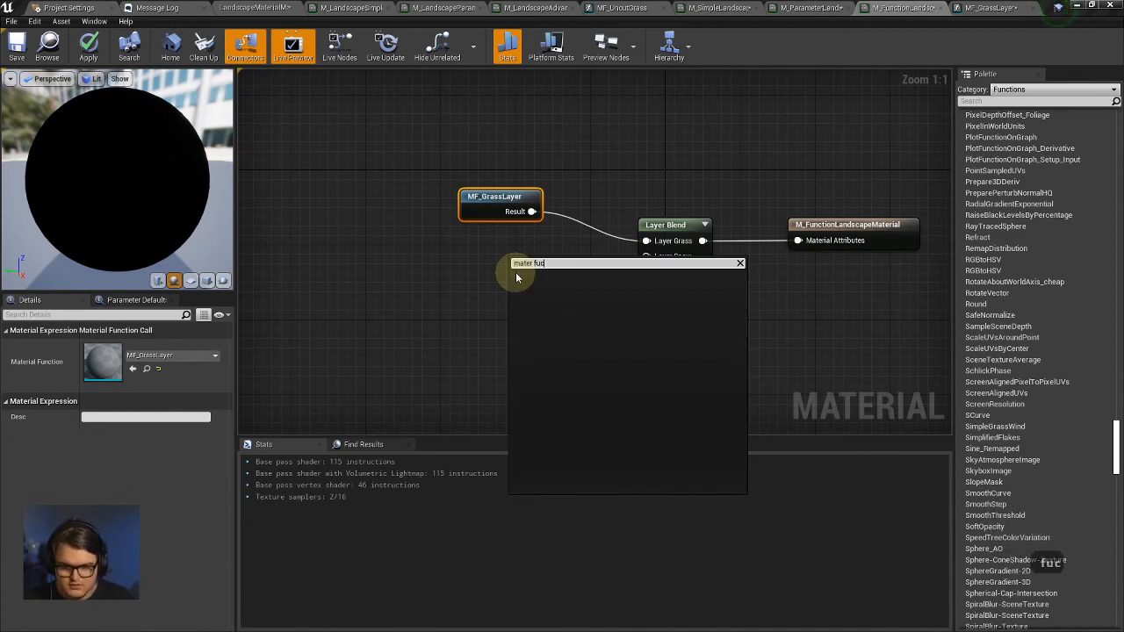
pyautogui.press('BackSpace')
pyautogui.write('nc')
pyautogui.press('Return')
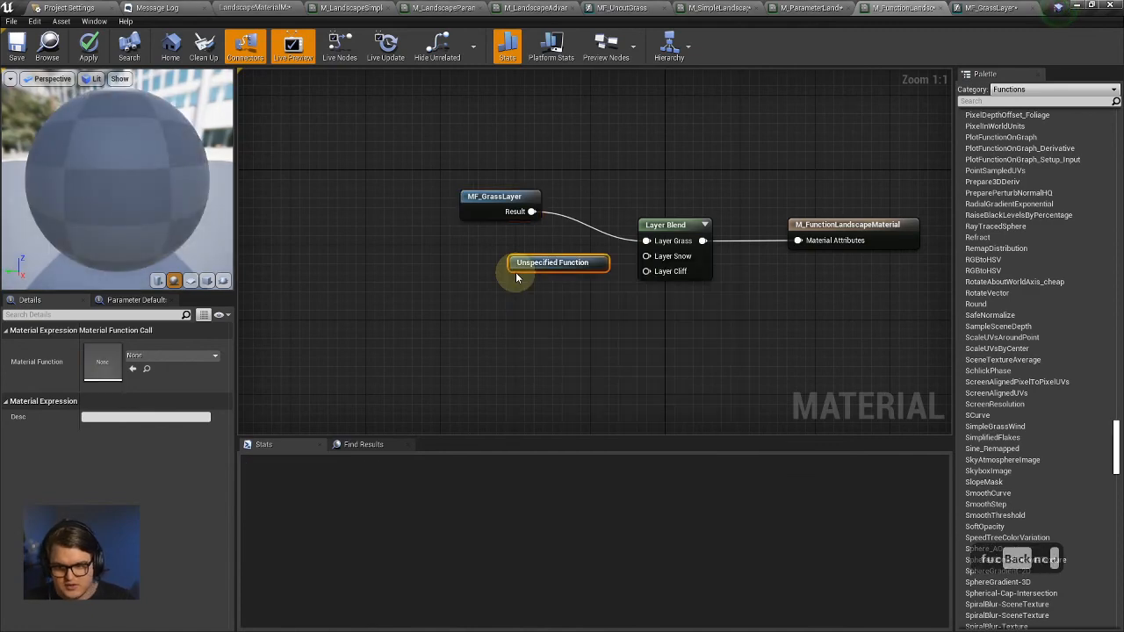
pyautogui.moveTo(516, 278); pyautogui.dragTo(457, 286)
pyautogui.click(174, 356)
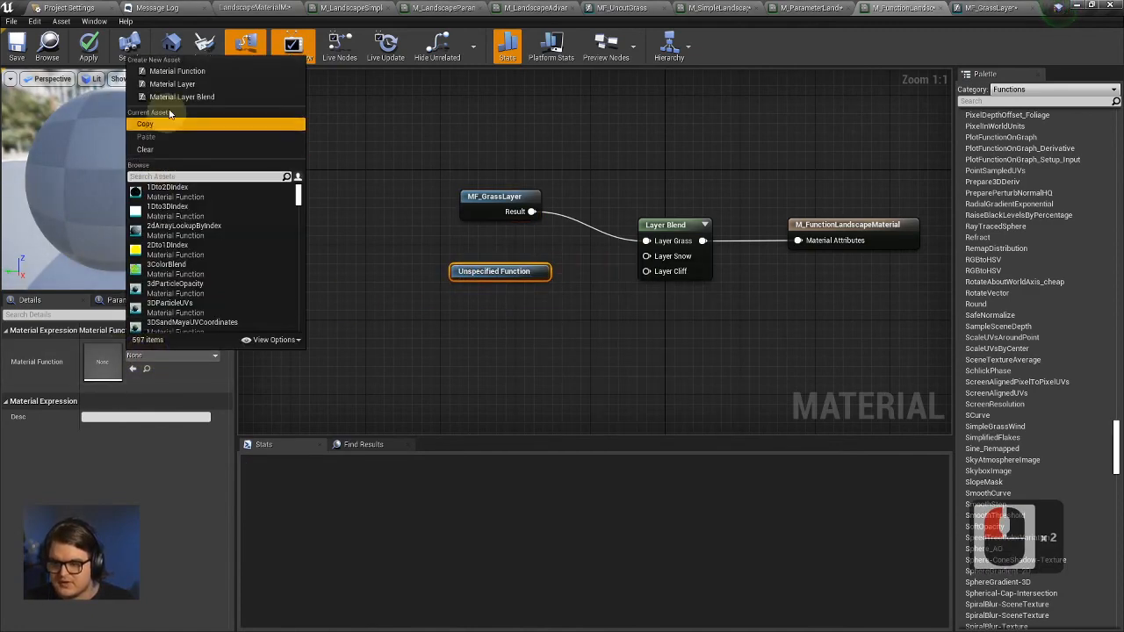
pyautogui.click(425, 299)
pyautogui.click(539, 276)
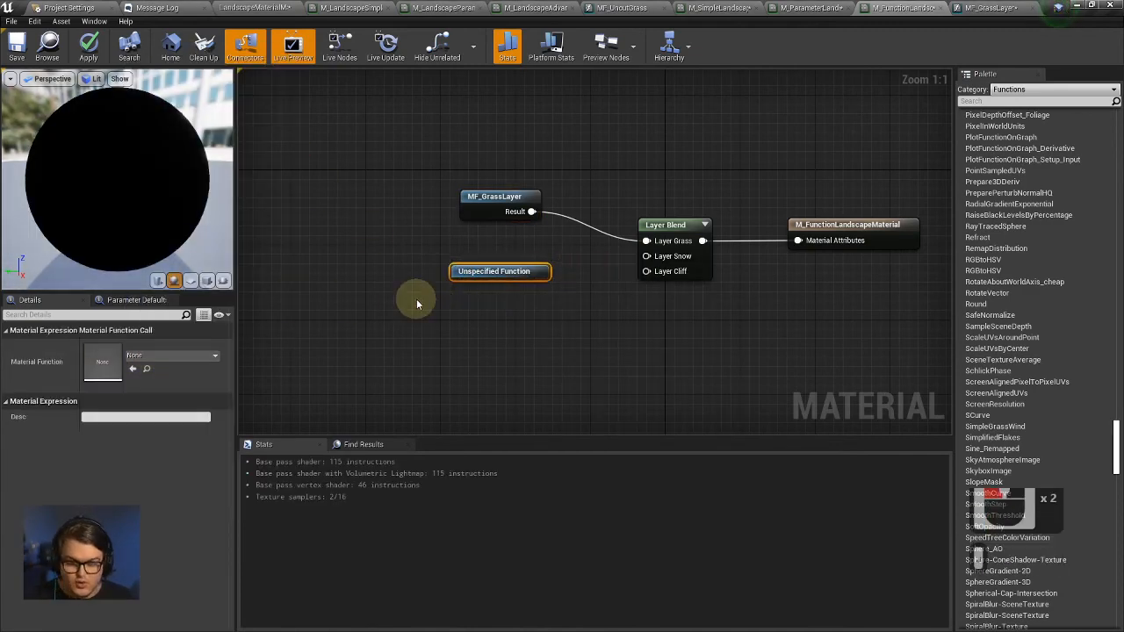
pyautogui.press('Delete')
# Switch to the level editor and duplicate MF_GrassLayer inside the Material_Functions folder.
pyautogui.click(266, 6)
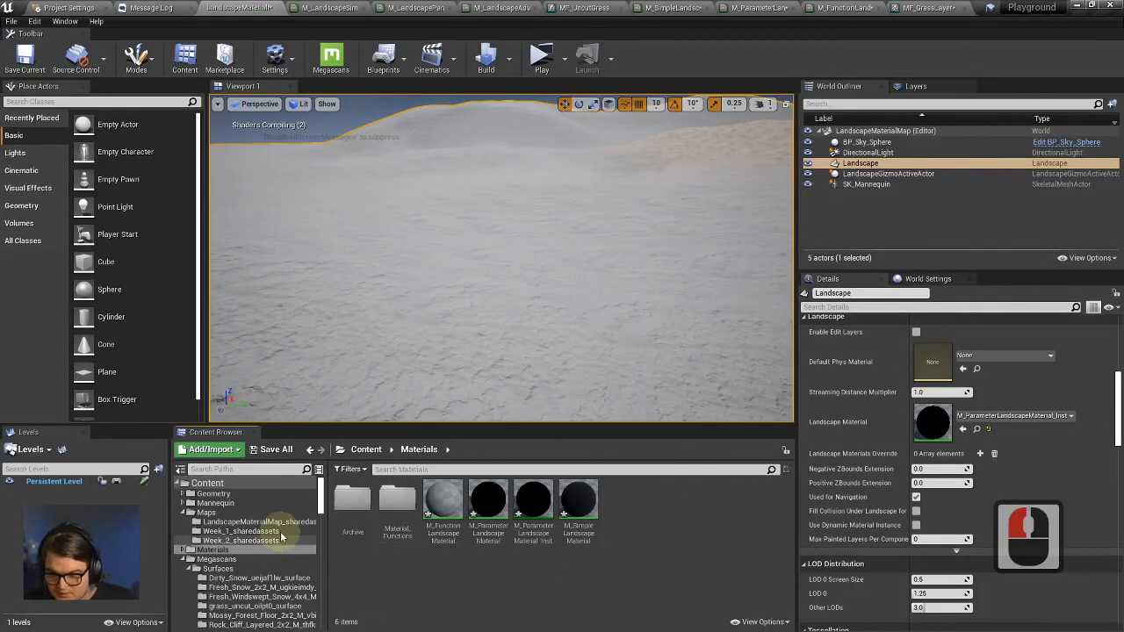
pyautogui.doubleClick(397, 502)
pyautogui.click(362, 508)
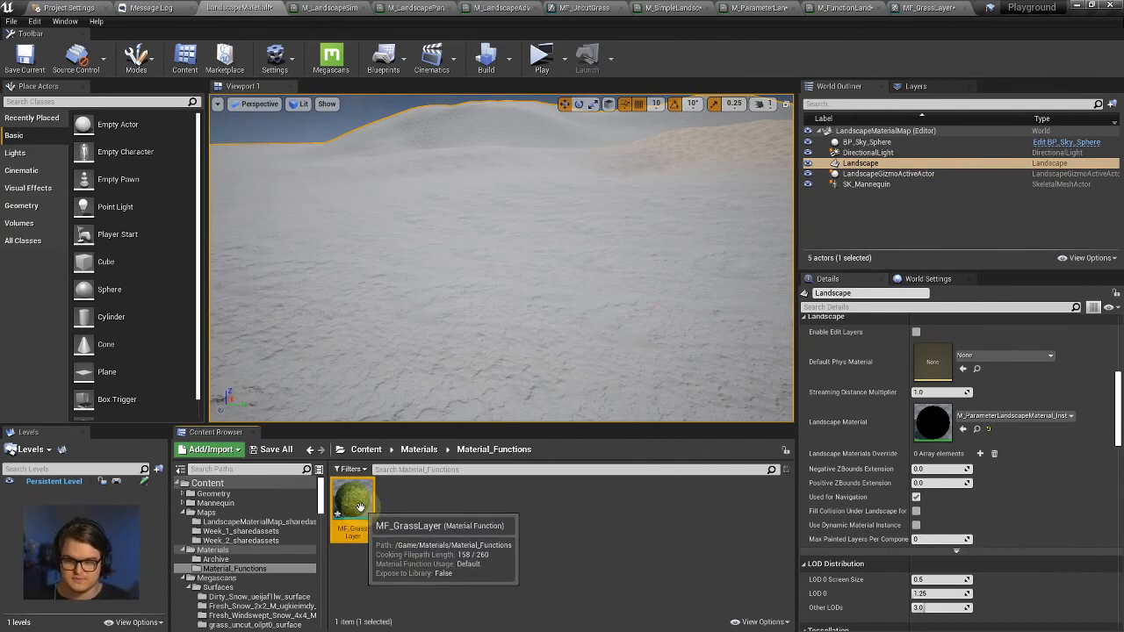
pyautogui.rightClick(360, 508)
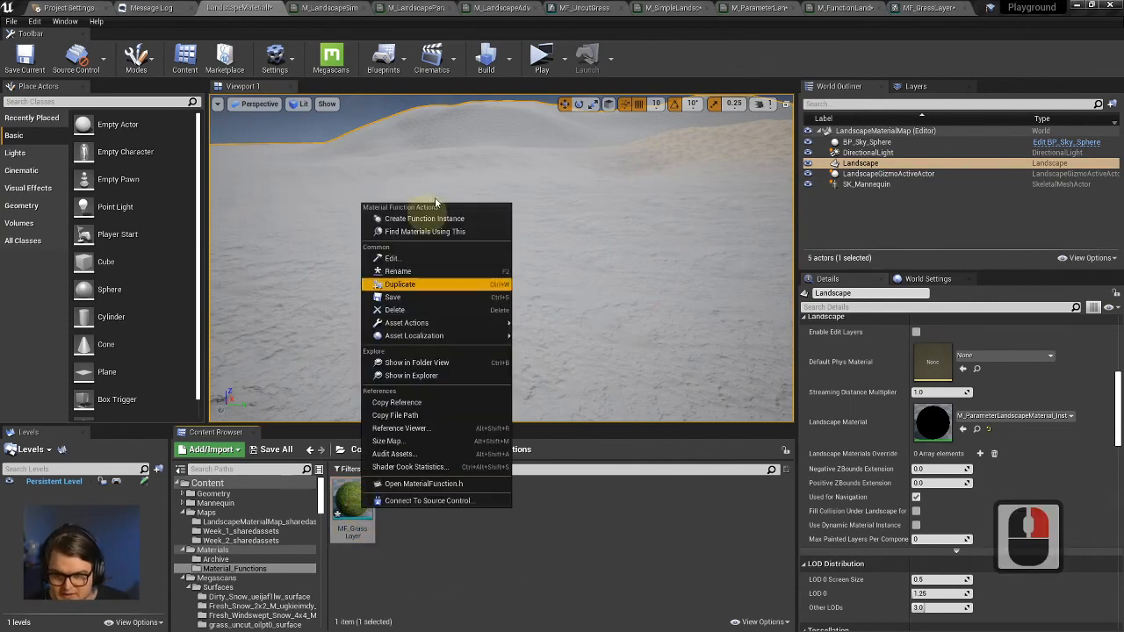
pyautogui.click(412, 283)
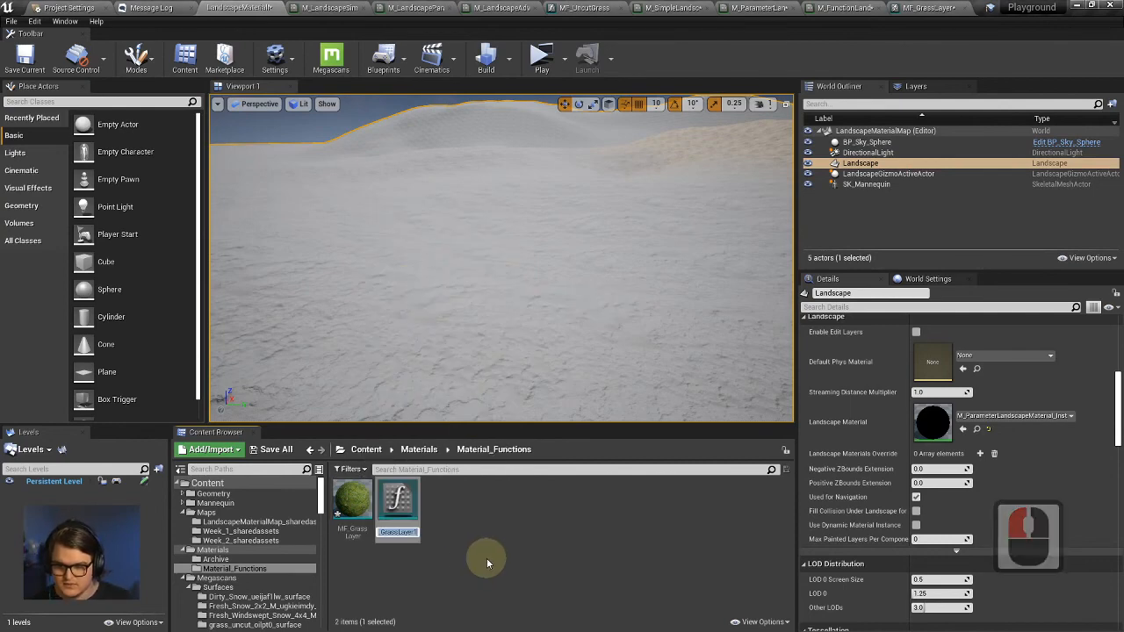
# Name the duplicated material function MF_SnowLayer.
pyautogui.press('Right')
pyautogui.press('Right')
pyautogui.press('BackSpace')
pyautogui.press('BackSpace')
pyautogui.press('BackSpace')
pyautogui.press('BackSpace')
pyautogui.press('BackSpace')
pyautogui.press('BackSpace')
pyautogui.press('BackSpace')
pyautogui.press('BackSpace')
pyautogui.press('BackSpace')
pyautogui.press('BackSpace')
pyautogui.press('BackSpace')
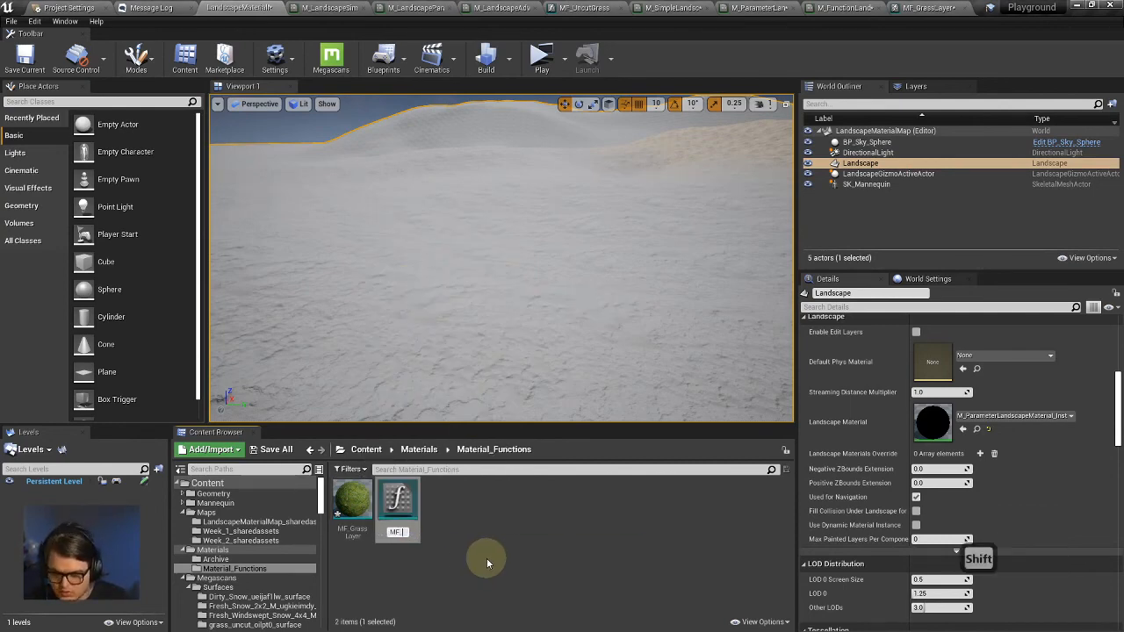
pyautogui.write('SnowMater')
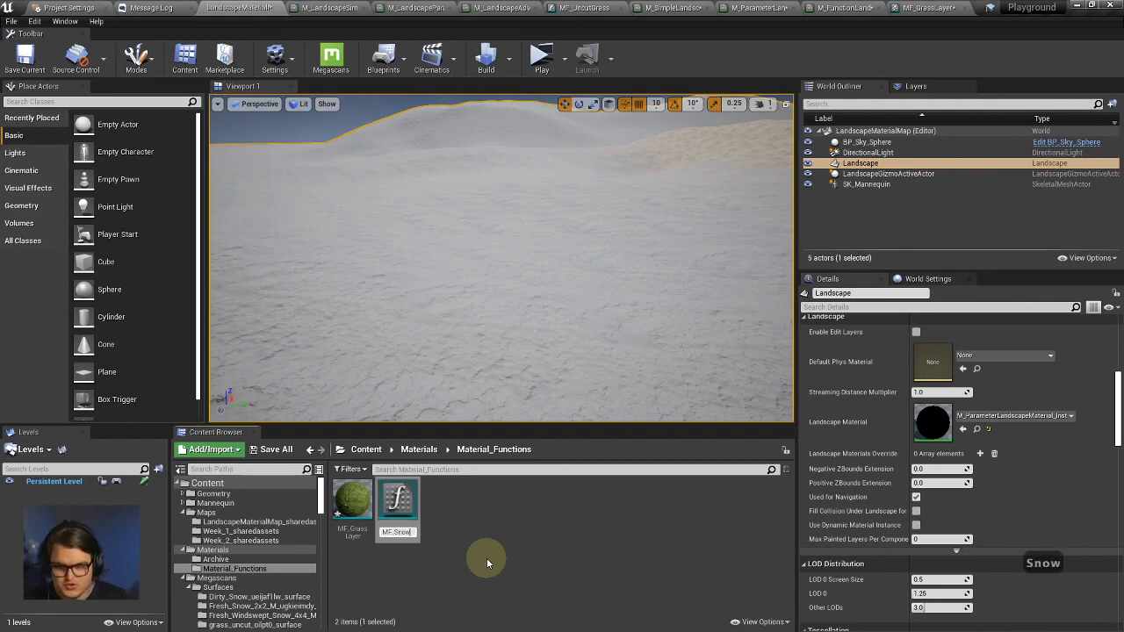
pyautogui.press('BackSpace')
pyautogui.press('BackSpace')
pyautogui.press('BackSpace')
pyautogui.press('BackSpace')
pyautogui.press('BackSpace')
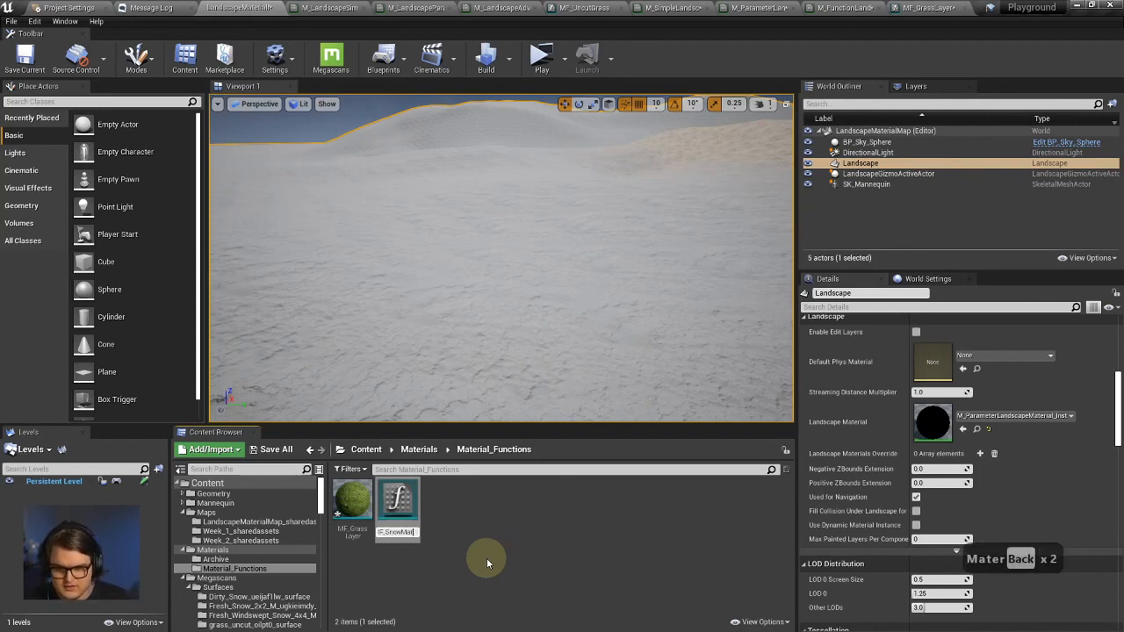
pyautogui.write('Layer')
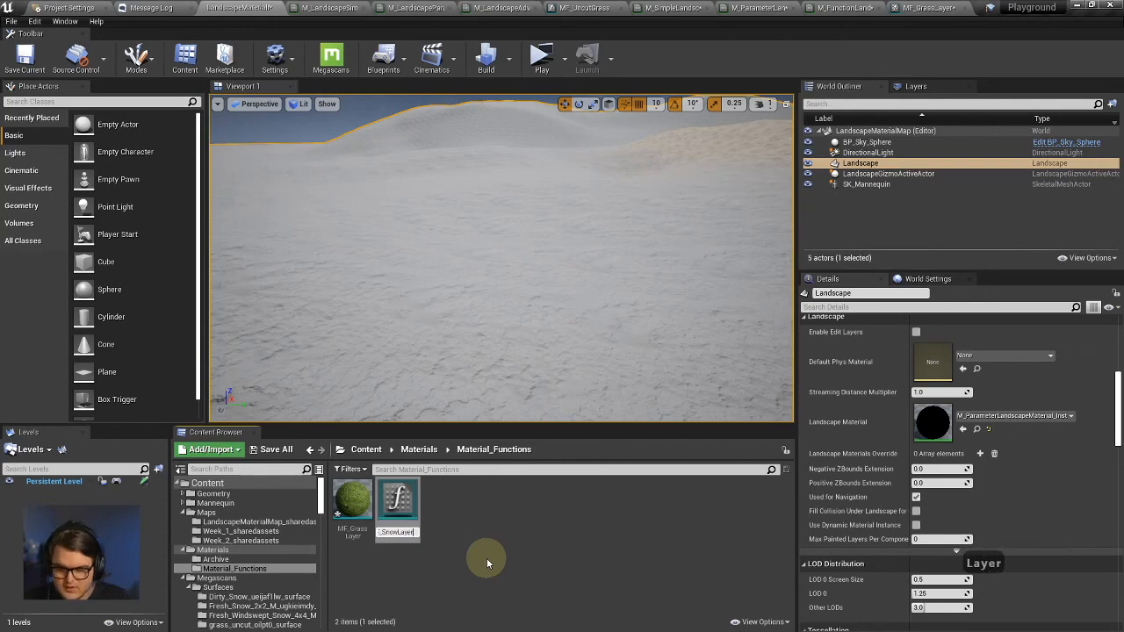
pyautogui.press('Return')
# Open MF_SnowLayer and set the texture of the Texture Sample feeding BaseColor to Albedo_4K_ugkieimdy_Fresh_Snow_2x2_M.
pyautogui.doubleClick(396, 502)
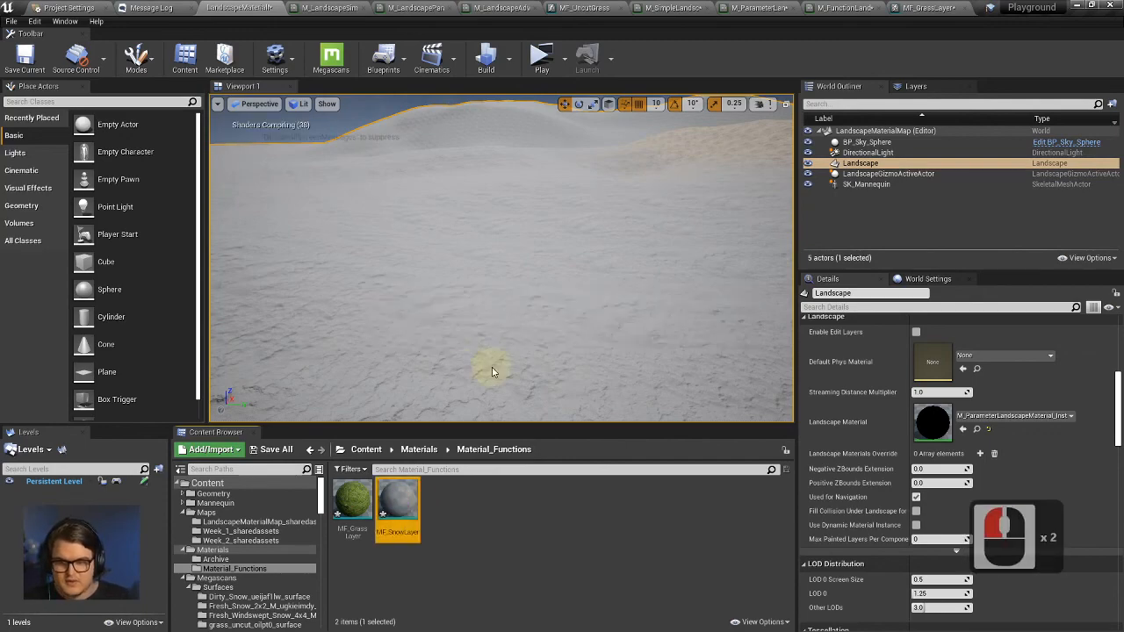
pyautogui.click(365, 254)
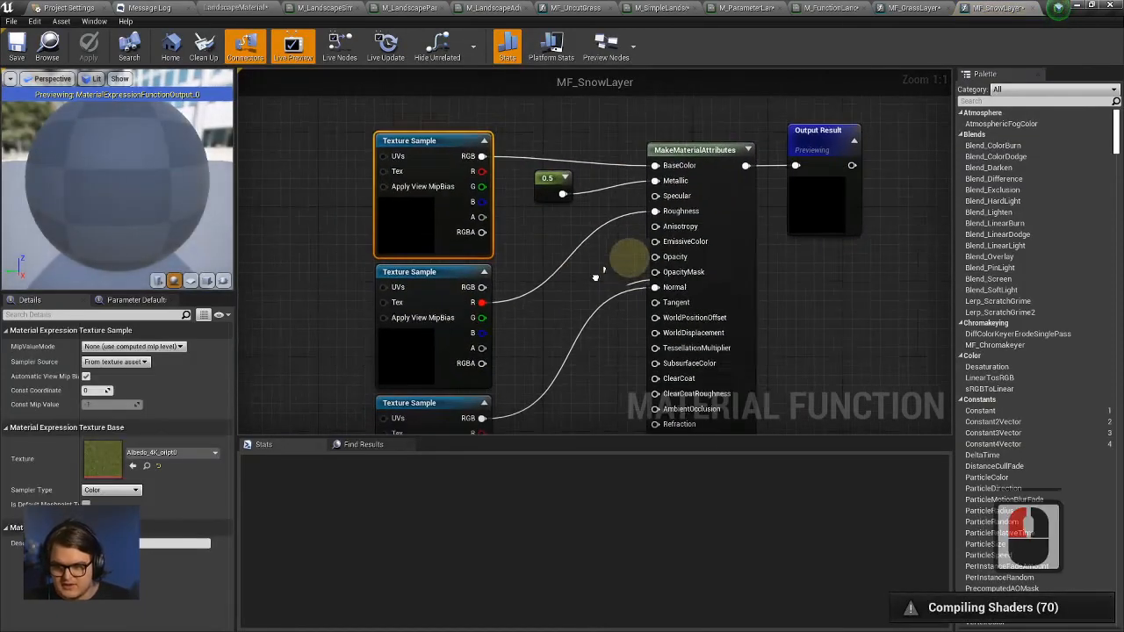
pyautogui.click(179, 452)
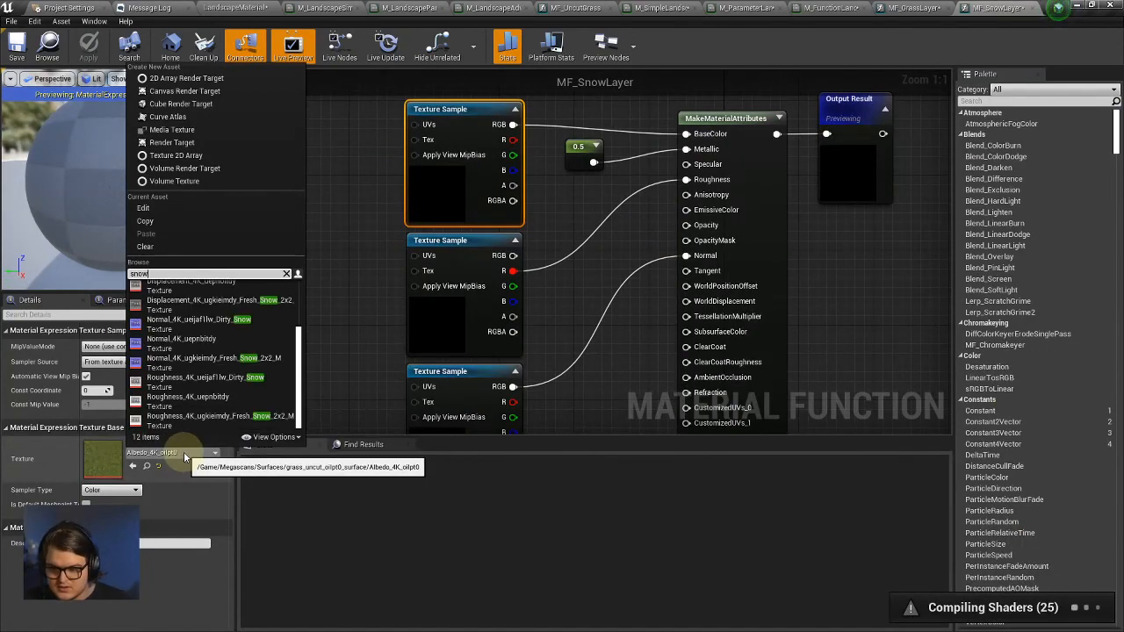
pyautogui.scroll(8, 253, 322)
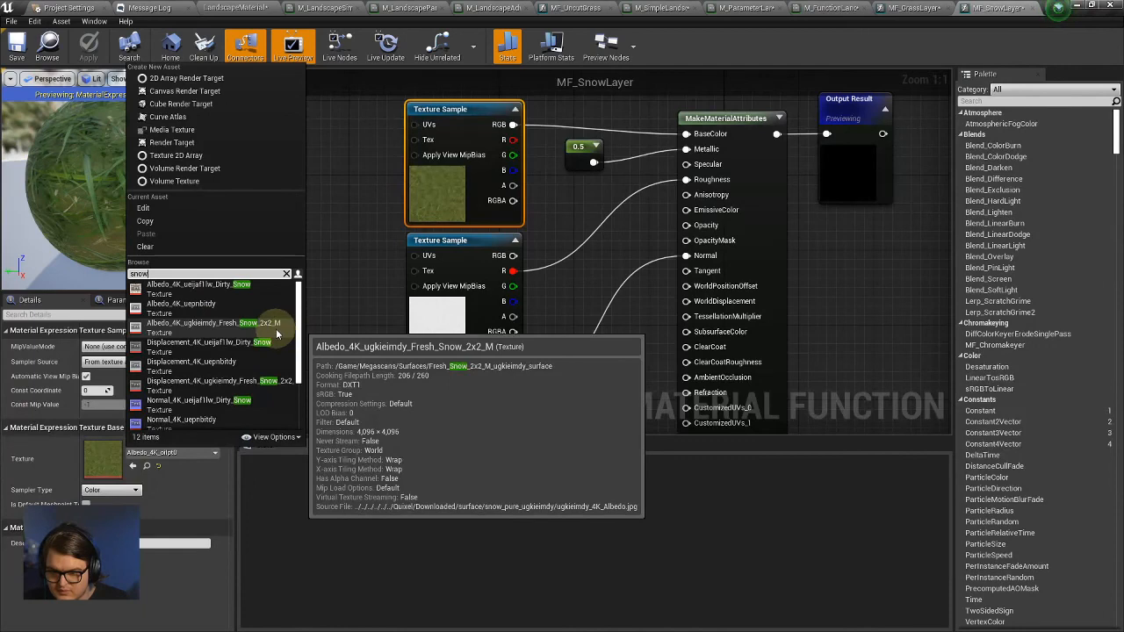
pyautogui.click(277, 327)
# Set the texture of the Texture Sample feeding Roughness to Roughness_4K_ugkieimdy_Fresh_Snow_2x2_M.
pyautogui.click(474, 351)
pyautogui.click(171, 452)
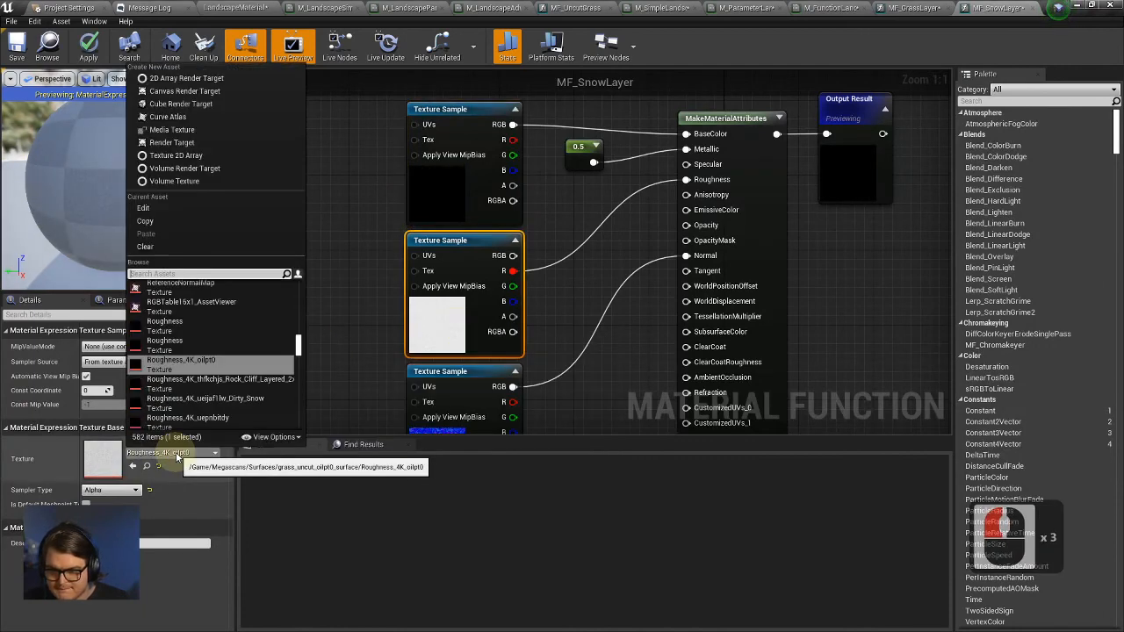
pyautogui.write('fresh')
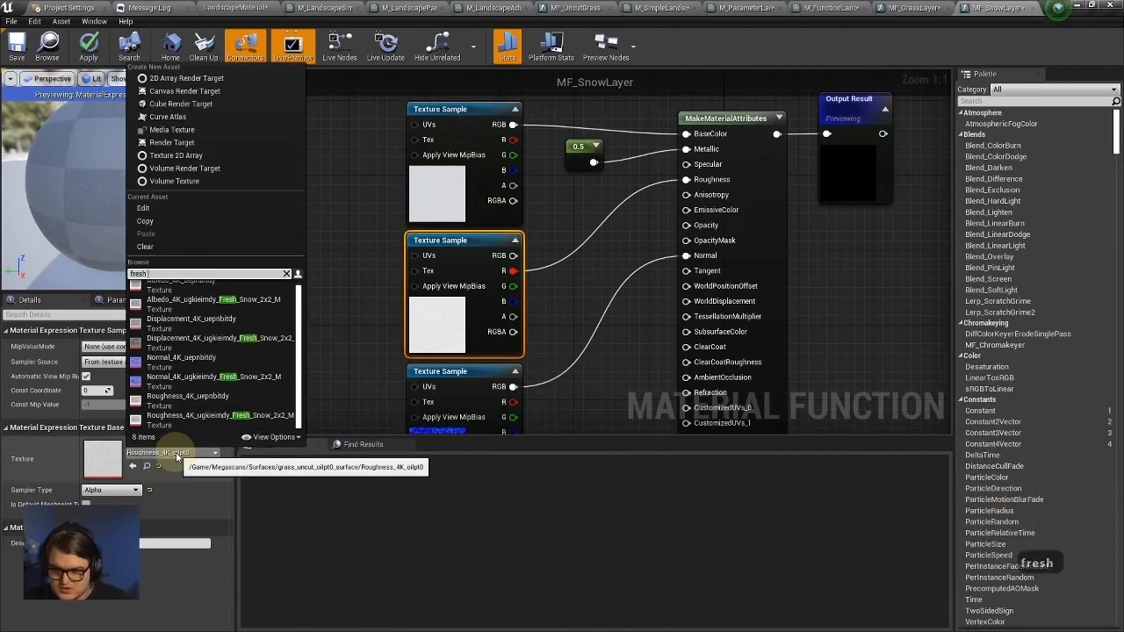
pyautogui.write('_sno')
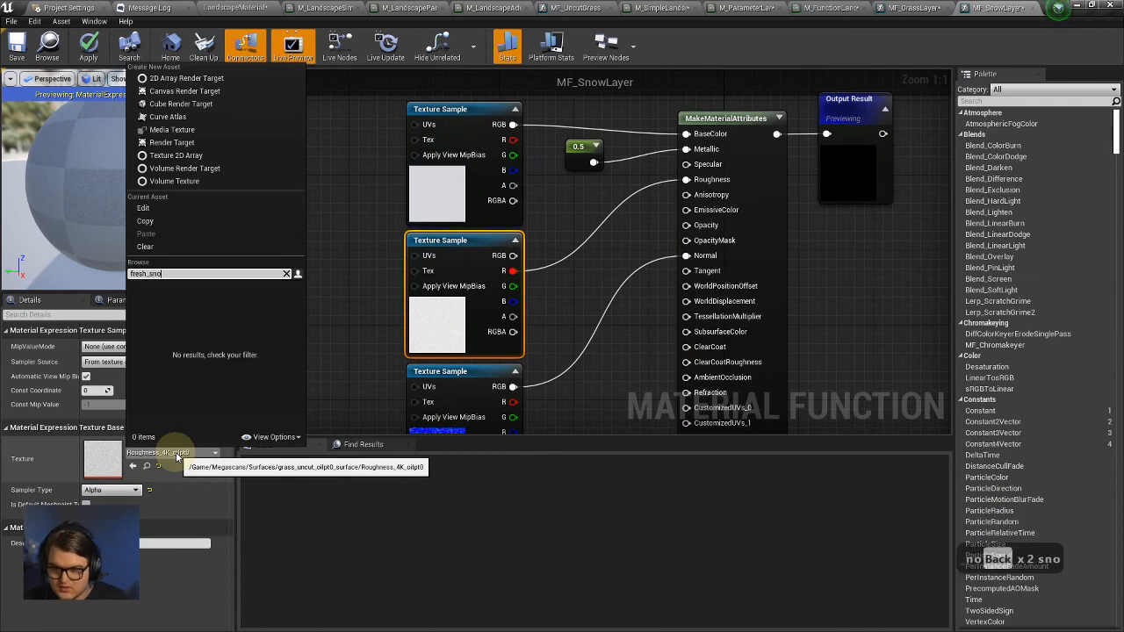
pyautogui.write('w')
pyautogui.press('Down')
pyautogui.press('Down')
pyautogui.press('Down')
pyautogui.press('Down')
pyautogui.press('Return')
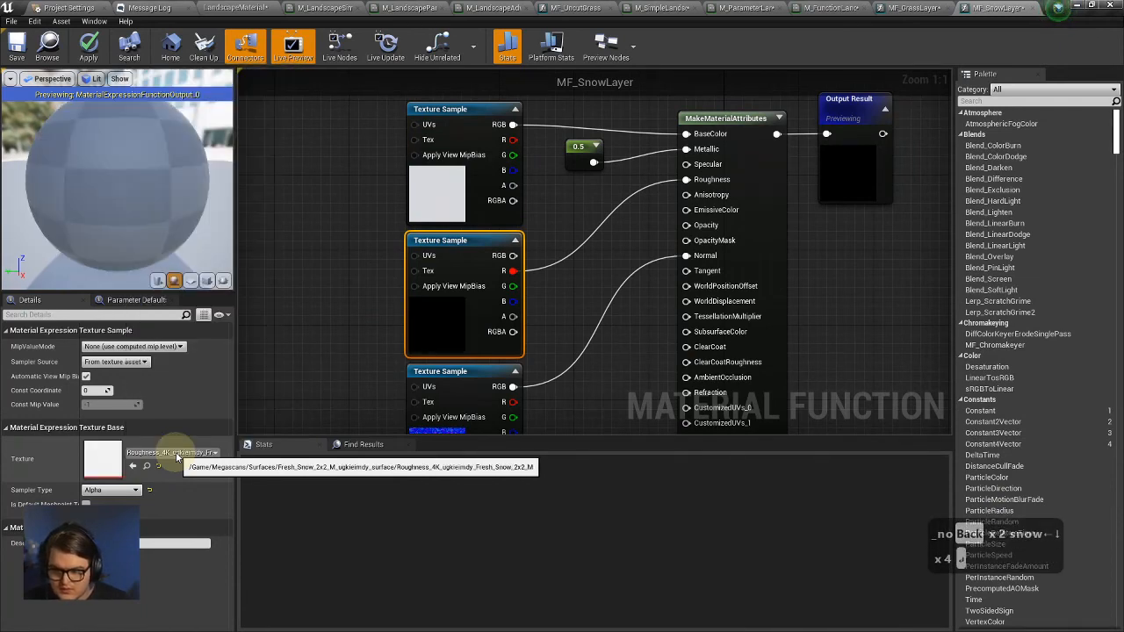
# Set the texture of the Texture Sample feeding Normal to Normal_4K_ugkieimdy_Fresh_Snow_2x2_M.
pyautogui.moveTo(481, 426); pyautogui.dragTo(486, 319, button='right')
pyautogui.click(485, 347)
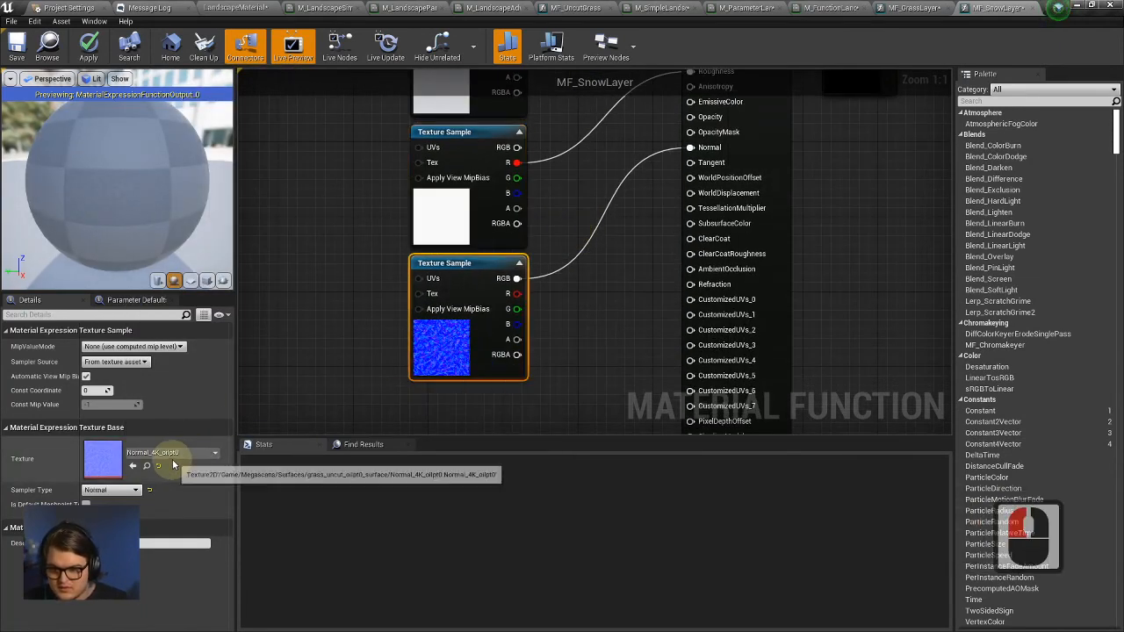
pyautogui.click(172, 455)
pyautogui.write('F')
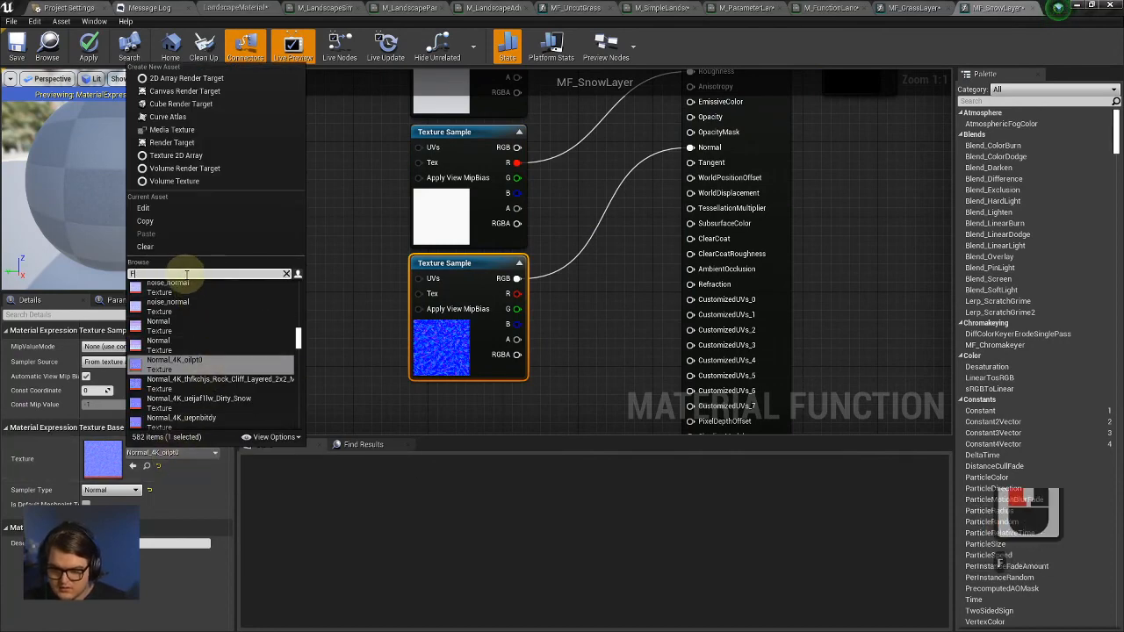
pyautogui.write('resh_')
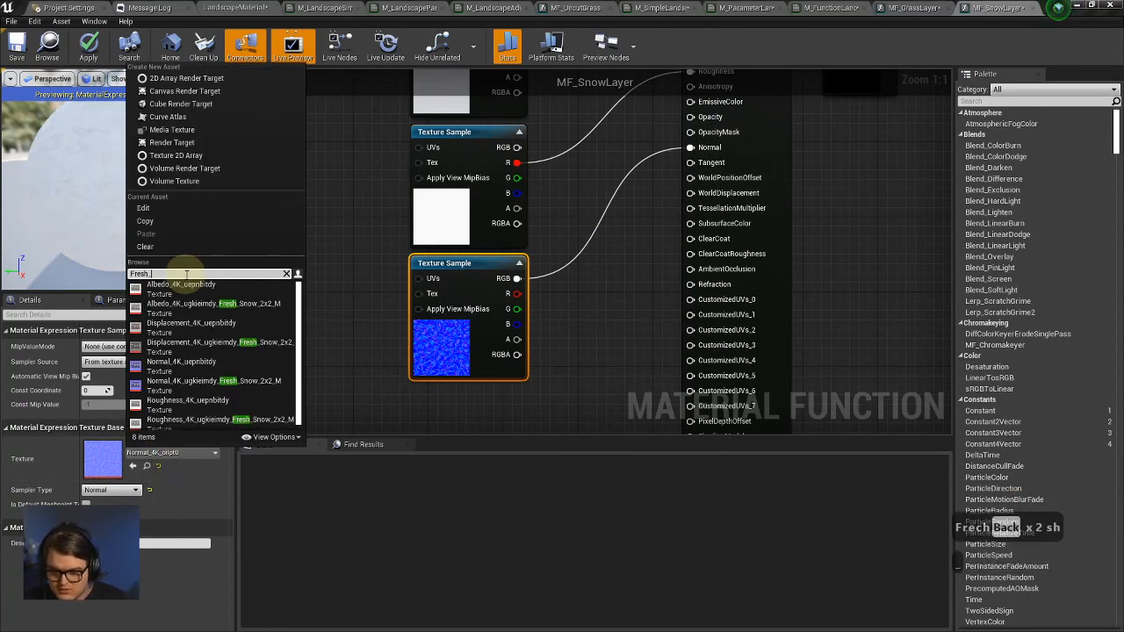
pyautogui.write('Snow')
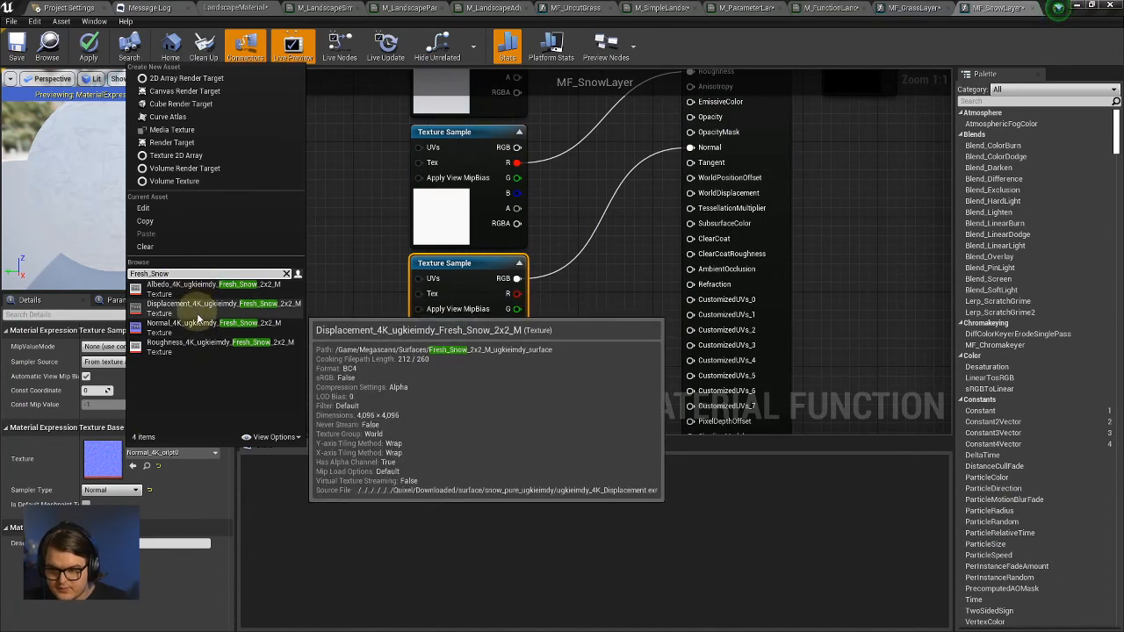
pyautogui.click(211, 323)
# Apply the changes to MF_SnowLayer, check it against MF_GrassLayer, and save it.
pyautogui.moveTo(666, 322); pyautogui.dragTo(641, 287, button='right')
pyautogui.scroll(-1, 641, 287)
pyautogui.click(89, 46)
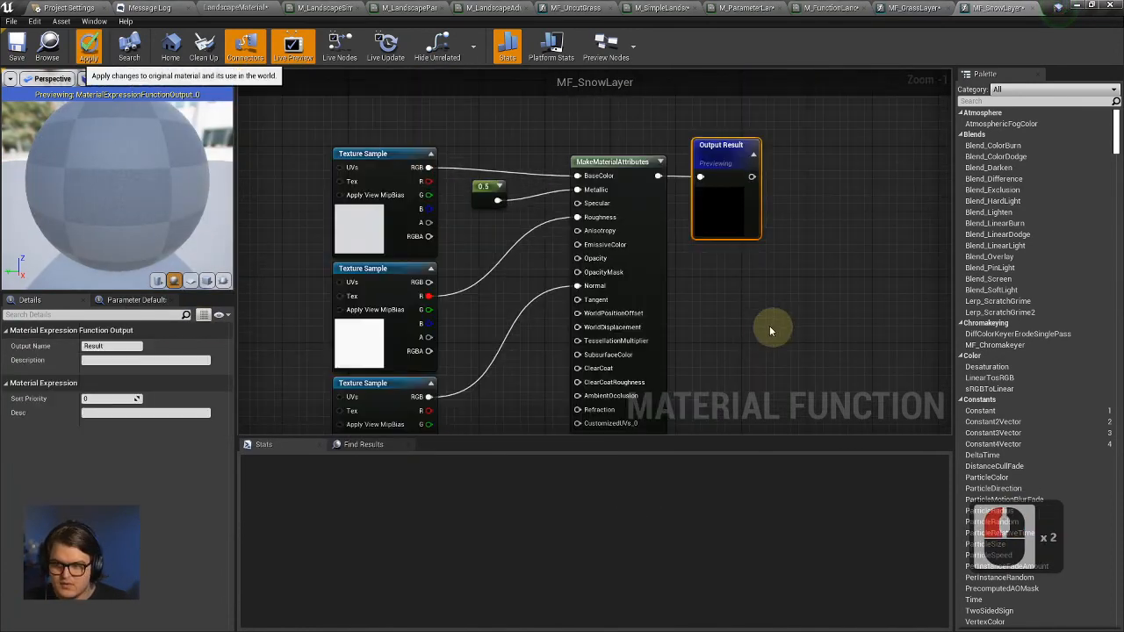
pyautogui.click(915, 8)
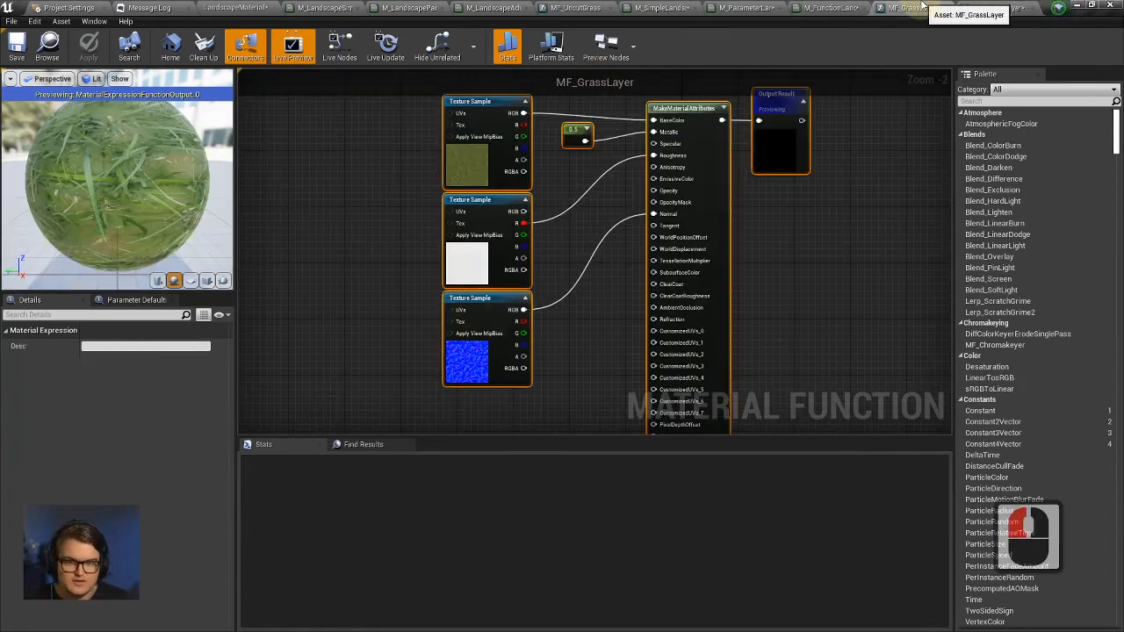
pyautogui.click(991, 8)
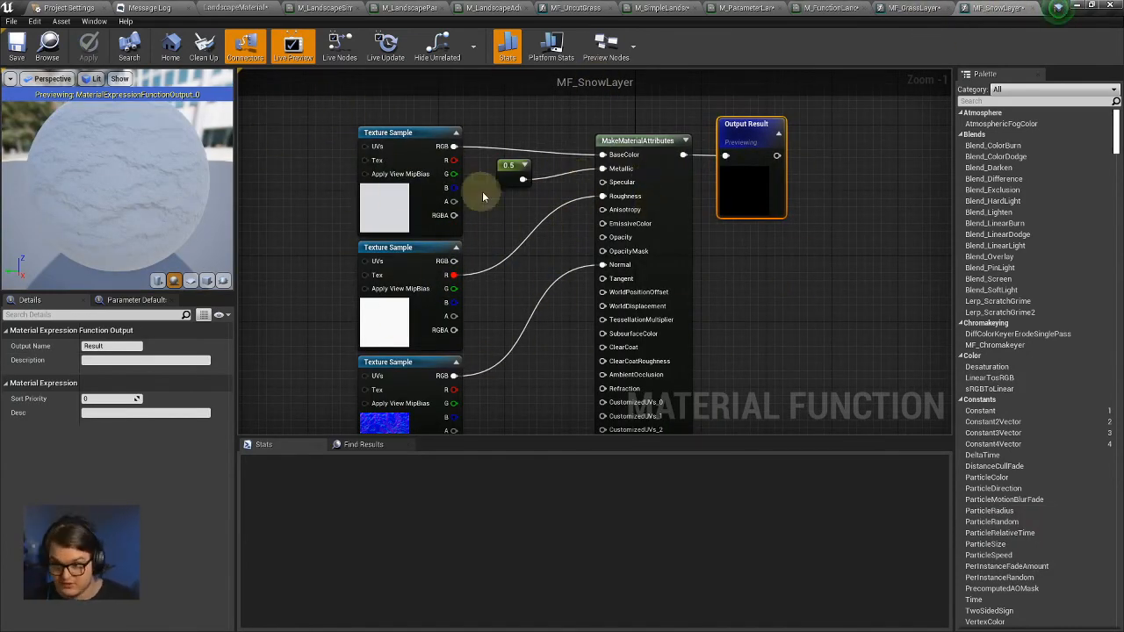
pyautogui.click(21, 46)
# Check the MF_SnowLayer asset in the Material_Functions folder and reopen its graph.
pyautogui.click(230, 8)
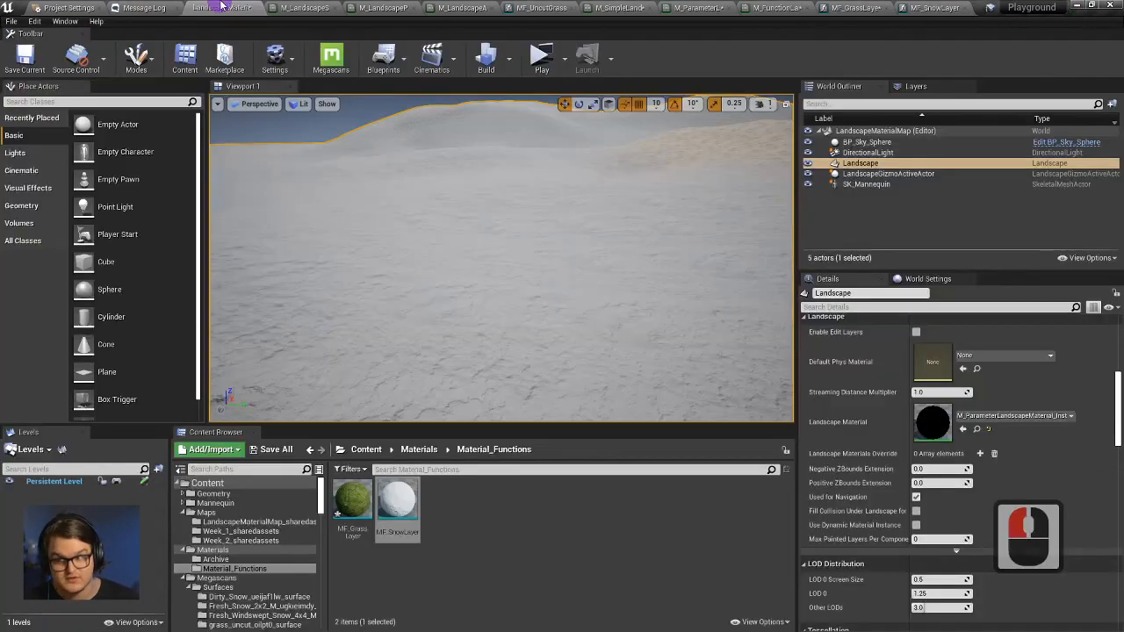
pyautogui.click(410, 509)
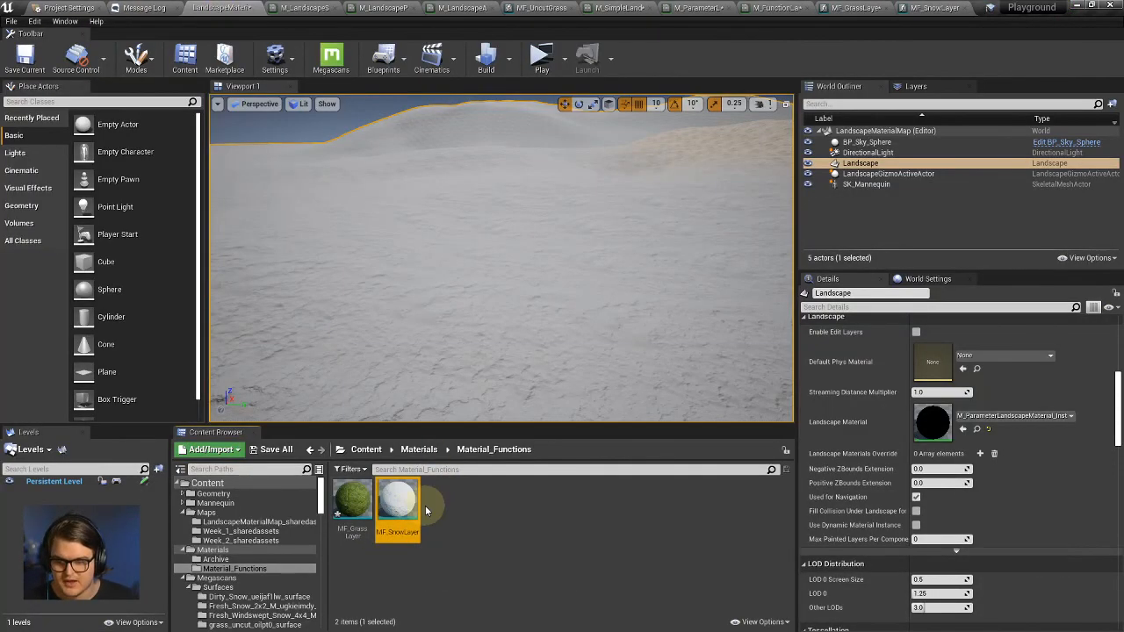
pyautogui.click(411, 508)
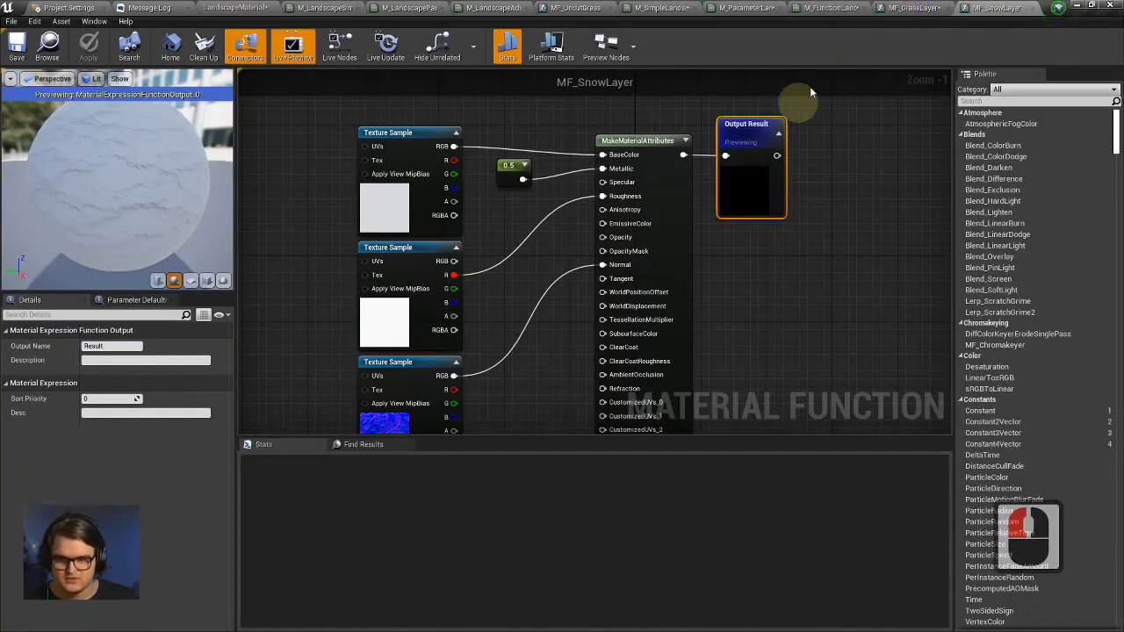
# Float the M_FunctionLandscapeMaterial editor, add the MF_SnowLayer function from the Material_Functions folder to its graph, and maximize the window.
pyautogui.click(927, 7)
pyautogui.click(830, 7)
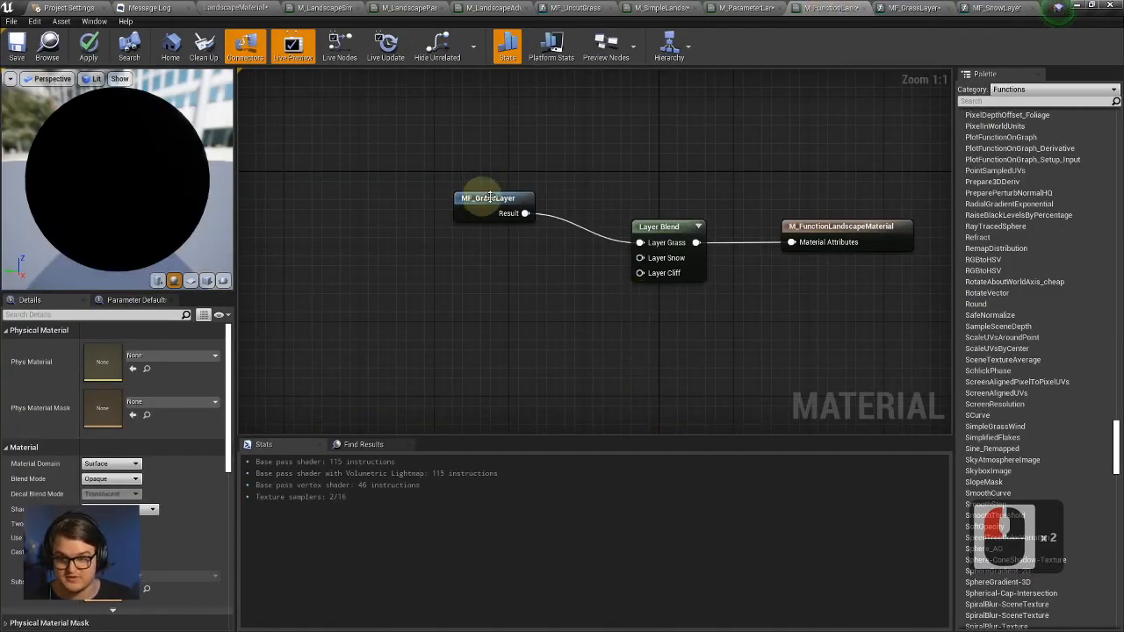
pyautogui.moveTo(830, 7); pyautogui.dragTo(687, 89)
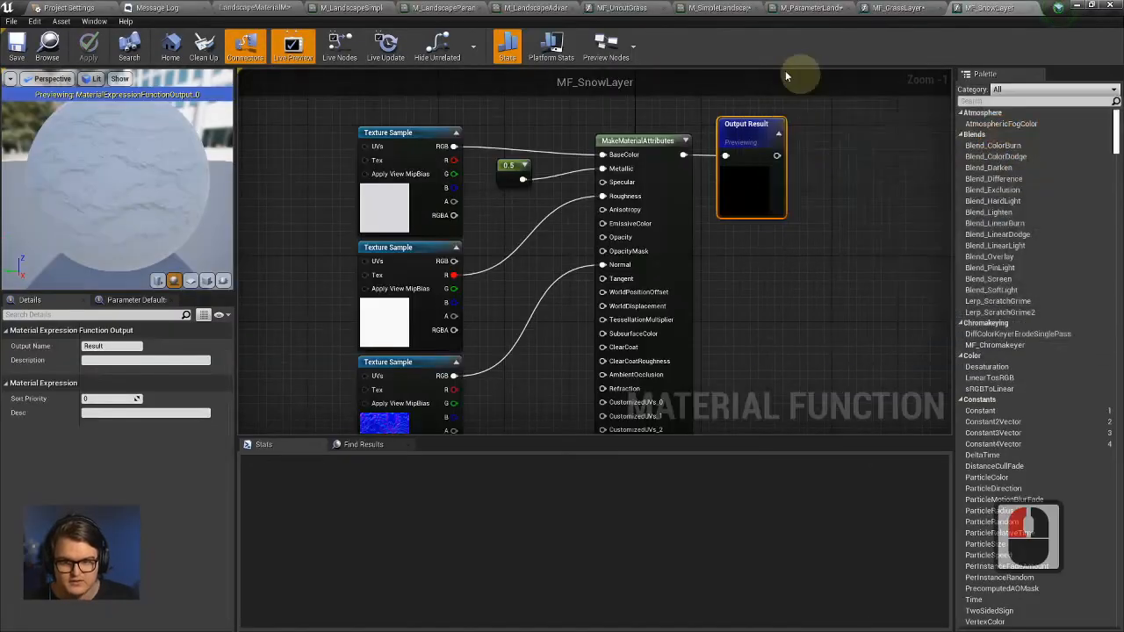
pyautogui.click(167, 7)
pyautogui.click(268, 7)
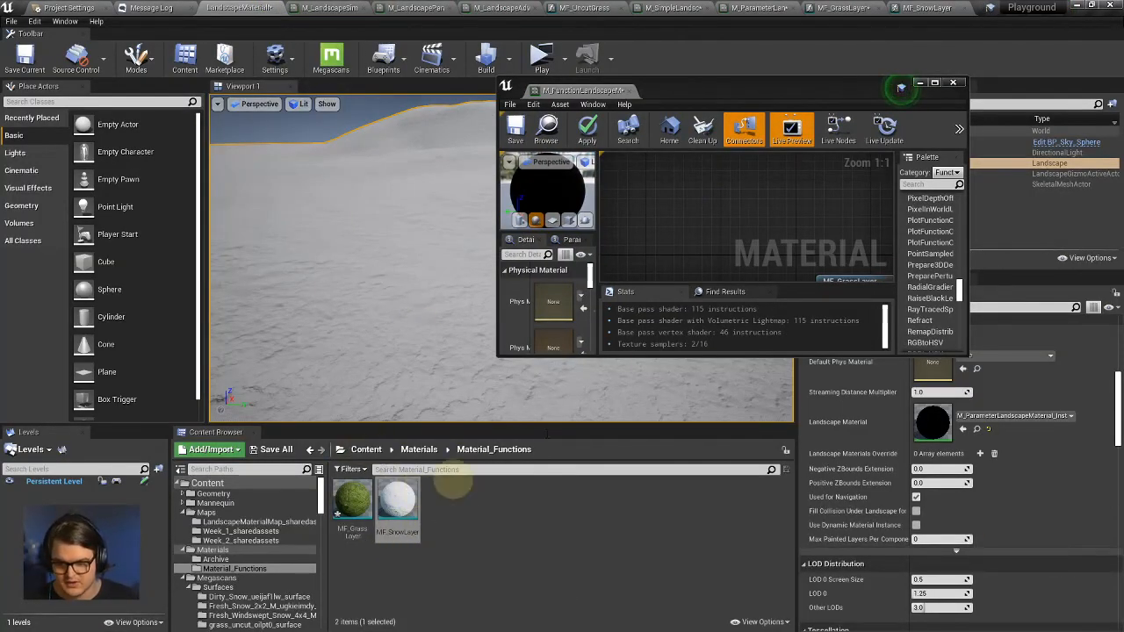
pyautogui.scroll(-1, 766, 233)
pyautogui.scroll(-1, 766, 230)
pyautogui.moveTo(397, 502); pyautogui.dragTo(730, 225)
pyautogui.moveTo(730, 225); pyautogui.dragTo(633, 187, button='right')
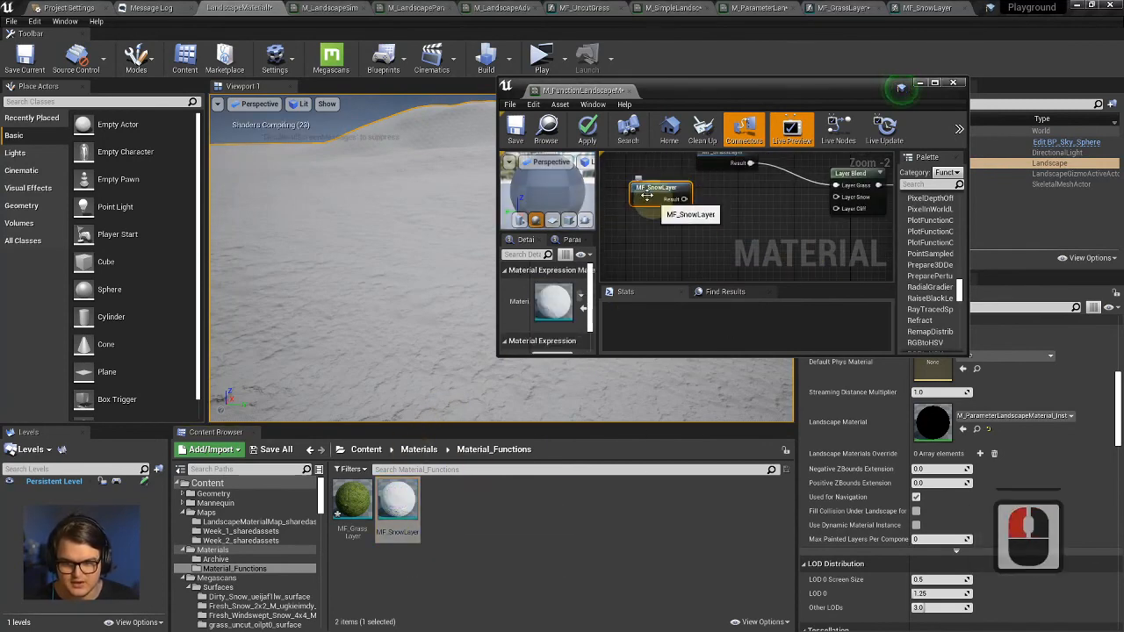
pyautogui.doubleClick(843, 93)
pyautogui.moveTo(441, 145); pyautogui.dragTo(481, 239, button='right')
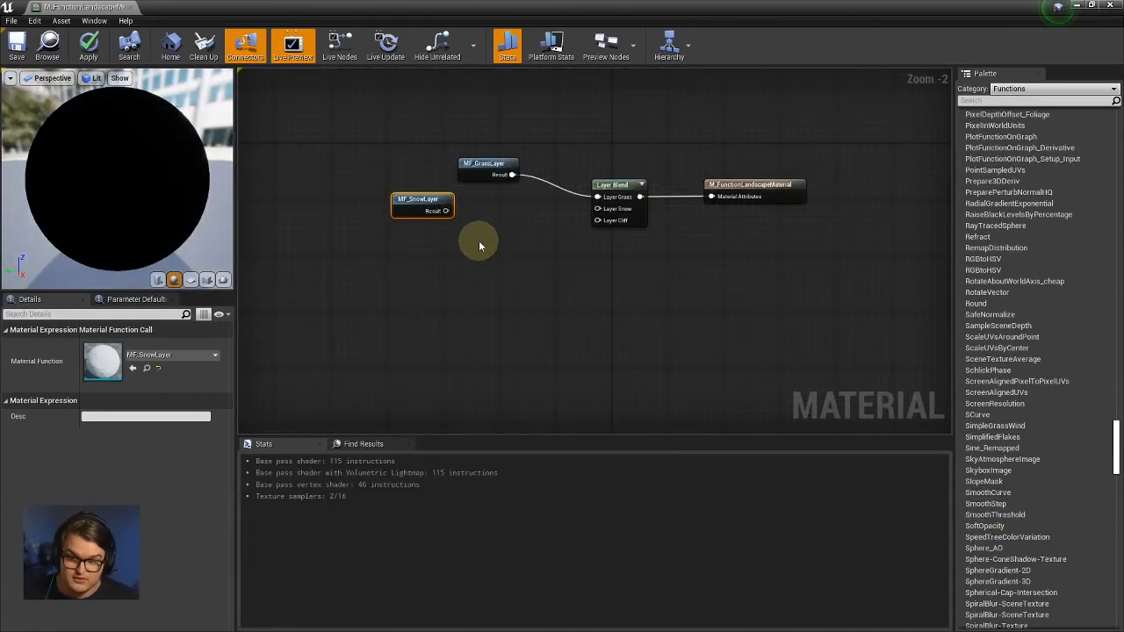
# Look for MF_SnowLayer in the palette's function list and search for it across all categories, then clear the search.
pyautogui.rightClick(483, 237)
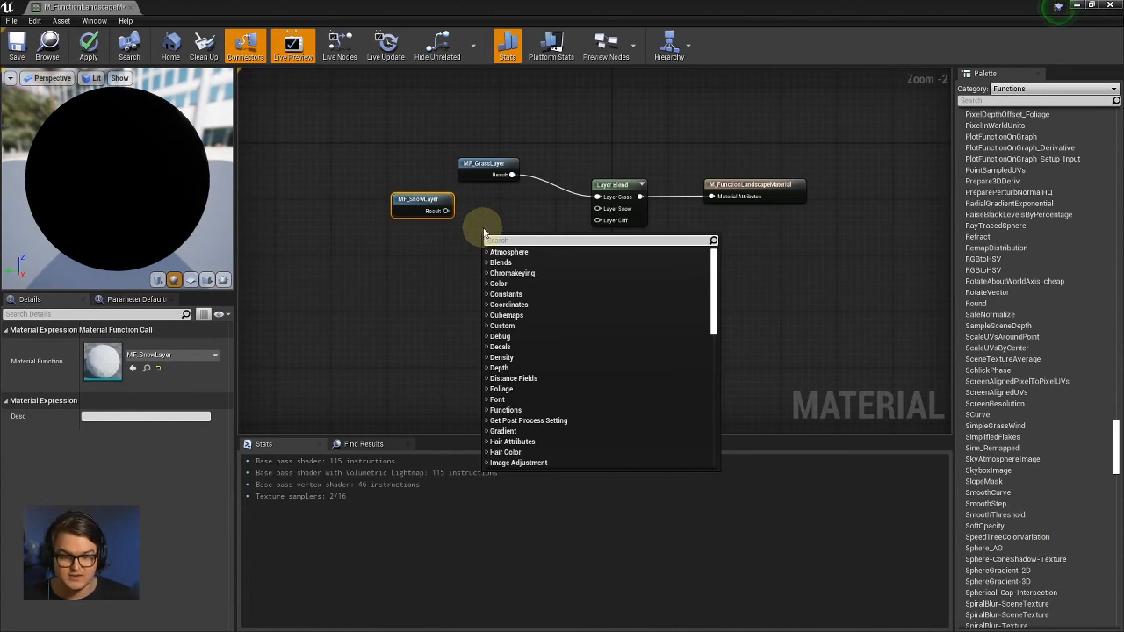
pyautogui.click(503, 336)
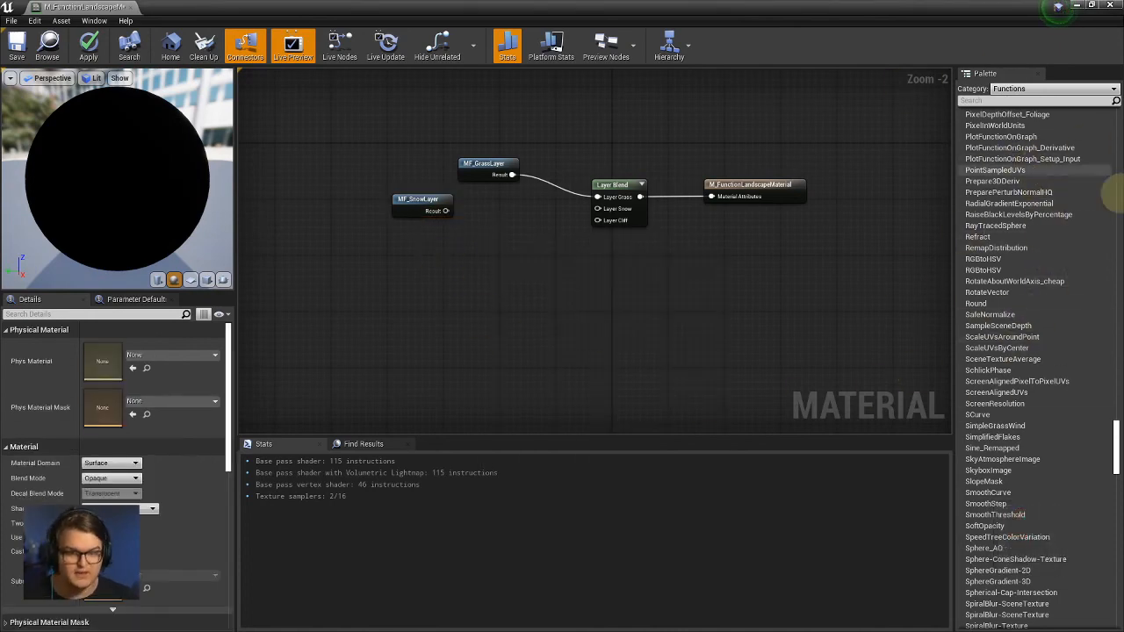
pyautogui.scroll(-20, 1038, 263)
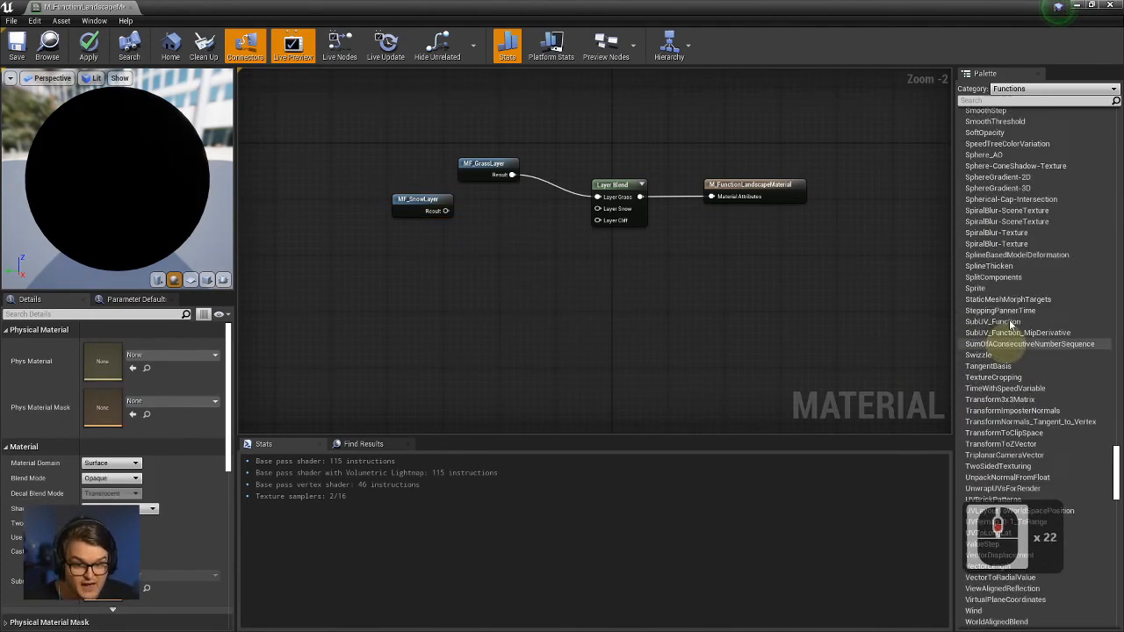
pyautogui.scroll(-20, 1035, 277)
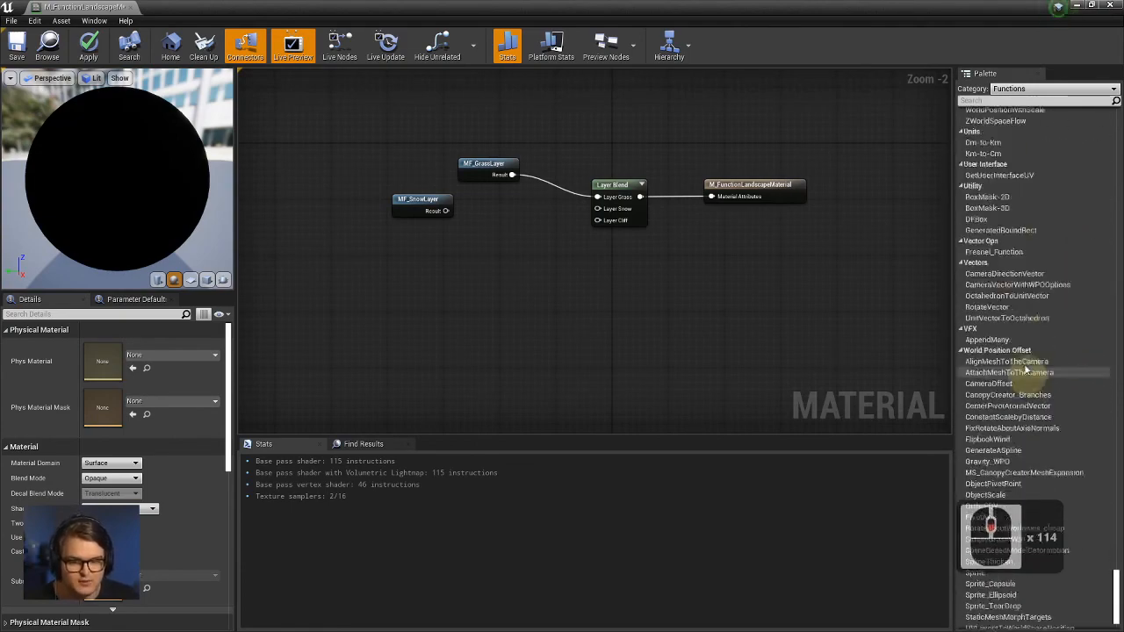
pyautogui.click(1027, 90)
pyautogui.click(999, 99)
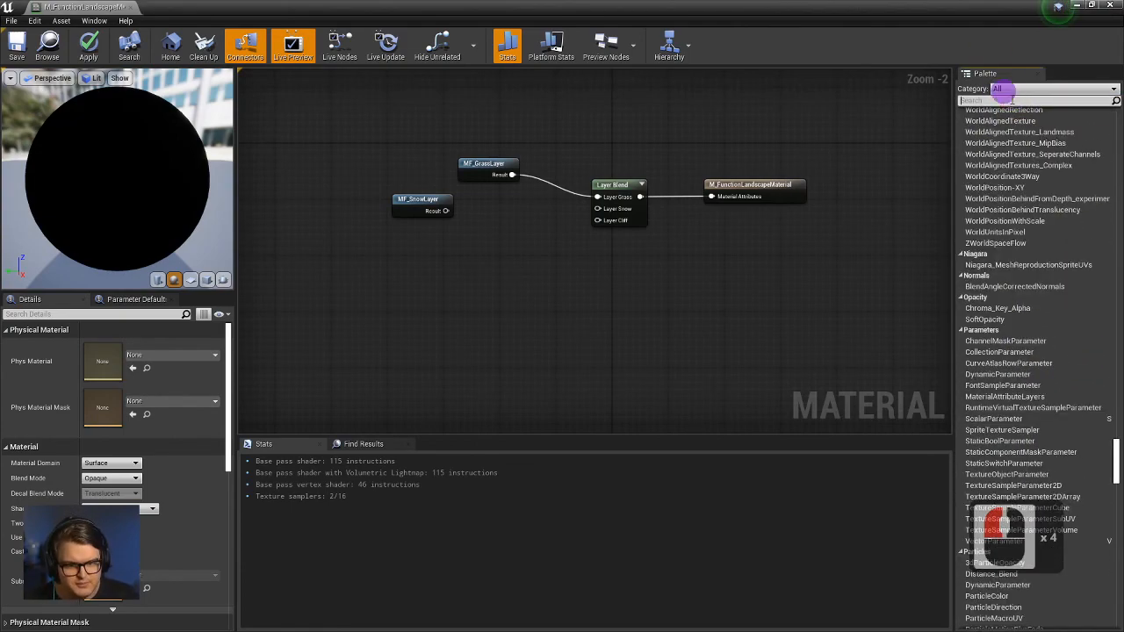
pyautogui.click(1012, 99)
pyautogui.write('MF_Snow')
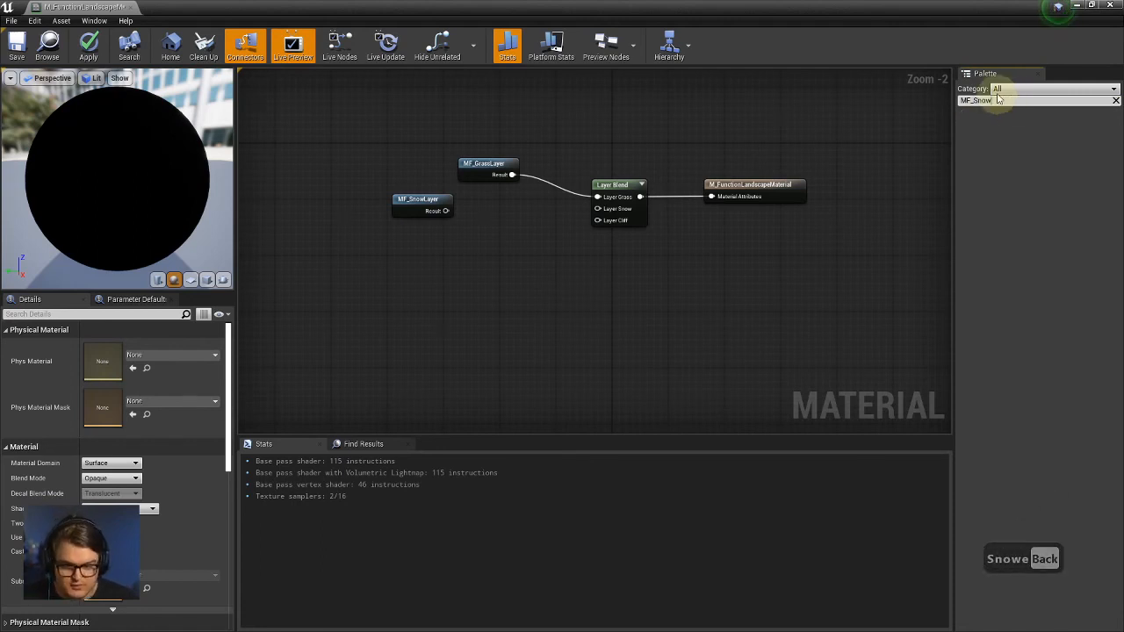
pyautogui.write('Layewr')
pyautogui.click(1015, 136)
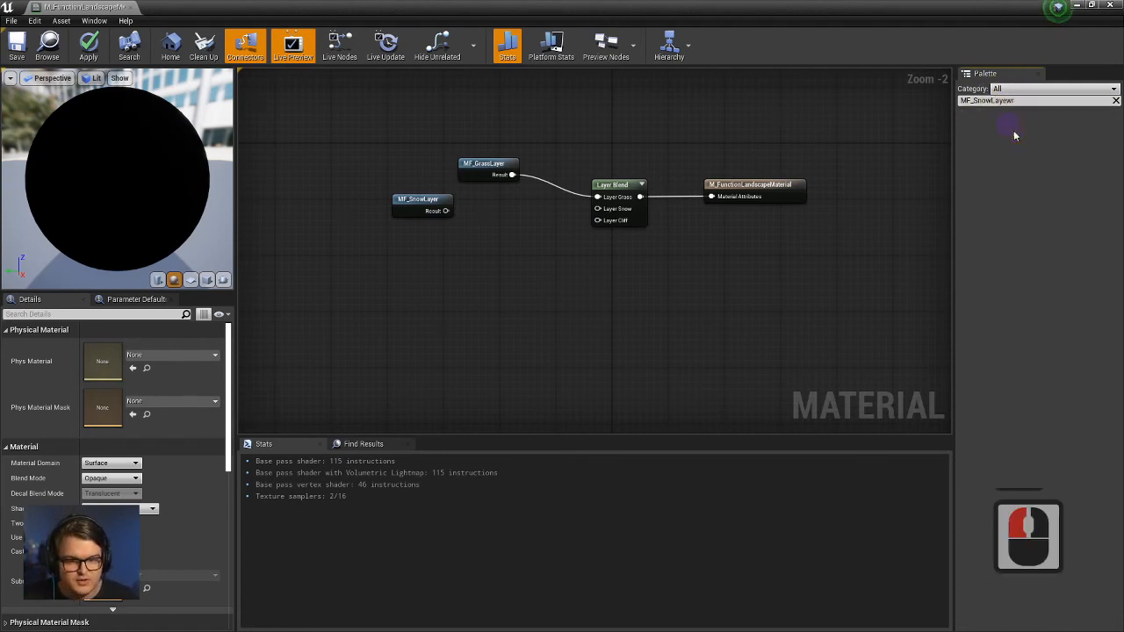
pyautogui.doubleClick(1019, 100)
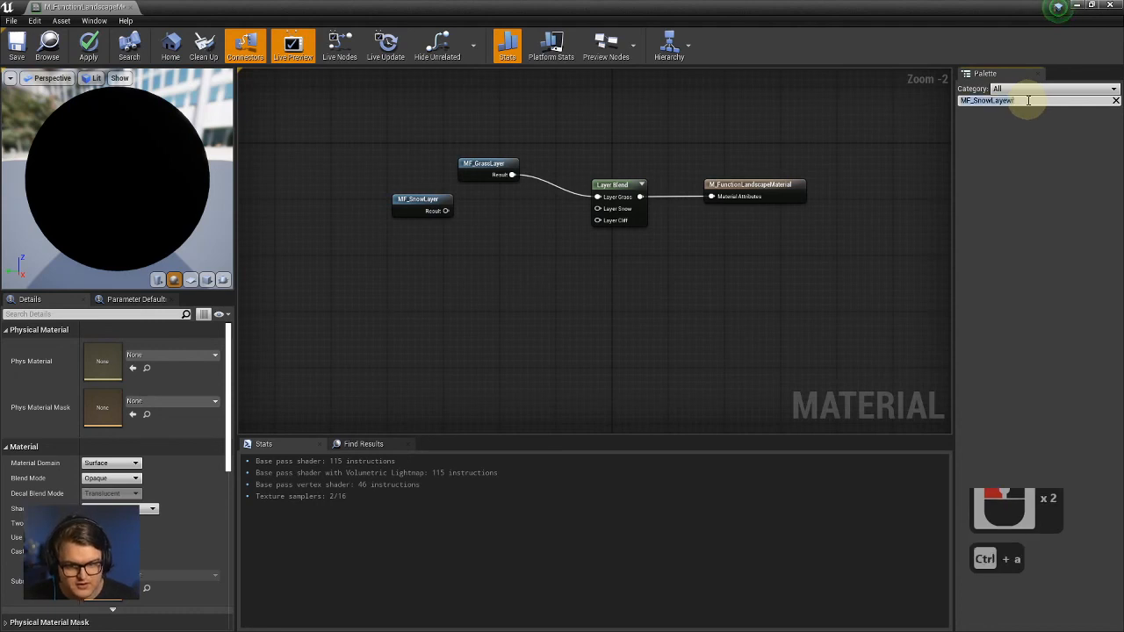
pyautogui.press('BackSpace')
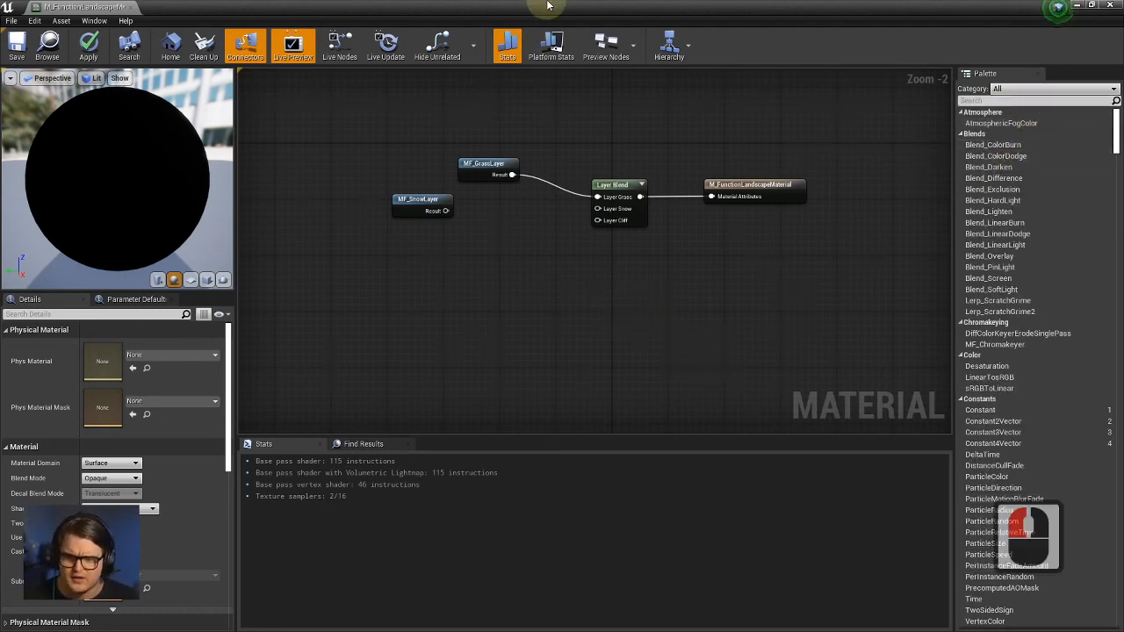
# Return to MF_SnowLayer, enable Expose to Library for the function, and apply the change.
pyautogui.moveTo(548, 7); pyautogui.dragTo(472, 40)
pyautogui.click(859, 9)
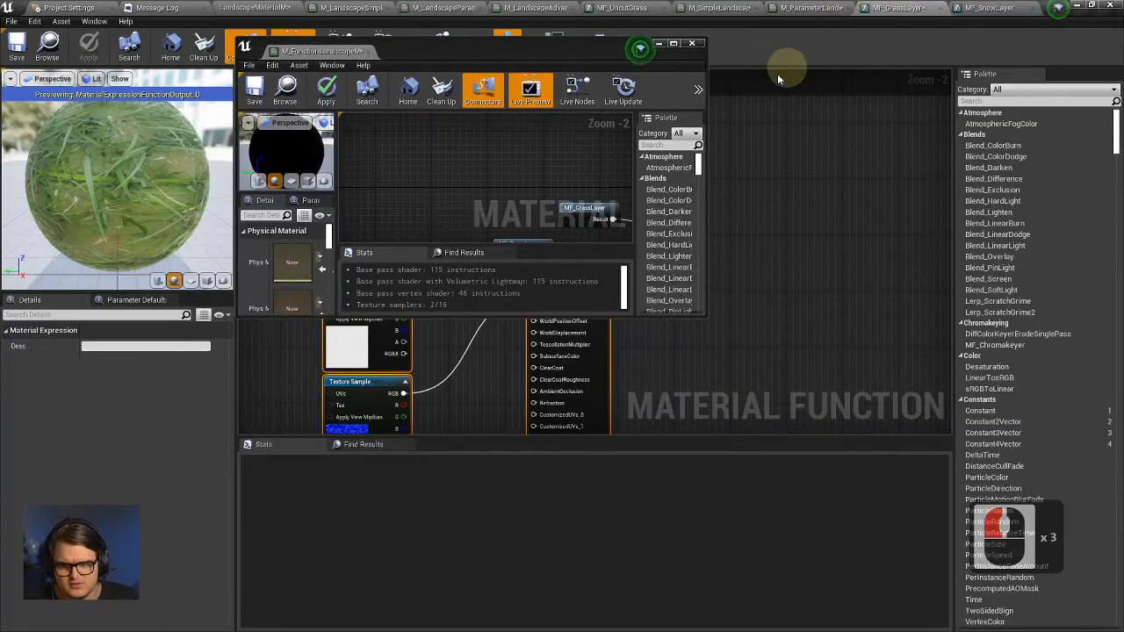
pyautogui.click(658, 43)
pyautogui.click(990, 7)
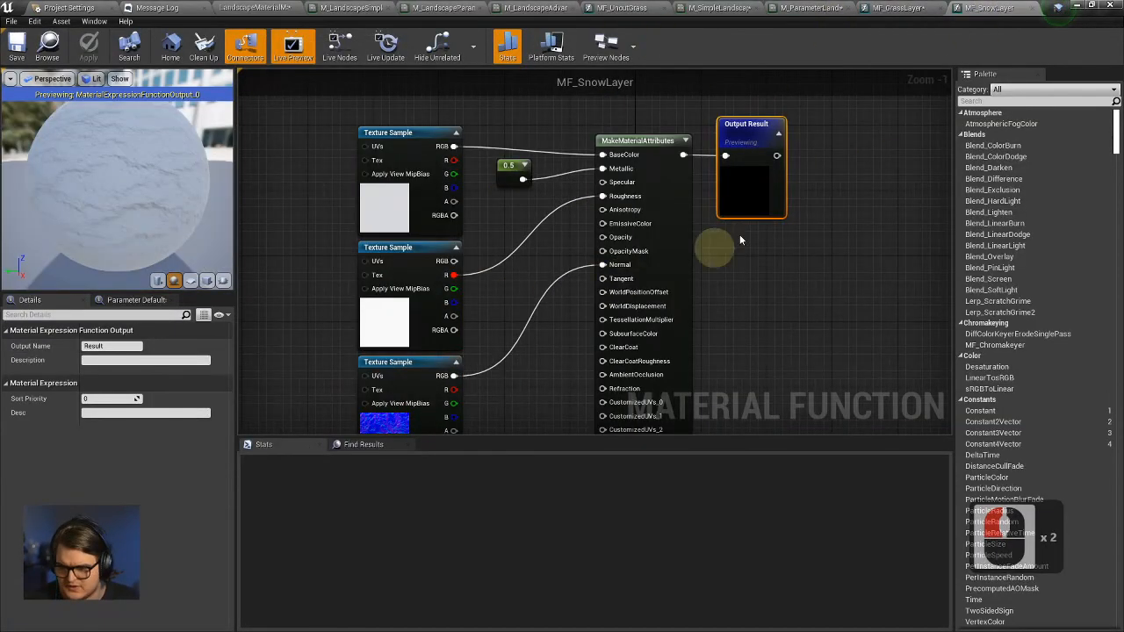
pyautogui.click(749, 265)
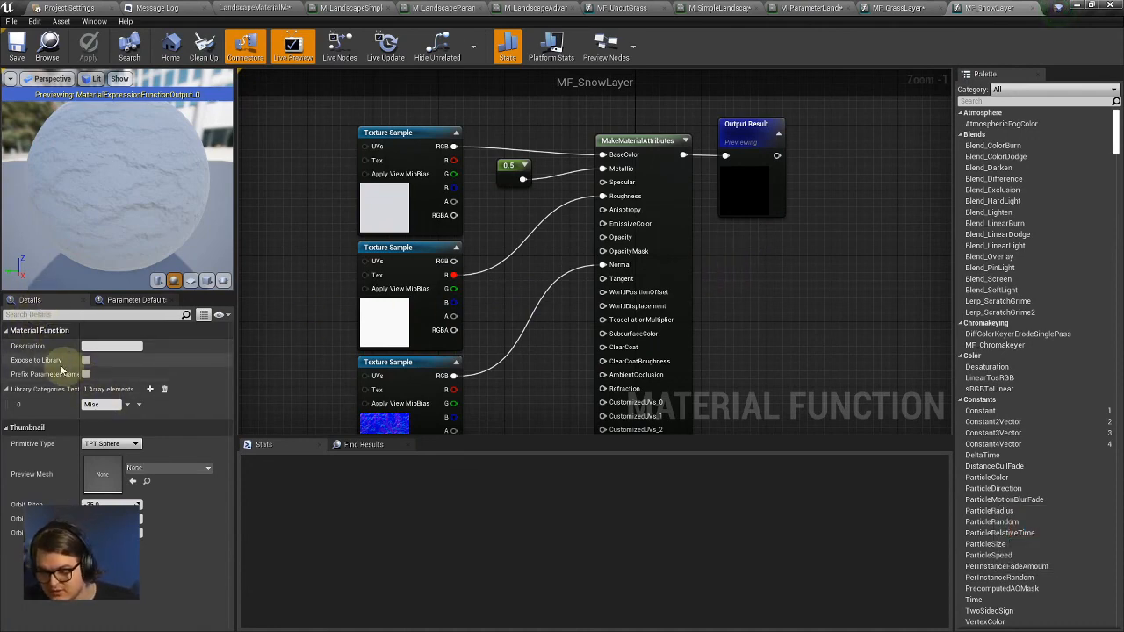
pyautogui.moveTo(60, 367)
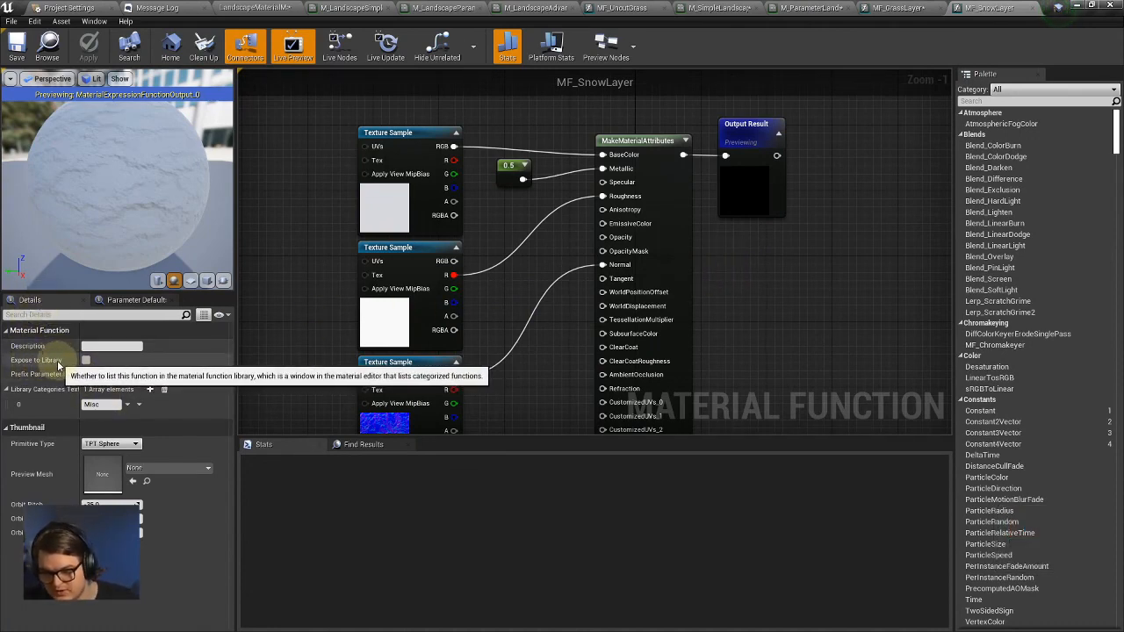
pyautogui.click(86, 360)
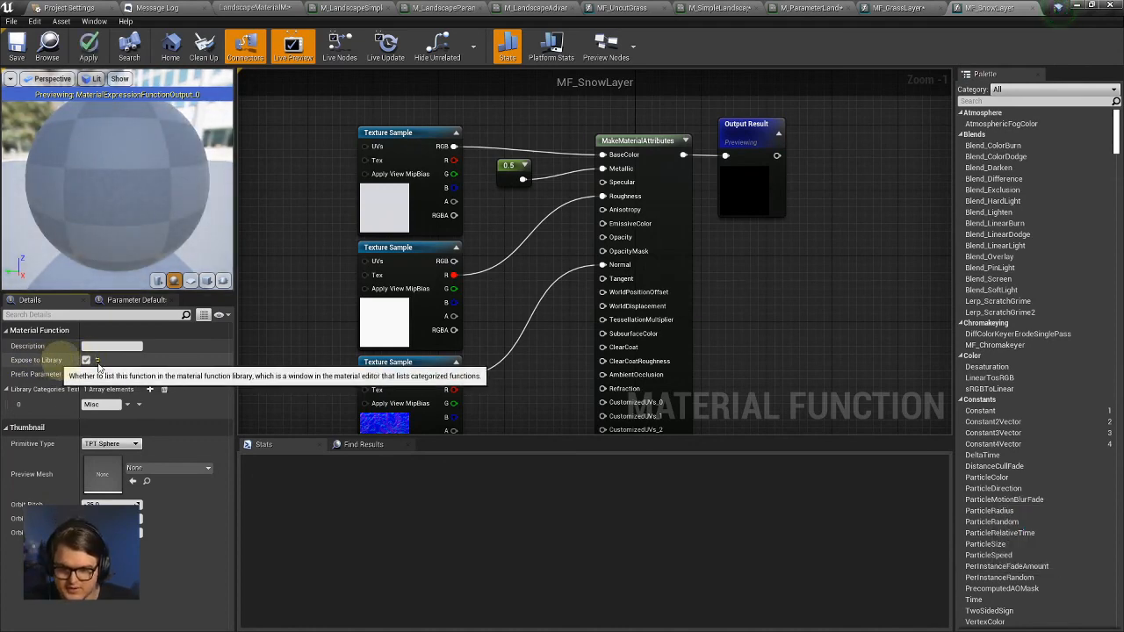
pyautogui.click(133, 25)
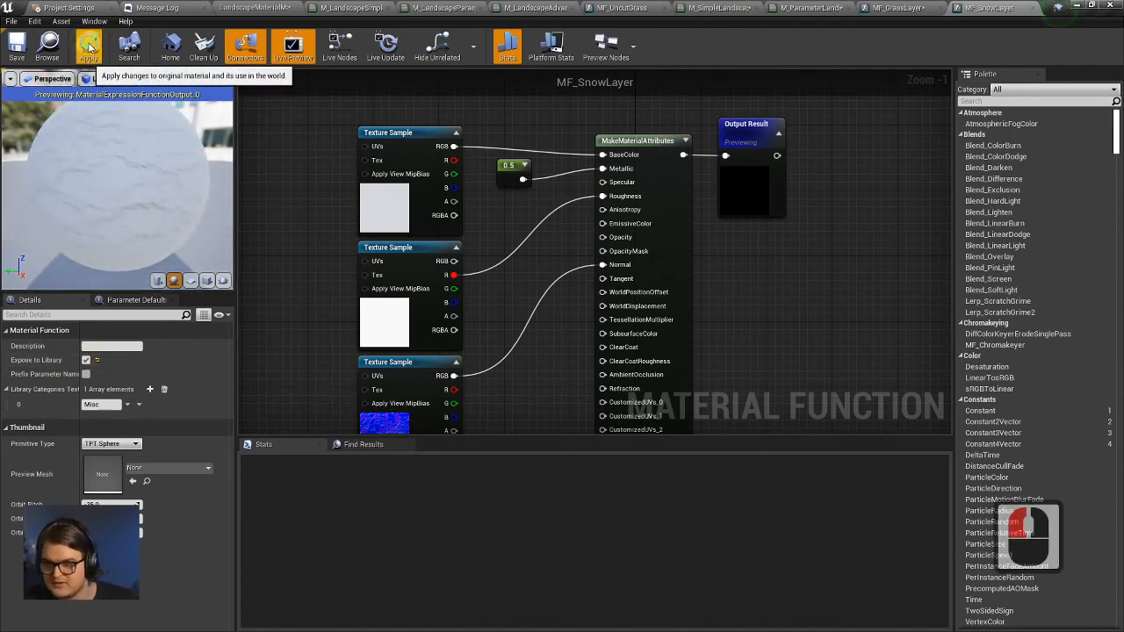
pyautogui.click(89, 48)
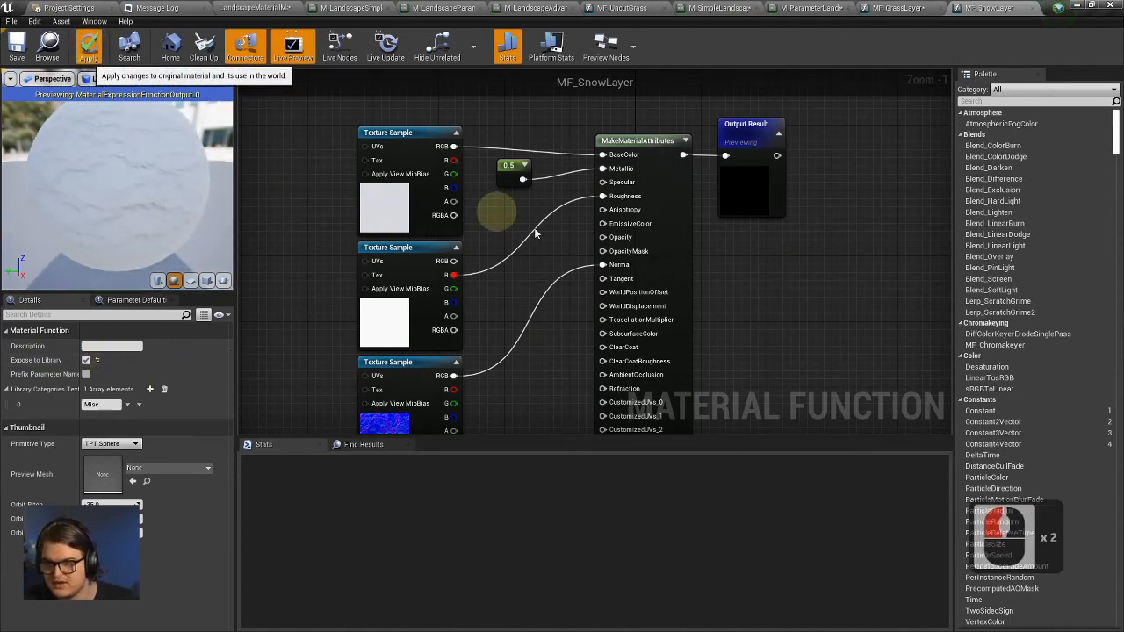
# Bring back the minimized M_FunctionLandscapeMaterial editor and dock it among the other open asset editors.
pyautogui.click(897, 8)
pyautogui.click(827, 12)
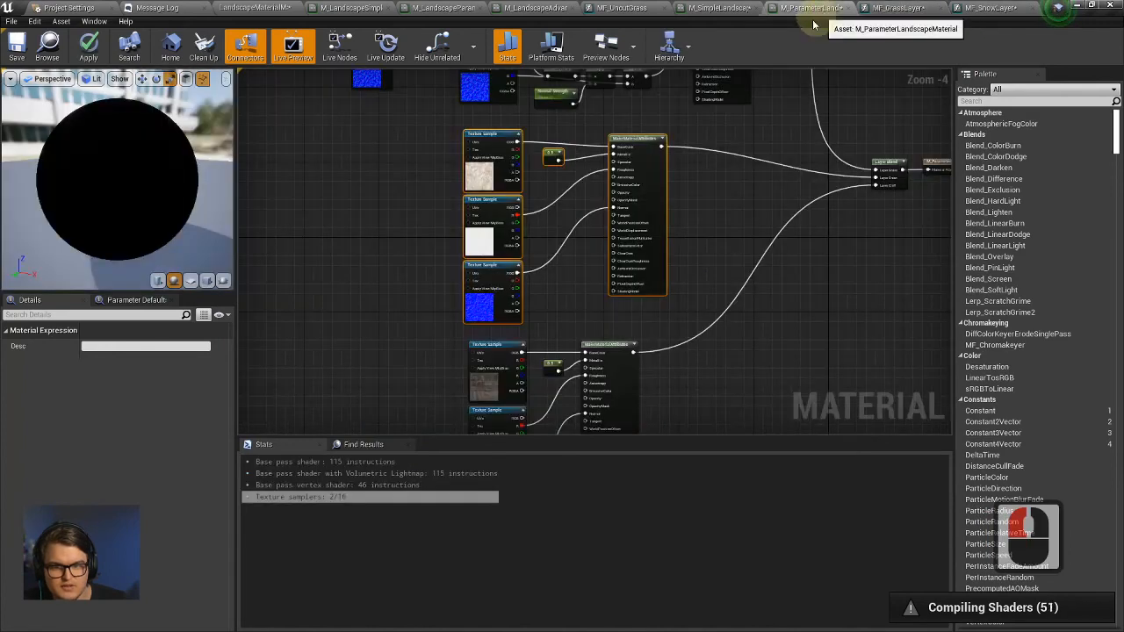
pyautogui.click(720, 8)
pyautogui.click(810, 8)
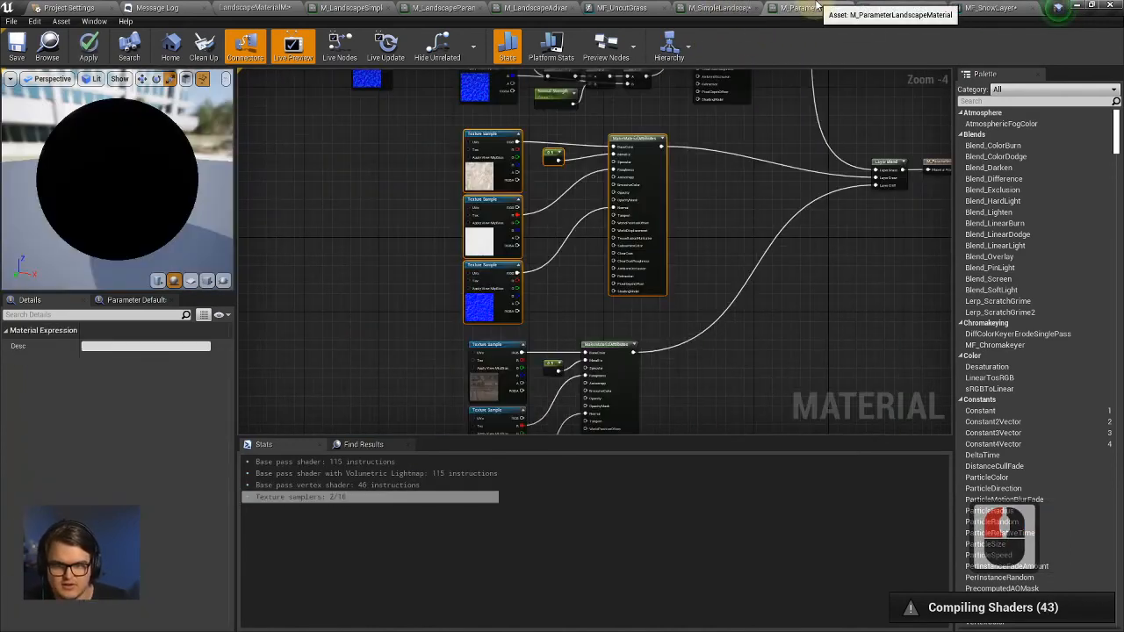
pyautogui.hotkey('alt', 'Tab')
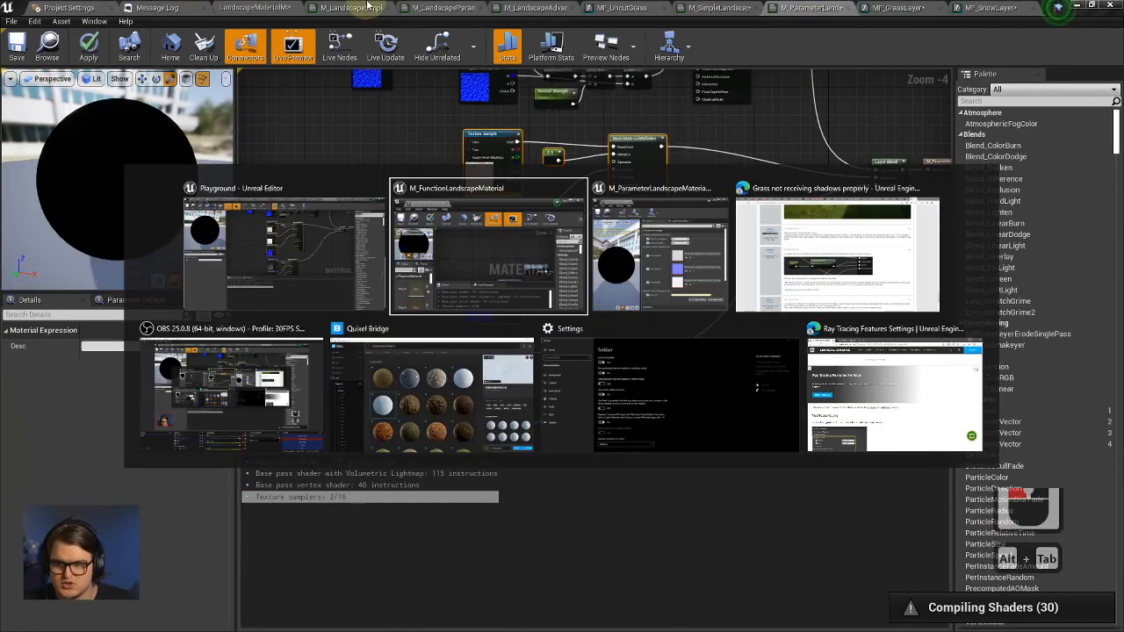
pyautogui.click(336, 10)
pyautogui.click(262, 7)
pyautogui.click(851, 8)
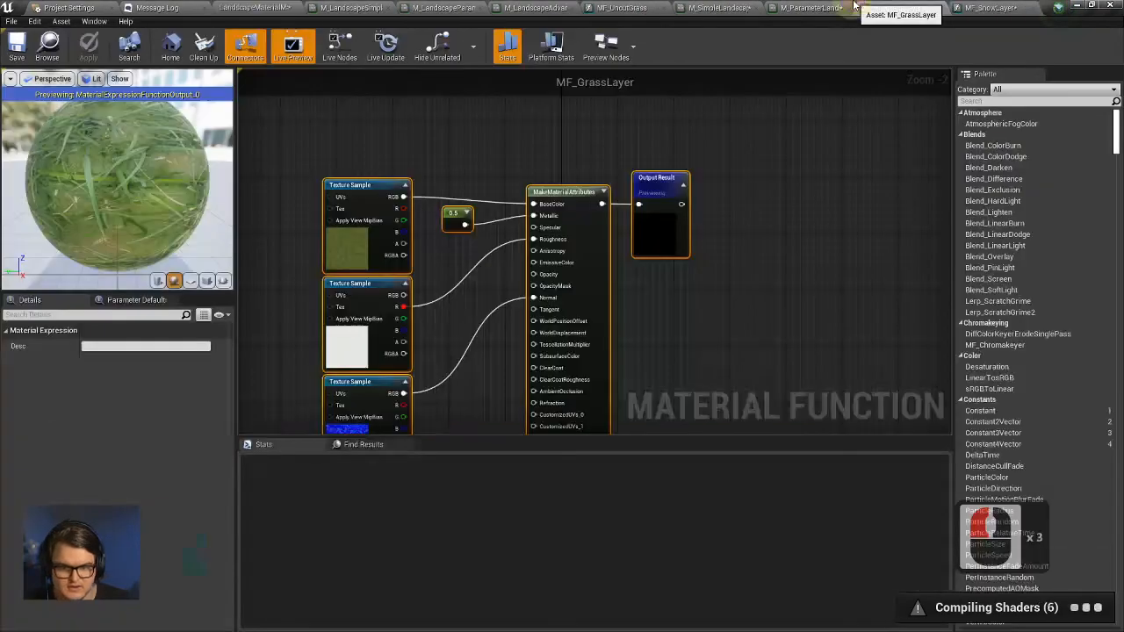
pyautogui.click(812, 8)
pyautogui.hotkey('alt', 'Tab')
pyautogui.keyDown('alt'); pyautogui.click(514, 251); pyautogui.keyUp('alt')
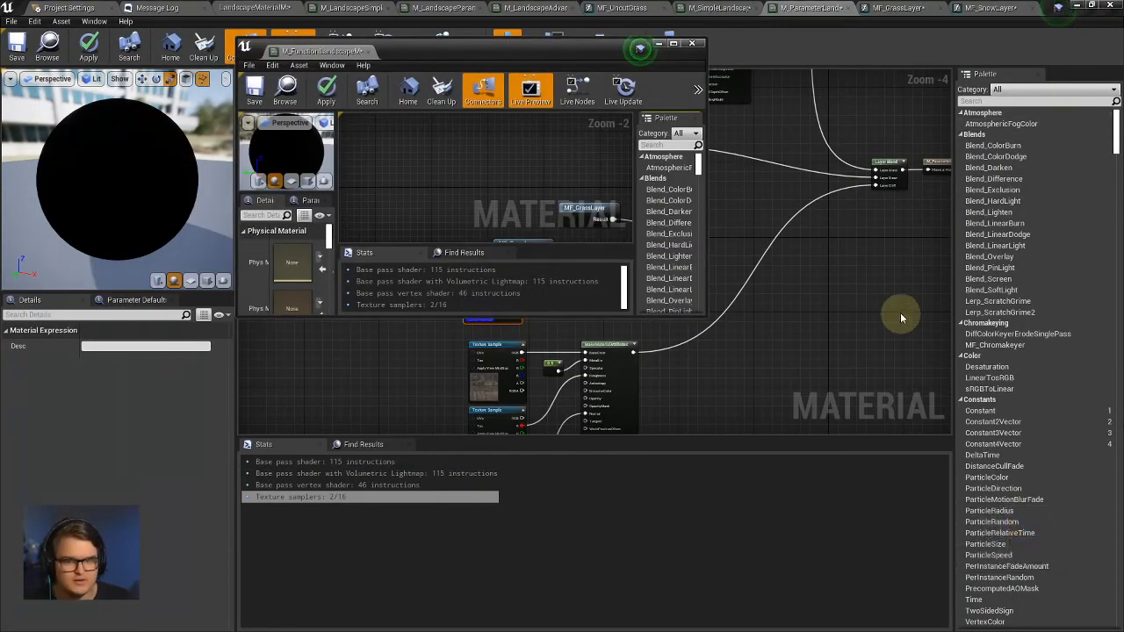
pyautogui.moveTo(374, 55); pyautogui.dragTo(907, 7)
pyautogui.moveTo(777, 6); pyautogui.dragTo(776, 7)
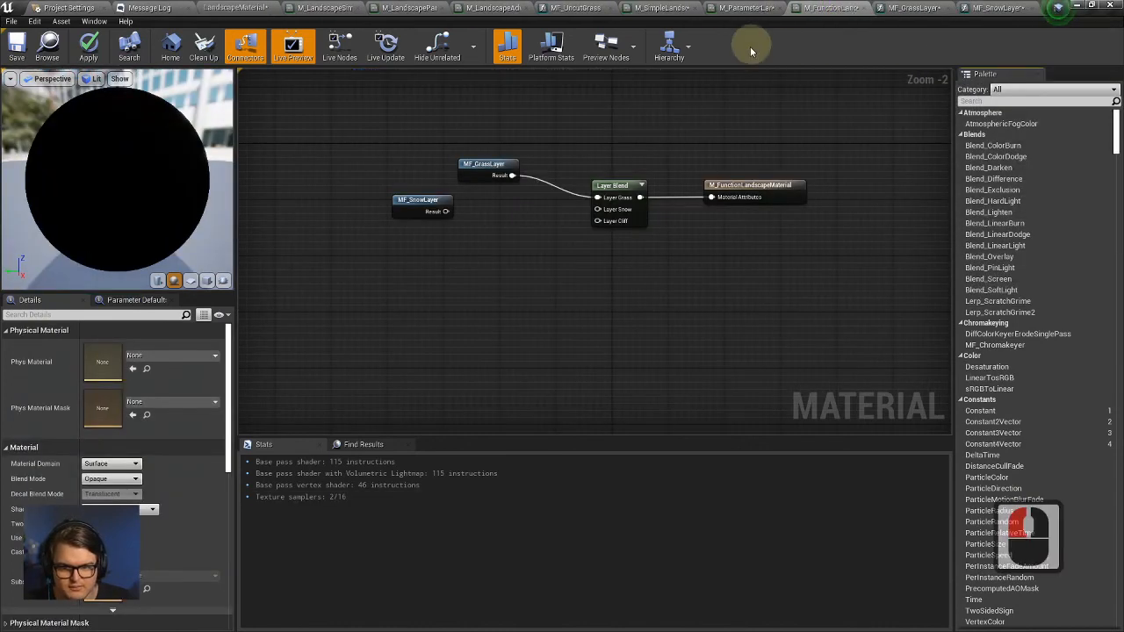
# Replace the existing MF_SnowLayer node with a new one by searching the graph's node list for MF_Sno.
pyautogui.moveTo(647, 248); pyautogui.dragTo(707, 281, button='right')
pyautogui.click(463, 235)
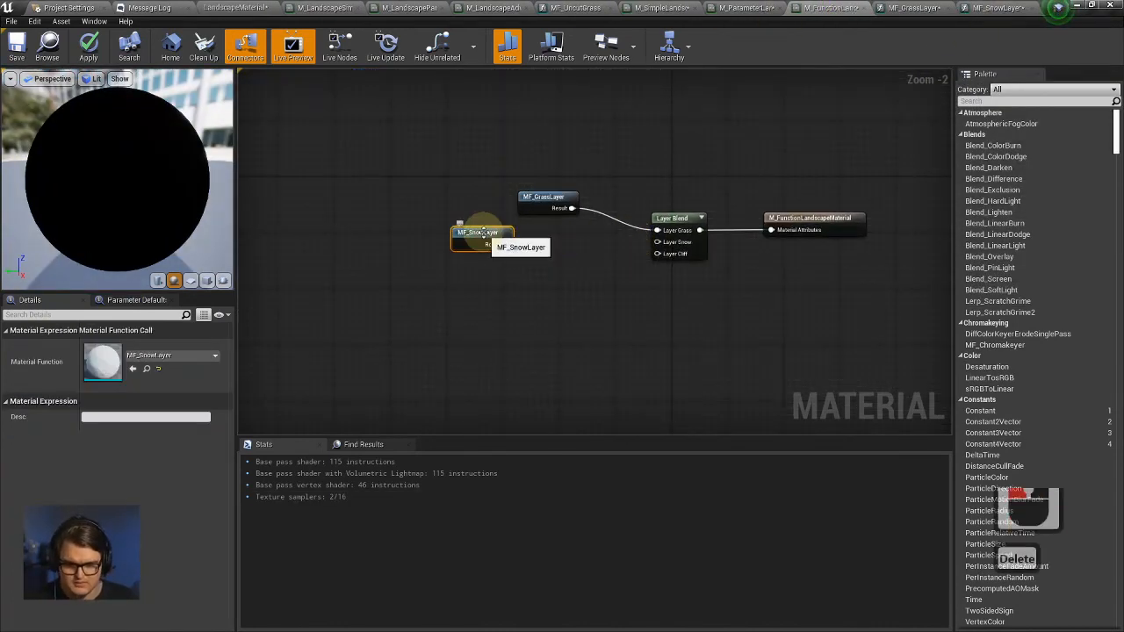
pyautogui.press('Delete')
pyautogui.rightClick(501, 253)
pyautogui.write('MF_Sno')
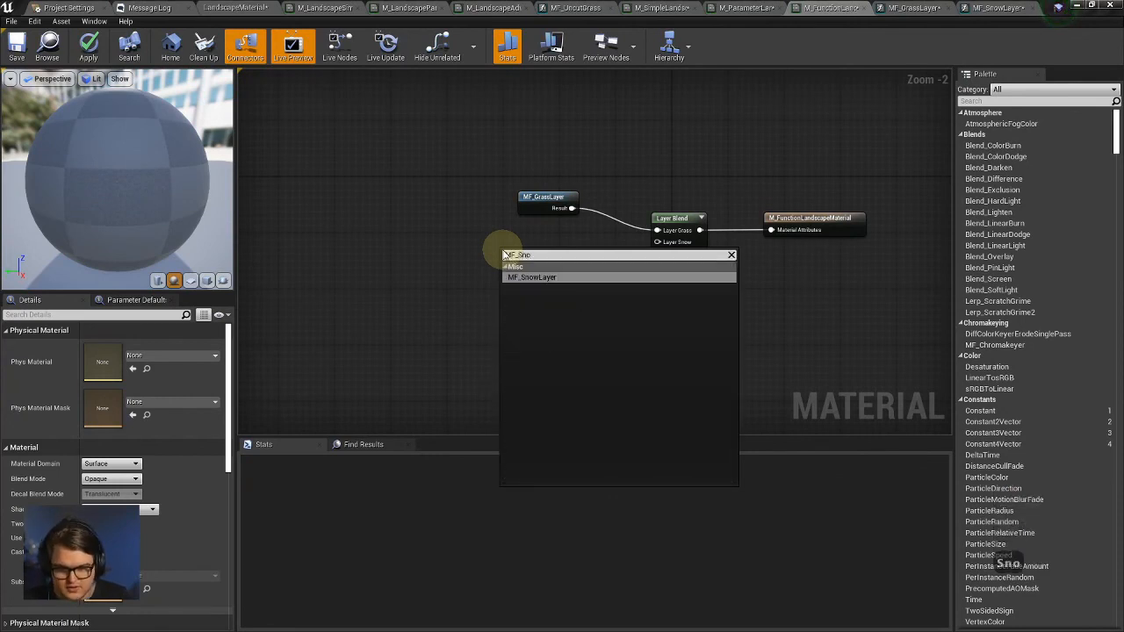
pyautogui.press('Return')
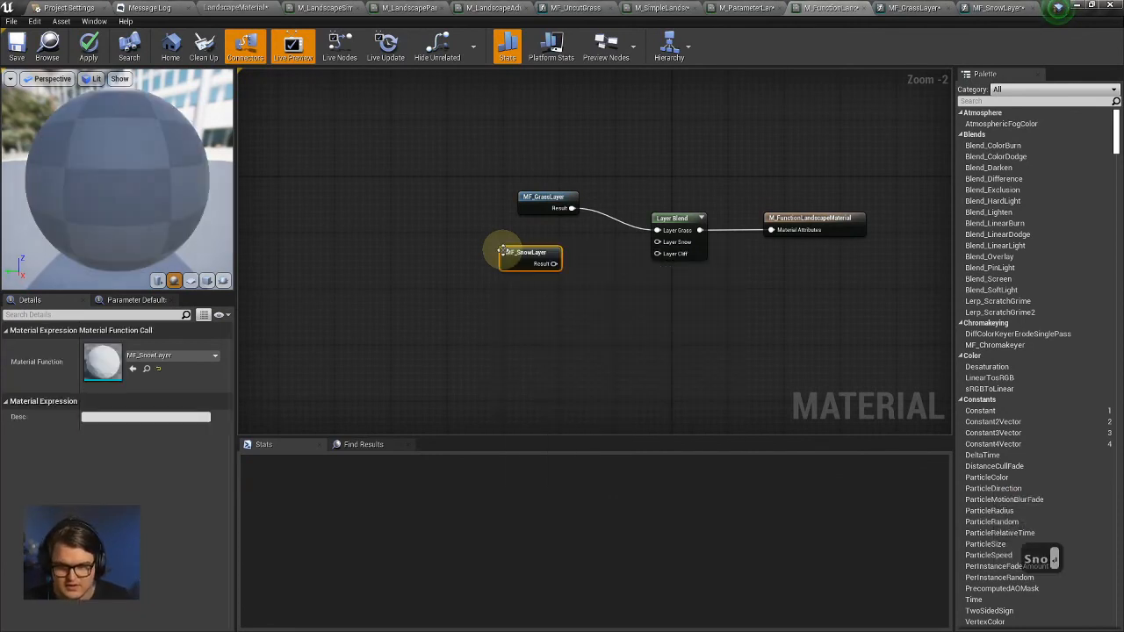
# Connect the MF_SnowLayer Result to Layer Snow of the Layer Blend and align the node beneath MF_GrassLayer.
pyautogui.scroll(2, 494, 272)
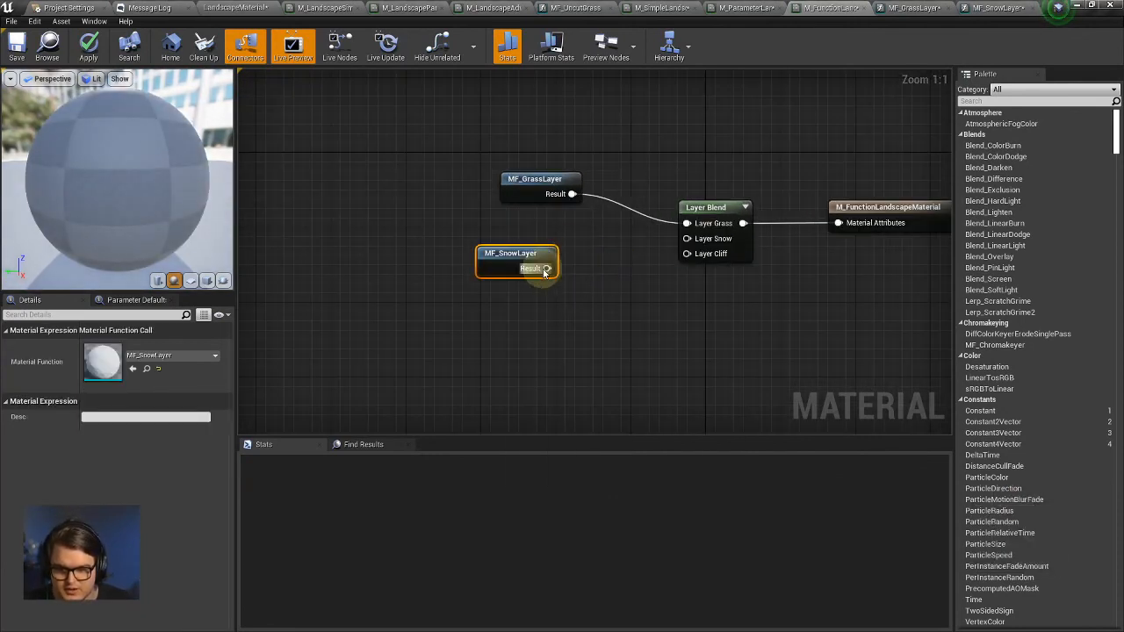
pyautogui.moveTo(546, 268); pyautogui.dragTo(690, 239)
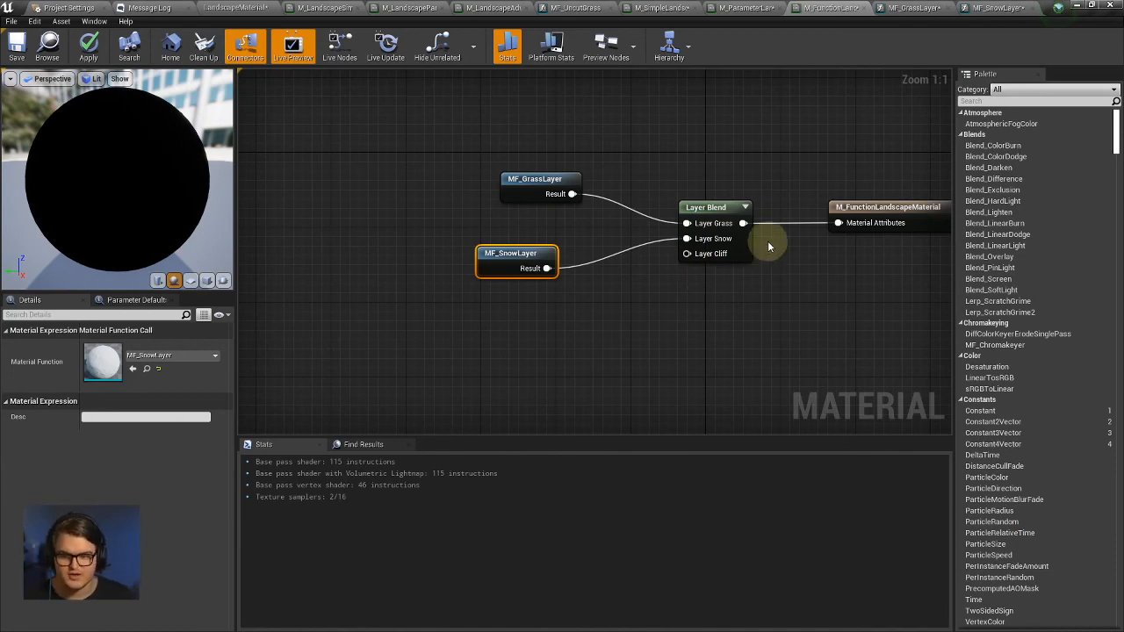
pyautogui.moveTo(529, 257); pyautogui.dragTo(550, 230)
pyautogui.moveTo(754, 172); pyautogui.dragTo(736, 220, button='right')
pyautogui.moveTo(589, 189); pyautogui.dragTo(508, 322)
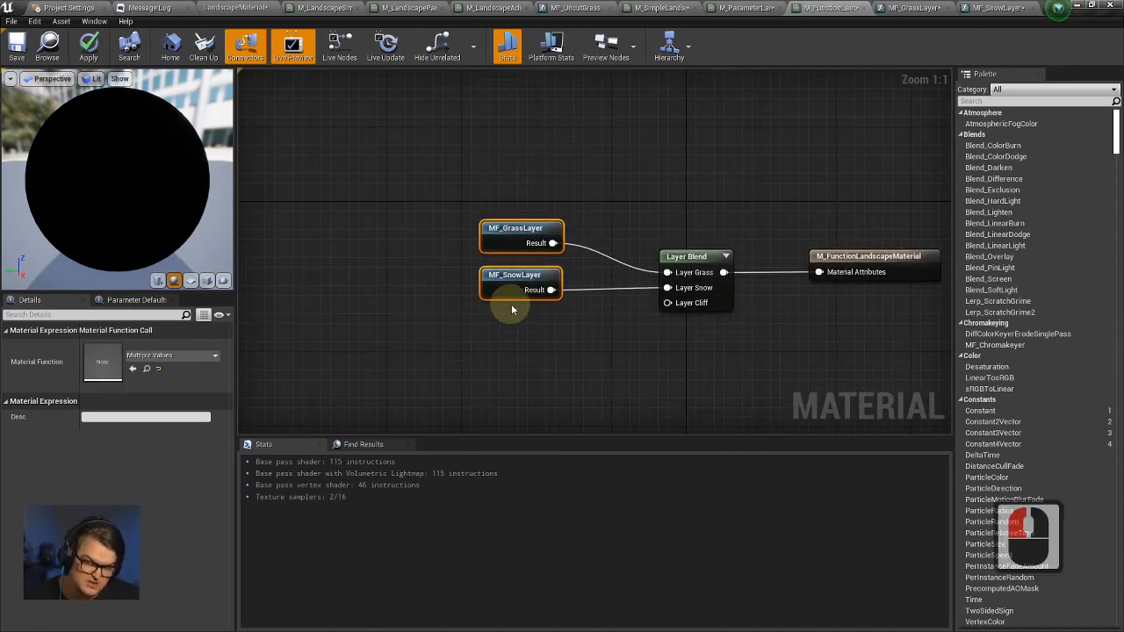
# Switch to the level editor and review the actions available for the MF_SnowLayer function in the Material_Functions folder.
pyautogui.click(238, 11)
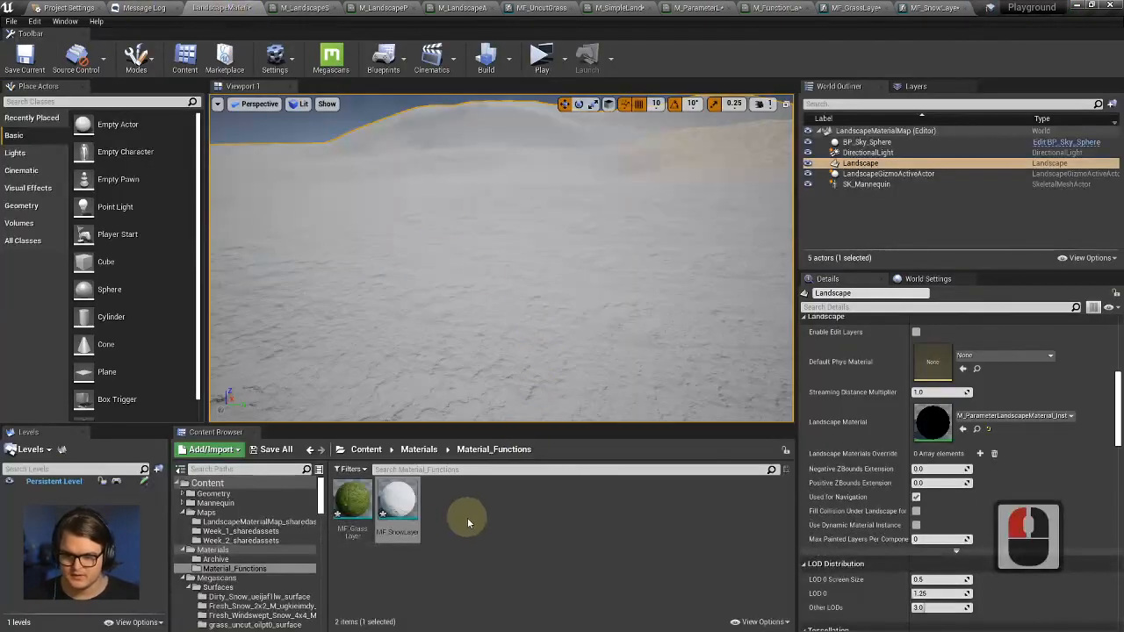
pyautogui.click(398, 509)
pyautogui.rightClick(398, 509)
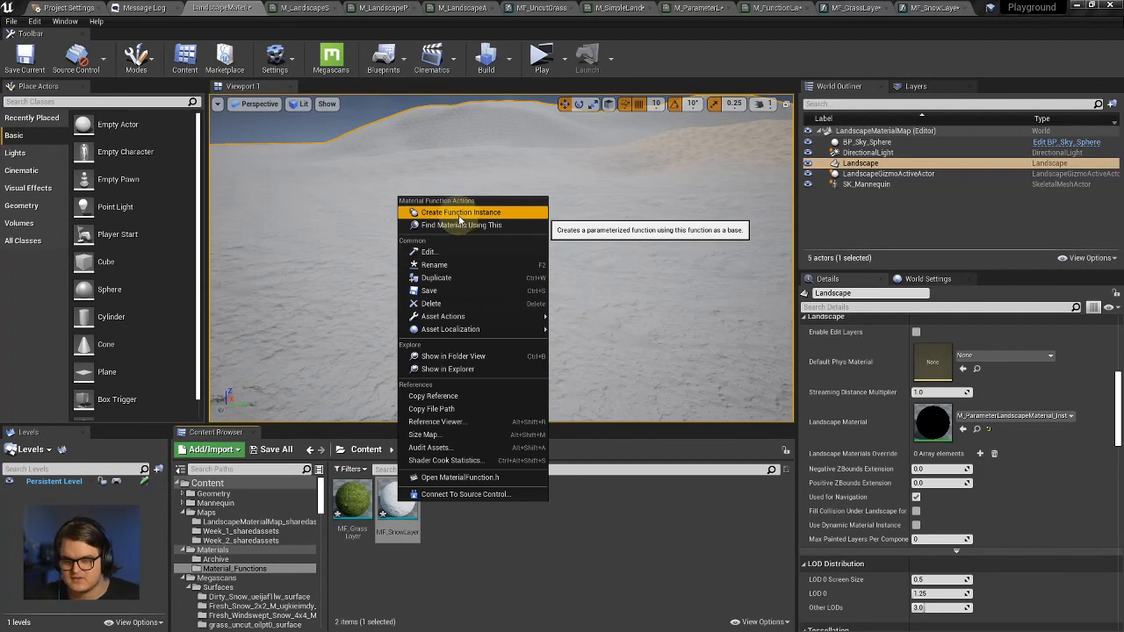
pyautogui.click(546, 582)
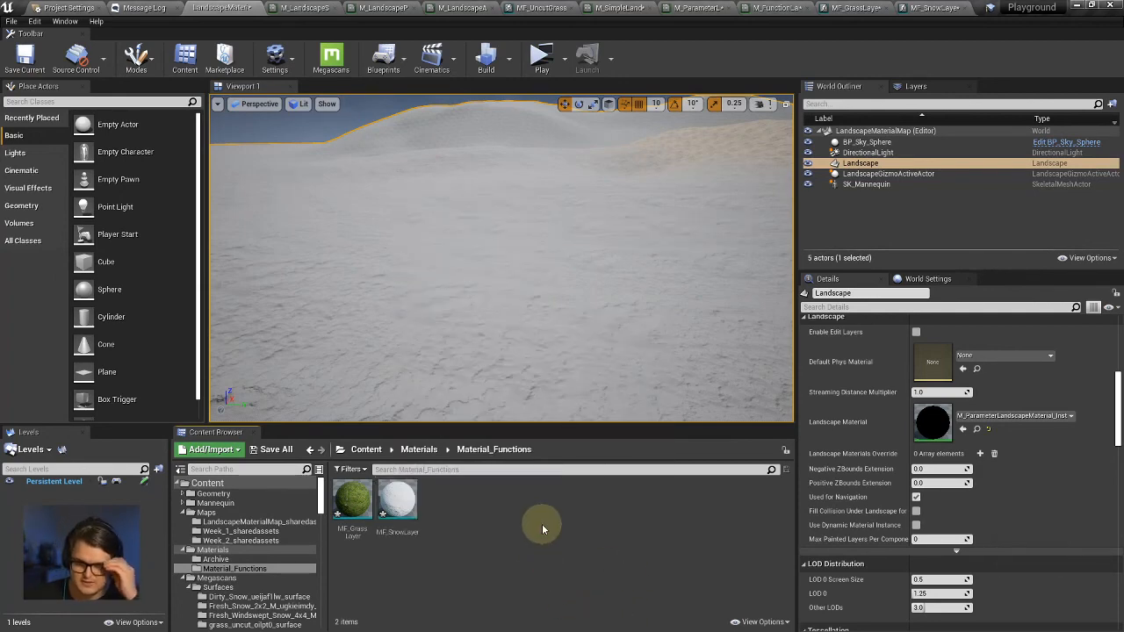
pyautogui.click(488, 507)
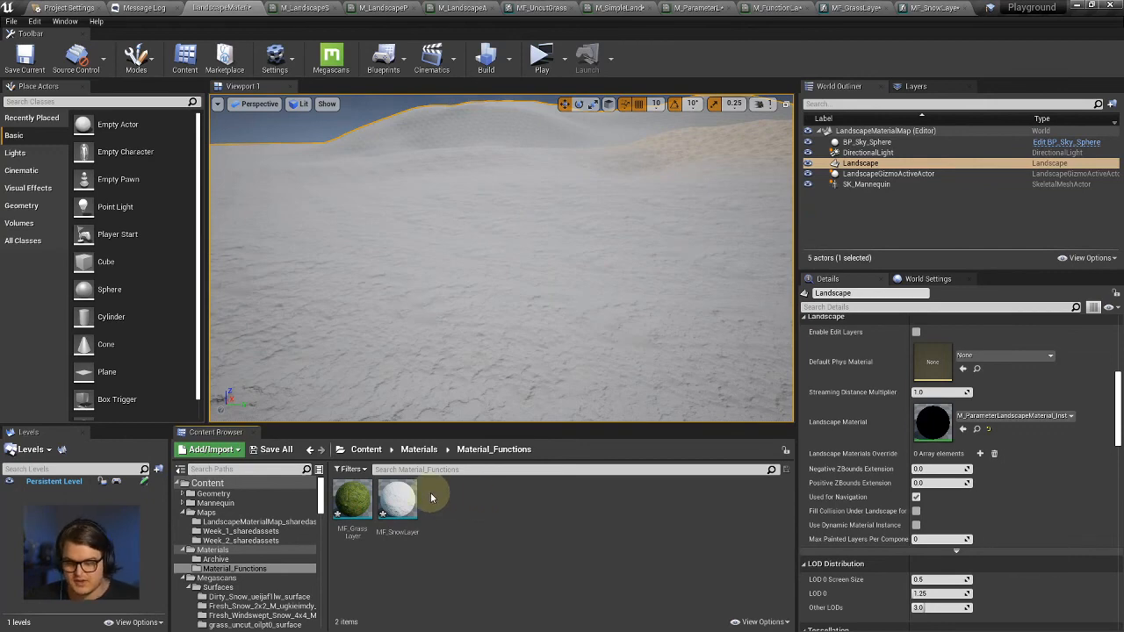
pyautogui.click(411, 516)
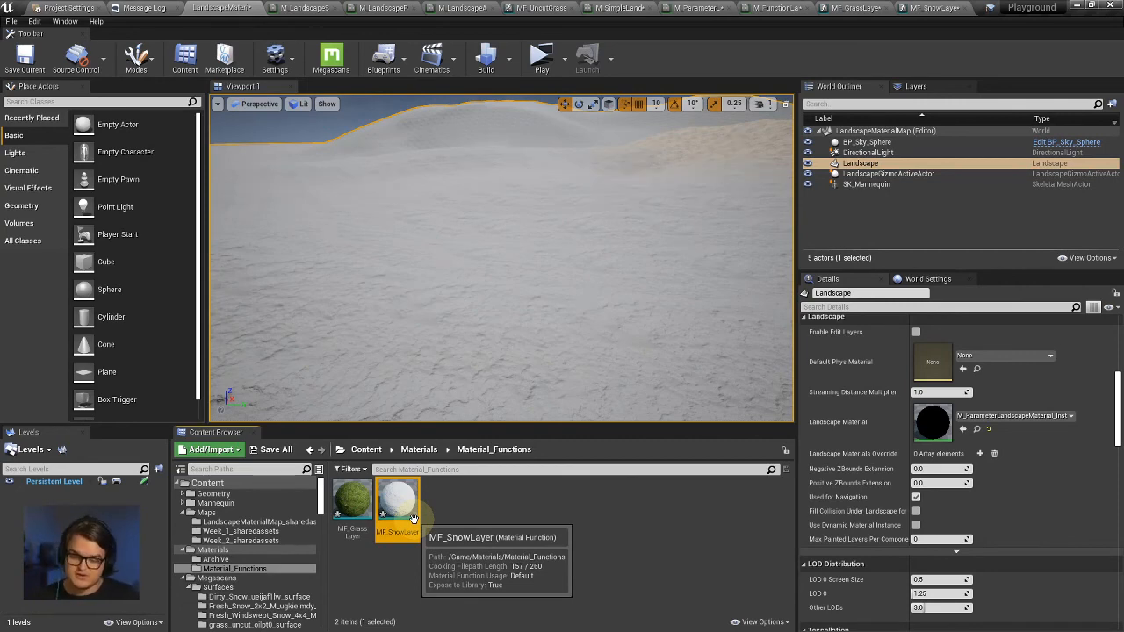
pyautogui.rightClick(411, 514)
pyautogui.click(454, 544)
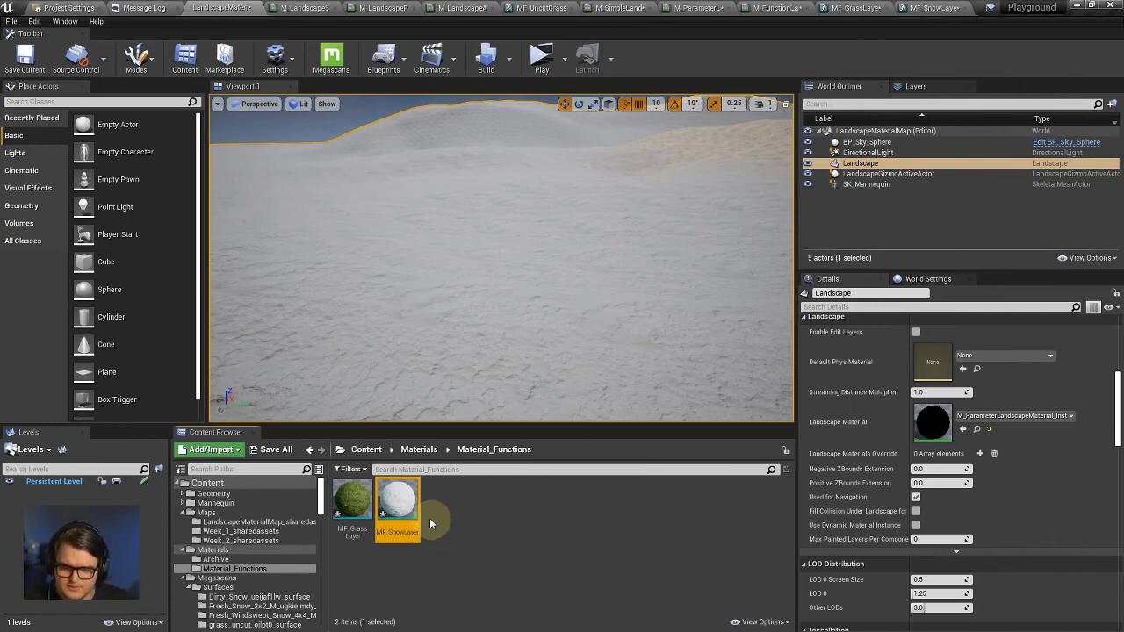
pyautogui.click(481, 518)
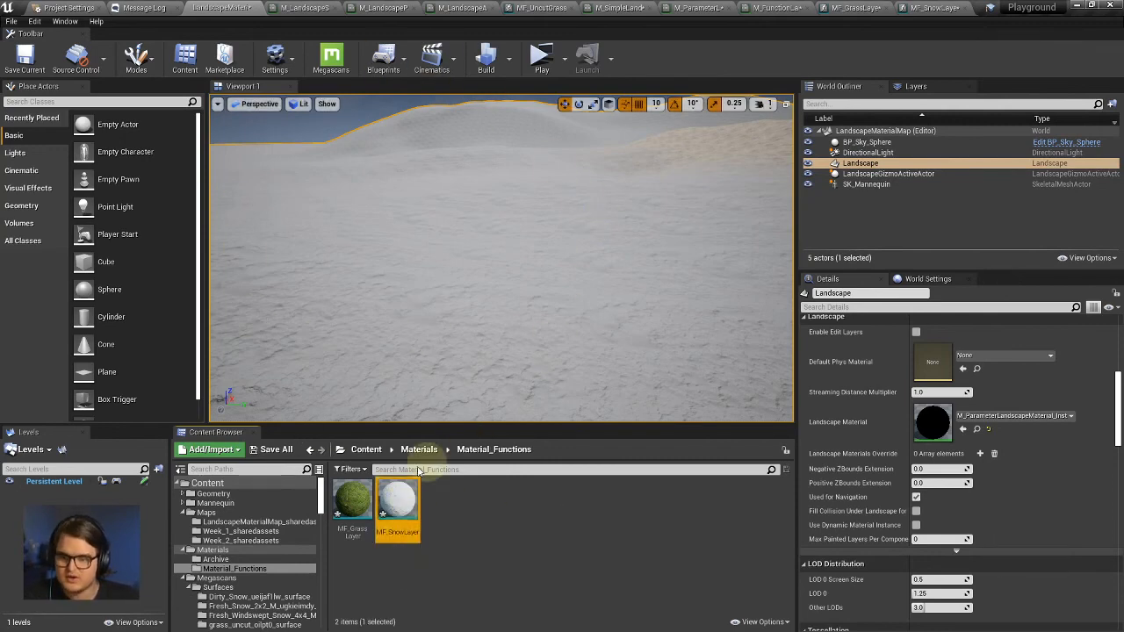
# Duplicate MF_SnowLayer in the Material_Functions folder and name the copy MF_CliffLayer.
pyautogui.rightClick(399, 500)
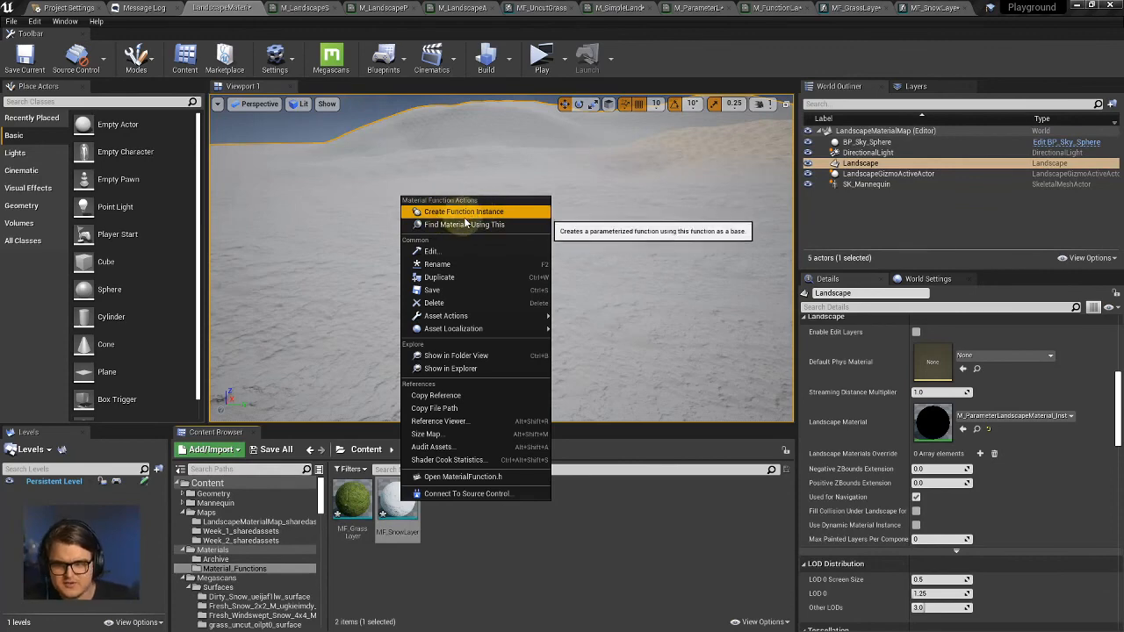
pyautogui.click(460, 278)
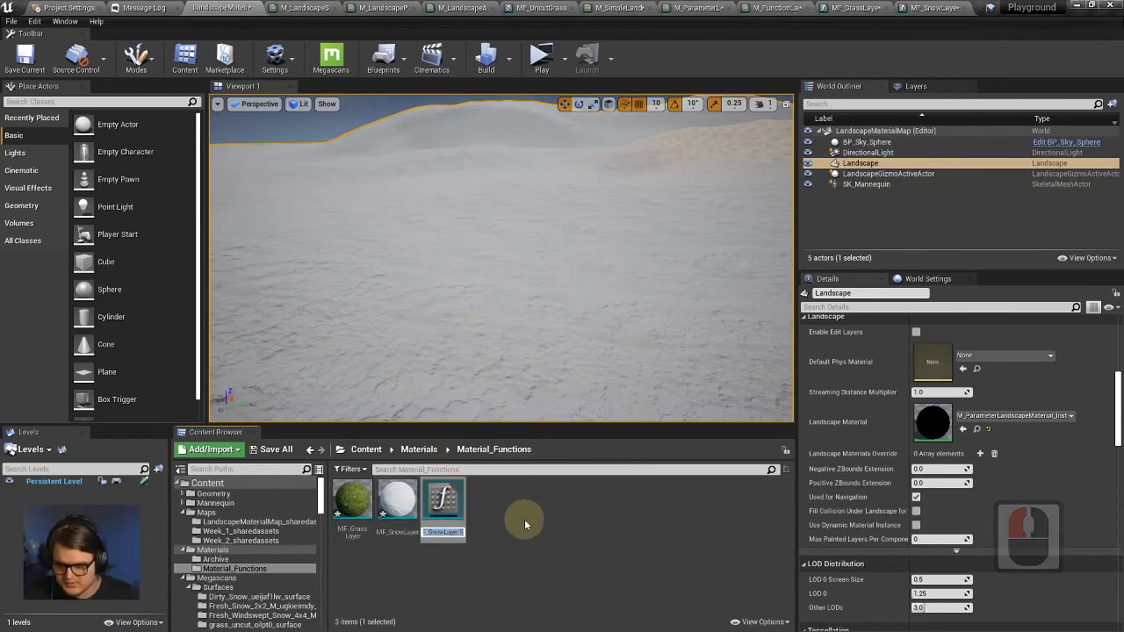
pyautogui.press('Right')
pyautogui.press('Right')
pyautogui.press('BackSpace')
pyautogui.press('BackSpace')
pyautogui.press('BackSpace')
pyautogui.press('BackSpace')
pyautogui.press('BackSpace')
pyautogui.press('BackSpace')
pyautogui.press('BackSpace')
pyautogui.press('BackSpace')
pyautogui.press('BackSpace')
pyautogui.press('BackSpace')
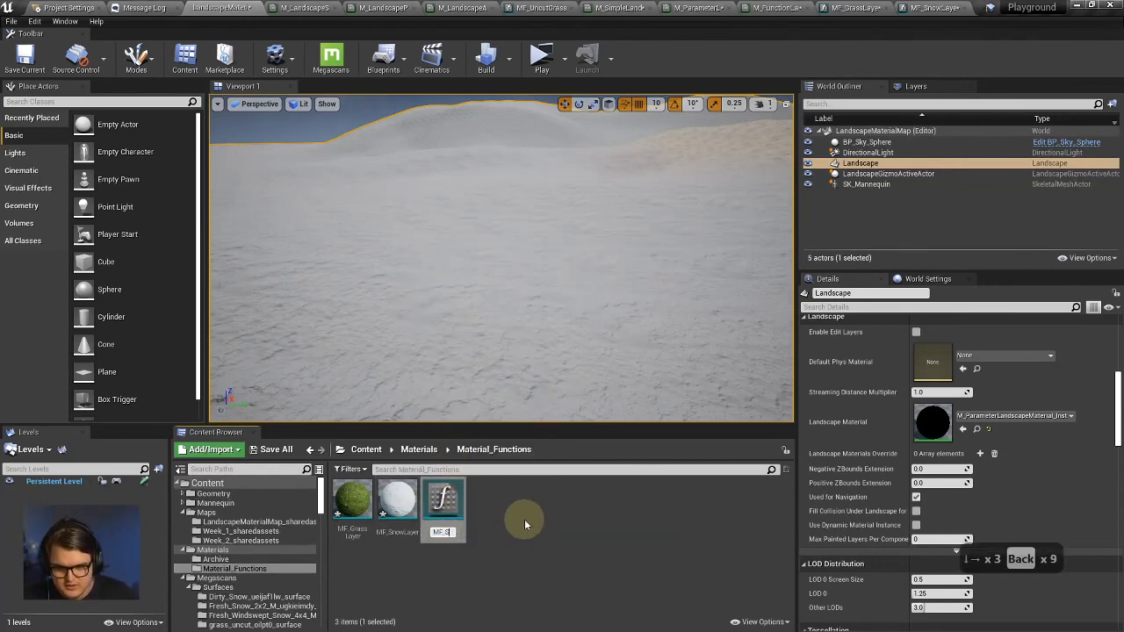
pyautogui.write('Dirty')
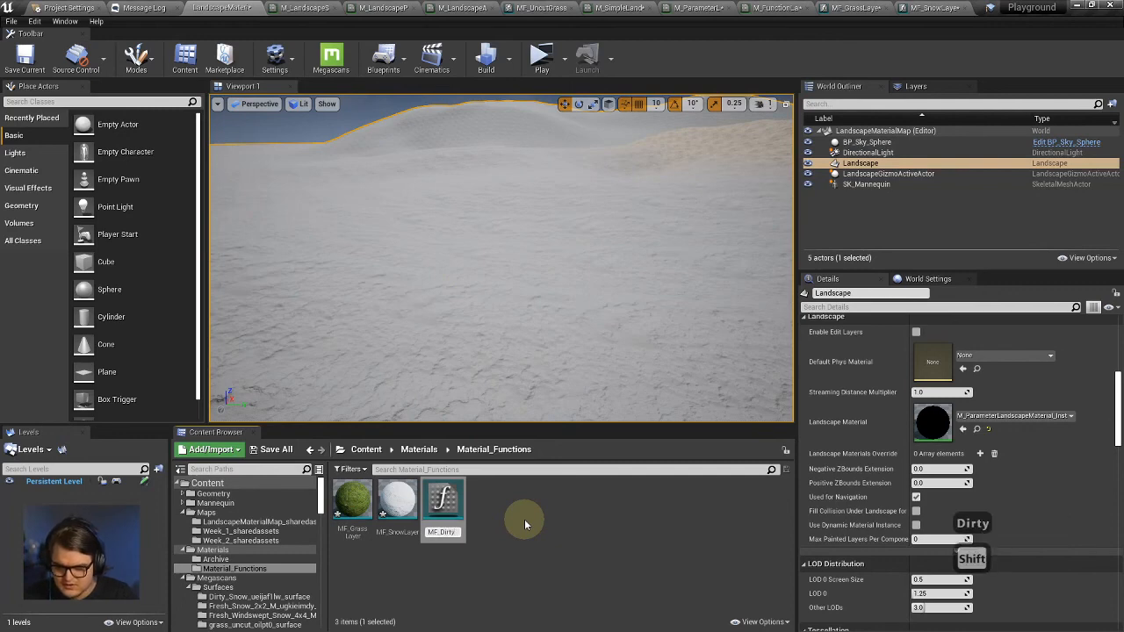
pyautogui.write('Snow')
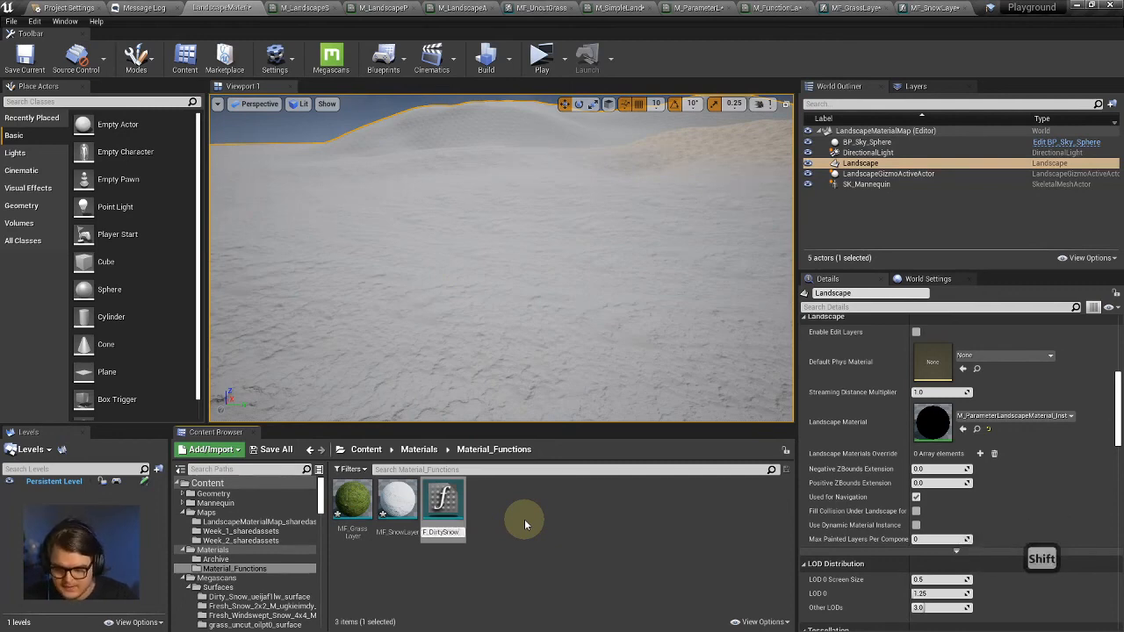
pyautogui.write('Layer')
pyautogui.hotkey('ctrl', 'BackSpace')
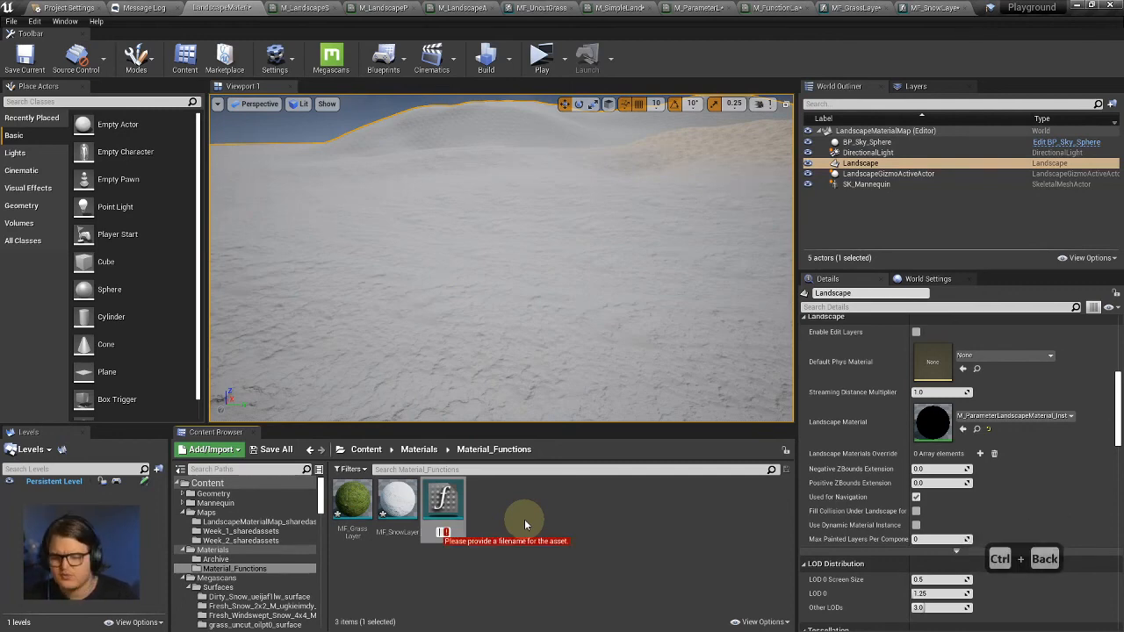
pyautogui.write('MF_')
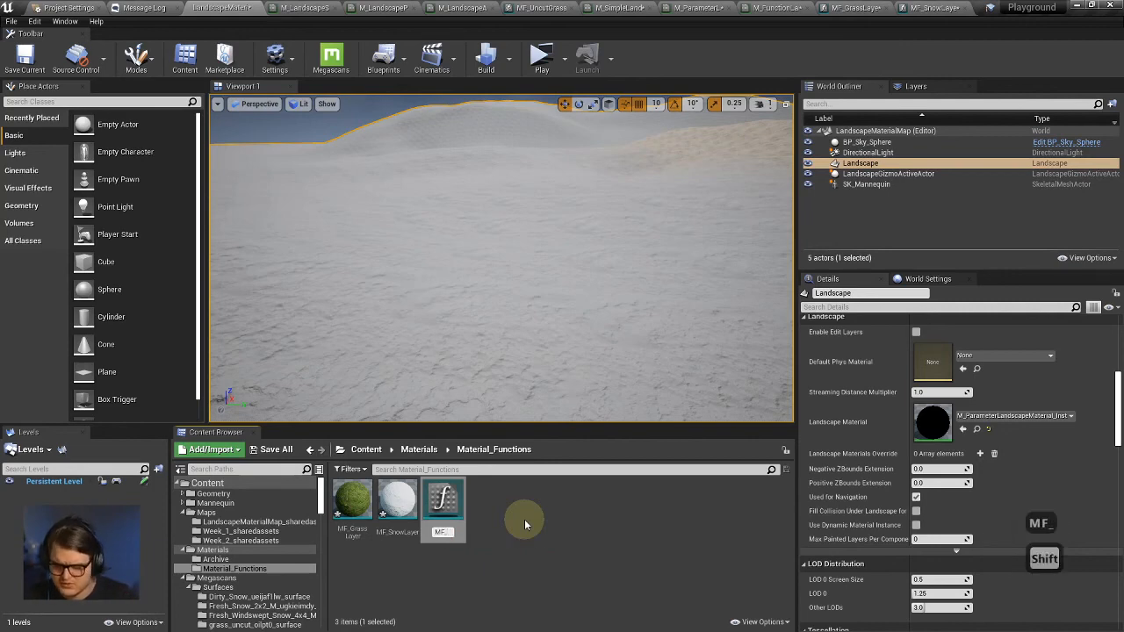
pyautogui.write('CliffLa')
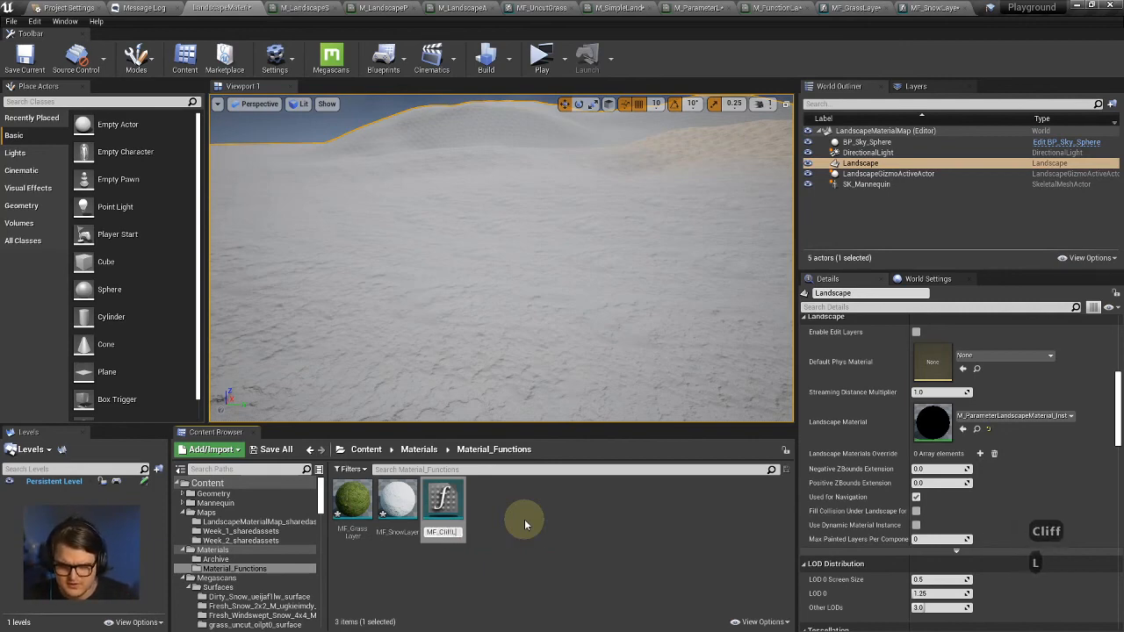
pyautogui.write('yer')
pyautogui.press('Return')
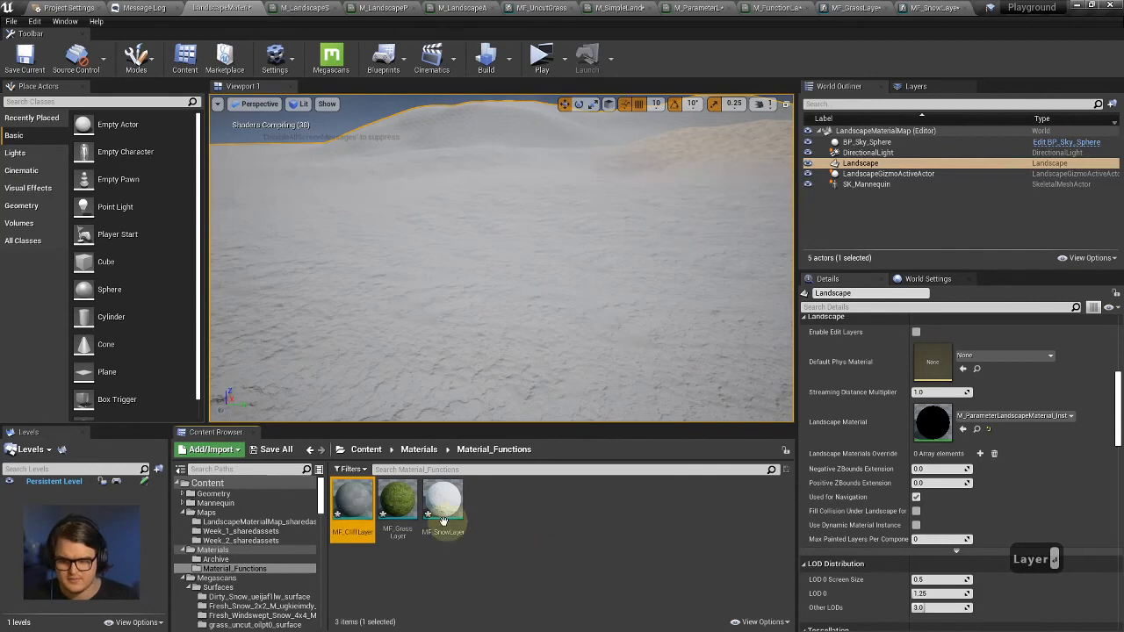
# Open MF_CliffLayer and assign the Rock_Cliff_Layered albedo texture to the Texture Sample feeding BaseColor.
pyautogui.doubleClick(354, 502)
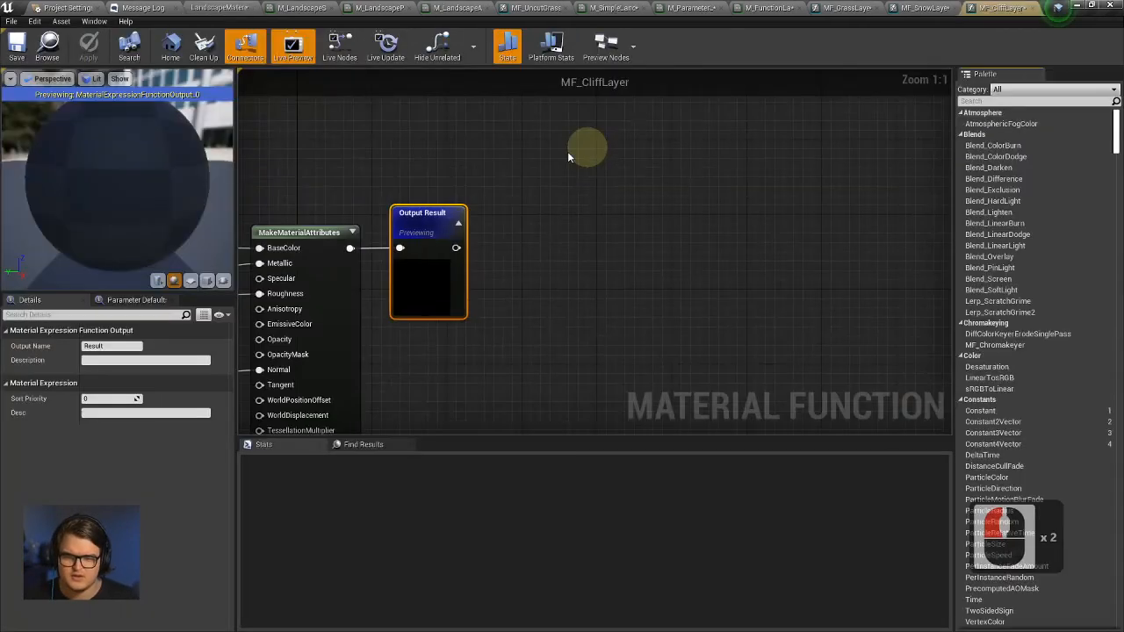
pyautogui.moveTo(606, 284); pyautogui.dragTo(832, 246, button='right')
pyautogui.moveTo(424, 264); pyautogui.dragTo(493, 242, button='right')
pyautogui.click(466, 226)
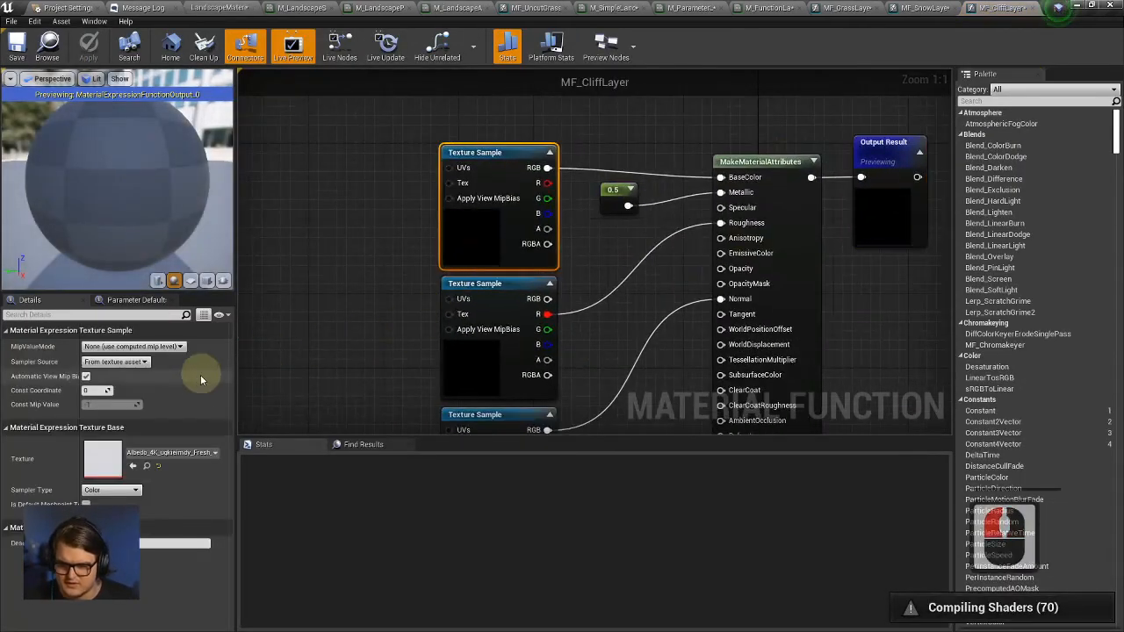
pyautogui.moveTo(427, 280); pyautogui.dragTo(479, 279, button='right')
pyautogui.click(164, 451)
pyautogui.write('cliff')
# Assign the Rock_Cliff_Layered roughness and normal textures to their matching Texture Samples and apply the changes to MF_CliffLayer.
pyautogui.click(167, 453)
pyautogui.write('cliff')
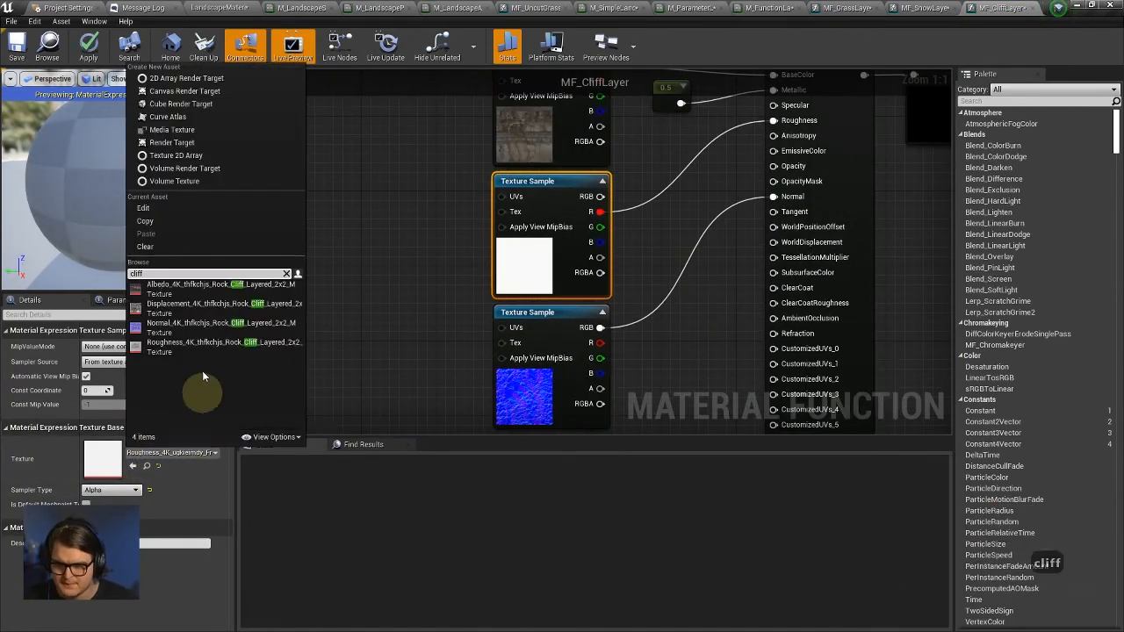
pyautogui.click(224, 342)
pyautogui.click(531, 315)
pyautogui.click(153, 453)
pyautogui.write('cliff')
pyautogui.click(220, 323)
pyautogui.click(89, 47)
# Check the Expose to Library setting of MF_CliffLayer and look over the MF_SnowLayer and MF_GrassLayer functions.
pyautogui.click(686, 203)
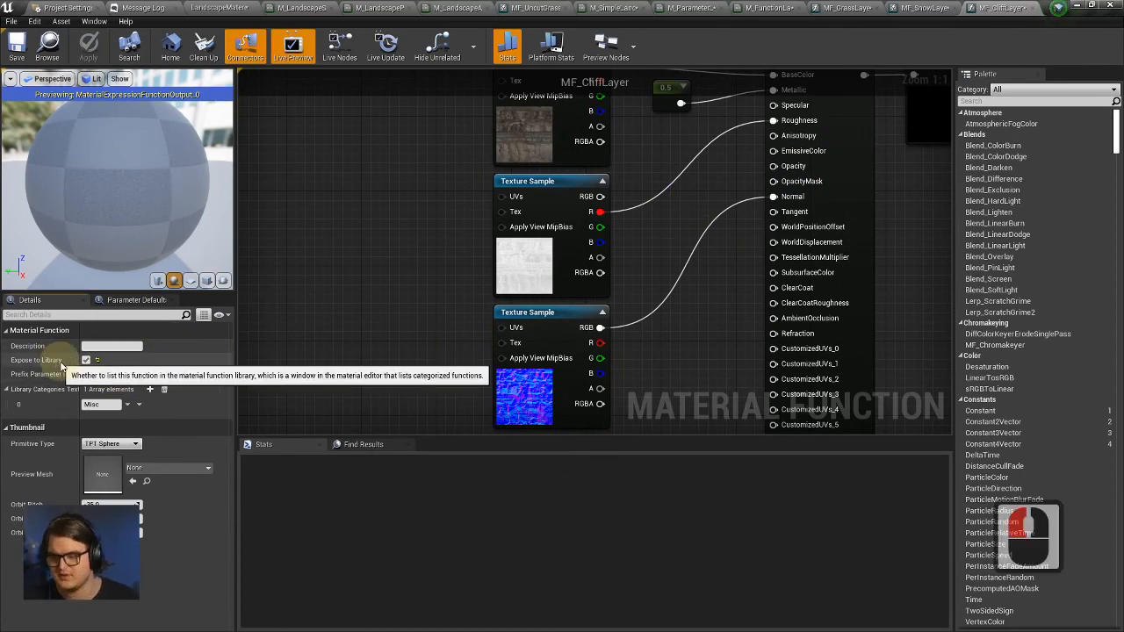
pyautogui.click(920, 7)
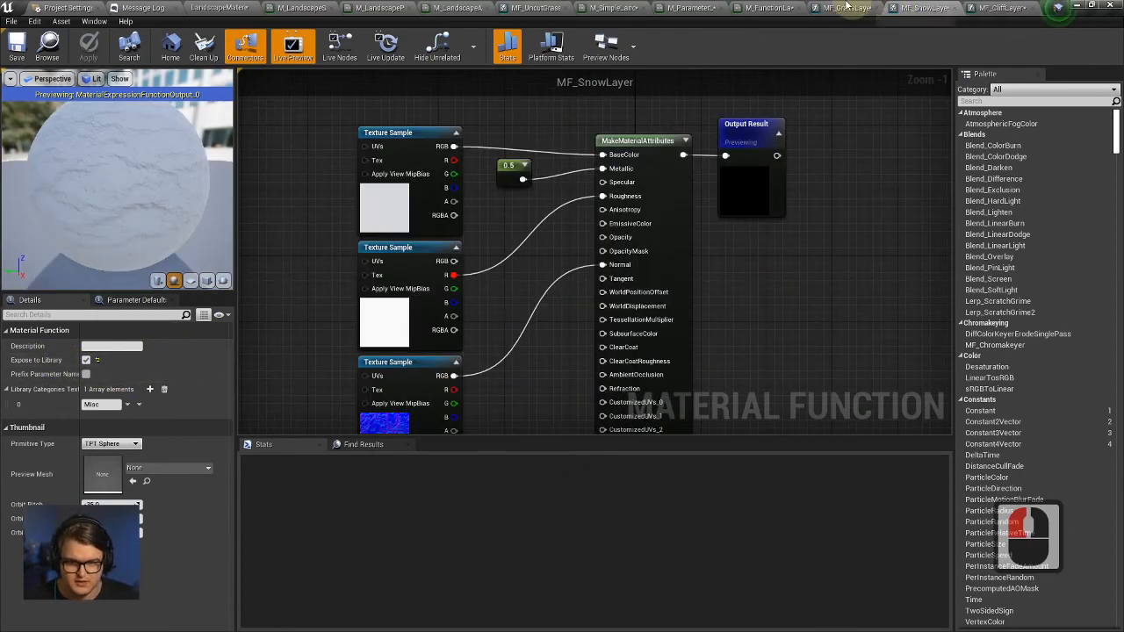
pyautogui.click(847, 7)
# Add an MF_CliffLayer node to the M_FunctionLandscapeMaterial graph by searching the node list for cliff.
pyautogui.click(771, 7)
pyautogui.rightClick(514, 340)
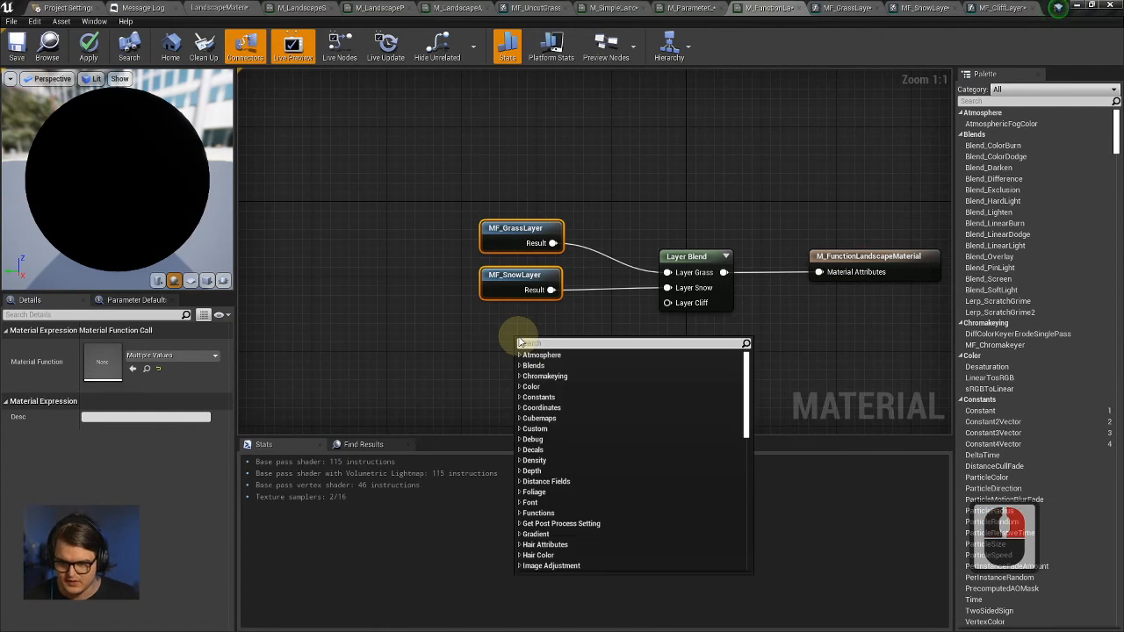
pyautogui.write('cliff')
pyautogui.press('Return')
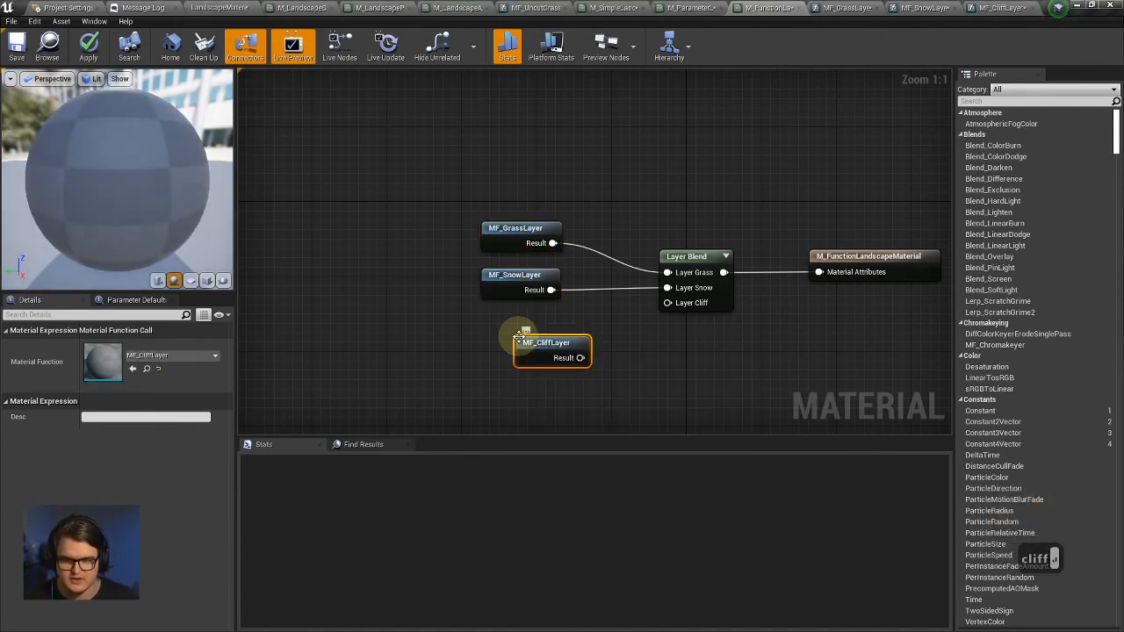
pyautogui.click(551, 360)
pyautogui.rightClick(530, 345)
pyautogui.click(538, 334)
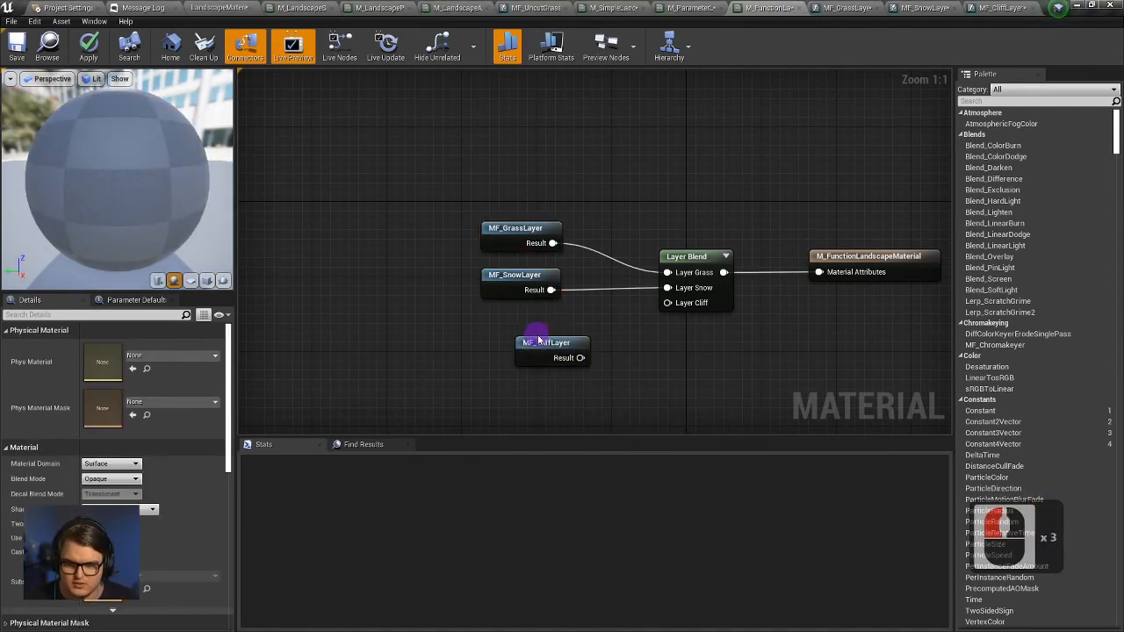
# Connect the MF_CliffLayer Result to Layer Cliff, place the node beneath MF_SnowLayer, and apply the material.
pyautogui.moveTo(536, 346); pyautogui.dragTo(670, 308)
pyautogui.moveTo(826, 323); pyautogui.dragTo(668, 330, button='right')
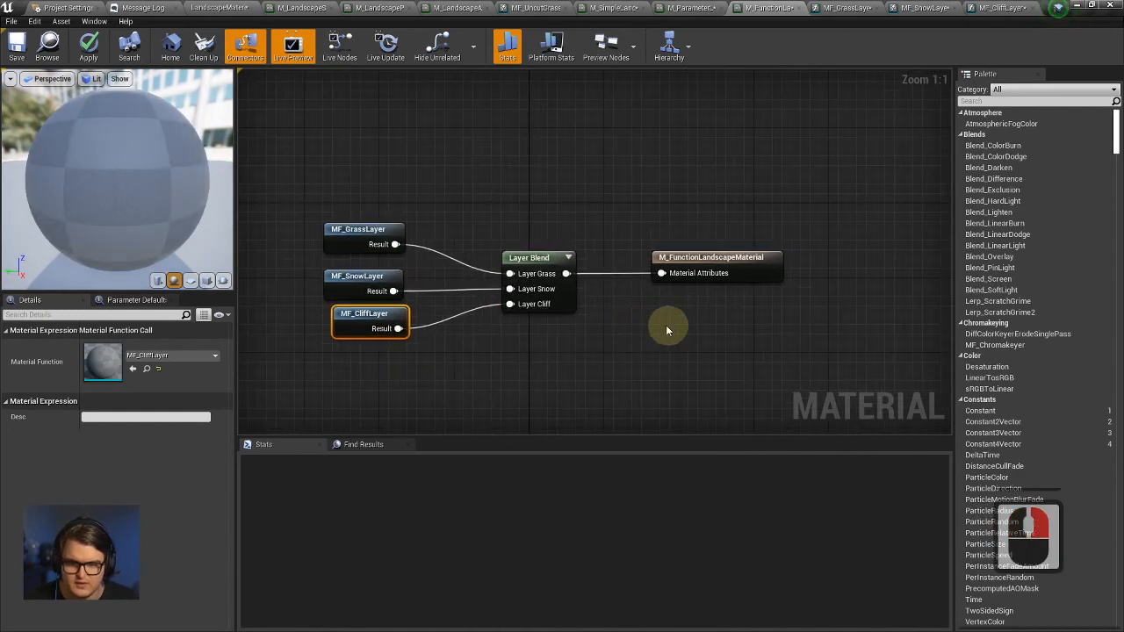
pyautogui.click(743, 273)
pyautogui.click(88, 46)
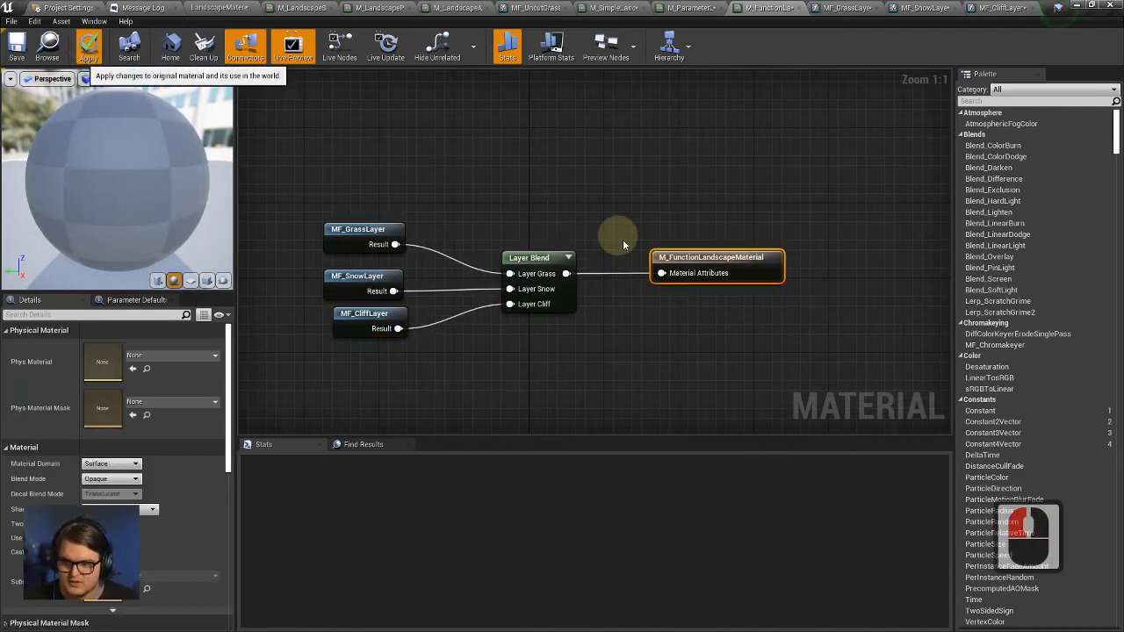
# Compare the M_ParameterLandscapeMaterial graph with the graphs inside the MF_GrassLayer and MF_SnowLayer functions.
pyautogui.click(518, 274)
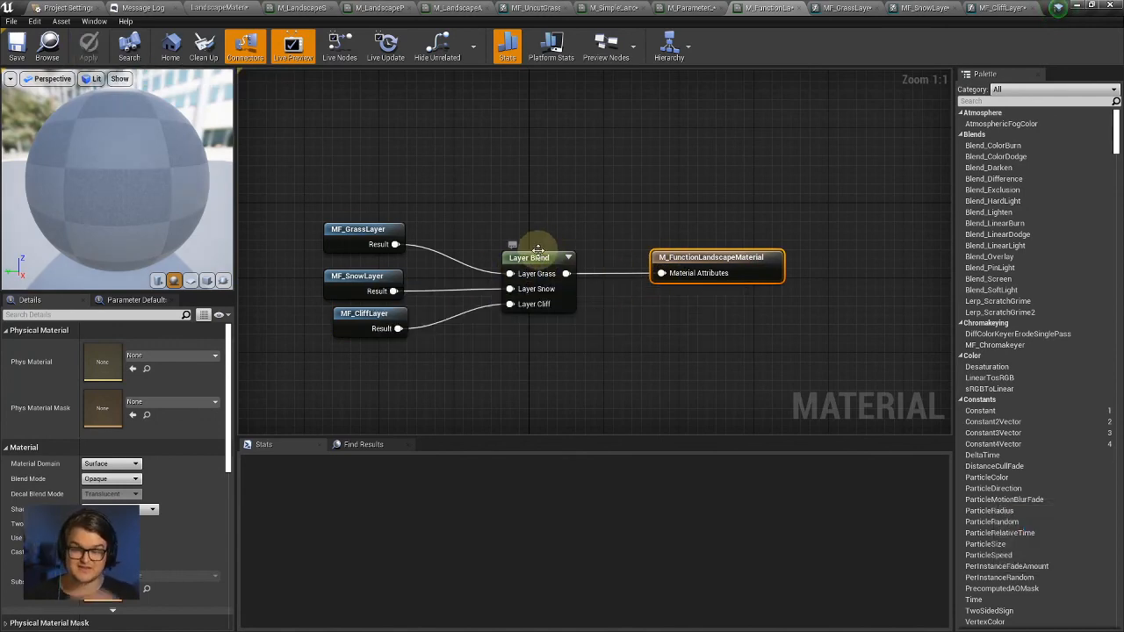
pyautogui.click(674, 7)
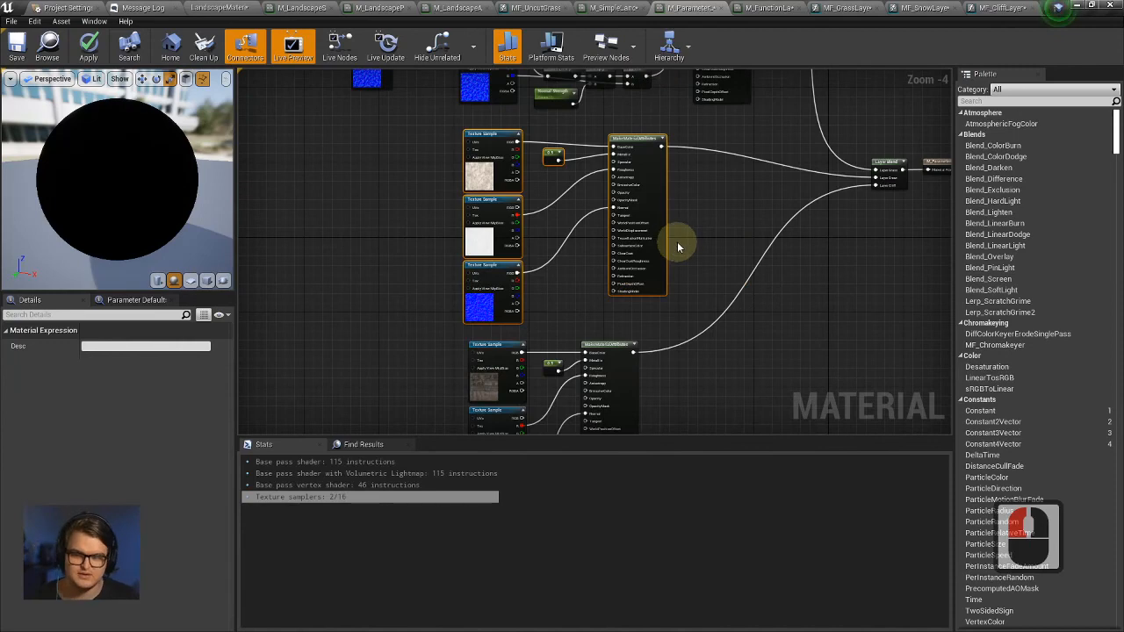
pyautogui.moveTo(710, 226); pyautogui.dragTo(638, 233, button='right')
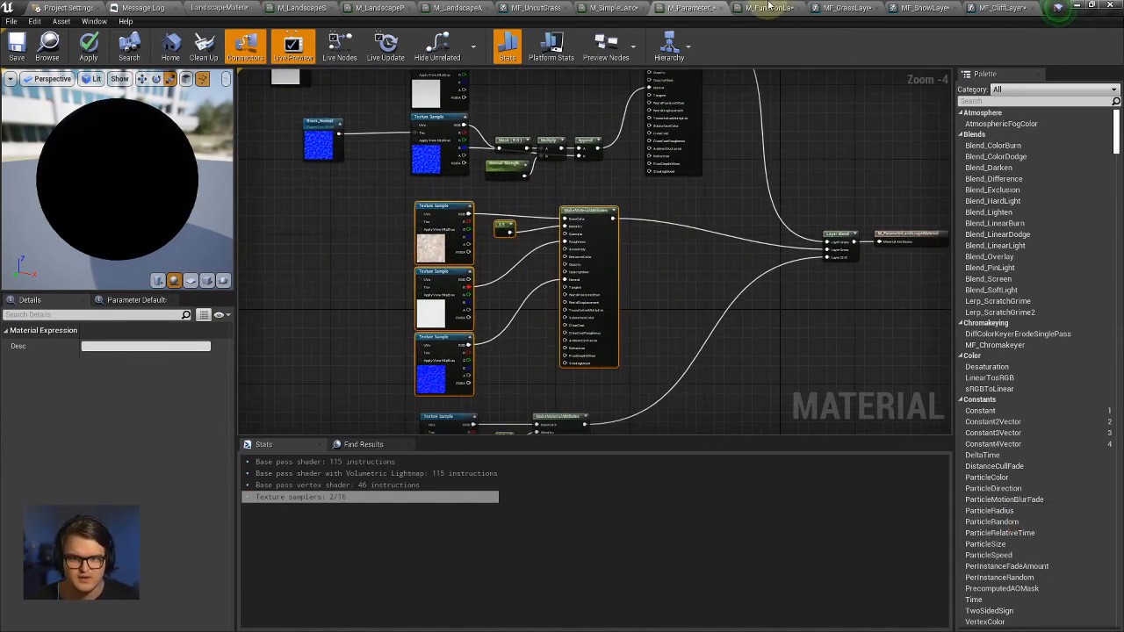
pyautogui.click(845, 8)
pyautogui.moveTo(657, 274); pyautogui.dragTo(691, 211, button='right')
pyautogui.click(915, 8)
# Return to M_FunctionLandscapeMaterial and line up the MF_GrassLayer and MF_SnowLayer nodes above MF_CliffLayer.
pyautogui.click(776, 8)
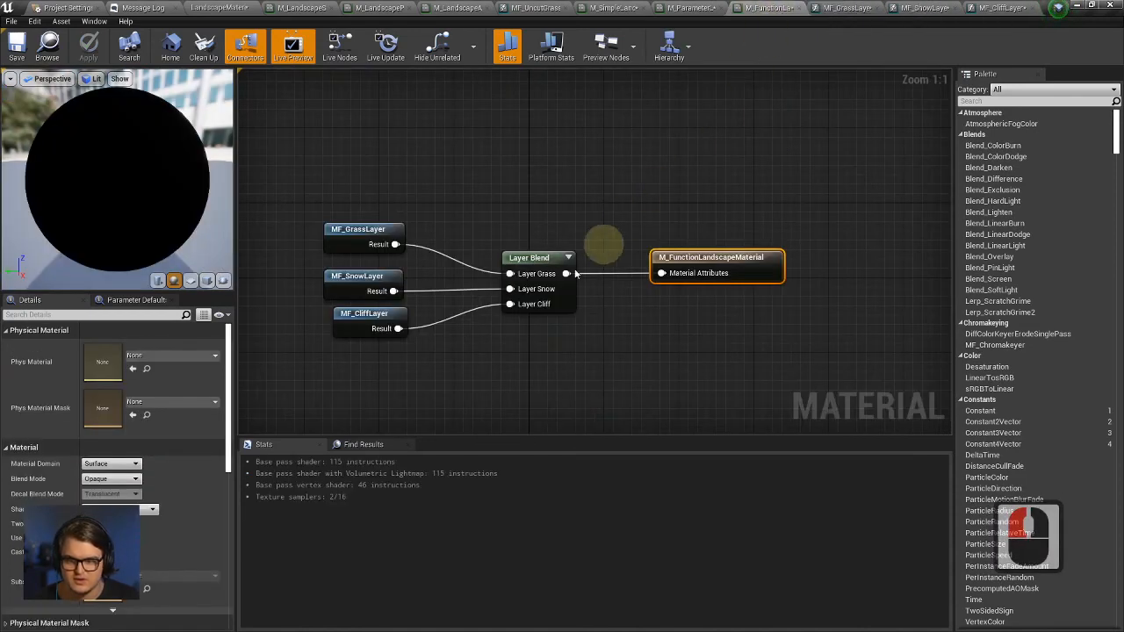
pyautogui.moveTo(575, 275); pyautogui.dragTo(701, 230, button='right')
pyautogui.click(495, 233)
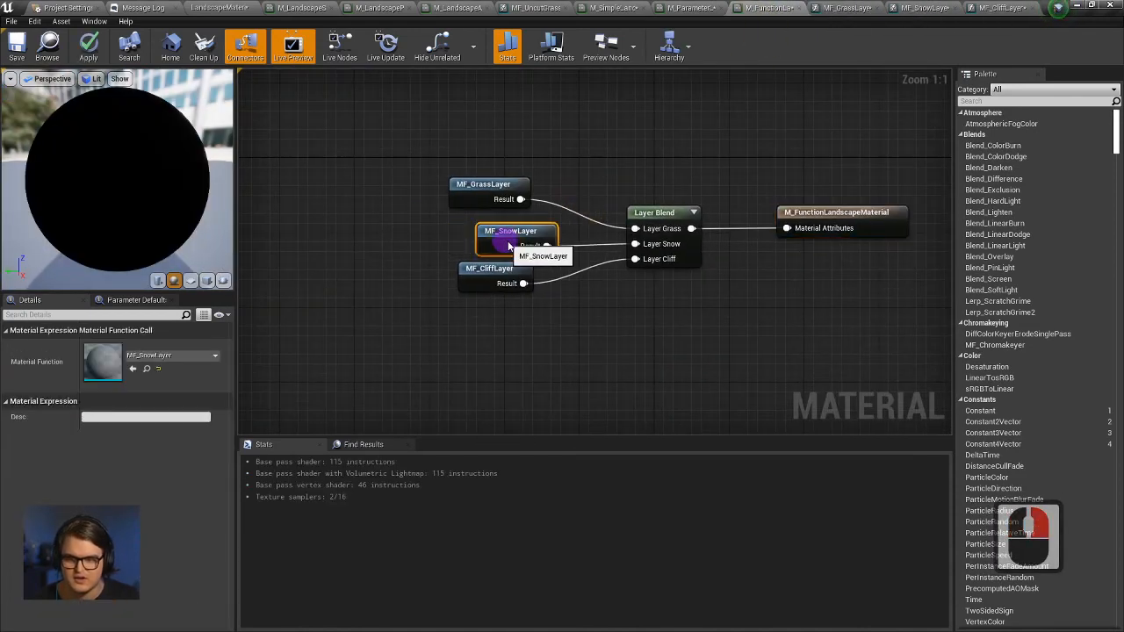
pyautogui.doubleClick(509, 195)
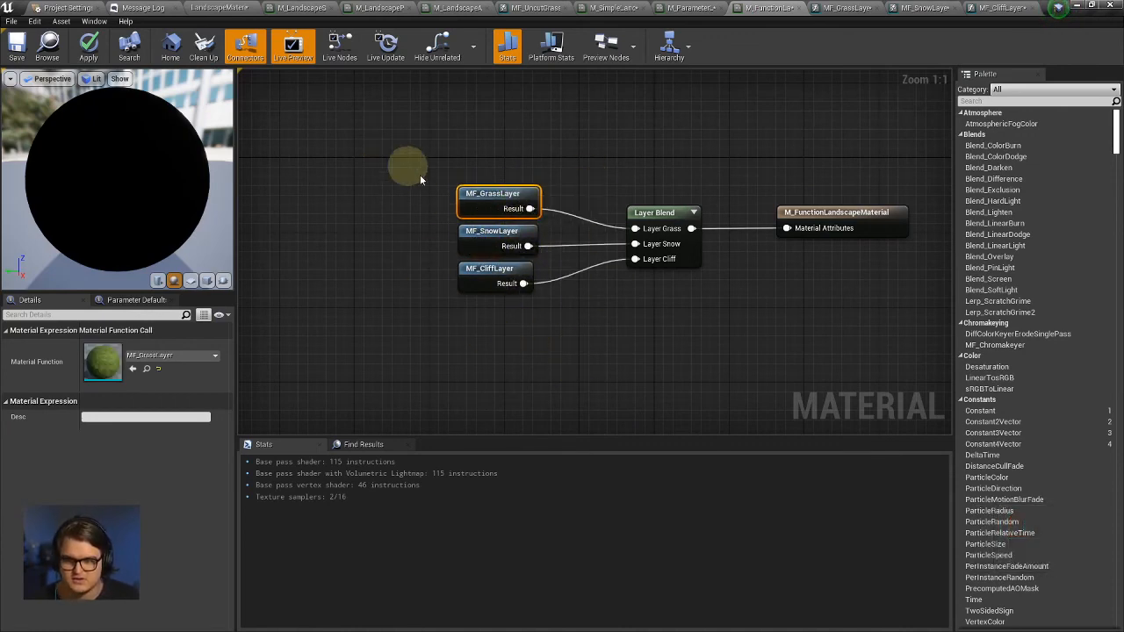
pyautogui.doubleClick(492, 232)
# View the layer functions in the Material_Functions folder, then return to the M_ParameterLandscapeMaterial graph.
pyautogui.click(230, 7)
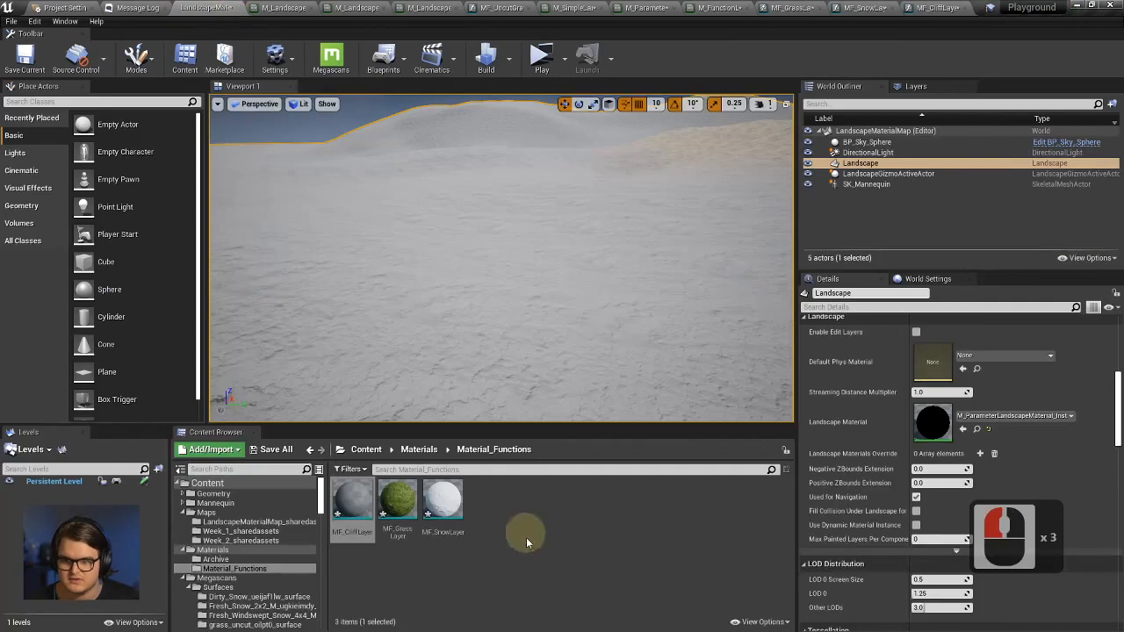
pyautogui.click(443, 508)
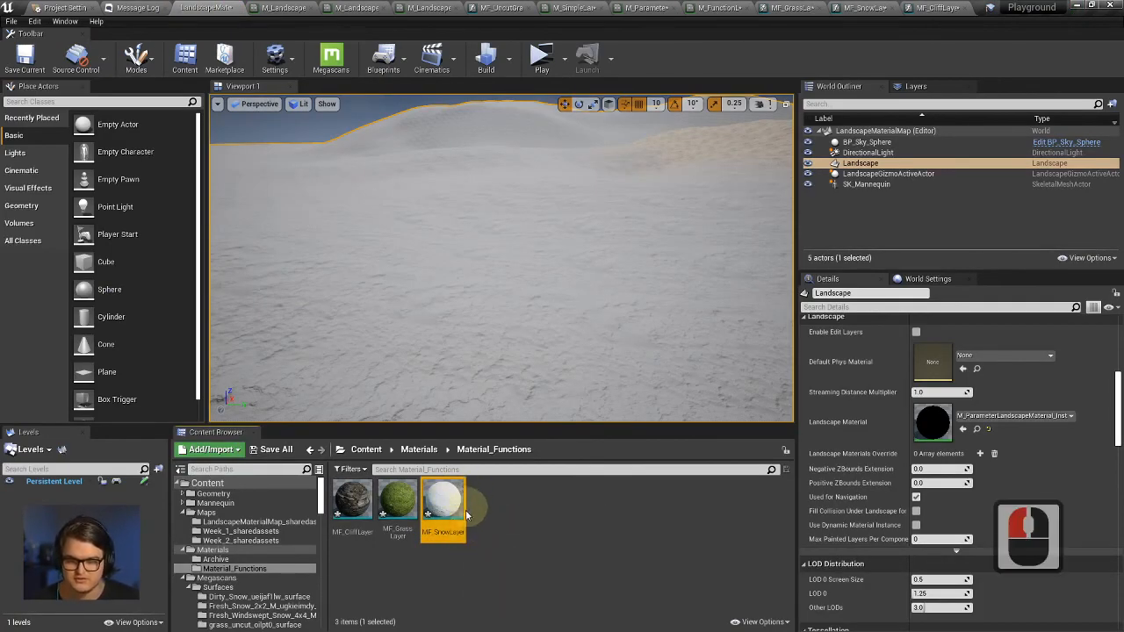
pyautogui.click(650, 7)
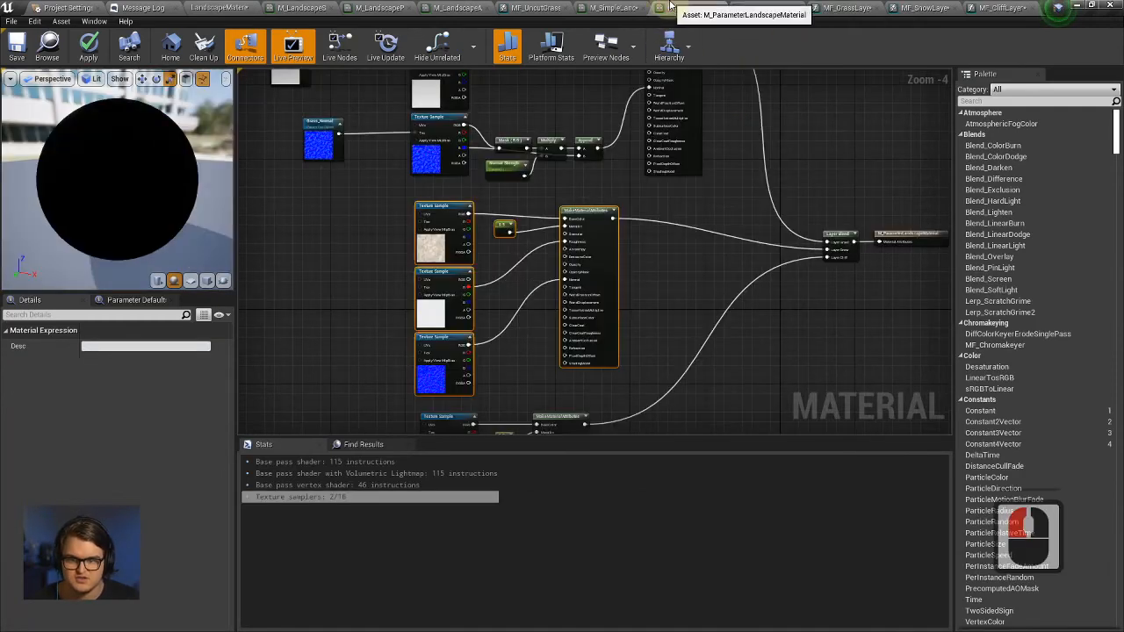
# Examine the grass, snow and cliff node groups feeding the Layer Blend in the M_ParameterLandscapeMaterial graph.
pyautogui.click(607, 6)
pyautogui.click(666, 7)
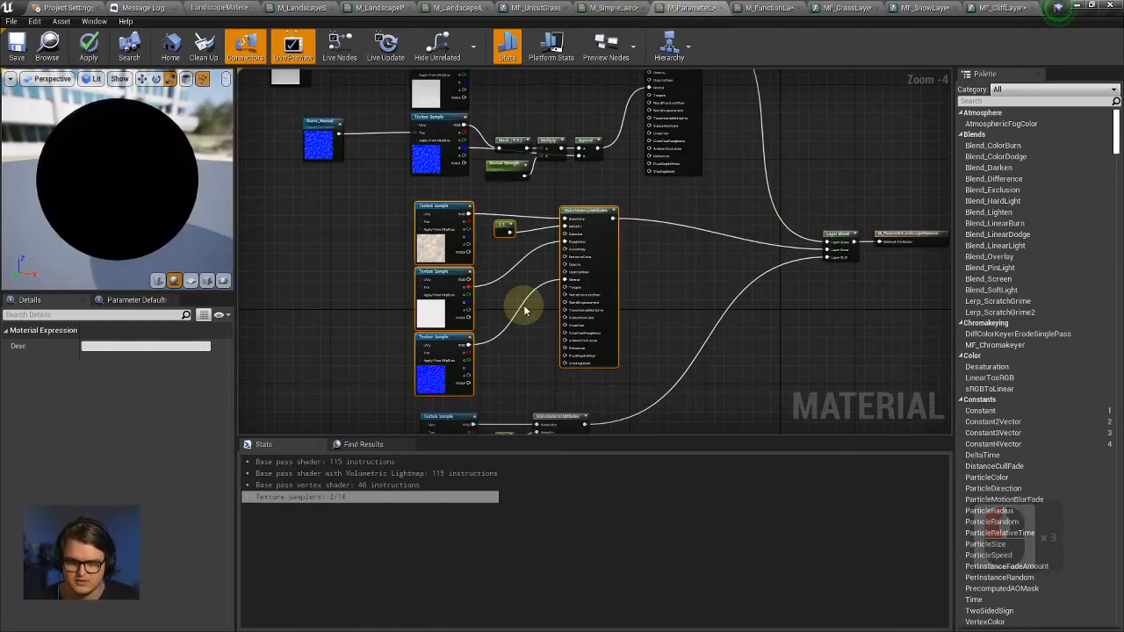
pyautogui.moveTo(688, 299); pyautogui.dragTo(644, 342, button='right')
pyautogui.scroll(-1, 648, 291)
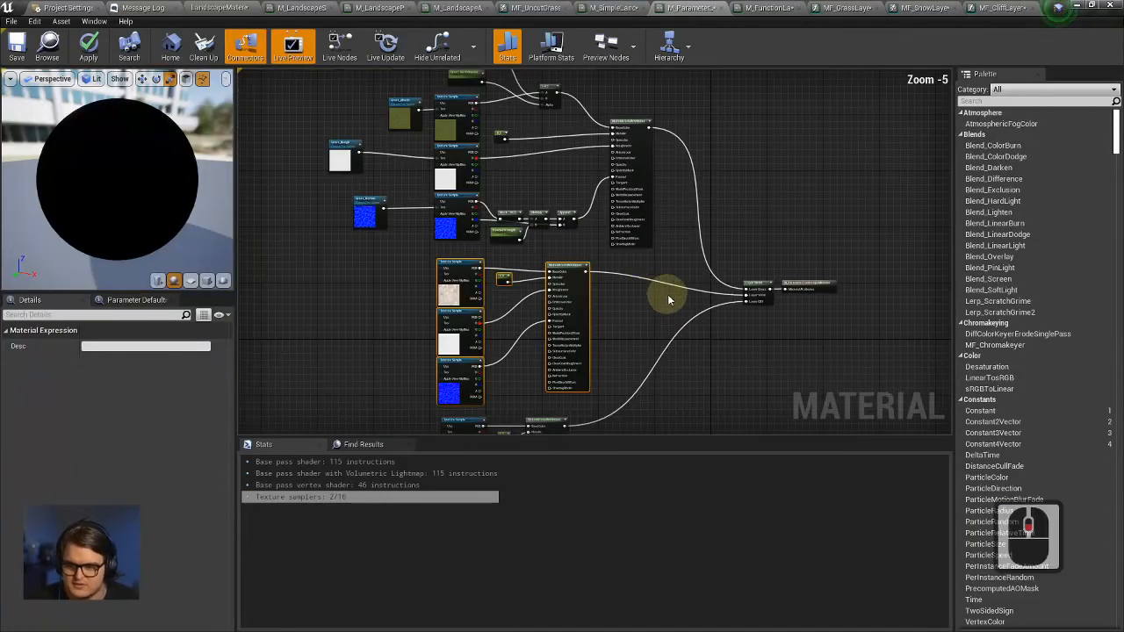
pyautogui.moveTo(655, 238); pyautogui.dragTo(643, 281, button='right')
pyautogui.moveTo(669, 269); pyautogui.dragTo(657, 285, button='right')
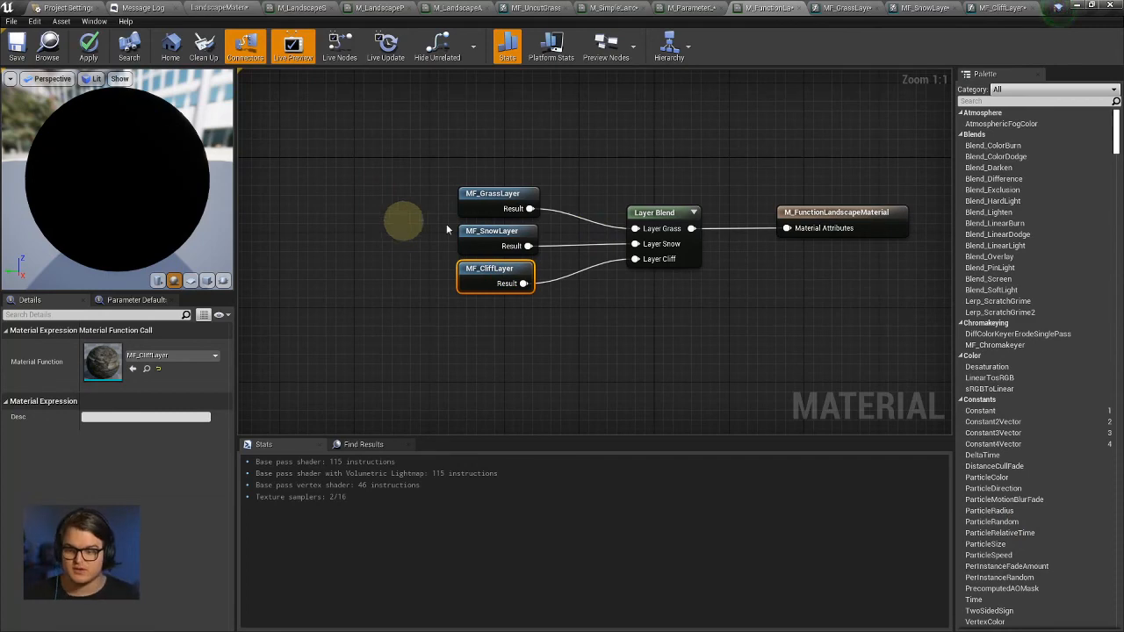
# In M_FunctionLandscapeMaterial, move the material result node farther away from the Layer Blend node.
pyautogui.click(476, 214)
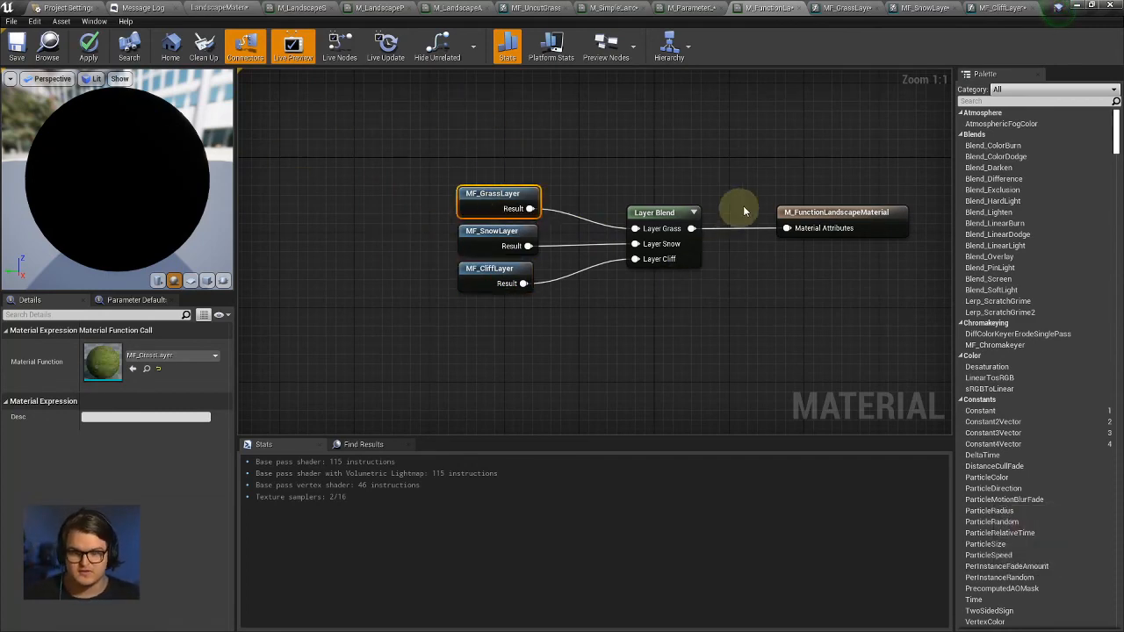
pyautogui.moveTo(817, 215); pyautogui.dragTo(875, 215)
pyautogui.moveTo(799, 171); pyautogui.dragTo(645, 159, button='right')
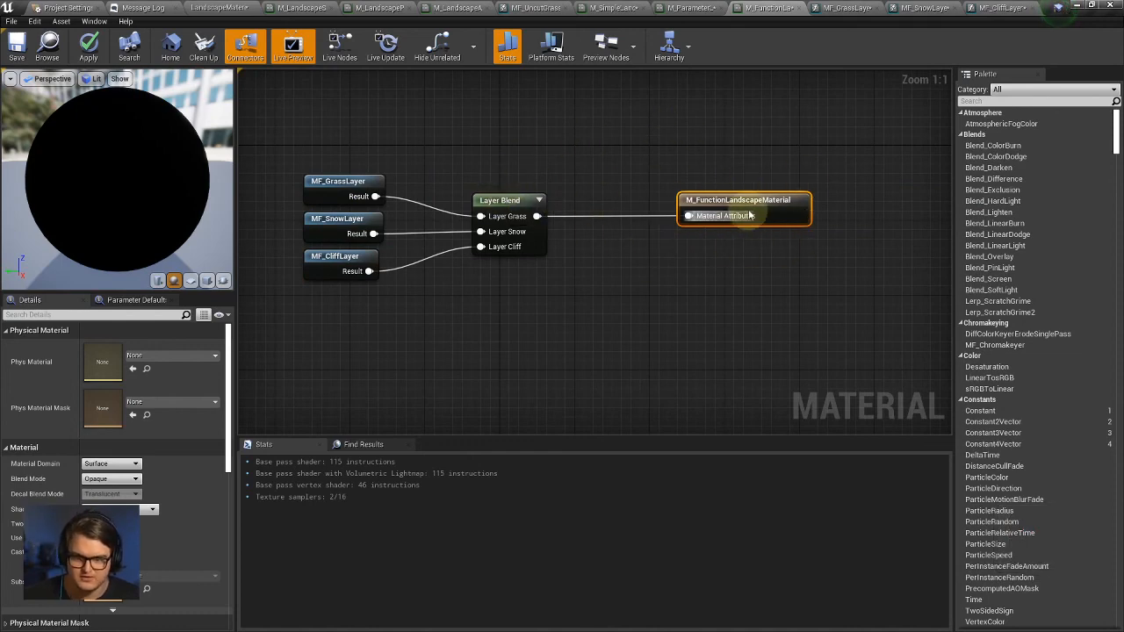
pyautogui.moveTo(750, 214); pyautogui.dragTo(806, 209)
pyautogui.moveTo(581, 191); pyautogui.dragTo(751, 215, button='right')
pyautogui.click(501, 220)
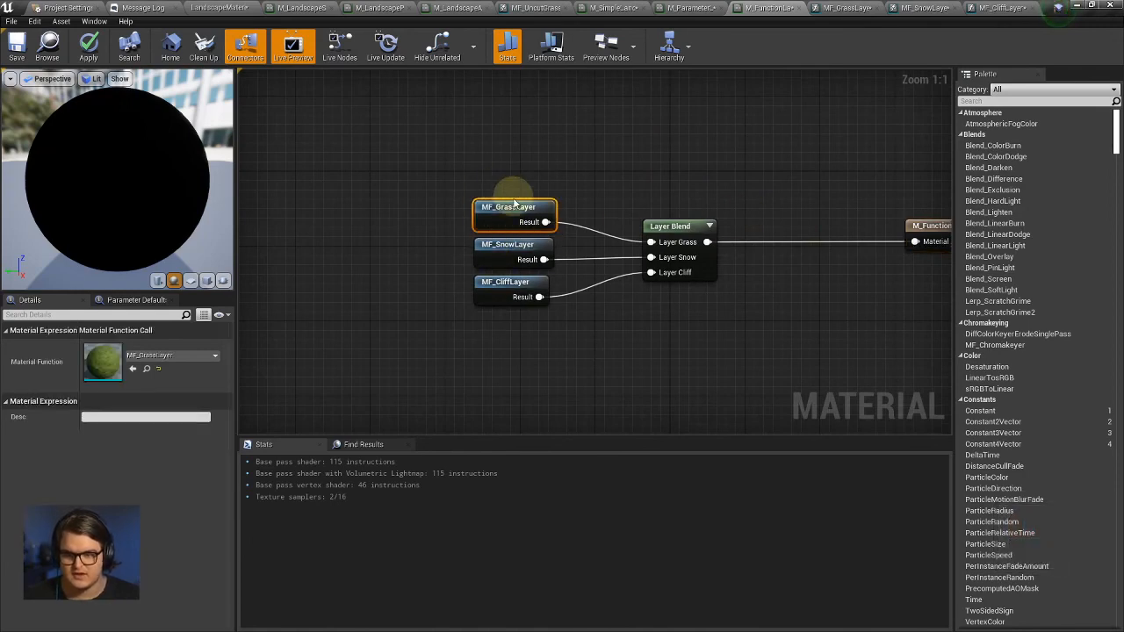
pyautogui.click(503, 250)
pyautogui.click(503, 287)
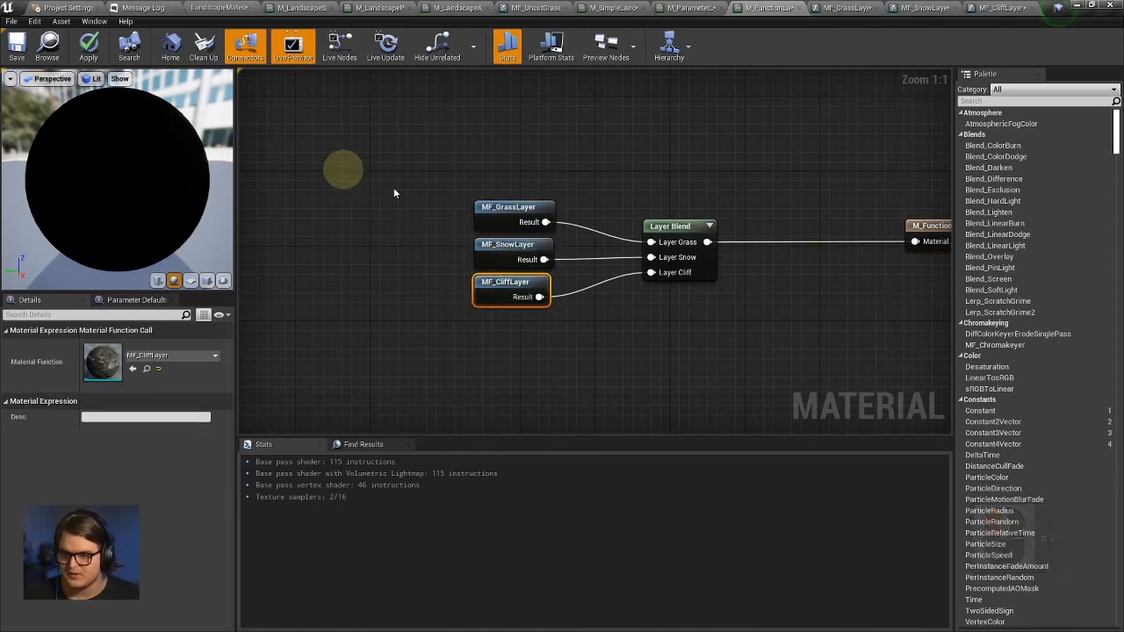
# Switch to the landscape level and fly over the terrain to inspect the landscape.
pyautogui.click(207, 8)
pyautogui.moveTo(551, 215); pyautogui.dragTo(440, 236, button='right')
pyautogui.press('e')
pyautogui.press('w')
pyautogui.press('q')
pyautogui.press('s')
pyautogui.press('d')
pyautogui.press('q')
pyautogui.press('w')
pyautogui.press('w')
pyautogui.press('w')
pyautogui.press('w')
pyautogui.press('e')
pyautogui.press('w')
pyautogui.press('e')
pyautogui.press('w')
pyautogui.press('w')
pyautogui.press('q')
pyautogui.press('w')
pyautogui.press('w')
pyautogui.press('e')
pyautogui.press('w')
pyautogui.press('a')
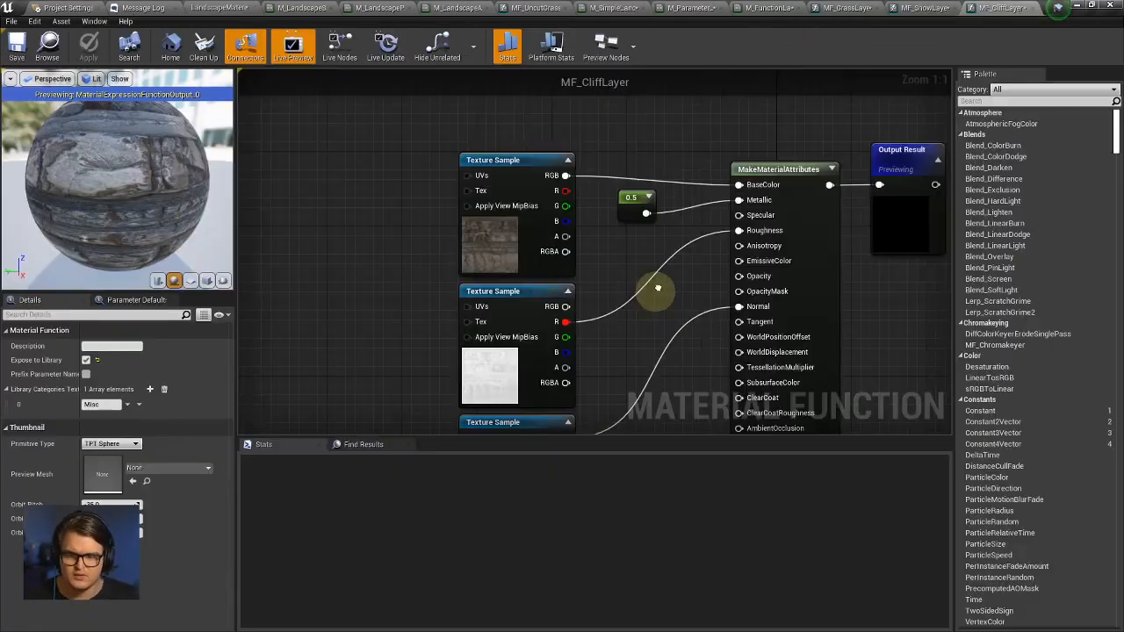
# Review the MF_CliffLayer, MF_GrassLayer and MF_SnowLayer graphs, then return to M_FunctionLandscapeMaterial.
pyautogui.moveTo(657, 289); pyautogui.dragTo(579, 271, button='right')
pyautogui.click(844, 6)
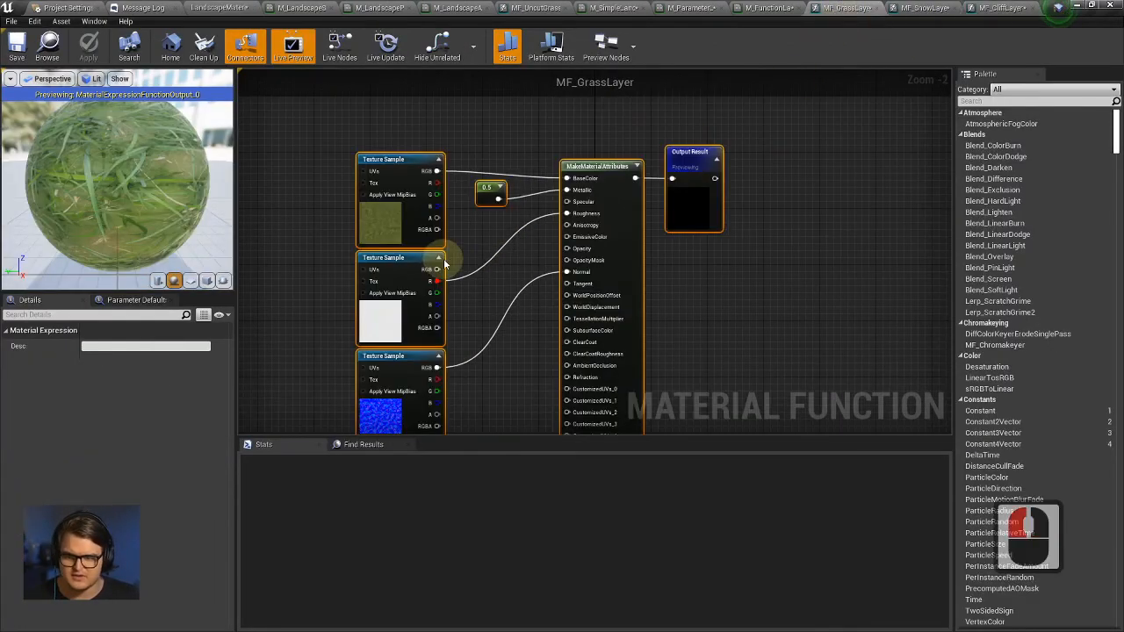
pyautogui.click(905, 7)
pyautogui.click(750, 6)
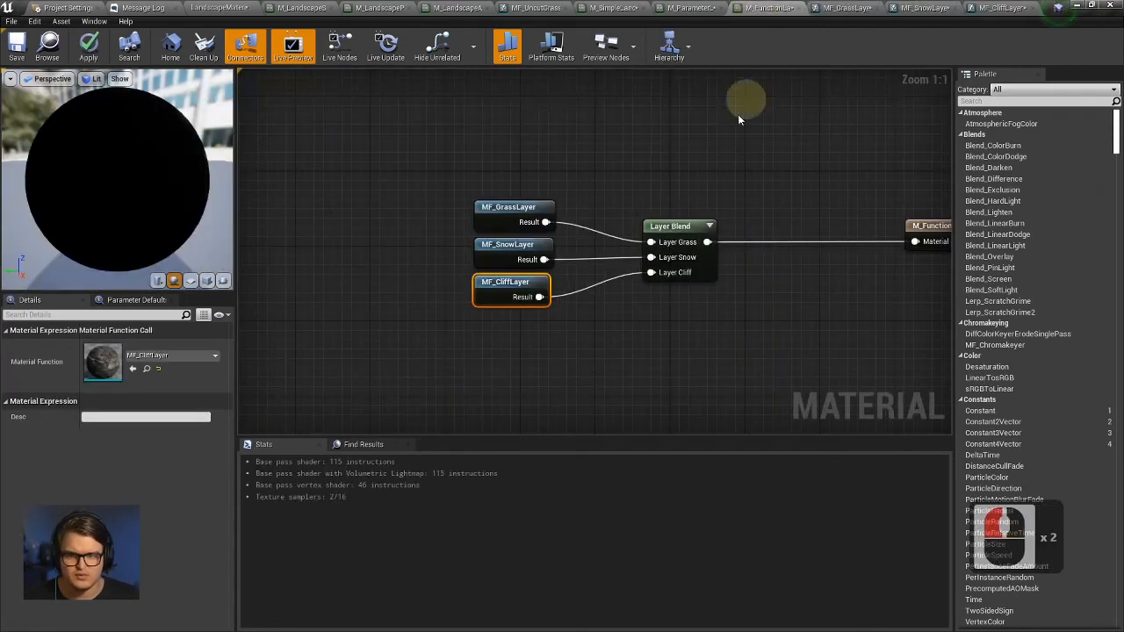
pyautogui.moveTo(600, 246); pyautogui.dragTo(614, 271, button='right')
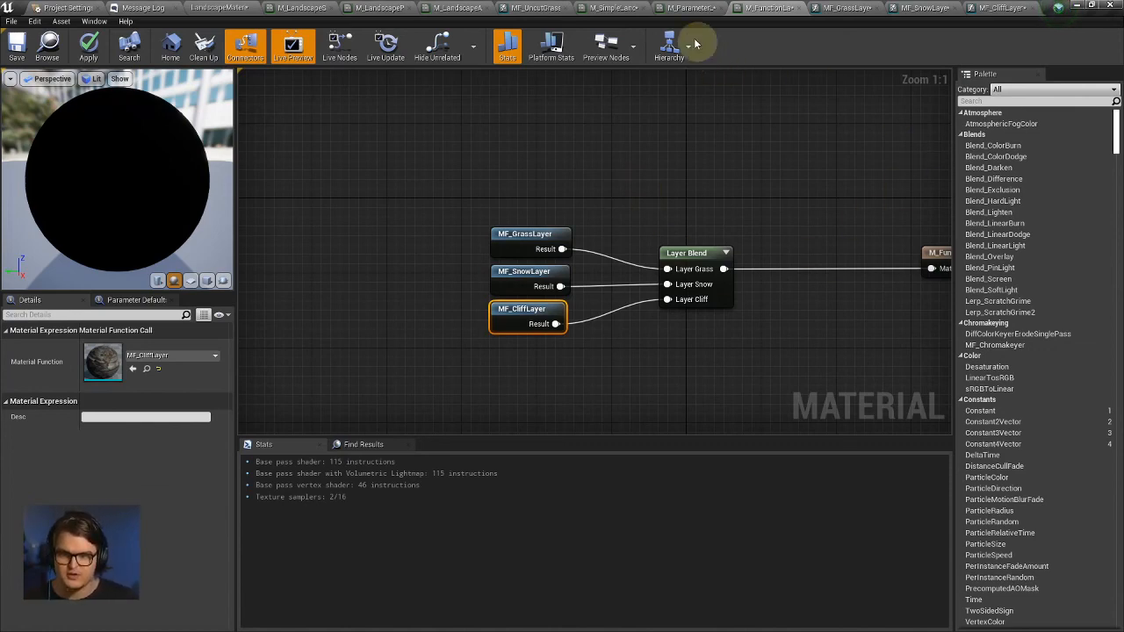
# Inspect the grass Texture Samples and the inputs fed by Grass_Albedo and Grass_Rough in M_ParameterLandscapeMaterial.
pyautogui.click(691, 7)
pyautogui.scroll(7, 470, 254)
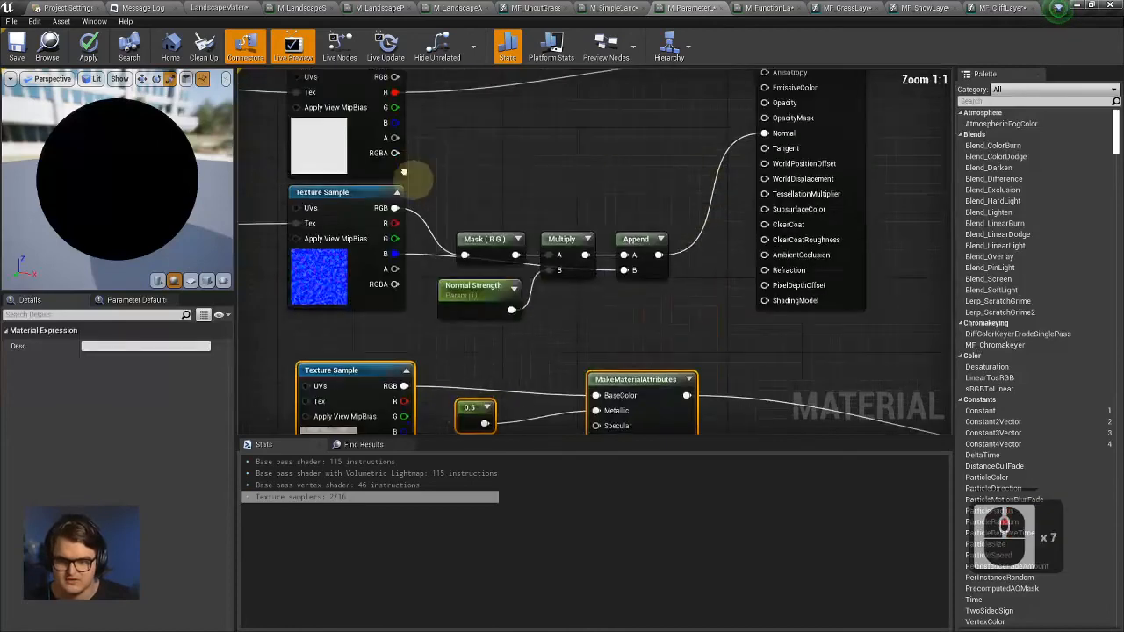
pyautogui.moveTo(404, 172); pyautogui.dragTo(595, 242, button='right')
pyautogui.scroll(5, 586, 195)
pyautogui.moveTo(660, 226); pyautogui.dragTo(669, 308, button='right')
pyautogui.scroll(-4, 705, 211)
pyautogui.moveTo(742, 167); pyautogui.dragTo(751, 263, button='right')
pyautogui.scroll(2, 734, 263)
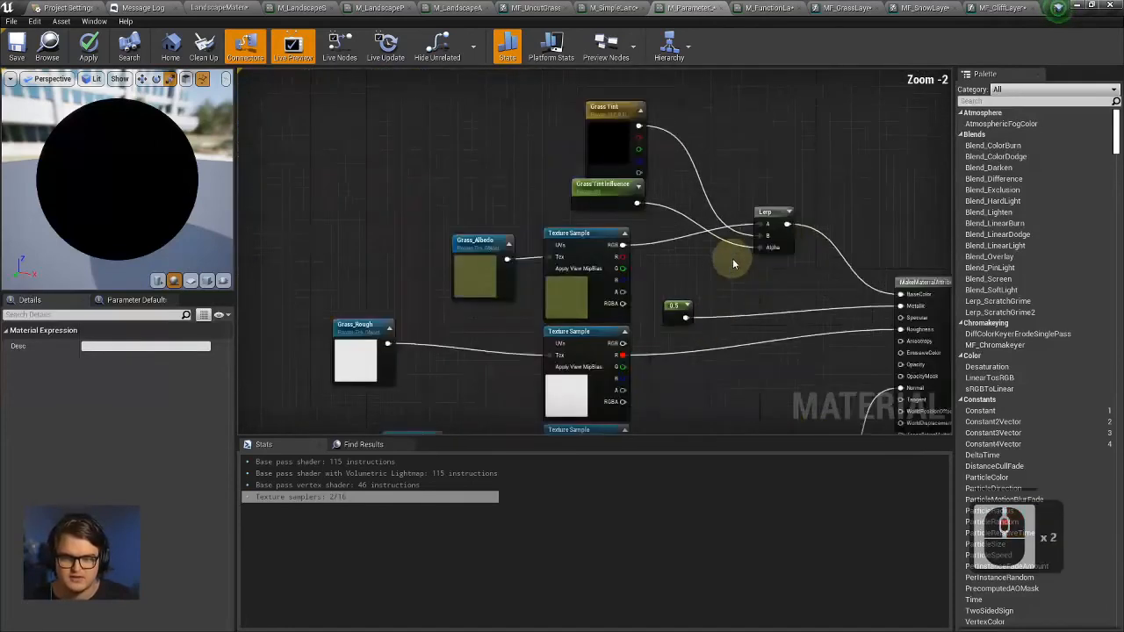
pyautogui.scroll(4, 734, 263)
pyautogui.moveTo(648, 248); pyautogui.dragTo(706, 205, button='right')
pyautogui.click(604, 183)
pyautogui.moveTo(551, 158); pyautogui.dragTo(567, 180, button='right')
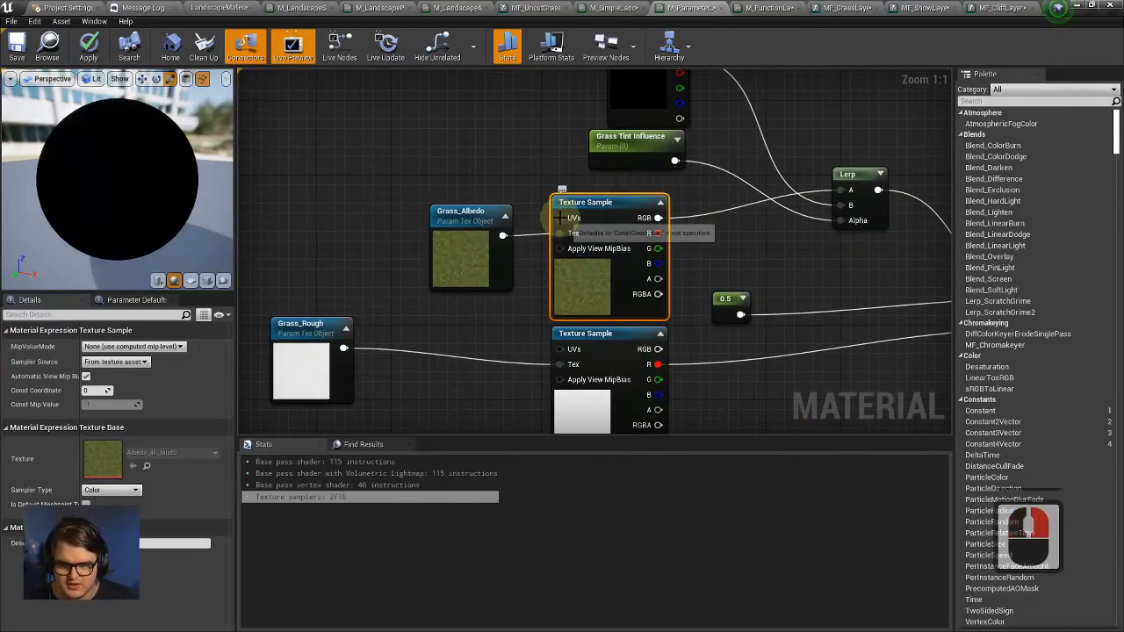
pyautogui.moveTo(494, 226); pyautogui.dragTo(473, 253)
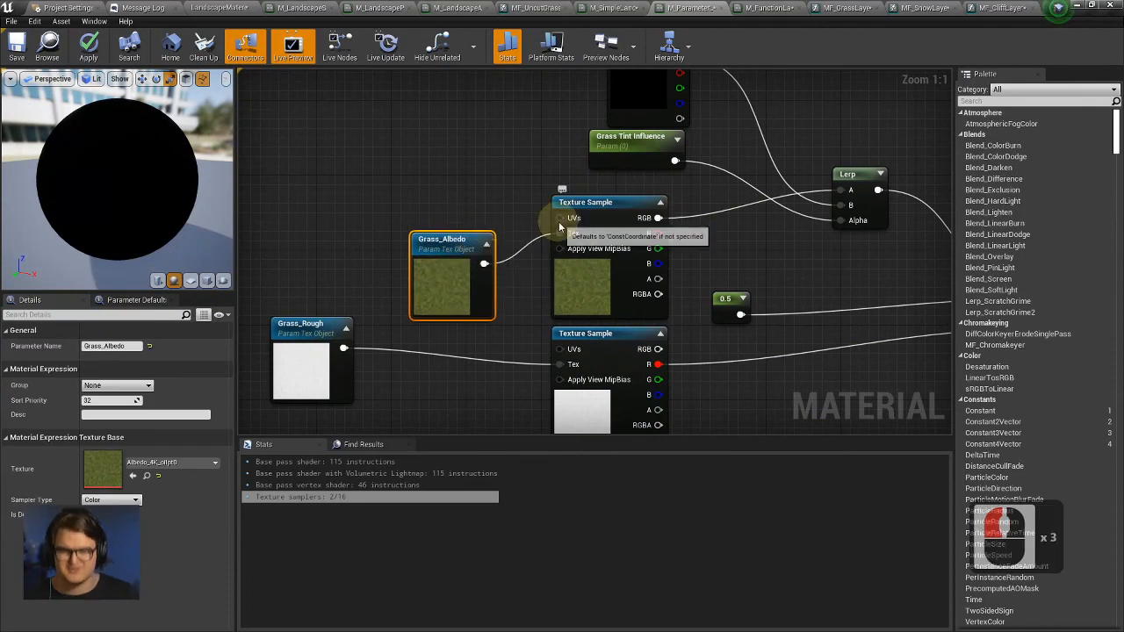
pyautogui.moveTo(548, 166); pyautogui.dragTo(602, 175, button='right')
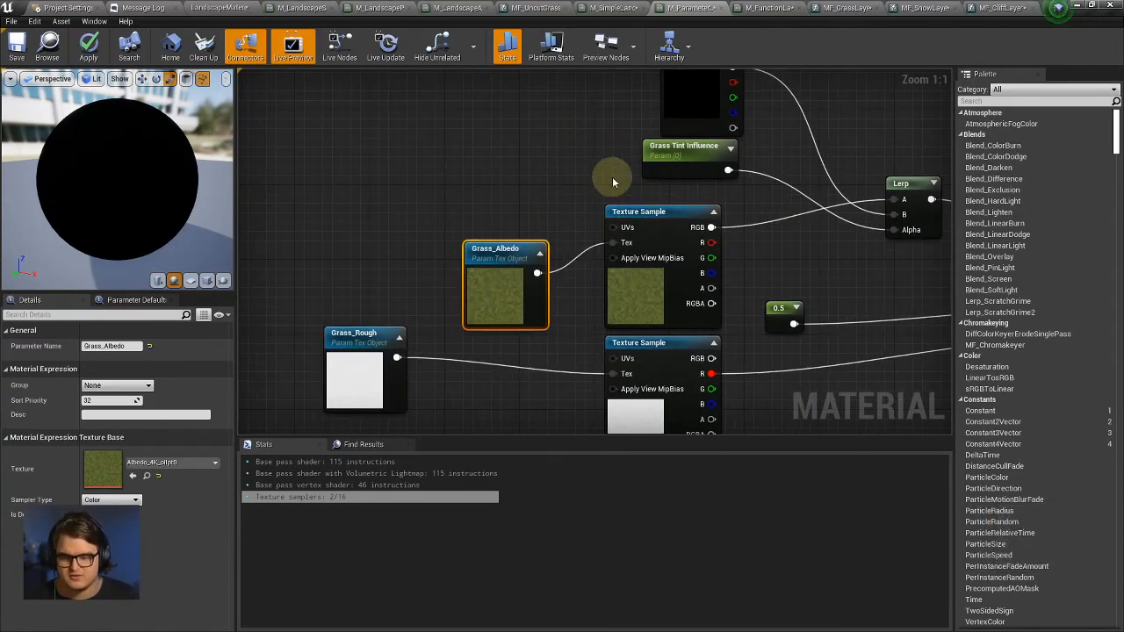
pyautogui.moveTo(782, 255); pyautogui.dragTo(774, 250, button='right')
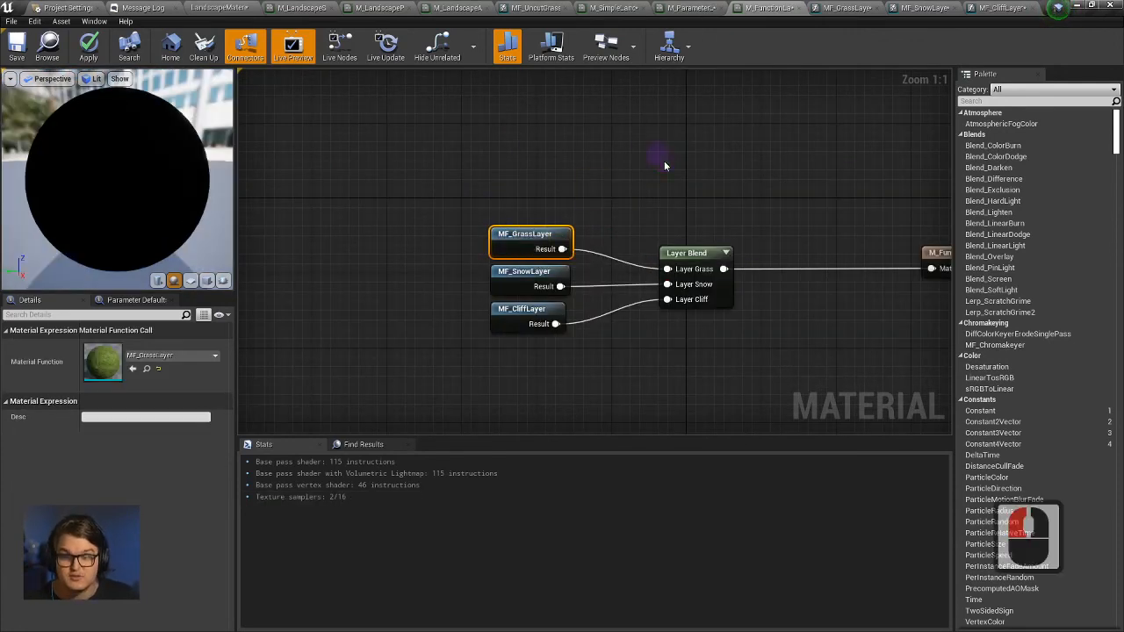
# Compare the Texture Sample inputs in MF_GrassLayer with those in M_ParameterLandscapeMaterial, then return to M_FunctionLandscapeMaterial.
pyautogui.click(527, 277)
pyautogui.click(520, 318)
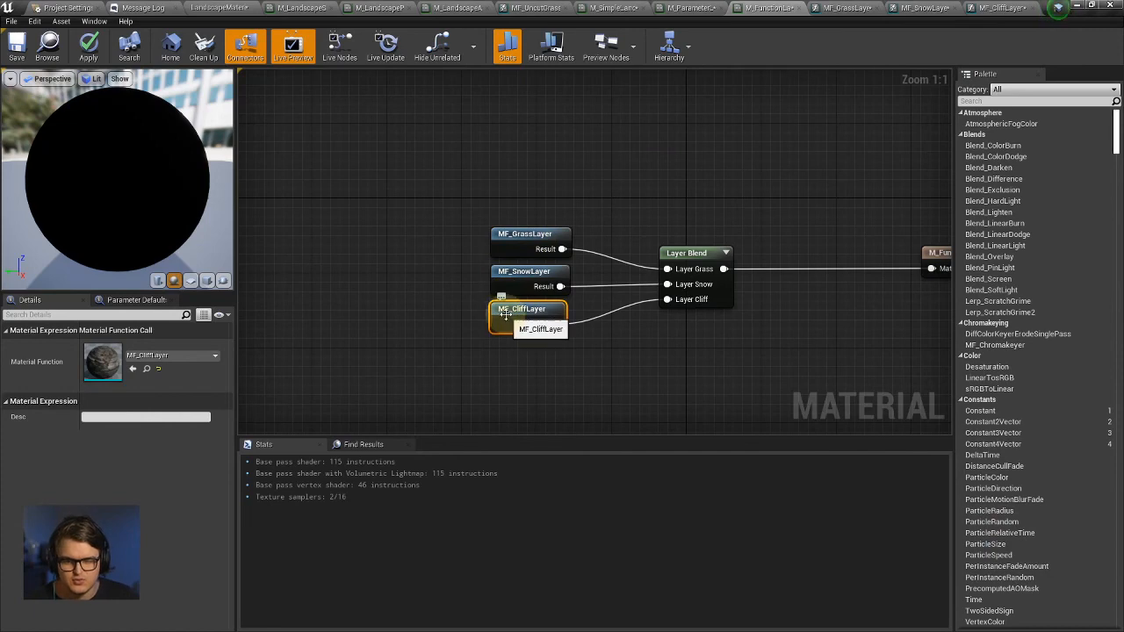
pyautogui.doubleClick(516, 232)
pyautogui.scroll(5, 457, 218)
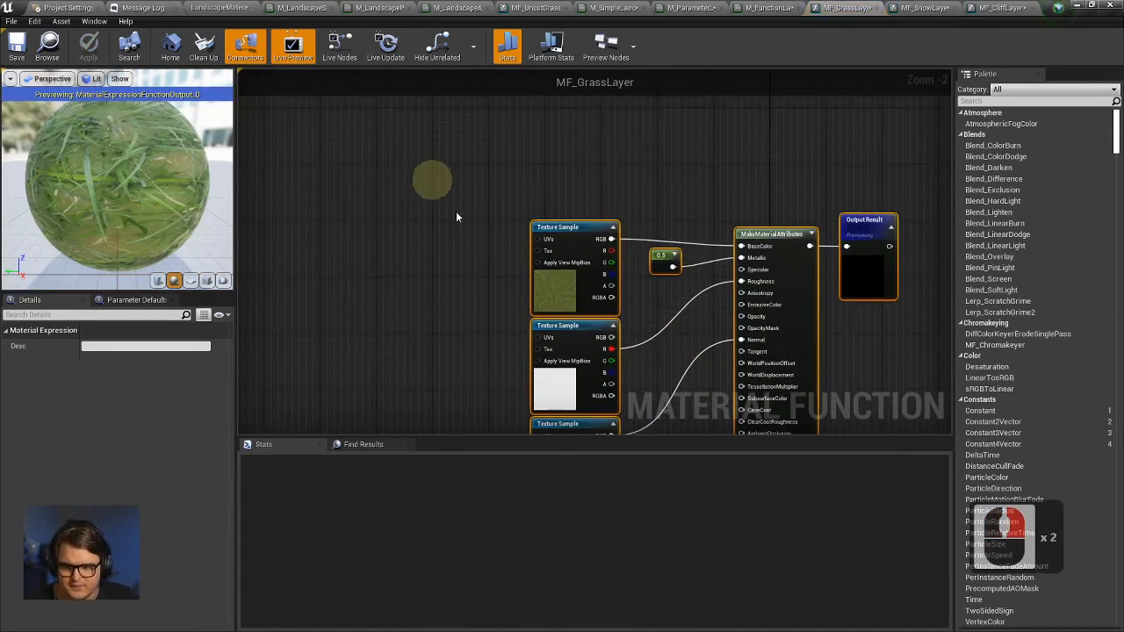
pyautogui.moveTo(541, 305); pyautogui.dragTo(537, 213, button='right')
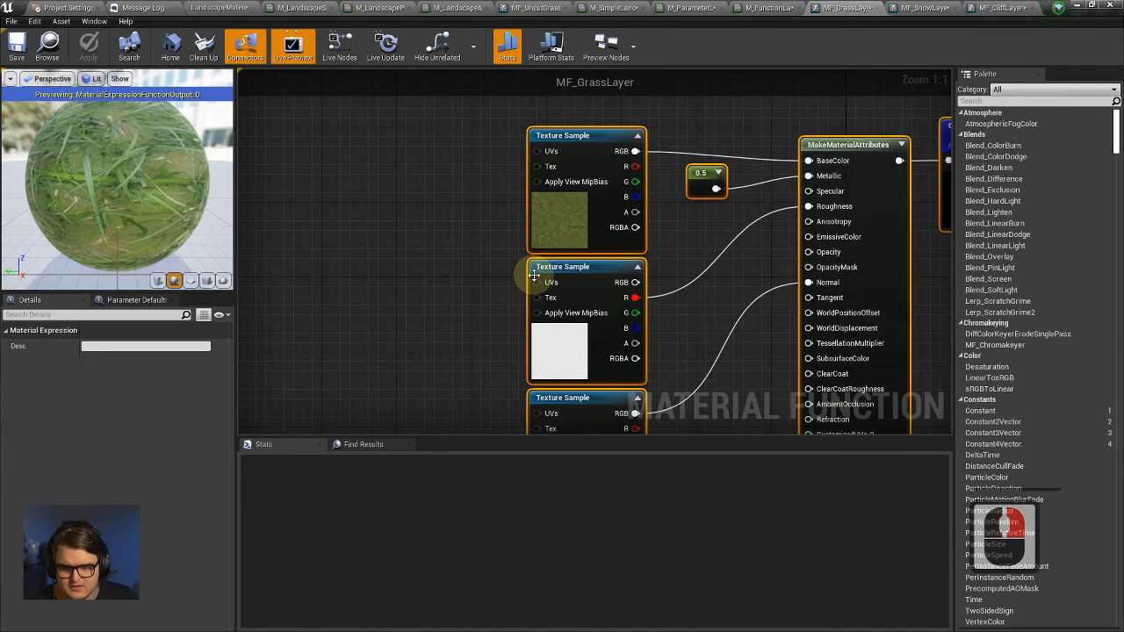
pyautogui.click(539, 281)
pyautogui.moveTo(539, 281); pyautogui.dragTo(532, 198, button='right')
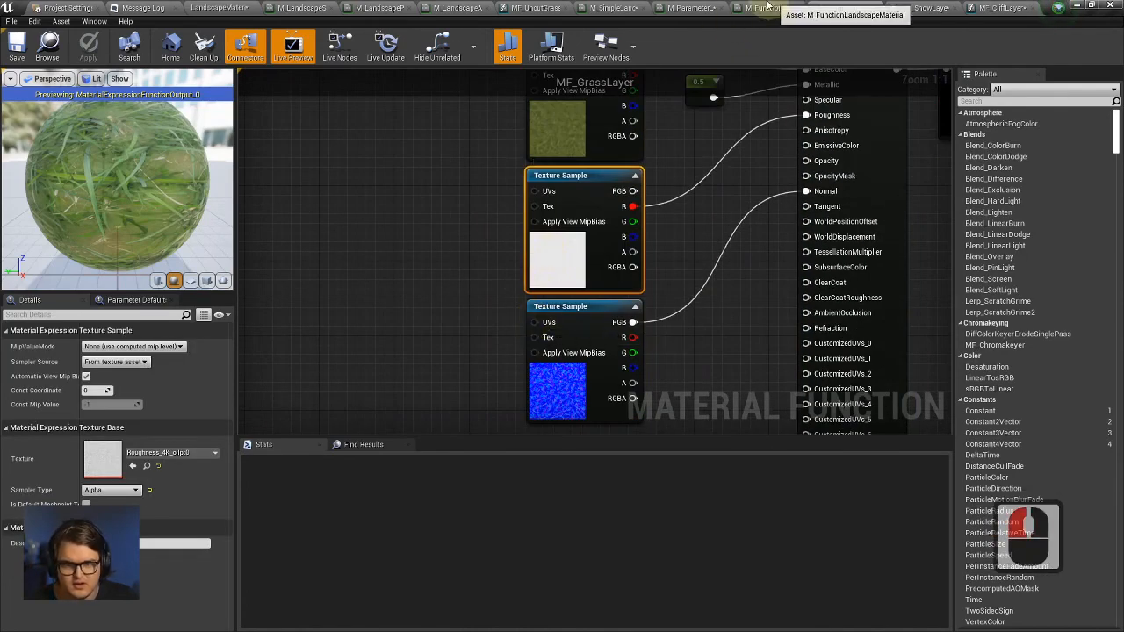
pyautogui.click(689, 7)
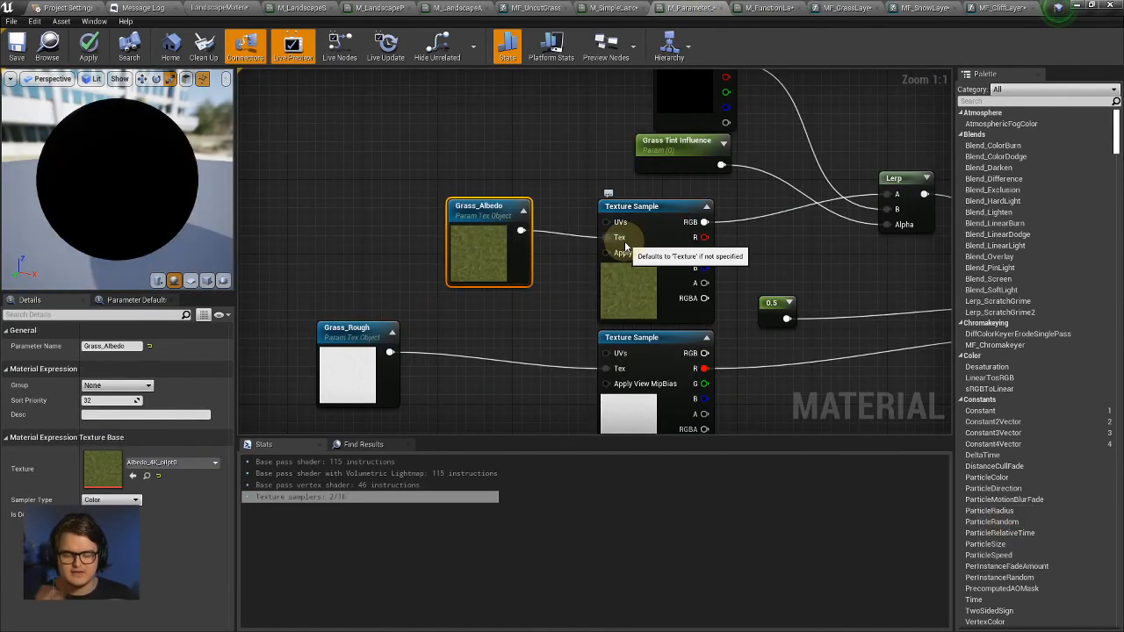
pyautogui.click(773, 11)
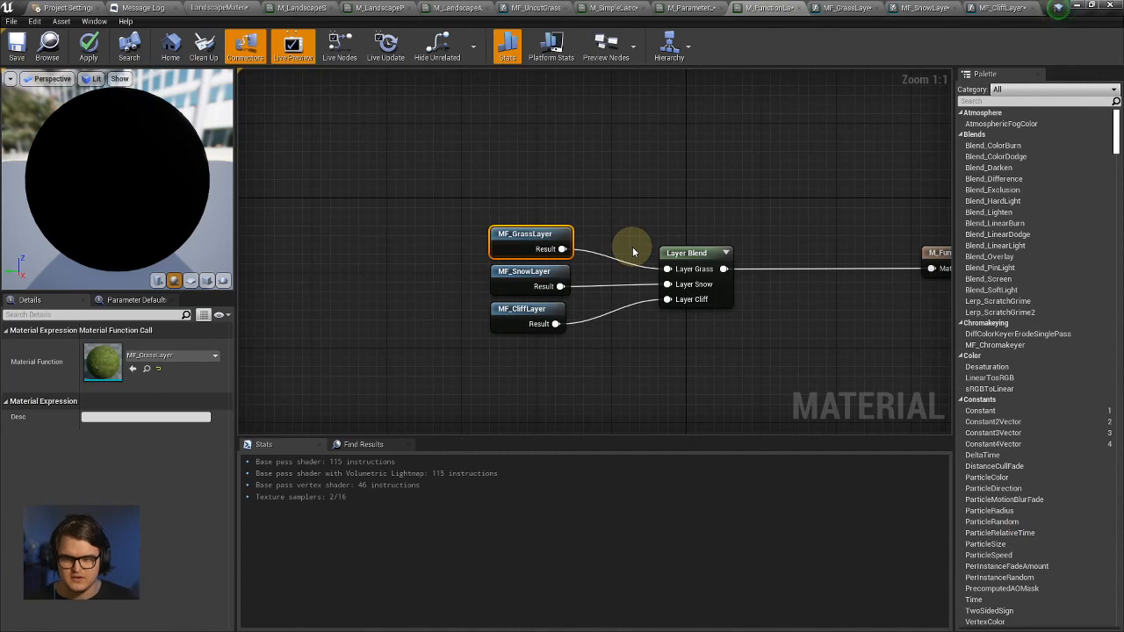
pyautogui.click(531, 281)
pyautogui.click(525, 323)
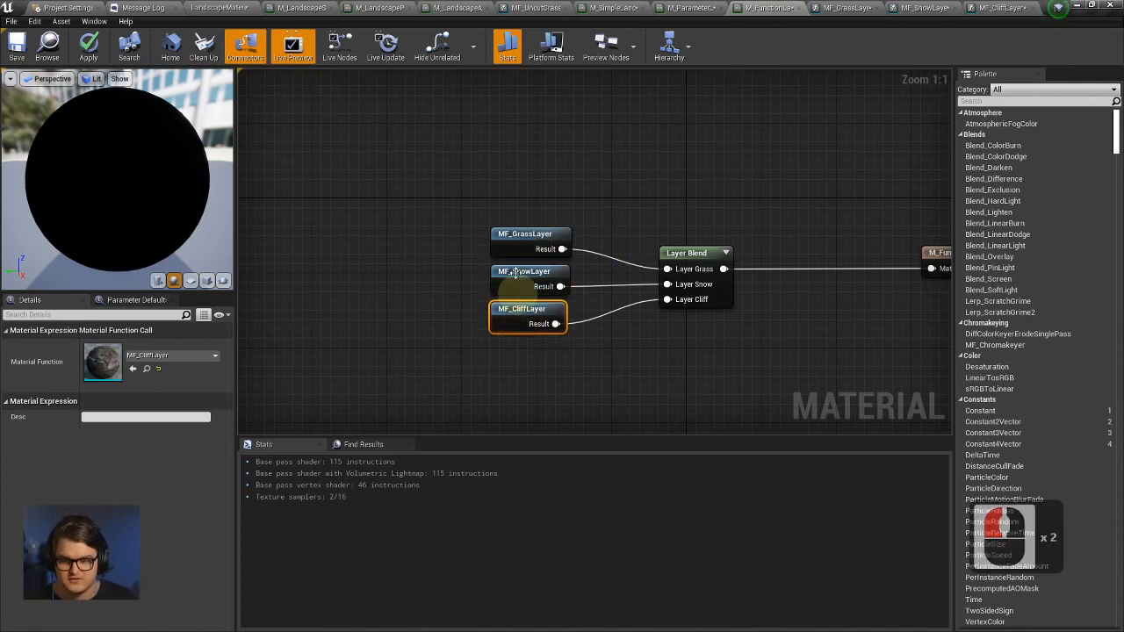
# Open MF_GrassLayer and add a FunctionInput node in the empty area before the Texture Samples.
pyautogui.click(505, 233)
pyautogui.doubleClick(505, 236)
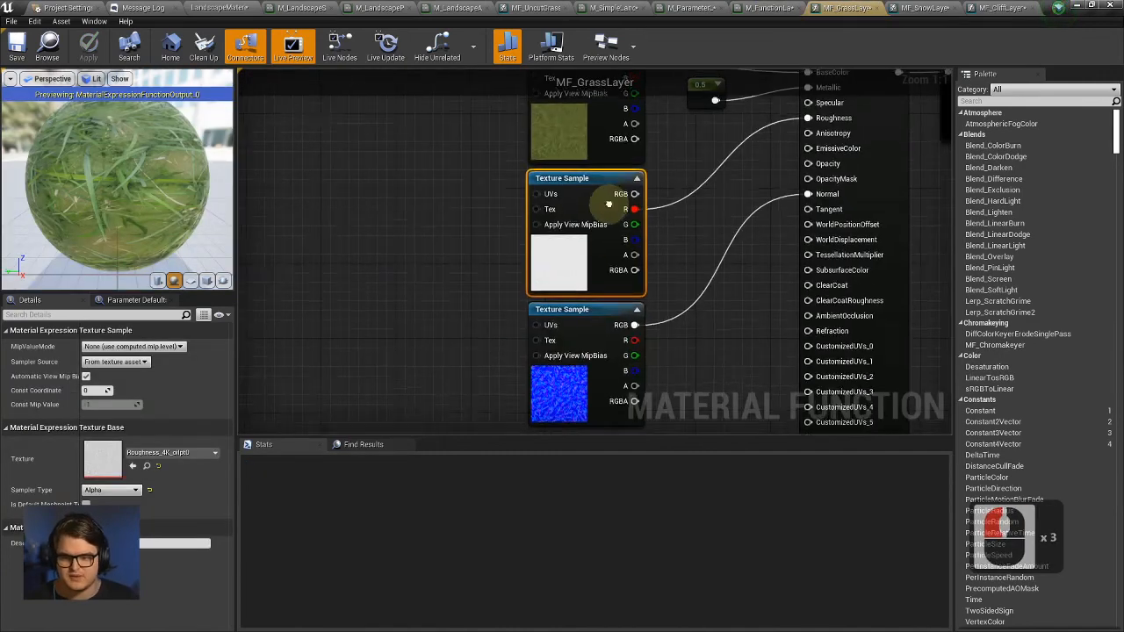
pyautogui.rightClick(454, 211)
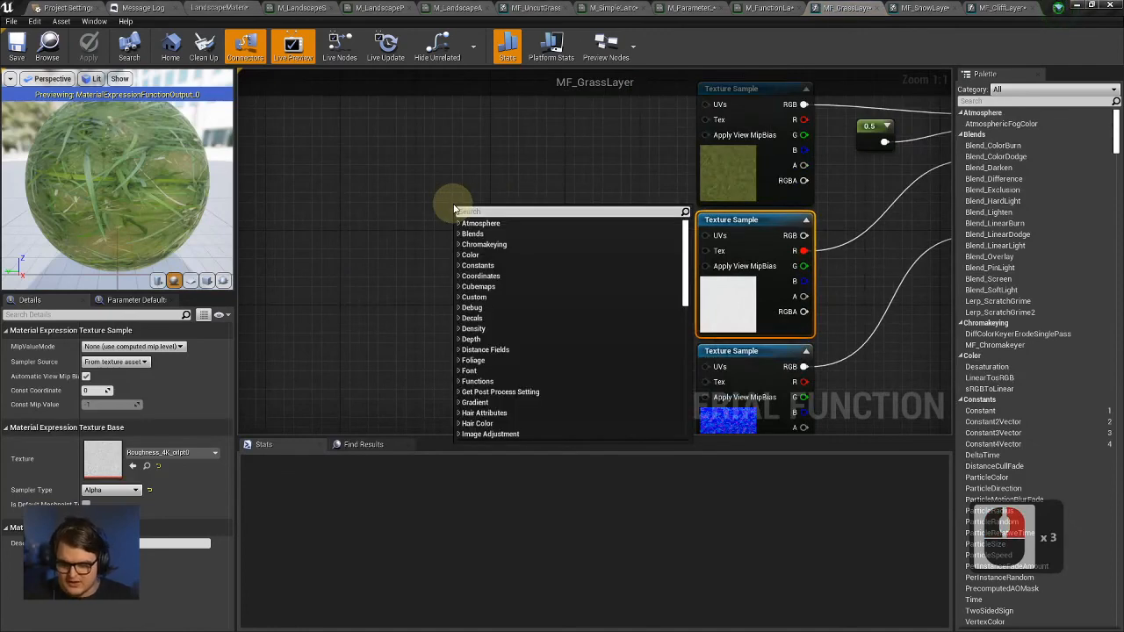
pyautogui.write('input')
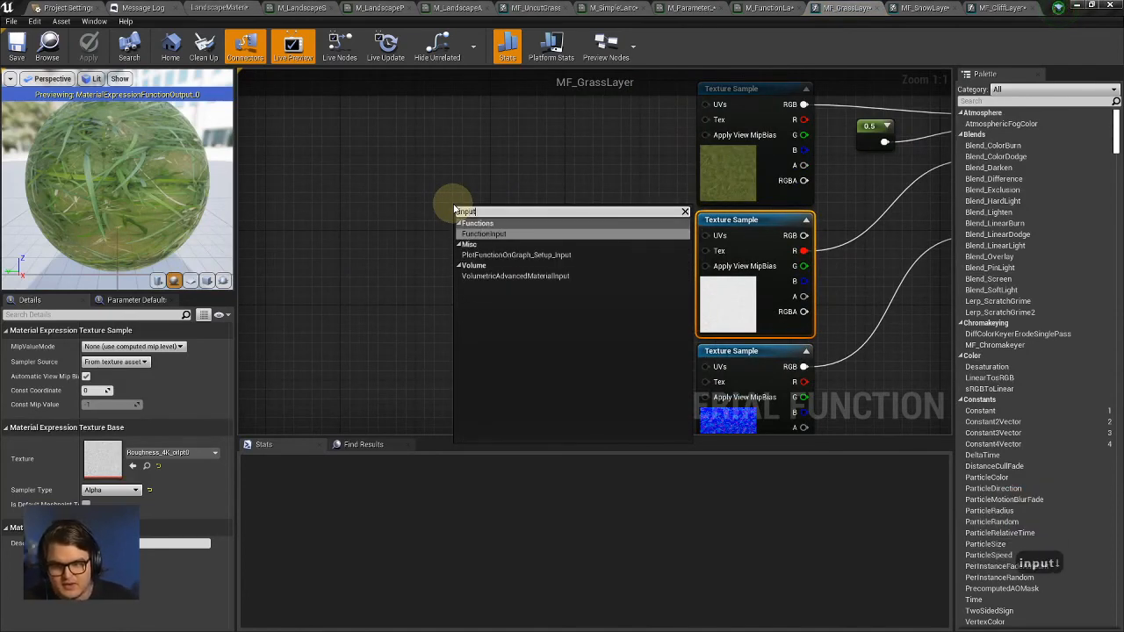
pyautogui.press('Return')
pyautogui.moveTo(502, 198); pyautogui.dragTo(455, 169)
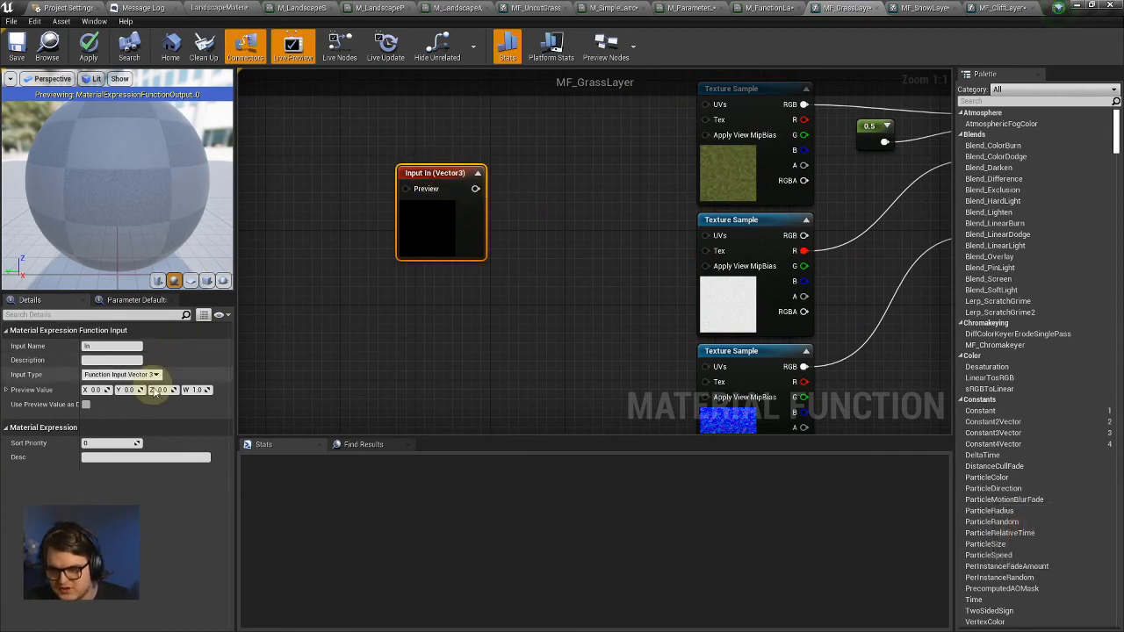
# Set the function input's Input Type to Function Input Vector 2.
pyautogui.click(132, 375)
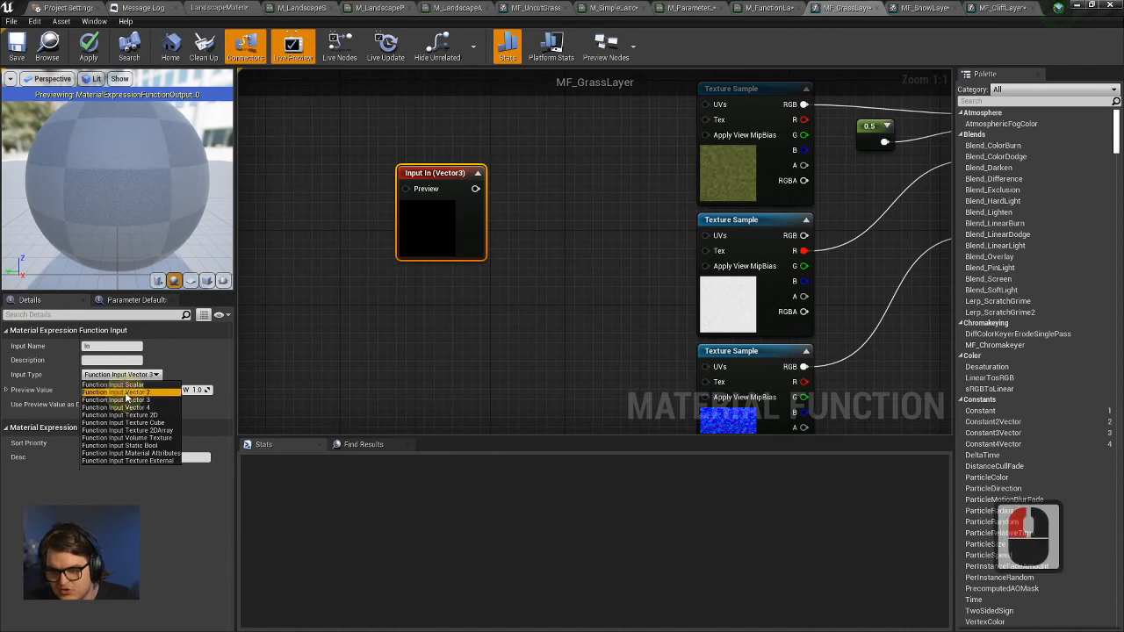
pyautogui.click(119, 392)
pyautogui.click(532, 330)
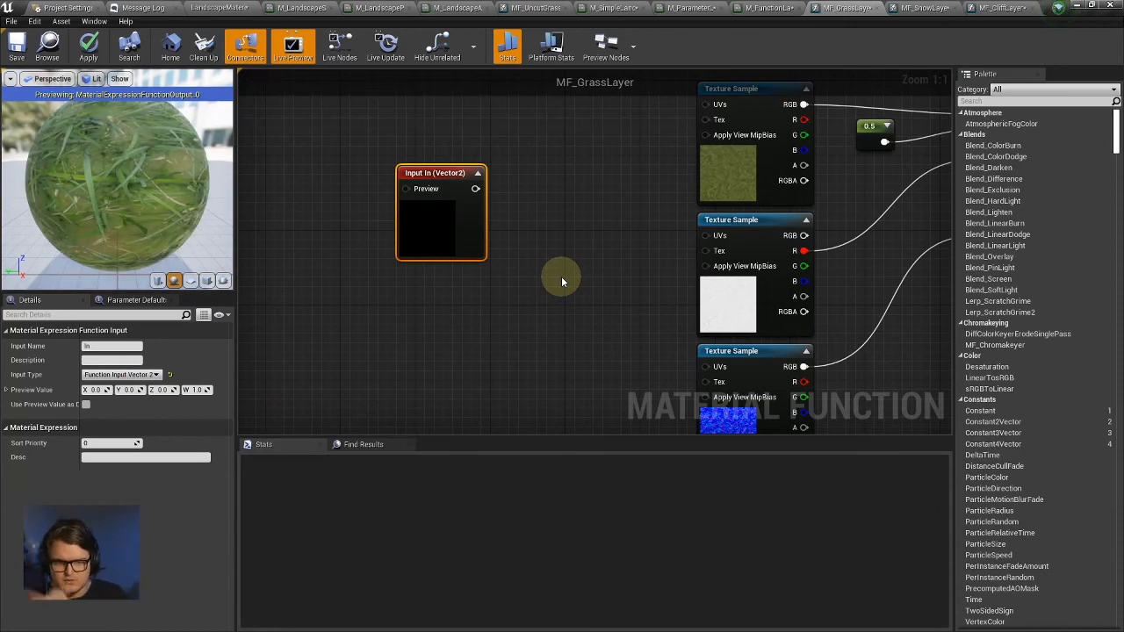
pyautogui.moveTo(562, 278); pyautogui.dragTo(556, 298, button='right')
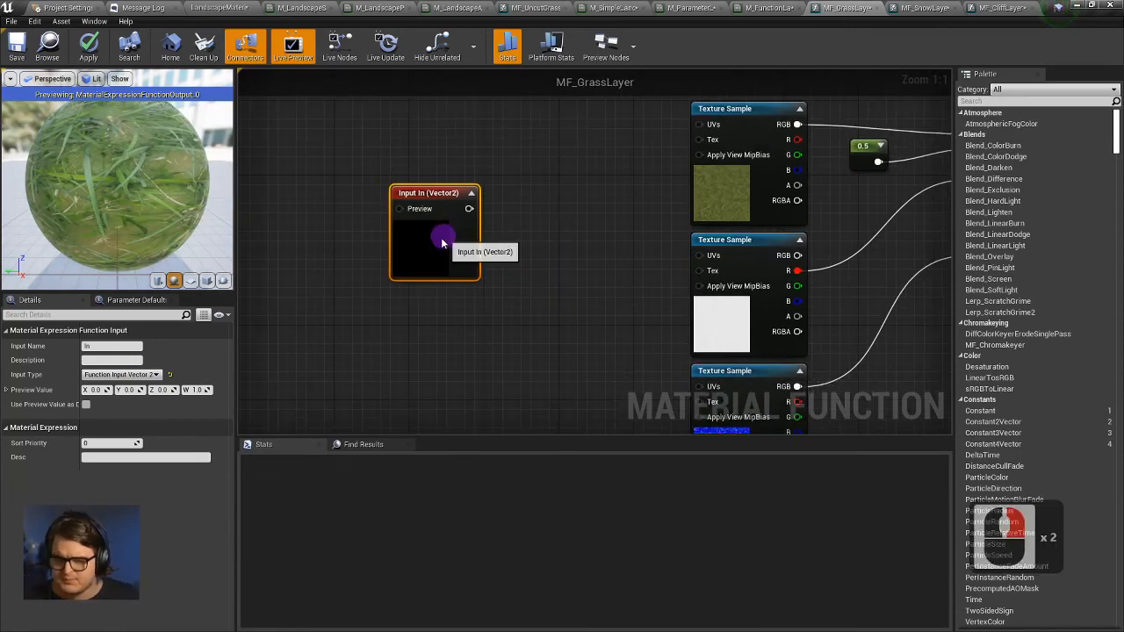
# Connect the Vector2 input to the UVs of all three Texture Samples in MF_GrassLayer, moving the input node farther away from them.
pyautogui.moveTo(442, 242); pyautogui.dragTo(708, 126)
pyautogui.click(370, 209)
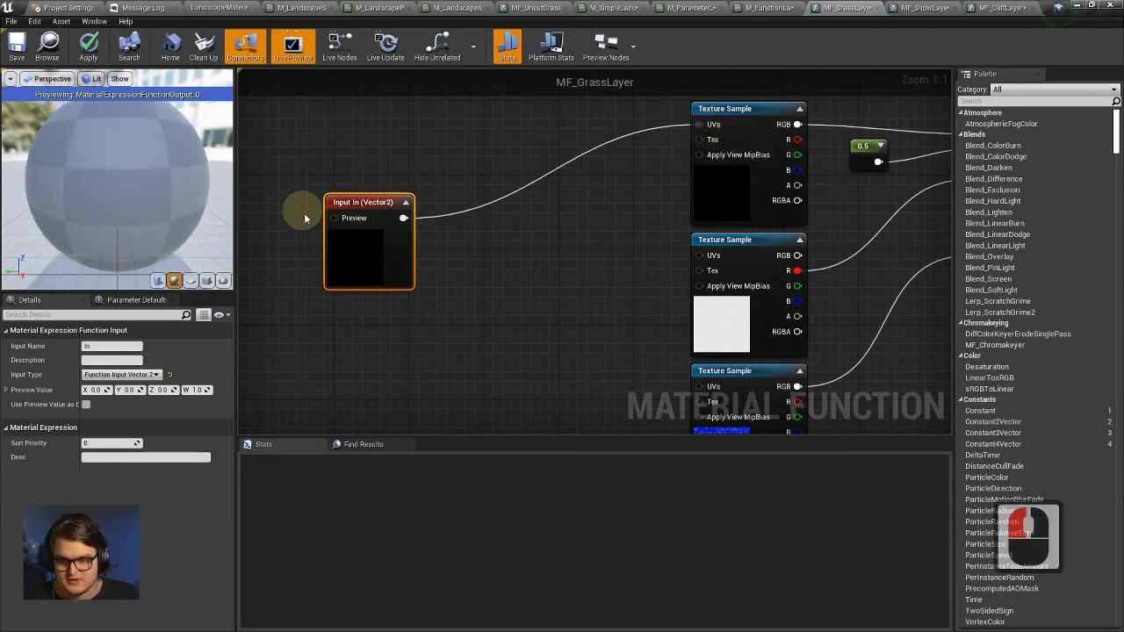
pyautogui.click(747, 117)
pyautogui.moveTo(688, 213); pyautogui.dragTo(597, 205, button='right')
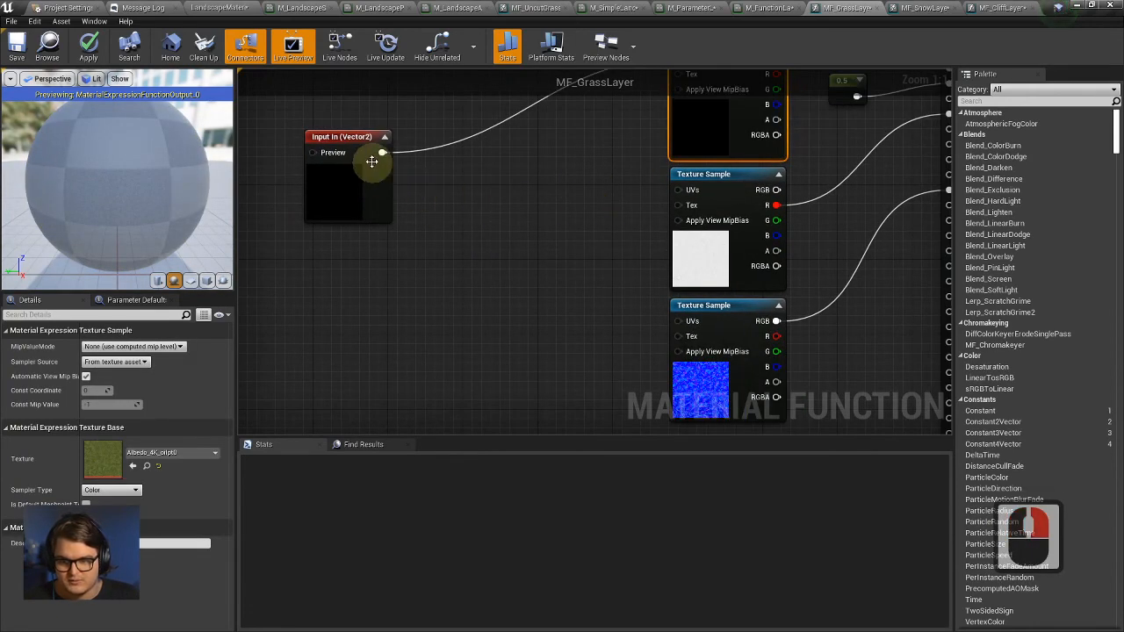
pyautogui.moveTo(379, 155); pyautogui.dragTo(679, 190)
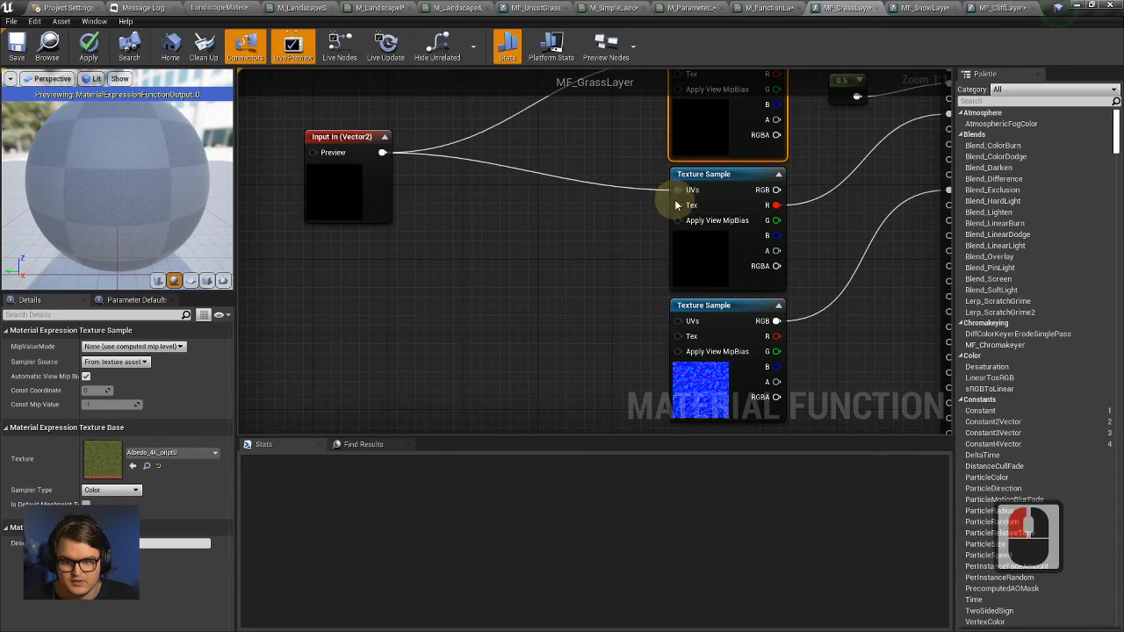
pyautogui.moveTo(519, 196); pyautogui.dragTo(456, 155, button='right')
pyautogui.moveTo(320, 110); pyautogui.dragTo(626, 283)
pyautogui.moveTo(484, 171); pyautogui.dragTo(498, 287, button='right')
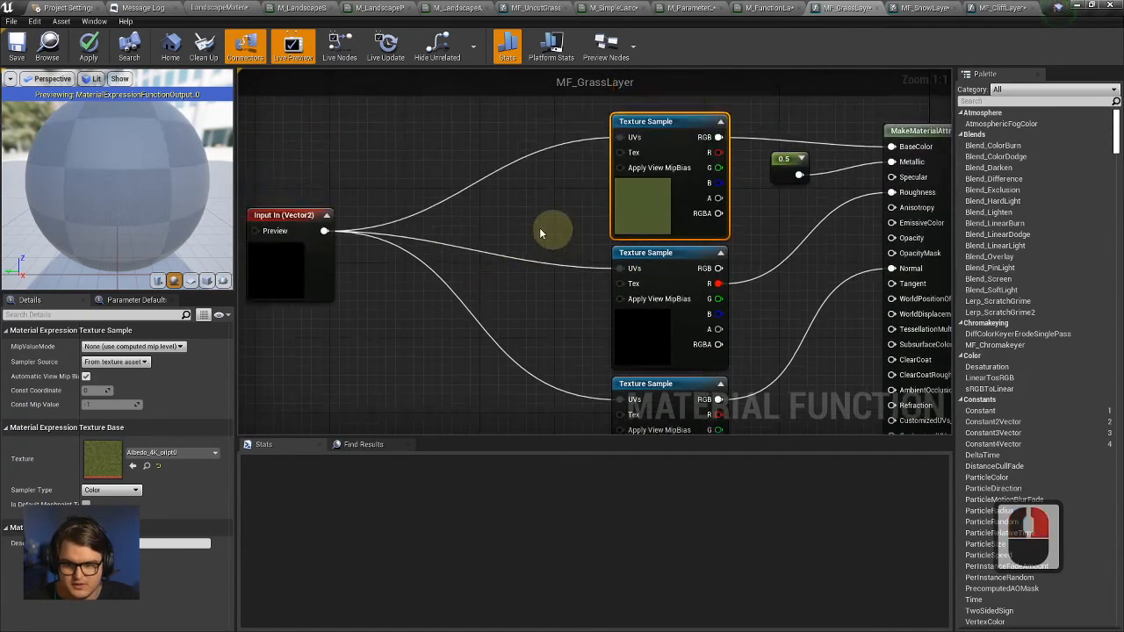
# Move the Vector2 input node slightly closer to the Texture Samples in MF_GrassLayer, then return to M_FunctionLandscapeMaterial.
pyautogui.moveTo(573, 289); pyautogui.dragTo(586, 242, button='right')
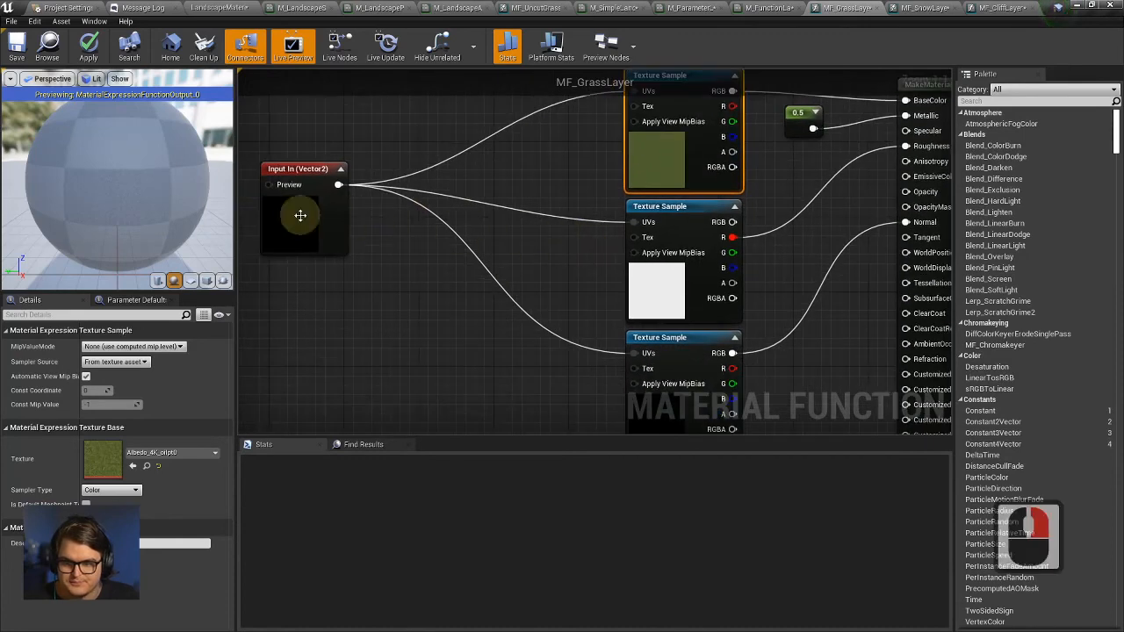
pyautogui.moveTo(301, 215); pyautogui.dragTo(347, 242)
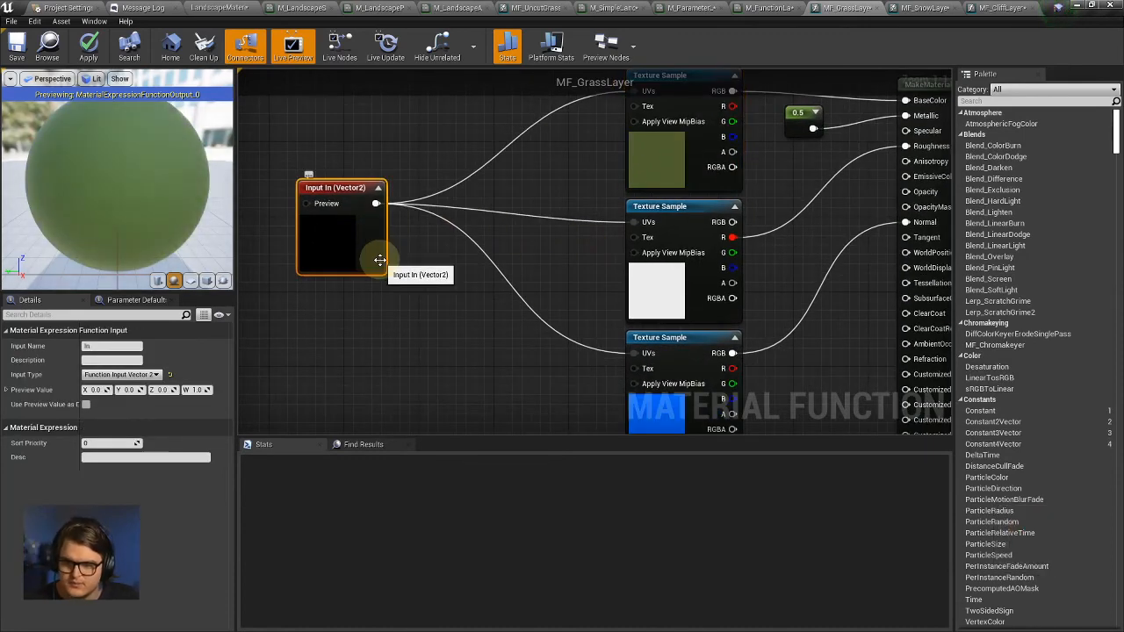
pyautogui.moveTo(603, 219); pyautogui.dragTo(533, 253, button='right')
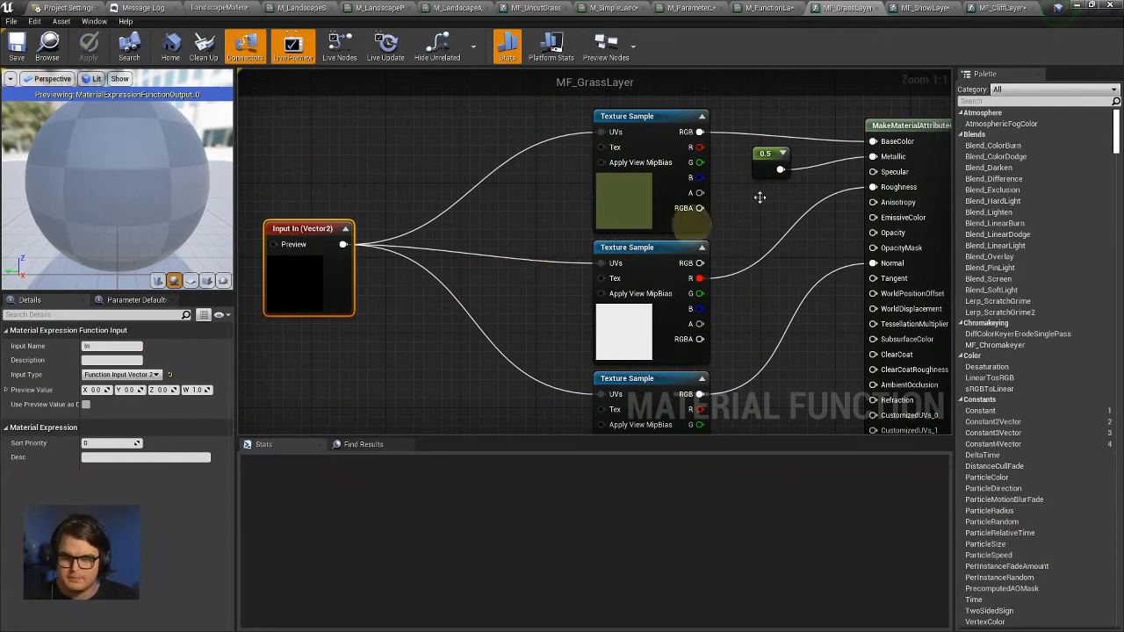
pyautogui.click(786, 7)
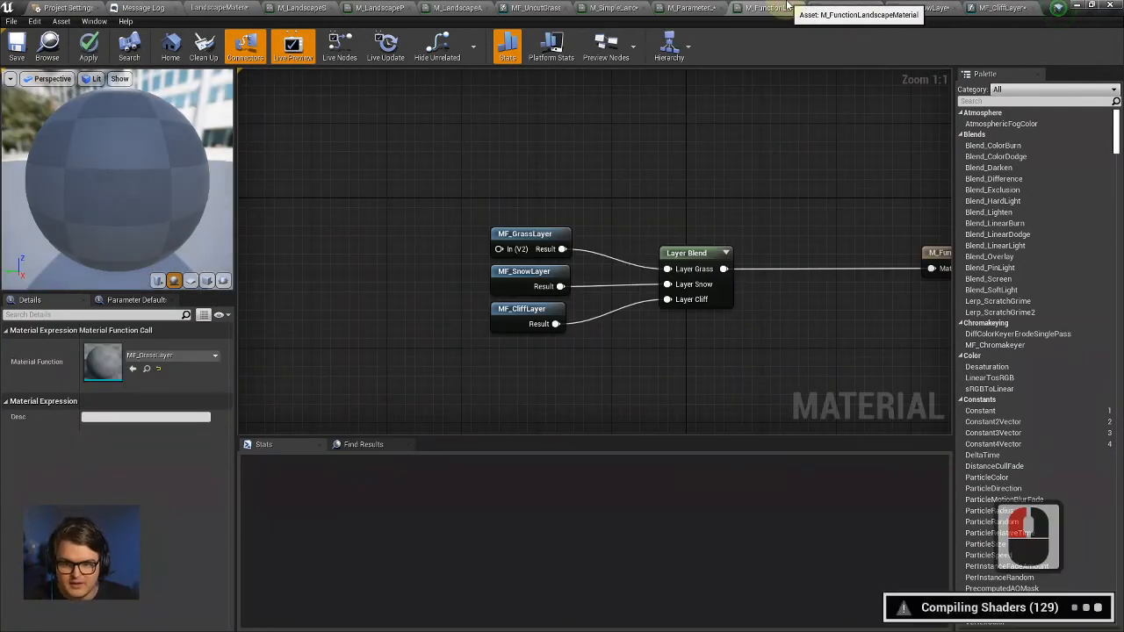
pyautogui.click(501, 249)
pyautogui.moveTo(435, 251); pyautogui.dragTo(472, 251)
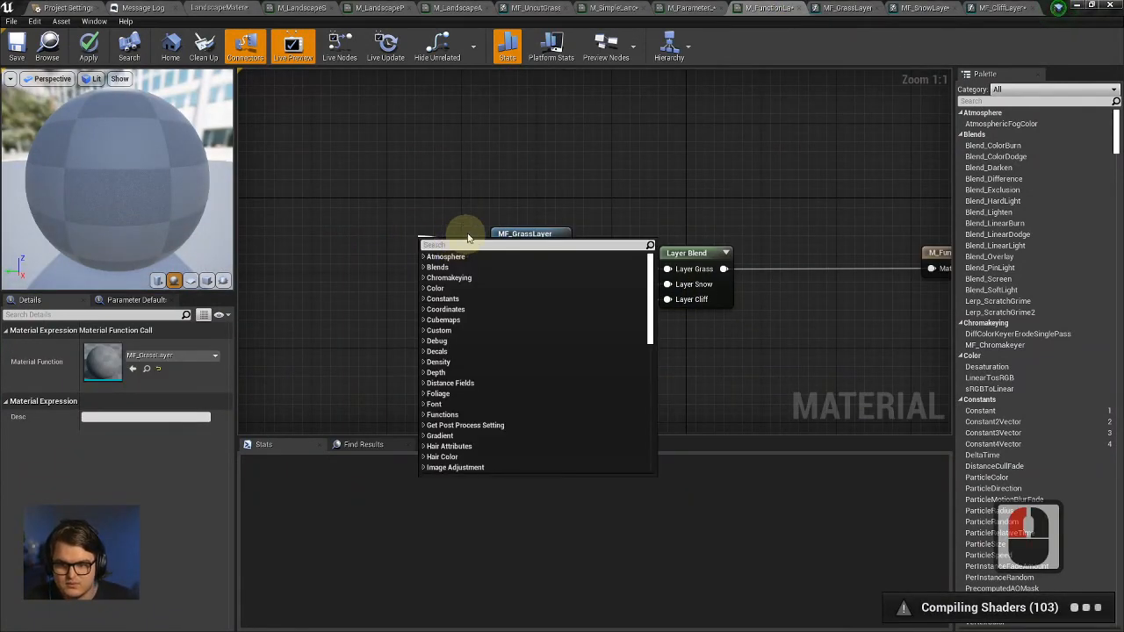
pyautogui.click(492, 246)
pyautogui.click(482, 252)
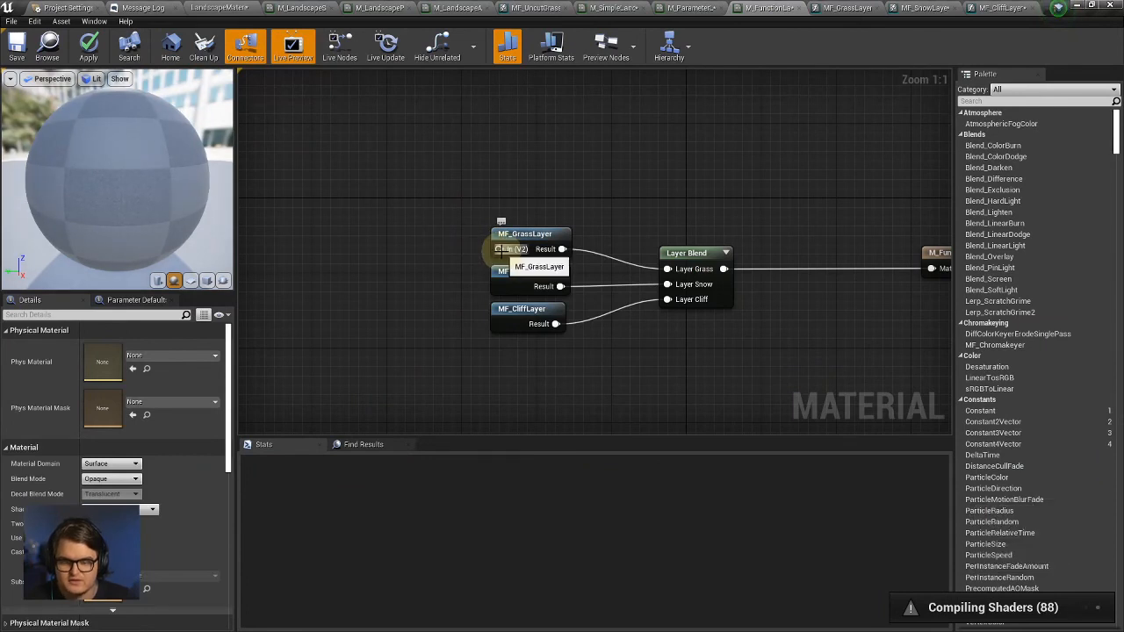
# Add a LandscapeLayerCoords node wired into MF_GrassLayer's In input, place it closer to the function nodes, and open MF_SnowLayer.
pyautogui.moveTo(509, 250); pyautogui.dragTo(406, 243)
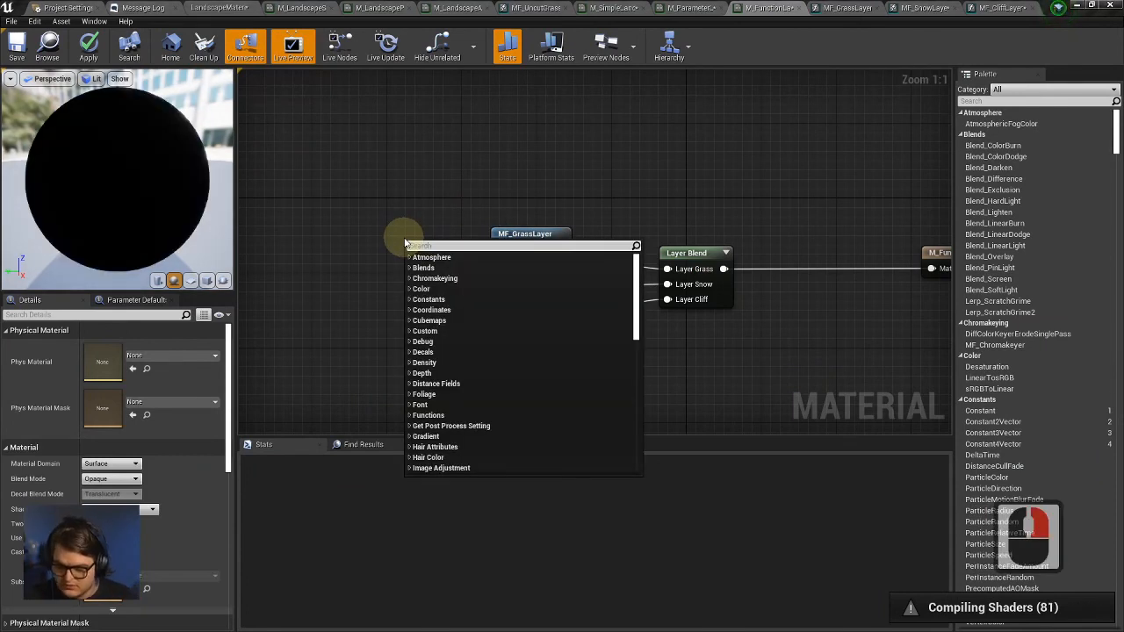
pyautogui.write('tex c')
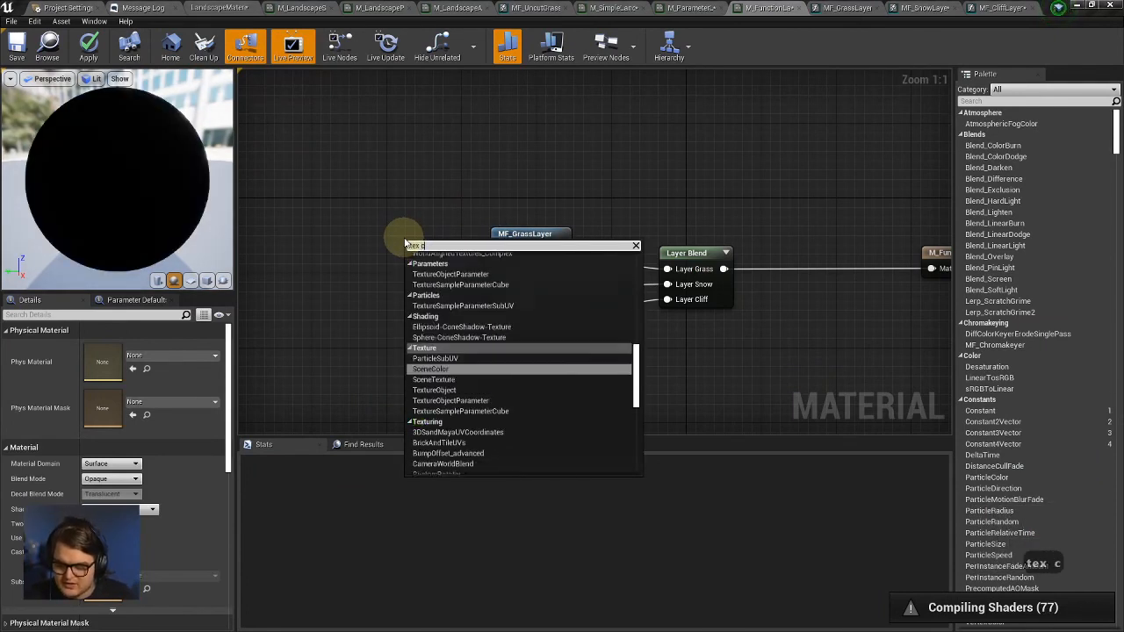
pyautogui.write('orr')
pyautogui.press('BackSpace')
pyautogui.press('BackSpace')
pyautogui.write('or')
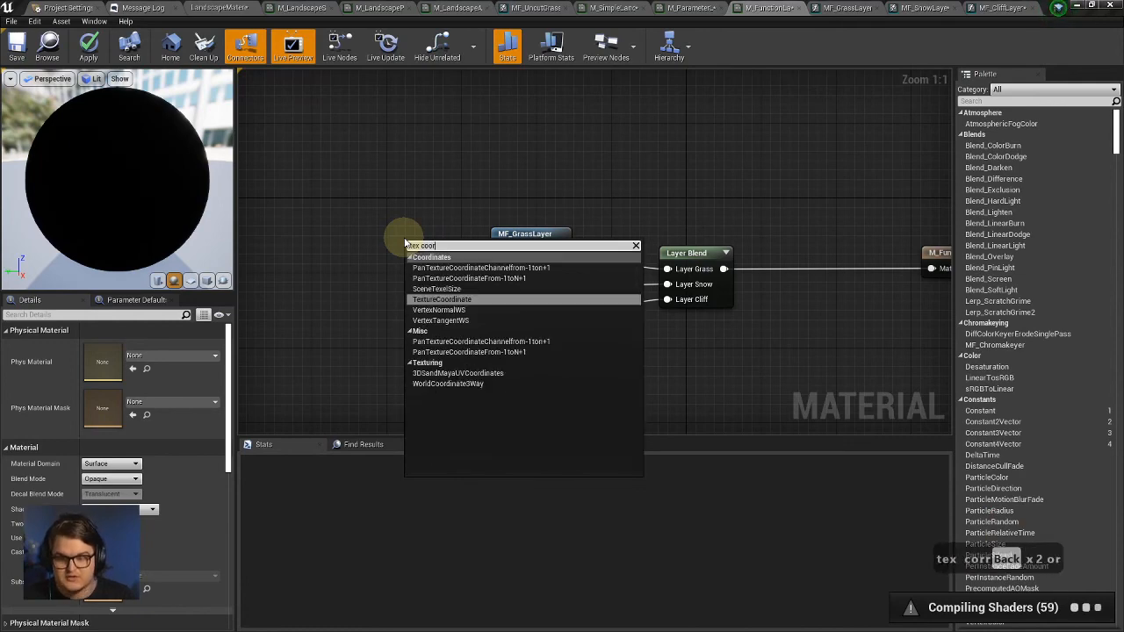
pyautogui.hotkey('ctrl', 'BackSpace')
pyautogui.hotkey('ctrl', 'BackSpace')
pyautogui.write('land')
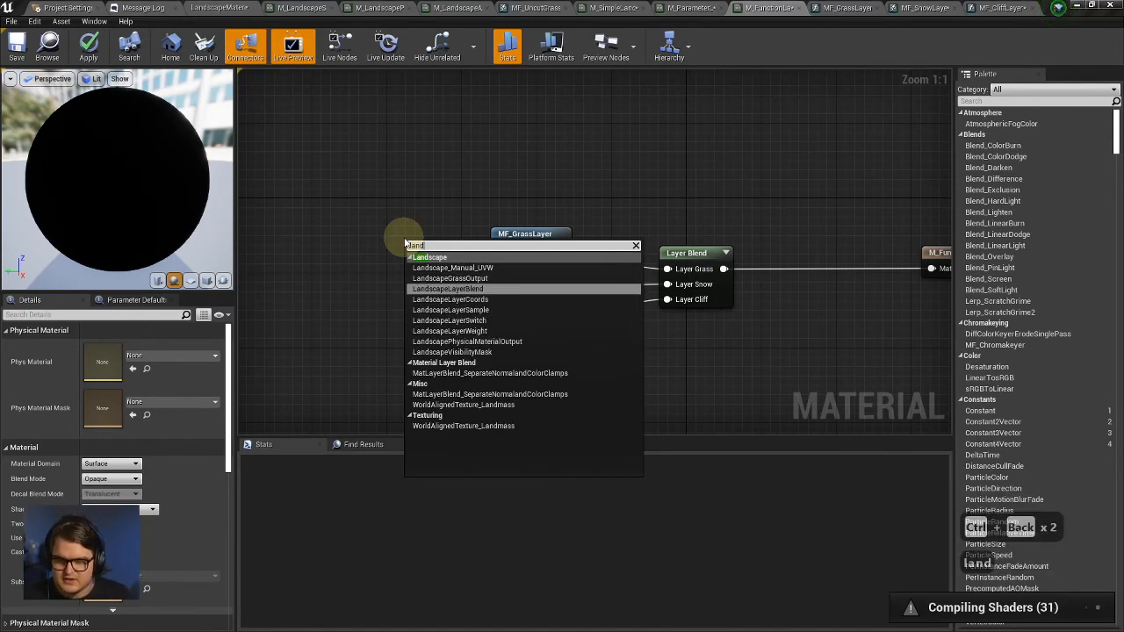
pyautogui.write('s')
pyautogui.press('BackSpace')
pyautogui.write('scape')
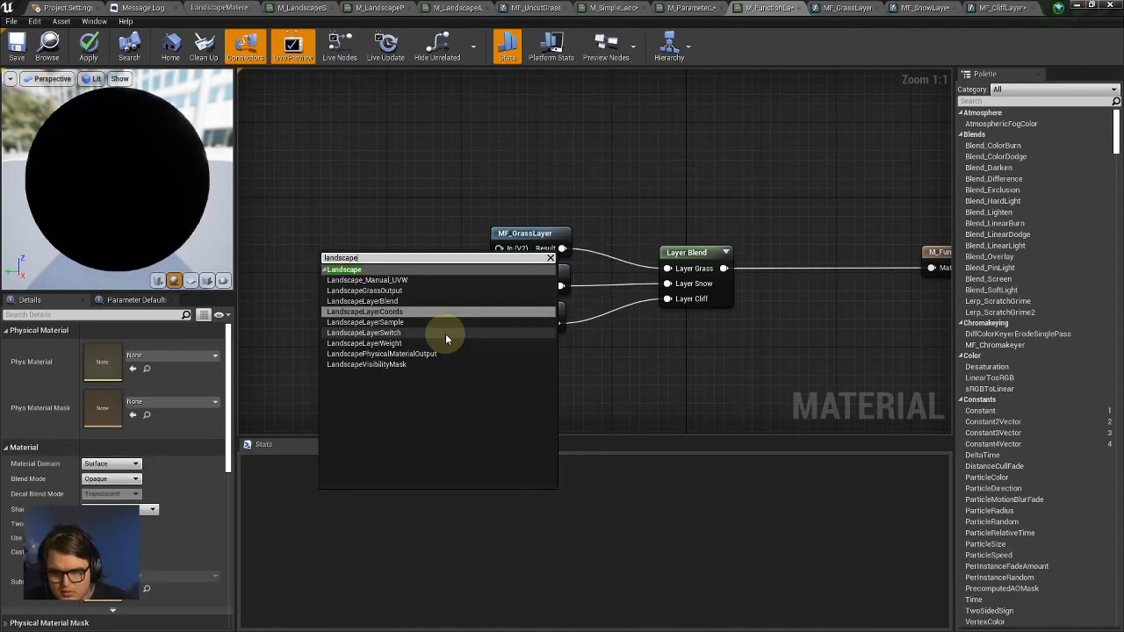
pyautogui.press('Return')
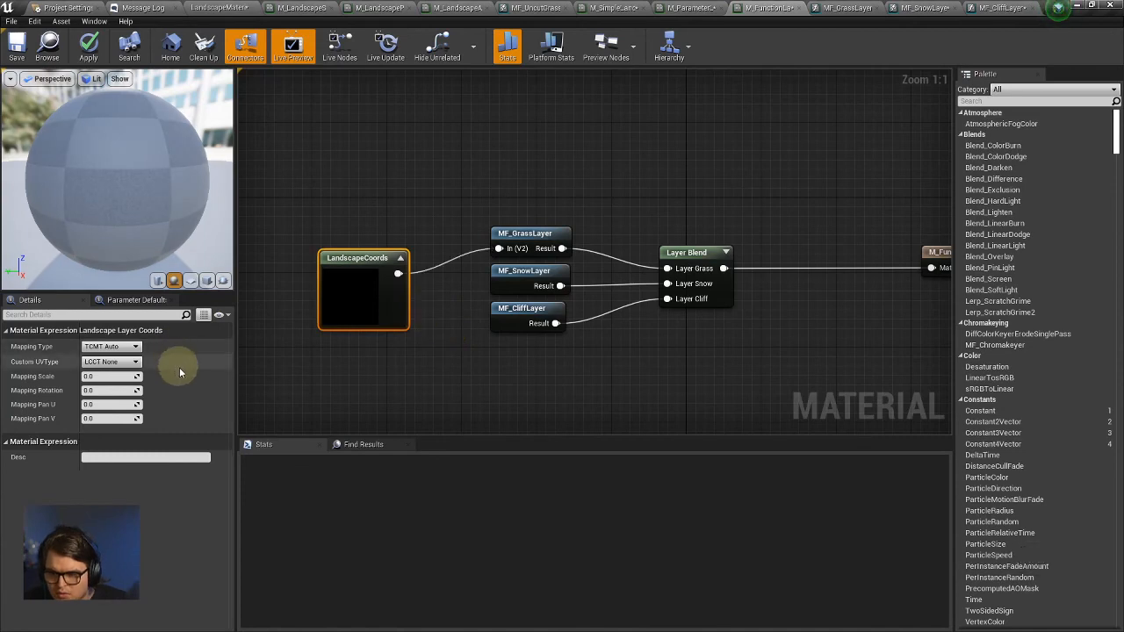
pyautogui.moveTo(362, 306); pyautogui.dragTo(389, 290)
pyautogui.doubleClick(520, 288)
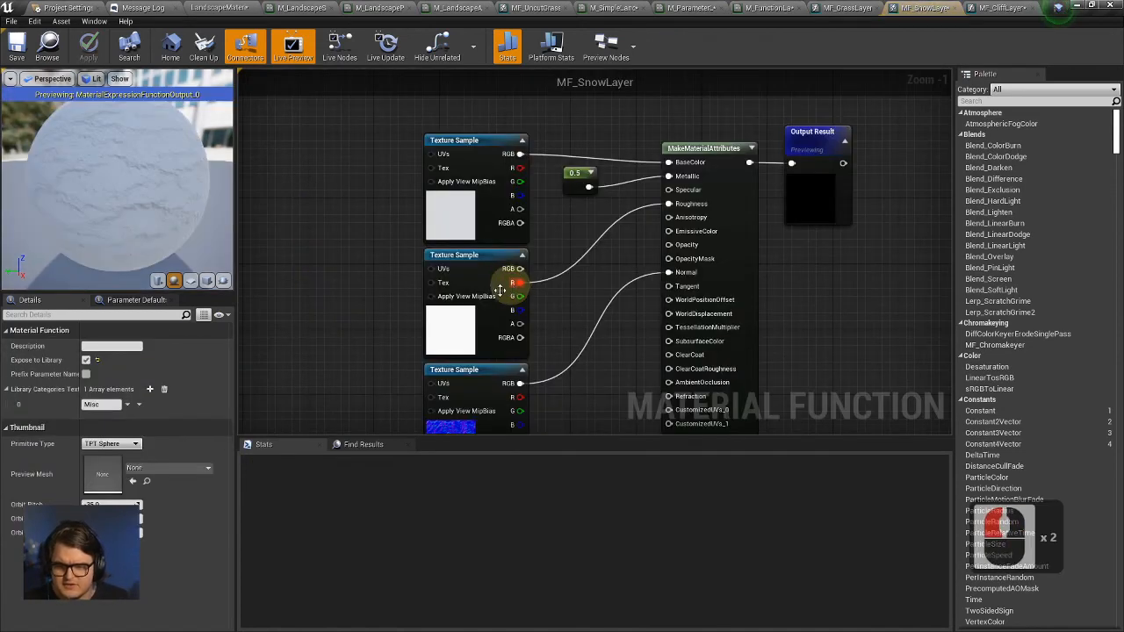
pyautogui.rightClick(410, 253)
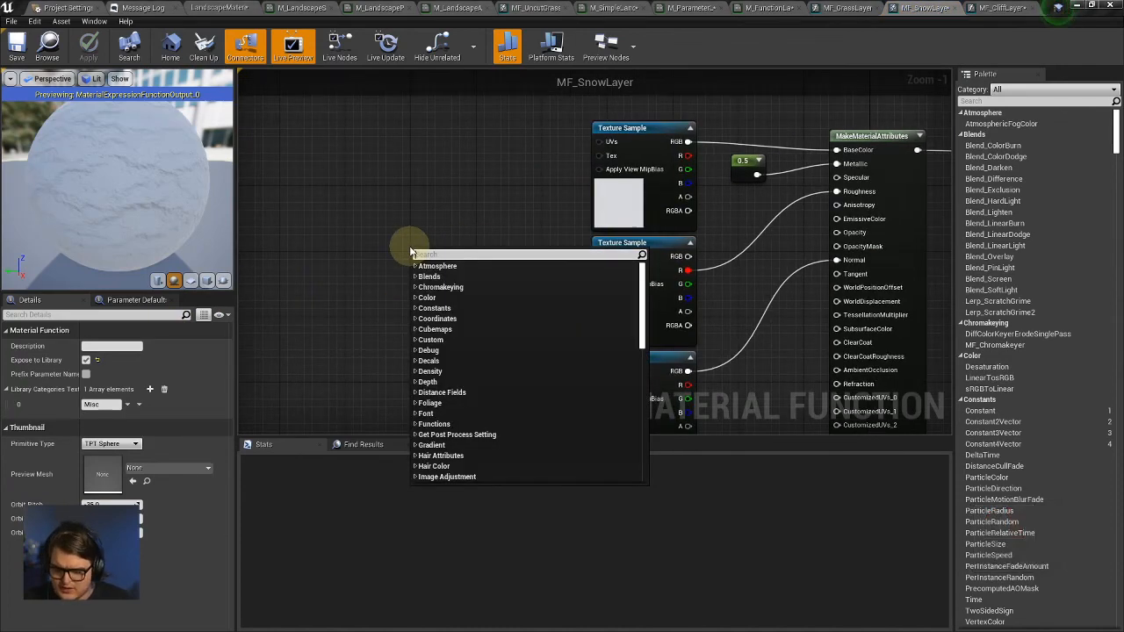
pyautogui.write('input')
pyautogui.press('Escape')
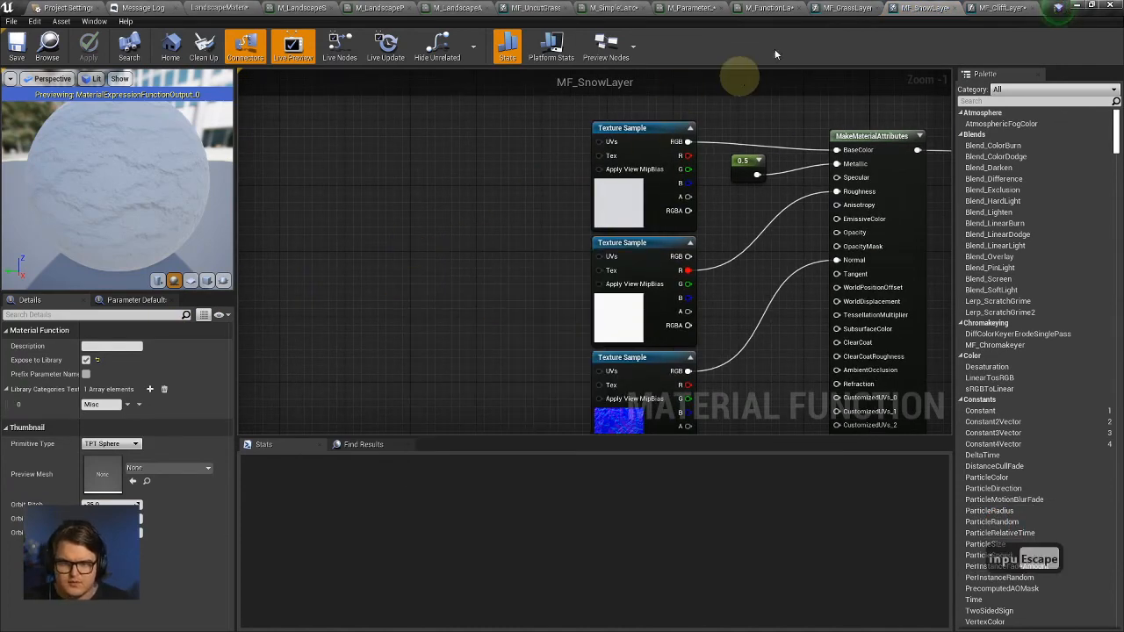
# Copy the Vector2 function input node from MF_GrassLayer and paste it into MF_SnowLayer.
pyautogui.click(845, 7)
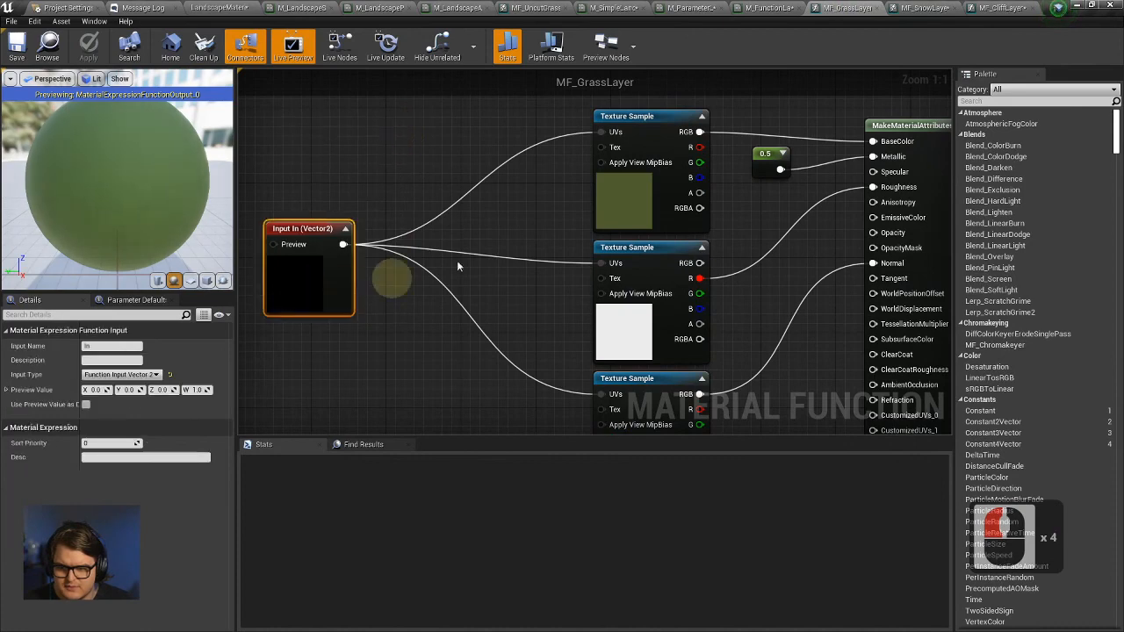
pyautogui.click(923, 7)
pyautogui.moveTo(532, 199); pyautogui.dragTo(657, 165, button='right')
pyautogui.hotkey('ctrl', 'v')
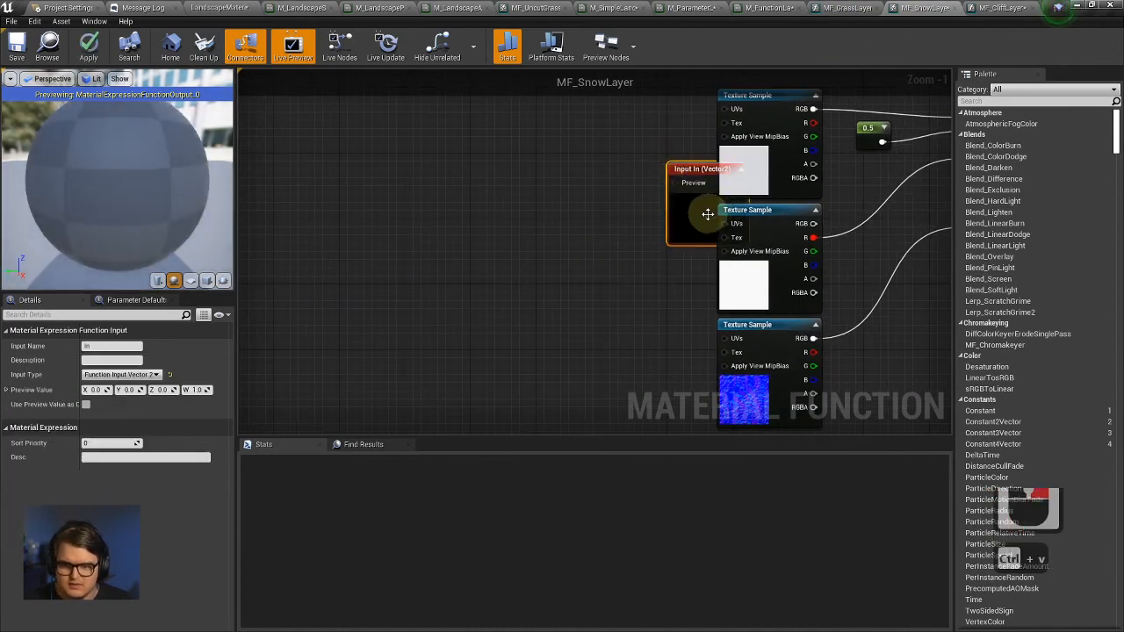
# Place the pasted input node before the Texture Samples in MF_SnowLayer and connect it to the UVs of all three.
pyautogui.moveTo(708, 216); pyautogui.dragTo(537, 204)
pyautogui.moveTo(658, 204); pyautogui.dragTo(526, 243, button='right')
pyautogui.moveTo(434, 212); pyautogui.dragTo(596, 146)
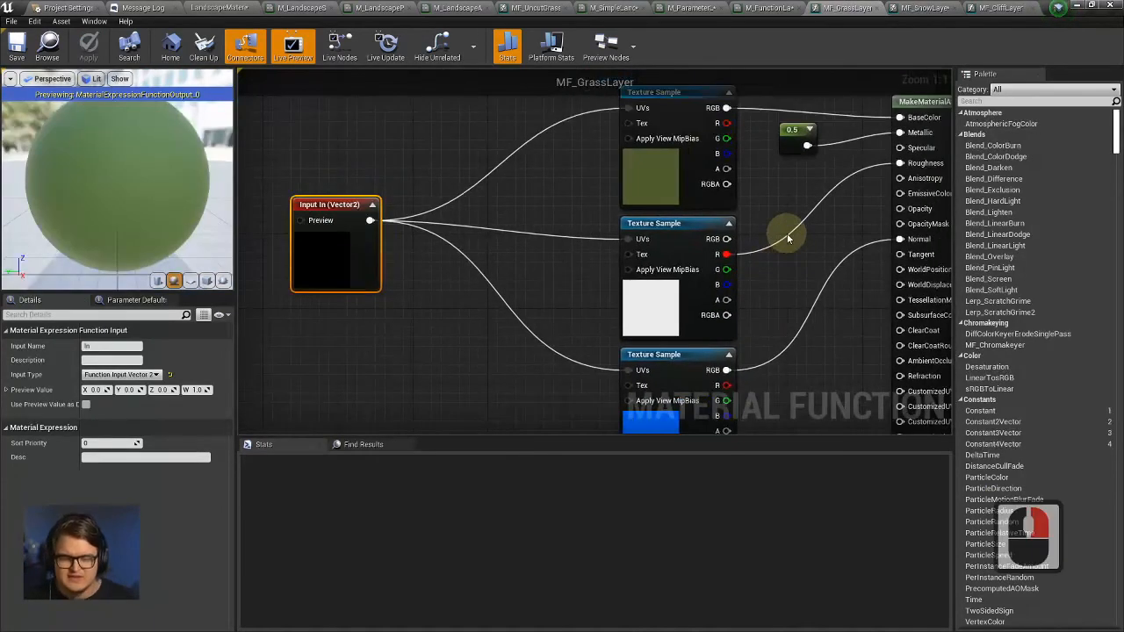
pyautogui.click(922, 8)
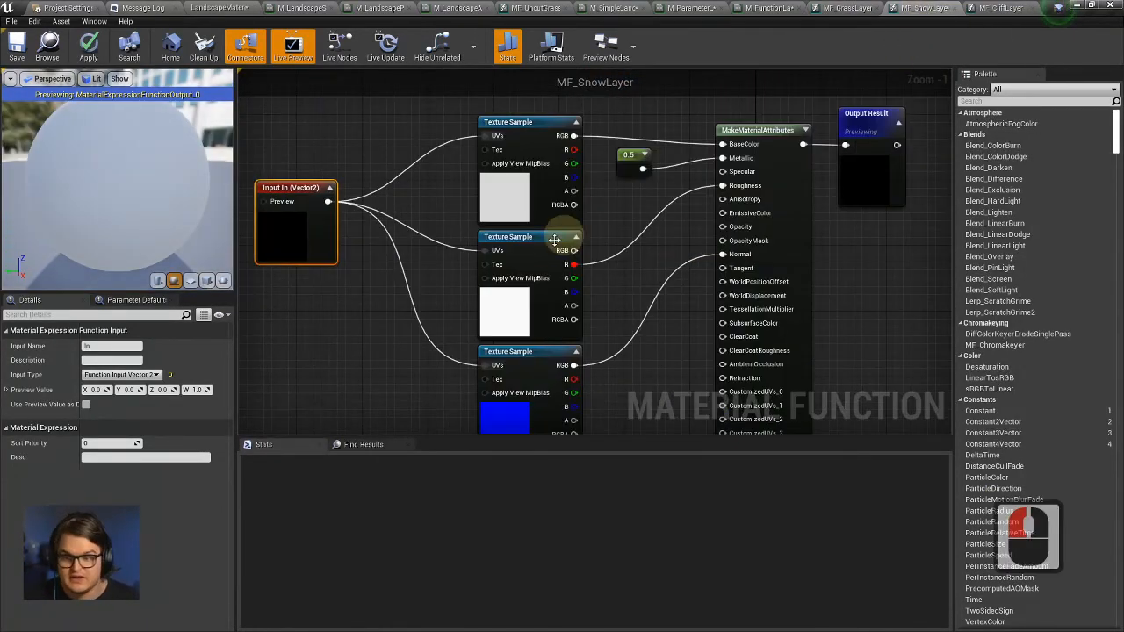
pyautogui.moveTo(554, 240); pyautogui.dragTo(694, 240, button='right')
pyautogui.moveTo(469, 207); pyautogui.dragTo(469, 230)
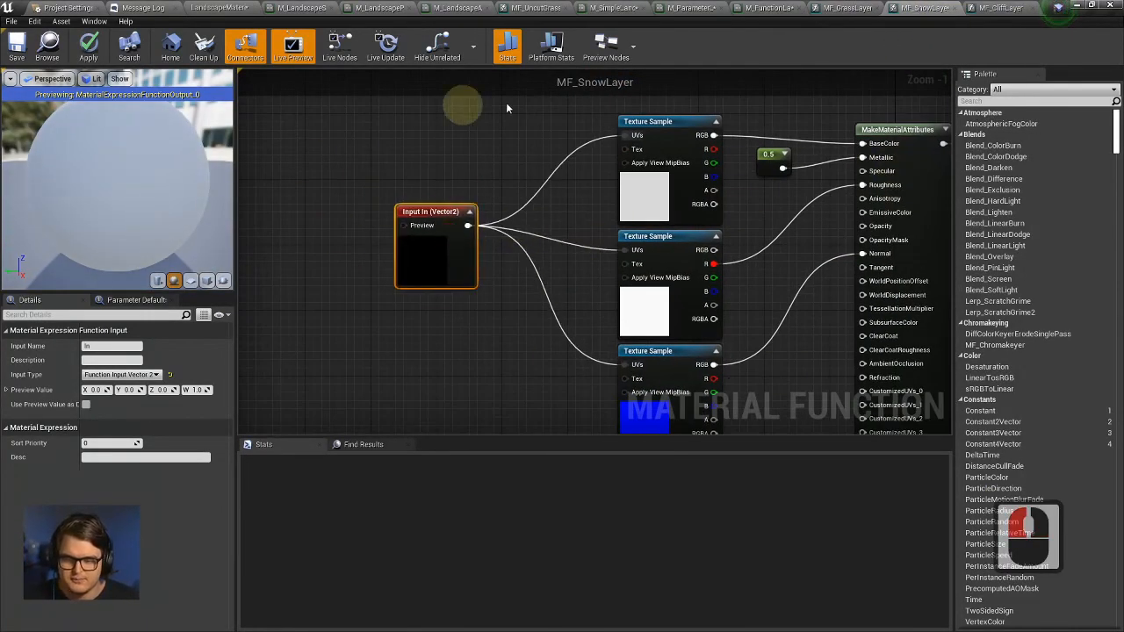
# Look through MF_CliffLayer and the earlier landscape materials, then view the overall node network of M_ParameterLandscapeMaterial.
pyautogui.click(569, 324)
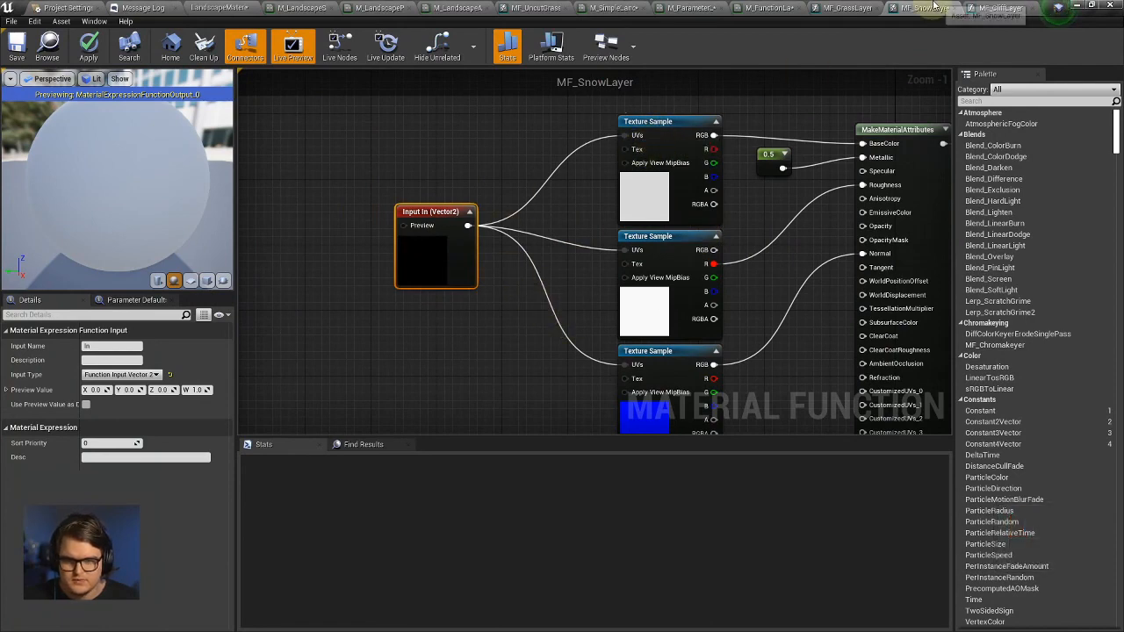
pyautogui.click(994, 7)
pyautogui.click(635, 7)
pyautogui.click(700, 7)
pyautogui.moveTo(638, 97); pyautogui.dragTo(681, 124, button='right')
pyautogui.click(535, 7)
pyautogui.scroll(-4, 553, 156)
pyautogui.click(613, 7)
pyautogui.click(692, 7)
pyautogui.scroll(-8, 728, 208)
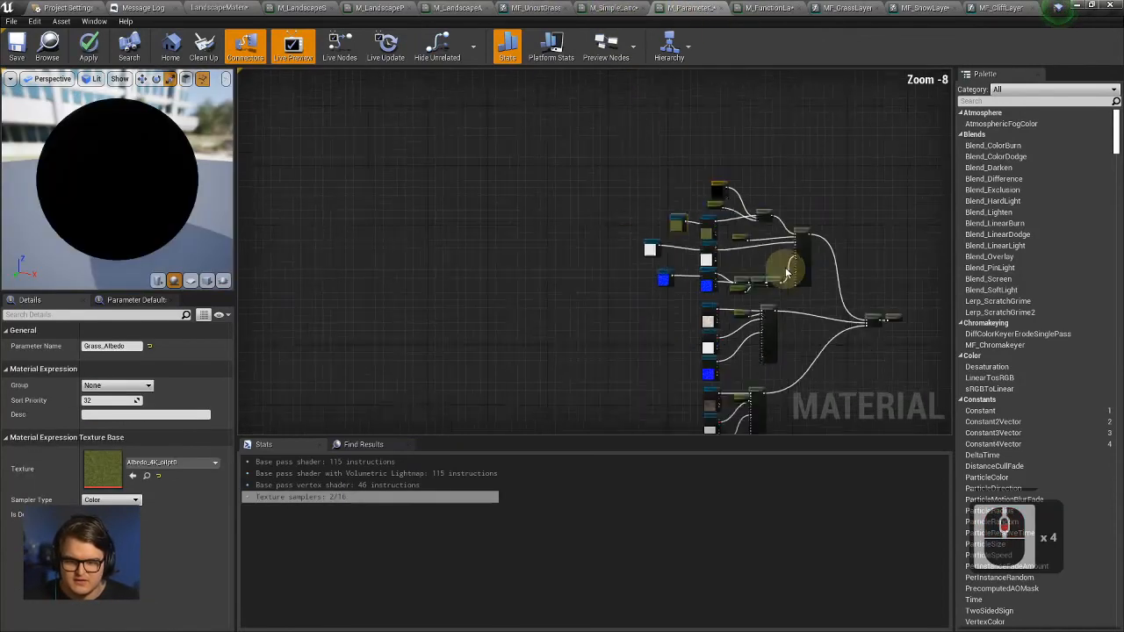
pyautogui.moveTo(788, 273); pyautogui.dragTo(576, 202, button='right')
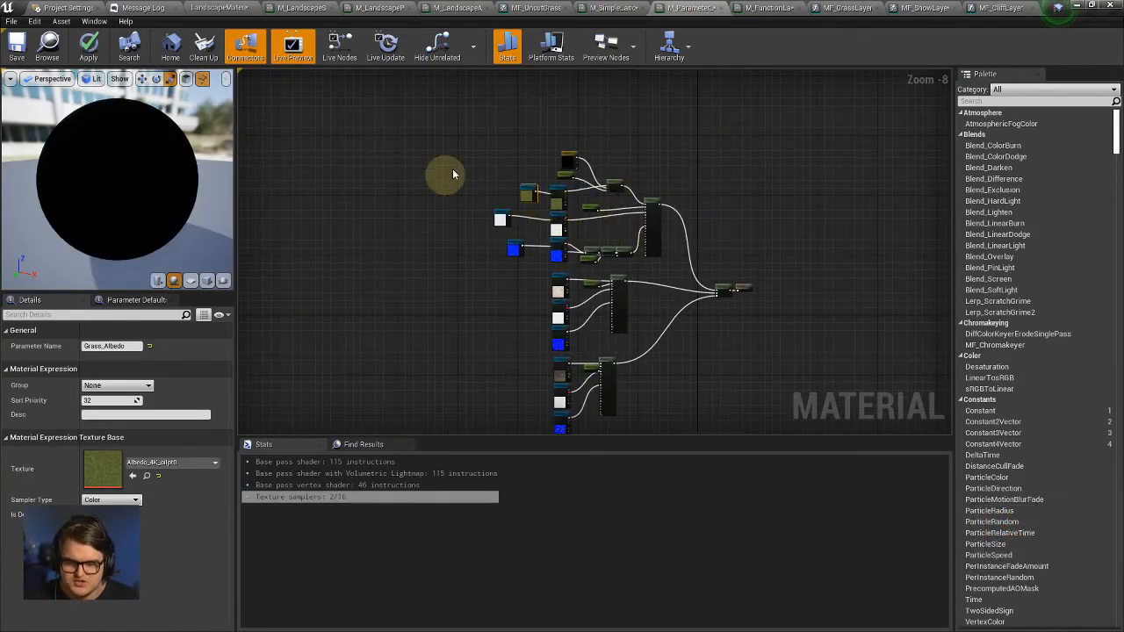
pyautogui.scroll(4, 658, 239)
# Examine the snow node group and the grass layer's parameter nodes in M_ParameterLandscapeMaterial.
pyautogui.click(399, 166)
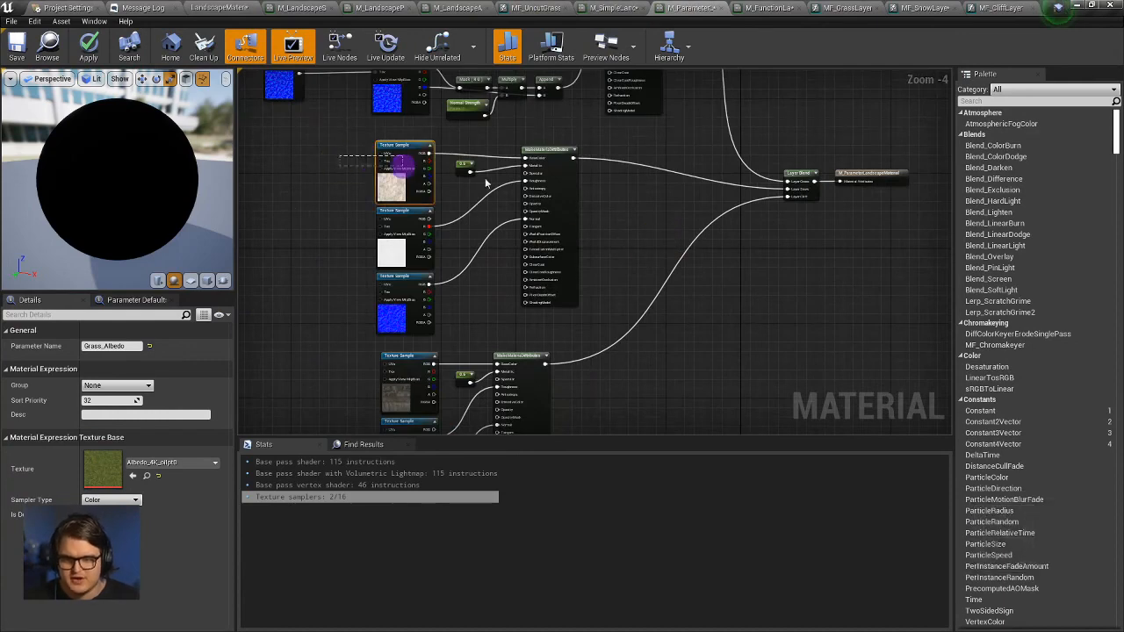
pyautogui.moveTo(587, 319); pyautogui.dragTo(589, 314)
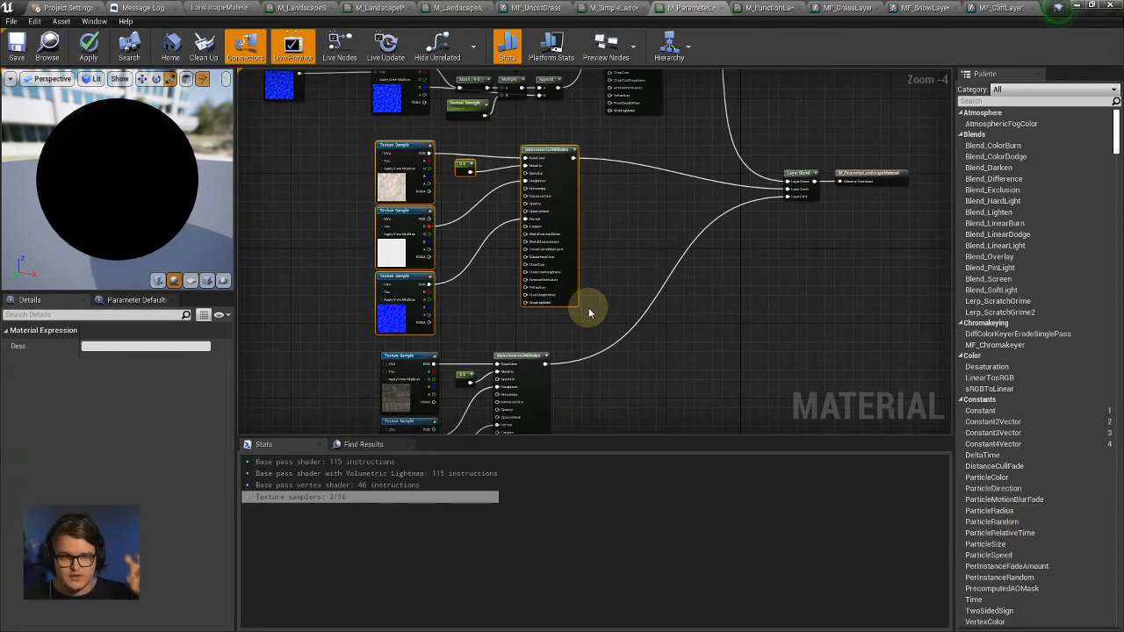
pyautogui.moveTo(620, 295); pyautogui.dragTo(674, 207, button='right')
pyautogui.moveTo(679, 316); pyautogui.dragTo(712, 257, button='right')
pyautogui.scroll(-2, 729, 225)
pyautogui.scroll(5, 728, 334)
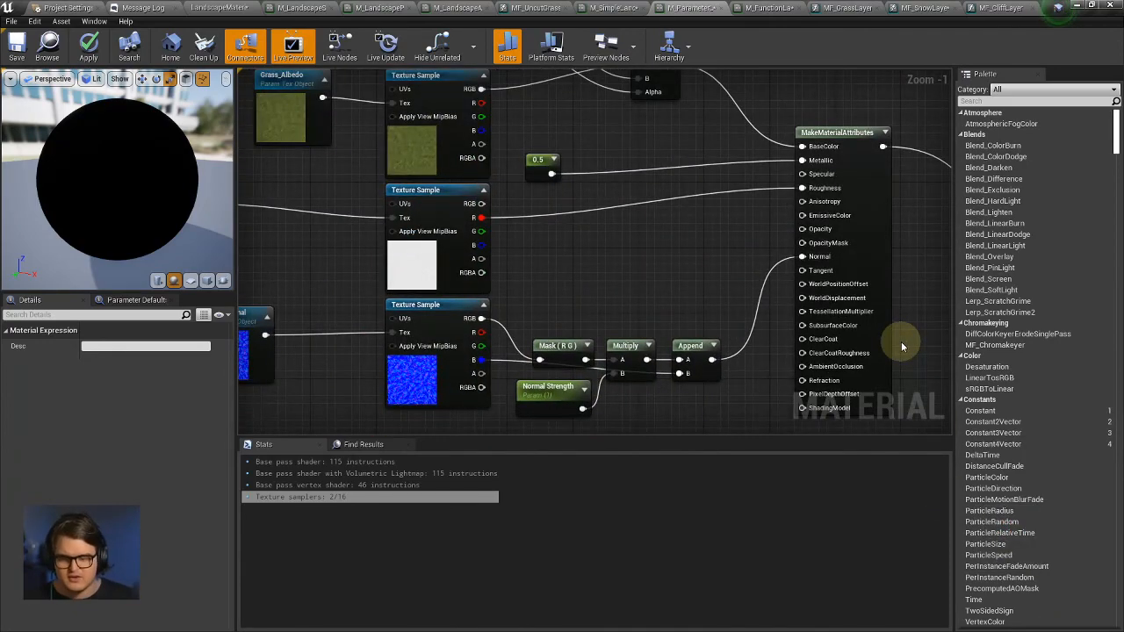
pyautogui.moveTo(841, 123); pyautogui.dragTo(685, 296, button='right')
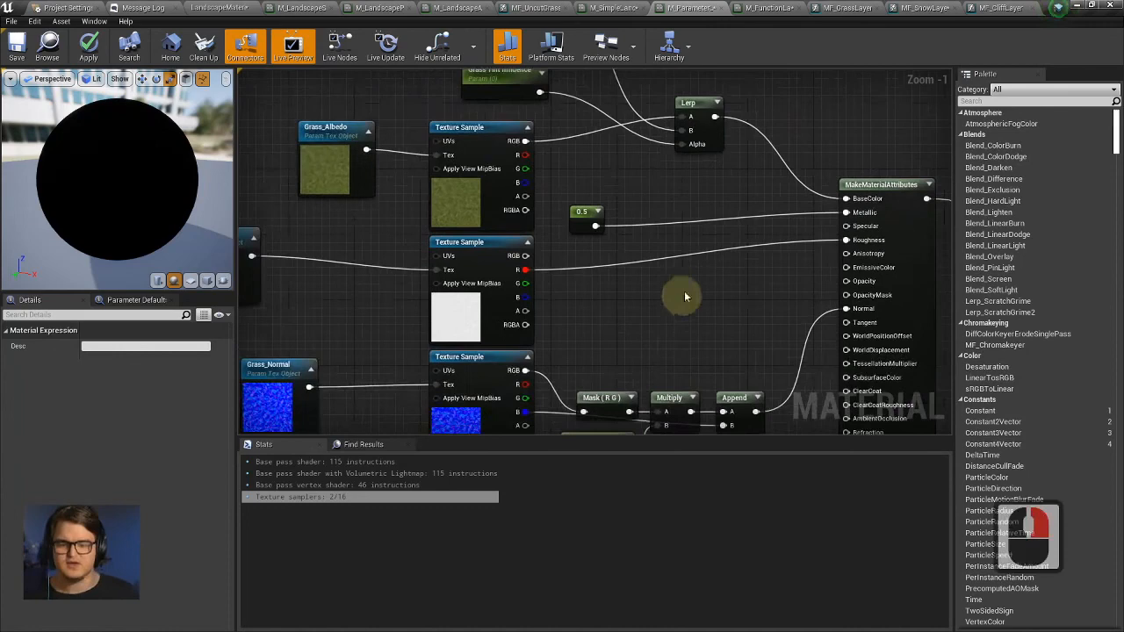
# Check the layer function inputs in M_FunctionLandscapeMaterial and compare the Vector2 input setups in MF_SnowLayer and MF_CliffLayer.
pyautogui.click(796, 7)
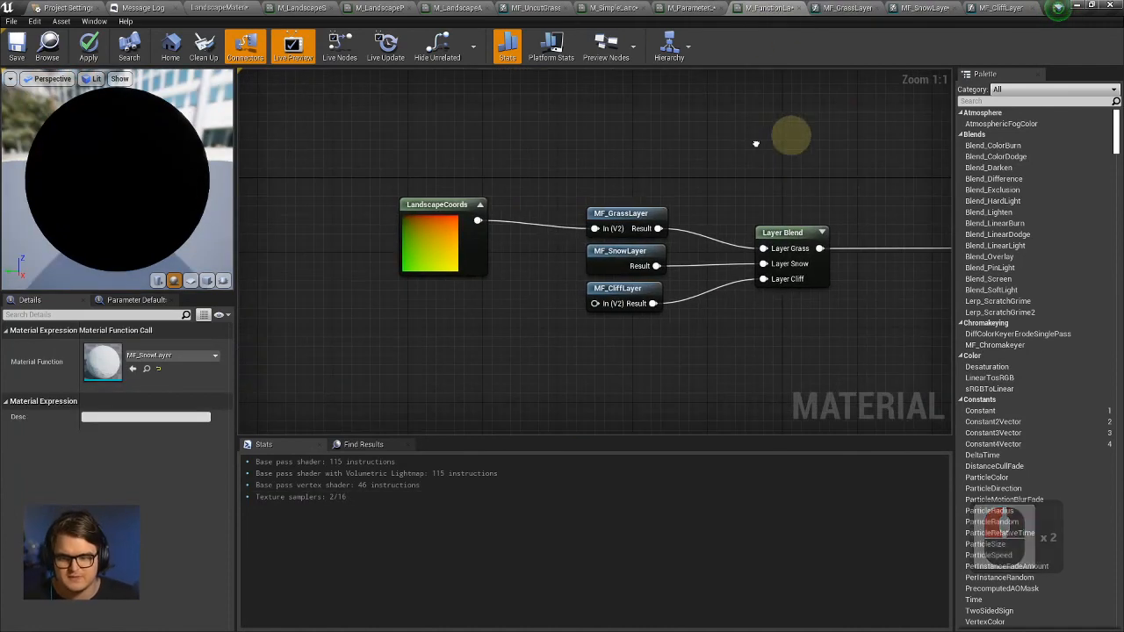
pyautogui.doubleClick(547, 276)
pyautogui.hotkey('ctrl', 'd')
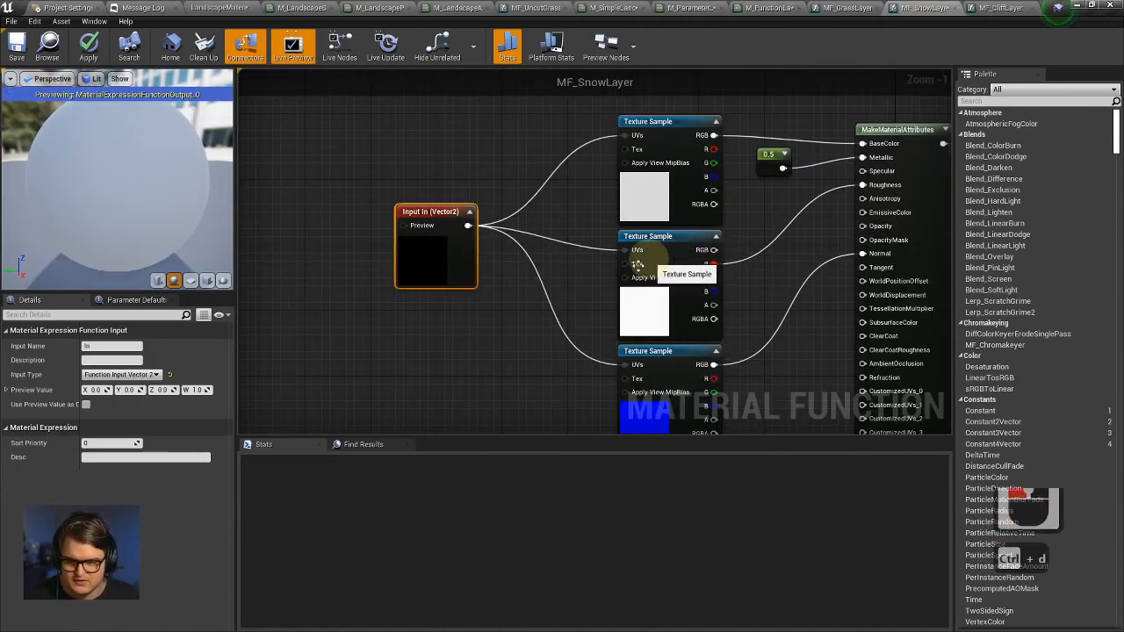
pyautogui.click(829, 5)
pyautogui.click(975, 6)
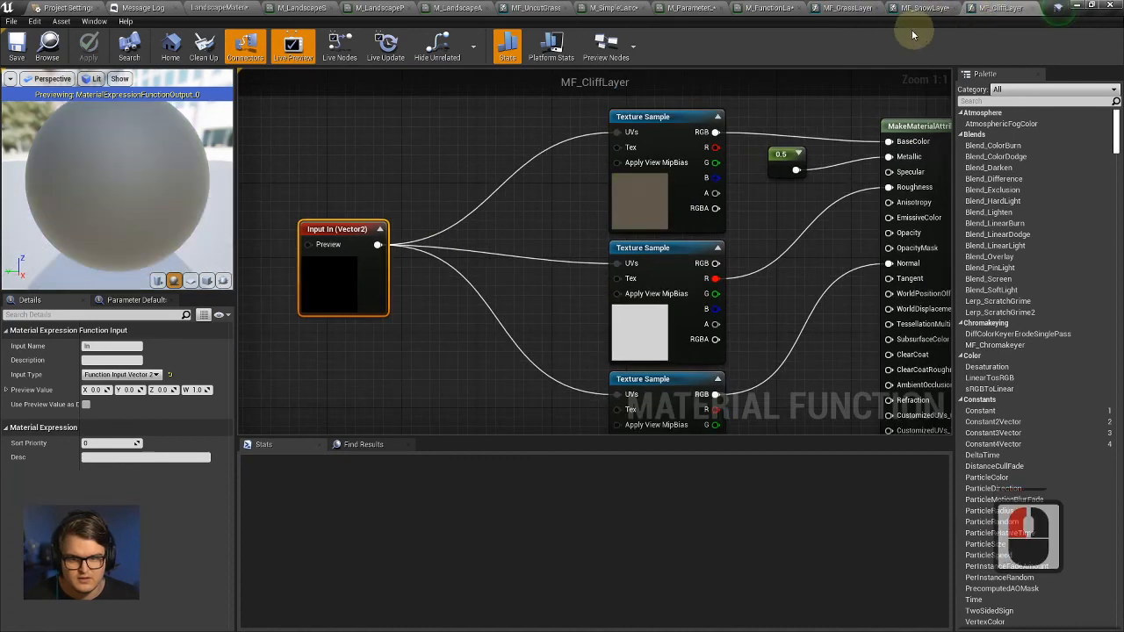
pyautogui.click(791, 7)
pyautogui.click(900, 7)
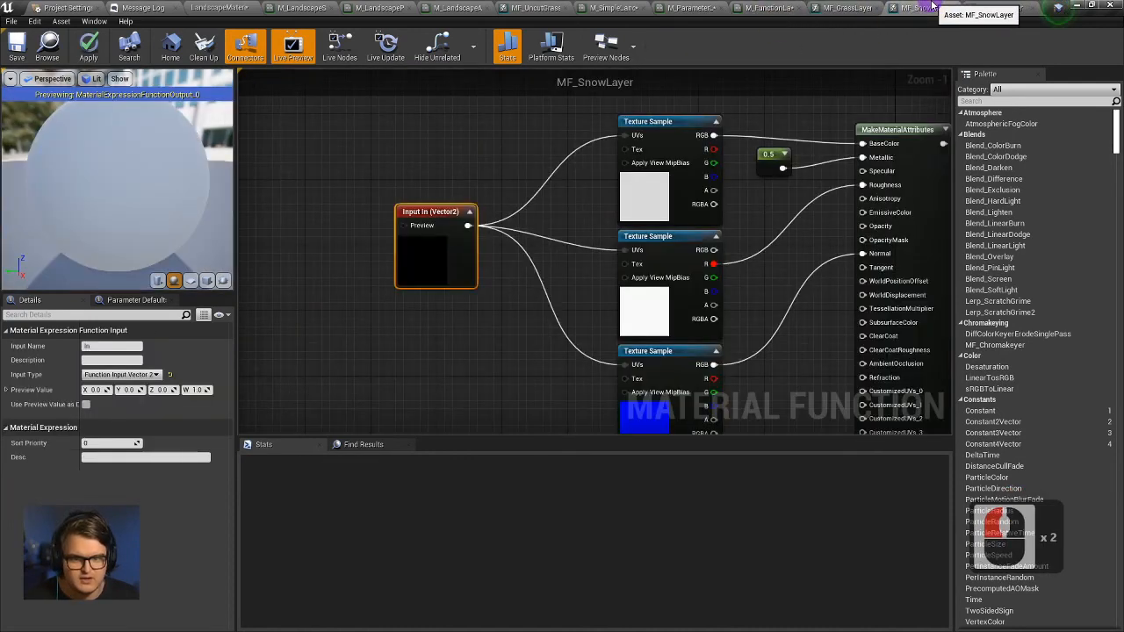
# Apply and save the changes to MF_SnowLayer.
pyautogui.moveTo(759, 253); pyautogui.dragTo(761, 196, button='right')
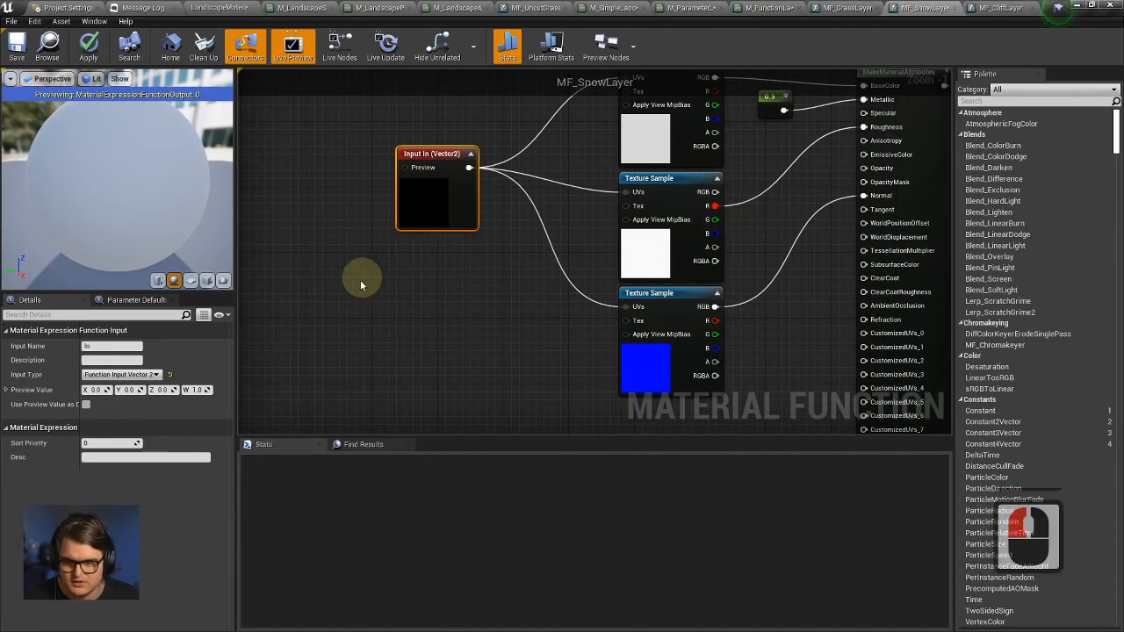
pyautogui.moveTo(546, 259); pyautogui.dragTo(411, 306, button='right')
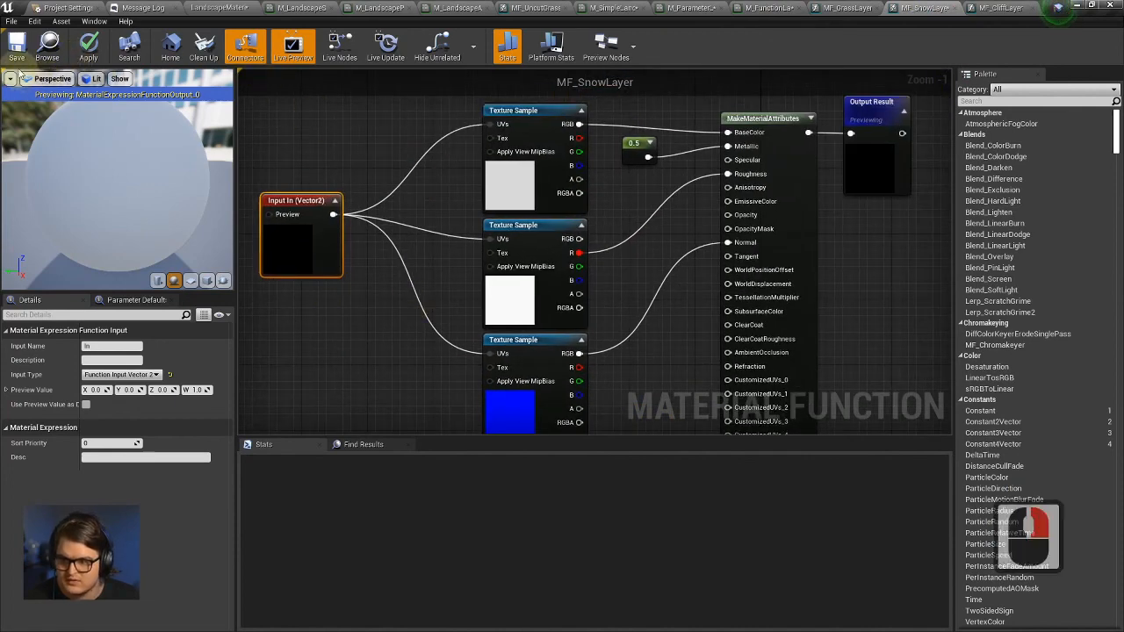
pyautogui.hotkey('ctrl', 'd')
pyautogui.click(82, 51)
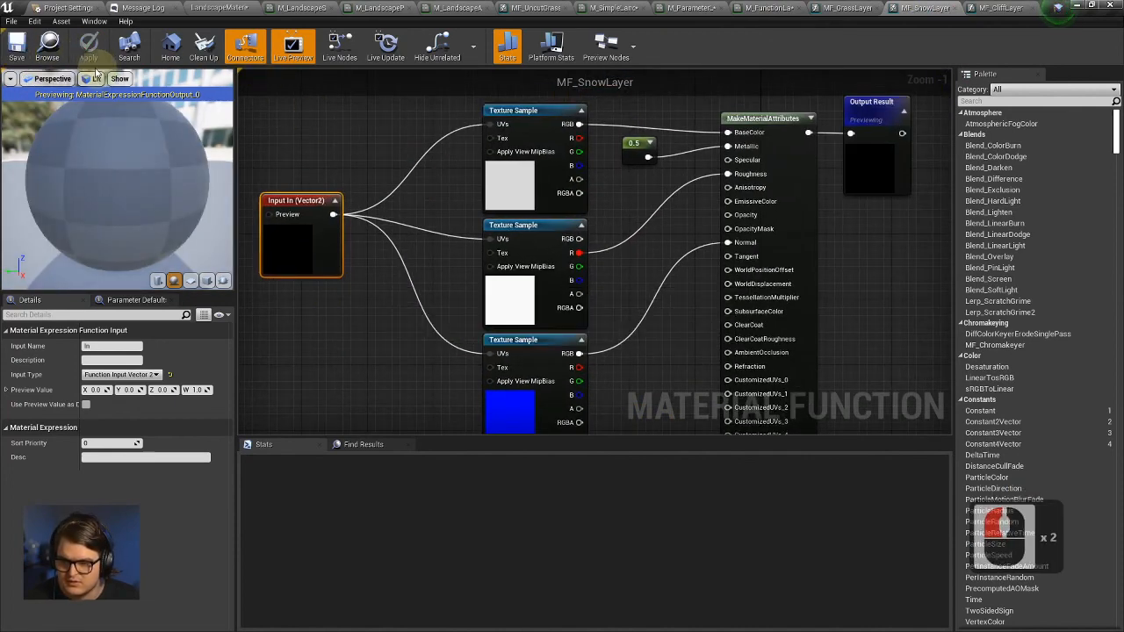
pyautogui.click(24, 53)
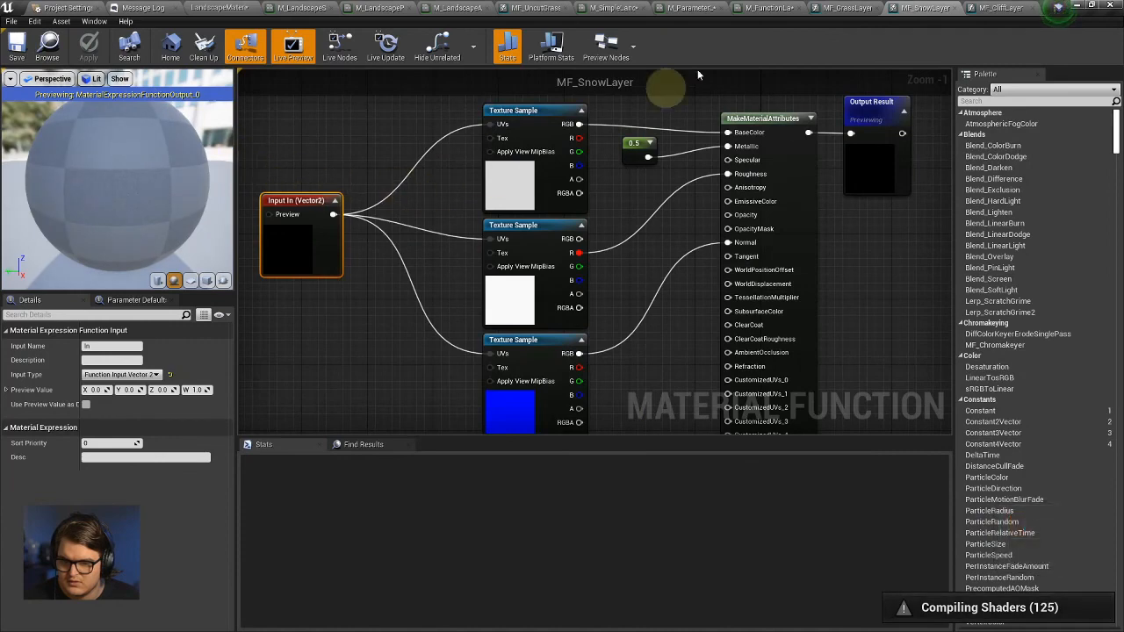
# In M_FunctionLandscapeMaterial, connect the LandscapeCoords output to the UV inputs of MF_SnowLayer and MF_CliffLayer.
pyautogui.click(841, 8)
pyautogui.click(790, 8)
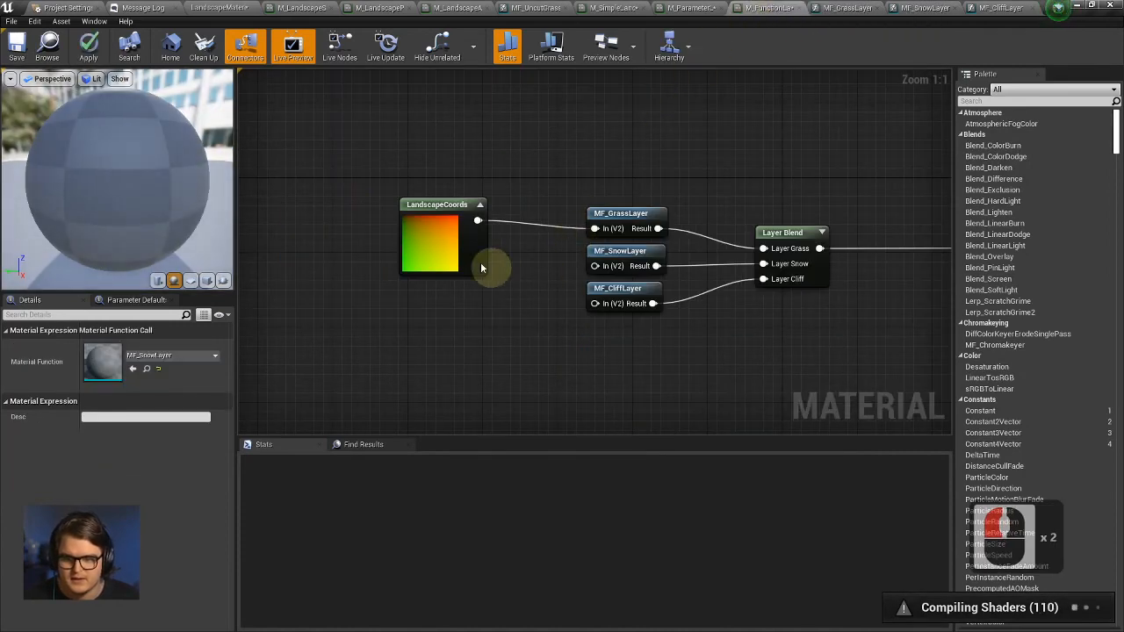
pyautogui.click(606, 258)
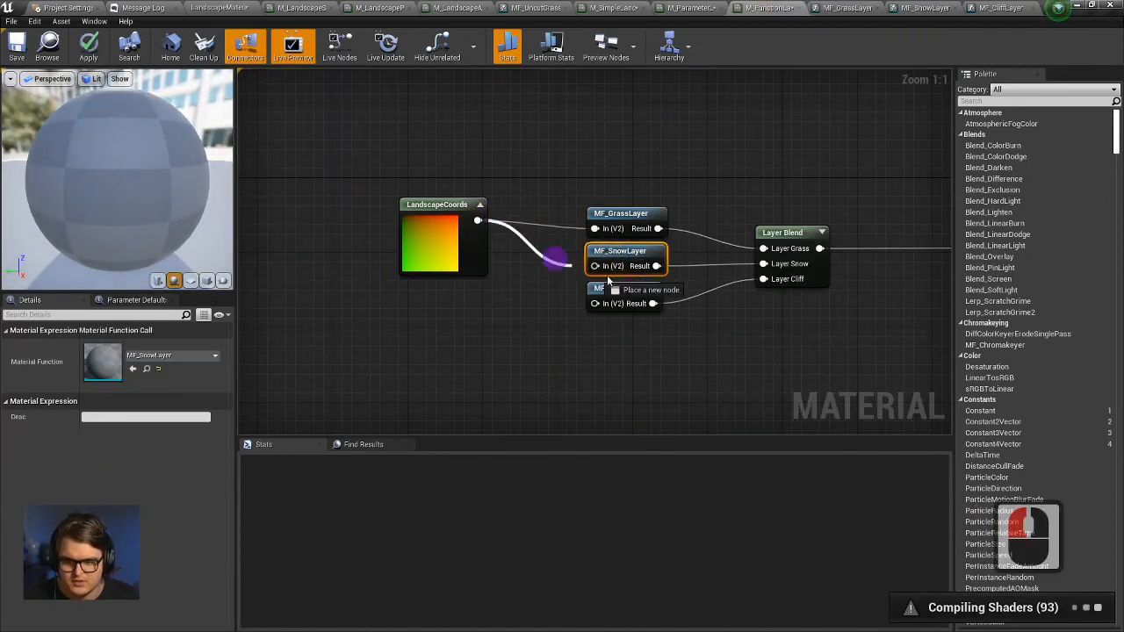
pyautogui.moveTo(607, 279); pyautogui.dragTo(595, 266)
pyautogui.moveTo(619, 303); pyautogui.dragTo(596, 303)
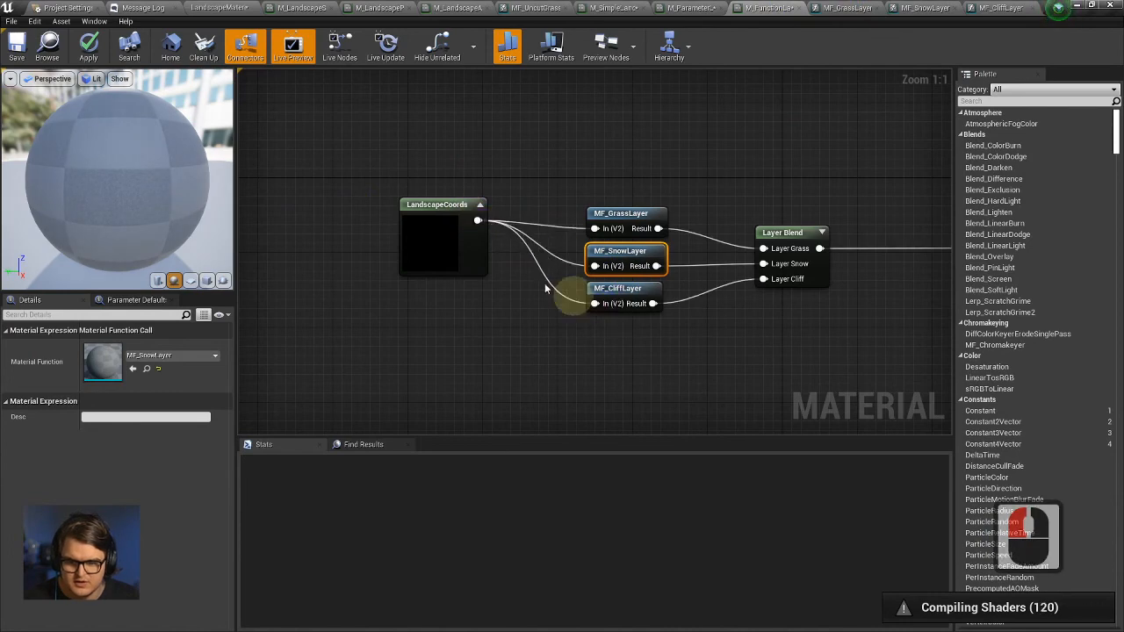
# Move LandscapeCoords farther from the layer functions and add a Multiply node between them.
pyautogui.moveTo(443, 250); pyautogui.dragTo(339, 220)
pyautogui.click(484, 281)
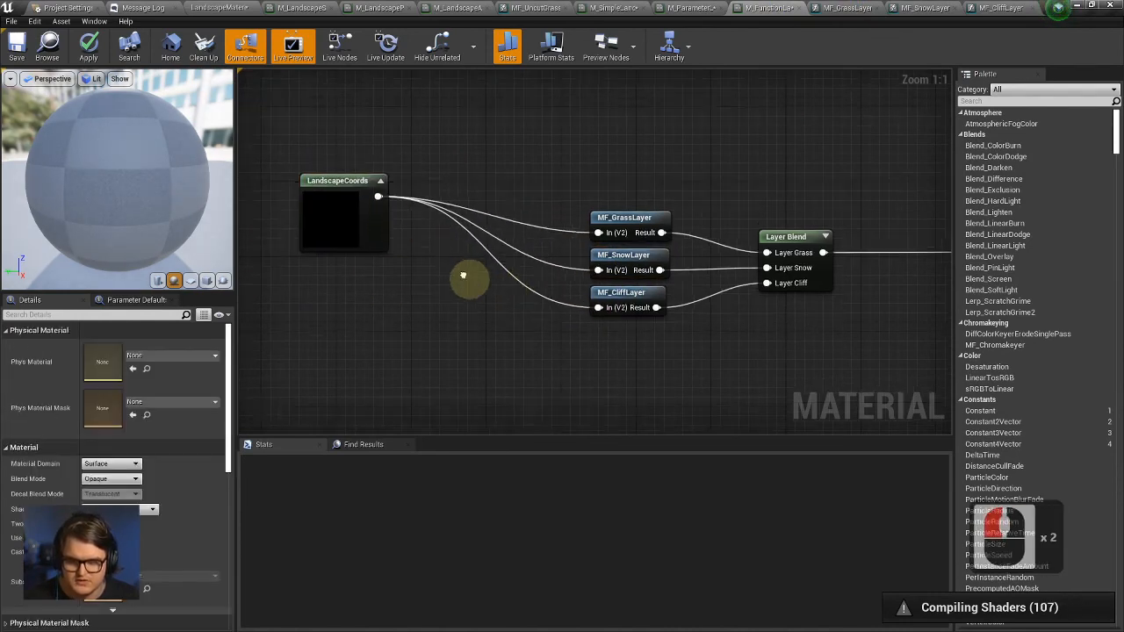
pyautogui.moveTo(479, 252); pyautogui.dragTo(552, 286, button='right')
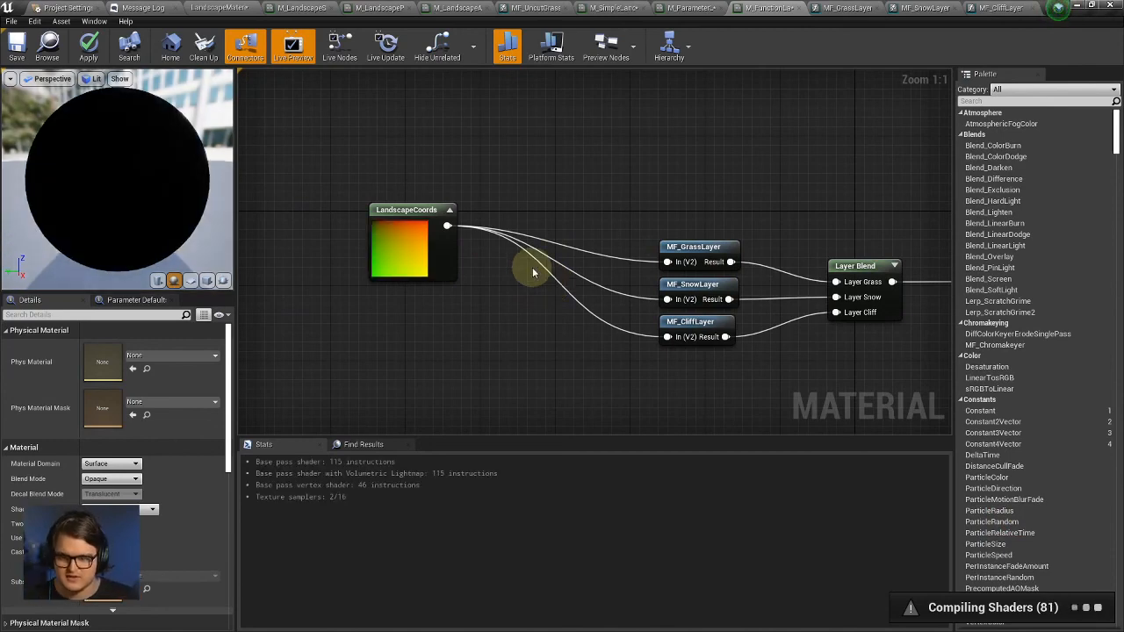
pyautogui.moveTo(533, 267); pyautogui.dragTo(520, 265, button='right')
pyautogui.rightClick(512, 272)
pyautogui.write('mult')
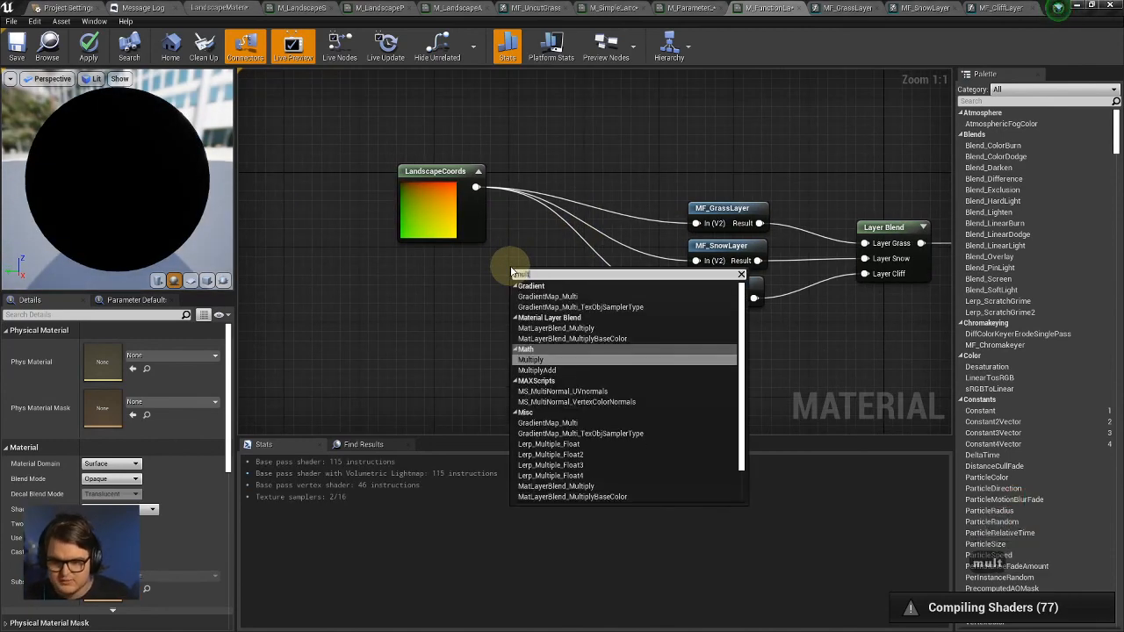
pyautogui.press('Return')
pyautogui.moveTo(521, 265); pyautogui.dragTo(538, 227)
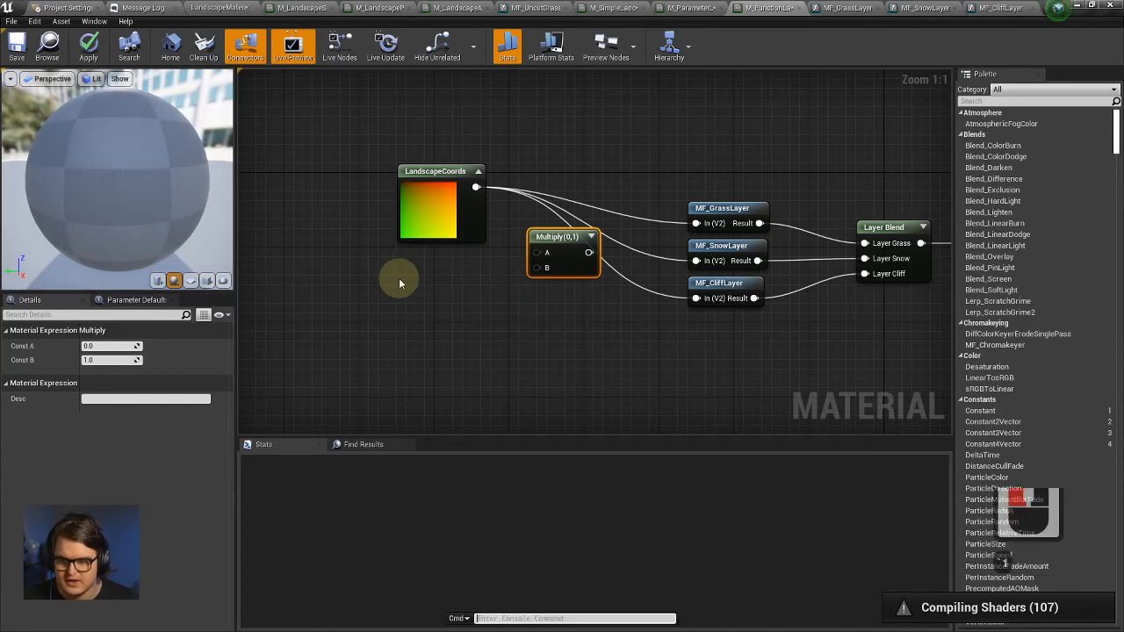
# Add a Constant node with the value 1 and connect it to the Multiply node's B input.
pyautogui.click(443, 296)
pyautogui.press('1')
pyautogui.click(408, 281)
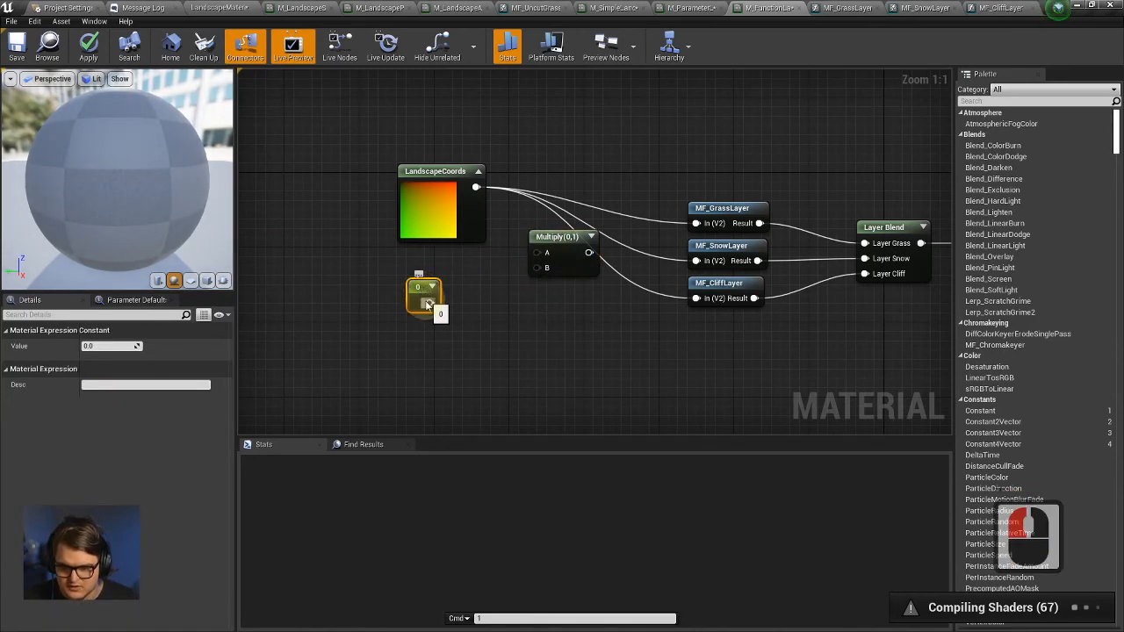
pyautogui.moveTo(428, 304); pyautogui.dragTo(546, 272)
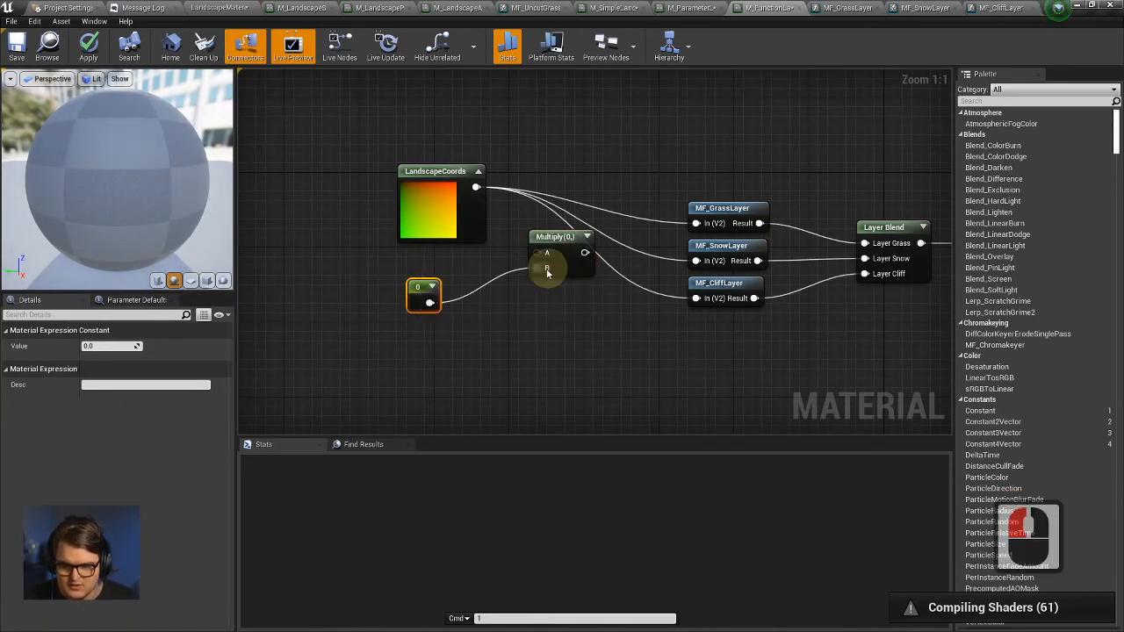
pyautogui.click(106, 349)
pyautogui.write('1')
# Convert the constant to a scalar parameter named TextureScale.
pyautogui.click(430, 302)
pyautogui.rightClick(428, 303)
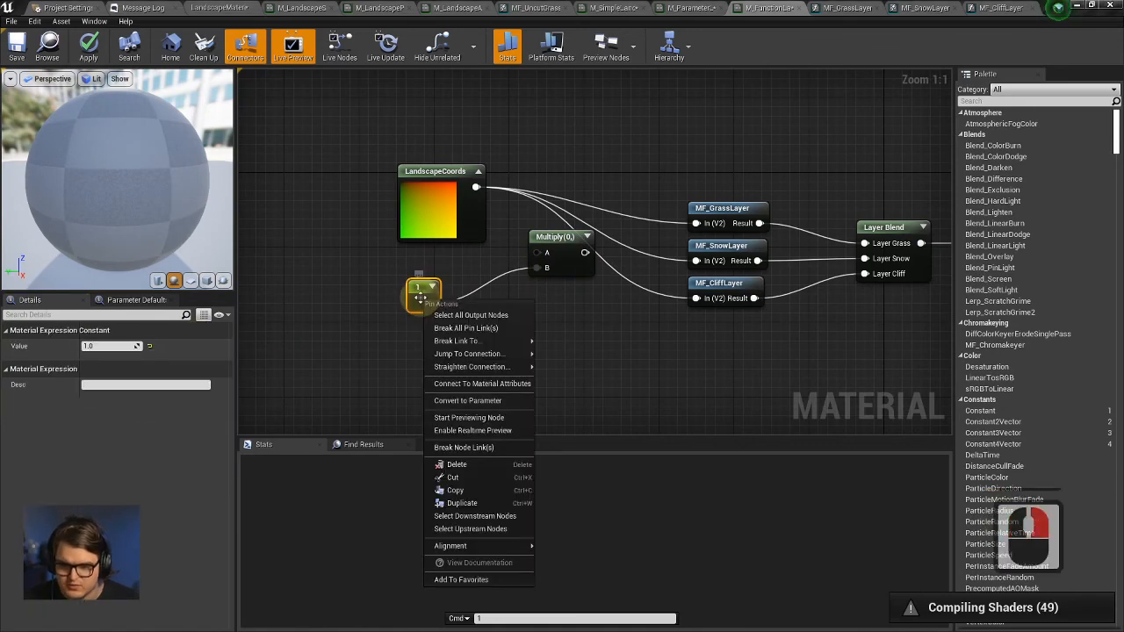
pyautogui.click(488, 399)
pyautogui.click(431, 304)
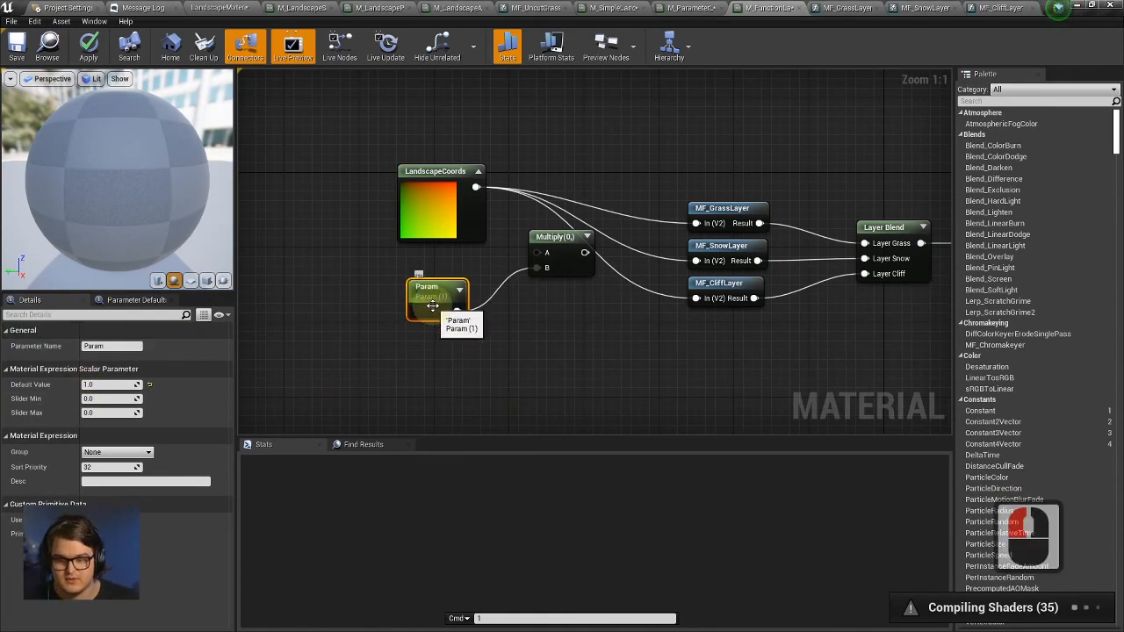
pyautogui.rightClick(432, 305)
pyautogui.click(433, 305)
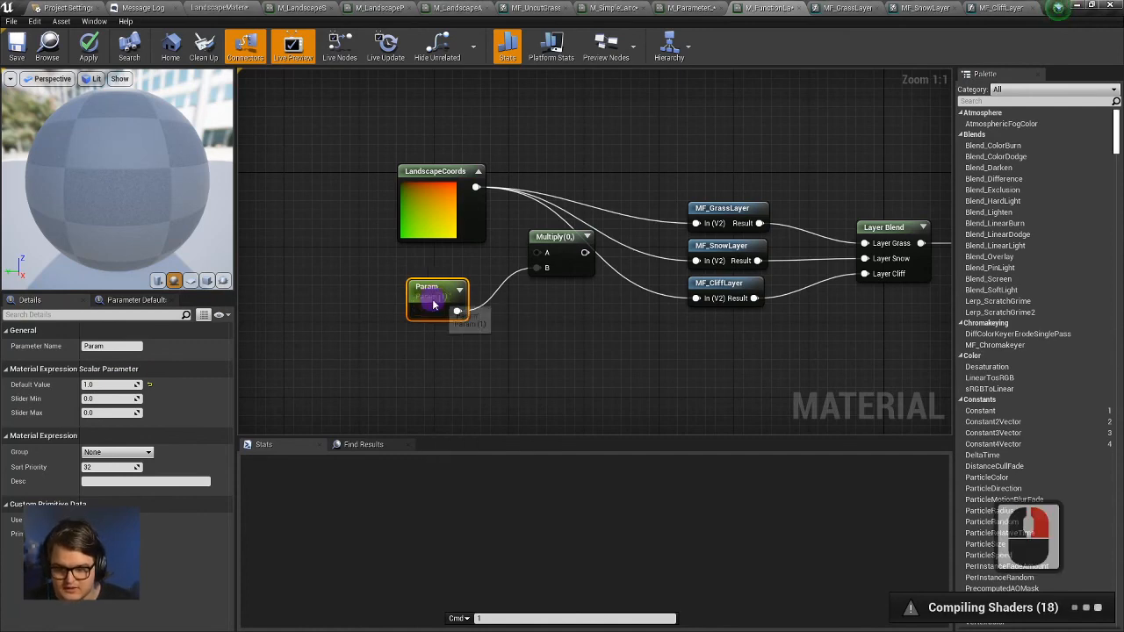
pyautogui.click(113, 346)
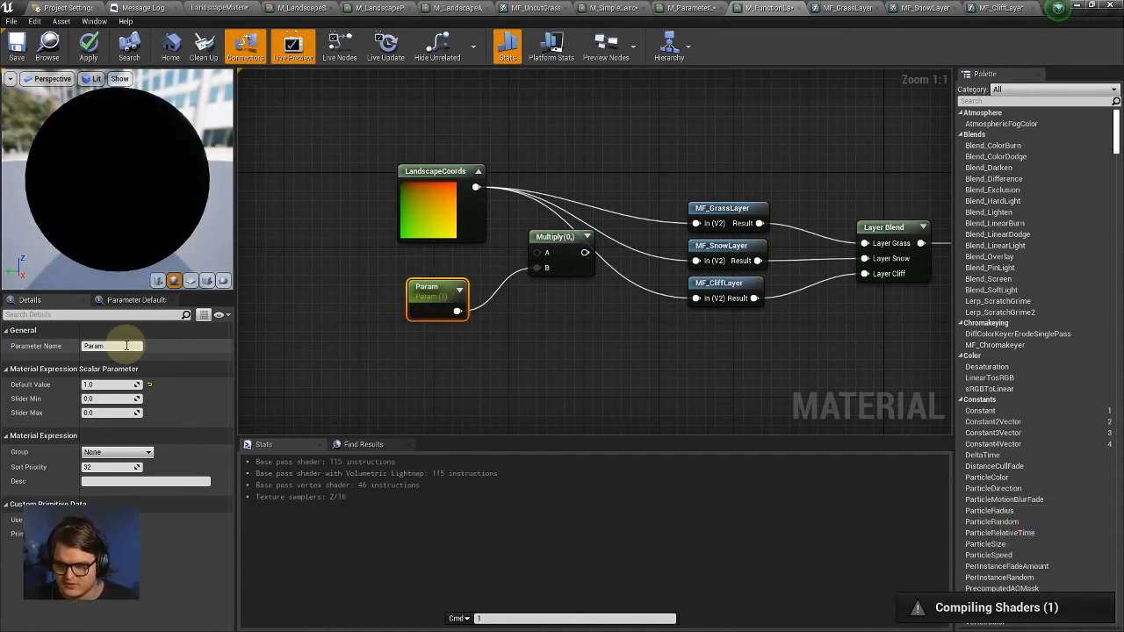
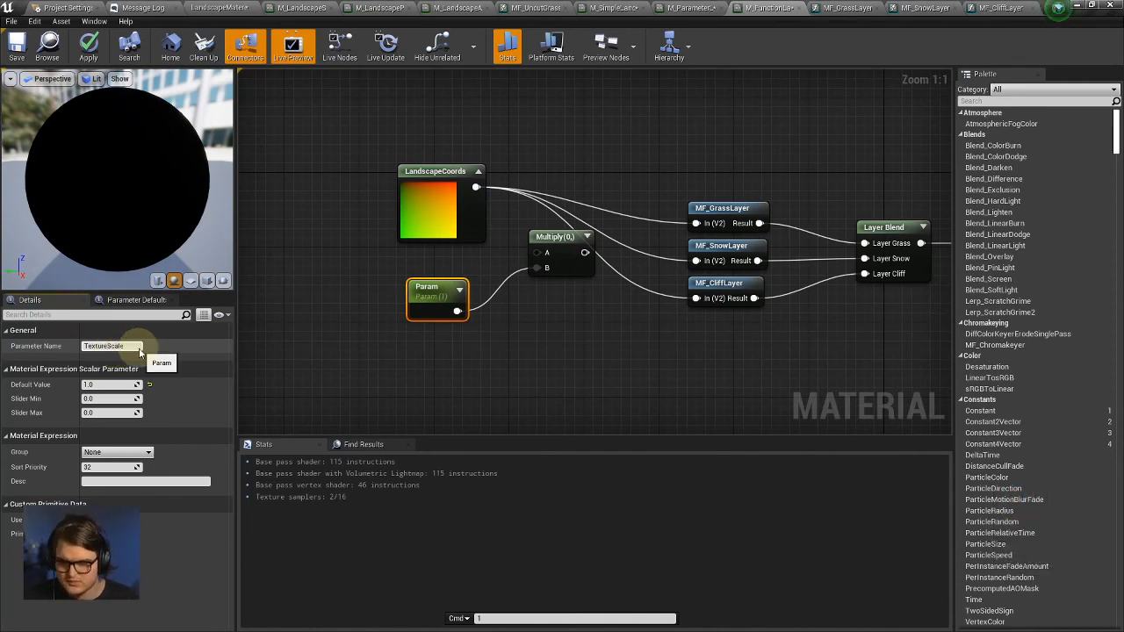
pyautogui.press('Return')
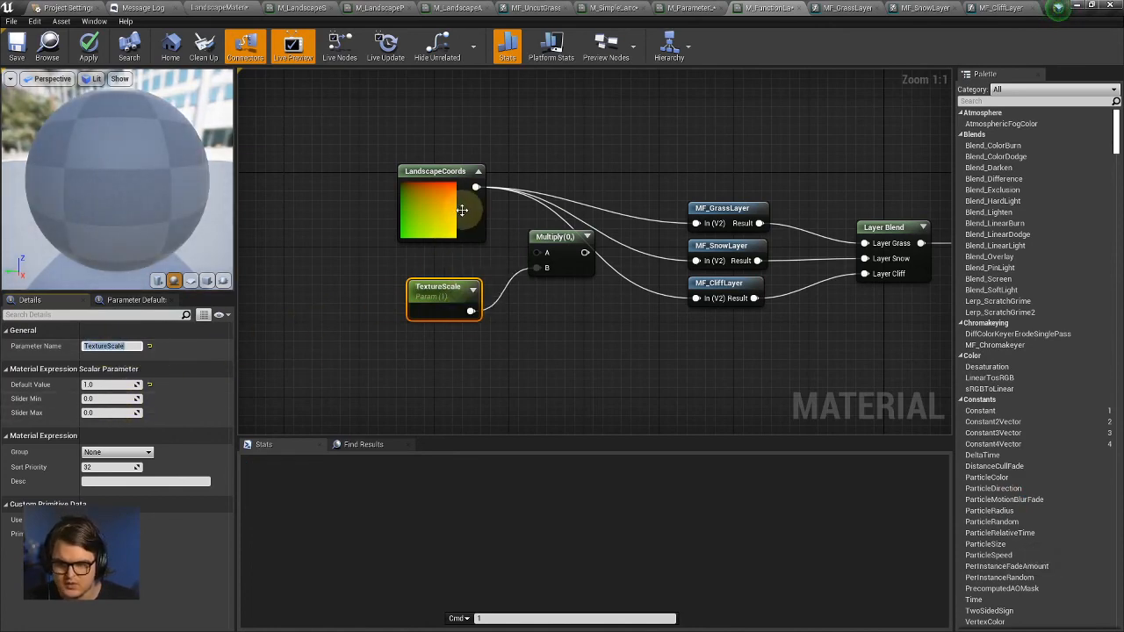
# Shift LandscapeCoords farther from the Multiply node and connect its output to Multiply's A input.
pyautogui.moveTo(462, 210); pyautogui.dragTo(549, 258)
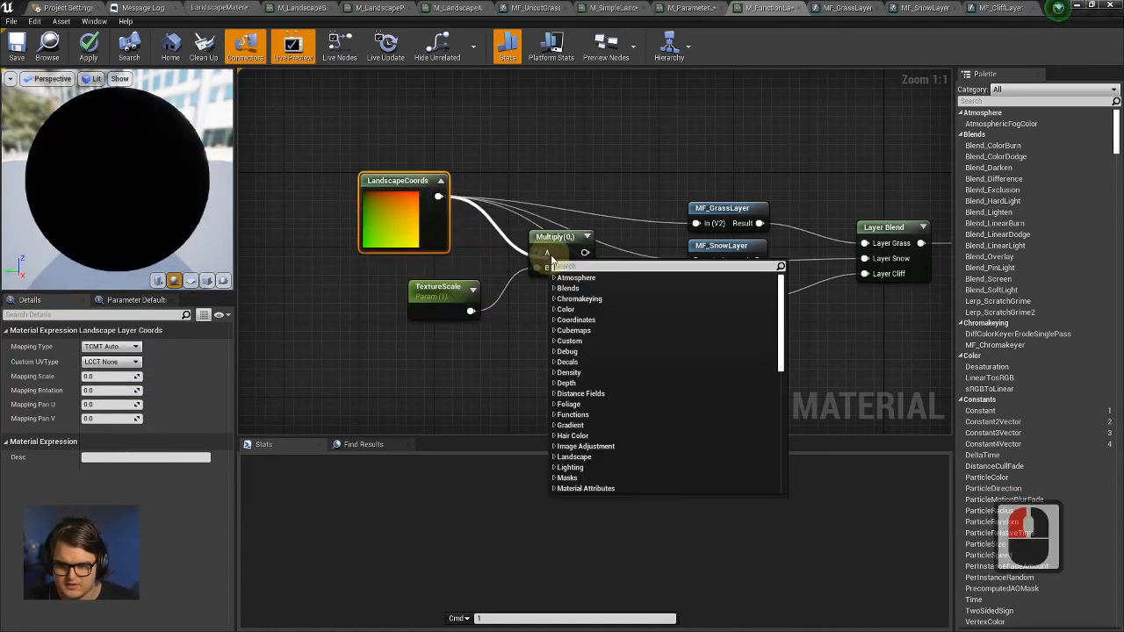
pyautogui.click(471, 218)
pyautogui.moveTo(440, 199); pyautogui.dragTo(440, 201)
pyautogui.moveTo(535, 249); pyautogui.dragTo(538, 252)
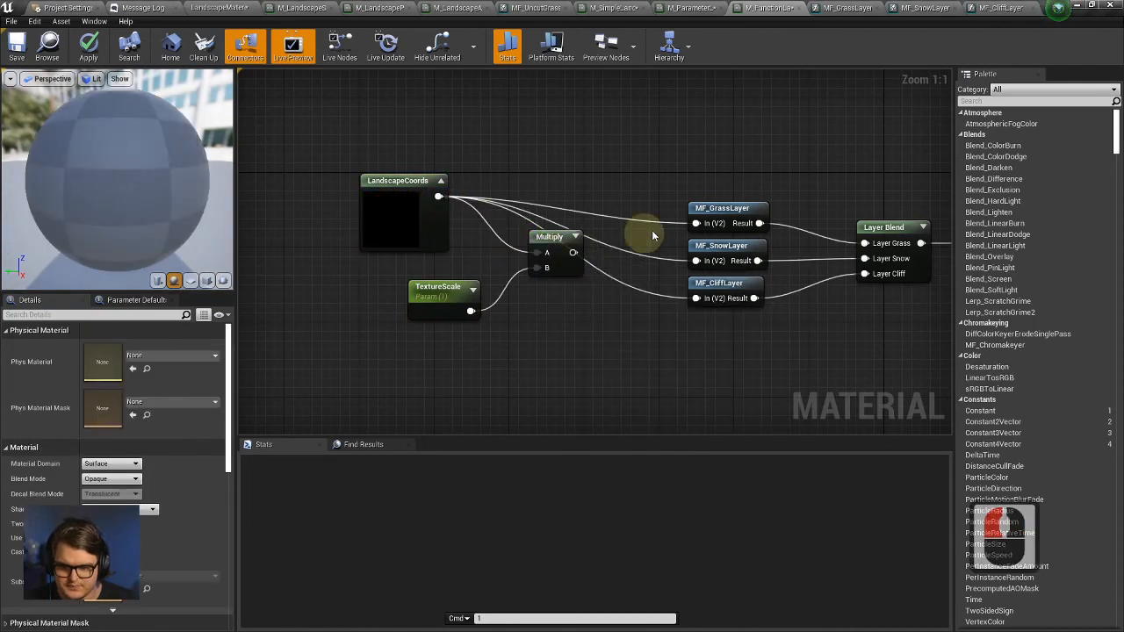
# Connect the Multiply output to the inputs of MF_GrassLayer, MF_SnowLayer and MF_CliffLayer, replacing the direct LandscapeCoords links.
pyautogui.moveTo(652, 231); pyautogui.dragTo(546, 233, button='right')
pyautogui.moveTo(469, 256); pyautogui.dragTo(592, 262)
pyautogui.moveTo(466, 255); pyautogui.dragTo(591, 300)
pyautogui.moveTo(599, 240); pyautogui.dragTo(700, 279, button='right')
pyautogui.click(720, 292)
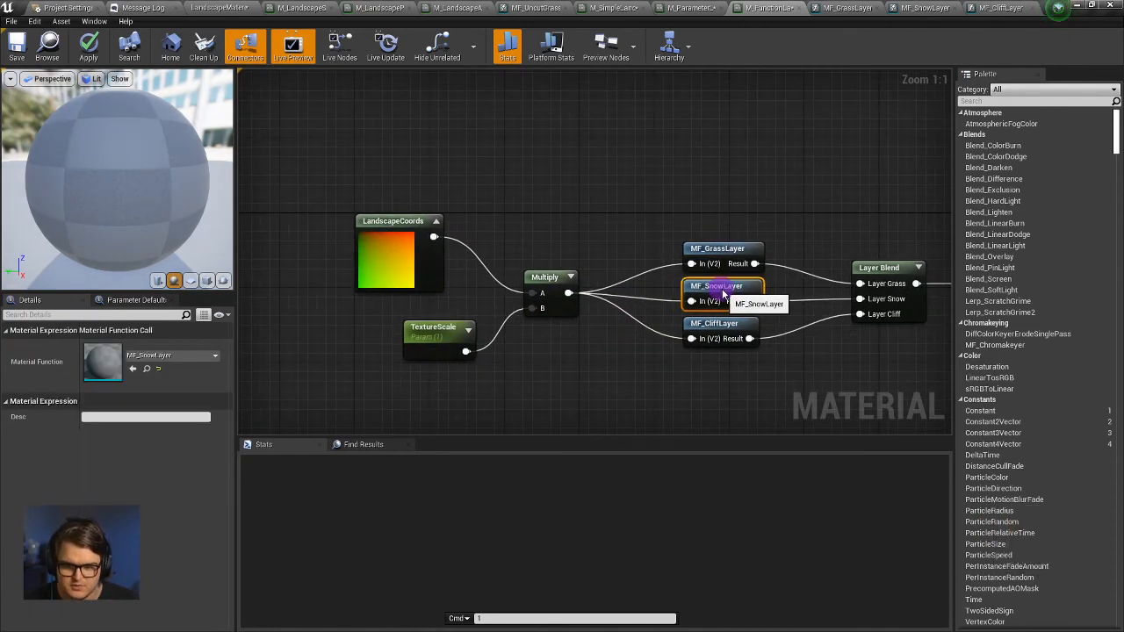
# Review the scaled UV network through to the material output and apply the changes to M_FunctionLandscapeMaterial.
pyautogui.moveTo(781, 208); pyautogui.dragTo(730, 191, button='right')
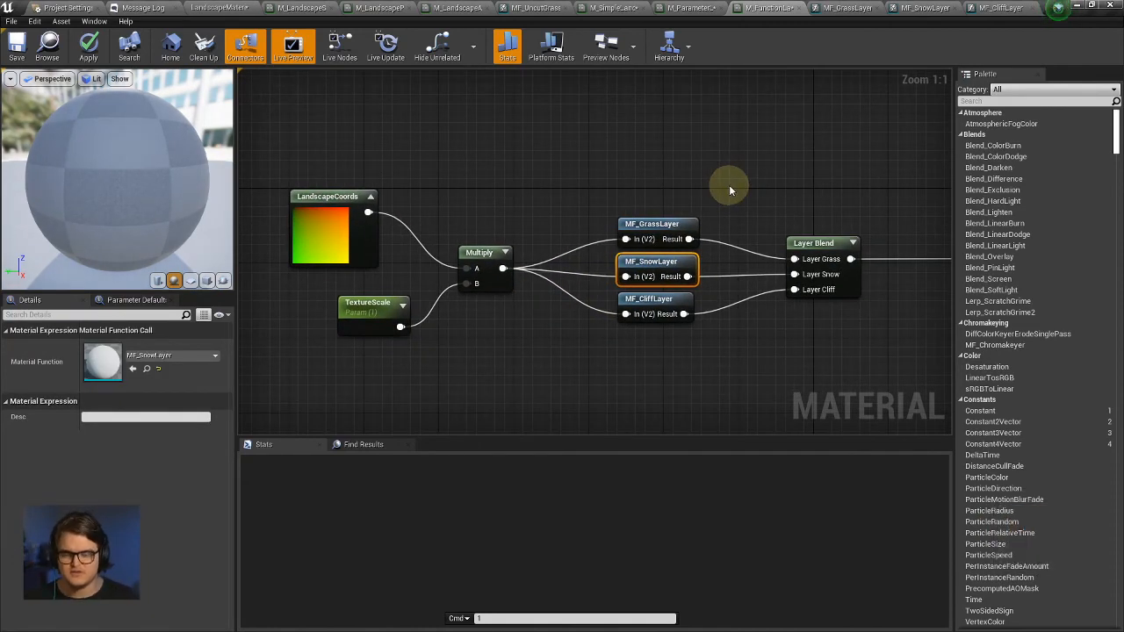
pyautogui.click(517, 195)
pyautogui.click(375, 307)
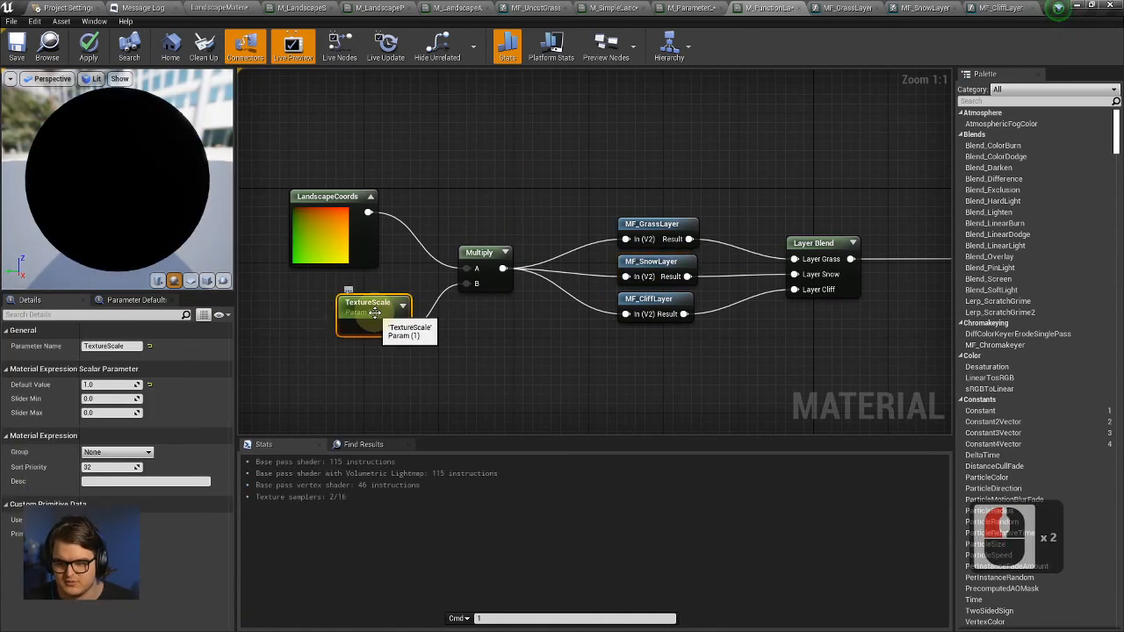
pyautogui.moveTo(720, 216); pyautogui.dragTo(529, 201, button='right')
pyautogui.moveTo(821, 228); pyautogui.dragTo(725, 225, button='right')
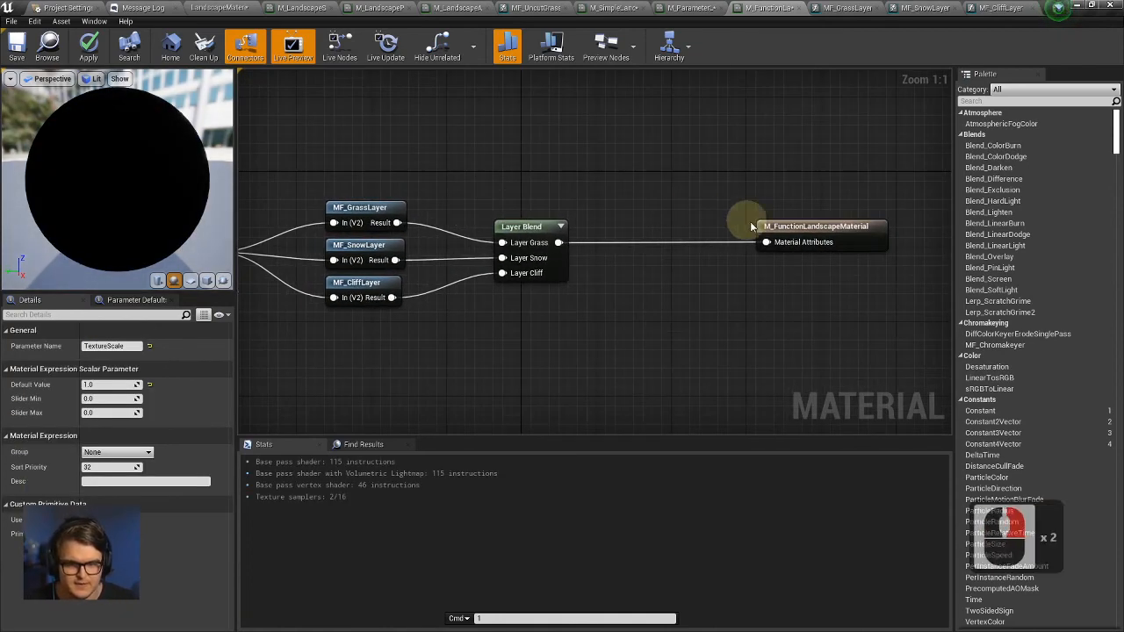
pyautogui.moveTo(510, 209); pyautogui.dragTo(665, 217, button='right')
pyautogui.moveTo(755, 217); pyautogui.dragTo(851, 214, button='right')
pyautogui.click(83, 51)
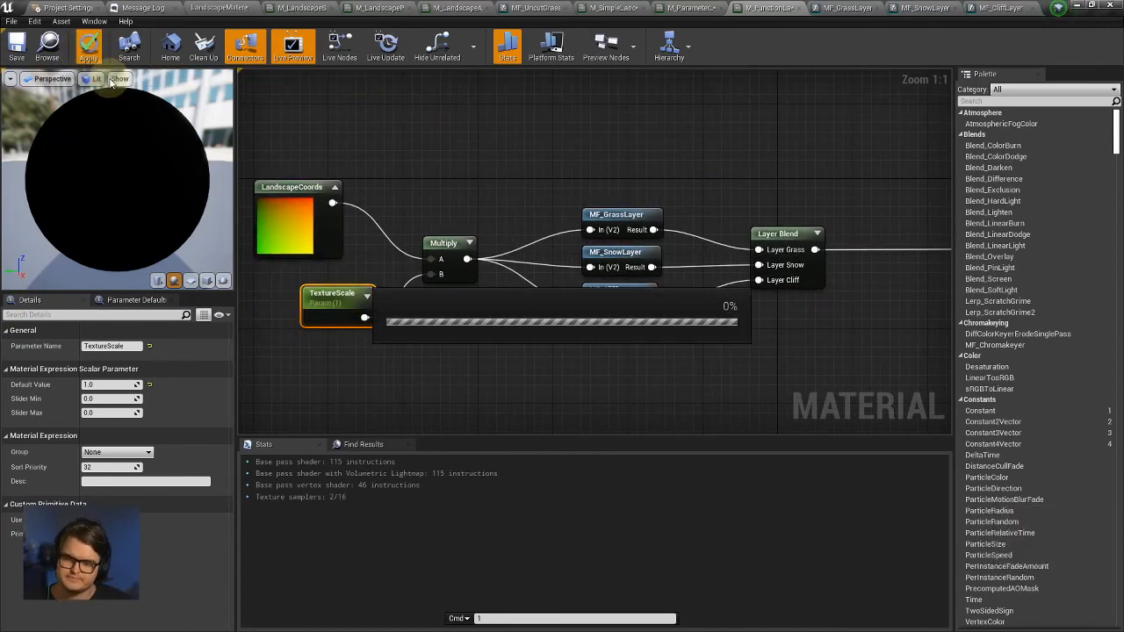
# Return to the landscape level, view the terrain up close, and open the Materials folder.
pyautogui.click(308, 8)
pyautogui.click(141, 8)
pyautogui.click(211, 8)
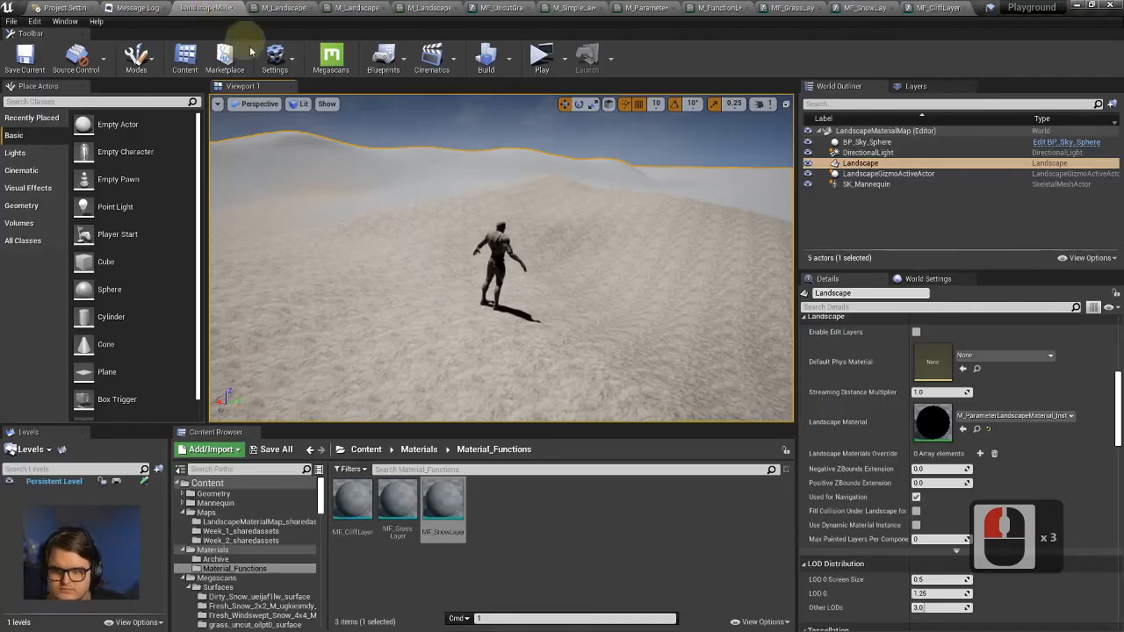
pyautogui.moveTo(659, 289); pyautogui.dragTo(607, 321, button='right')
pyautogui.press('a')
pyautogui.click(425, 451)
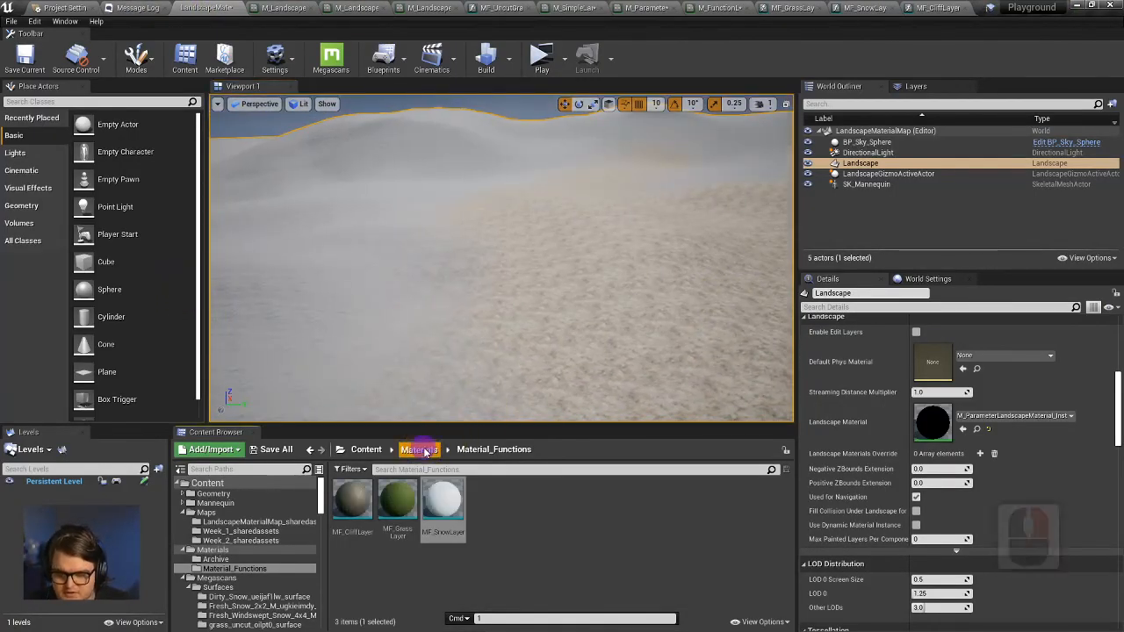
# Create a material instance of M_FunctionLandscapeMaterial with the default name and assign it as the Landscape's material.
pyautogui.click(452, 508)
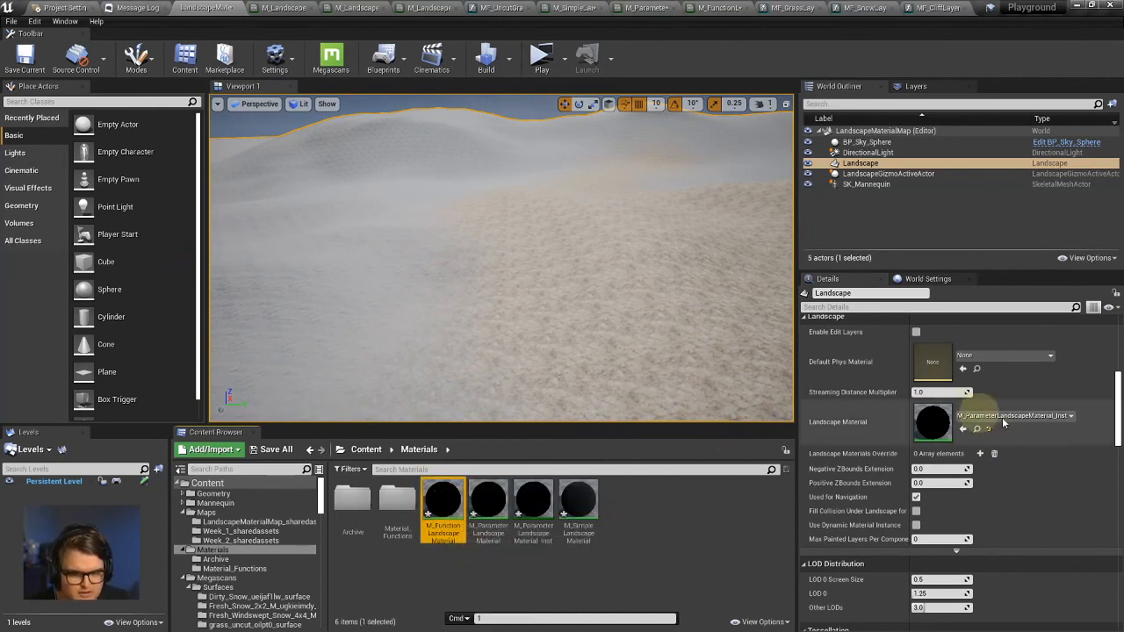
pyautogui.moveTo(443, 507)
pyautogui.mouseDown()
pyautogui.moveTo(1011, 402)
pyautogui.moveTo(527, 501)
pyautogui.moveTo(435, 508)
pyautogui.mouseUp()
pyautogui.click(434, 498)
pyautogui.rightClick(433, 497)
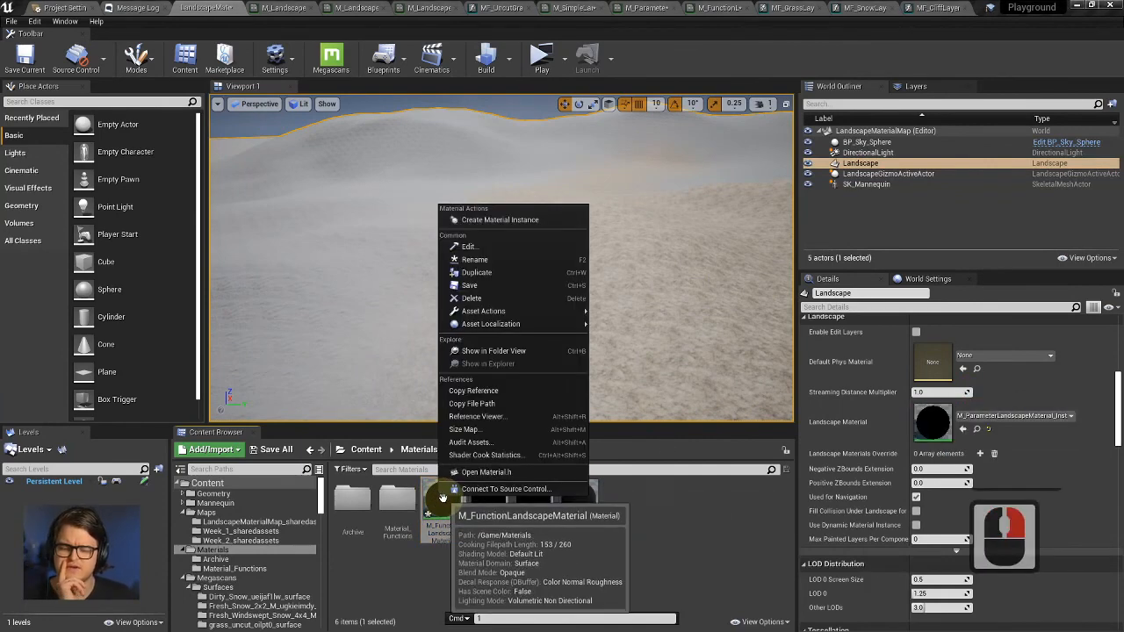
pyautogui.click(487, 225)
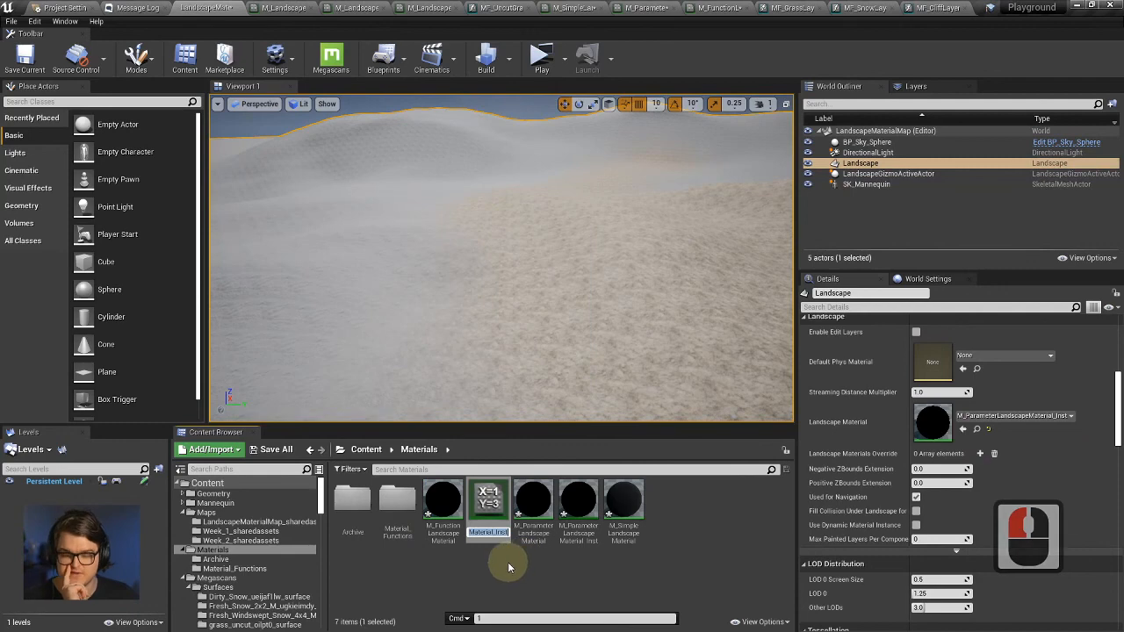
pyautogui.press('Return')
pyautogui.moveTo(489, 506); pyautogui.dragTo(961, 431)
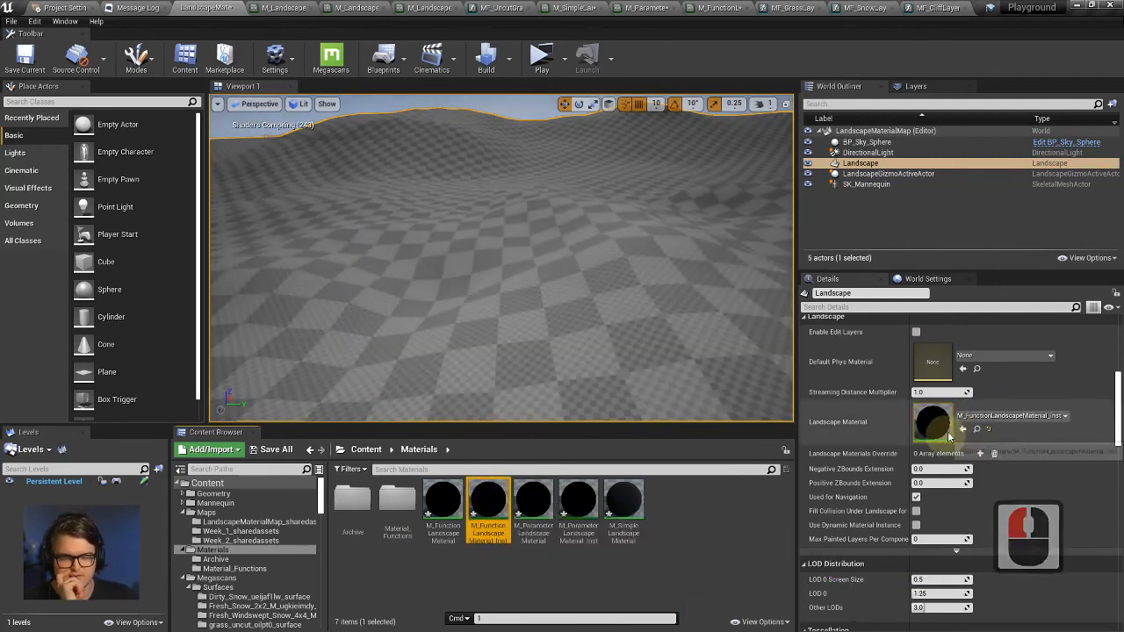
# Enable the TextureScale override in M_FunctionLandscapeMaterial_Inst, float its editor as a separate window, and return to the level.
pyautogui.doubleClick(488, 506)
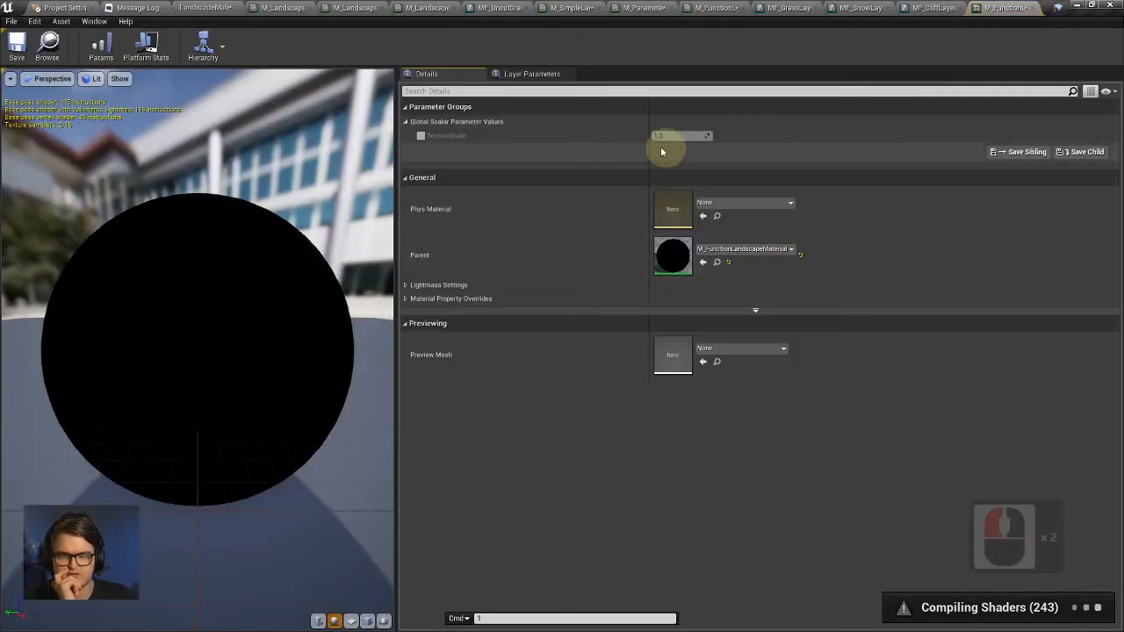
pyautogui.click(420, 135)
pyautogui.moveTo(1018, 7); pyautogui.dragTo(709, 136)
pyautogui.click(209, 7)
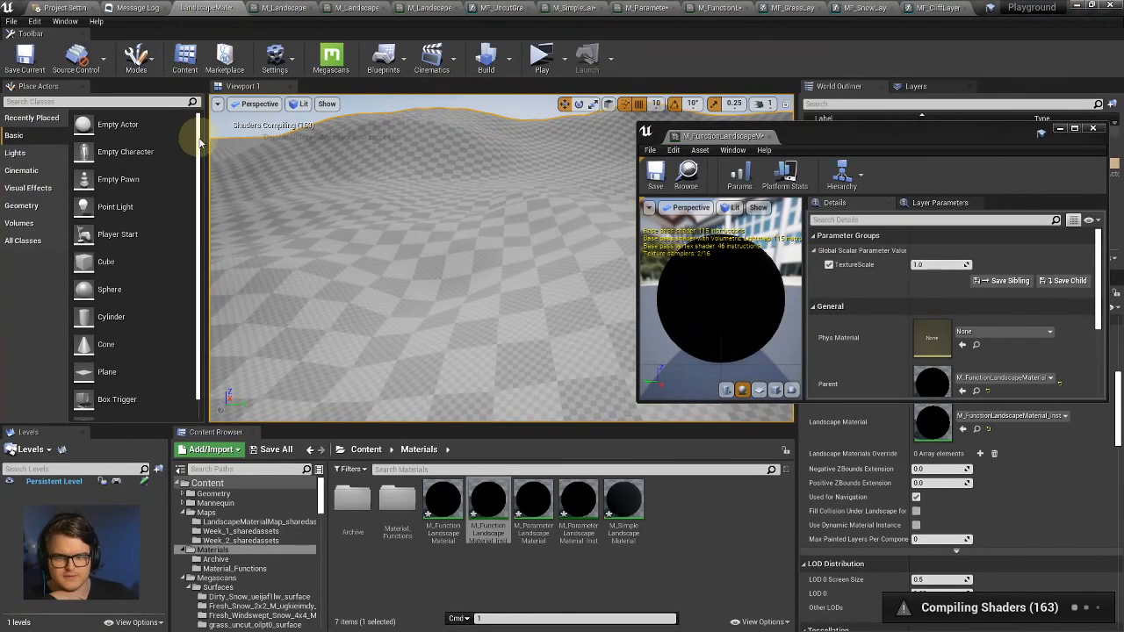
pyautogui.click(571, 226)
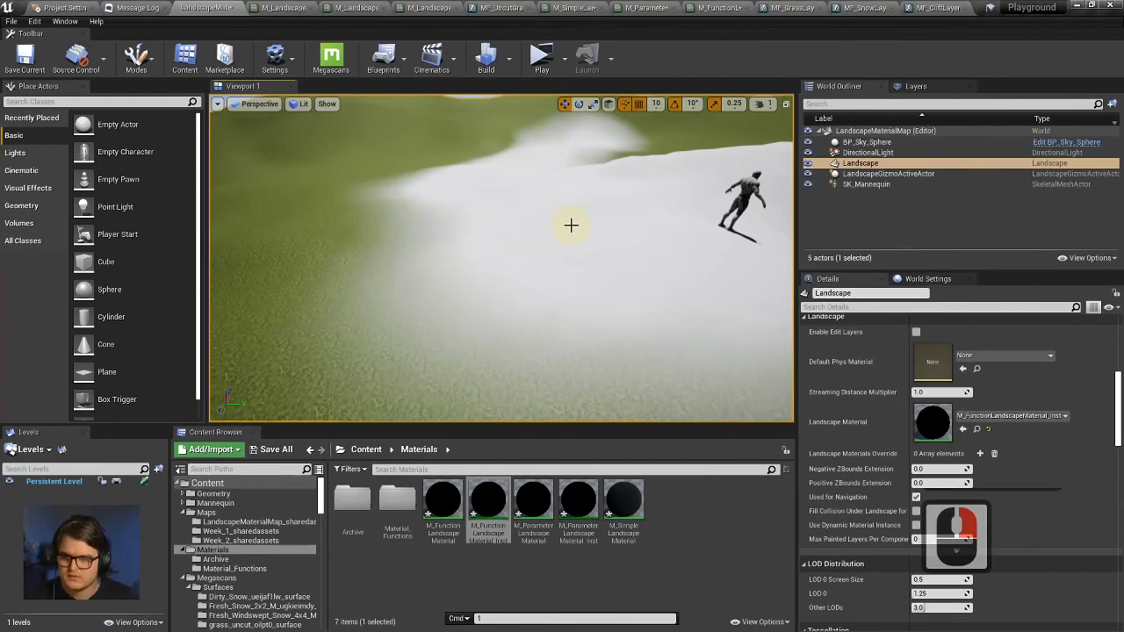
# Switch to Landscape painting, go through the Snow and Cliff target layers, and make Grass the active layer.
pyautogui.click(490, 508)
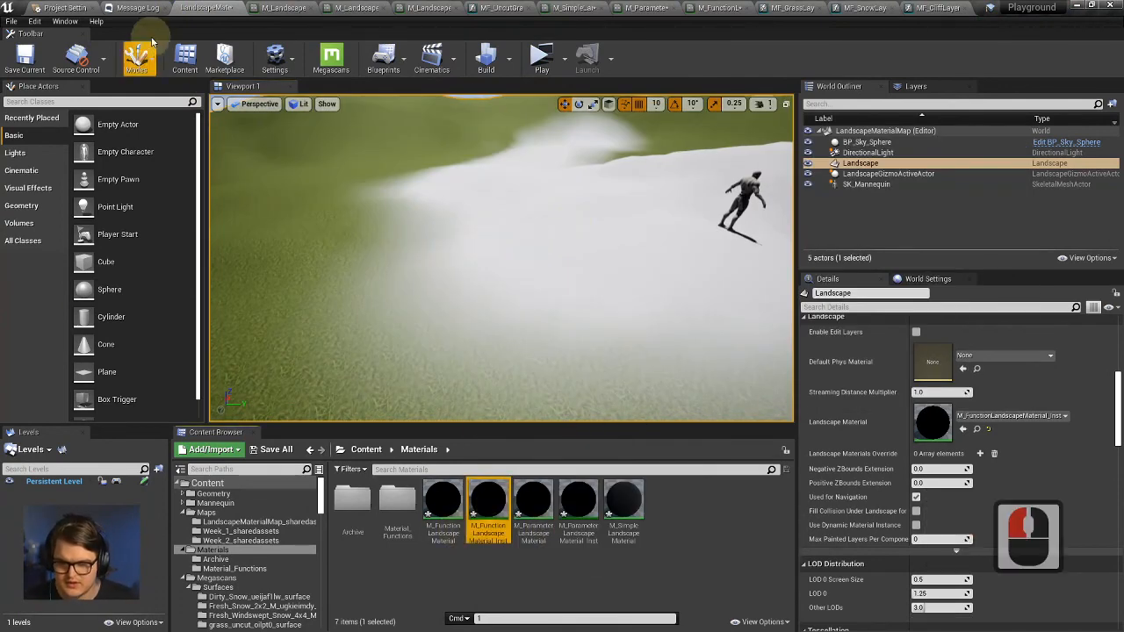
pyautogui.click(136, 57)
pyautogui.click(148, 121)
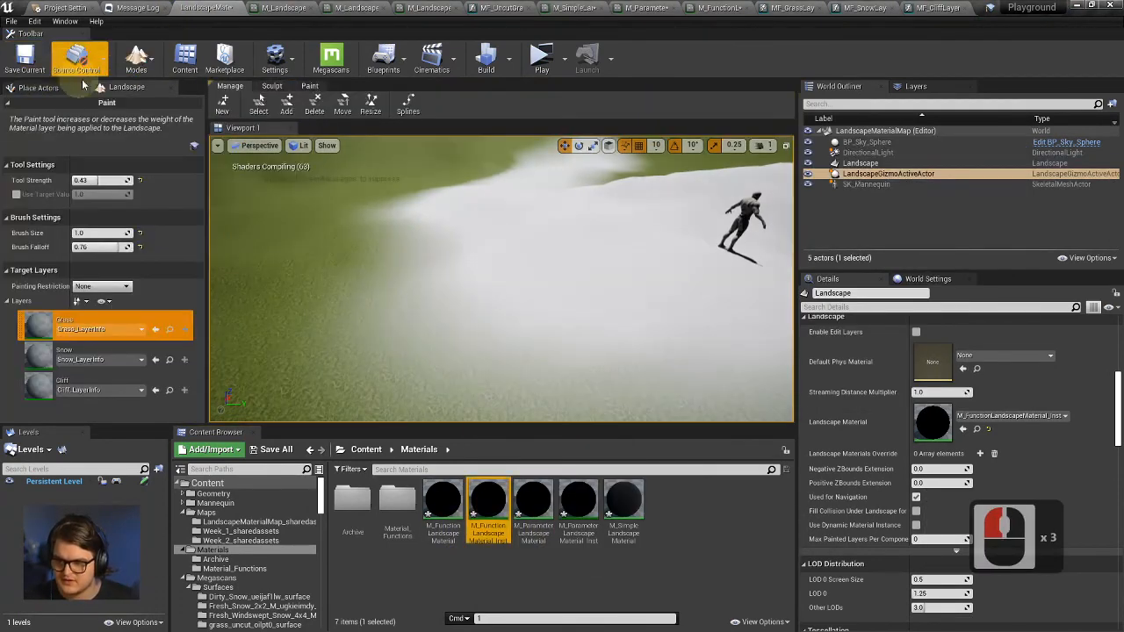
pyautogui.click(39, 354)
pyautogui.click(40, 386)
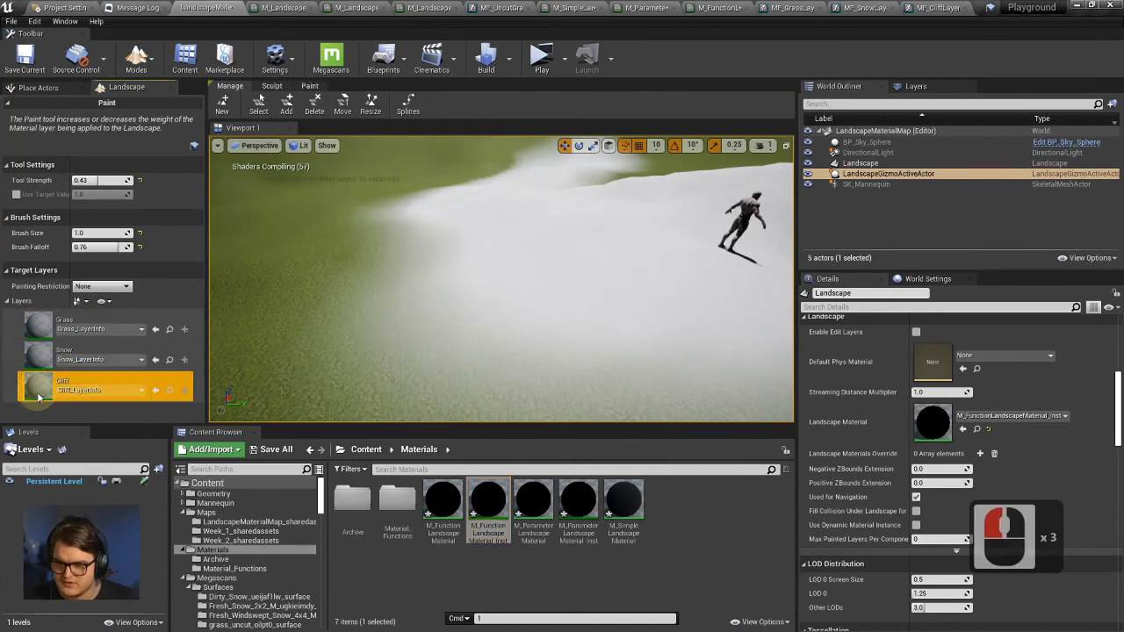
pyautogui.click(490, 510)
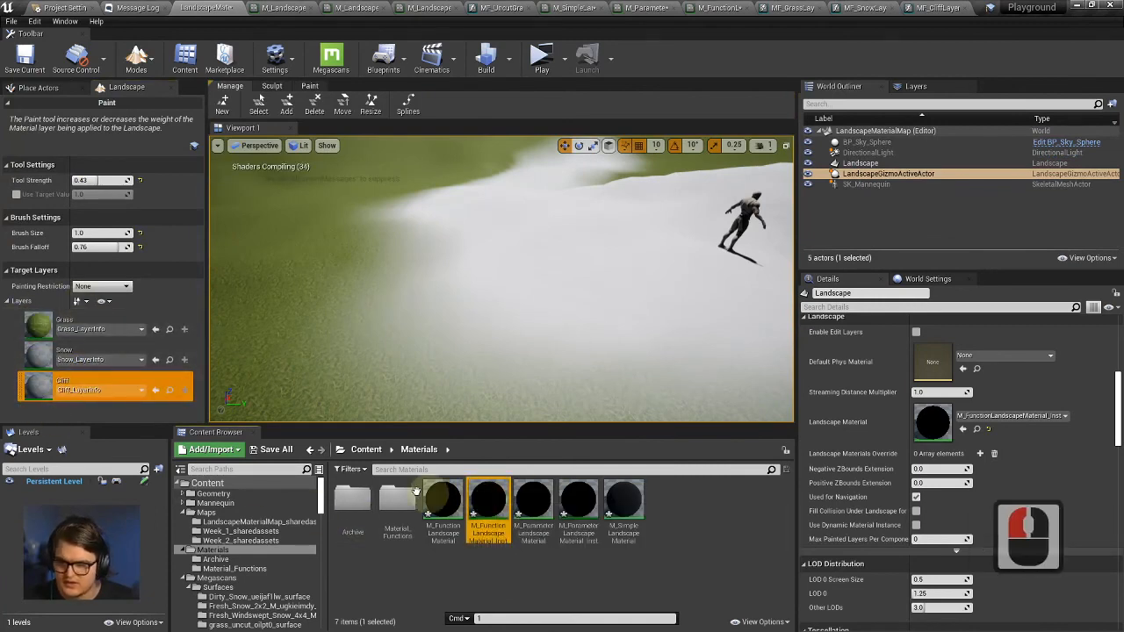
pyautogui.click(40, 355)
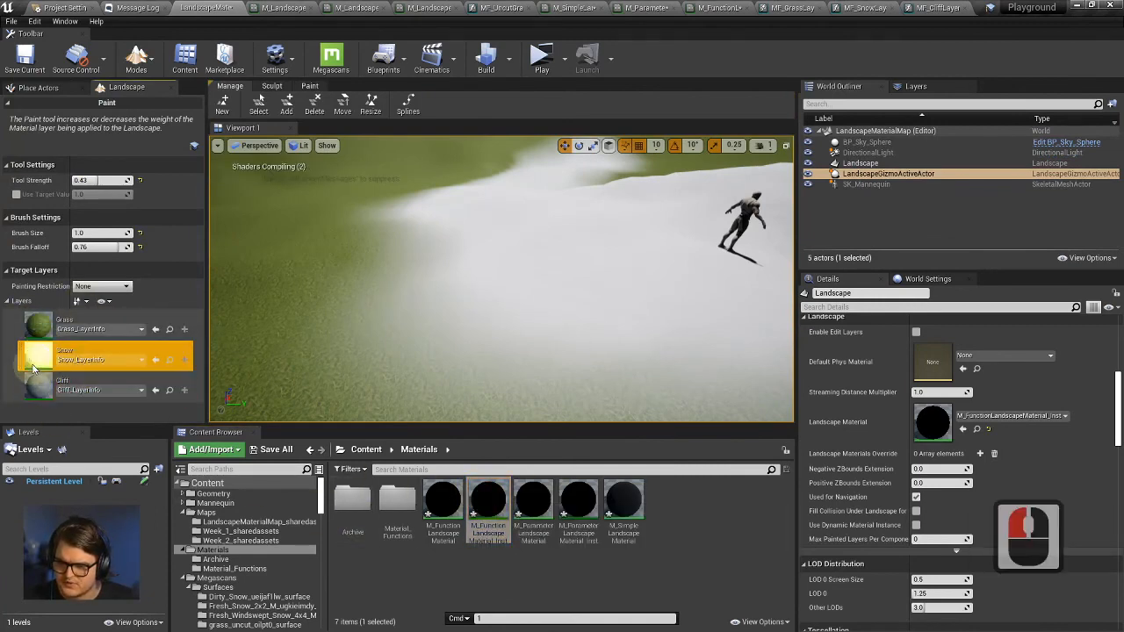
pyautogui.click(40, 386)
pyautogui.click(40, 325)
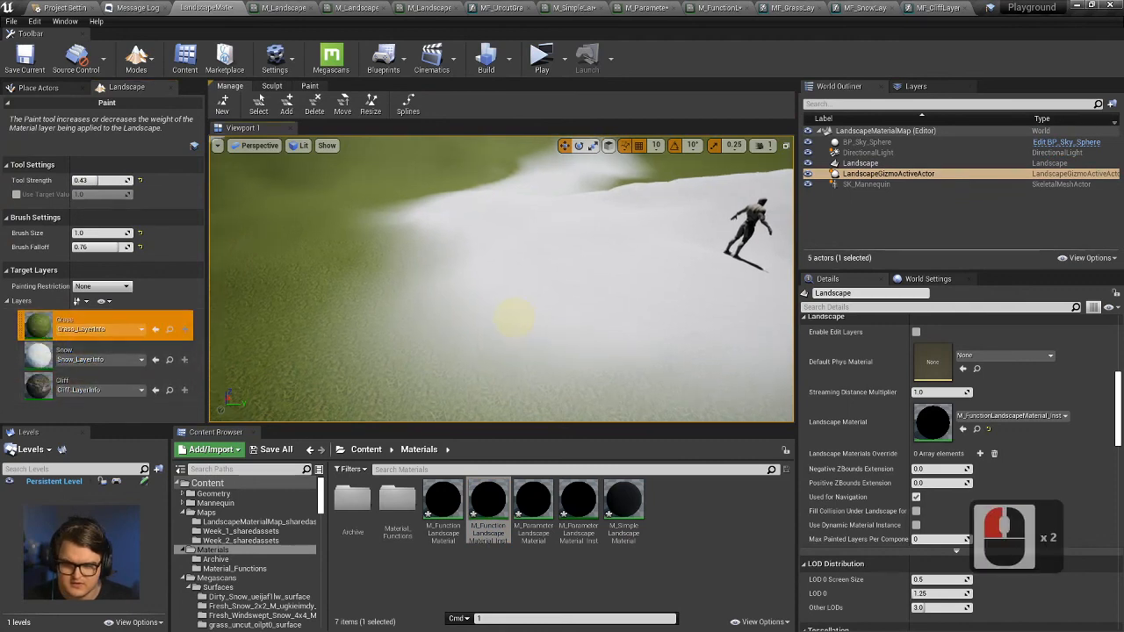
pyautogui.click(489, 500)
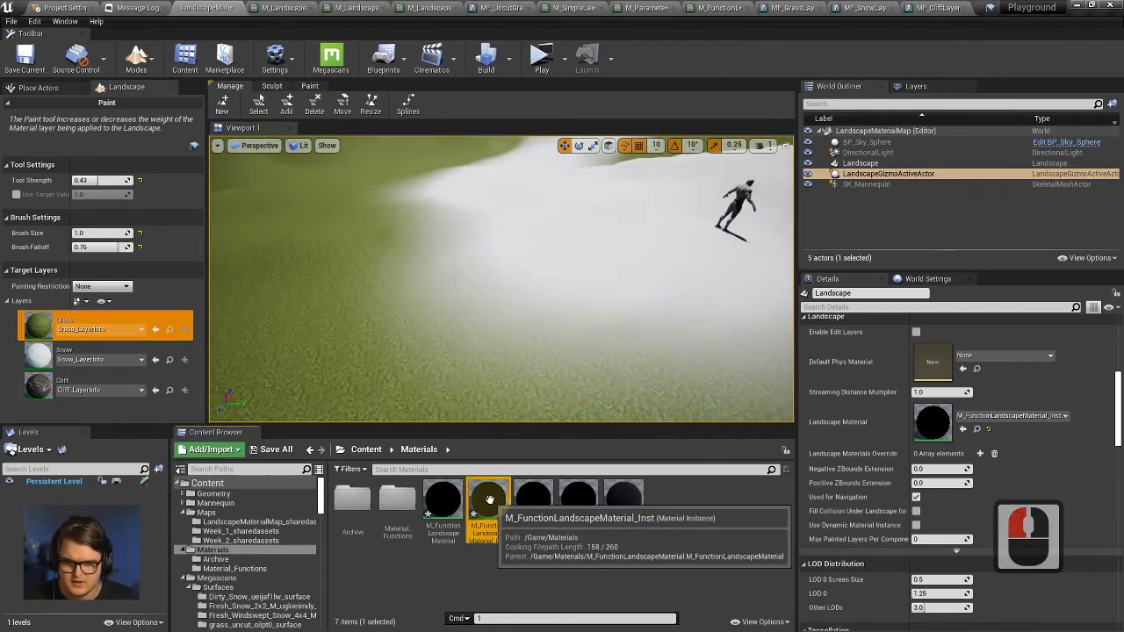
# Open the M_FunctionLandscapeMaterial_Inst material instance and raise TextureScale to about 2.03 to compare the grass tiling on the landscape.
pyautogui.doubleClick(489, 501)
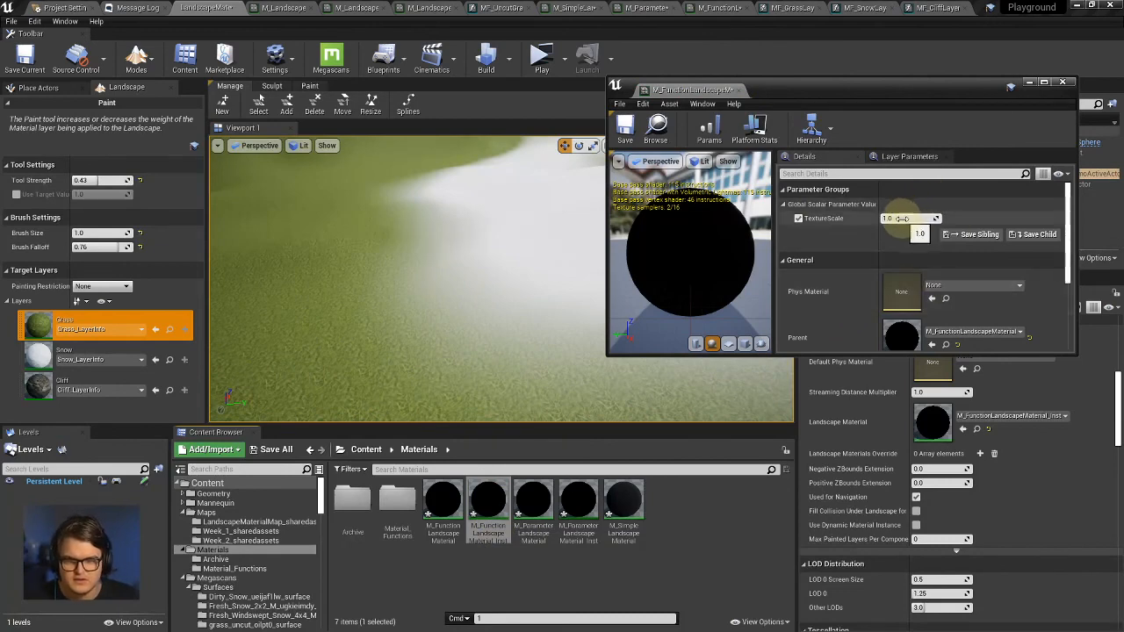
pyautogui.moveTo(896, 218); pyautogui.dragTo(900, 218)
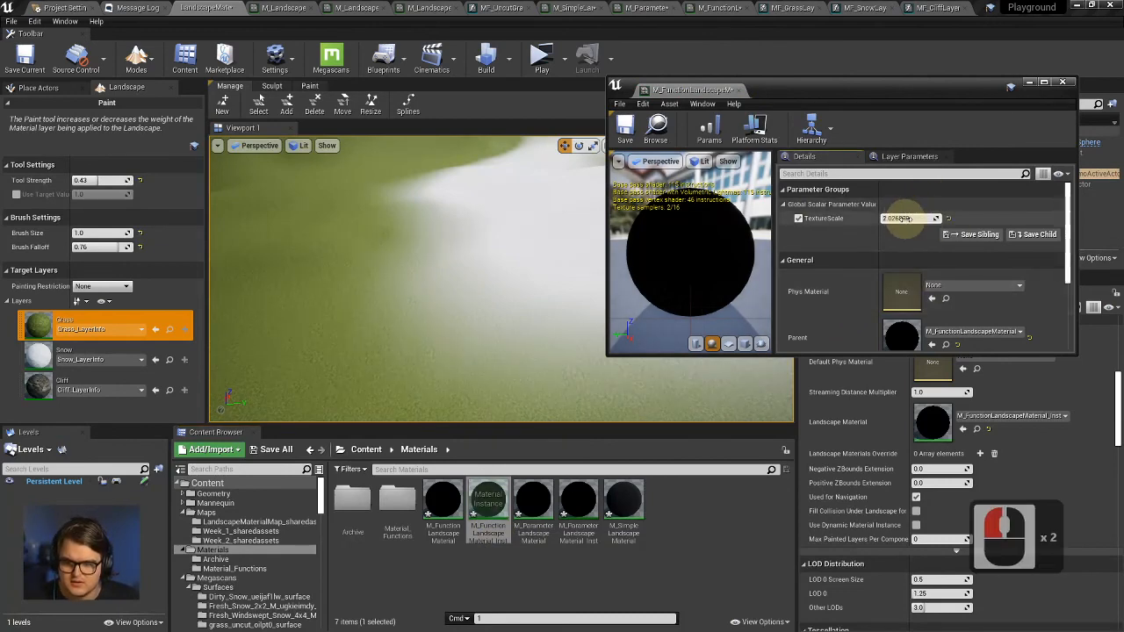
pyautogui.scroll(-5, 409, 352)
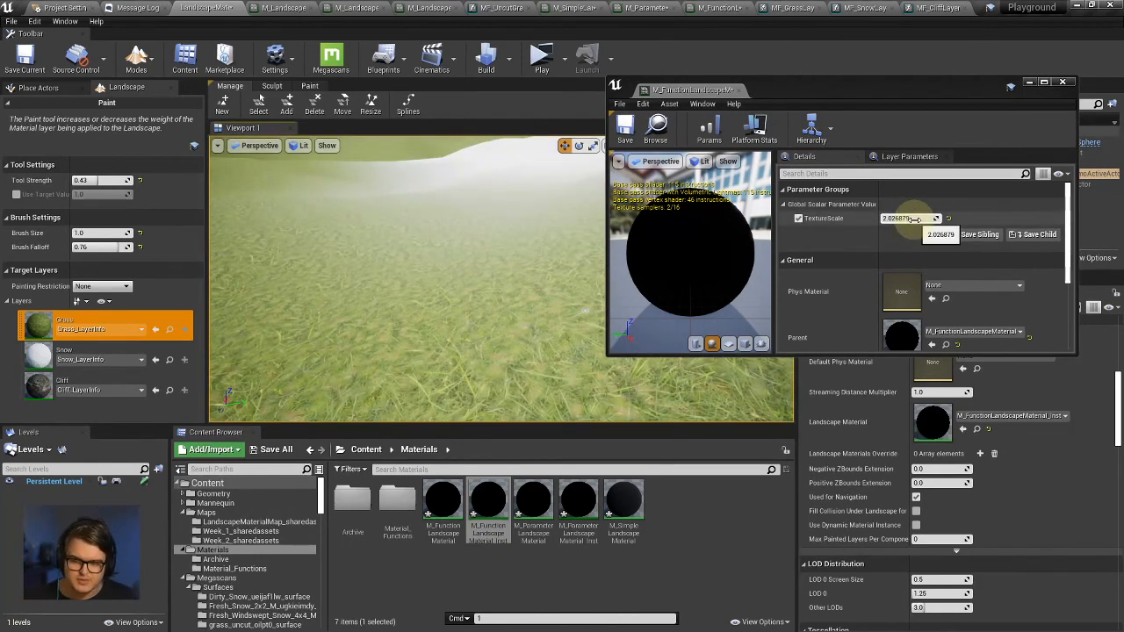
pyautogui.scroll(-3, 465, 258)
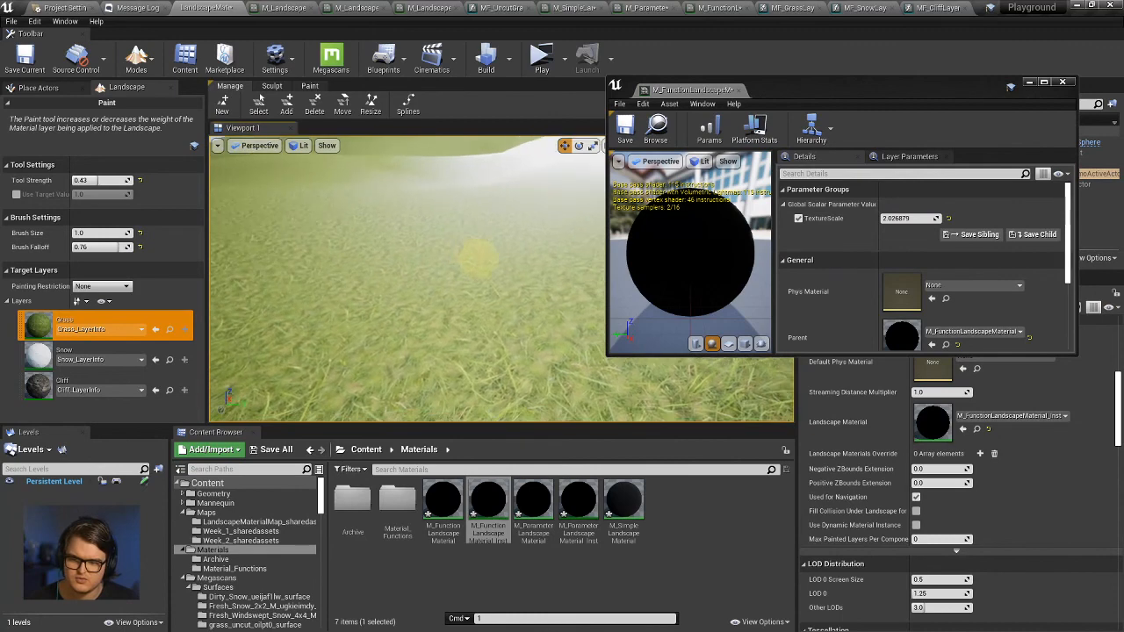
pyautogui.scroll(5, 477, 257)
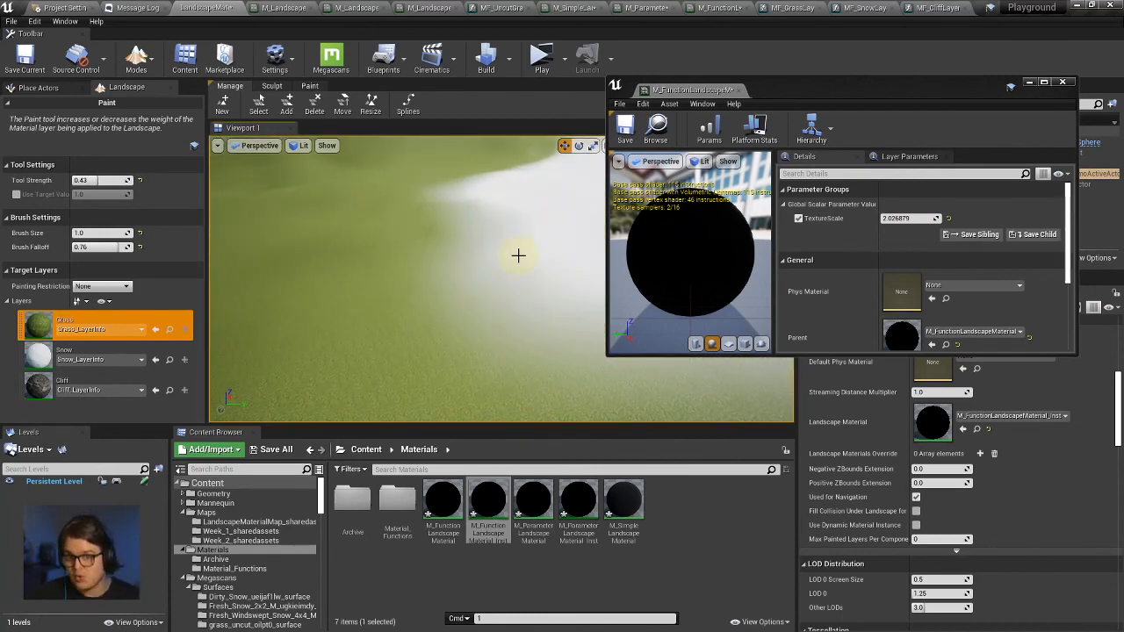
# Set the material instance's TextureScale to 0.5.
pyautogui.click(918, 217)
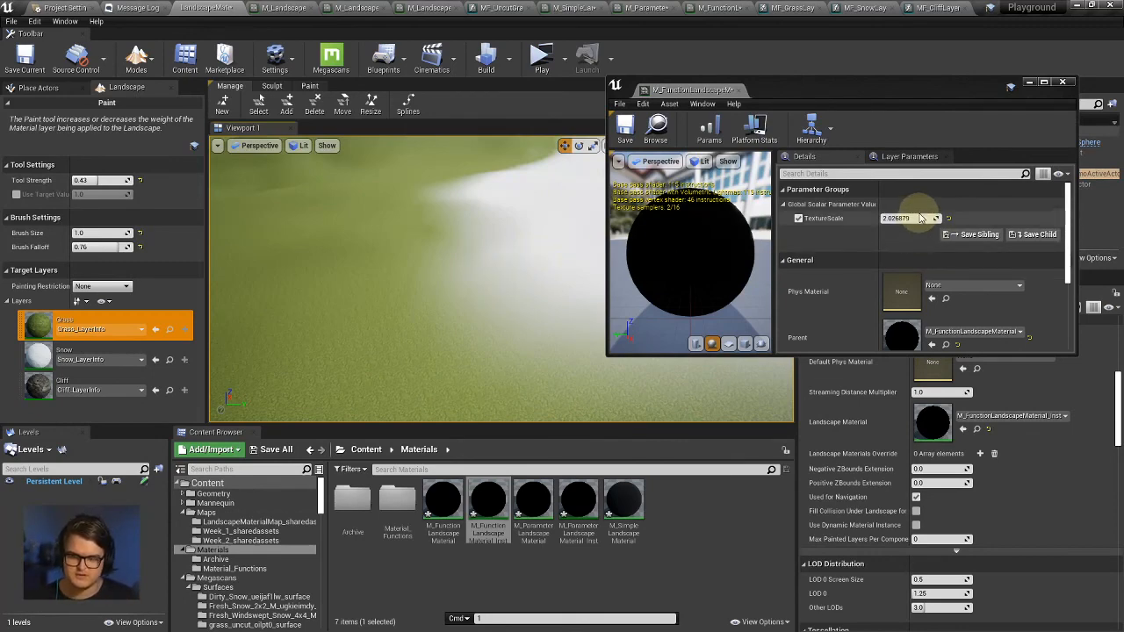
pyautogui.click(913, 218)
pyautogui.press('BackSpace')
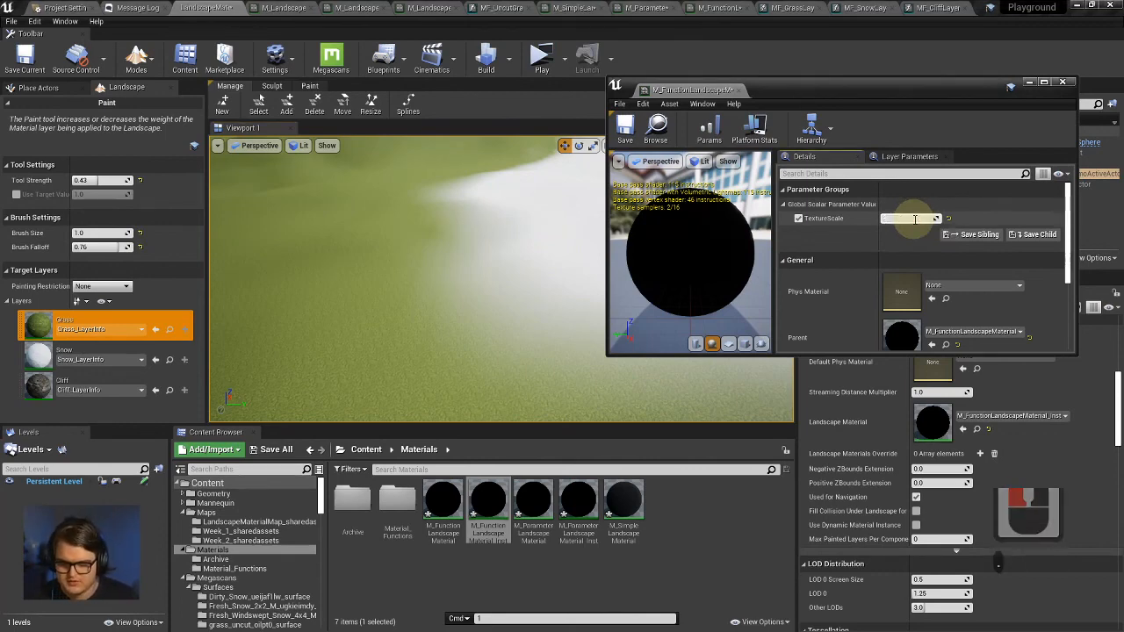
pyautogui.write('0.5')
pyautogui.press('Return')
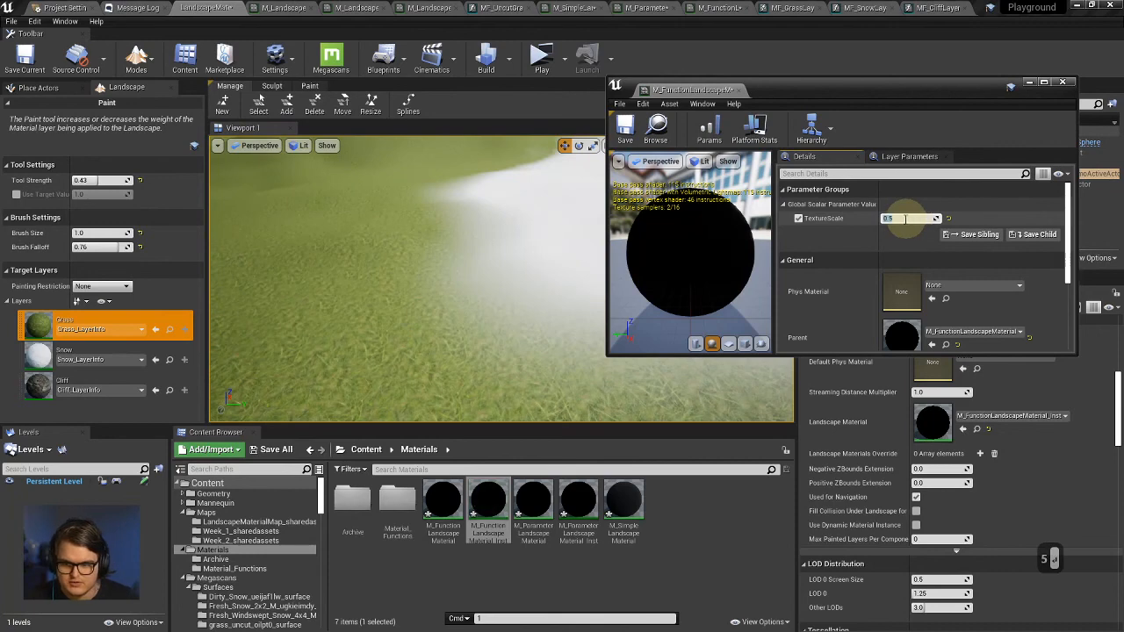
# Fly around the landscape and examine how the grass and snow textures tile at the current scale.
pyautogui.moveTo(506, 309); pyautogui.dragTo(481, 329, button='right')
pyautogui.press('w')
pyautogui.press('a')
pyautogui.press('q')
pyautogui.press('a')
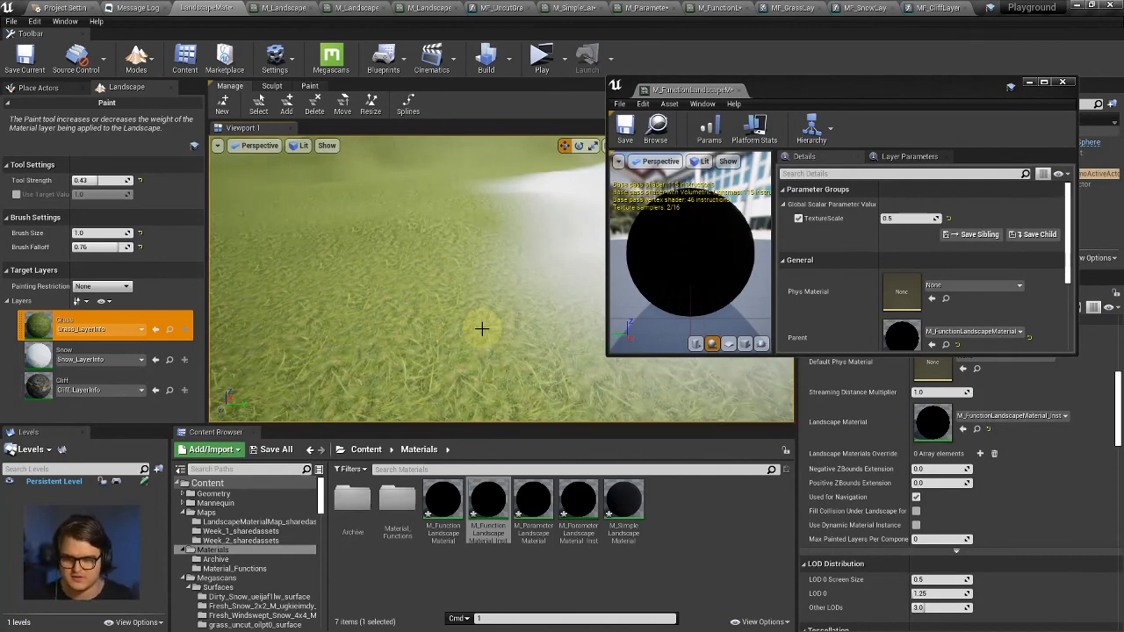
pyautogui.press('s')
pyautogui.press('d')
pyautogui.press('d')
pyautogui.press('q')
pyautogui.moveTo(482, 326); pyautogui.dragTo(585, 299, button='right')
pyautogui.press('a')
pyautogui.press('a')
pyautogui.press('a')
pyautogui.press('d')
pyautogui.press('d')
pyautogui.press('w')
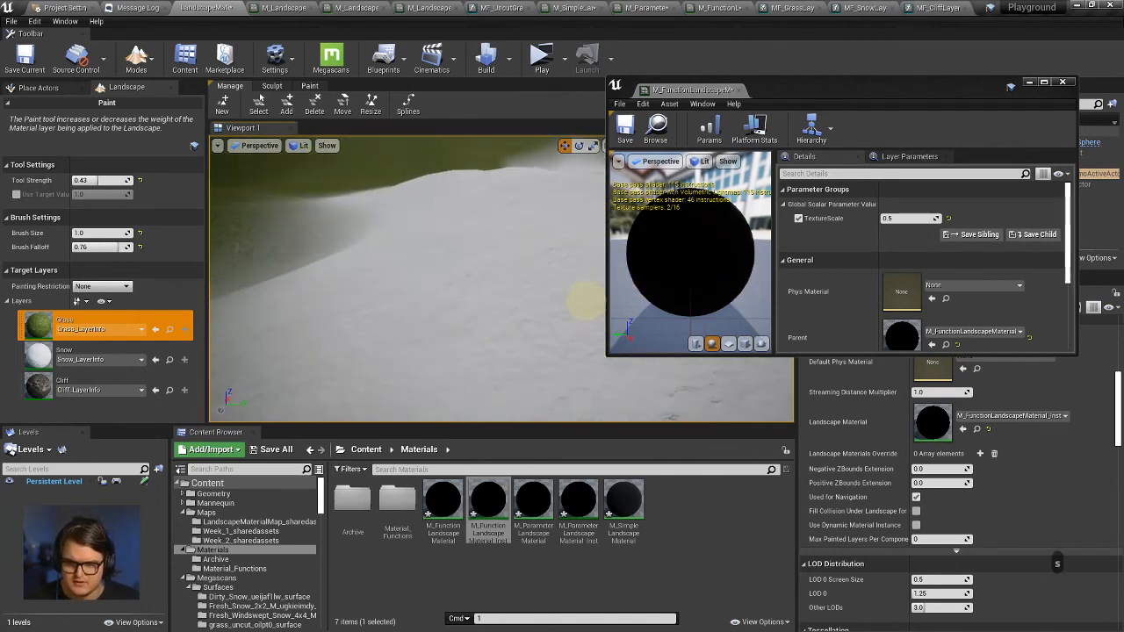
# Set the material instance's TextureScale to 1.0 and minimize its editor window.
pyautogui.click(893, 222)
pyautogui.write('1')
pyautogui.press('Return')
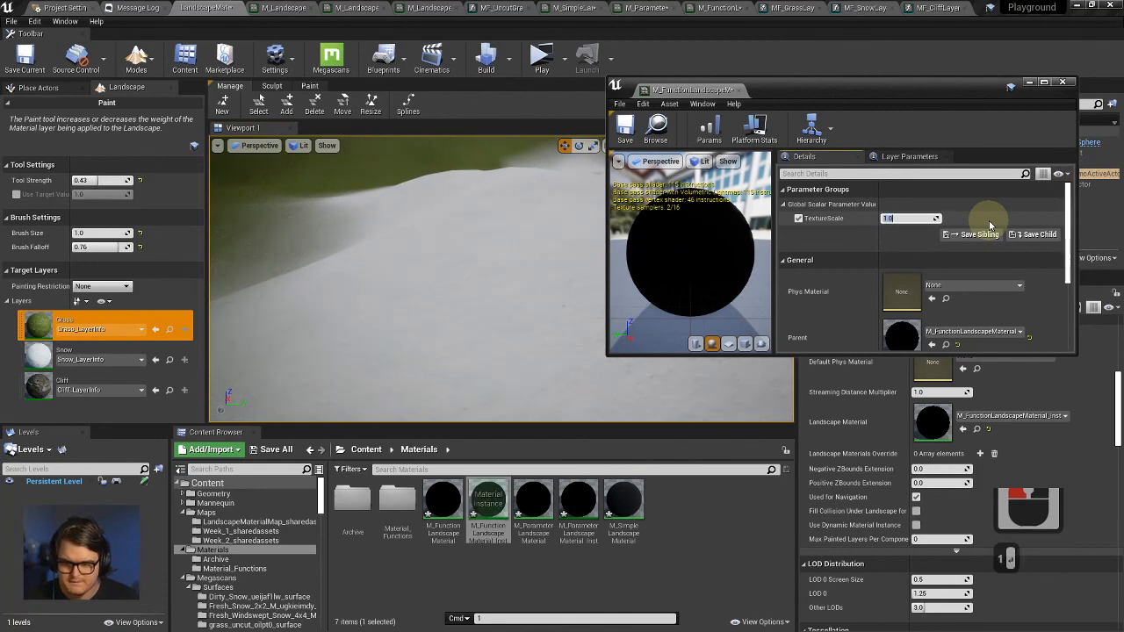
pyautogui.moveTo(473, 288); pyautogui.dragTo(504, 287, button='right')
pyautogui.moveTo(760, 86); pyautogui.dragTo(755, 89)
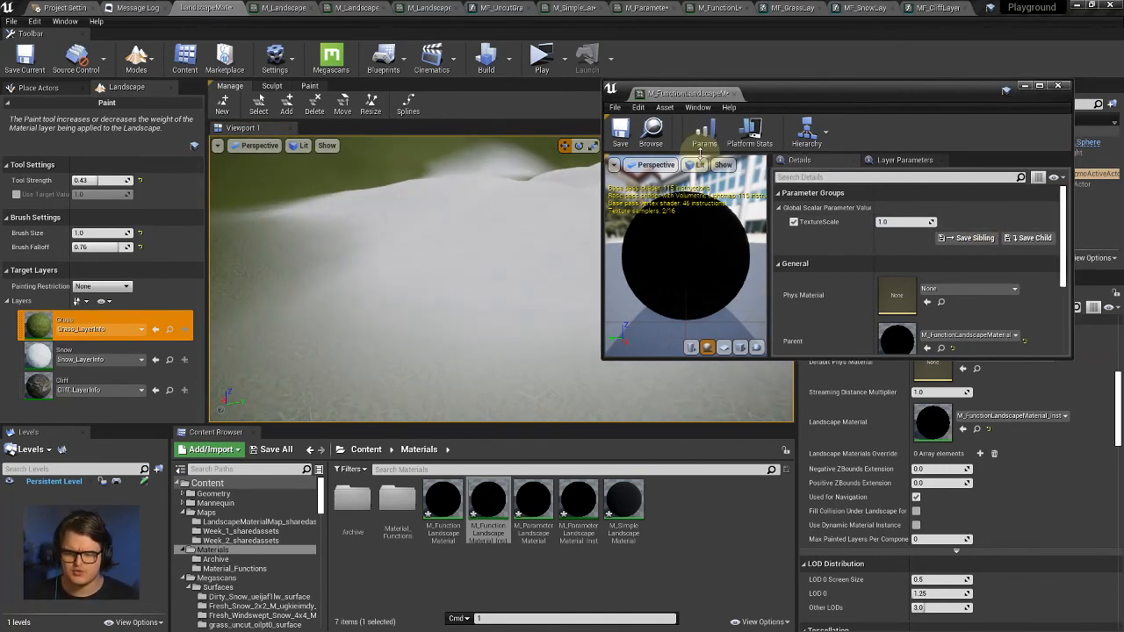
pyautogui.click(1025, 86)
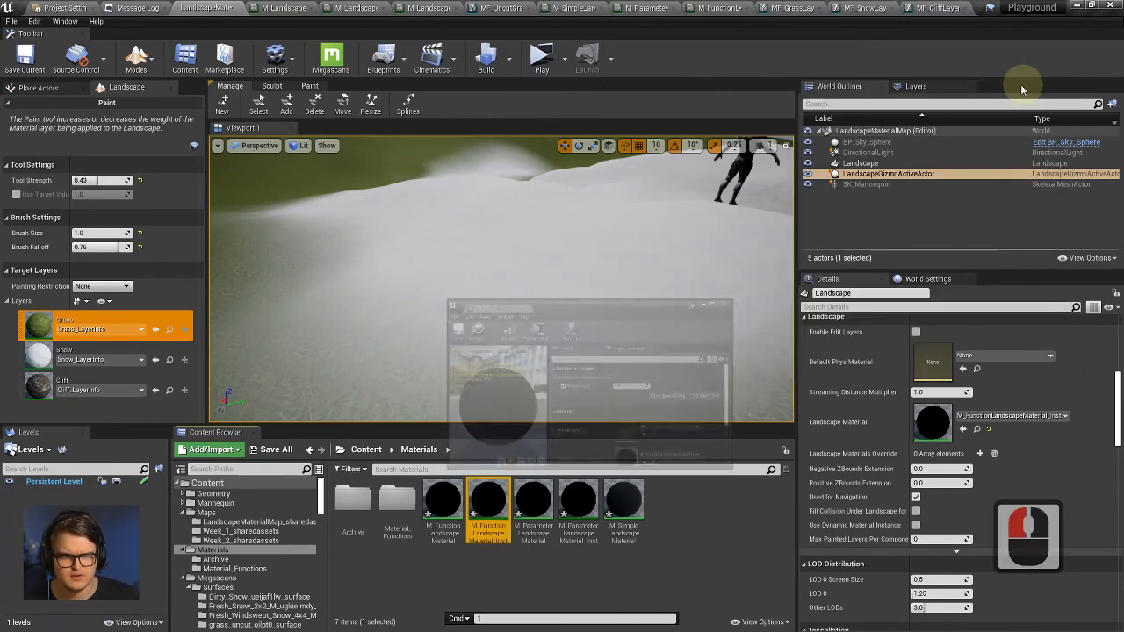
# Open the MF_GrassLayer material function and examine its Vector2 input node and the material on the preview sphere.
pyautogui.click(846, 7)
pyautogui.click(843, 9)
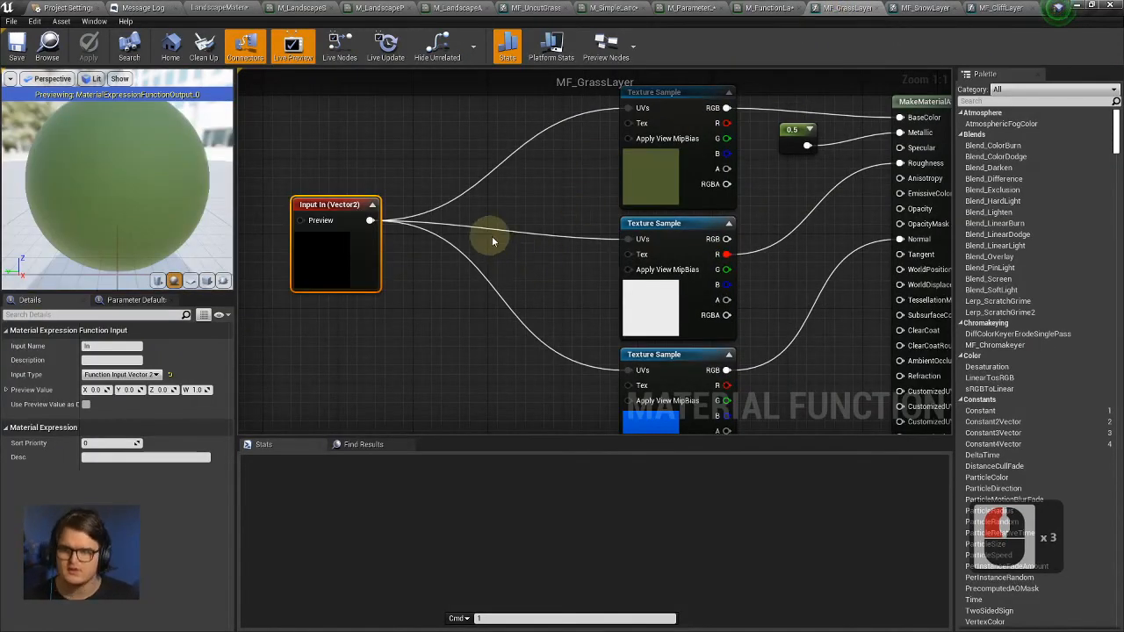
pyautogui.moveTo(492, 236); pyautogui.dragTo(597, 296, button='right')
pyautogui.moveTo(477, 231); pyautogui.dragTo(557, 263, button='right')
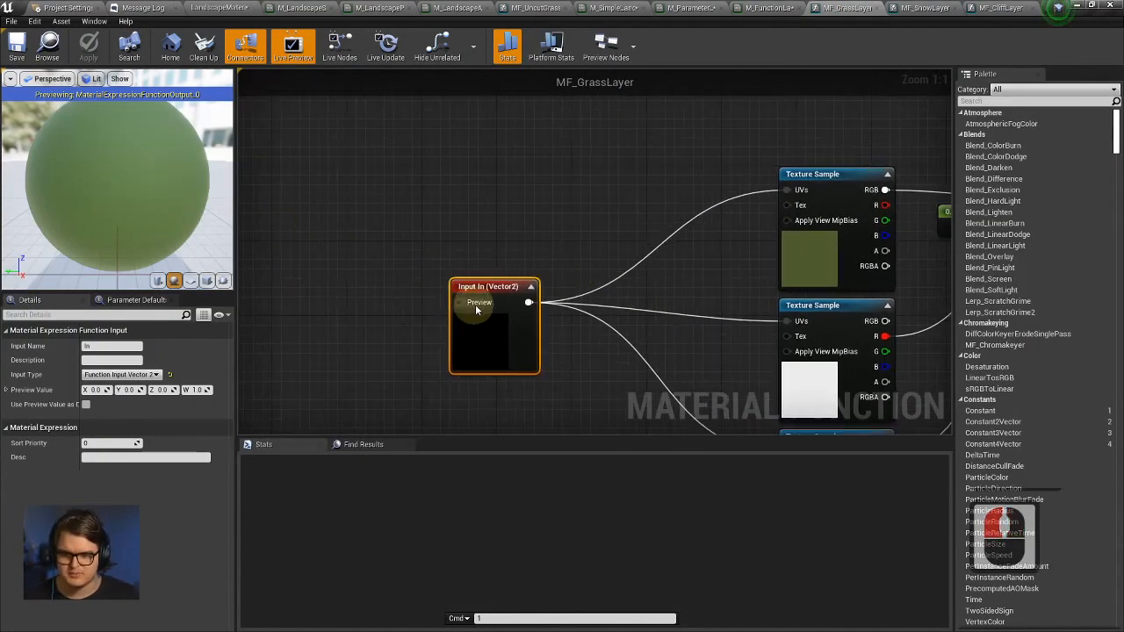
pyautogui.moveTo(419, 253); pyautogui.dragTo(416, 229, button='right')
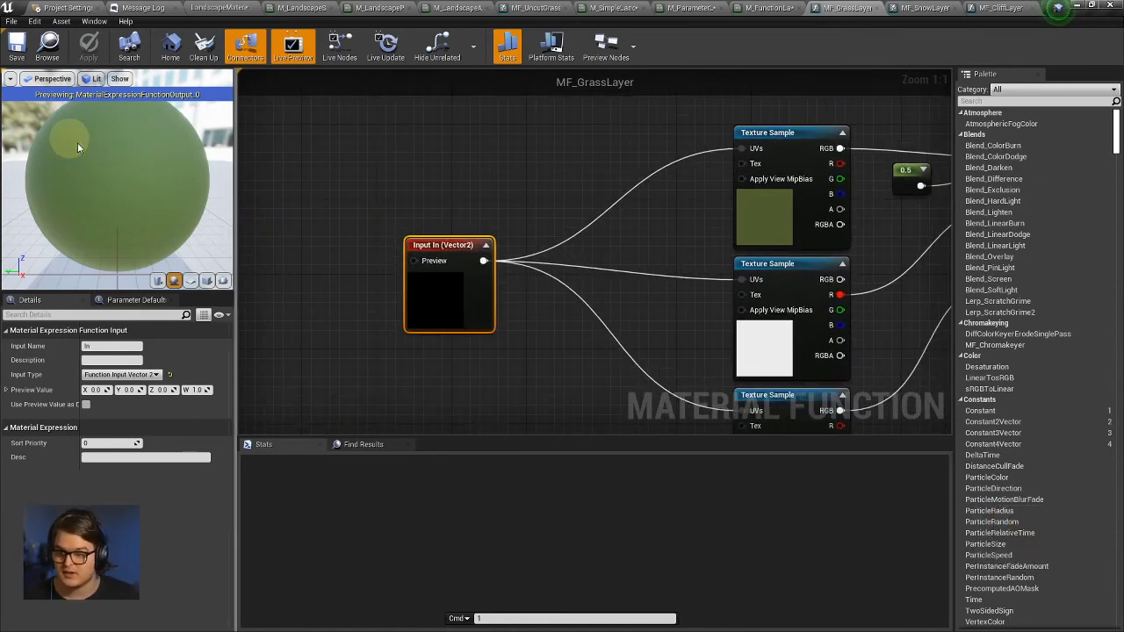
pyautogui.moveTo(103, 167)
pyautogui.mouseDown(button='right')
pyautogui.moveTo(153, 190)
pyautogui.moveTo(101, 168)
pyautogui.mouseUp(button='right')
pyautogui.moveTo(101, 168); pyautogui.dragTo(208, 217)
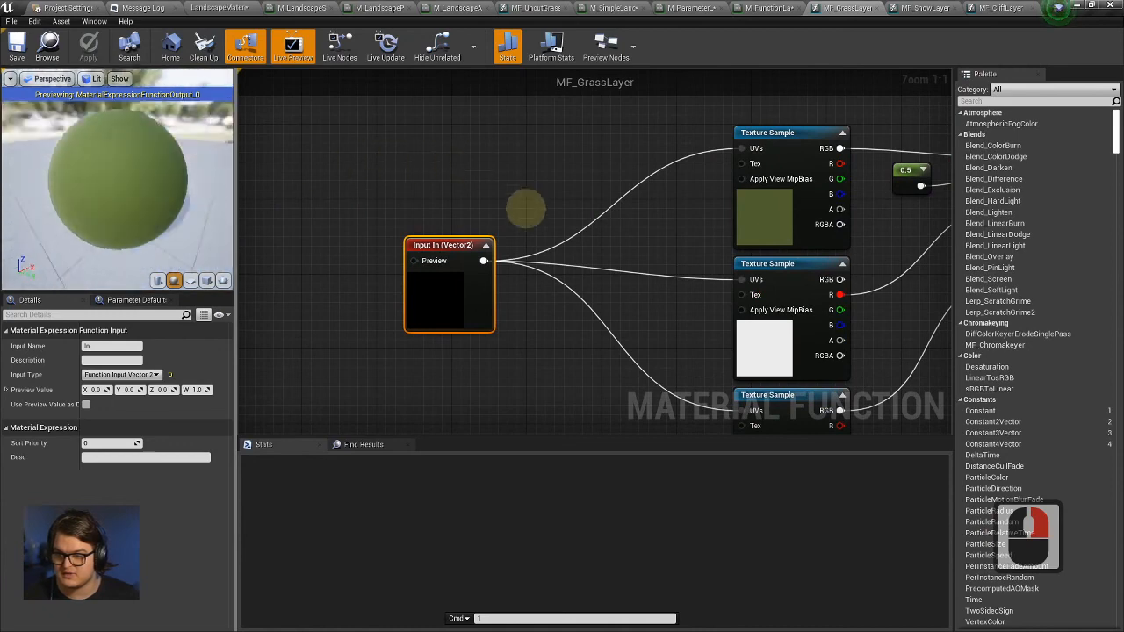
pyautogui.scroll(6, 129, 173)
pyautogui.scroll(-6, 132, 172)
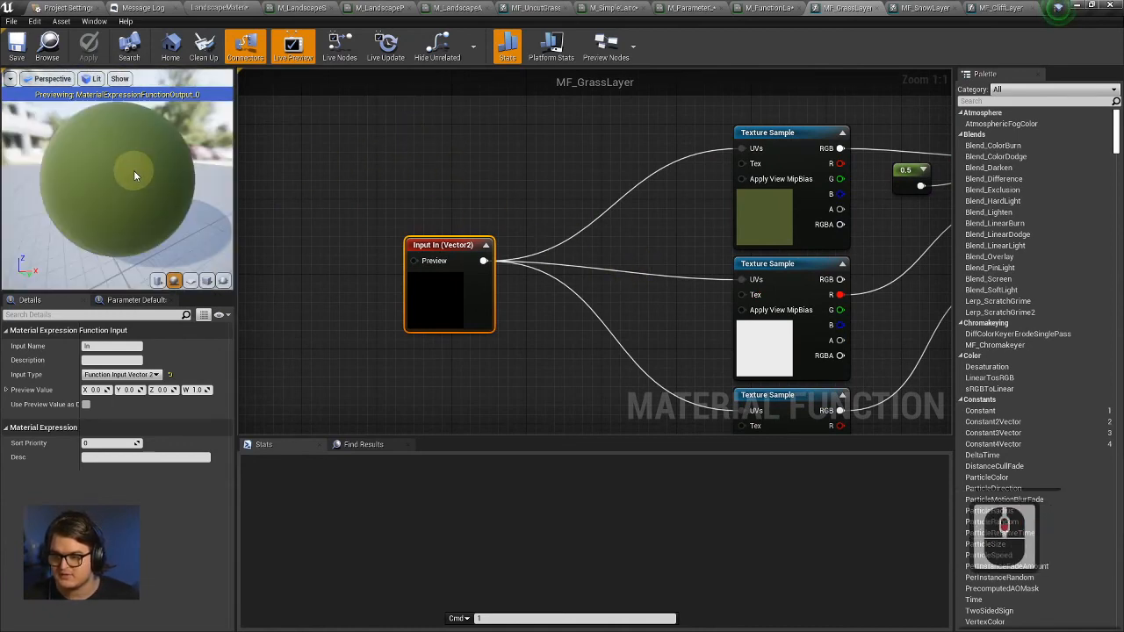
pyautogui.moveTo(134, 172); pyautogui.dragTo(116, 149)
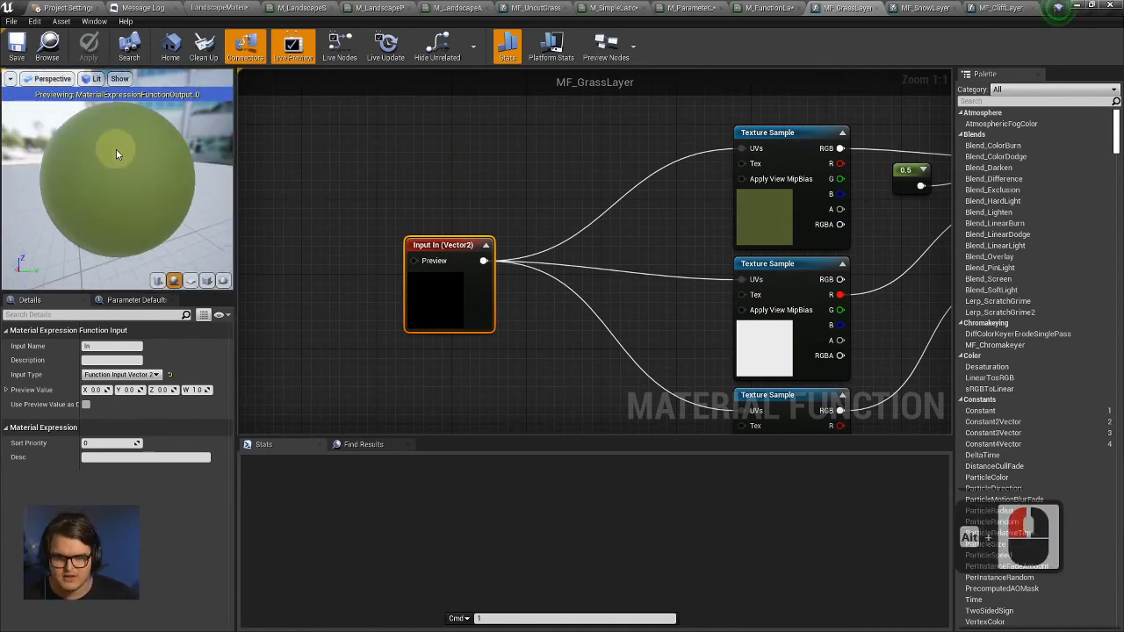
# Inspect the grass texture samples and the preview value settings of the Vector2 input node in MF_GrassLayer.
pyautogui.moveTo(647, 181); pyautogui.dragTo(593, 171, button='right')
pyautogui.click(711, 208)
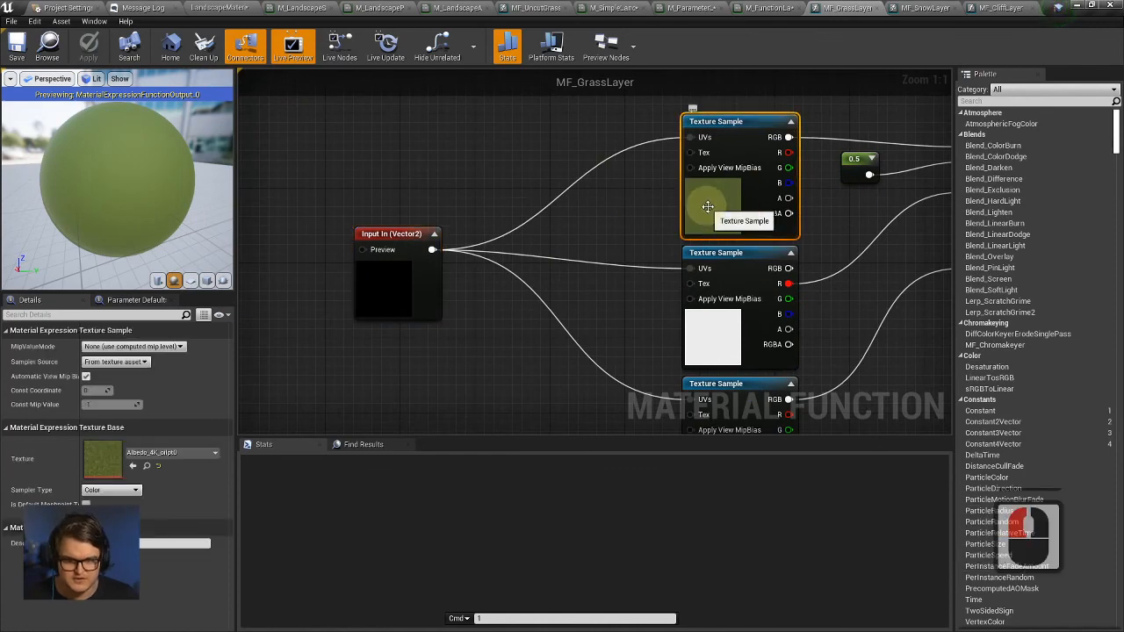
pyautogui.click(736, 332)
pyautogui.moveTo(684, 307); pyautogui.dragTo(590, 220, button='right')
pyautogui.moveTo(258, 168); pyautogui.dragTo(416, 244, button='right')
pyautogui.click(465, 258)
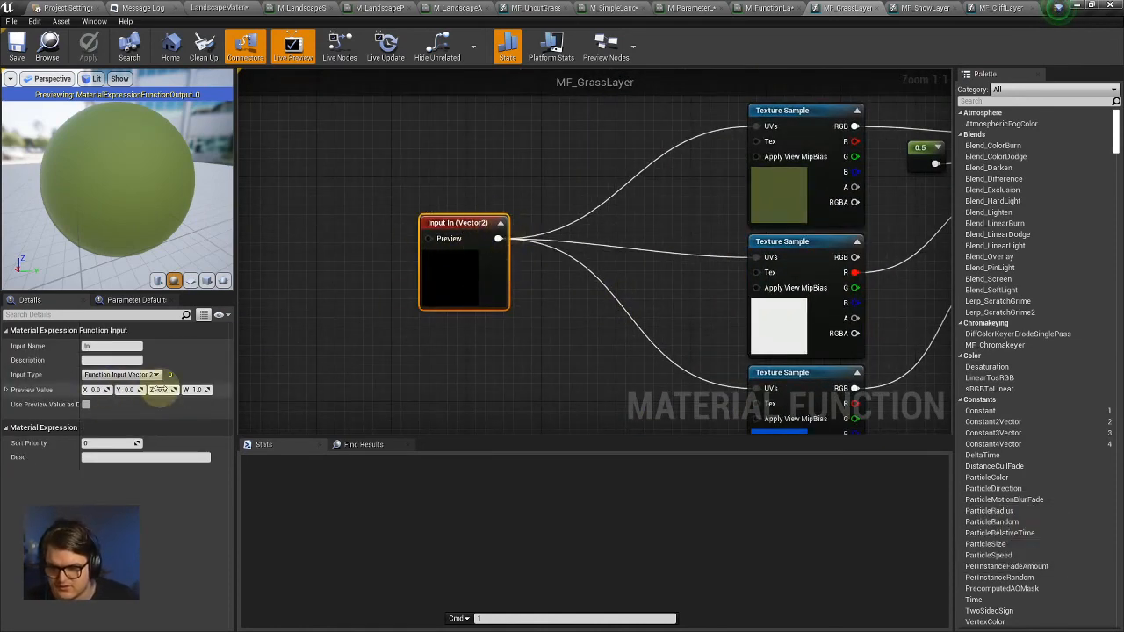
pyautogui.moveTo(635, 248); pyautogui.dragTo(625, 284, button='right')
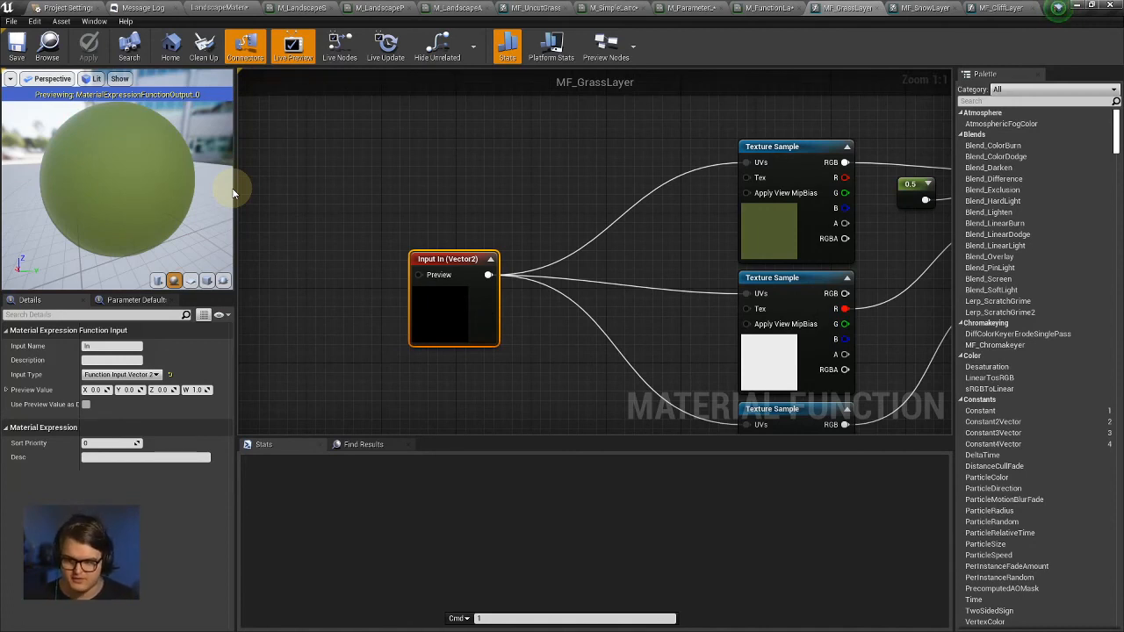
pyautogui.click(467, 311)
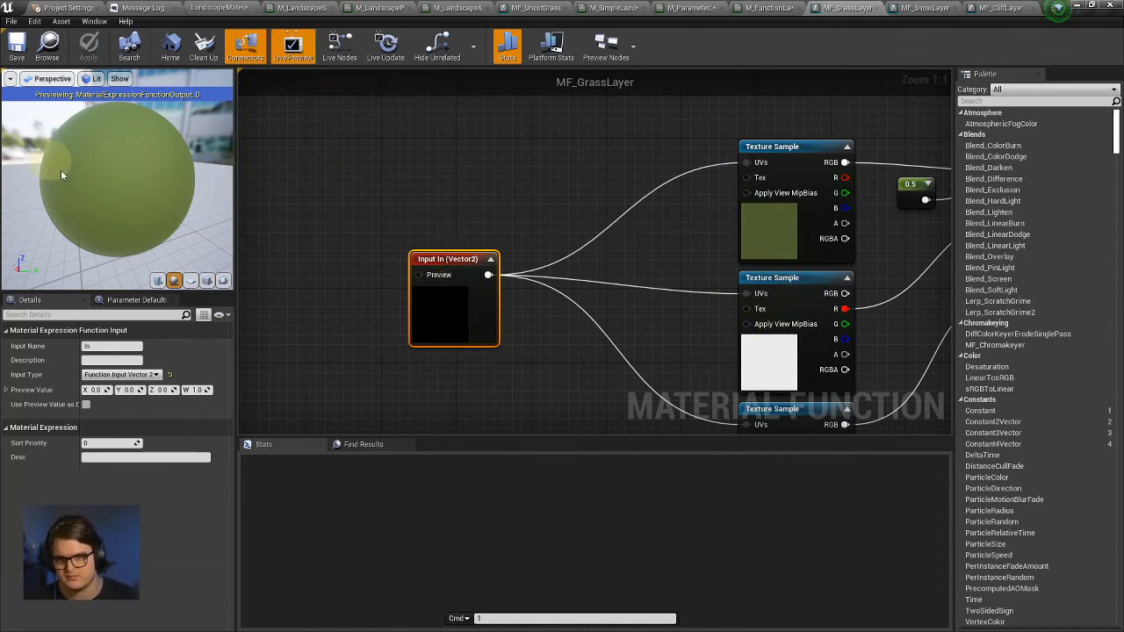
# Add a TextureCoordinate node to MF_GrassLayer and connect it to the Preview pin of the Vector2 input node.
pyautogui.moveTo(654, 245); pyautogui.dragTo(695, 230, button='right')
pyautogui.moveTo(465, 210); pyautogui.dragTo(548, 223, button='right')
pyautogui.rightClick(409, 256)
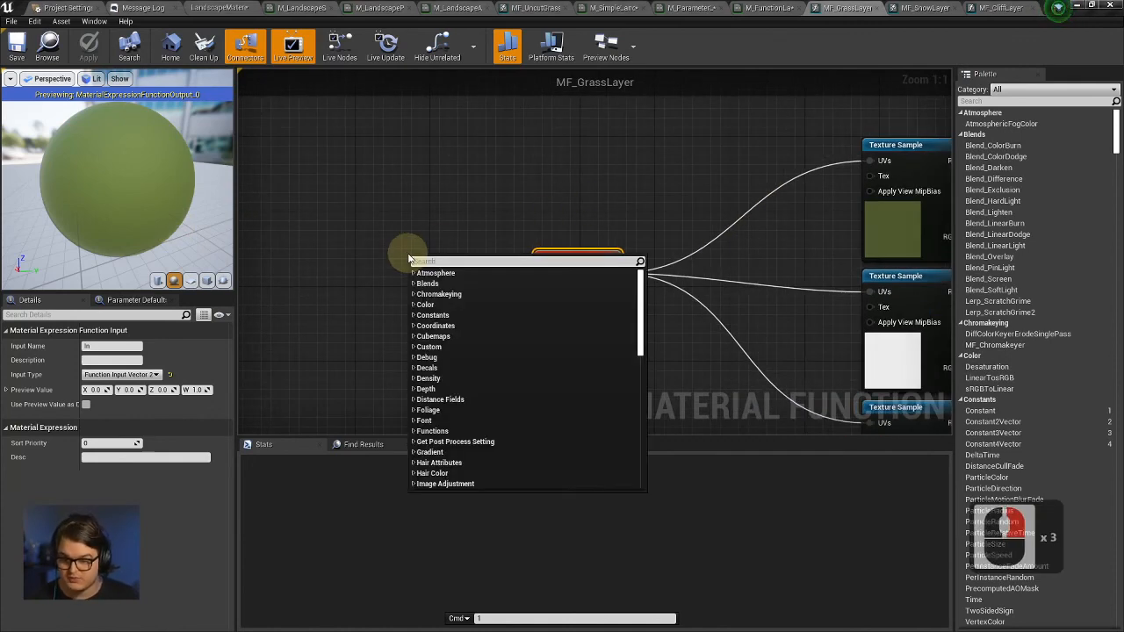
pyautogui.write('tex coor')
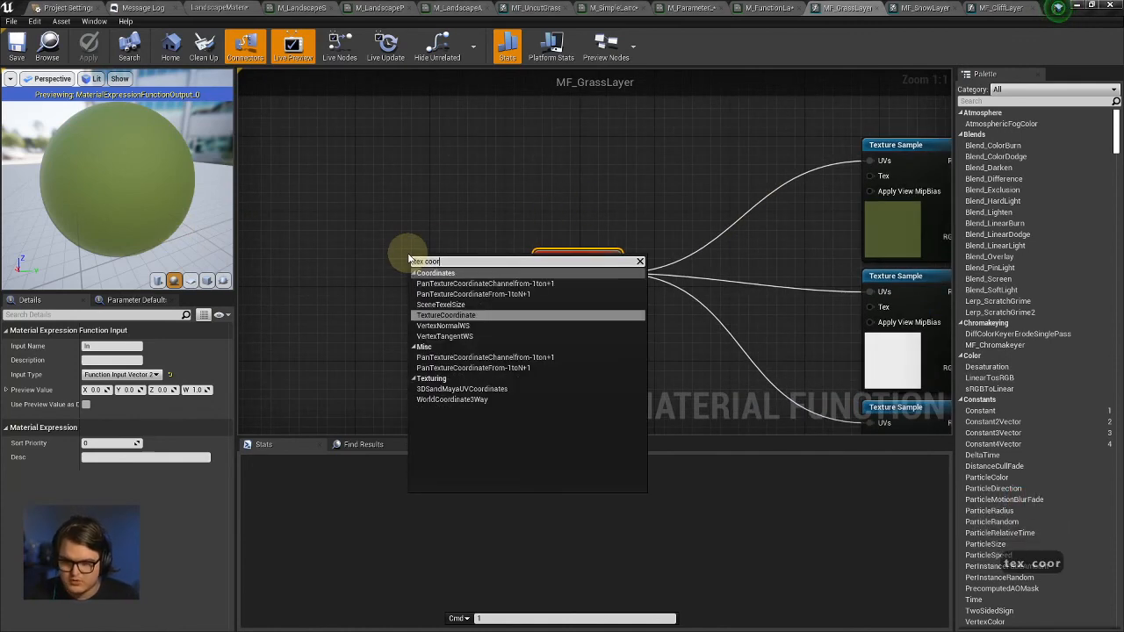
pyautogui.press('Escape')
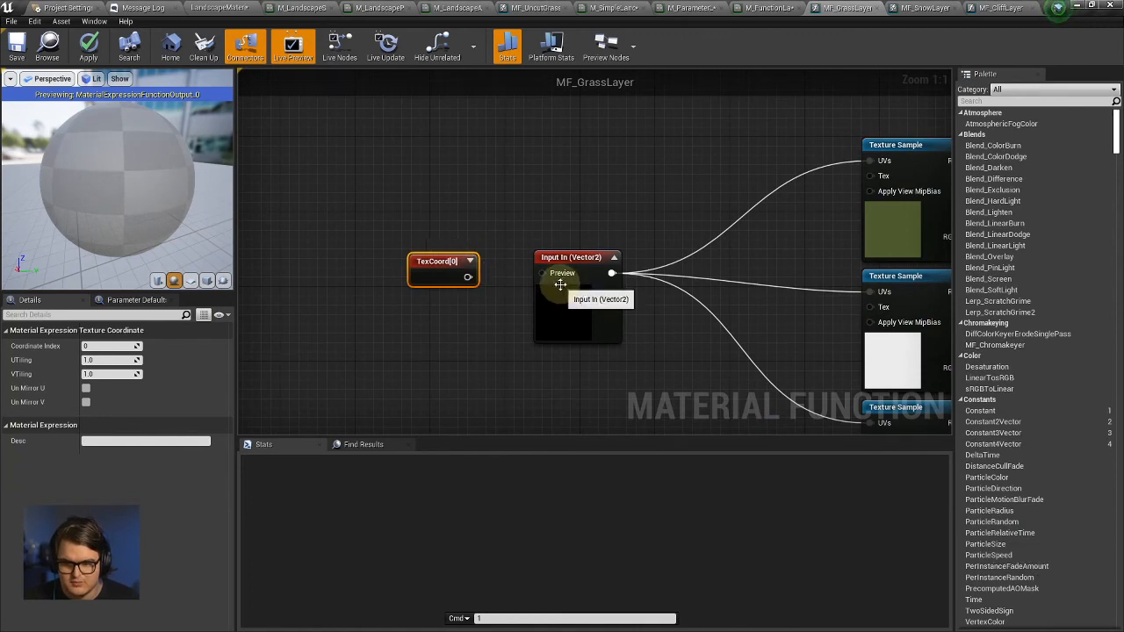
pyautogui.moveTo(468, 277); pyautogui.dragTo(546, 275)
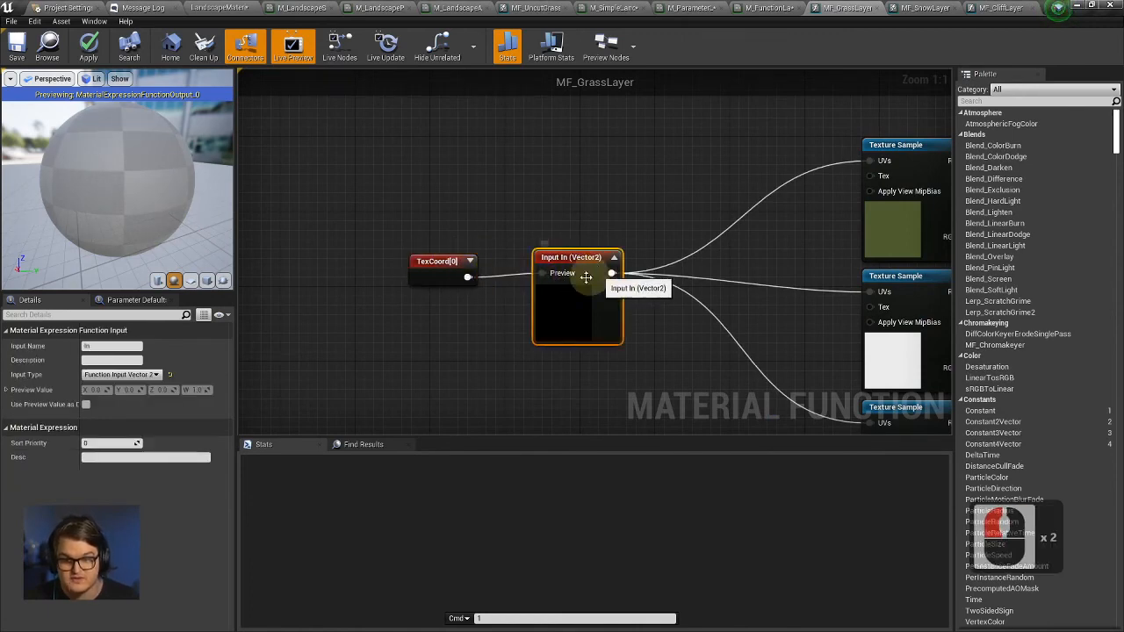
# Check the MF_GrassLayer node in the function-based landscape material, and return to the function to inspect its preview sphere.
pyautogui.click(762, 8)
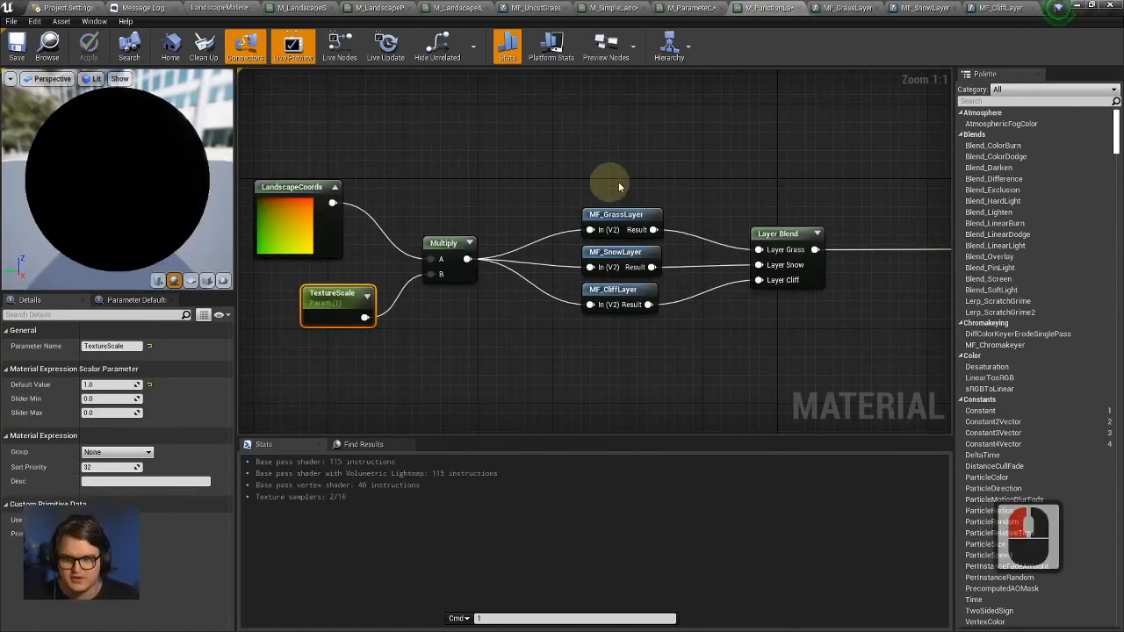
pyautogui.click(613, 211)
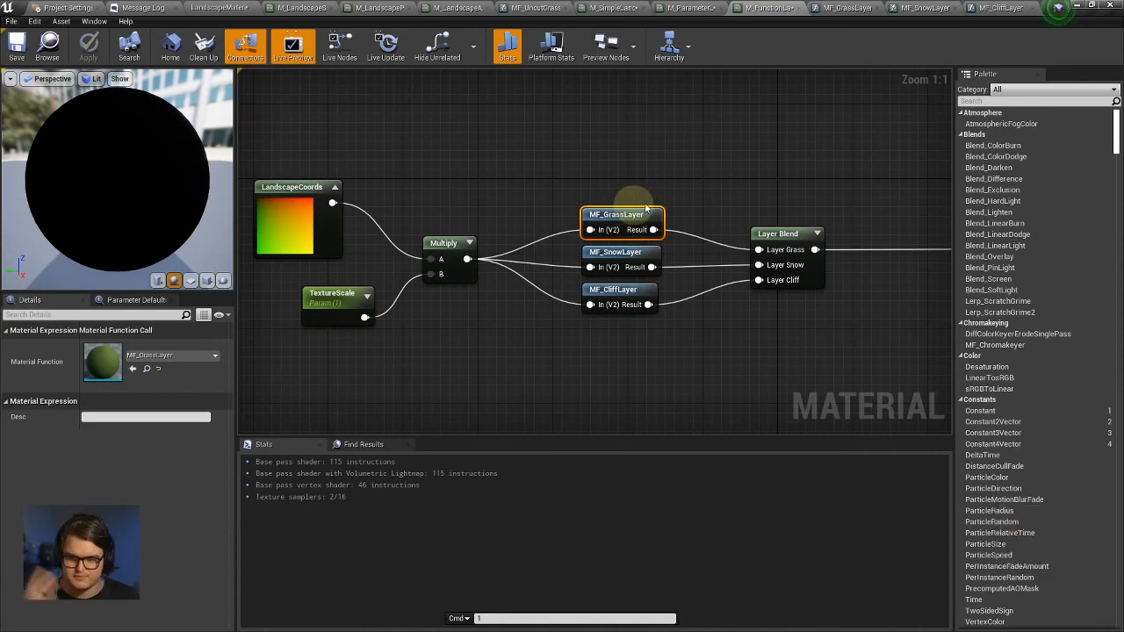
pyautogui.click(870, 8)
pyautogui.moveTo(182, 131); pyautogui.dragTo(174, 247)
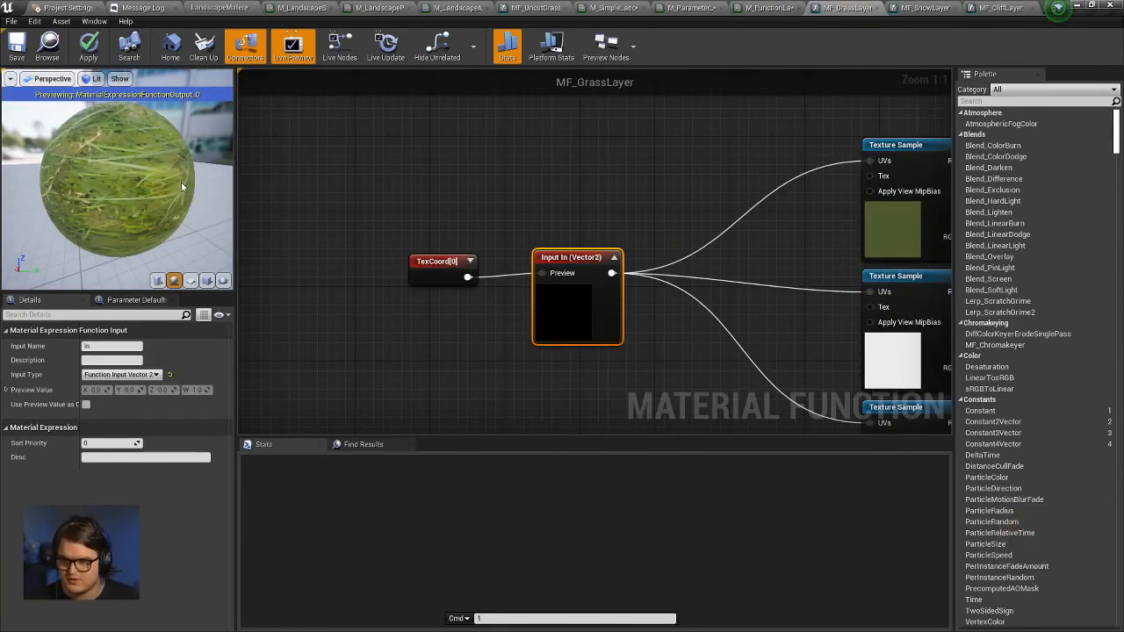
pyautogui.moveTo(182, 185); pyautogui.dragTo(104, 178)
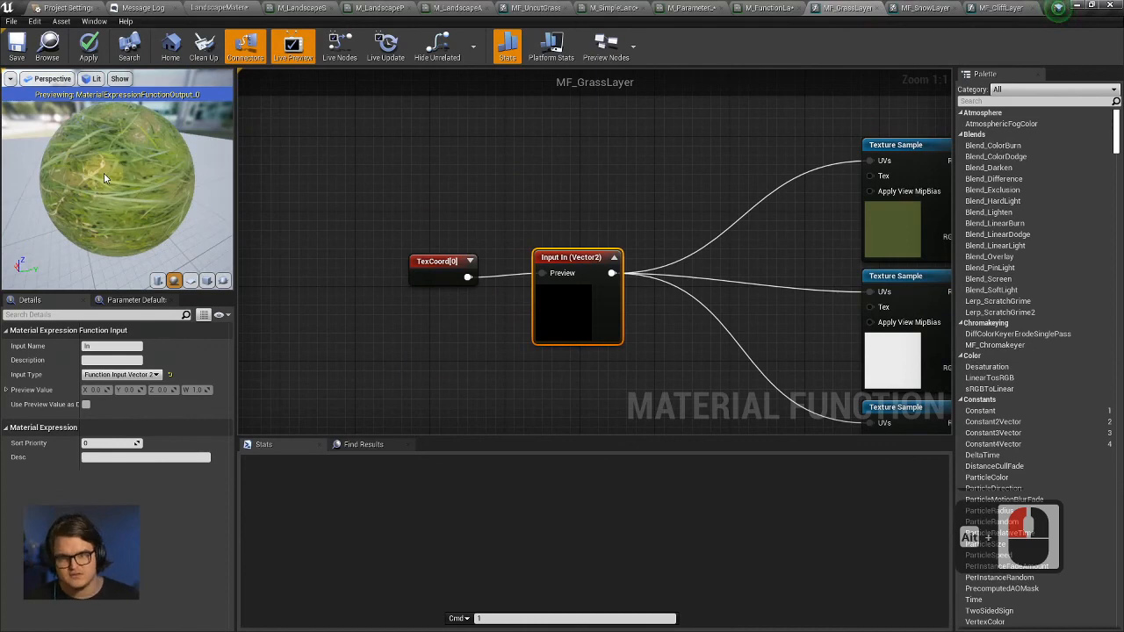
# Save the MF_GrassLayer material function with its new preview texture coordinates.
pyautogui.click(720, 220)
pyautogui.moveTo(753, 205); pyautogui.dragTo(689, 196, button='right')
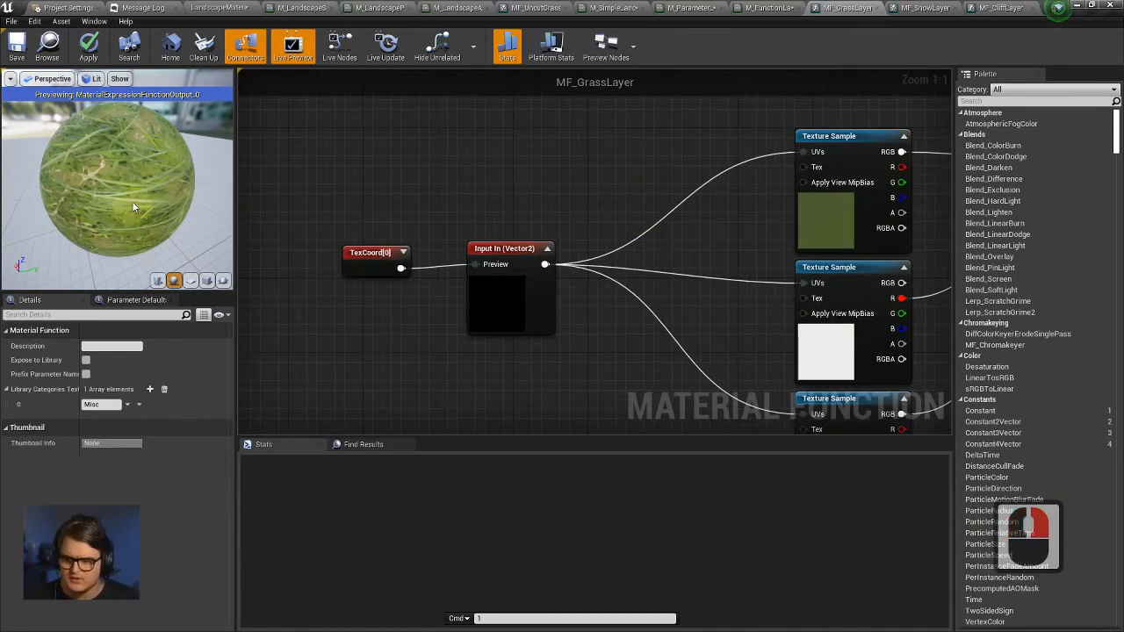
pyautogui.click(261, 259)
pyautogui.hotkey('ctrl', 's')
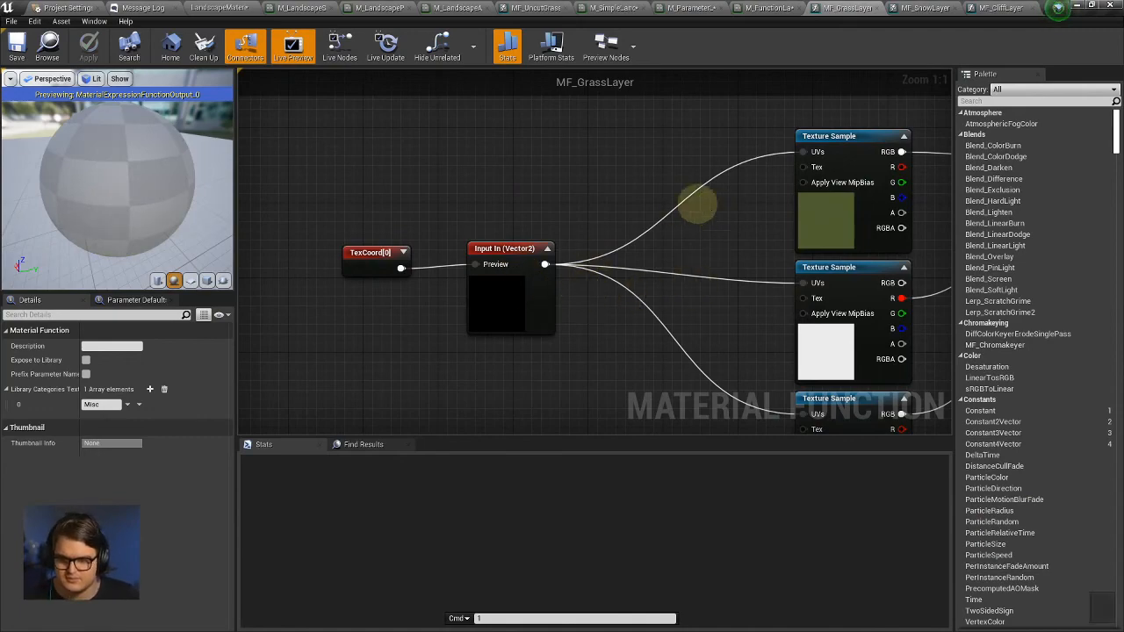
pyautogui.moveTo(694, 208); pyautogui.dragTo(479, 194, button='right')
pyautogui.moveTo(732, 237); pyautogui.dragTo(832, 253, button='right')
pyautogui.moveTo(434, 275); pyautogui.dragTo(529, 311, button='right')
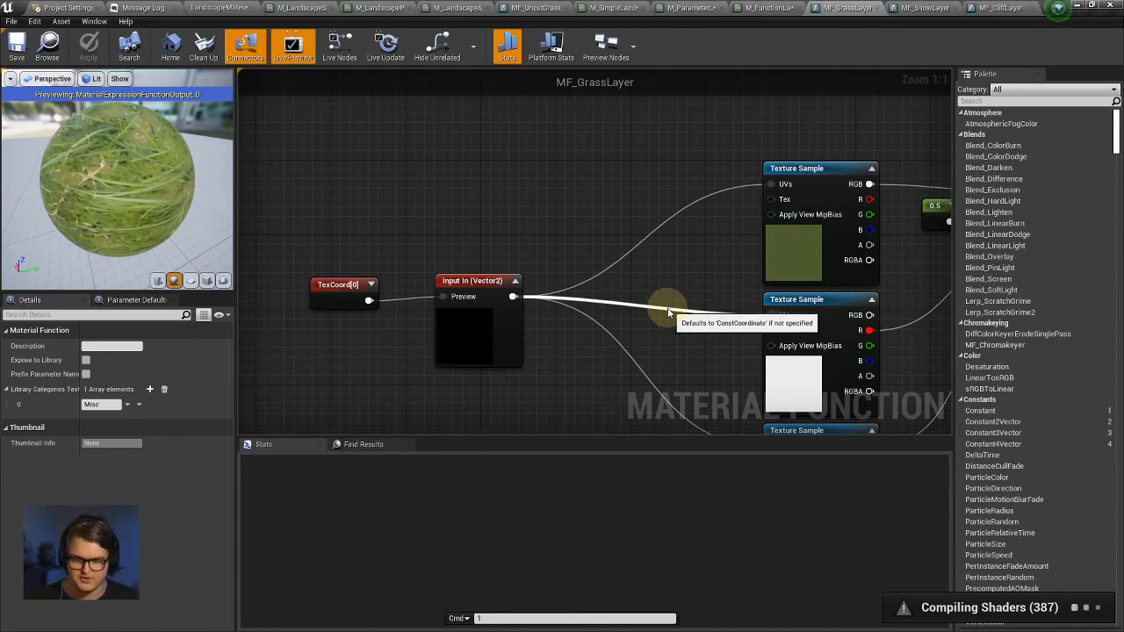
pyautogui.moveTo(702, 243); pyautogui.dragTo(591, 248, button='right')
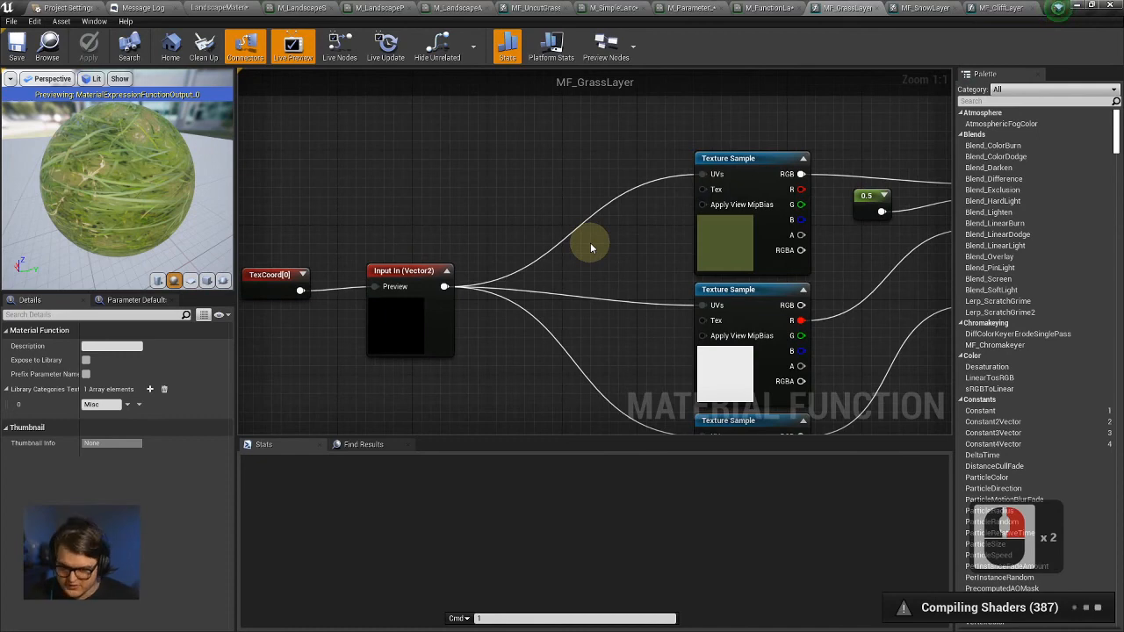
# Add a TextureObject node to MF_GrassLayer between the Vector2 input and the texture samples.
pyautogui.rightClick(591, 249)
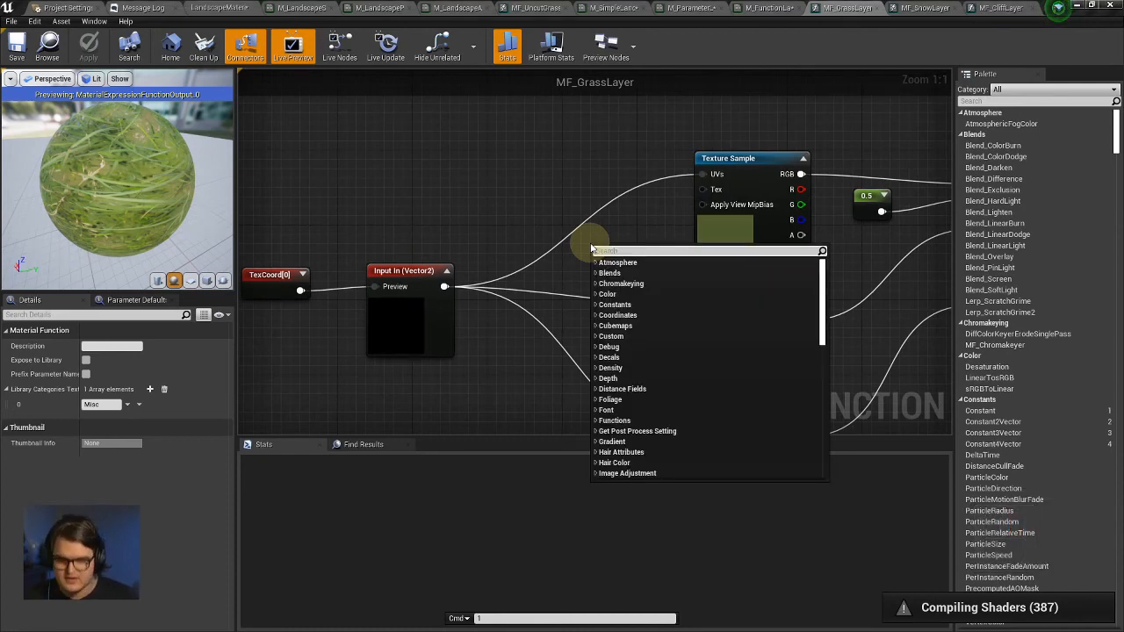
pyautogui.write('tex obj')
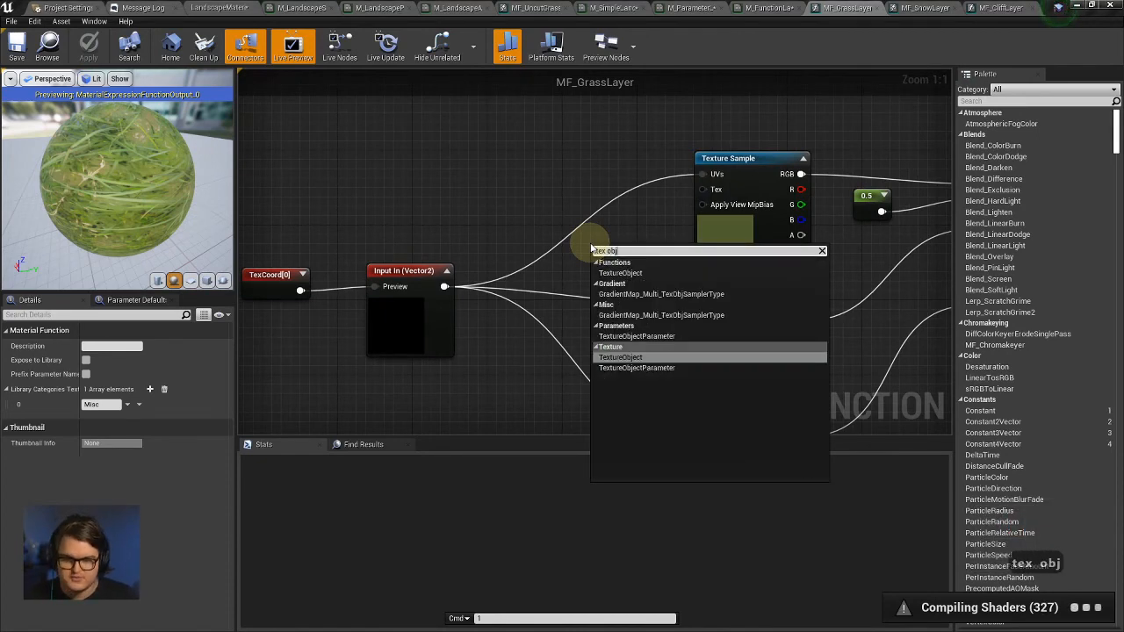
pyautogui.press('Return')
pyautogui.moveTo(615, 251); pyautogui.dragTo(588, 225)
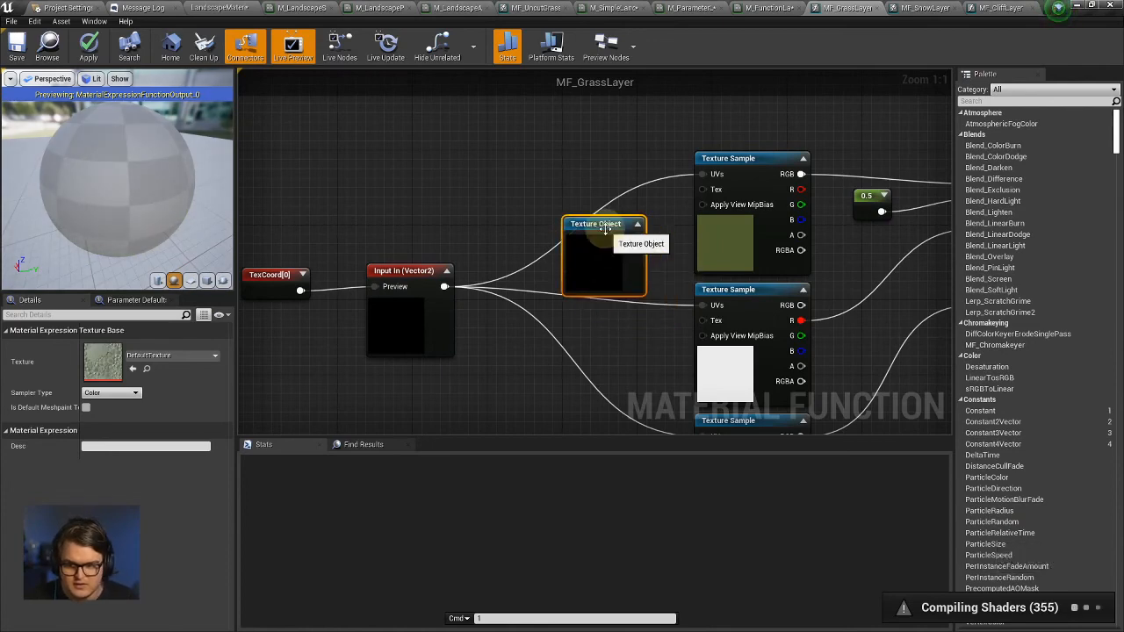
pyautogui.rightClick(587, 236)
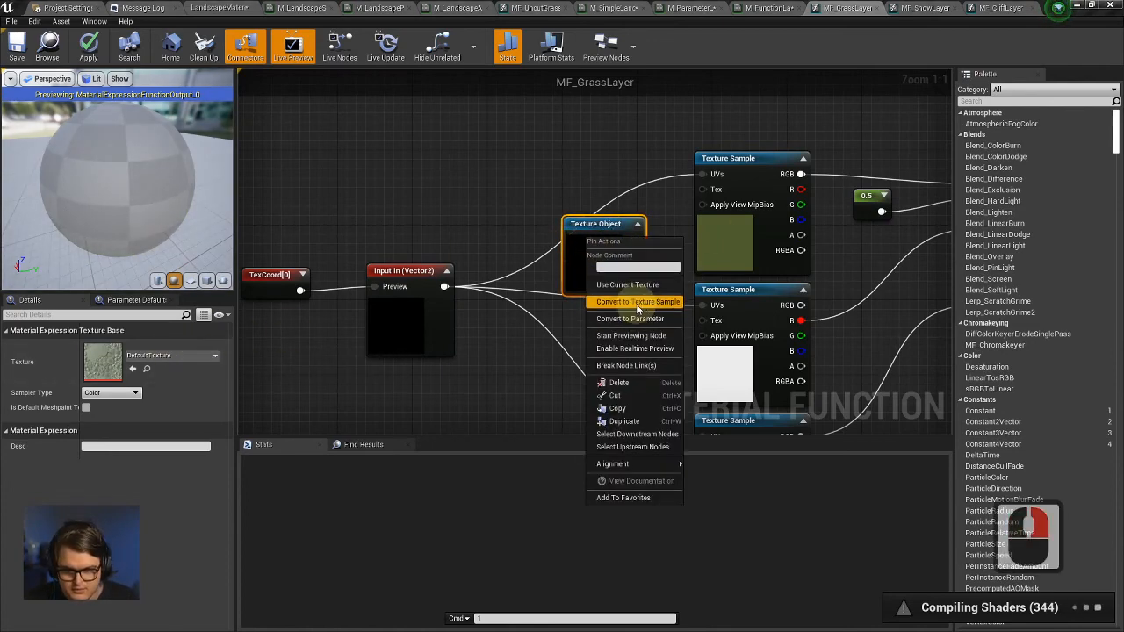
pyautogui.click(638, 302)
pyautogui.hotkey('ctrl', 'z')
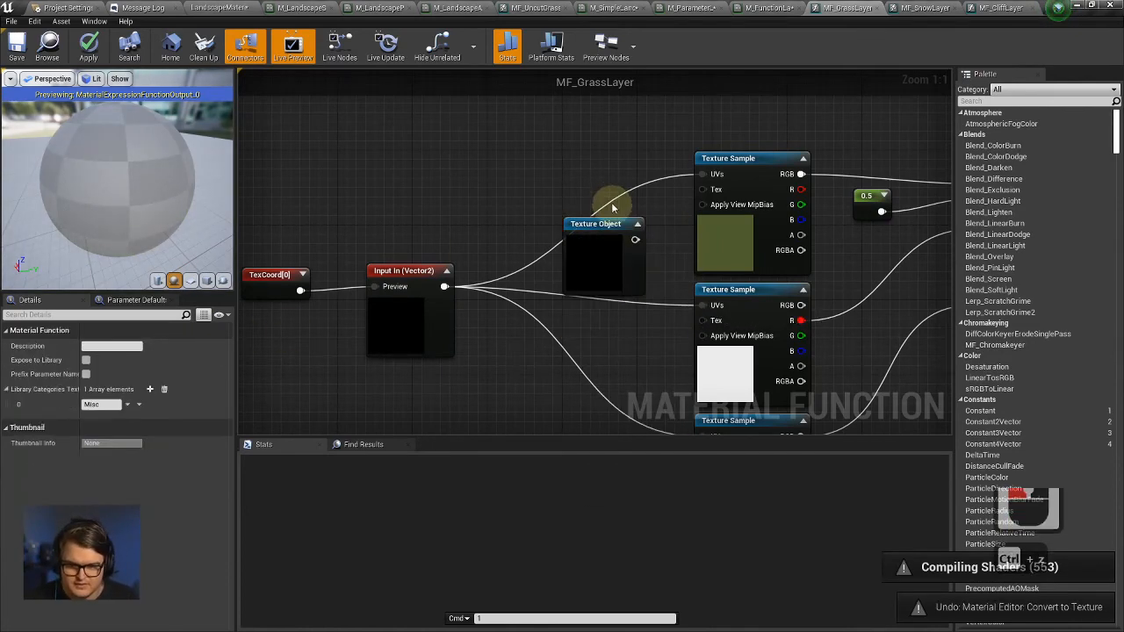
# Convert the Texture Object node to a parameter and name it Grass_Albedo.
pyautogui.rightClick(593, 240)
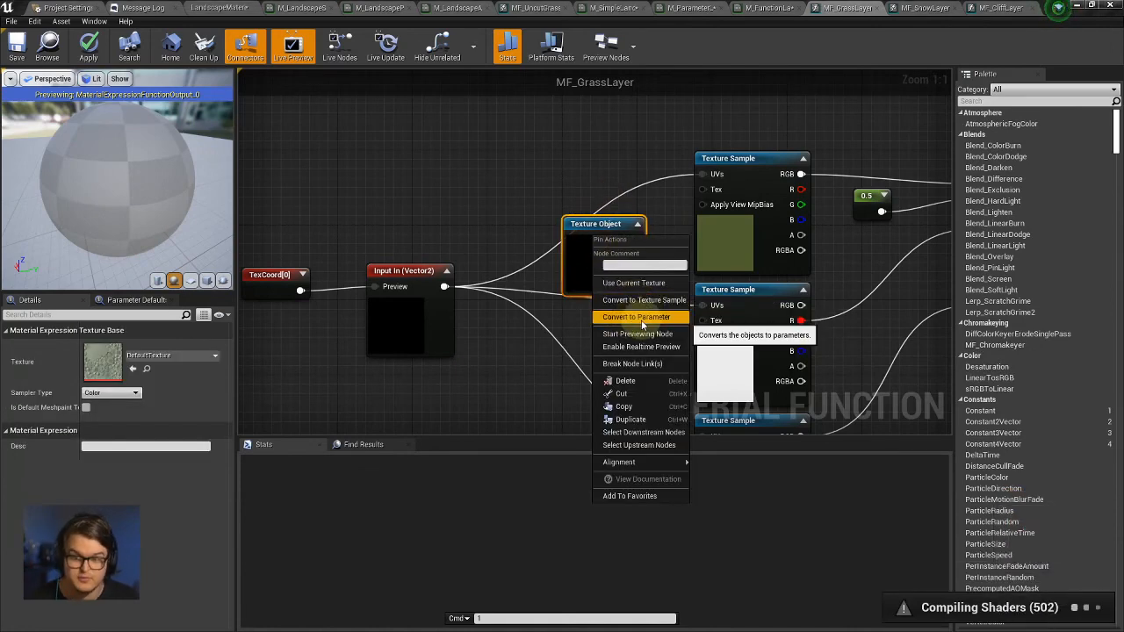
pyautogui.click(641, 320)
pyautogui.moveTo(581, 238); pyautogui.dragTo(590, 189)
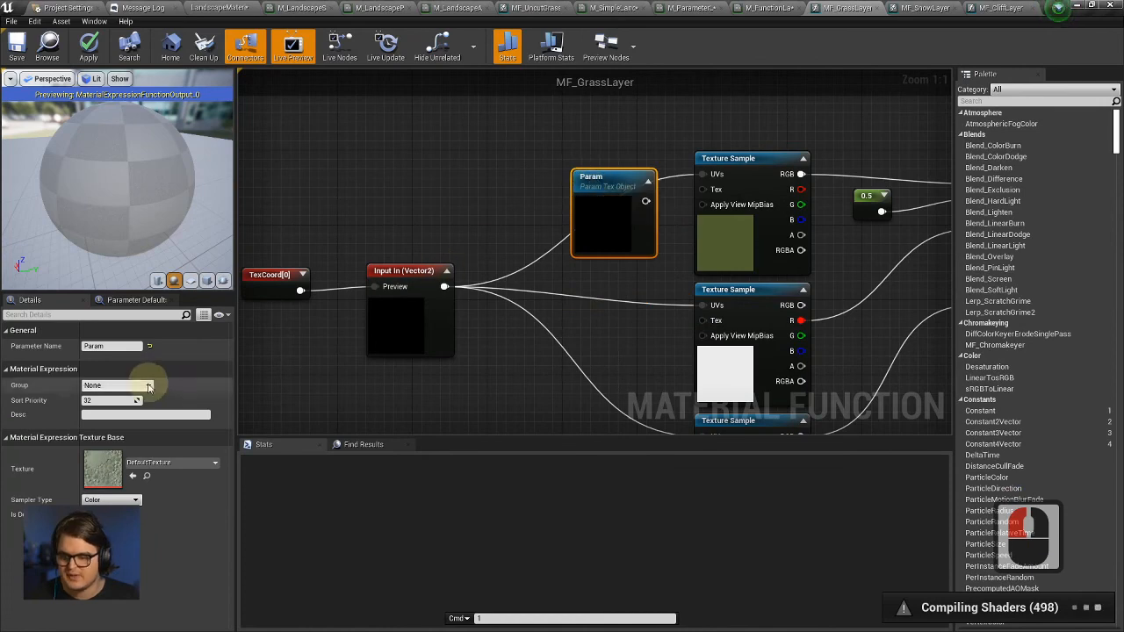
pyautogui.click(126, 346)
pyautogui.write('GRass_Albedo')
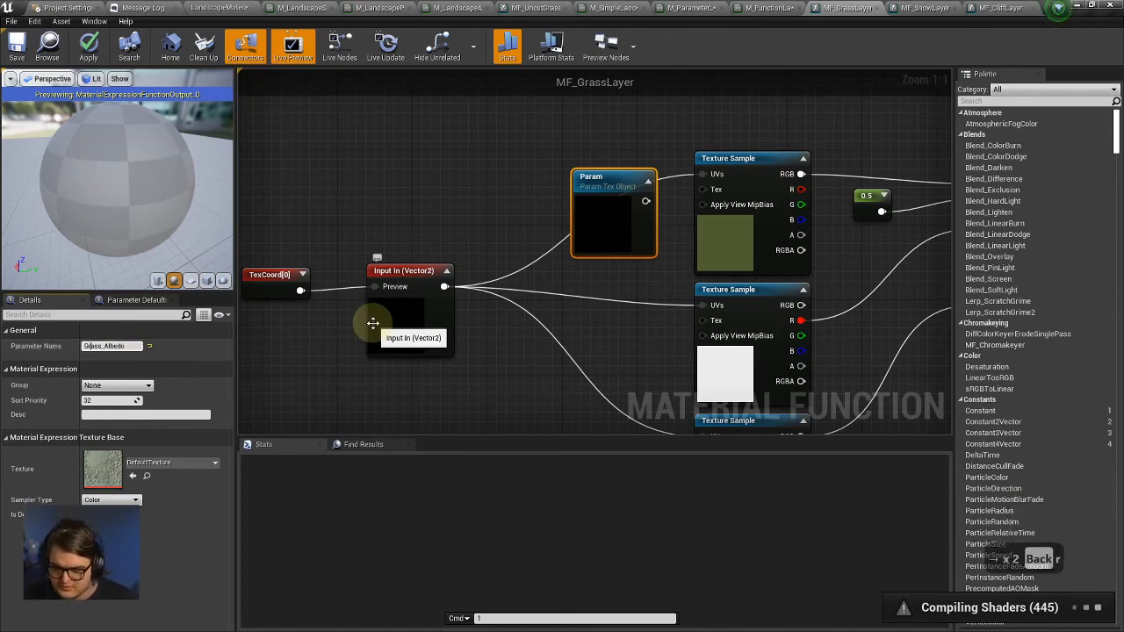
pyautogui.press('Return')
# Connect Grass_Albedo to the Tex pin of the base color Texture Sample and assign it the grass Albedo_4K texture.
pyautogui.moveTo(577, 244); pyautogui.dragTo(512, 233)
pyautogui.moveTo(579, 191); pyautogui.dragTo(713, 193)
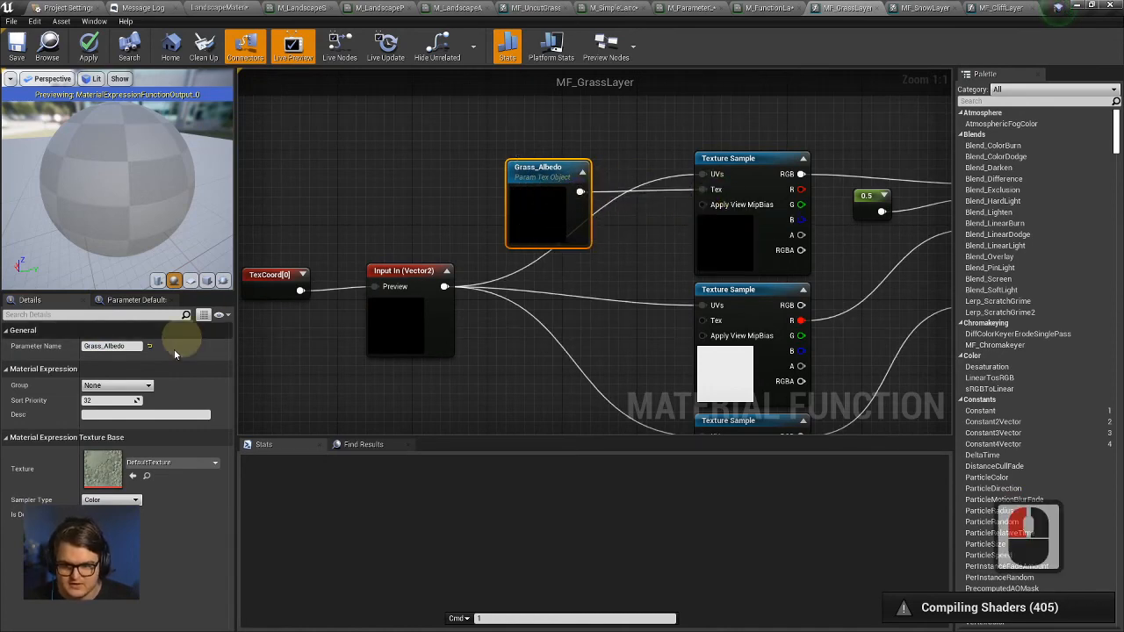
pyautogui.click(151, 463)
pyautogui.write('gra')
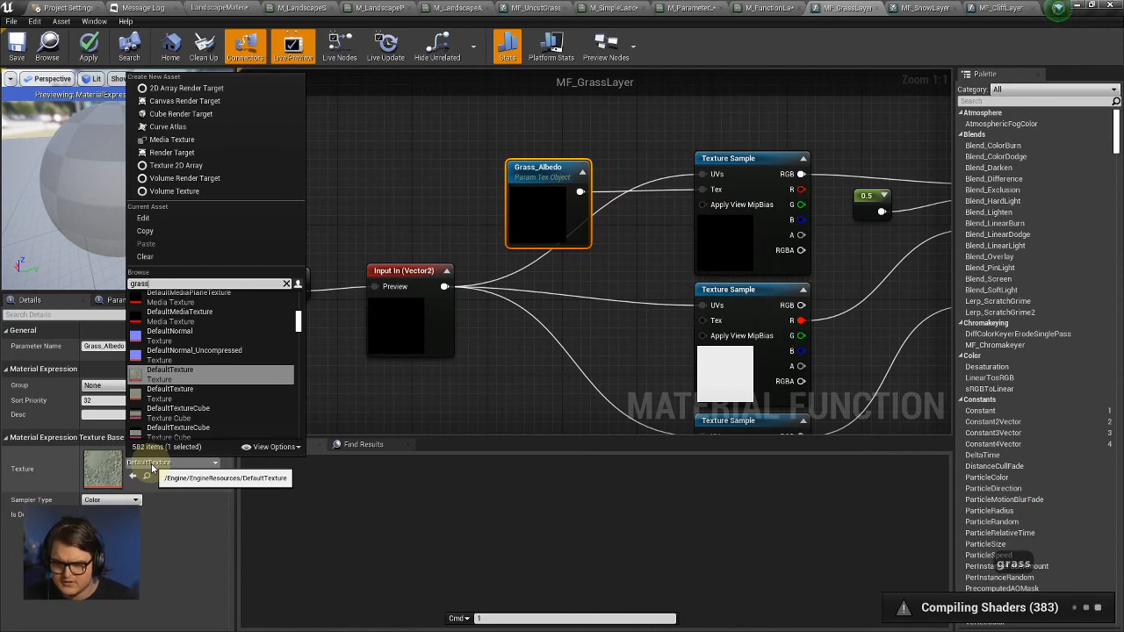
pyautogui.write('ss')
pyautogui.press('Return')
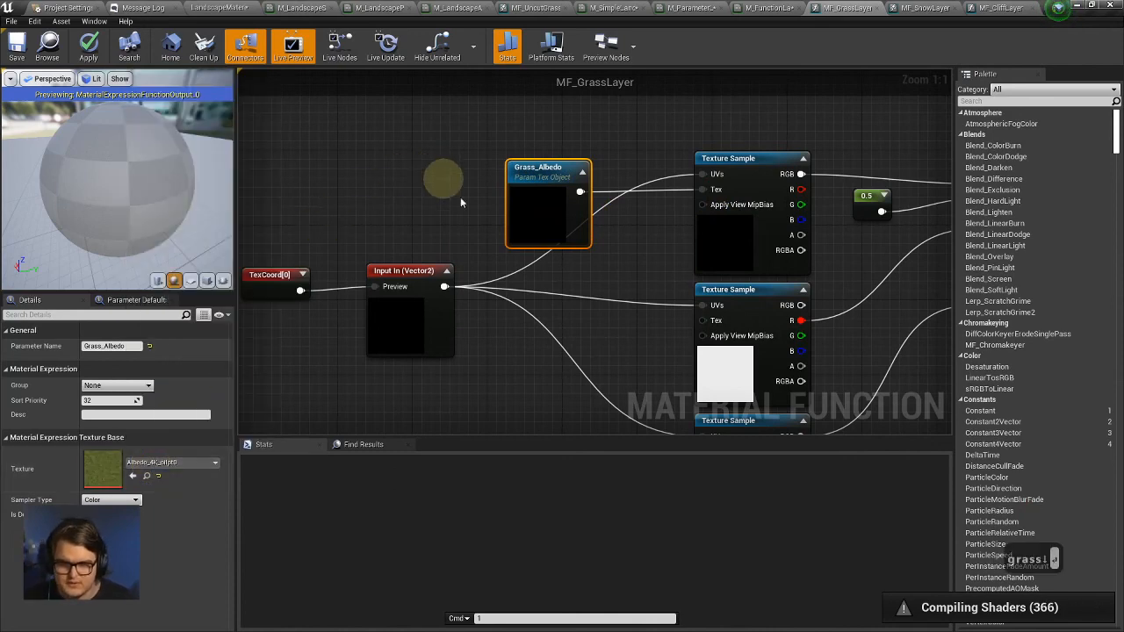
# Review the roughness and normal texture samples alongside the Grass_Albedo parameter, and save MF_GrassLayer.
pyautogui.moveTo(637, 215); pyautogui.dragTo(612, 209, button='right')
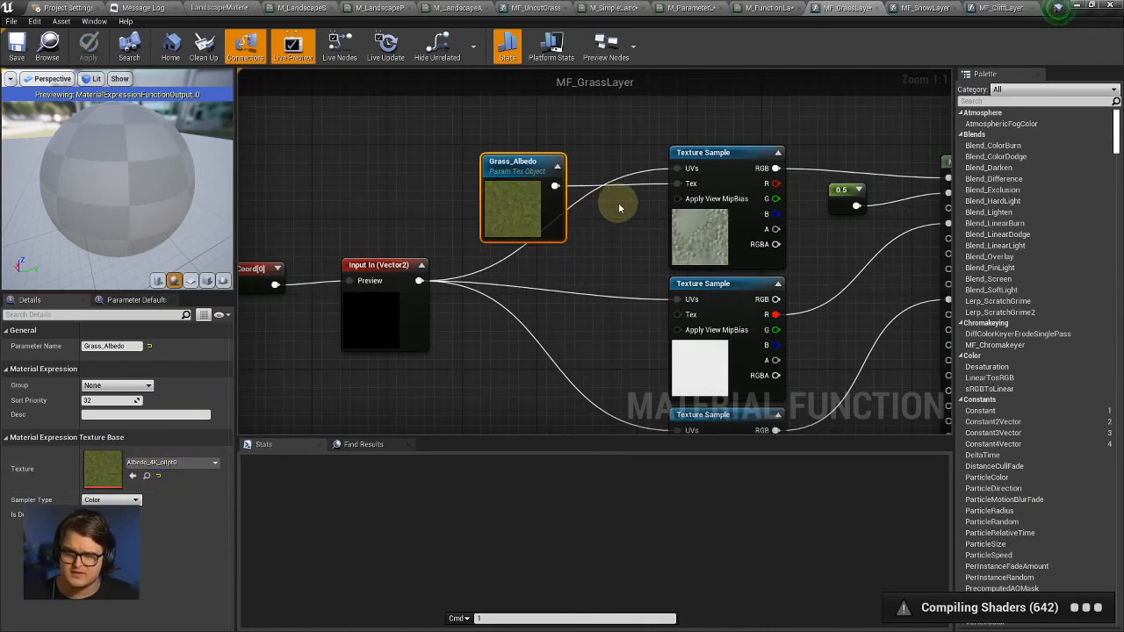
pyautogui.moveTo(542, 301); pyautogui.dragTo(523, 231, button='right')
pyautogui.click(698, 285)
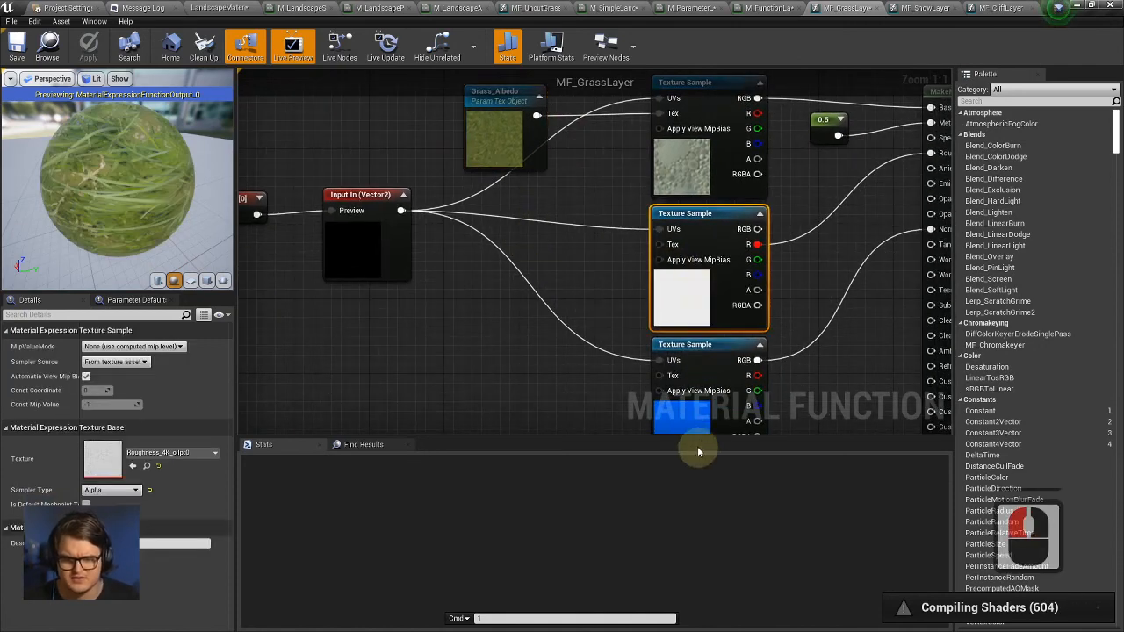
pyautogui.click(680, 410)
pyautogui.moveTo(582, 115); pyautogui.dragTo(583, 264, button='right')
pyautogui.click(527, 281)
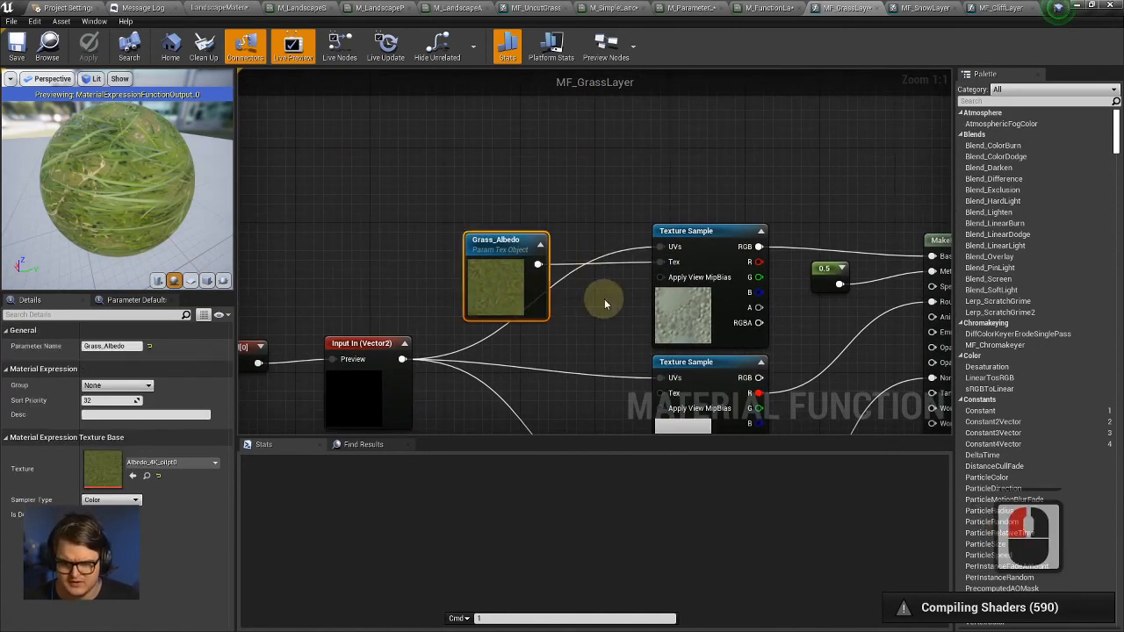
pyautogui.click(486, 239)
pyautogui.click(18, 48)
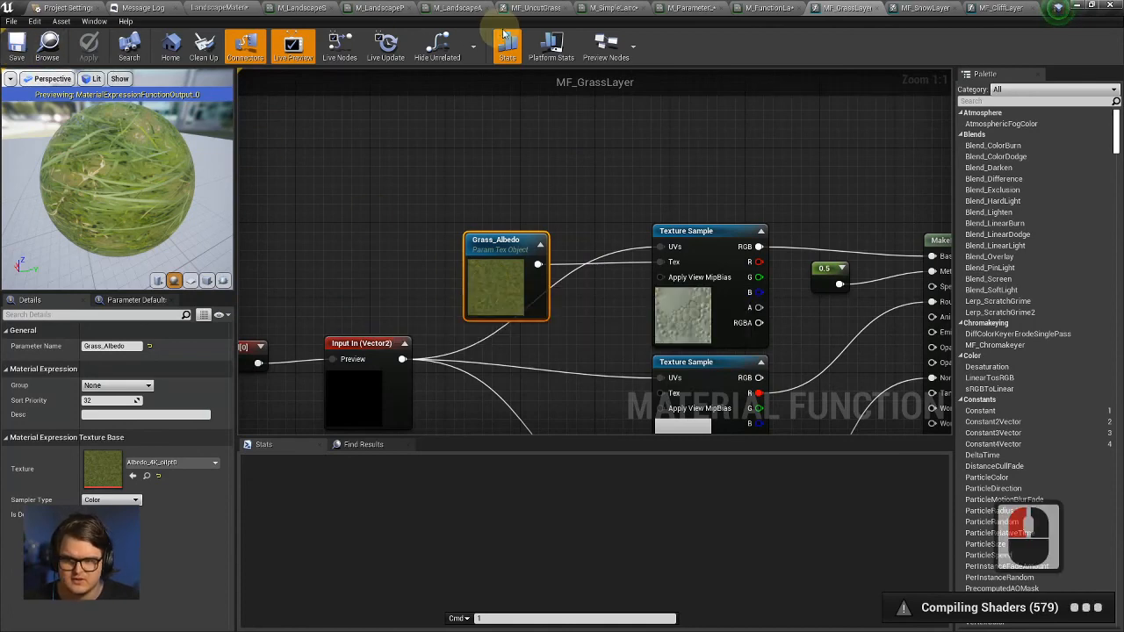
# Check how the grass, snow and cliff function nodes are wired into the Layer Blend of the function-based landscape material.
pyautogui.click(764, 8)
pyautogui.moveTo(507, 189); pyautogui.dragTo(607, 184, button='right')
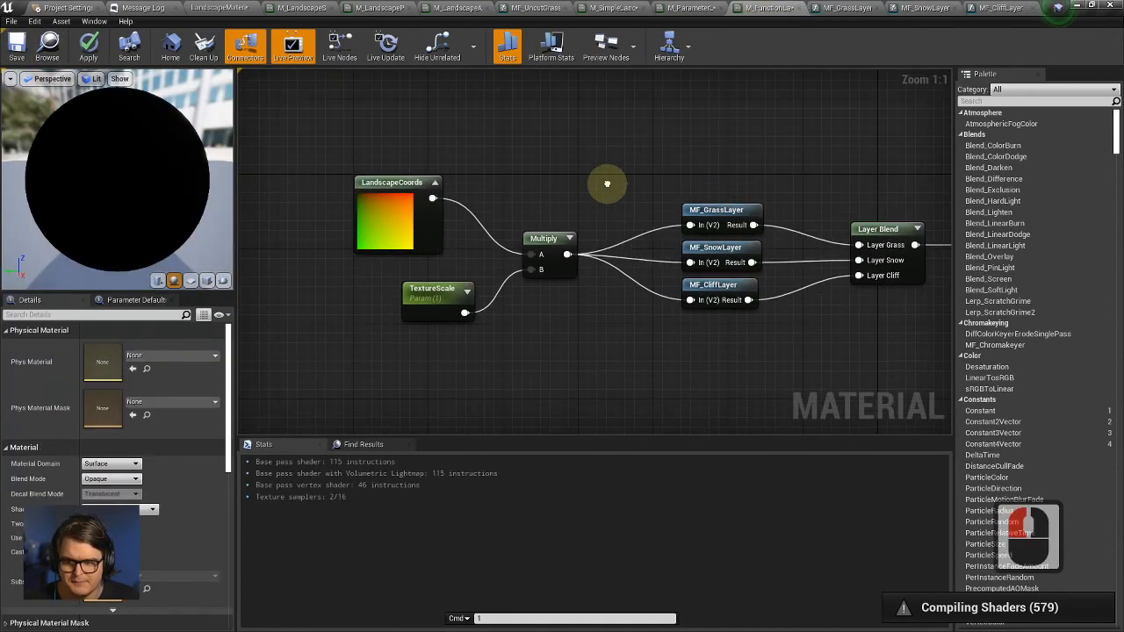
pyautogui.moveTo(795, 161); pyautogui.dragTo(715, 147, button='right')
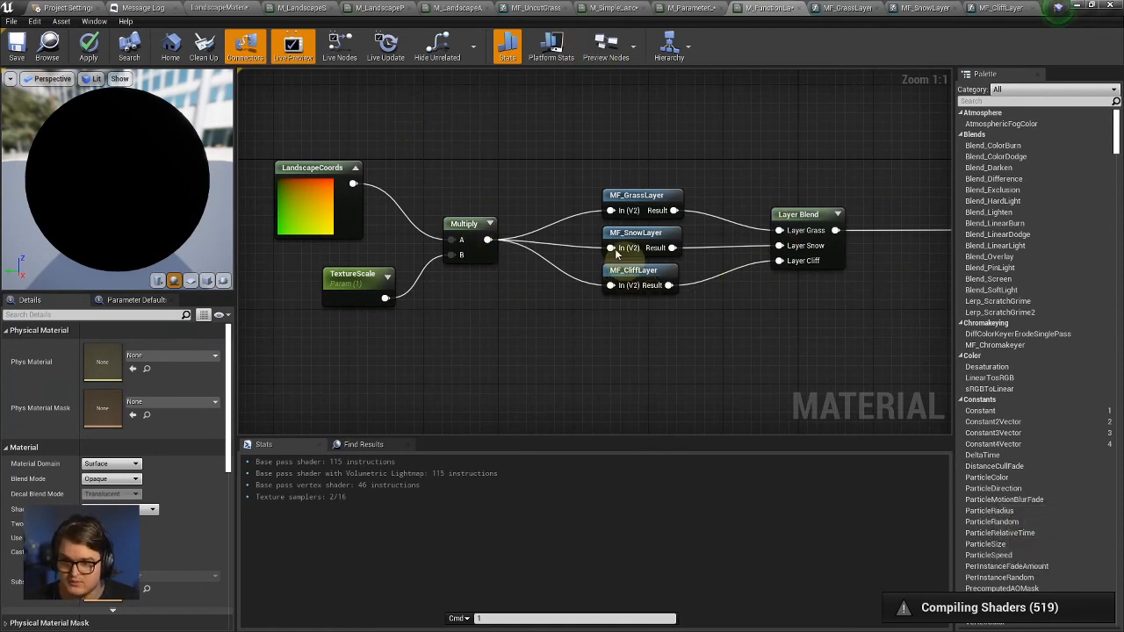
# Open the M_FunctionLandscapeMaterial_Inst material instance from the level editor and enable its Grass_Albedo texture override.
pyautogui.click(239, 7)
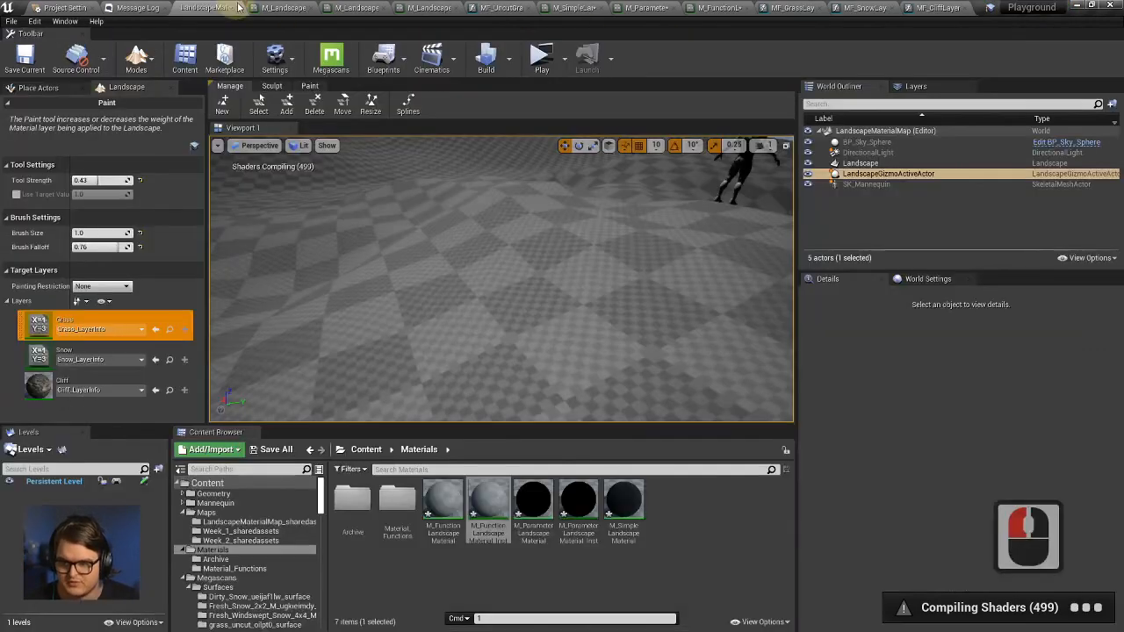
pyautogui.click(487, 572)
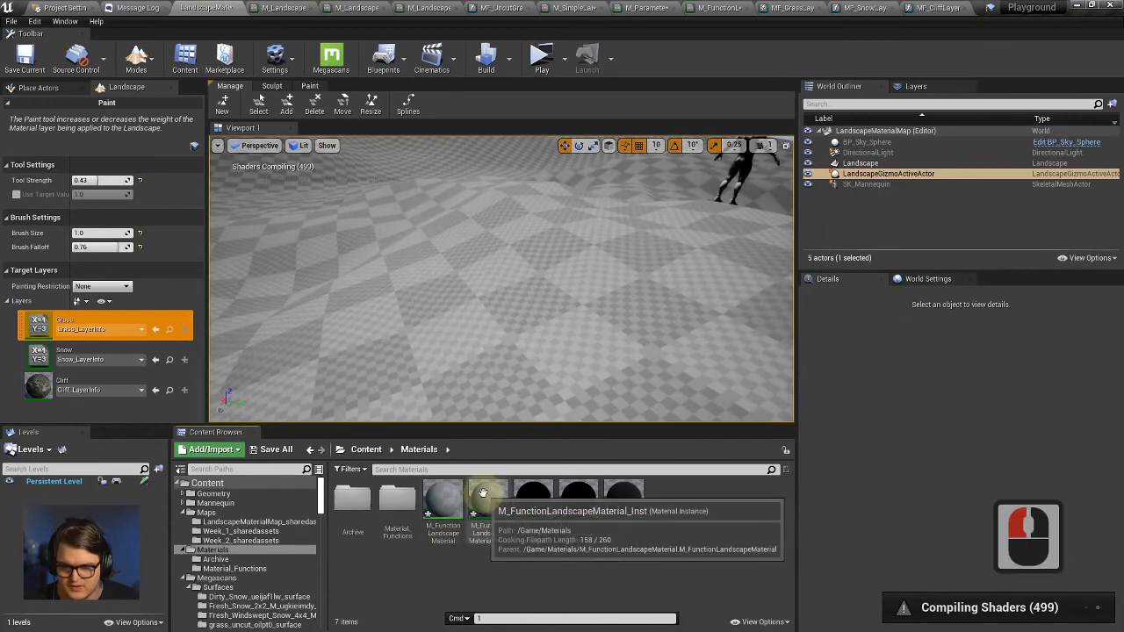
pyautogui.click(483, 494)
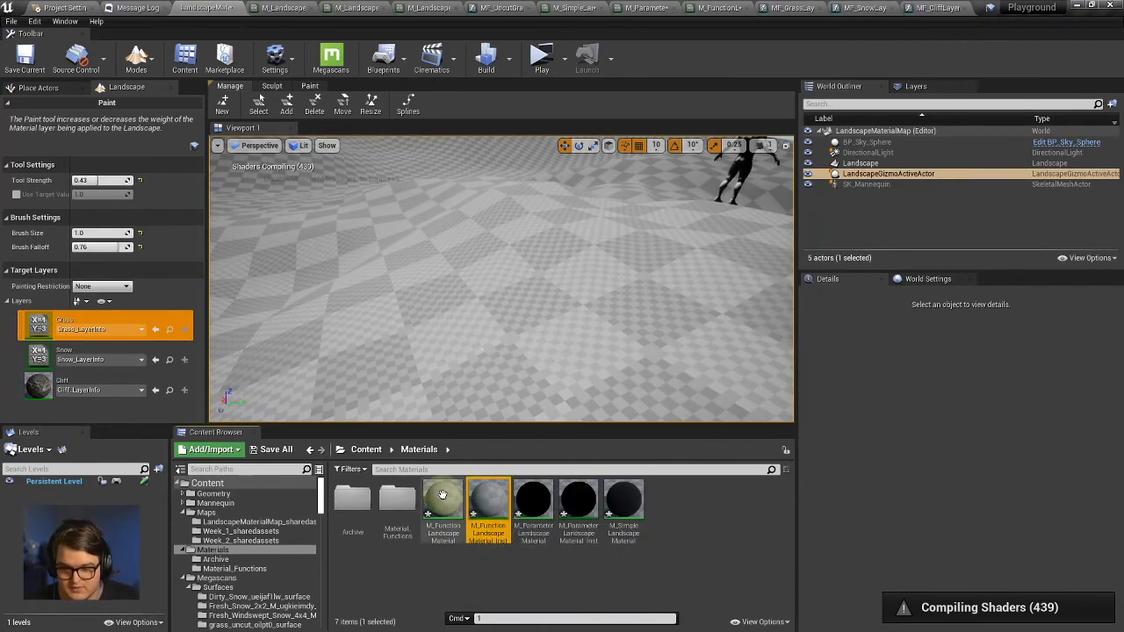
pyautogui.doubleClick(488, 500)
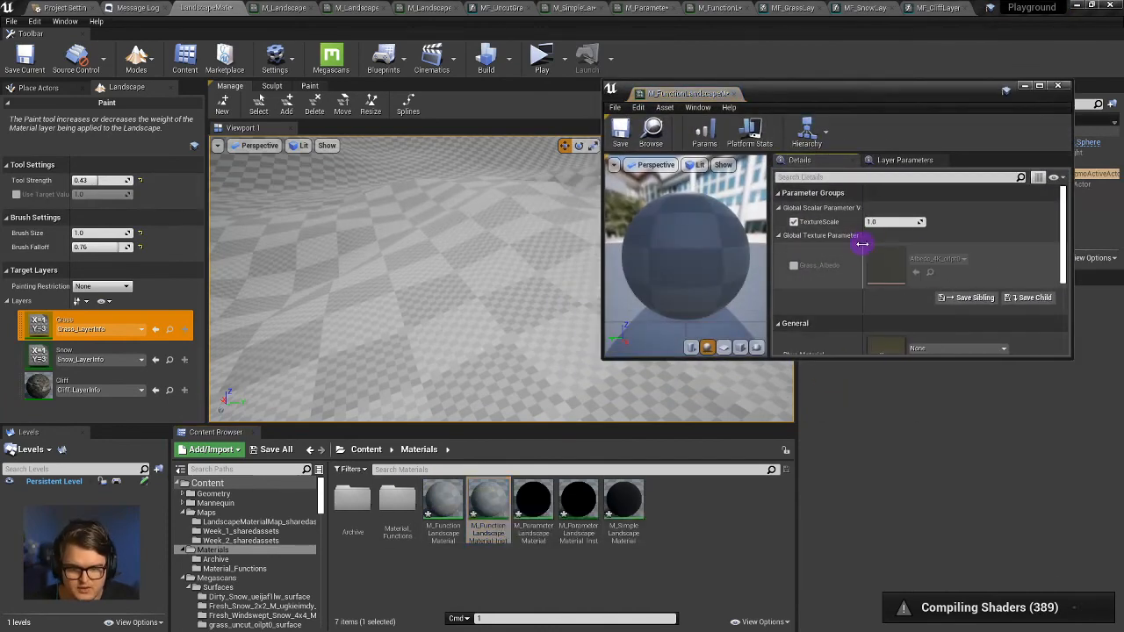
pyautogui.click(794, 266)
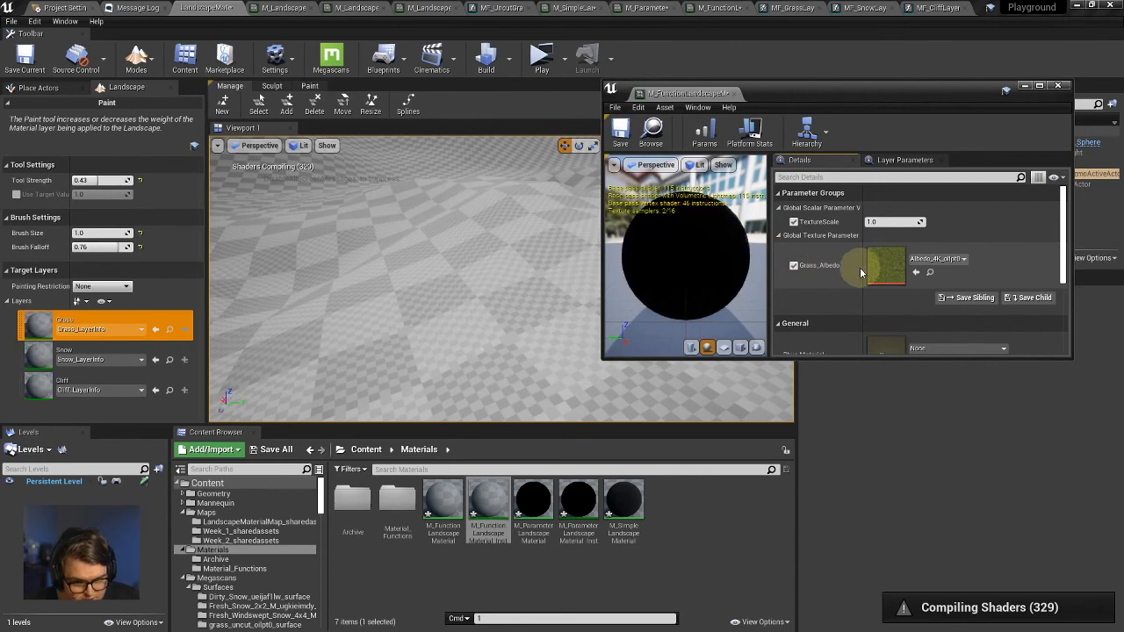
# Minimize the material instance editor and add a TextureObject node to the MF_SnowLayer function.
pyautogui.click(874, 7)
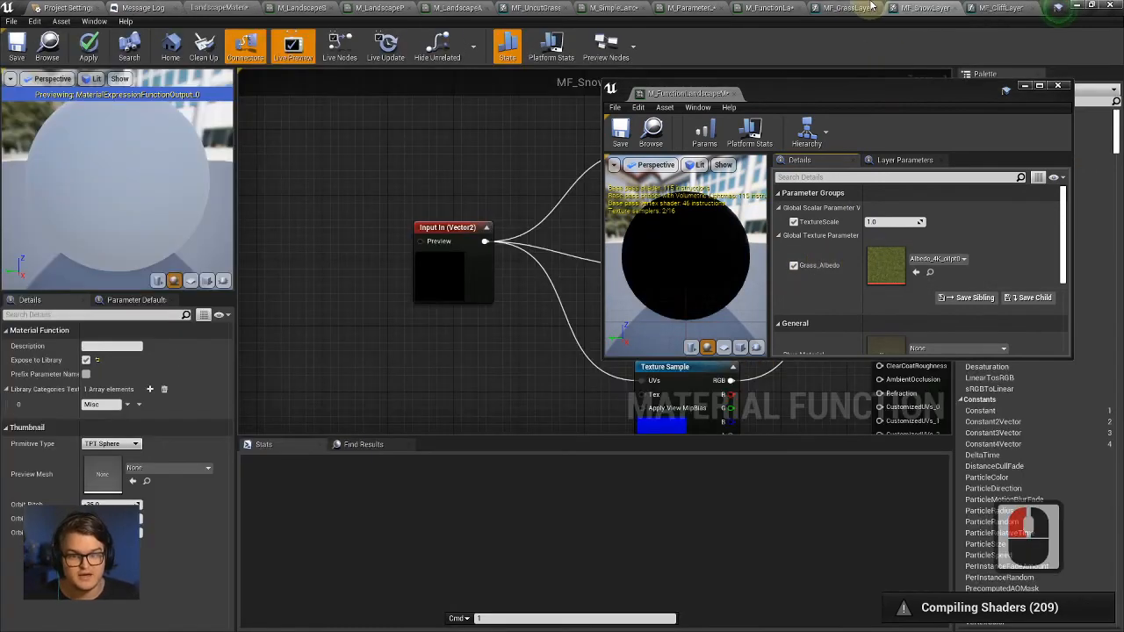
pyautogui.click(1024, 85)
pyautogui.moveTo(543, 176); pyautogui.dragTo(601, 236, button='right')
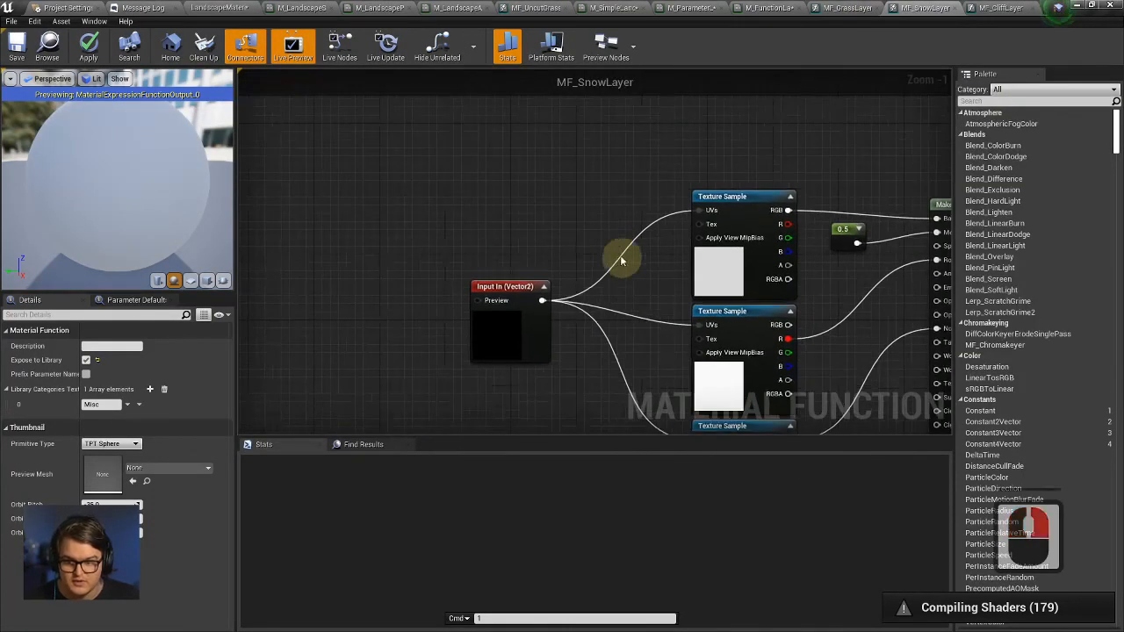
pyautogui.rightClick(601, 236)
pyautogui.write('tex ob')
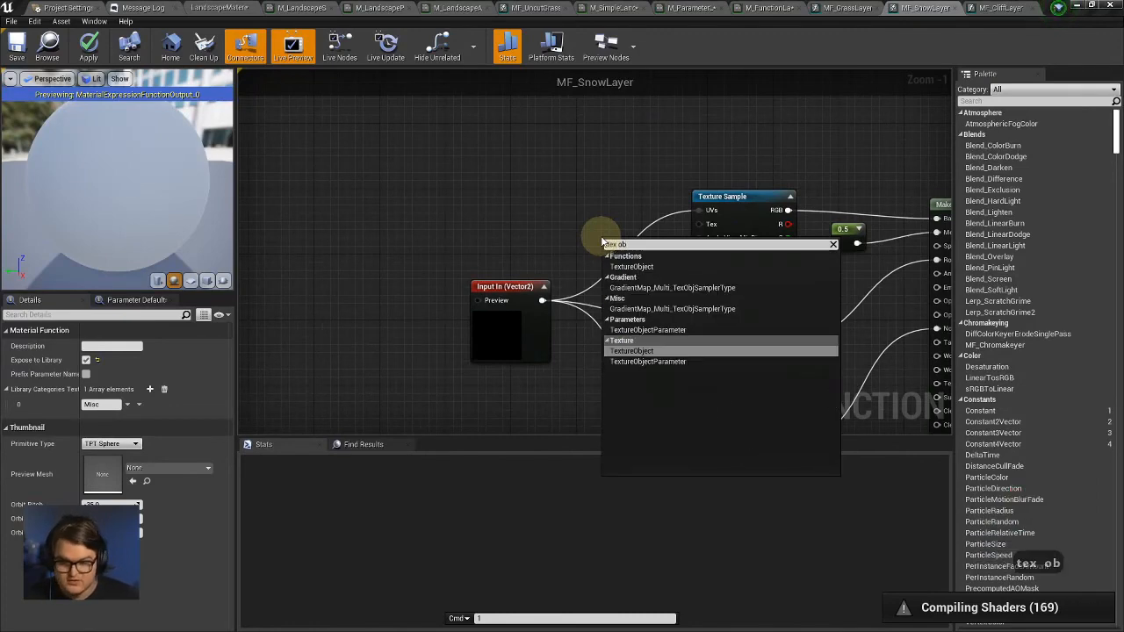
pyautogui.press('Return')
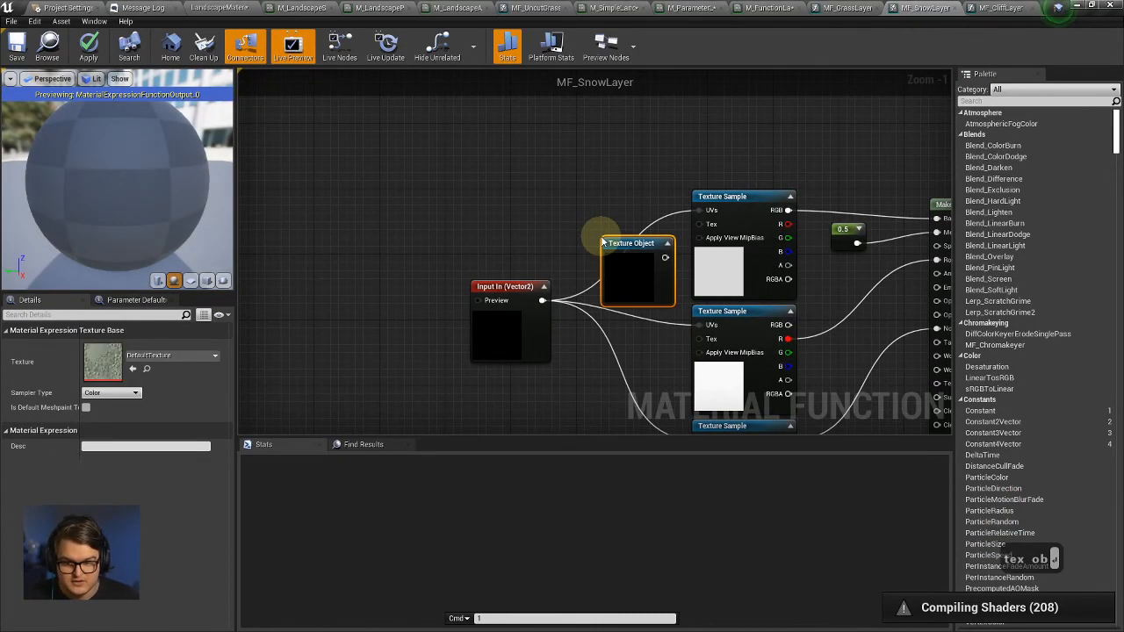
# Assign the Fresh_Snow Albedo_4K texture to the Texture Object node in MF_SnowLayer.
pyautogui.click(150, 356)
pyautogui.write('fr')
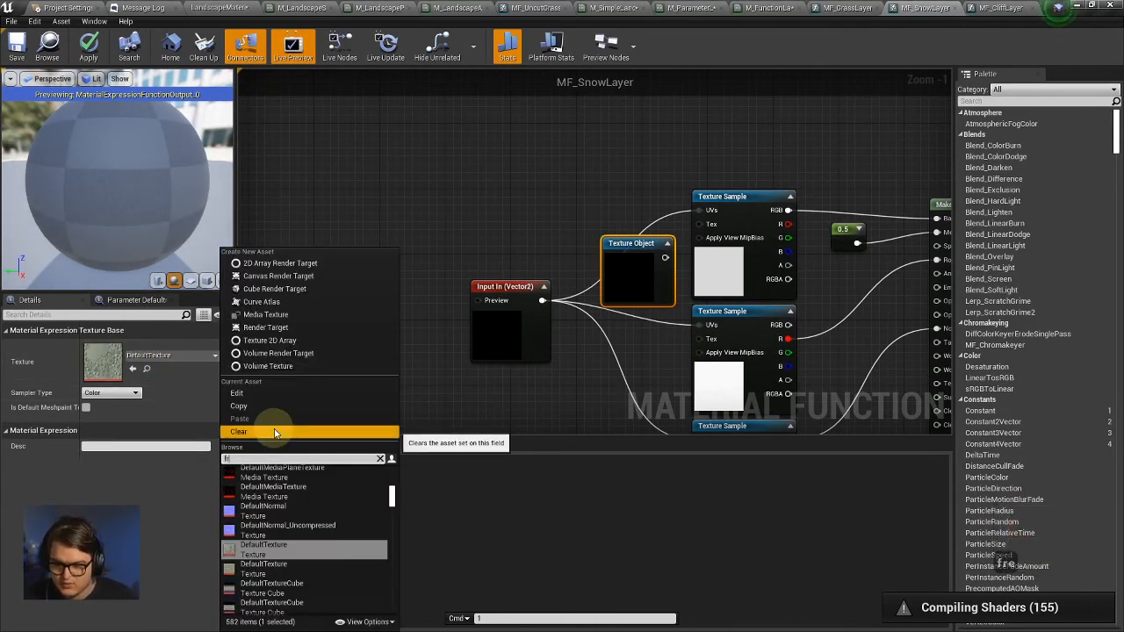
pyautogui.write('esh')
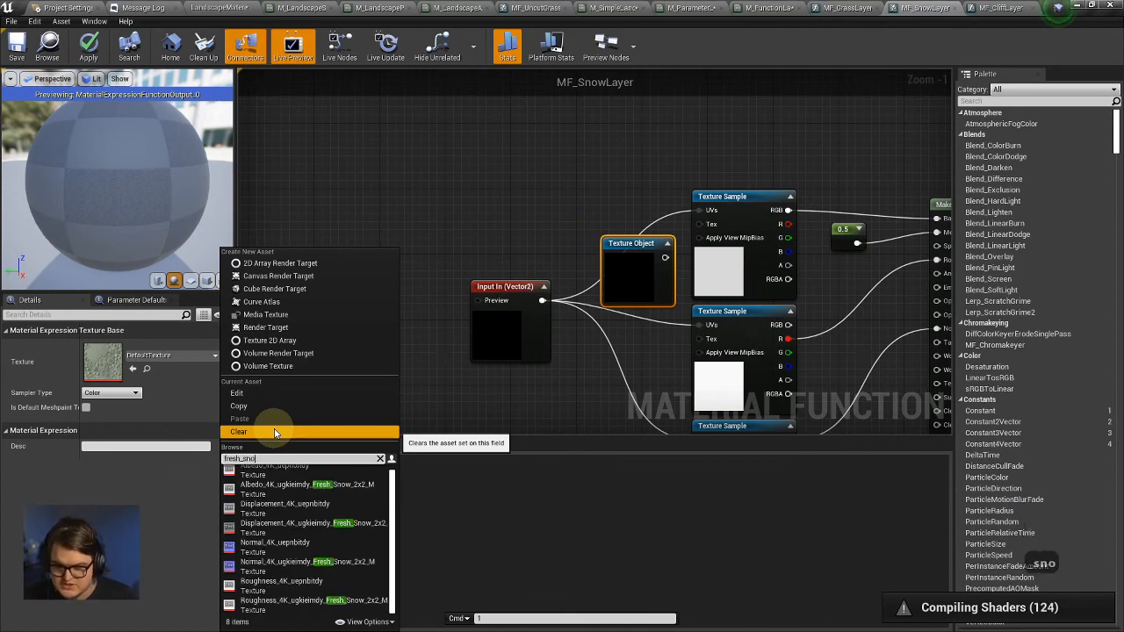
pyautogui.write('_sno')
pyautogui.click(290, 467)
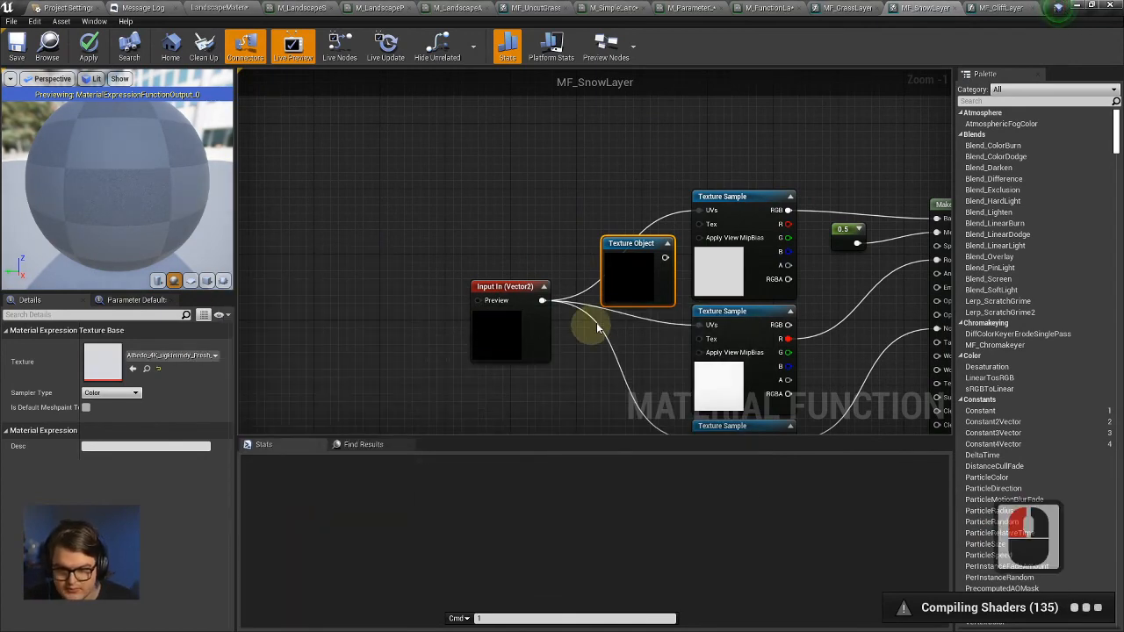
# Connect the Texture Object to the Tex pin of the base color Texture Sample and convert it to a parameter named Snow_Albedo.
pyautogui.moveTo(631, 243); pyautogui.dragTo(702, 225)
pyautogui.rightClick(557, 215)
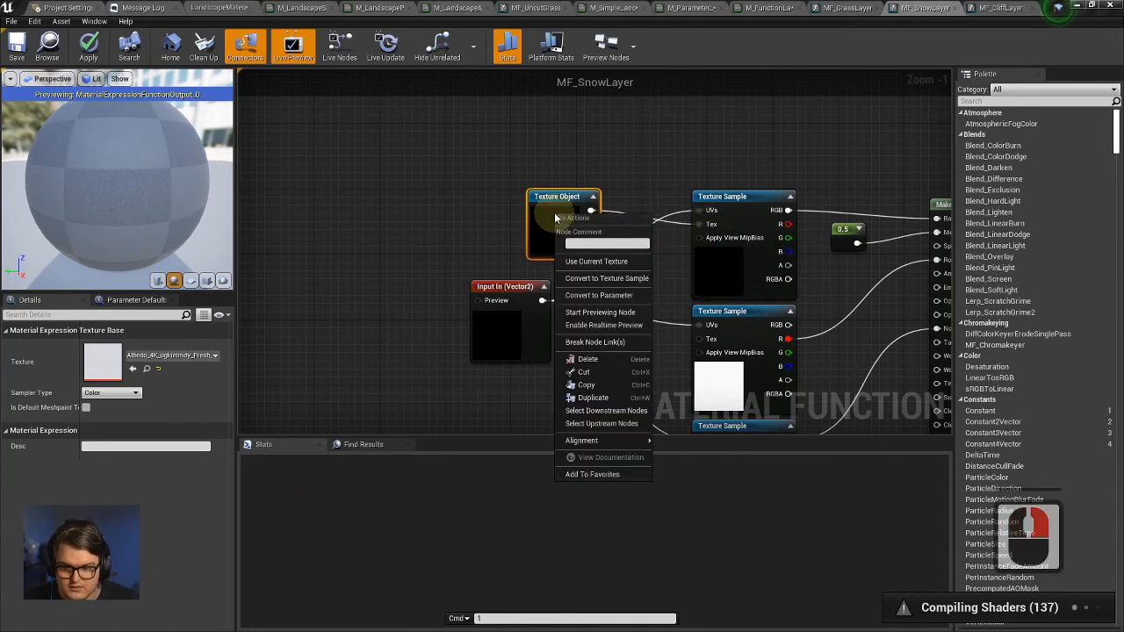
pyautogui.click(604, 296)
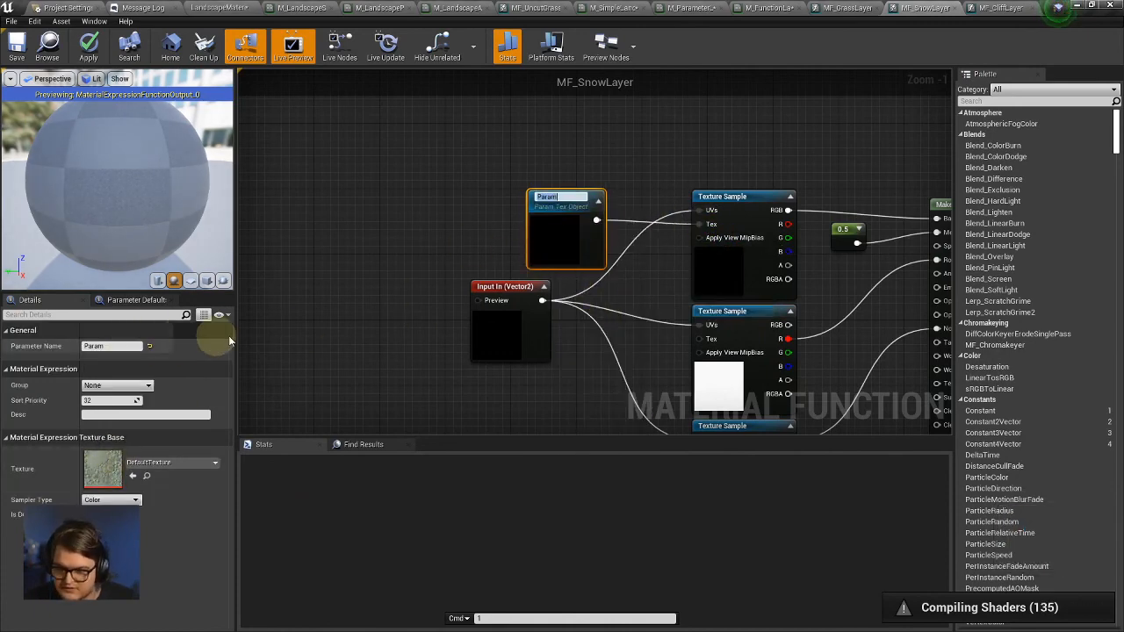
pyautogui.write('Snow_Al')
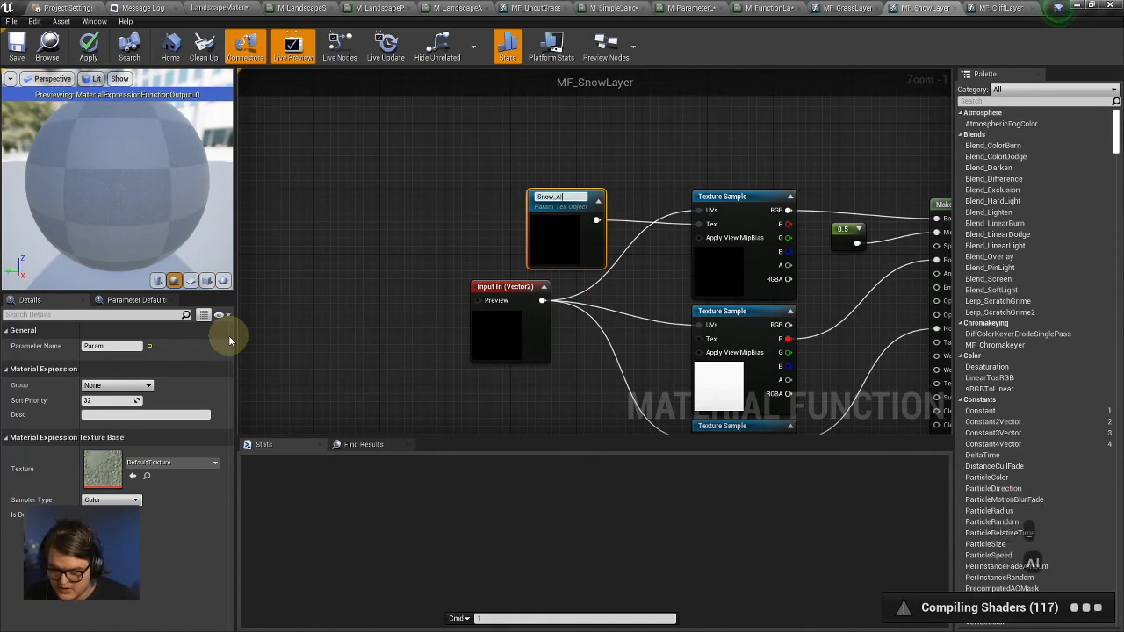
pyautogui.write('bedo')
pyautogui.press('Return')
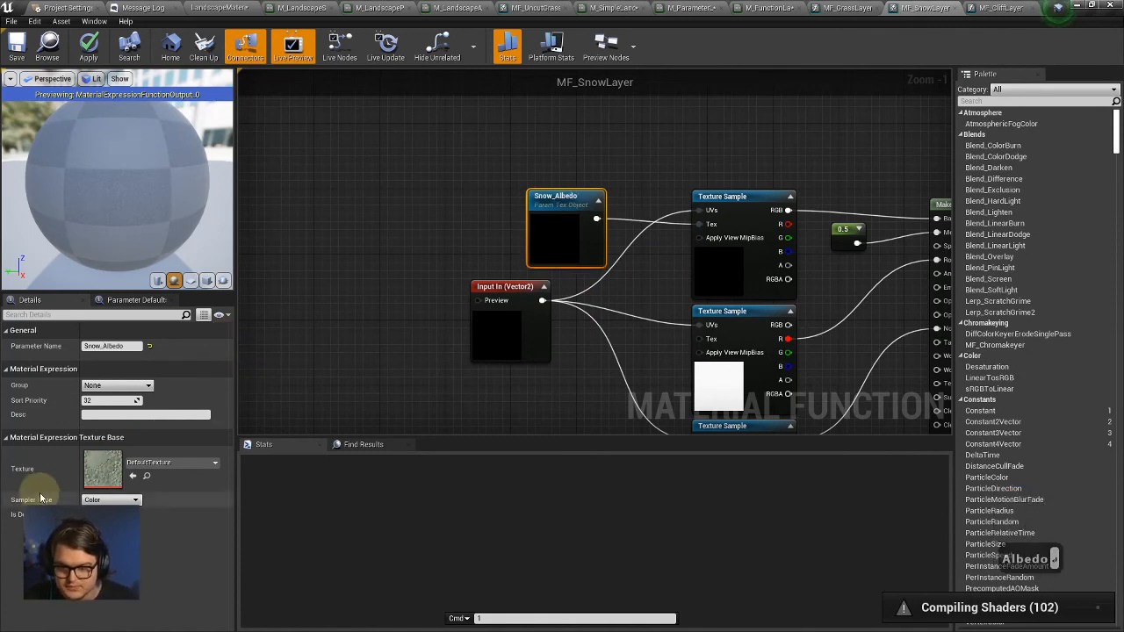
pyautogui.click(196, 498)
pyautogui.click(214, 464)
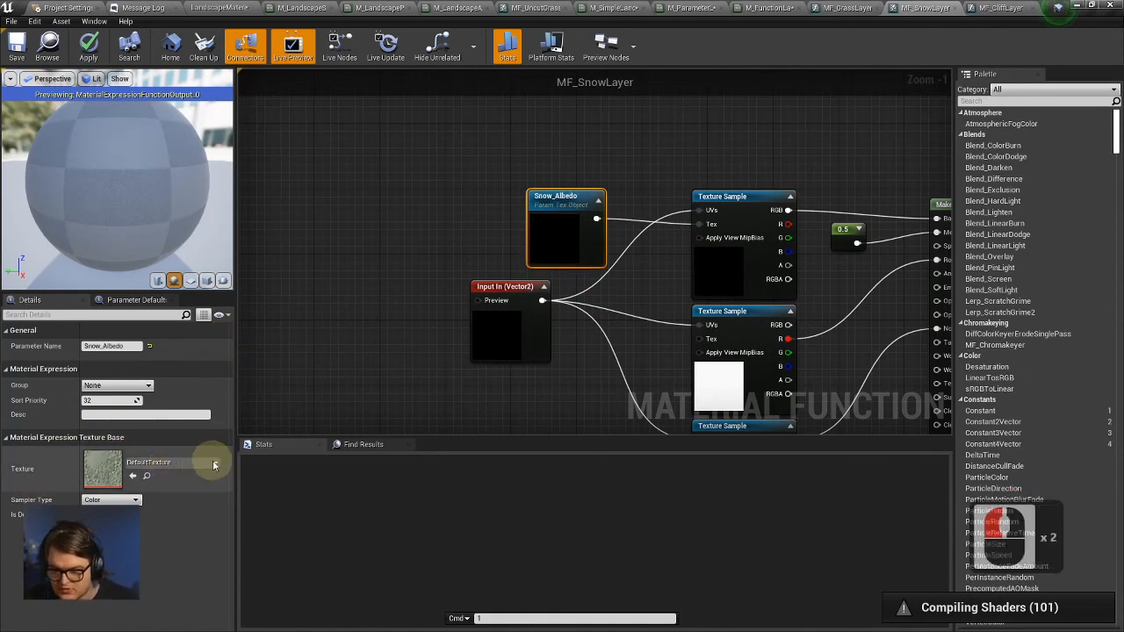
pyautogui.click(161, 460)
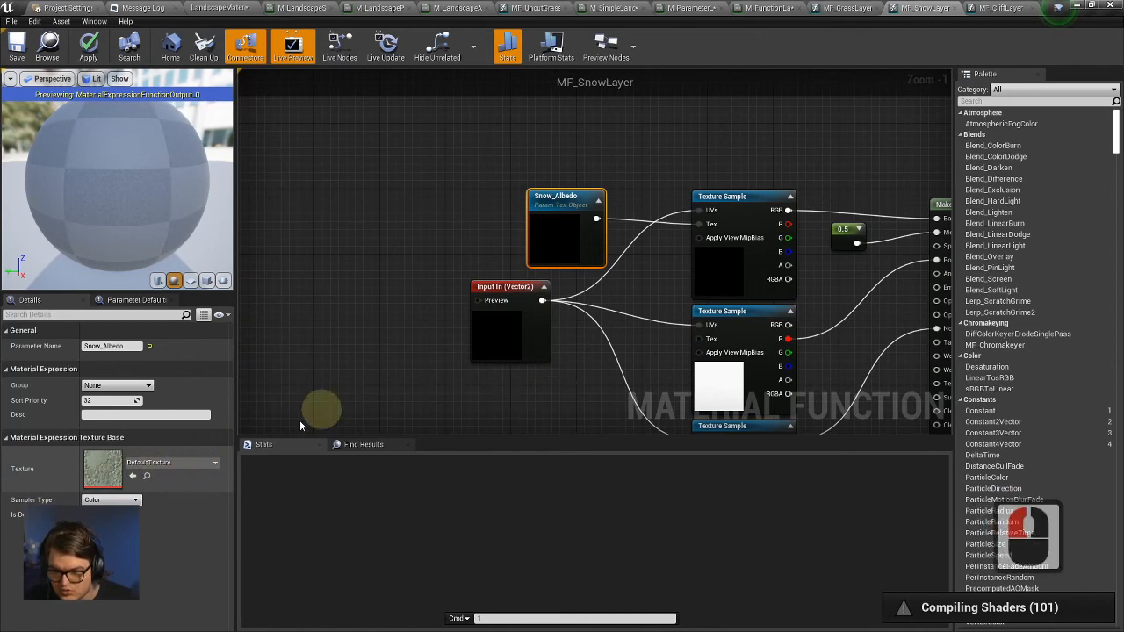
pyautogui.click(471, 242)
pyautogui.click(588, 204)
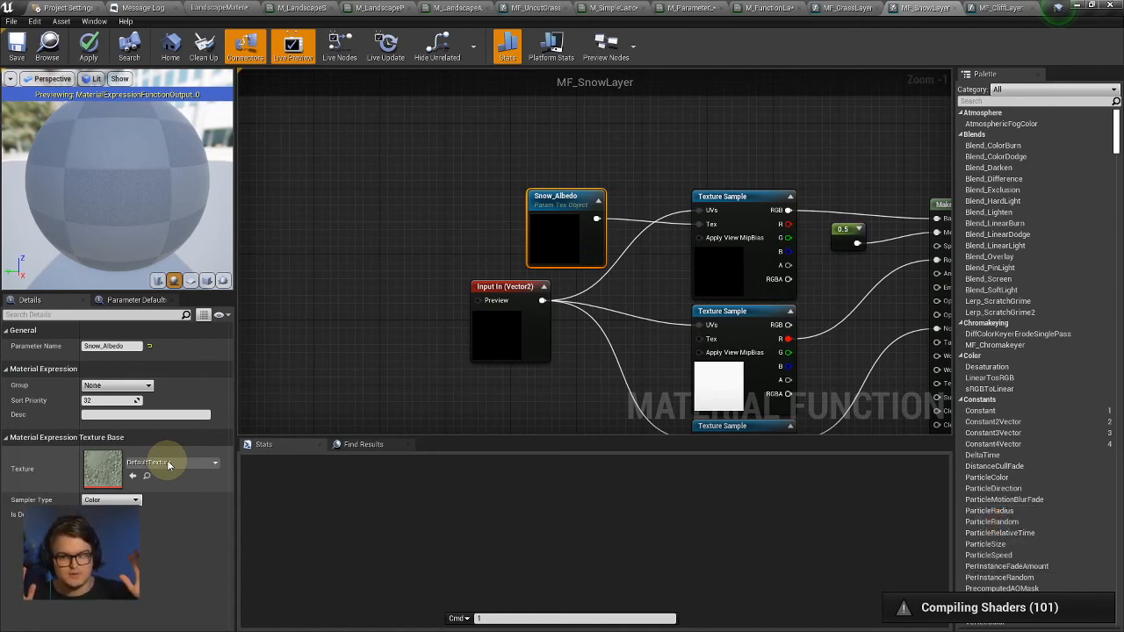
pyautogui.click(180, 464)
pyautogui.click(112, 466)
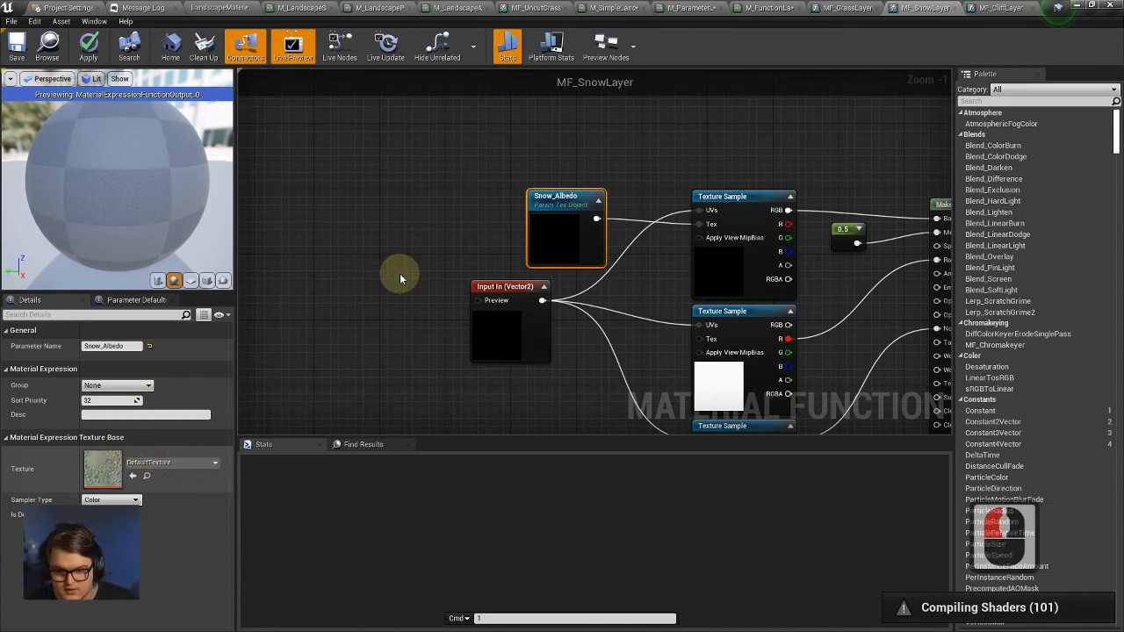
pyautogui.click(891, 8)
pyautogui.click(918, 8)
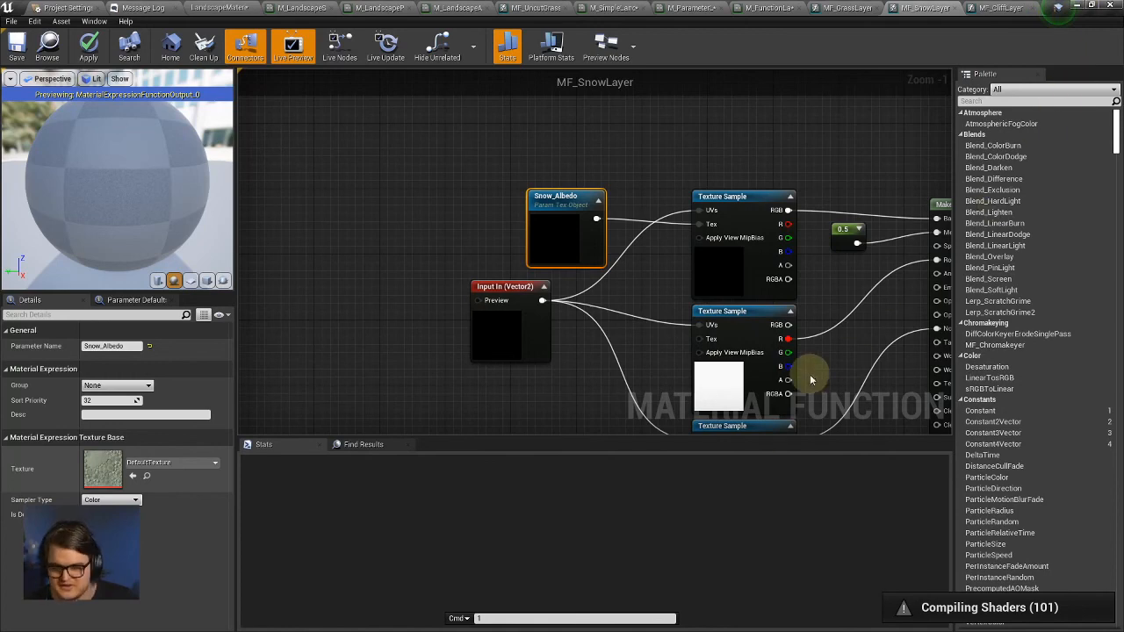
# Assign the Fresh_Snow Albedo_4K texture to the Snow_Albedo parameter and reposition the node beside the base color Texture Sample.
pyautogui.moveTo(585, 199)
pyautogui.mouseDown()
pyautogui.moveTo(642, 257)
pyautogui.moveTo(584, 184)
pyautogui.mouseUp()
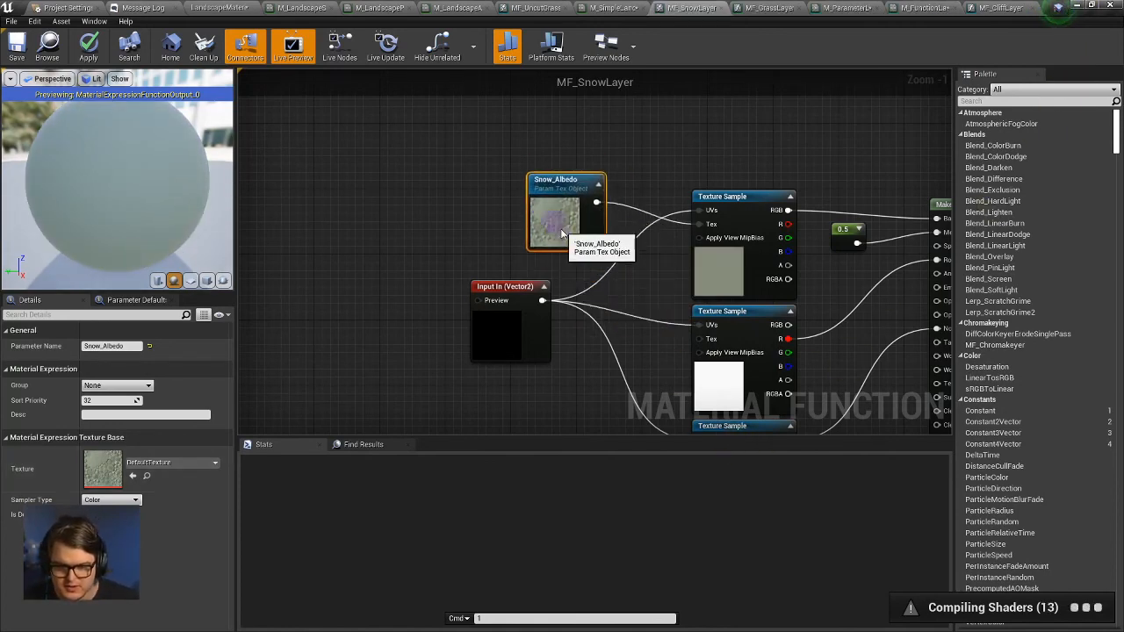
pyautogui.click(180, 466)
pyautogui.write('fresh_snow')
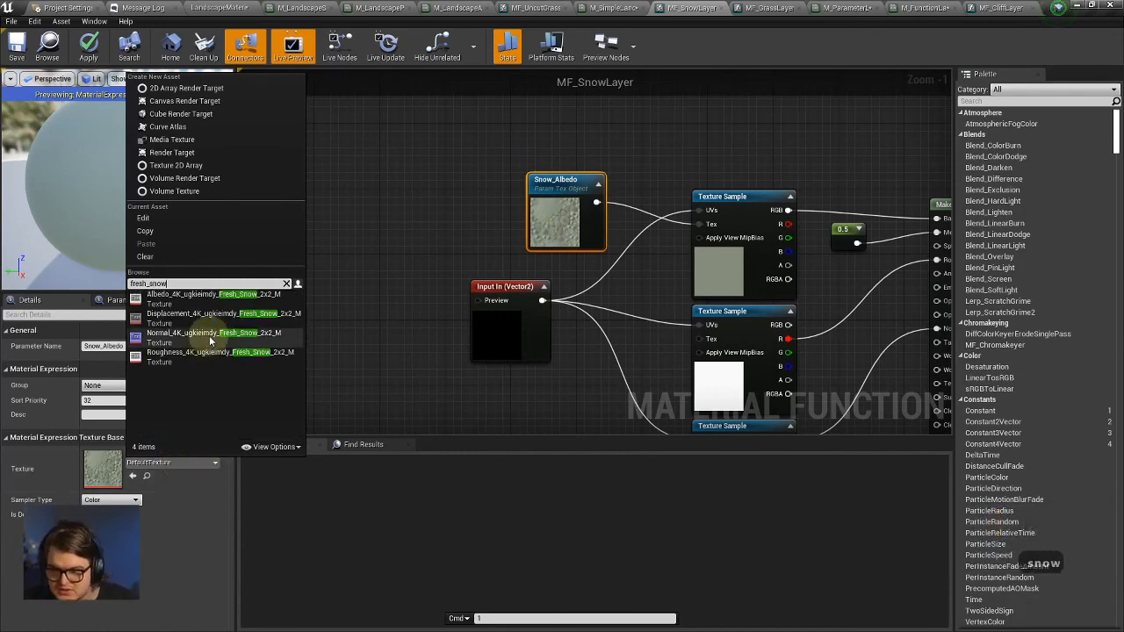
pyautogui.click(224, 301)
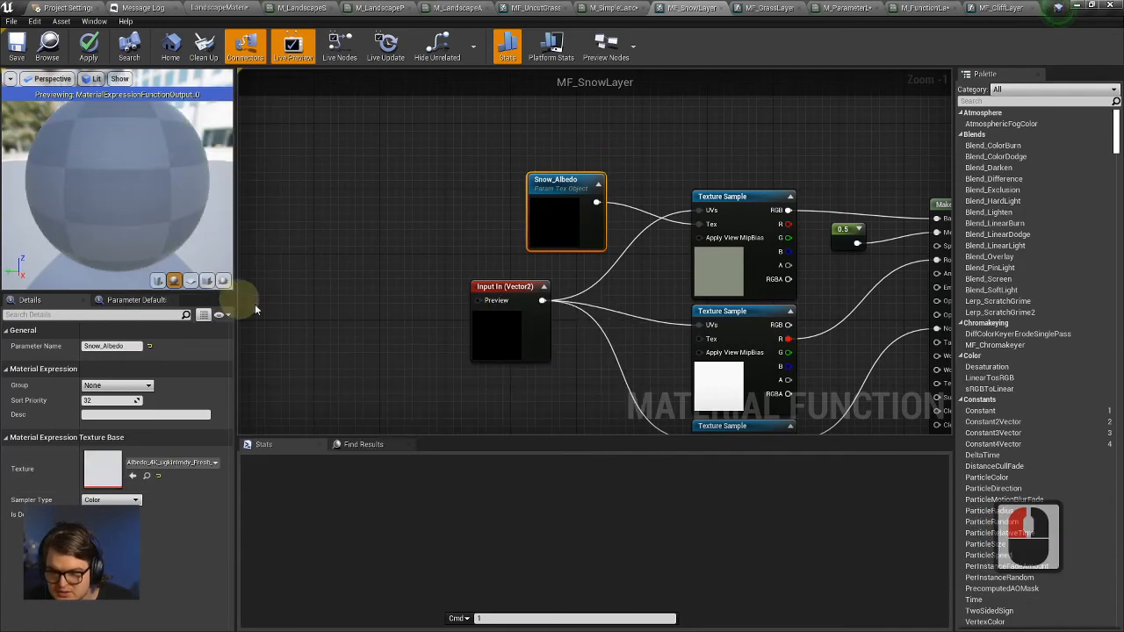
pyautogui.moveTo(545, 230); pyautogui.dragTo(546, 255)
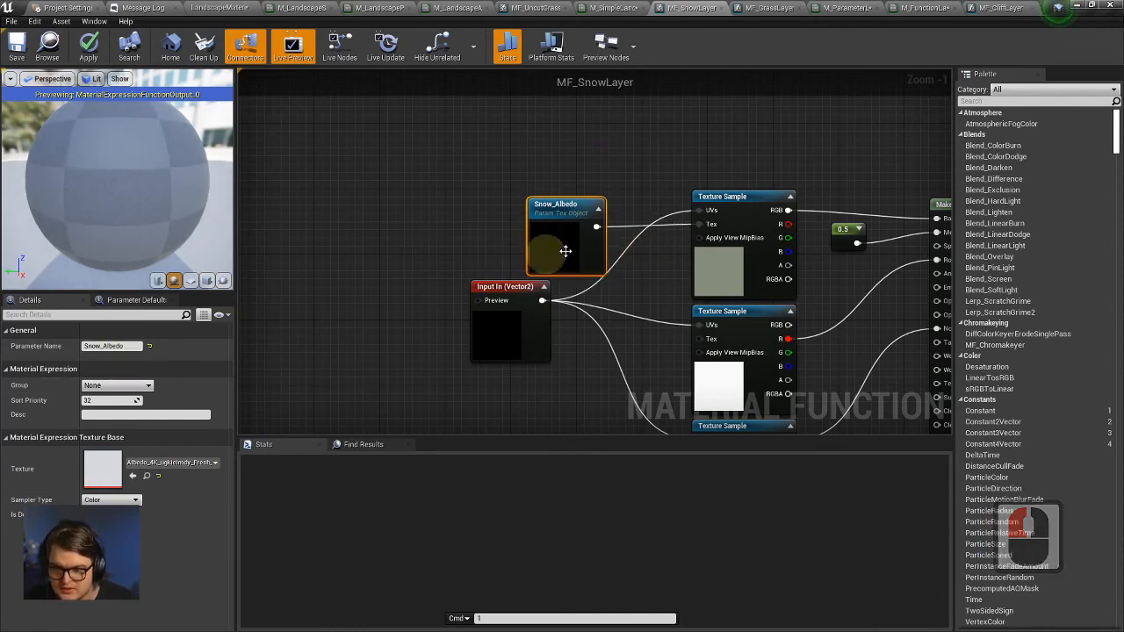
# Apply and save the changes to the MF_SnowLayer material function.
pyautogui.rightClick(583, 246)
pyautogui.click(588, 169)
pyautogui.moveTo(685, 167); pyautogui.dragTo(479, 162, button='right')
pyautogui.moveTo(575, 187); pyautogui.dragTo(665, 187, button='right')
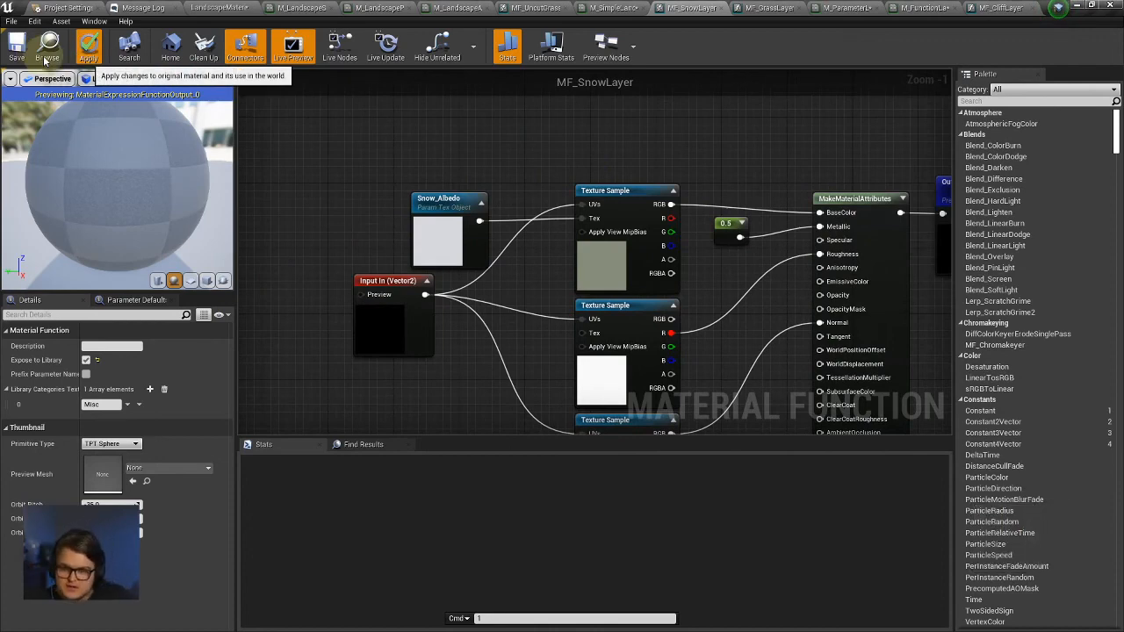
pyautogui.click(18, 48)
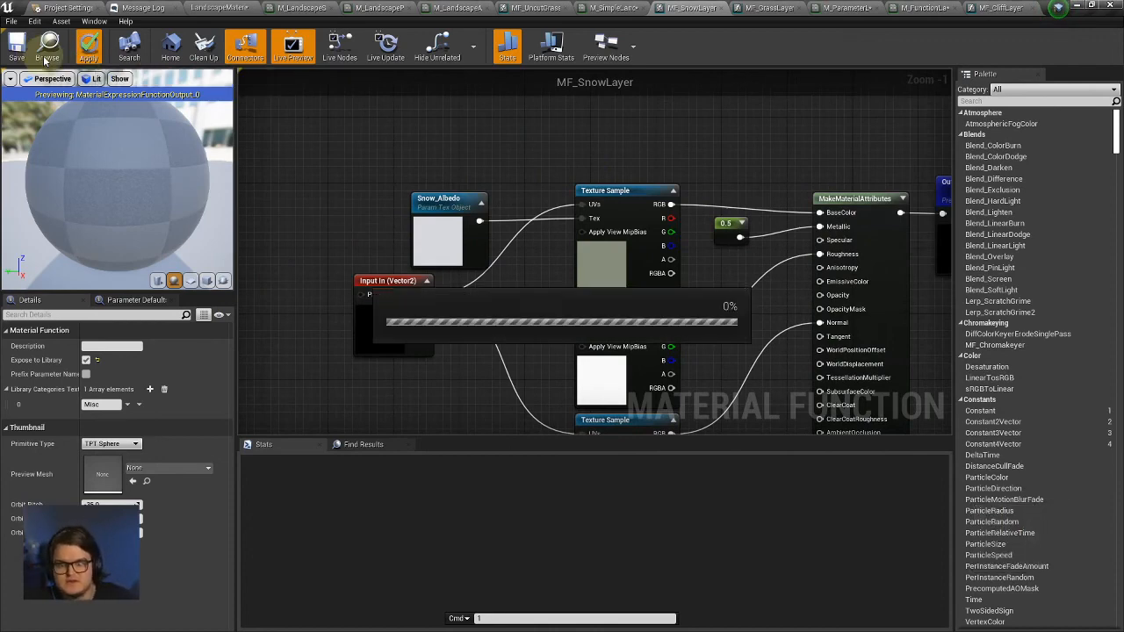
# Open the M_FunctionLandscapeMaterial_Inst material instance from the level editor and enable its Snow_Albedo texture override.
pyautogui.click(219, 8)
pyautogui.scroll(3, 557, 258)
pyautogui.moveTo(569, 267); pyautogui.dragTo(599, 272, button='right')
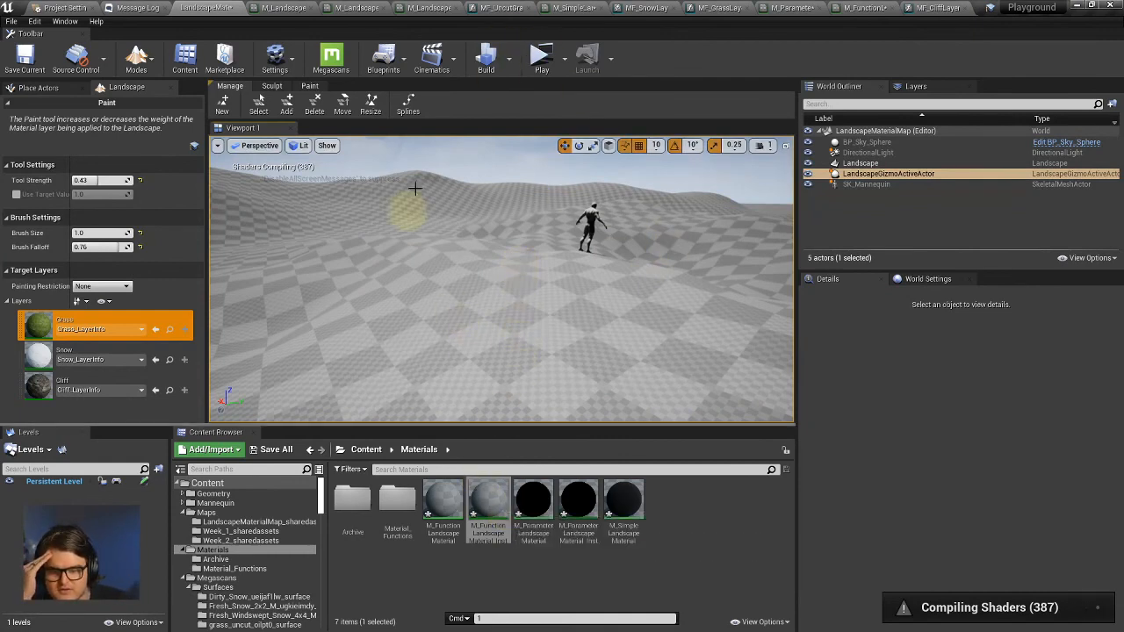
pyautogui.doubleClick(489, 503)
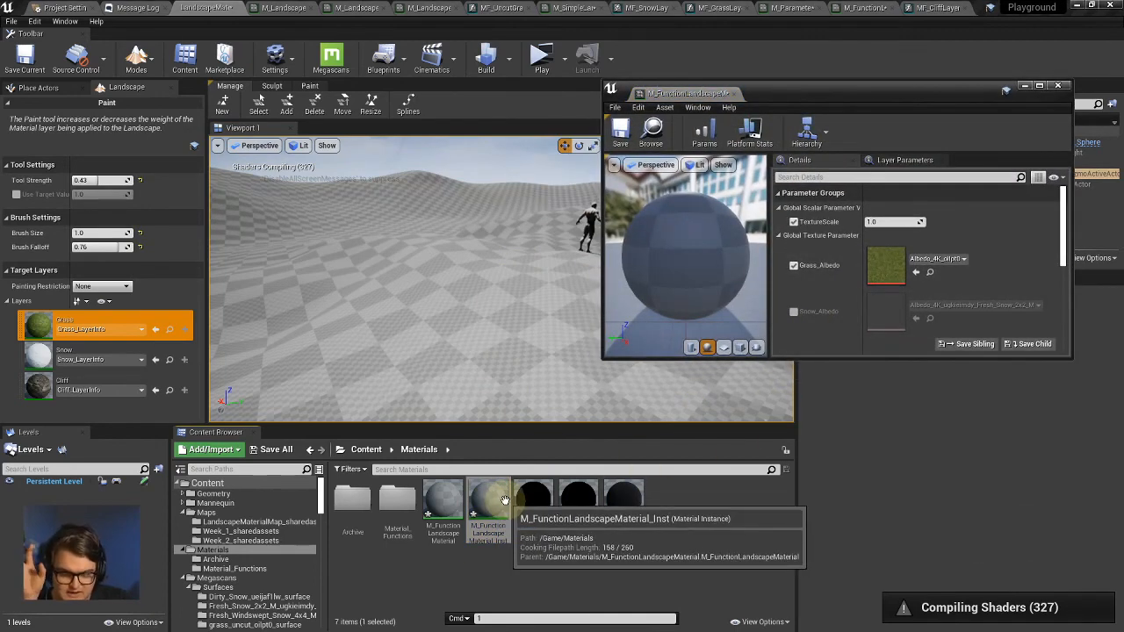
pyautogui.click(794, 310)
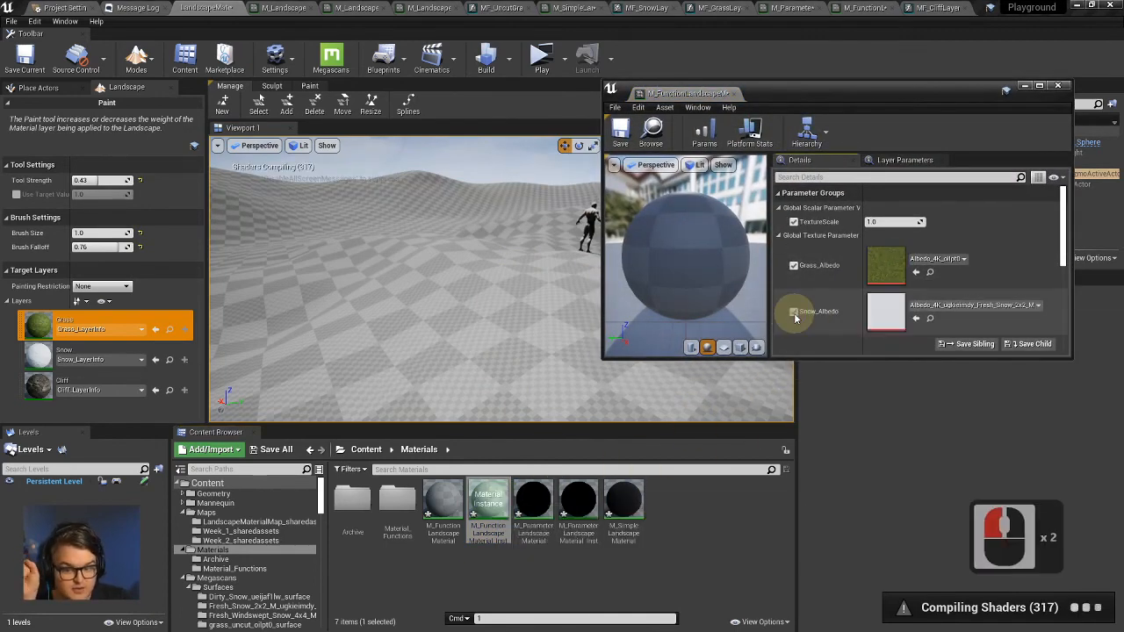
pyautogui.scroll(-1, 885, 237)
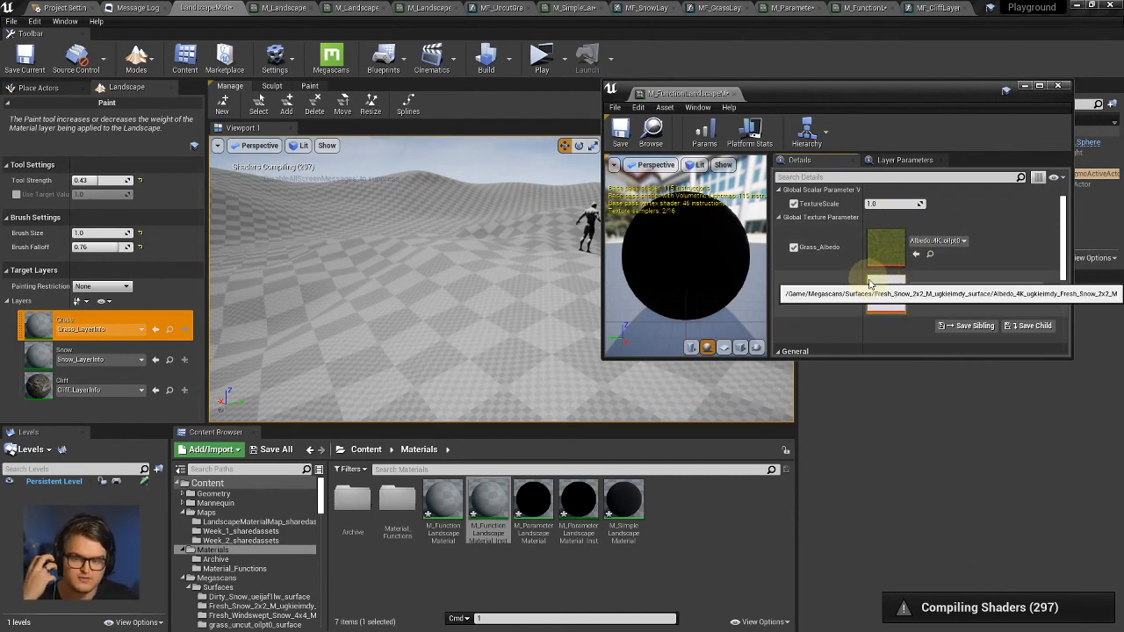
# Switch to the M_ParameterLandscapeMaterial graph, then move and enlarge the material instance window over it.
pyautogui.click(865, 7)
pyautogui.click(779, 9)
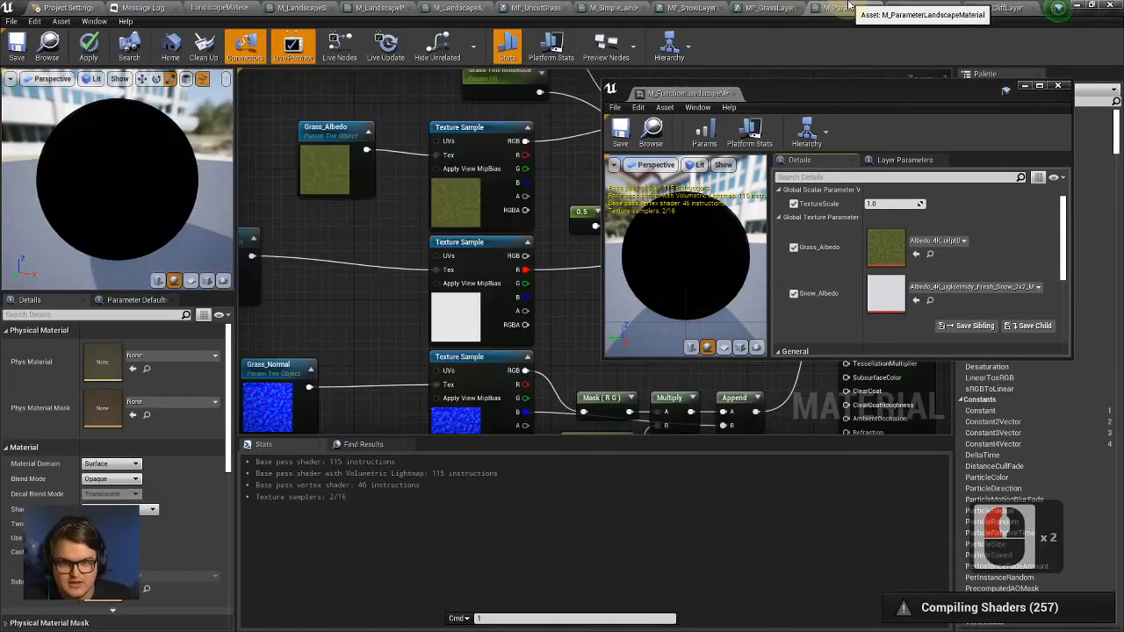
pyautogui.click(831, 311)
pyautogui.moveTo(816, 91); pyautogui.dragTo(721, 91)
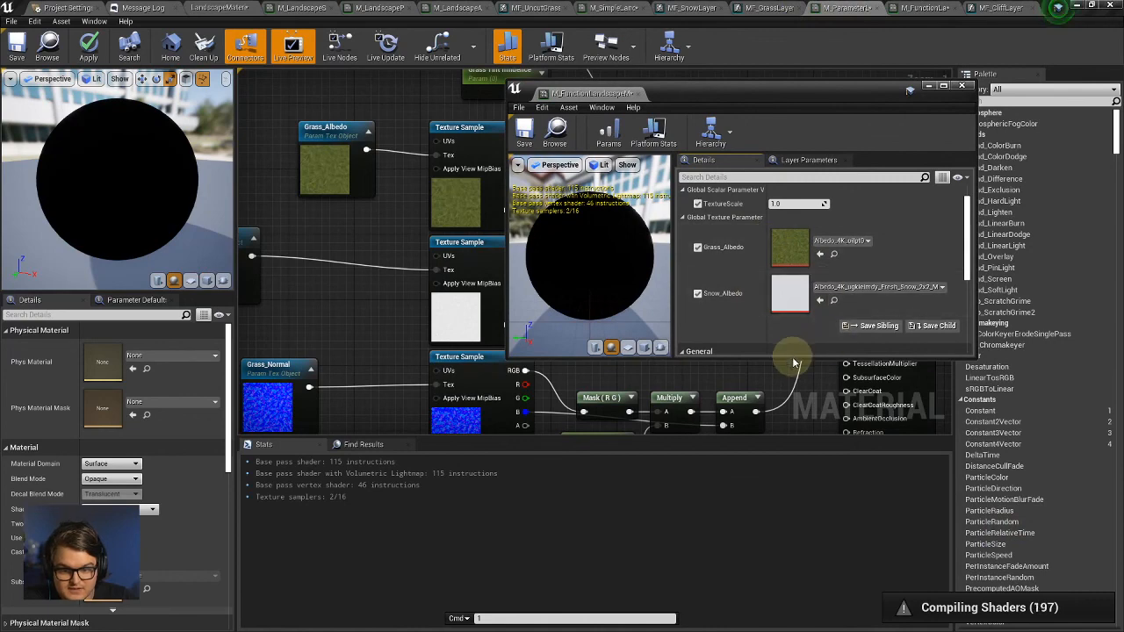
pyautogui.moveTo(753, 560); pyautogui.dragTo(790, 451)
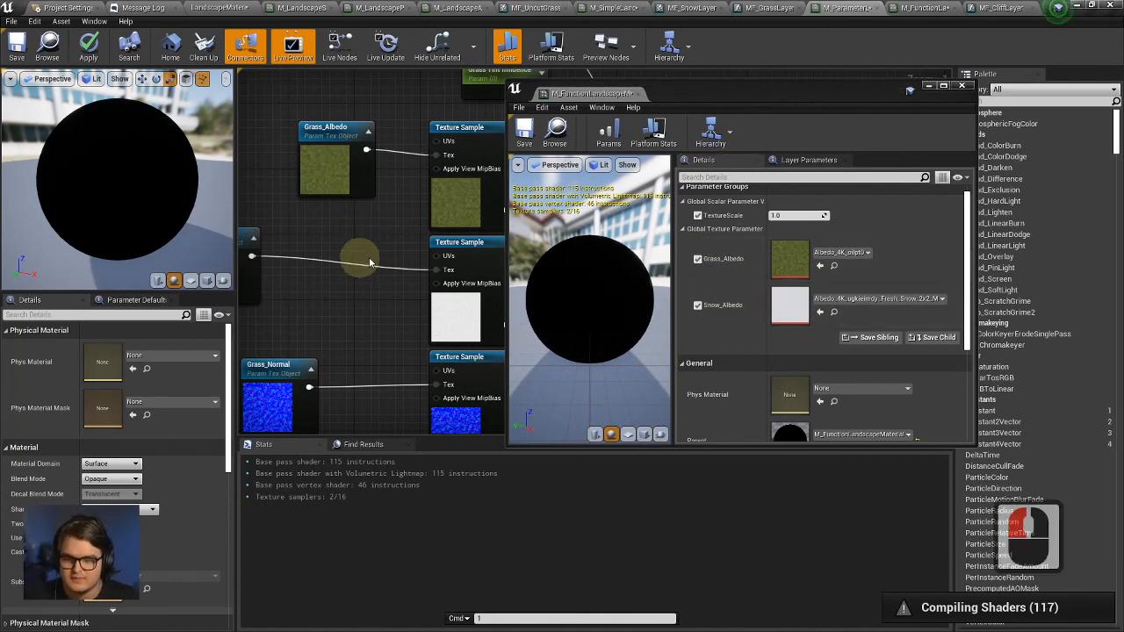
# Minimize the material instance window and look through the open material and function graphs, including M_SimpleLandscapeMaterial and MF_SnowLayer.
pyautogui.click(930, 85)
pyautogui.click(770, 8)
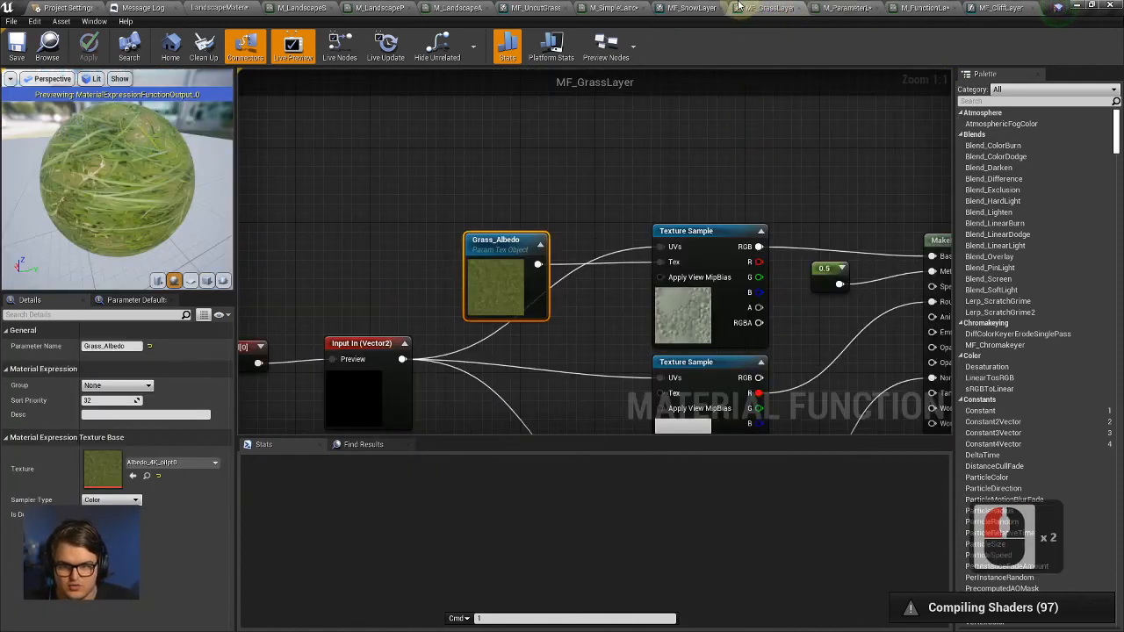
pyautogui.click(692, 8)
pyautogui.click(531, 6)
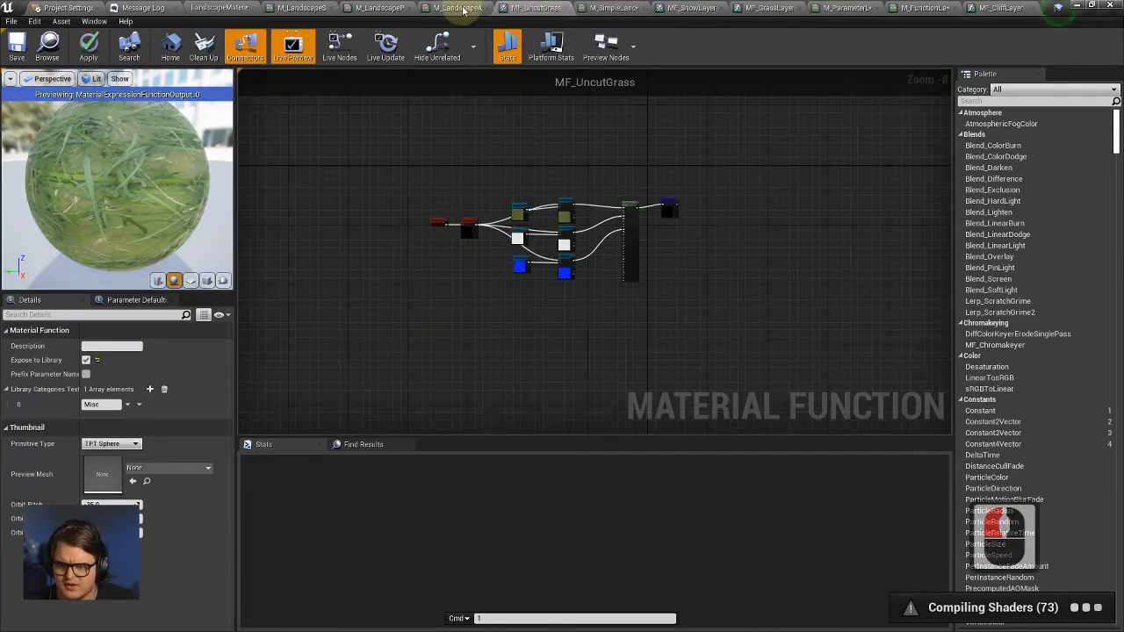
pyautogui.click(462, 7)
pyautogui.click(546, 7)
pyautogui.click(629, 6)
pyautogui.moveTo(746, 242); pyautogui.dragTo(622, 237, button='right')
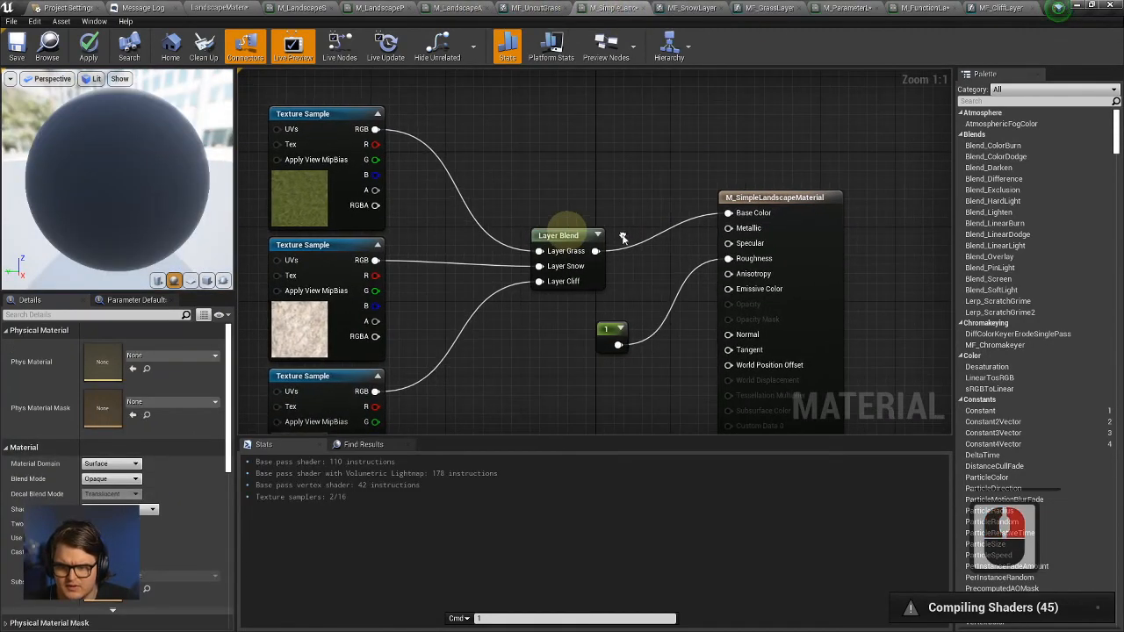
pyautogui.scroll(-3, 670, 215)
pyautogui.click(690, 9)
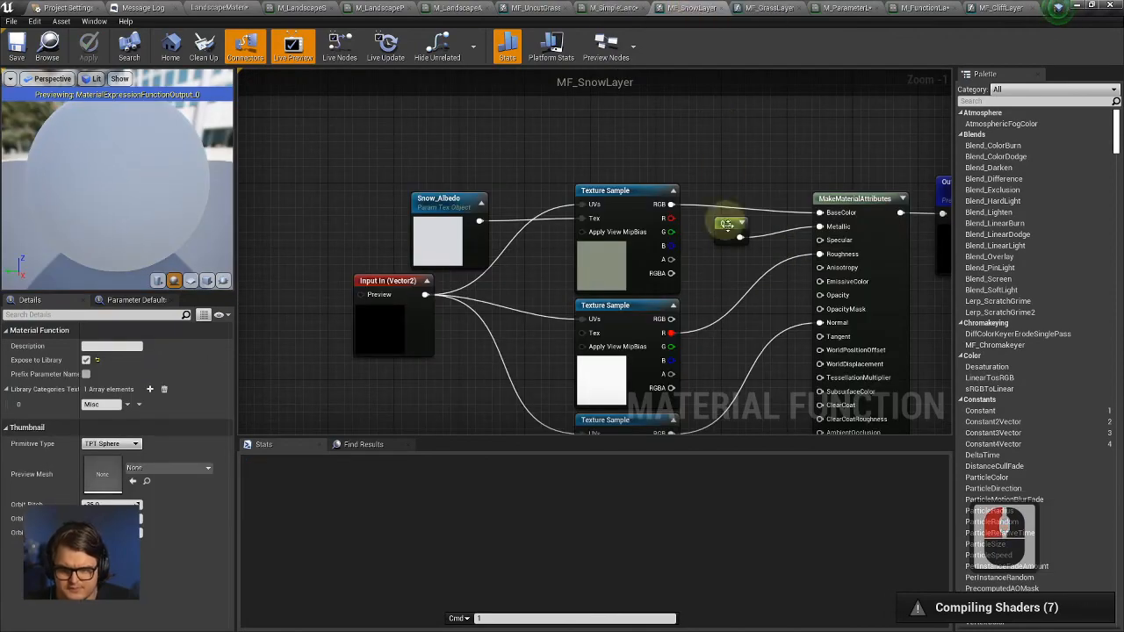
pyautogui.scroll(-2, 696, 185)
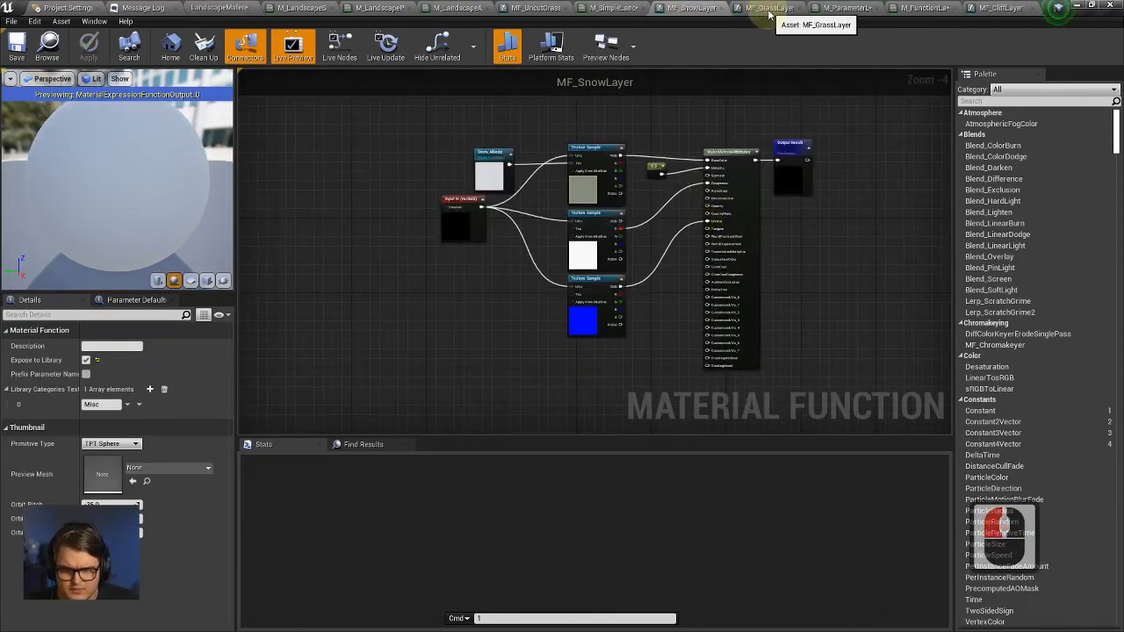
# Reorder the open assets so M_ParameterLandscapeMaterial sits directly after M_SimpleLandscapeMaterial, and view its grass node network.
pyautogui.click(846, 8)
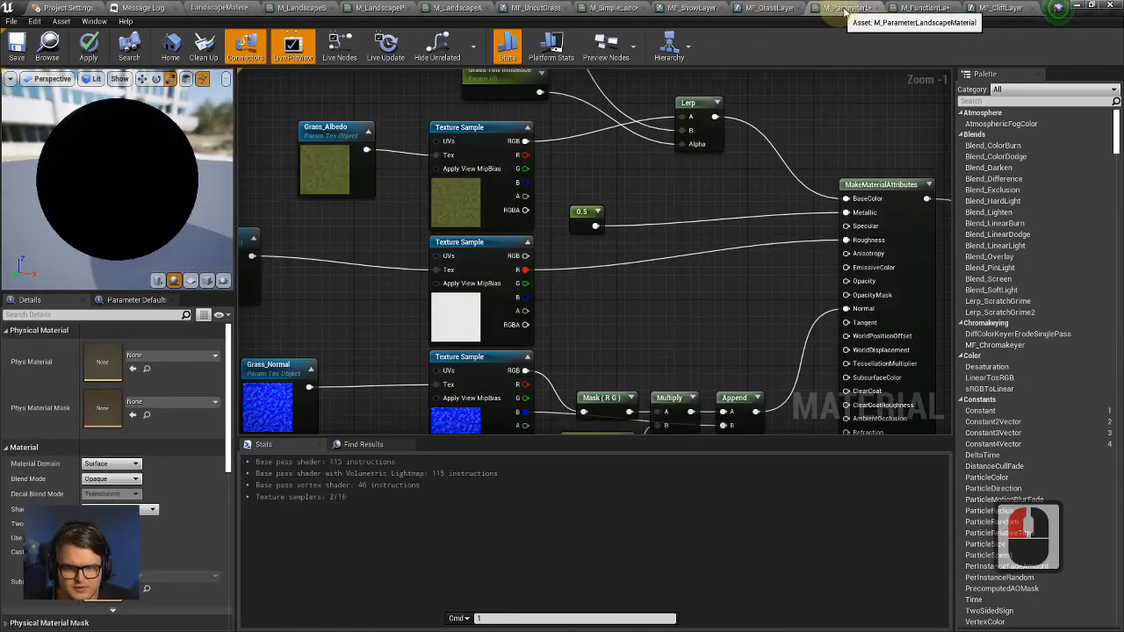
pyautogui.moveTo(846, 8); pyautogui.dragTo(661, 11)
pyautogui.scroll(-3, 623, 263)
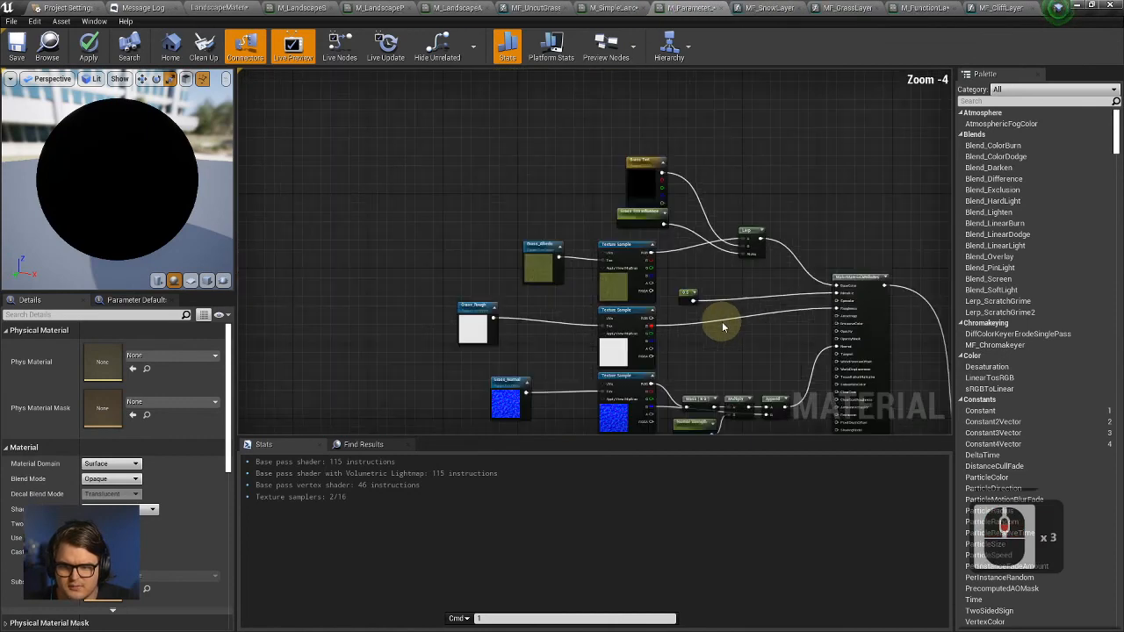
pyautogui.moveTo(722, 322); pyautogui.dragTo(710, 259, button='right')
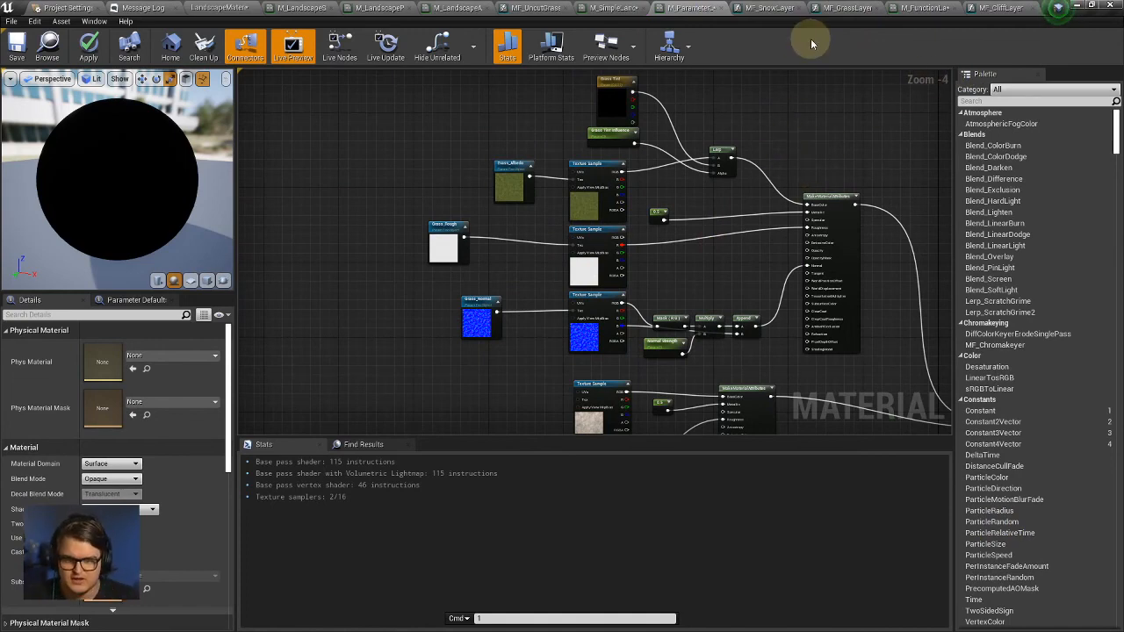
# Compare the Grass_Albedo parameter in MF_GrassLayer with Snow_Albedo in MF_SnowLayer, then view the M_FunctionLandscapeMaterial graph.
pyautogui.click(846, 8)
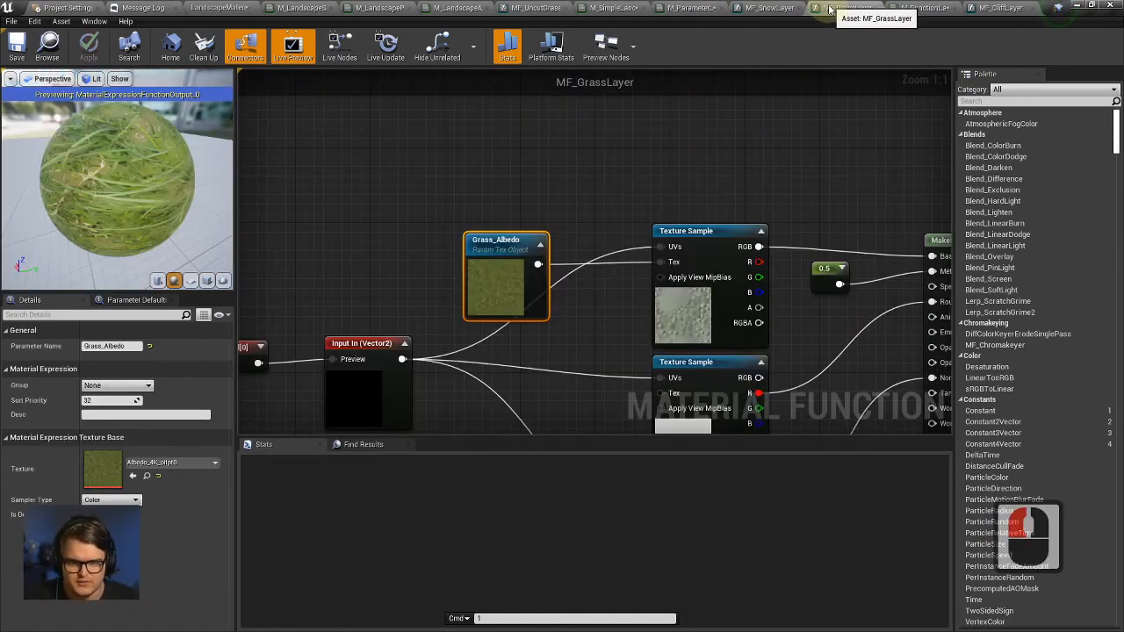
pyautogui.click(496, 246)
pyautogui.click(776, 5)
pyautogui.click(490, 158)
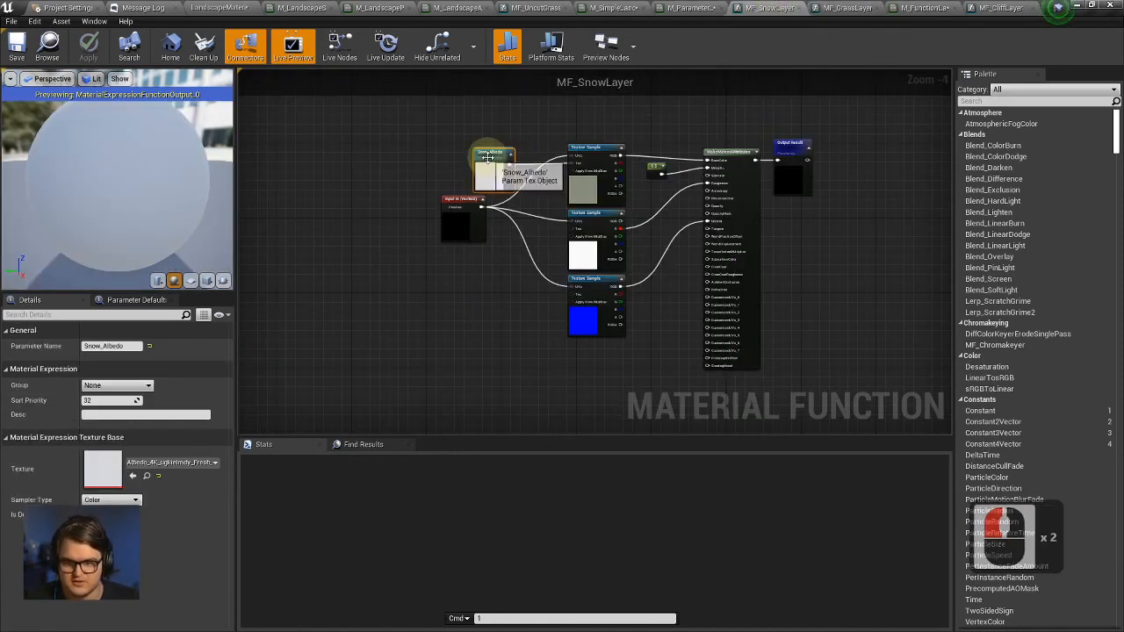
pyautogui.scroll(6, 489, 168)
pyautogui.moveTo(566, 184); pyautogui.dragTo(570, 228, button='right')
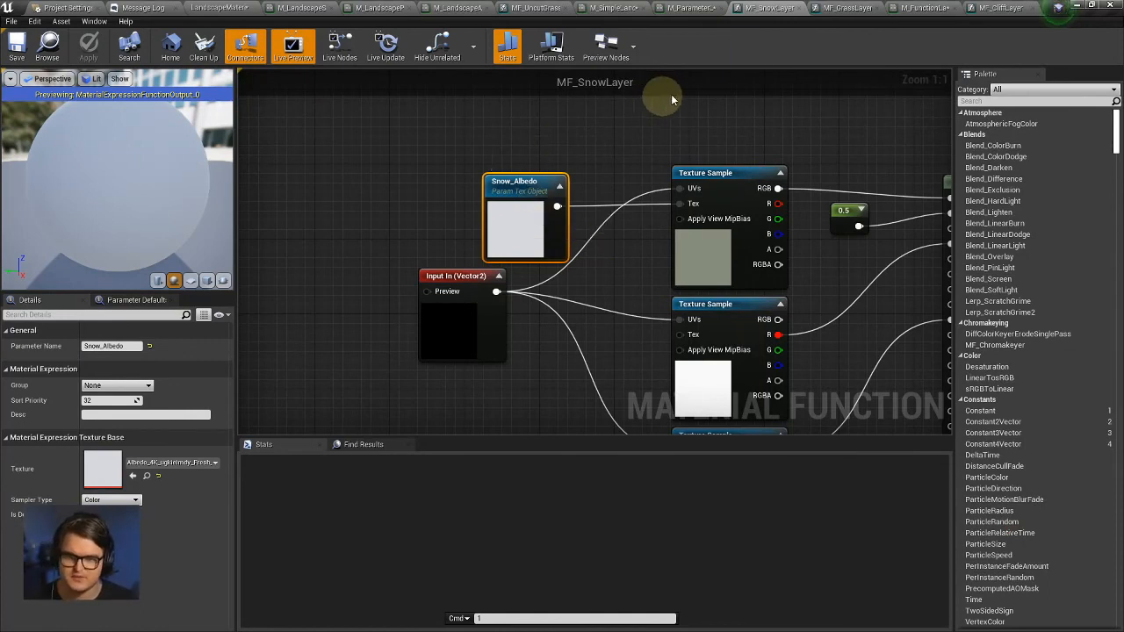
pyautogui.click(698, 8)
pyautogui.click(844, 8)
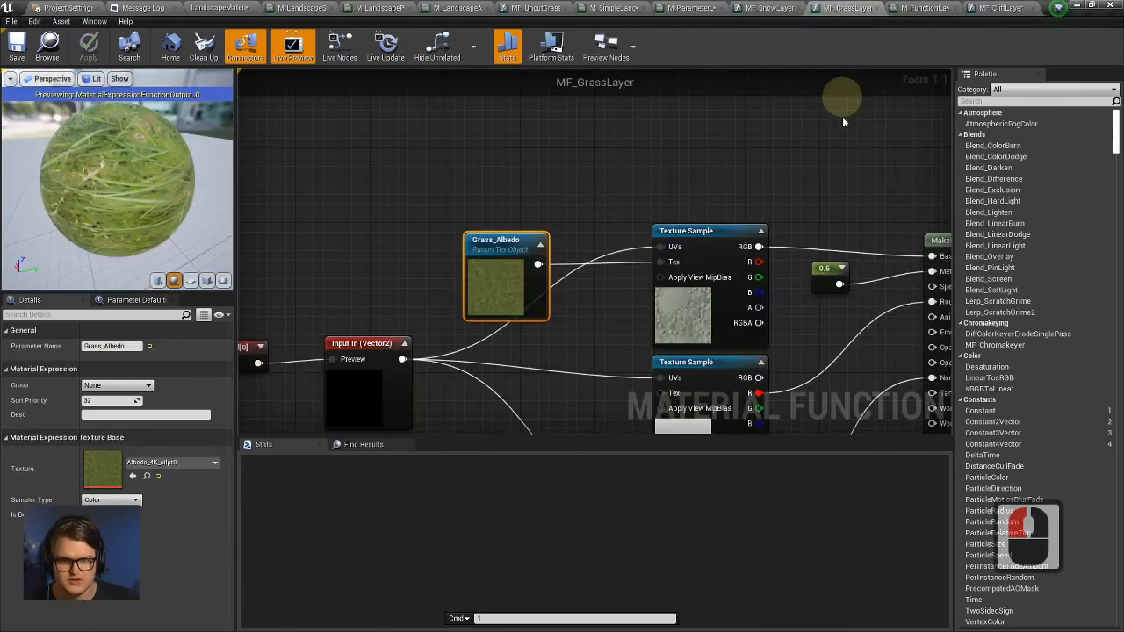
pyautogui.click(918, 8)
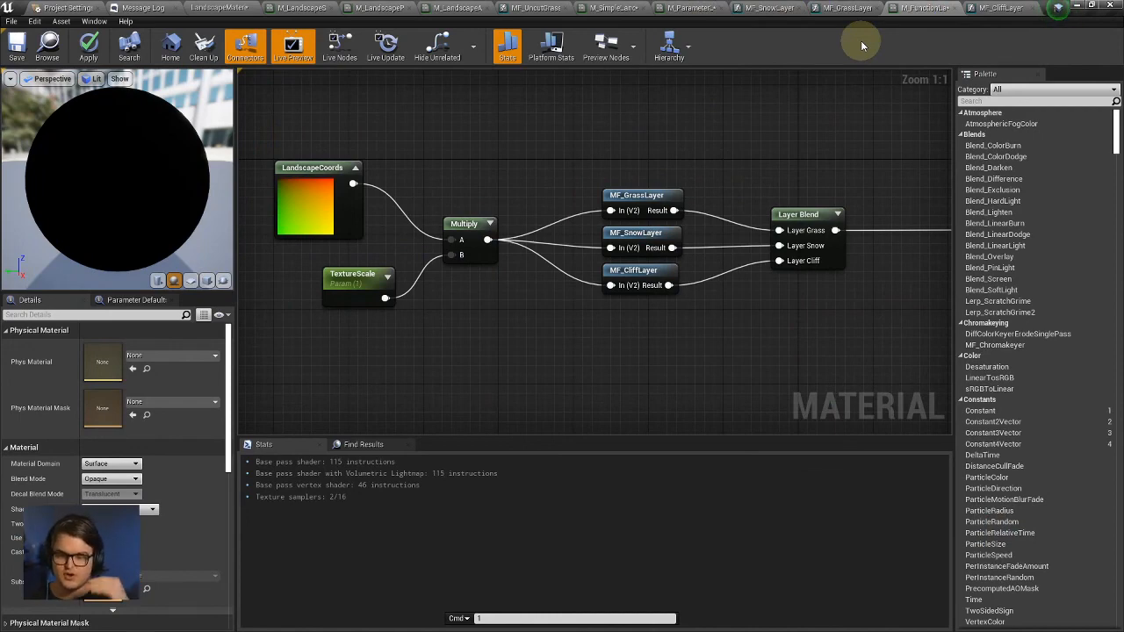
# Bring back the material instance window over M_FunctionLandscapeMaterial and inspect its Grass_Albedo and Snow_Albedo texture parameters.
pyautogui.hotkey('alt', 'Tab')
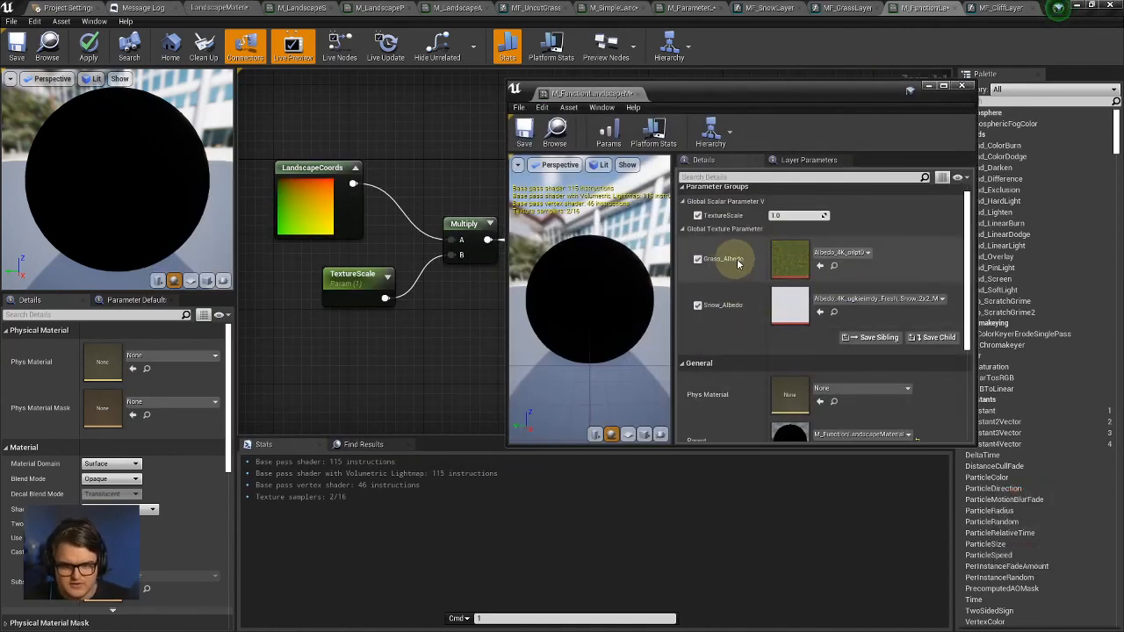
pyautogui.click(812, 254)
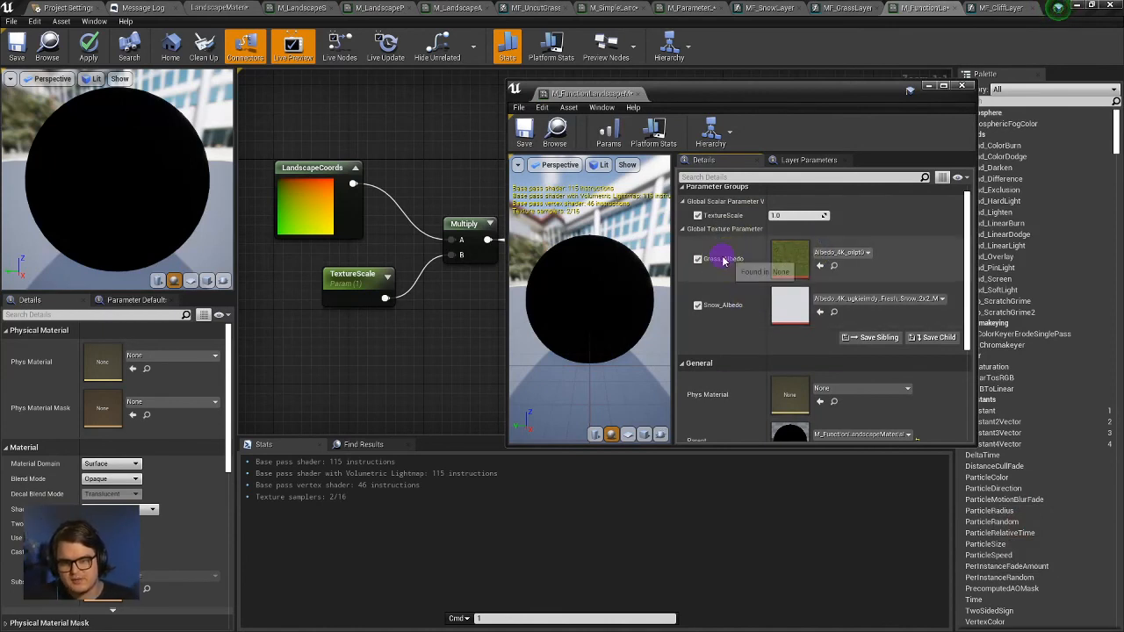
pyautogui.click(728, 312)
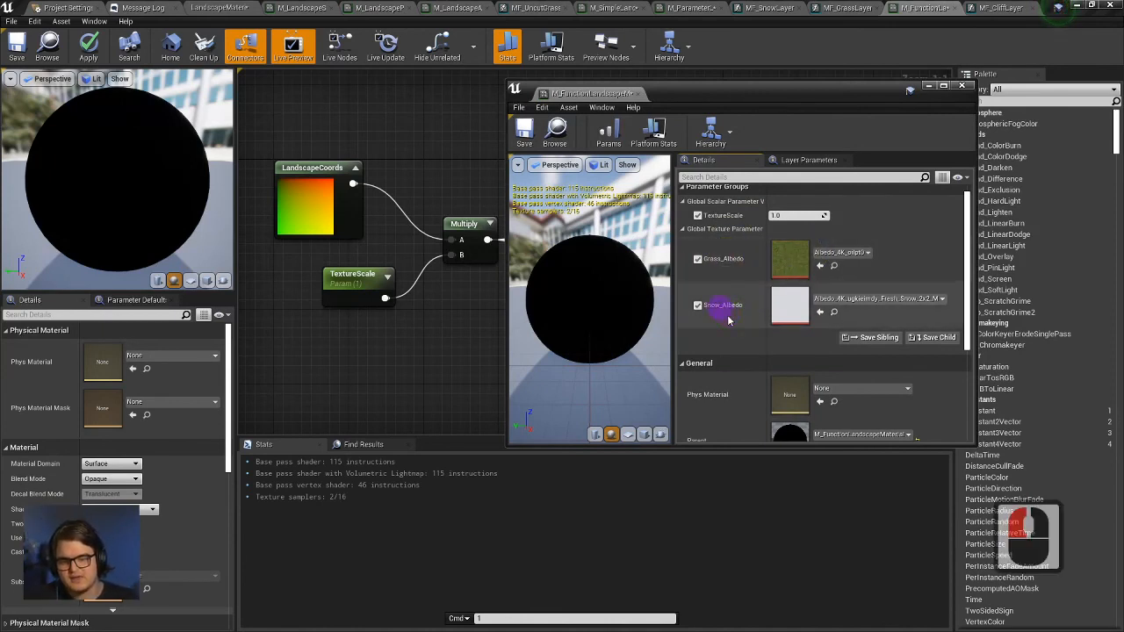
pyautogui.rightClick(449, 318)
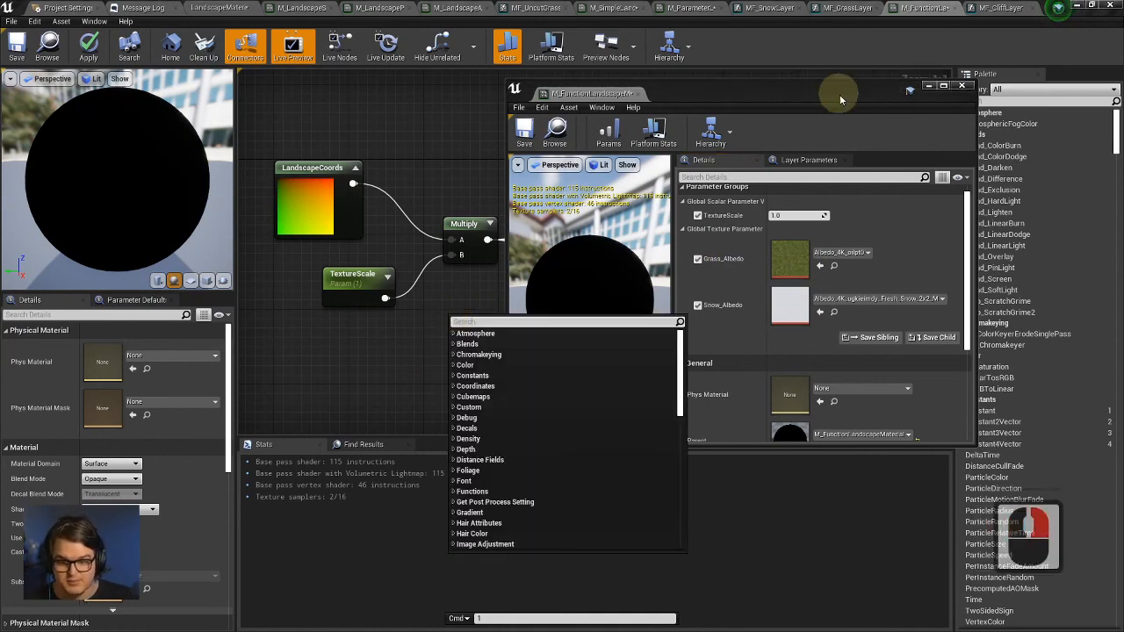
# Minimize the material instance window and open the MF_GrassLayer function from its node in M_FunctionLandscapeMaterial.
pyautogui.click(933, 87)
pyautogui.moveTo(569, 311); pyautogui.dragTo(669, 343, button='right')
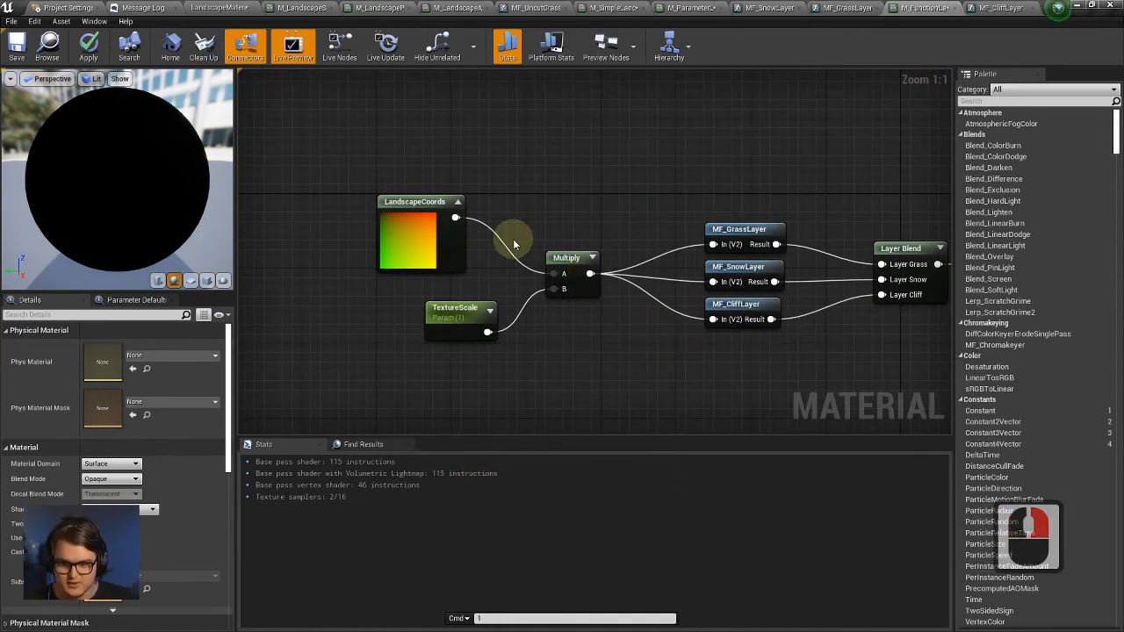
pyautogui.doubleClick(734, 229)
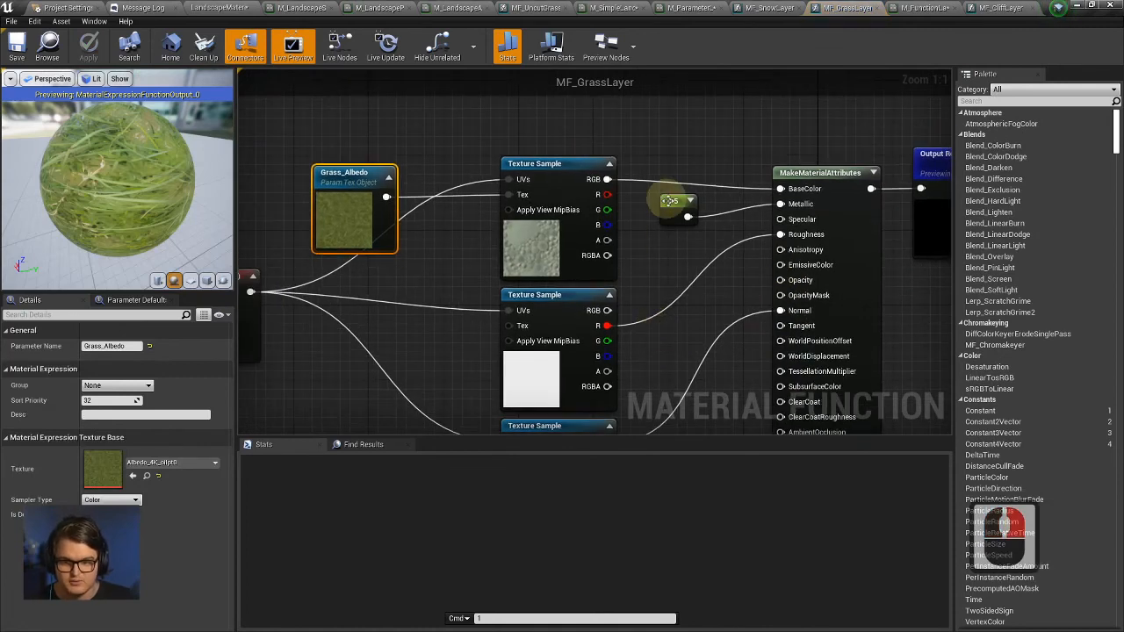
# Examine the MF_GrassLayer graph from the texture coordinate and Grass_Albedo parameter through the texture samples to MakeMaterialAttributes.
pyautogui.click(669, 201)
pyautogui.moveTo(658, 276); pyautogui.dragTo(678, 295, button='right')
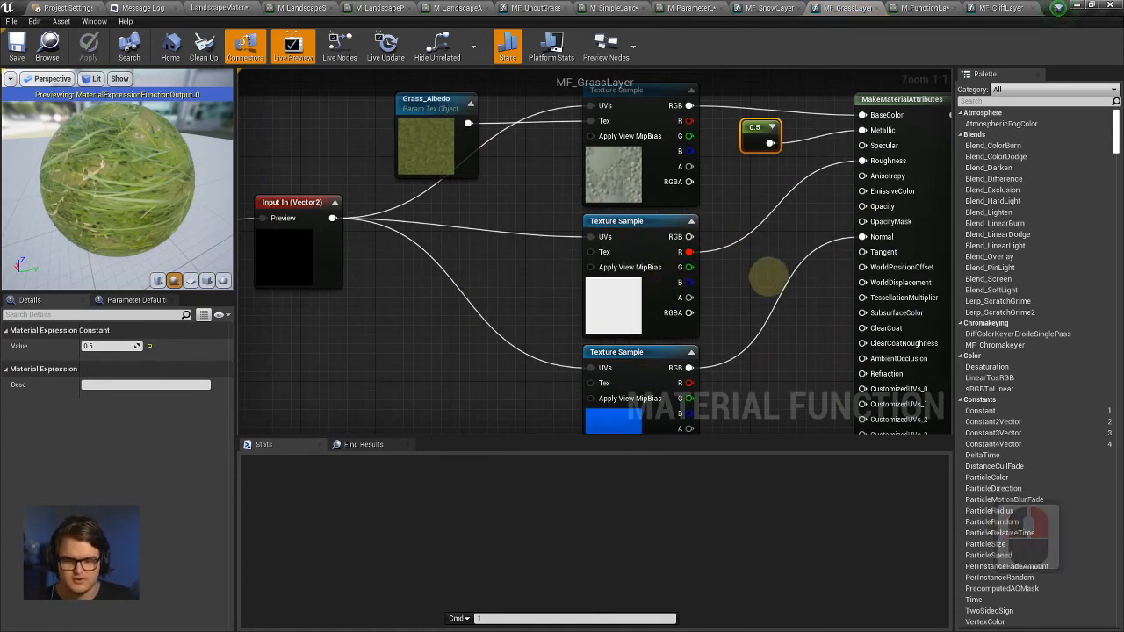
pyautogui.moveTo(768, 276); pyautogui.dragTo(609, 234, button='right')
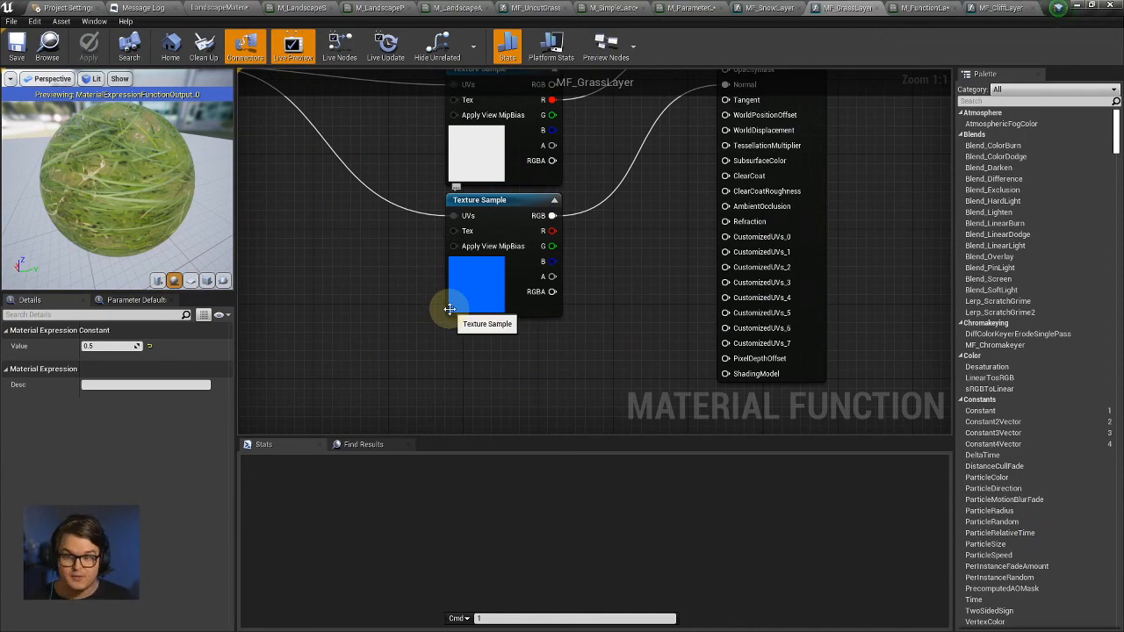
pyautogui.scroll(-3, 675, 255)
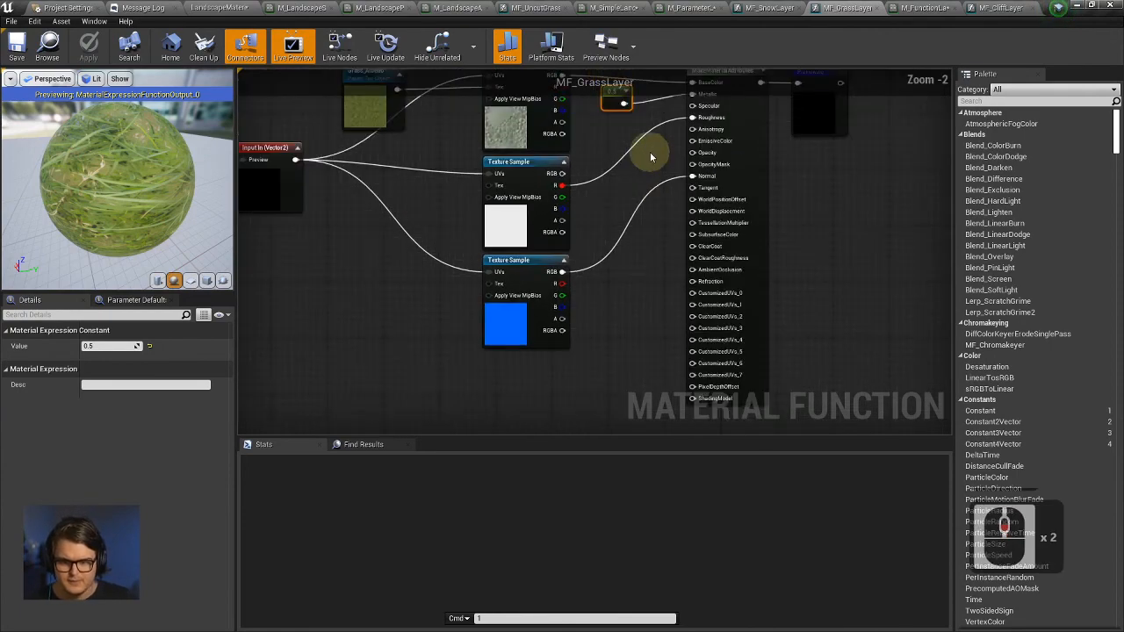
pyautogui.scroll(1, 647, 150)
pyautogui.moveTo(647, 250); pyautogui.dragTo(650, 230, button='right')
pyautogui.moveTo(440, 272); pyautogui.dragTo(506, 250, button='right')
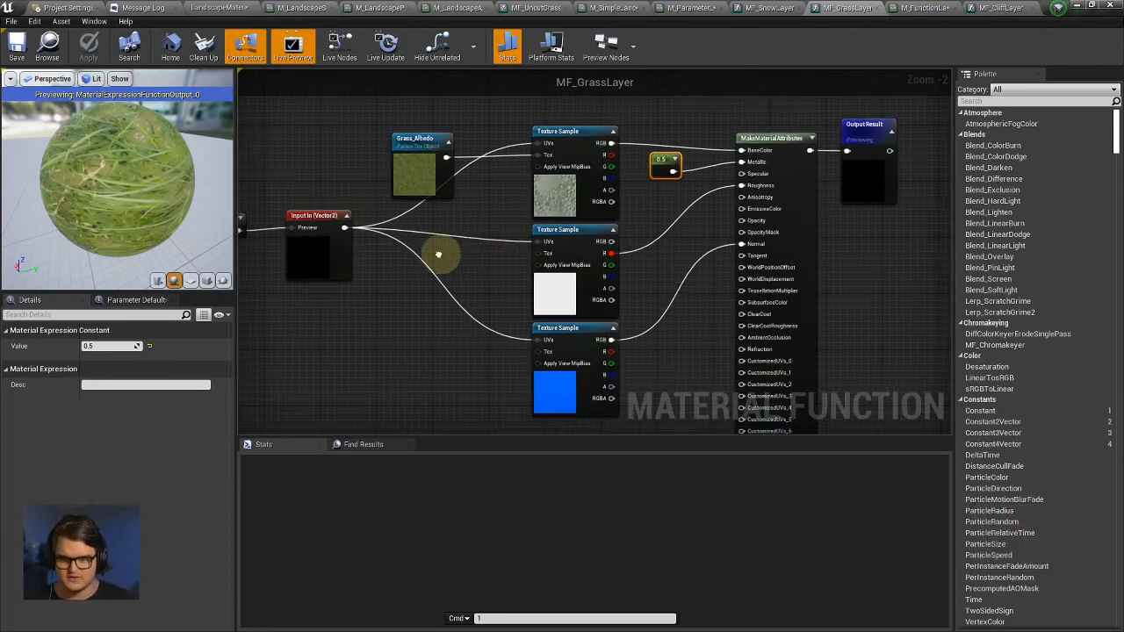
pyautogui.moveTo(424, 248); pyautogui.dragTo(582, 238, button='right')
pyautogui.click(384, 214)
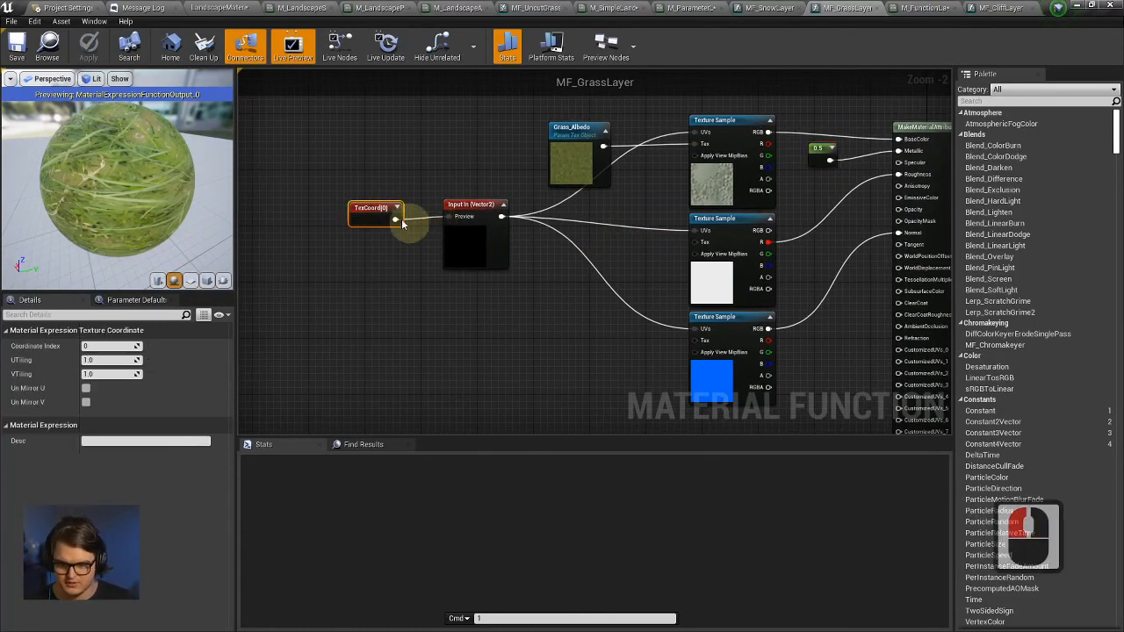
pyautogui.moveTo(456, 217); pyautogui.dragTo(539, 218, button='right')
pyautogui.click(430, 140)
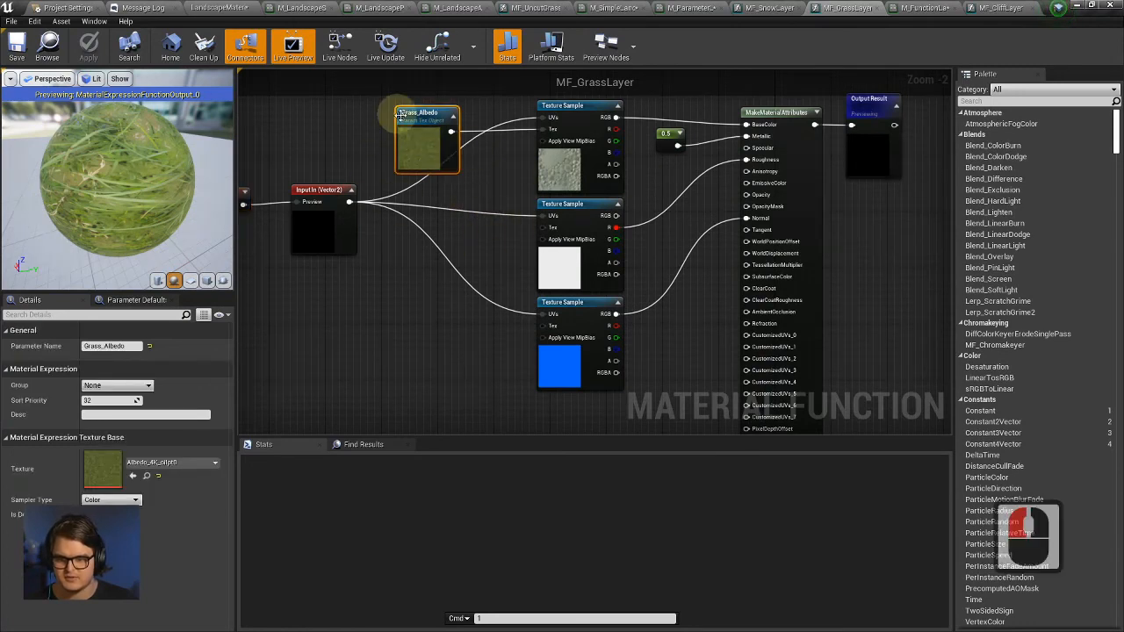
pyautogui.moveTo(691, 181); pyautogui.dragTo(663, 228, button='right')
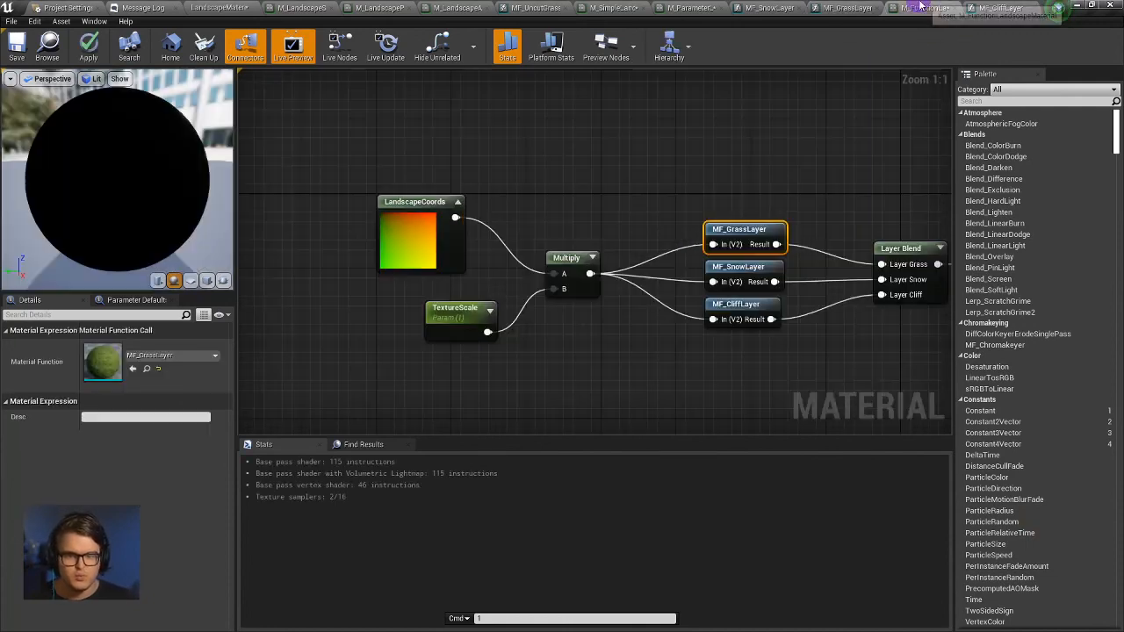
# Return to M_FunctionLandscapeMaterial and inspect how Layer Blend feeds the Material Attributes input of the result node.
pyautogui.moveTo(890, 114); pyautogui.dragTo(524, 160, button='right')
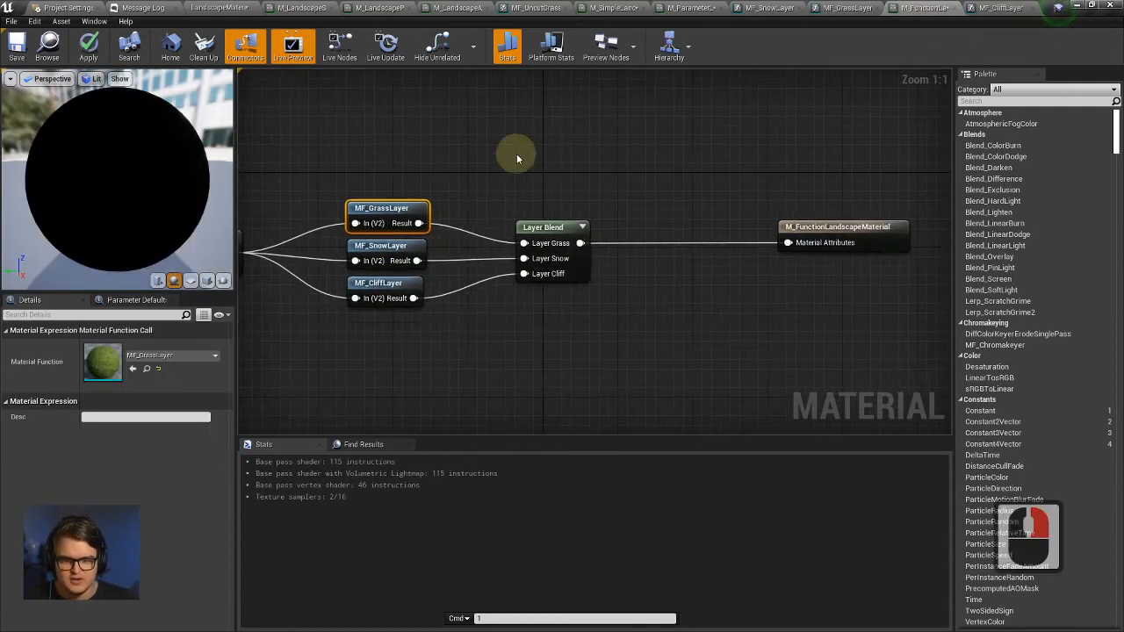
pyautogui.click(841, 229)
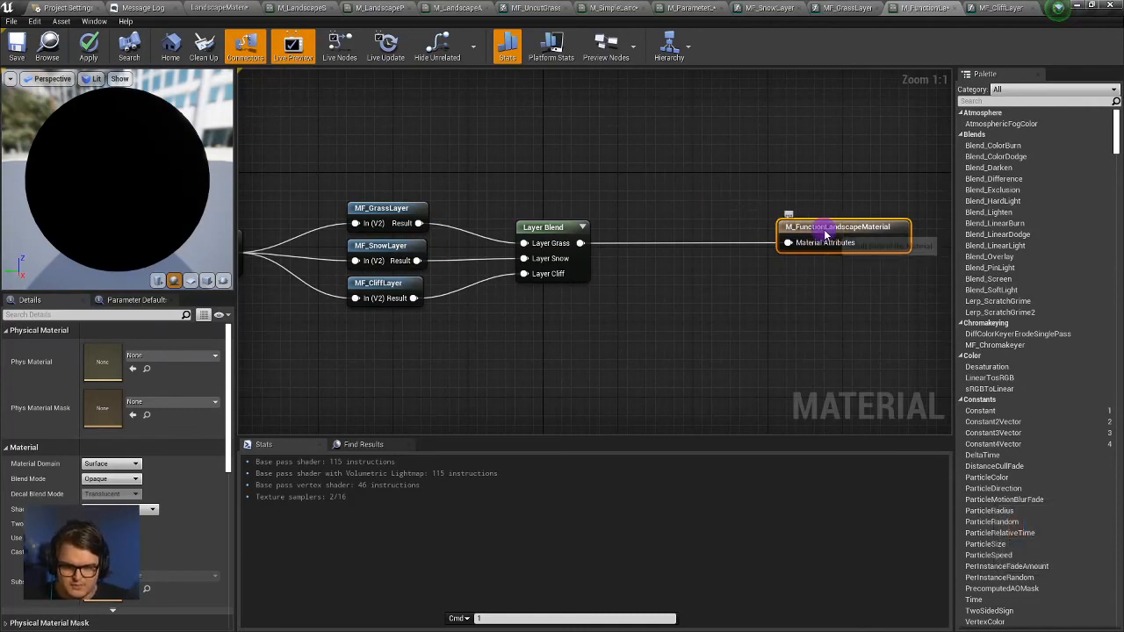
pyautogui.moveTo(823, 232)
pyautogui.mouseDown()
pyautogui.moveTo(645, 233)
pyautogui.moveTo(816, 231)
pyautogui.mouseUp()
pyautogui.moveTo(580, 243)
pyautogui.keyDown('ctrl'); pyautogui.mouseDown()
pyautogui.moveTo(602, 258)
pyautogui.moveTo(596, 249)
pyautogui.mouseUp(); pyautogui.keyUp('ctrl')
pyautogui.click(551, 225)
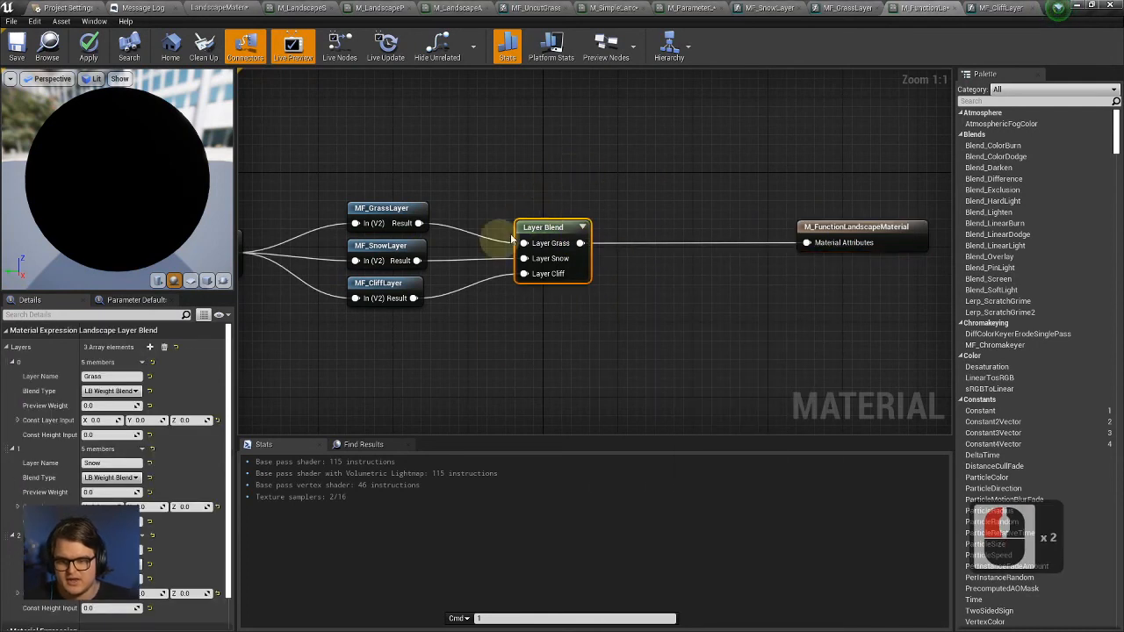
pyautogui.click(889, 226)
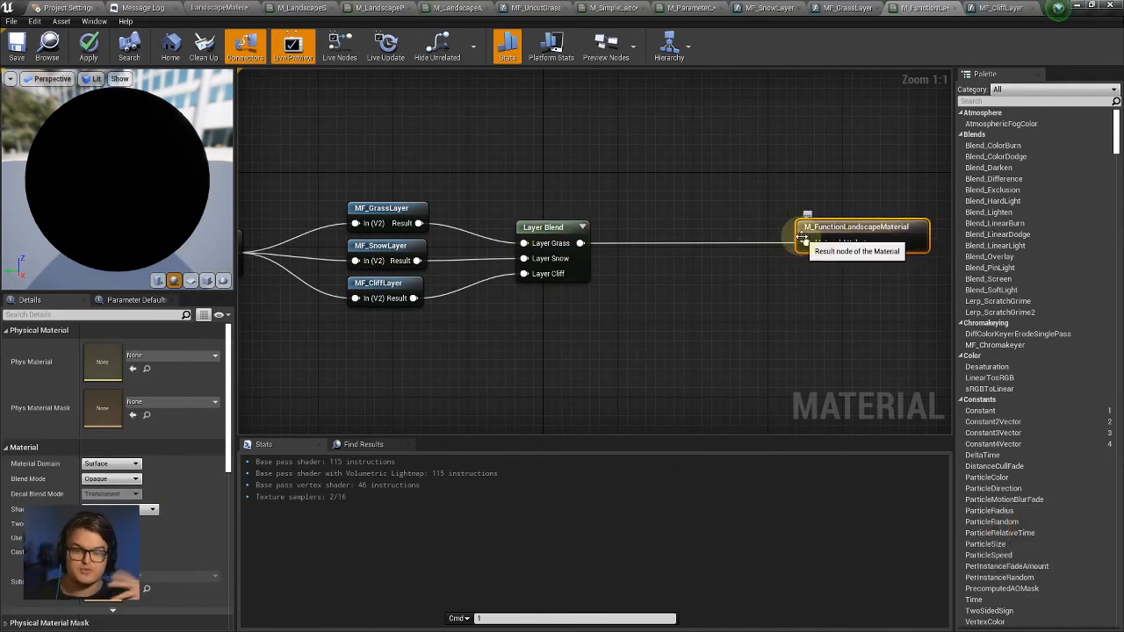
pyautogui.click(524, 359)
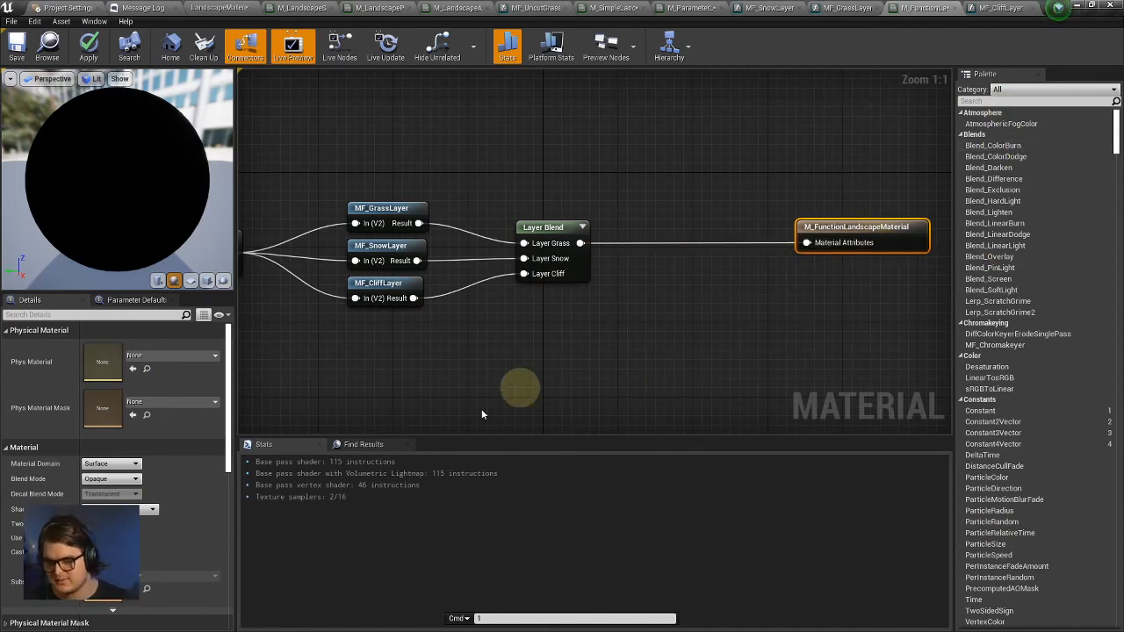
# Turn off Use Material Attributes for the material and move its result node farther away from Layer Blend.
pyautogui.click(512, 359)
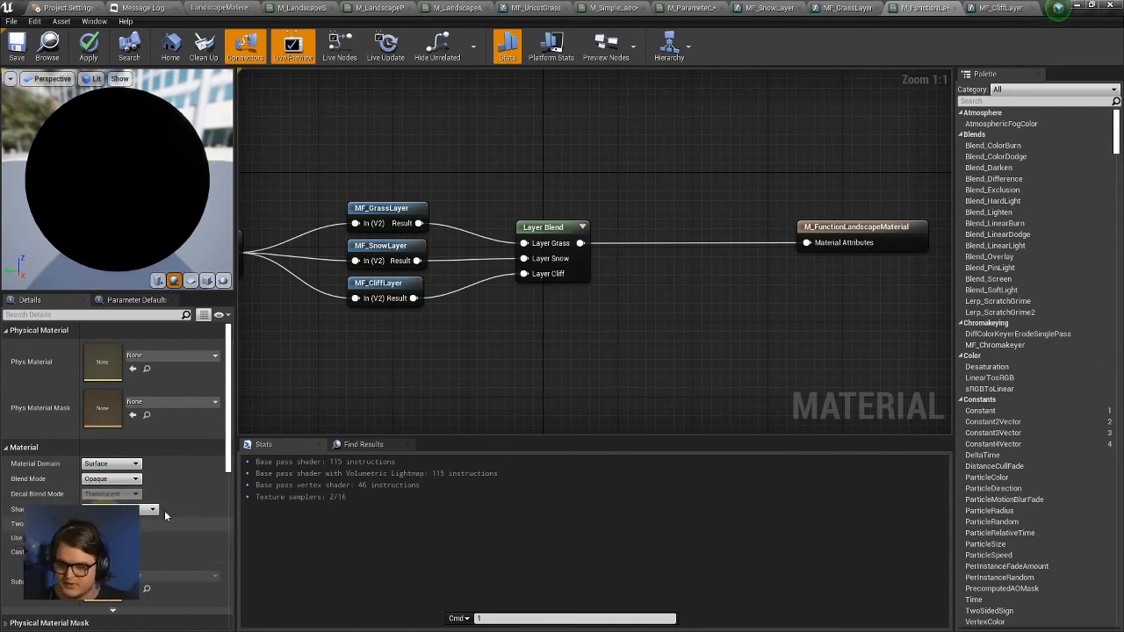
pyautogui.click(88, 537)
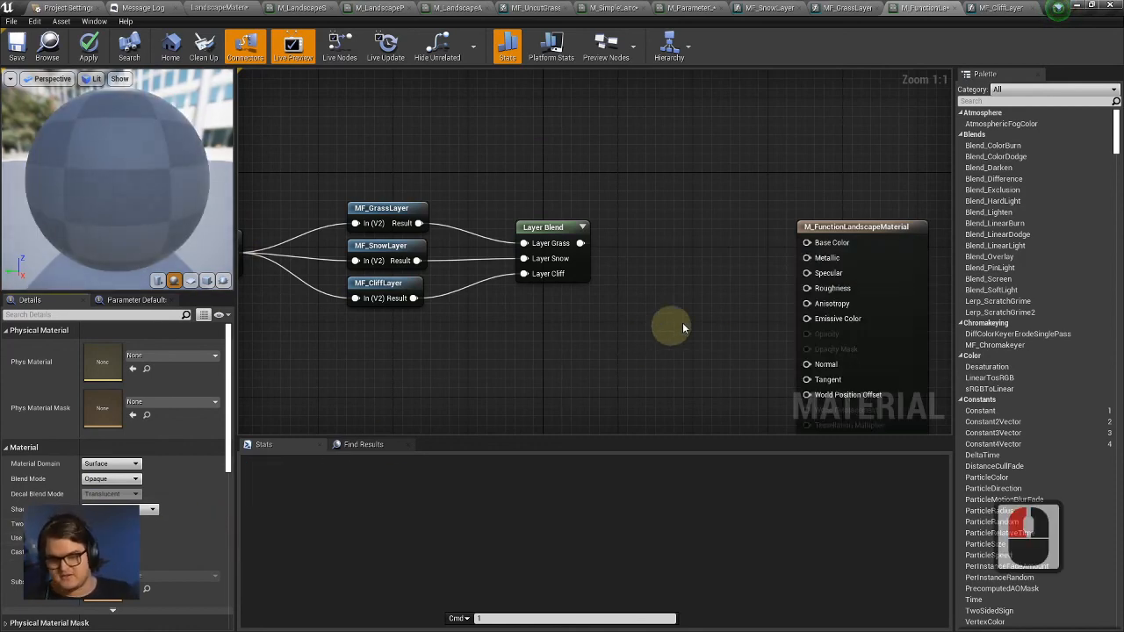
pyautogui.moveTo(670, 321); pyautogui.dragTo(604, 237, button='right')
pyautogui.moveTo(604, 237); pyautogui.dragTo(833, 255)
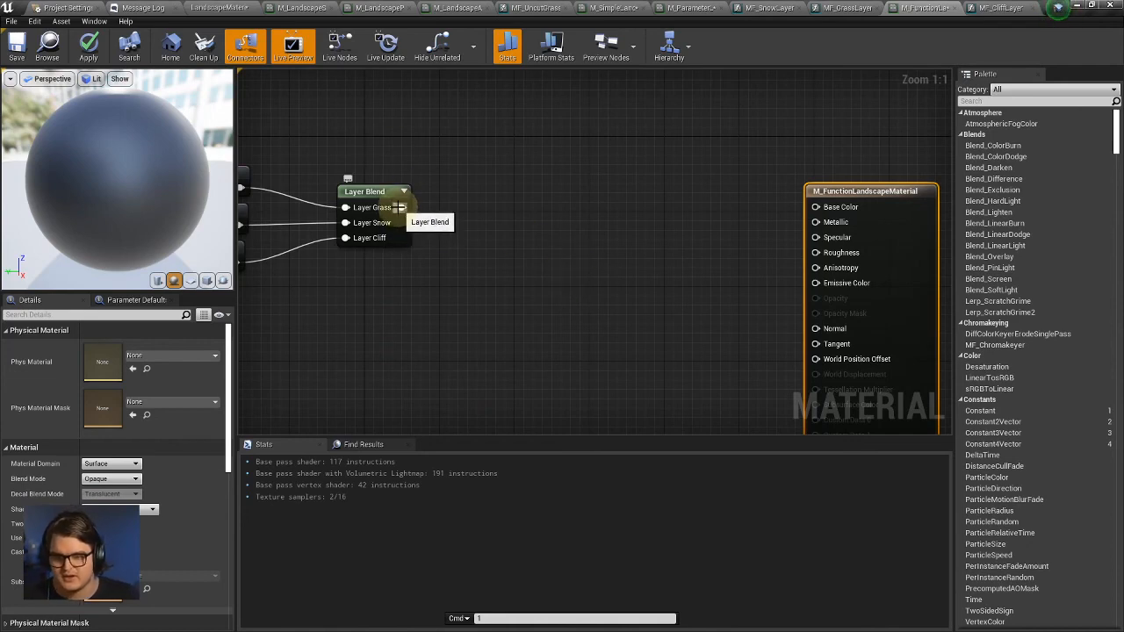
# Add a BreakMaterialAttributes node between Layer Blend and the M_FunctionLandscapeMaterial result node.
pyautogui.moveTo(377, 195); pyautogui.dragTo(435, 227, button='right')
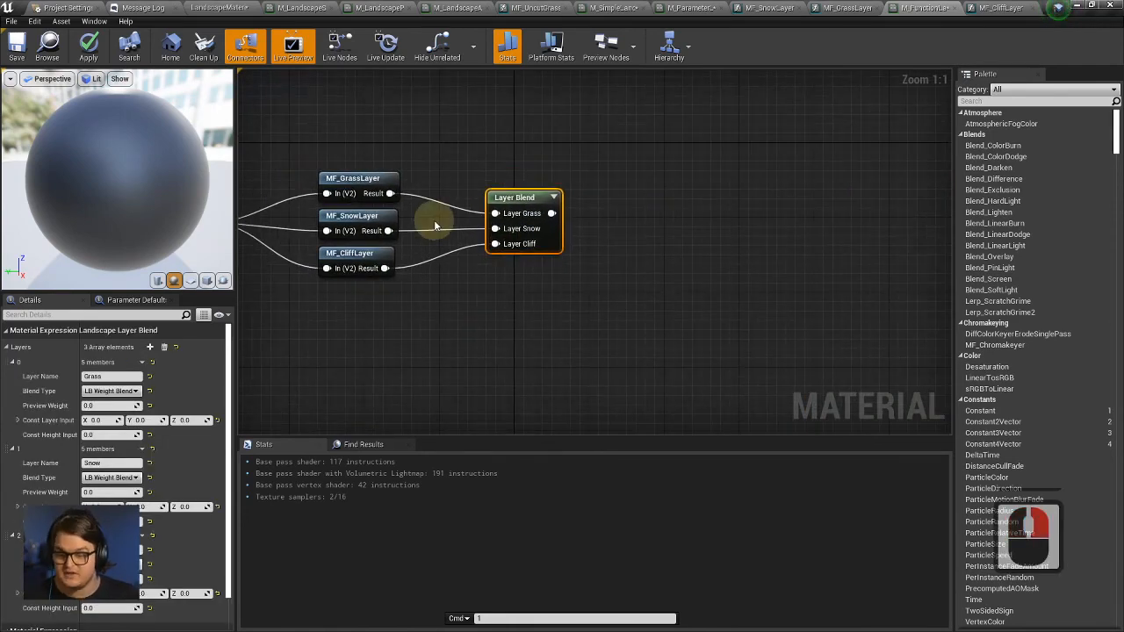
pyautogui.rightClick(654, 181)
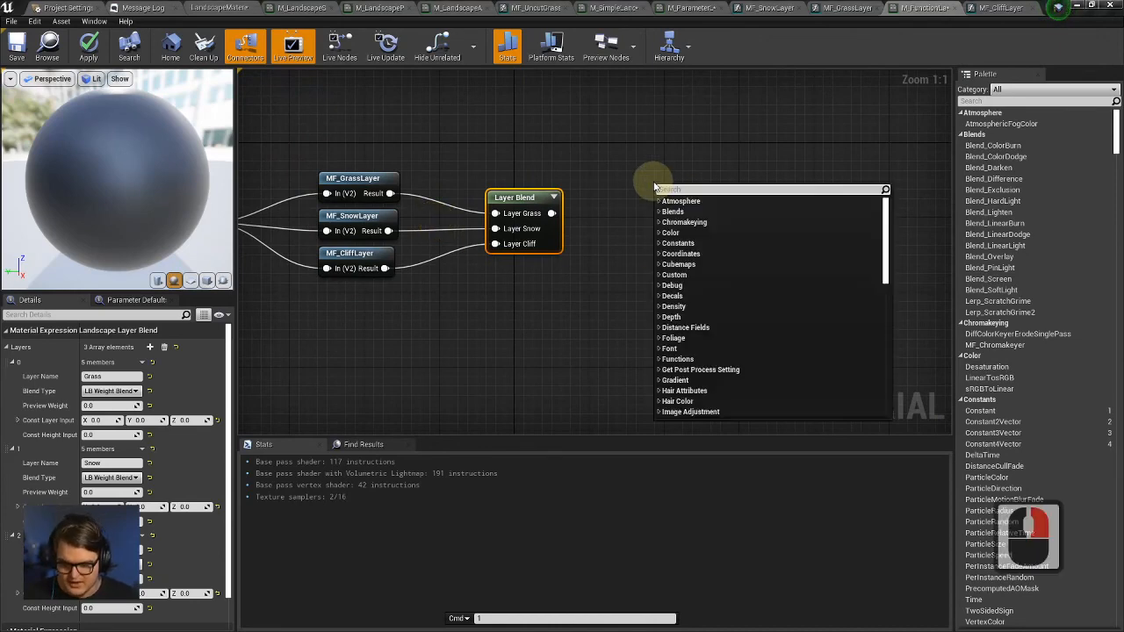
pyautogui.write('break')
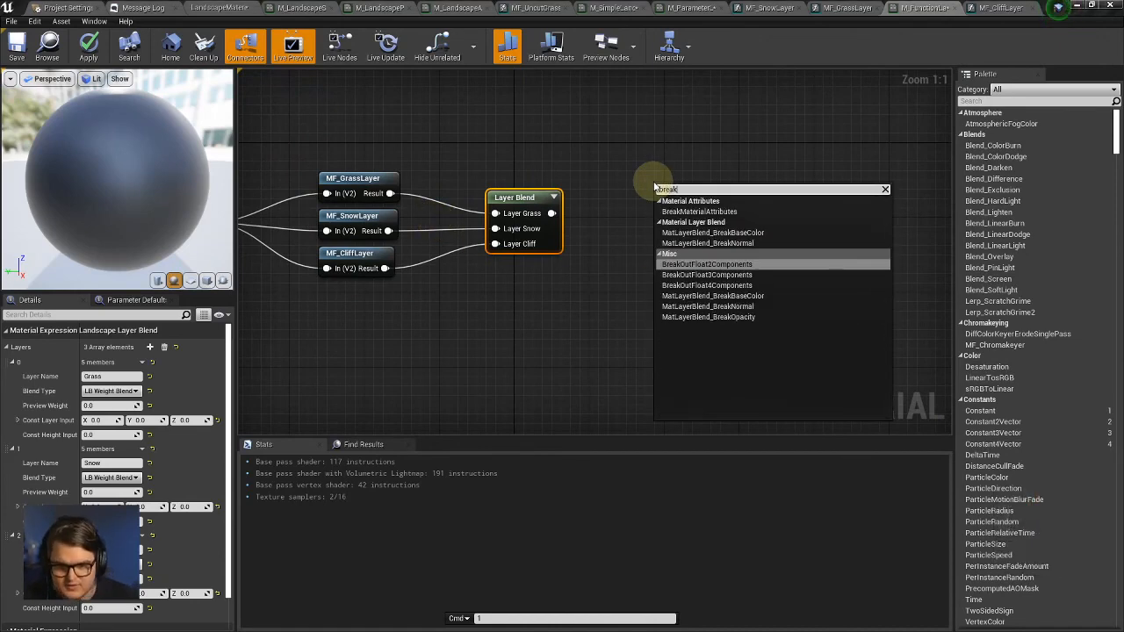
pyautogui.press('Down')
pyautogui.press('Down')
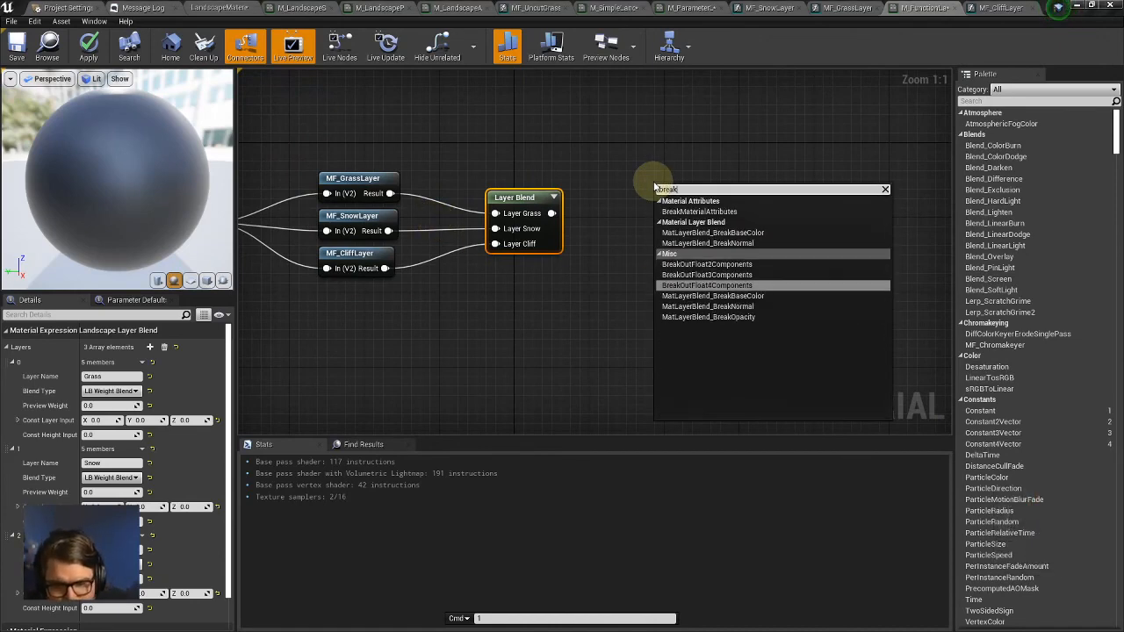
pyautogui.press('Up')
pyautogui.press('Up')
pyautogui.press('Up')
pyautogui.press('Up')
pyautogui.press('Up')
pyautogui.press('Up')
pyautogui.press('Return')
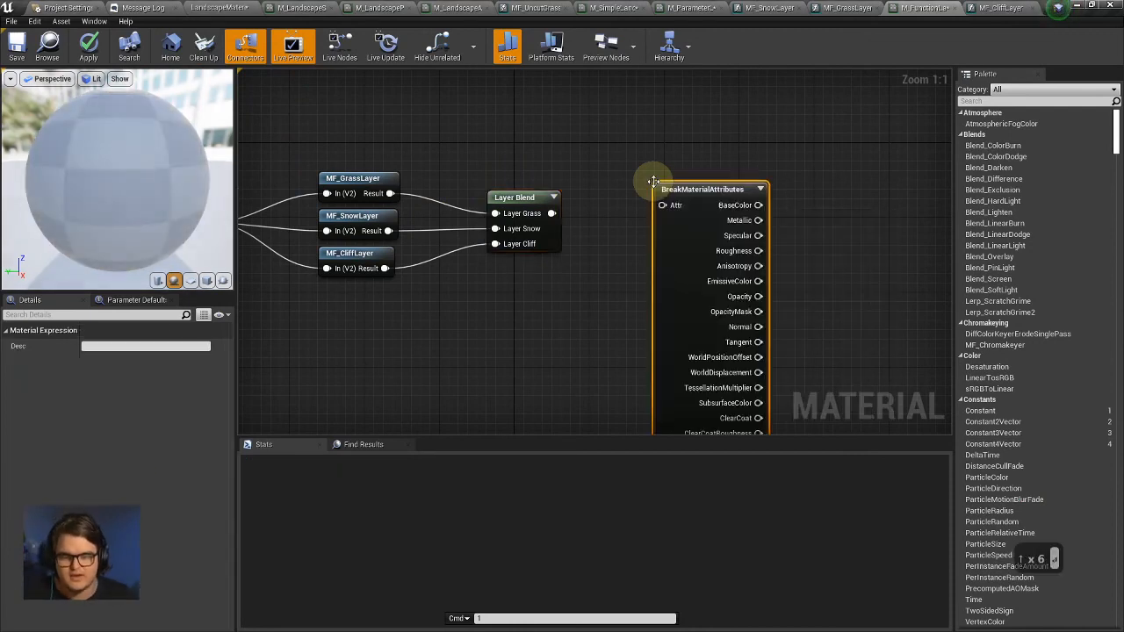
# Connect the Layer Blend output to the Attr input of BreakMaterialAttributes.
pyautogui.moveTo(653, 182); pyautogui.dragTo(524, 152, button='right')
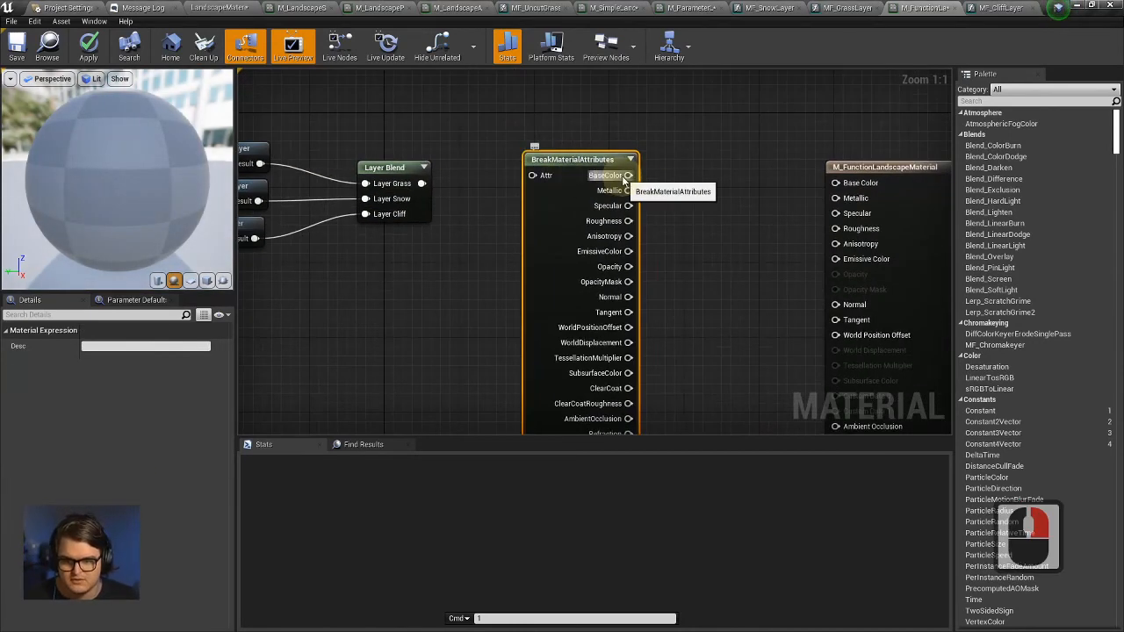
pyautogui.click(628, 176)
pyautogui.click(628, 191)
pyautogui.click(628, 206)
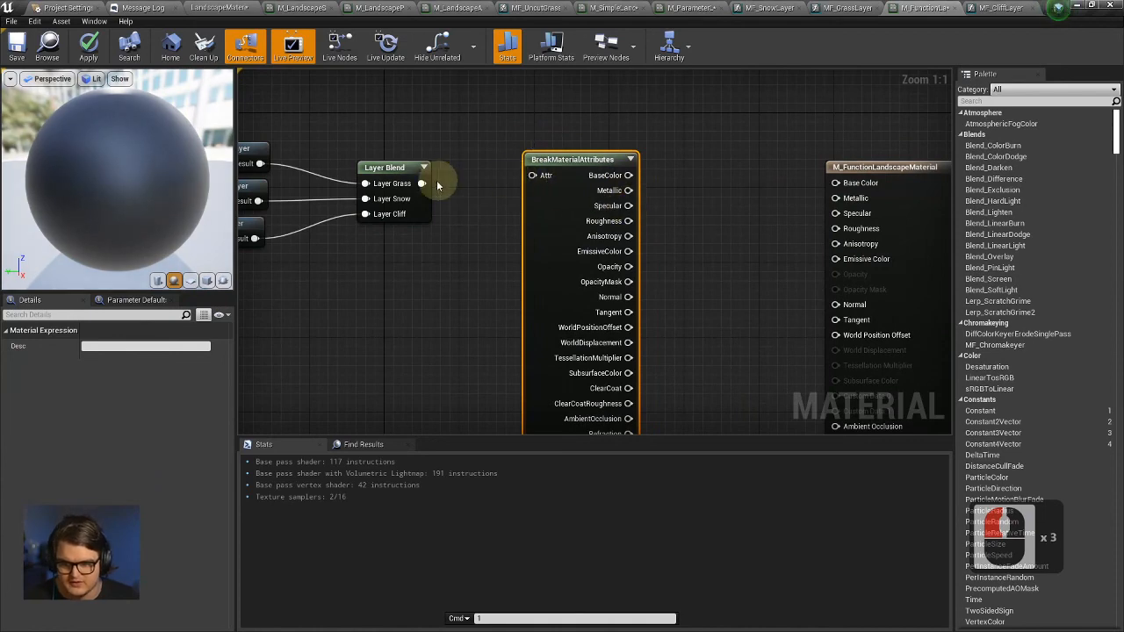
pyautogui.moveTo(422, 183); pyautogui.dragTo(532, 175)
pyautogui.moveTo(421, 195); pyautogui.dragTo(635, 254, button='right')
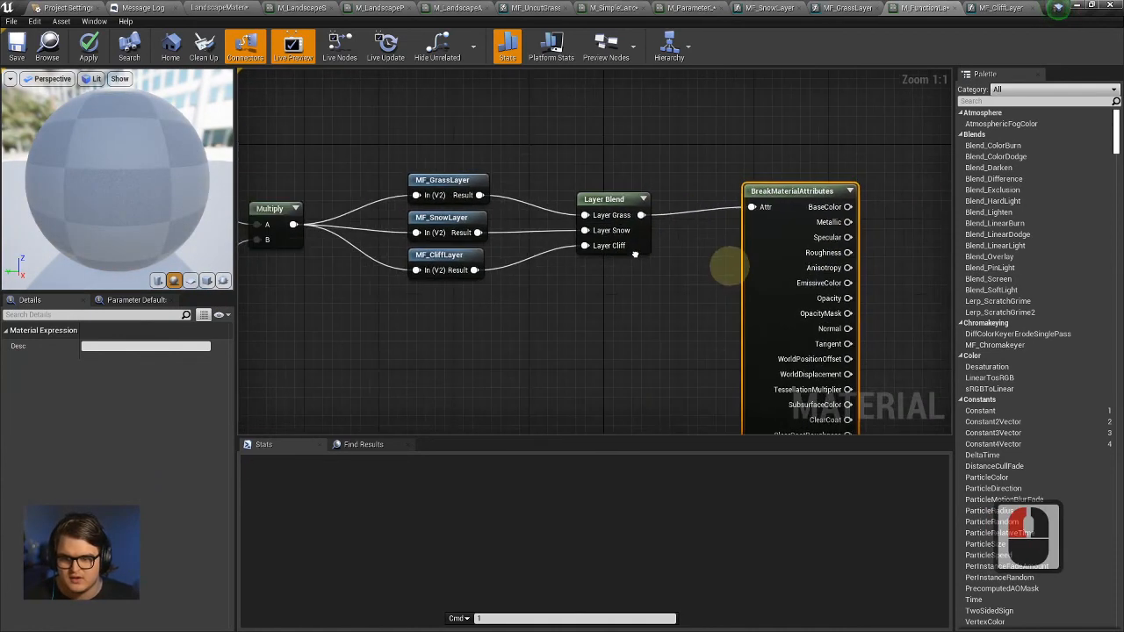
# Align BreakMaterialAttributes with the Layer Blend output and move the M_FunctionLandscapeMaterial result node close beside it.
pyautogui.click(448, 200)
pyautogui.click(448, 206)
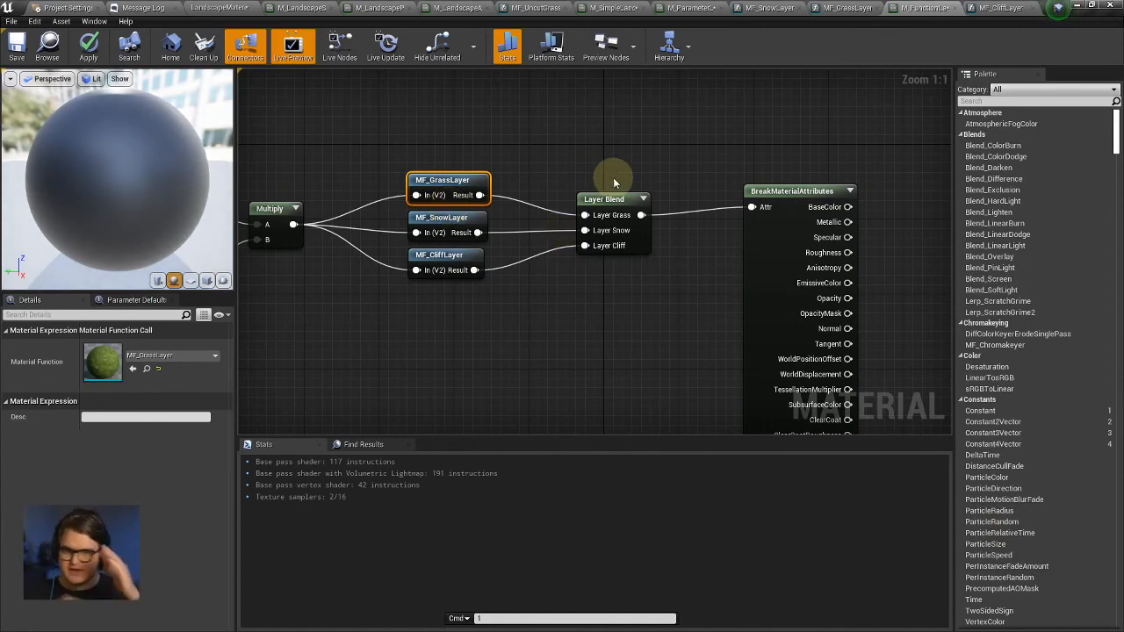
pyautogui.moveTo(613, 178); pyautogui.dragTo(565, 142, button='right')
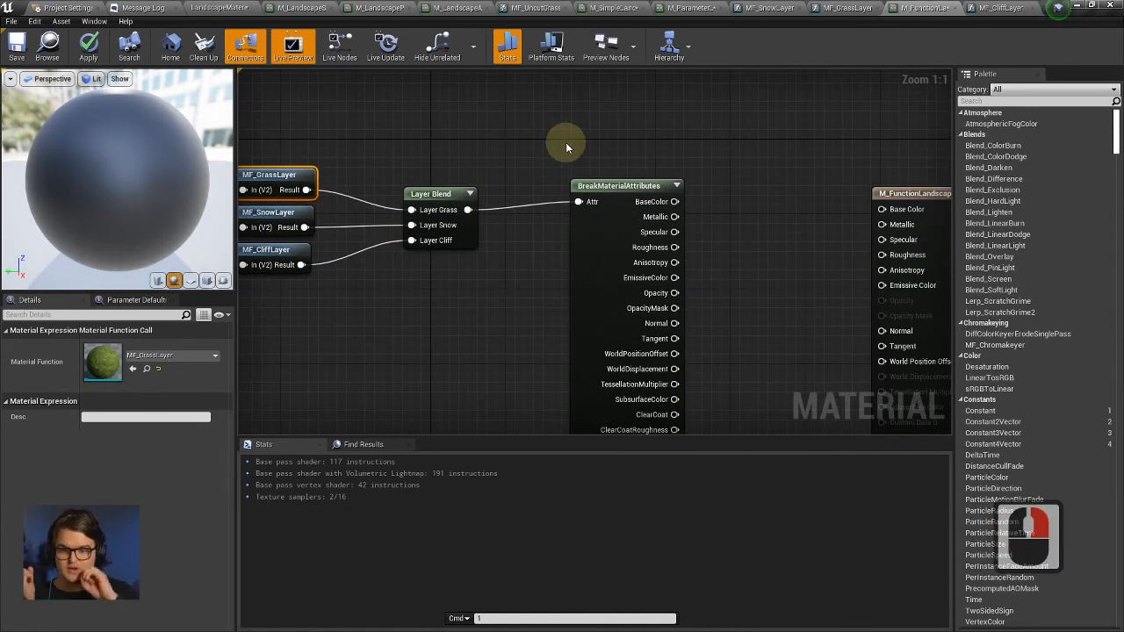
pyautogui.moveTo(831, 195); pyautogui.dragTo(730, 171, button='right')
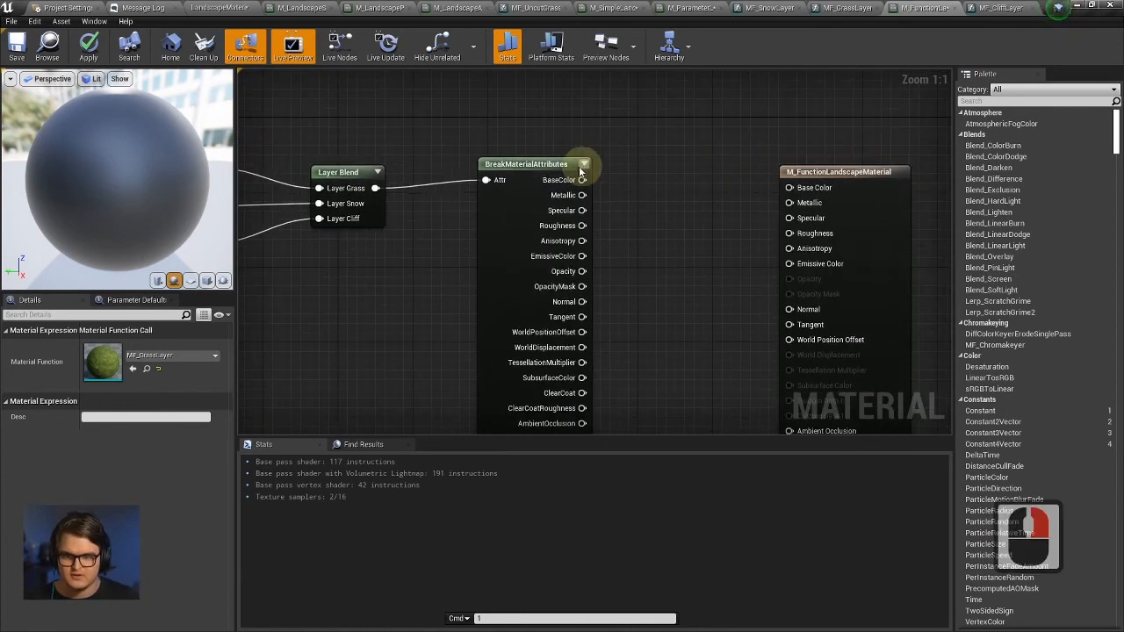
pyautogui.moveTo(527, 169); pyautogui.dragTo(518, 183)
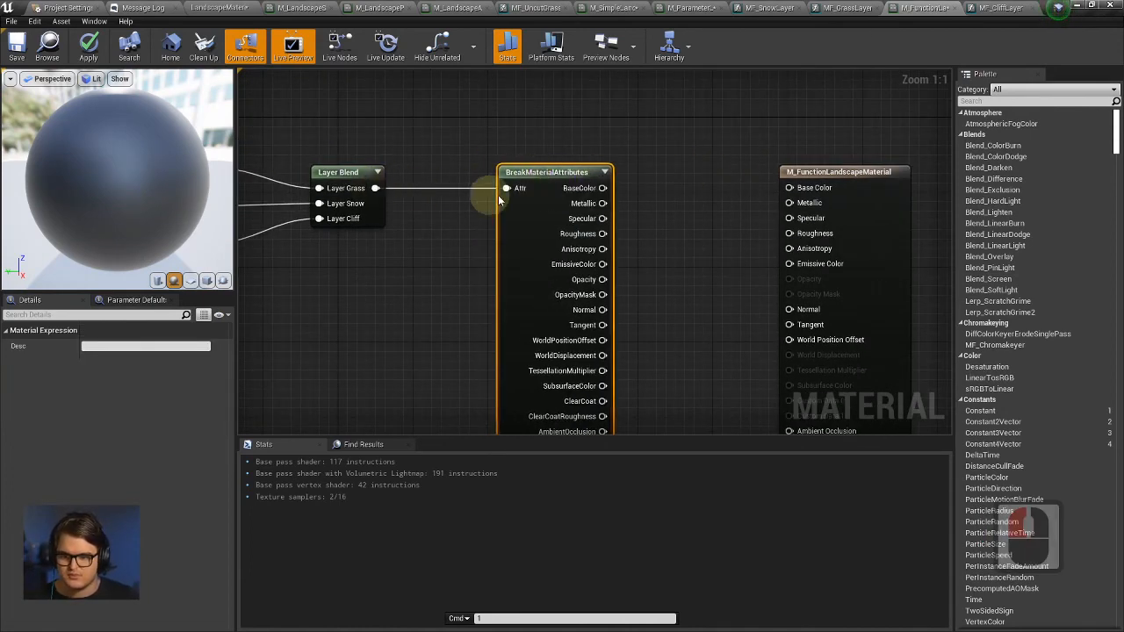
pyautogui.click(599, 188)
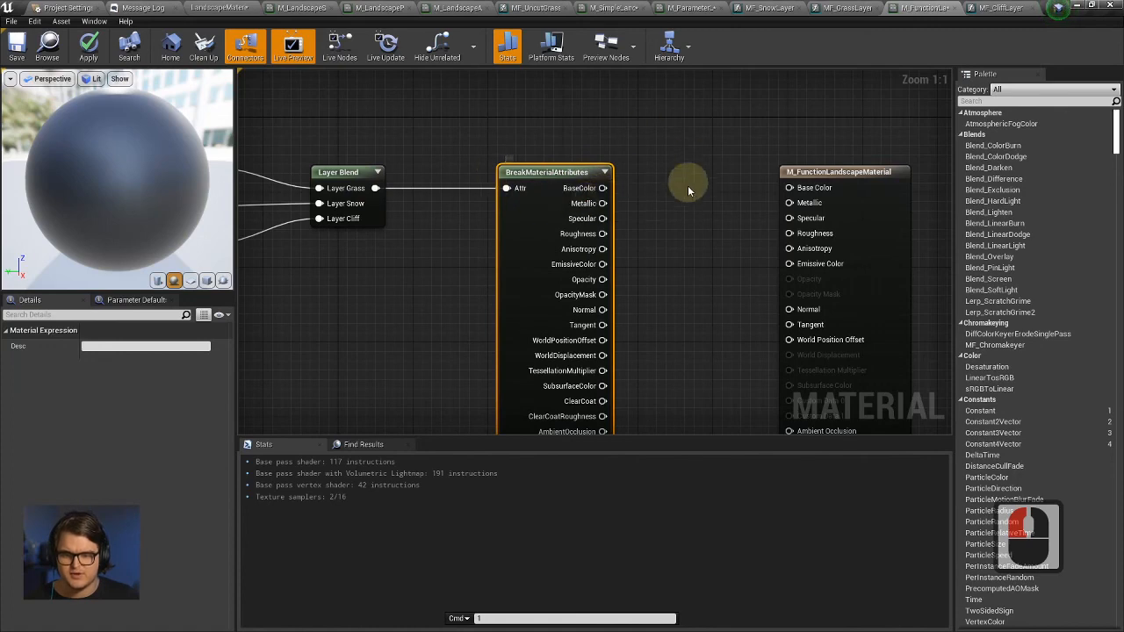
pyautogui.moveTo(601, 188); pyautogui.dragTo(600, 208)
pyautogui.click(600, 219)
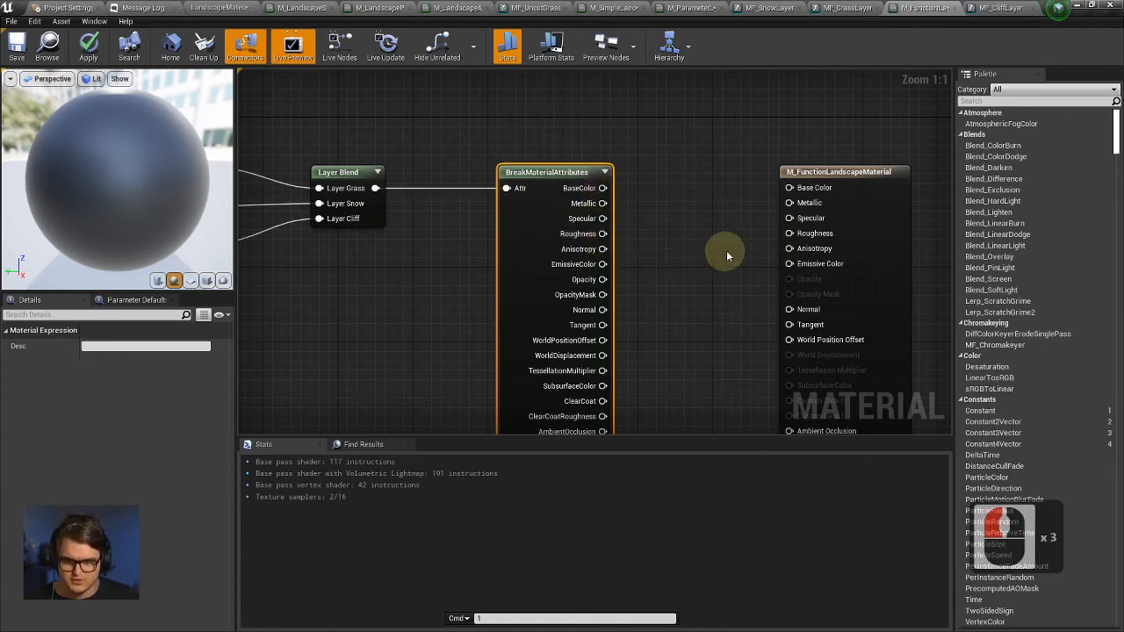
pyautogui.moveTo(817, 192); pyautogui.dragTo(736, 183, button='right')
pyautogui.moveTo(776, 188); pyautogui.dragTo(657, 190)
pyautogui.moveTo(527, 168); pyautogui.dragTo(561, 162, button='right')
# Connect the BaseColor, Roughness, Metallic and Normal outputs of BreakMaterialAttributes to the matching inputs of the result node.
pyautogui.moveTo(556, 170); pyautogui.dragTo(631, 171)
pyautogui.moveTo(559, 217); pyautogui.dragTo(631, 217)
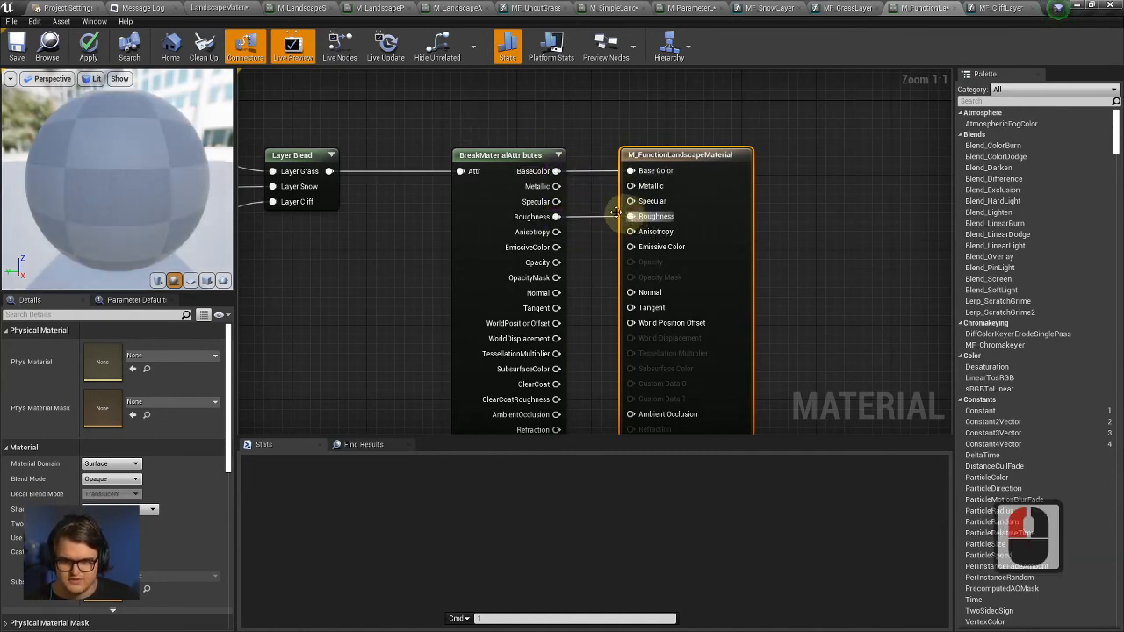
pyautogui.moveTo(556, 186); pyautogui.dragTo(631, 186)
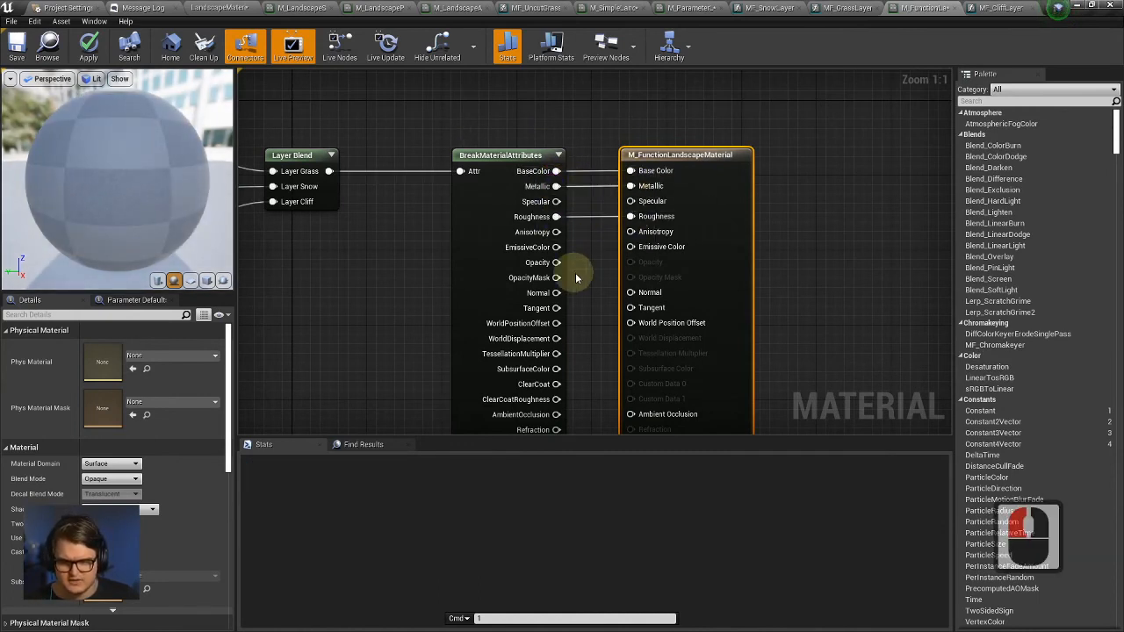
pyautogui.moveTo(574, 272); pyautogui.dragTo(567, 254, button='right')
pyautogui.moveTo(546, 274); pyautogui.dragTo(622, 274)
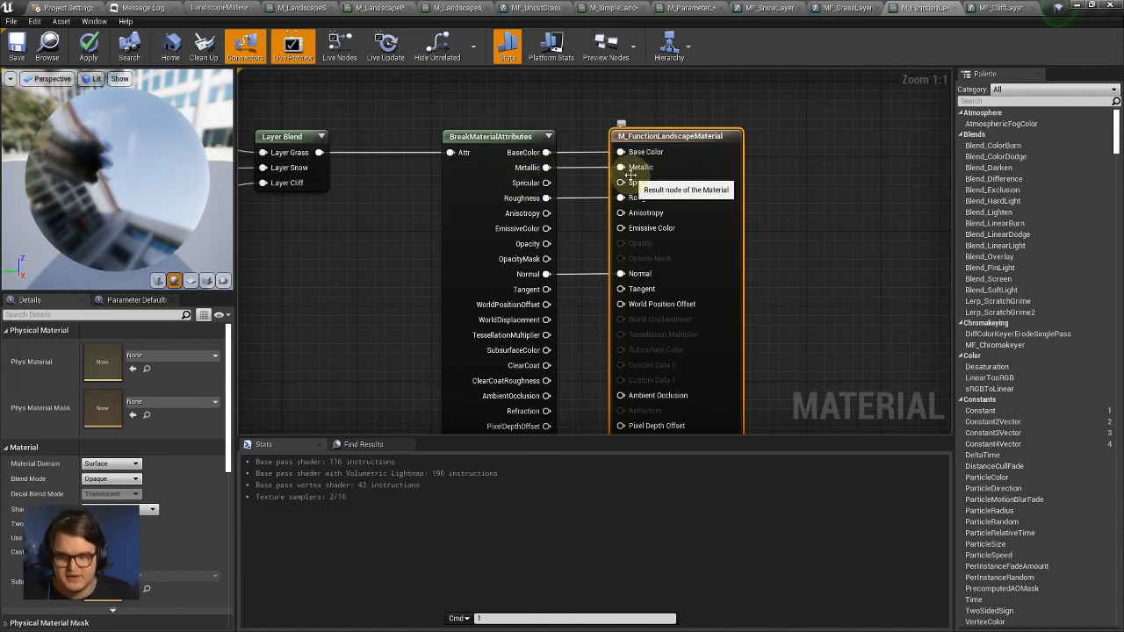
pyautogui.moveTo(556, 244); pyautogui.dragTo(551, 211, button='right')
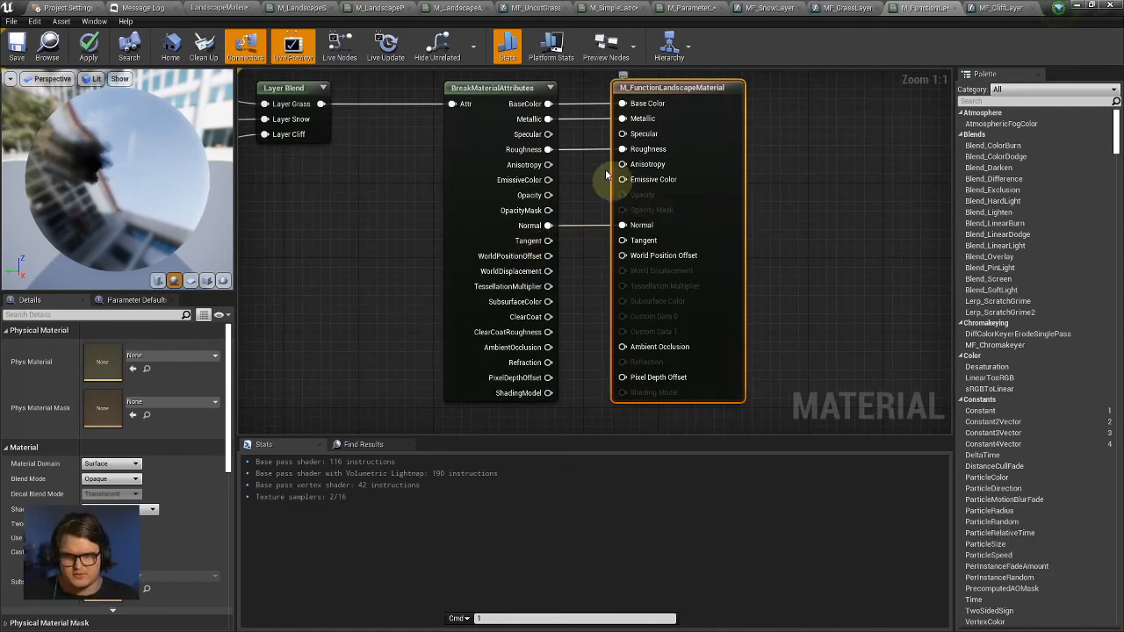
# Move the M_FunctionLandscapeMaterial result node farther from BreakMaterialAttributes to leave room for nodes between them.
pyautogui.moveTo(290, 140); pyautogui.dragTo(659, 194, button='right')
pyautogui.click(502, 161)
pyautogui.moveTo(759, 266); pyautogui.dragTo(374, 266, button='right')
pyautogui.click(785, 251)
pyautogui.moveTo(783, 251); pyautogui.dragTo(904, 242)
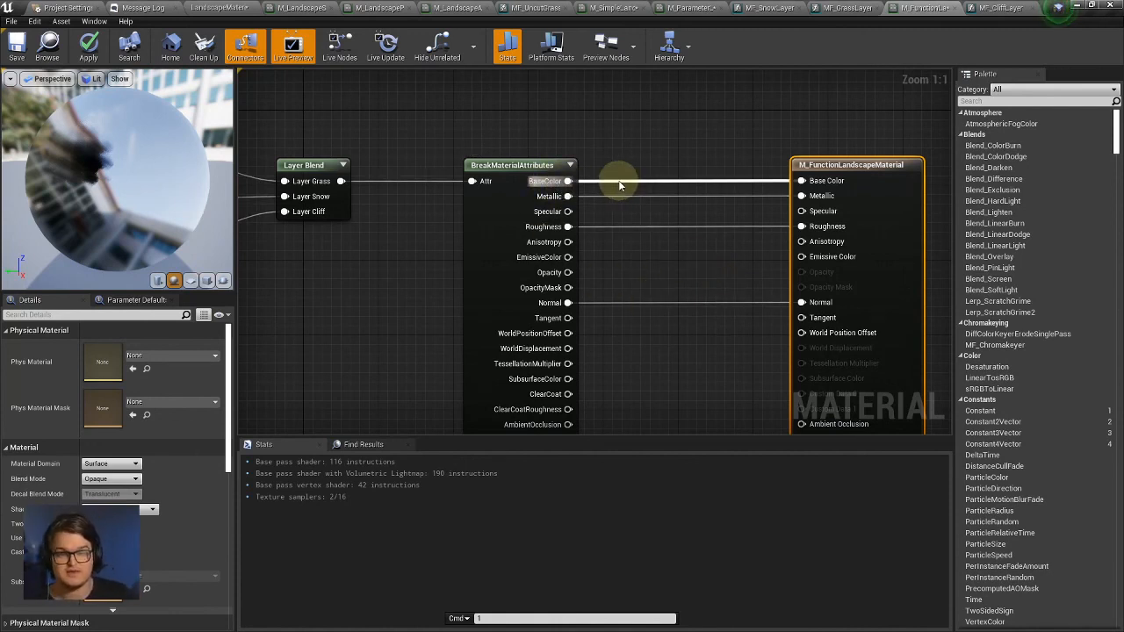
# Reconnect the Layer Blend output to the Attr input of BreakMaterialAttributes.
pyautogui.moveTo(619, 184); pyautogui.dragTo(795, 159, button='right')
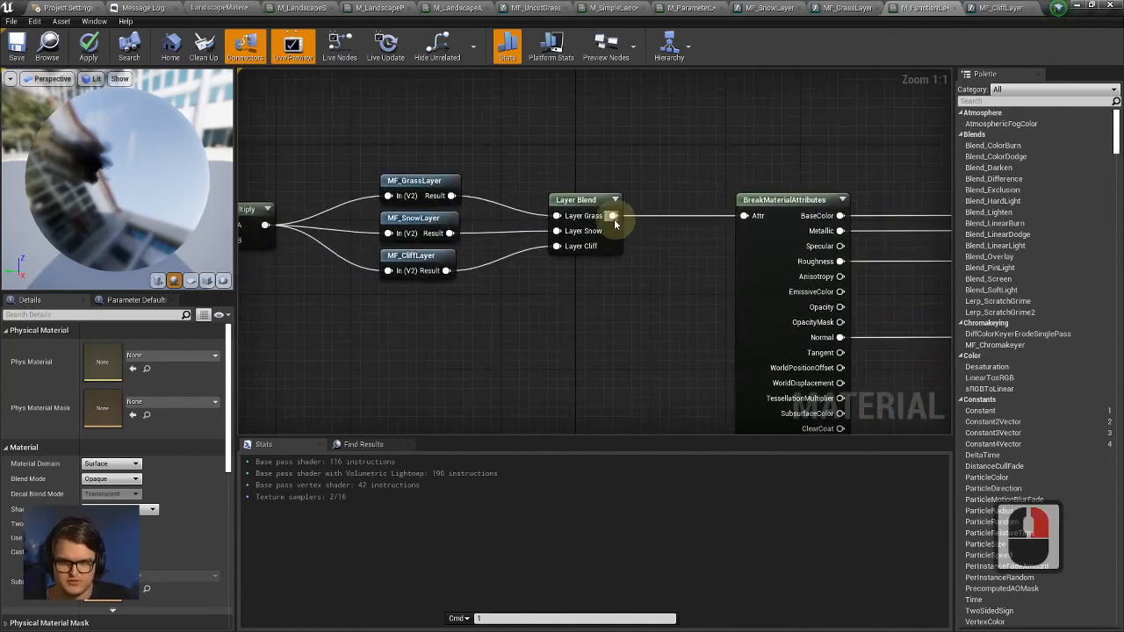
pyautogui.moveTo(613, 216); pyautogui.dragTo(744, 216)
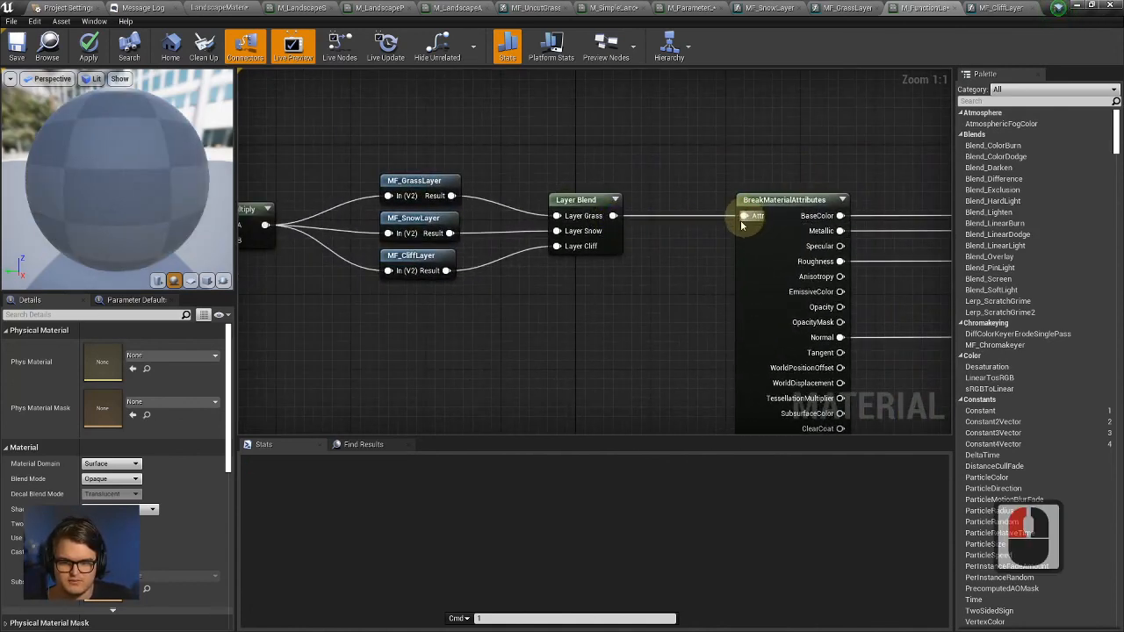
pyautogui.moveTo(537, 171); pyautogui.dragTo(506, 177, button='right')
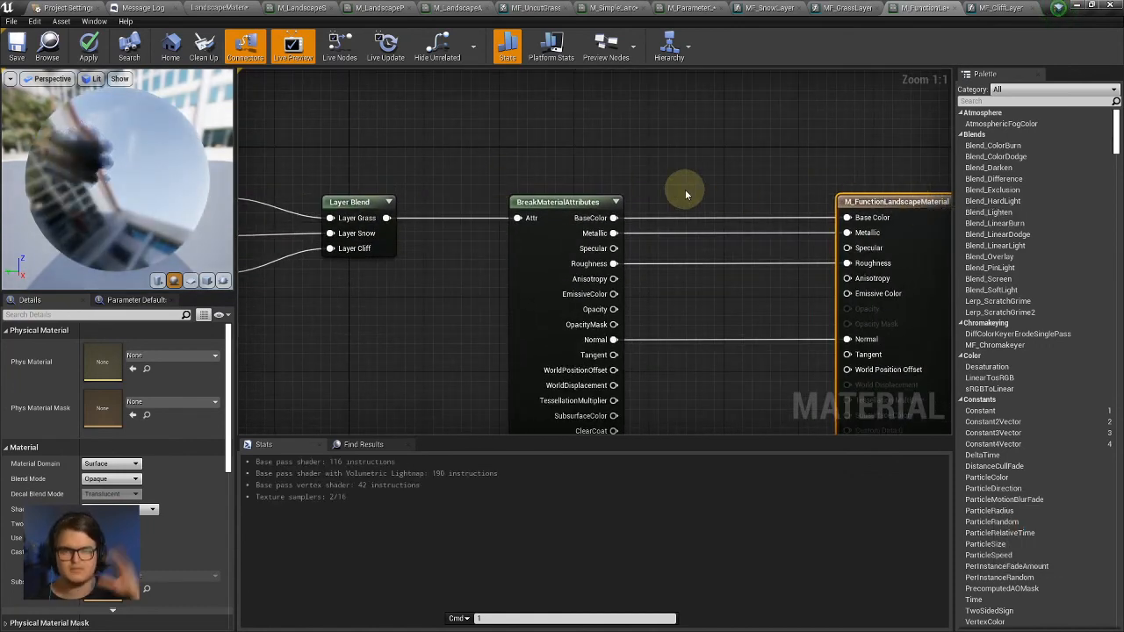
pyautogui.moveTo(687, 194); pyautogui.dragTo(573, 194, button='right')
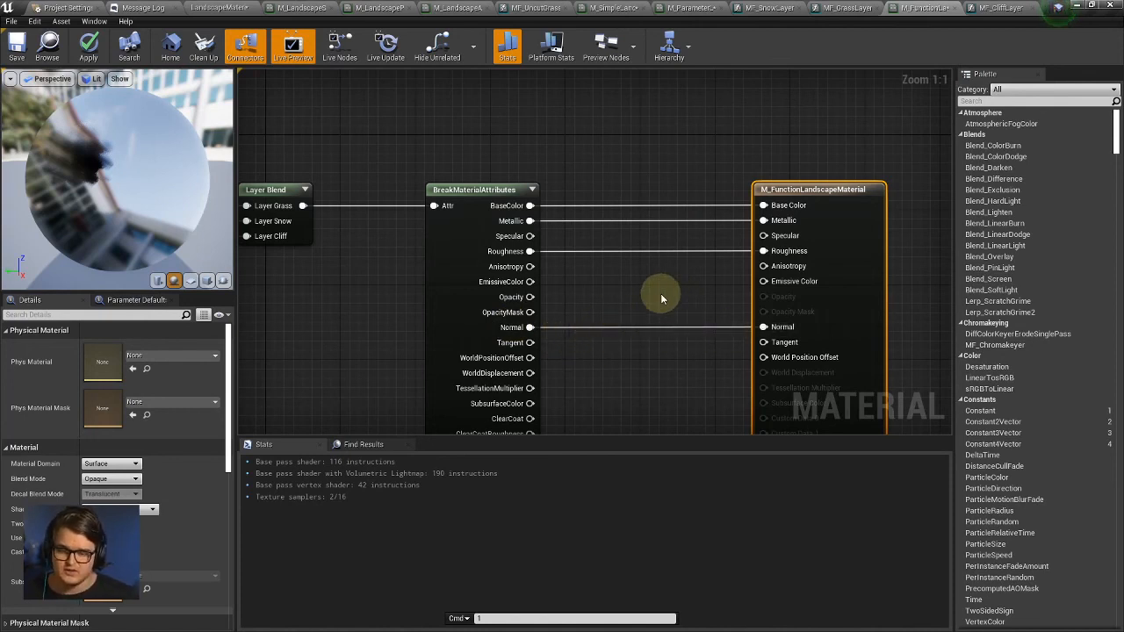
# Switch to the level editor and examine the grass texture's tiling across the landscape from different heights.
pyautogui.click(252, 8)
pyautogui.scroll(6, 490, 275)
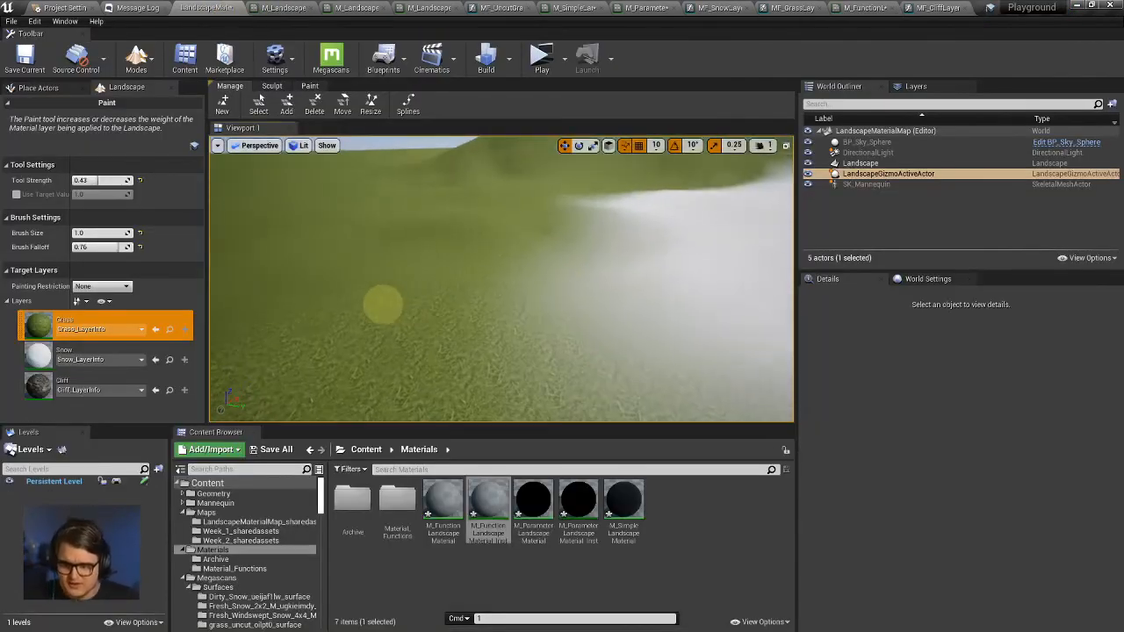
pyautogui.press('s')
pyautogui.moveTo(353, 358); pyautogui.dragTo(266, 298, button='right')
pyautogui.press('a')
pyautogui.press('a')
pyautogui.press('w')
pyautogui.press('q')
pyautogui.press('q')
pyautogui.press('q')
pyautogui.press('e')
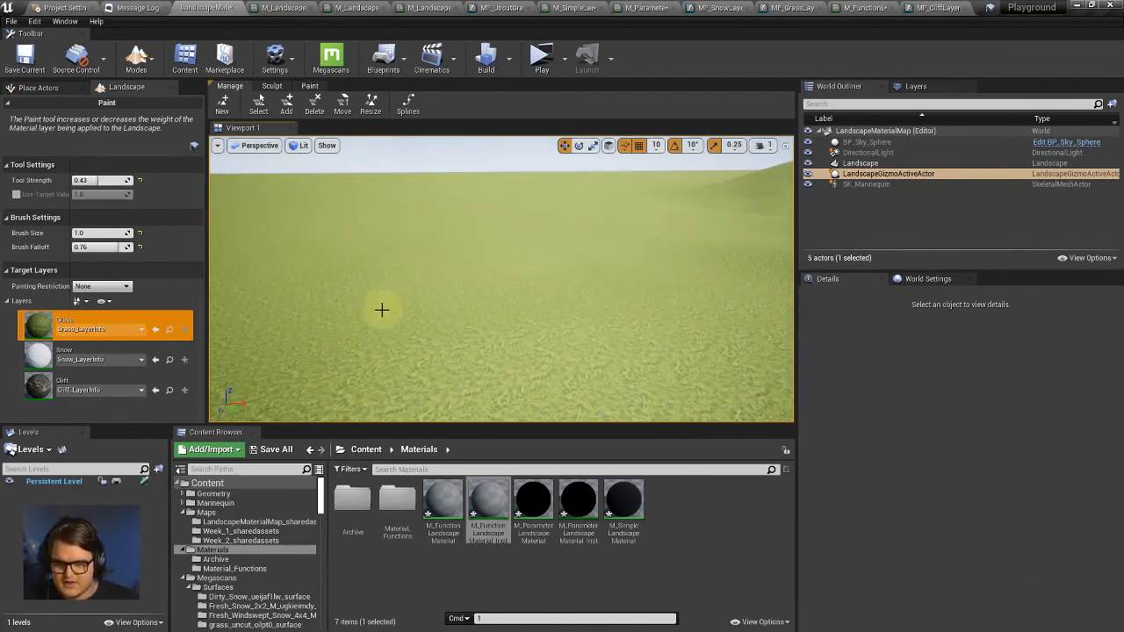
pyautogui.moveTo(520, 275); pyautogui.dragTo(396, 336, button='right')
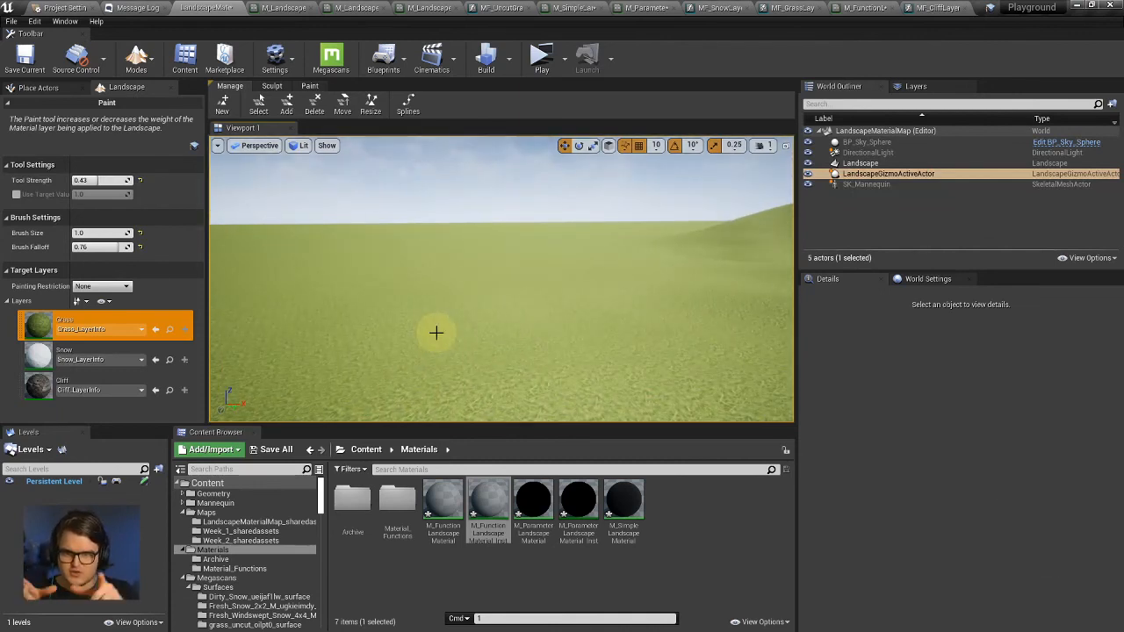
pyautogui.moveTo(439, 334)
pyautogui.mouseDown(button='right')
pyautogui.moveTo(306, 343)
pyautogui.moveTo(454, 327)
pyautogui.mouseUp(button='right')
# Paint the Cliff layer onto the hill beside the snow area with a brush radius of about 1962.
pyautogui.moveTo(432, 397); pyautogui.dragTo(1045, 303, button='right')
pyautogui.press('a')
pyautogui.press('w')
pyautogui.press('e')
pyautogui.press('a')
pyautogui.press('q')
pyautogui.press('d')
pyautogui.hotkey('shift', 's')
pyautogui.press('q')
pyautogui.press('e')
pyautogui.click(58, 382)
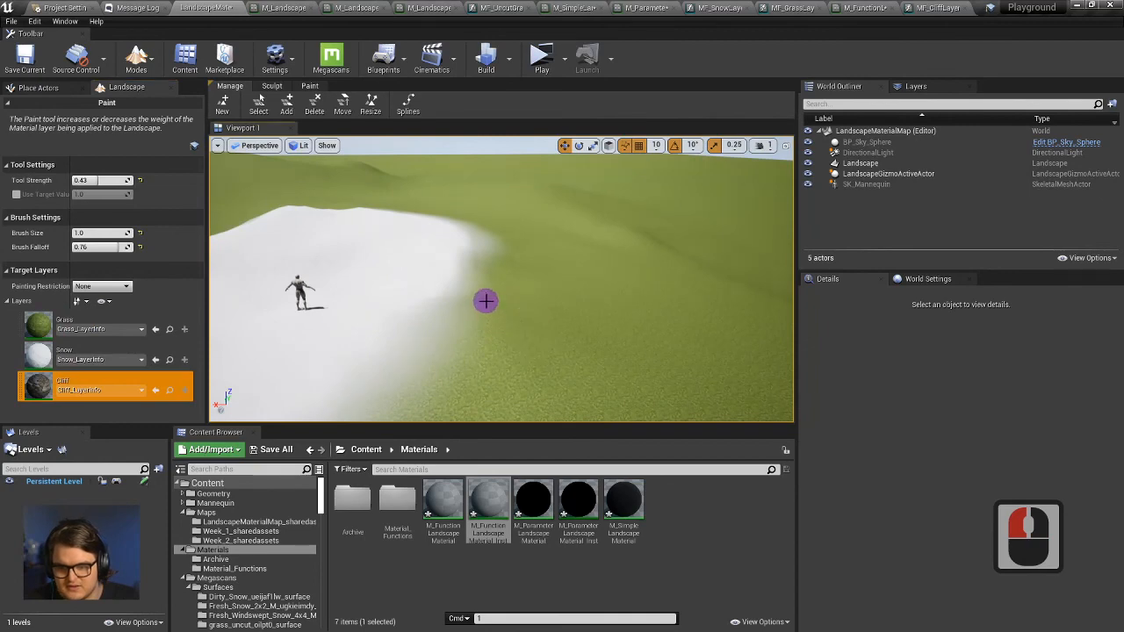
pyautogui.click(309, 87)
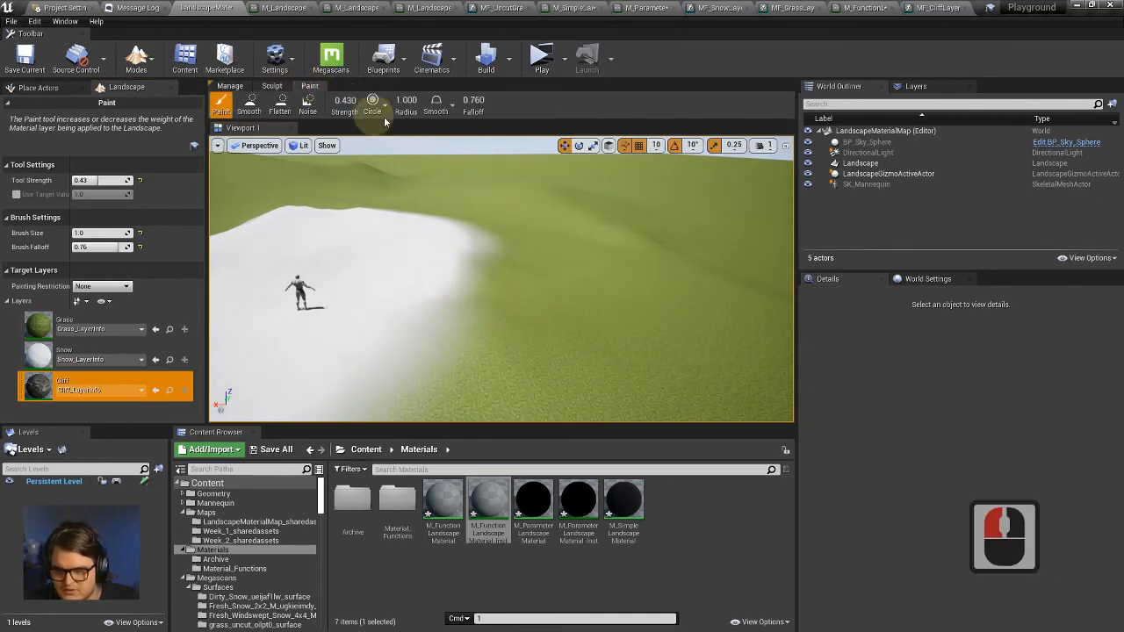
pyautogui.moveTo(400, 102); pyautogui.dragTo(421, 103)
pyautogui.moveTo(527, 250); pyautogui.dragTo(580, 243)
# Examine the tiling of the painted cliff texture on the hill from near and far.
pyautogui.press('d')
pyautogui.press('w')
pyautogui.moveTo(580, 244)
pyautogui.mouseDown(button='right')
pyautogui.moveTo(642, 275)
pyautogui.moveTo(570, 263)
pyautogui.moveTo(574, 274)
pyautogui.moveTo(587, 256)
pyautogui.moveTo(610, 274)
pyautogui.mouseUp(button='right')
pyautogui.press('q')
pyautogui.press('e')
pyautogui.press('w')
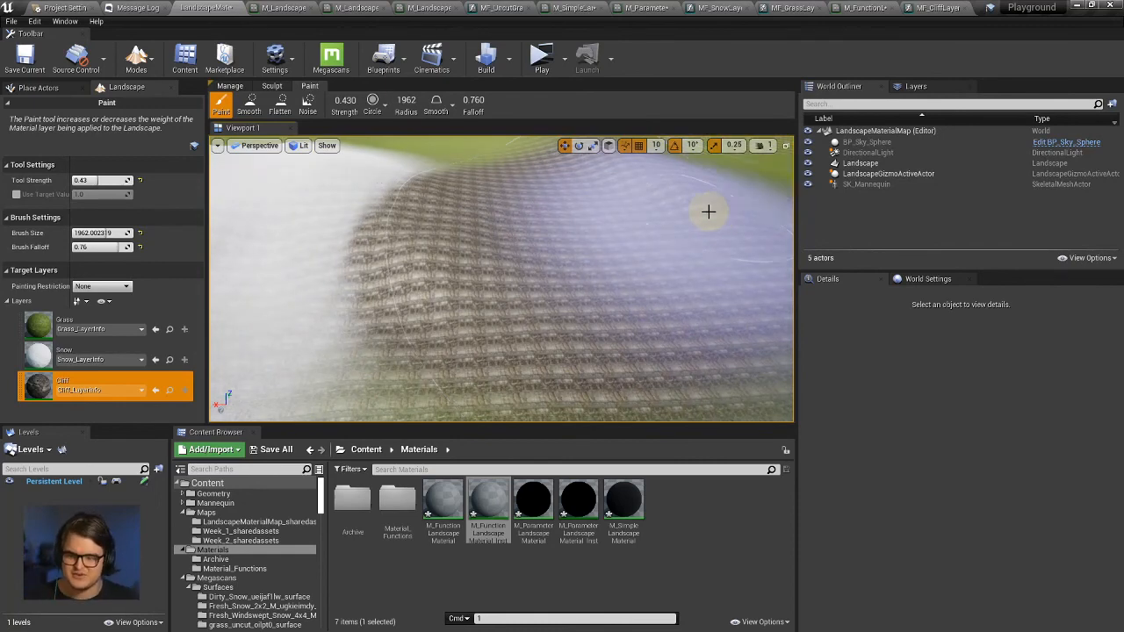
pyautogui.moveTo(426, 281); pyautogui.dragTo(402, 288, button='right')
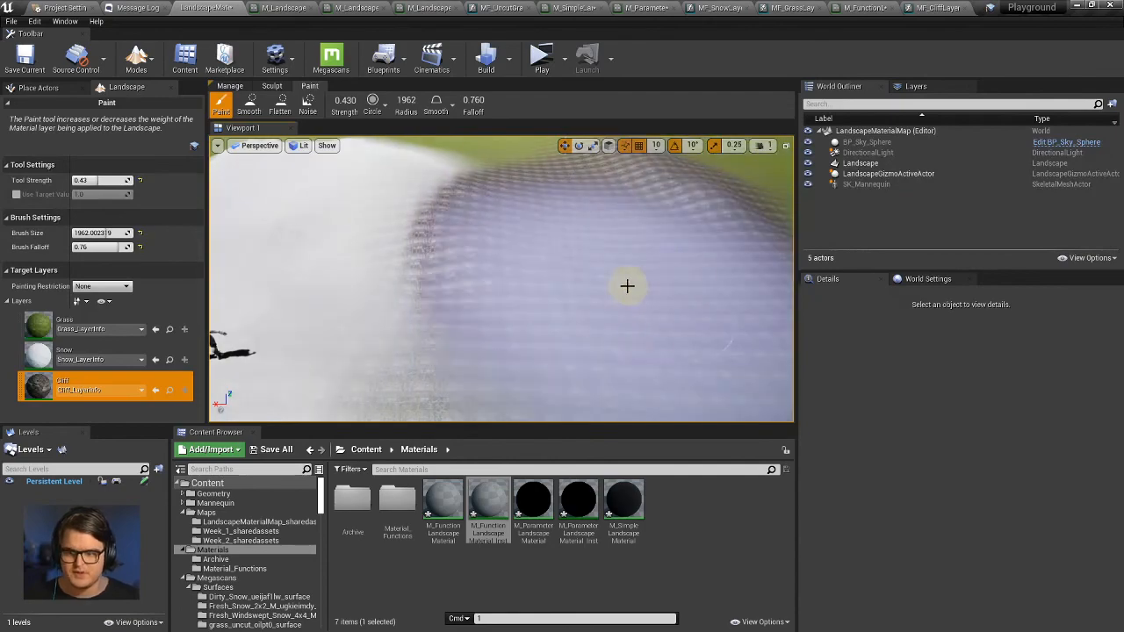
pyautogui.press('w')
pyautogui.moveTo(629, 287)
pyautogui.mouseDown(button='right')
pyautogui.moveTo(648, 296)
pyautogui.moveTo(635, 284)
pyautogui.moveTo(646, 277)
pyautogui.mouseUp(button='right')
pyautogui.press('e')
pyautogui.press('q')
pyautogui.press('s')
pyautogui.press('e')
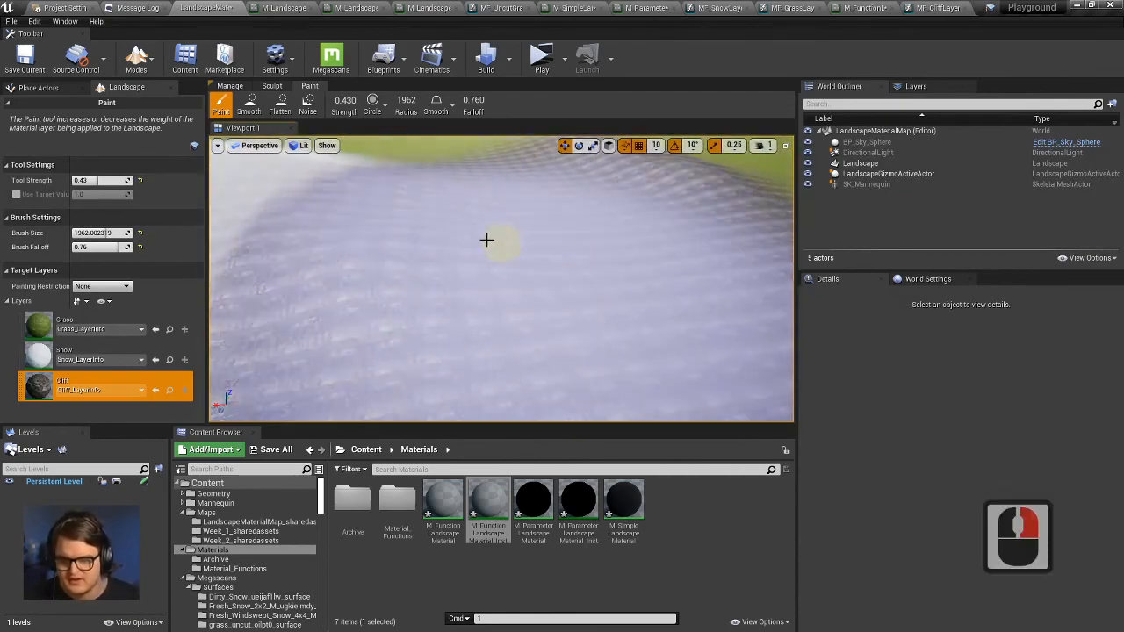
pyautogui.moveTo(312, 195)
pyautogui.mouseDown(button='right')
pyautogui.moveTo(279, 171)
pyautogui.moveTo(326, 195)
pyautogui.mouseUp(button='right')
pyautogui.press('d')
pyautogui.press('s')
pyautogui.press('d')
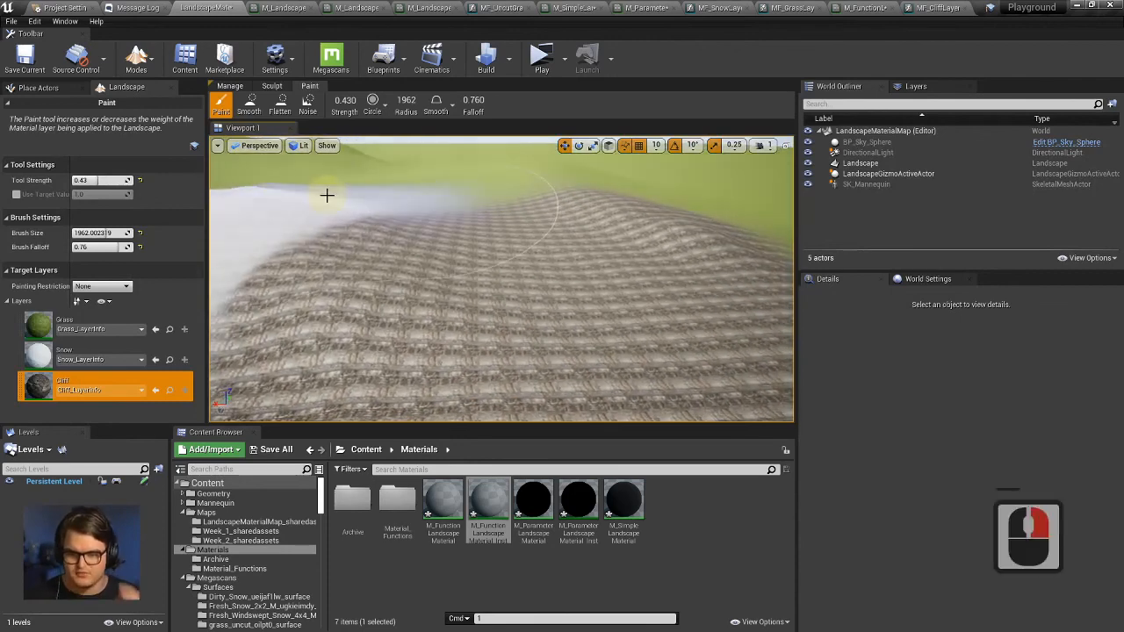
pyautogui.moveTo(577, 262); pyautogui.dragTo(540, 256, button='right')
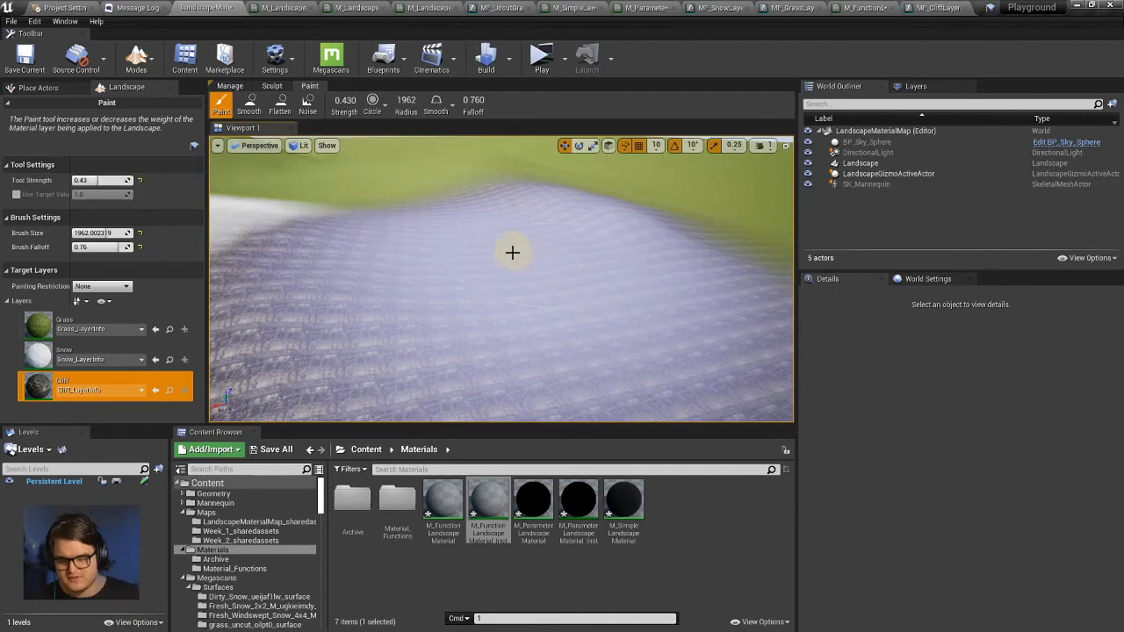
pyautogui.moveTo(513, 253)
pyautogui.mouseDown(button='right')
pyautogui.moveTo(512, 270)
pyautogui.moveTo(513, 255)
pyautogui.mouseUp(button='right')
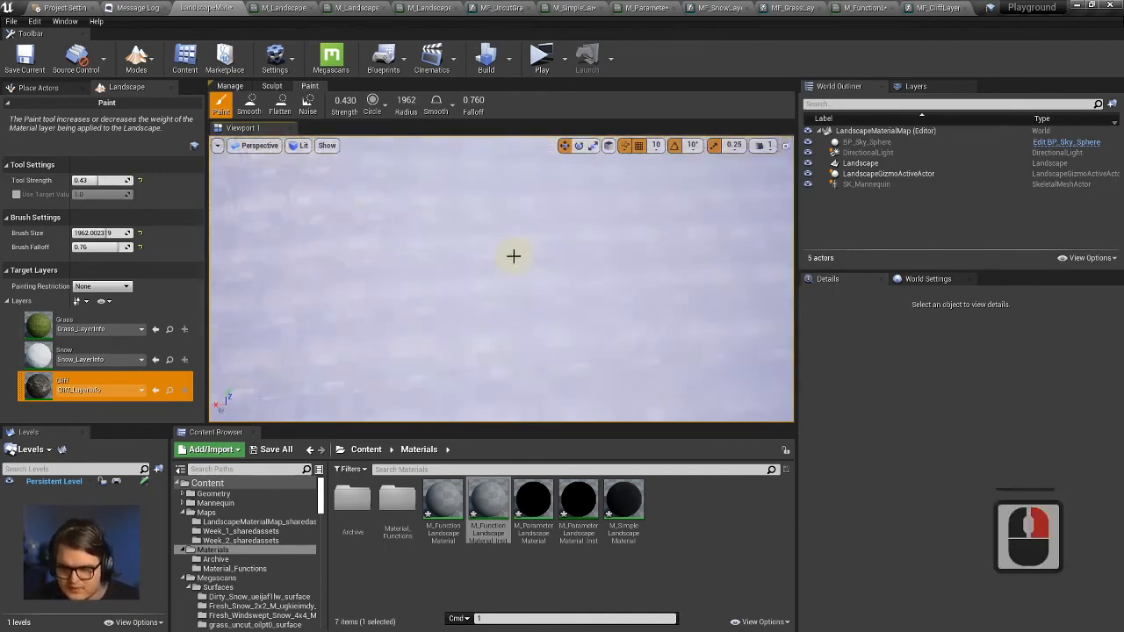
# Set the paint brush radius to 1.0 and compare the cliff and grass tiling at close and far distances.
pyautogui.moveTo(406, 99); pyautogui.dragTo(352, 99)
pyautogui.moveTo(545, 330)
pyautogui.mouseDown(button='right')
pyautogui.moveTo(460, 306)
pyautogui.moveTo(471, 326)
pyautogui.moveTo(457, 321)
pyautogui.moveTo(479, 303)
pyautogui.moveTo(469, 314)
pyautogui.mouseUp(button='right')
pyautogui.press('s')
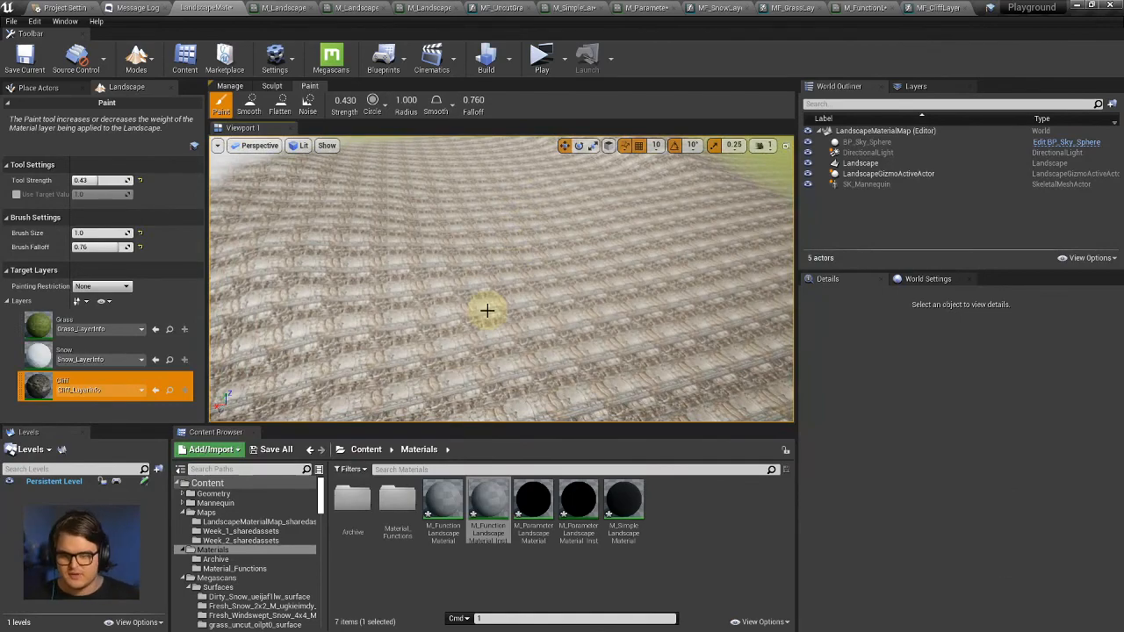
pyautogui.scroll(-6, 492, 303)
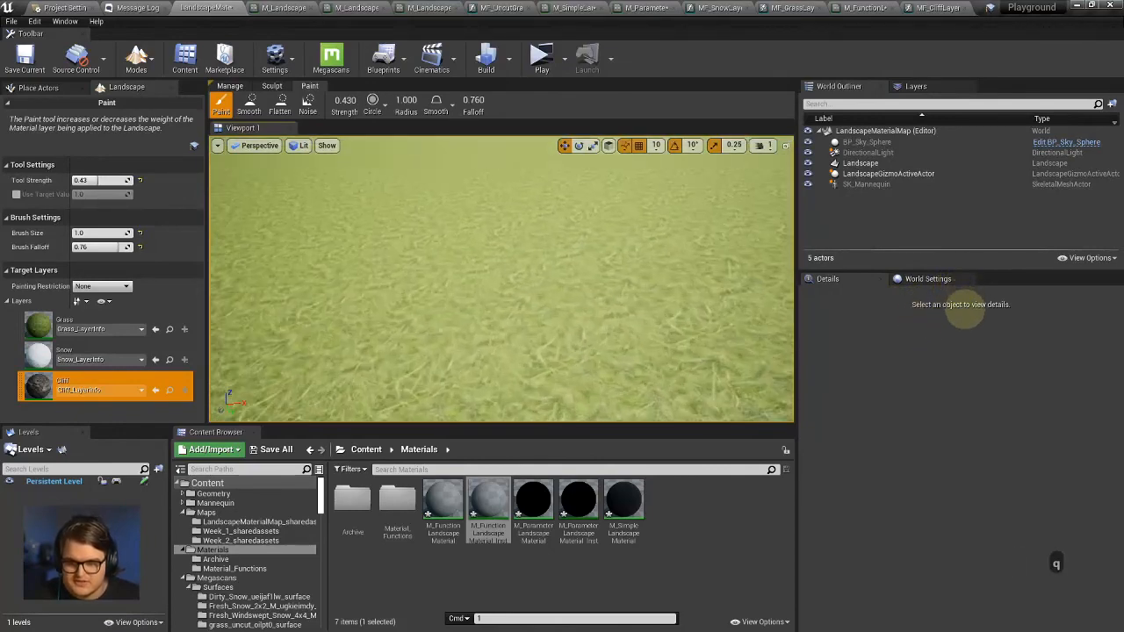
pyautogui.moveTo(492, 312); pyautogui.dragTo(450, 302, button='right')
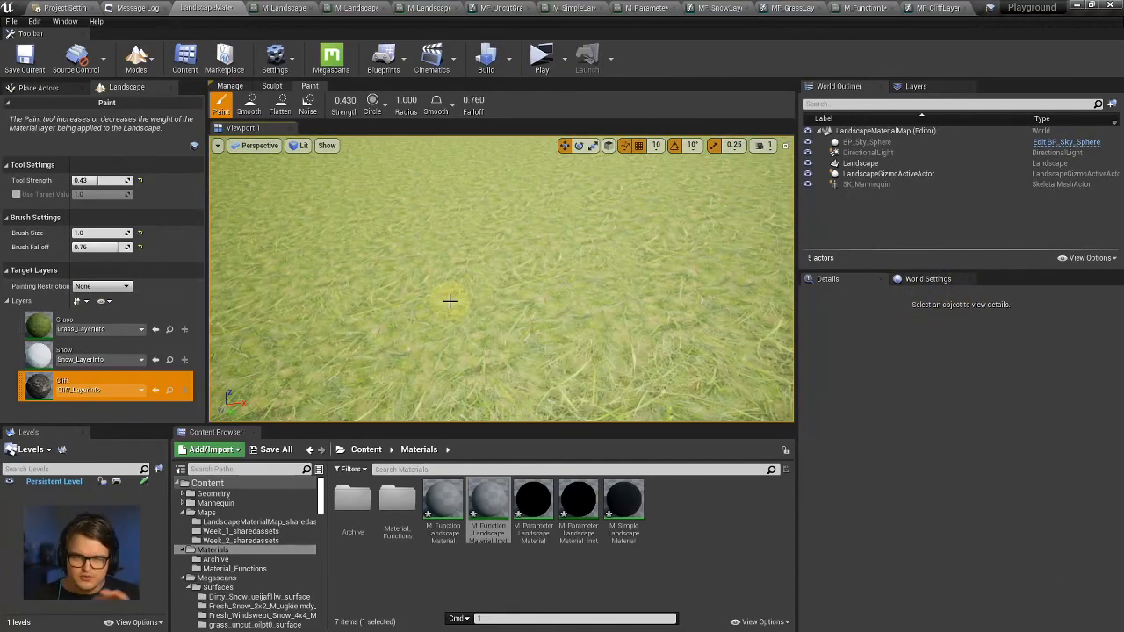
pyautogui.scroll(-5, 478, 280)
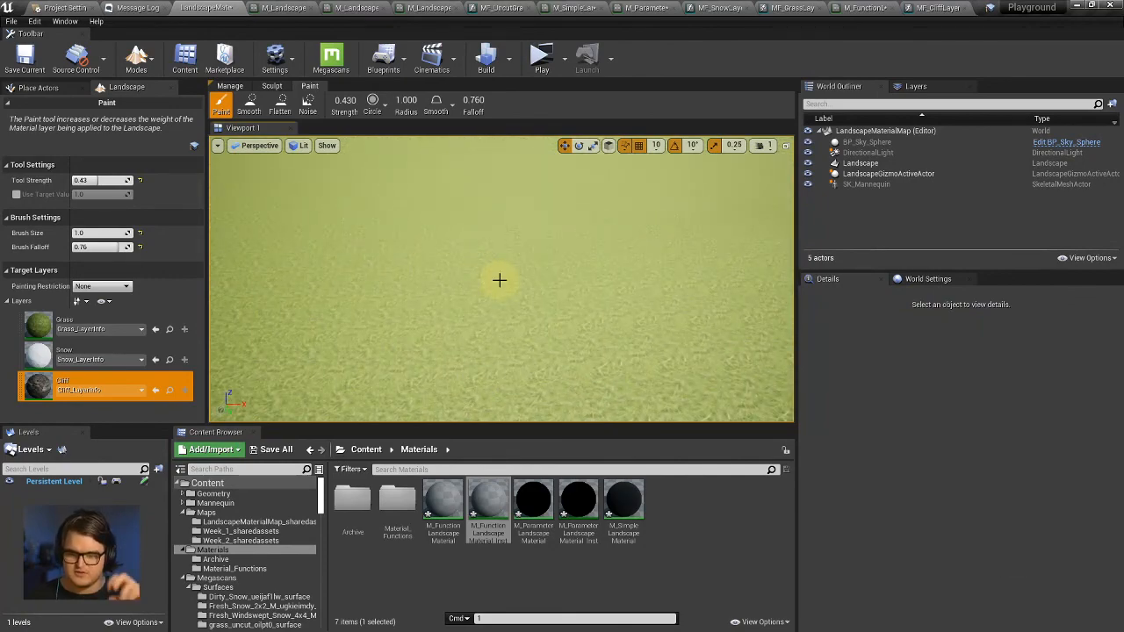
pyautogui.scroll(3, 501, 274)
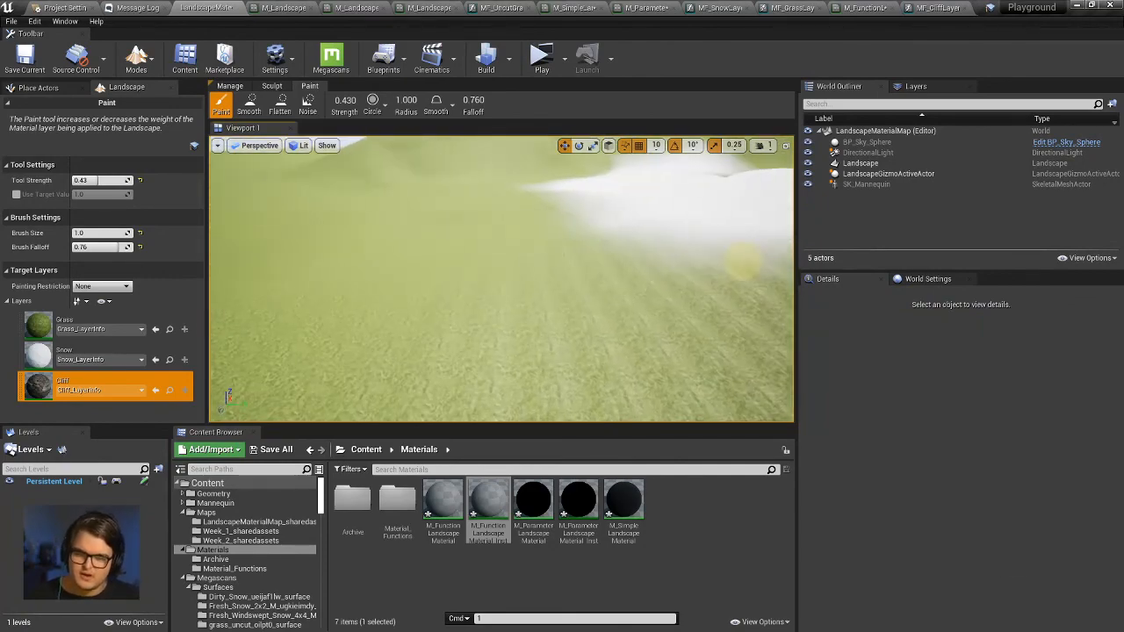
pyautogui.scroll(-3, 504, 267)
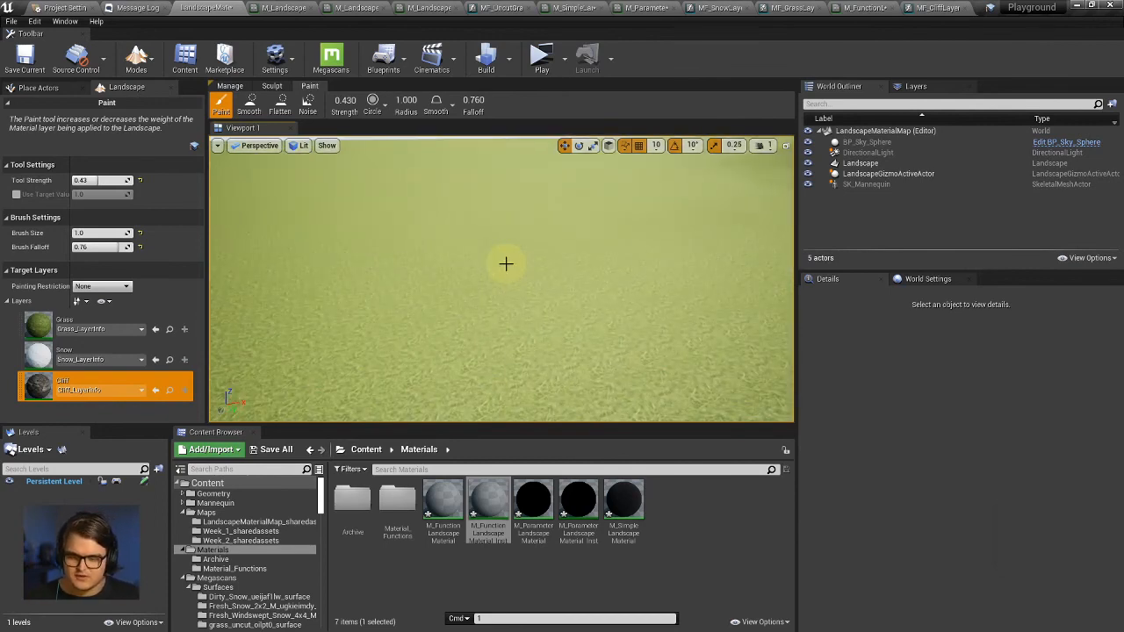
pyautogui.moveTo(506, 263)
pyautogui.mouseDown(button='right')
pyautogui.moveTo(151, 263)
pyautogui.moveTo(414, 225)
pyautogui.moveTo(451, 246)
pyautogui.moveTo(55, 236)
pyautogui.moveTo(493, 258)
pyautogui.mouseUp(button='right')
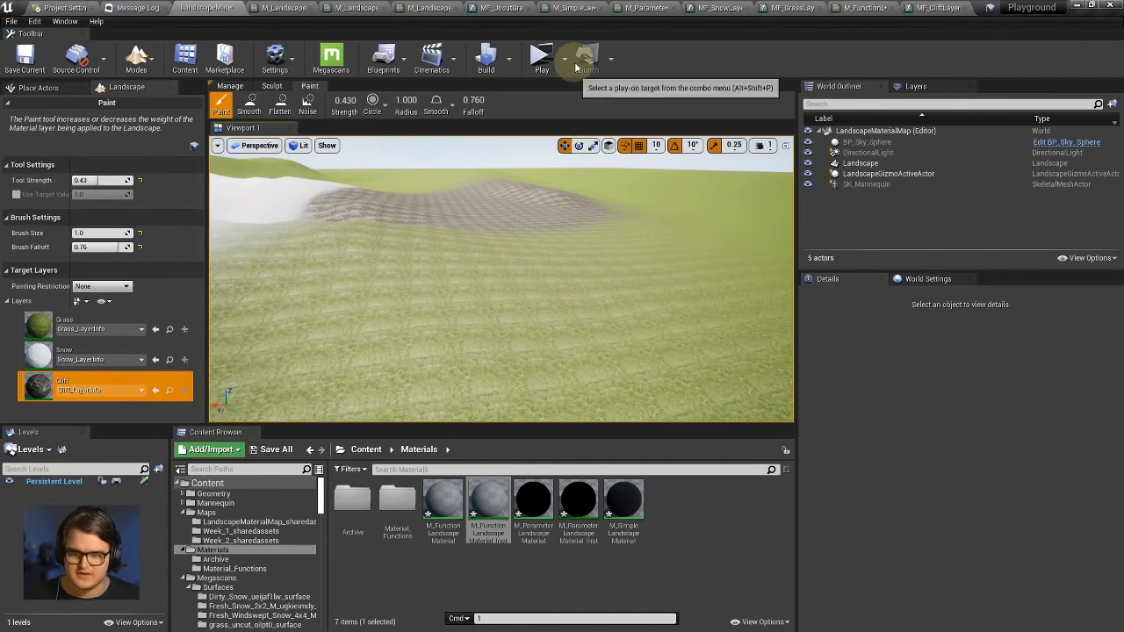
# Return to the M_FunctionLandscapeMaterial graph and add a Texture Sample node above BreakMaterialAttributes.
pyautogui.click(870, 8)
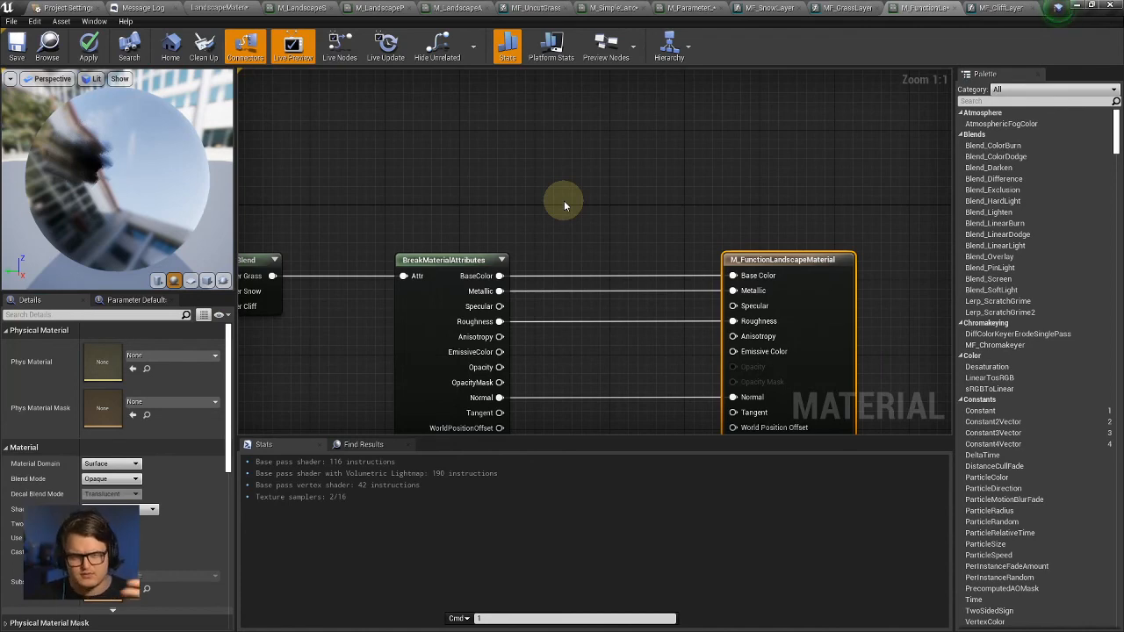
pyautogui.moveTo(592, 224); pyautogui.dragTo(578, 194, button='right')
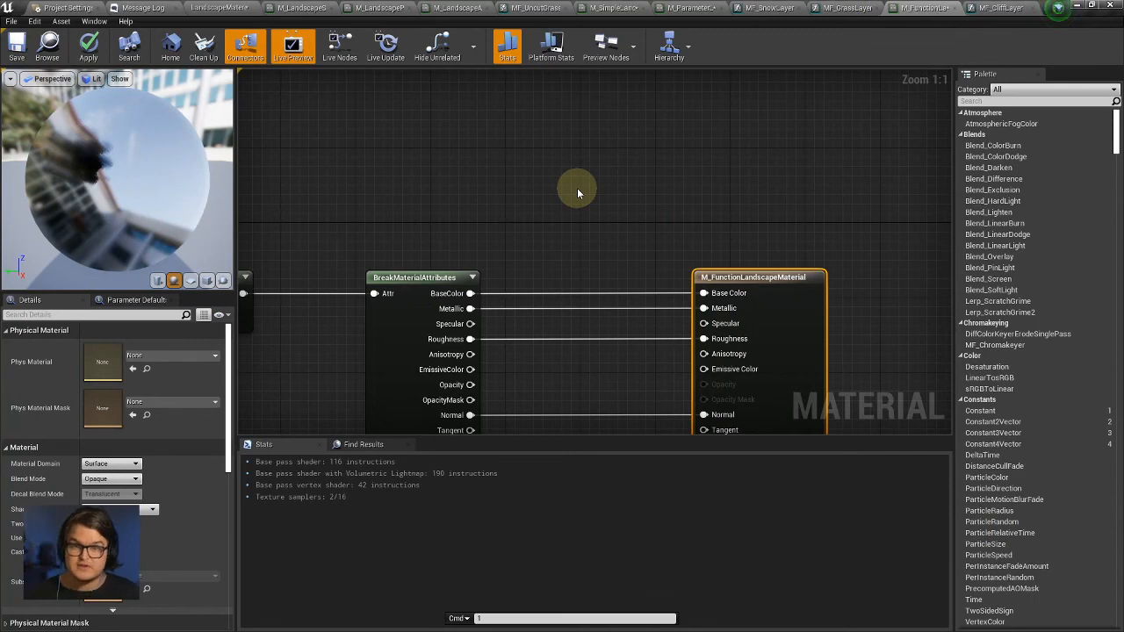
pyautogui.rightClick(533, 204)
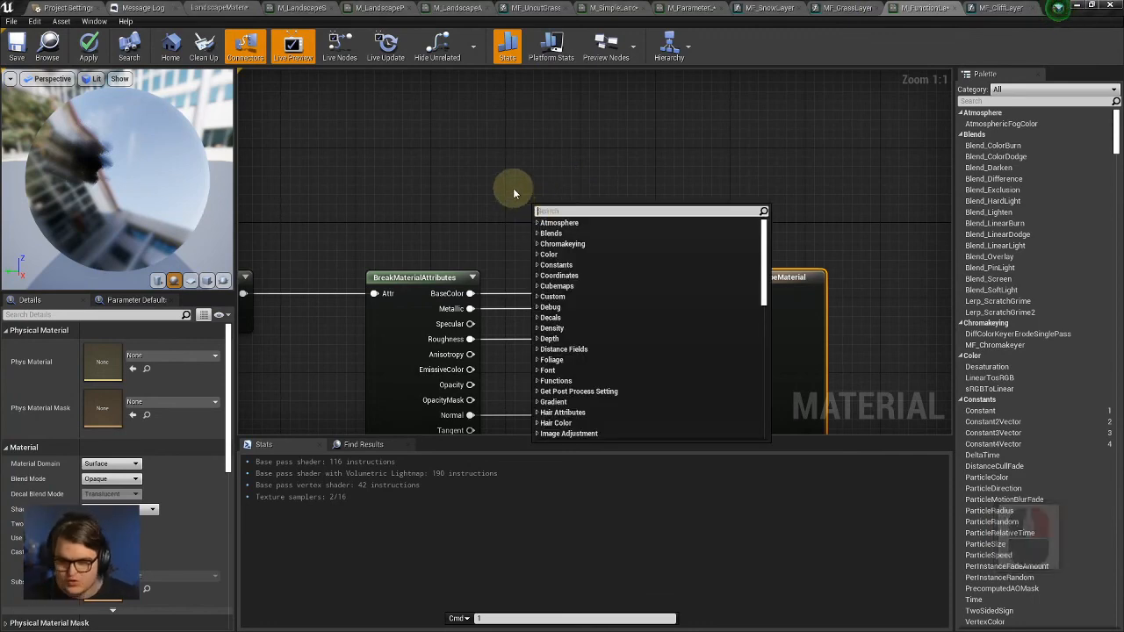
pyautogui.click(521, 176)
pyautogui.rightClick(516, 165)
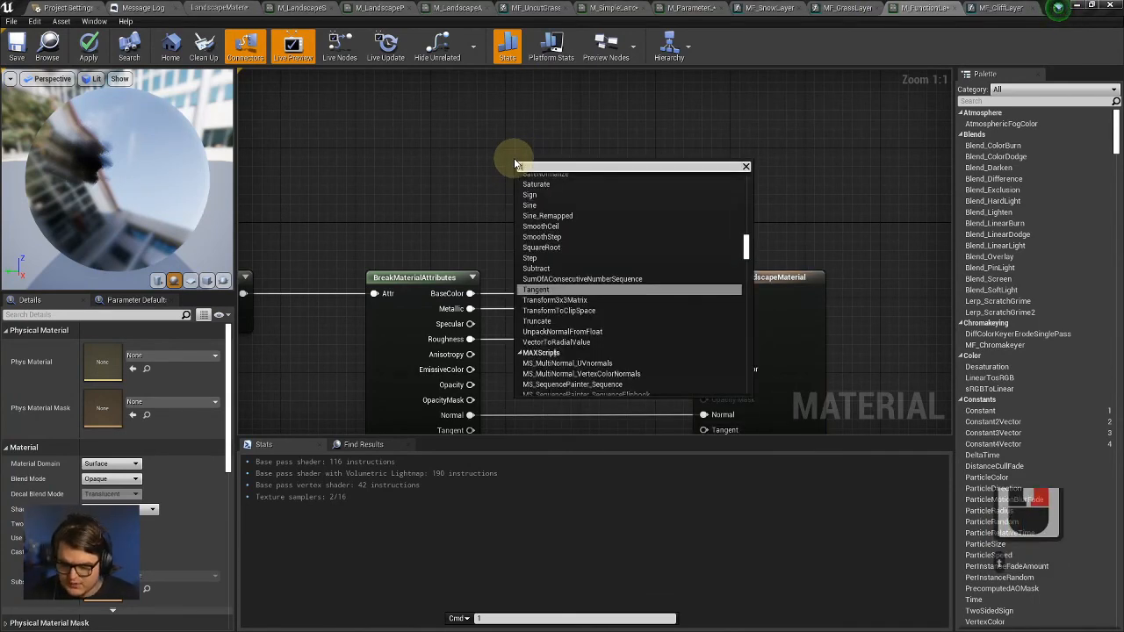
pyautogui.write('text')
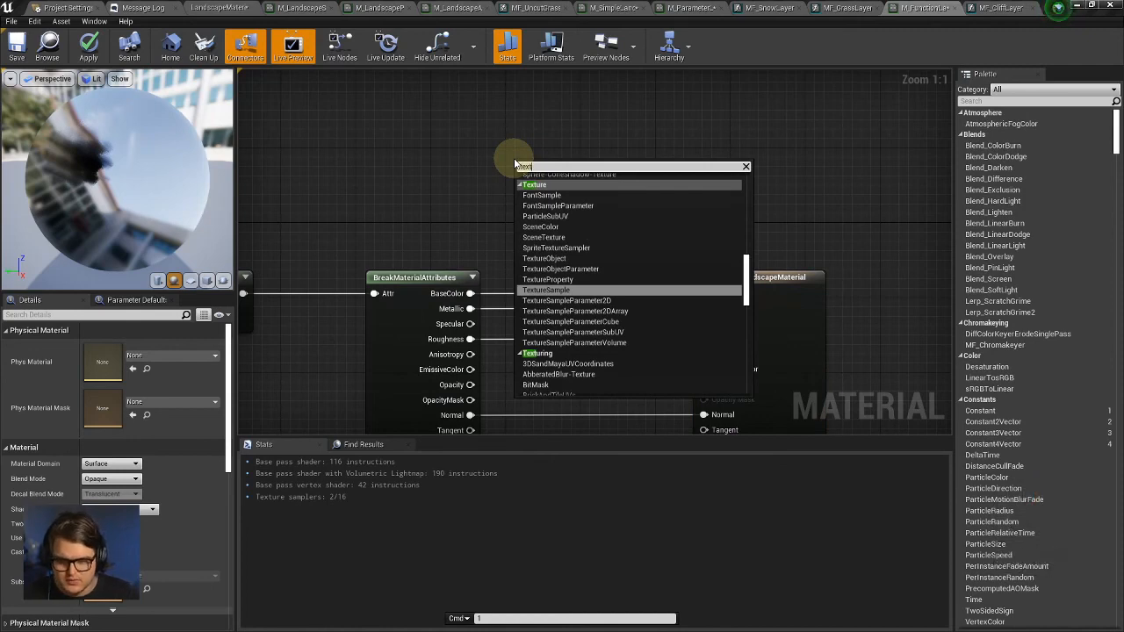
pyautogui.press('Return')
pyautogui.moveTo(573, 166); pyautogui.dragTo(500, 108)
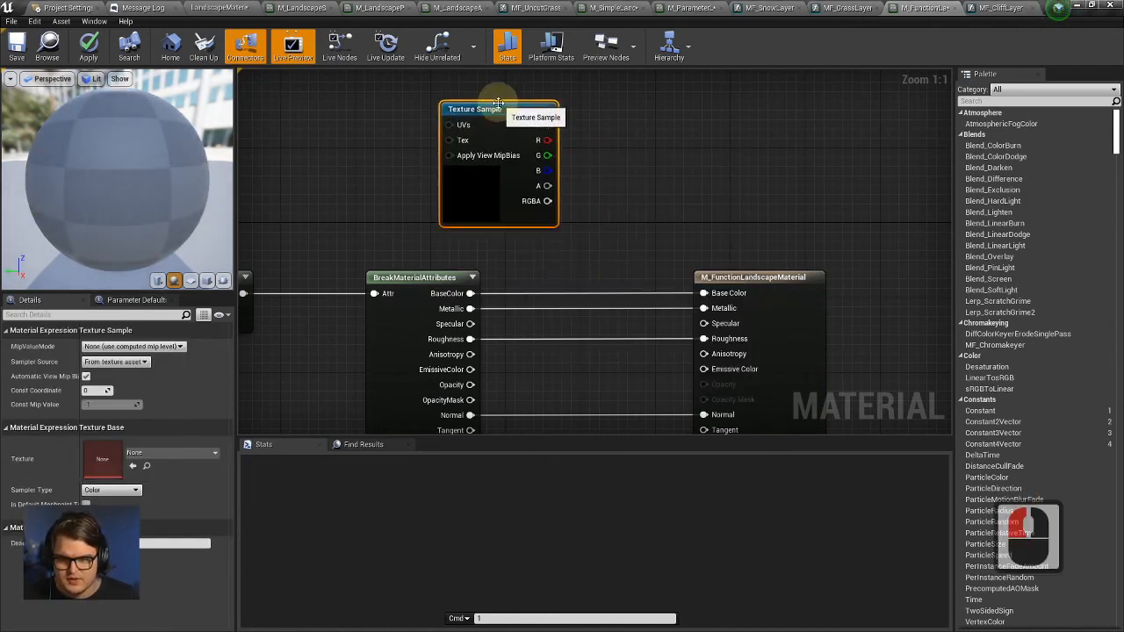
# Assign the T_MacroVariation texture to the Texture Sample node and align the node above BreakMaterialAttributes.
pyautogui.moveTo(689, 189); pyautogui.dragTo(734, 225, button='right')
pyautogui.click(529, 209)
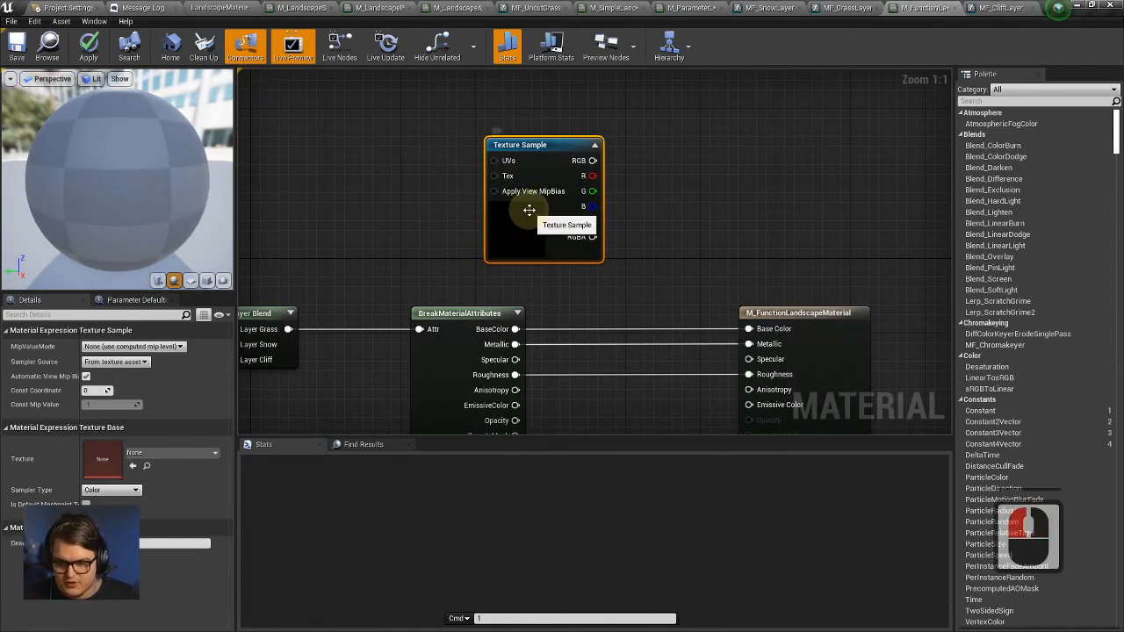
pyautogui.click(173, 455)
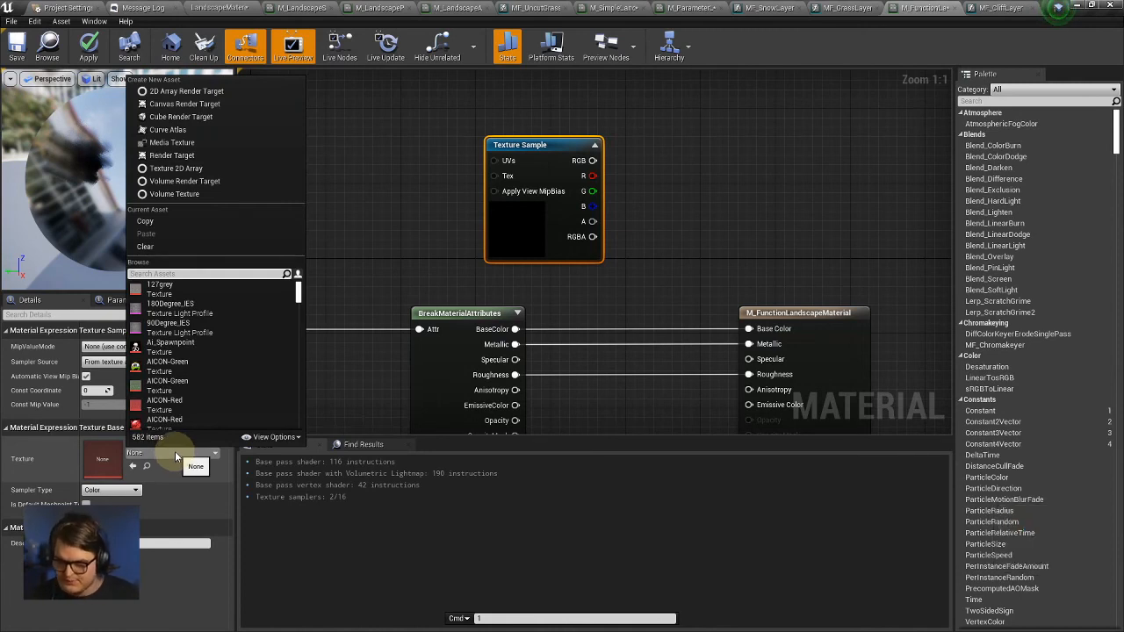
pyautogui.write('Te')
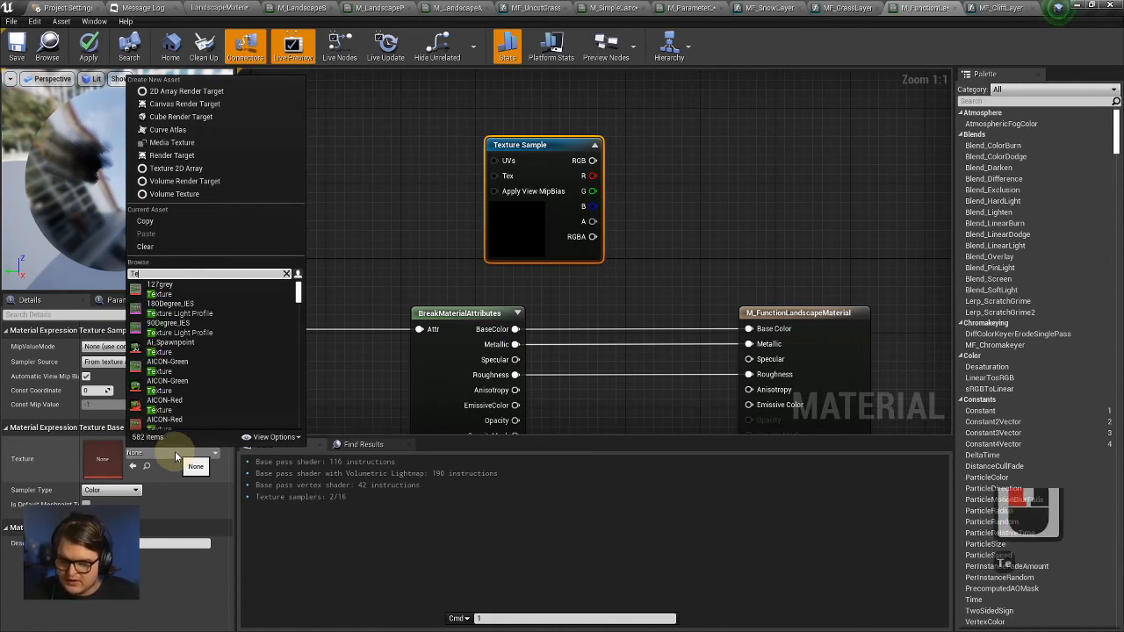
pyautogui.press('BackSpace')
pyautogui.press('BackSpace')
pyautogui.press('BackSpace')
pyautogui.press('BackSpace')
pyautogui.write('macro')
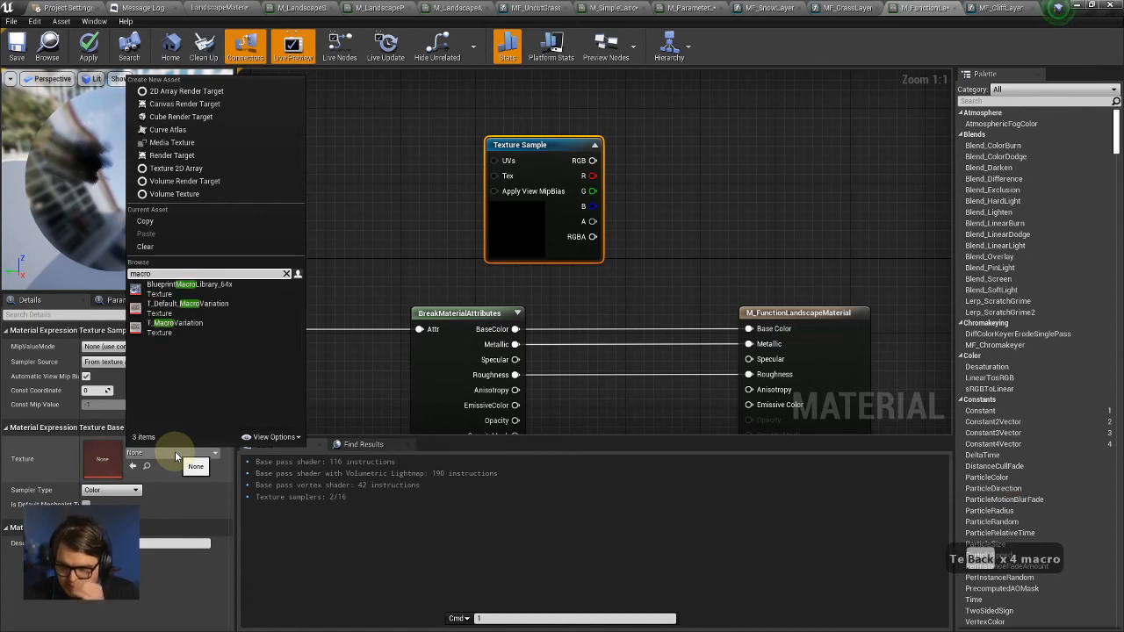
pyautogui.click(183, 326)
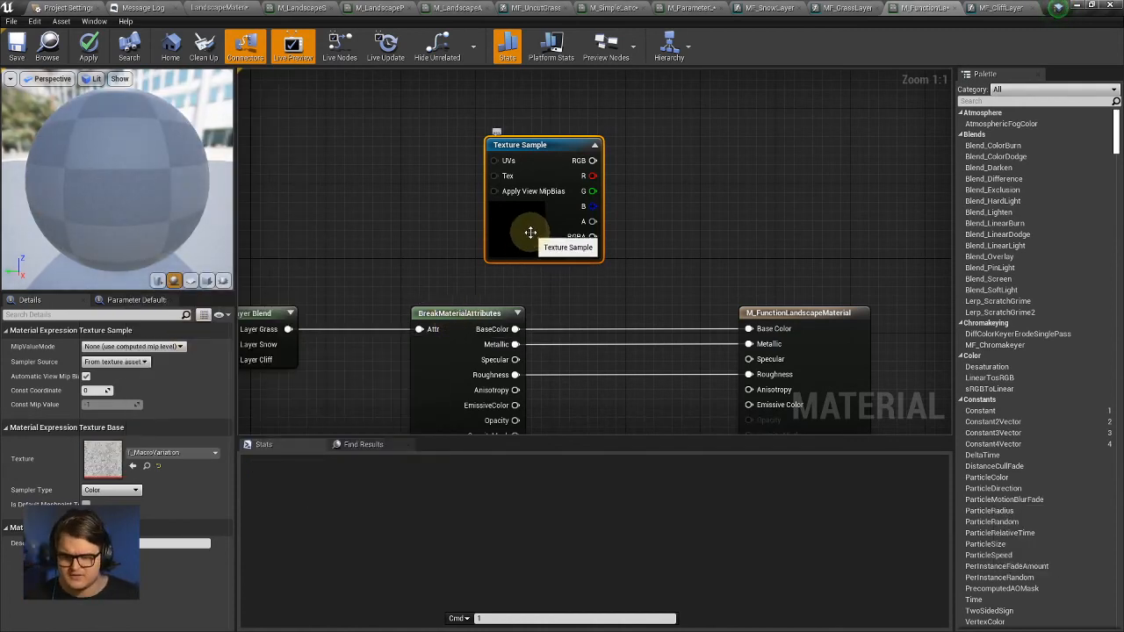
pyautogui.moveTo(527, 249)
pyautogui.mouseDown()
pyautogui.moveTo(456, 217)
pyautogui.moveTo(533, 230)
pyautogui.mouseUp()
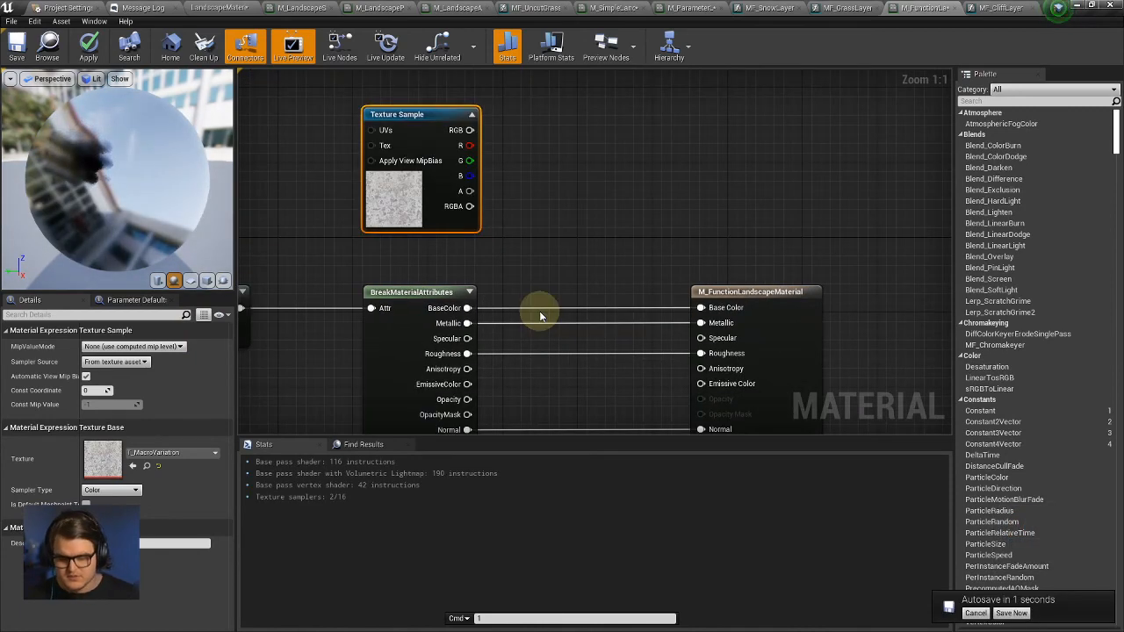
pyautogui.click(412, 219)
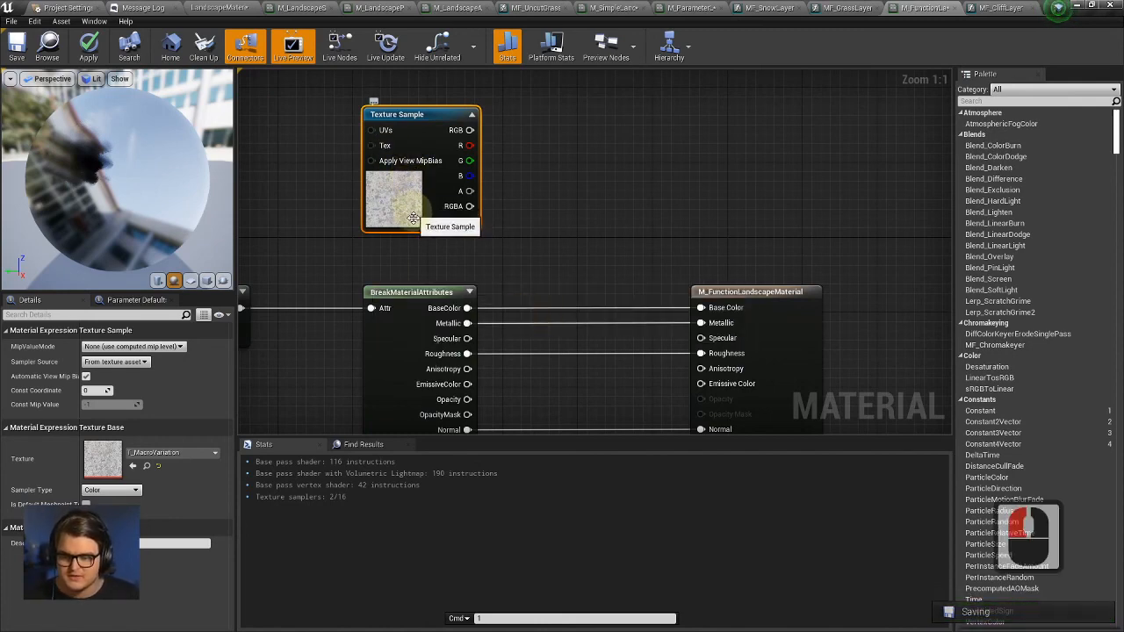
pyautogui.moveTo(403, 125)
pyautogui.mouseDown()
pyautogui.moveTo(357, 132)
pyautogui.moveTo(441, 127)
pyautogui.moveTo(423, 128)
pyautogui.mouseUp()
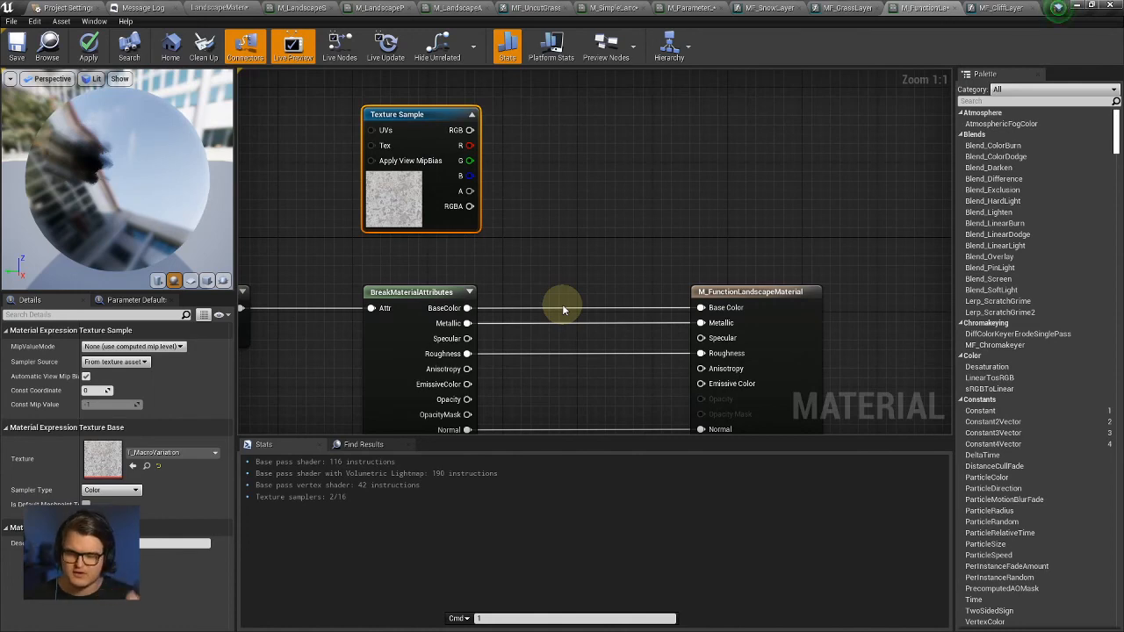
# Shift the material result node slightly away and add a Multiply node between it and BreakMaterialAttributes.
pyautogui.click(788, 292)
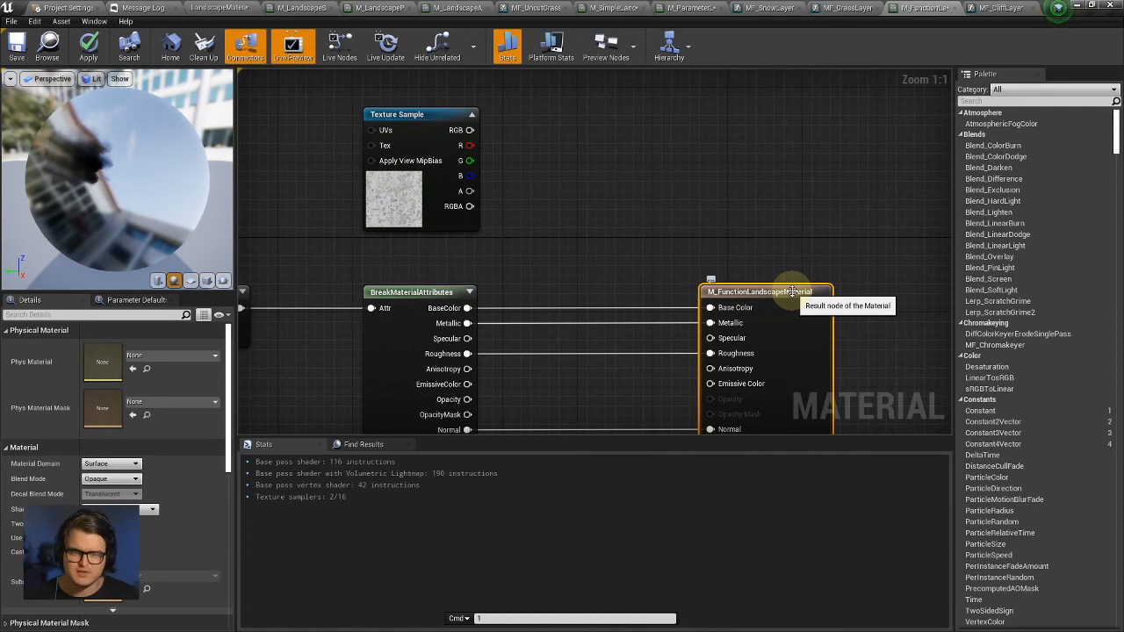
pyautogui.click(428, 195)
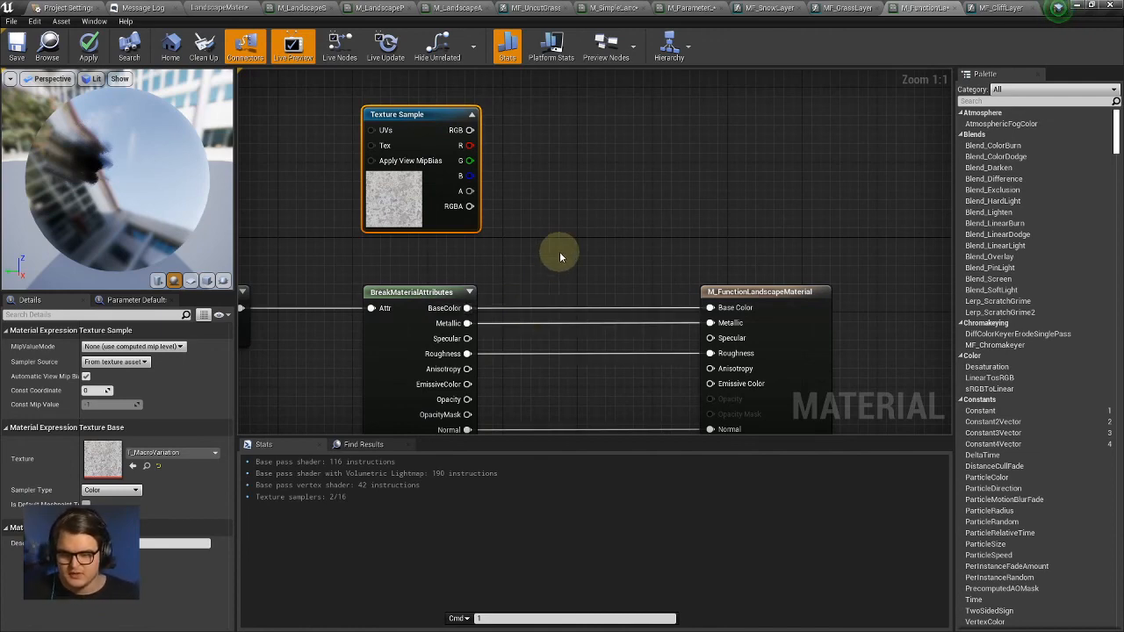
pyautogui.moveTo(562, 251); pyautogui.dragTo(579, 254, button='right')
pyautogui.write('mu;')
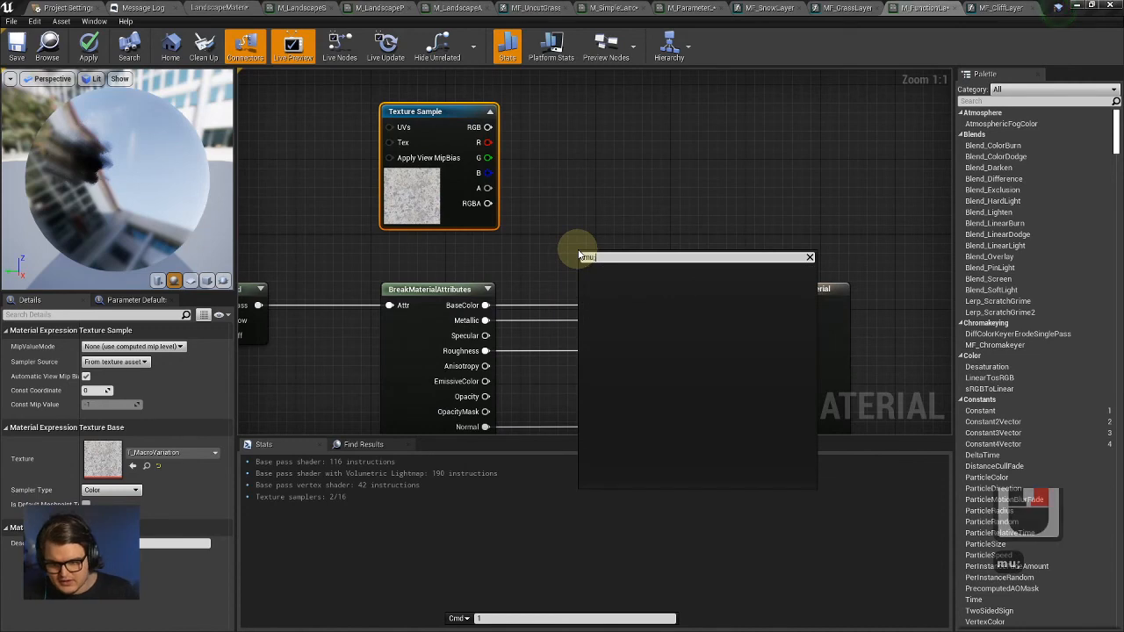
pyautogui.press('BackSpace')
pyautogui.write('ltip')
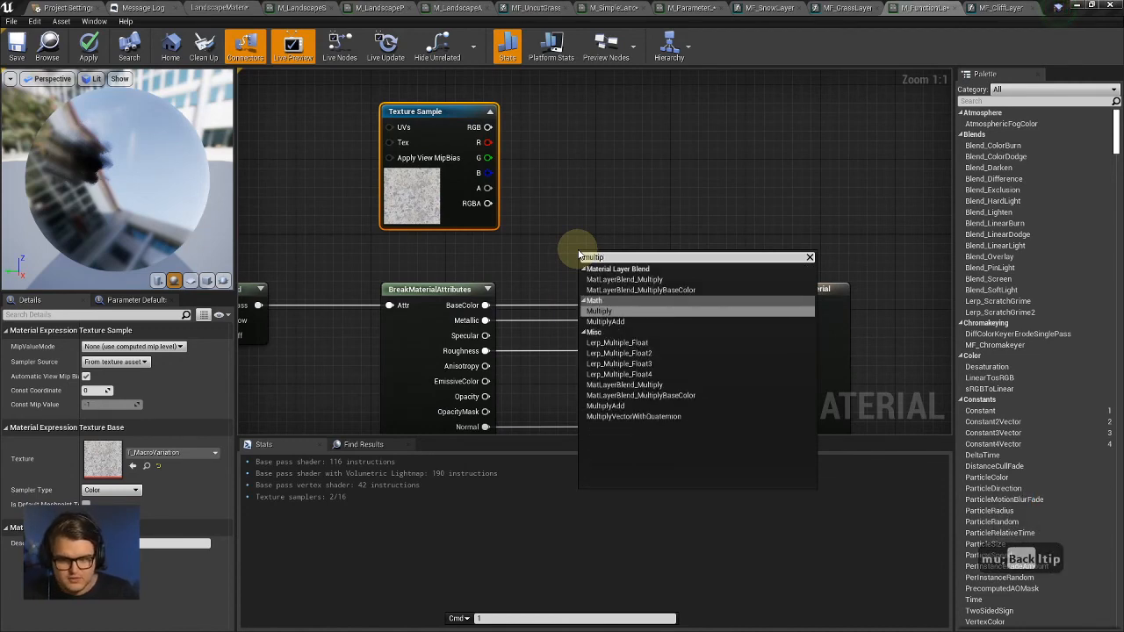
pyautogui.press('Return')
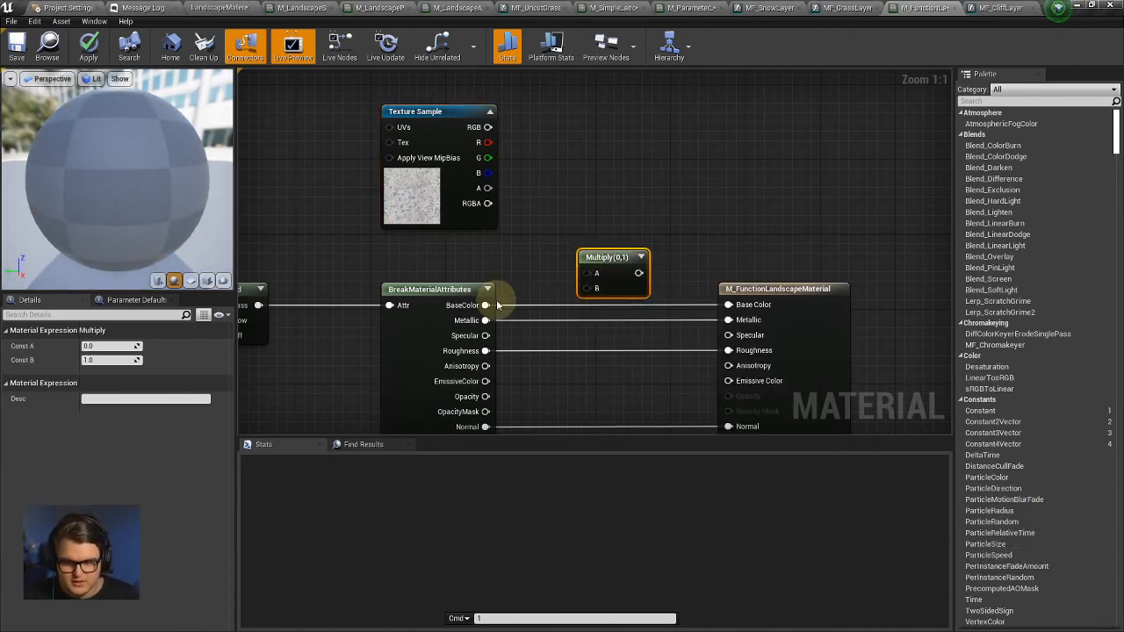
# Route the BaseColor output through the Multiply node's B input into the material's Base Color.
pyautogui.moveTo(486, 305); pyautogui.dragTo(736, 305)
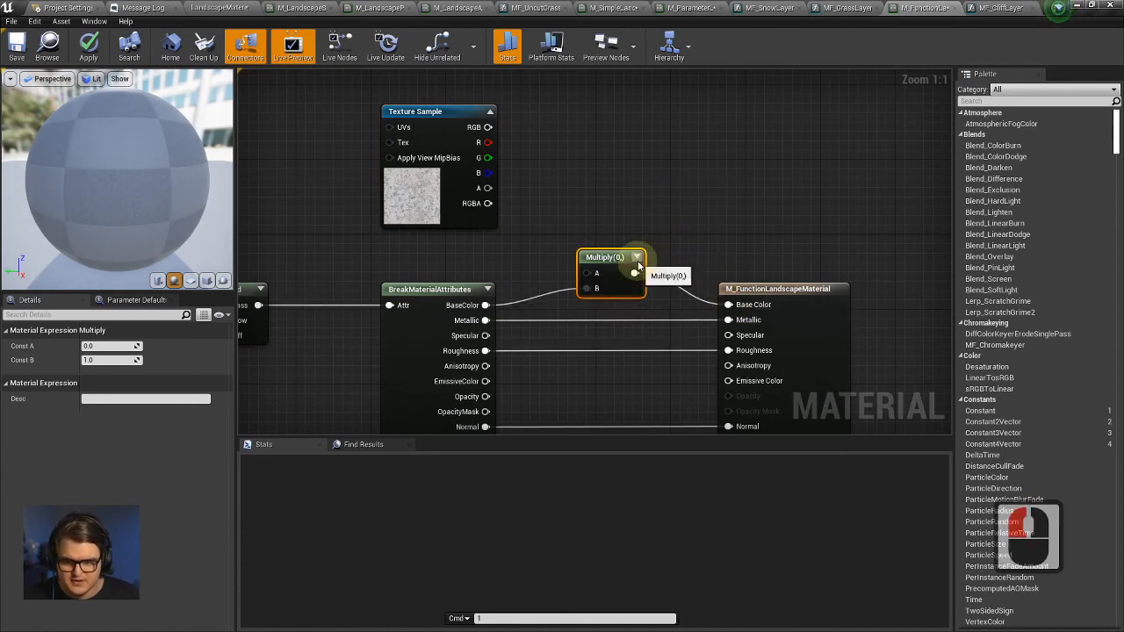
pyautogui.moveTo(618, 261); pyautogui.dragTo(619, 256)
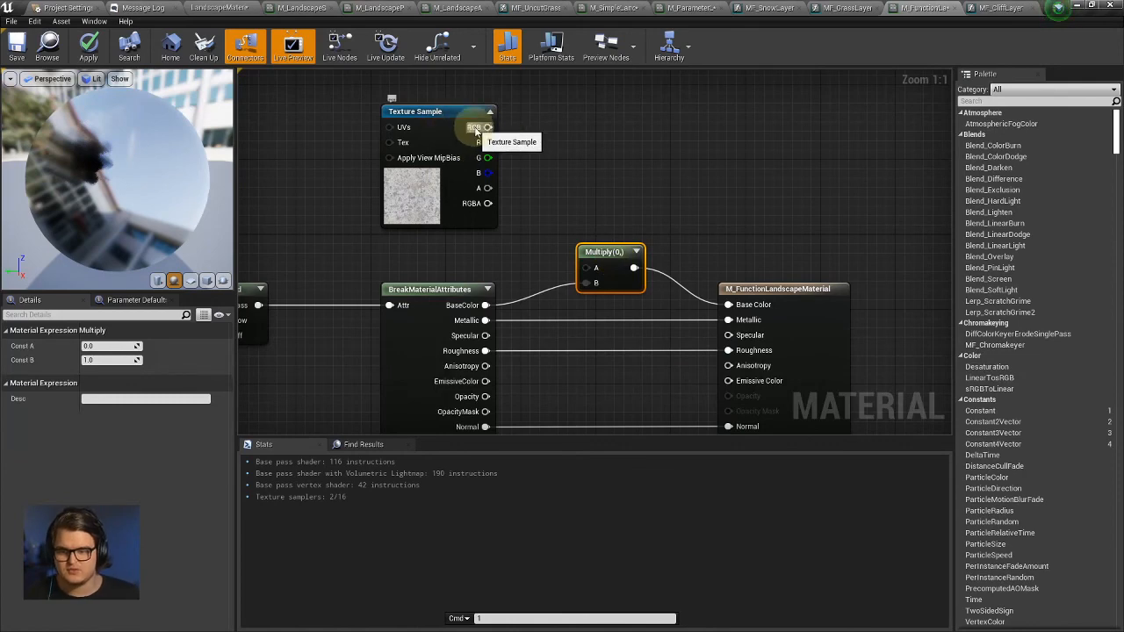
pyautogui.moveTo(488, 128); pyautogui.dragTo(534, 219)
pyautogui.click(594, 174)
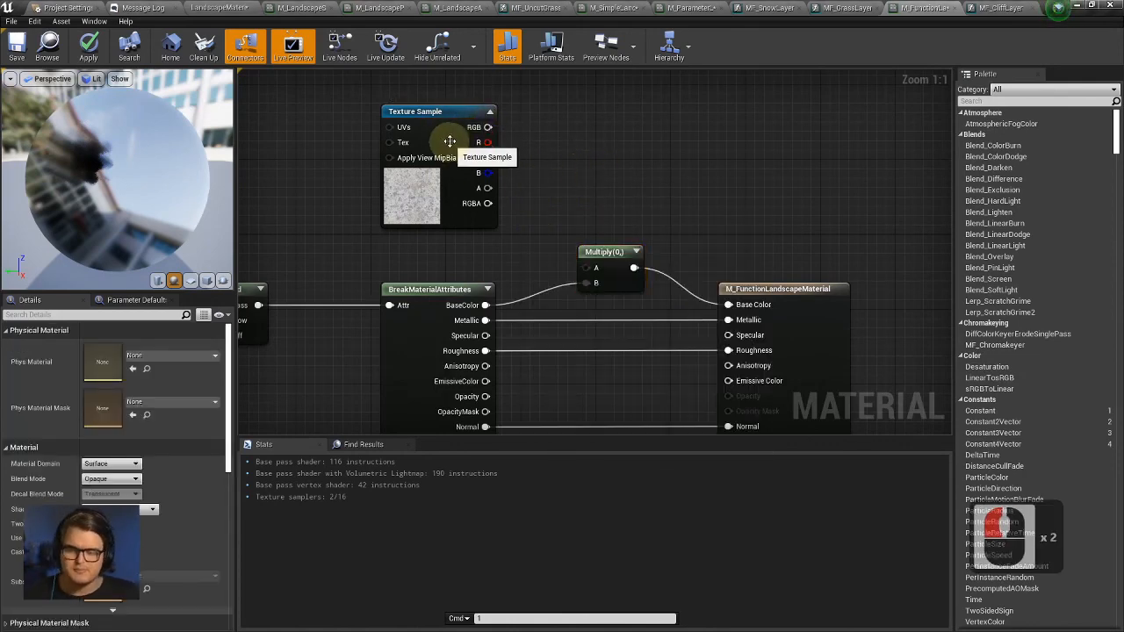
# Make room beside the Texture Sample and add a second Multiply node there with Const B set to 2.
pyautogui.moveTo(447, 138)
pyautogui.mouseDown()
pyautogui.moveTo(419, 125)
pyautogui.moveTo(428, 137)
pyautogui.mouseUp()
pyautogui.click(401, 222)
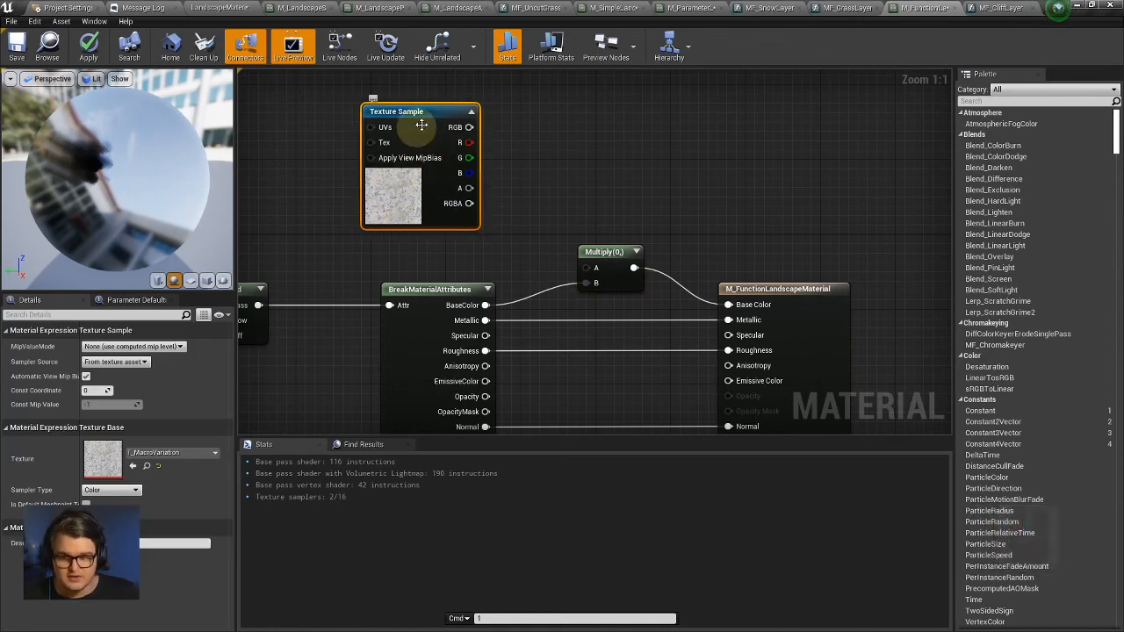
pyautogui.click(458, 115)
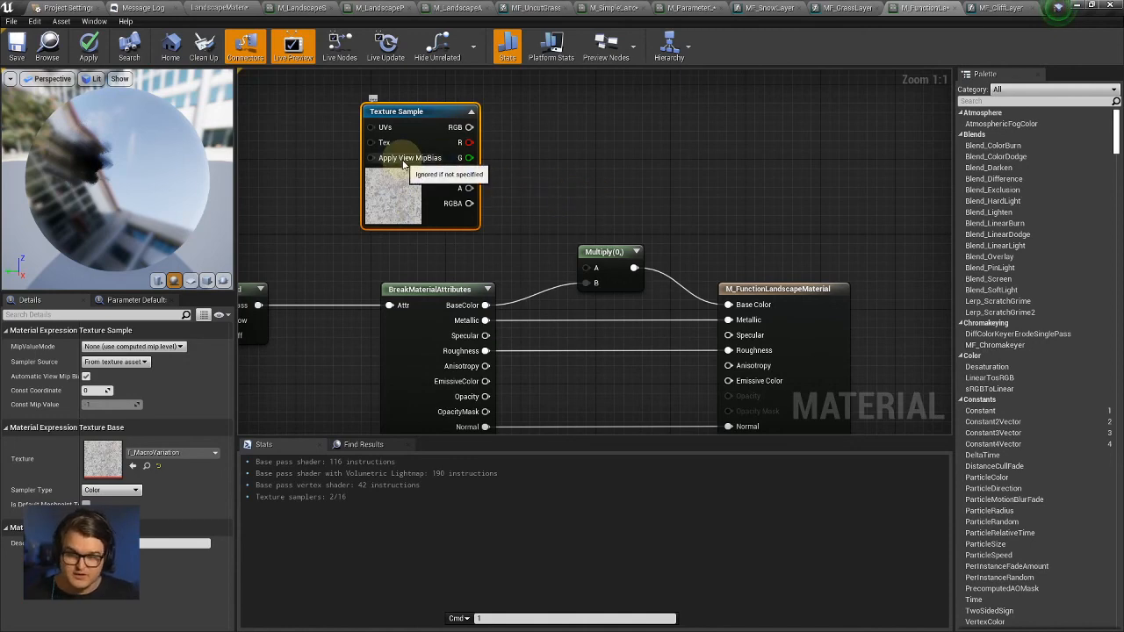
pyautogui.rightClick(512, 146)
pyautogui.write('multipl')
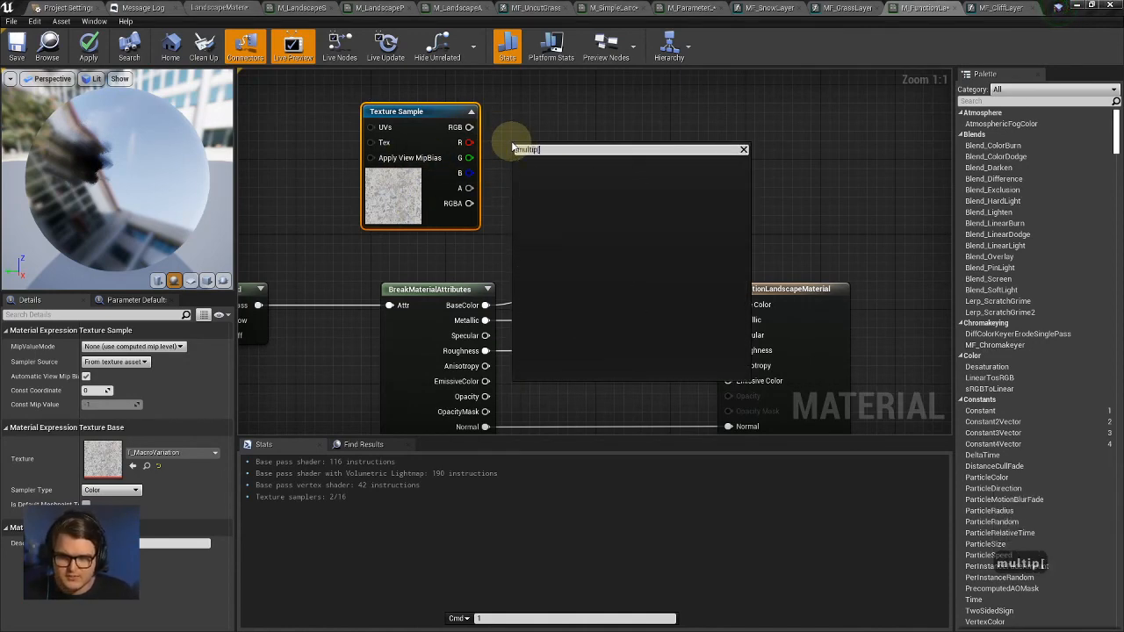
pyautogui.press('BackSpace')
pyautogui.press('Return')
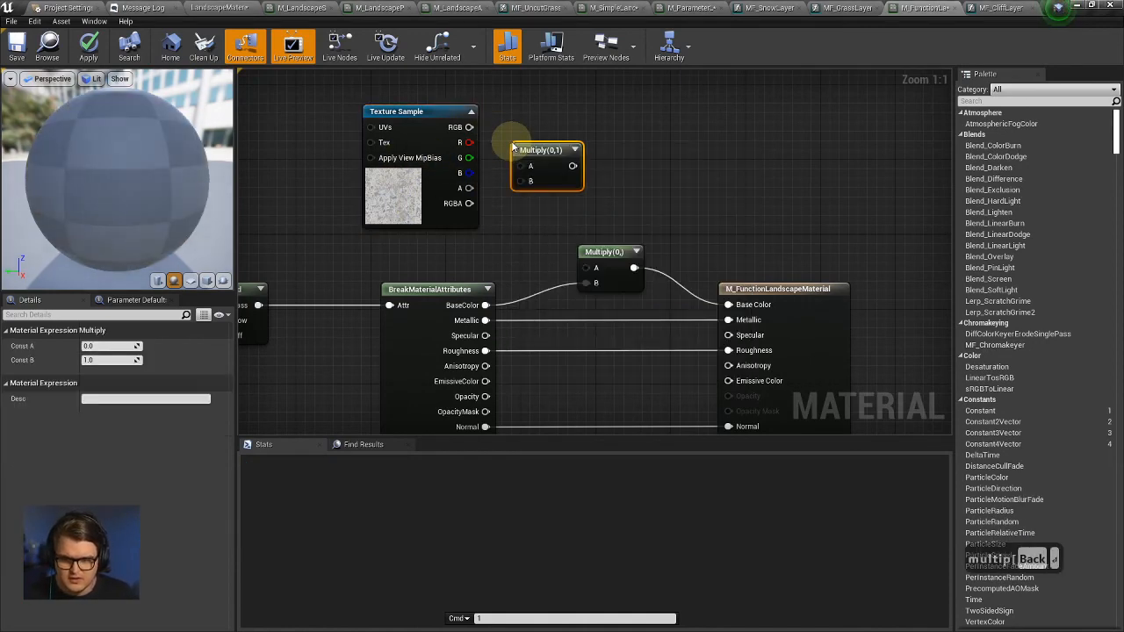
pyautogui.moveTo(114, 358); pyautogui.dragTo(123, 358)
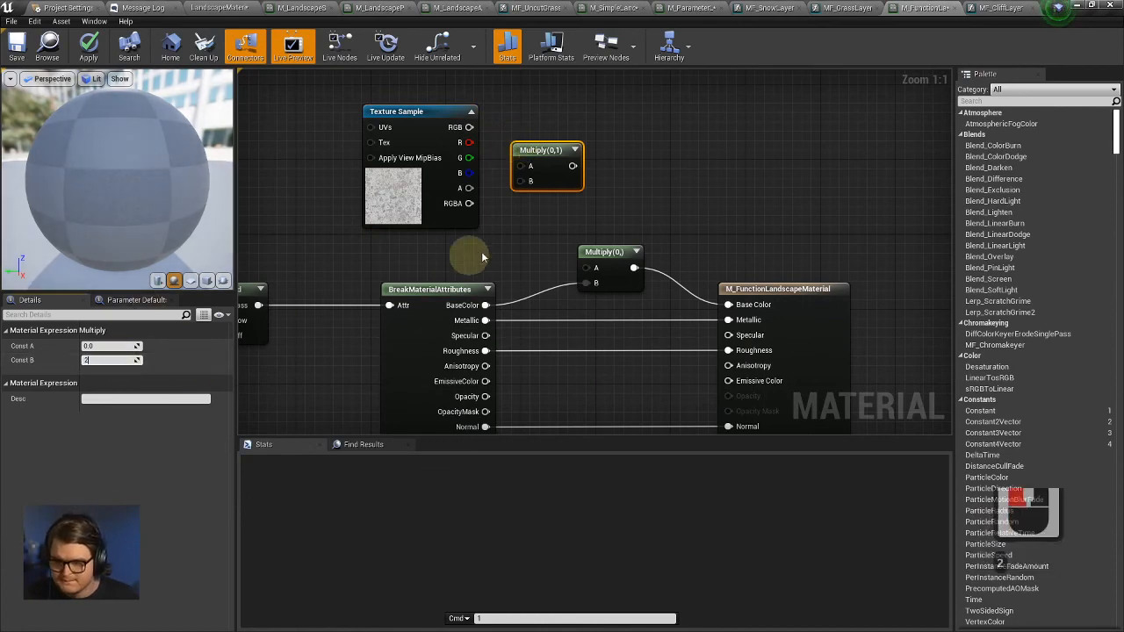
pyautogui.click(658, 166)
# Connect the Texture Sample's RGB output to input A of the new Multiply node and align the two nodes.
pyautogui.moveTo(658, 166); pyautogui.dragTo(717, 217, button='right')
pyautogui.moveTo(513, 179); pyautogui.dragTo(504, 158)
pyautogui.click(428, 156)
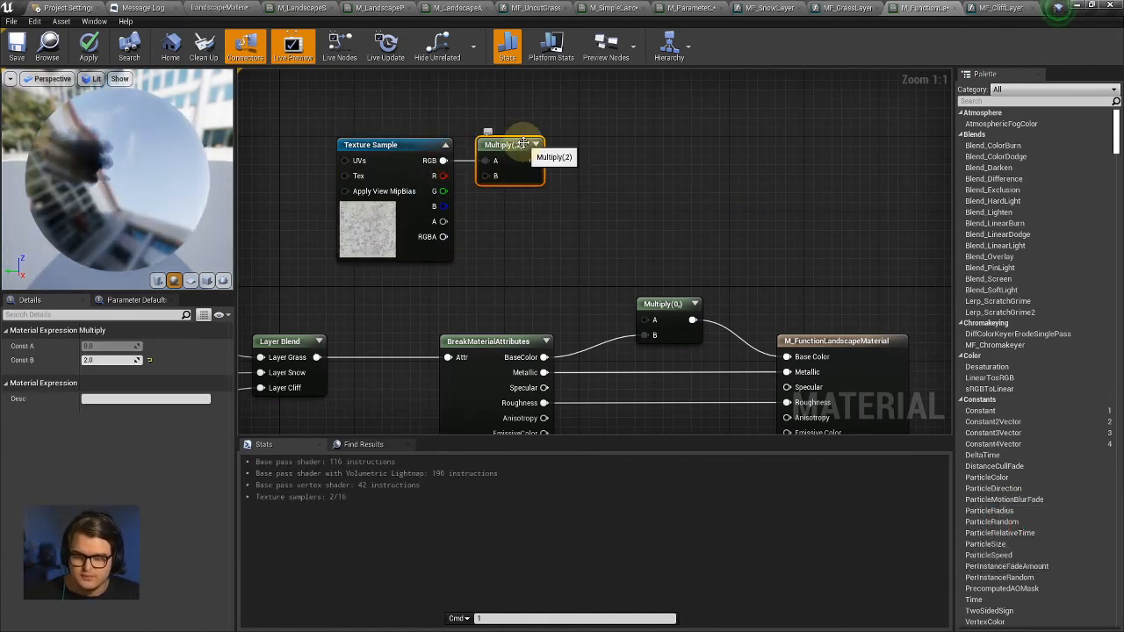
pyautogui.click(553, 169)
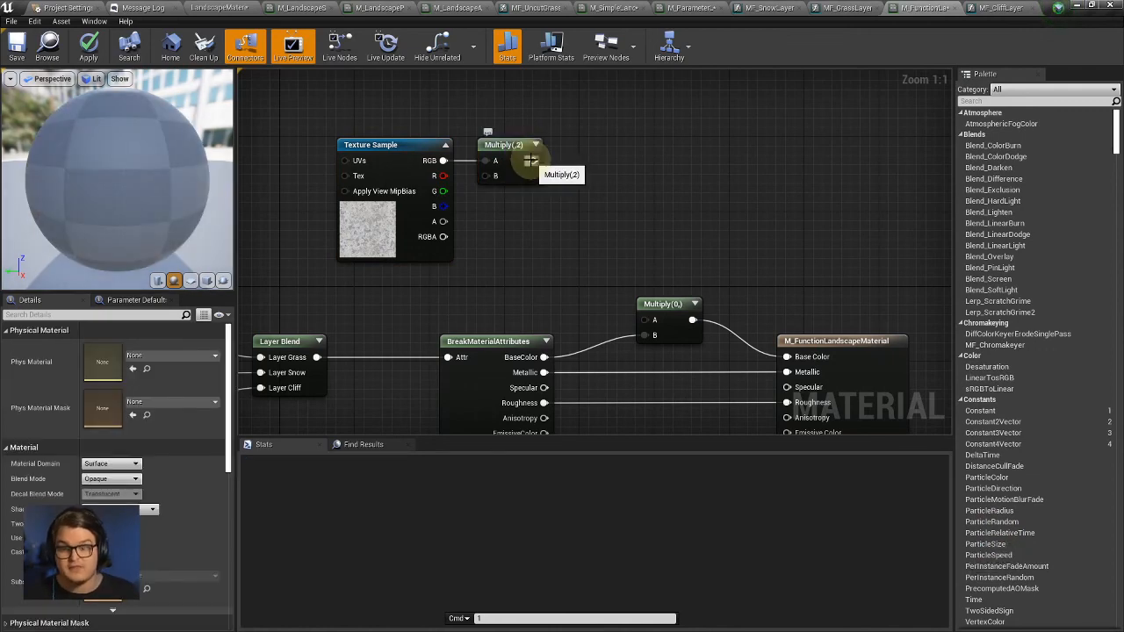
# Add a LinearInterpolate node with its A input fed by the macro texture's Multiply output.
pyautogui.moveTo(533, 161); pyautogui.dragTo(629, 202)
pyautogui.write('linear in')
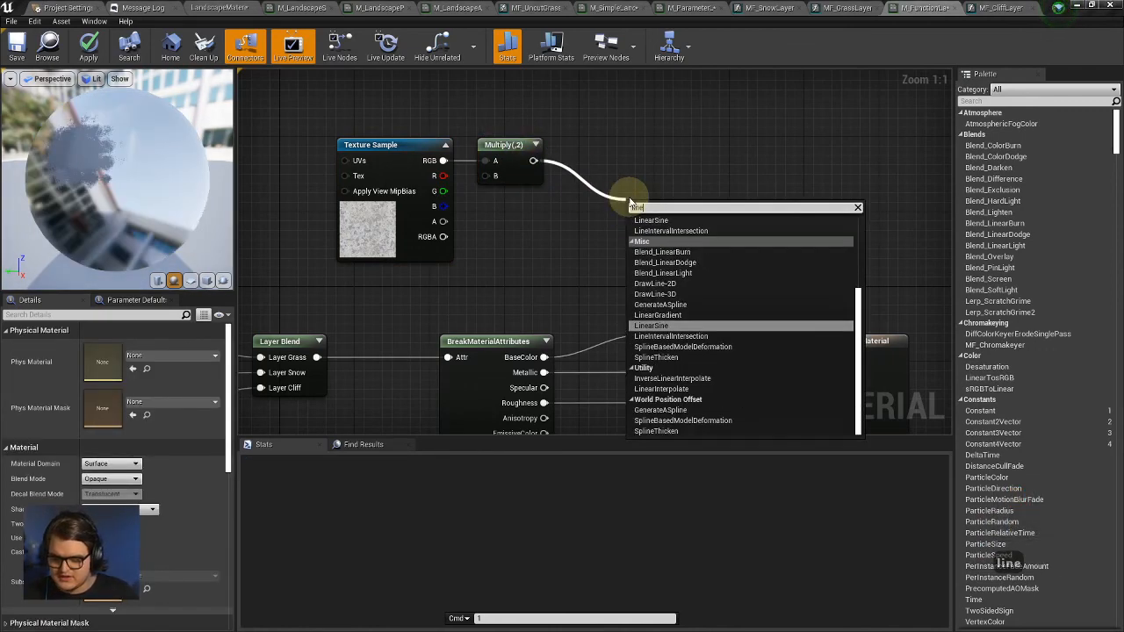
pyautogui.press('BackSpace')
pyautogui.press('BackSpace')
pyautogui.press('BackSpace')
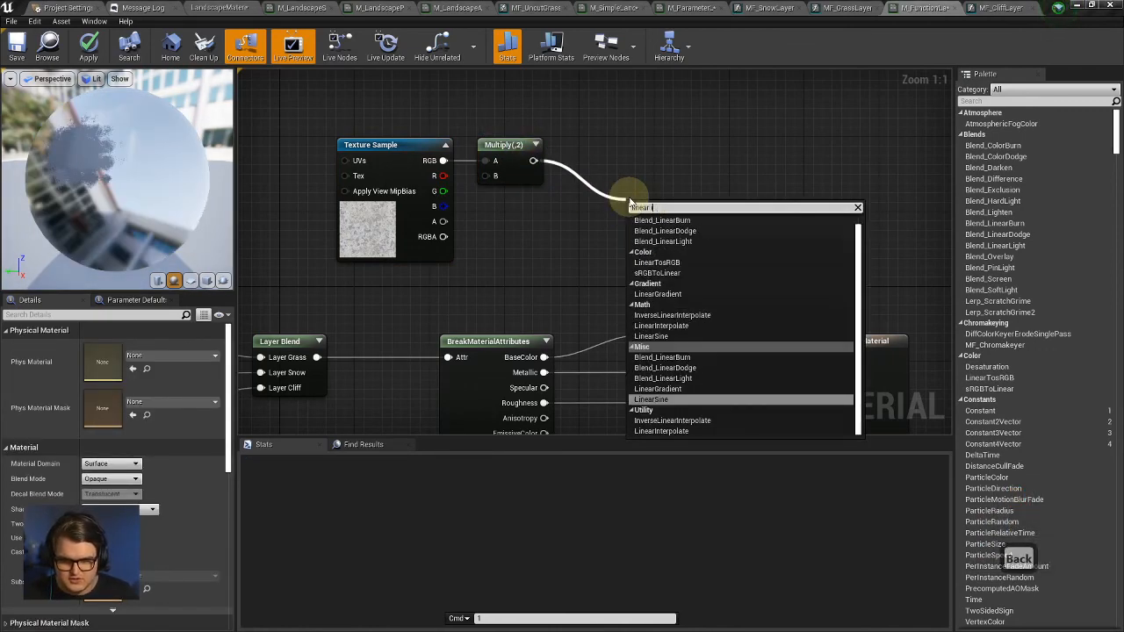
pyautogui.write('in')
pyautogui.press('Return')
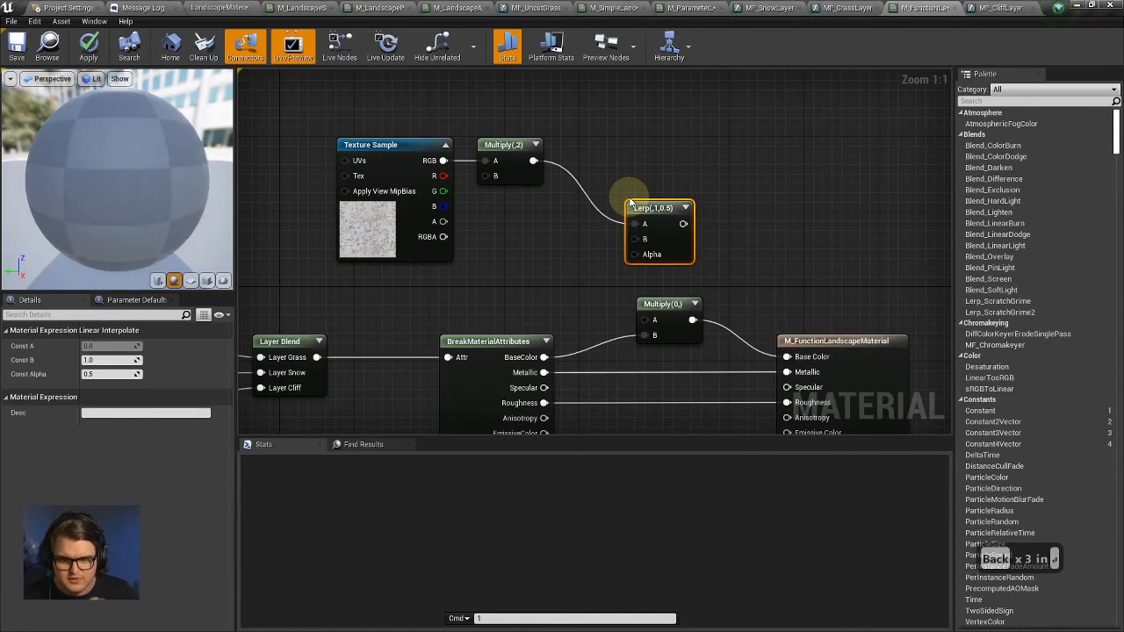
# Rearrange the Lerp, Texture Sample and upper Multiply nodes to space out the macro variation chain.
pyautogui.moveTo(631, 189); pyautogui.dragTo(610, 171)
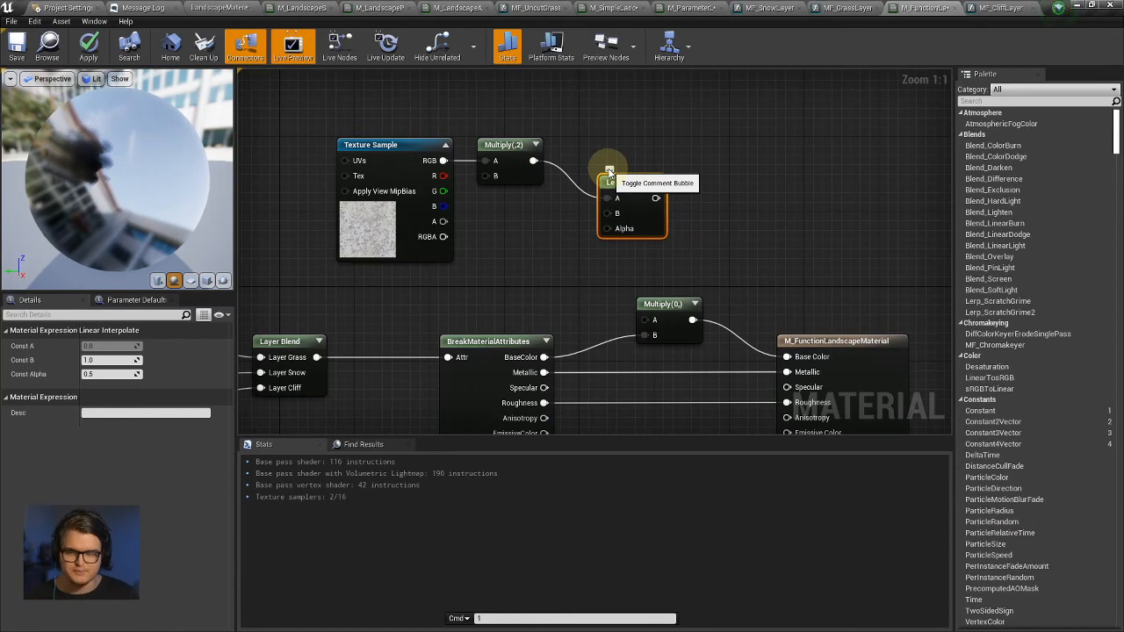
pyautogui.click(558, 225)
pyautogui.click(391, 170)
pyautogui.moveTo(391, 170); pyautogui.dragTo(351, 161)
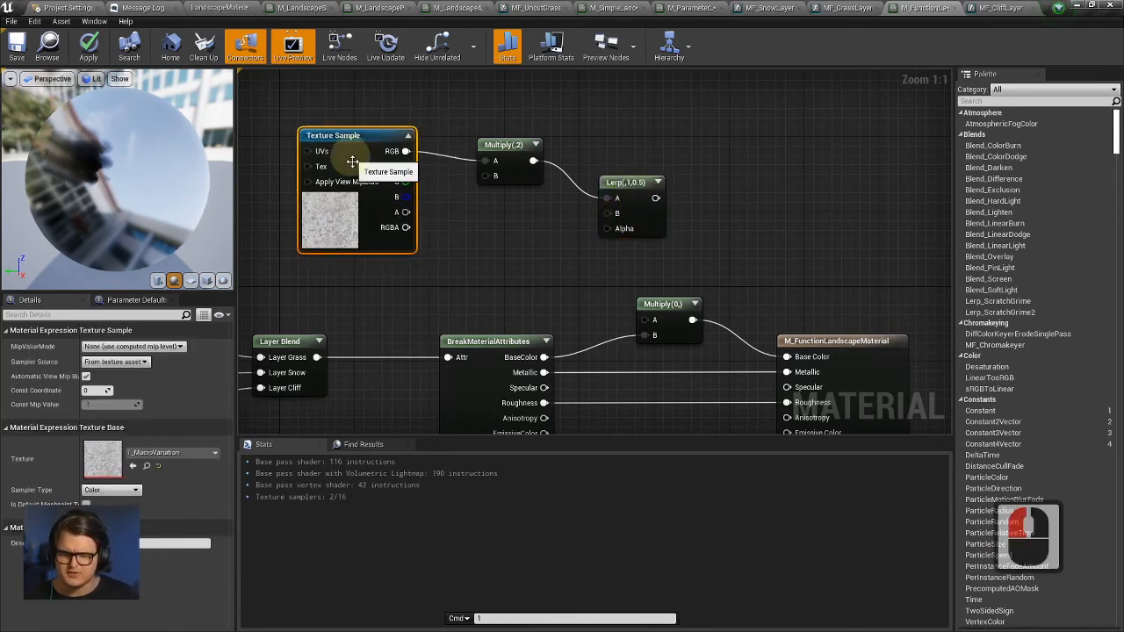
pyautogui.moveTo(511, 145); pyautogui.dragTo(489, 135)
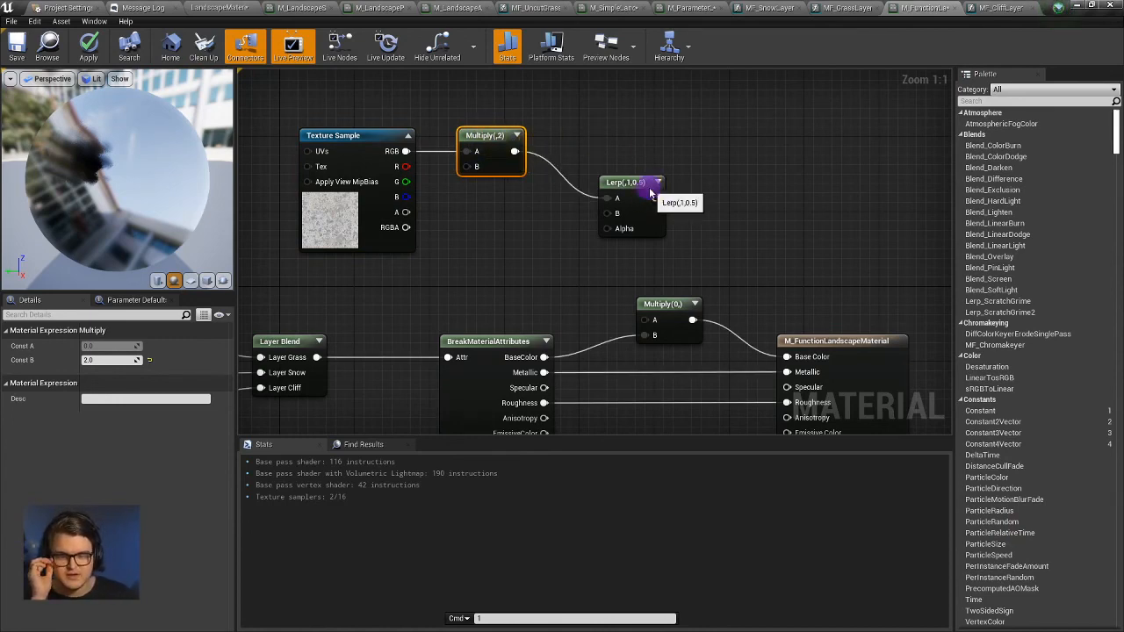
# Move the Lerp node slightly closer to the upper Multiply node.
pyautogui.doubleClick(645, 219)
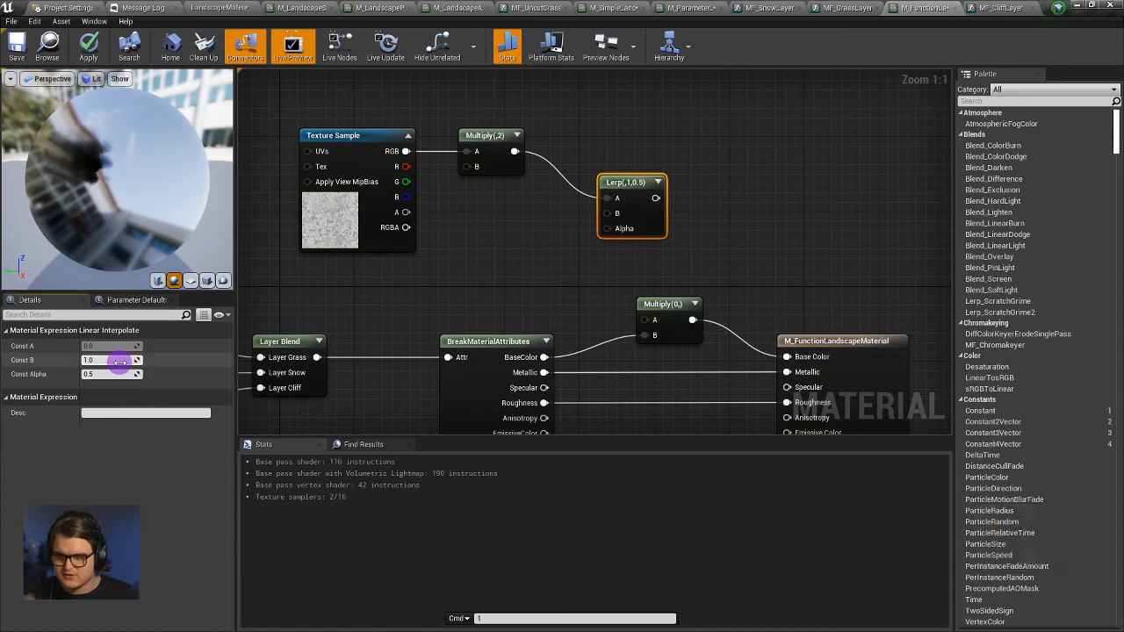
pyautogui.click(620, 229)
pyautogui.moveTo(656, 197); pyautogui.dragTo(734, 251)
pyautogui.click(645, 185)
pyautogui.moveTo(646, 185); pyautogui.dragTo(630, 184)
pyautogui.click(494, 138)
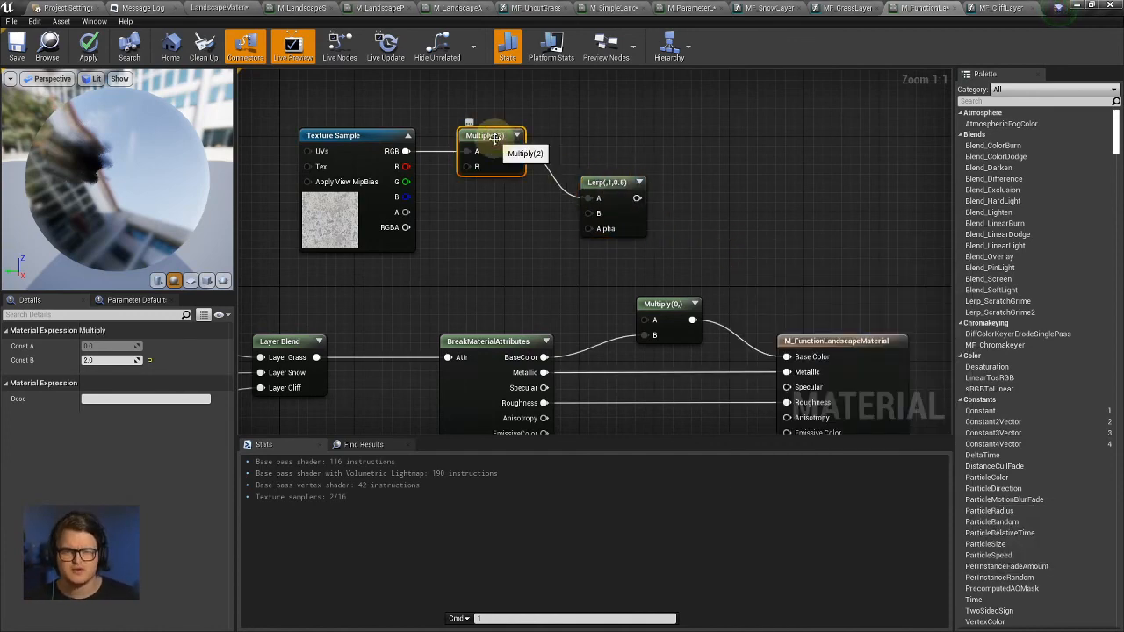
pyautogui.click(516, 229)
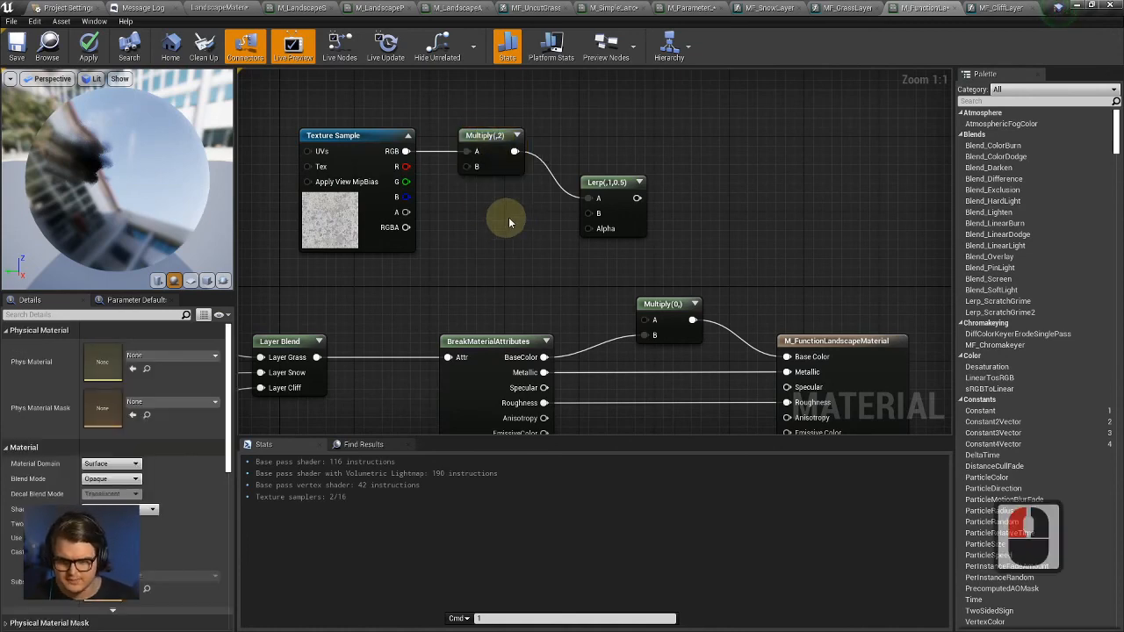
# Add a Constant node below the upper Multiply node and convert it to a scalar parameter.
pyautogui.rightClick(468, 245)
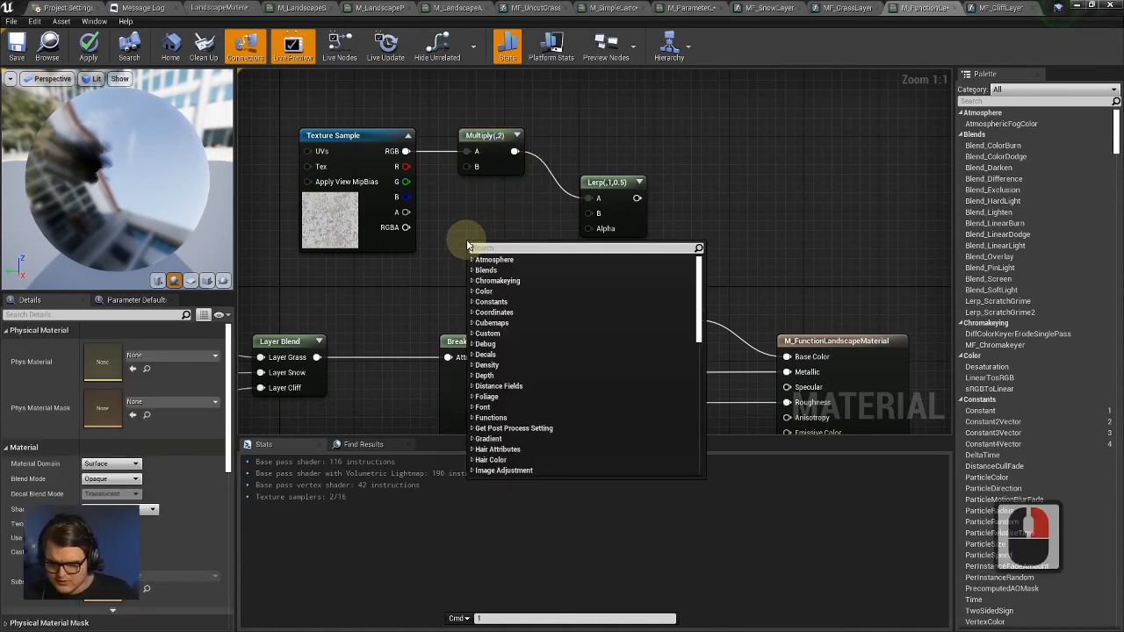
pyautogui.press('Escape')
pyautogui.click(455, 228)
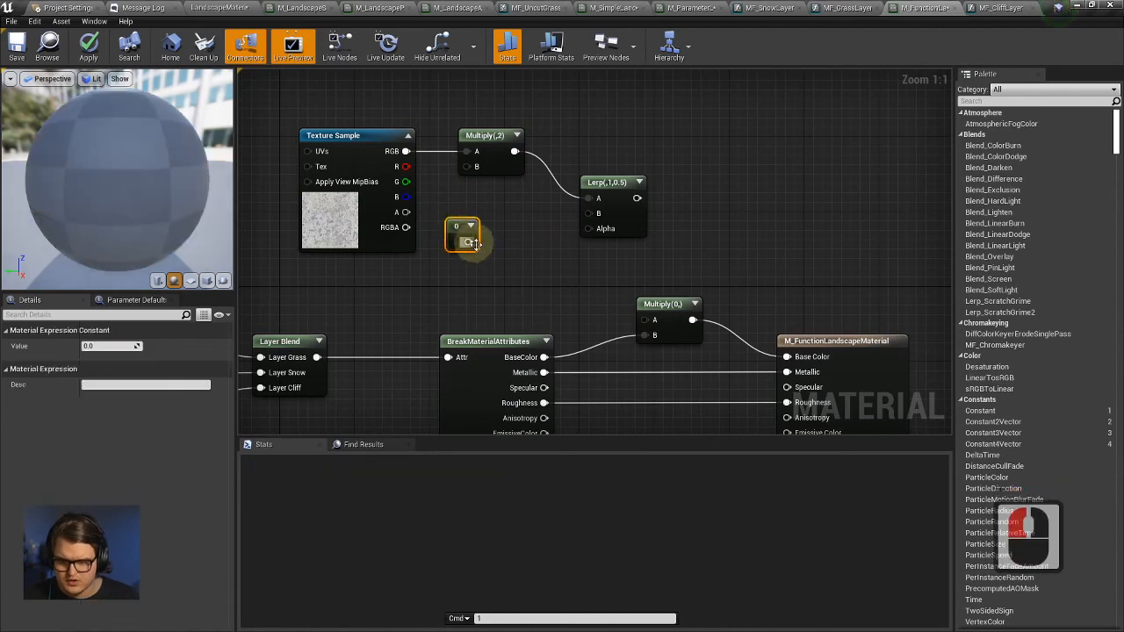
pyautogui.click(101, 347)
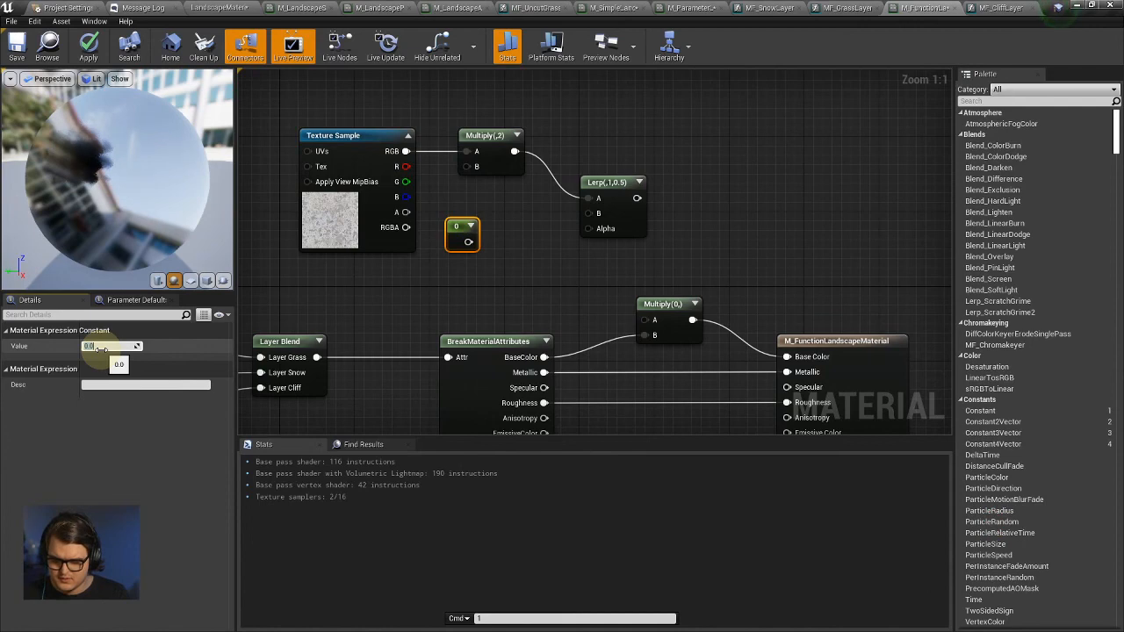
pyautogui.tripleClick(101, 347)
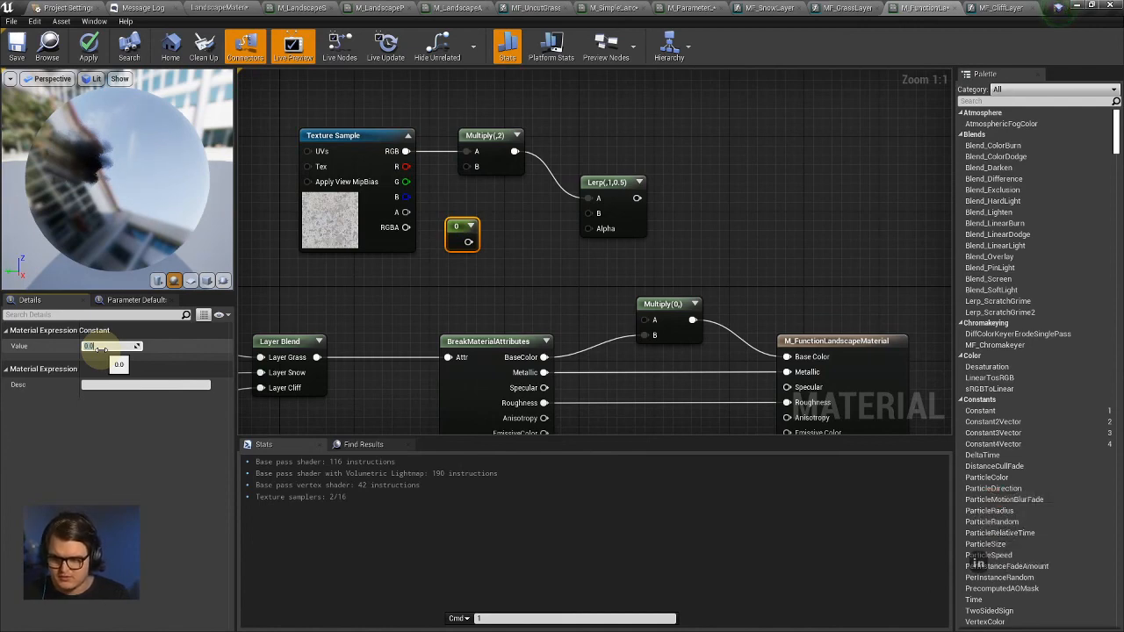
pyautogui.click(556, 327)
pyautogui.click(462, 233)
pyautogui.rightClick(463, 231)
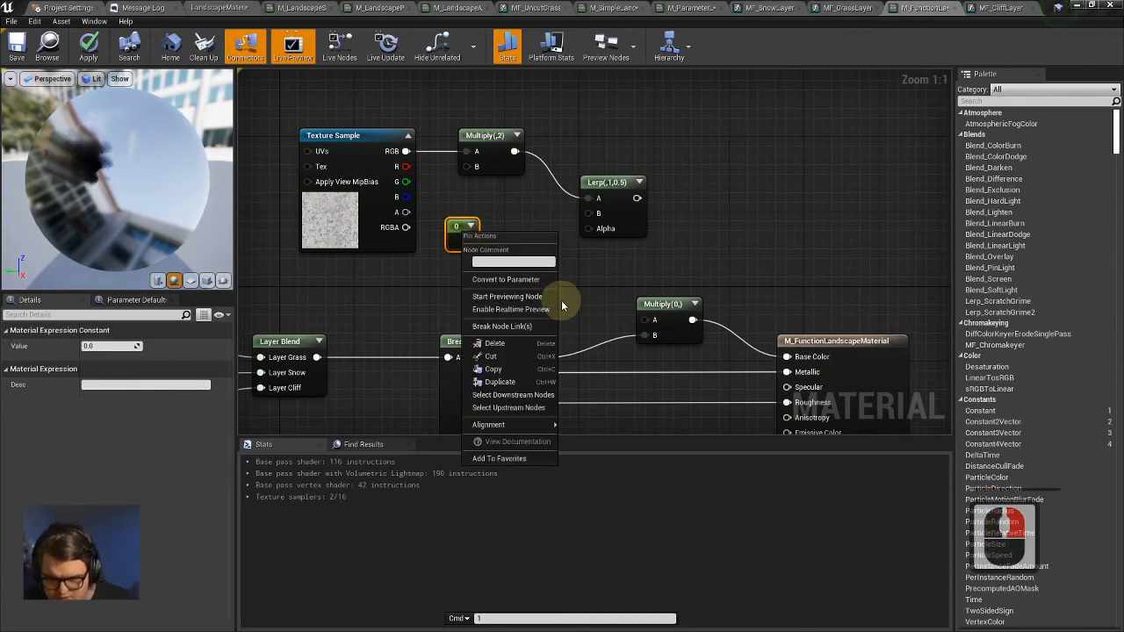
pyautogui.click(506, 279)
pyautogui.doubleClick(116, 345)
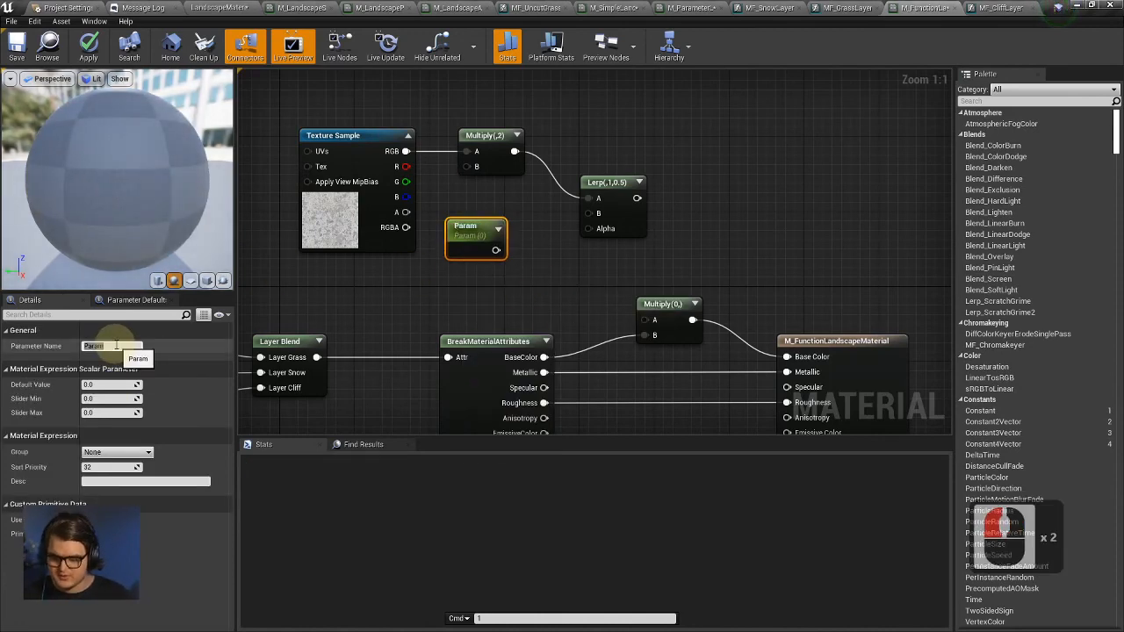
pyautogui.write('cro')
pyautogui.press('Escape')
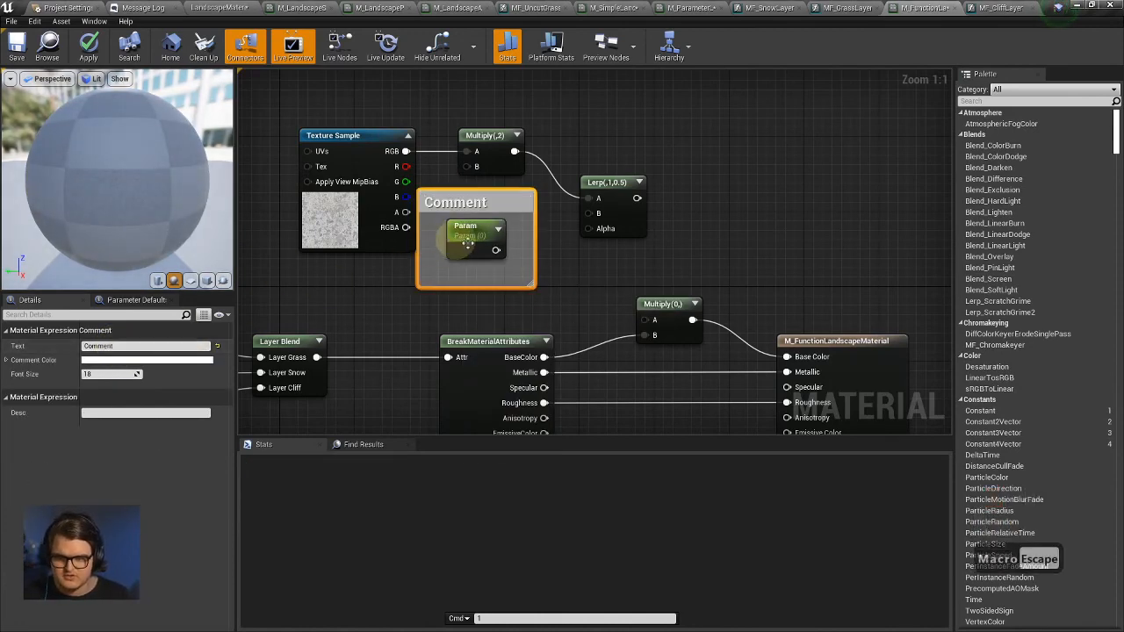
pyautogui.click(526, 223)
pyautogui.click(526, 224)
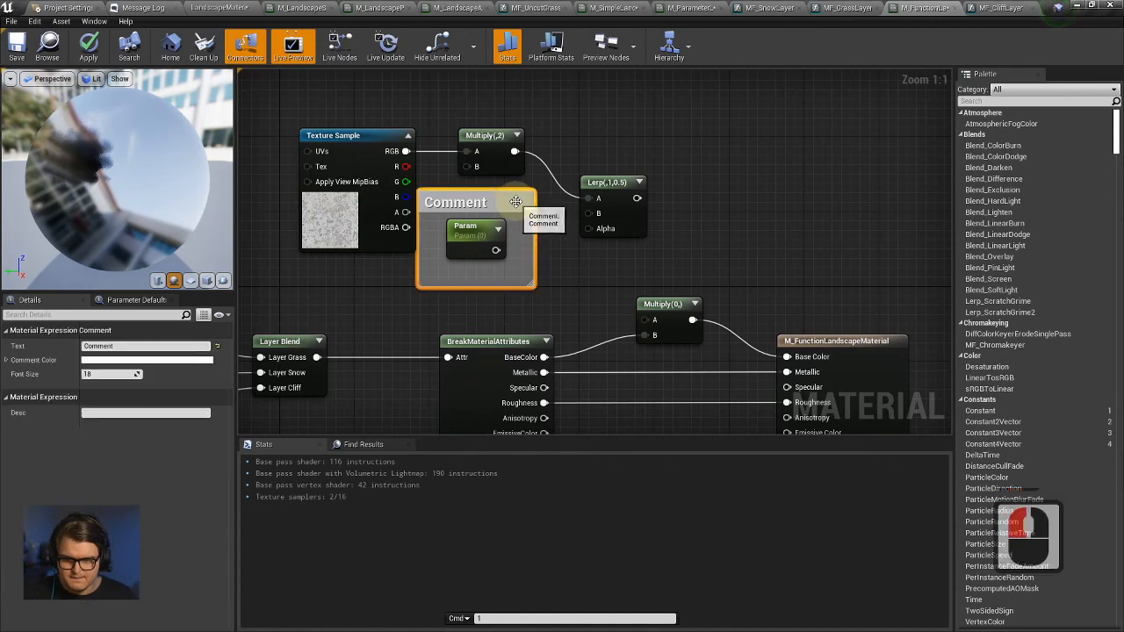
pyautogui.press('Delete')
pyautogui.press('Delete')
pyautogui.click(492, 235)
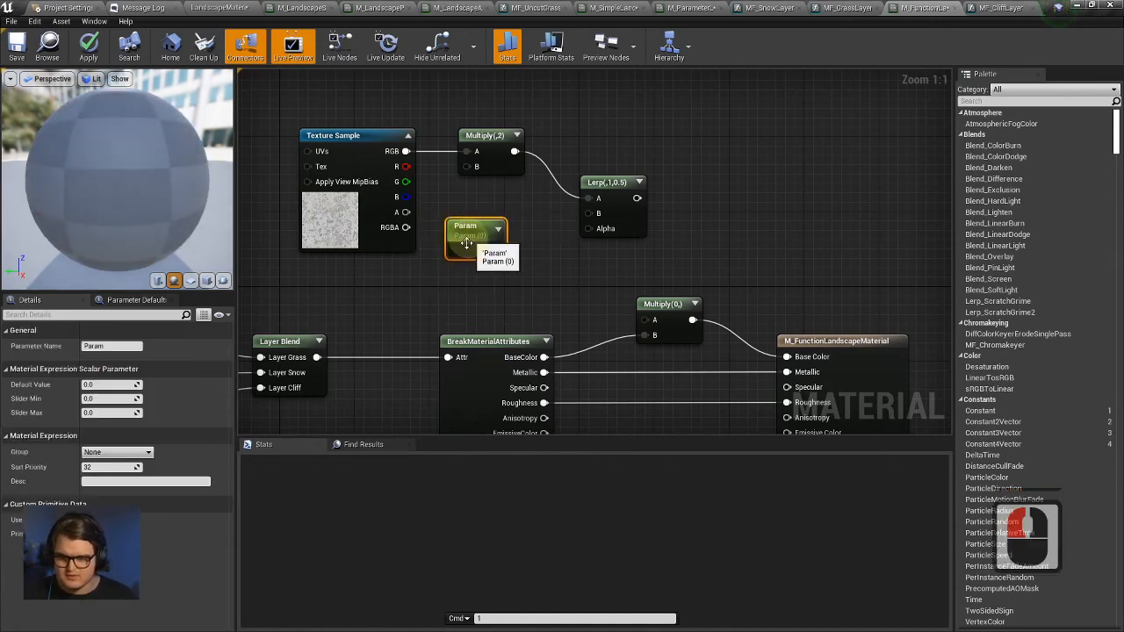
# Name the new scalar parameter MacroVariationInfluence and place its node lower, between the Texture Sample and Lerp nodes.
pyautogui.doubleClick(95, 346)
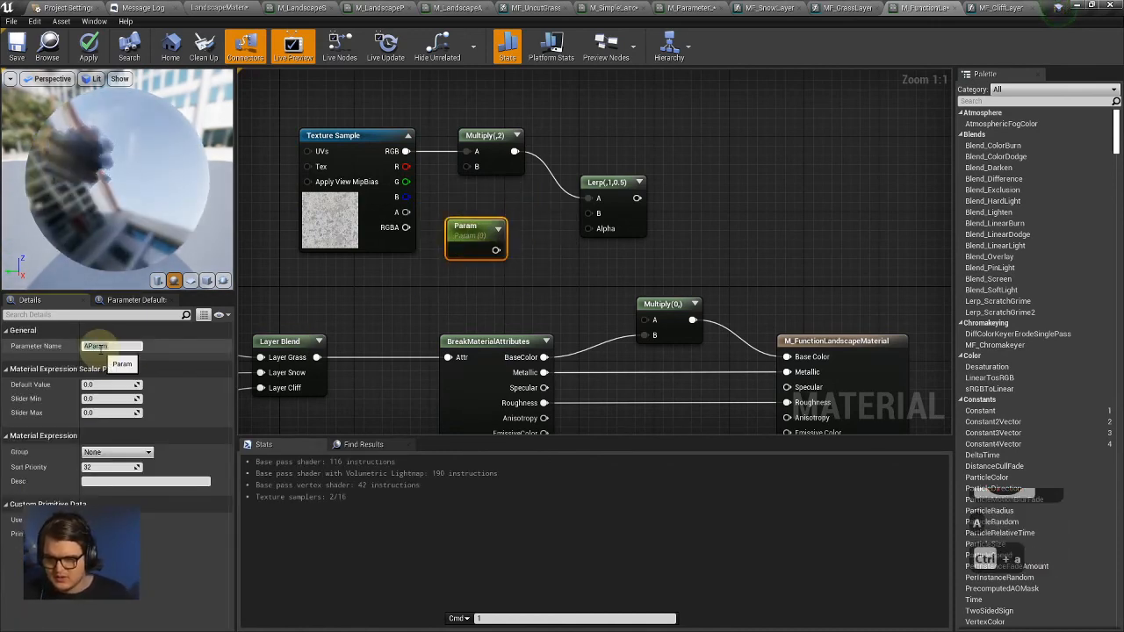
pyautogui.write('Macr')
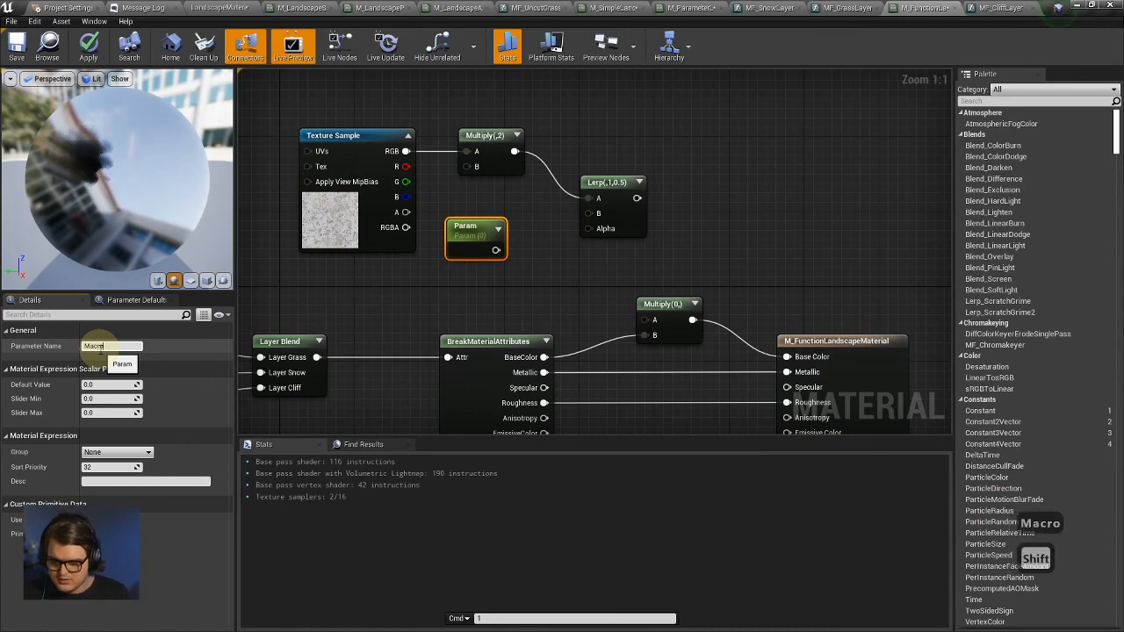
pyautogui.write('oVariationInfluence')
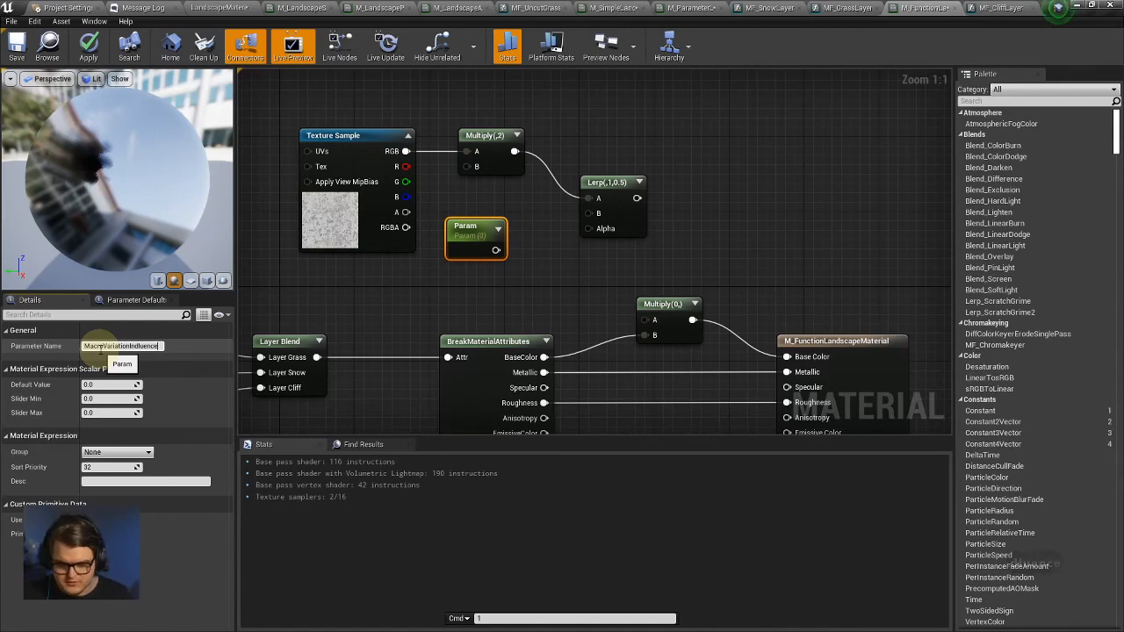
pyautogui.press('Return')
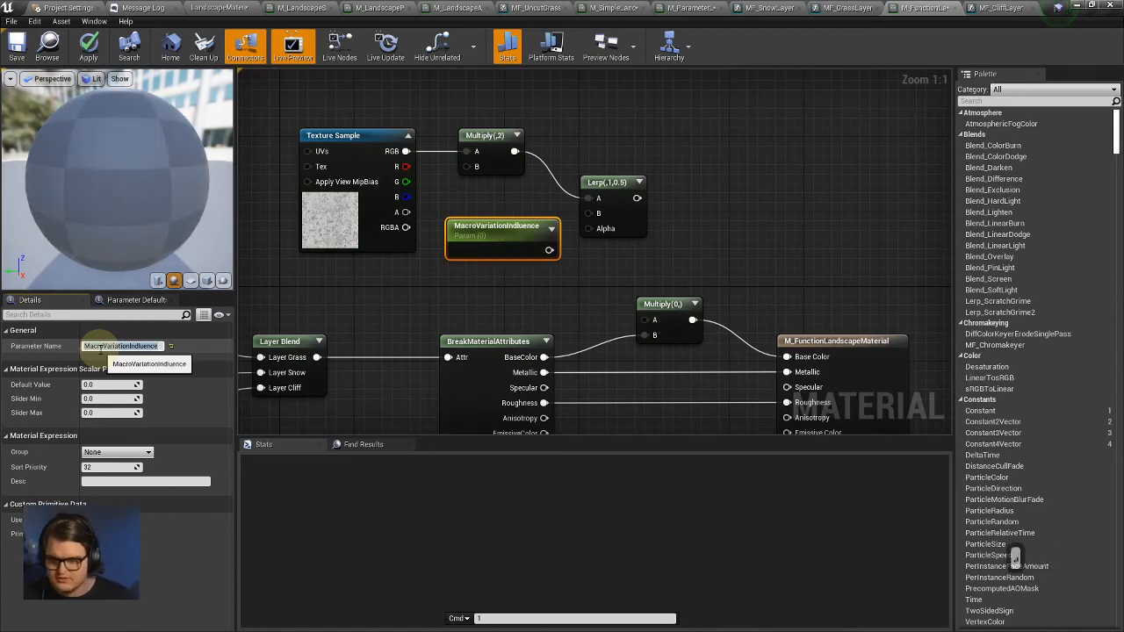
pyautogui.moveTo(501, 235); pyautogui.dragTo(515, 252, button='right')
pyautogui.moveTo(509, 249); pyautogui.dragTo(471, 280)
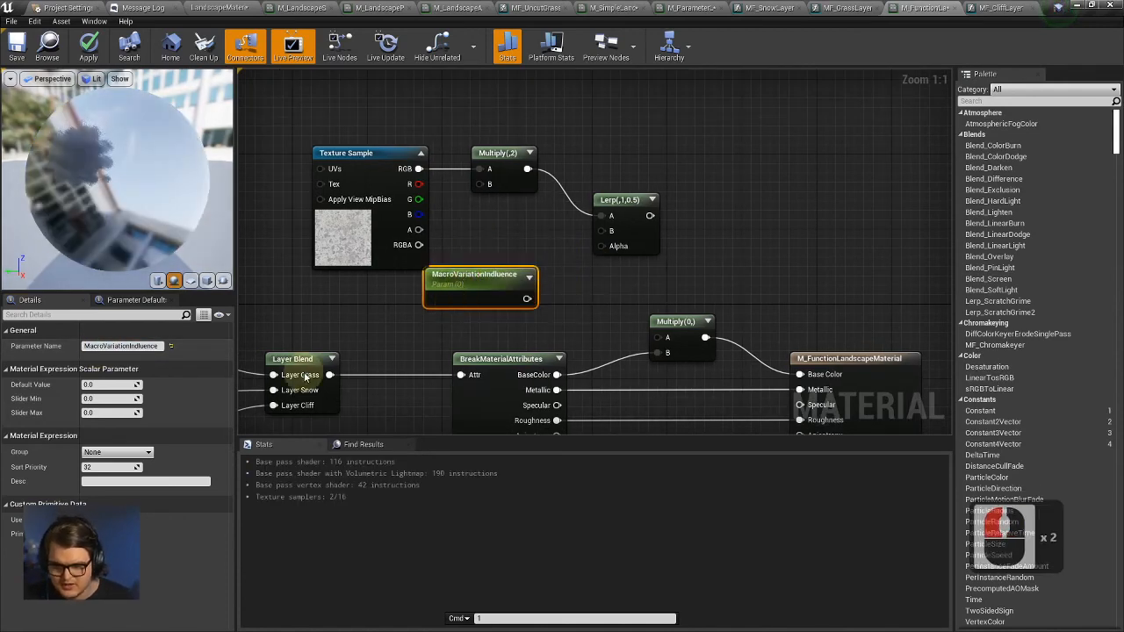
# Set the macro variation influence parameter's Slider Max to 1.0.
pyautogui.write('1')
pyautogui.press('Return')
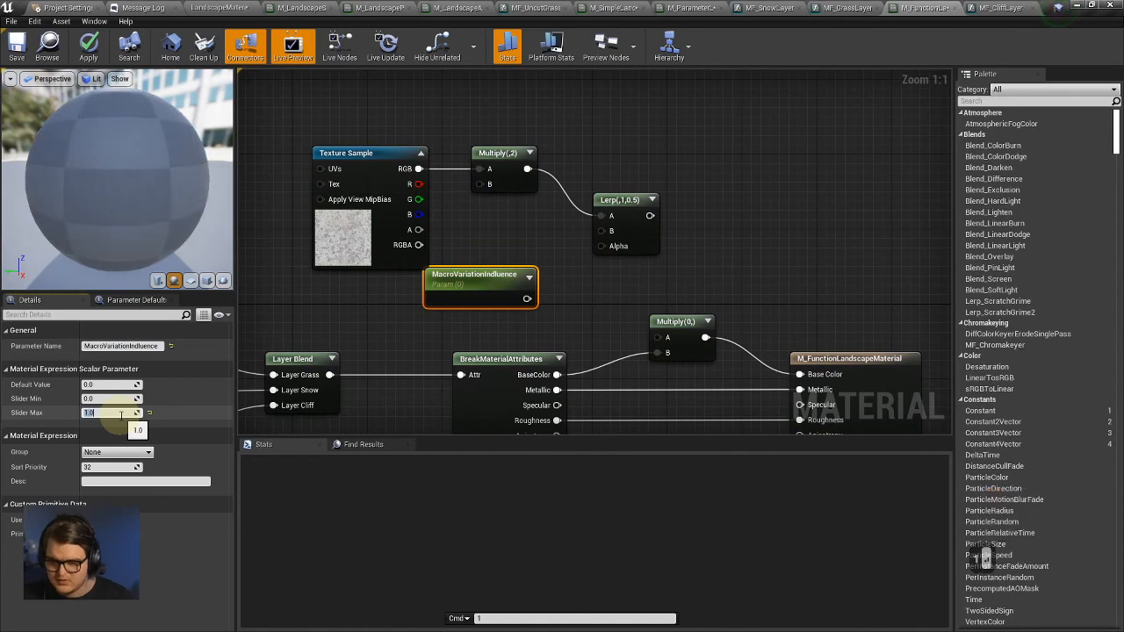
pyautogui.click(120, 385)
pyautogui.click(121, 386)
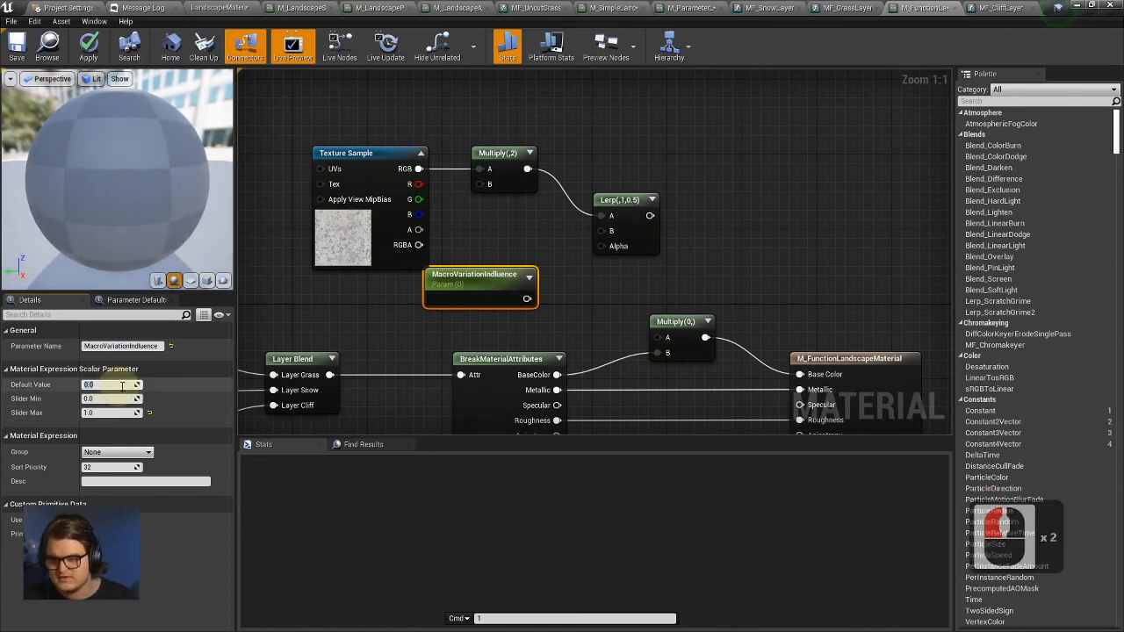
# Move the macro Texture Sample node up and away from the influence parameter node to clear the overlap.
pyautogui.click(498, 347)
pyautogui.moveTo(342, 210); pyautogui.dragTo(312, 182)
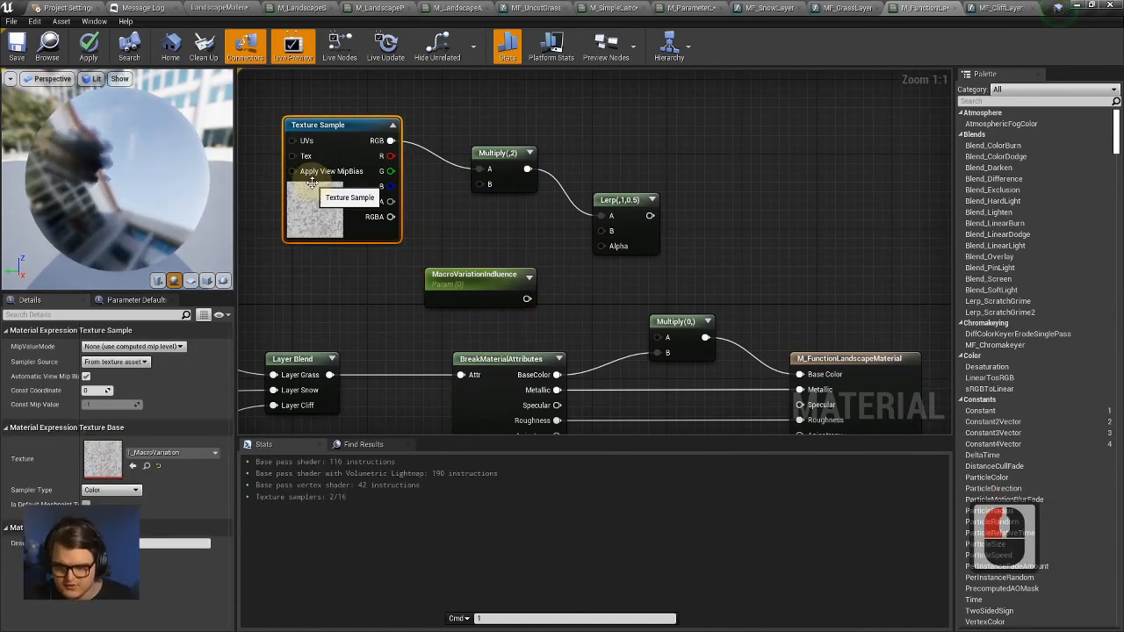
pyautogui.click(760, 226)
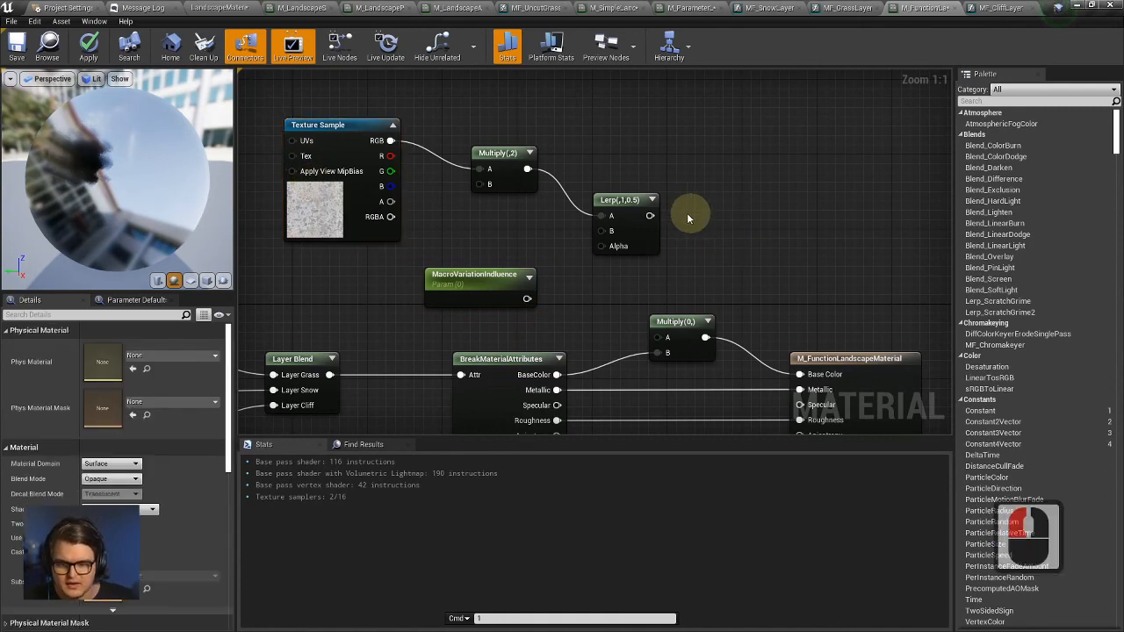
pyautogui.click(525, 298)
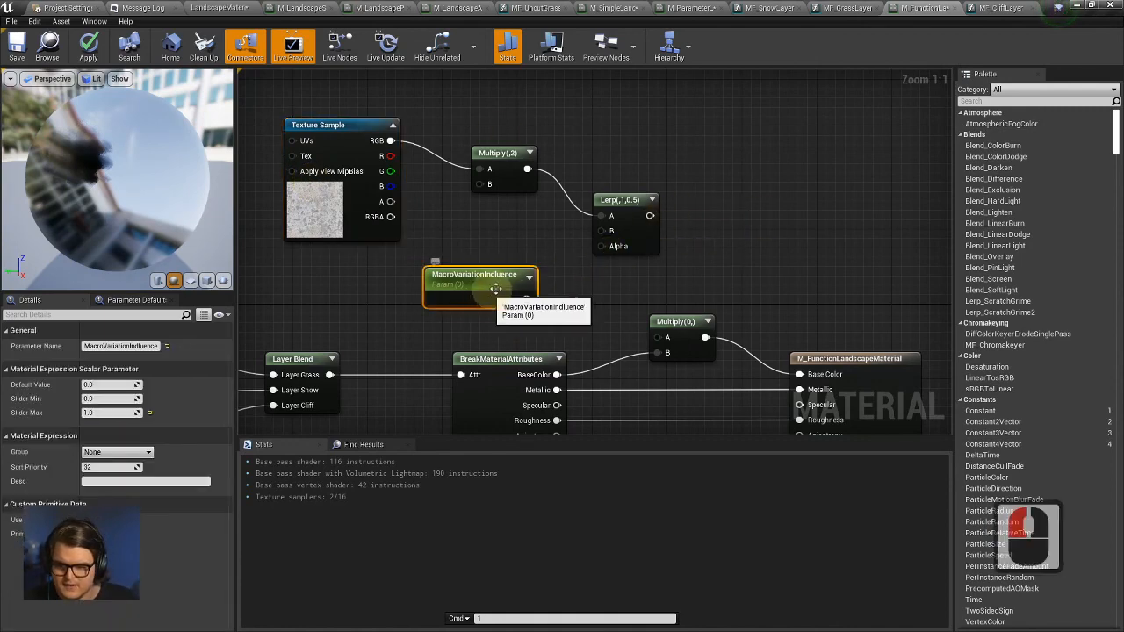
pyautogui.click(506, 157)
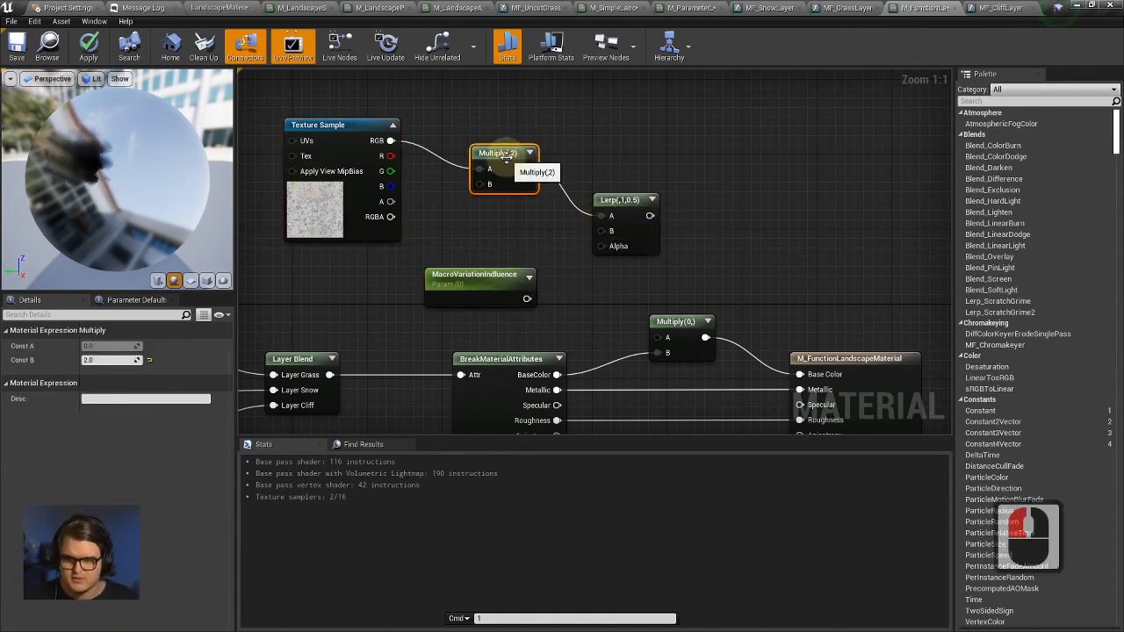
# Feed the upper Multiply output into the Lerp's B input and set the Lerp's Const A to 1.0.
pyautogui.moveTo(525, 168); pyautogui.dragTo(608, 231)
pyautogui.click(619, 224)
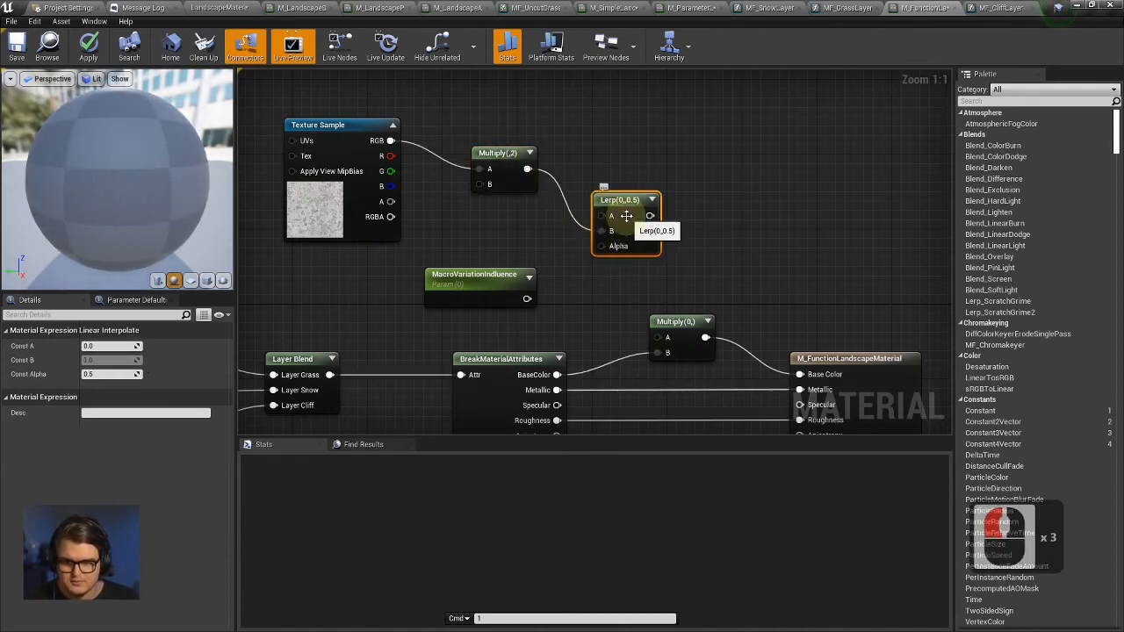
pyautogui.click(567, 251)
# Connect the influence parameter to the Lerp's Alpha, move it up slightly and correct its name to MacroVariationInfluence.
pyautogui.moveTo(527, 299); pyautogui.dragTo(603, 246)
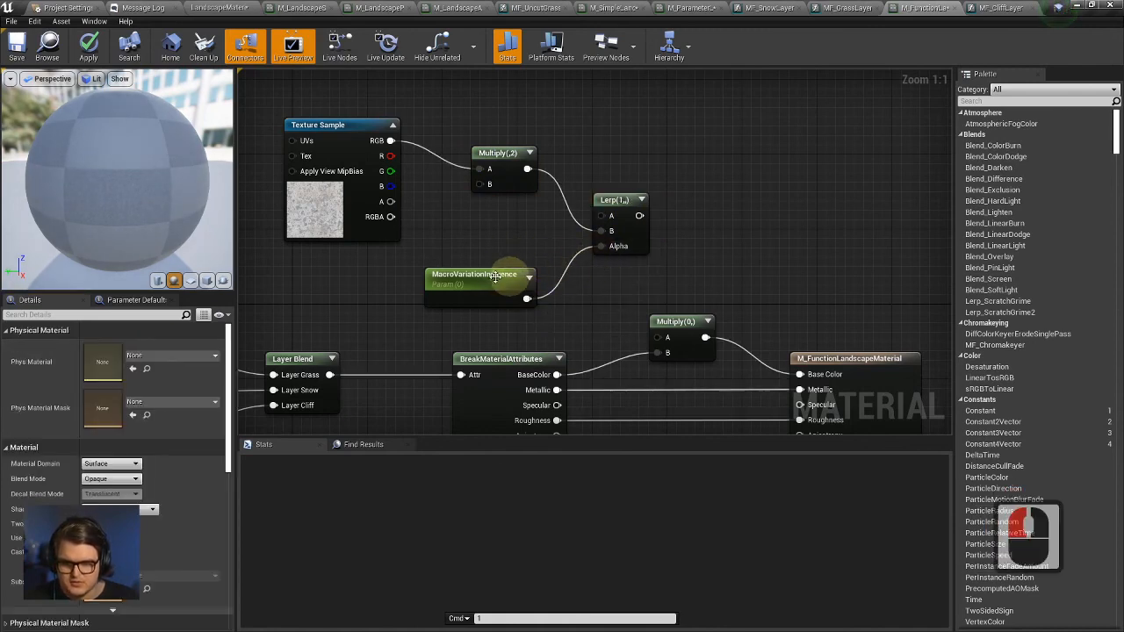
pyautogui.moveTo(488, 276); pyautogui.dragTo(468, 256)
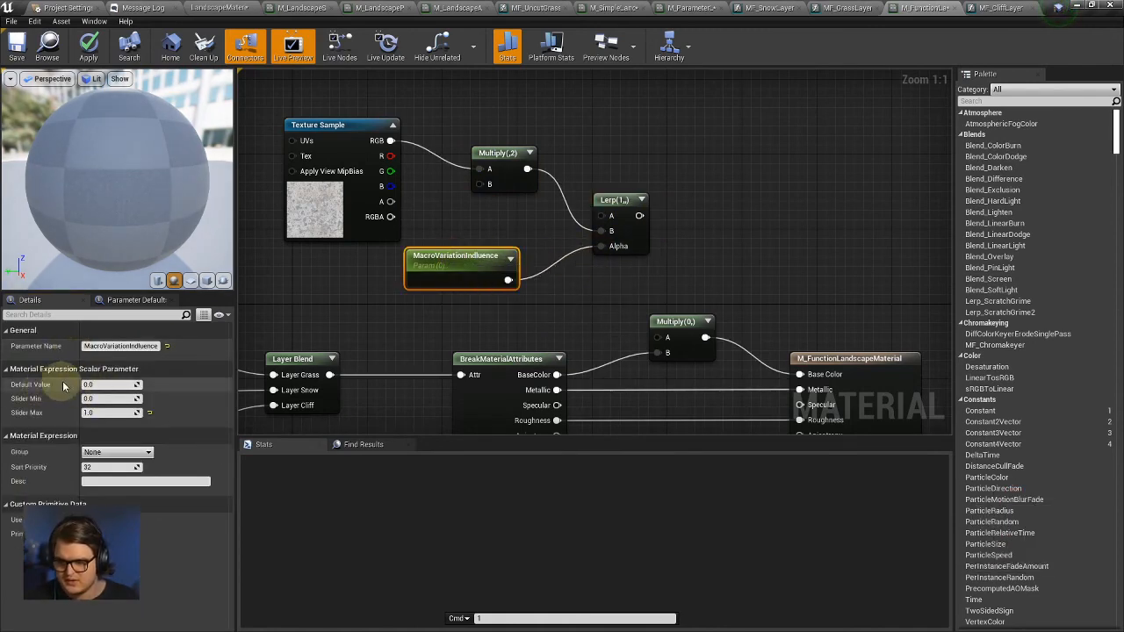
pyautogui.click(553, 285)
pyautogui.click(471, 273)
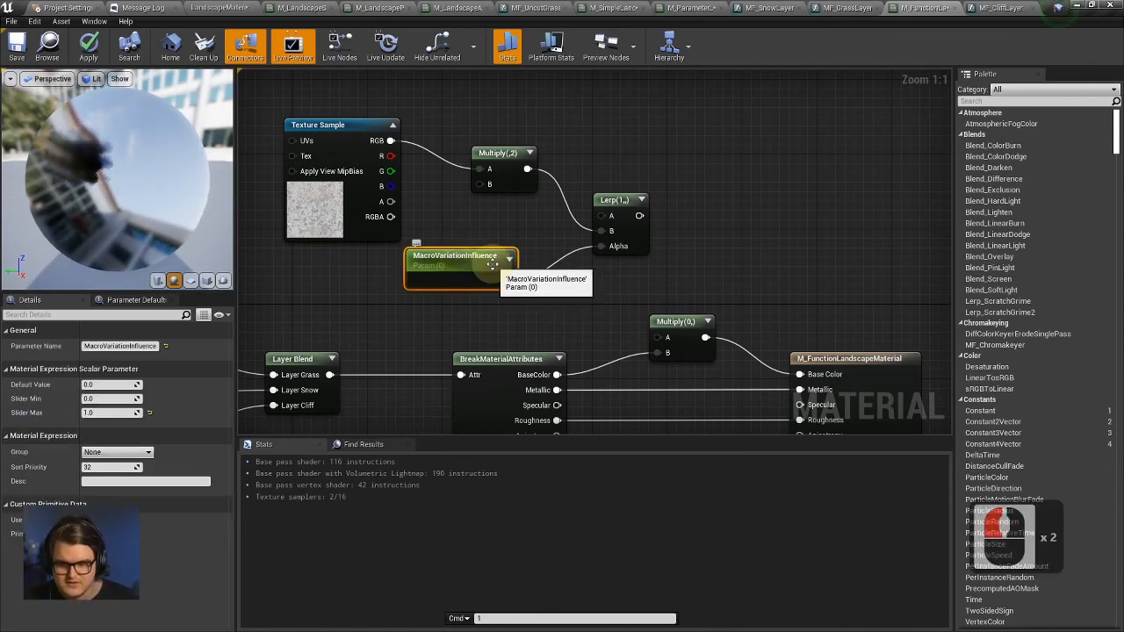
pyautogui.click(632, 216)
pyautogui.click(602, 214)
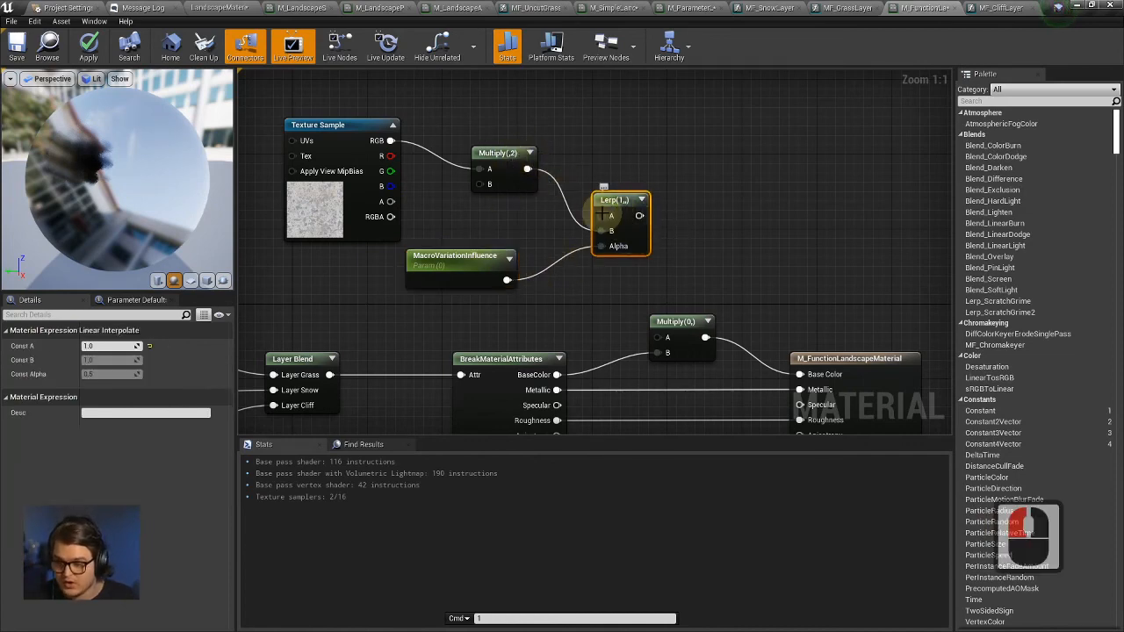
pyautogui.click(617, 250)
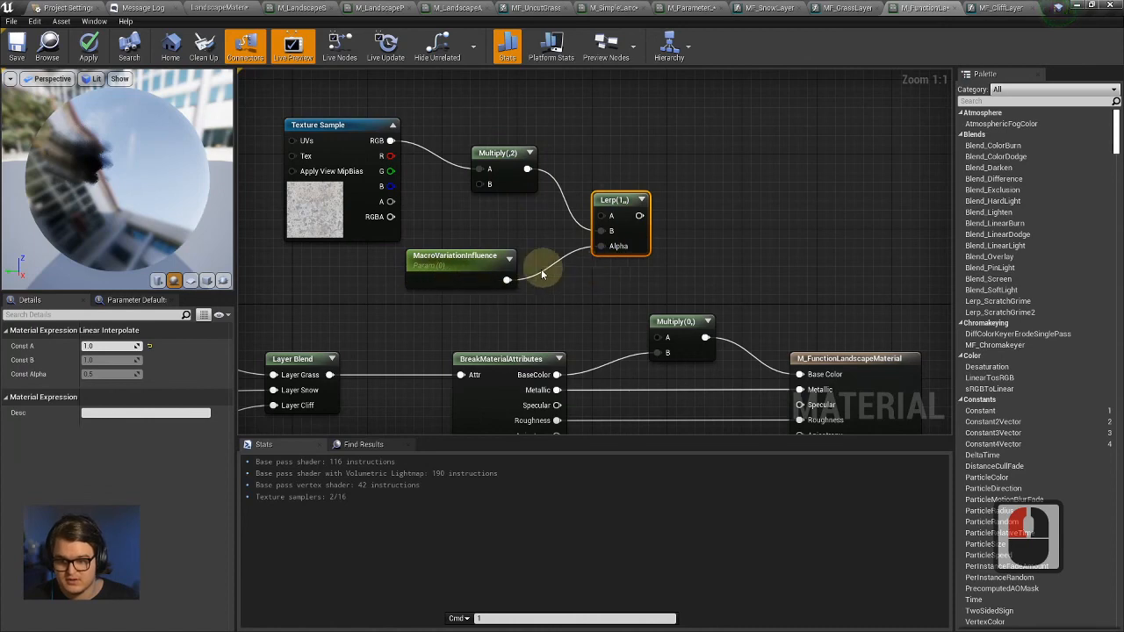
pyautogui.click(608, 217)
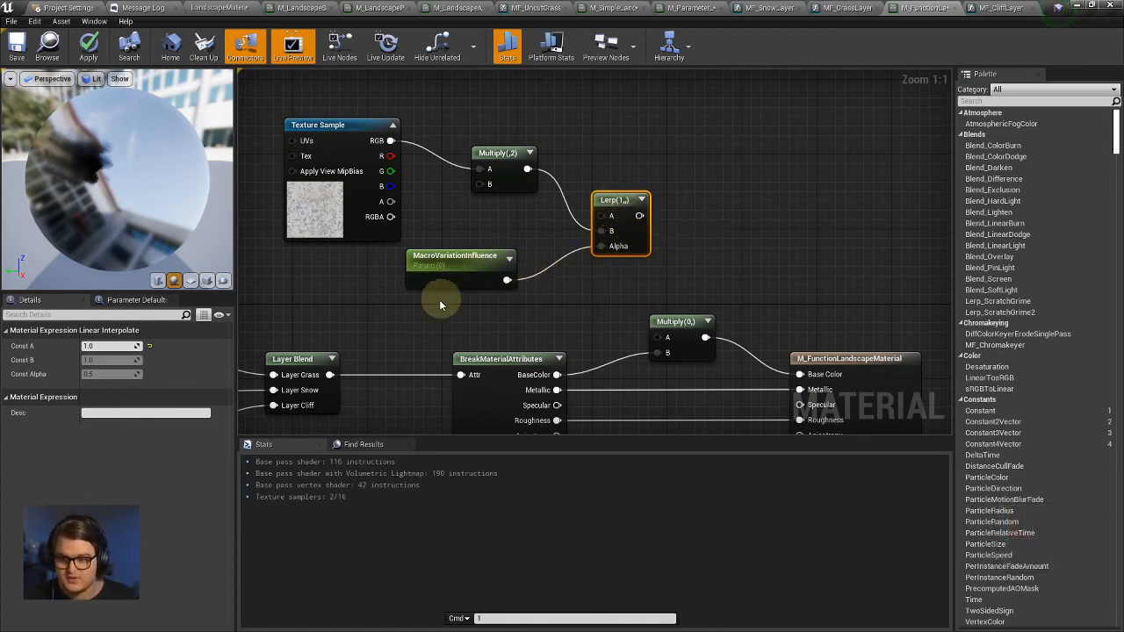
pyautogui.click(508, 165)
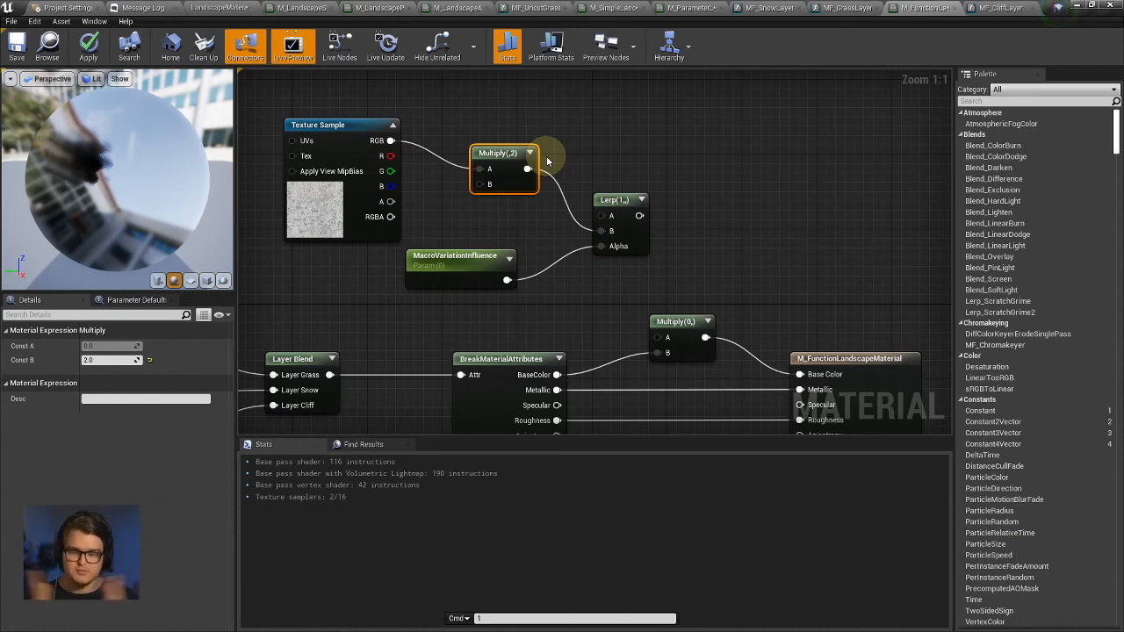
# Shift the Lerp node toward the upper Multiply and connect its output to input A of the Base Color Multiply.
pyautogui.moveTo(626, 216); pyautogui.dragTo(605, 216)
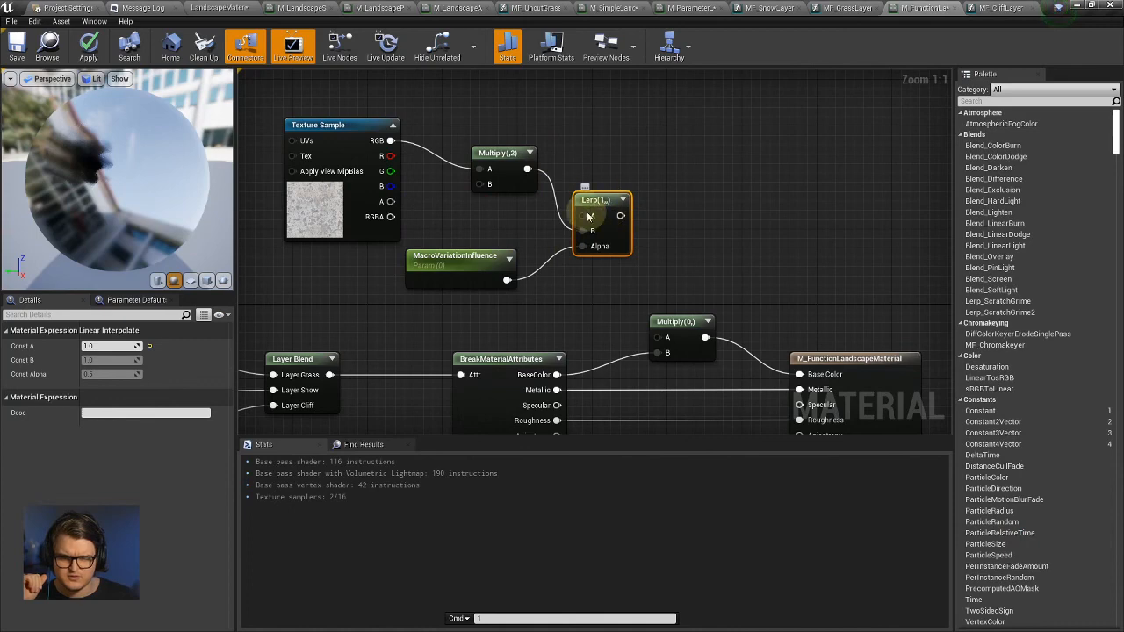
pyautogui.doubleClick(497, 272)
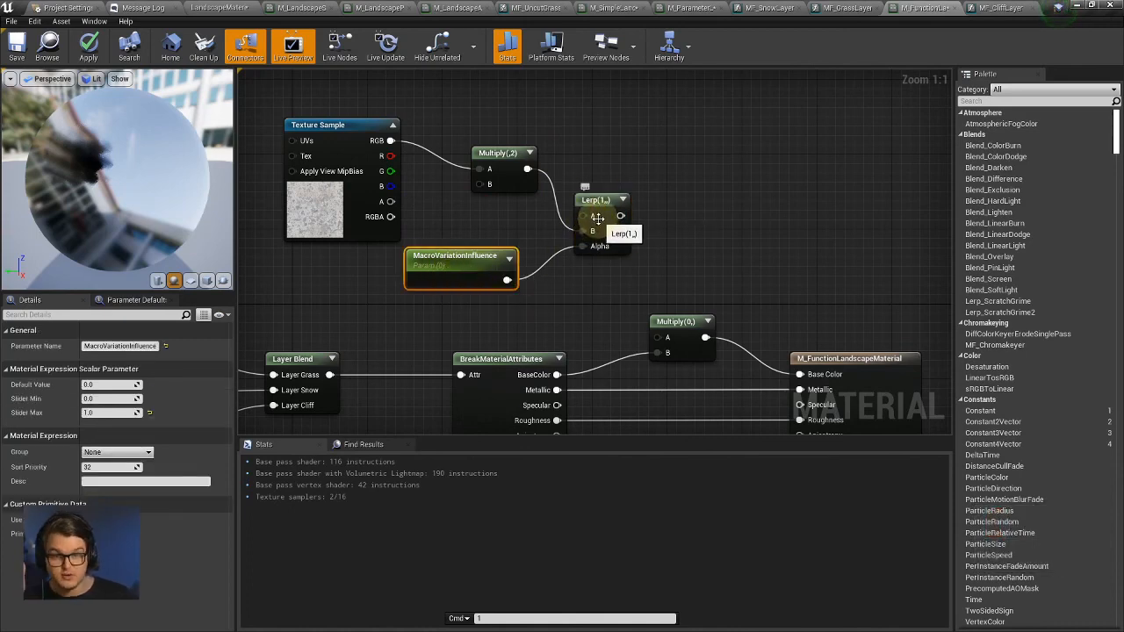
pyautogui.moveTo(630, 246); pyautogui.dragTo(591, 202, button='right')
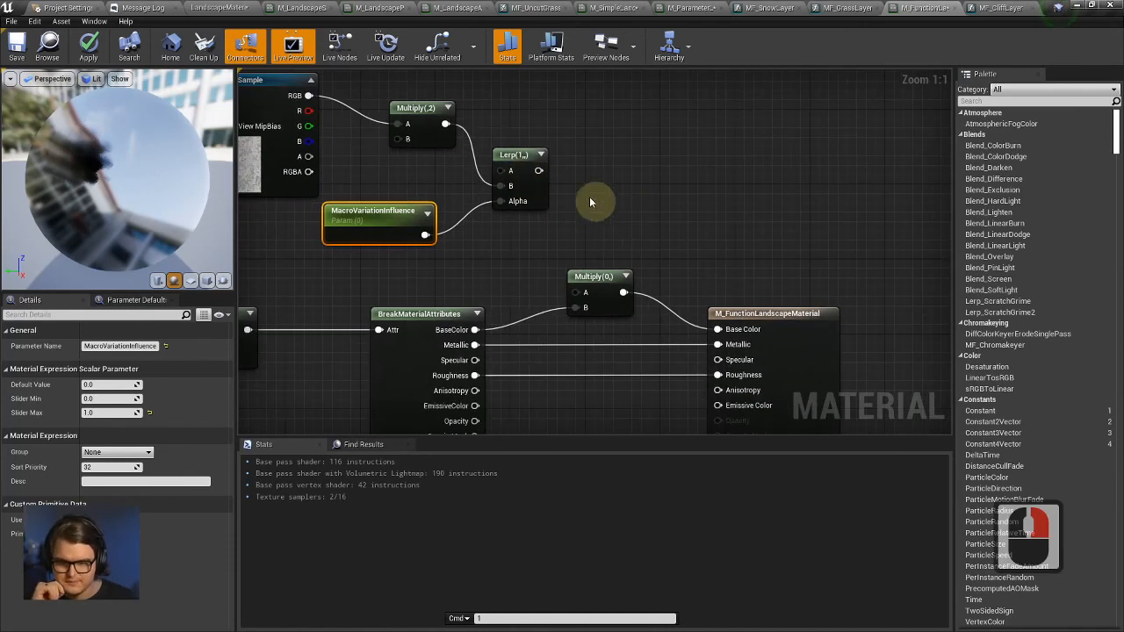
pyautogui.moveTo(538, 171); pyautogui.dragTo(606, 284)
pyautogui.moveTo(610, 230); pyautogui.dragTo(750, 269, button='right')
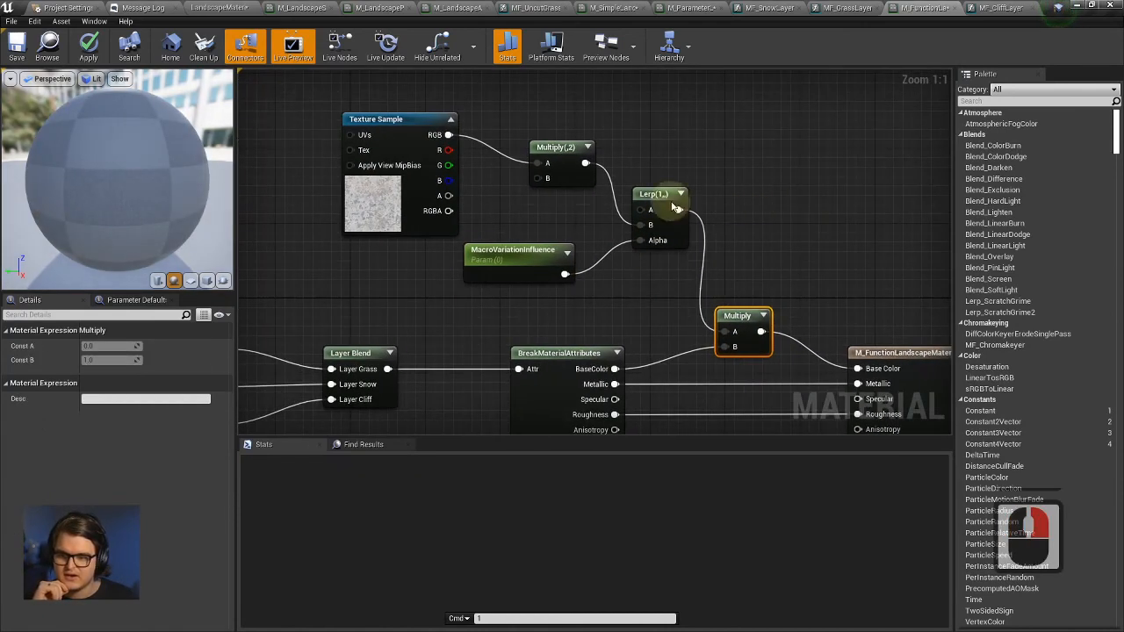
# Move the macro Texture Sample node slightly up and closer to the upper Multiply node.
pyautogui.click(405, 120)
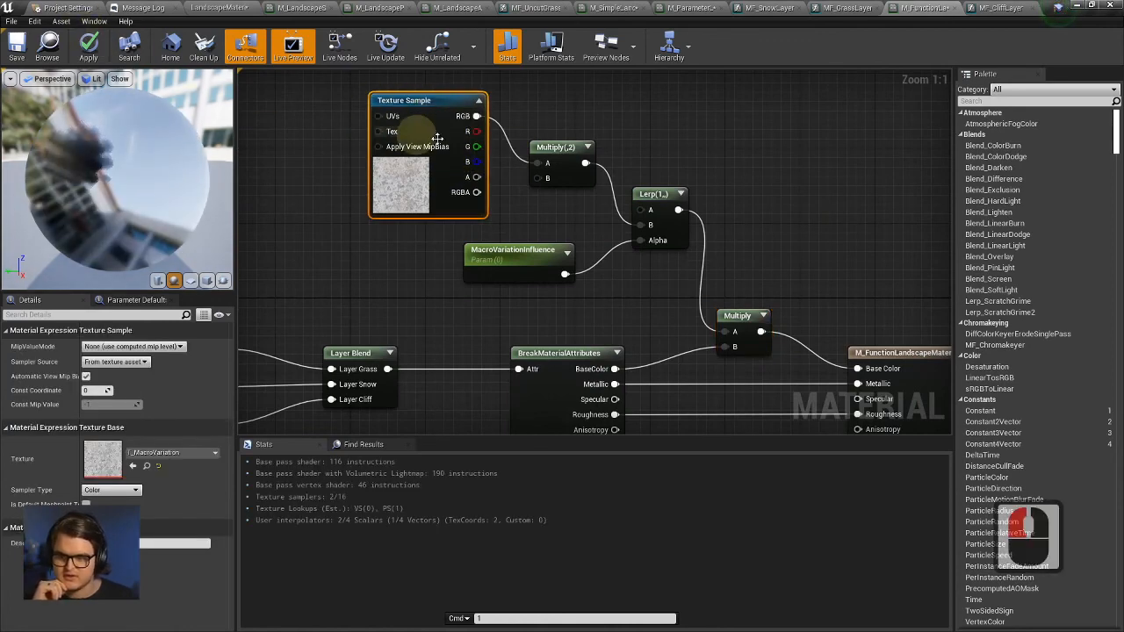
pyautogui.moveTo(409, 135); pyautogui.dragTo(563, 190, button='right')
pyautogui.moveTo(715, 176); pyautogui.dragTo(571, 108, button='right')
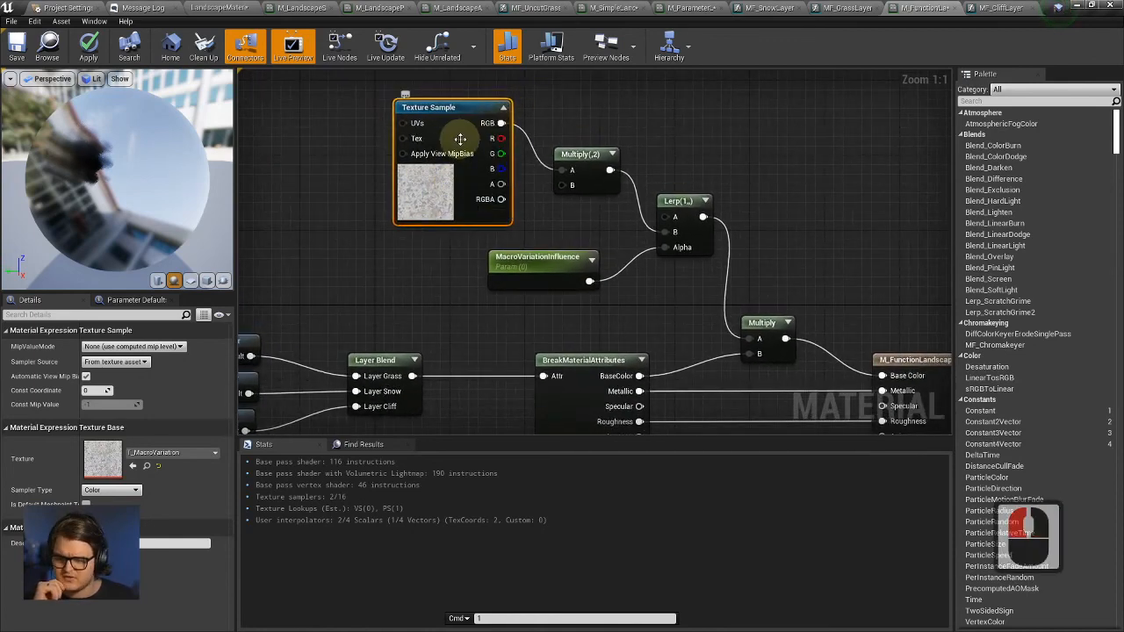
pyautogui.moveTo(357, 183); pyautogui.dragTo(375, 219, button='right')
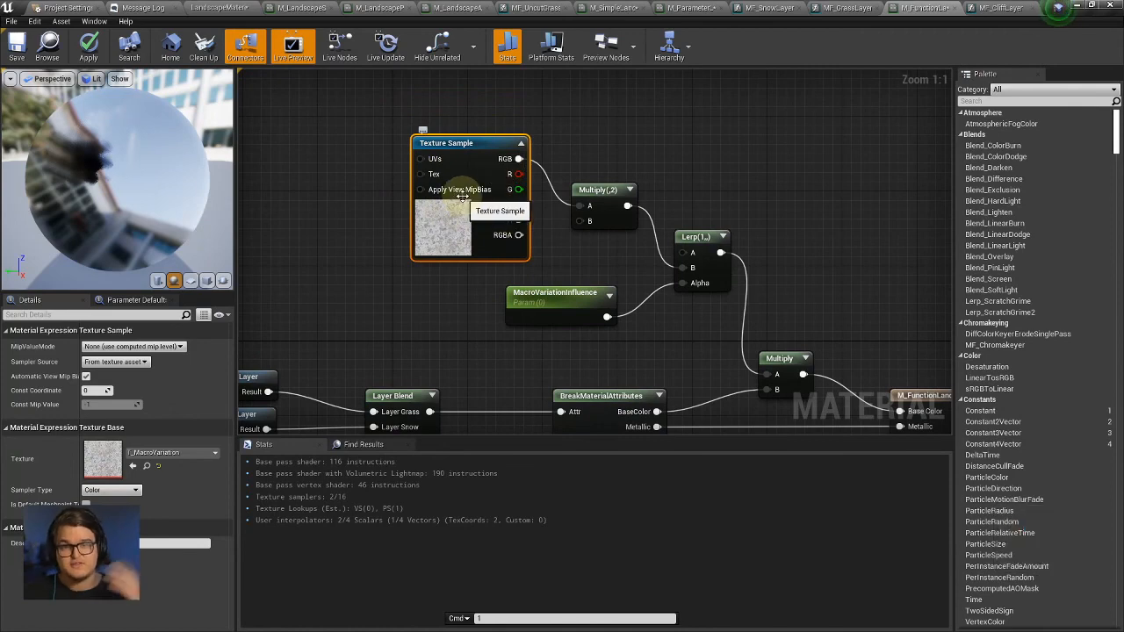
# Examine the LandscapeCoords and TextureScale chain feeding the layer functions, and compare it with the macro Texture Sample's unconnected UVs.
pyautogui.moveTo(355, 236); pyautogui.dragTo(791, 138, button='right')
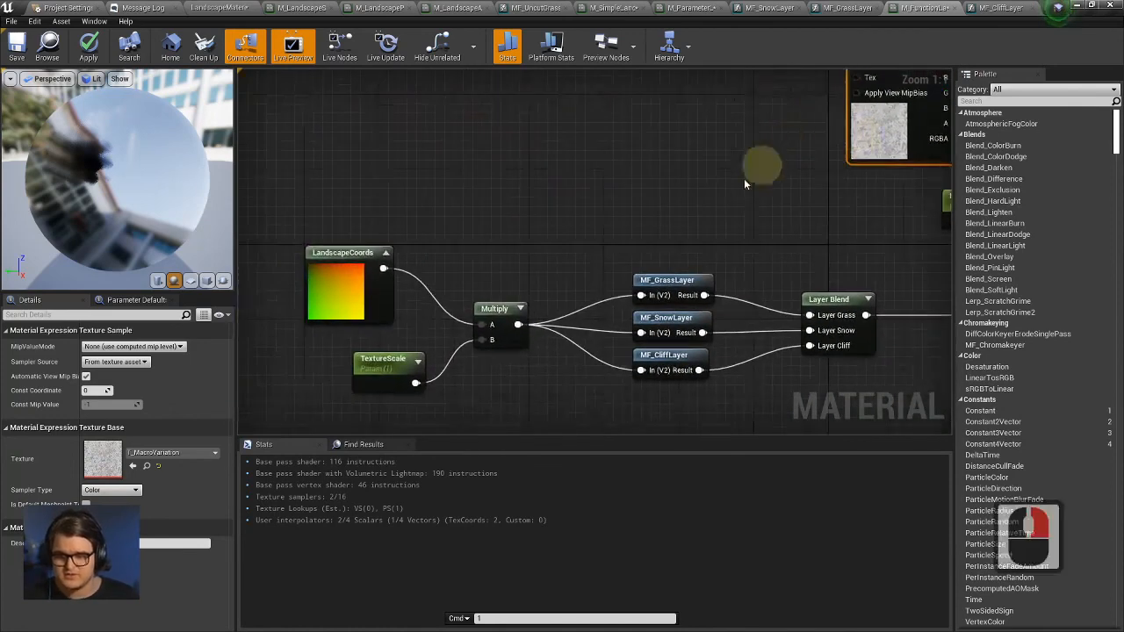
pyautogui.click(376, 371)
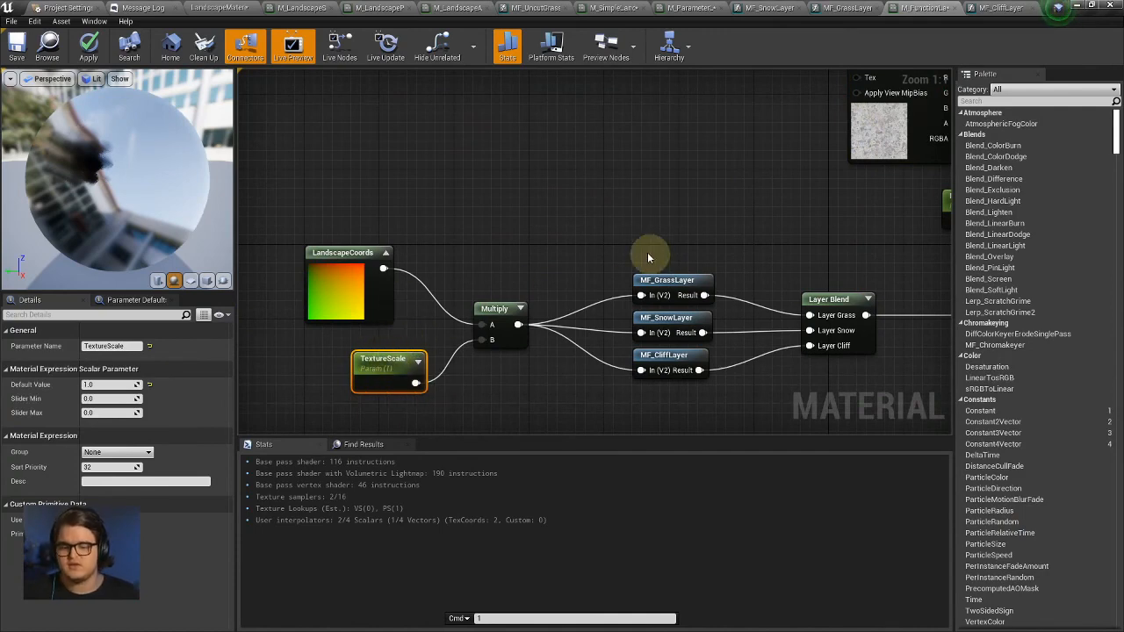
pyautogui.moveTo(760, 204); pyautogui.dragTo(716, 215, button='right')
pyautogui.moveTo(802, 192); pyautogui.dragTo(670, 193, button='right')
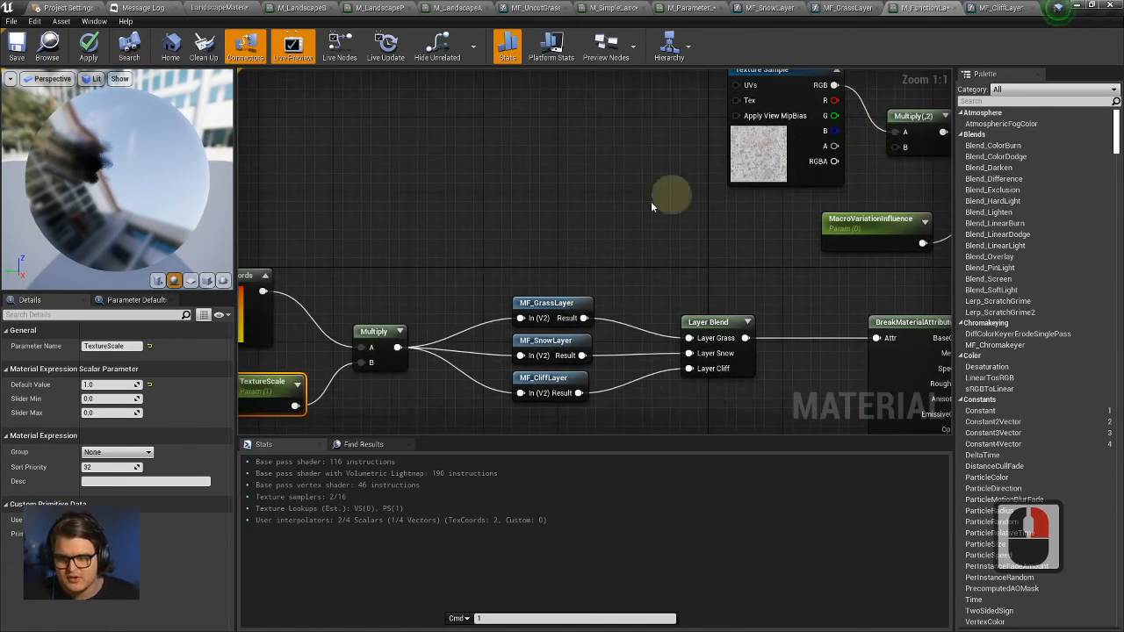
pyautogui.moveTo(802, 209); pyautogui.dragTo(628, 256, button='right')
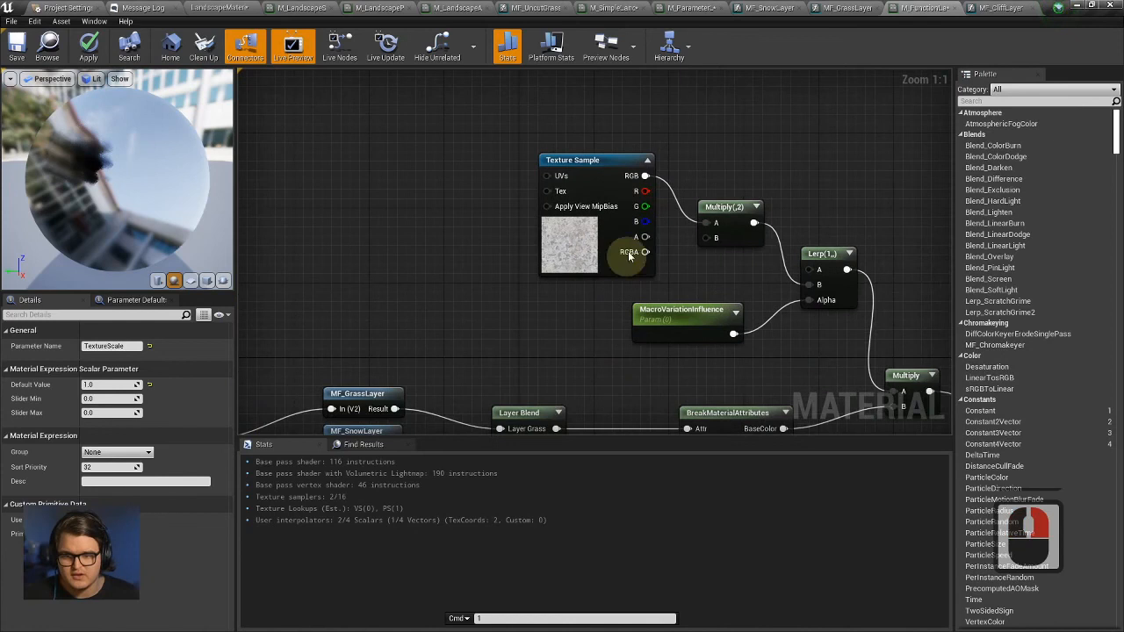
pyautogui.click(584, 252)
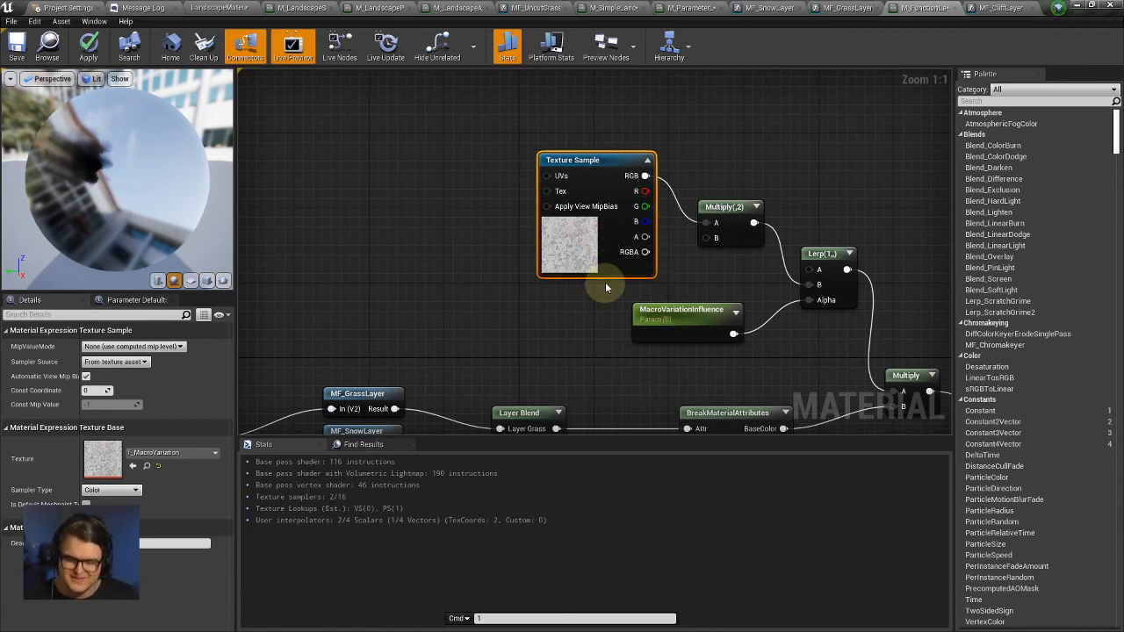
pyautogui.click(566, 239)
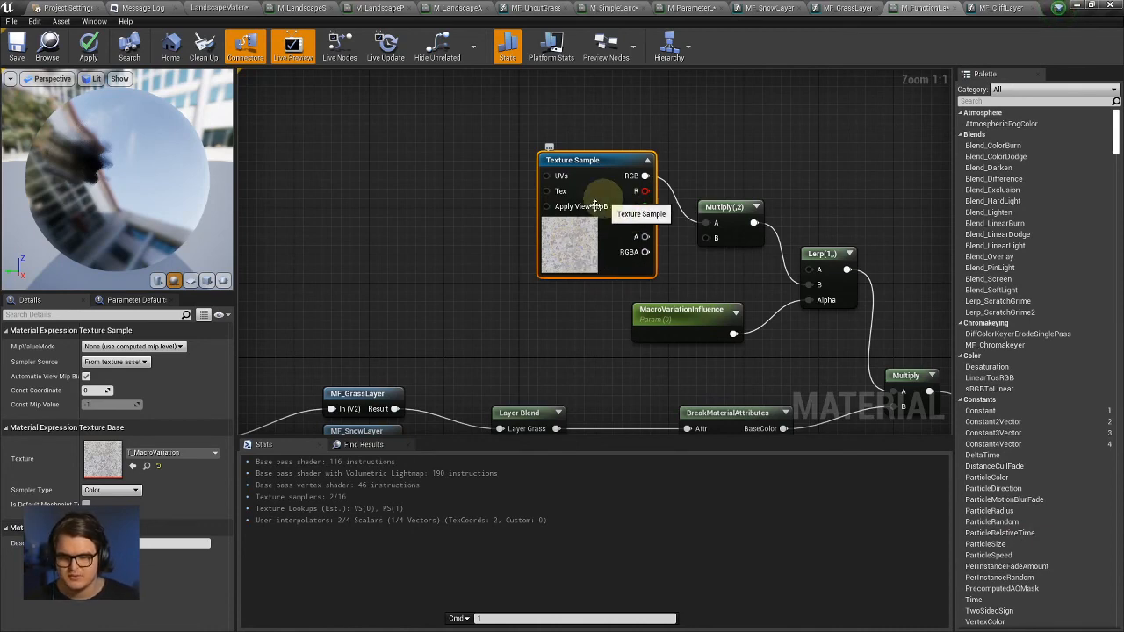
pyautogui.click(483, 218)
pyautogui.moveTo(483, 218); pyautogui.dragTo(506, 234, button='right')
pyautogui.click(598, 188)
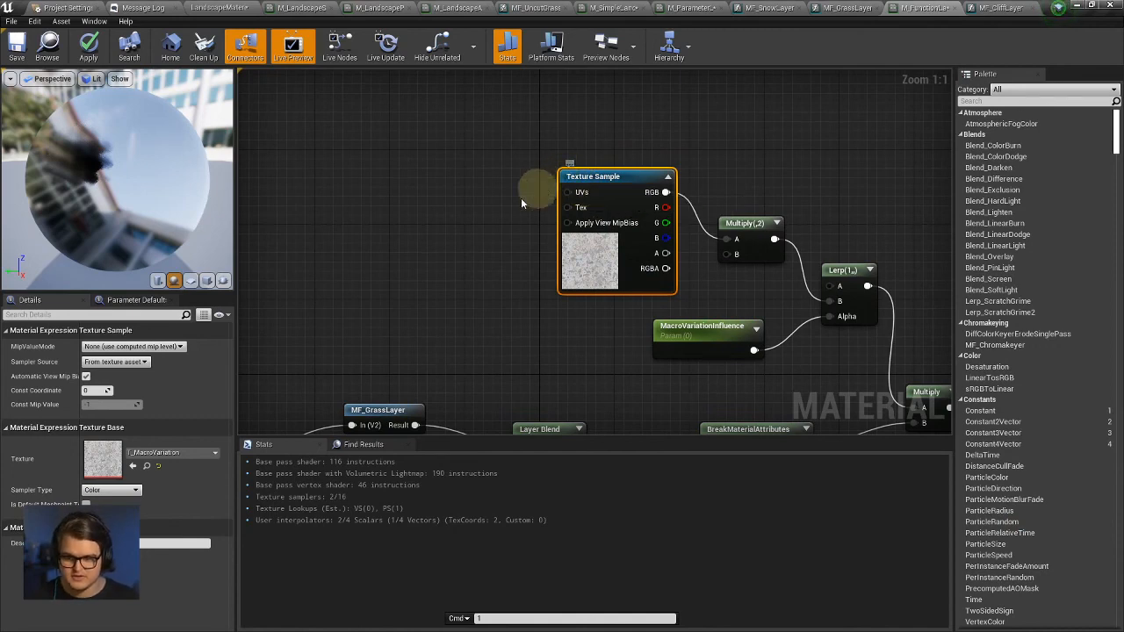
pyautogui.rightClick(443, 225)
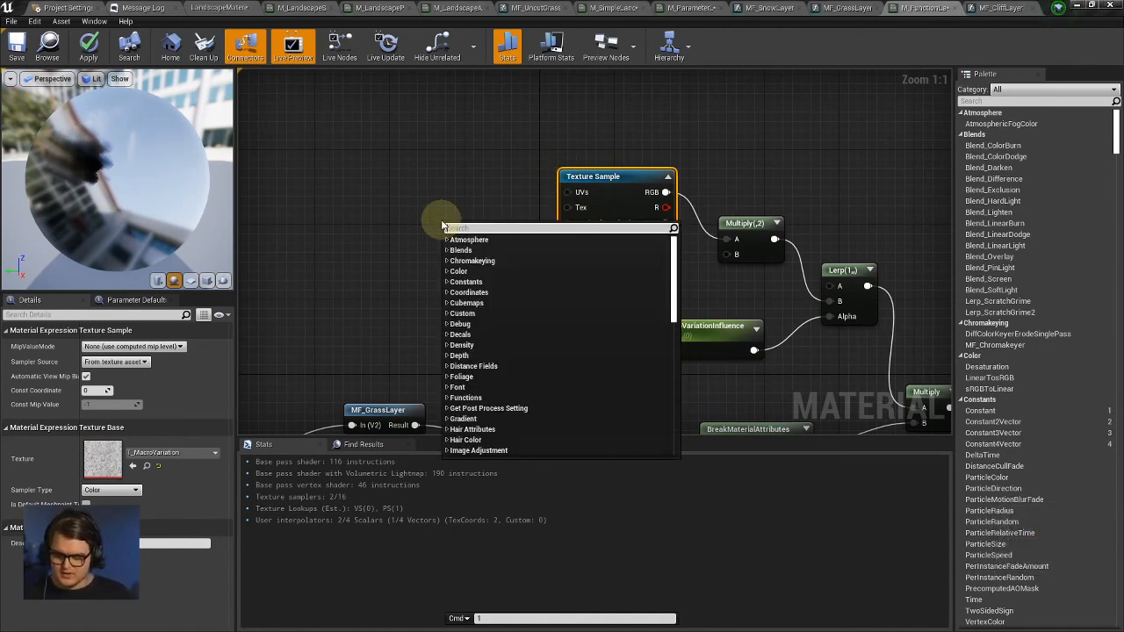
pyautogui.write('tex')
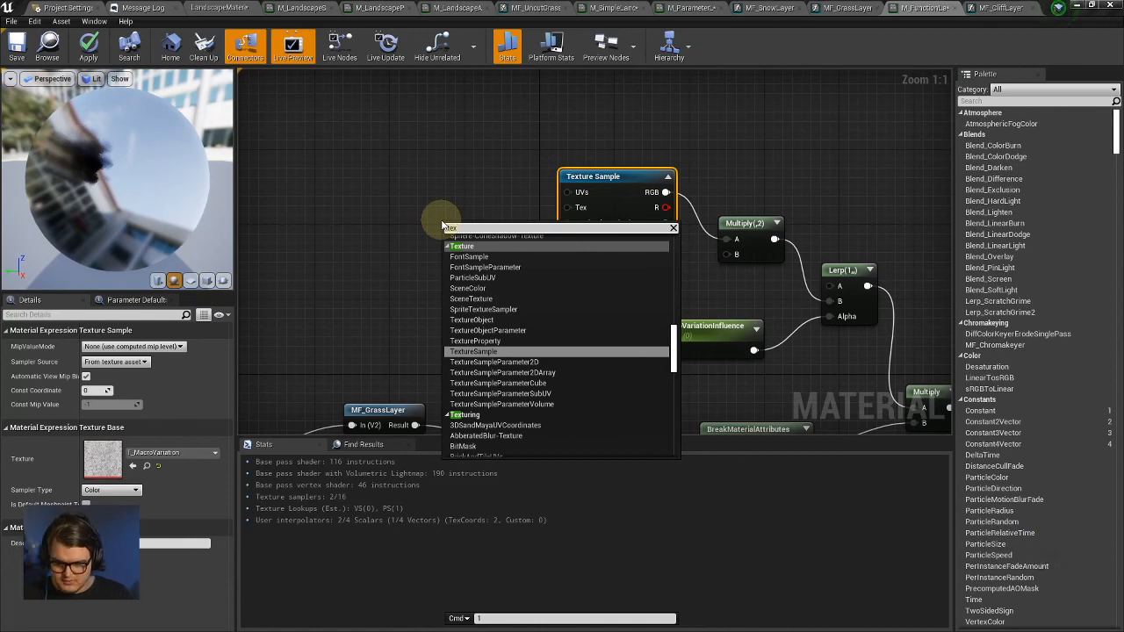
pyautogui.write(' coord')
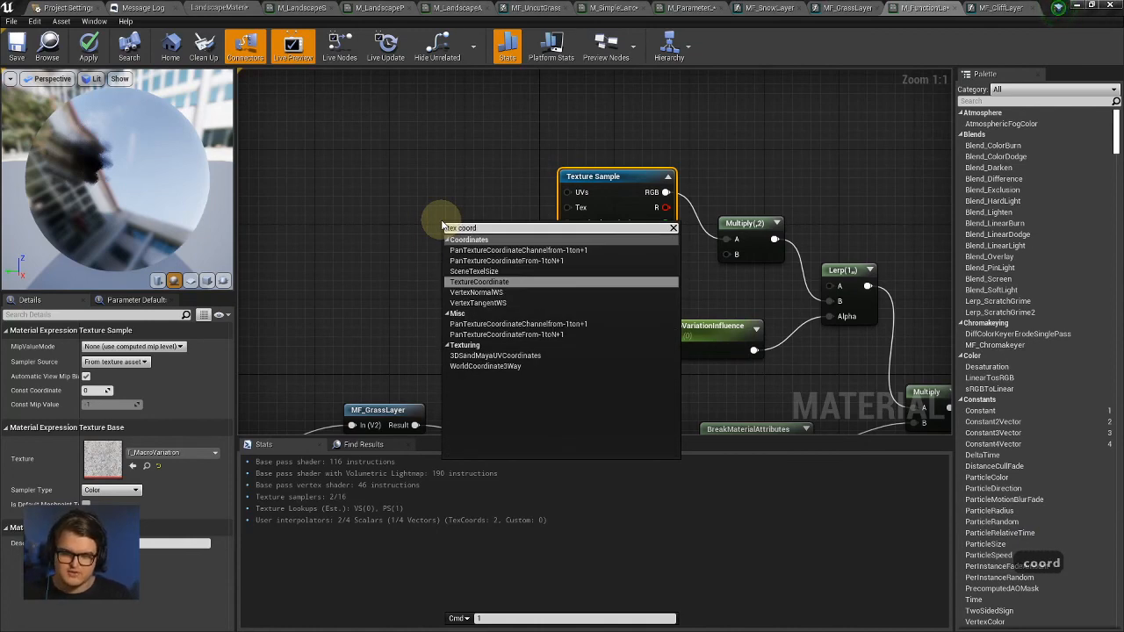
pyautogui.press('Return')
pyautogui.moveTo(492, 230); pyautogui.dragTo(397, 166)
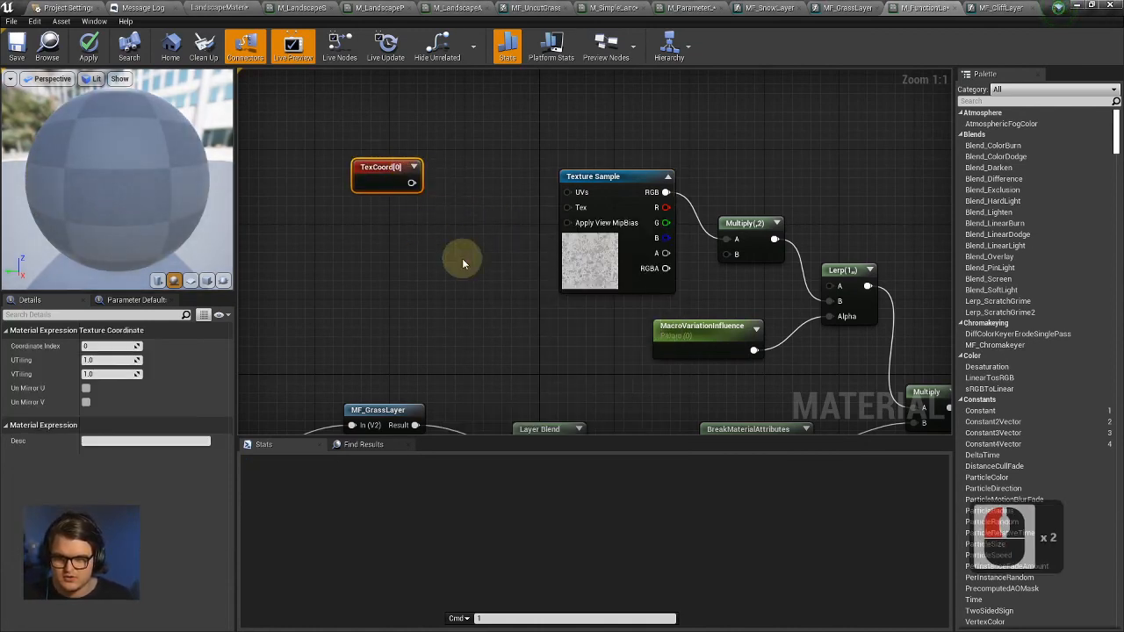
pyautogui.moveTo(464, 262); pyautogui.dragTo(789, 189, button='right')
pyautogui.click(369, 352)
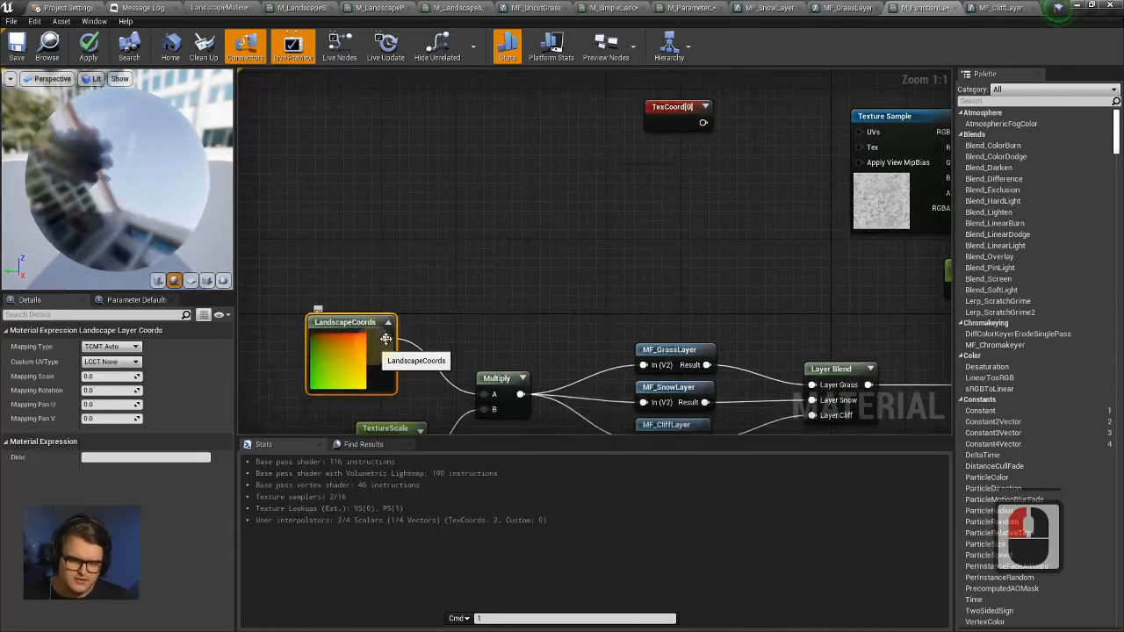
pyautogui.click(676, 123)
pyautogui.press('Delete')
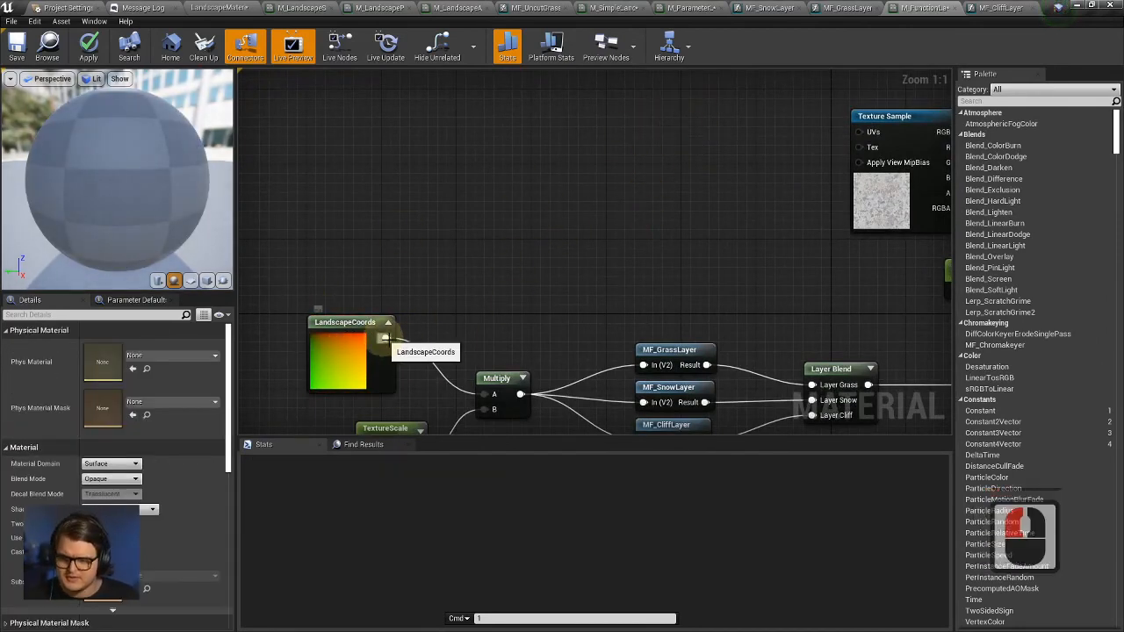
# Add a scalar Constant node in the empty graph area between LandscapeCoords and the macro Texture Sample.
pyautogui.moveTo(752, 190); pyautogui.dragTo(692, 228, button='right')
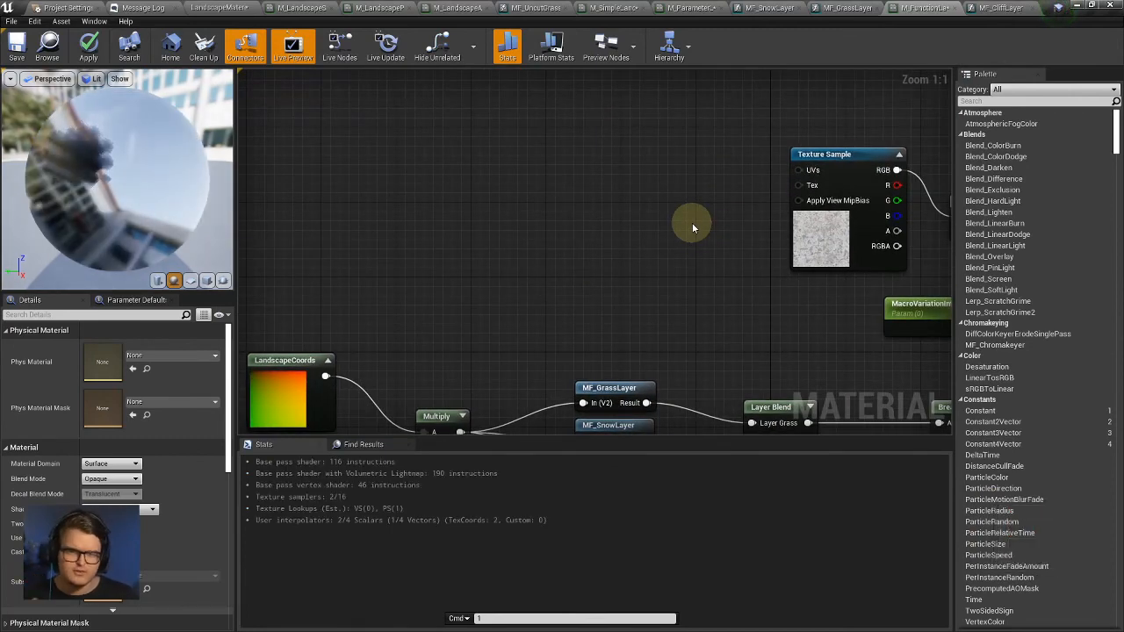
pyautogui.moveTo(696, 283); pyautogui.dragTo(740, 278, button='right')
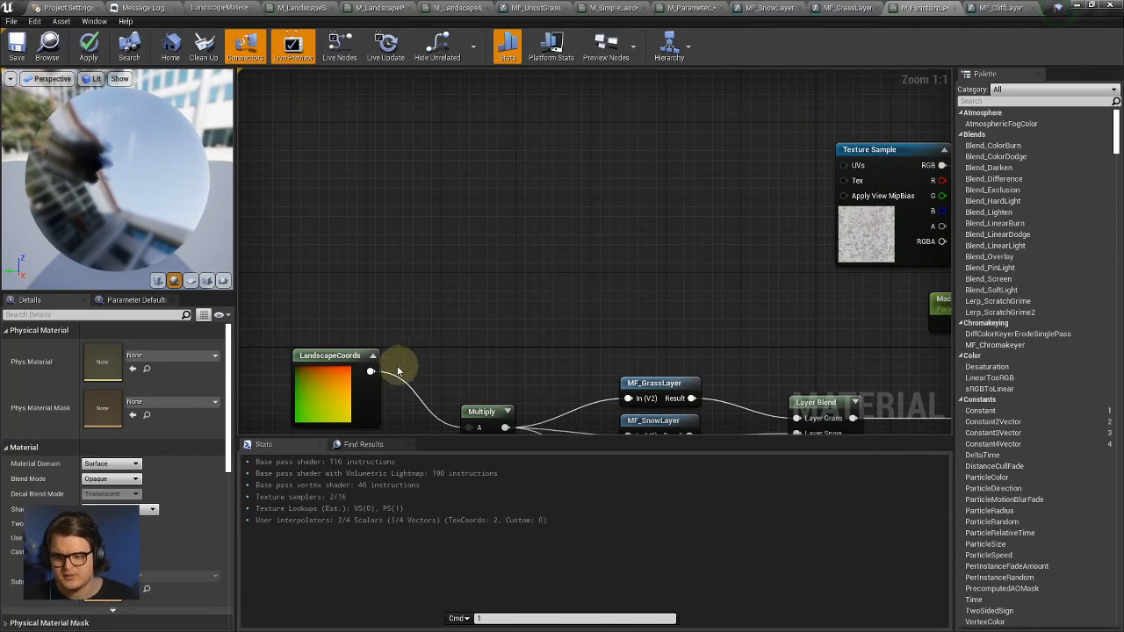
pyautogui.rightClick(746, 216)
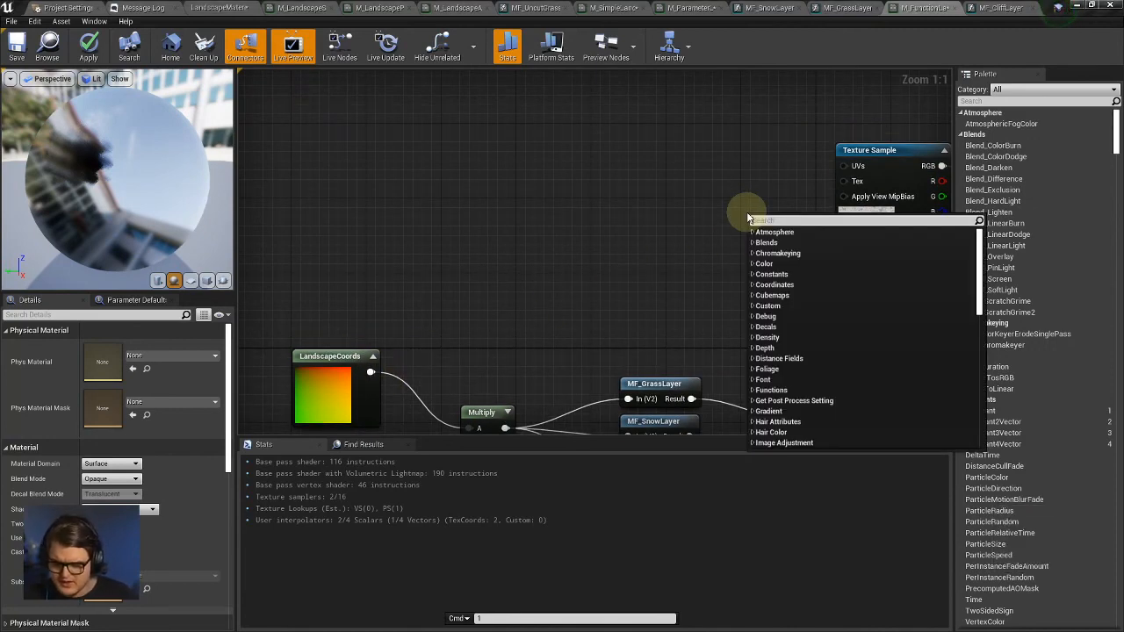
pyautogui.click(769, 199)
pyautogui.click(669, 211)
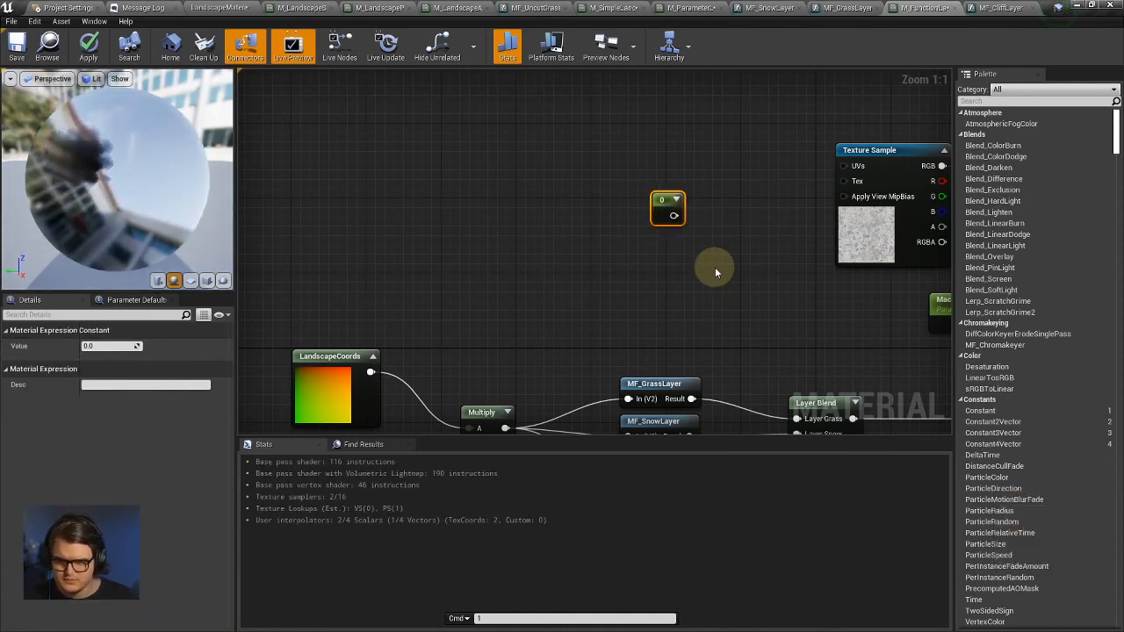
pyautogui.press('1')
pyautogui.click(666, 253)
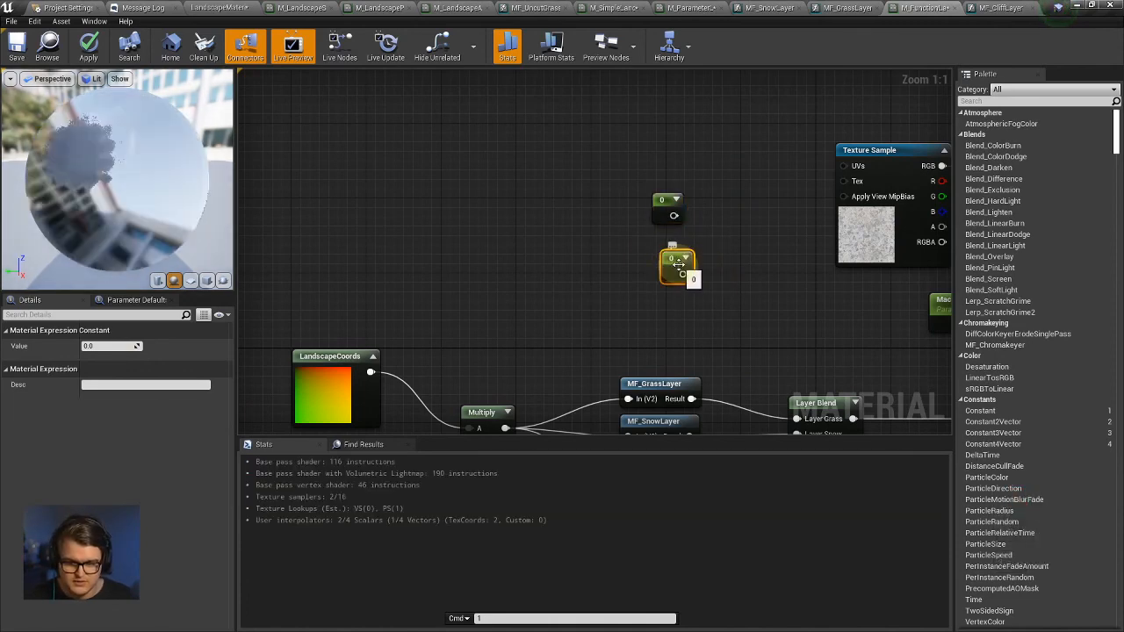
pyautogui.click(677, 266)
pyautogui.press('Delete')
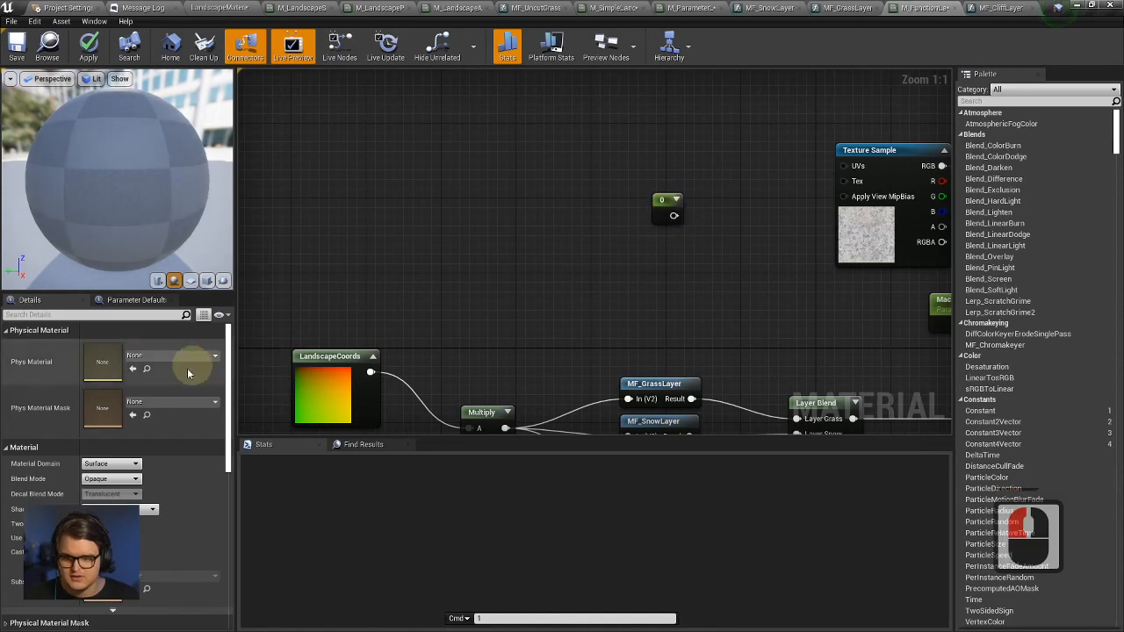
# Convert the new Constant into a scalar parameter and name it MacroVariationScale.
pyautogui.click(664, 203)
pyautogui.rightClick(664, 204)
pyautogui.click(717, 255)
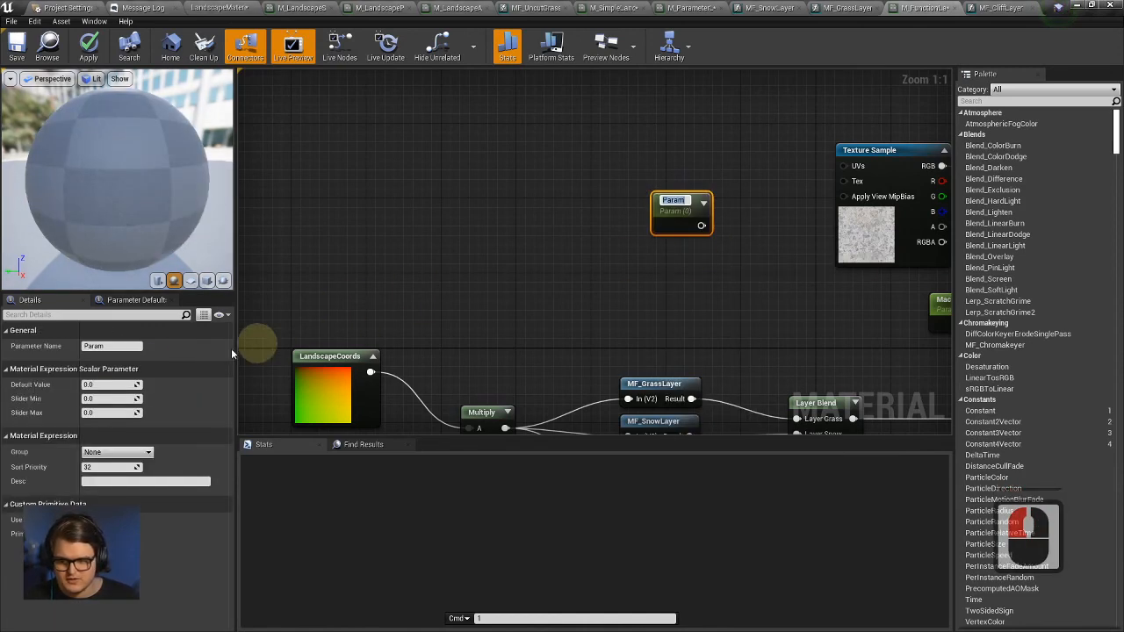
pyautogui.doubleClick(109, 346)
pyautogui.hotkey('ctrl', 'a')
pyautogui.write('MacroVa')
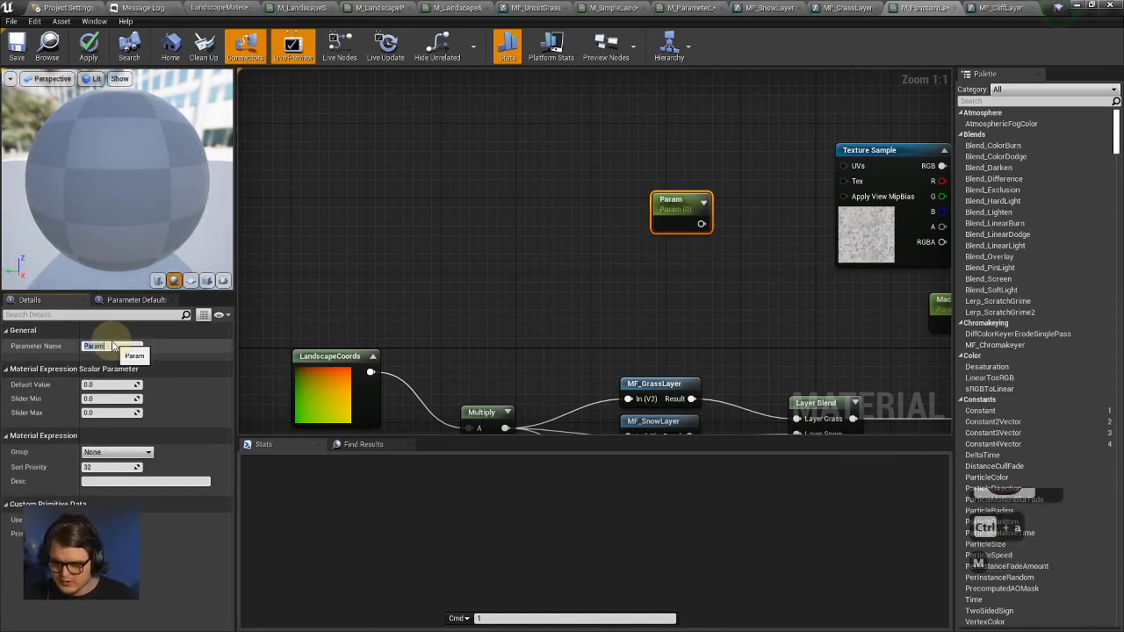
pyautogui.write('ri')
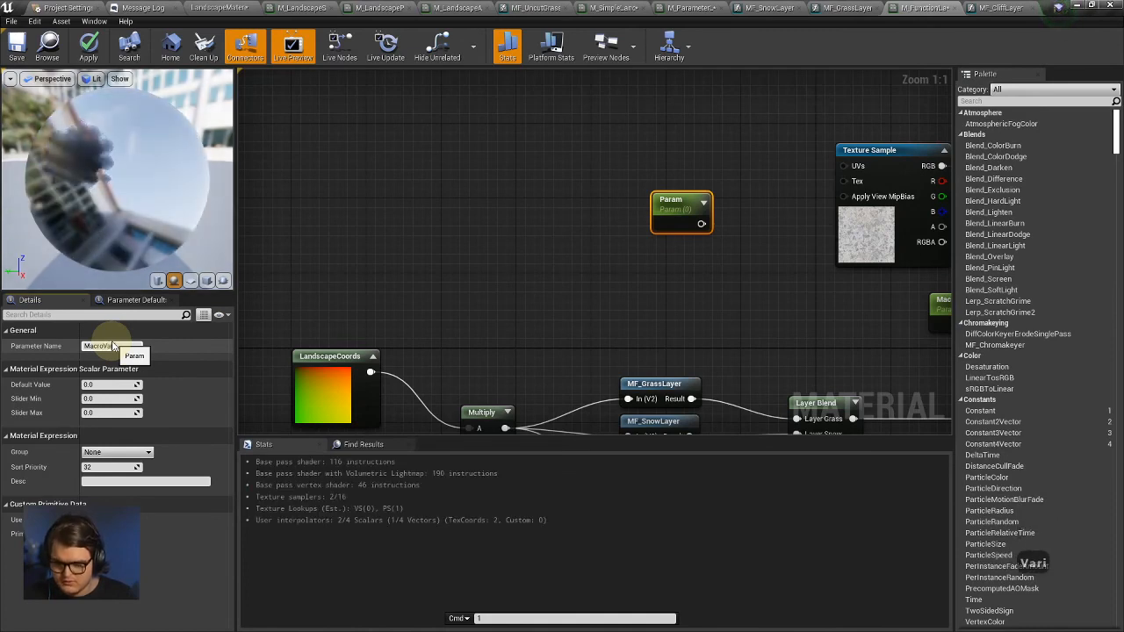
pyautogui.write('ationScale')
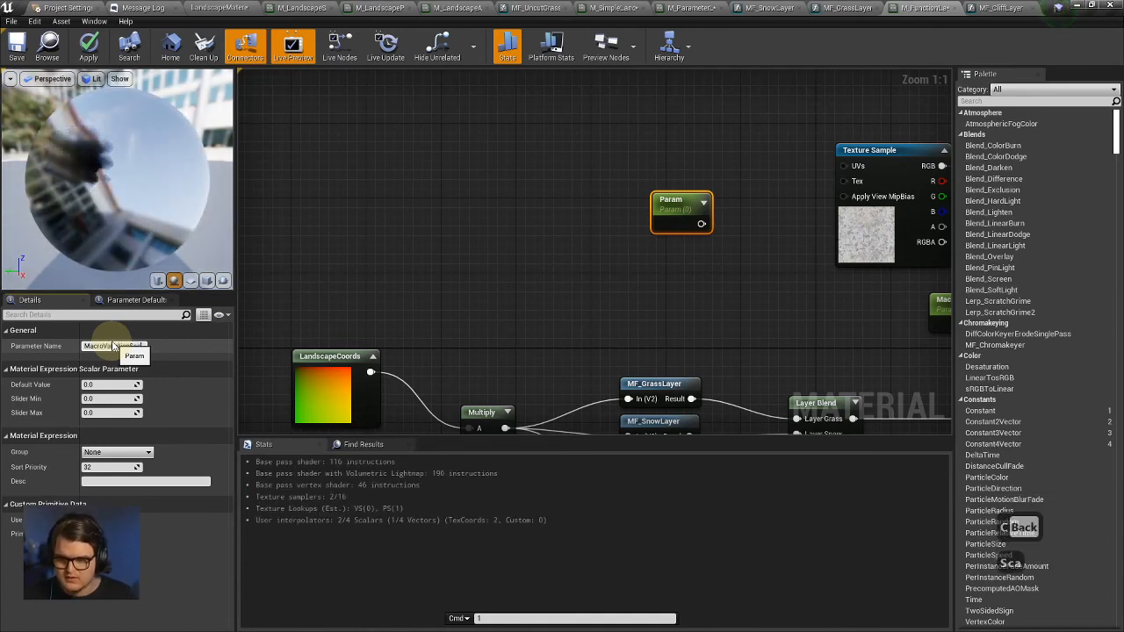
pyautogui.press('Return')
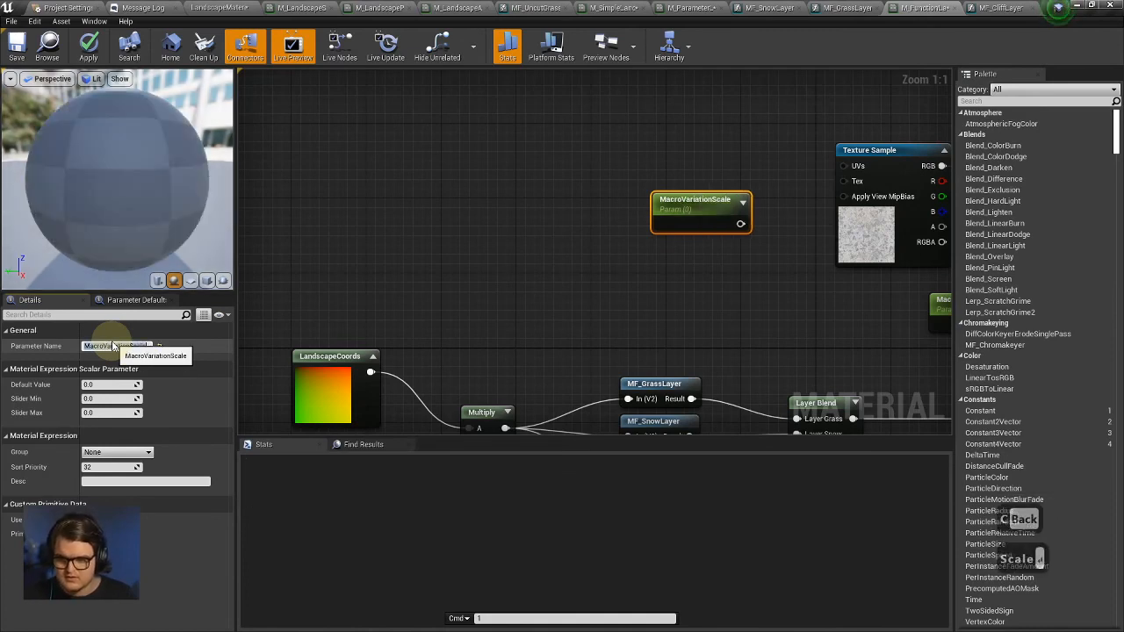
# Move MacroVariationScale up and add a Multiply node beside it, with the parameter feeding A and LandscapeCoords feeding B.
pyautogui.moveTo(695, 228); pyautogui.dragTo(616, 188)
pyautogui.rightClick(706, 208)
pyautogui.write('mult')
pyautogui.press('Return')
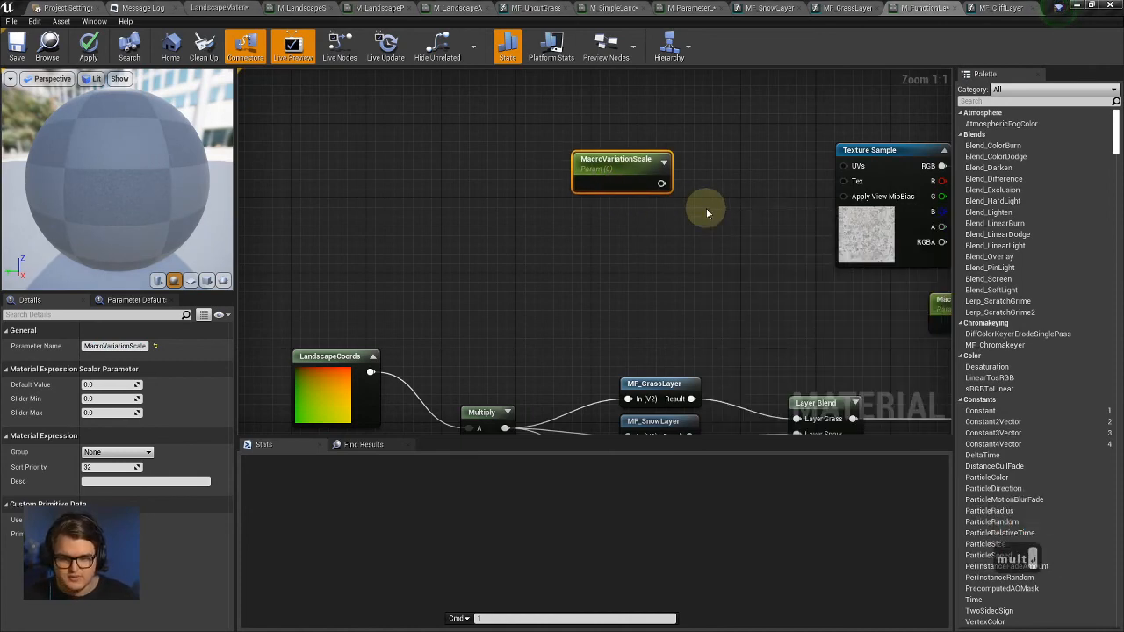
pyautogui.moveTo(371, 372); pyautogui.dragTo(725, 249)
pyautogui.moveTo(713, 231); pyautogui.dragTo(718, 236)
# Connect the new Multiply's output to the macro Texture Sample's UVs and align the Multiply with MacroVariationScale.
pyautogui.moveTo(794, 172); pyautogui.dragTo(688, 179, button='right')
pyautogui.moveTo(646, 240); pyautogui.dragTo(737, 173)
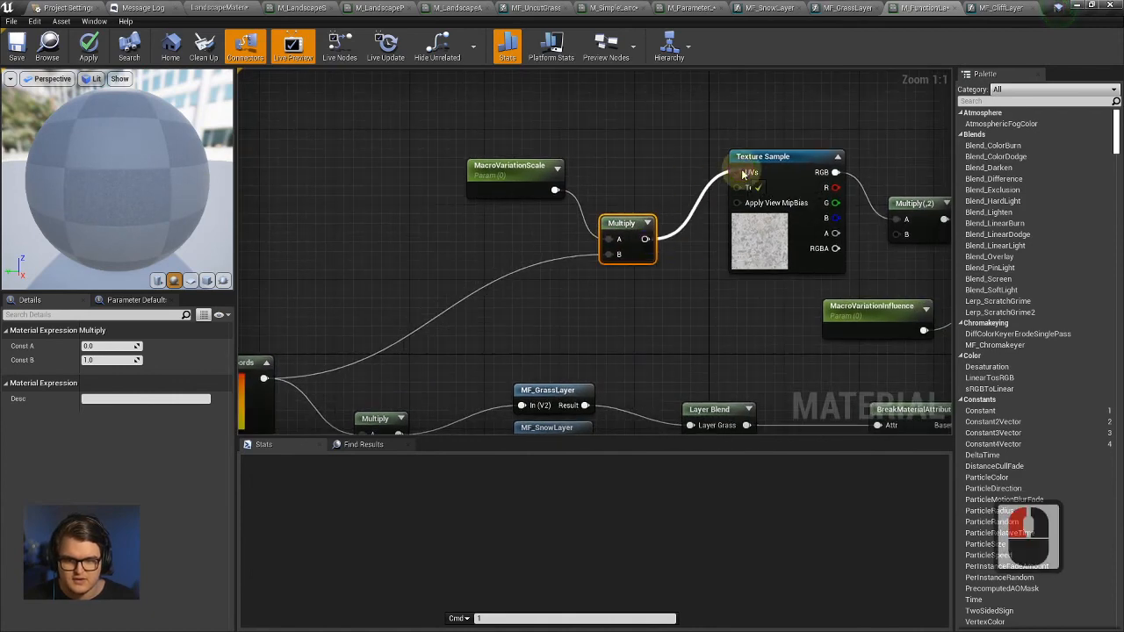
pyautogui.moveTo(650, 230); pyautogui.dragTo(657, 181)
pyautogui.moveTo(654, 158); pyautogui.dragTo(517, 158, button='right')
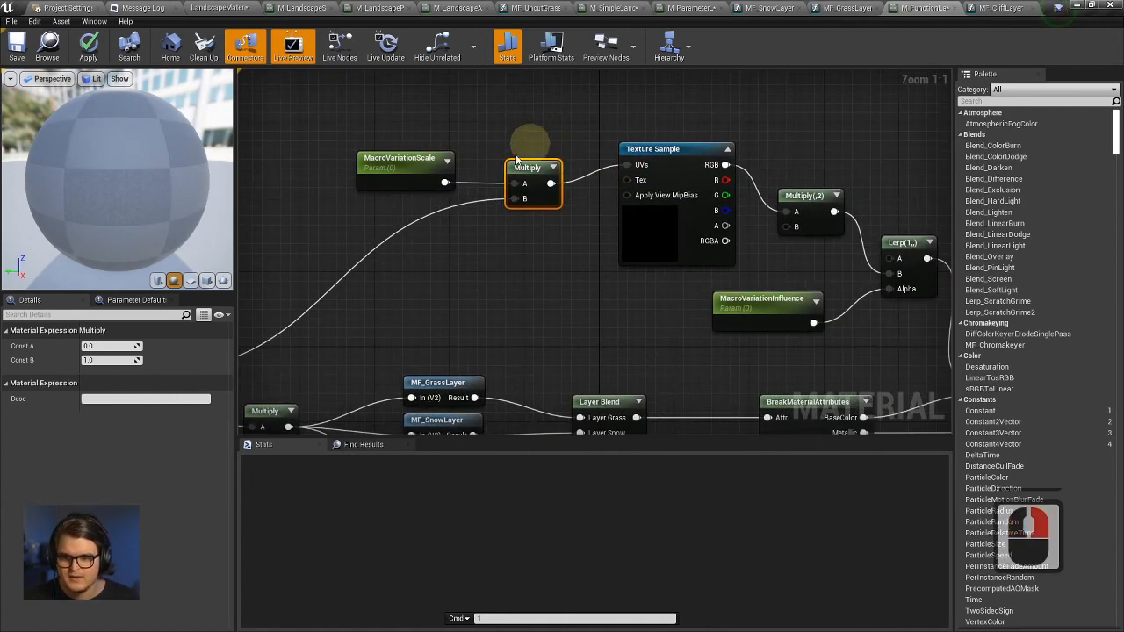
pyautogui.click(336, 263)
# Set the default value of the MacroVariationScale parameter to 1.
pyautogui.click(413, 159)
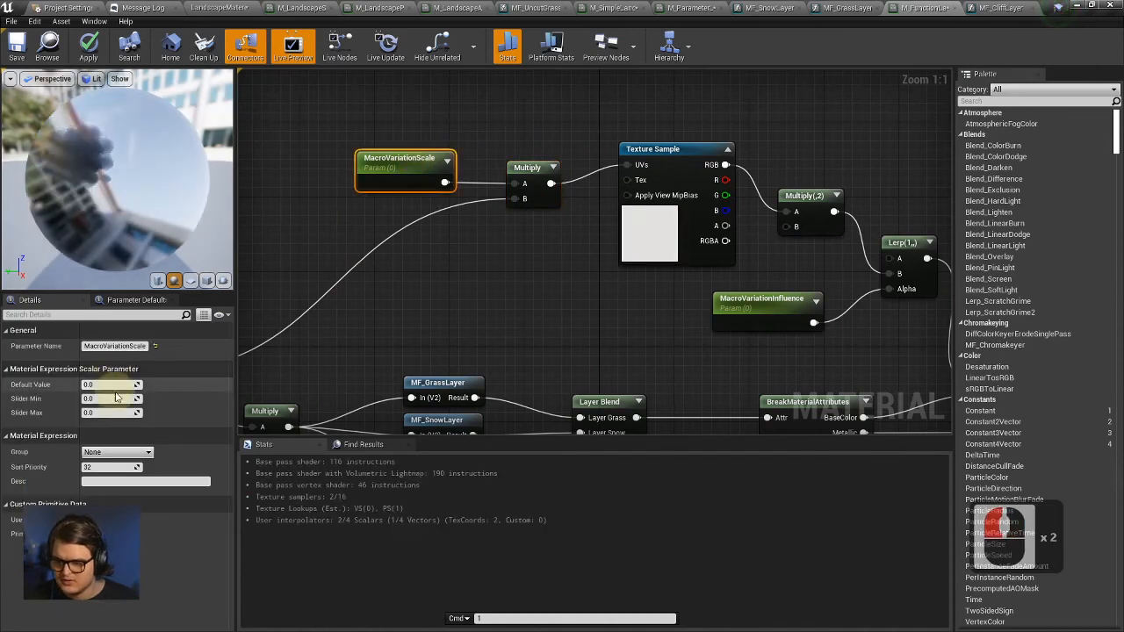
pyautogui.click(95, 413)
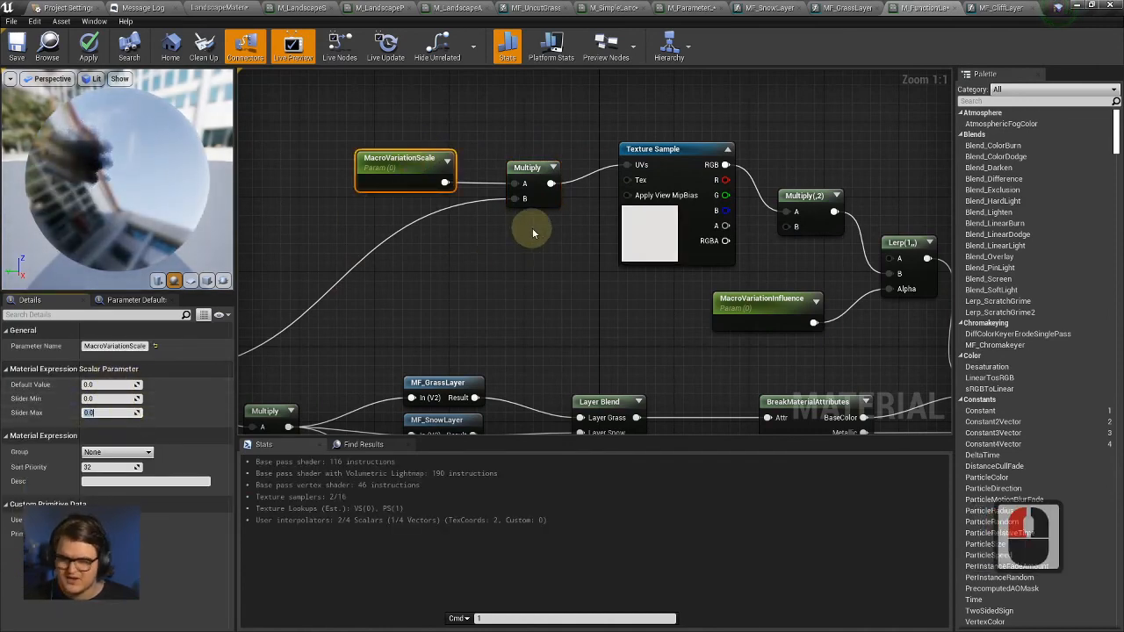
pyautogui.click(132, 385)
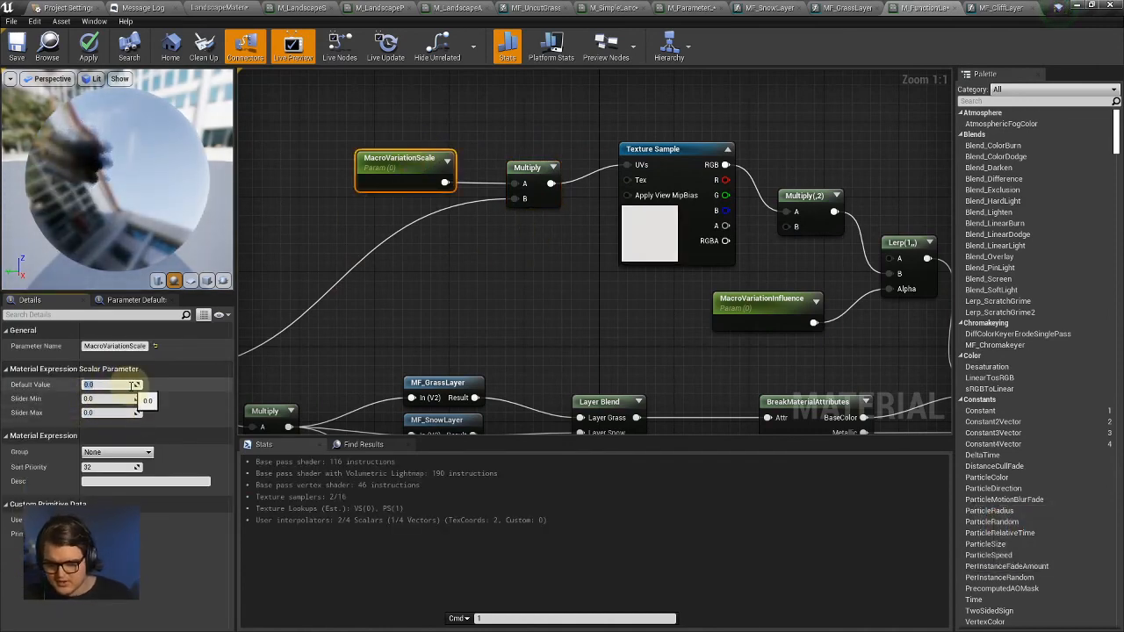
pyautogui.write('1')
pyautogui.press('Return')
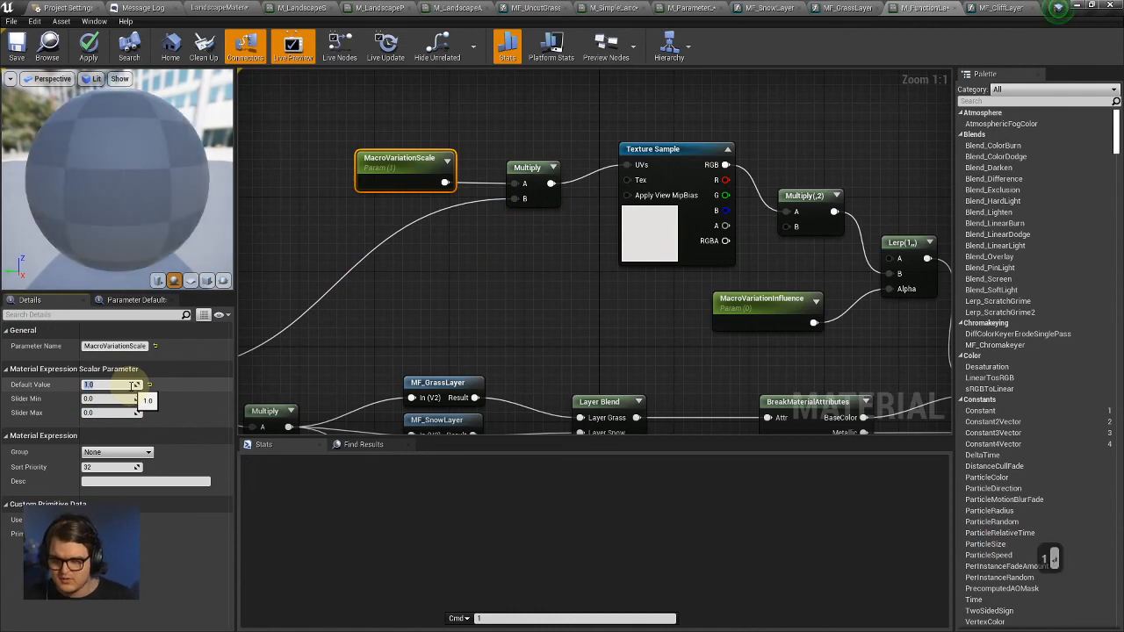
pyautogui.click(369, 253)
pyautogui.click(425, 173)
pyautogui.click(110, 387)
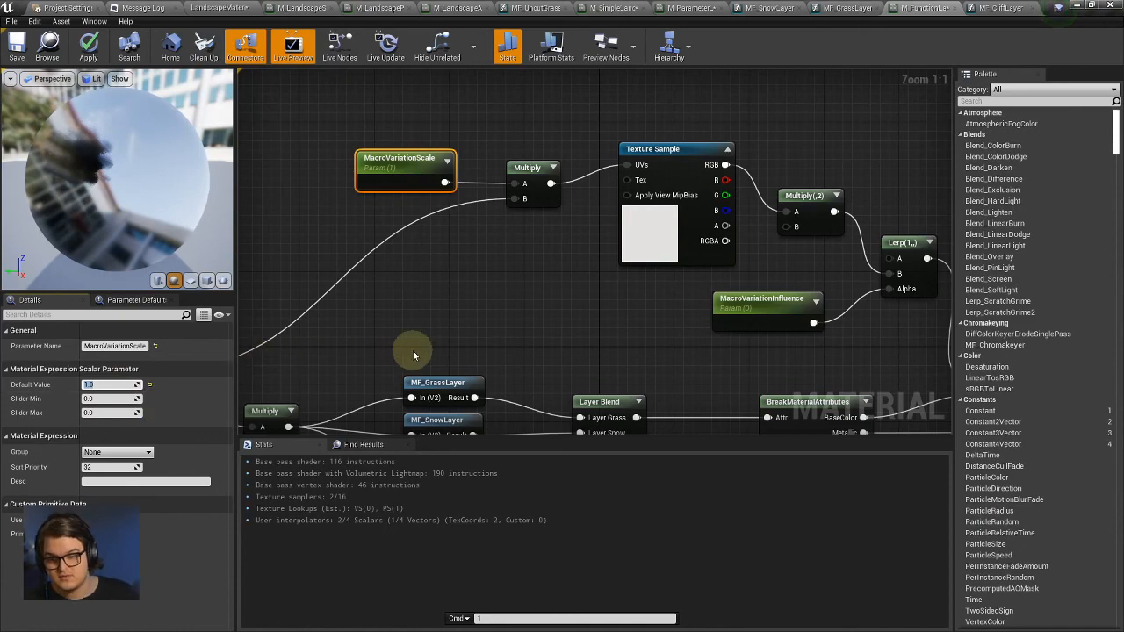
# Review the macro variation chain from the Texture Sample through Multiply, MacroVariationInfluence and Lerp to the Base Color Multiply.
pyautogui.moveTo(812, 323); pyautogui.dragTo(761, 296, button='right')
pyautogui.click(459, 281)
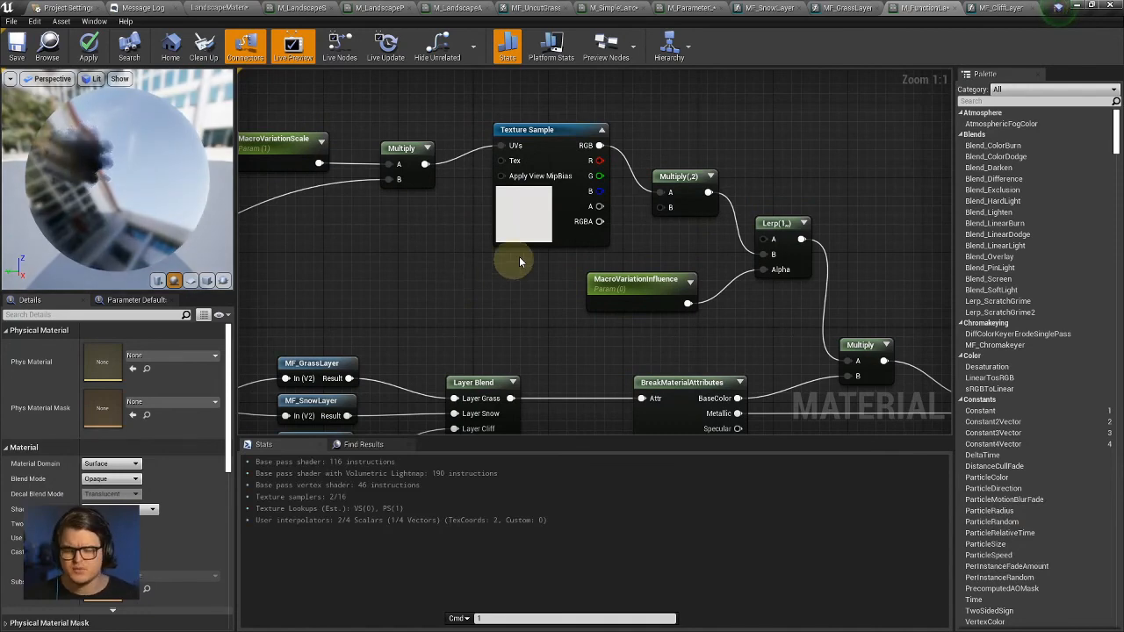
pyautogui.click(527, 224)
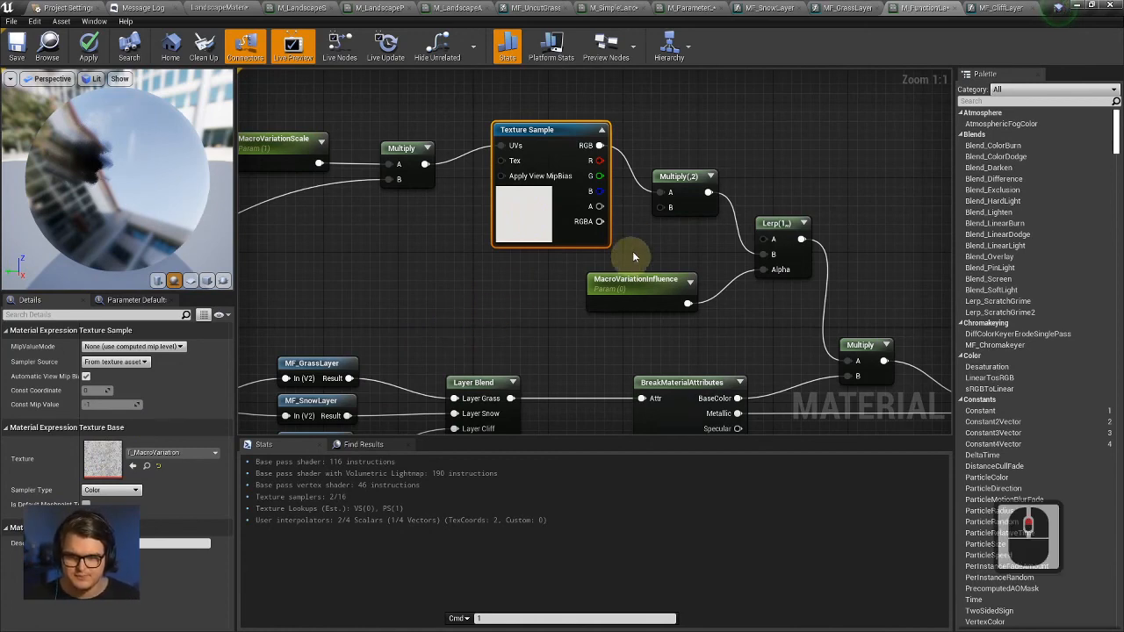
pyautogui.moveTo(687, 179); pyautogui.dragTo(576, 188, button='right')
pyautogui.click(575, 190)
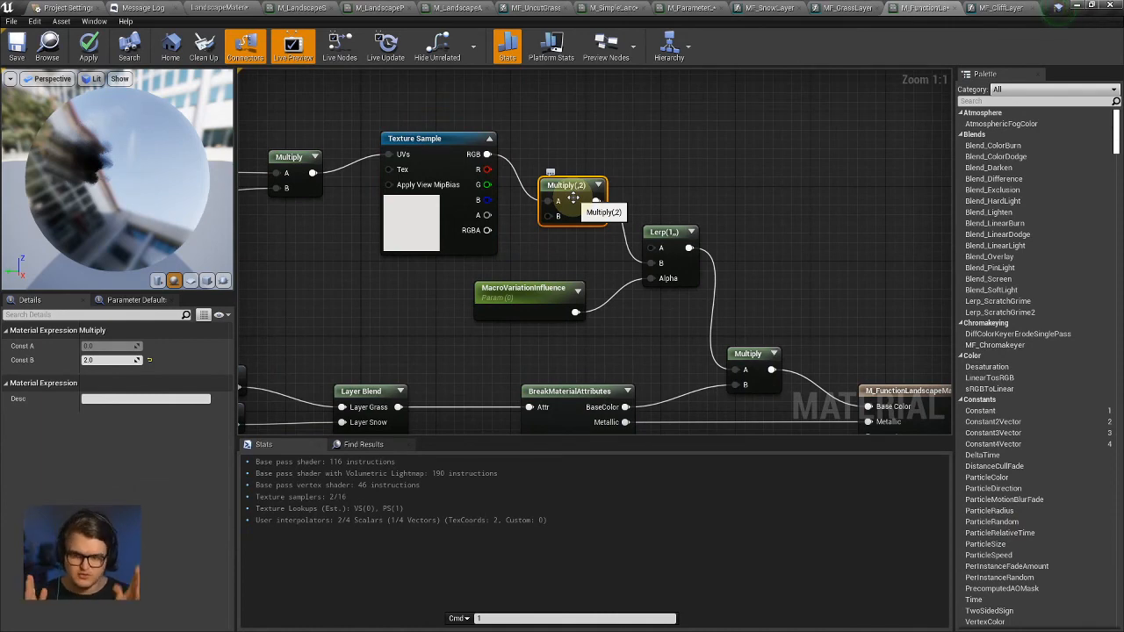
pyautogui.moveTo(573, 199); pyautogui.dragTo(490, 166, button='right')
pyautogui.click(587, 204)
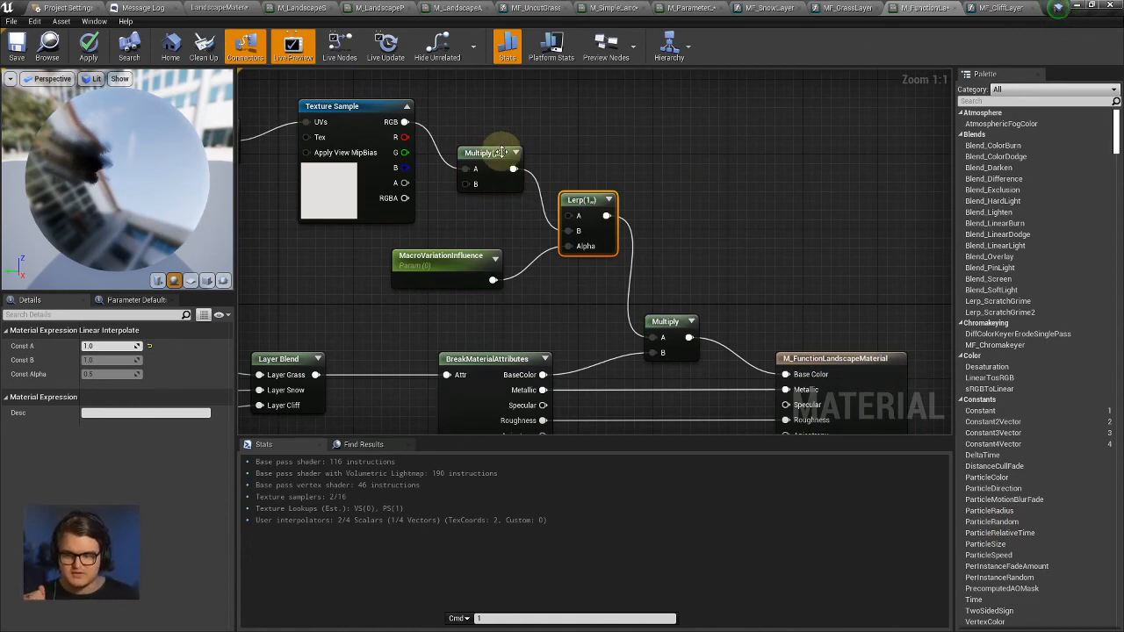
pyautogui.click(448, 264)
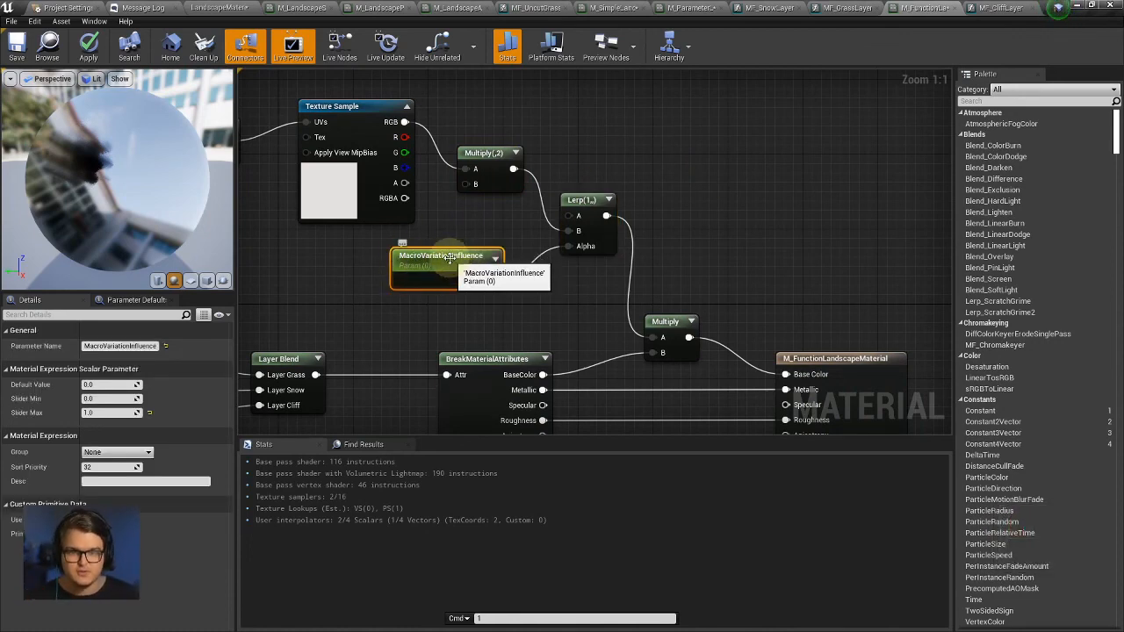
pyautogui.click(463, 267)
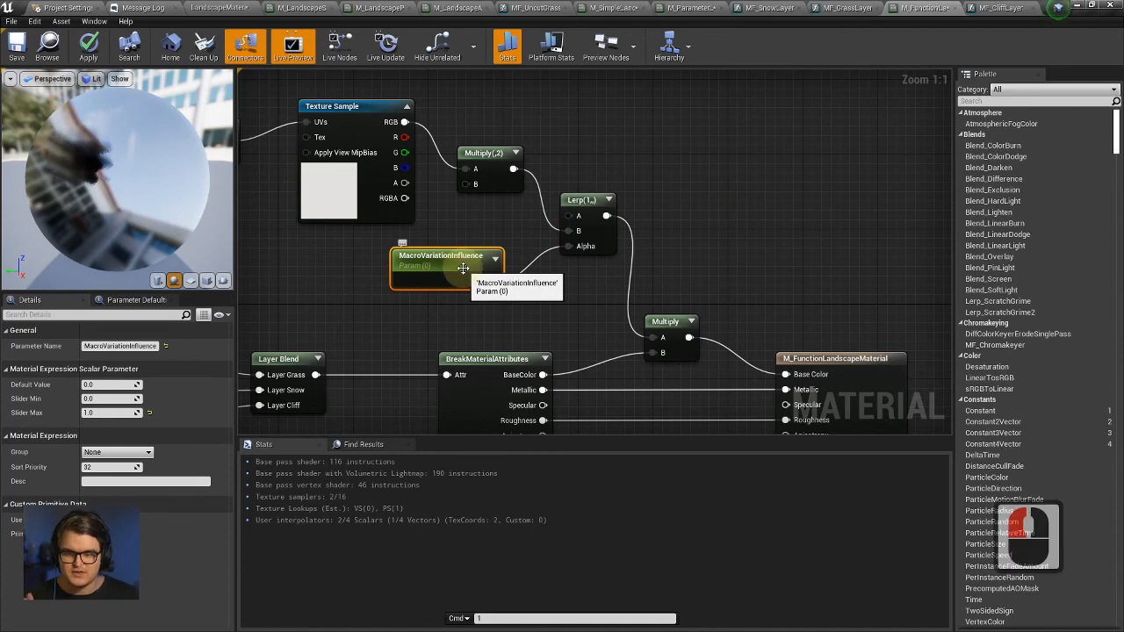
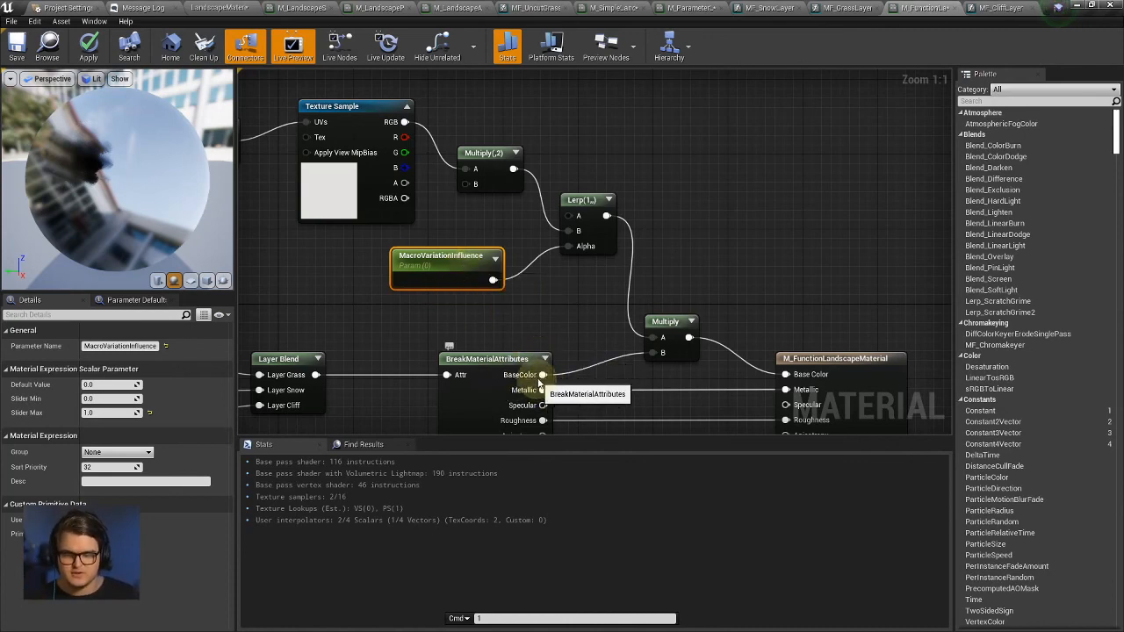
pyautogui.moveTo(627, 346); pyautogui.dragTo(494, 281, button='right')
pyautogui.click(503, 174)
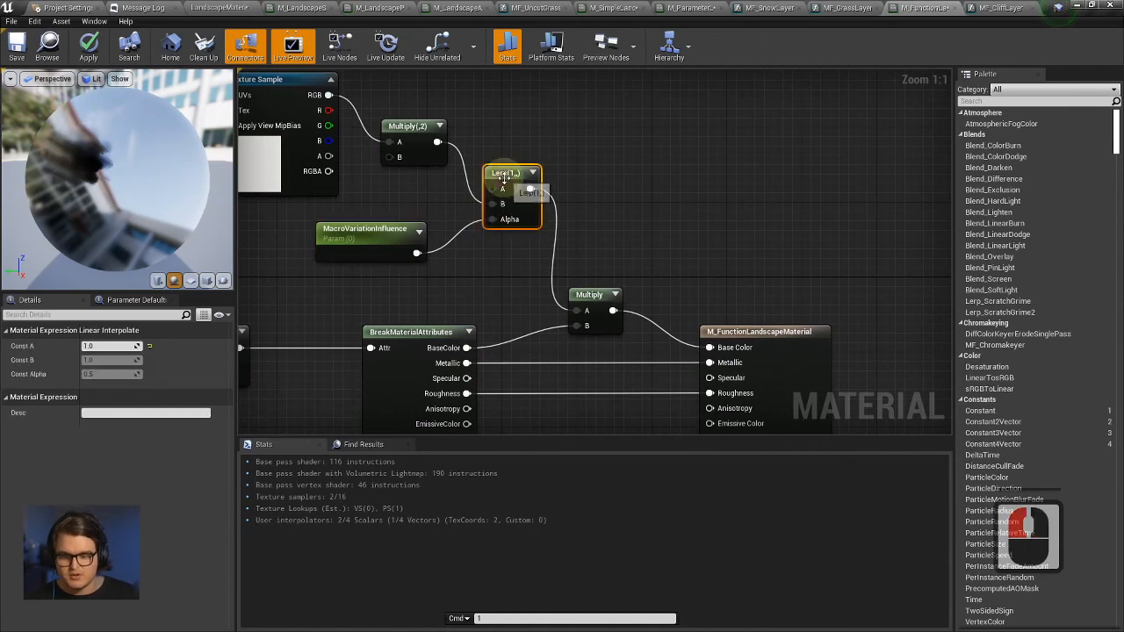
pyautogui.click(444, 350)
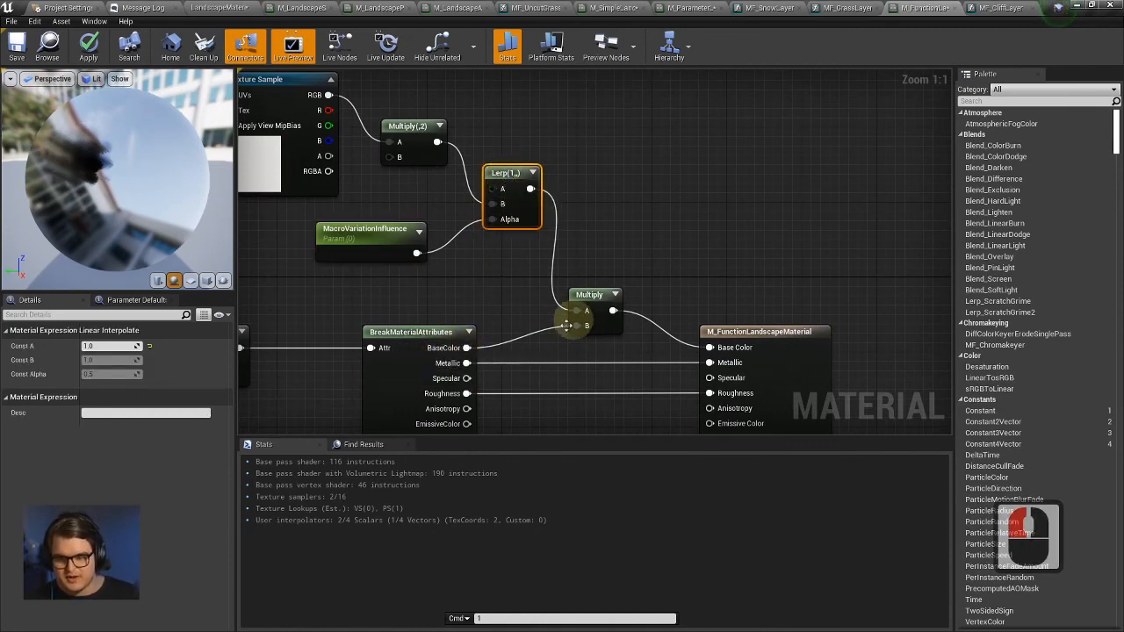
pyautogui.moveTo(567, 324); pyautogui.dragTo(570, 326)
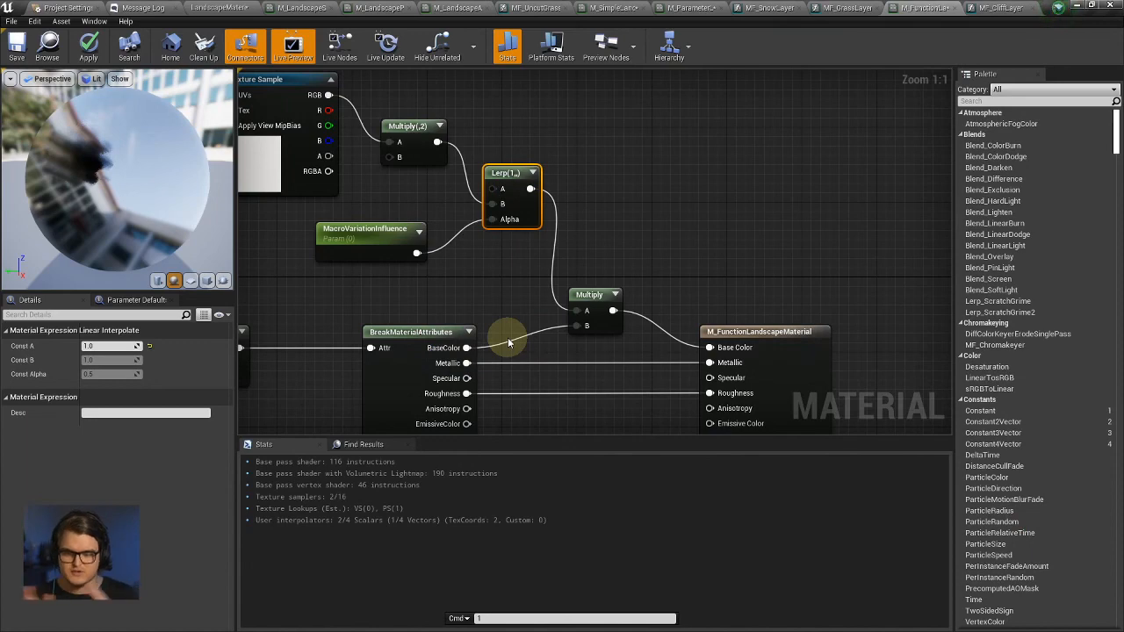
# Apply the macro variation changes to the landscape material and save it.
pyautogui.moveTo(480, 296); pyautogui.dragTo(757, 332, button='right')
pyautogui.moveTo(601, 279); pyautogui.dragTo(645, 336, button='right')
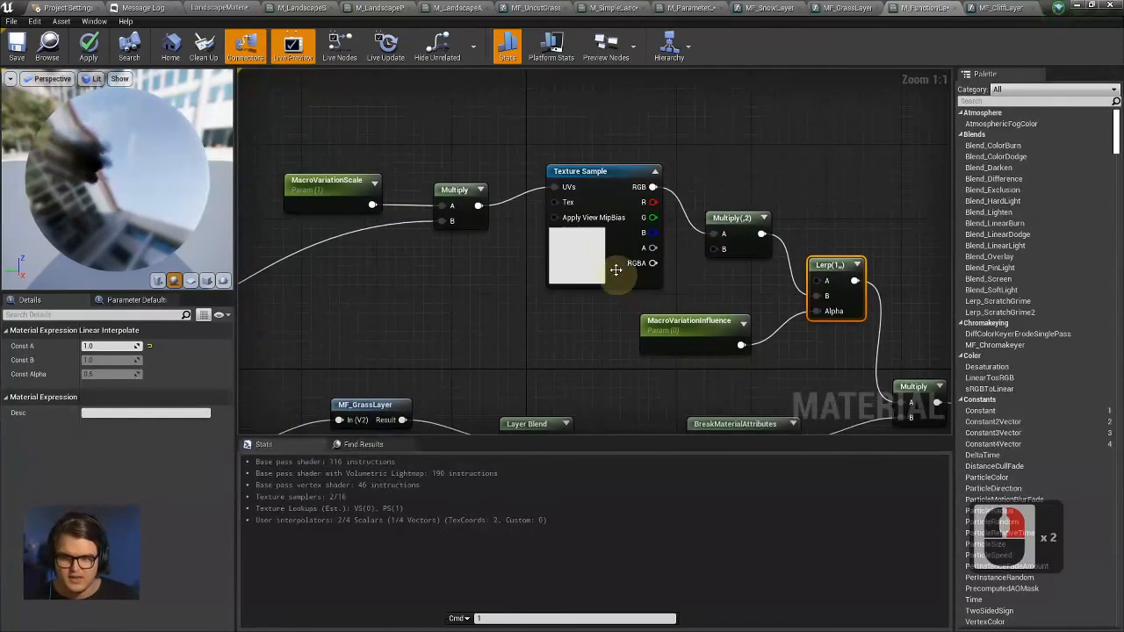
pyautogui.moveTo(501, 130); pyautogui.dragTo(642, 125, button='right')
pyautogui.click(741, 167)
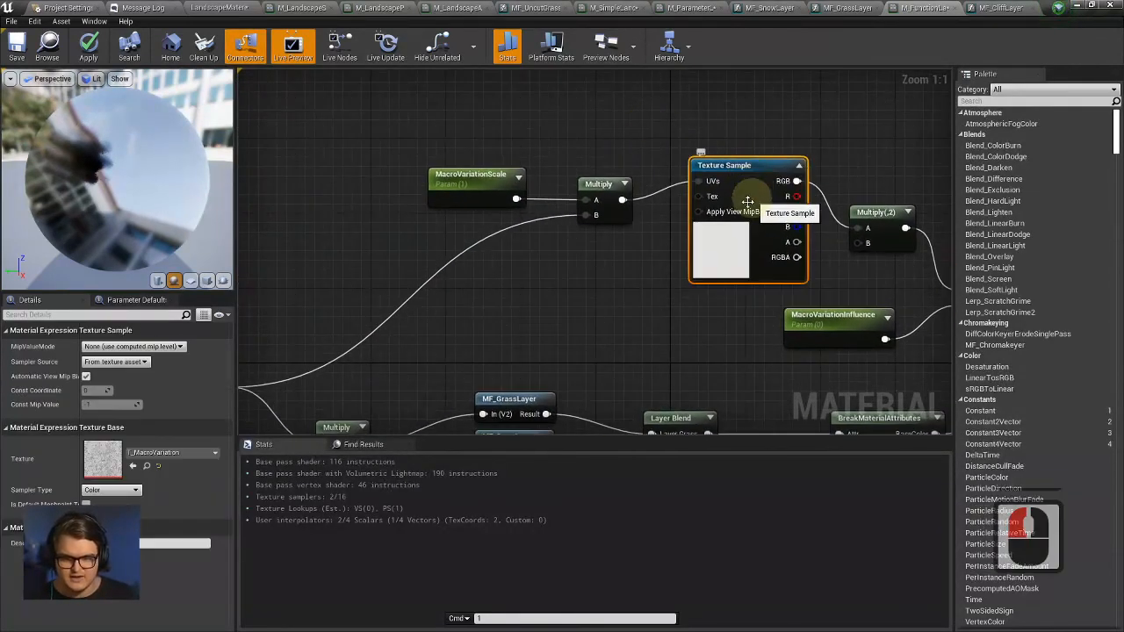
pyautogui.moveTo(659, 163); pyautogui.dragTo(723, 162, button='right')
pyautogui.click(549, 183)
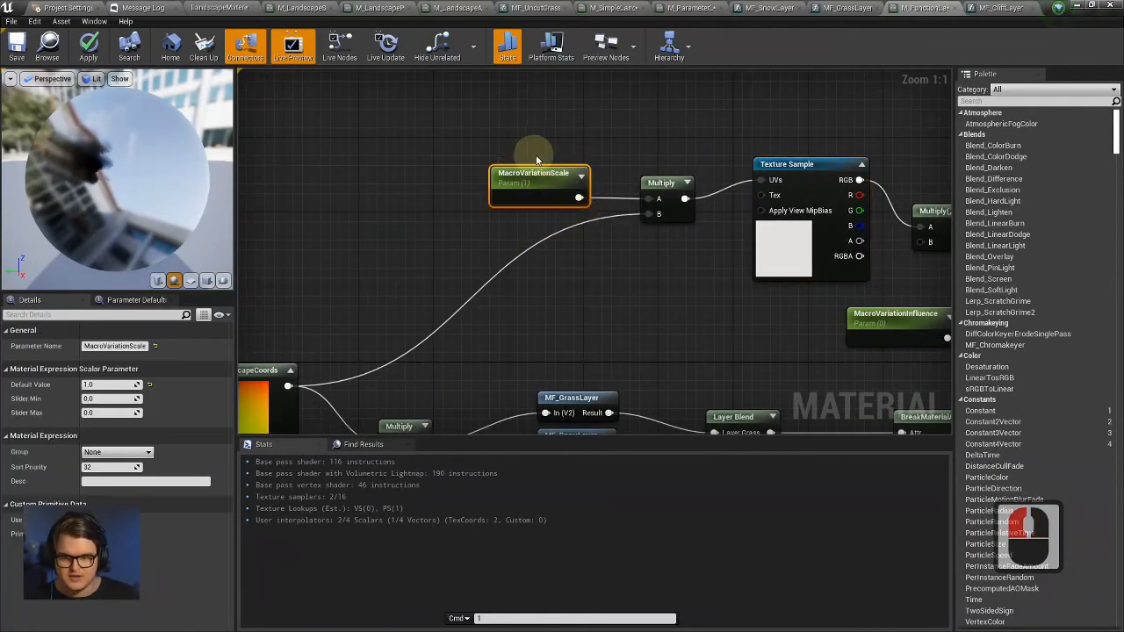
pyautogui.moveTo(654, 222); pyautogui.dragTo(579, 206, button='right')
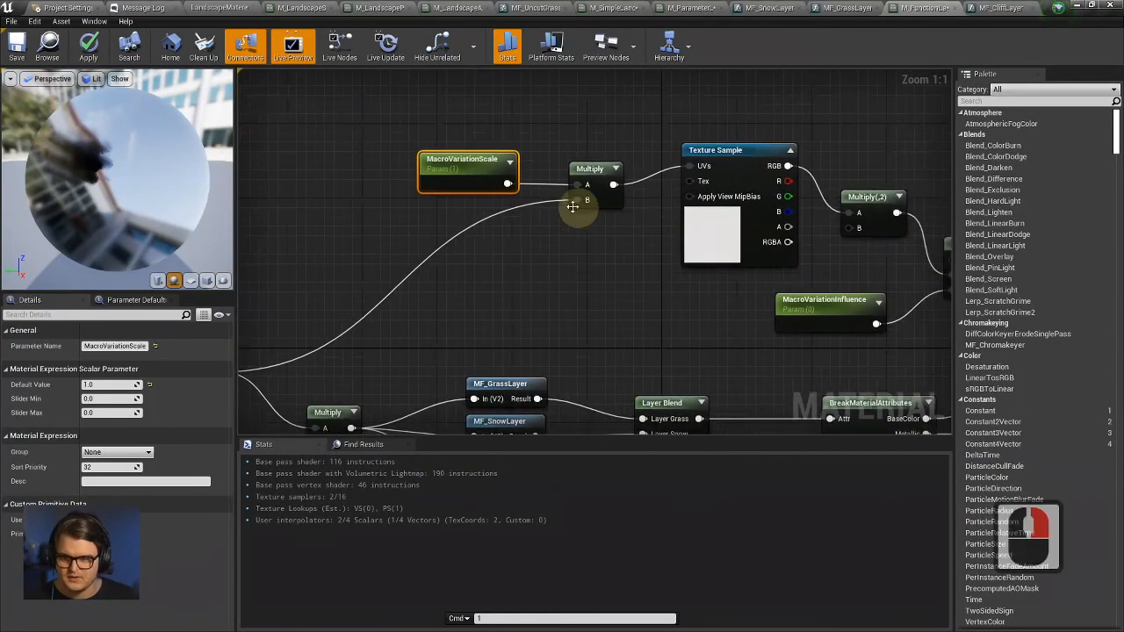
pyautogui.click(88, 48)
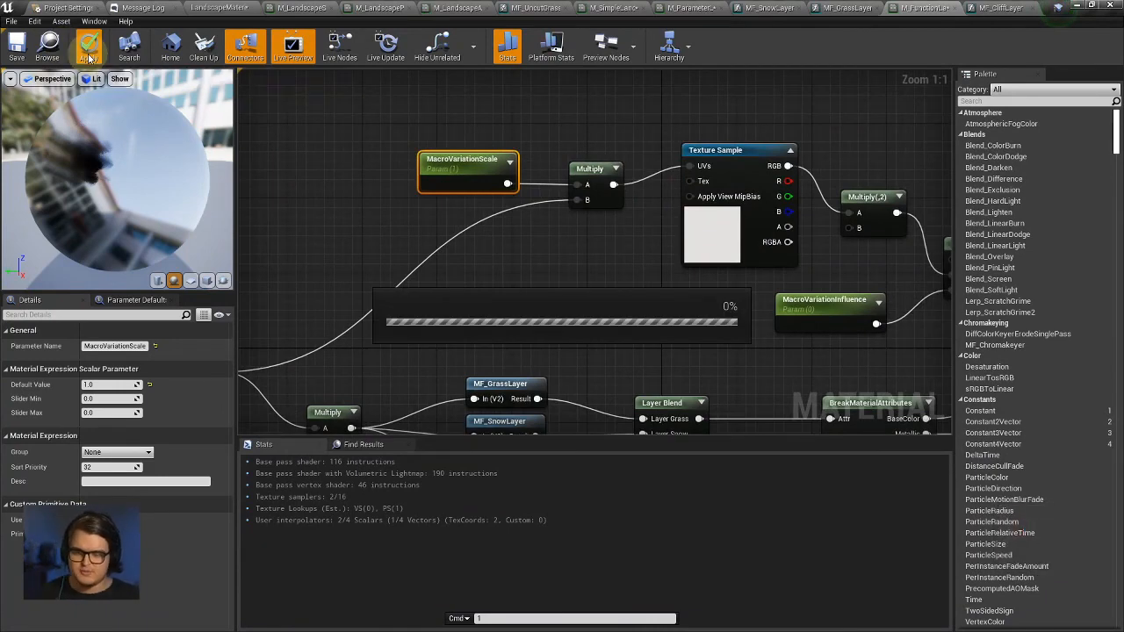
pyautogui.click(17, 44)
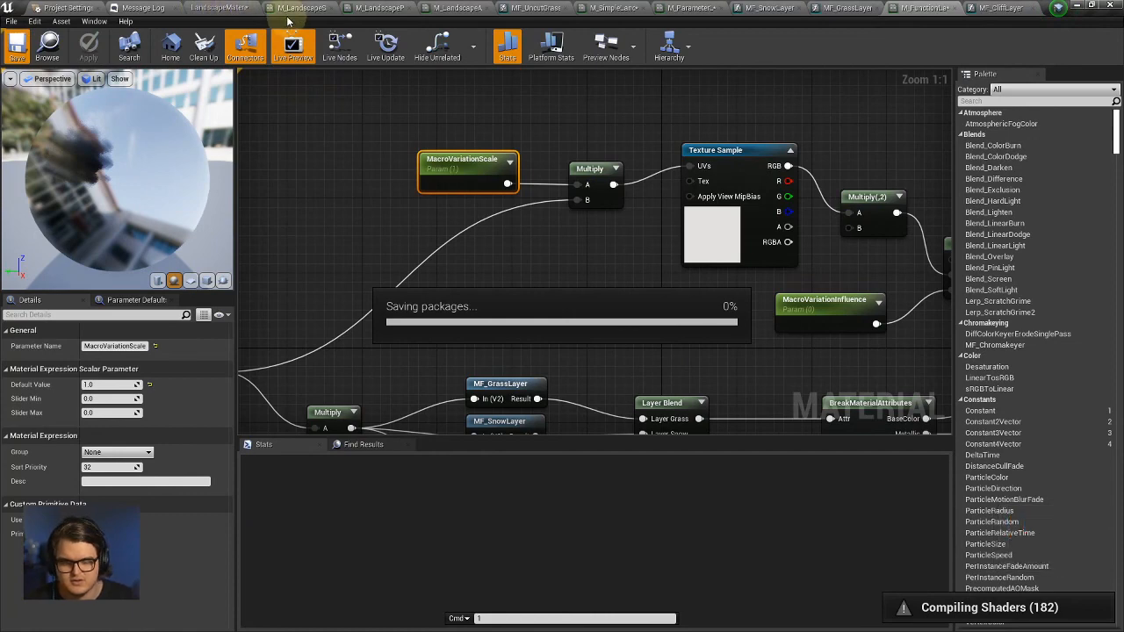
# Return to the LandscapeMaterialMap level, select the Landscape and open its M_FunctionLandscapeMaterial_Inst instance from the Materials folder.
pyautogui.rightClick(600, 301)
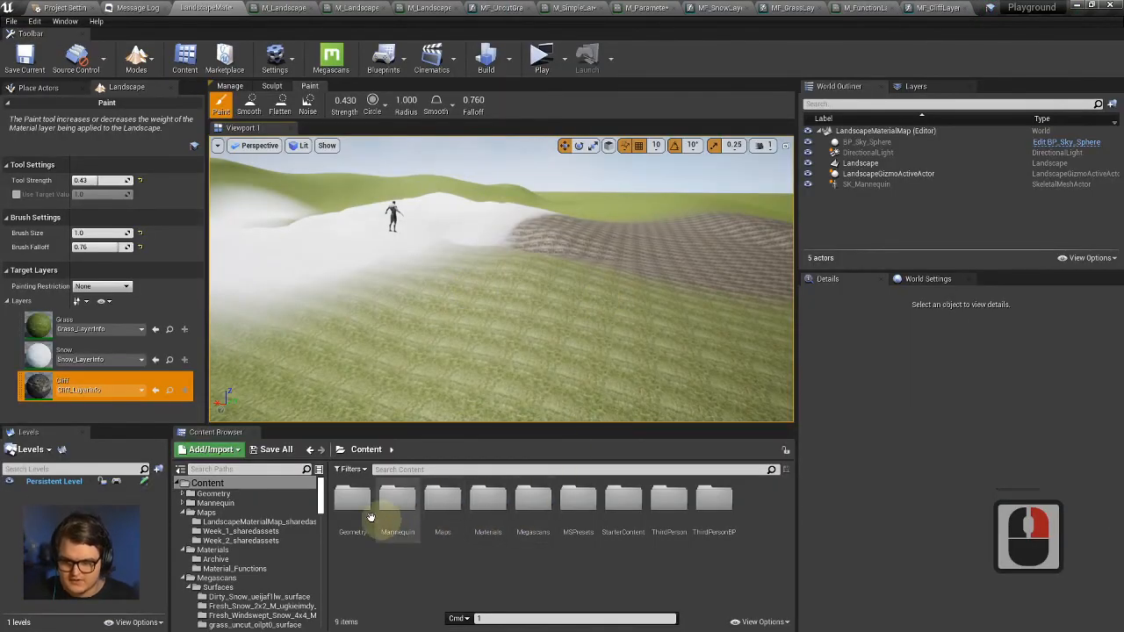
pyautogui.click(237, 551)
pyautogui.click(877, 164)
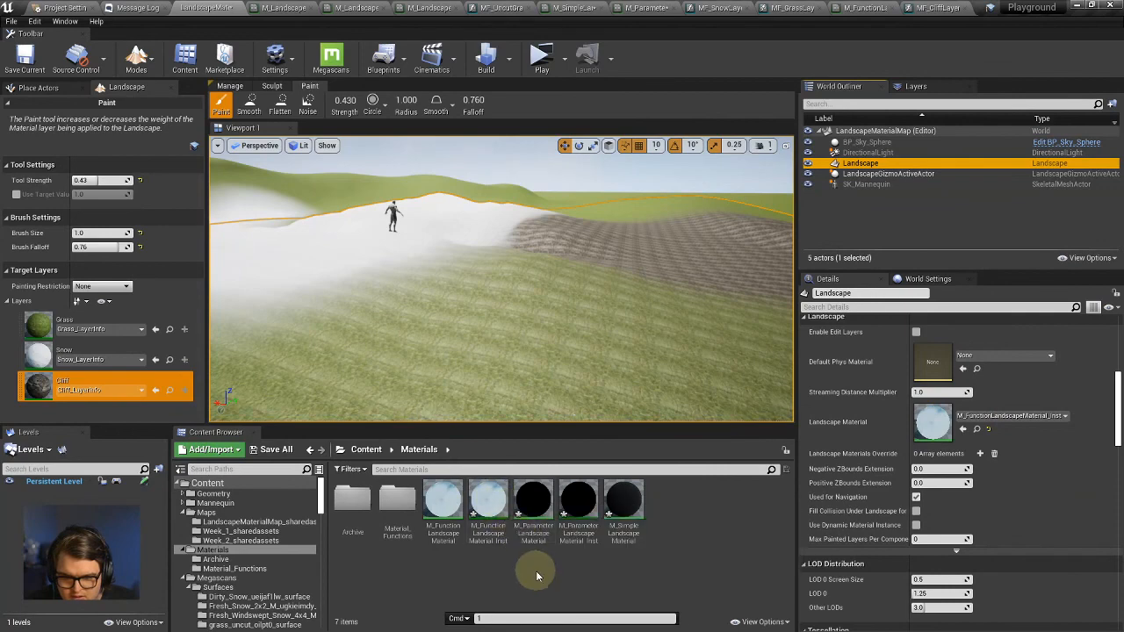
pyautogui.doubleClick(487, 503)
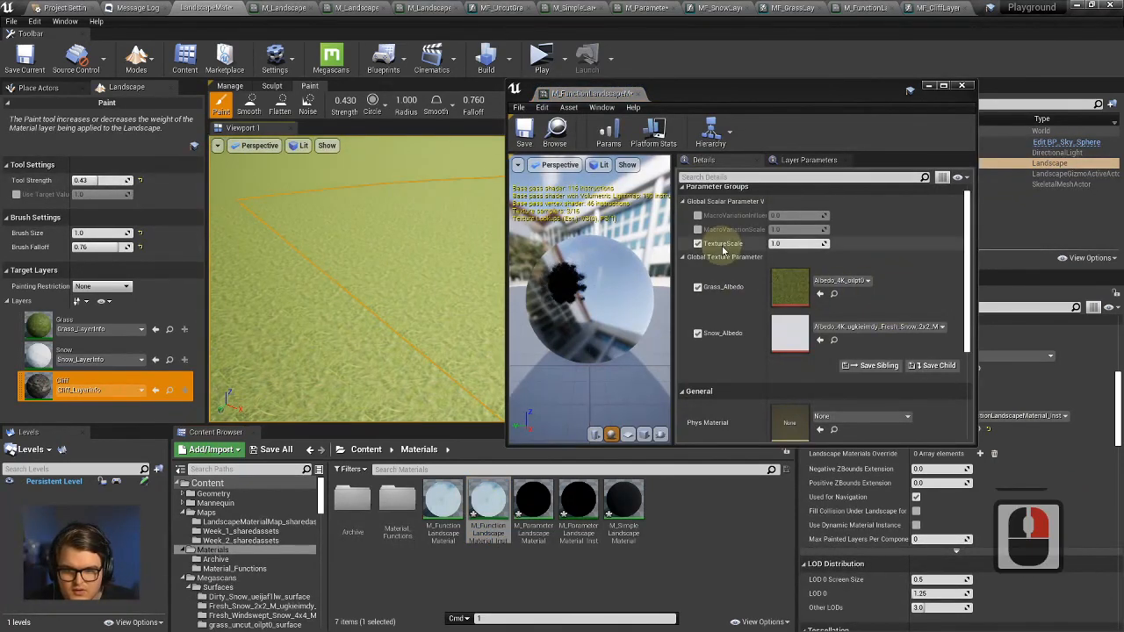
# Enable the MacroVariationInfluence and MacroVariationScale overrides in the instance, move its window aside and set MacroVariationInfluence to 1.
pyautogui.click(698, 215)
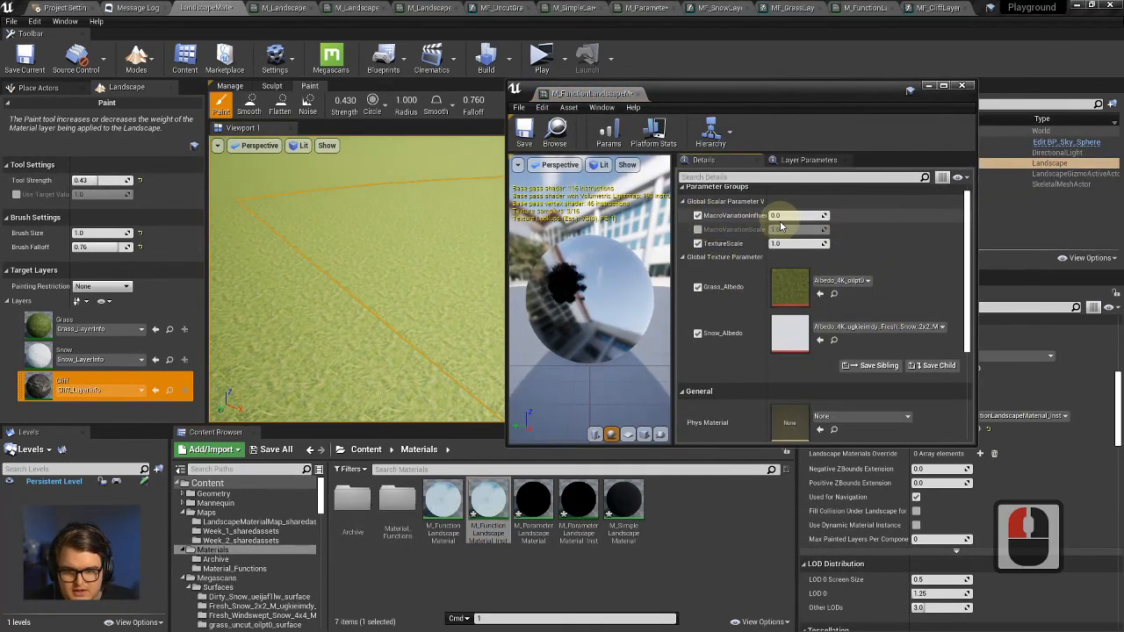
pyautogui.click(698, 230)
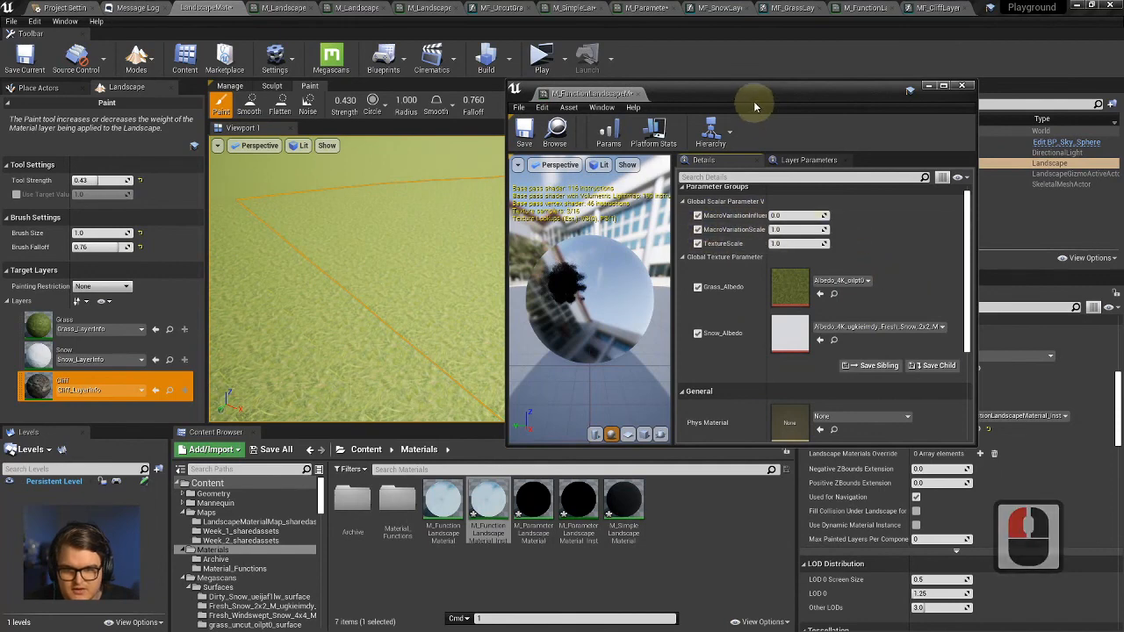
pyautogui.moveTo(753, 95); pyautogui.dragTo(876, 87)
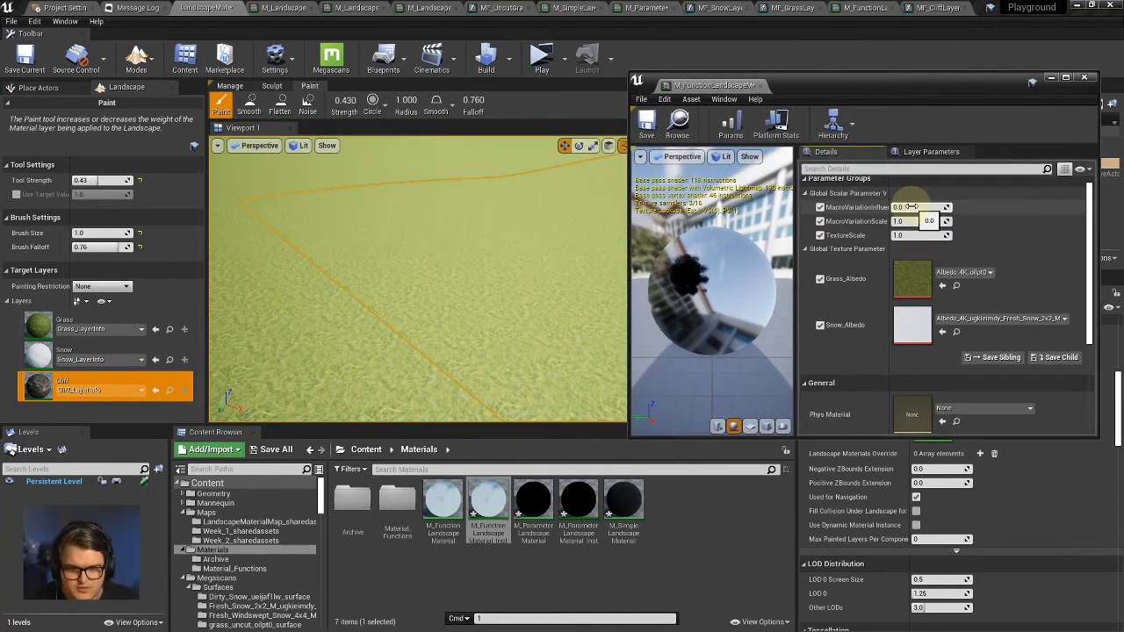
pyautogui.moveTo(913, 207); pyautogui.dragTo(1003, 209)
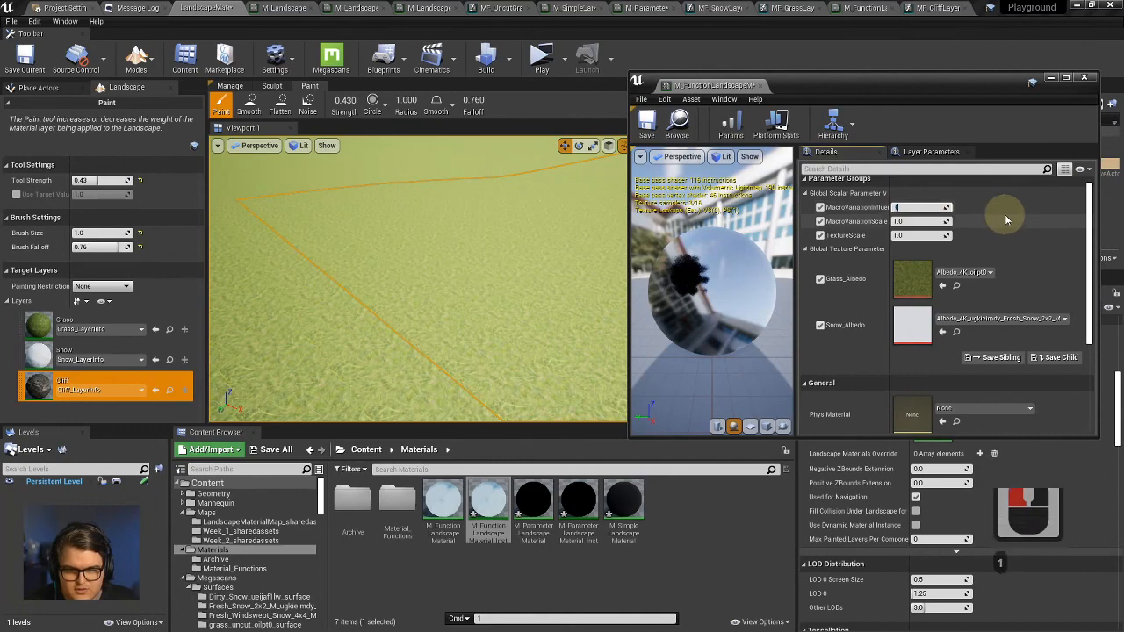
# Examine how the macro variation texture affects the tiling of the grass across the landscape at full influence.
pyautogui.press('s')
pyautogui.moveTo(535, 265); pyautogui.dragTo(338, 320, button='right')
pyautogui.press('a')
pyautogui.press('w')
pyautogui.press('w')
pyautogui.press('a')
pyautogui.press('w')
pyautogui.press('w')
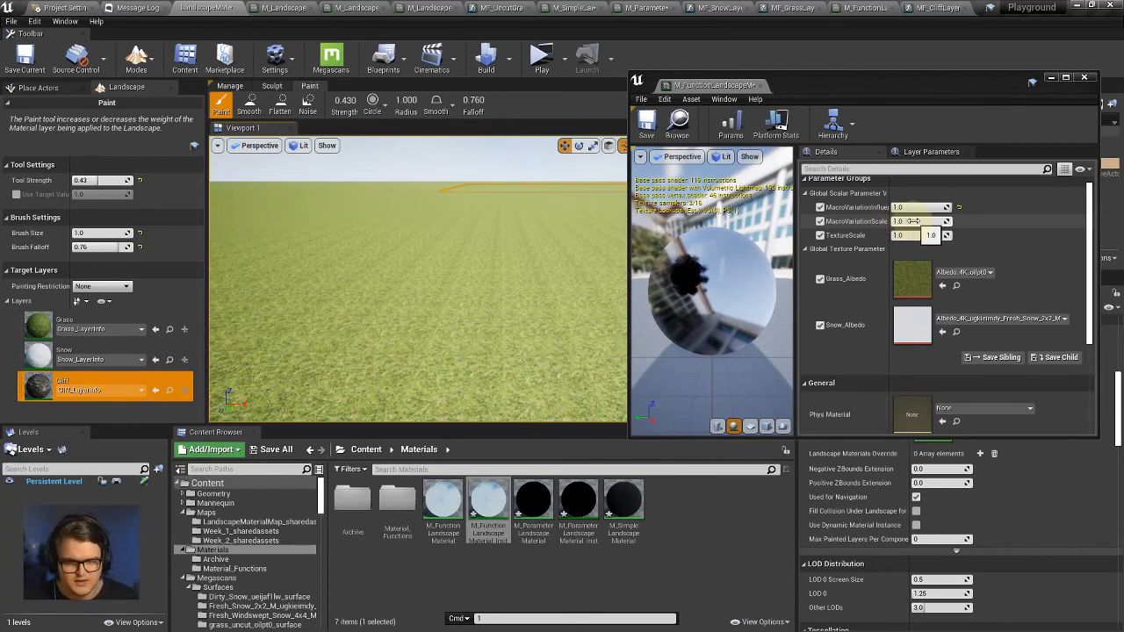
# Try different MacroVariationScale values in the material instance and set it to 0.1.
pyautogui.click(913, 222)
pyautogui.click(916, 222)
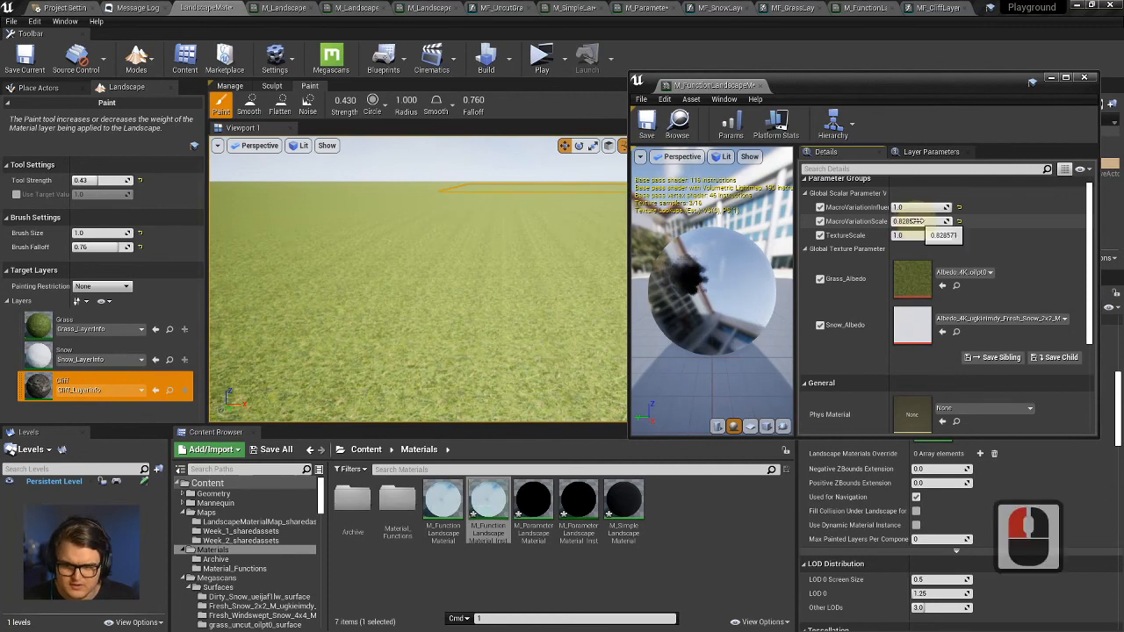
pyautogui.moveTo(909, 221); pyautogui.dragTo(934, 222)
pyautogui.doubleClick(919, 221)
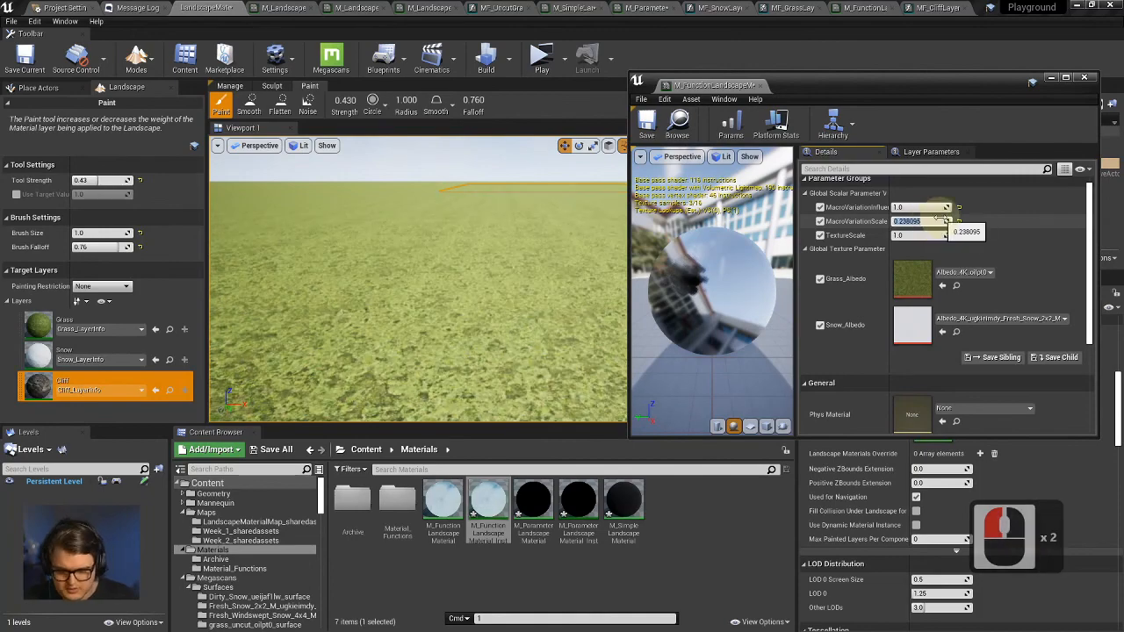
pyautogui.write('0.1')
pyautogui.press('Return')
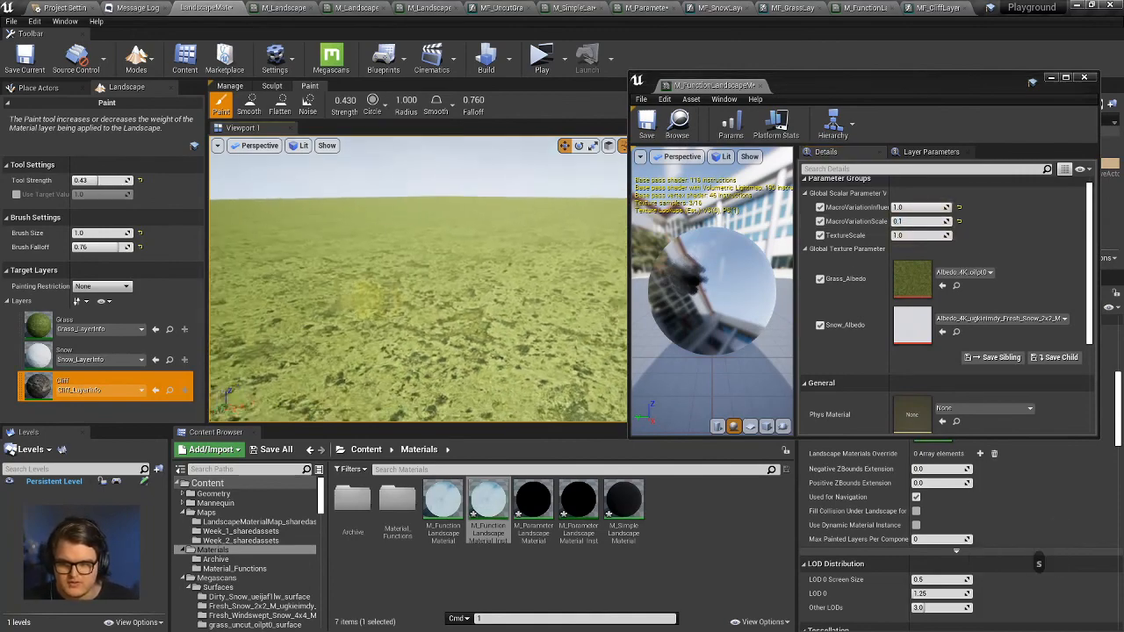
# Inspect the rescaled macro variation pattern on the grass from near ground level.
pyautogui.press('e')
pyautogui.press('w')
pyautogui.moveTo(365, 301)
pyautogui.mouseDown(button='right')
pyautogui.moveTo(380, 325)
pyautogui.moveTo(365, 281)
pyautogui.mouseUp(button='right')
pyautogui.press('w')
pyautogui.press('q')
pyautogui.press('w')
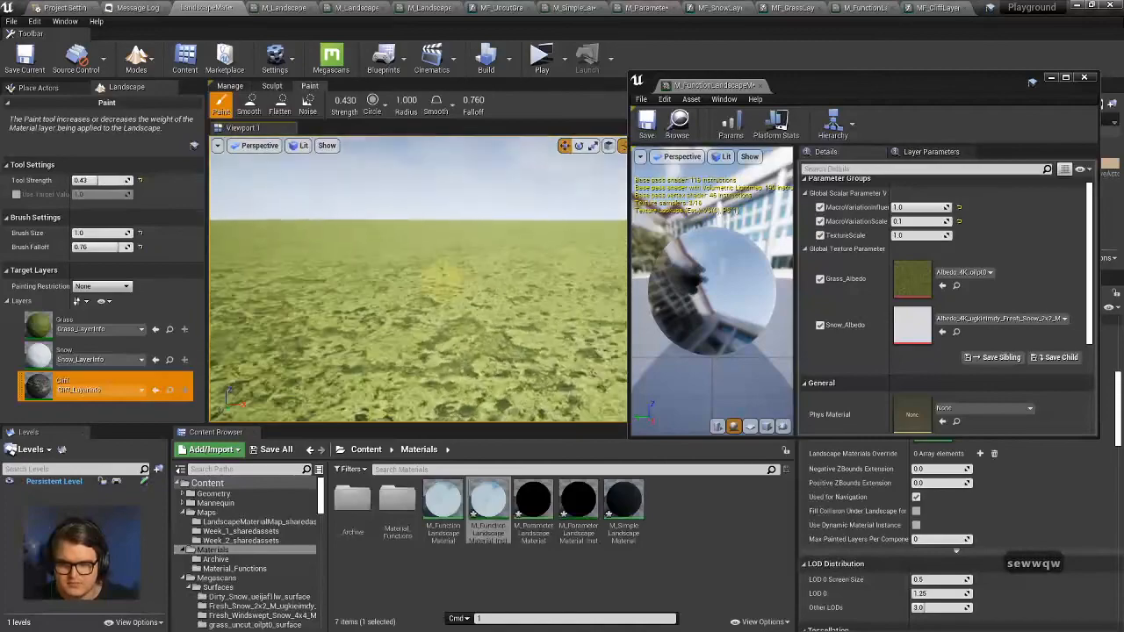
pyautogui.moveTo(443, 280); pyautogui.dragTo(421, 345, button='right')
pyautogui.moveTo(429, 301); pyautogui.dragTo(590, 297, button='right')
pyautogui.press('w')
pyautogui.press('e')
pyautogui.press('a')
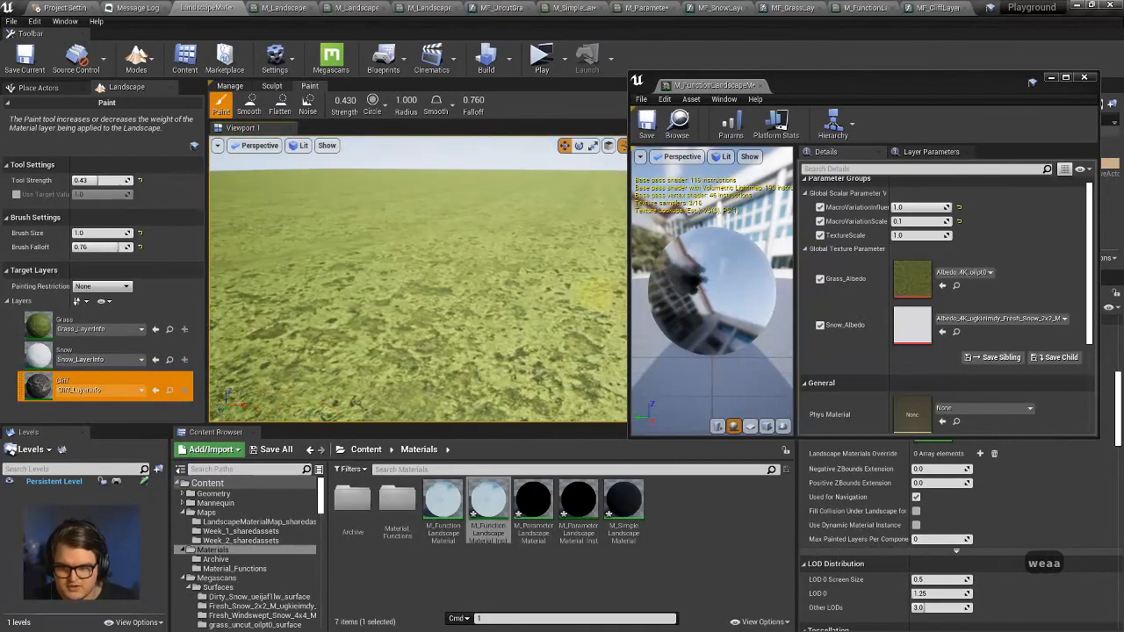
pyautogui.press('s')
pyautogui.press('d')
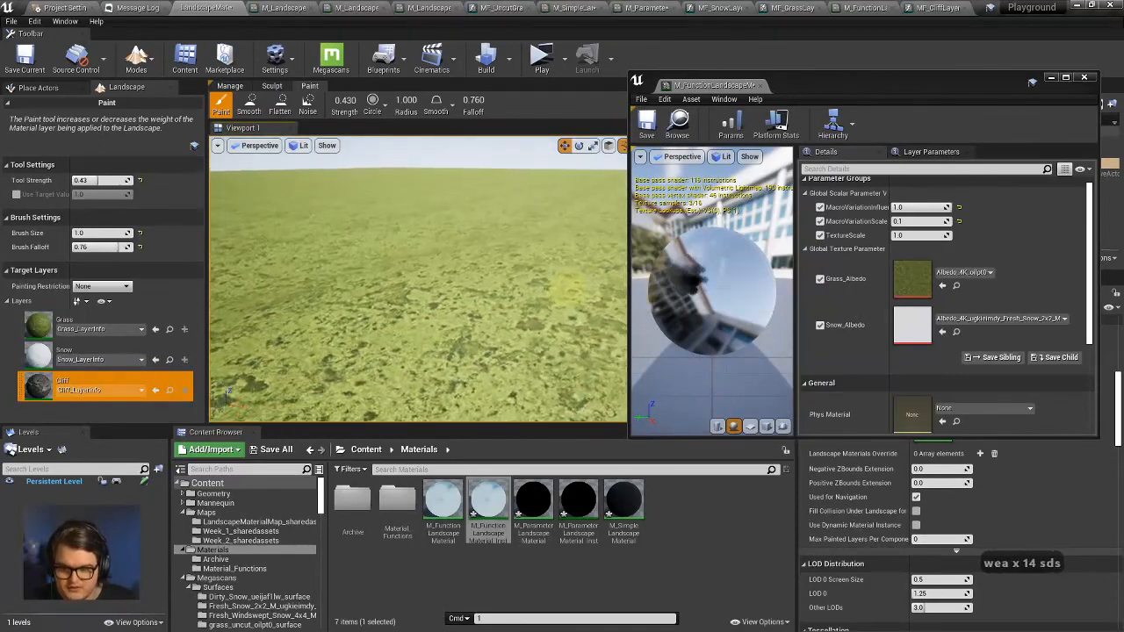
# Compare the macro variation pattern on the grass from high above the landscape and from closer up.
pyautogui.press('s')
pyautogui.press('e')
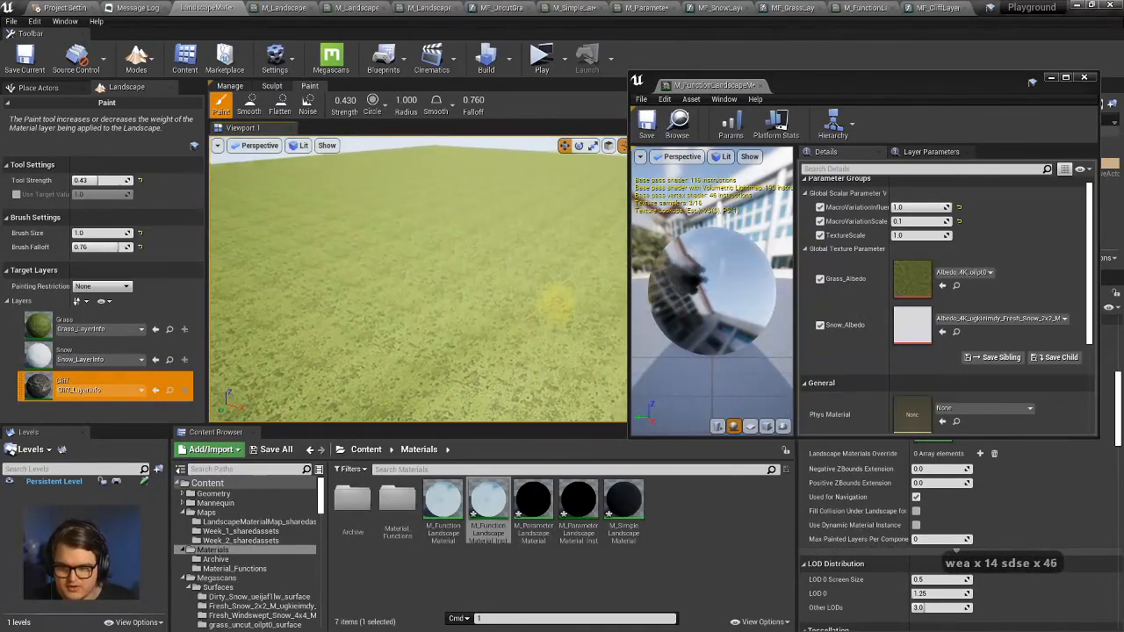
pyautogui.rightClick(538, 290)
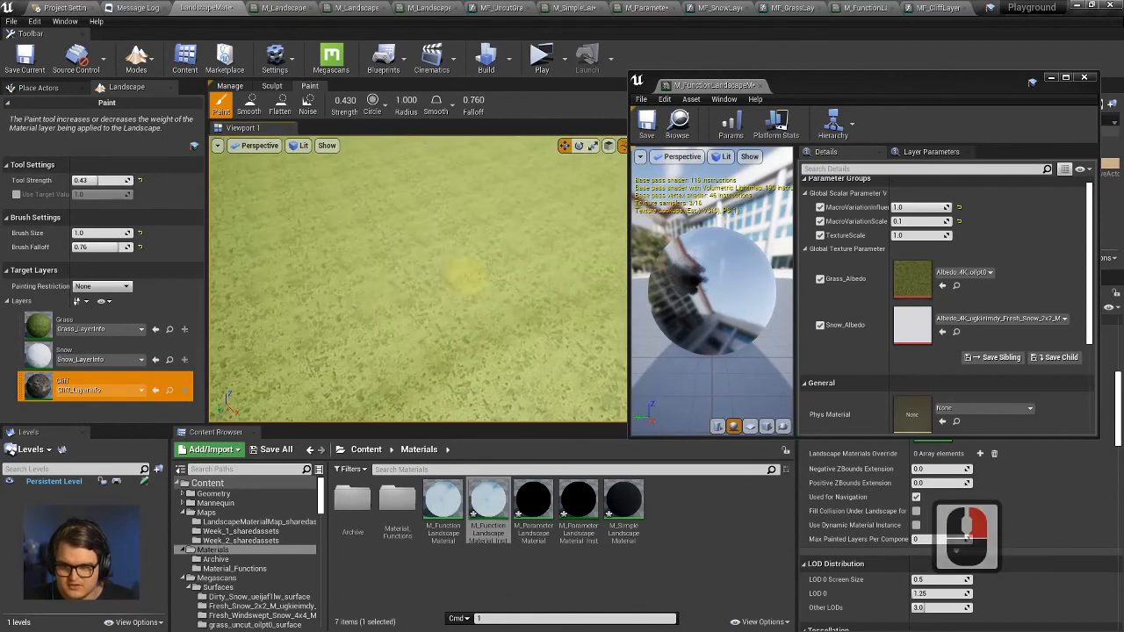
pyautogui.moveTo(494, 307); pyautogui.dragTo(493, 308, button='right')
pyautogui.moveTo(455, 188); pyautogui.dragTo(547, 217, button='right')
pyautogui.press('d')
pyautogui.press('w')
pyautogui.press('q')
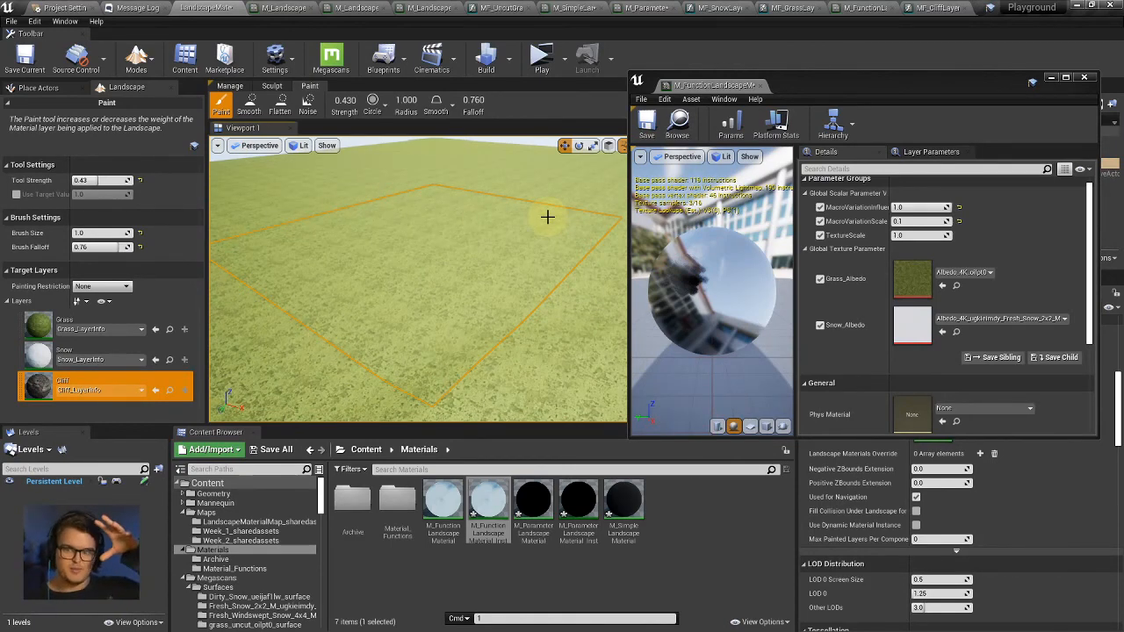
pyautogui.press('q')
pyautogui.press('q')
pyautogui.press('q')
pyautogui.press('q')
pyautogui.press('w')
pyautogui.press('w')
pyautogui.press('w')
pyautogui.press('w')
pyautogui.press('w')
pyautogui.press('w')
pyautogui.press('w')
pyautogui.press('w')
pyautogui.press('w')
pyautogui.press('w')
pyautogui.press('w')
pyautogui.press('w')
pyautogui.press('w')
pyautogui.press('w')
pyautogui.moveTo(543, 210); pyautogui.dragTo(477, 238, button='right')
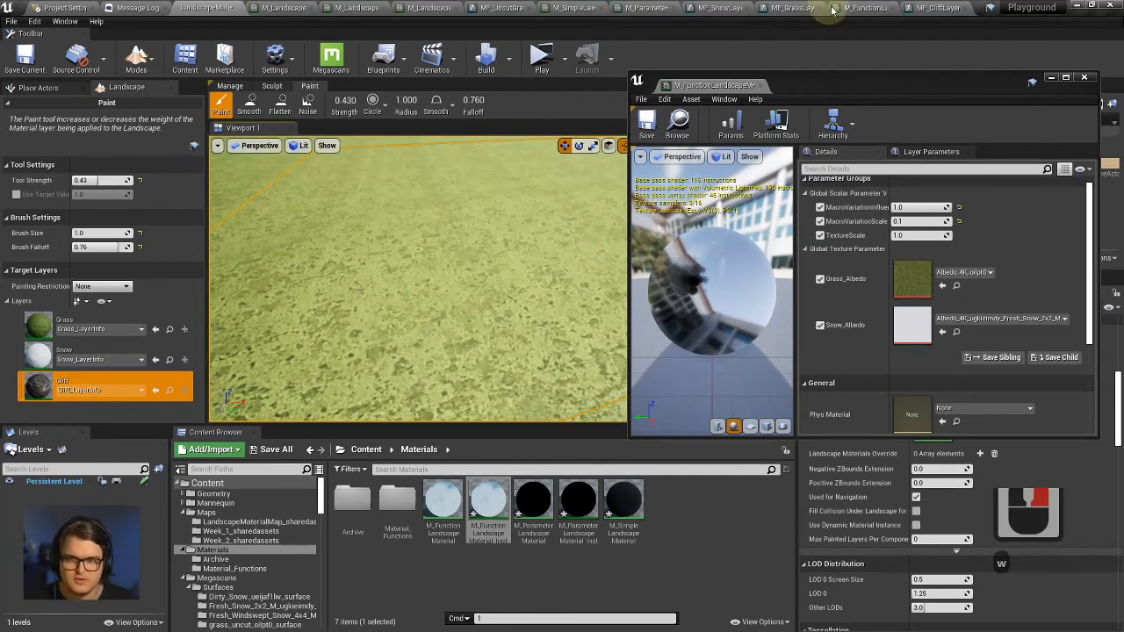
# Open the M_FunctionLandscapeMaterial graph and review the macro Texture Sample, MacroVariationInfluence and MacroVariationScale nodes.
pyautogui.click(917, 7)
pyautogui.click(1043, 103)
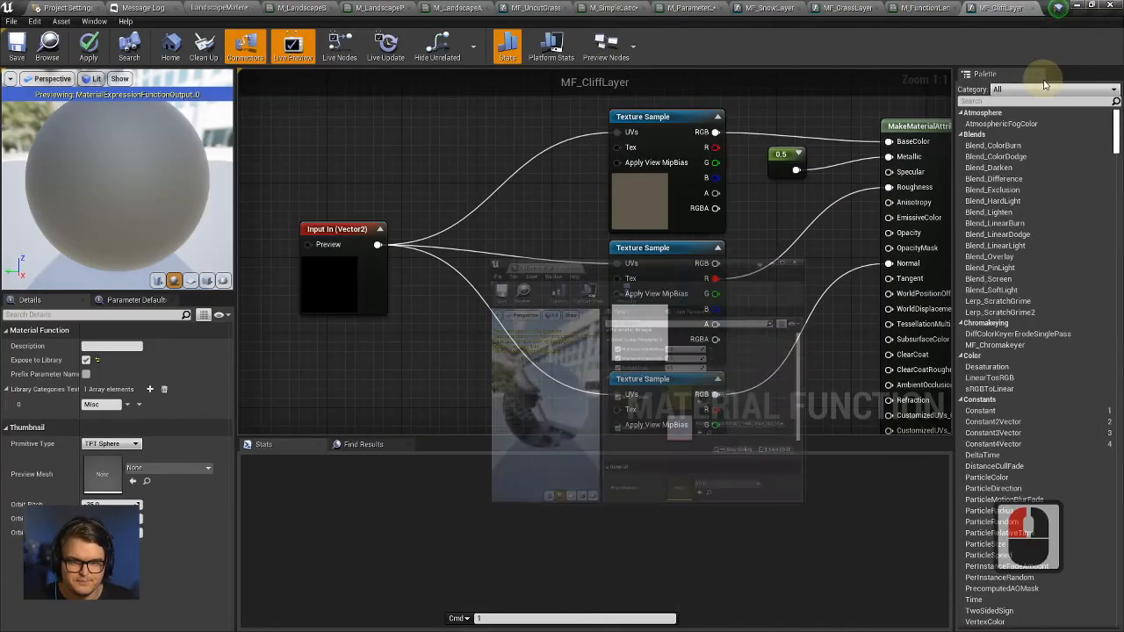
pyautogui.click(918, 7)
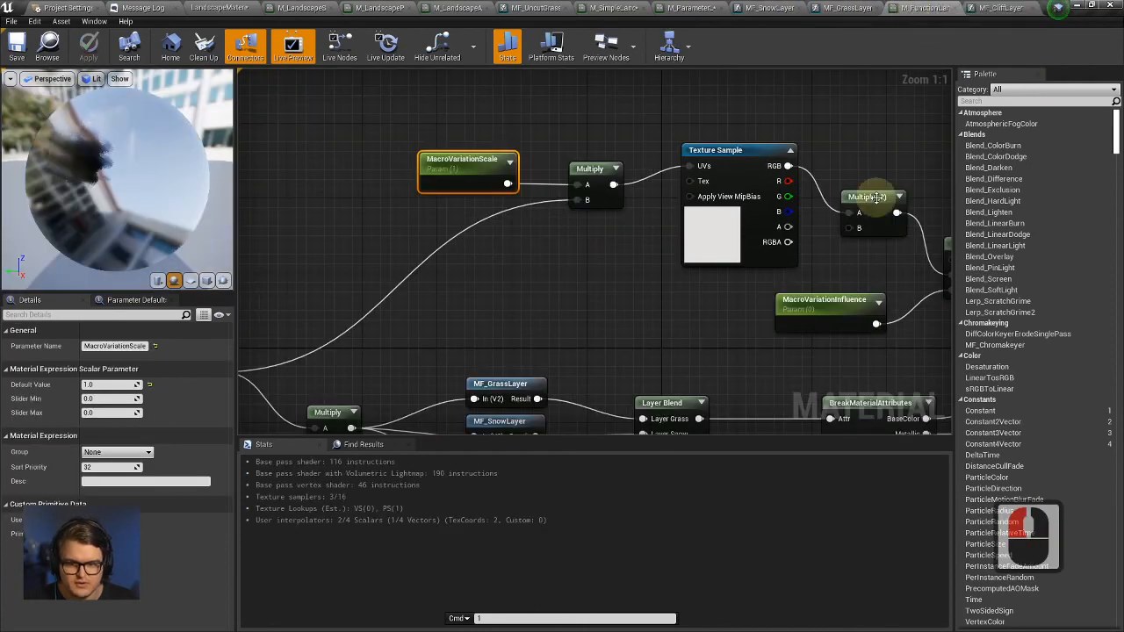
pyautogui.moveTo(923, 219); pyautogui.dragTo(761, 360, button='right')
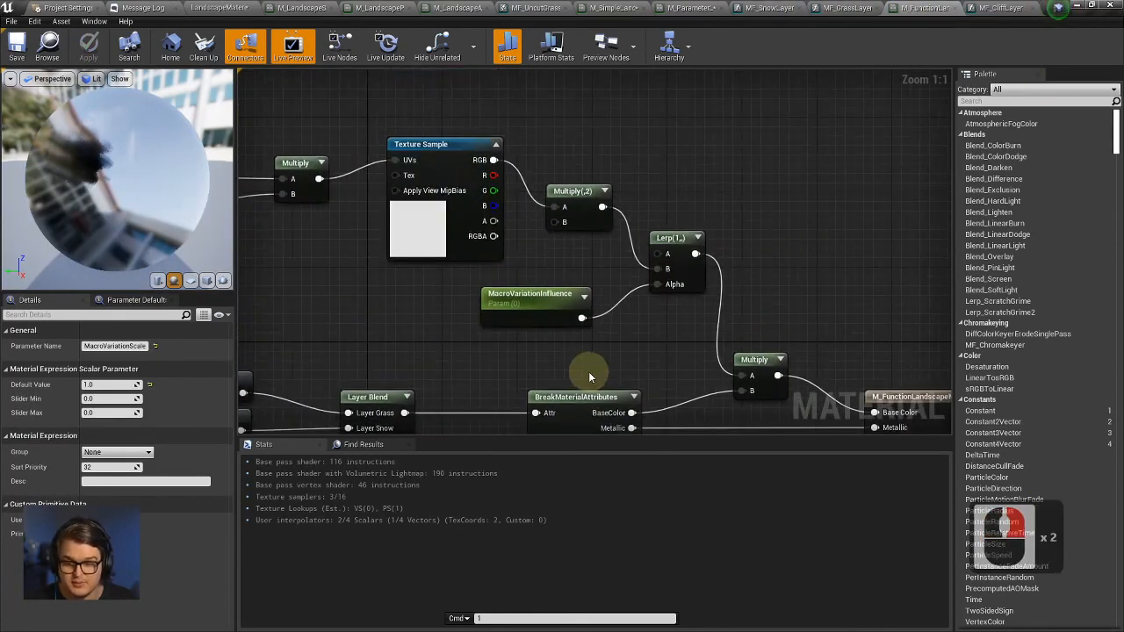
pyautogui.click(562, 303)
pyautogui.click(465, 152)
pyautogui.moveTo(466, 152); pyautogui.dragTo(448, 143)
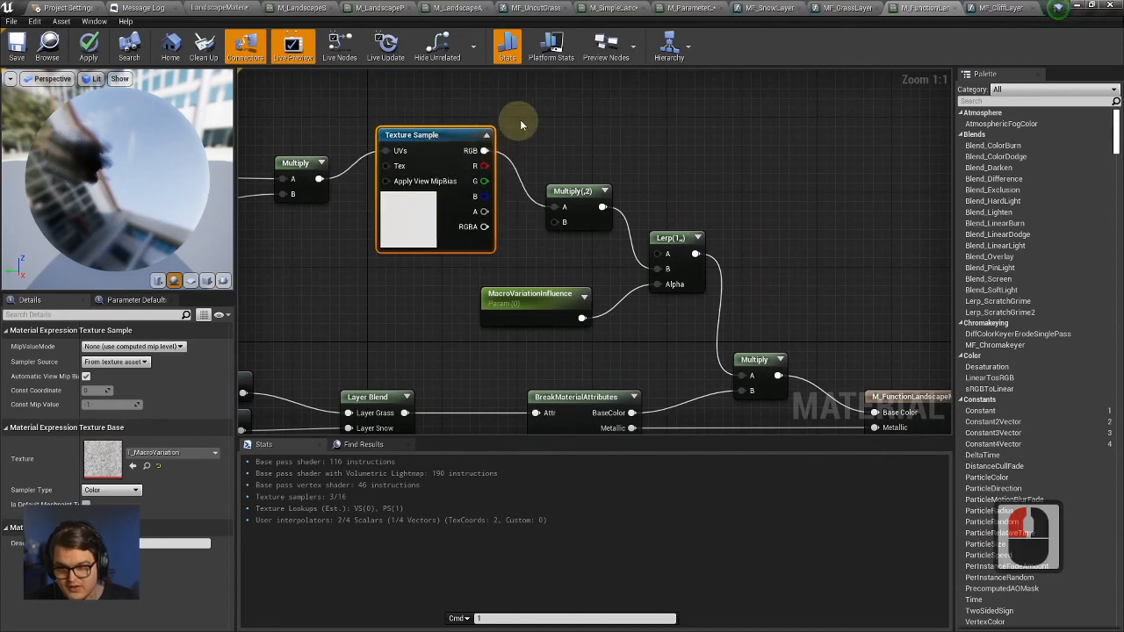
pyautogui.moveTo(519, 118); pyautogui.dragTo(730, 184, button='right')
pyautogui.click(379, 221)
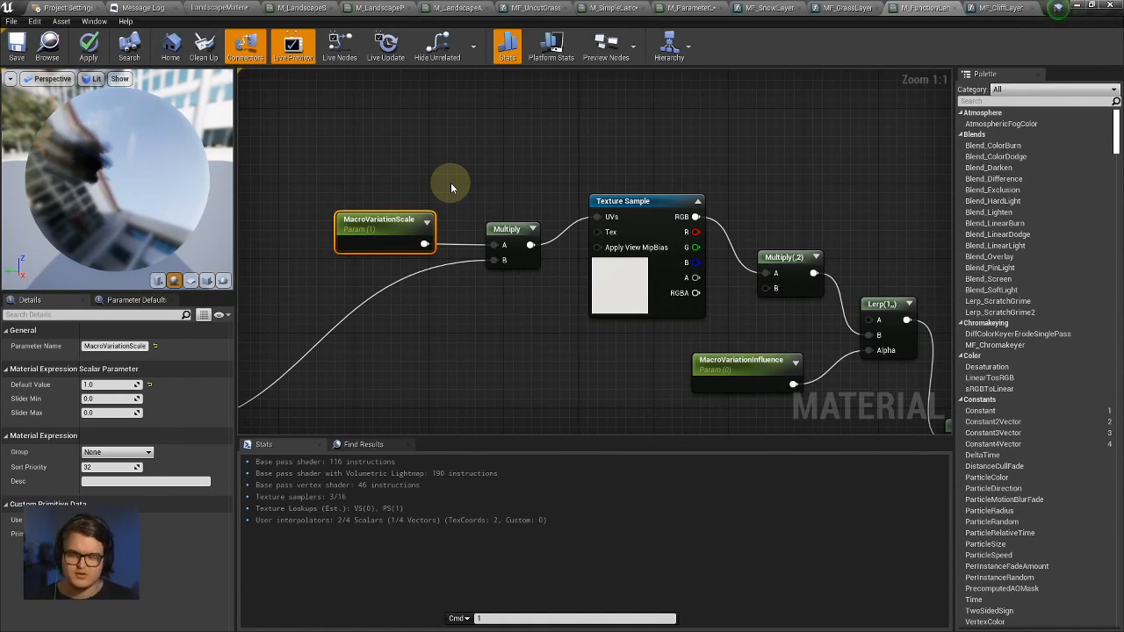
pyautogui.click(341, 214)
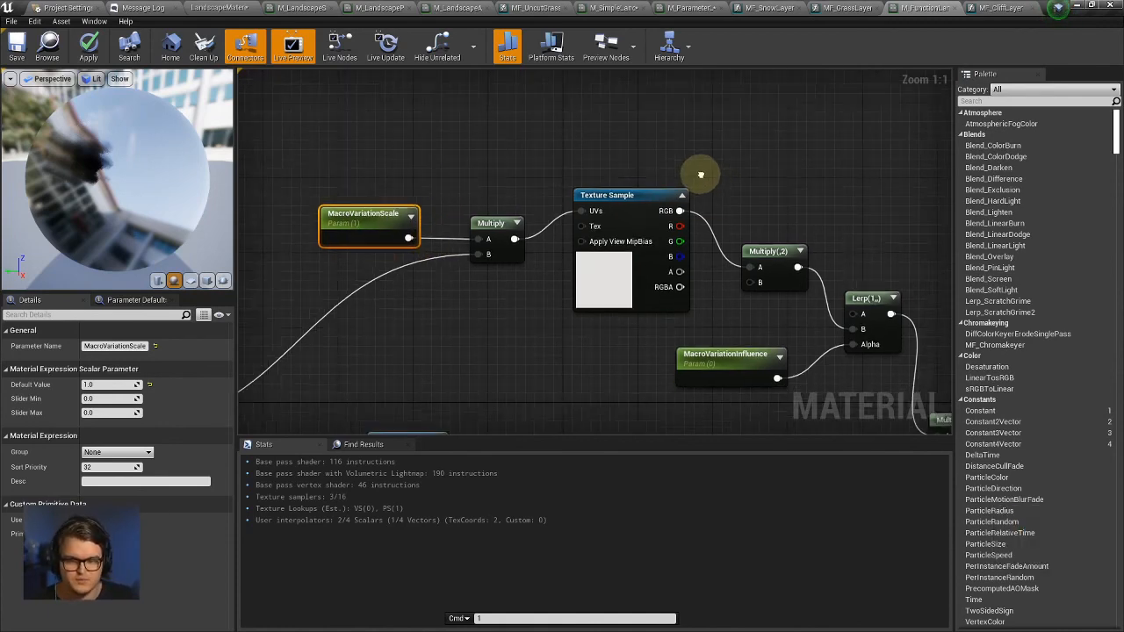
# Return to the LandscapeMaterialMap level and examine the macro variation around the grass, snow and cliff areas.
pyautogui.click(159, 6)
pyautogui.click(199, 6)
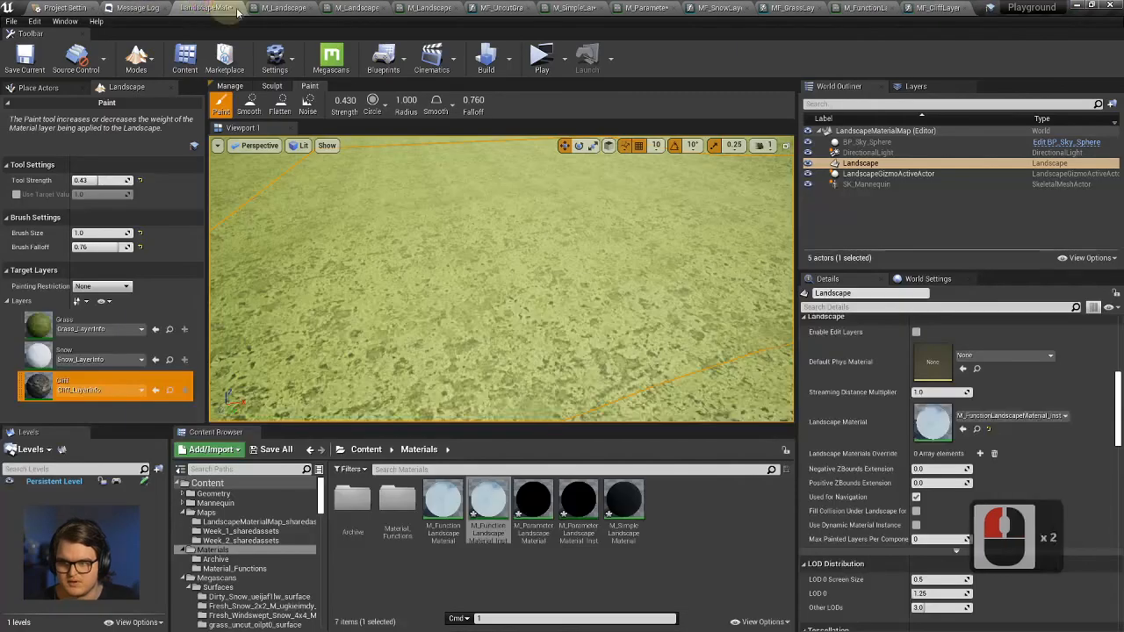
pyautogui.press('q')
pyautogui.press('q')
pyautogui.press('q')
pyautogui.press('q')
pyautogui.press('q')
pyautogui.press('q')
pyautogui.press('q')
pyautogui.press('q')
pyautogui.press('q')
pyautogui.press('q')
pyautogui.press('q')
pyautogui.press('q')
pyautogui.press('q')
pyautogui.press('q')
pyautogui.press('q')
pyautogui.press('q')
pyautogui.press('q')
pyautogui.press('q')
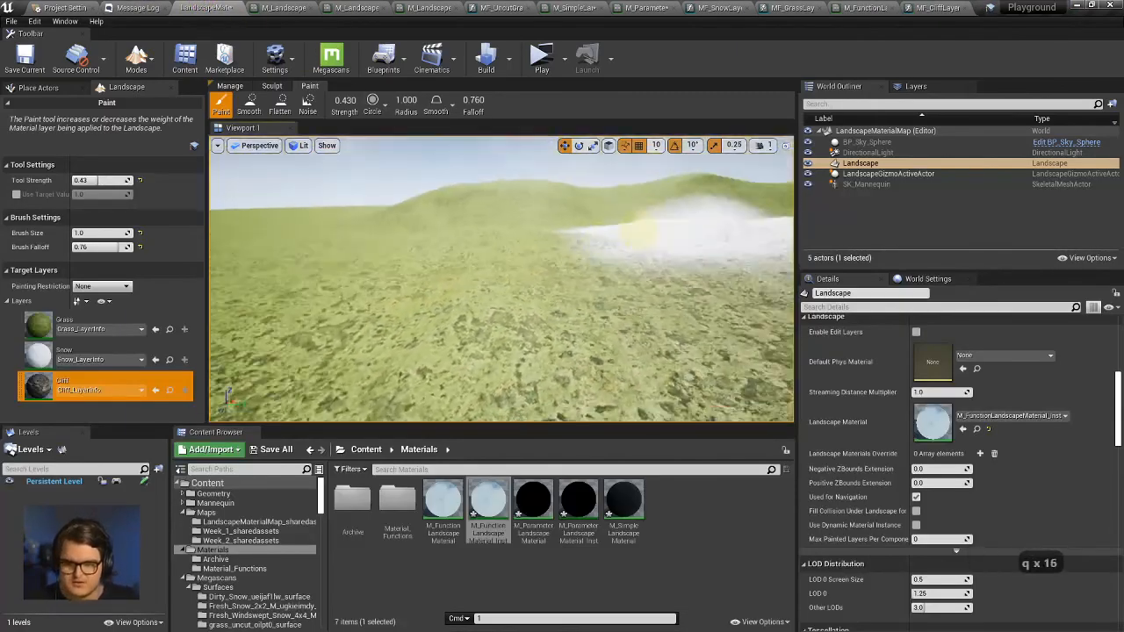
pyautogui.press('d')
pyautogui.press('w')
pyautogui.press('e')
pyautogui.press('w')
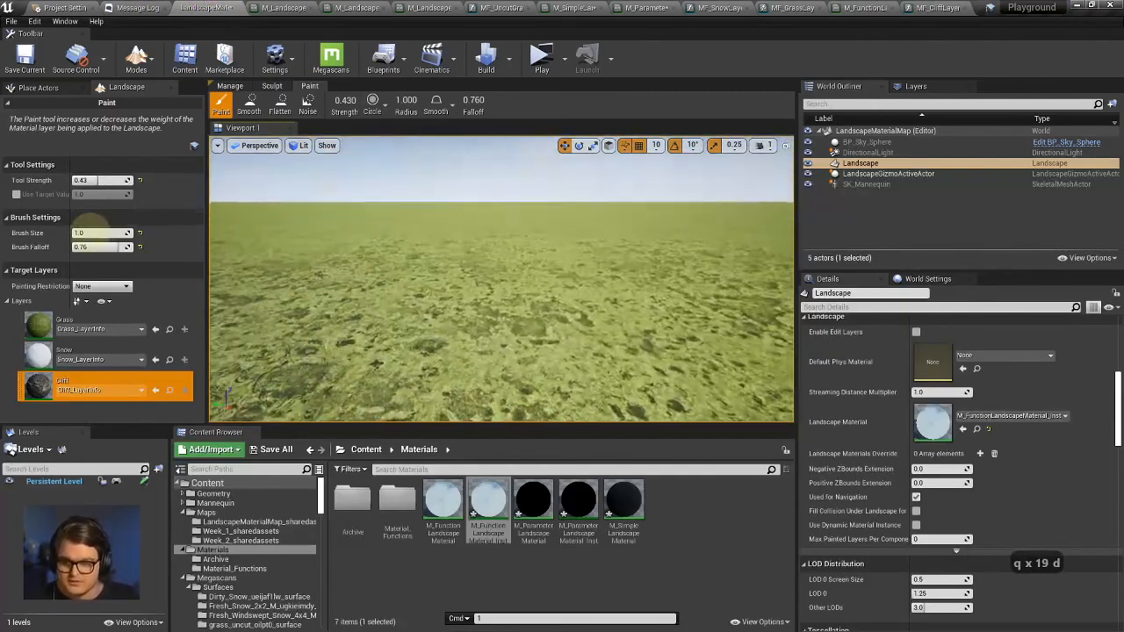
pyautogui.press('a')
pyautogui.press('a')
pyautogui.press('w')
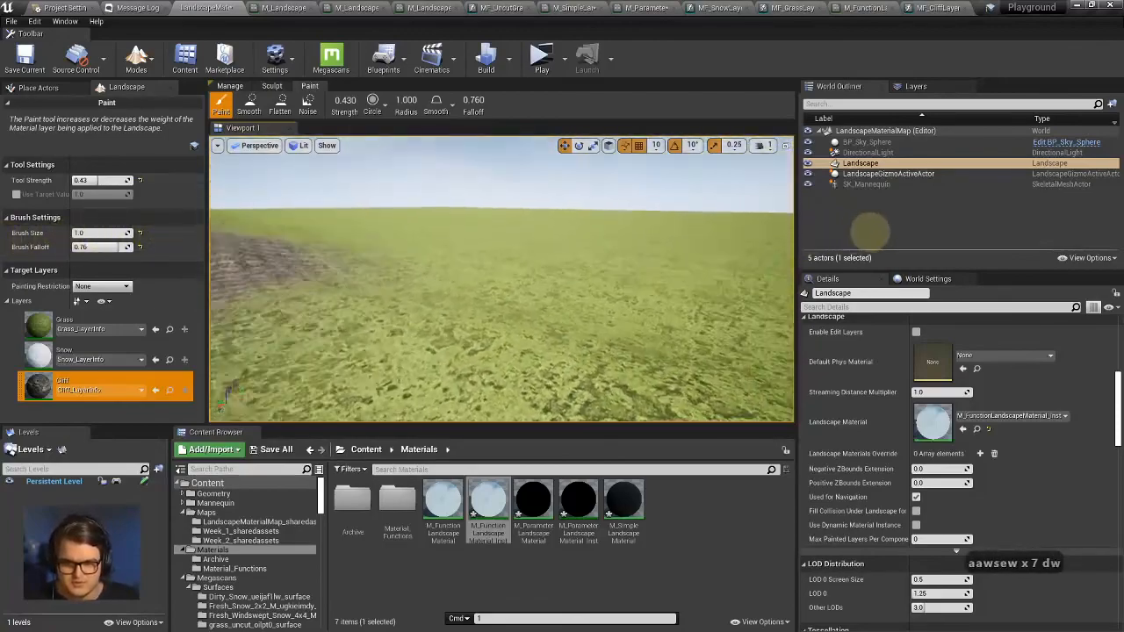
pyautogui.moveTo(884, 231); pyautogui.dragTo(1123, 236, button='right')
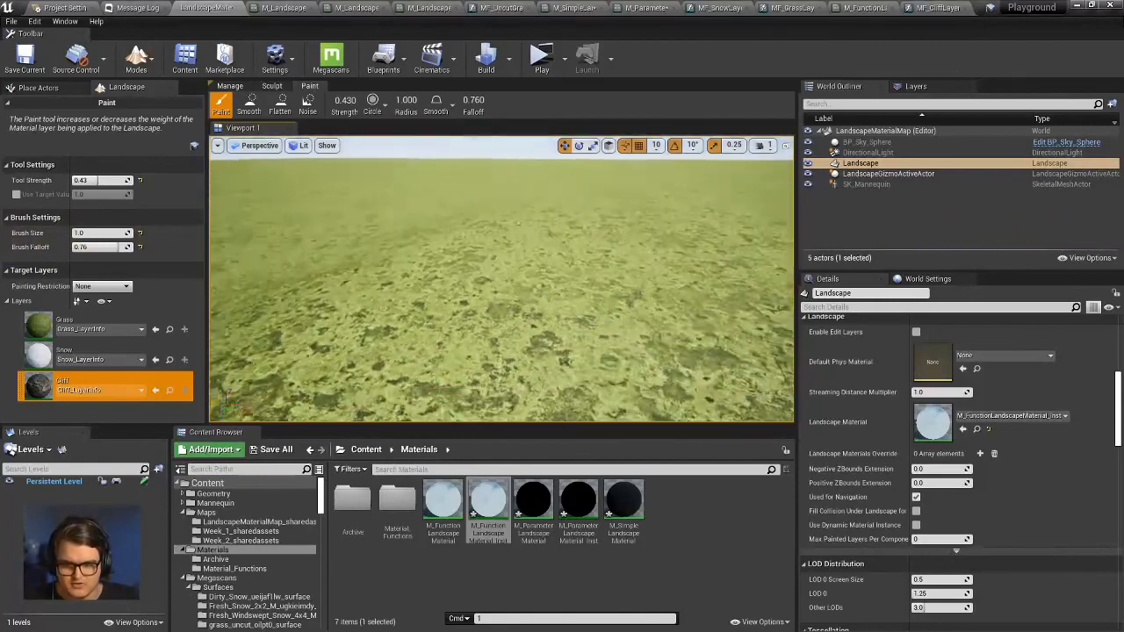
# Examine the macro variation on the grass from ground level across to the edge of the cliff area.
pyautogui.moveTo(411, 290); pyautogui.dragTo(516, 228, button='right')
pyautogui.press('s')
pyautogui.press('a')
pyautogui.press('e')
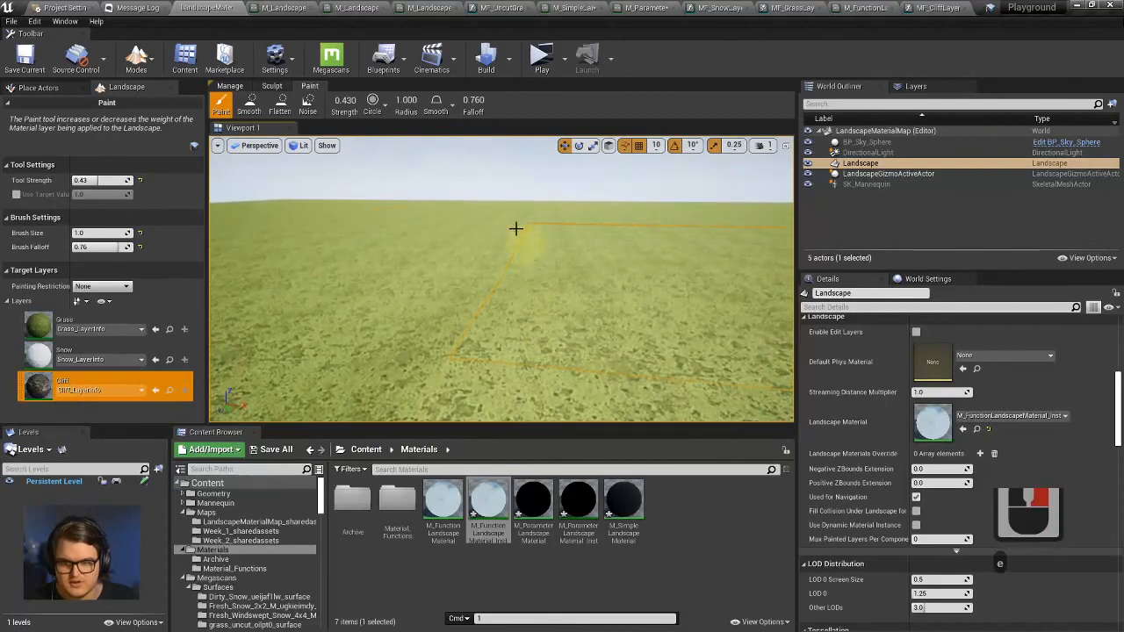
pyautogui.moveTo(612, 242); pyautogui.dragTo(624, 223, button='right')
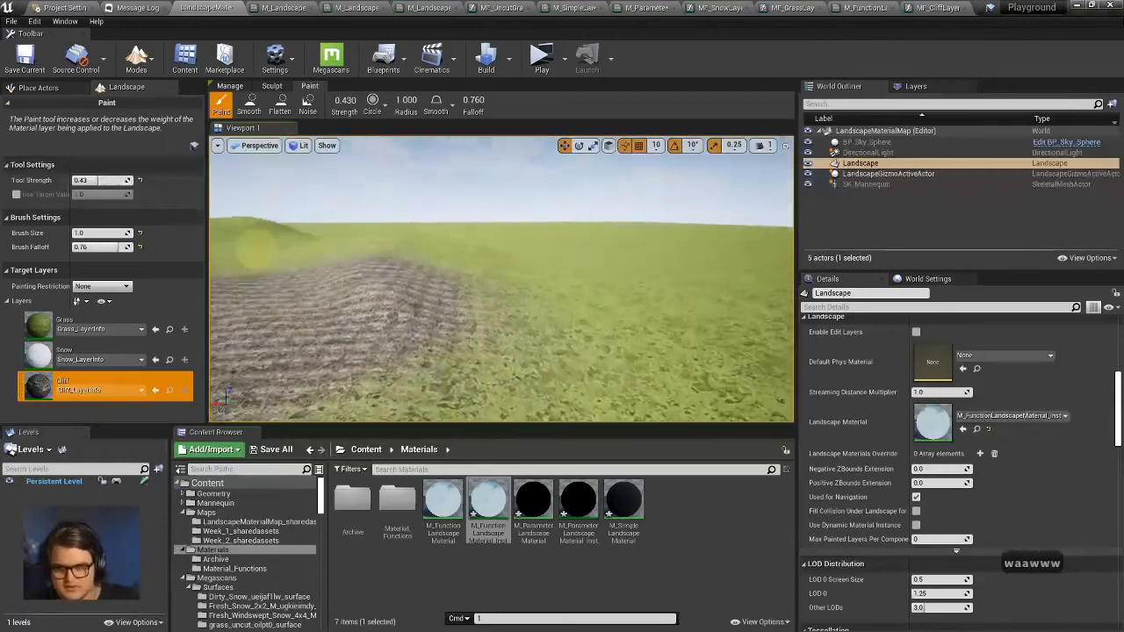
pyautogui.press('a')
pyautogui.press('e')
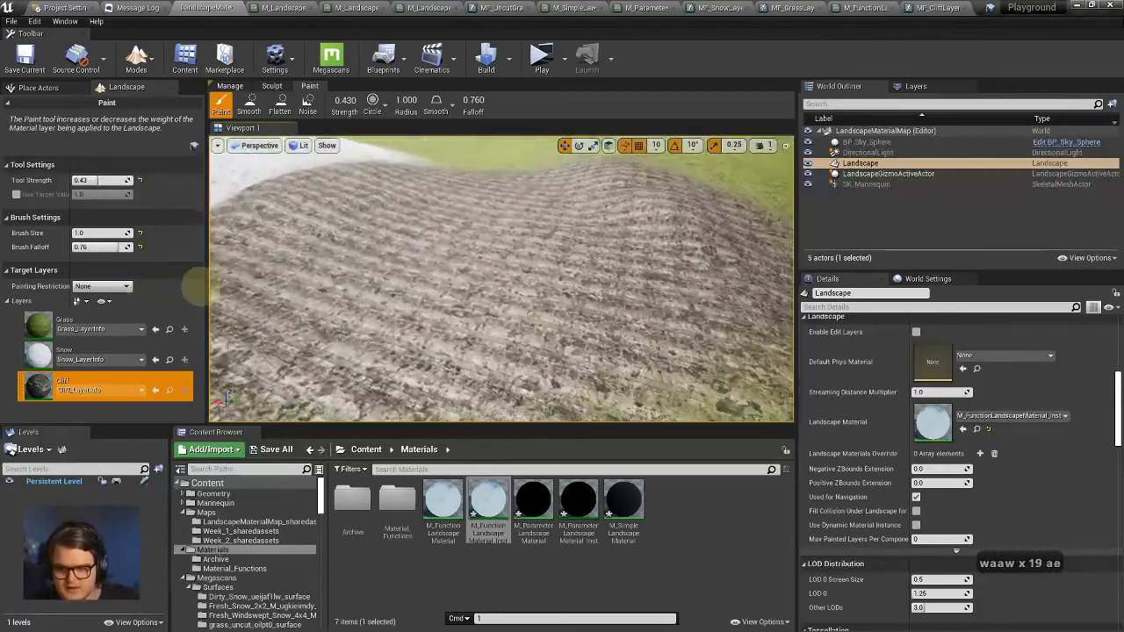
# Inspect the macro variation on the cliff texture and where it borders the snow and grass.
pyautogui.moveTo(220, 285); pyautogui.dragTo(485, 263, button='right')
pyautogui.press('a')
pyautogui.press('s')
pyautogui.press('s')
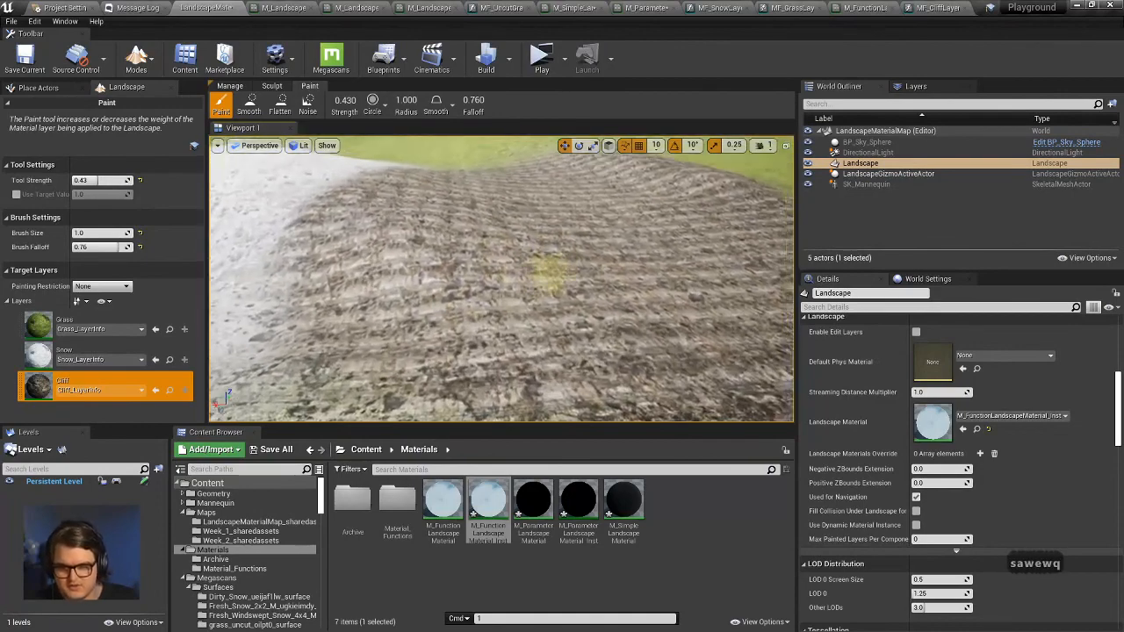
pyautogui.moveTo(549, 267); pyautogui.dragTo(562, 257, button='right')
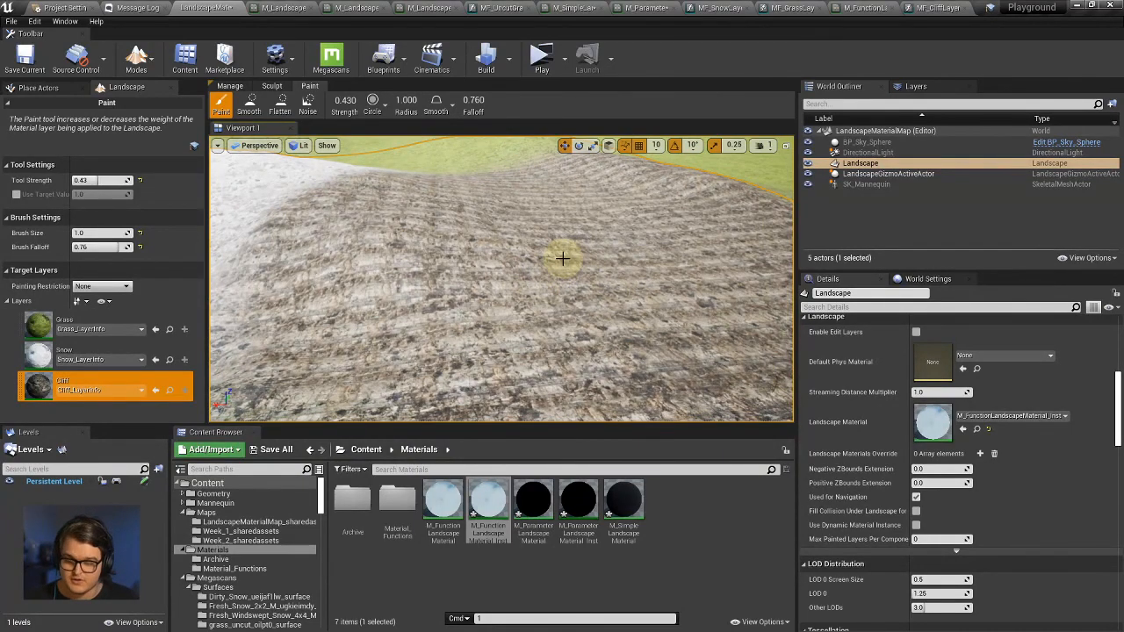
pyautogui.moveTo(553, 286)
pyautogui.mouseDown(button='right')
pyautogui.moveTo(693, 282)
pyautogui.moveTo(472, 268)
pyautogui.moveTo(562, 221)
pyautogui.moveTo(548, 213)
pyautogui.mouseUp(button='right')
pyautogui.press('w')
pyautogui.press('e')
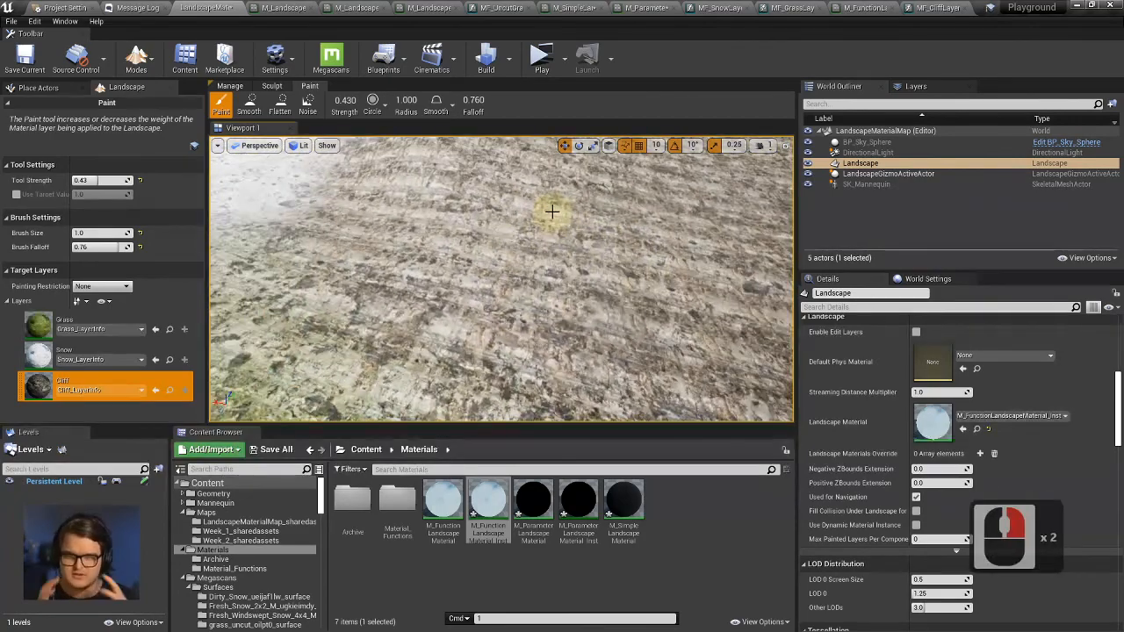
pyautogui.press('d')
pyautogui.press('s')
# Return to the grass area and open the M_FunctionLandscapeMaterial instance for editing.
pyautogui.moveTo(525, 259); pyautogui.dragTo(1033, 187, button='right')
pyautogui.press('w')
pyautogui.press('s')
pyautogui.press('w')
pyautogui.doubleClick(489, 502)
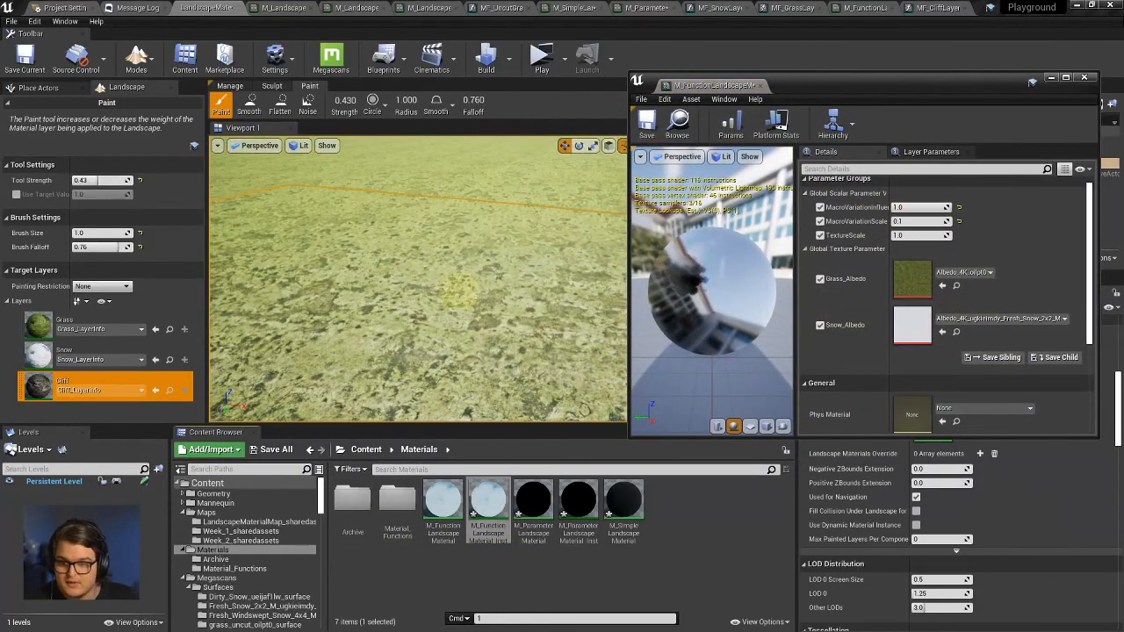
# Frame a stretch of grass beside the open material instance and examine its macro variation pattern.
pyautogui.moveTo(460, 294); pyautogui.dragTo(462, 296, button='right')
pyautogui.moveTo(314, 281); pyautogui.dragTo(282, 229, button='right')
pyautogui.press('w')
pyautogui.press('w')
pyautogui.press('w')
pyautogui.press('w')
pyautogui.press('w')
pyautogui.press('w')
pyautogui.press('a')
pyautogui.press('s')
pyautogui.press('d')
pyautogui.press('w')
pyautogui.press('s')
pyautogui.press('e')
pyautogui.press('w')
pyautogui.press('d')
pyautogui.moveTo(400, 218); pyautogui.dragTo(405, 211, button='right')
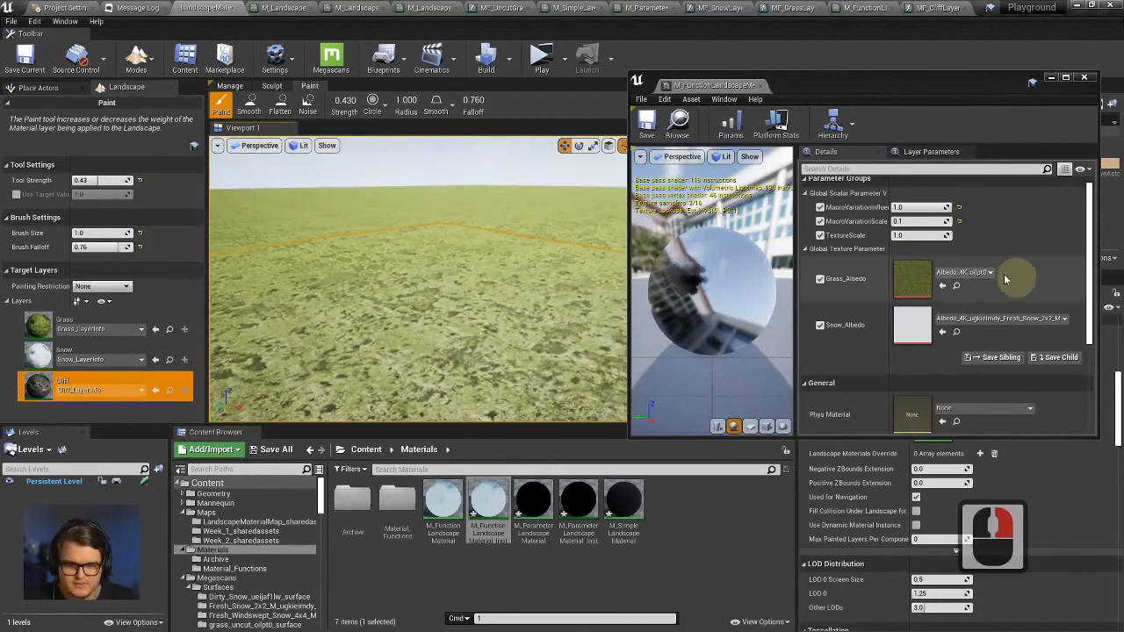
# Set MacroVariationInfluence to about 0.52 in the material instance and check its effect on the grass.
pyautogui.click(921, 207)
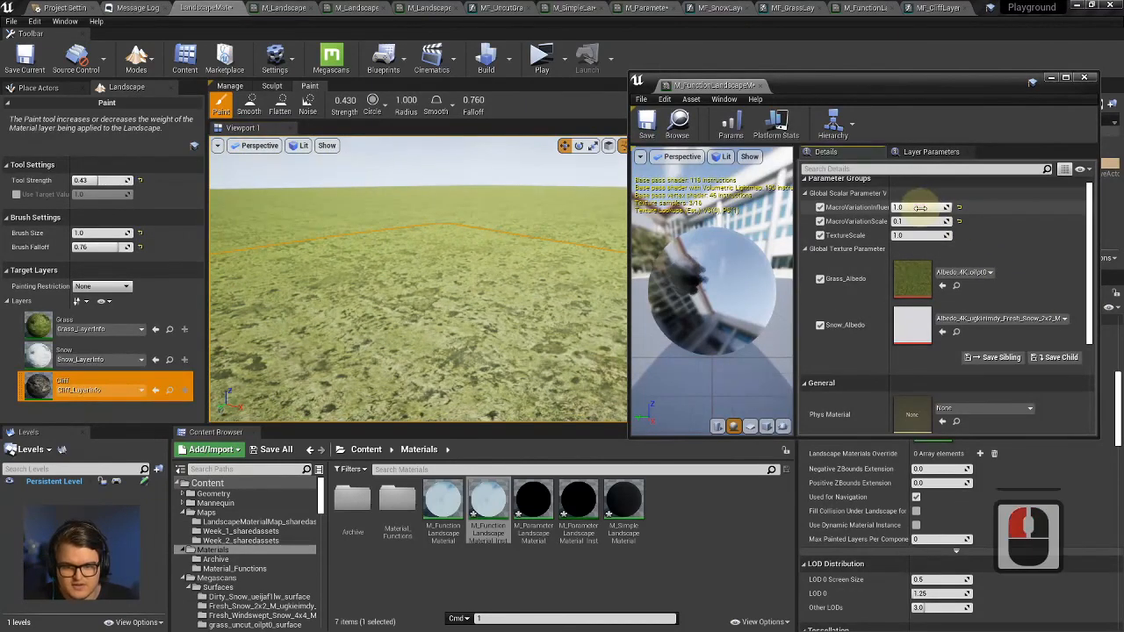
pyautogui.moveTo(928, 207)
pyautogui.mouseDown()
pyautogui.moveTo(891, 207)
pyautogui.moveTo(938, 208)
pyautogui.moveTo(923, 207)
pyautogui.mouseUp()
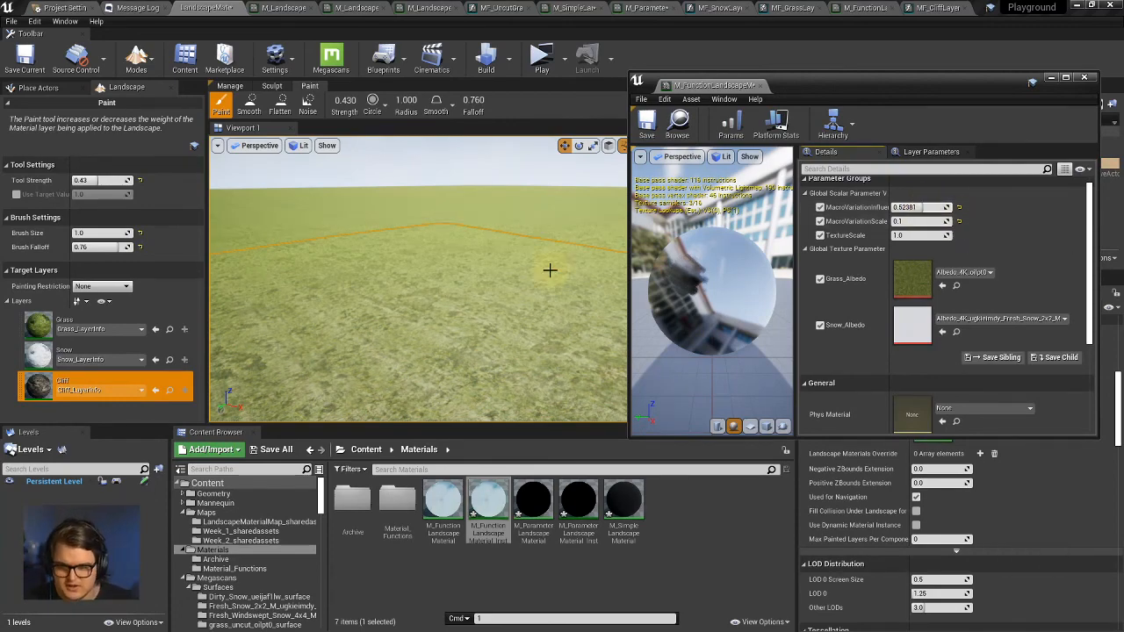
pyautogui.moveTo(551, 270); pyautogui.dragTo(511, 262, button='right')
pyautogui.press('w')
pyautogui.press('w')
pyautogui.press('d')
pyautogui.press('d')
pyautogui.press('d')
pyautogui.press('d')
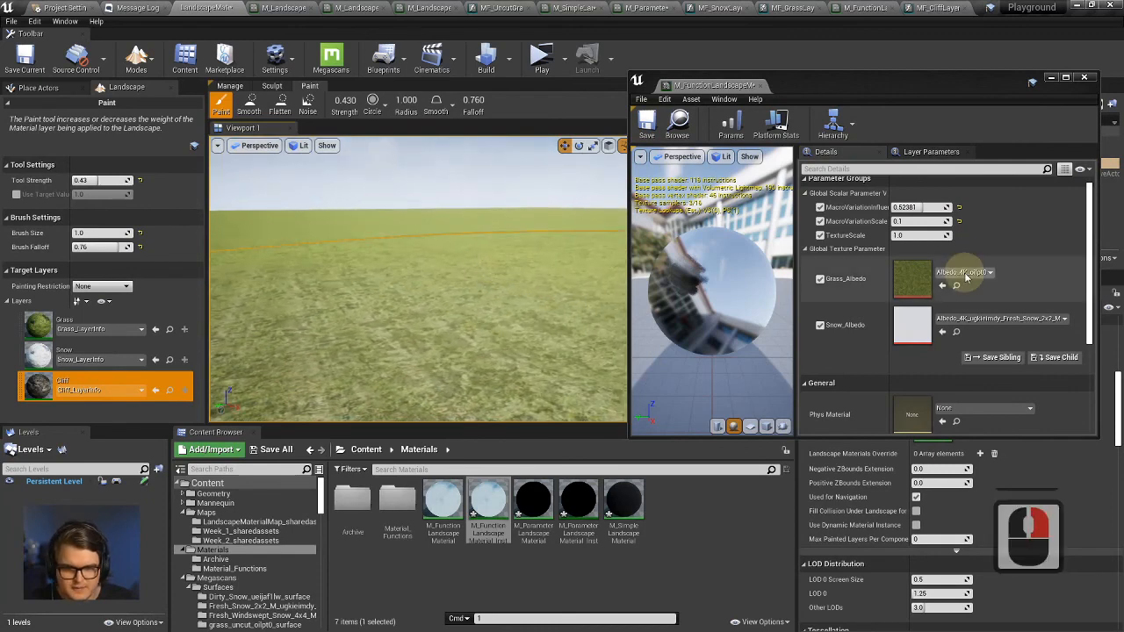
# Set MacroVariationScale to 0.05 and MacroVariationInfluence to about 0.34 in the material instance.
pyautogui.click(922, 222)
pyautogui.write('0')
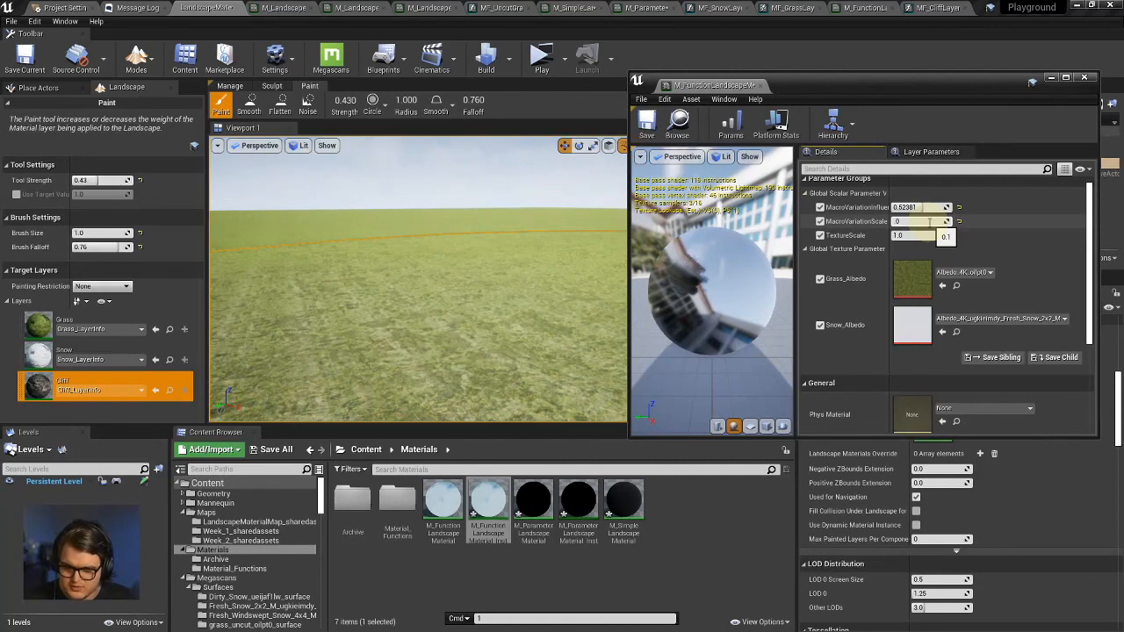
pyautogui.write('.05')
pyautogui.press('Return')
pyautogui.click(920, 207)
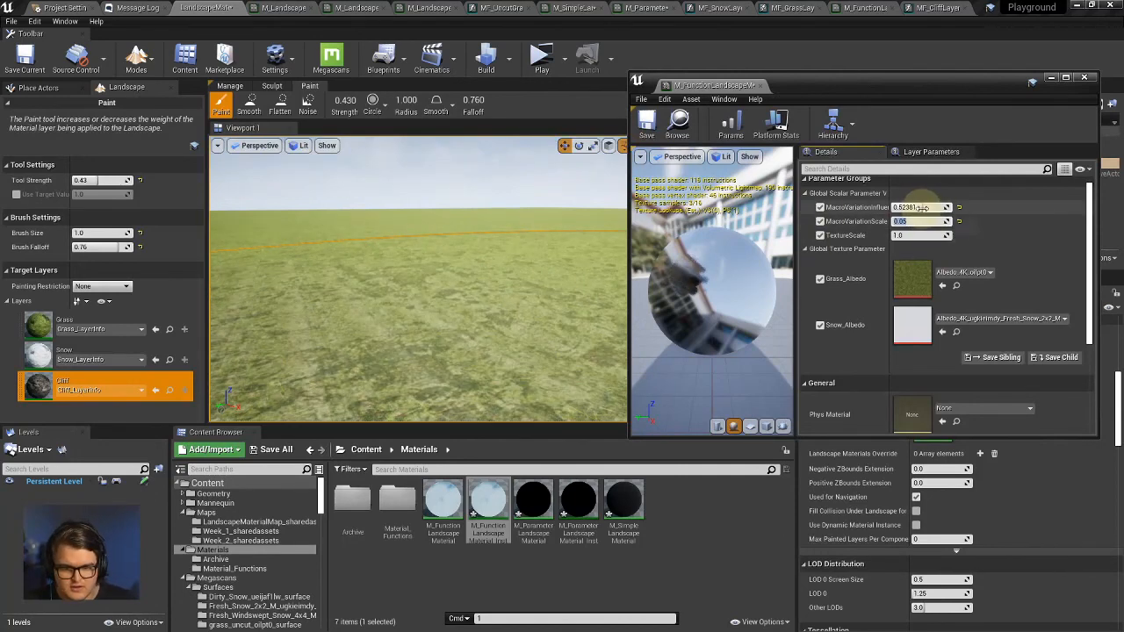
pyautogui.moveTo(909, 201); pyautogui.dragTo(916, 208)
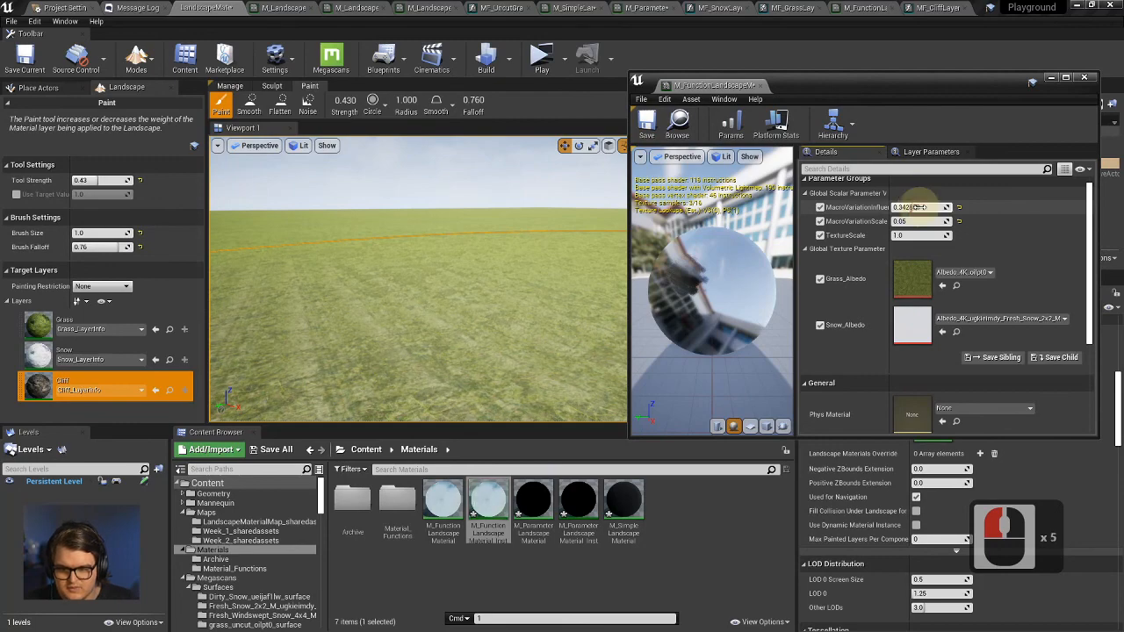
# Inspect the grass with the tuned influence and scale from several places and angles across the landscape.
pyautogui.moveTo(558, 263)
pyautogui.mouseDown(button='right')
pyautogui.moveTo(559, 296)
pyautogui.moveTo(518, 264)
pyautogui.moveTo(457, 263)
pyautogui.moveTo(608, 260)
pyautogui.moveTo(584, 265)
pyautogui.moveTo(523, 245)
pyautogui.moveTo(381, 261)
pyautogui.moveTo(861, 256)
pyautogui.mouseUp(button='right')
pyautogui.press('w')
pyautogui.press('d')
pyautogui.press('s')
pyautogui.press('s')
pyautogui.press('a')
pyautogui.press('w')
pyautogui.press('d')
pyautogui.press('w')
pyautogui.press('d')
pyautogui.press('w')
pyautogui.press('d')
pyautogui.press('d')
pyautogui.press('d')
pyautogui.press('d')
pyautogui.press('d')
pyautogui.press('d')
pyautogui.press('w')
pyautogui.press('s')
pyautogui.press('s')
pyautogui.press('w')
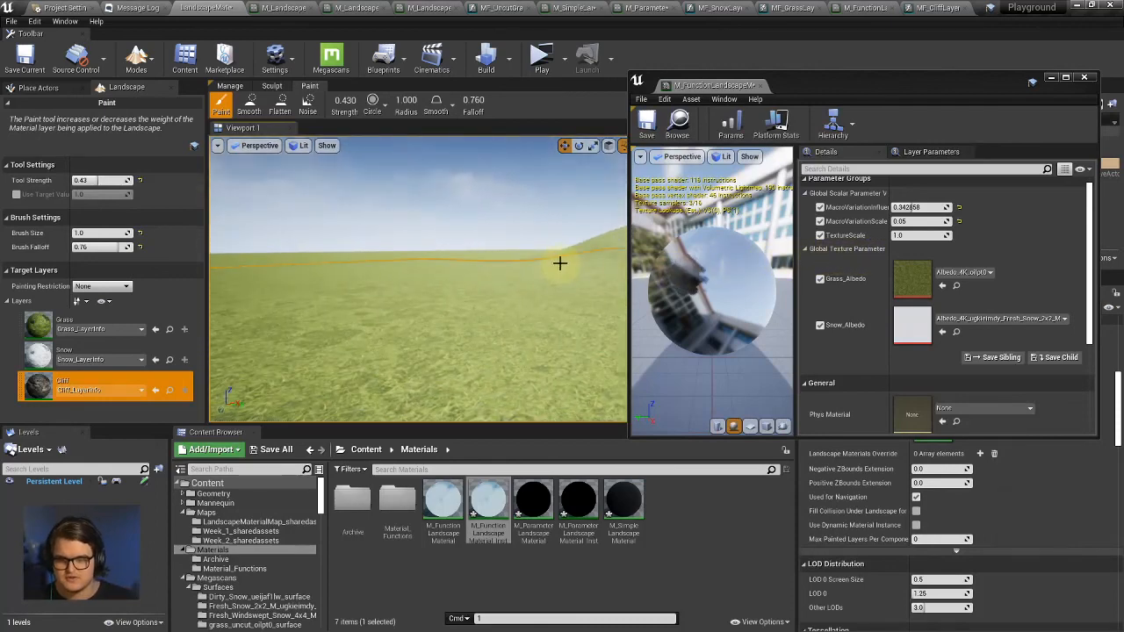
# Close the material instance and survey the wide grass field for visible tiling.
pyautogui.press('w')
pyautogui.press('w')
pyautogui.press('a')
pyautogui.moveTo(571, 295); pyautogui.dragTo(740, 281, button='right')
pyautogui.press('w')
pyautogui.press('d')
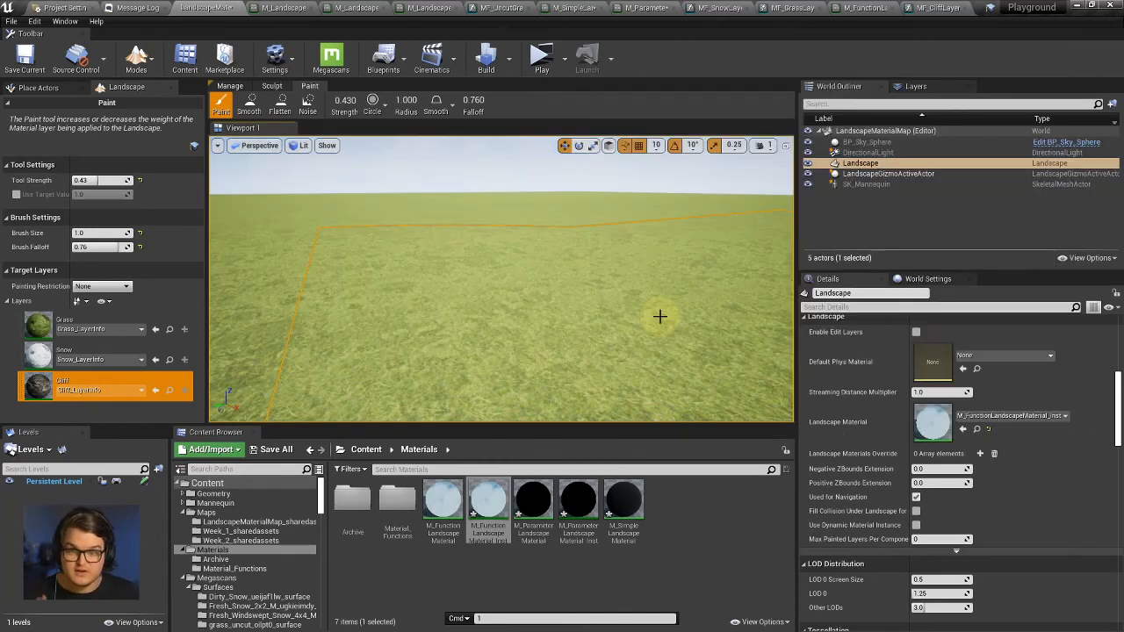
pyautogui.moveTo(661, 316); pyautogui.dragTo(619, 321, button='right')
pyautogui.press('a')
# Open the M_FunctionLandscapeMaterial graph and review how BreakMaterialAttributes and the macro Multiply node feed Base Color.
pyautogui.click(784, 7)
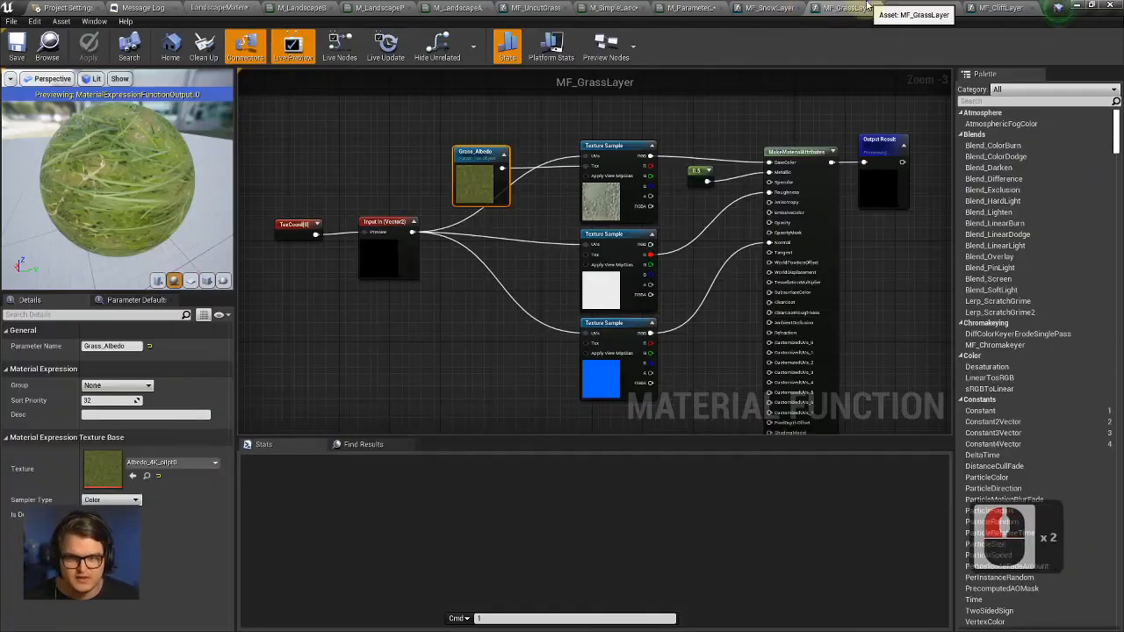
pyautogui.click(946, 7)
pyautogui.moveTo(847, 192); pyautogui.dragTo(730, 164, button='right')
pyautogui.scroll(-2, 1057, 204)
pyautogui.scroll(1, 670, 230)
pyautogui.moveTo(670, 230); pyautogui.dragTo(604, 191, button='right')
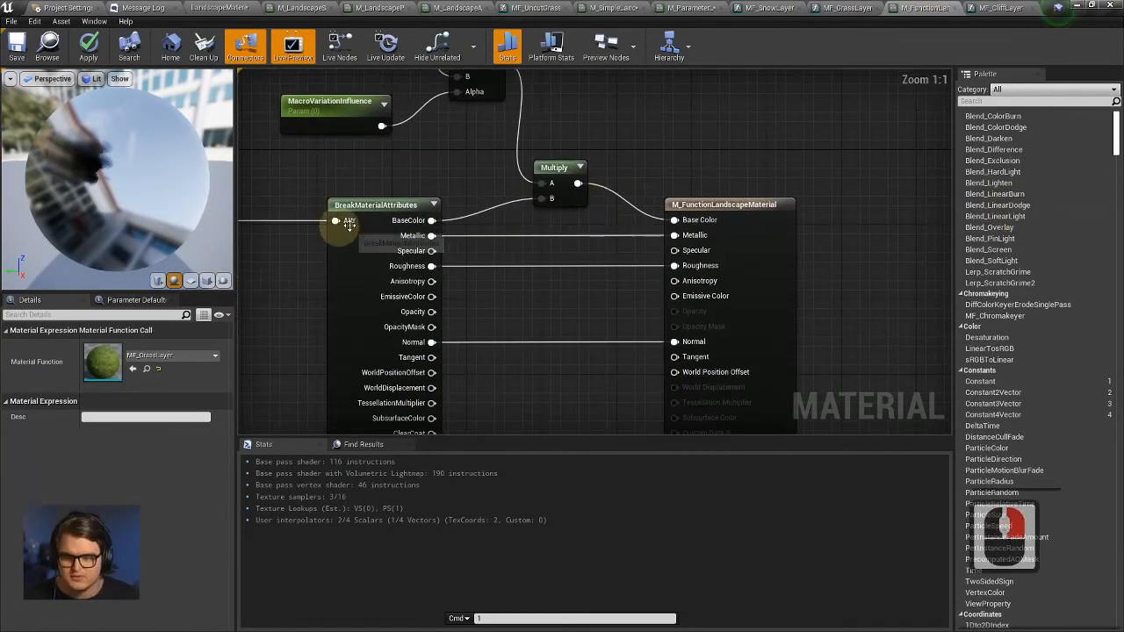
pyautogui.click(375, 213)
pyautogui.click(670, 219)
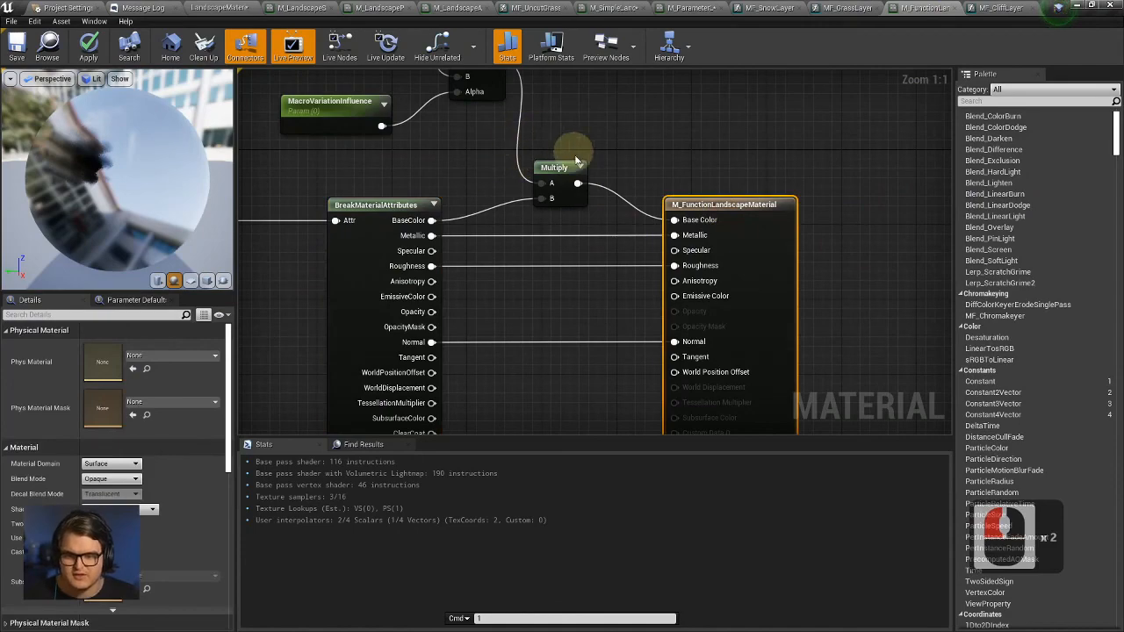
pyautogui.click(551, 162)
pyautogui.moveTo(551, 158); pyautogui.dragTo(668, 252, button='right')
pyautogui.moveTo(623, 193); pyautogui.dragTo(657, 185, button='right')
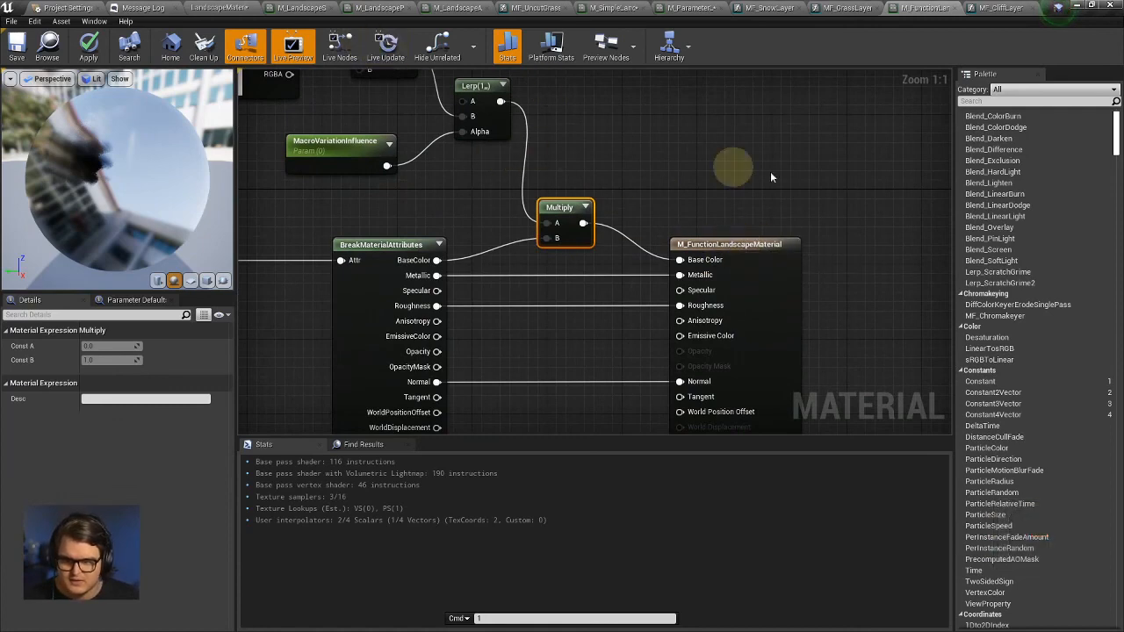
pyautogui.click(572, 221)
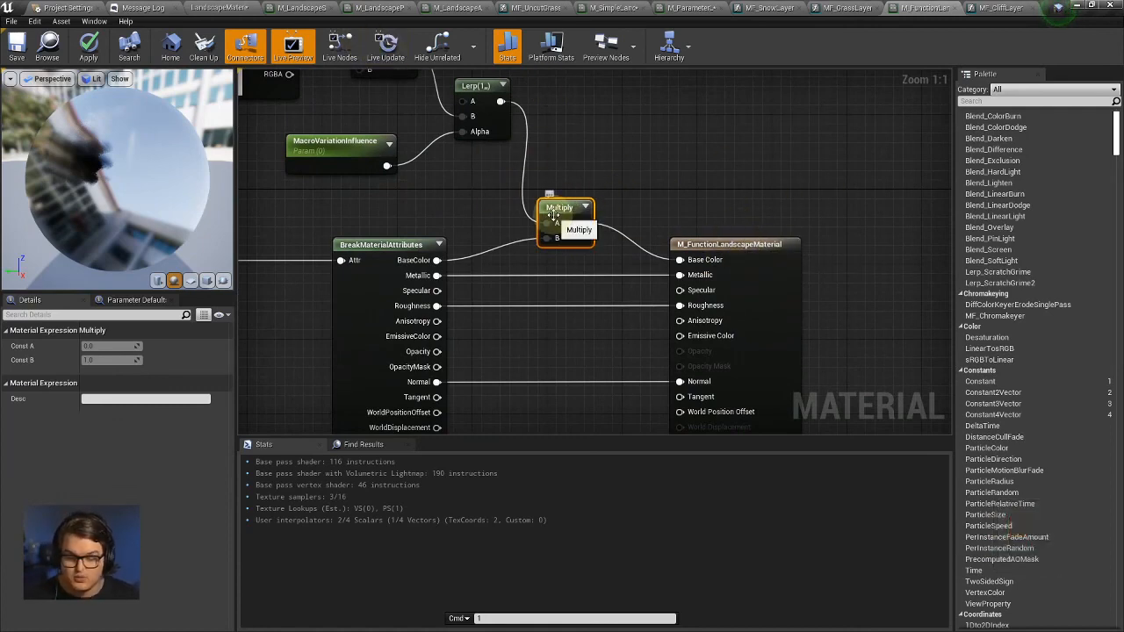
# Review the MF_GrassLayer, MF_SnowLayer and MF_CliffLayer nodes through Layer Blend to BreakMaterialAttributes in M_FunctionLandscapeMaterial.
pyautogui.click(234, 4)
pyautogui.click(783, 6)
pyautogui.moveTo(434, 137); pyautogui.dragTo(446, 216, button='right')
pyautogui.click(936, 7)
pyautogui.moveTo(612, 116); pyautogui.dragTo(774, 255, button='right')
pyautogui.moveTo(686, 117); pyautogui.dragTo(224, 255)
pyautogui.moveTo(439, 308); pyautogui.dragTo(678, 146, button='right')
pyautogui.click(477, 203)
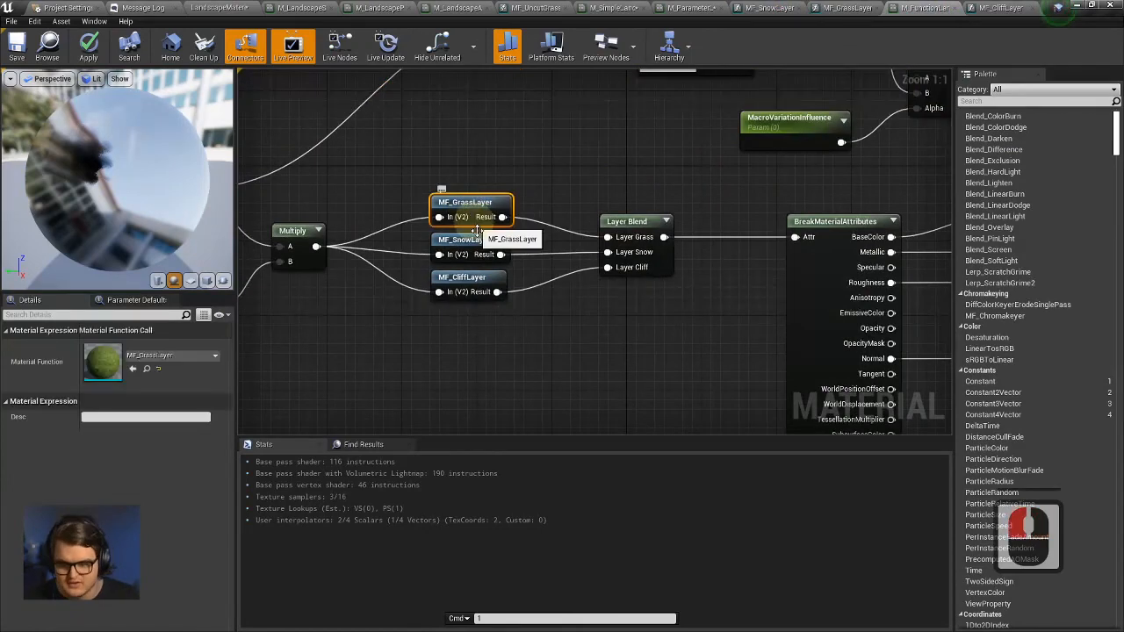
pyautogui.click(474, 288)
pyautogui.moveTo(404, 129); pyautogui.dragTo(279, 121, button='right')
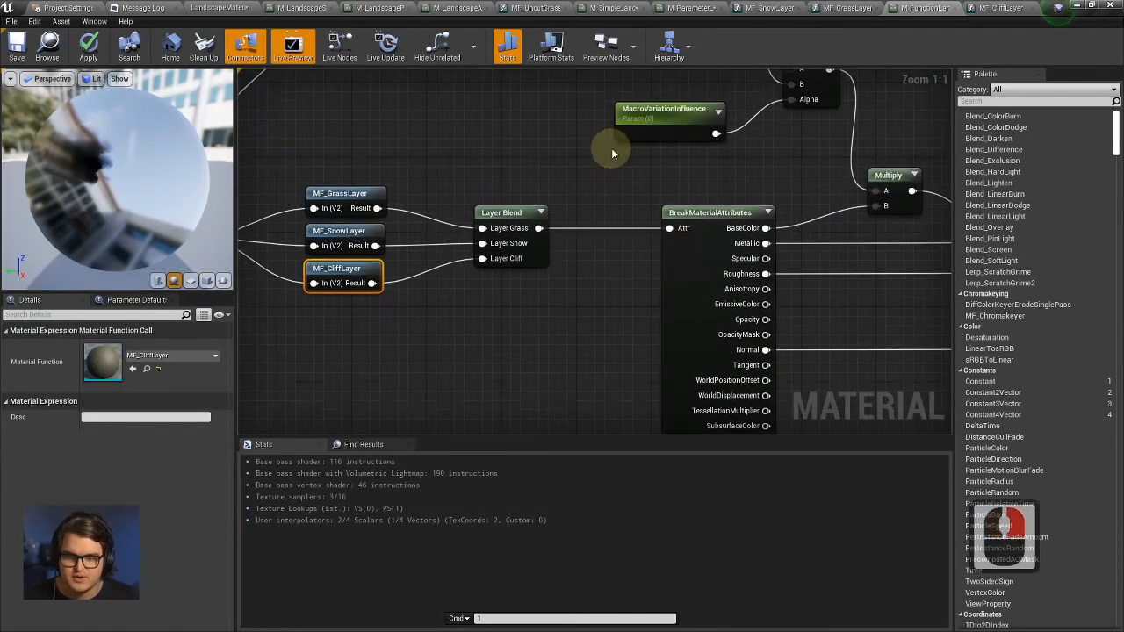
pyautogui.moveTo(611, 147); pyautogui.dragTo(423, 160, button='right')
pyautogui.click(552, 231)
pyautogui.moveTo(604, 230); pyautogui.dragTo(559, 243, button='right')
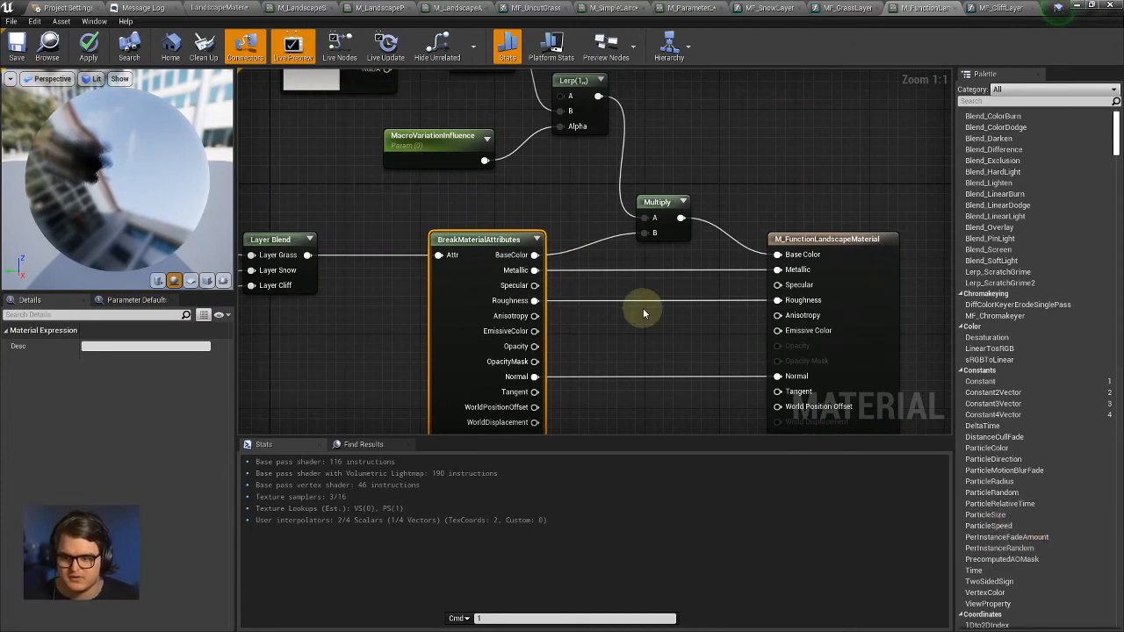
# Return to the LandscapeMaterialMap level and move from the grass to the snow area near the mannequin.
pyautogui.click(213, 9)
pyautogui.press('a')
pyautogui.press('w')
pyautogui.press('d')
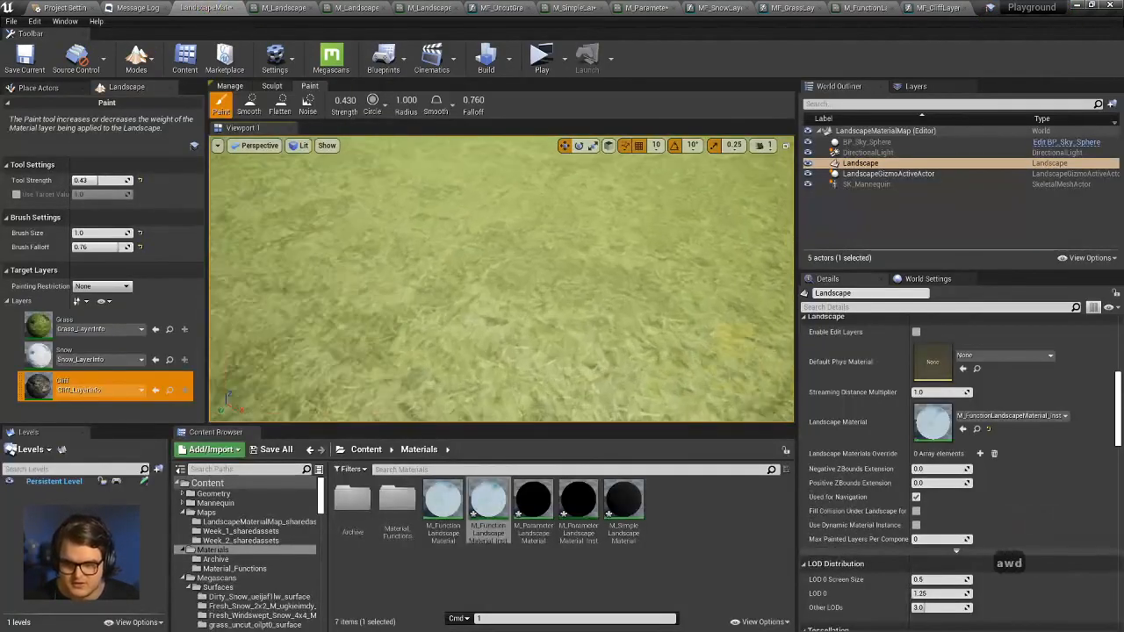
pyautogui.moveTo(736, 338); pyautogui.dragTo(1122, 294, button='right')
pyautogui.press('d')
pyautogui.press('d')
pyautogui.press('w')
pyautogui.press('e')
pyautogui.press('w')
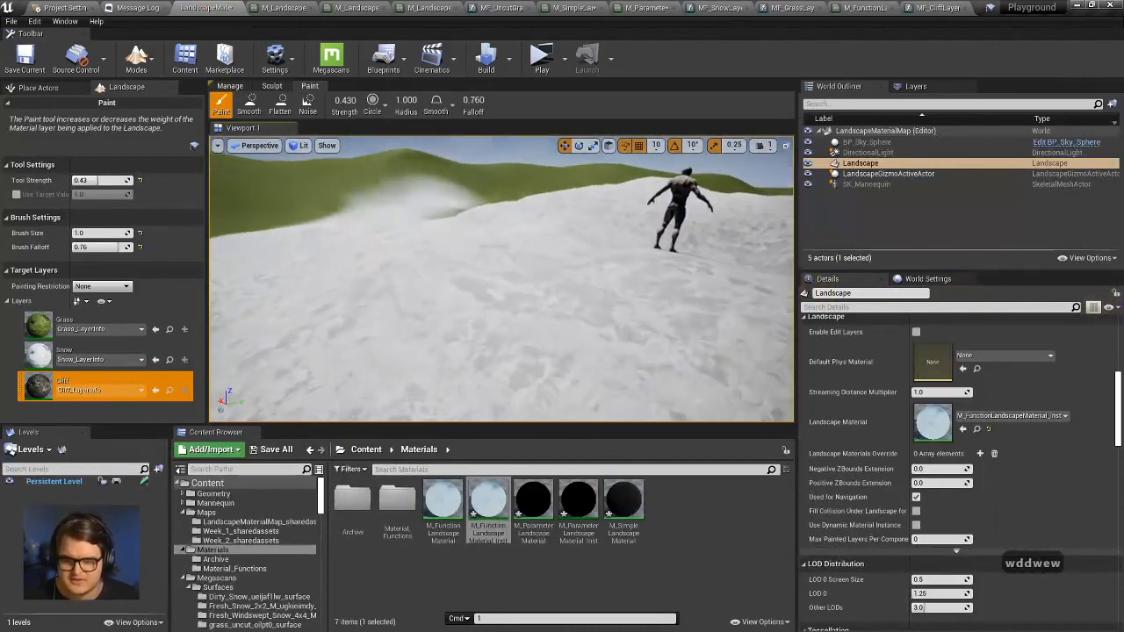
# Examine the macro variation on the snow and along its transition into the grass.
pyautogui.press('w')
pyautogui.press('w')
pyautogui.press('e')
pyautogui.moveTo(502, 280); pyautogui.dragTo(527, 280, button='right')
pyautogui.press('w')
pyautogui.press('e')
pyautogui.press('s')
pyautogui.press('q')
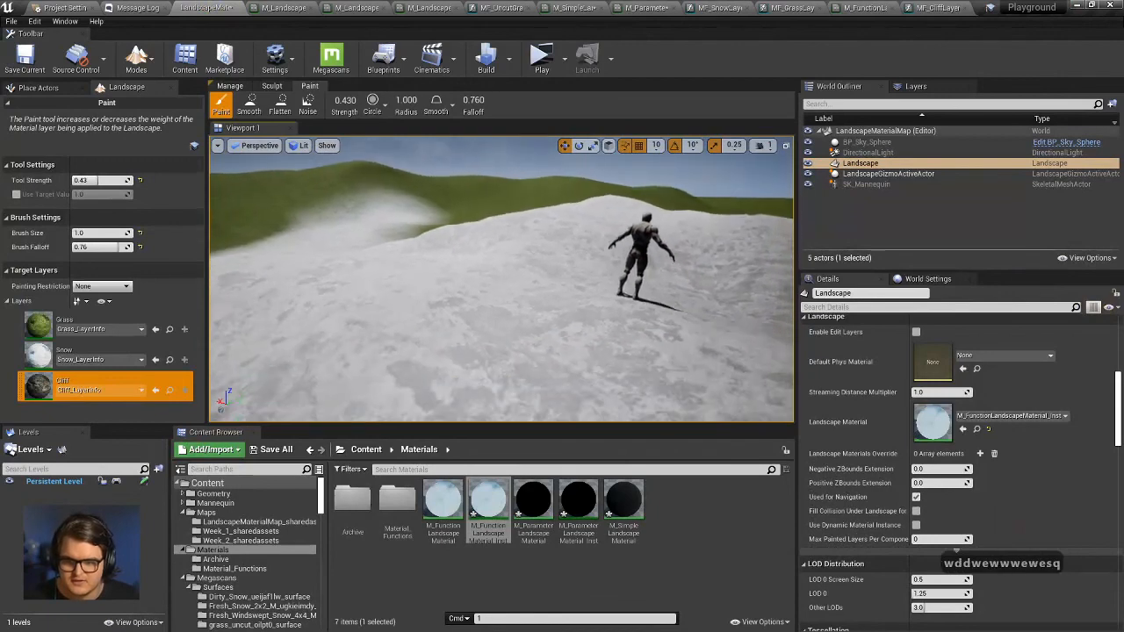
pyautogui.press('w')
pyautogui.moveTo(609, 276)
pyautogui.mouseDown(button='right')
pyautogui.moveTo(571, 276)
pyautogui.moveTo(608, 276)
pyautogui.mouseUp(button='right')
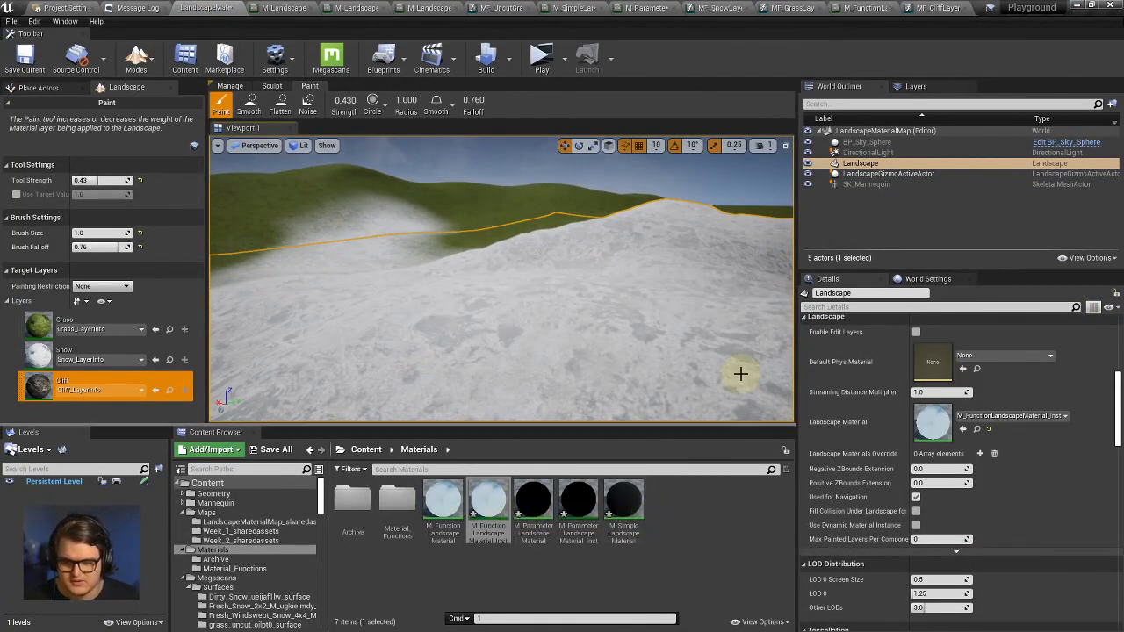
pyautogui.moveTo(739, 374); pyautogui.dragTo(600, 236, button='right')
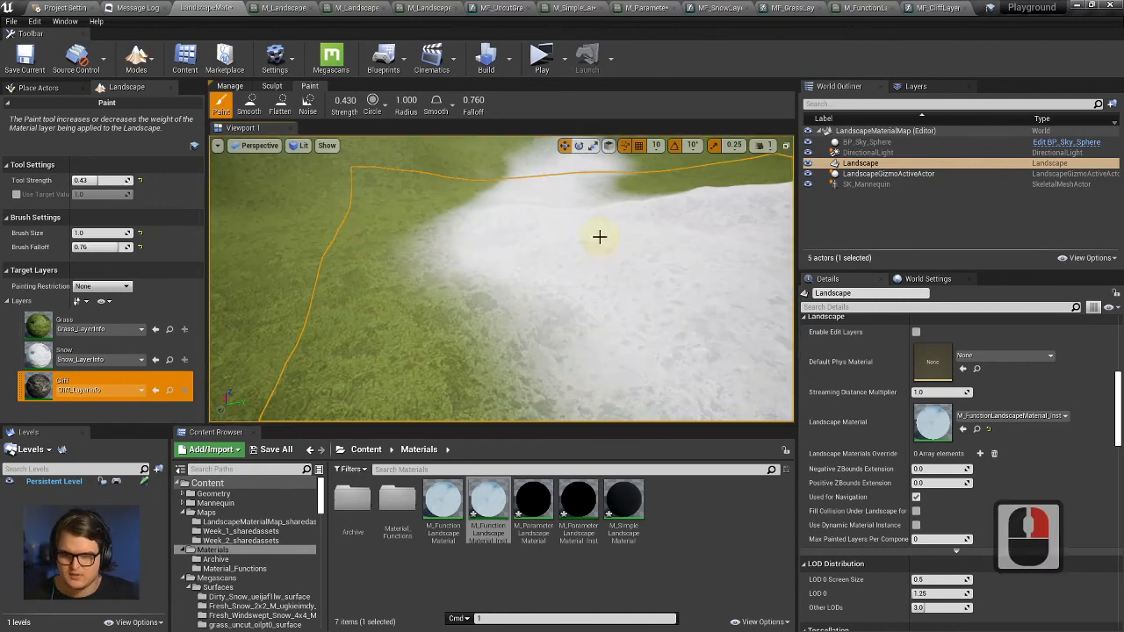
# Reopen the M_FunctionLandscapeMaterial graph and select the Multiply node feeding Base Color.
pyautogui.click(882, 7)
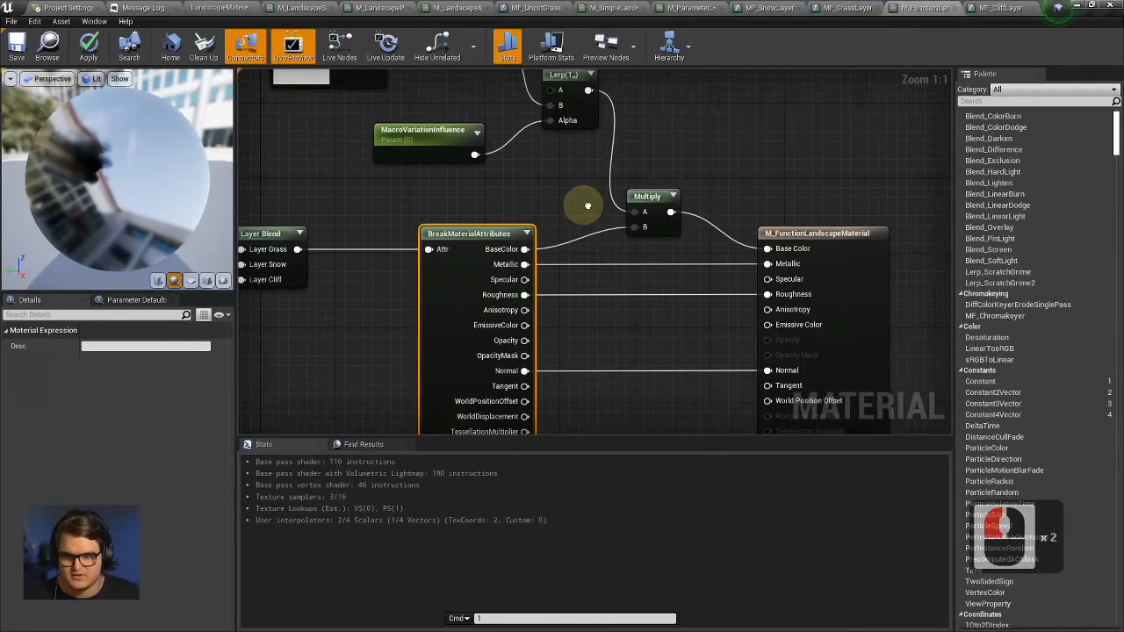
pyautogui.moveTo(588, 206); pyautogui.dragTo(519, 199, button='right')
pyautogui.click(580, 184)
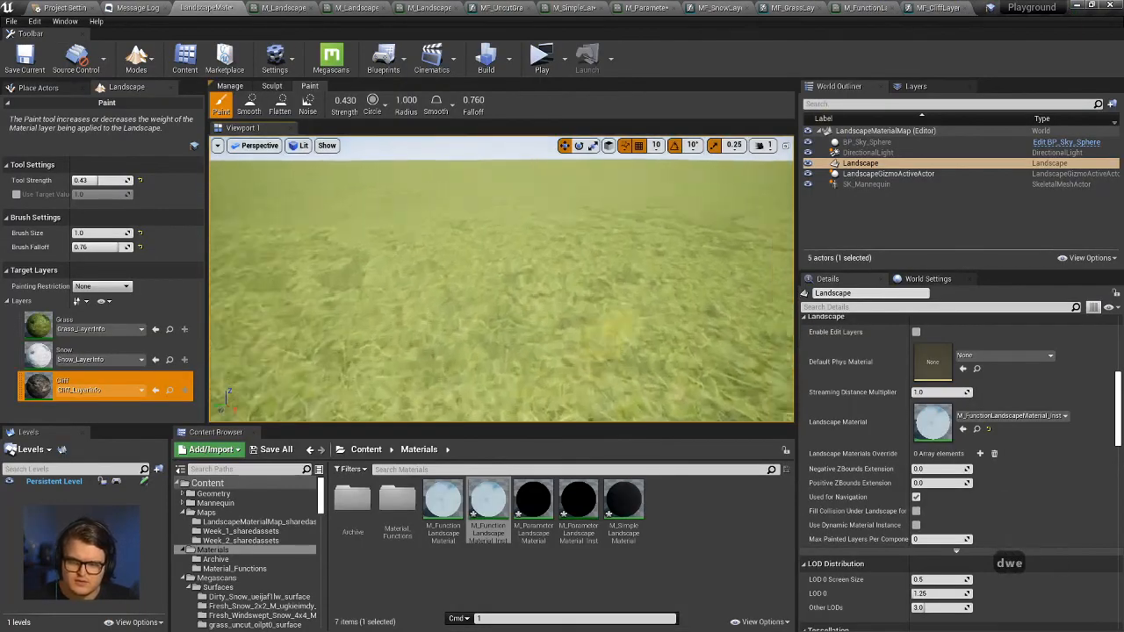
# Go back to the level and compare the grass macro variation from close up and from higher above.
pyautogui.press('d')
pyautogui.press('w')
pyautogui.press('e')
pyautogui.press('s')
pyautogui.press('w')
pyautogui.press('e')
pyautogui.press('e')
pyautogui.press('e')
pyautogui.press('e')
pyautogui.press('e')
pyautogui.press('e')
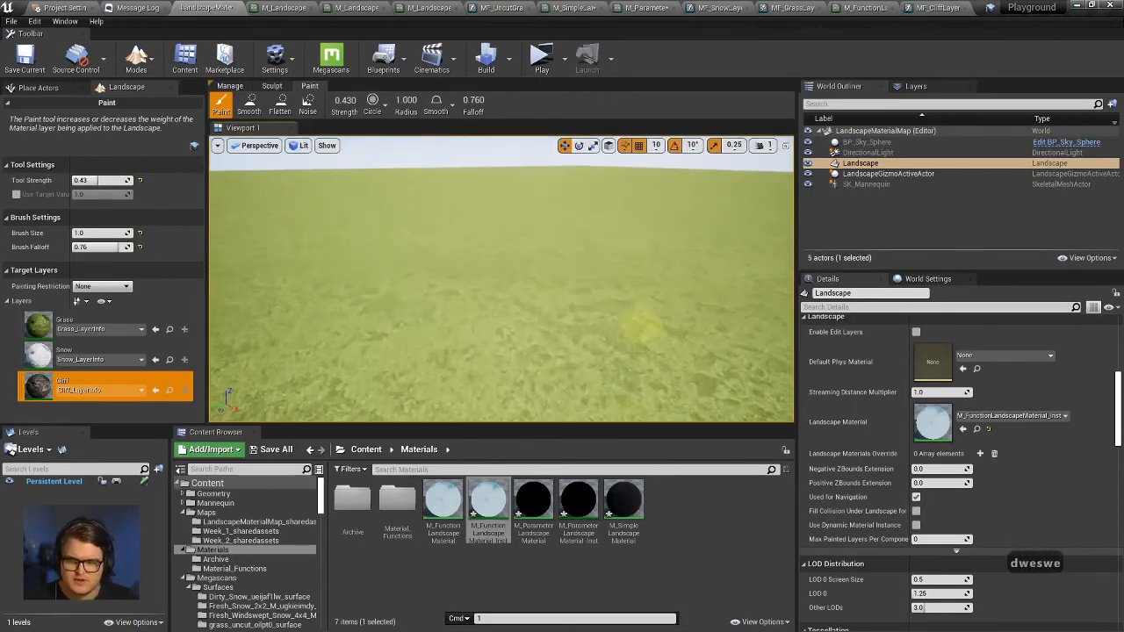
# Rise and back away over the grass to examine how its macro variation reads from higher up.
pyautogui.press('e')
pyautogui.press('e')
pyautogui.press('e')
pyautogui.press('e')
pyautogui.press('e')
pyautogui.press('e')
pyautogui.press('e')
pyautogui.press('e')
pyautogui.press('e')
pyautogui.press('e')
pyautogui.press('e')
pyautogui.press('e')
pyautogui.press('e')
pyautogui.press('e')
pyautogui.press('e')
pyautogui.press('e')
pyautogui.press('e')
pyautogui.press('e')
pyautogui.press('e')
pyautogui.press('e')
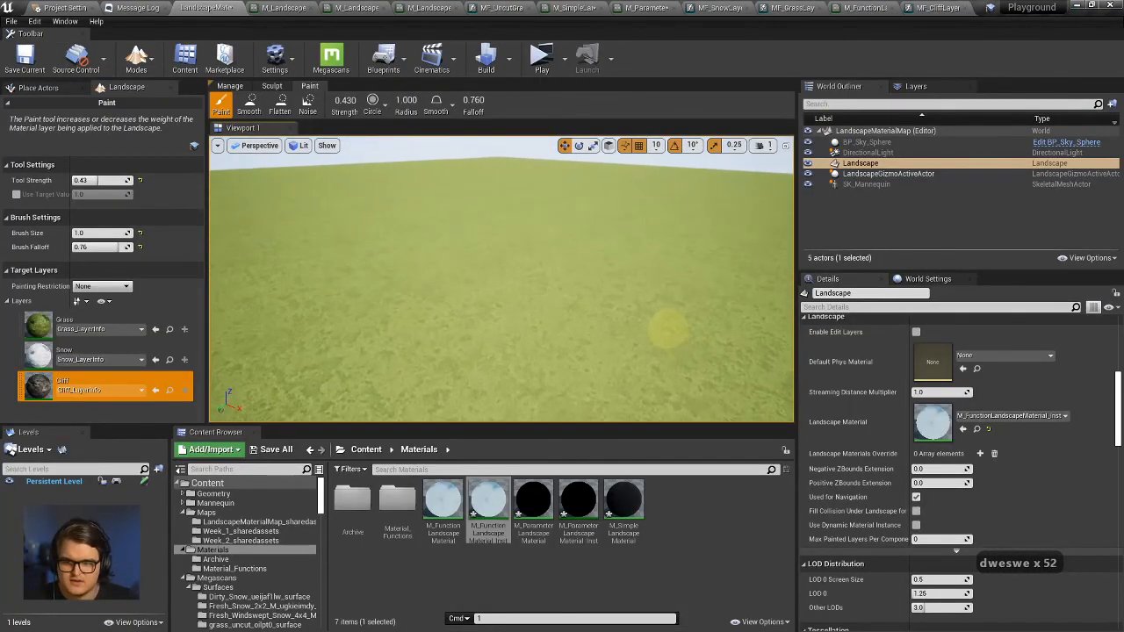
pyautogui.press('s')
pyautogui.press('s')
pyautogui.press('s')
pyautogui.press('s')
pyautogui.press('s')
pyautogui.press('s')
pyautogui.press('s')
pyautogui.press('s')
pyautogui.press('s')
pyautogui.press('s')
pyautogui.press('s')
pyautogui.press('s')
pyautogui.press('s')
pyautogui.press('s')
pyautogui.press('s')
pyautogui.press('s')
pyautogui.press('s')
pyautogui.press('s')
pyautogui.press('s')
pyautogui.press('s')
pyautogui.press('s')
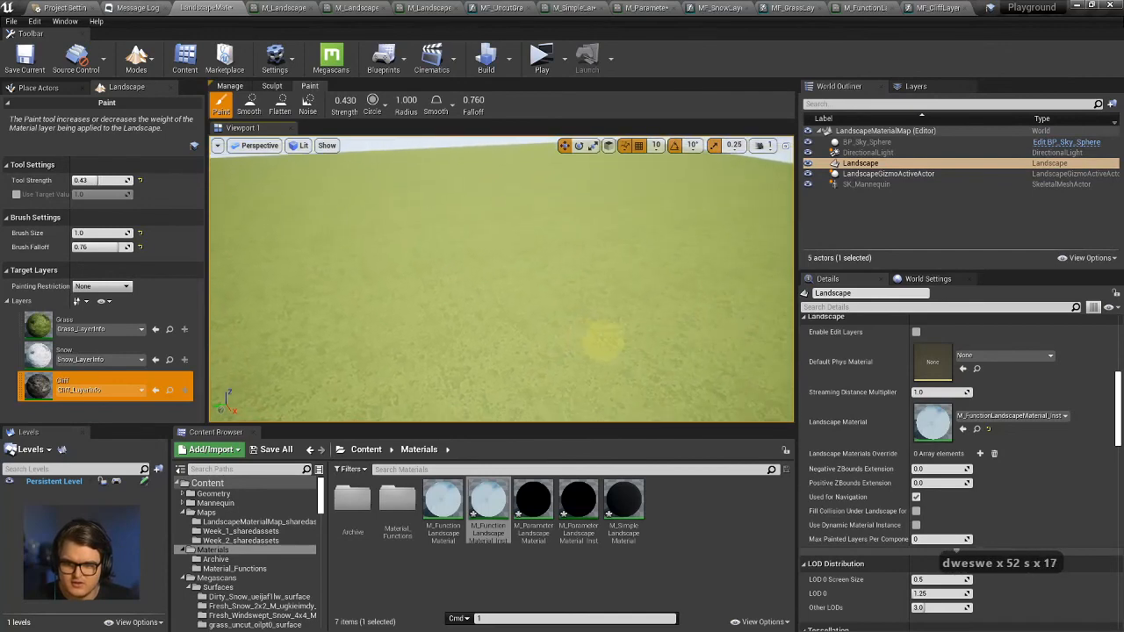
# Look down at the grass and move in close to inspect the texture for visible tiling.
pyautogui.click(316, 220)
pyautogui.moveTo(317, 220); pyautogui.dragTo(604, 316, button='right')
pyautogui.press('q')
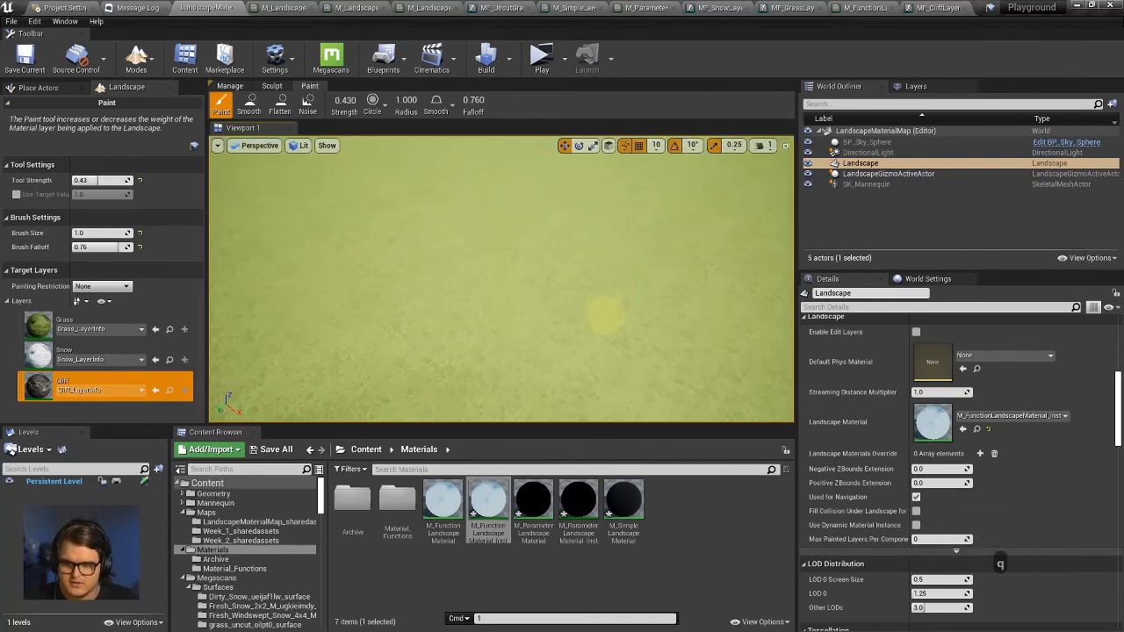
pyautogui.press('w')
pyautogui.press('w')
pyautogui.press('w')
pyautogui.press('w')
pyautogui.press('w')
pyautogui.press('w')
pyautogui.press('w')
pyautogui.press('w')
pyautogui.press('w')
pyautogui.press('w')
pyautogui.press('w')
pyautogui.press('w')
pyautogui.press('w')
pyautogui.press('w')
pyautogui.press('w')
pyautogui.press('w')
pyautogui.press('w')
pyautogui.press('w')
pyautogui.press('w')
pyautogui.press('w')
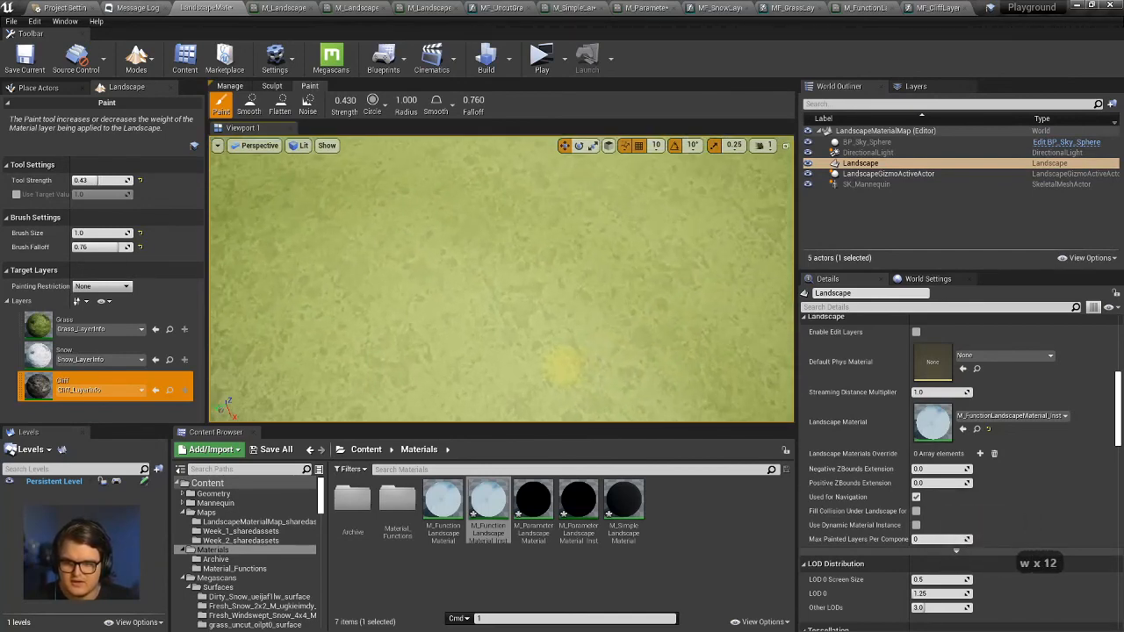
pyautogui.press('w')
pyautogui.press('w')
pyautogui.press('w')
pyautogui.press('w')
pyautogui.press('w')
pyautogui.press('w')
pyautogui.press('w')
pyautogui.press('w')
pyautogui.press('w')
pyautogui.press('w')
pyautogui.press('w')
pyautogui.press('w')
pyautogui.press('w')
pyautogui.press('w')
pyautogui.press('w')
pyautogui.press('w')
pyautogui.press('w')
pyautogui.press('w')
pyautogui.press('w')
pyautogui.press('w')
pyautogui.press('q')
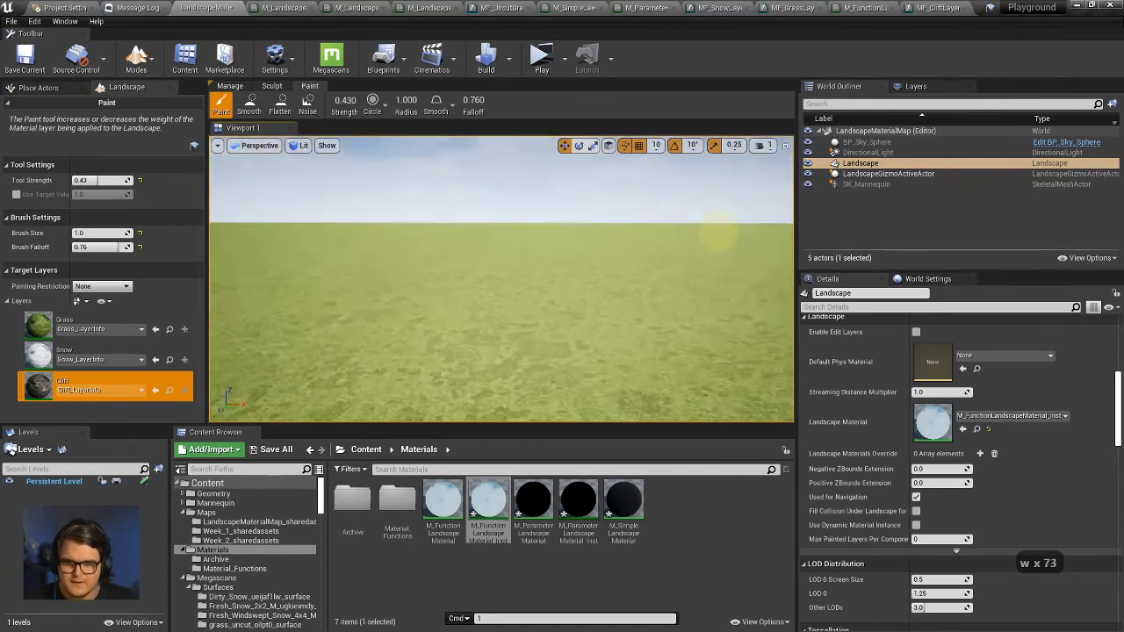
# Examine the grass from a low viewpoint, looking across the landscape toward the horizon.
pyautogui.press('e')
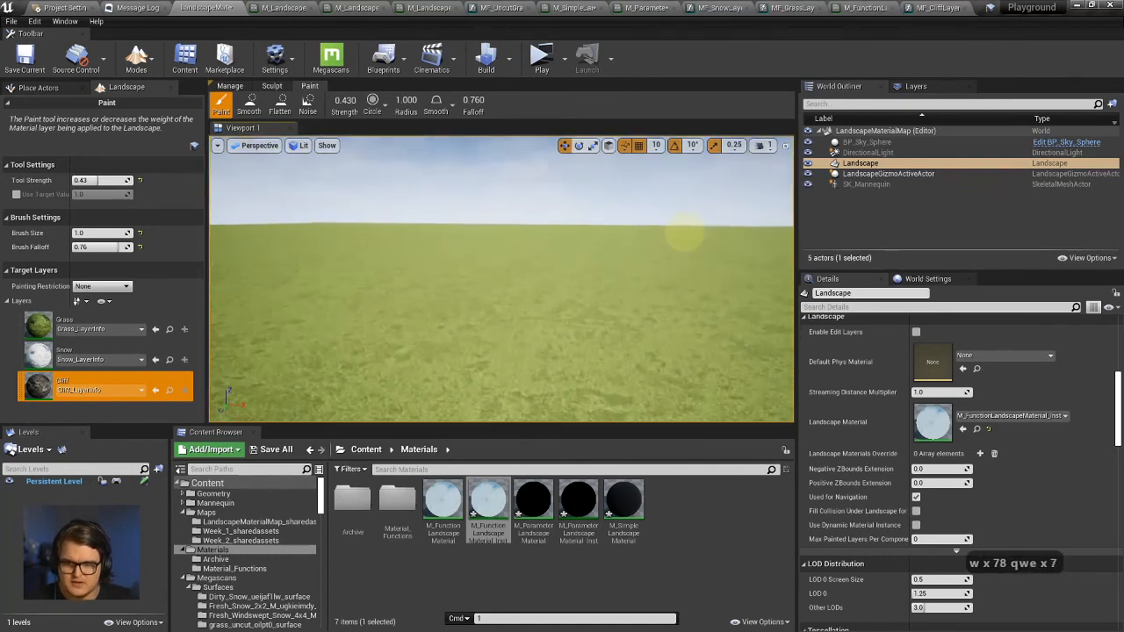
pyautogui.moveTo(503, 242)
pyautogui.mouseDown(button='right')
pyautogui.moveTo(522, 238)
pyautogui.moveTo(536, 261)
pyautogui.moveTo(709, 233)
pyautogui.moveTo(859, 246)
pyautogui.moveTo(627, 221)
pyautogui.moveTo(526, 235)
pyautogui.mouseUp(button='right')
pyautogui.press('s')
pyautogui.press('d')
pyautogui.press('w')
pyautogui.press('w')
pyautogui.press('d')
pyautogui.press('s')
pyautogui.press('d')
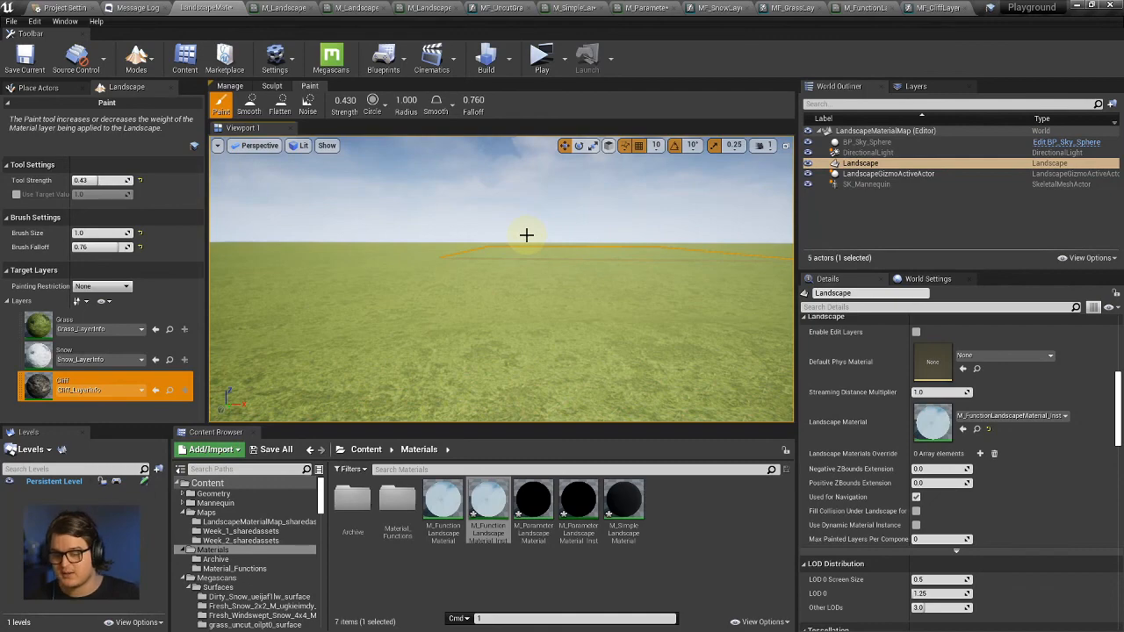
pyautogui.moveTo(507, 174)
pyautogui.mouseDown(button='right')
pyautogui.moveTo(389, 325)
pyautogui.moveTo(334, 275)
pyautogui.moveTo(528, 234)
pyautogui.mouseUp(button='right')
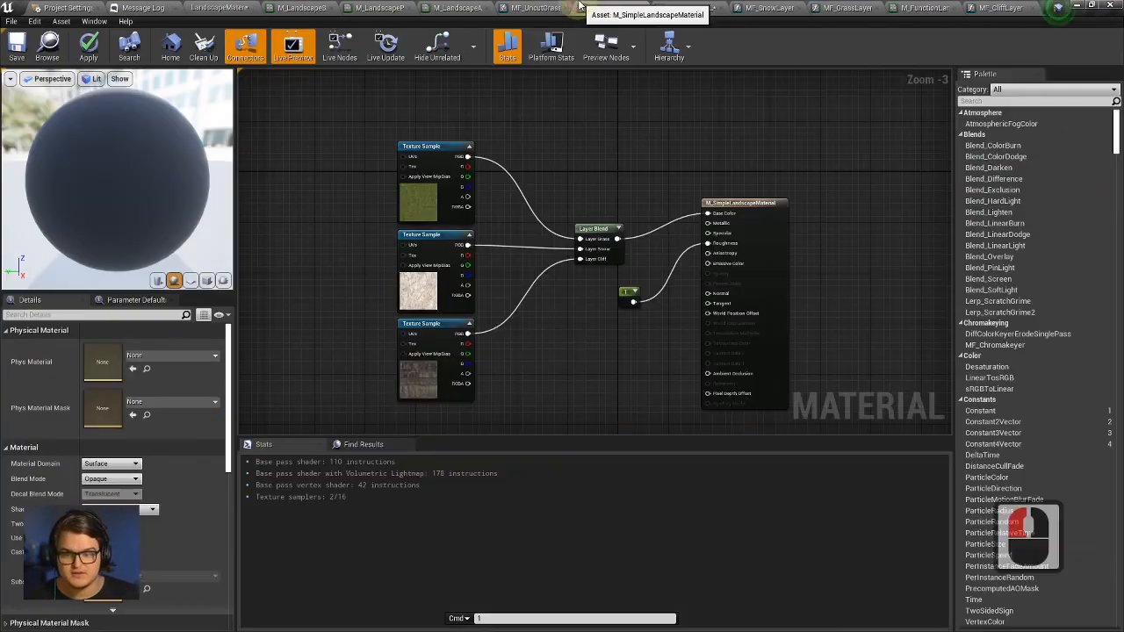
# Open the M_SimpleLandscapeMaterial graph and examine how its texture samples feed Base Color through the Layer Blend.
pyautogui.click(579, 8)
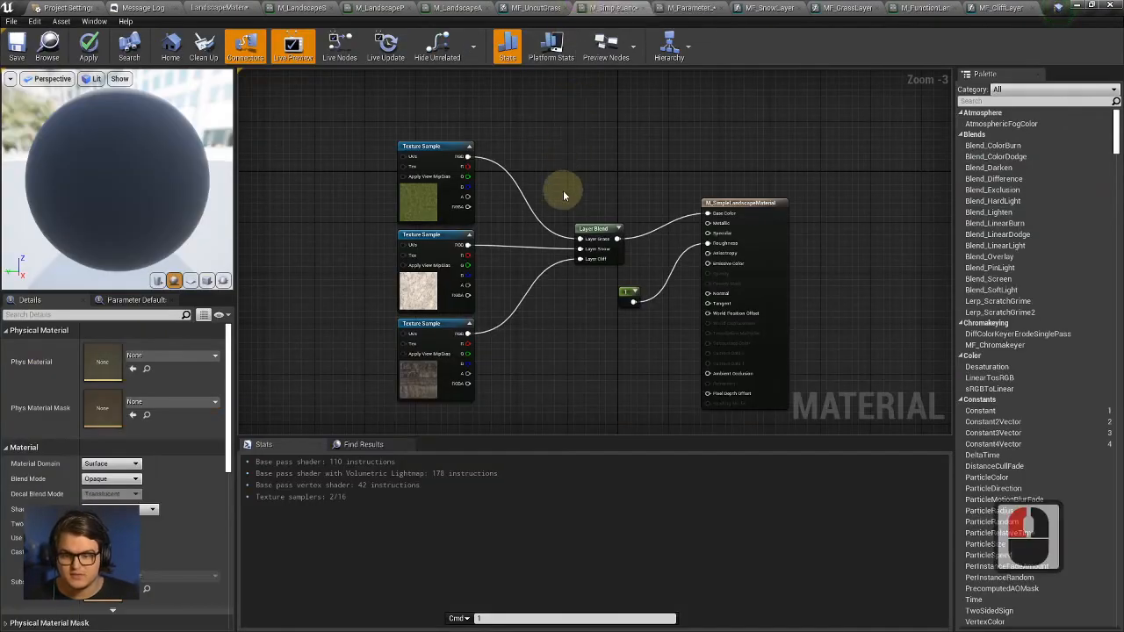
pyautogui.moveTo(563, 189); pyautogui.dragTo(651, 158, button='right')
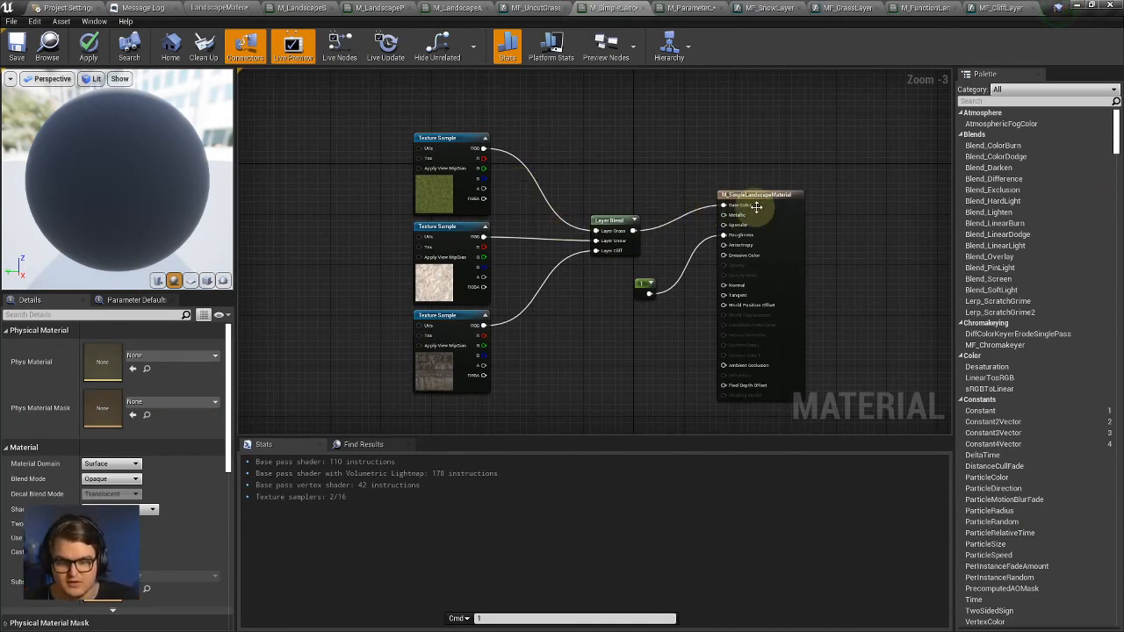
pyautogui.moveTo(745, 208); pyautogui.dragTo(764, 228)
pyautogui.scroll(8, 764, 228)
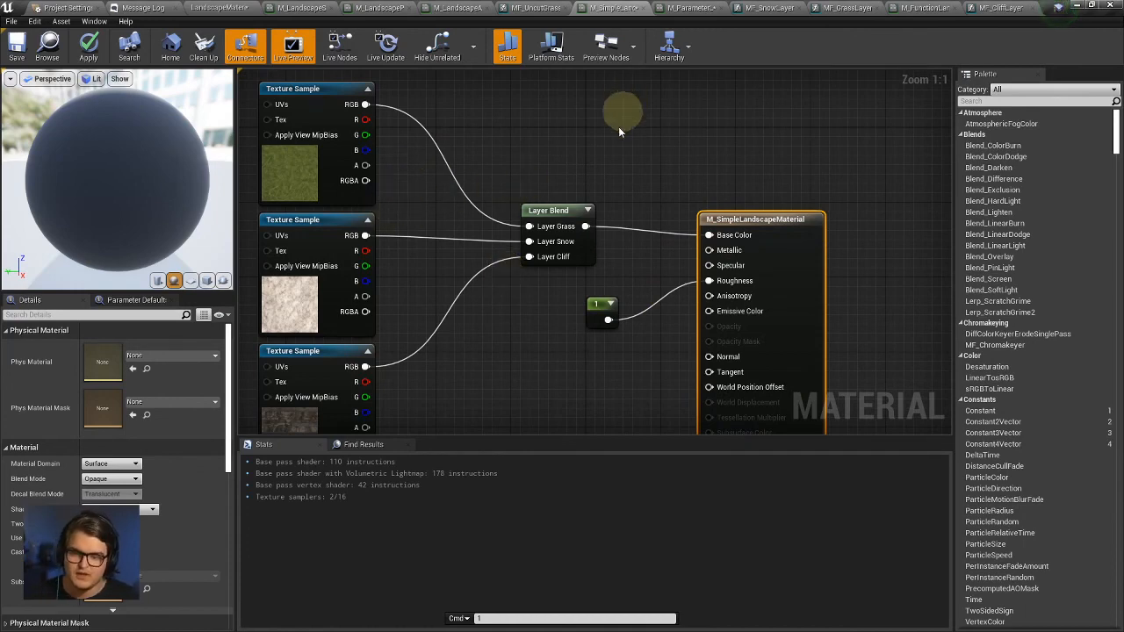
# Open the M_ParameterLandscapeMaterial graph and examine the grass roughness and normal texture samples.
pyautogui.click(703, 8)
pyautogui.scroll(4, 666, 281)
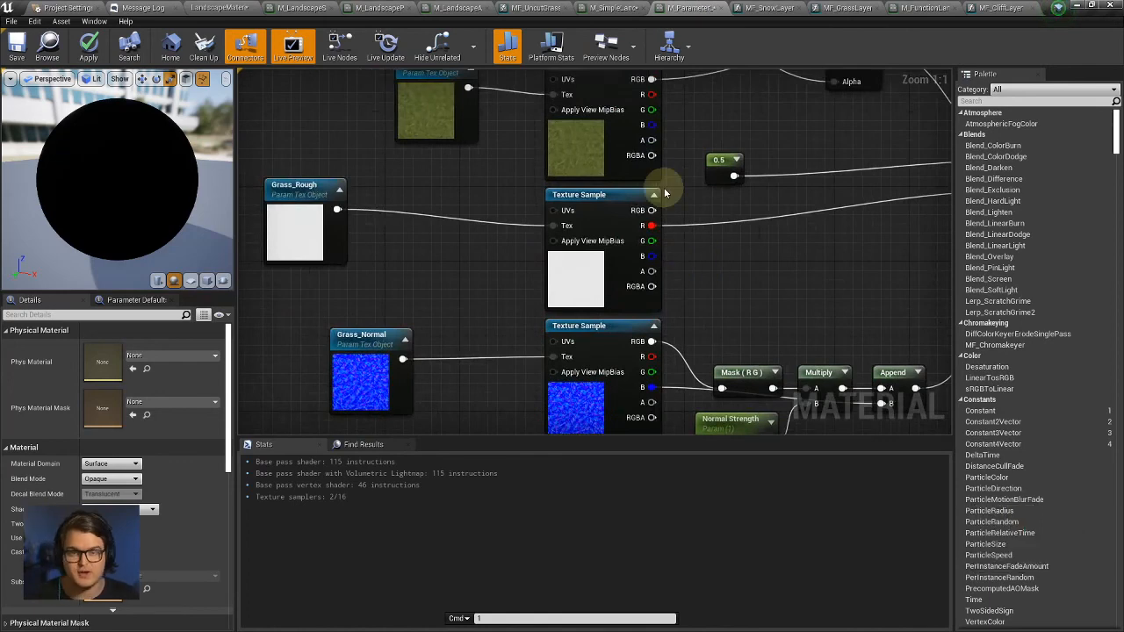
pyautogui.click(577, 282)
pyautogui.click(592, 414)
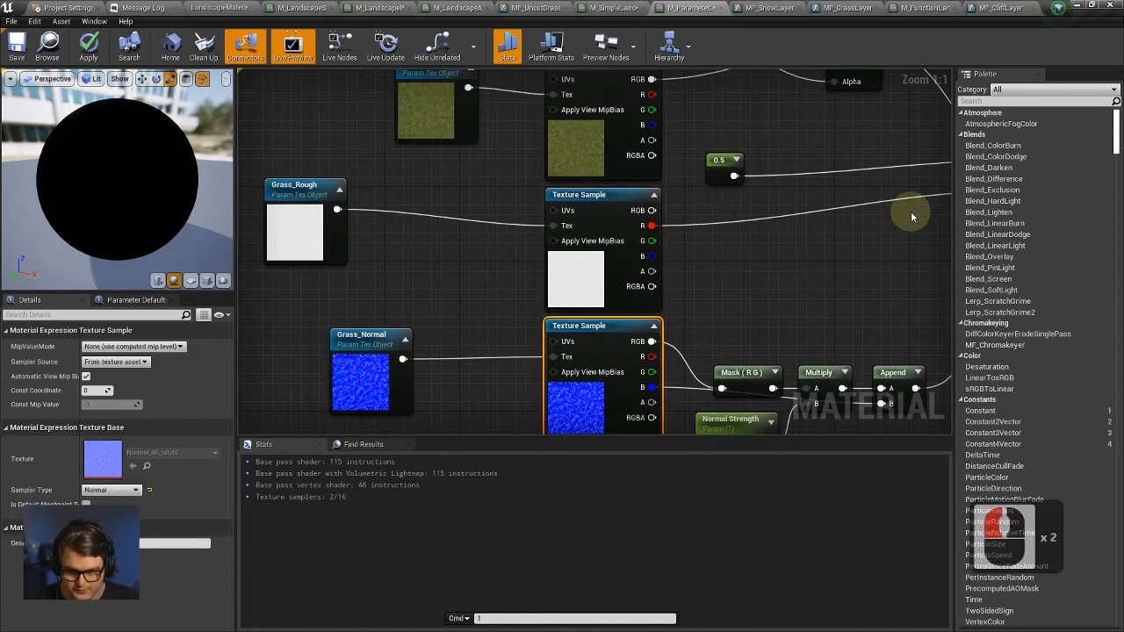
pyautogui.moveTo(910, 211); pyautogui.dragTo(647, 327, button='right')
pyautogui.scroll(-1, 648, 326)
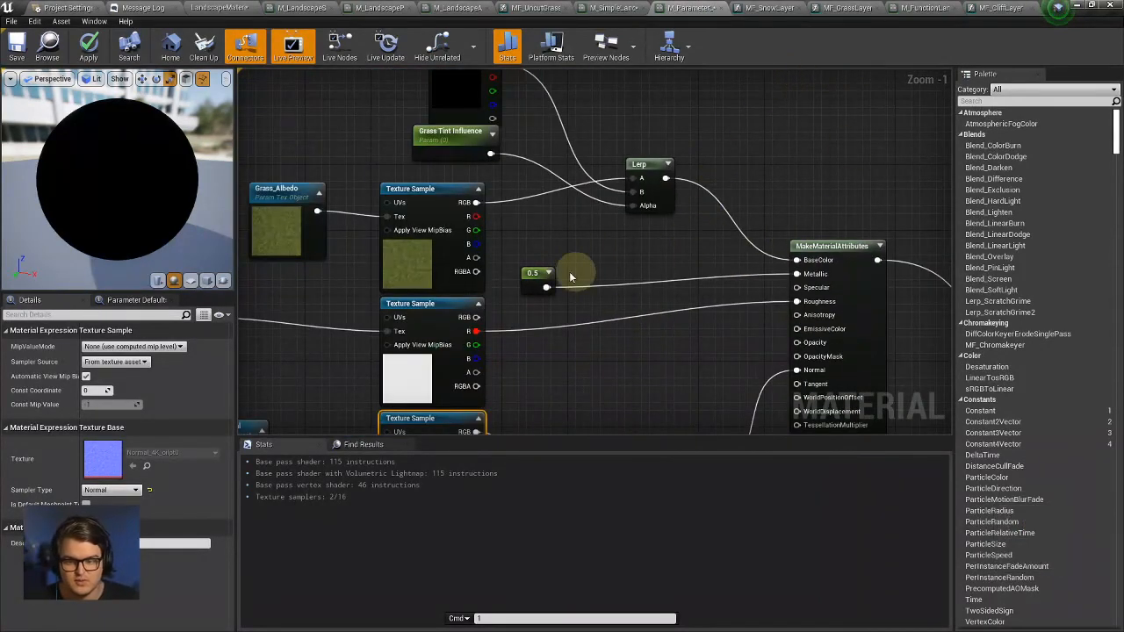
# Move the grass layer's 0.5 constant close to the Metallic input of its MakeMaterialAttributes node.
pyautogui.click(527, 289)
pyautogui.moveTo(622, 276); pyautogui.dragTo(557, 276, button='right')
pyautogui.moveTo(460, 288); pyautogui.dragTo(648, 277)
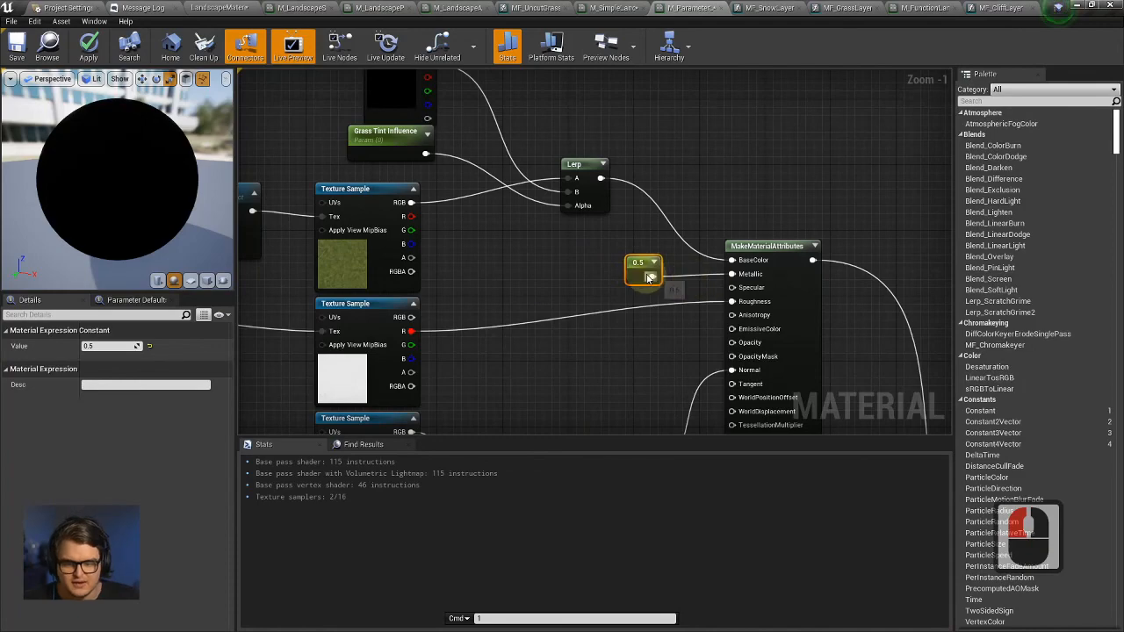
pyautogui.moveTo(608, 267); pyautogui.dragTo(577, 272, button='right')
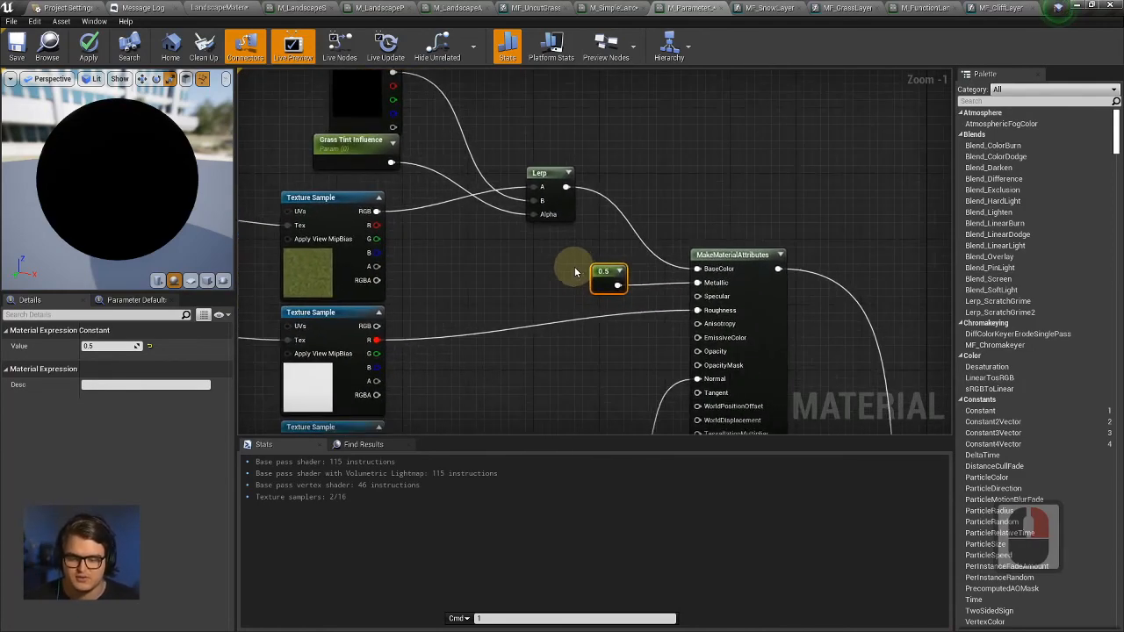
# Reposition the Grass_Albedo and Grass Tint Influence parameter nodes slightly farther from the nodes they feed.
pyautogui.moveTo(494, 283); pyautogui.dragTo(564, 348, button='right')
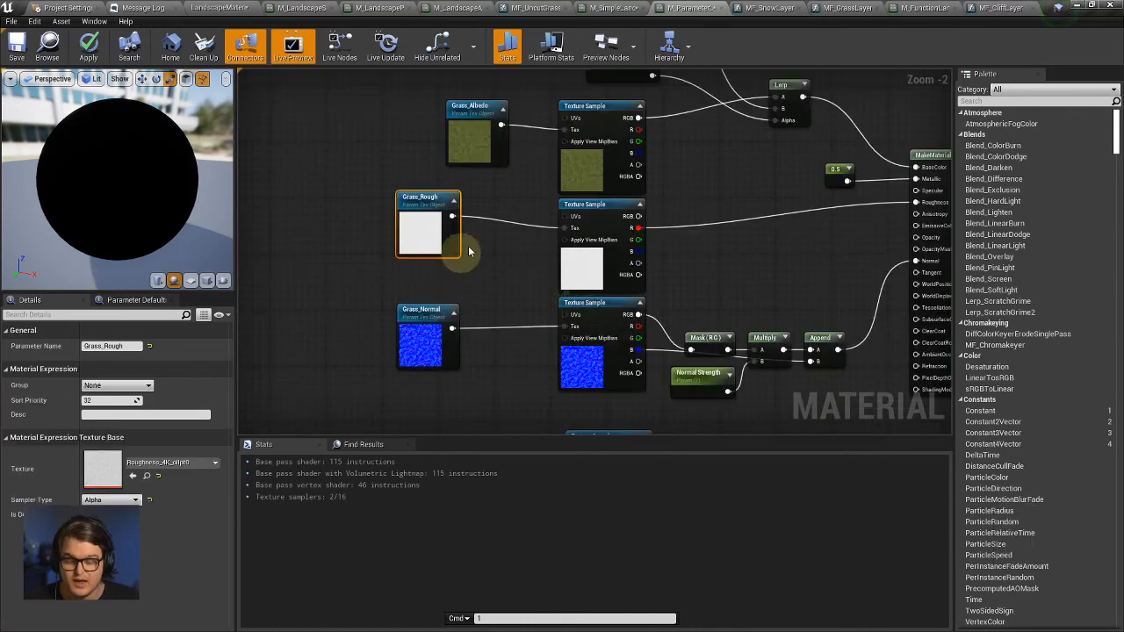
pyautogui.moveTo(469, 252); pyautogui.dragTo(519, 268, button='right')
pyautogui.click(489, 212)
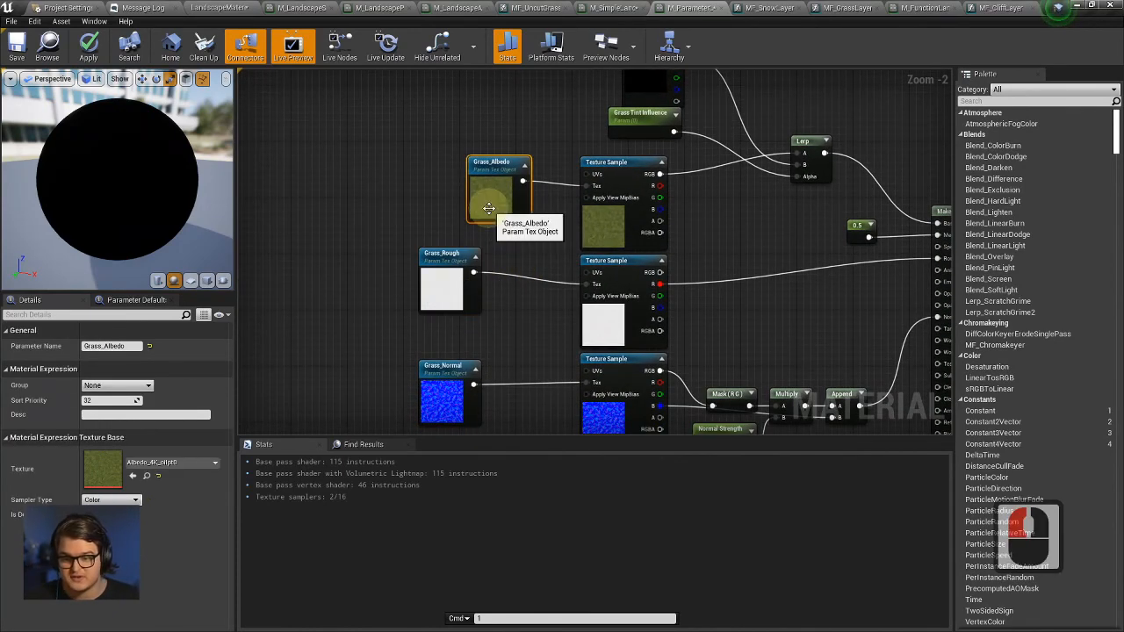
pyautogui.moveTo(489, 212); pyautogui.dragTo(449, 211)
pyautogui.moveTo(562, 174); pyautogui.dragTo(517, 255, button='right')
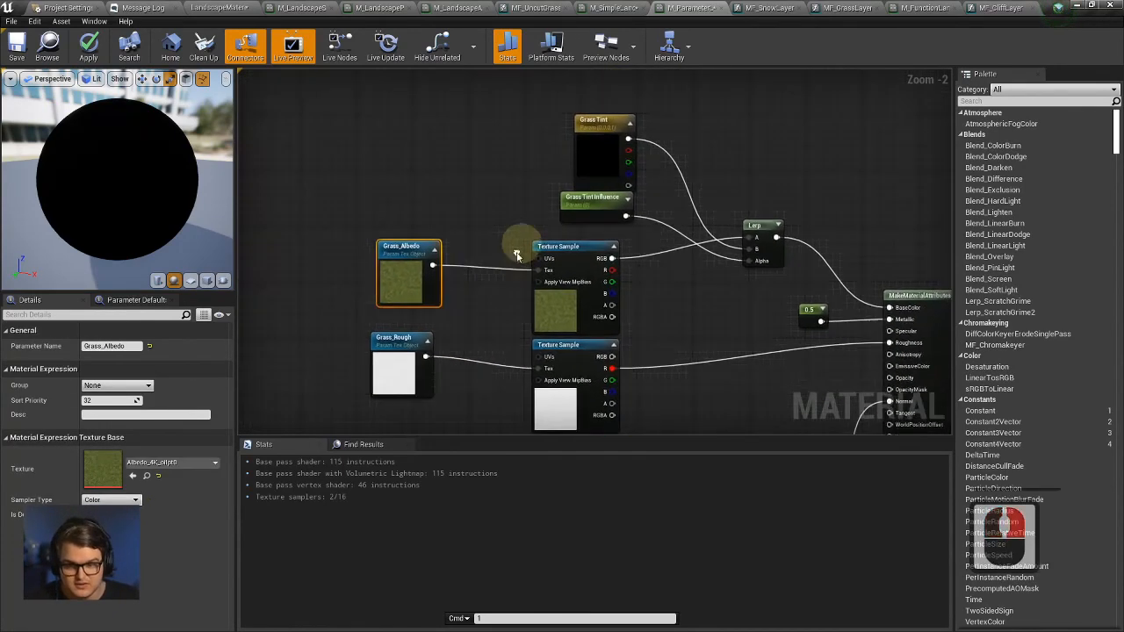
pyautogui.click(591, 199)
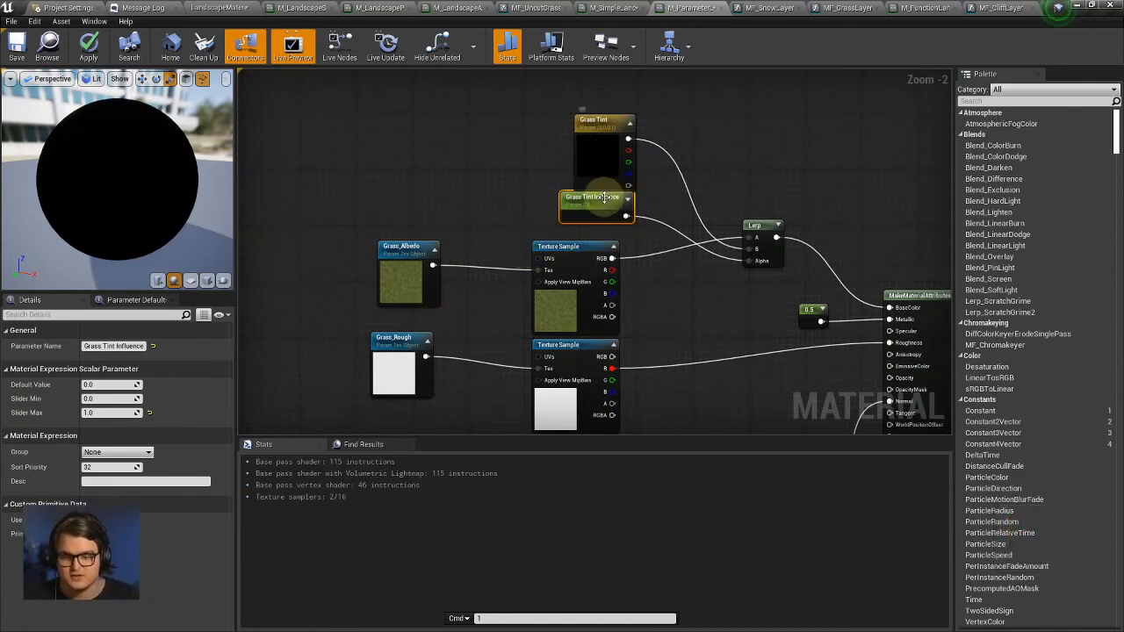
pyautogui.moveTo(598, 211); pyautogui.dragTo(578, 215)
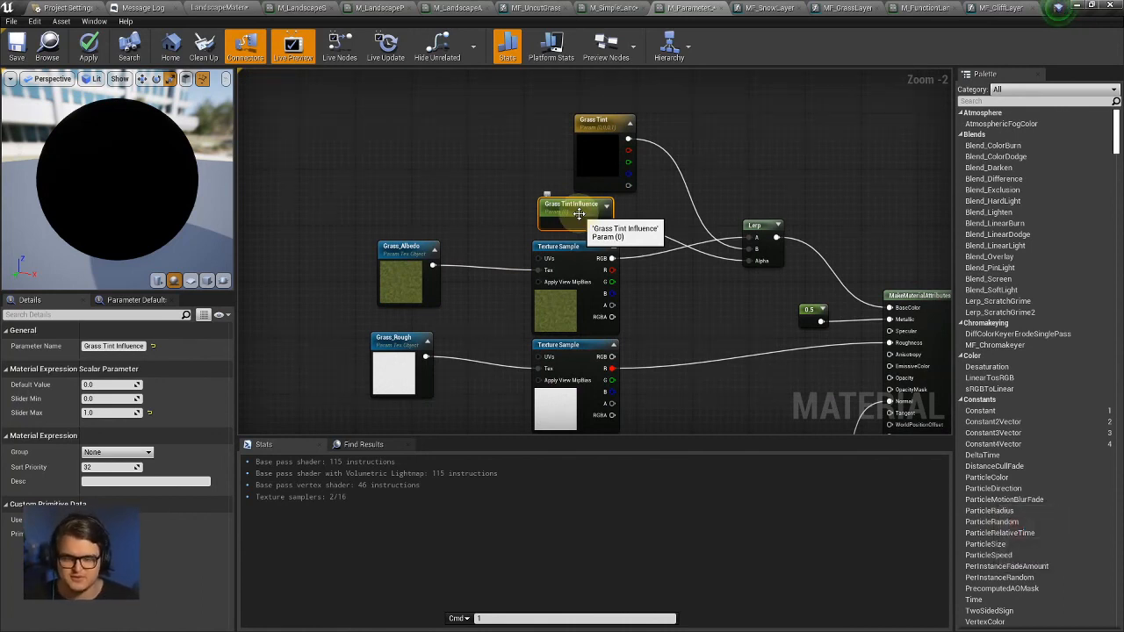
# Review the MF_SnowLayer and MF_GrassLayer material function graphs one after the other.
pyautogui.click(771, 8)
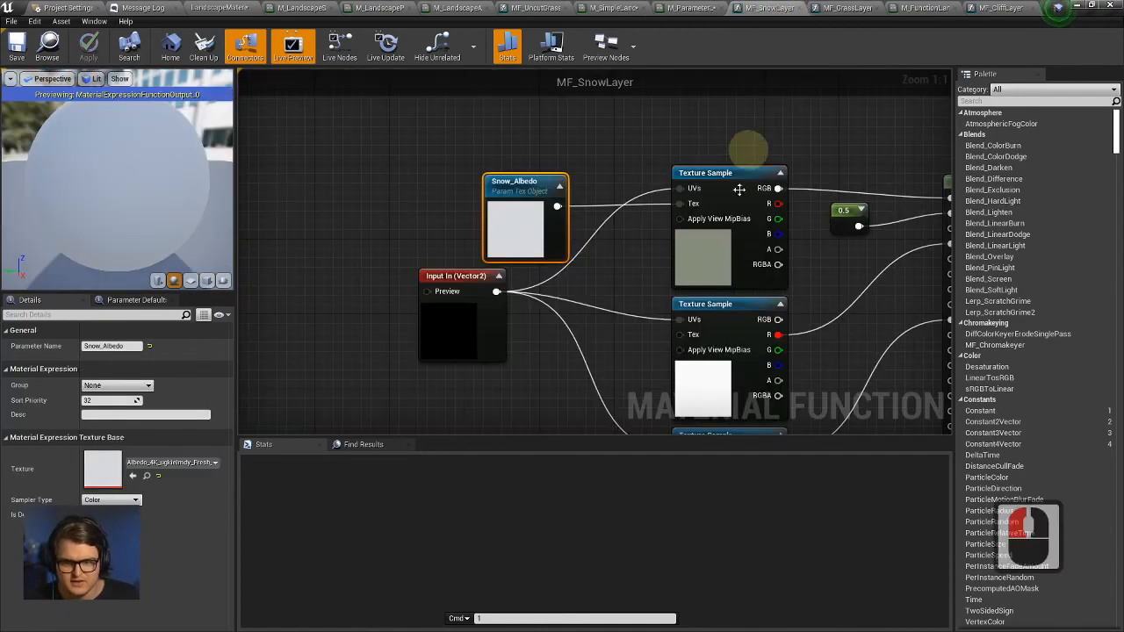
pyautogui.moveTo(740, 190); pyautogui.dragTo(680, 279, button='right')
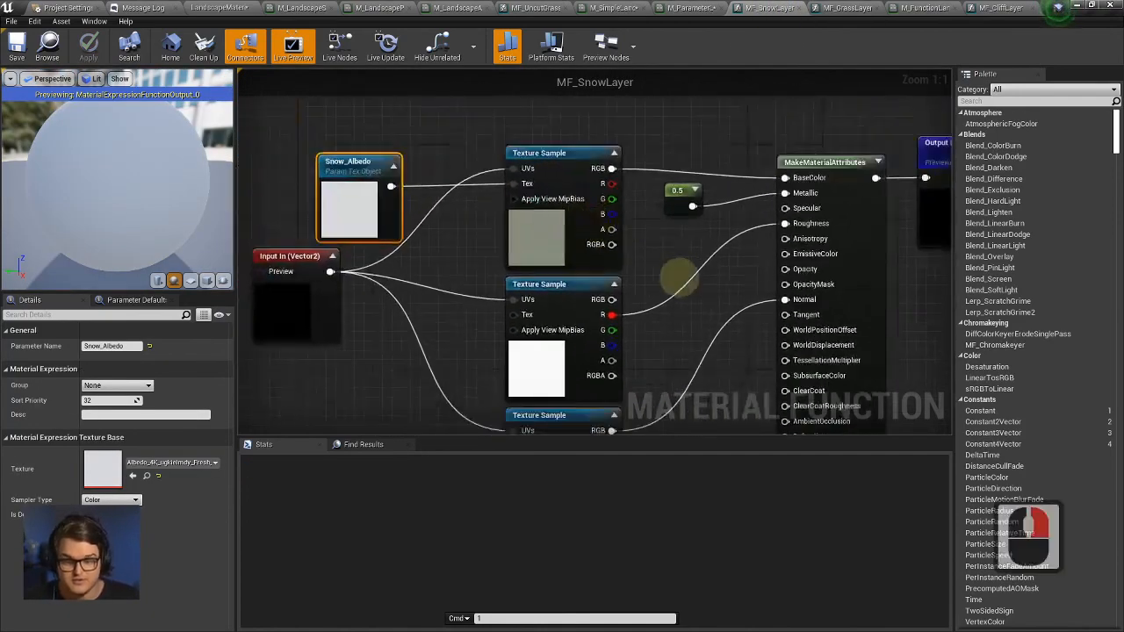
pyautogui.scroll(-3, 680, 279)
pyautogui.moveTo(728, 243); pyautogui.dragTo(635, 208, button='right')
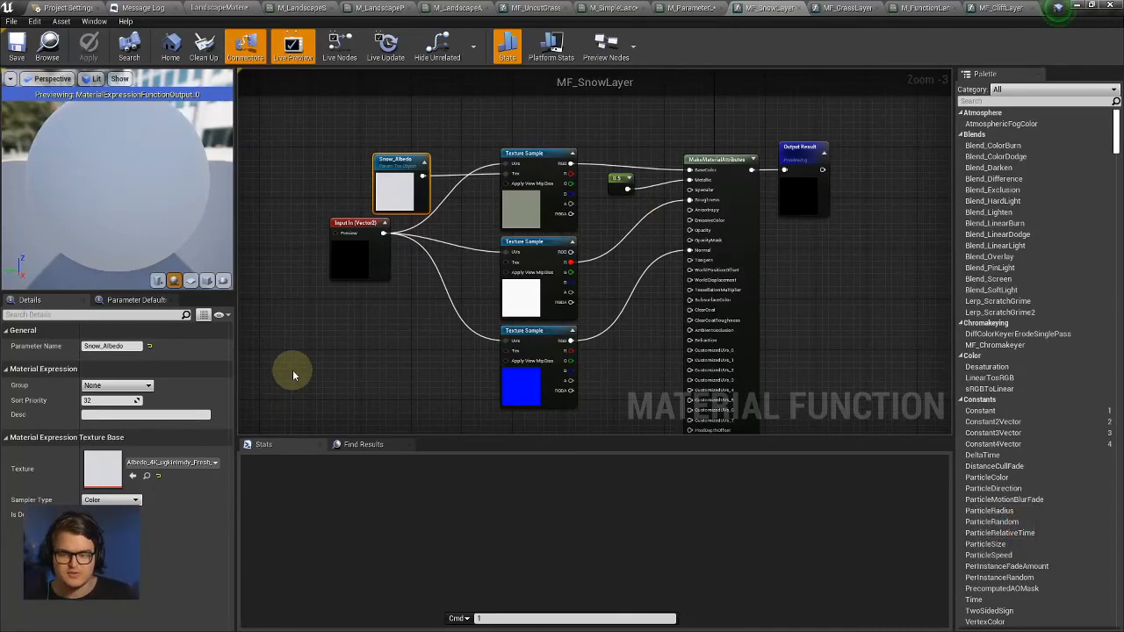
pyautogui.click(841, 8)
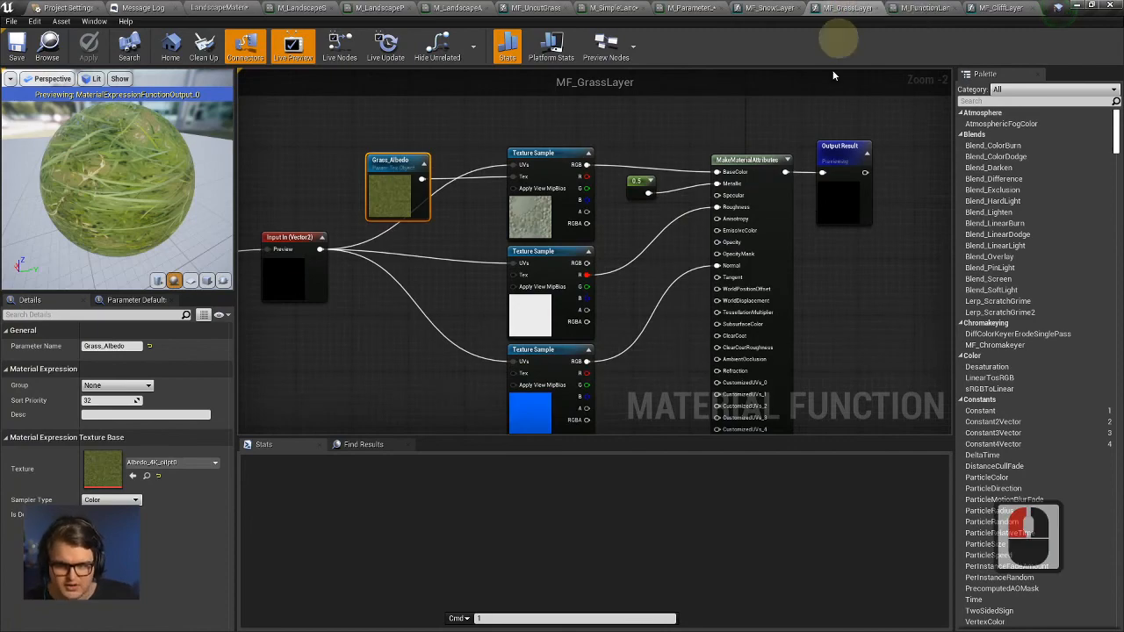
pyautogui.scroll(1, 696, 293)
pyautogui.moveTo(695, 292); pyautogui.dragTo(713, 257, button='right')
# Return to the M_FunctionLandscapeMaterial graph and view the whole node network, including the macro variation branch.
pyautogui.click(930, 8)
pyautogui.scroll(-4, 617, 197)
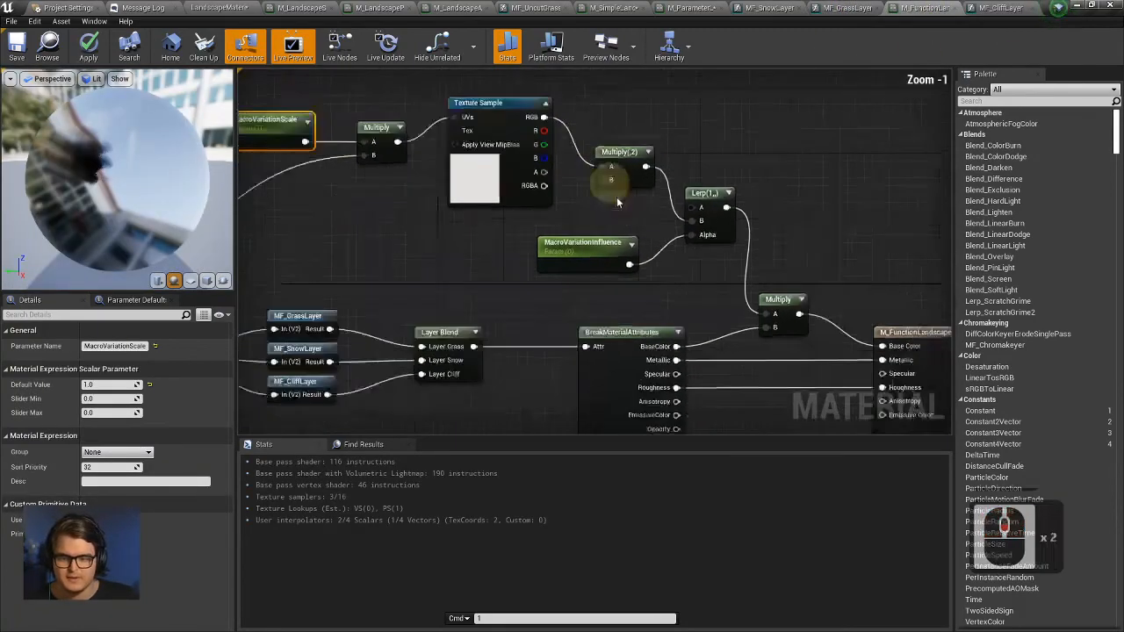
pyautogui.scroll(-1, 746, 226)
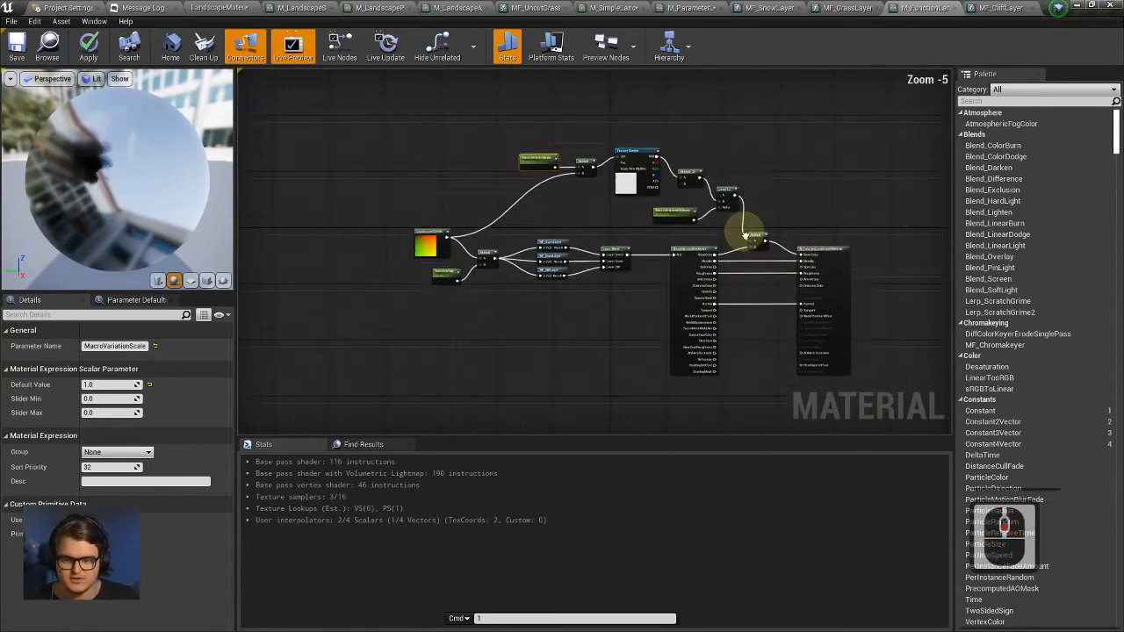
pyautogui.scroll(1, 745, 237)
pyautogui.scroll(-1, 746, 237)
pyautogui.moveTo(735, 238); pyautogui.dragTo(706, 220, button='right')
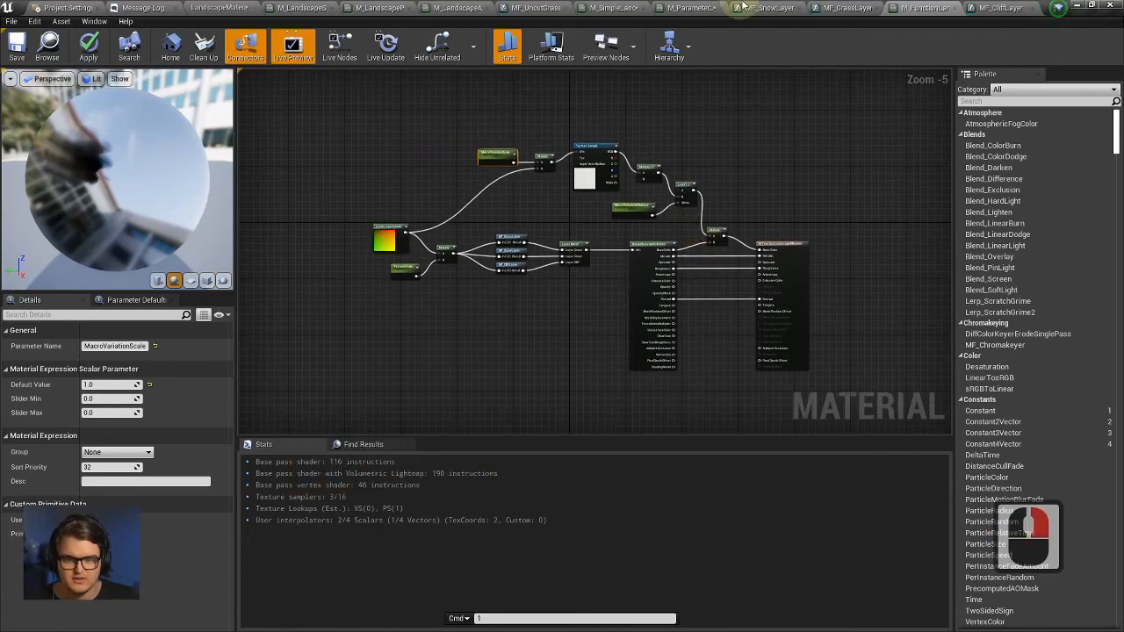
# Compare the full M_ParameterLandscapeMaterial graph with the MF_GrassLayer function graph.
pyautogui.click(684, 7)
pyautogui.moveTo(785, 258); pyautogui.dragTo(736, 203, button='right')
pyautogui.scroll(-4, 785, 258)
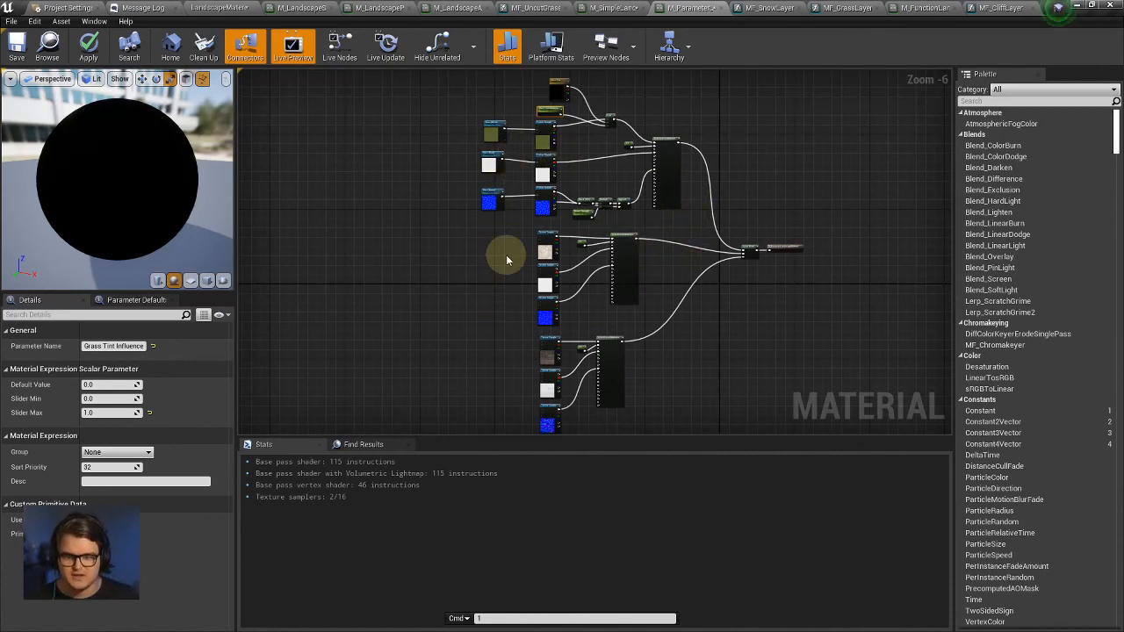
pyautogui.click(821, 9)
pyautogui.scroll(-1, 703, 141)
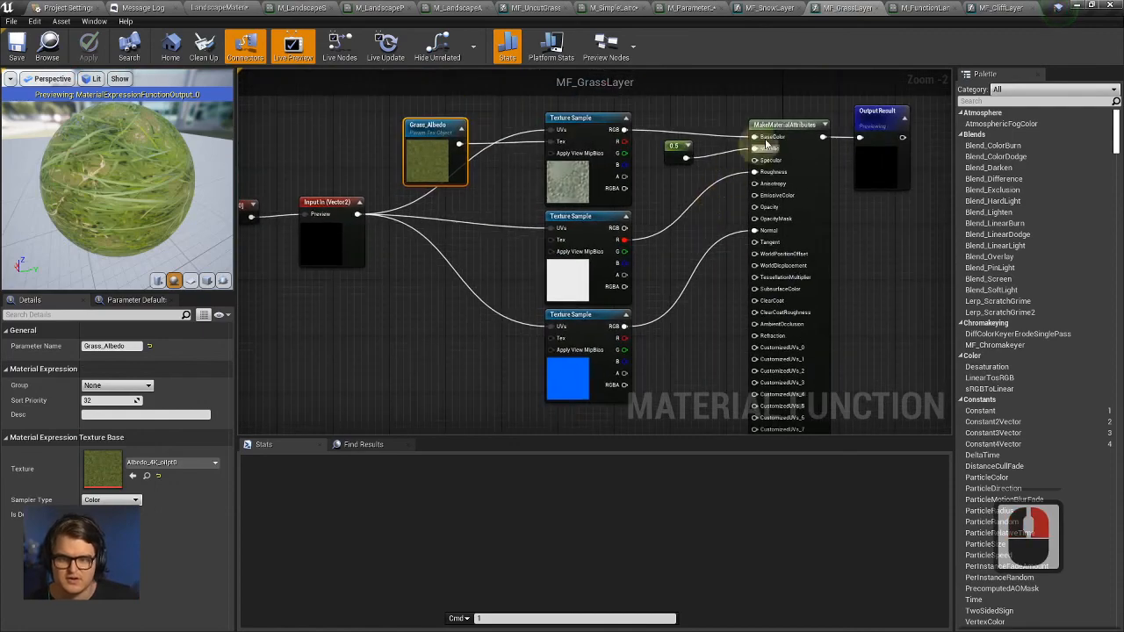
# Go back to the M_FunctionLandscapeMaterial graph and examine the three layer functions feeding the Layer Blend.
pyautogui.click(918, 8)
pyautogui.scroll(4, 574, 318)
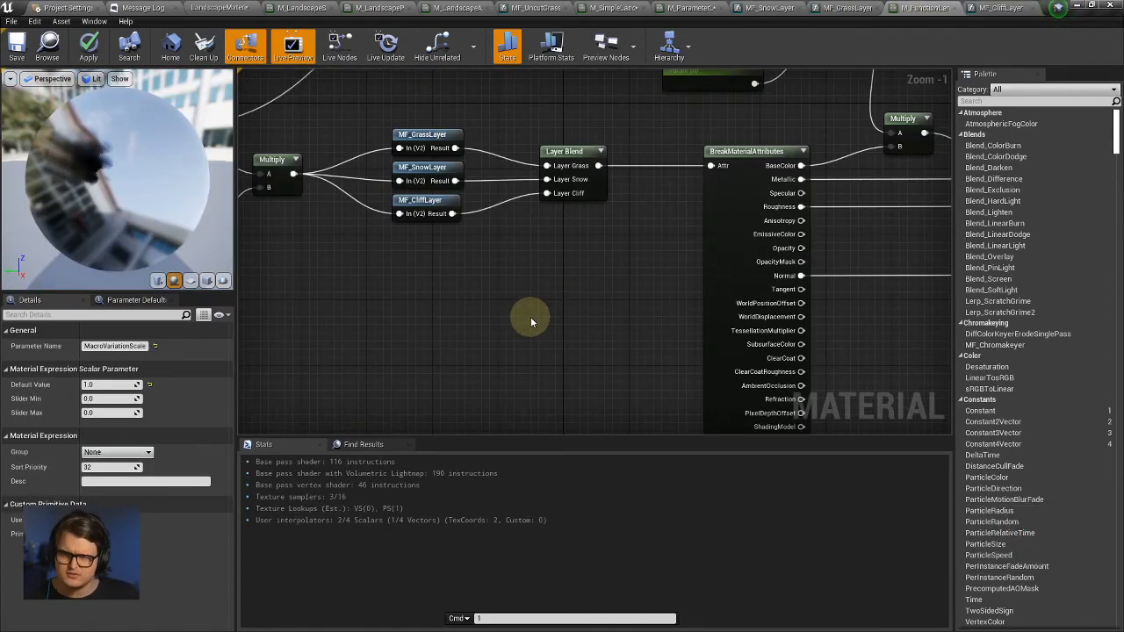
pyautogui.moveTo(562, 243); pyautogui.dragTo(578, 340, button='right')
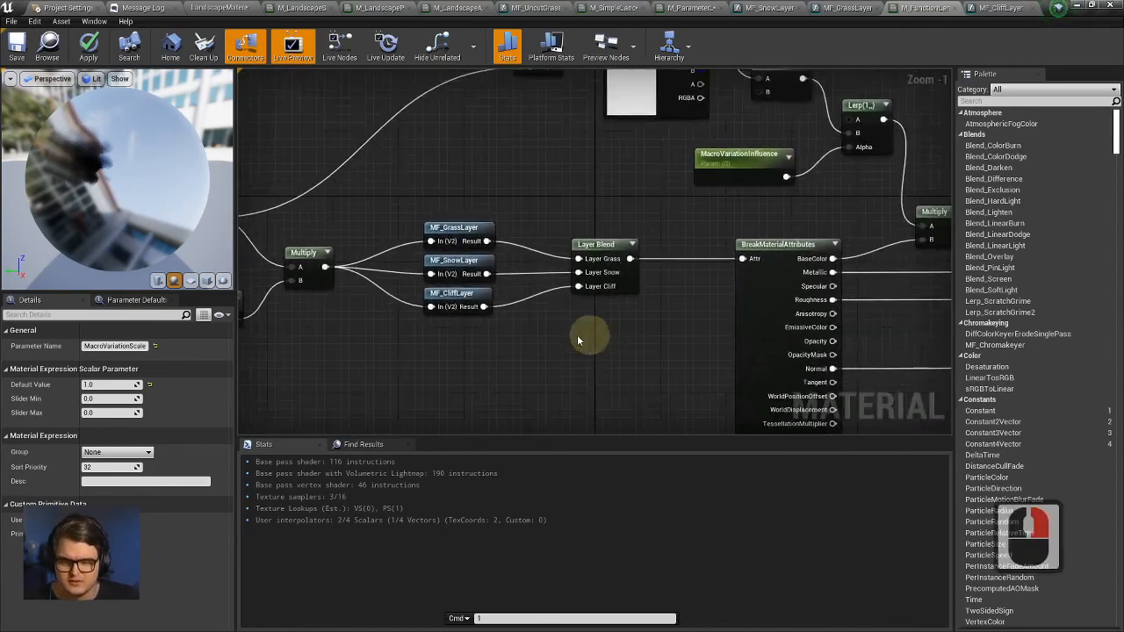
pyautogui.click(453, 230)
pyautogui.moveTo(474, 205); pyautogui.dragTo(552, 215, button='right')
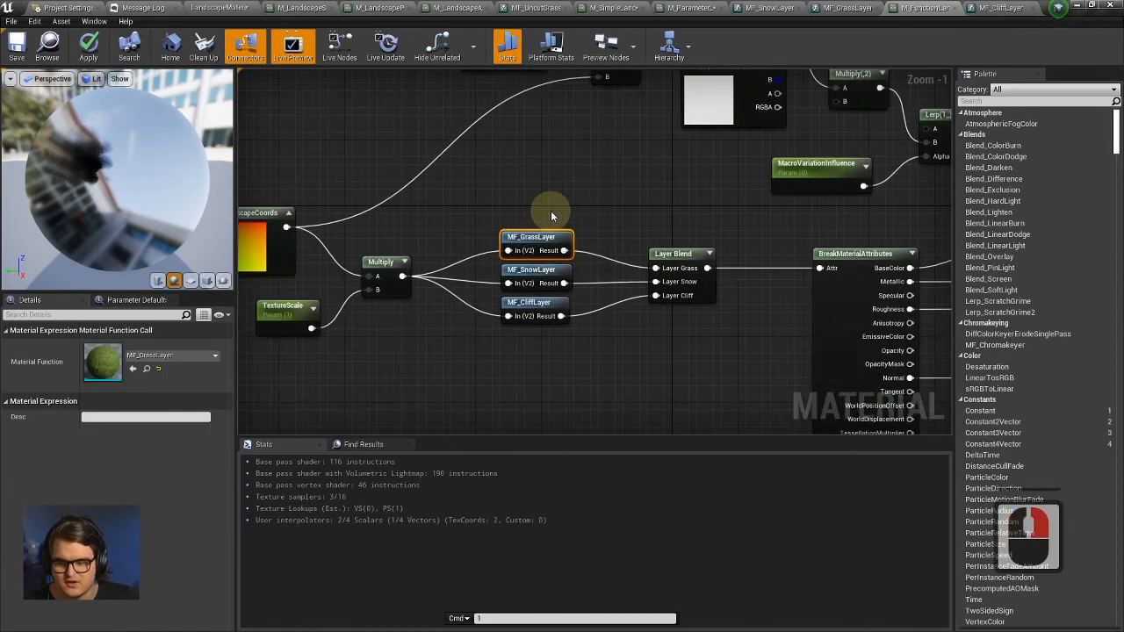
# Open the MF_GrassLayer function from its node, review its graph, and return to the LandscapeMaterialMap level.
pyautogui.doubleClick(537, 238)
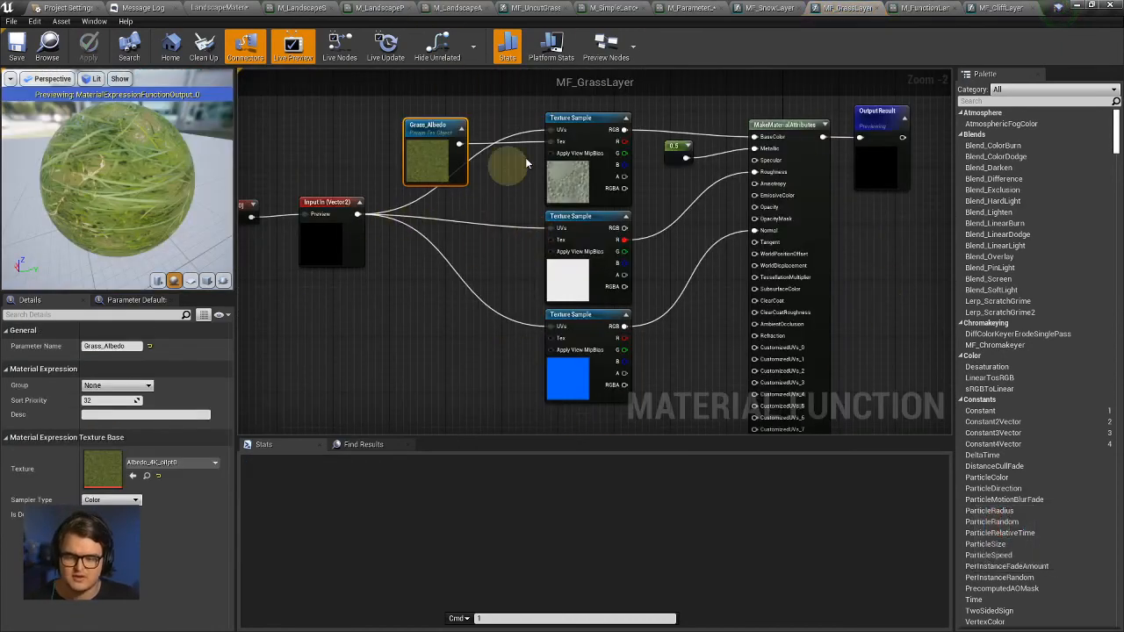
pyautogui.scroll(-1, 597, 264)
pyautogui.moveTo(580, 296); pyautogui.dragTo(474, 238, button='right')
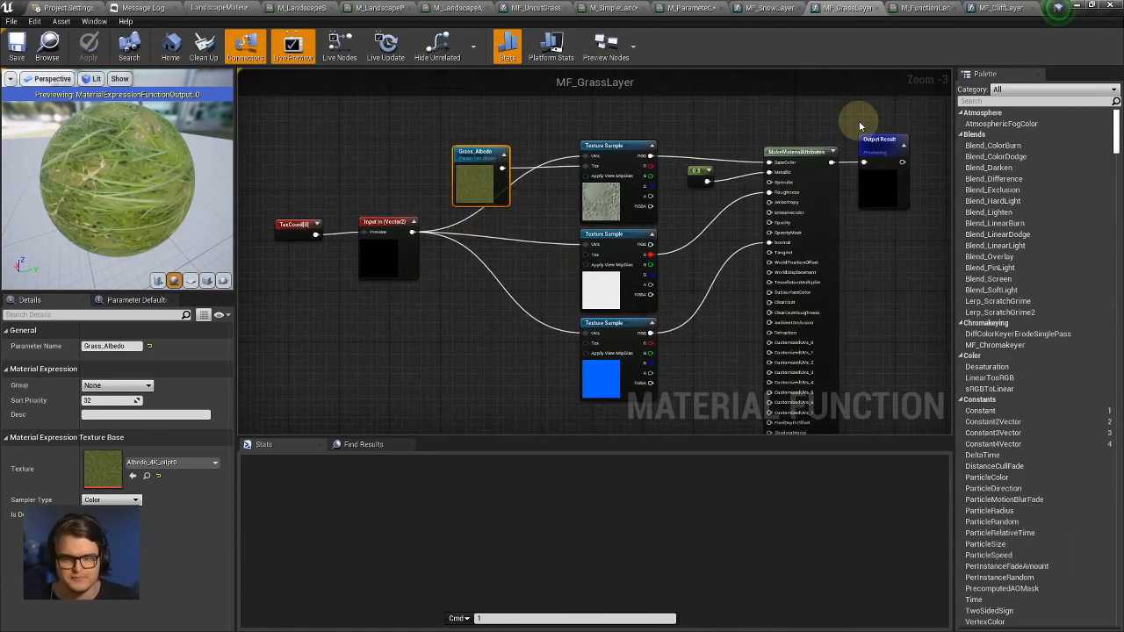
pyautogui.rightClick(762, 5)
pyautogui.click(698, 5)
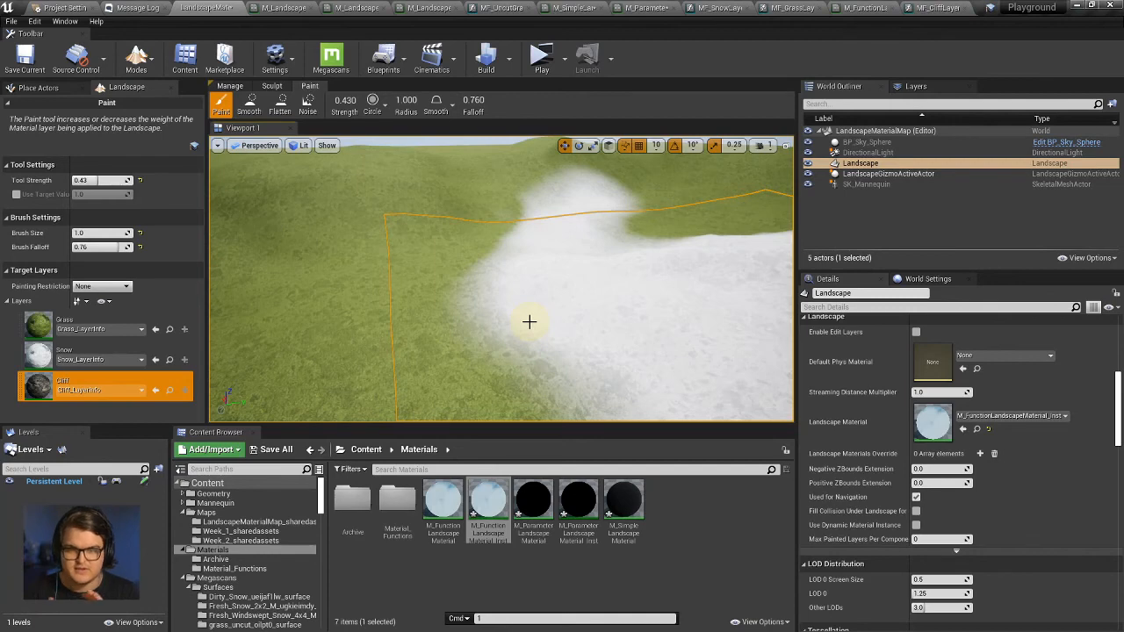